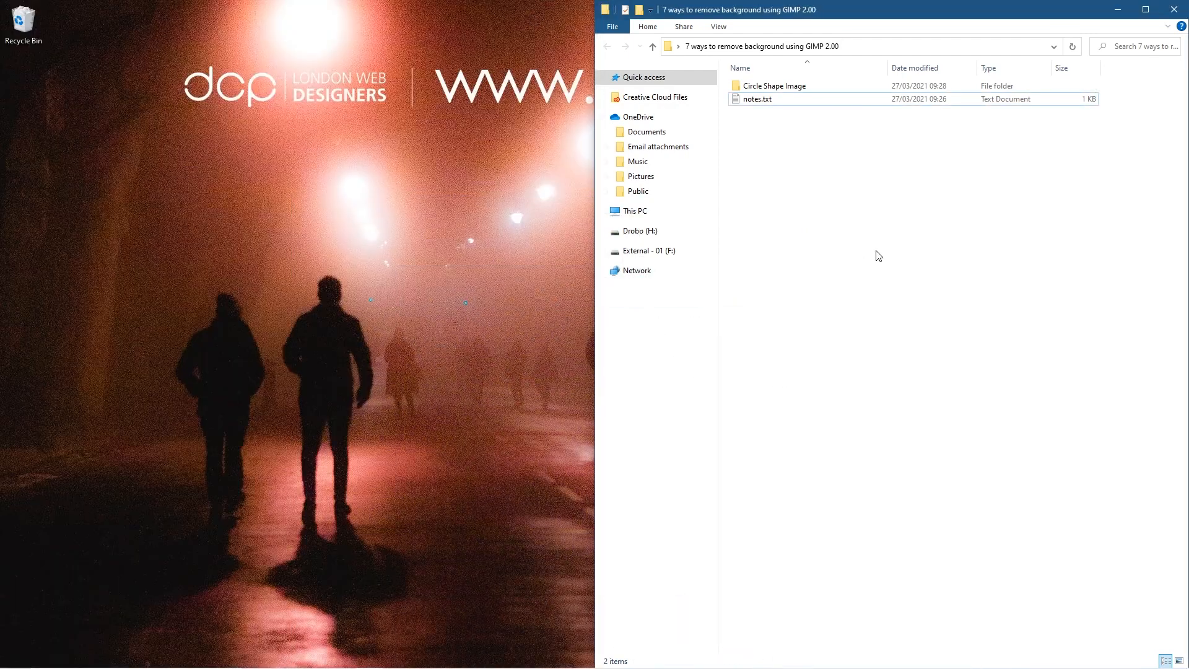
Step: Minimize the open folder window and start GIMP
click(1118, 10)
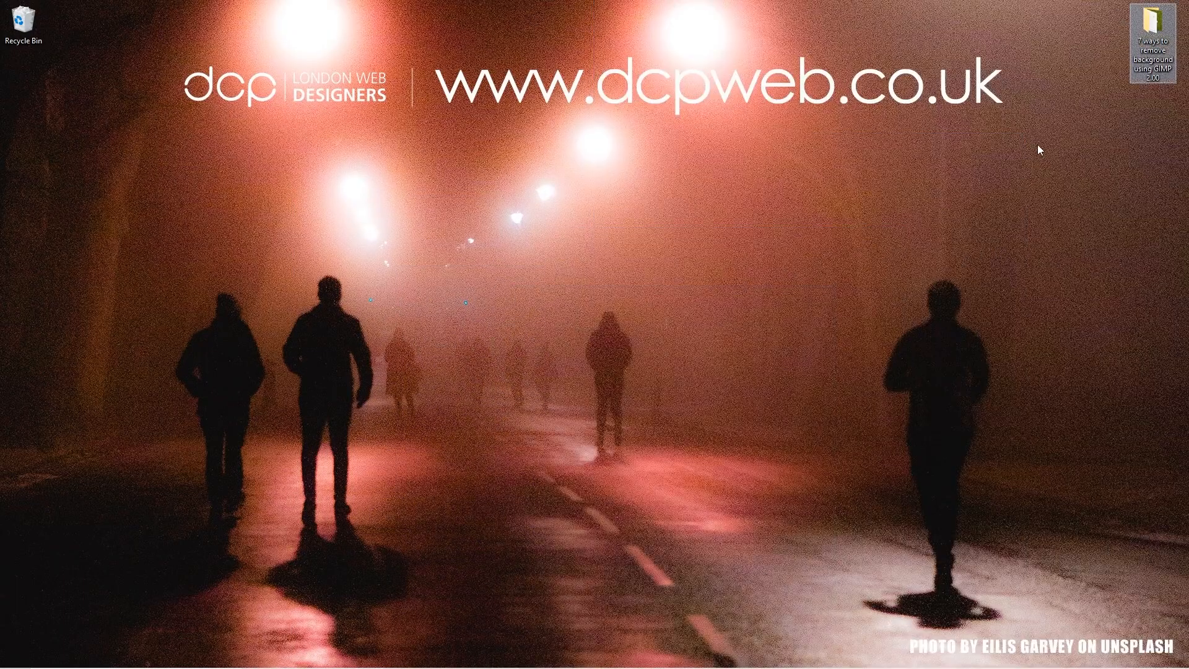
click(1021, 204)
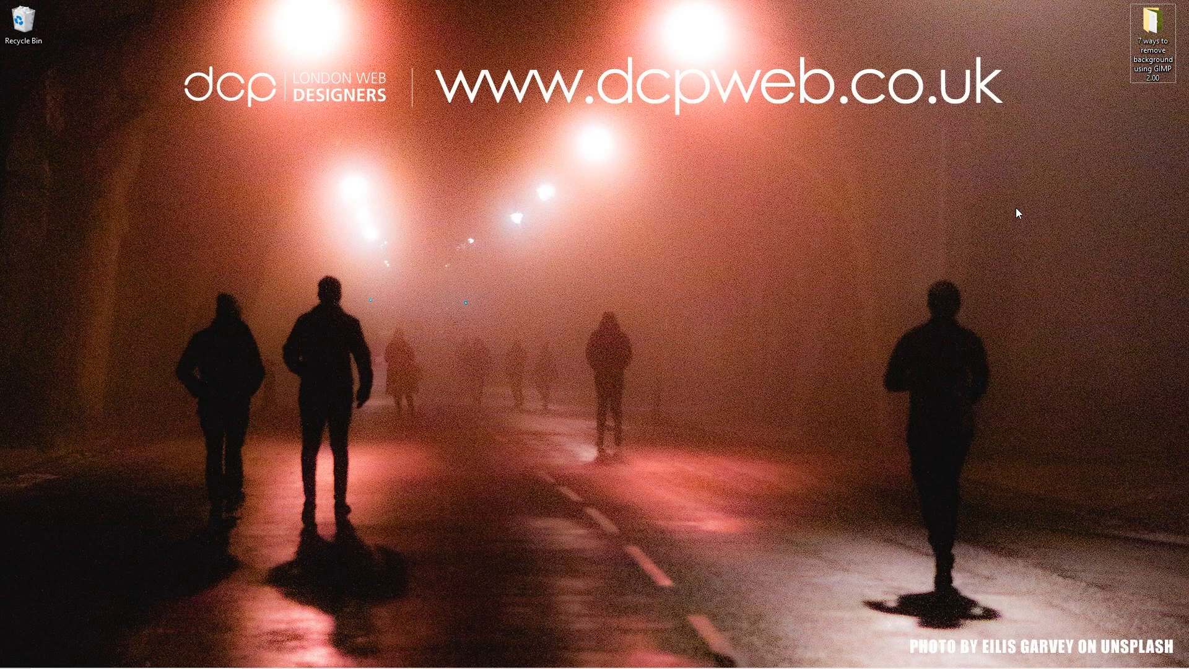
click(559, 659)
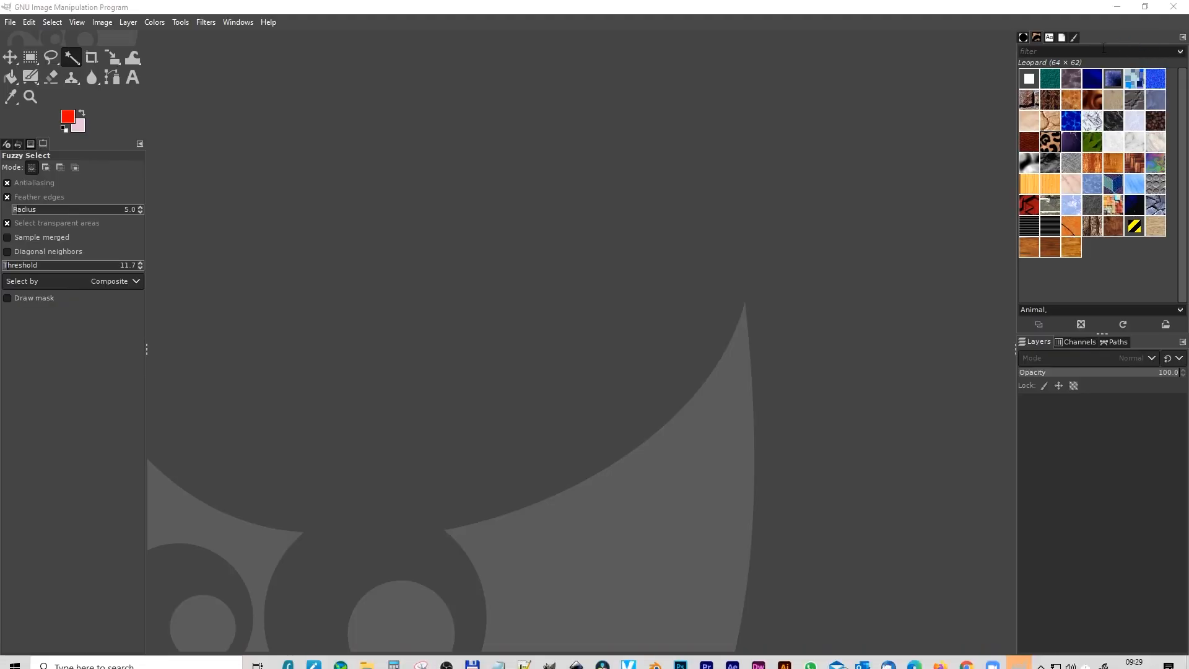
Step: Open the "7 ways to remove background using GIMP 2.00" desktop folder and arrange its window over the empty GIMP workspace
click(1120, 7)
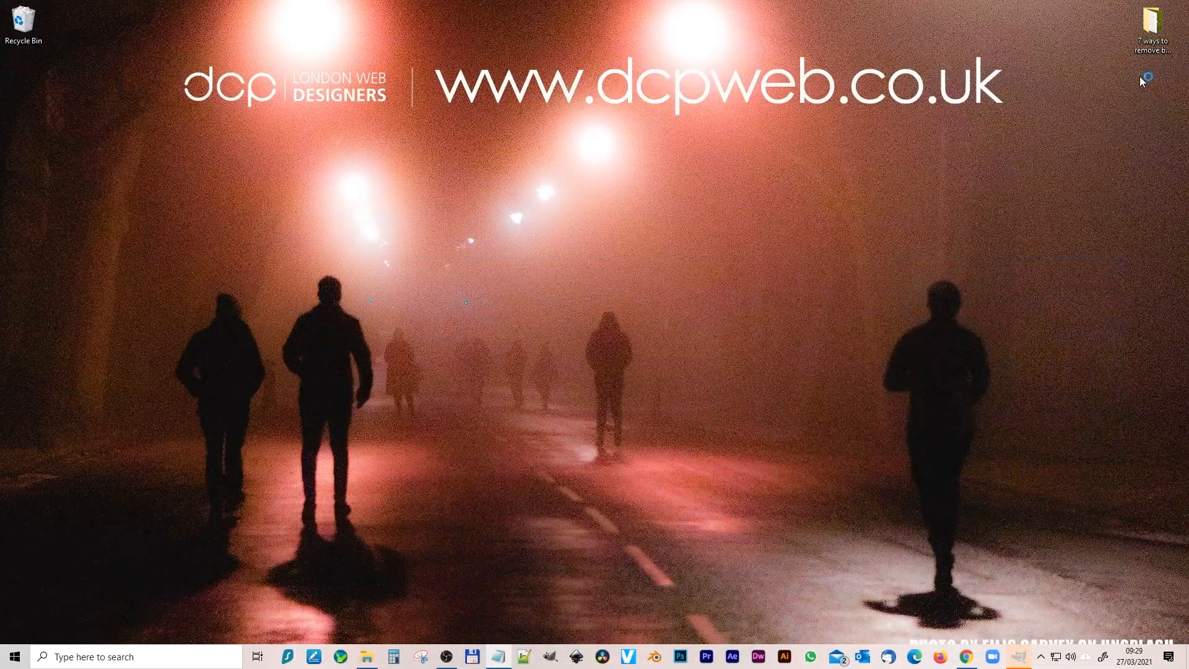
double_click(1144, 38)
key(alt+Tab)
key(alt+Tab)
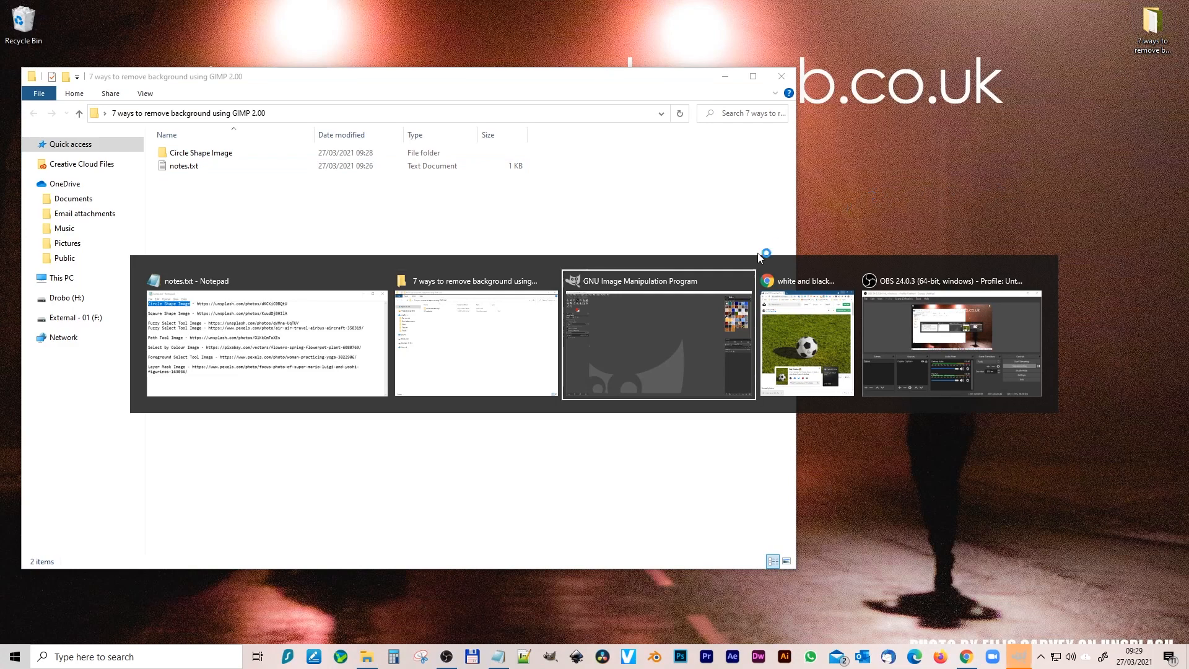
key(alt+Tab)
key(alt+Tab)
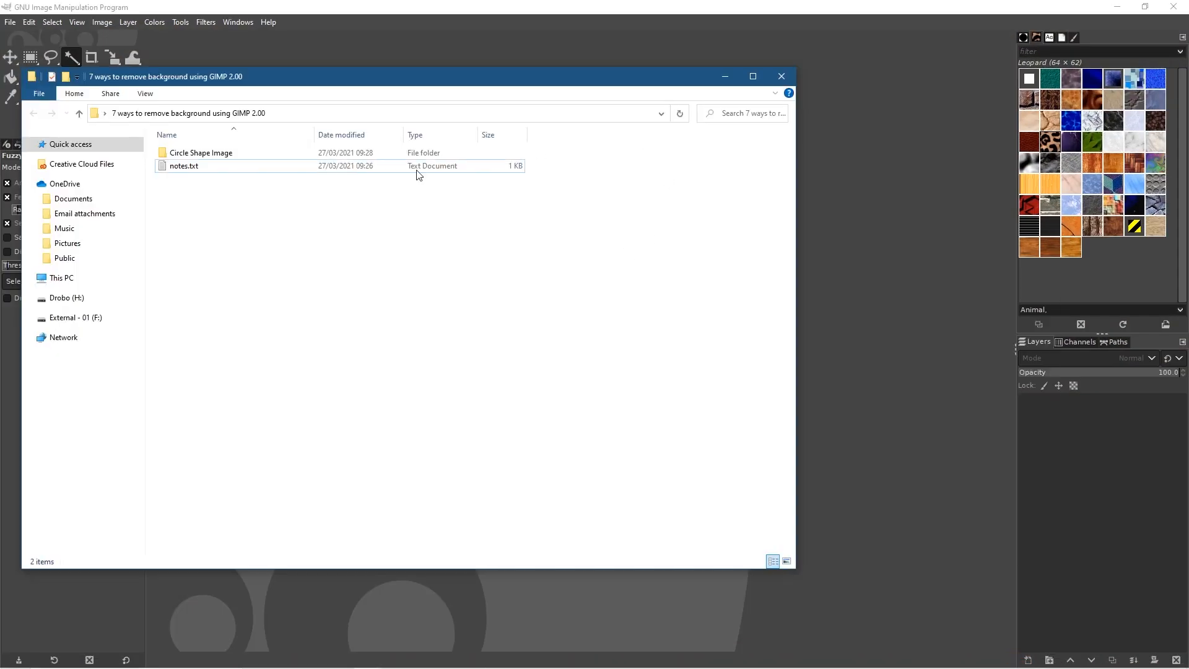
drag(435, 78, 1016, 76)
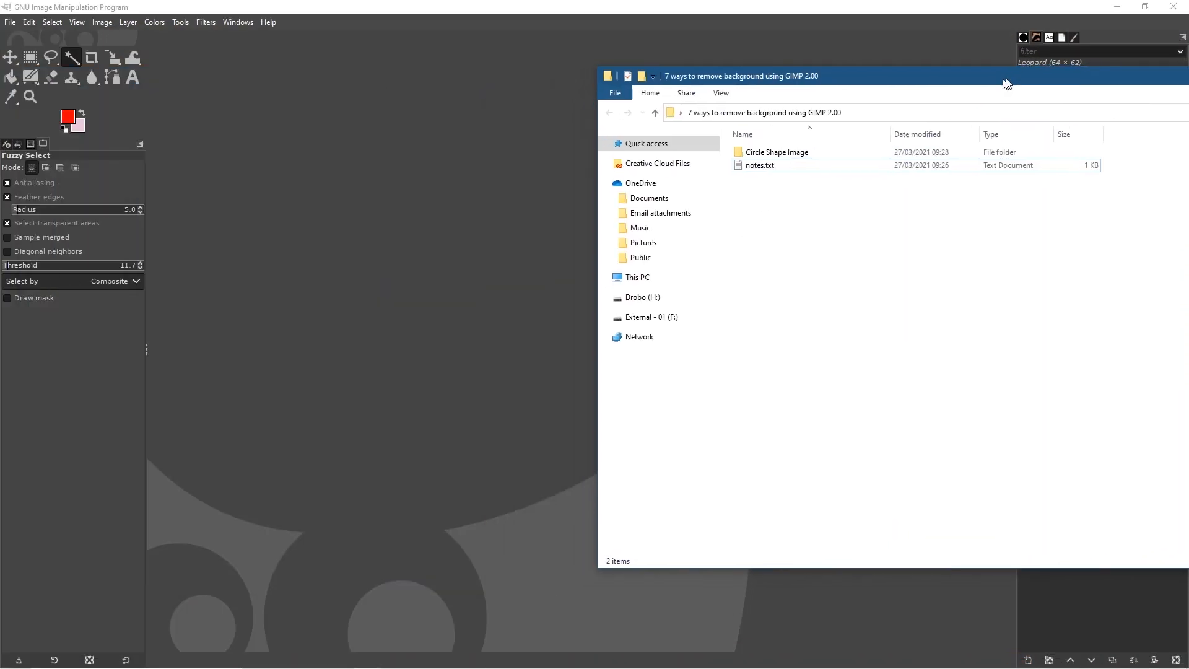
Step: Load the football photo from the Circle Shape Image folder into GIMP as a new image
double_click(768, 151)
click(769, 163)
drag(374, 247, 375, 249)
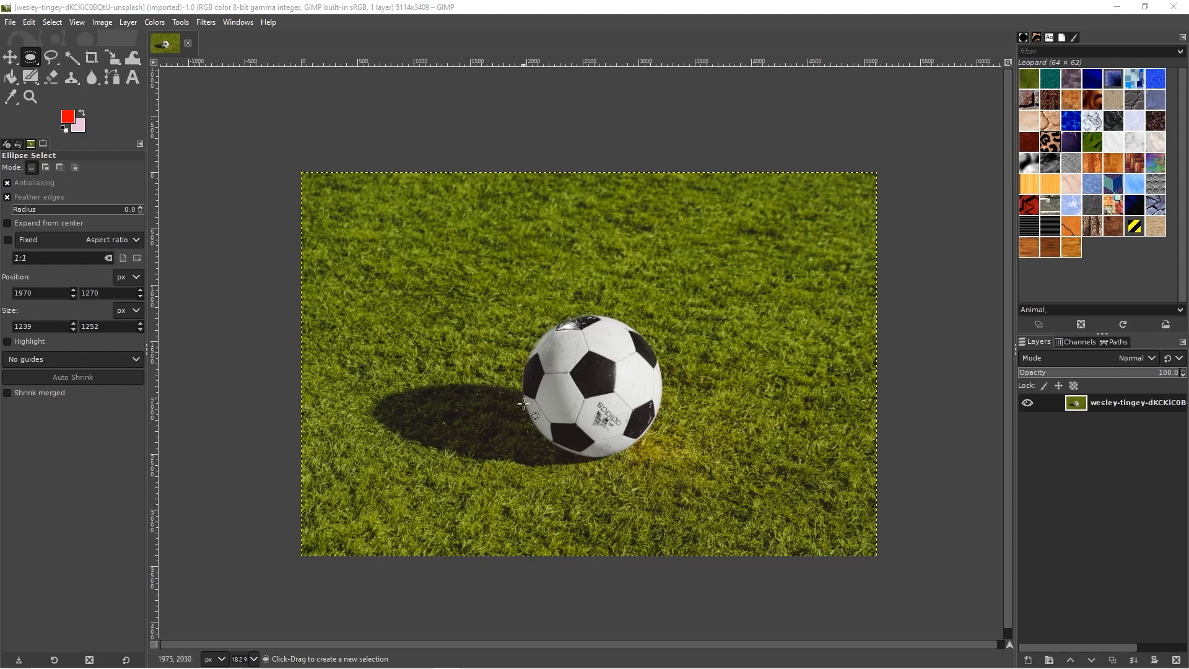
Step: Activate the Ellipse Select tool for working on the football
click(31, 60)
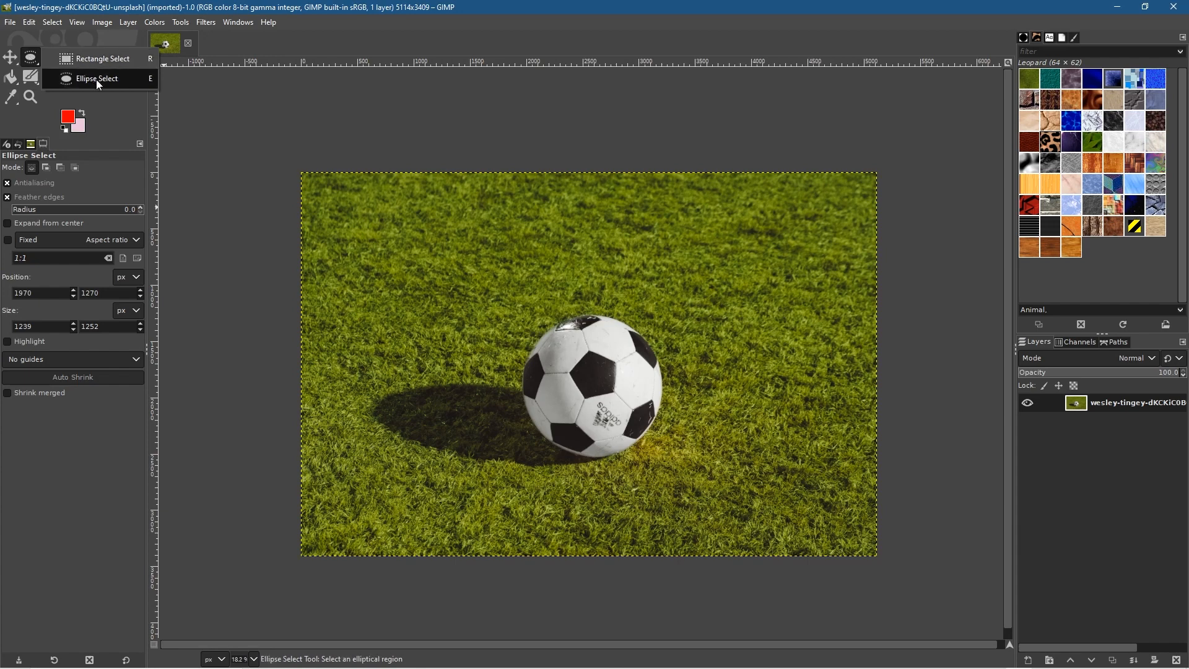
click(95, 79)
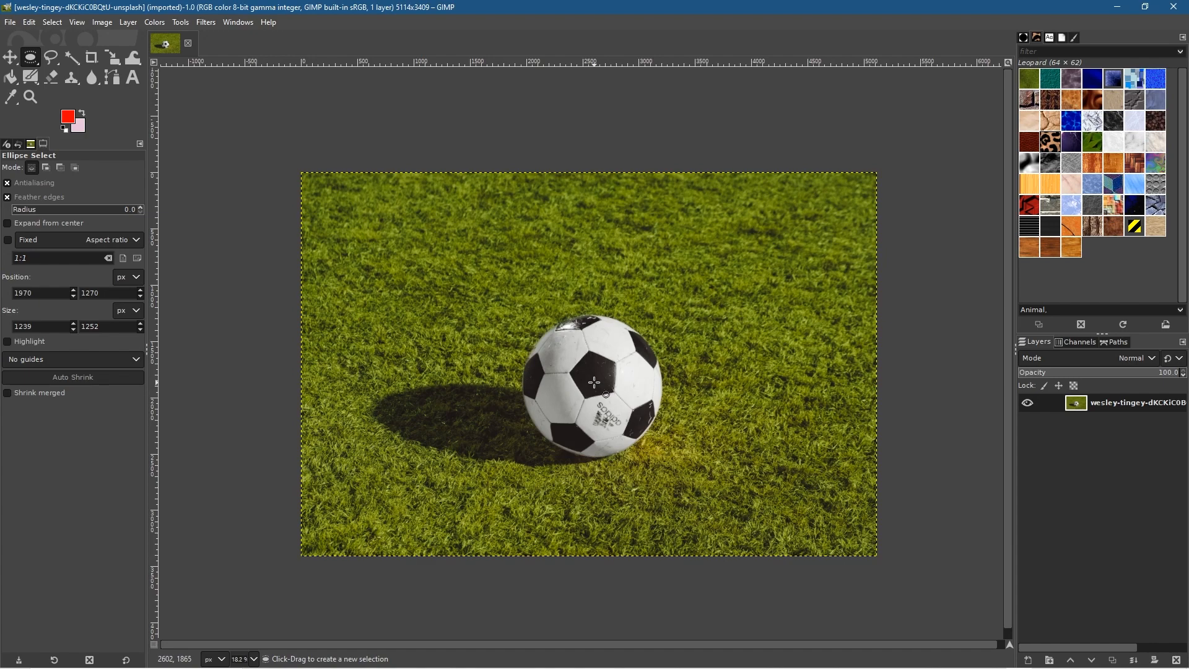
scroll(594, 383, up, 4)
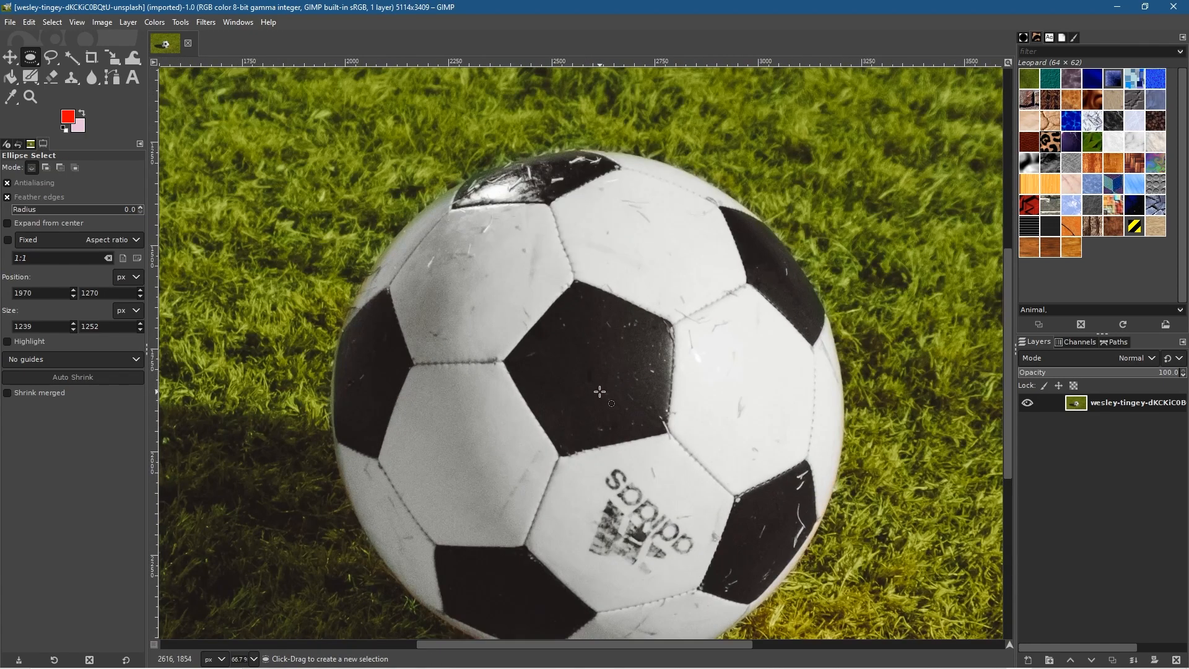
drag(600, 391, 621, 333)
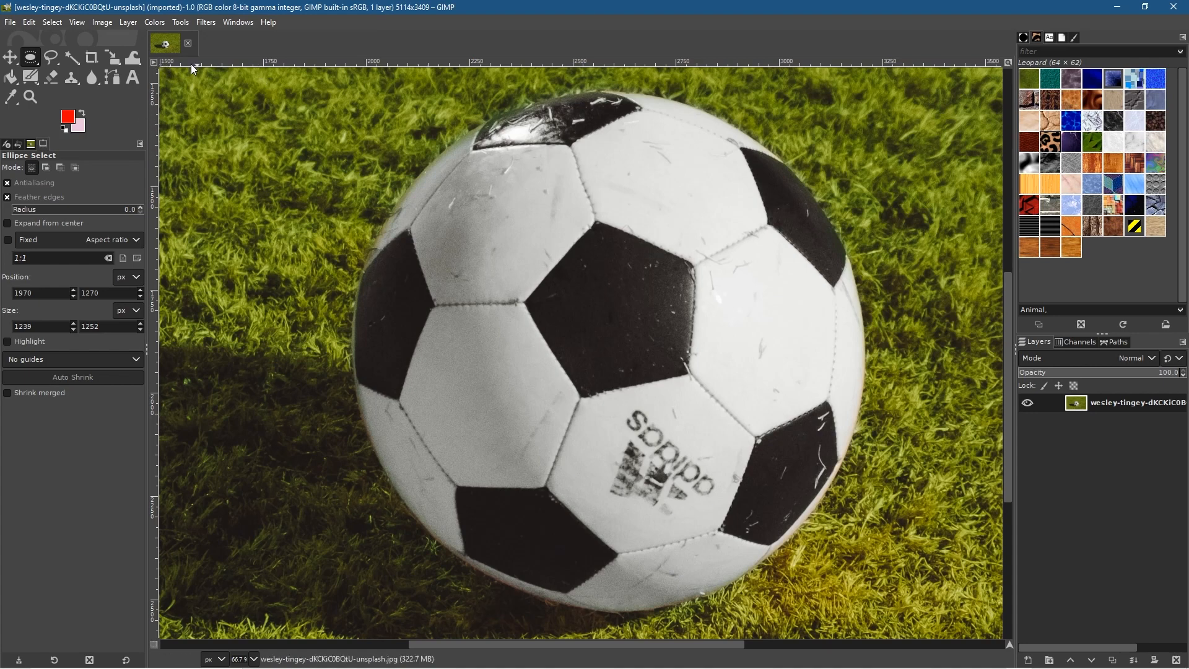
Step: Place a horizontal guide at 1884 px and a vertical guide at 2597 px so they cross at the football's centre
click(77, 23)
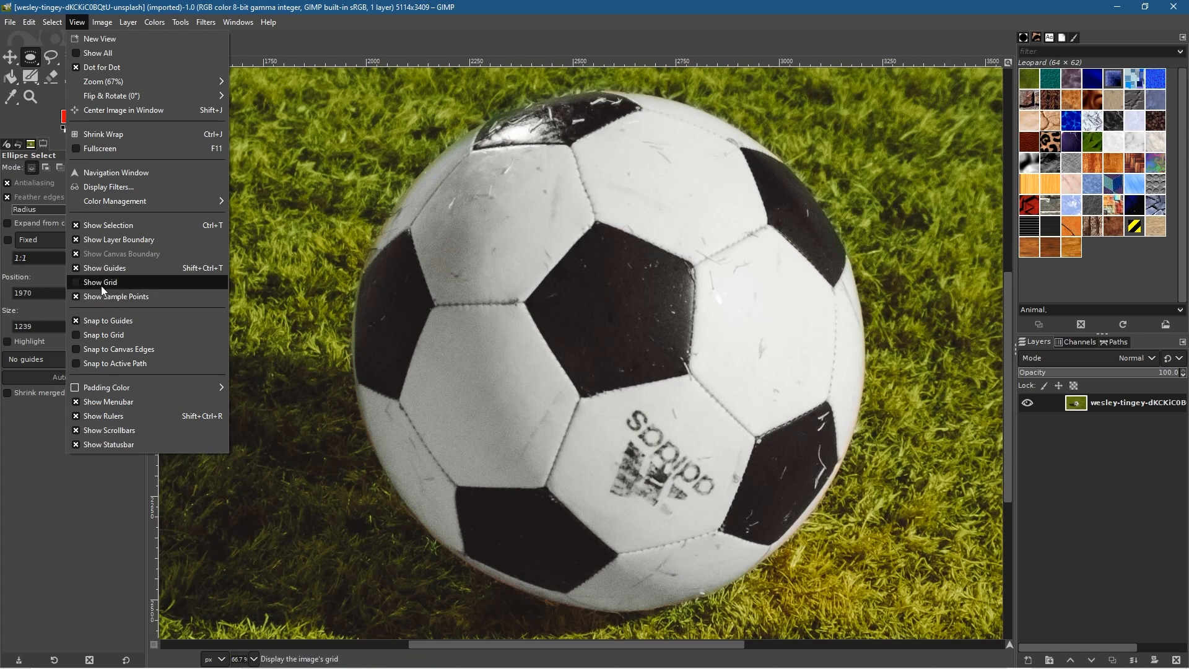
click(478, 3)
drag(523, 57, 507, 344)
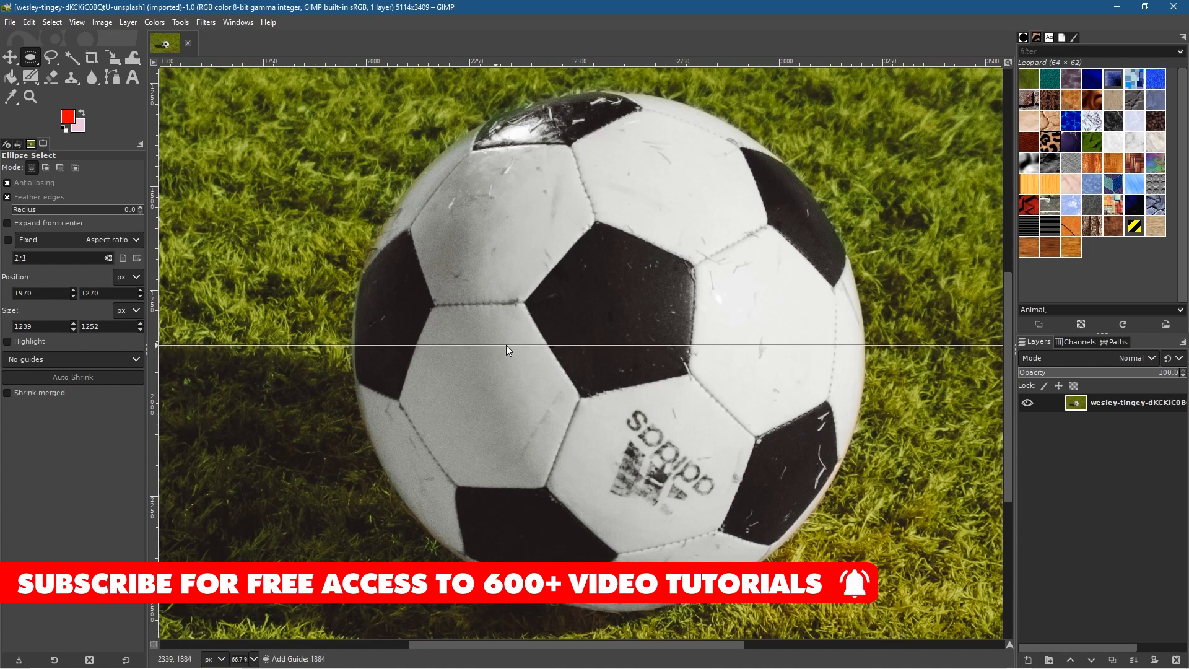
drag(507, 345, 507, 345)
drag(149, 377, 614, 403)
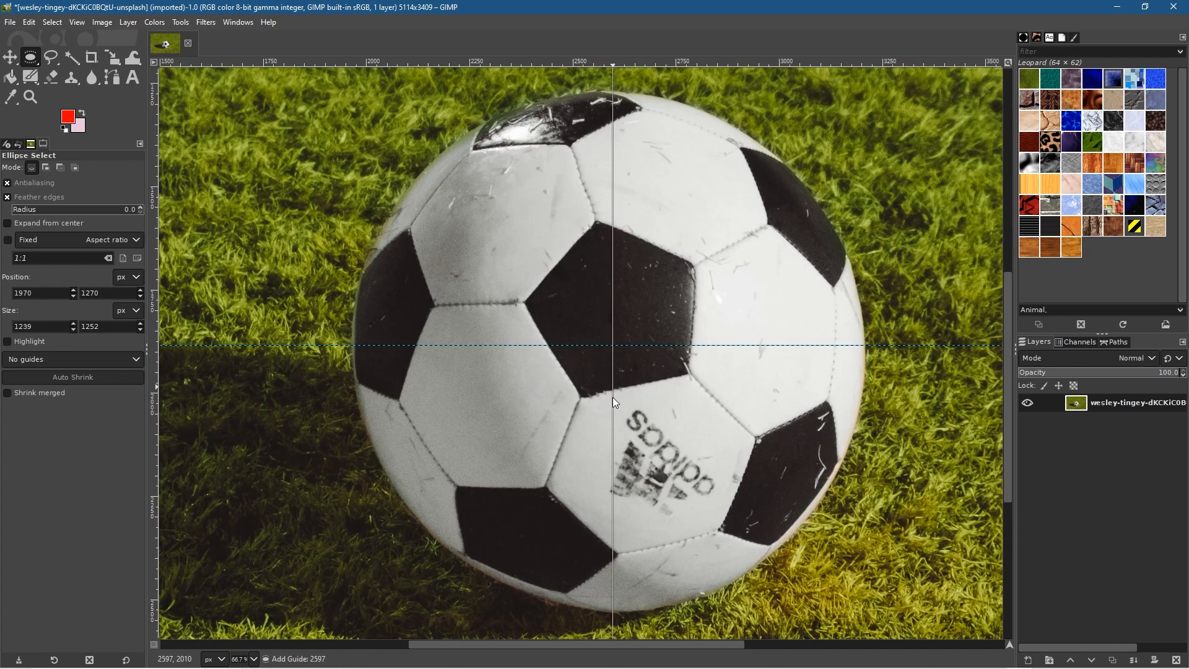
drag(612, 398, 612, 398)
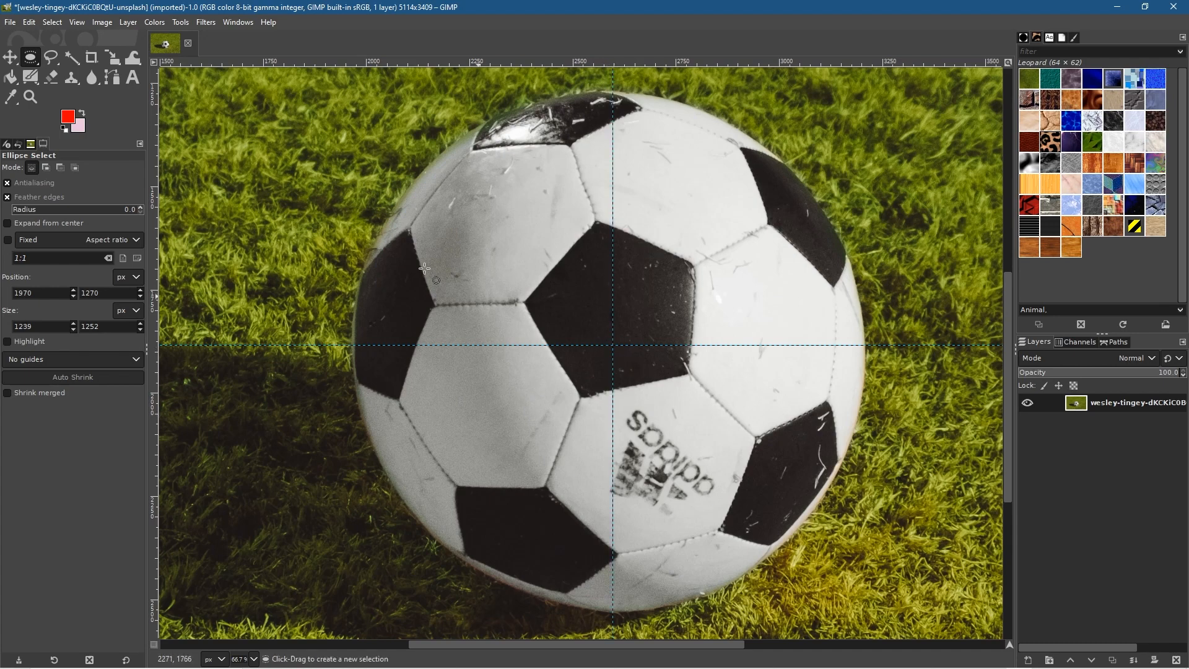
Step: With Ellipse Select, draw a circular selection about 1211 px across over the football, centred on the crossing of the guides
click(28, 61)
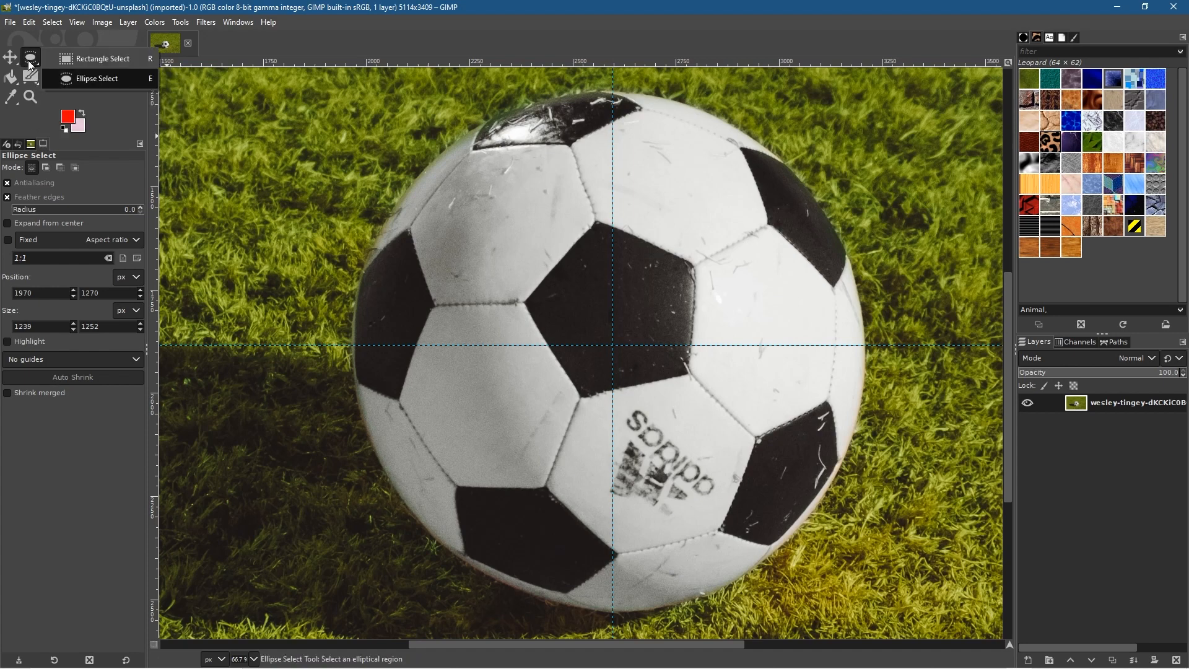
click(112, 79)
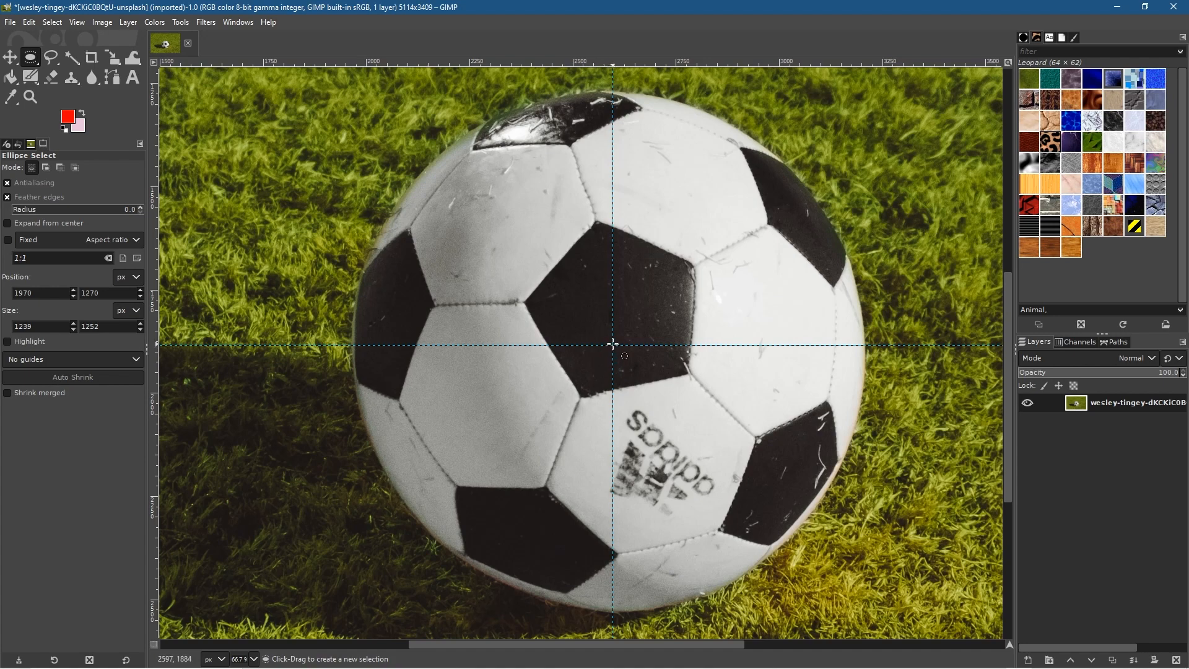
drag(612, 346, 656, 386)
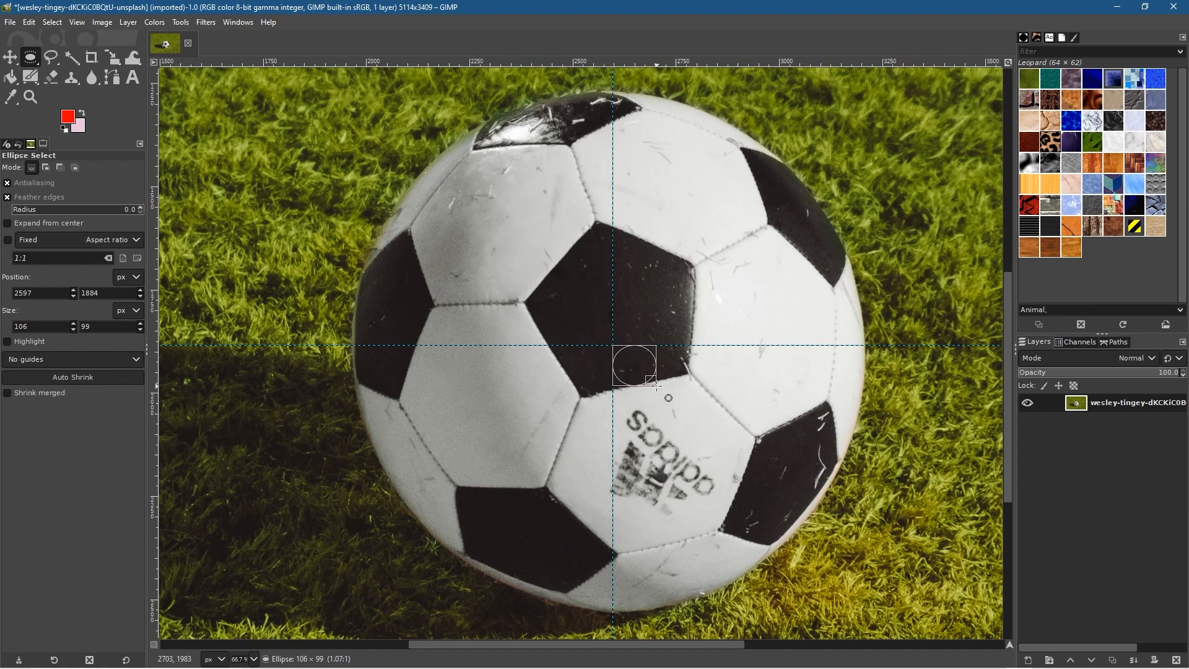
key(ctrl)
key(shift)
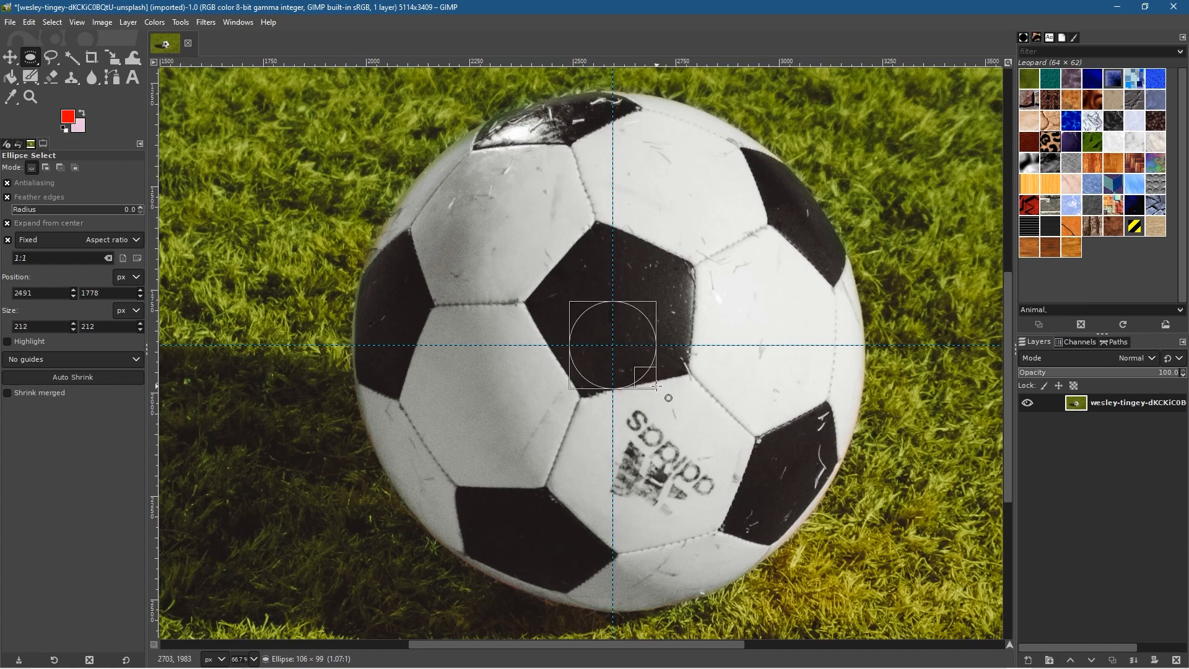
drag(658, 388, 863, 552)
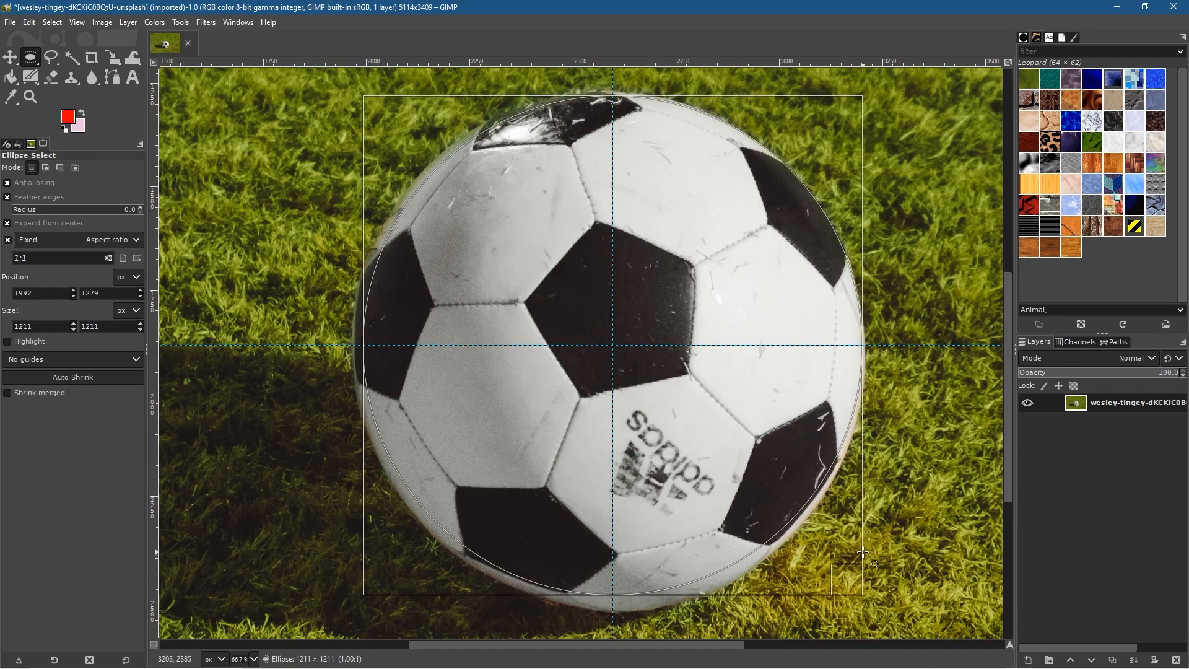
drag(863, 552, 863, 552)
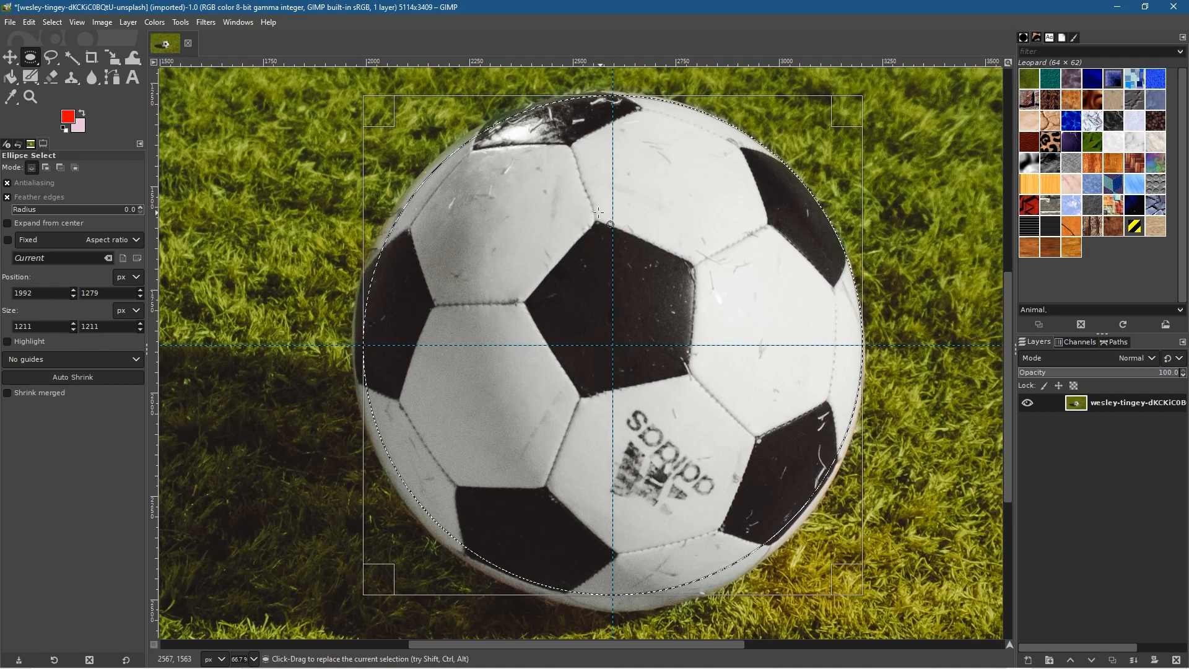
Step: Fit the elliptical selection to the football's edge by resizing it to about 1242 × 1240 px at position 1968, 1273
drag(380, 122, 372, 111)
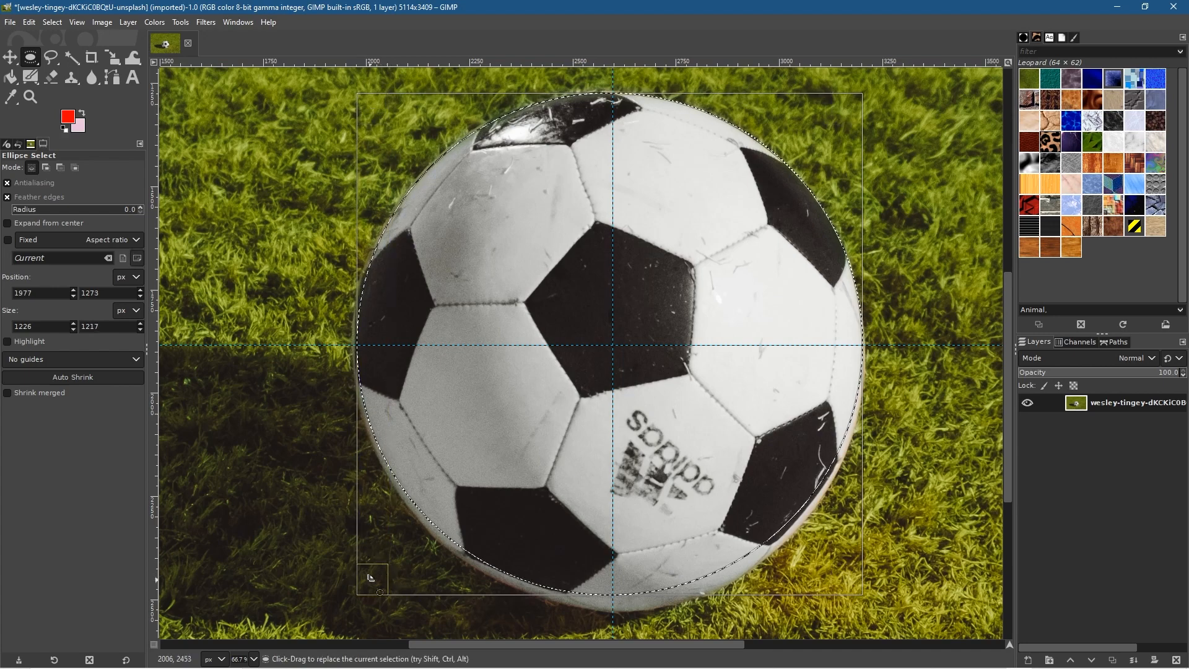
drag(370, 578, 366, 586)
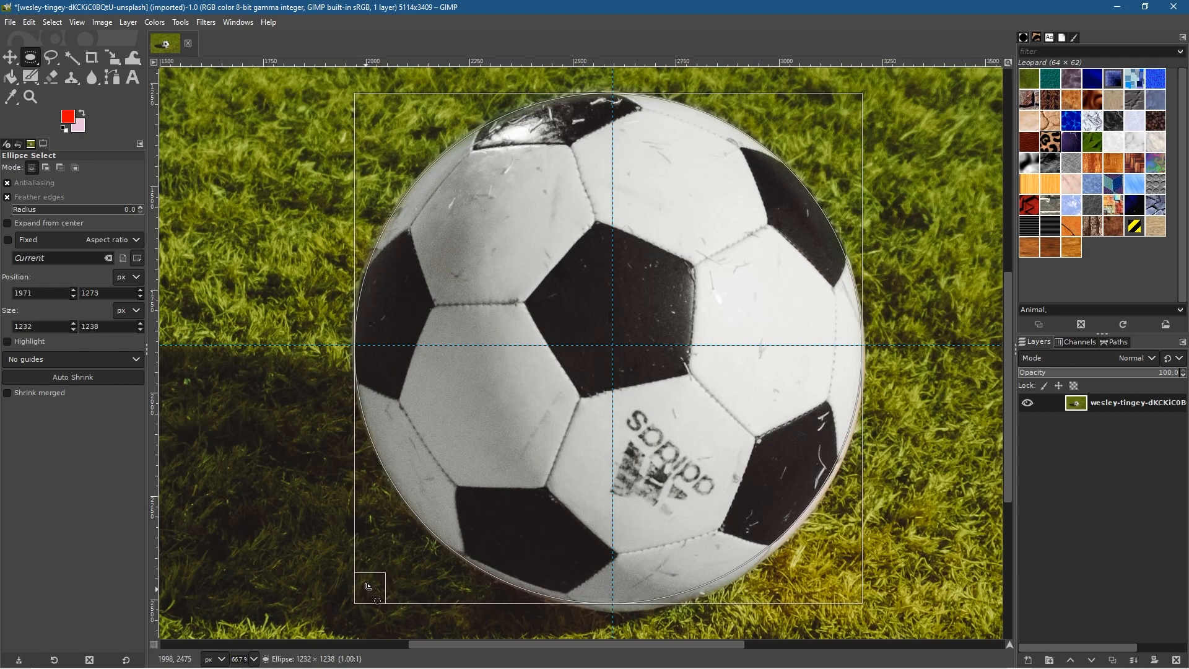
drag(841, 591, 843, 598)
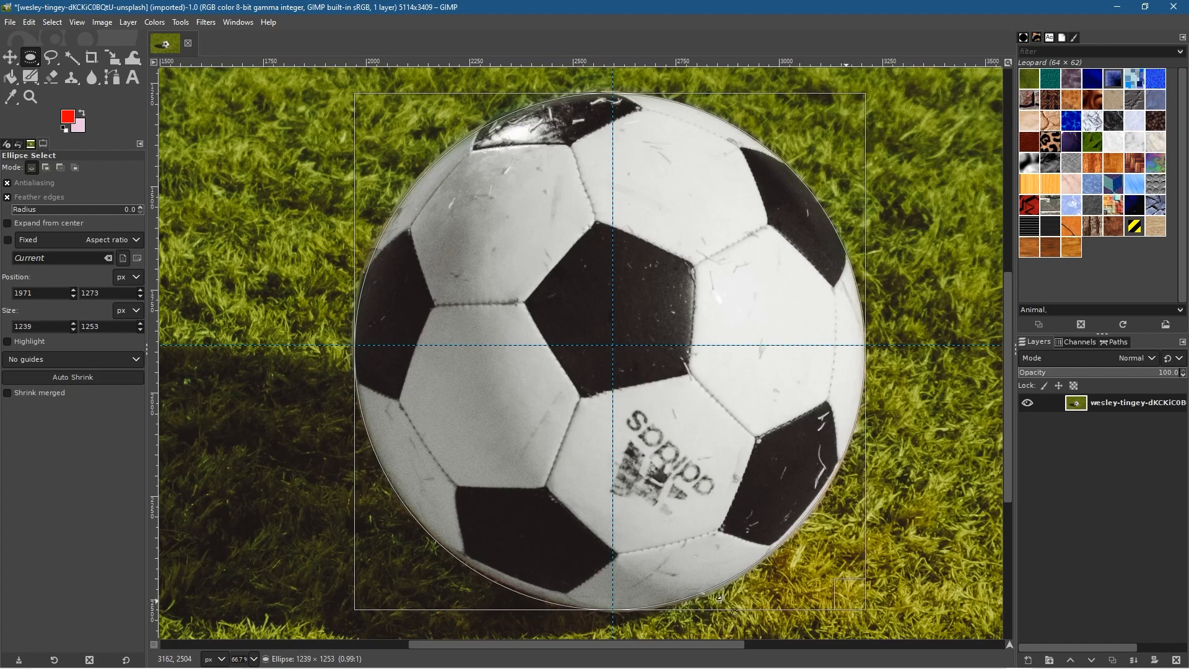
drag(370, 597, 370, 591)
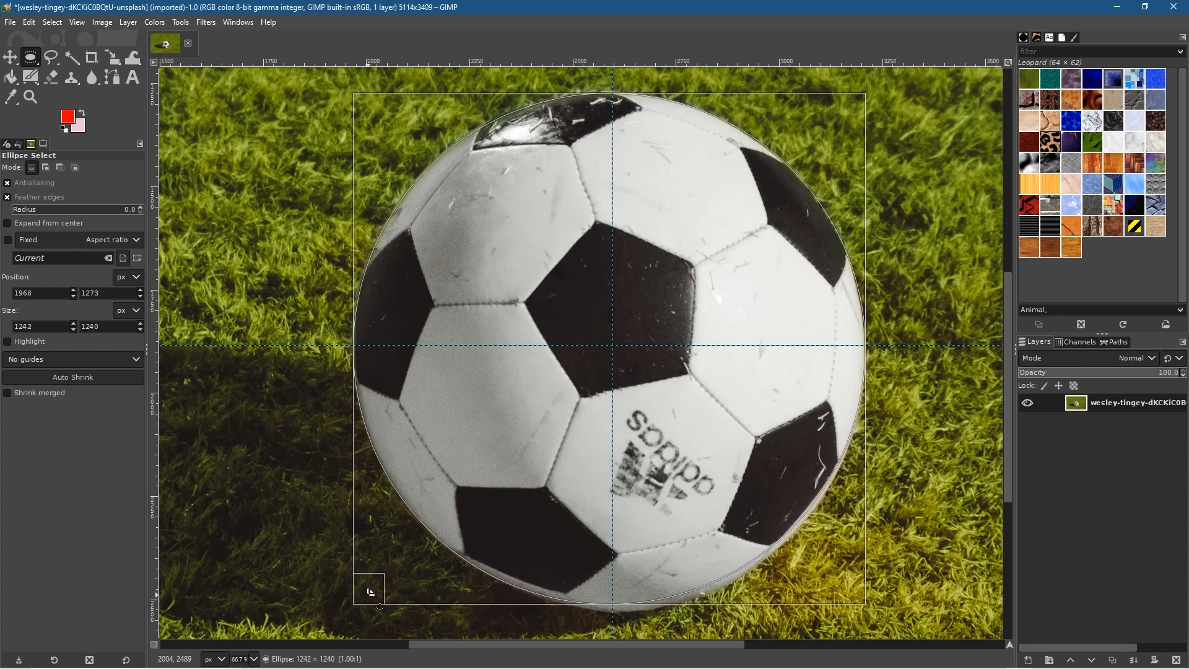
drag(370, 592, 370, 591)
Step: Add an alpha channel to the football photo's layer and check in its layer options that it has been applied
scroll(585, 266, down, 5)
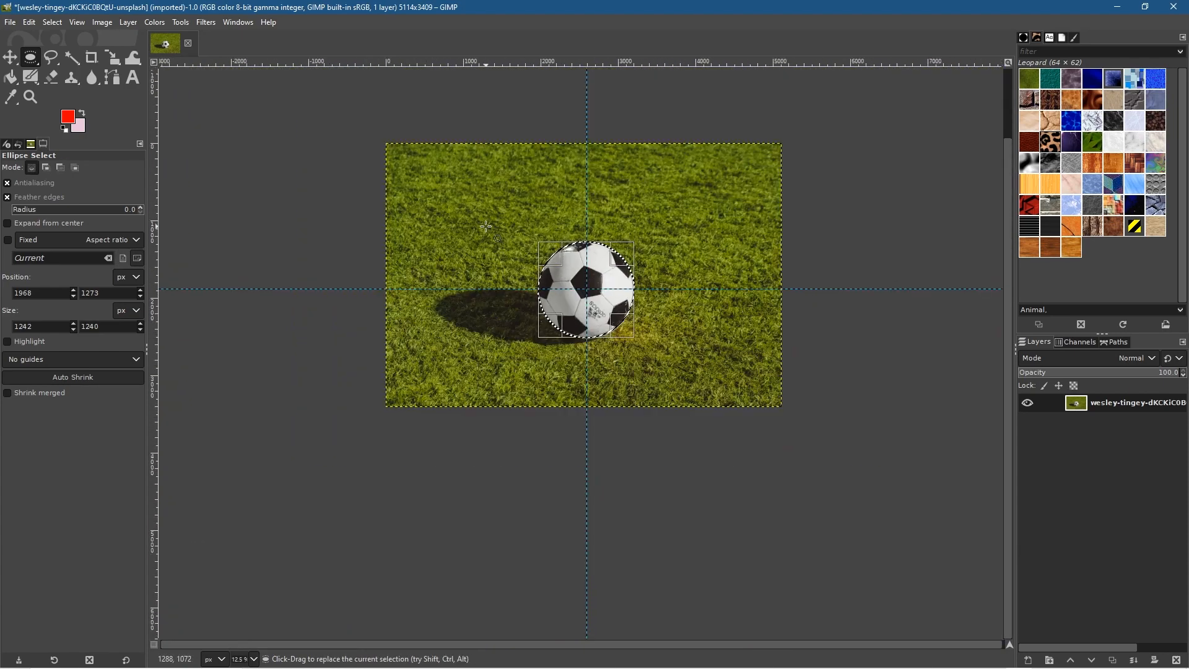
scroll(490, 288, up, 1)
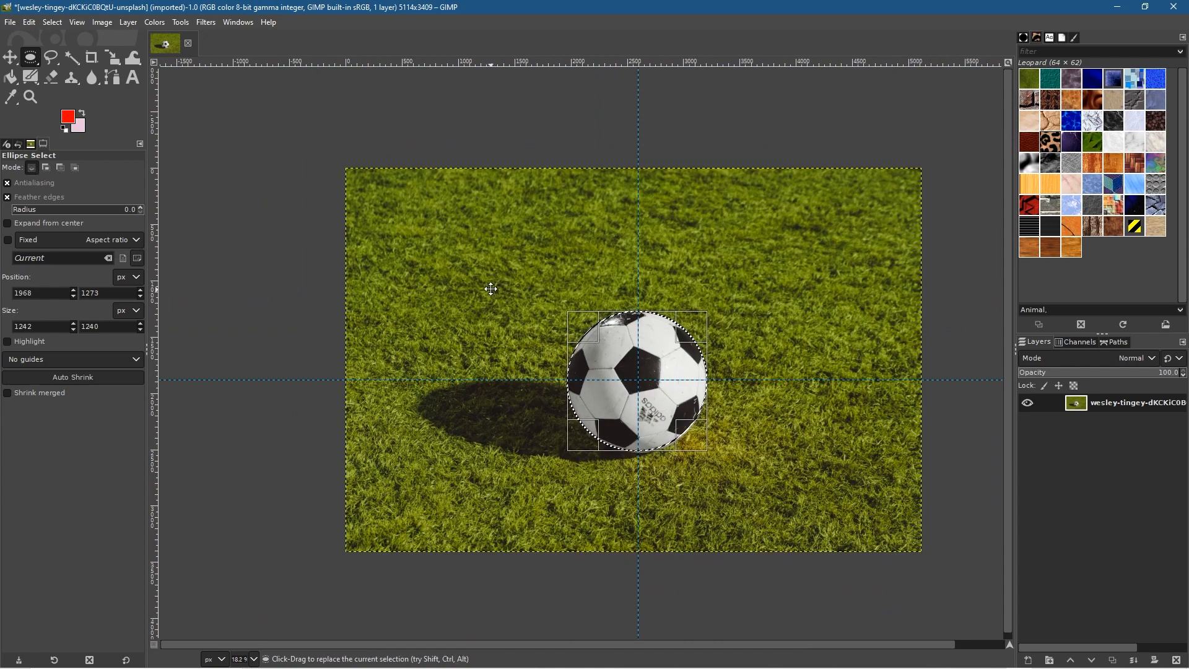
drag(490, 288, 436, 284)
scroll(448, 281, up, 1)
scroll(448, 281, down, 1)
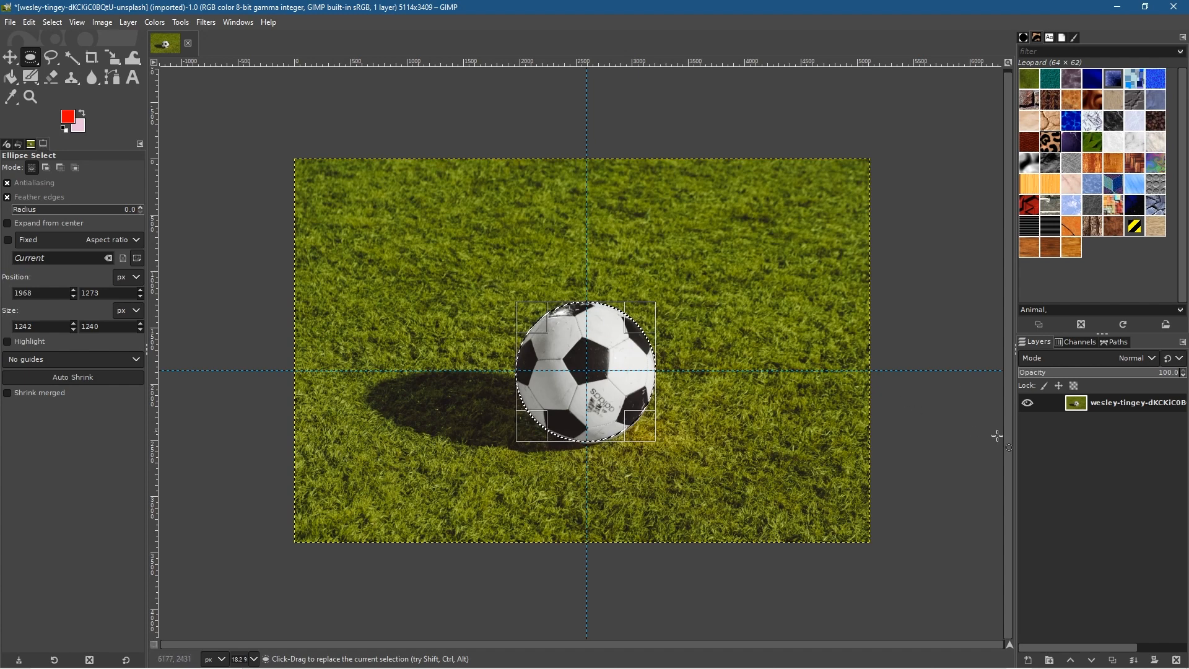
right_click(1121, 402)
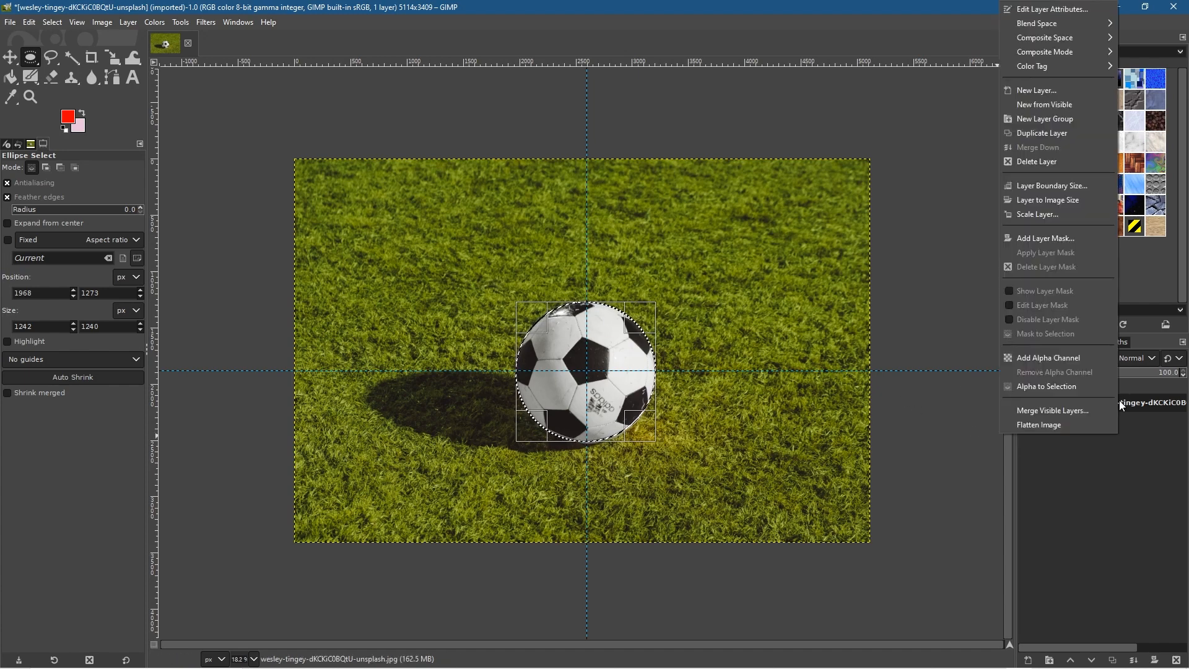
click(1043, 359)
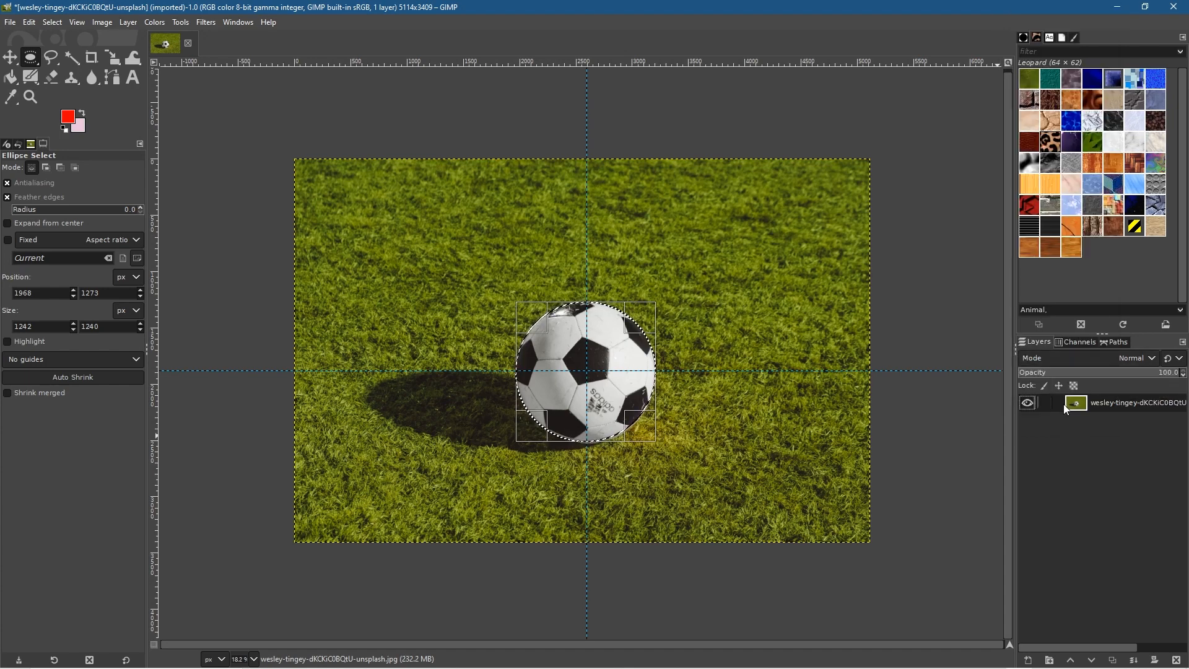
right_click(1075, 405)
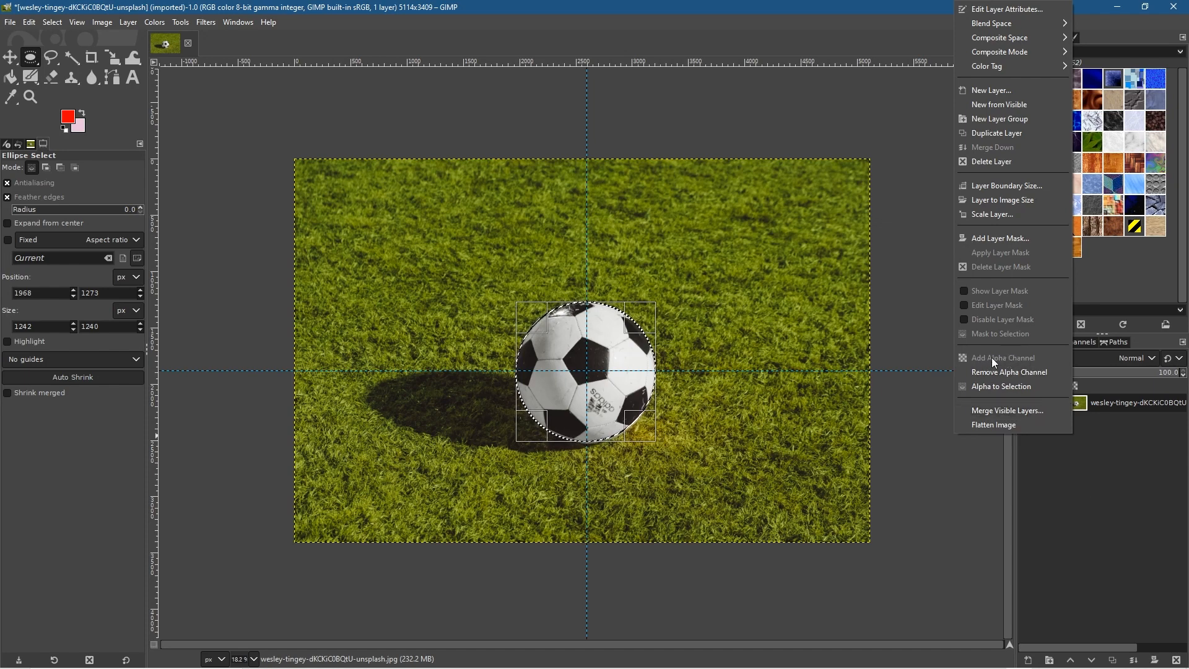
click(1103, 496)
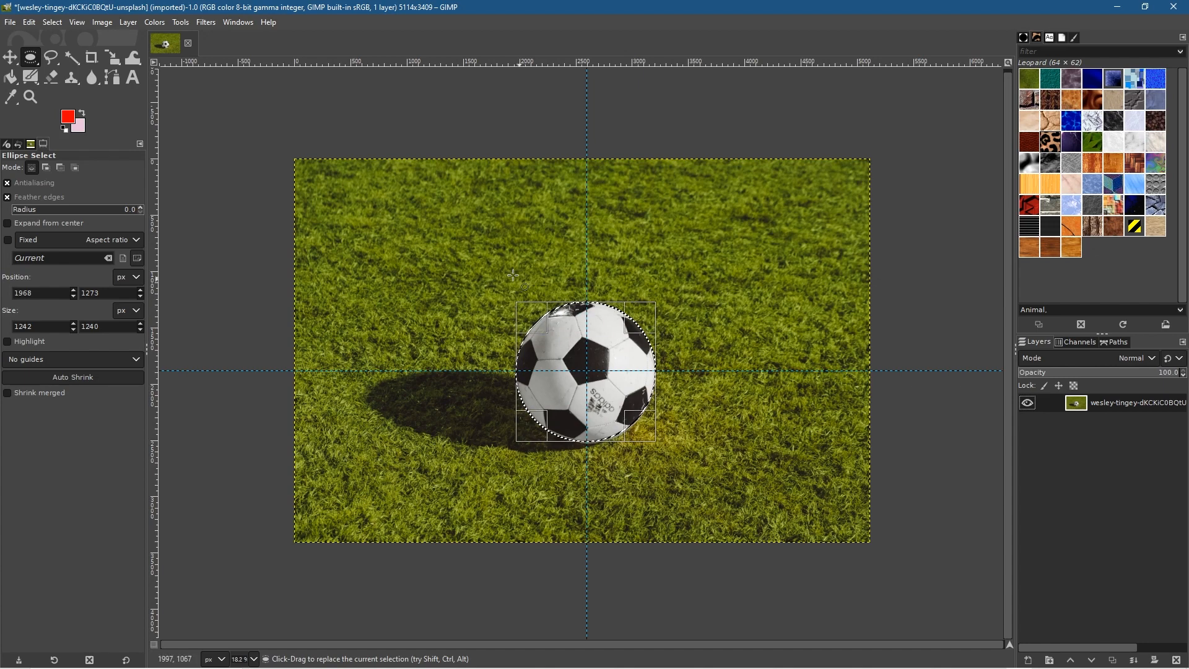
Step: Invert the selection so that it covers the grass background instead of the football
click(51, 23)
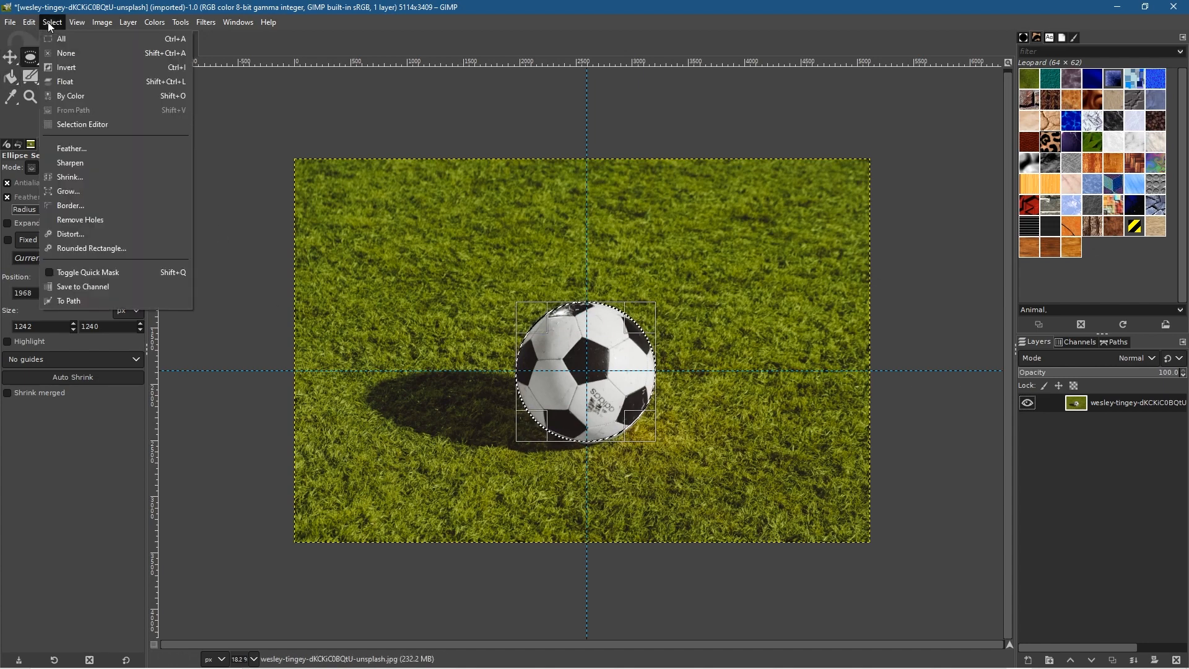
click(99, 69)
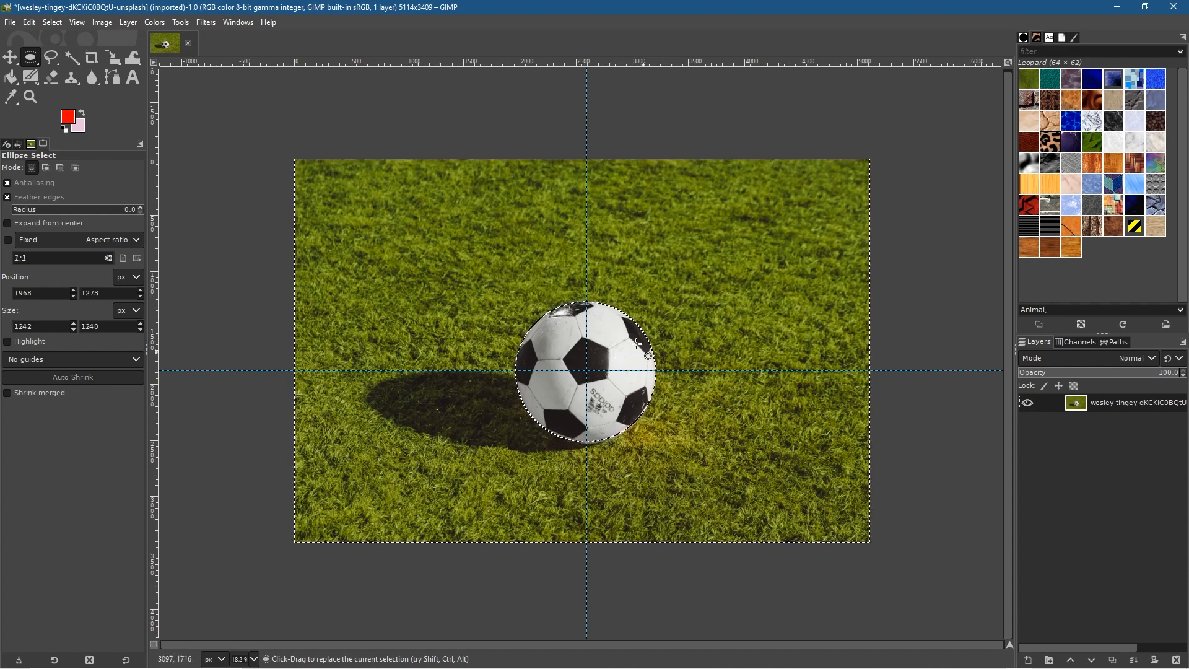
Step: Cut away the selected grass background, and clear both the selection and the guides from view
click(28, 23)
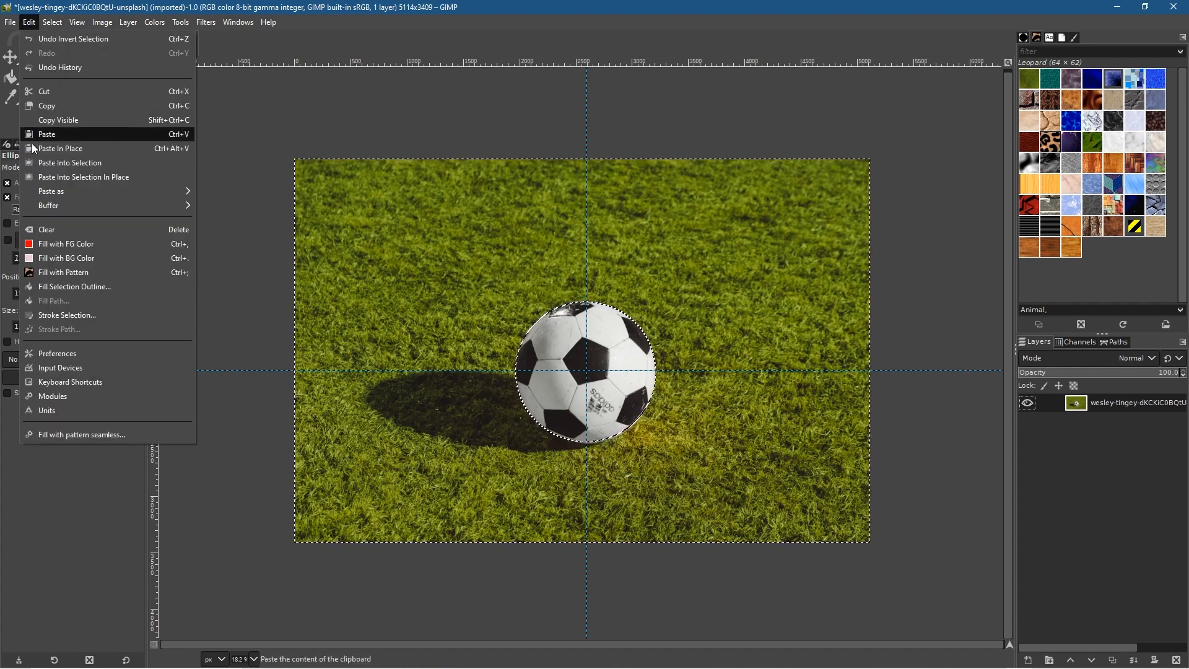
click(44, 90)
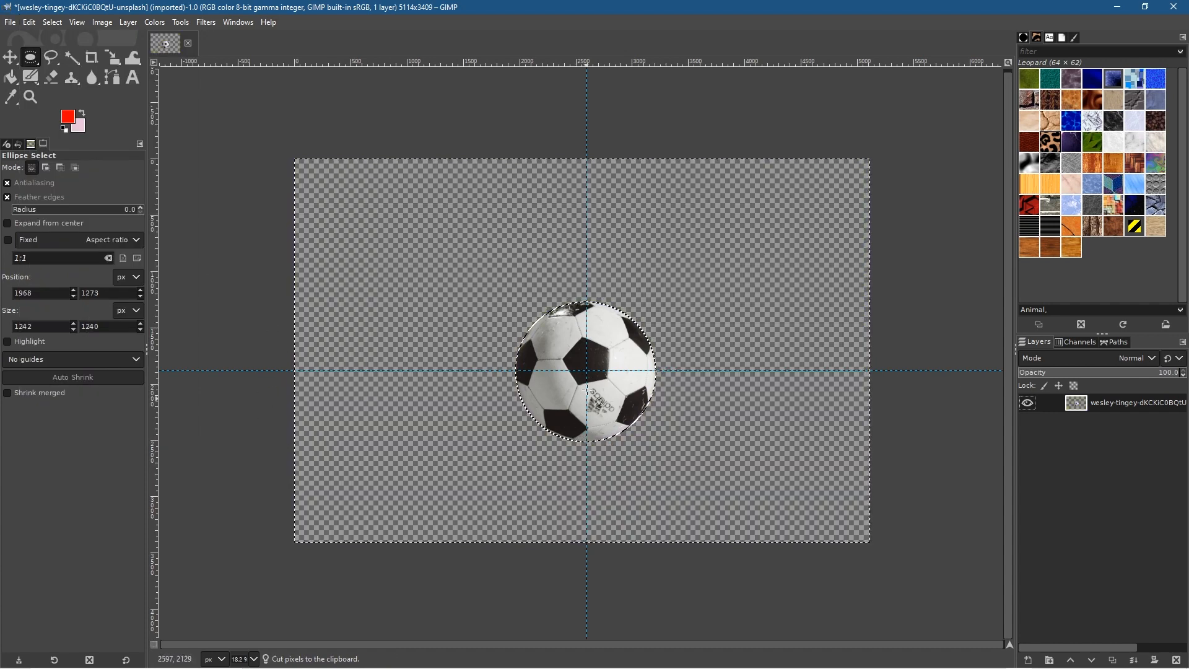
click(53, 22)
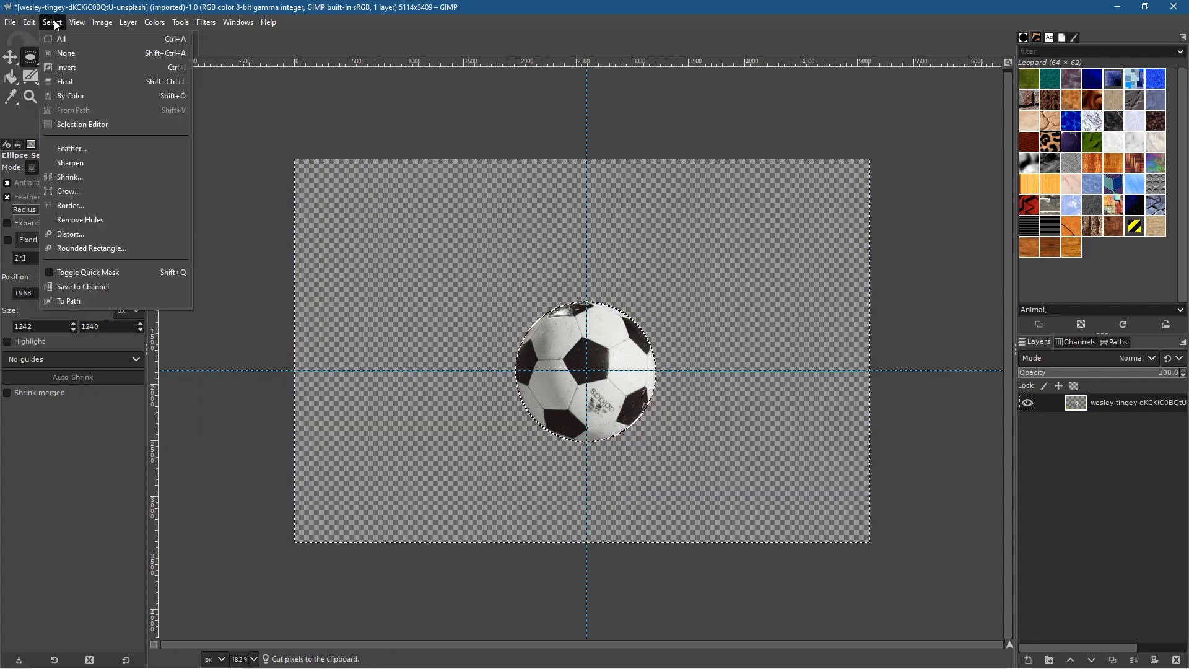
click(59, 51)
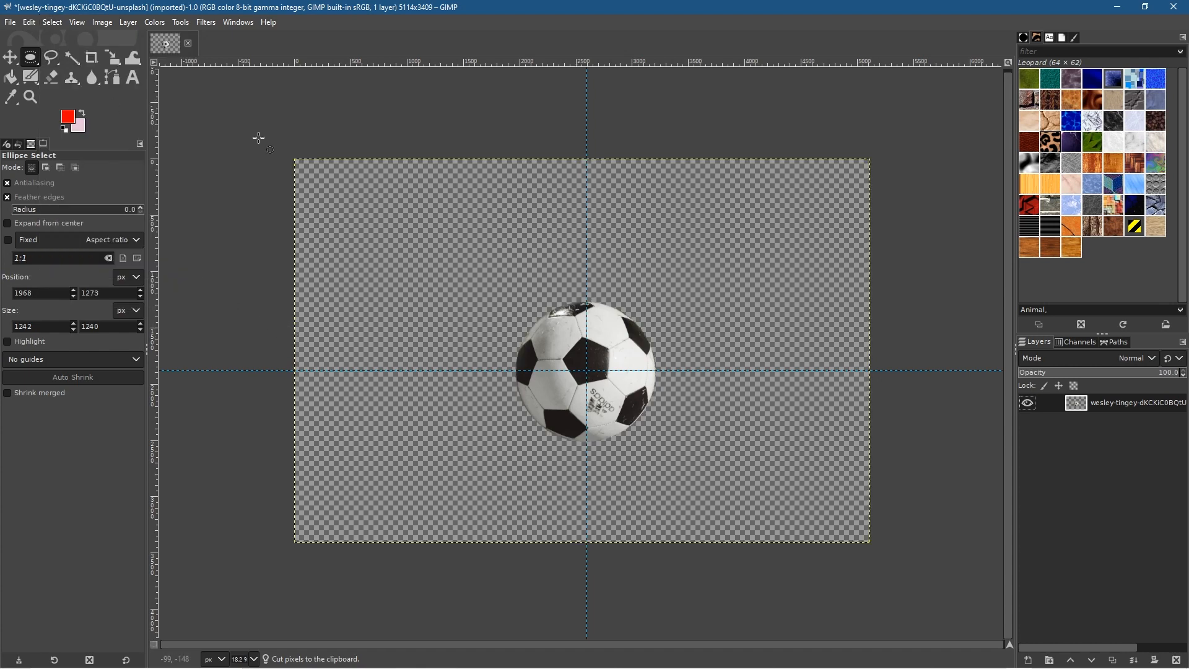
click(76, 23)
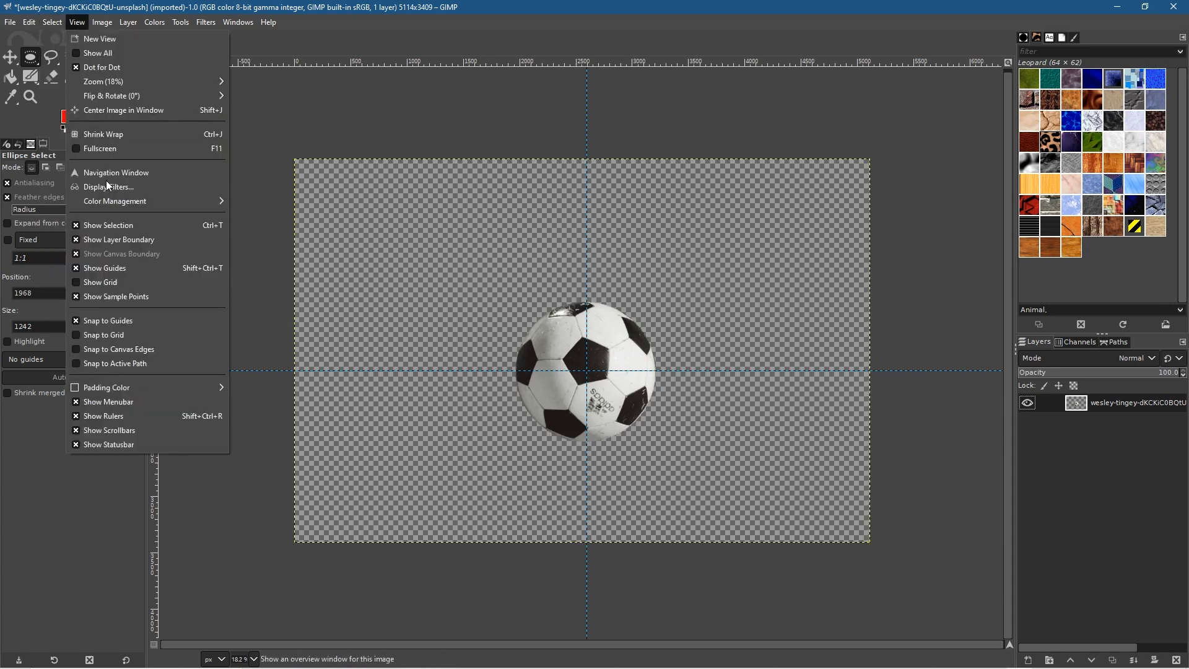
click(100, 268)
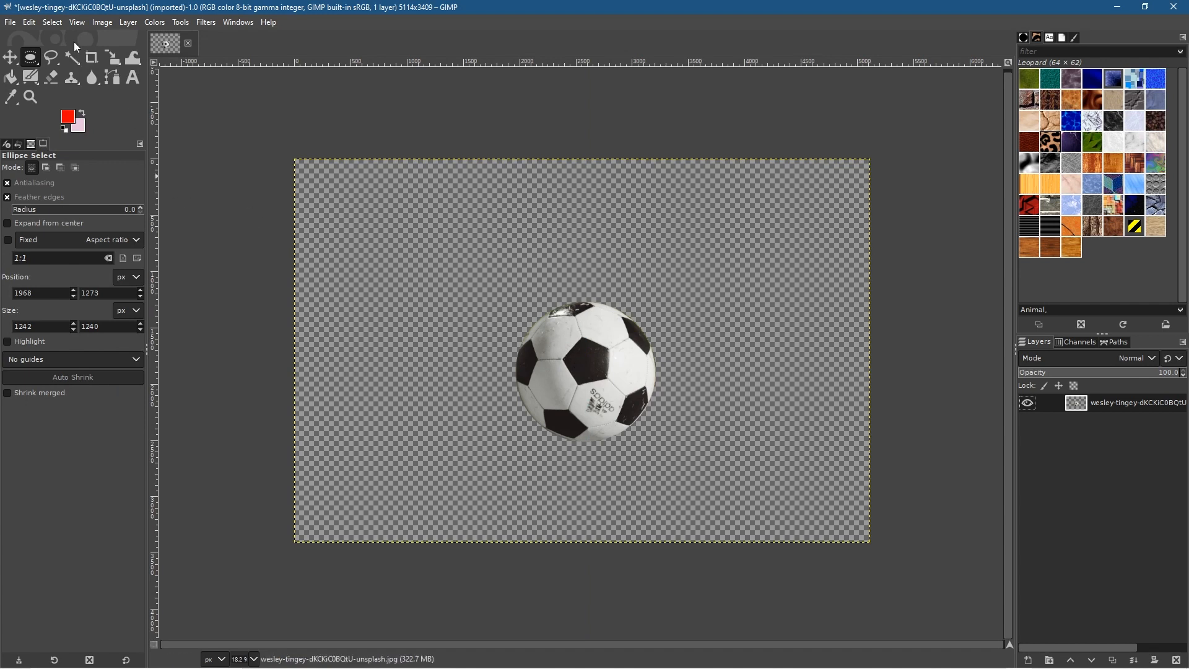
Step: Save the image as circle shape.xcf in the Circle Shape Image folder inside 7 ways to remove background using GIMP 2.00
click(9, 22)
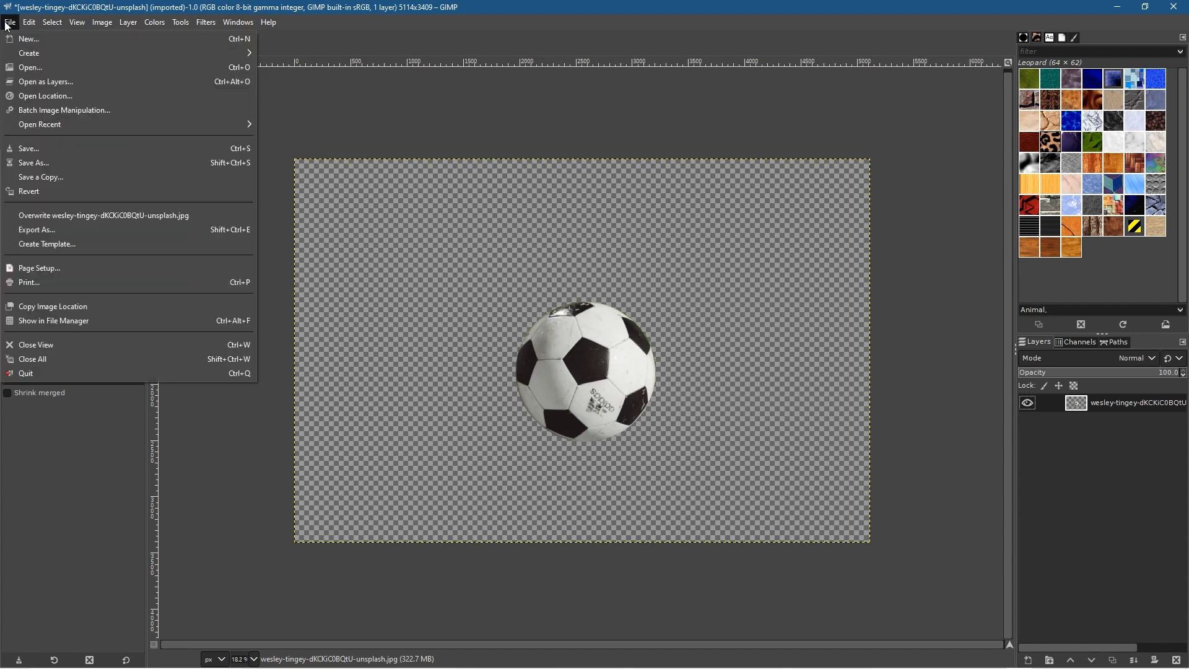
click(51, 162)
click(40, 147)
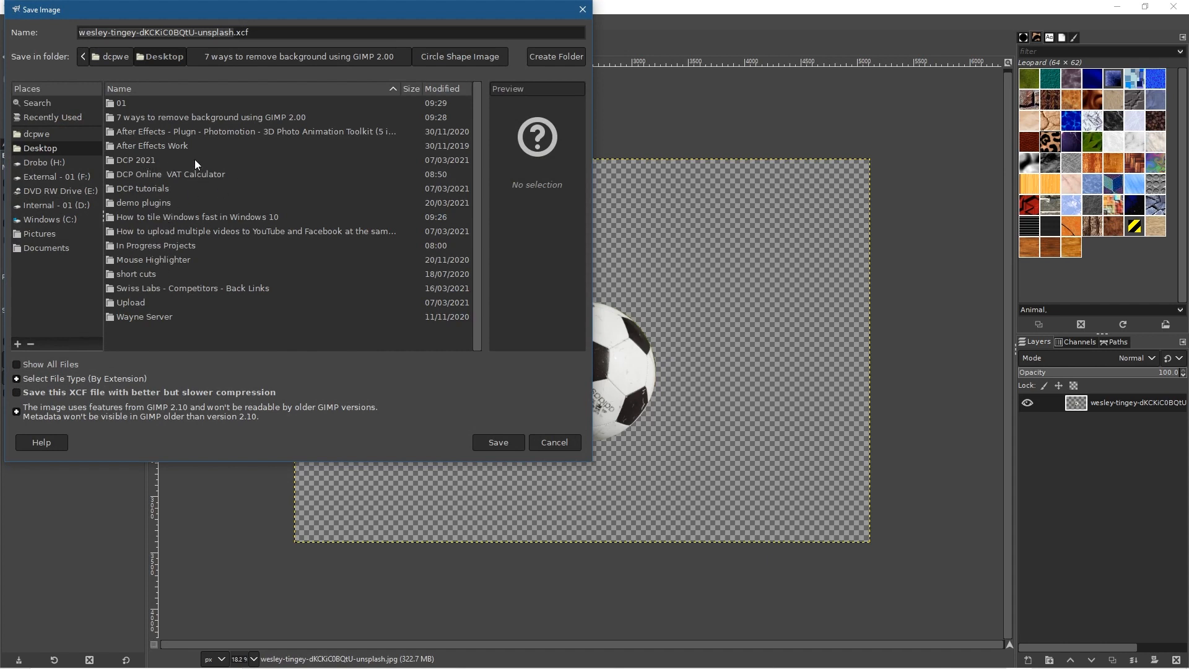
double_click(159, 118)
click(156, 103)
double_click(156, 103)
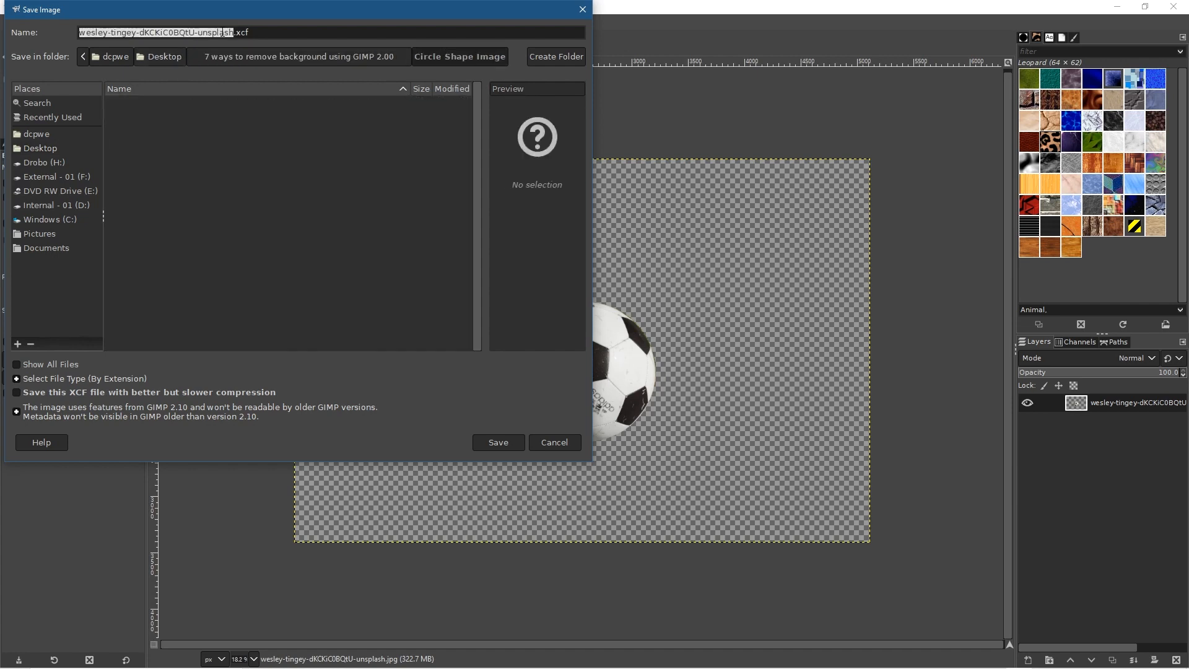
drag(234, 32, 6, 34)
text(ci)
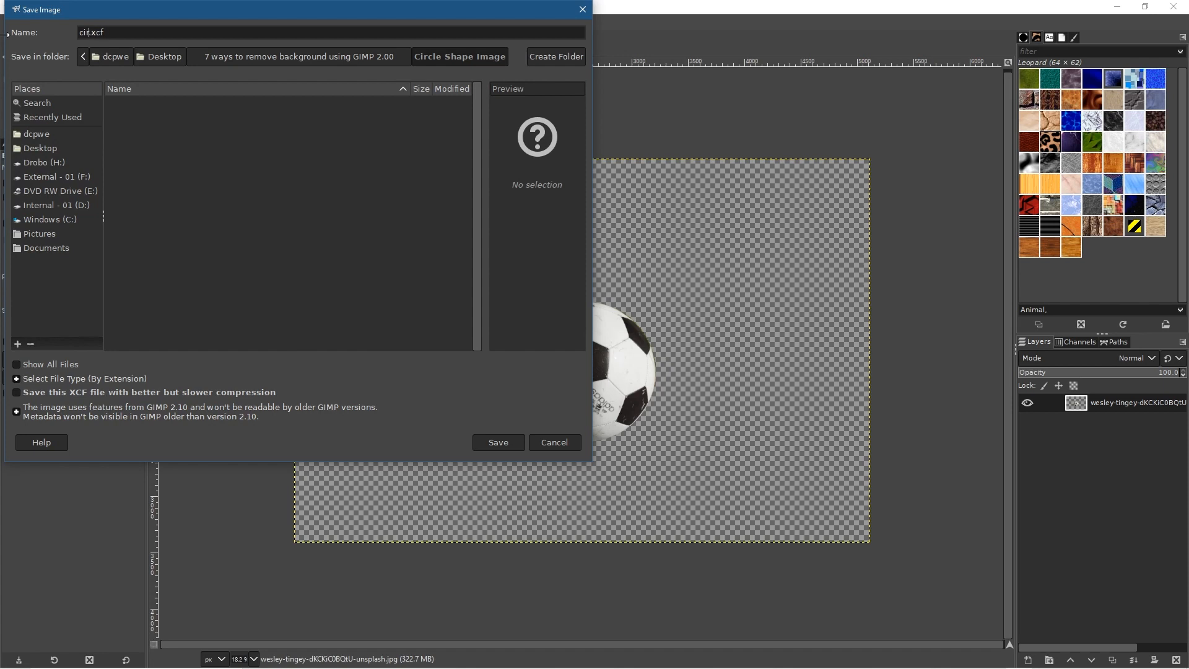
text(rcle shape)
click(507, 444)
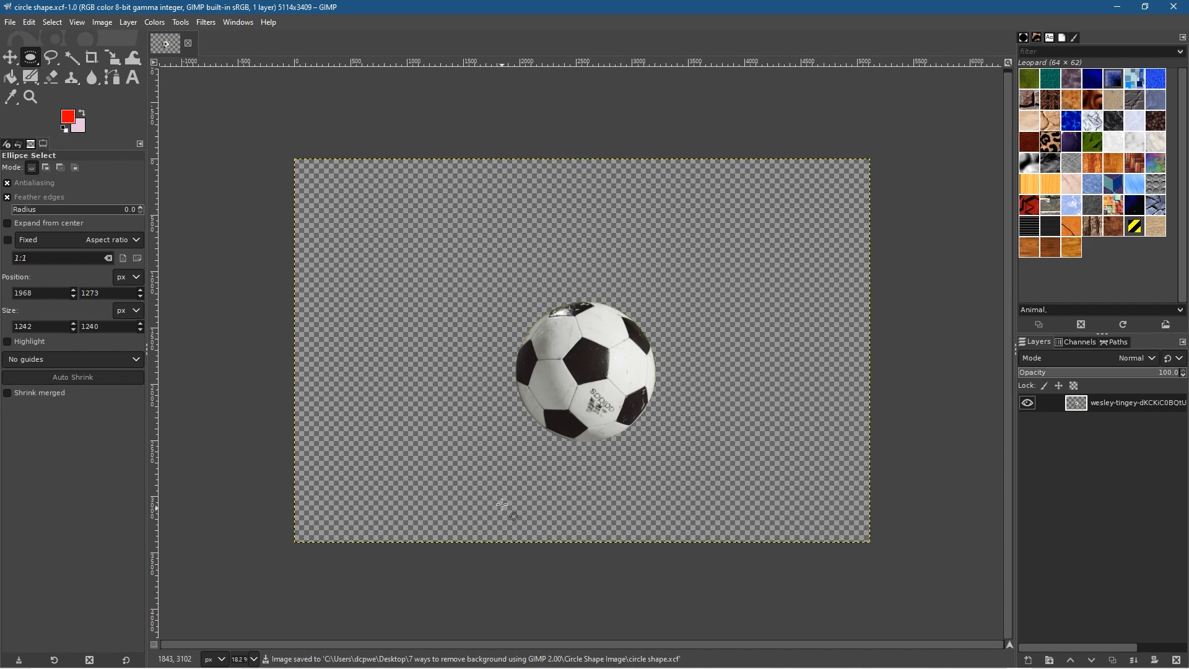
Step: Switch to Chrome and search Unsplash for football photos
mouse_move(892, 660)
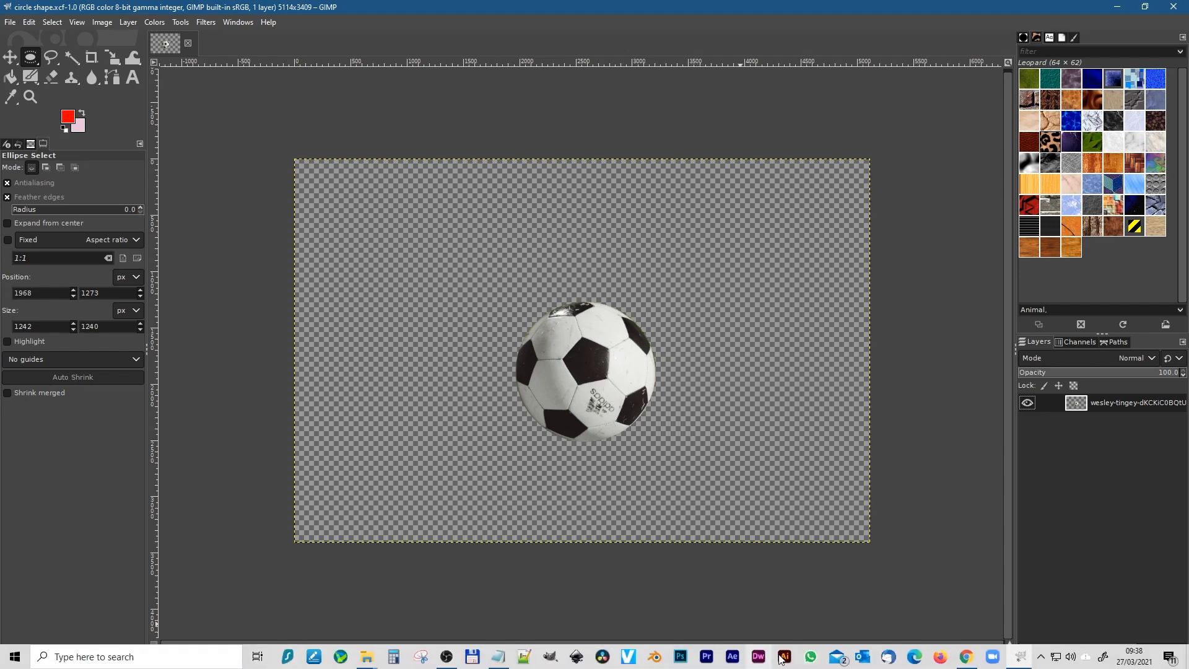
click(941, 657)
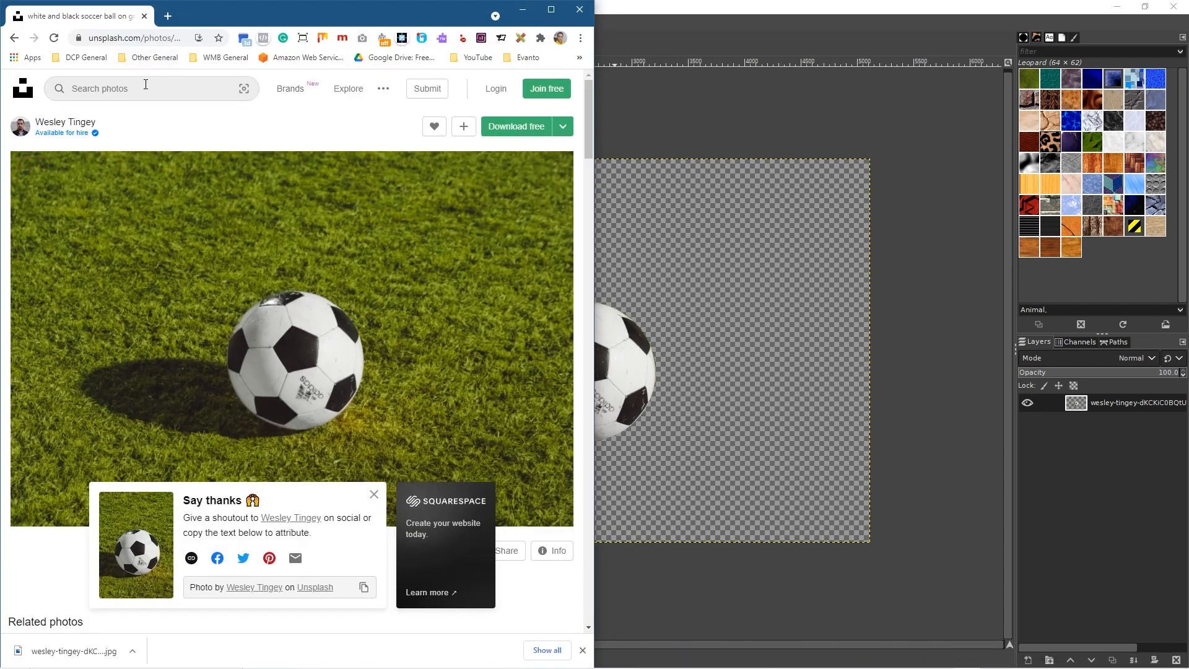
click(153, 84)
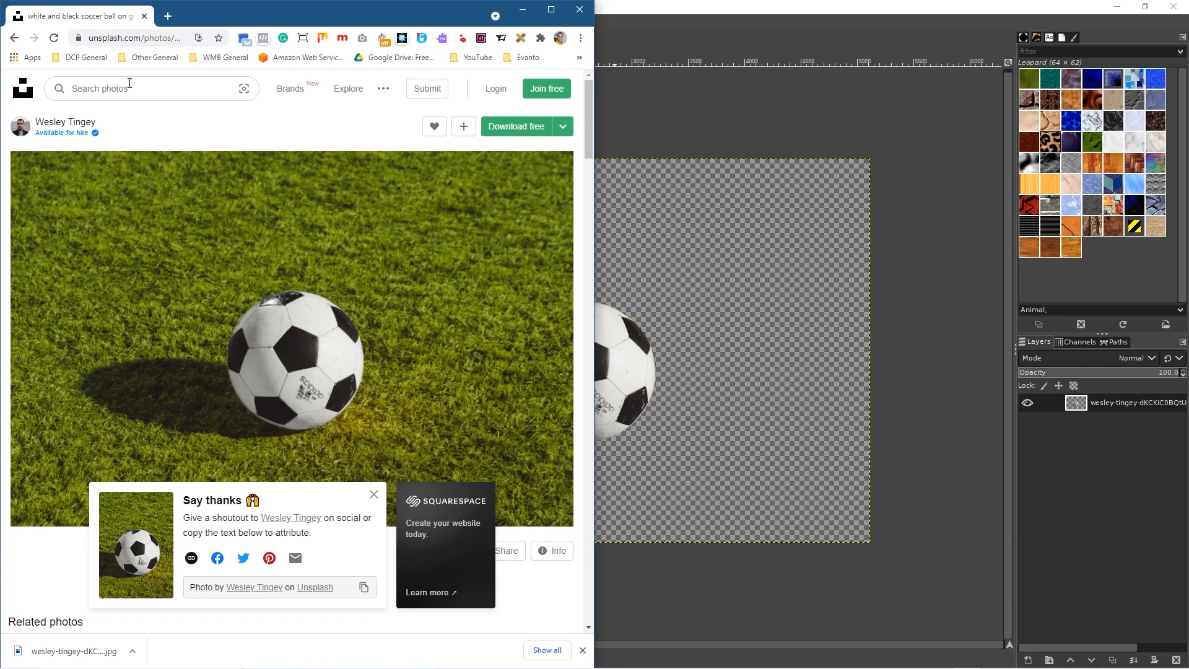
text(football)
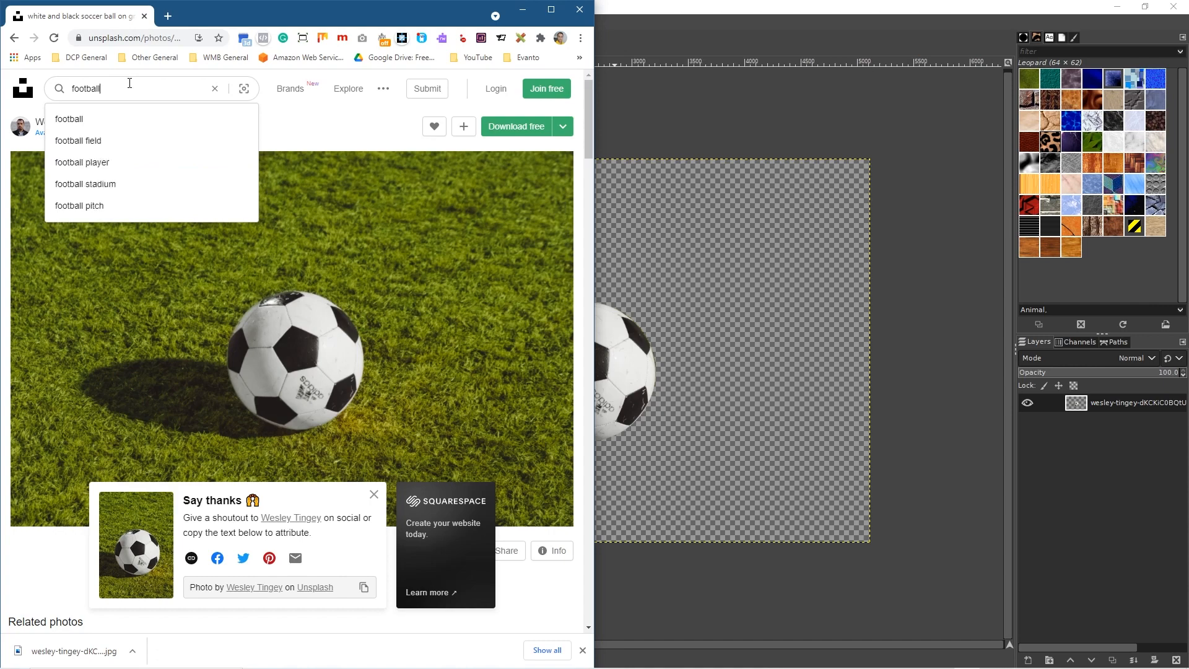
key(Return)
Step: Look through the football photo results for a suitable new background image
scroll(270, 425, down, 3)
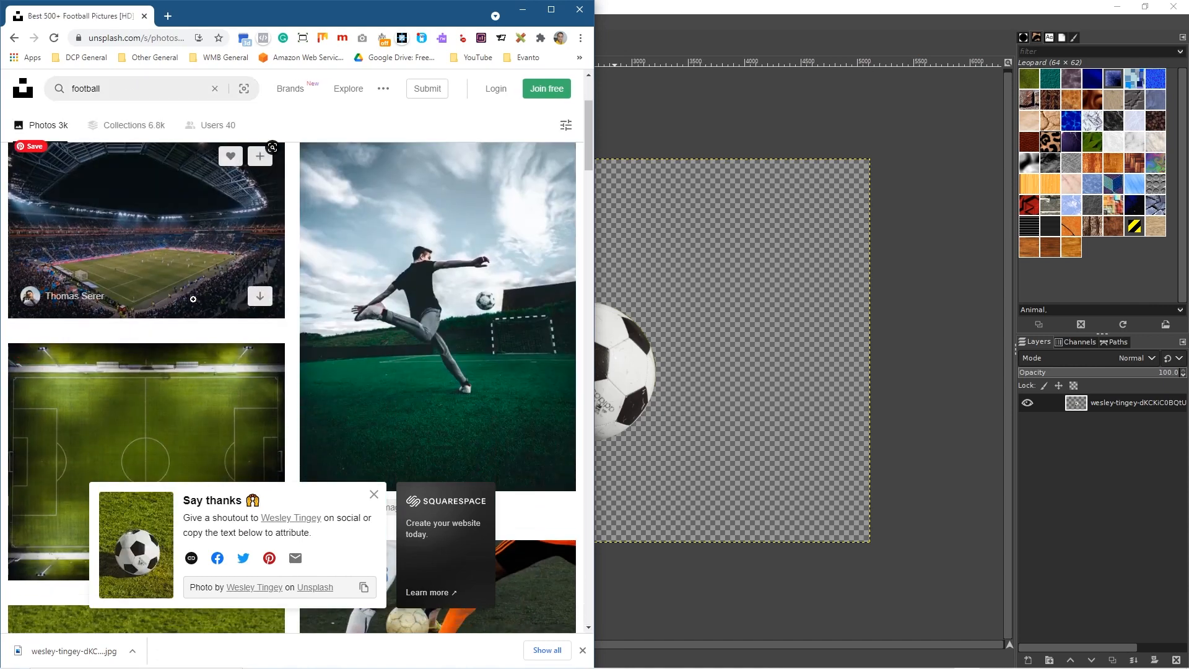
scroll(159, 311, down, 3)
scroll(161, 313, down, 5)
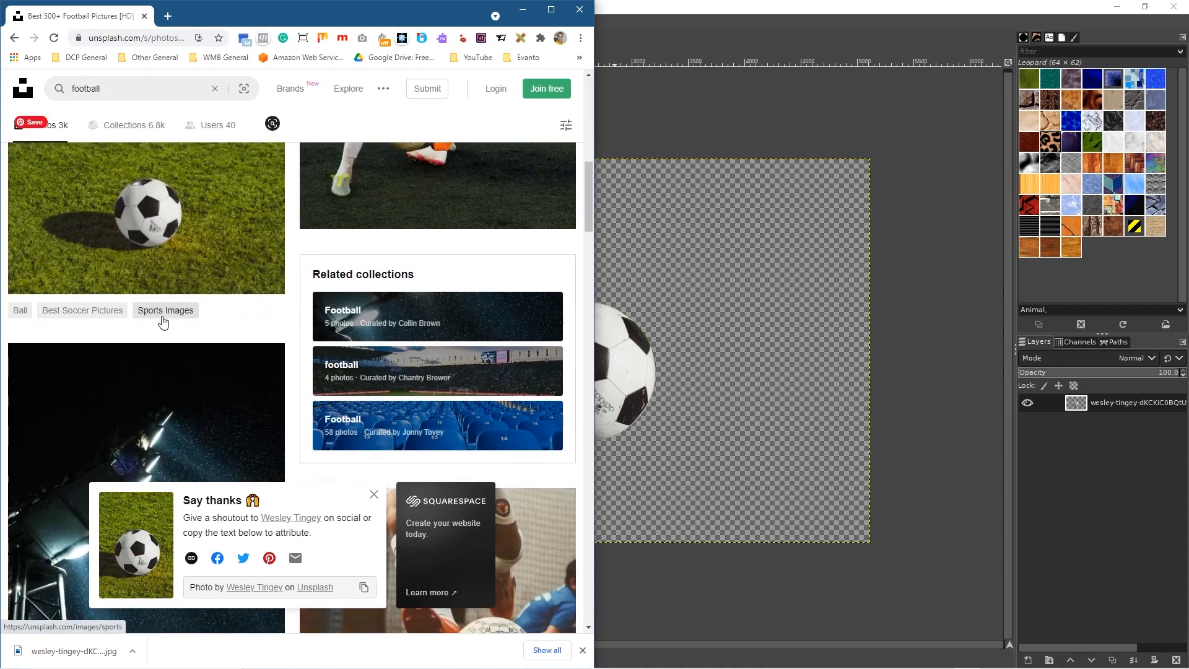
scroll(165, 312, down, 3)
scroll(165, 161, up, 3)
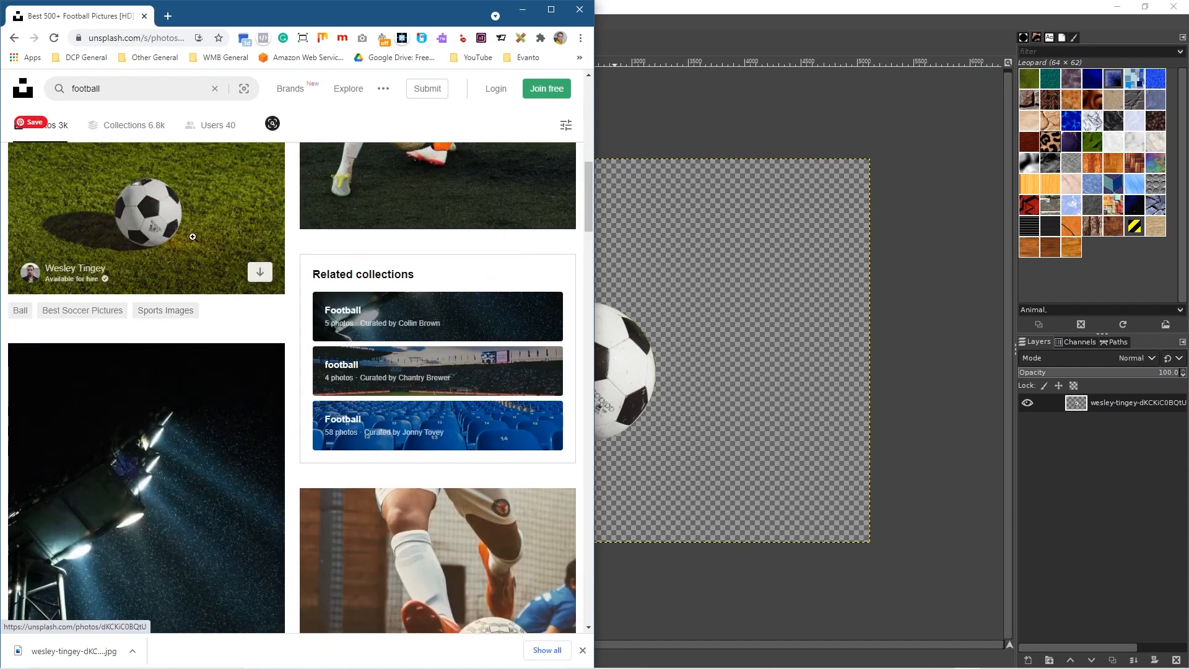
scroll(187, 239, down, 15)
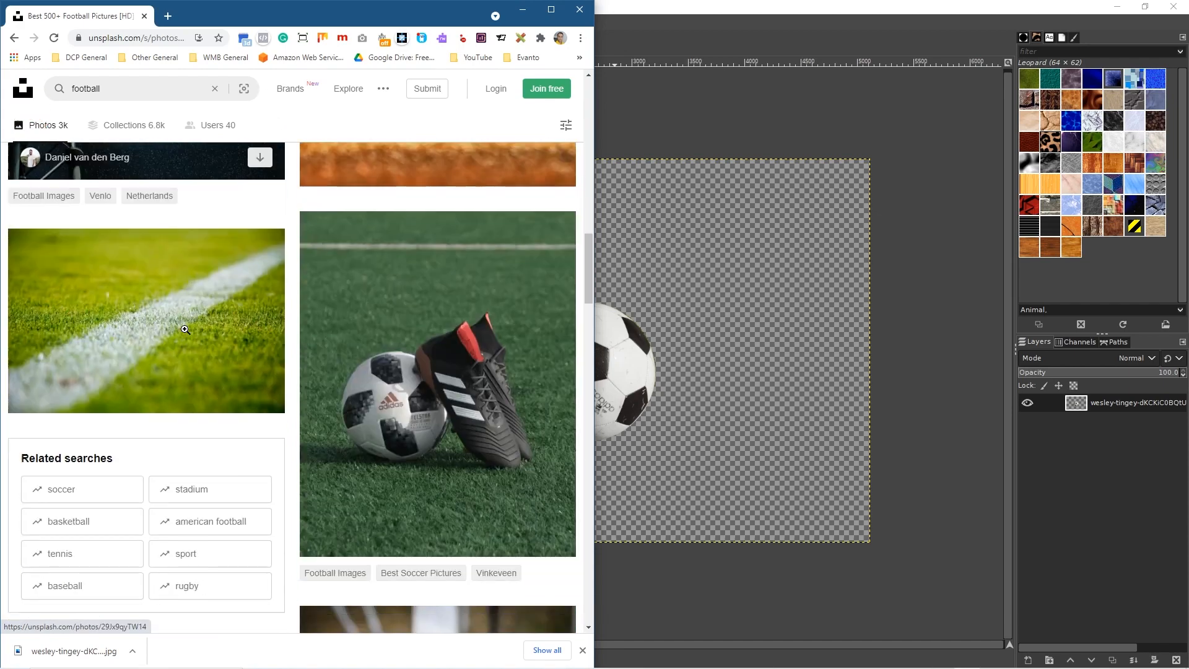
scroll(185, 329, up, 7)
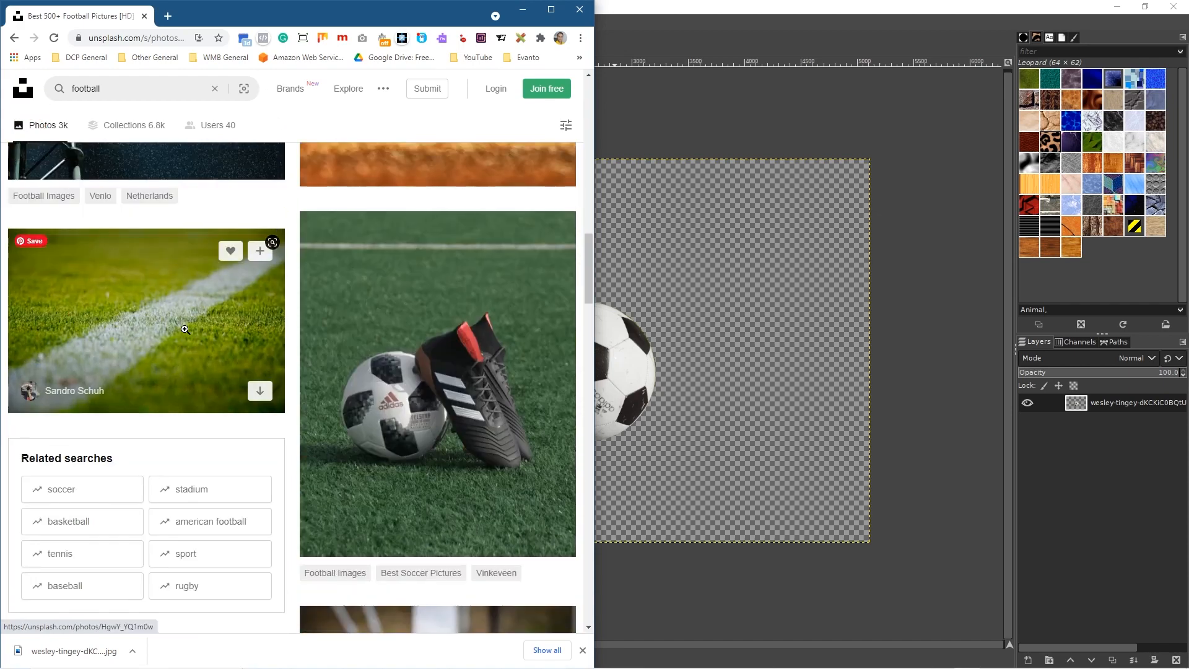
scroll(184, 329, down, 7)
scroll(185, 329, down, 5)
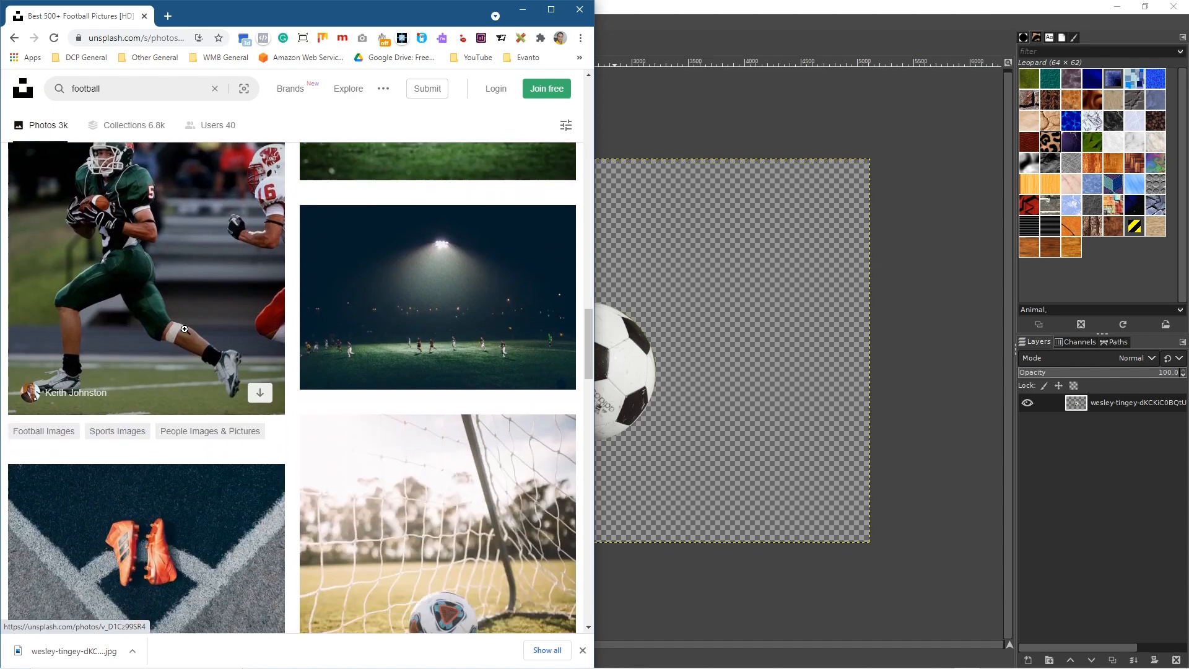
scroll(185, 329, down, 1)
scroll(185, 329, up, 2)
scroll(184, 329, down, 7)
scroll(185, 329, down, 8)
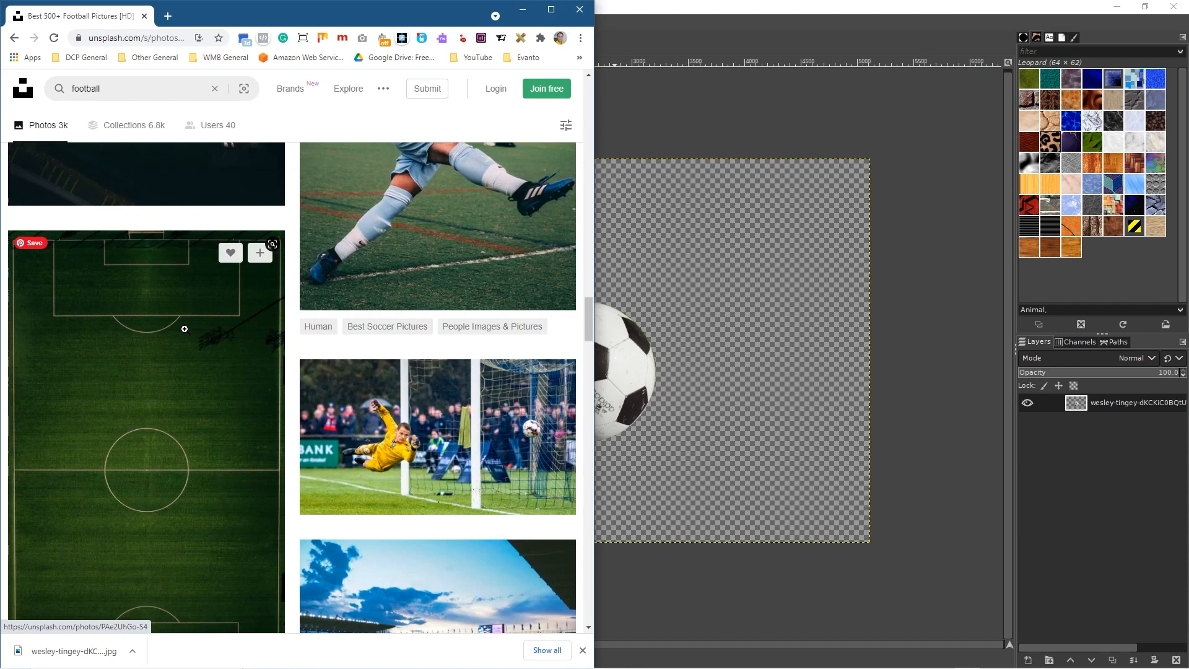
scroll(185, 329, down, 7)
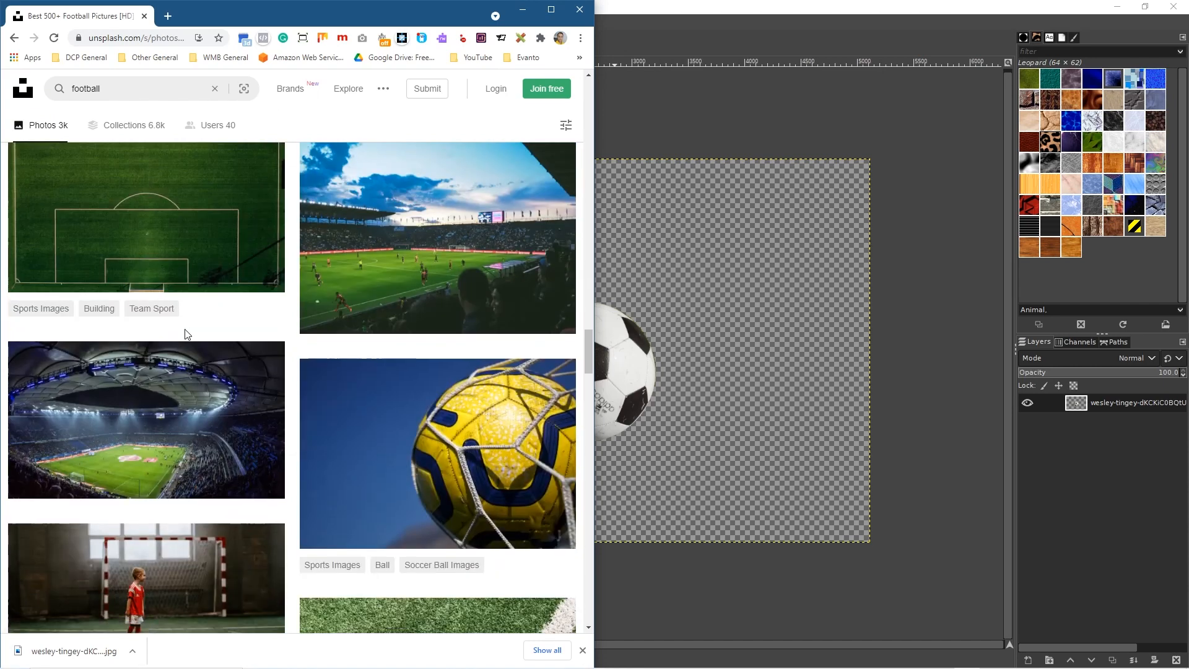
scroll(186, 332, up, 7)
scroll(186, 332, down, 6)
scroll(184, 328, up, 9)
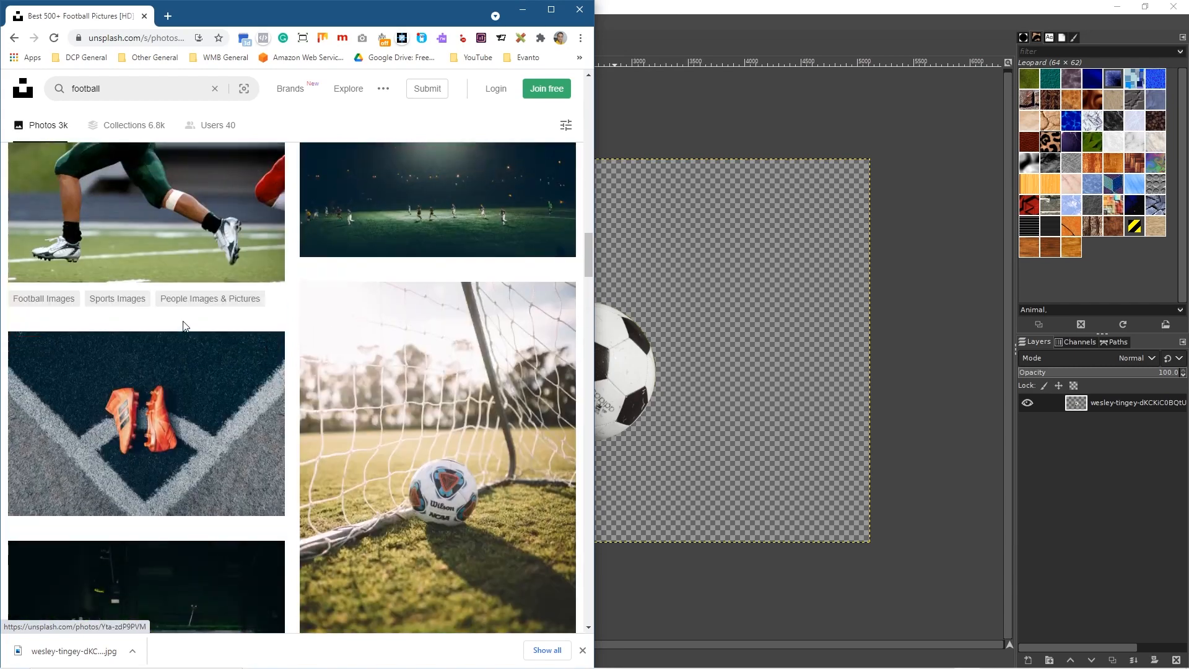
scroll(183, 319, up, 8)
scroll(167, 288, down, 3)
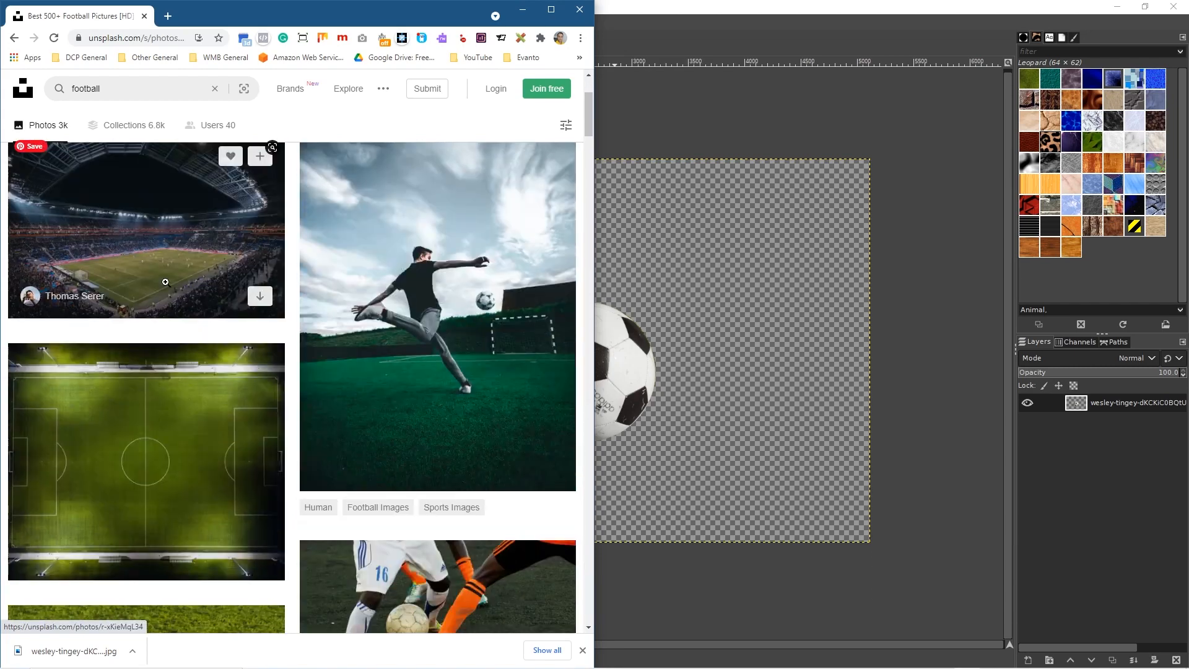
Step: Download the night soccer stadium photo and place the file in the Circle Shape Image folder in File Explorer
click(166, 263)
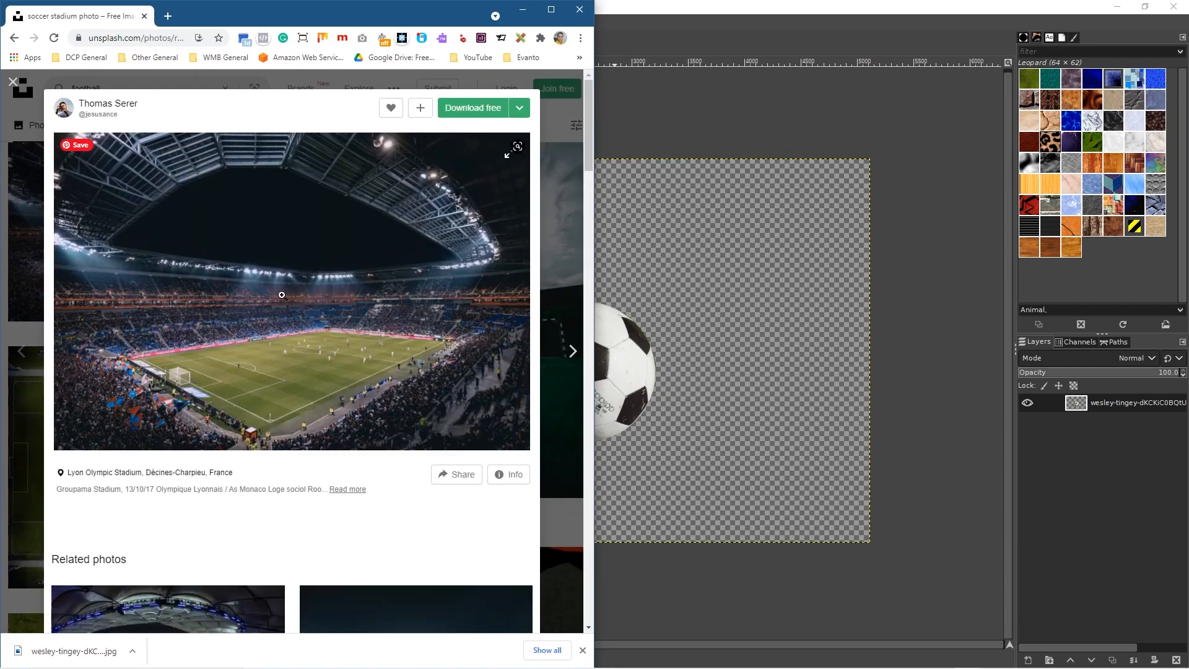
click(469, 112)
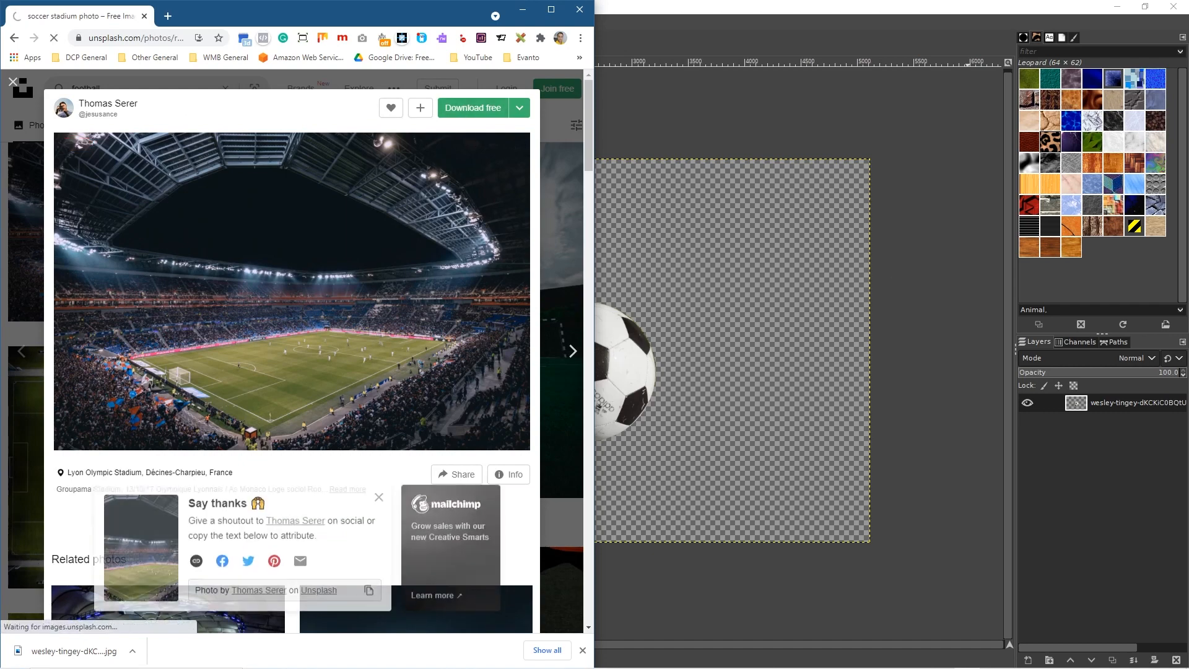
key(alt+Tab)
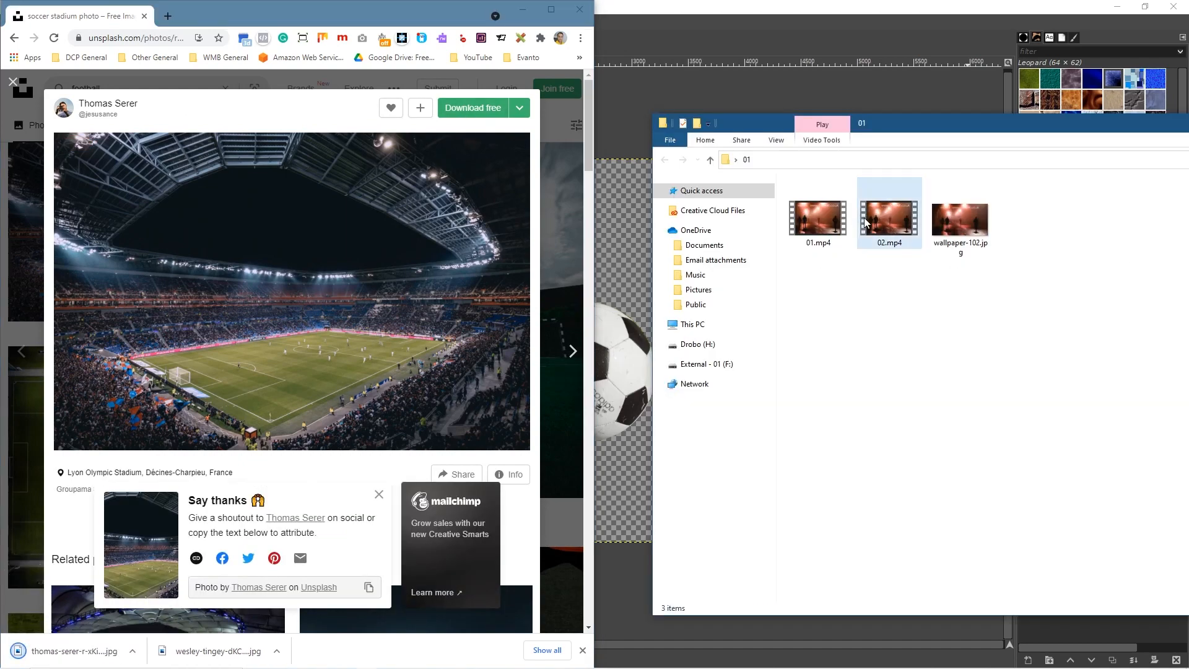
key(alt+F4)
key(alt+Tab)
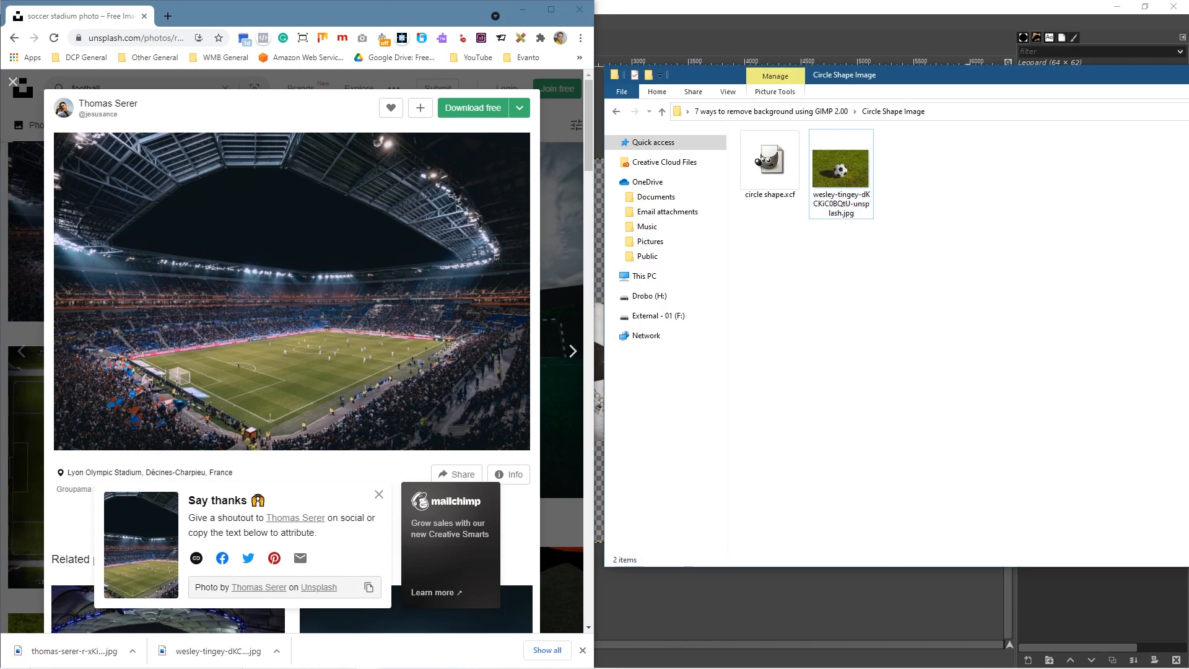
drag(80, 658, 991, 325)
Step: Add the stadium photo from the folder as a layer beneath the football and return to GIMP
drag(861, 88, 453, 91)
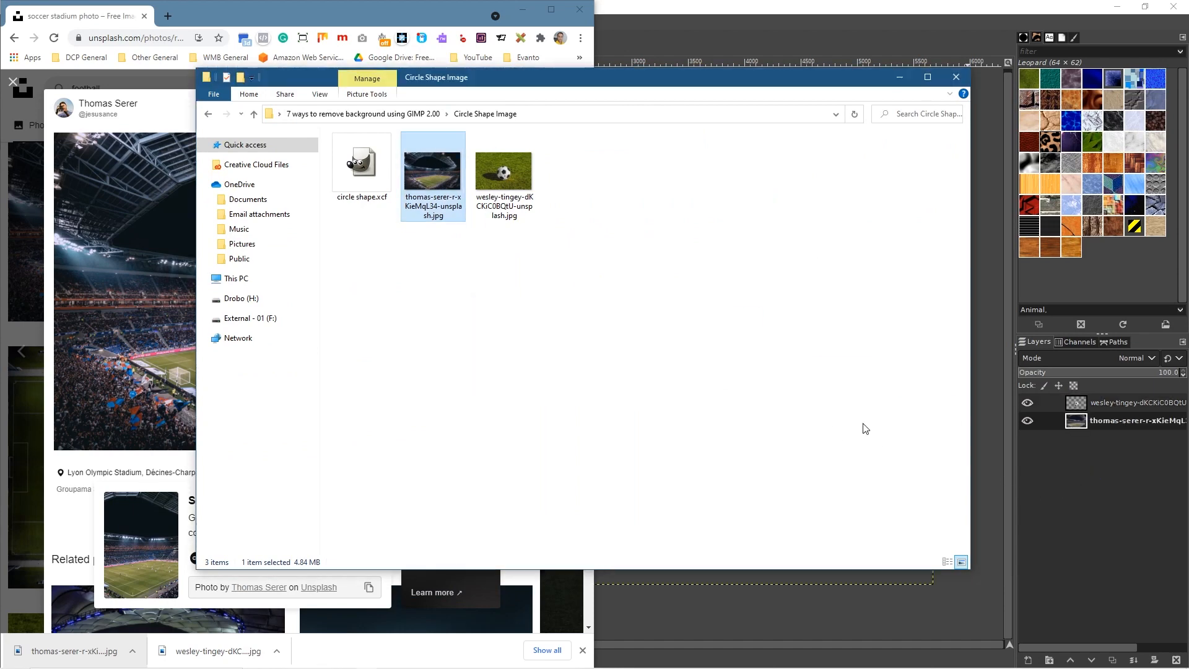
click(743, 5)
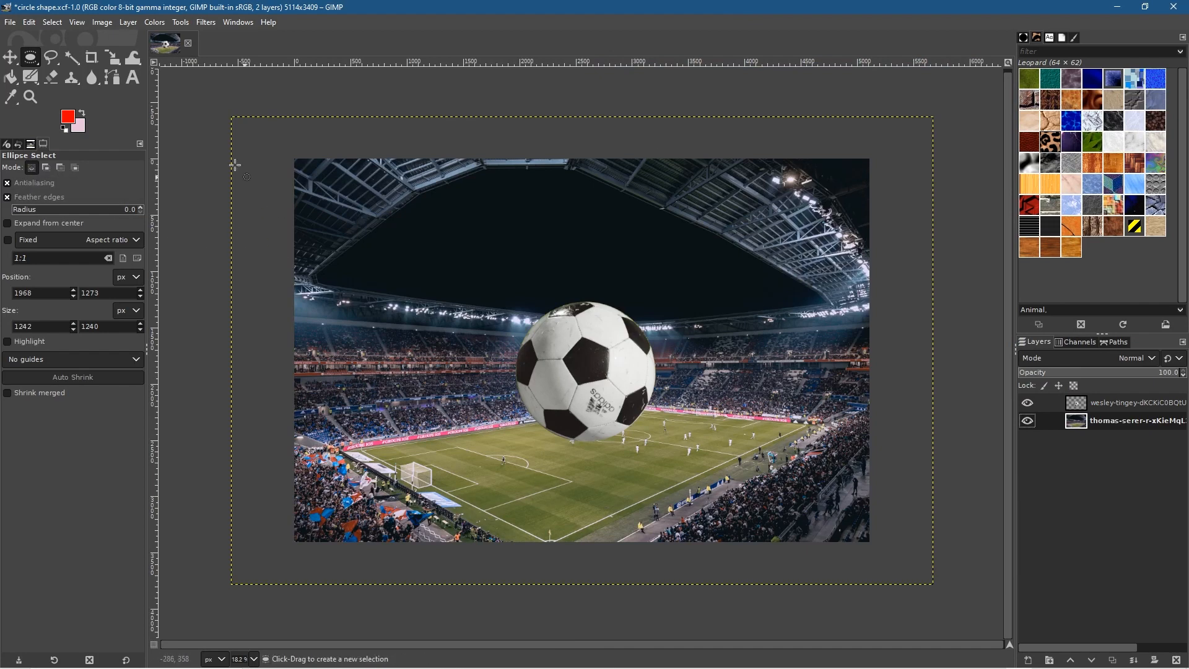
click(10, 57)
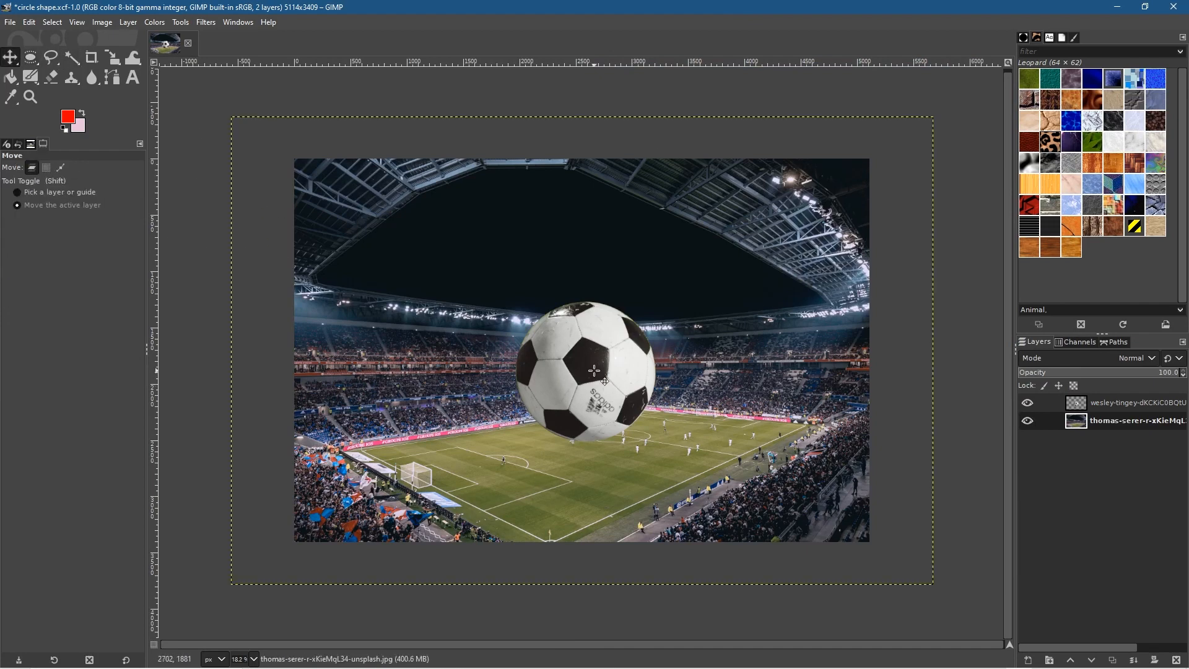
click(119, 59)
click(171, 106)
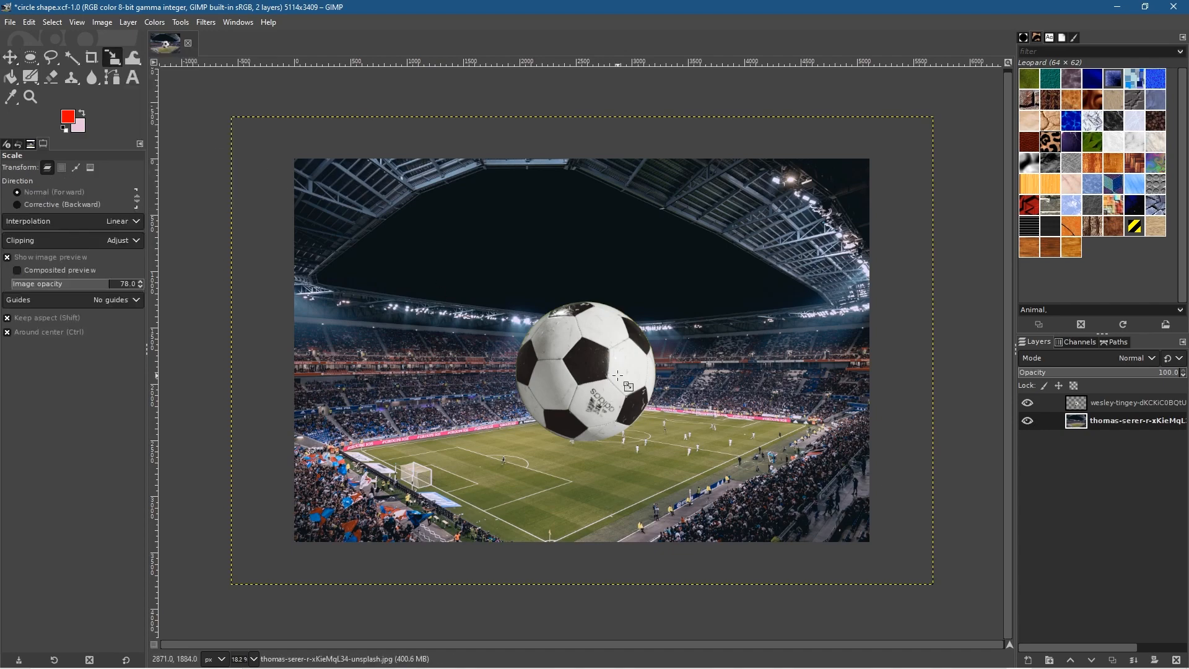
click(597, 367)
key(Escape)
Step: Crop the football layer to a rectangular selection of about 1479 × 1441 px around the ball and clear the selection
key(Page_Up)
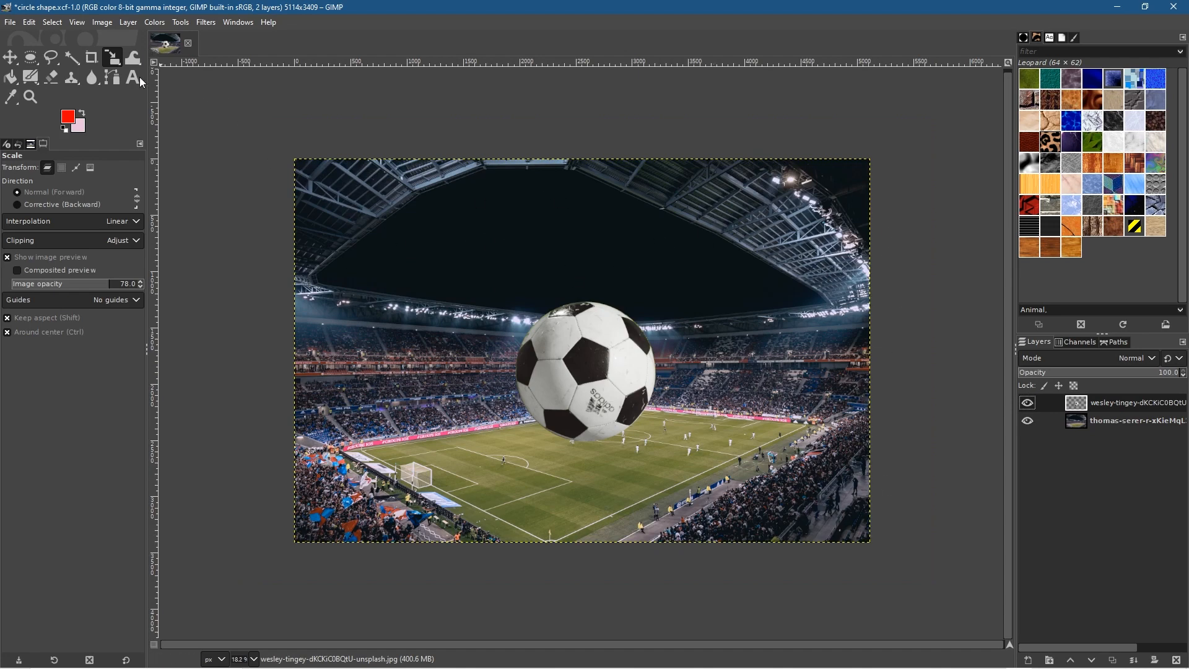
click(33, 58)
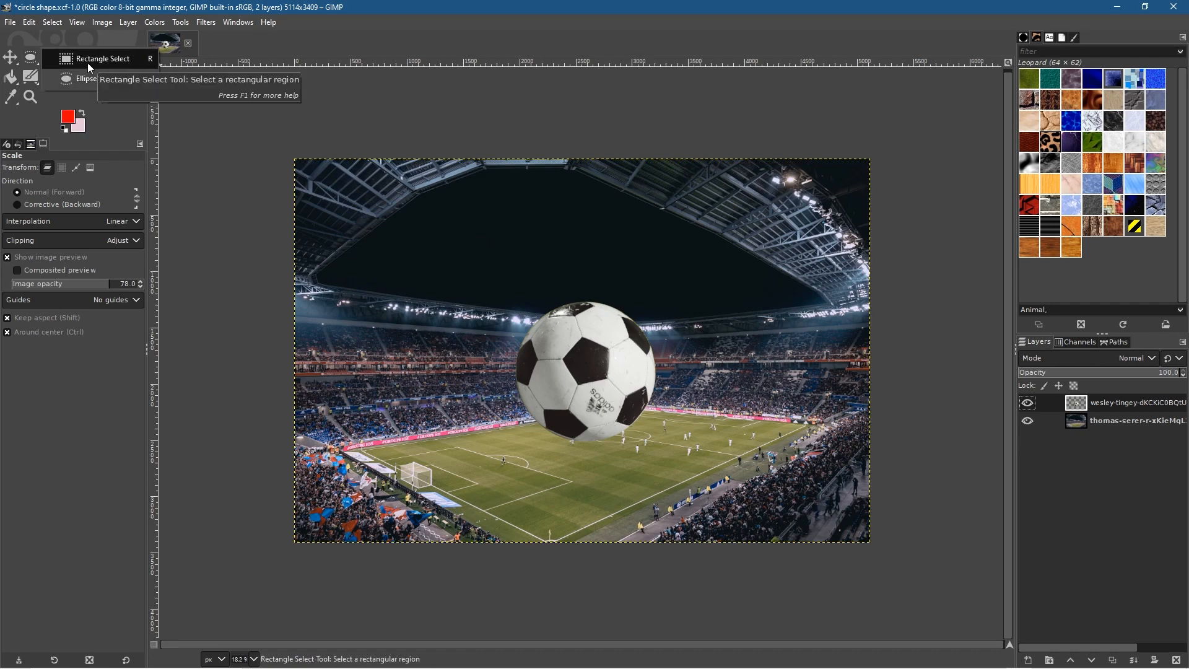
click(87, 62)
drag(503, 291, 670, 454)
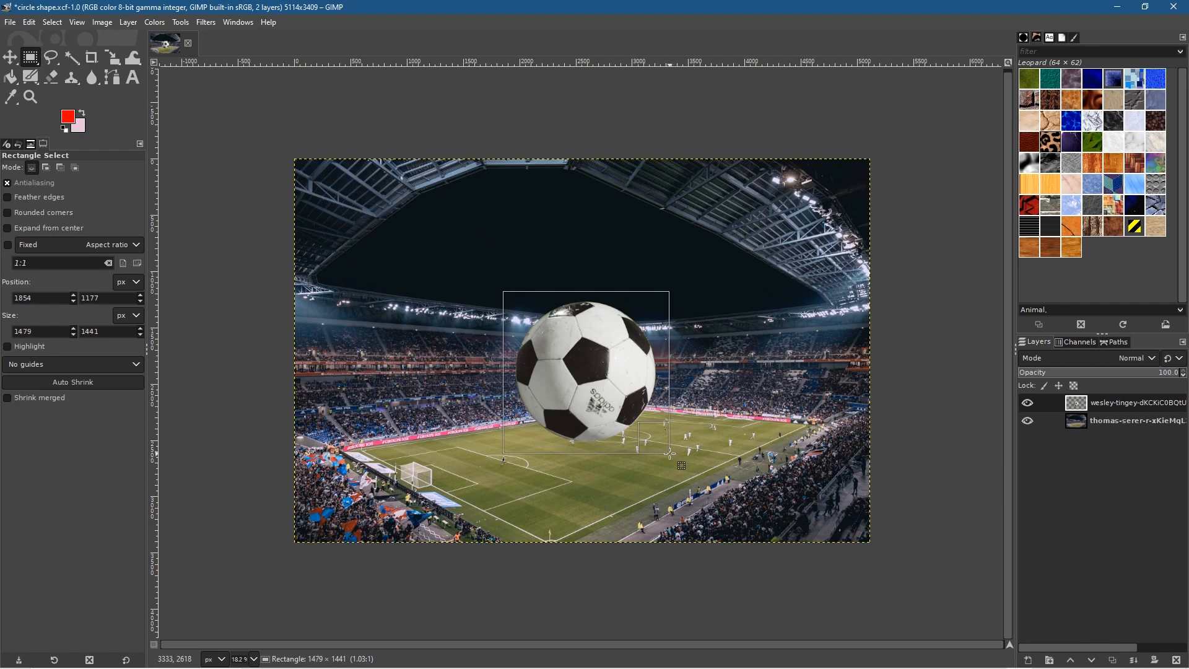
click(129, 23)
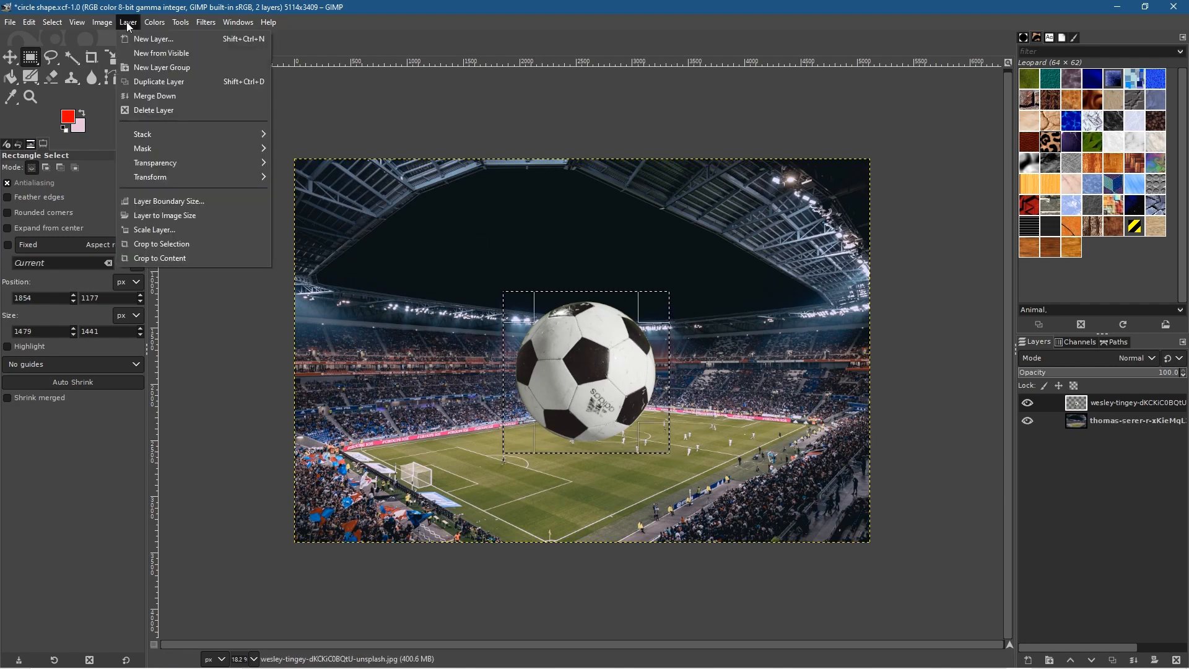
click(170, 243)
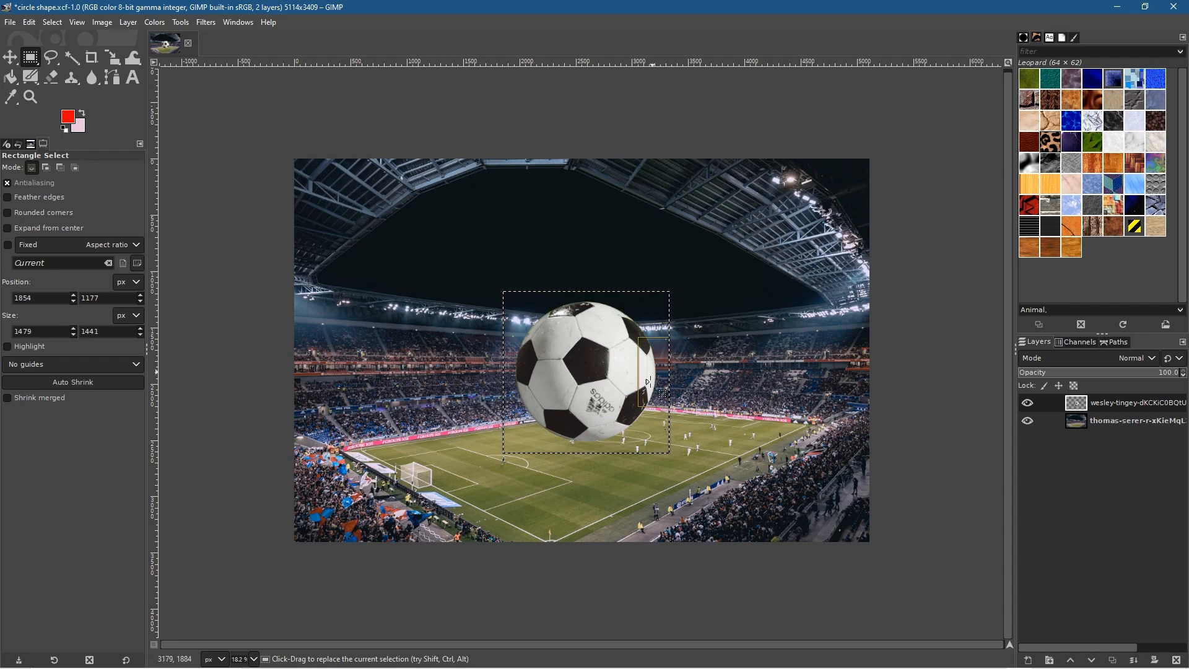
click(9, 57)
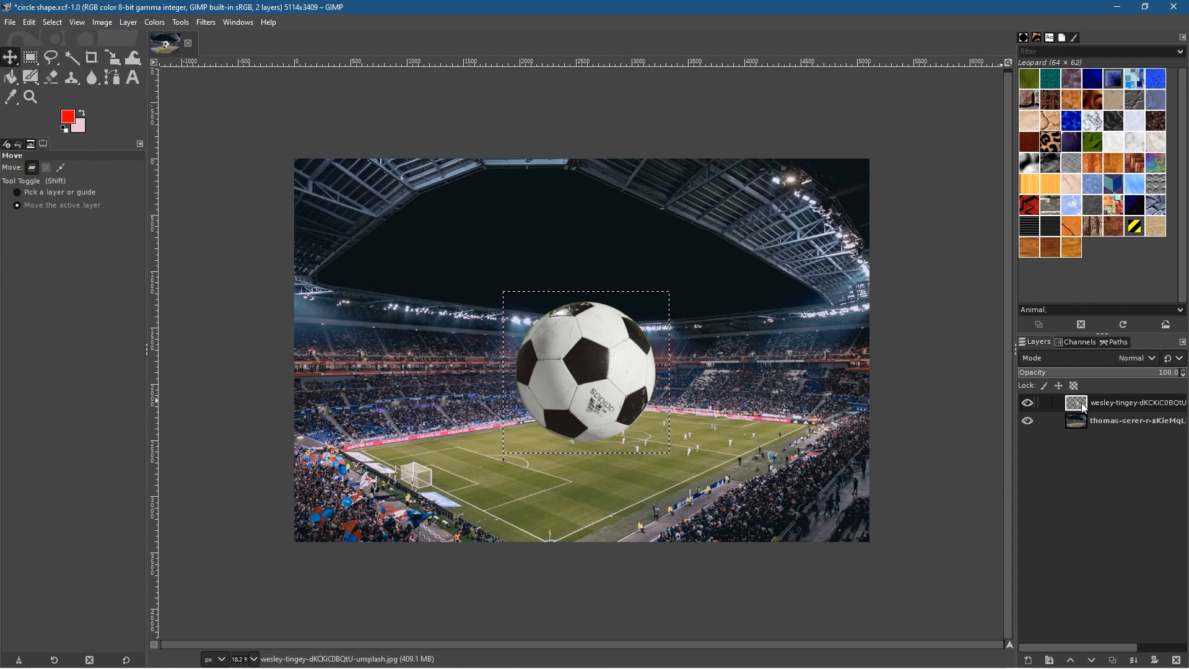
click(53, 22)
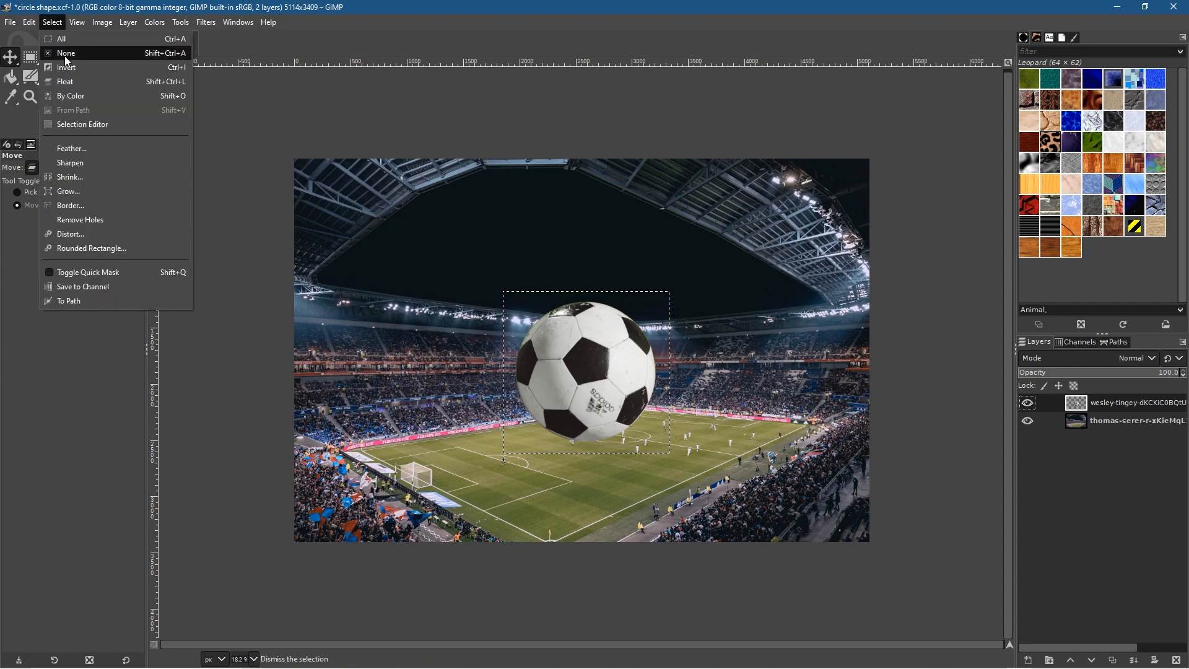
click(233, 116)
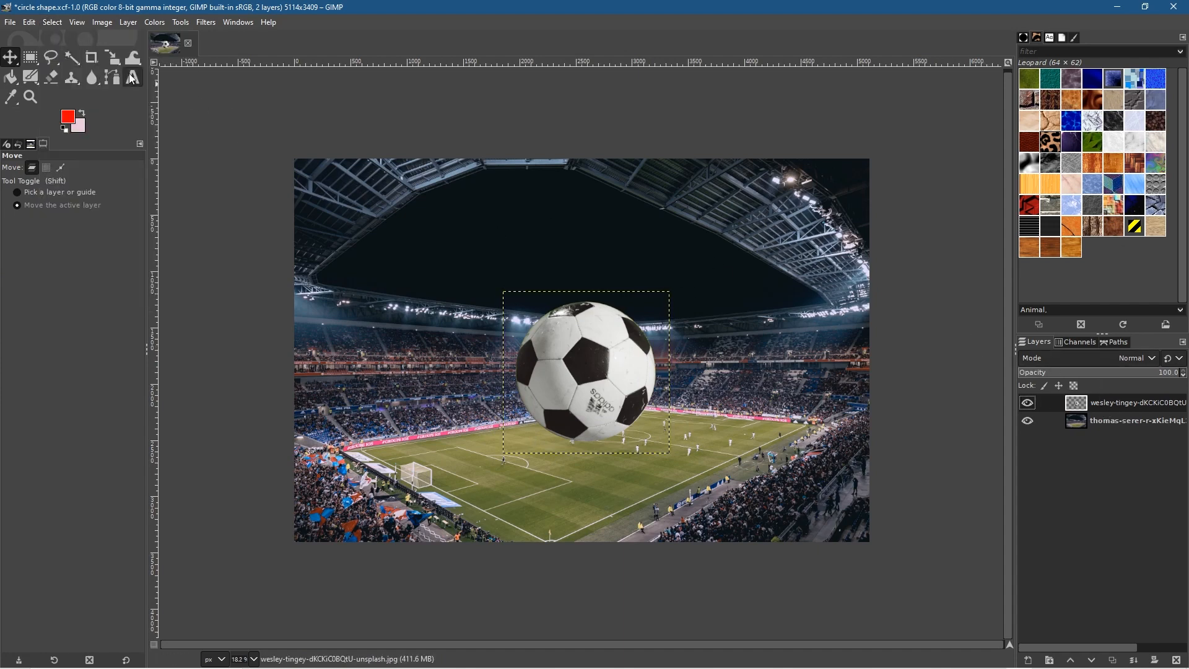
Step: Scale the football layer down to 265 × 258 px and move the ball to the sideline near the pitch's front corner
drag(112, 58, 157, 97)
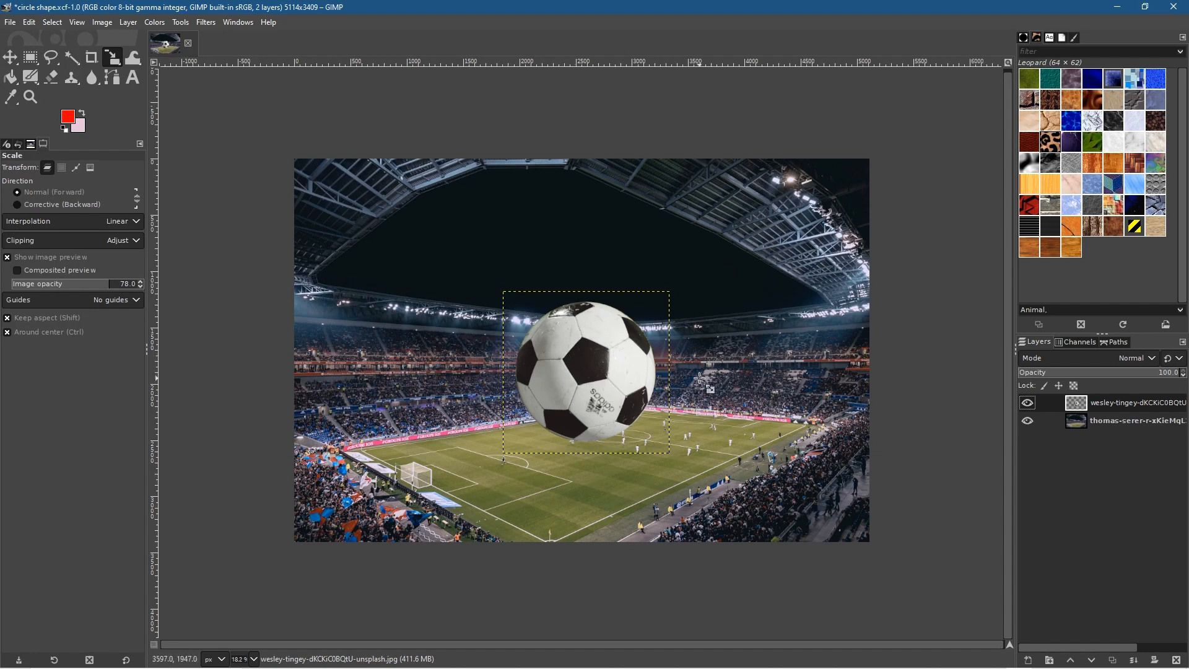
click(593, 355)
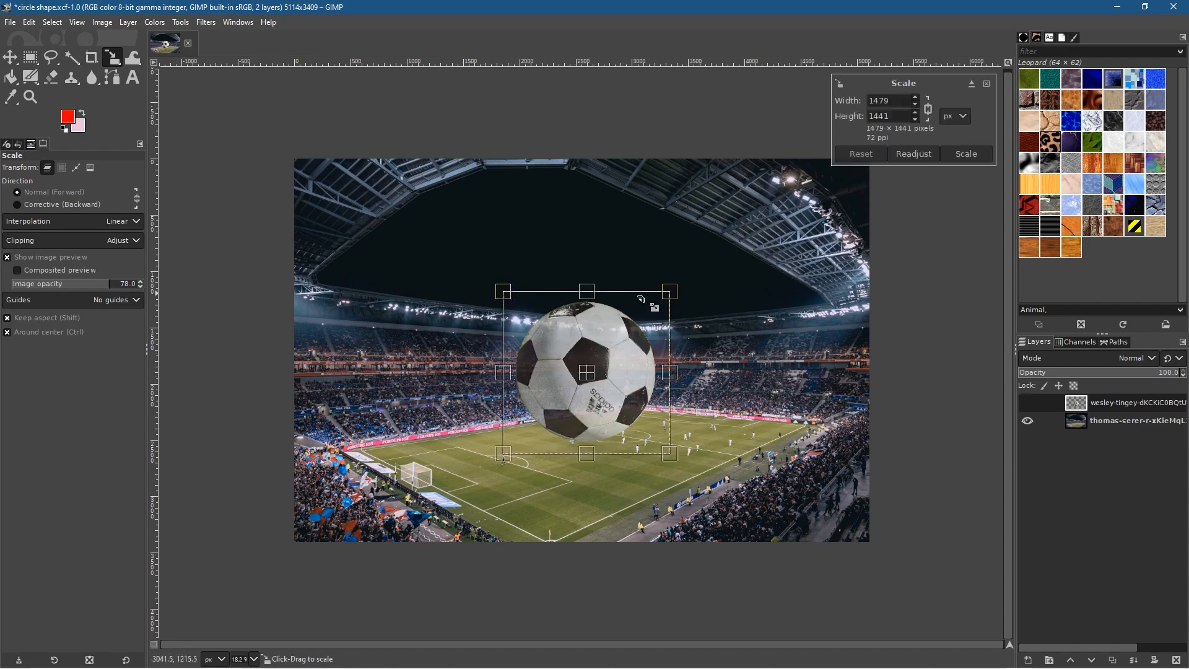
drag(502, 291, 616, 399)
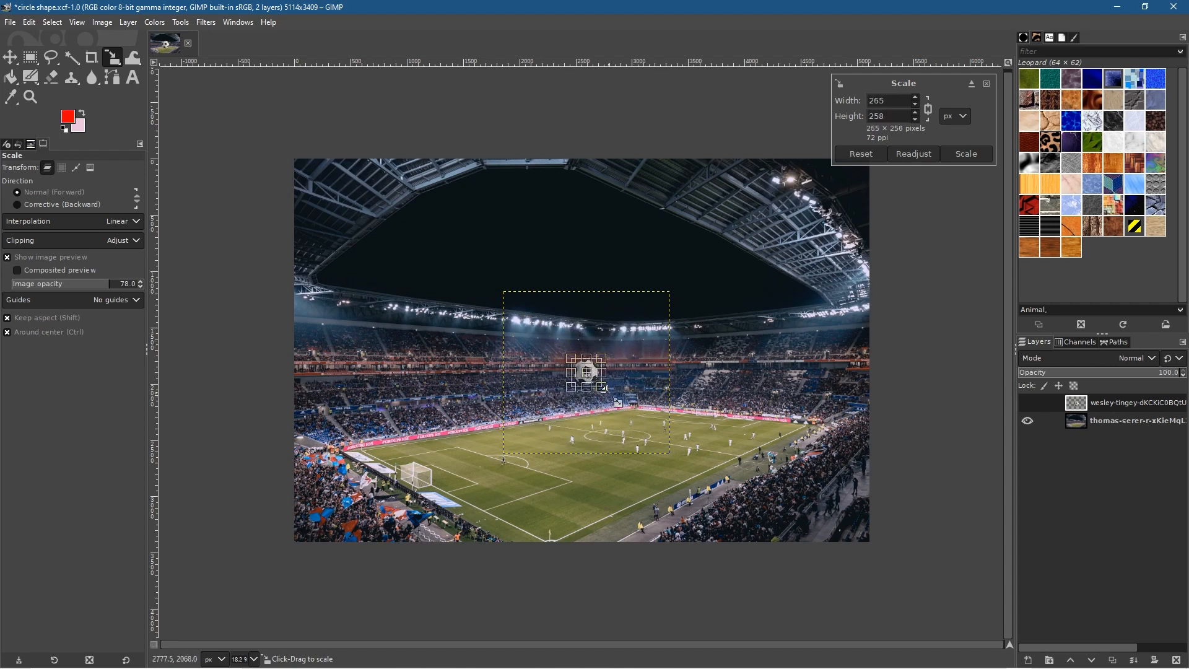
click(968, 154)
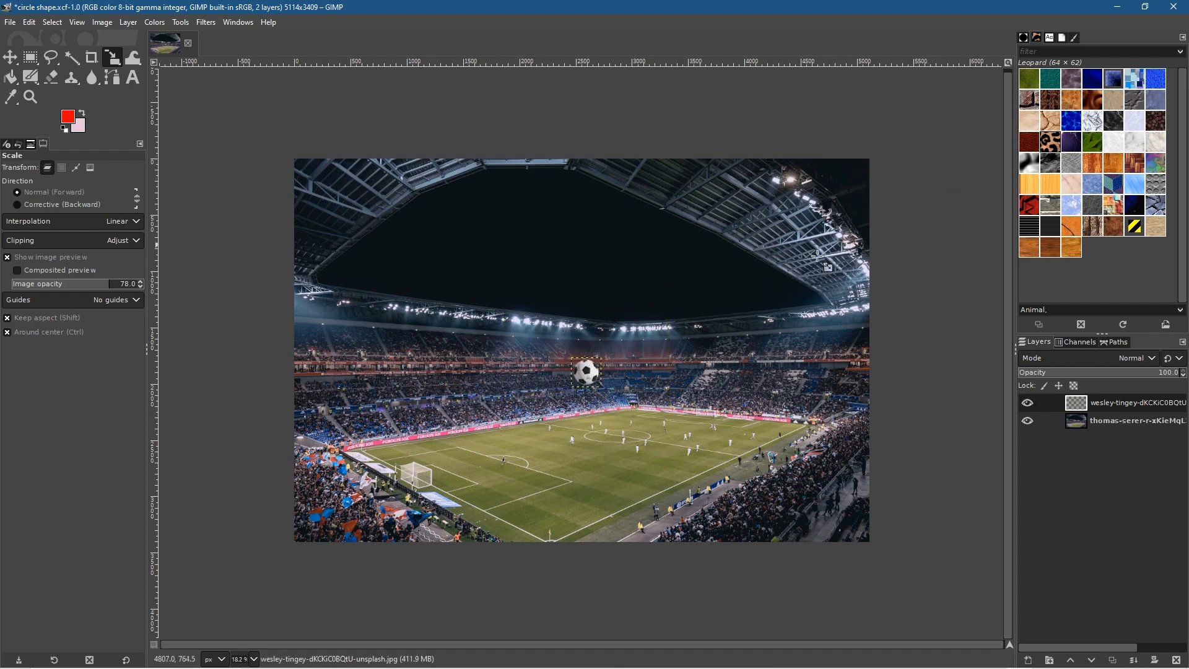
click(10, 57)
drag(582, 371, 500, 517)
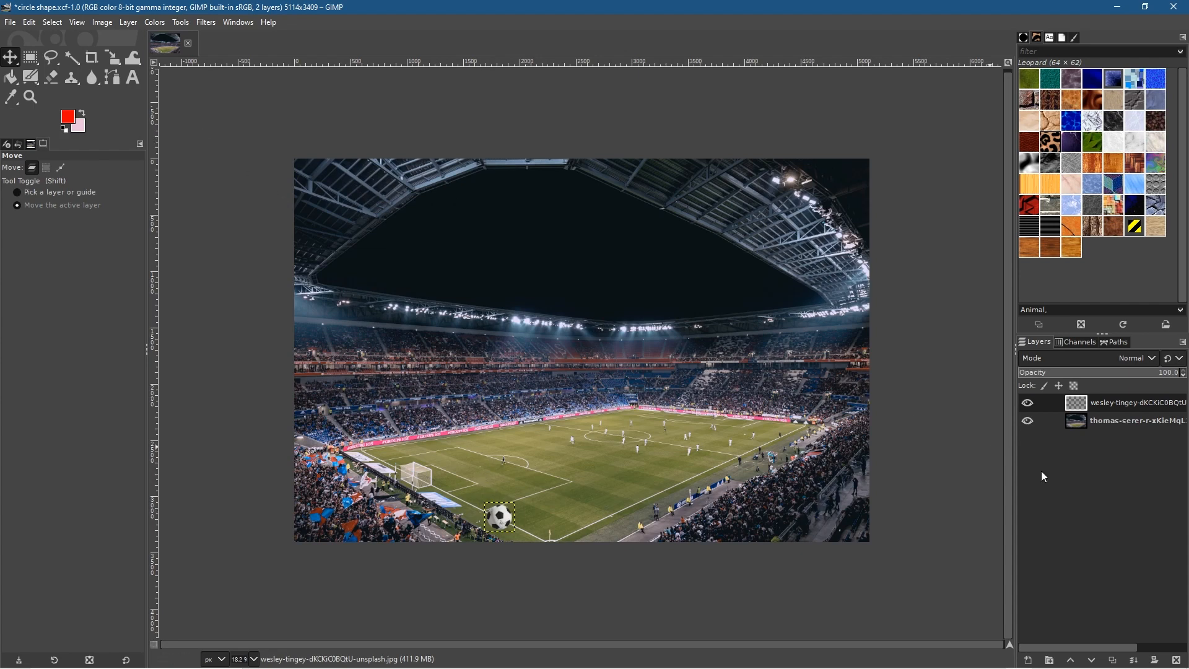
click(1130, 426)
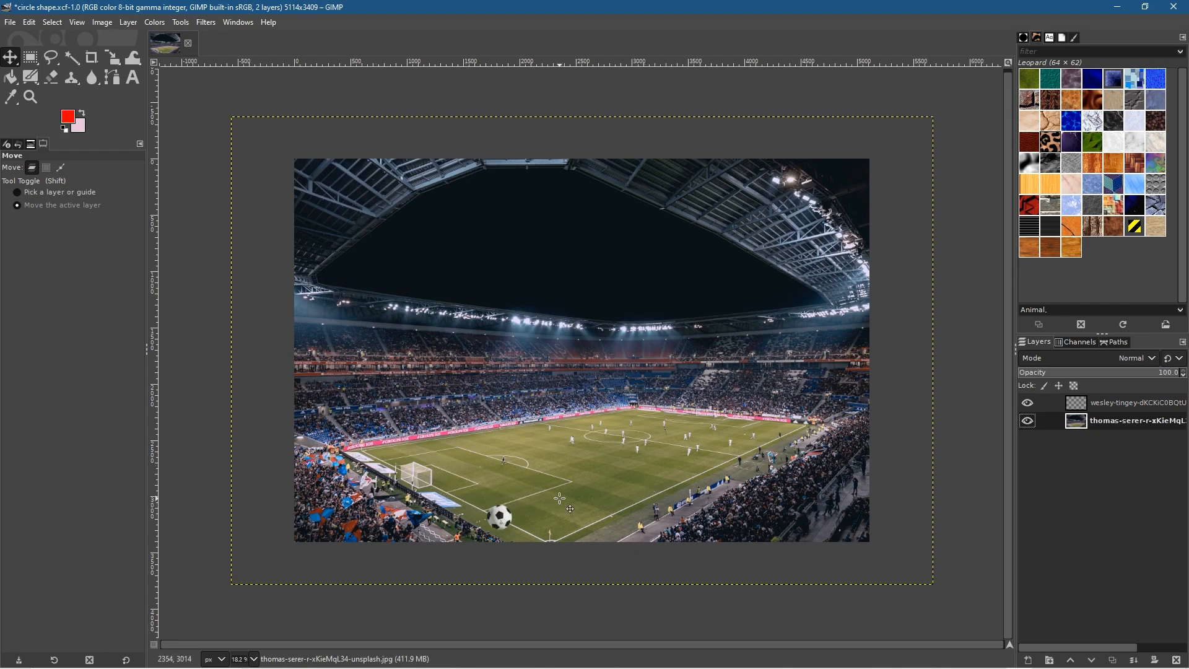
scroll(484, 488, up, 9)
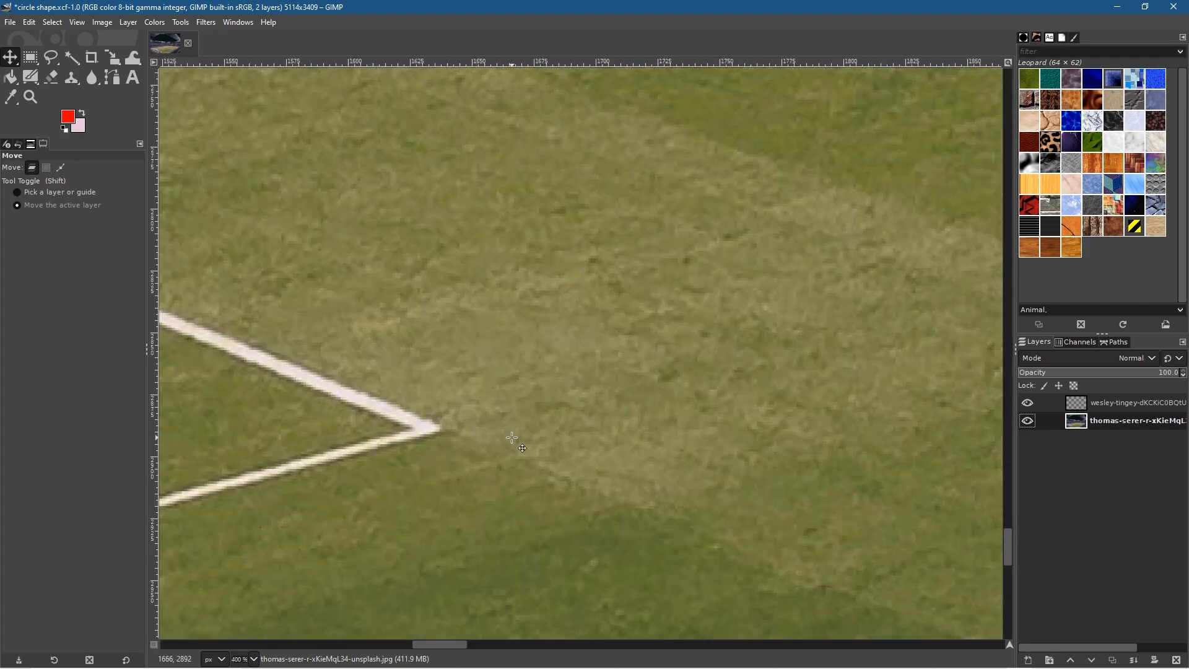
key(space)
drag(512, 436, 550, 324)
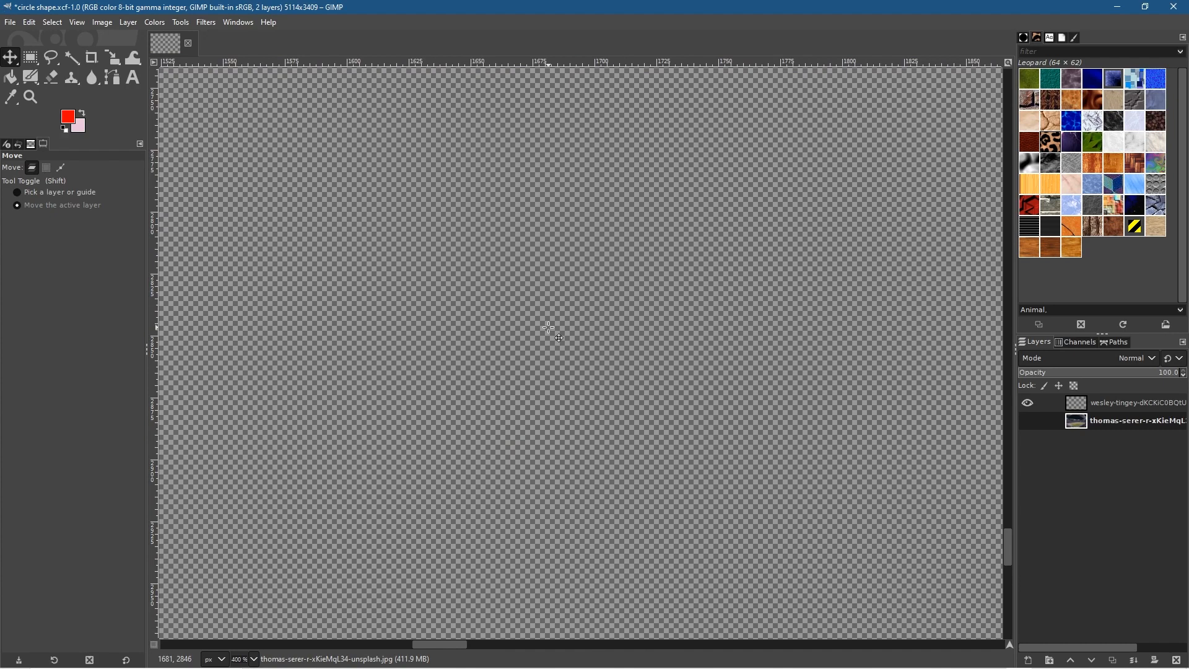
key(ctrl+z)
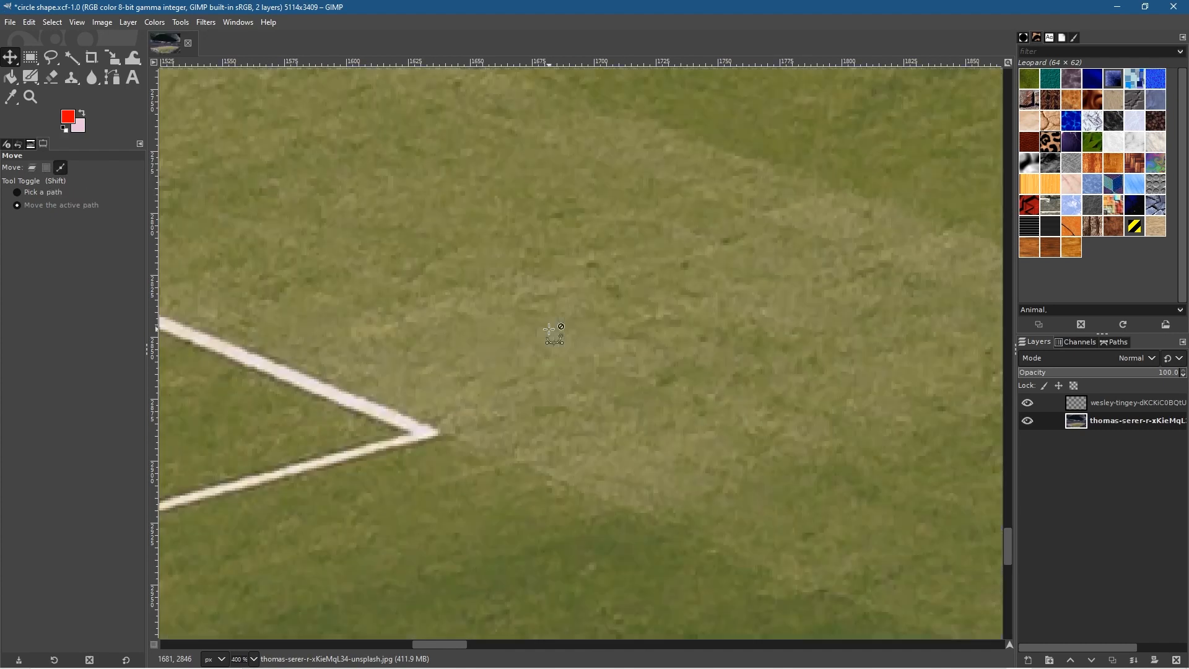
Step: Move the football in front of the goal and shrink its scale preview to 24 × 23 px
scroll(539, 398, down, 5)
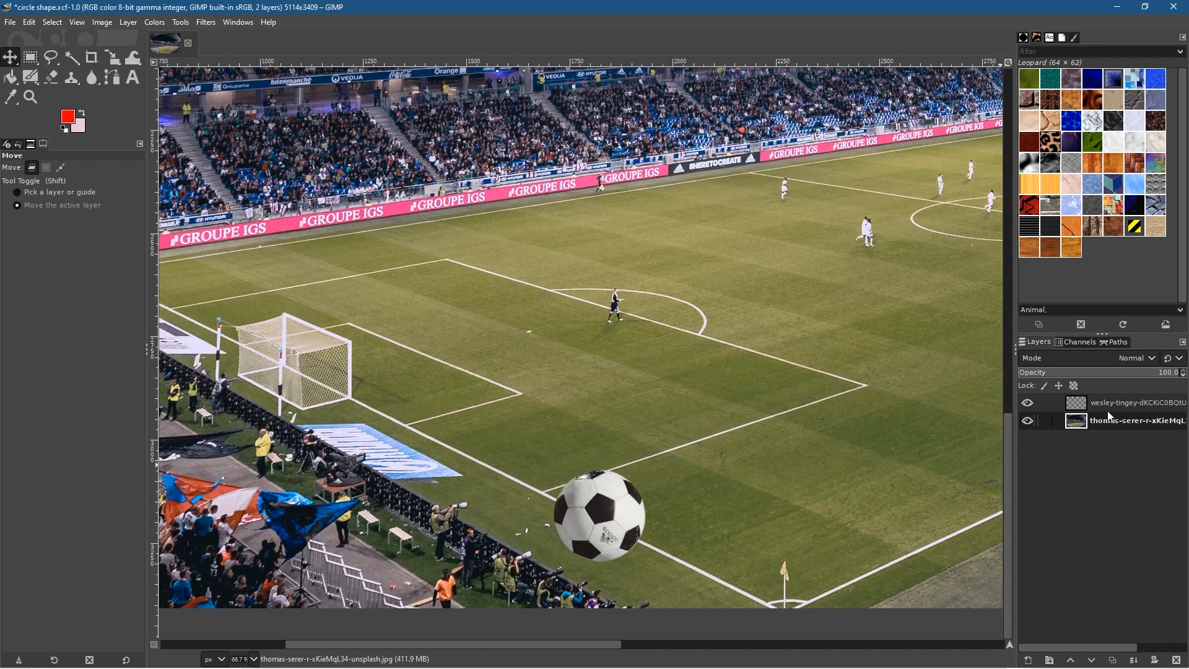
drag(596, 514, 399, 339)
key(s)
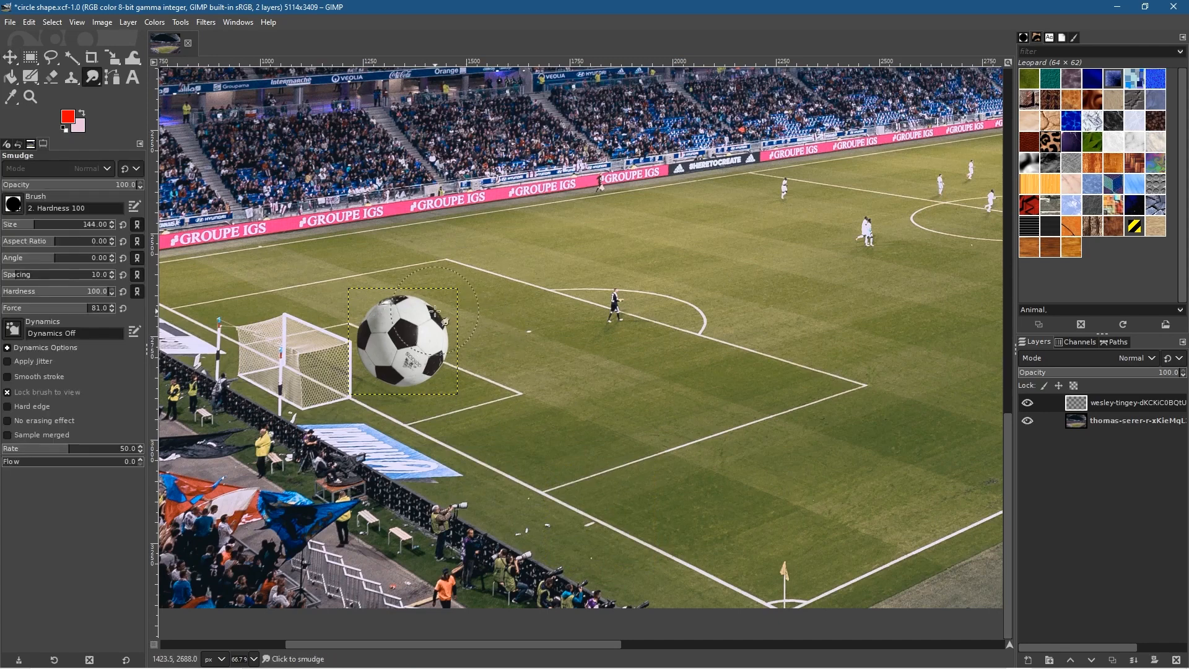
key(shift+s)
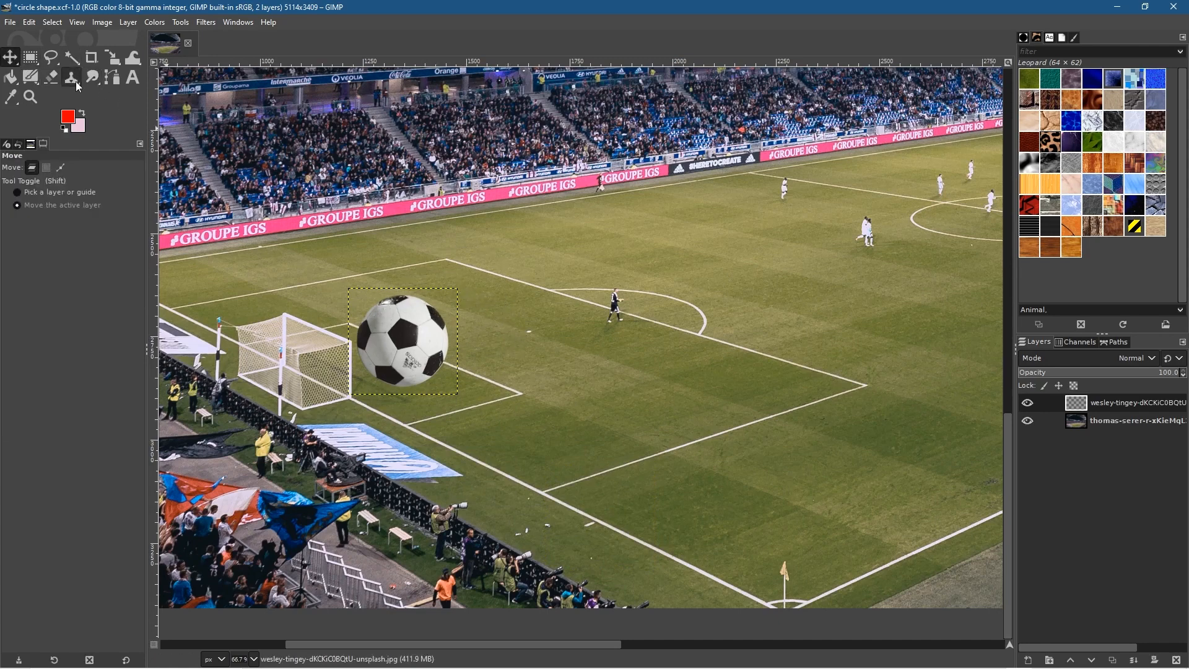
click(400, 313)
drag(454, 289, 360, 383)
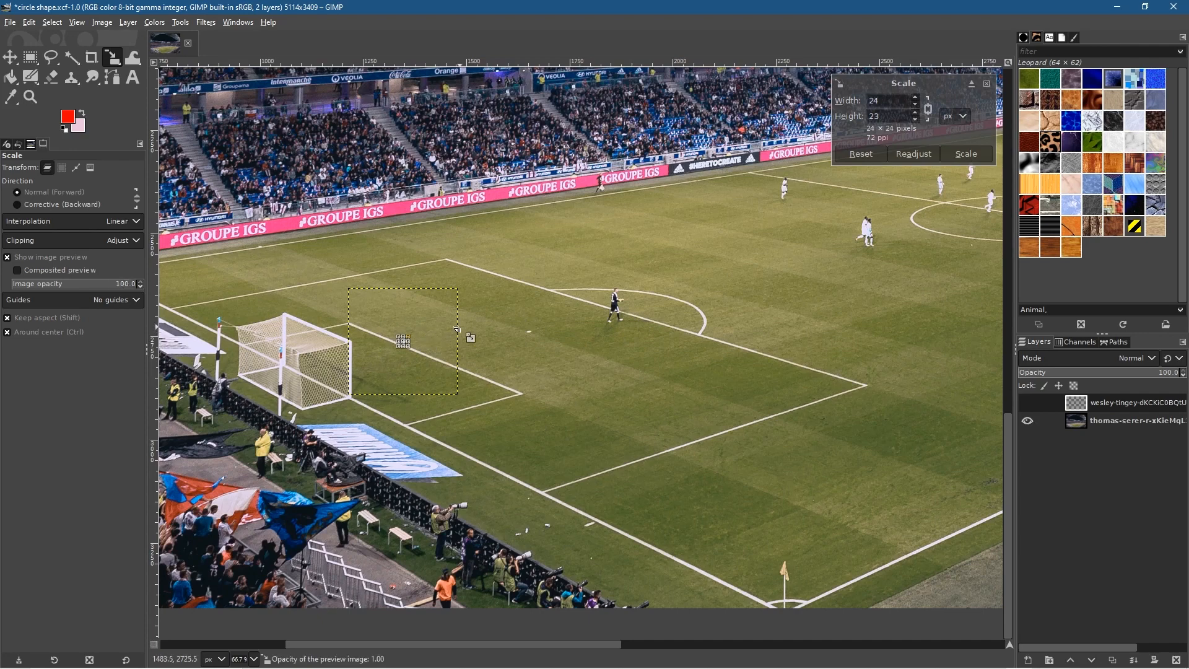
Step: Place the scale preview beside the goalkeeper's feet, reduce it to 12 × 12 px and apply the scaling
scroll(429, 338, up, 6)
scroll(417, 341, down, 3)
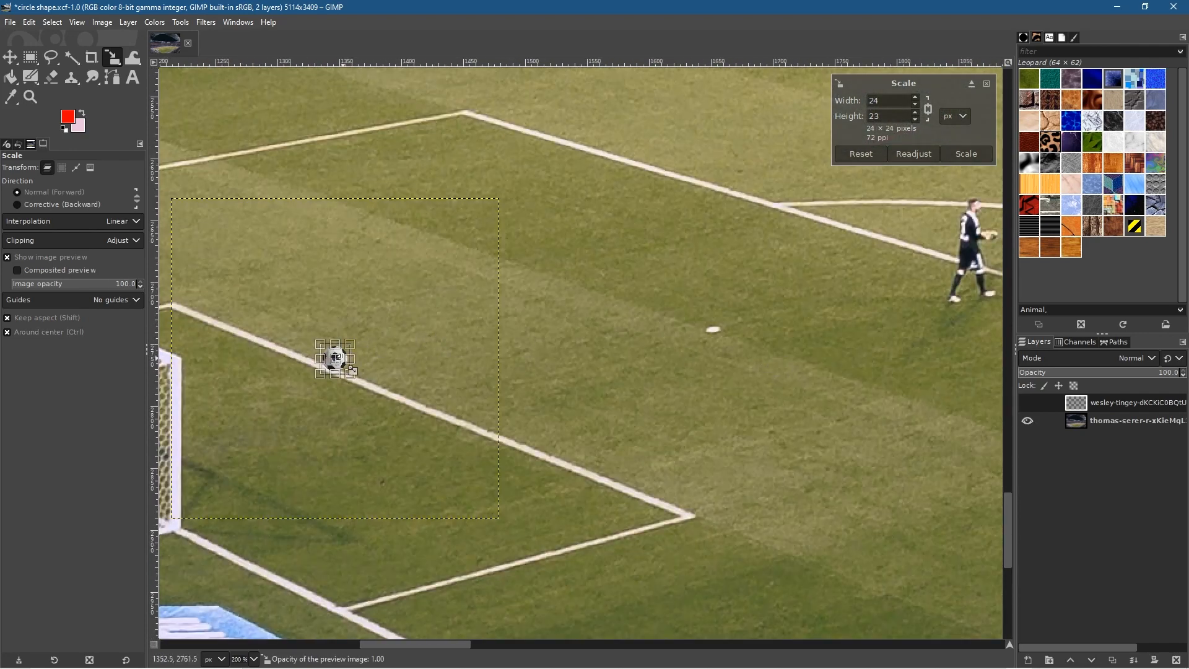
drag(350, 371, 1008, 292)
drag(929, 332, 530, 430)
drag(604, 362, 594, 374)
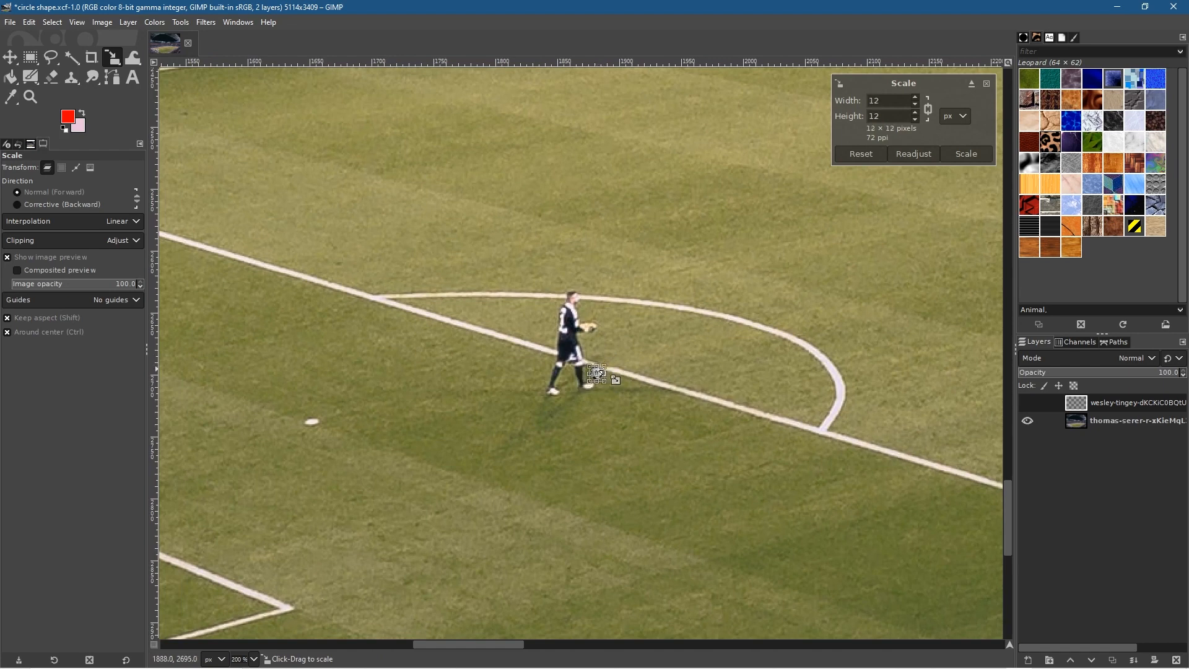
click(968, 154)
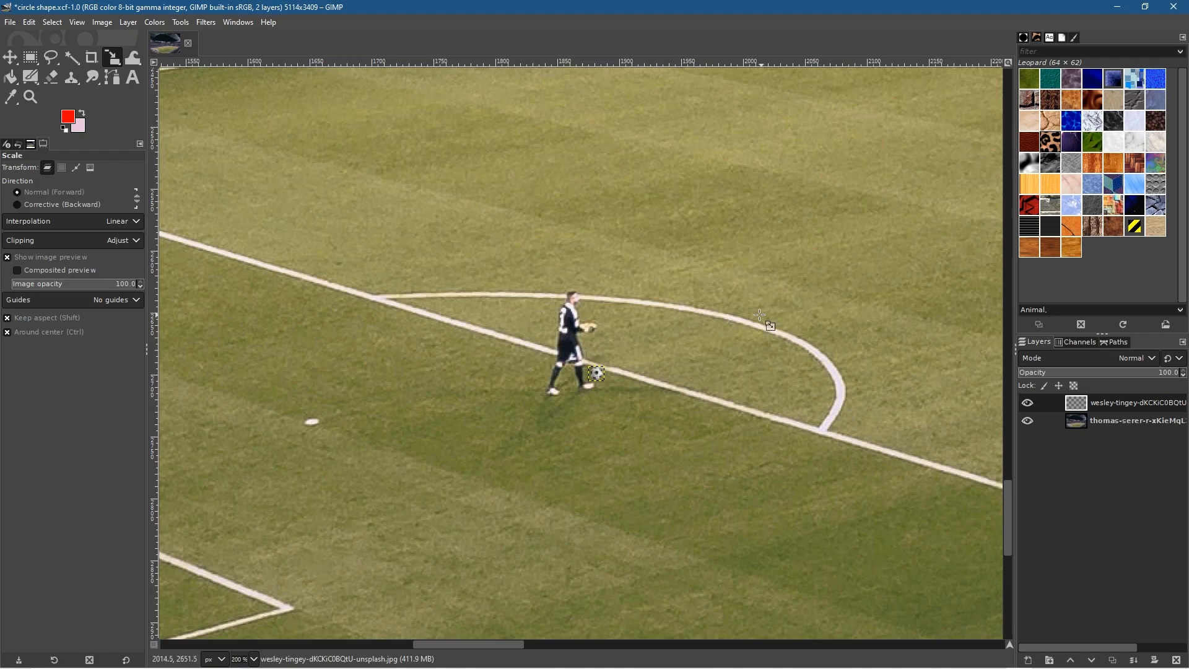
Step: Examine the tiny football beside the goalkeeper and compare it with the whole stadium scene at different zoom levels
scroll(721, 317, down, 6)
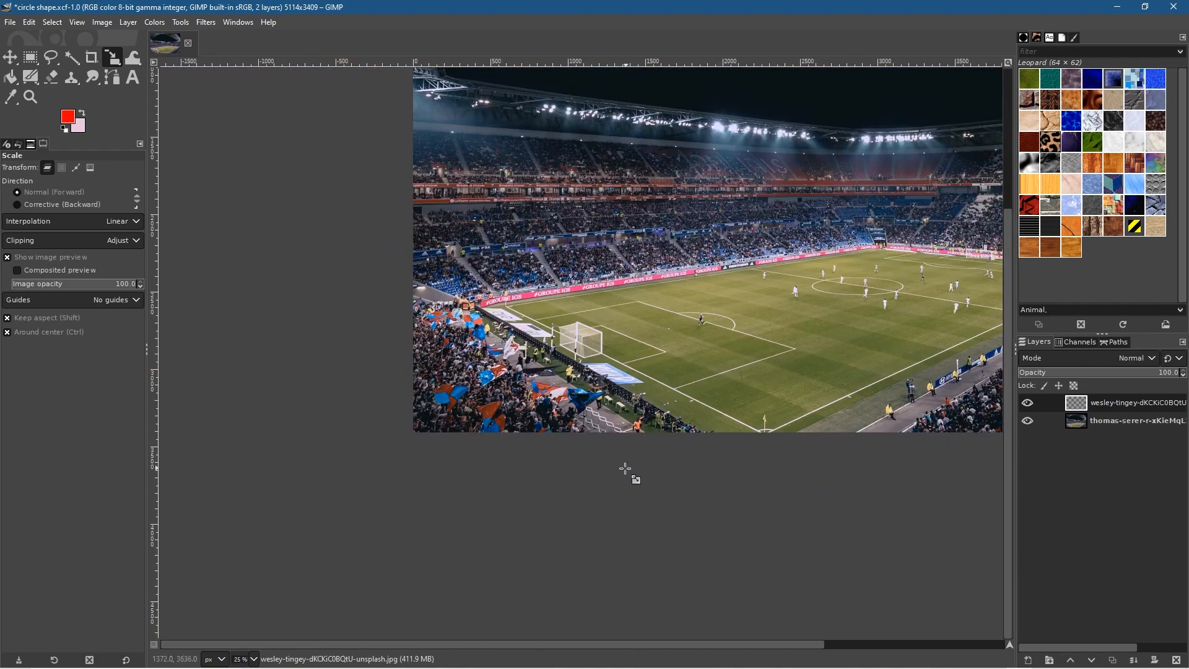
scroll(871, 422, up, 4)
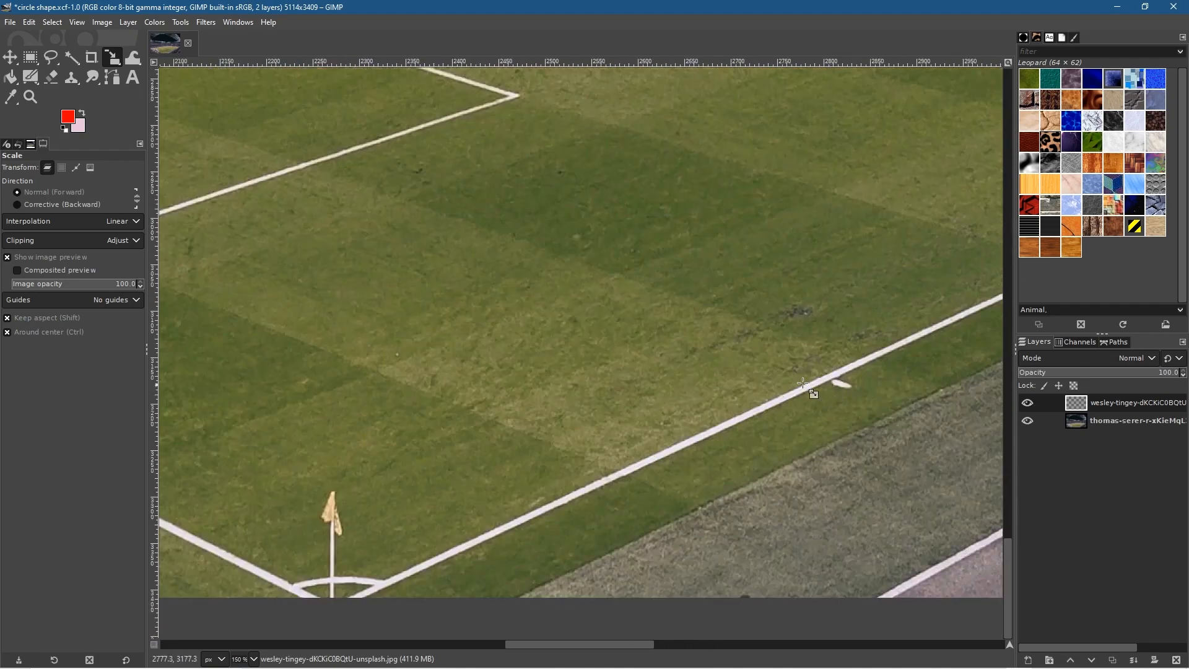
scroll(675, 323, down, 2)
mouse_move(502, 203)
mouse_down()
mouse_move(520, 230)
mouse_move(506, 219)
mouse_up()
key(Return)
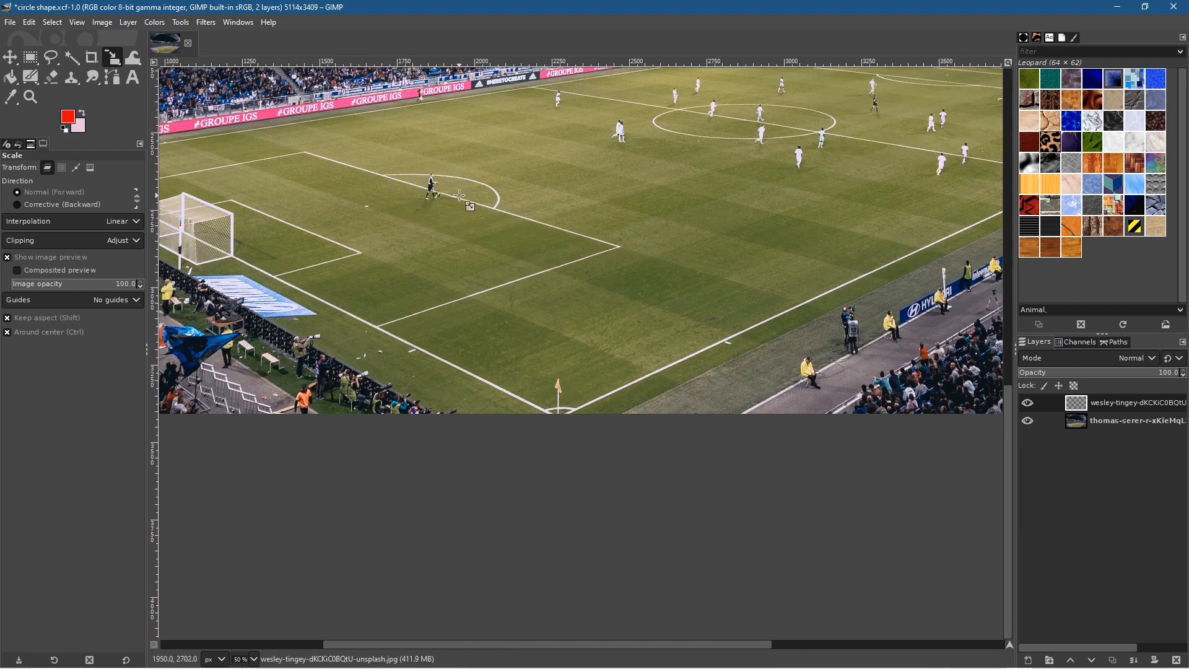
scroll(455, 194, up, 4)
scroll(455, 194, up, 1)
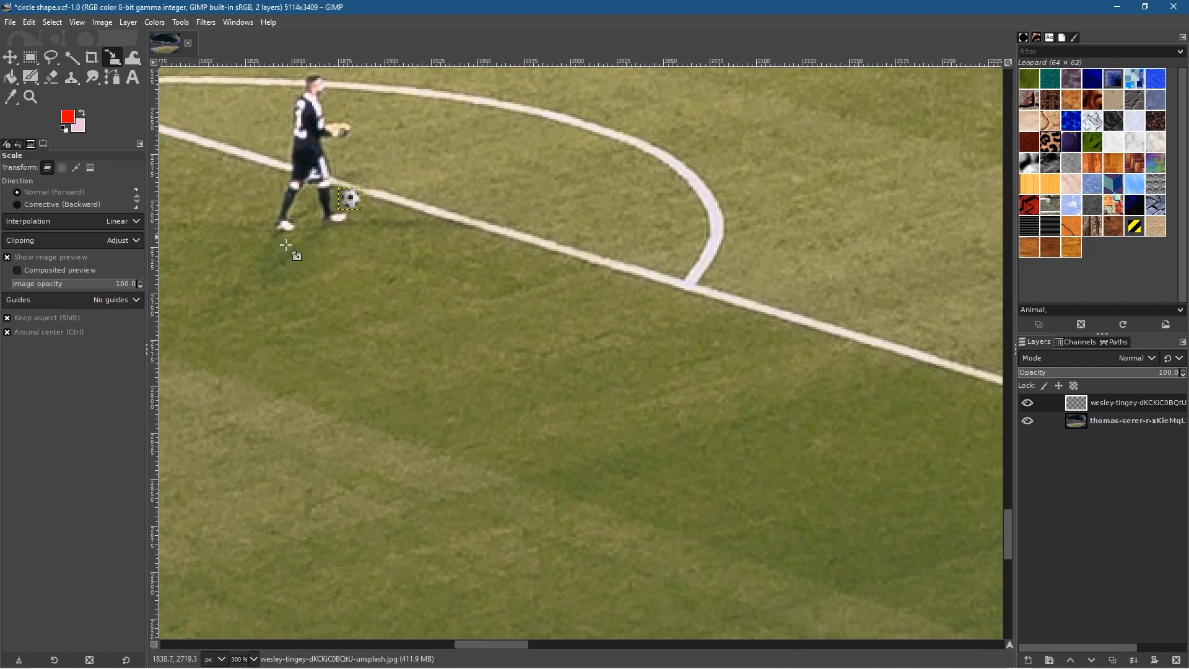
scroll(424, 256, down, 4)
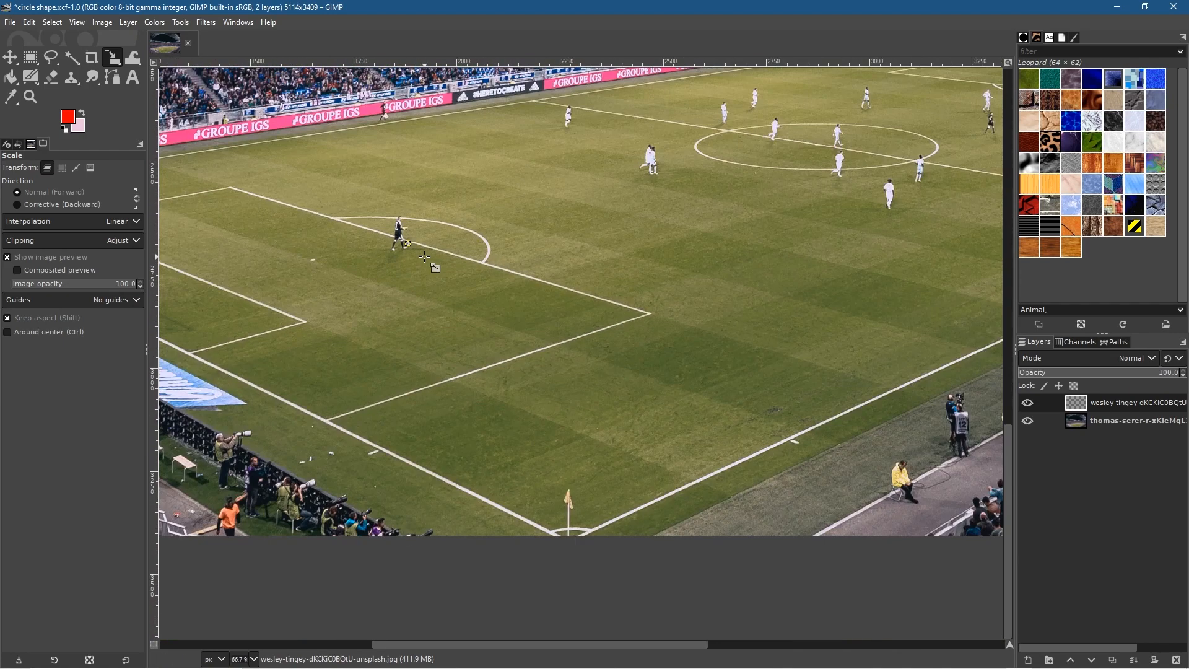
scroll(424, 256, down, 2)
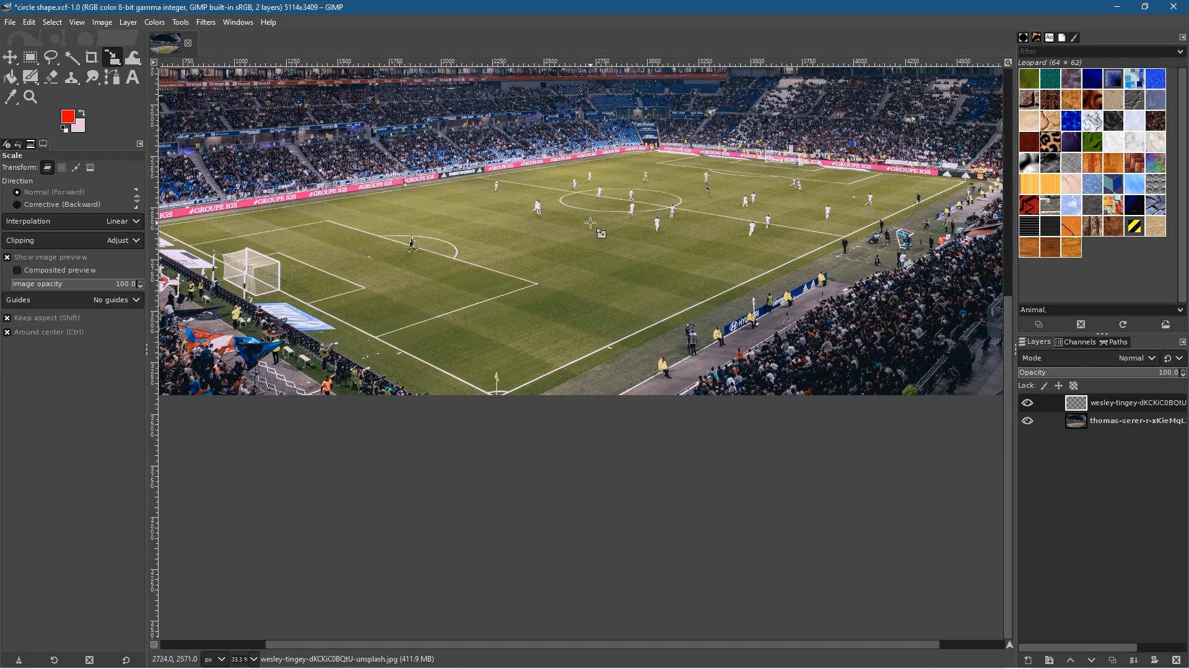
scroll(598, 236, down, 2)
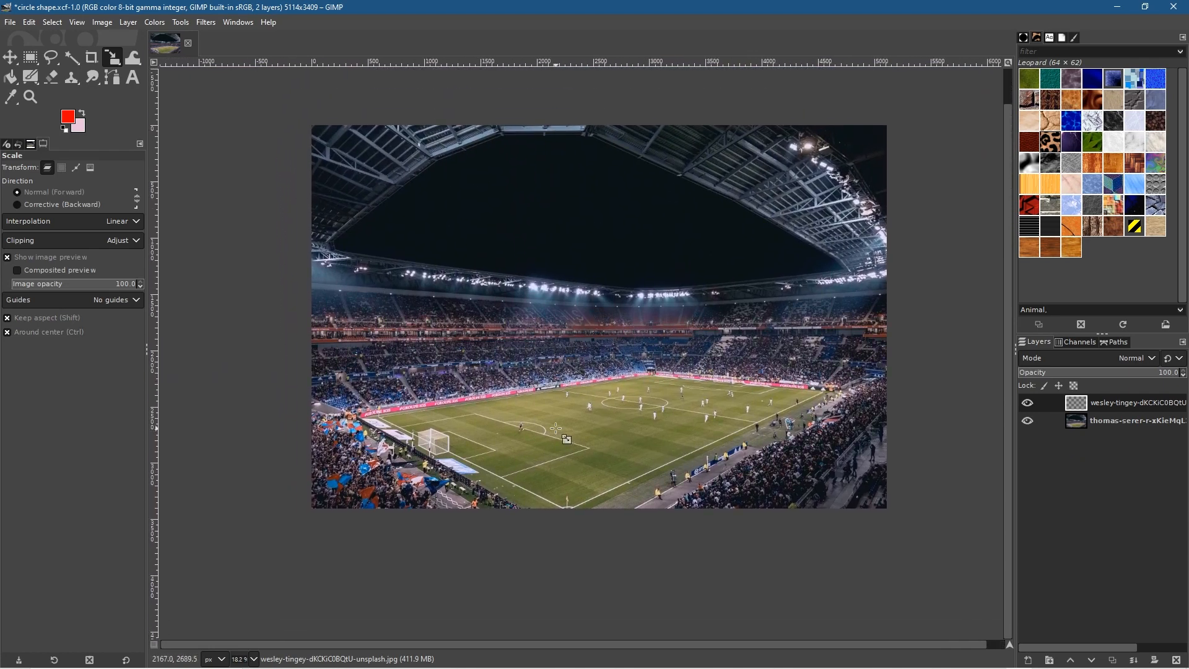
Step: Try to enlarge the tiny football layer to 1547 × 1428 px and cancel the scaling
click(570, 352)
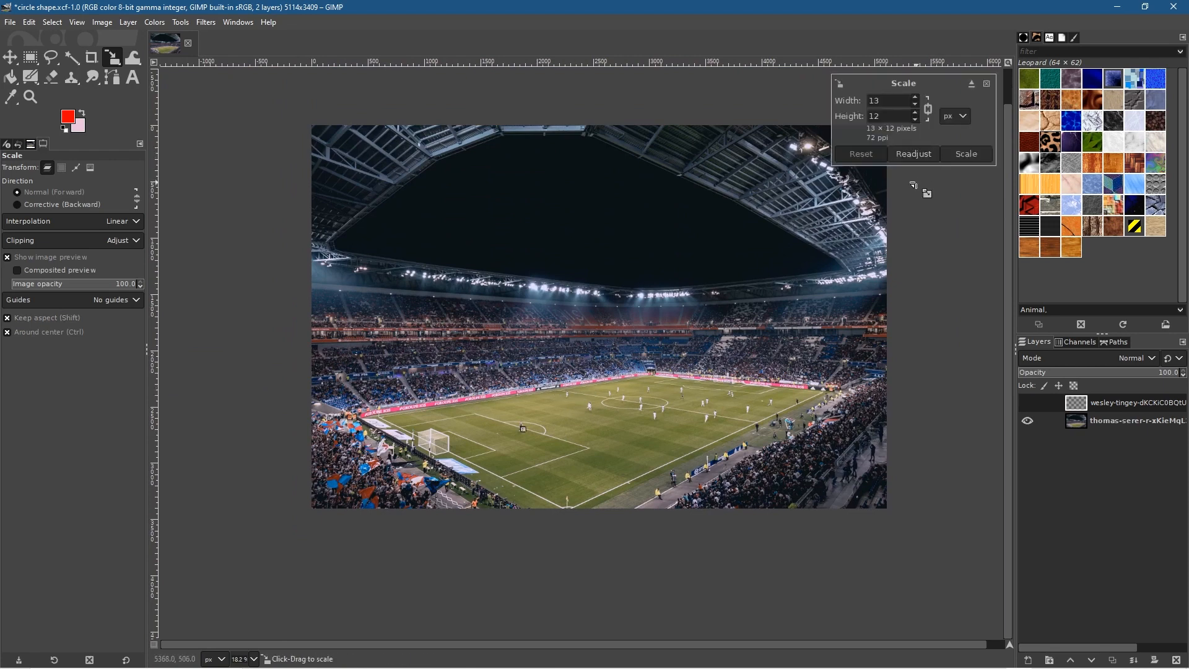
drag(522, 428, 744, 538)
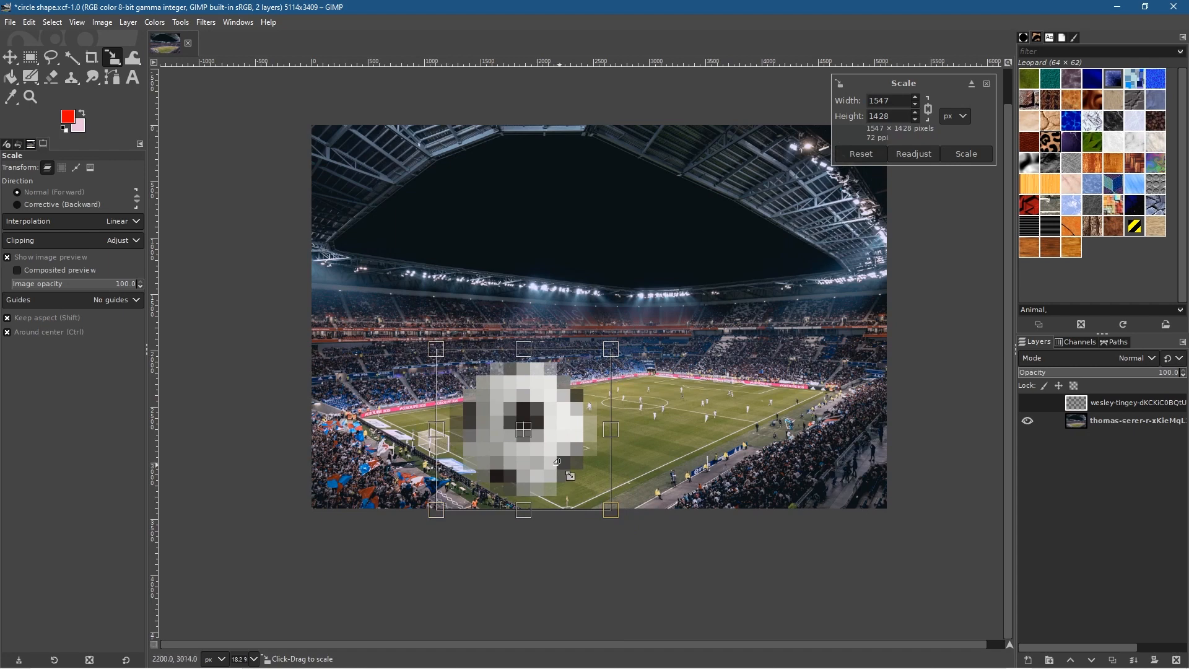
key(Escape)
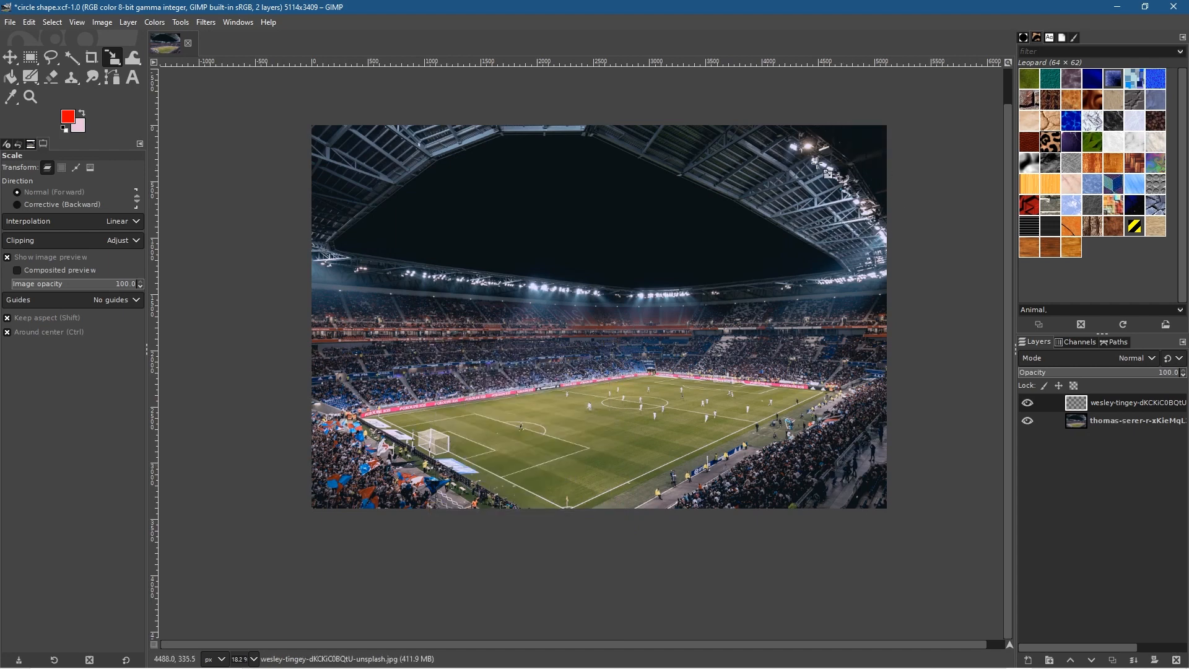
Step: Undo the football's scaling and moves back to the large cropped ball
key(ctrl+z)
key(ctrl+z)
key(ctrl+z)
key(ctrl+z)
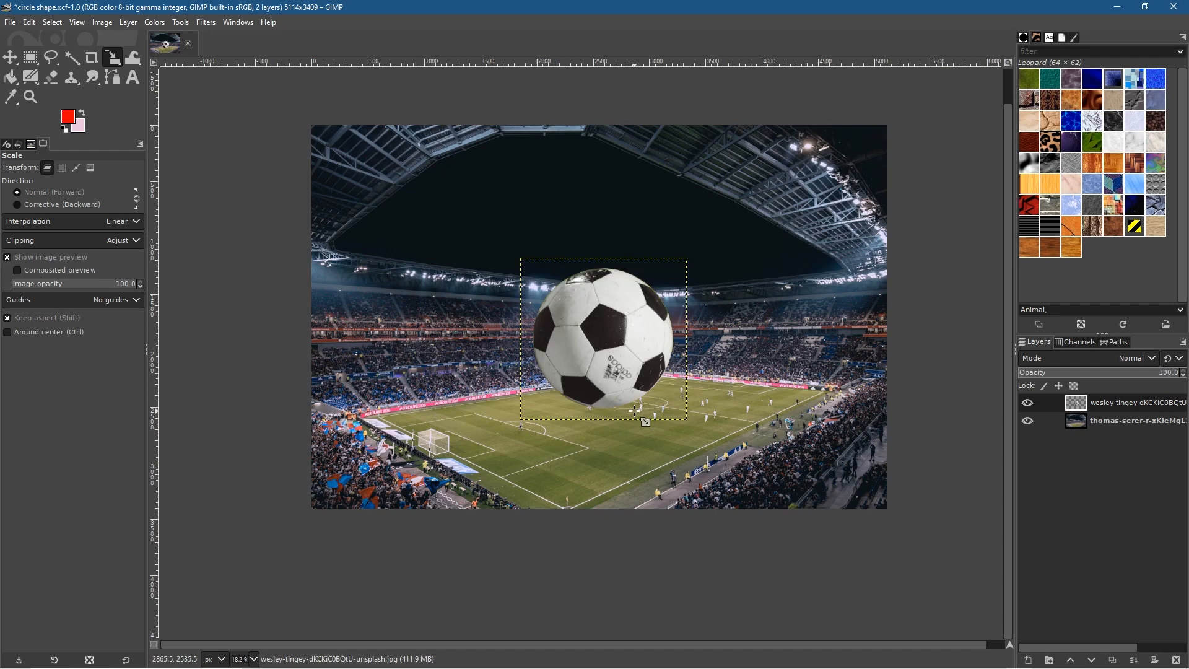
Step: Undo the changes back to the lone football on transparency, then save circle shape.xcf and close the image
key(ctrl+z)
key(ctrl+z)
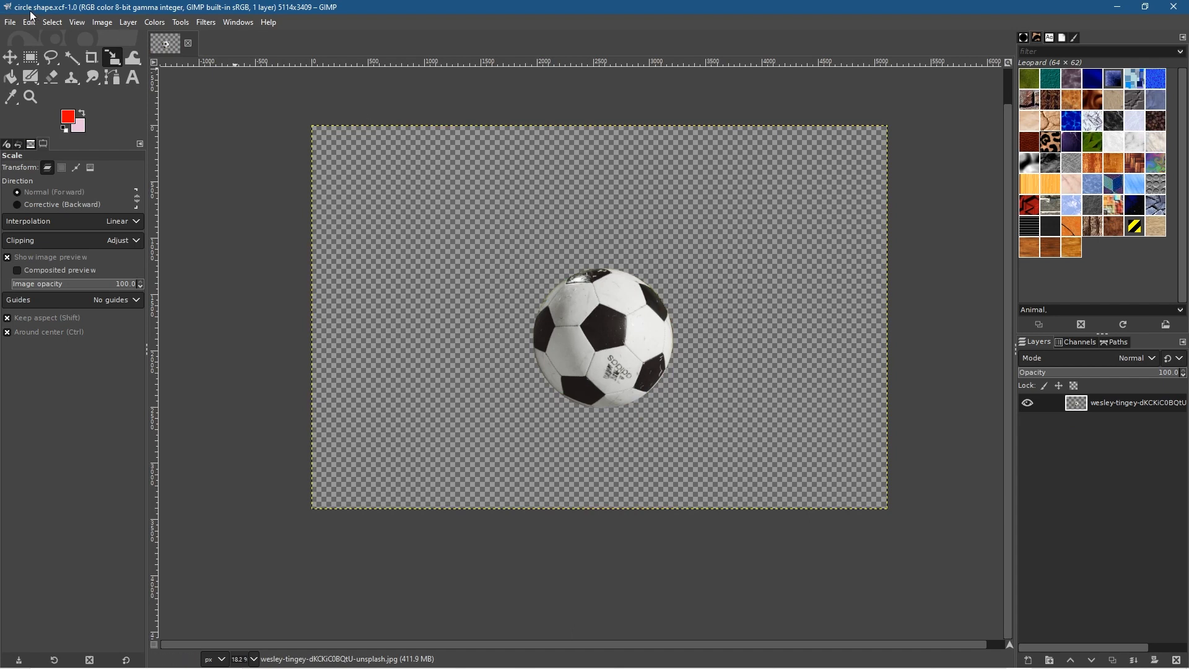
click(5, 27)
click(41, 148)
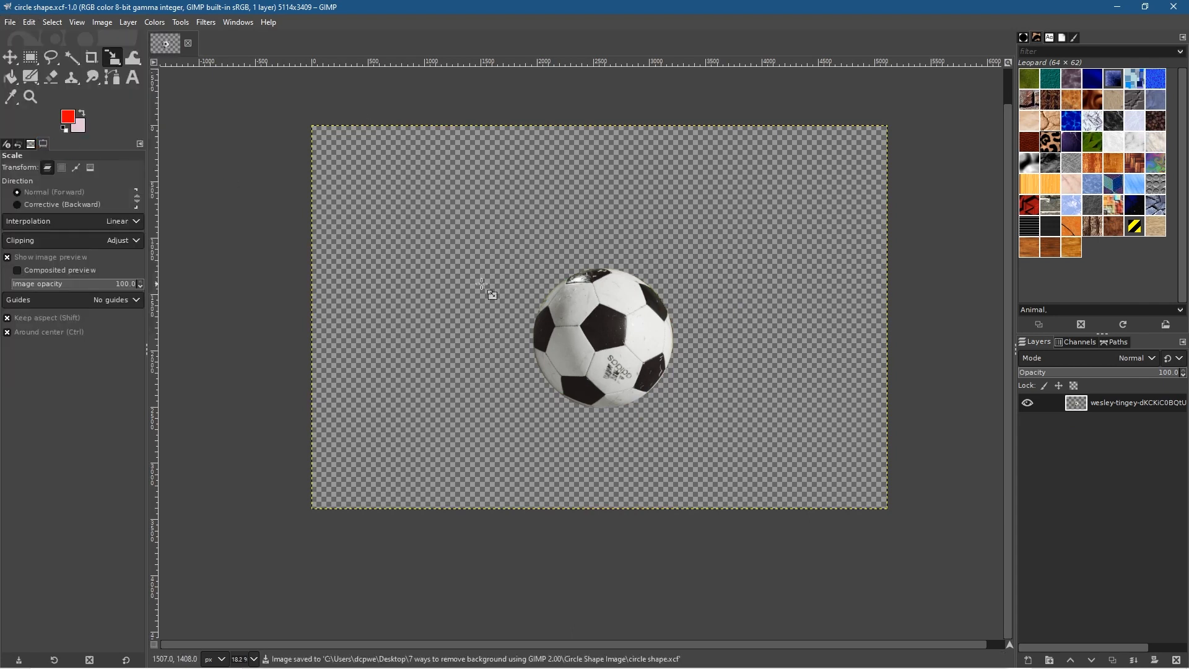
click(188, 44)
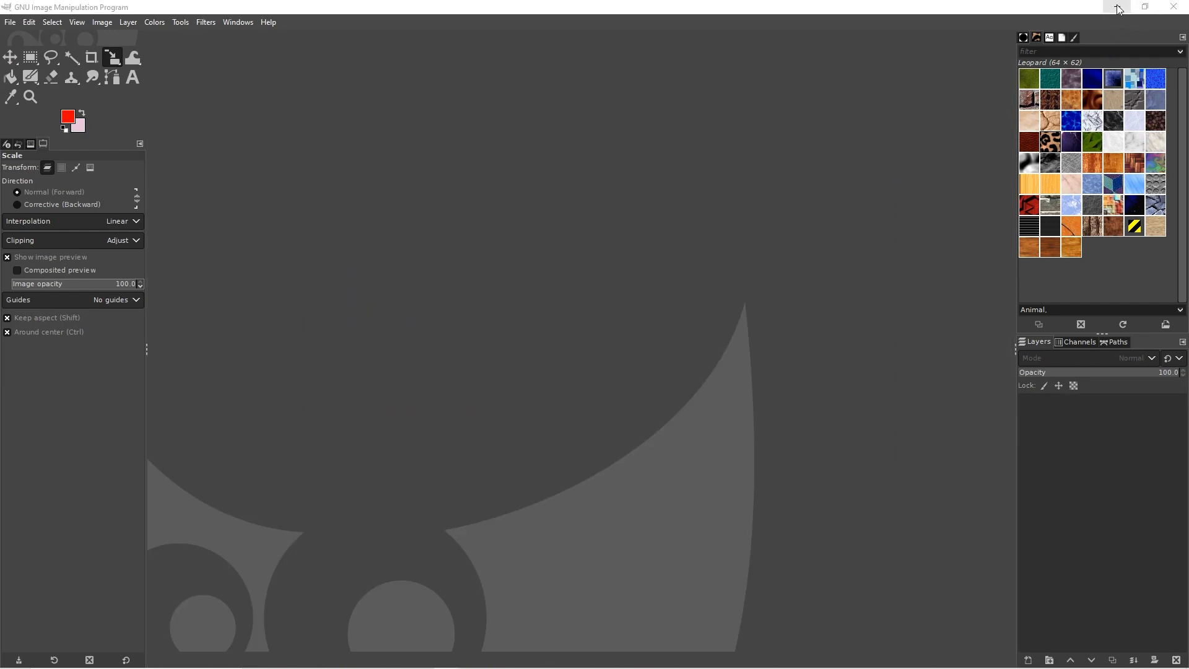
Step: Switch to File Explorer, dock its window beside the browser and return to the "7 ways to remove background using GIMP 2.00" folder
click(1118, 9)
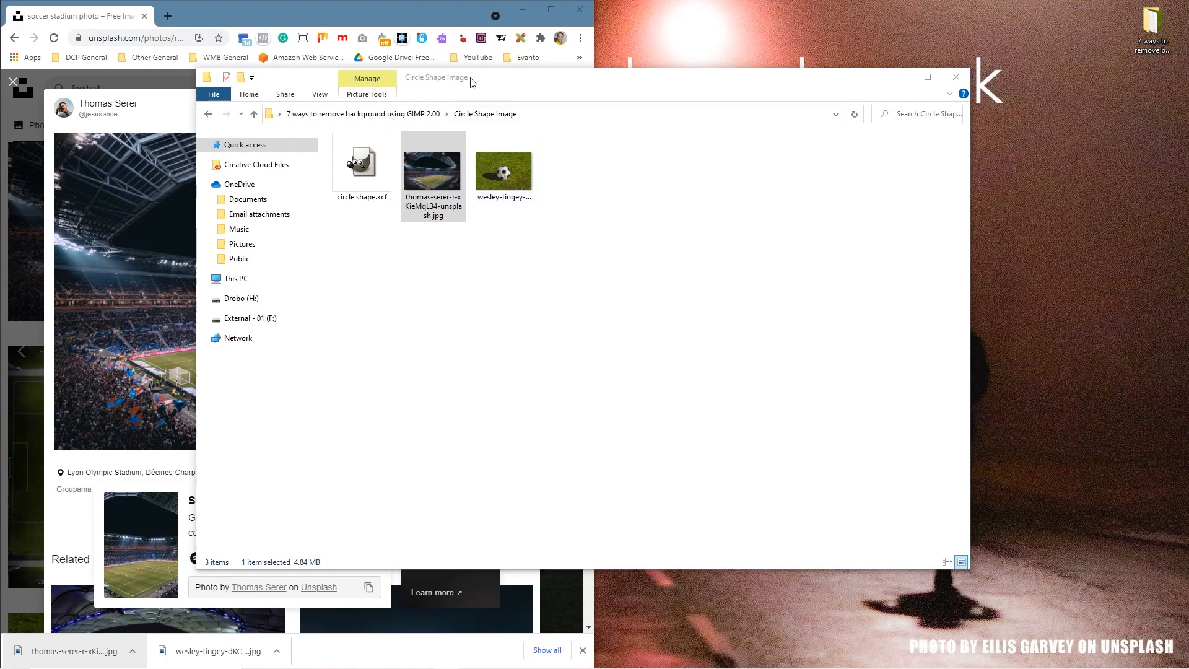
drag(501, 86, 1186, 81)
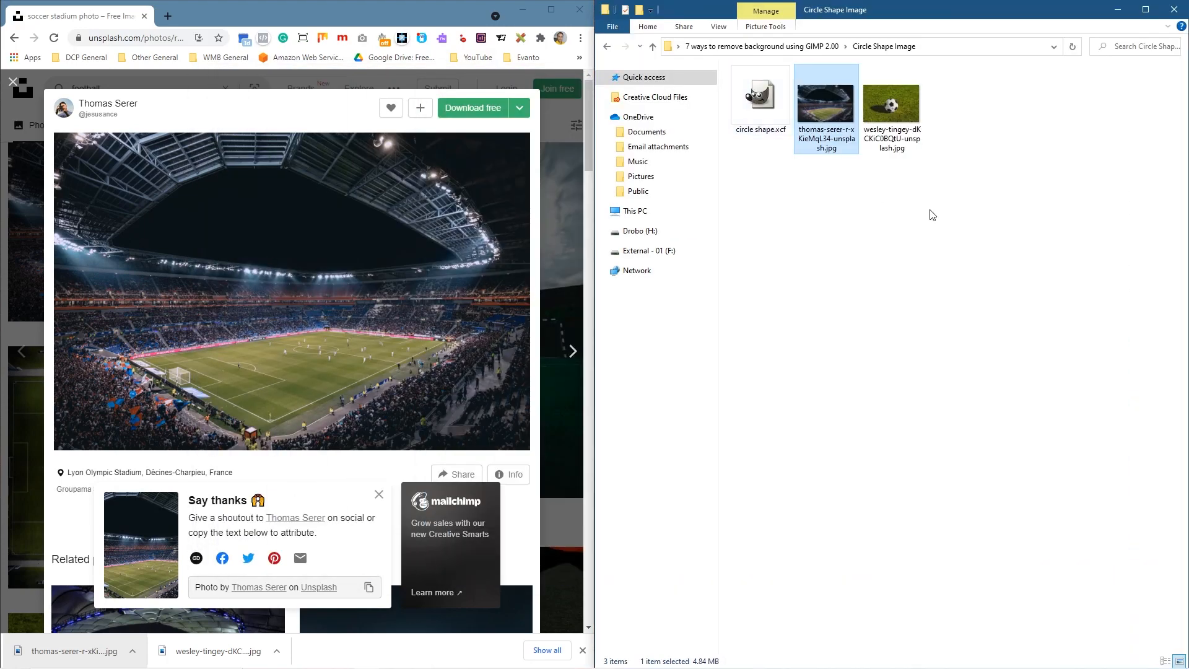
click(606, 48)
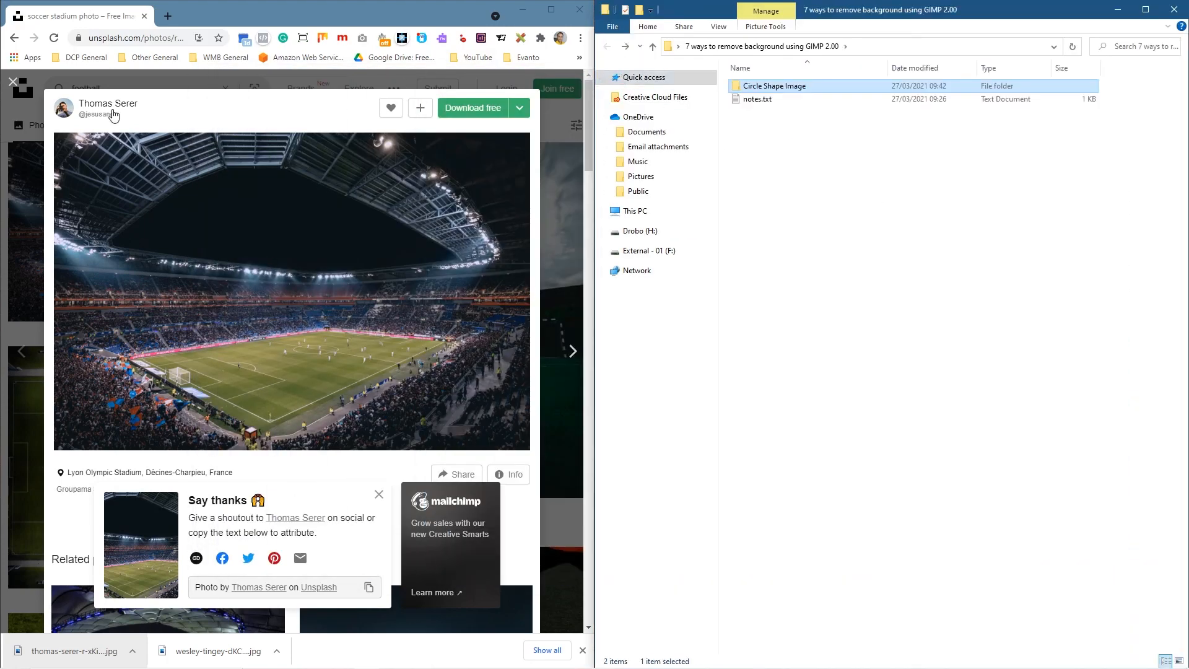
Step: Open the copied Unsplash link to the assorted-color framed paintings photo in the browser and download the photo
click(14, 82)
click(132, 37)
key(ctrl+v)
key(Return)
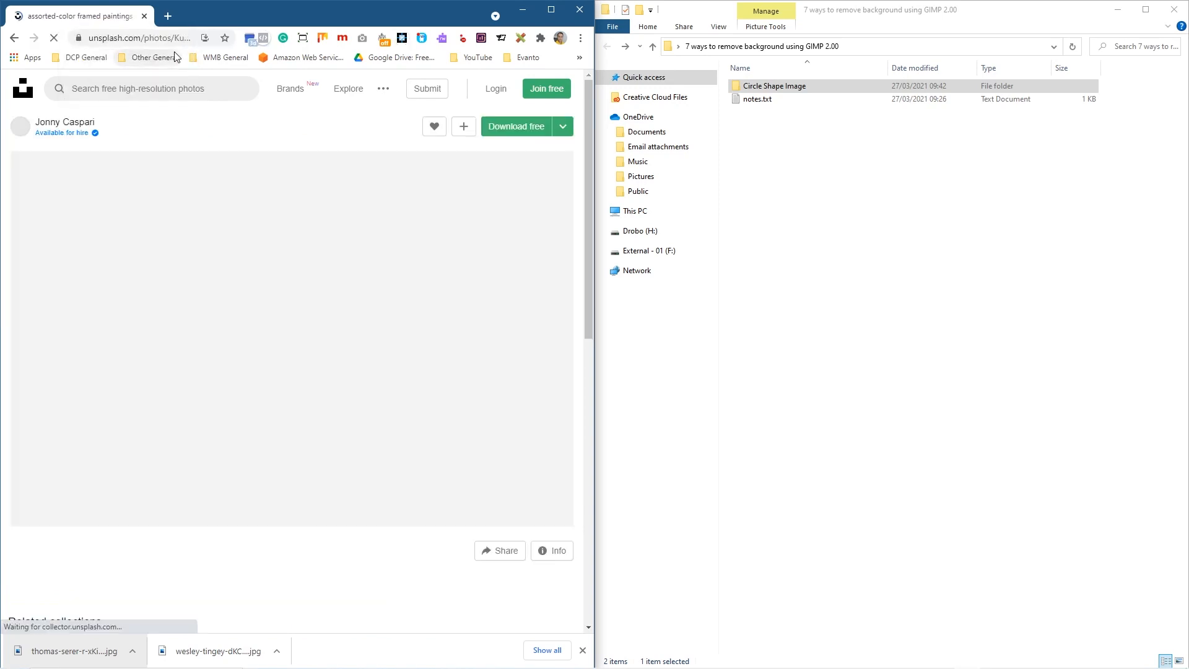
click(513, 128)
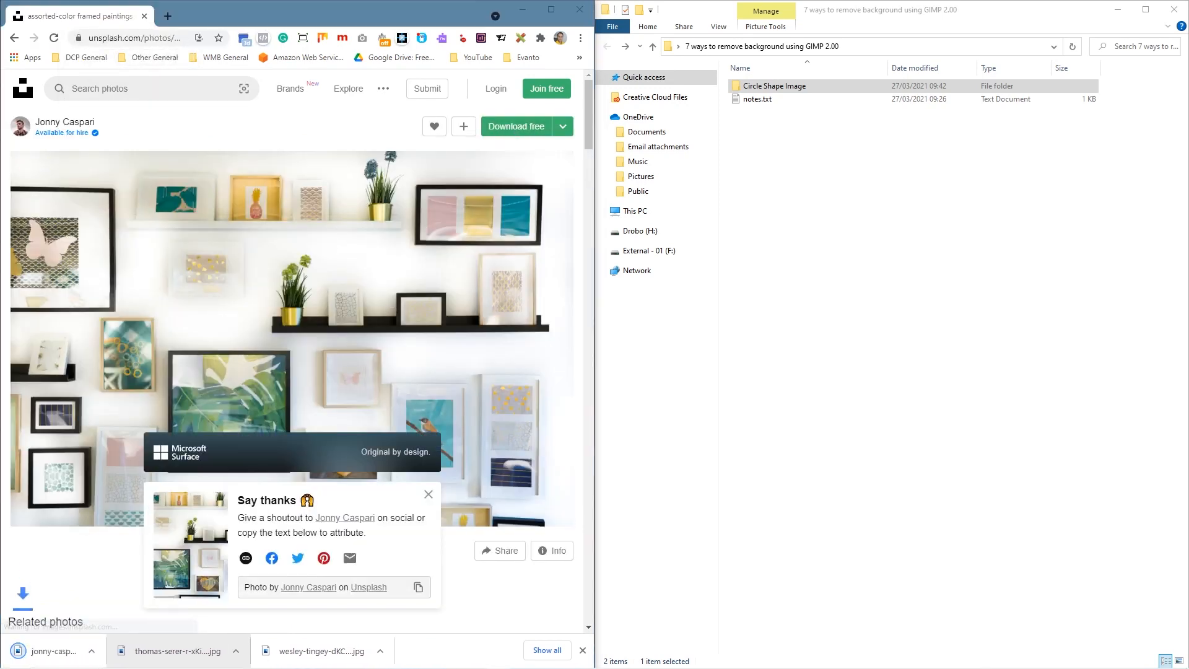
Step: Create a folder named "Sqaure Shape Image" in the project folder beside Circle Shape Image
right_click(772, 179)
mouse_move(712, 332)
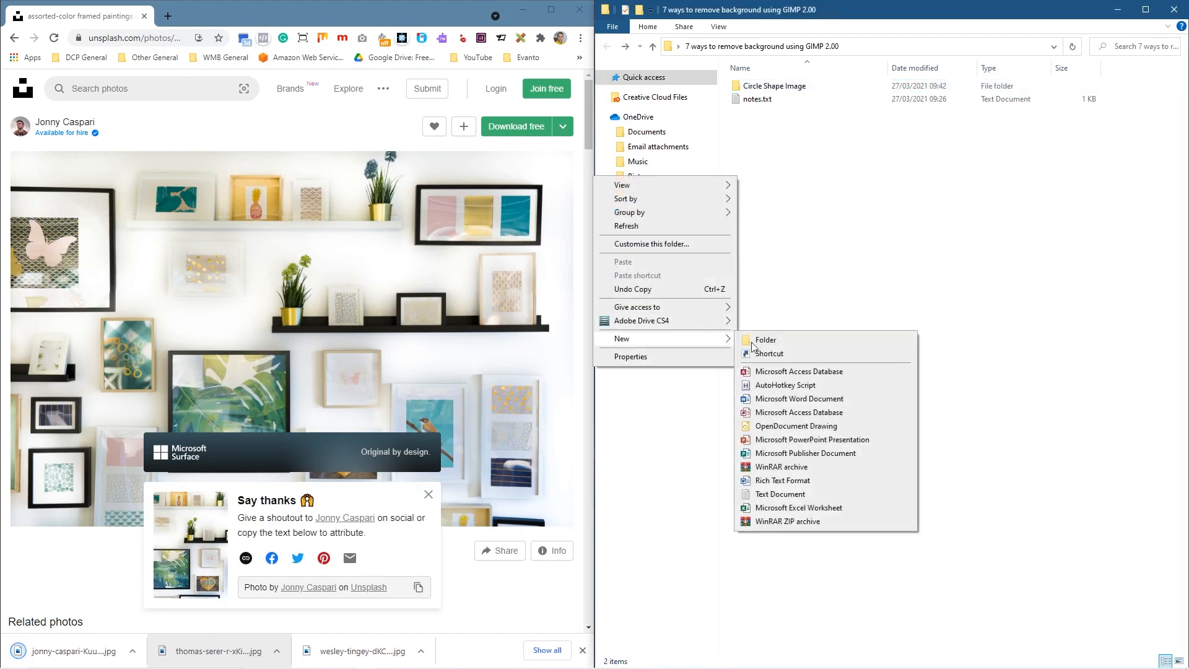
click(818, 344)
text(Sqaure Shape Image)
click(771, 140)
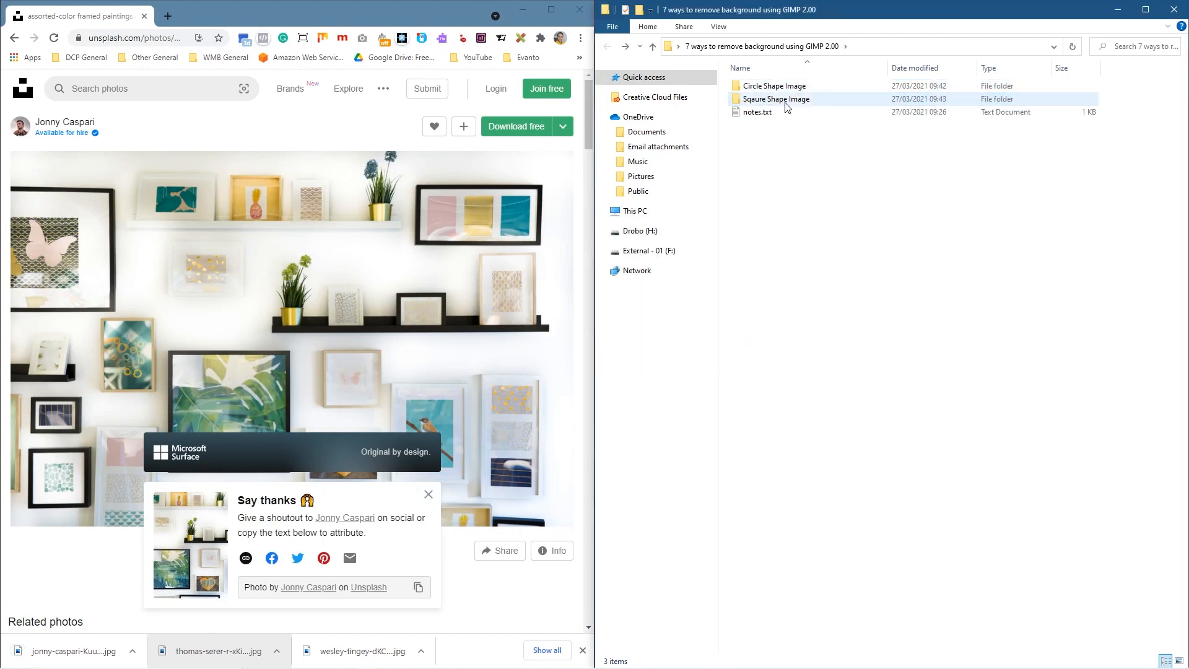
Step: Put the downloaded framed-paintings photo in the Sqaure Shape Image folder and open it in GIMP
double_click(777, 99)
drag(46, 663, 870, 254)
key(alt+Tab)
key(alt+Tab)
key(alt+Tab)
key(alt+Tab)
key(alt+Tab)
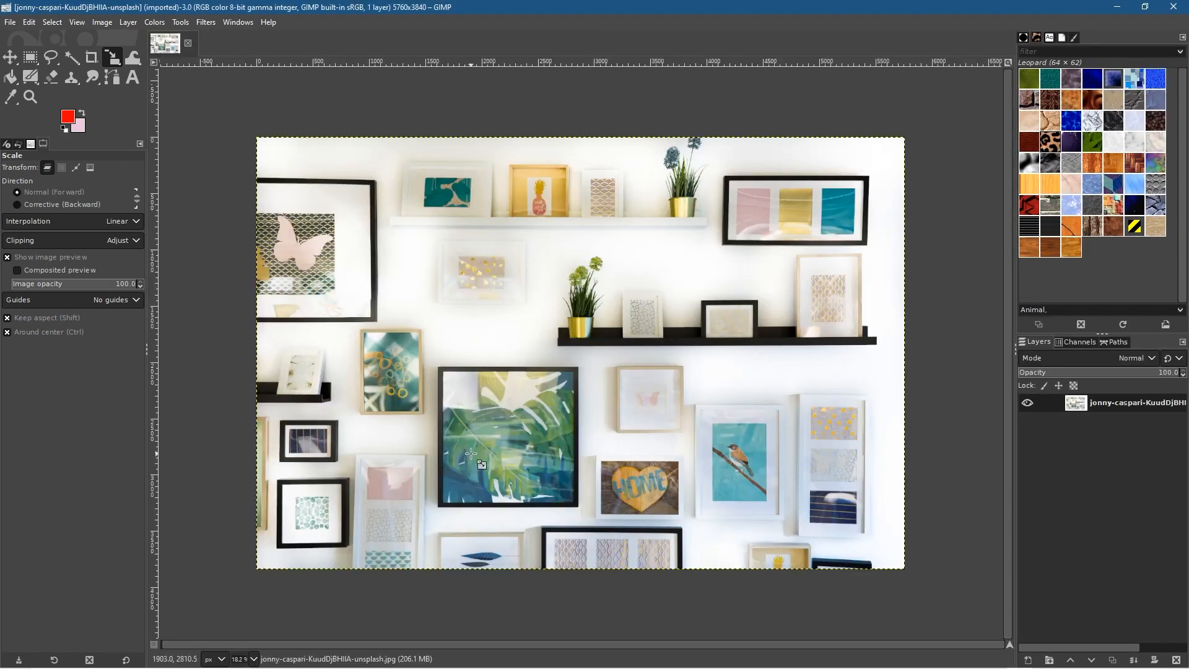
Step: Select the black-framed leaf painting with a rectangle about 1248 × 1247 px and add an alpha channel to the photo layer
click(34, 57)
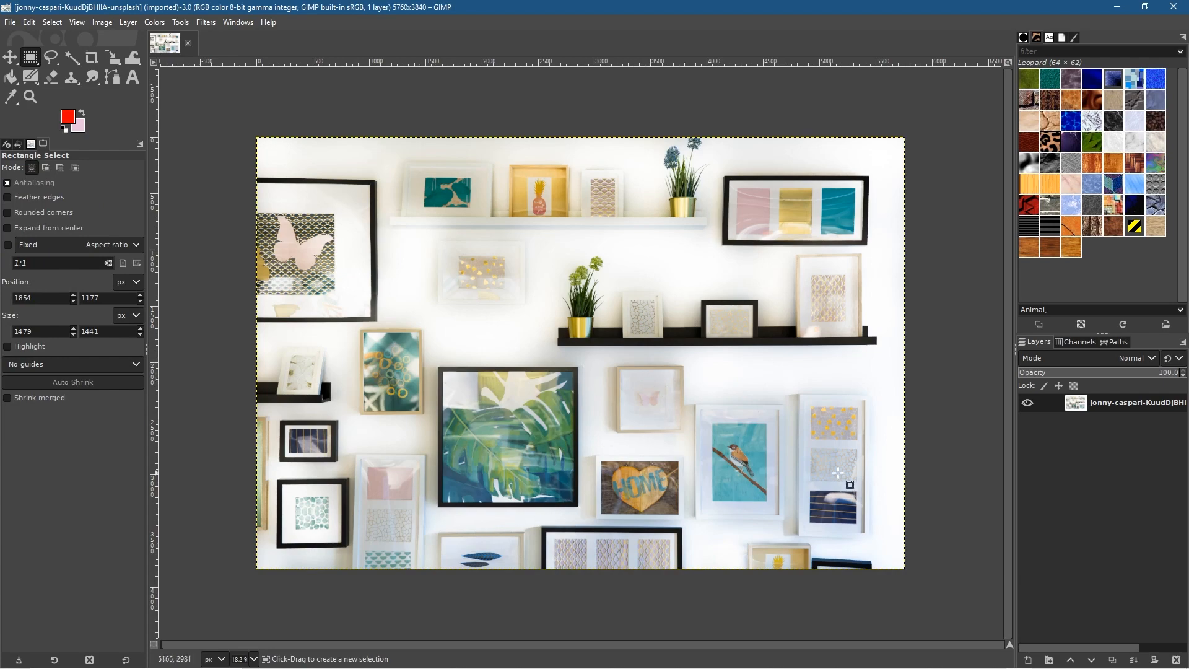
scroll(576, 455, up, 4)
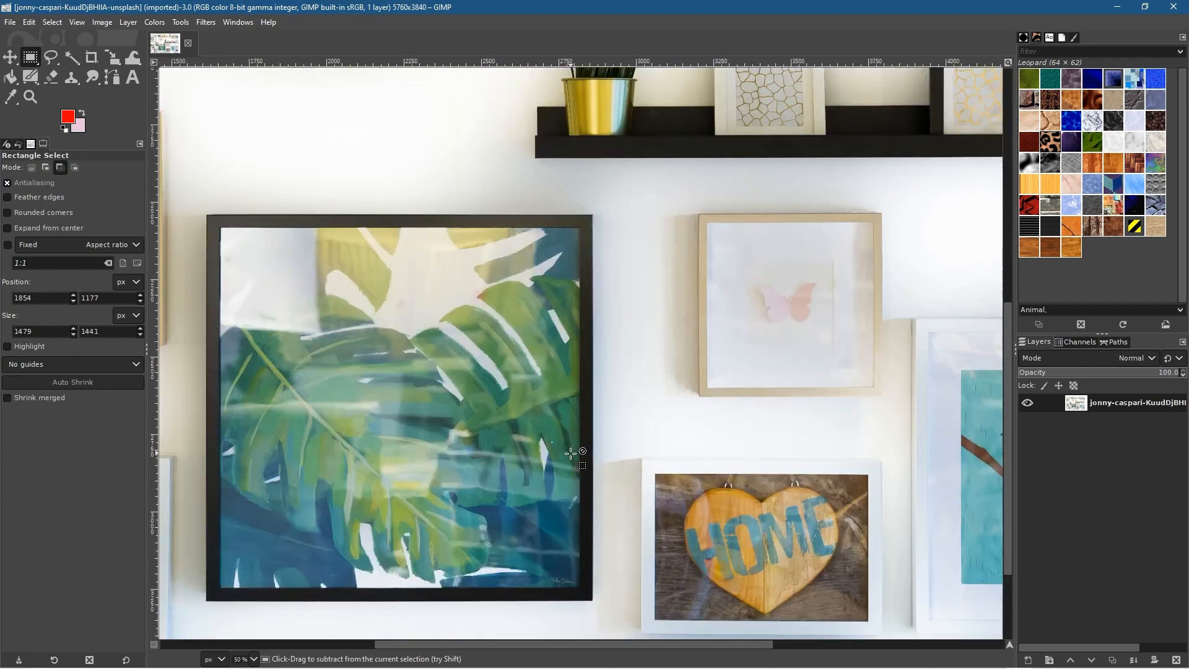
mouse_move(372, 355)
mouse_down()
mouse_move(343, 340)
mouse_move(608, 314)
mouse_move(601, 323)
mouse_up()
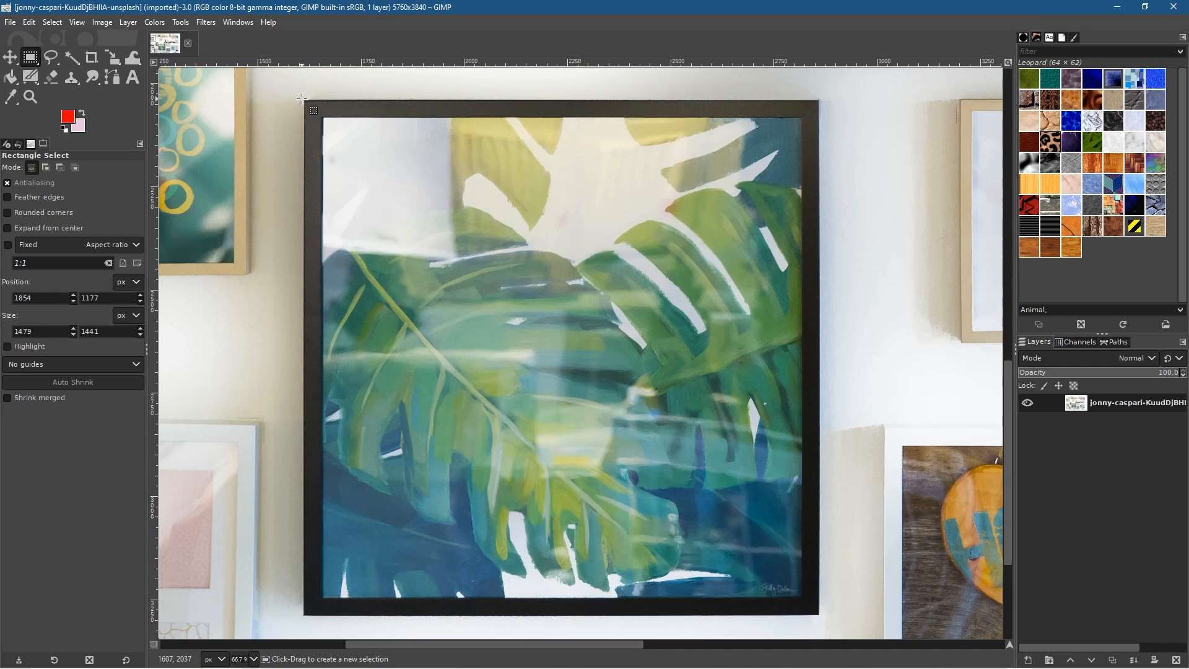
drag(303, 100, 801, 595)
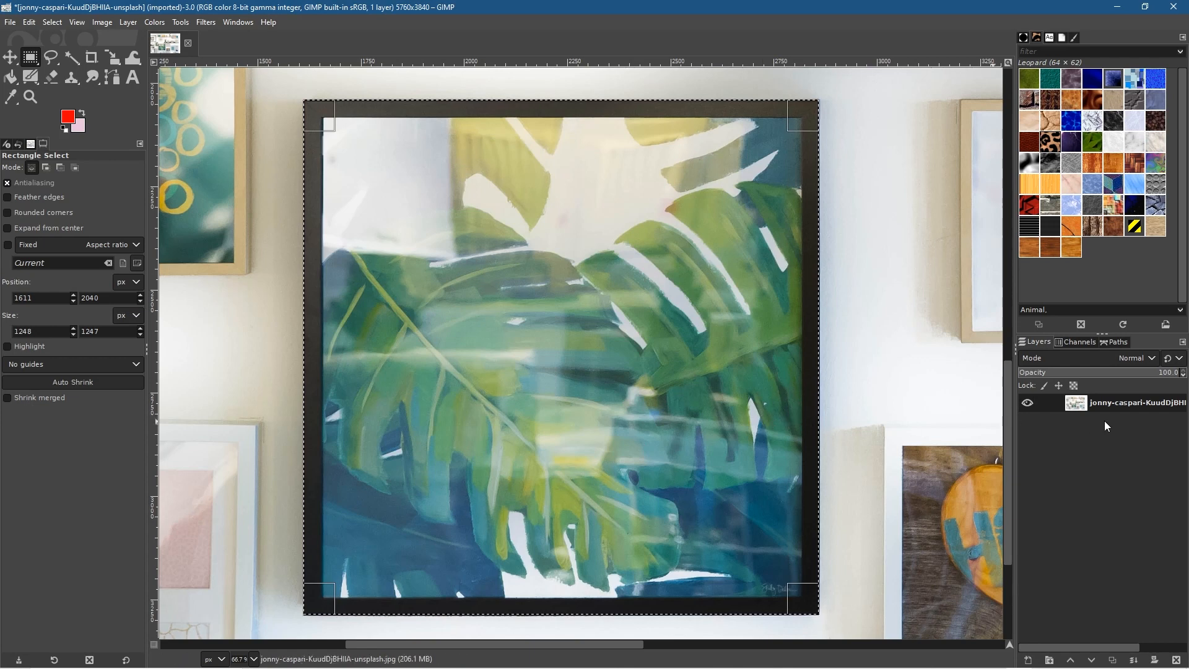
right_click(1106, 404)
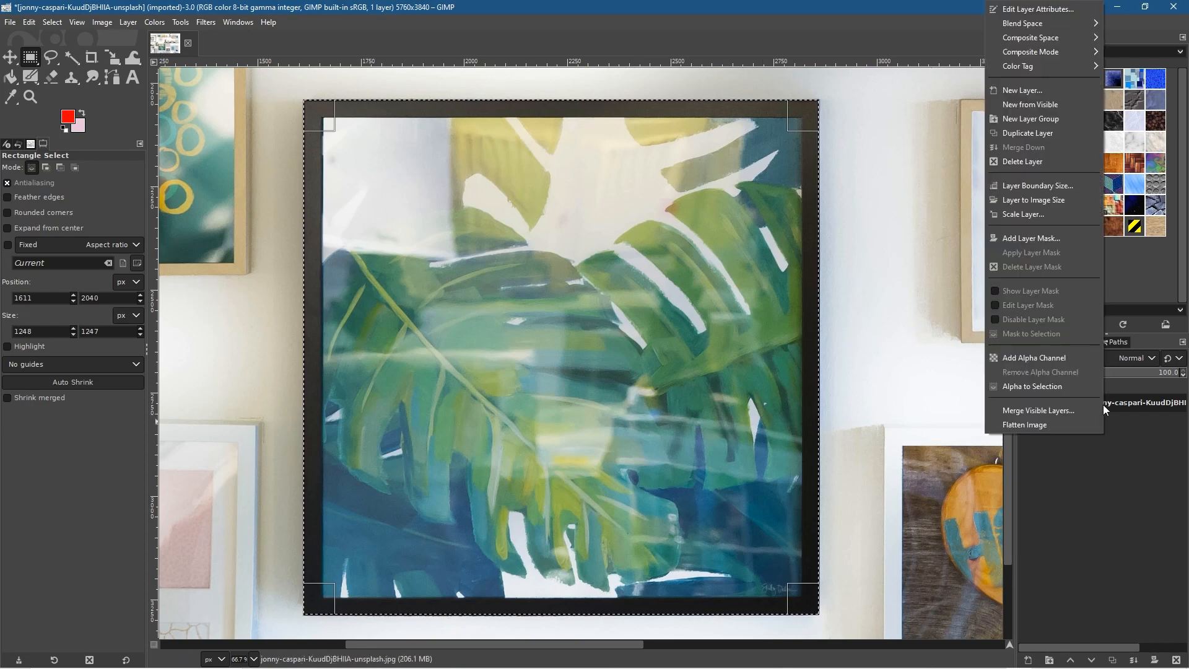
click(1024, 358)
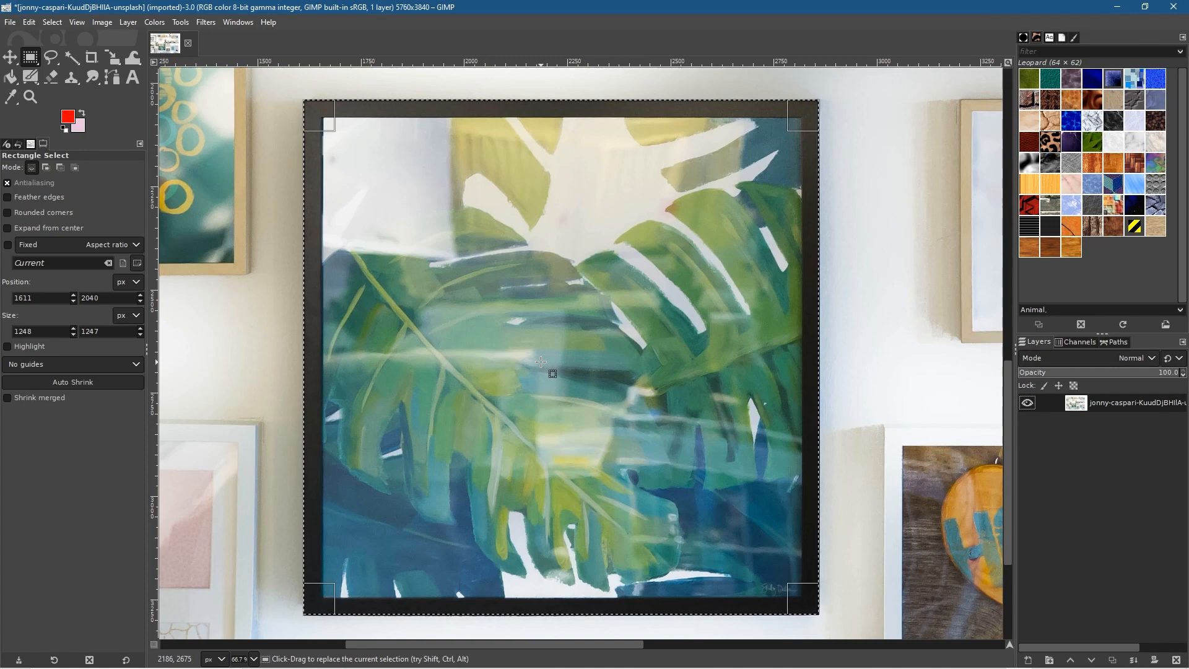
Step: Invert the selection to cut away everything around the framed leaf painting, then clear the selection
scroll(541, 362, down, 5)
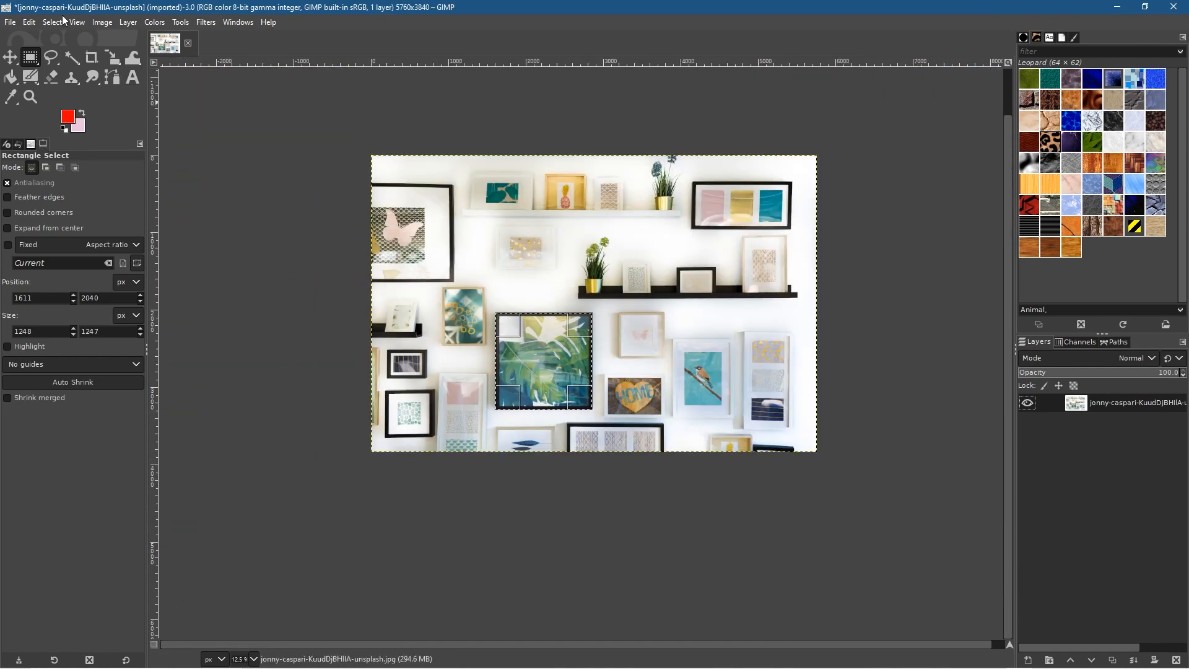
click(53, 22)
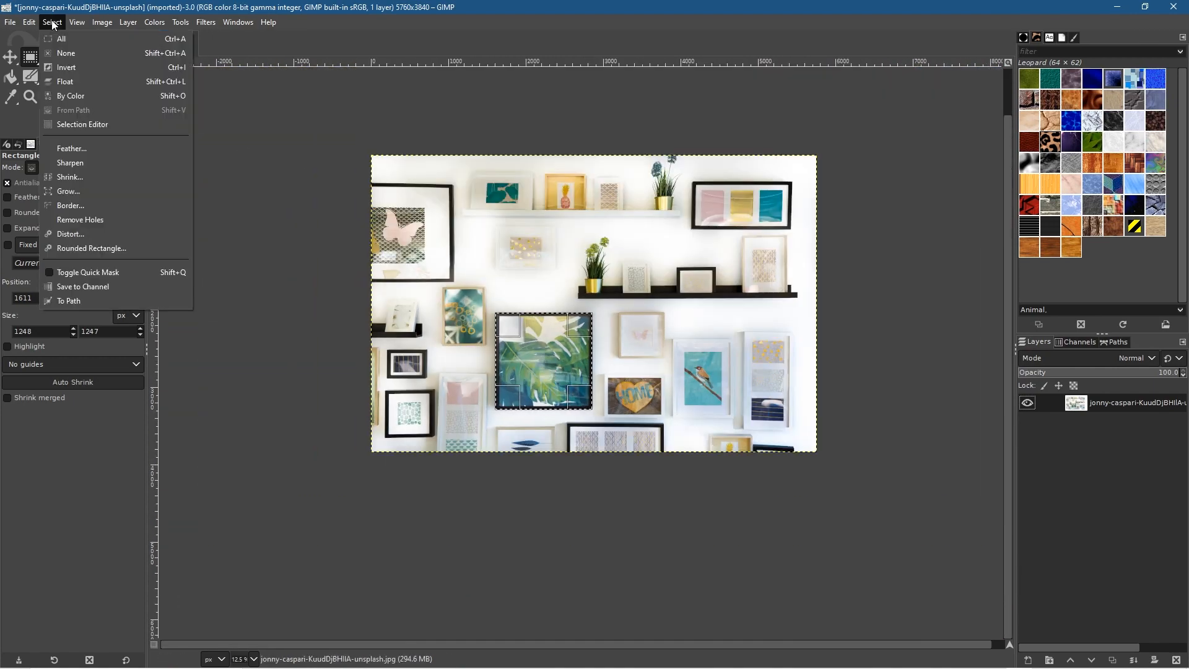
click(69, 68)
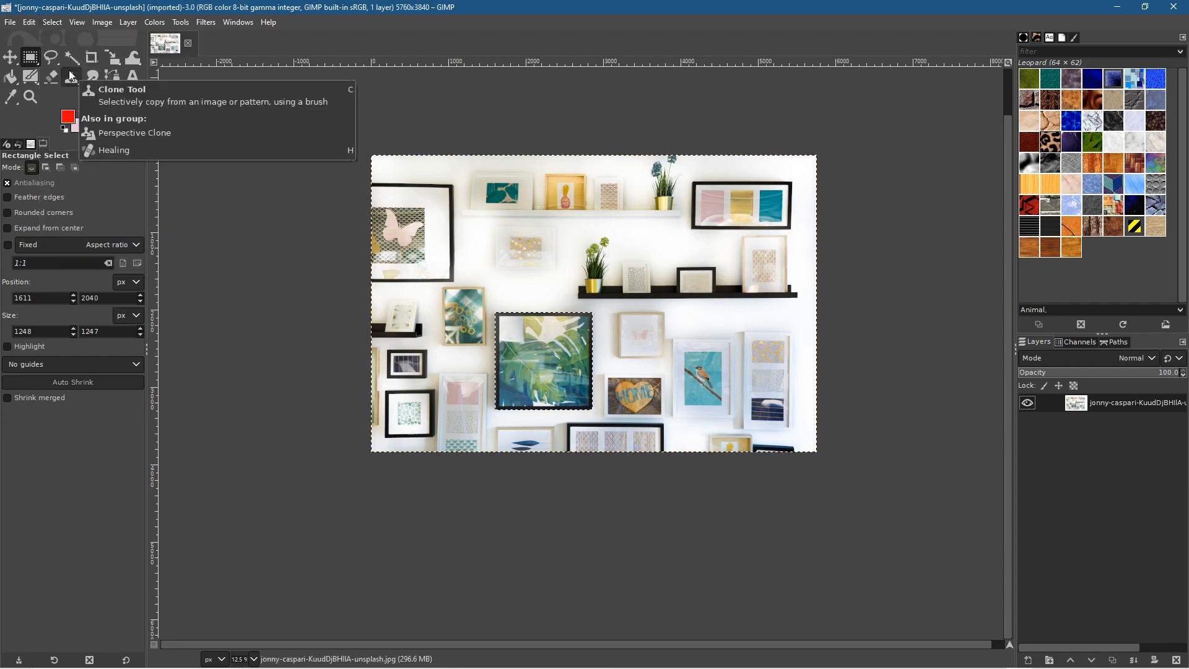
click(30, 22)
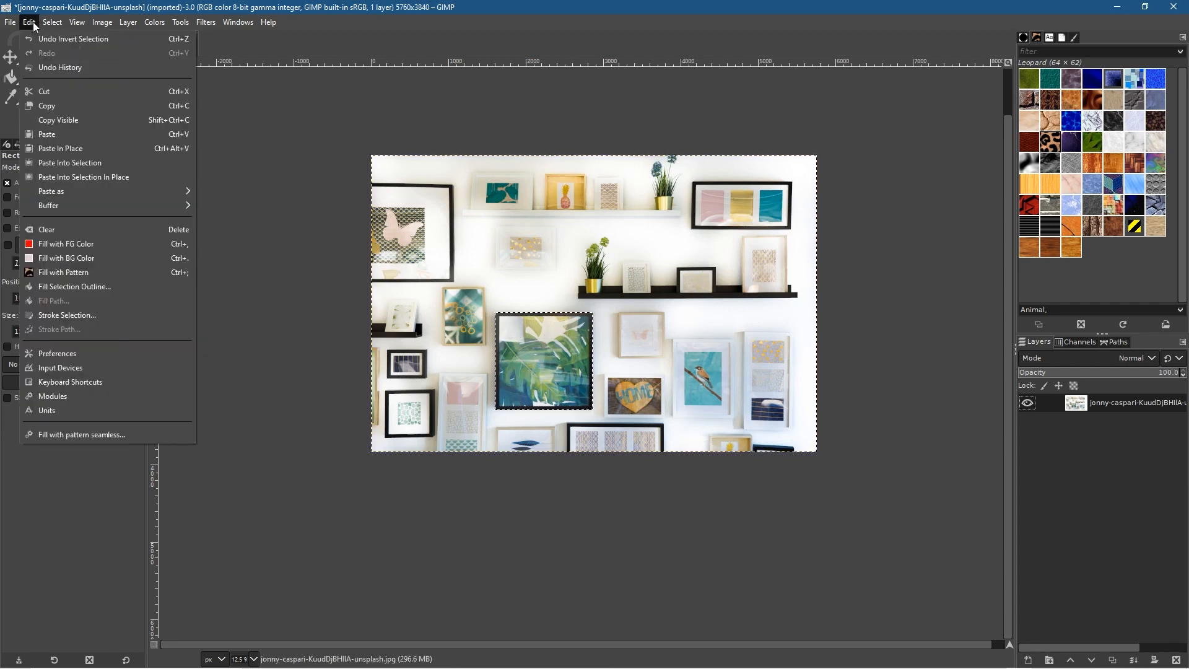
click(37, 91)
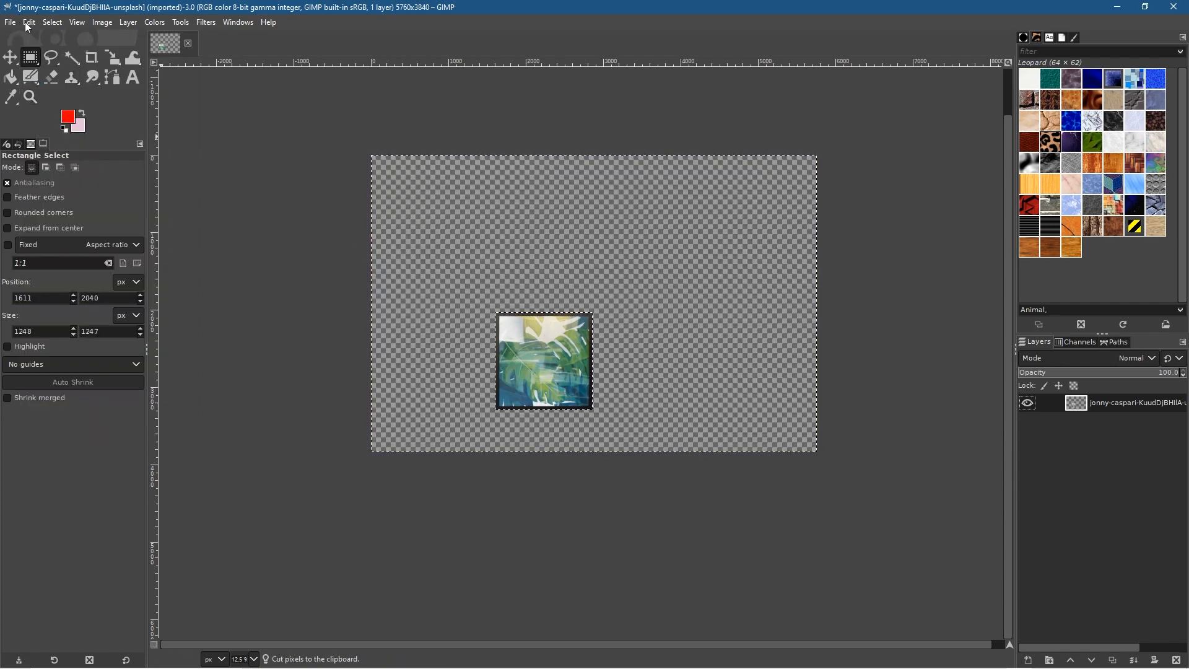
click(62, 26)
click(66, 53)
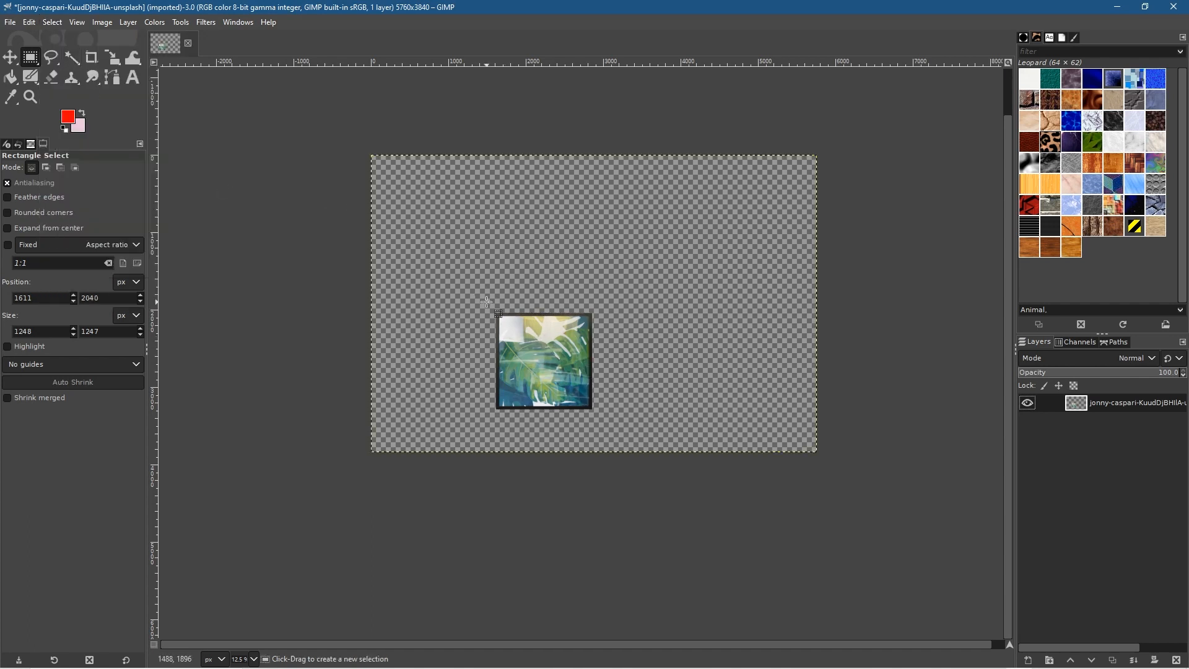
Step: Crop the layer to a rectangular selection about 1528 × 1560 px around the leaf painting and clear the selection
drag(484, 301, 604, 422)
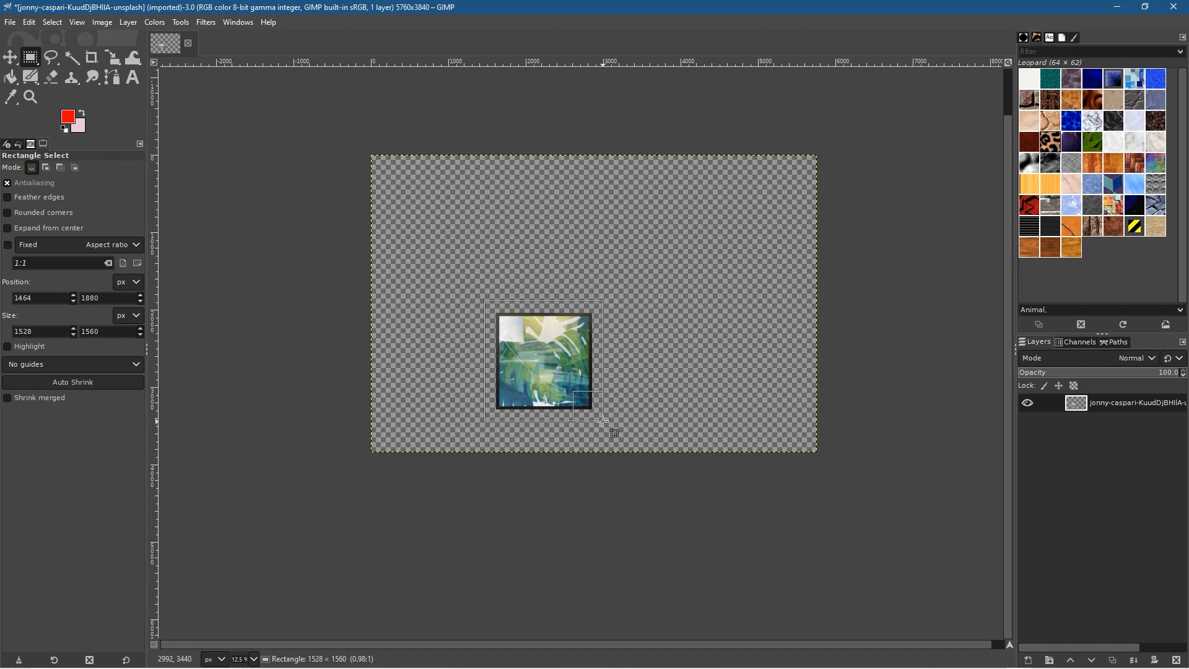
drag(604, 421, 604, 422)
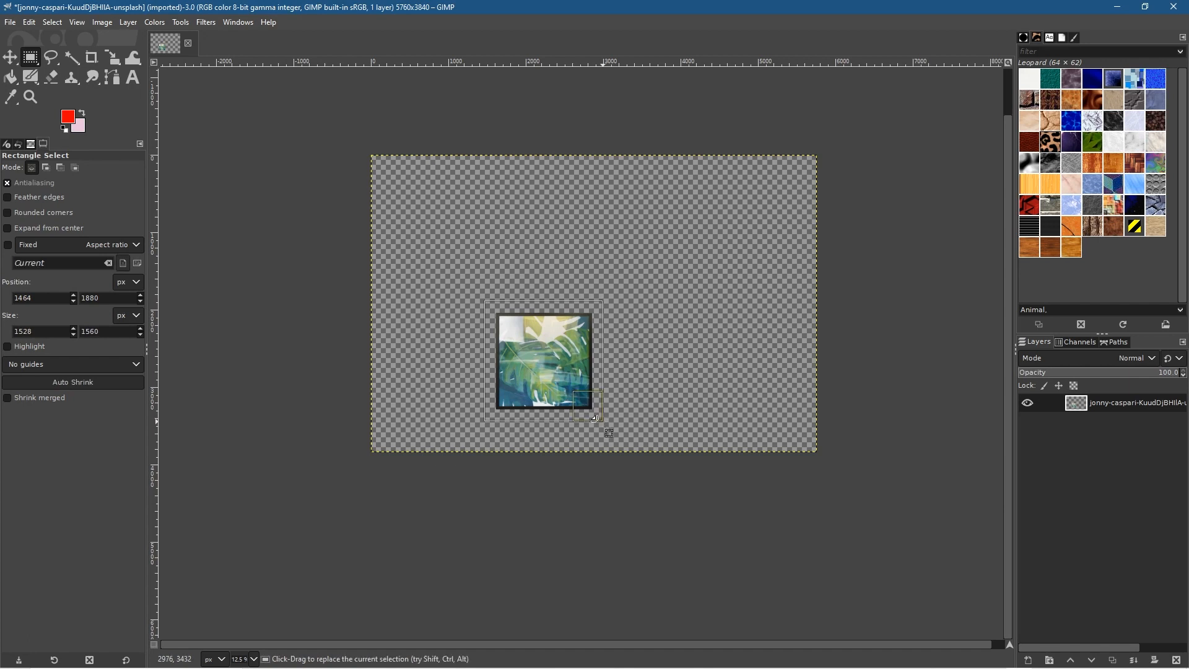
click(121, 22)
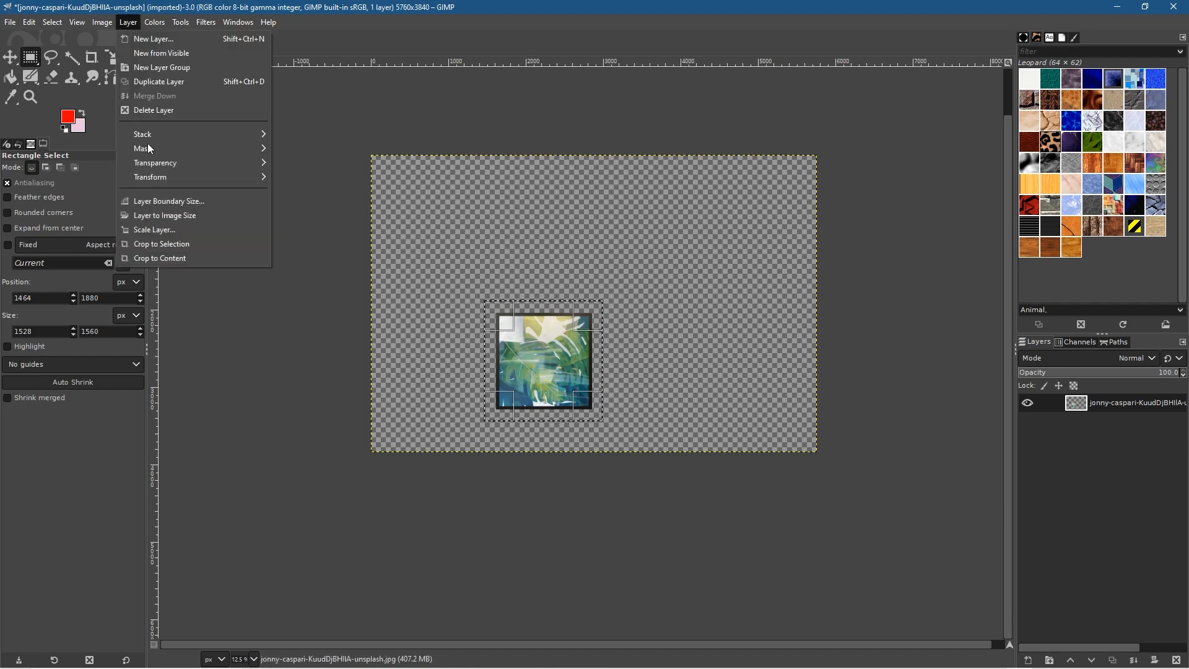
click(170, 243)
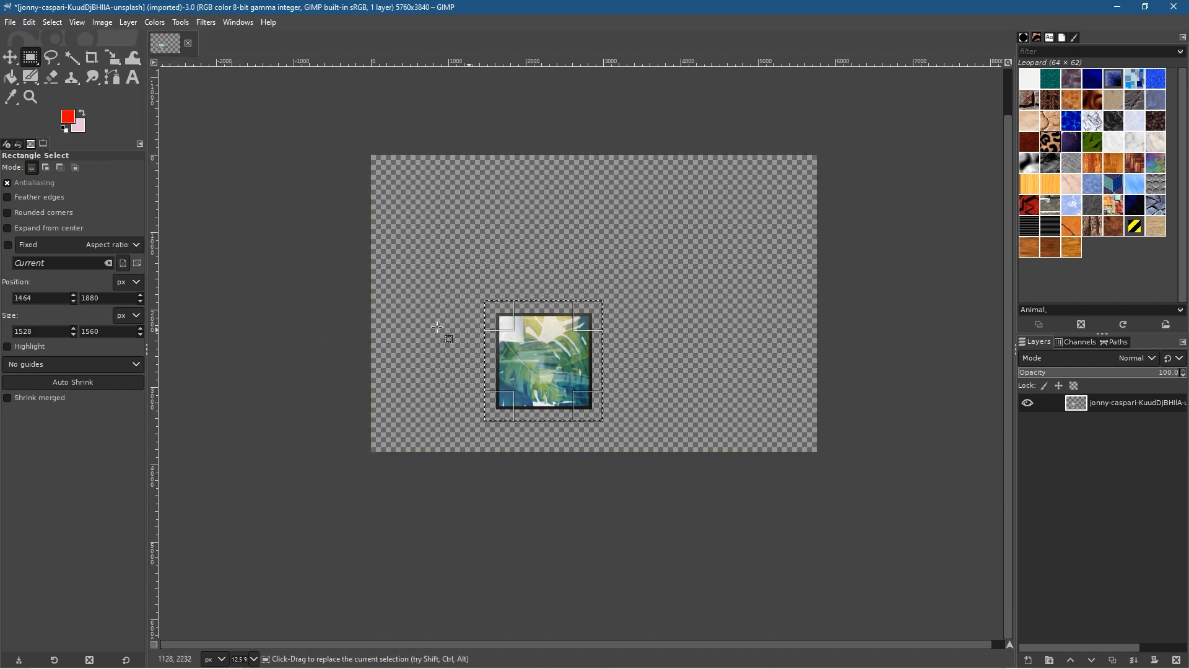
click(10, 58)
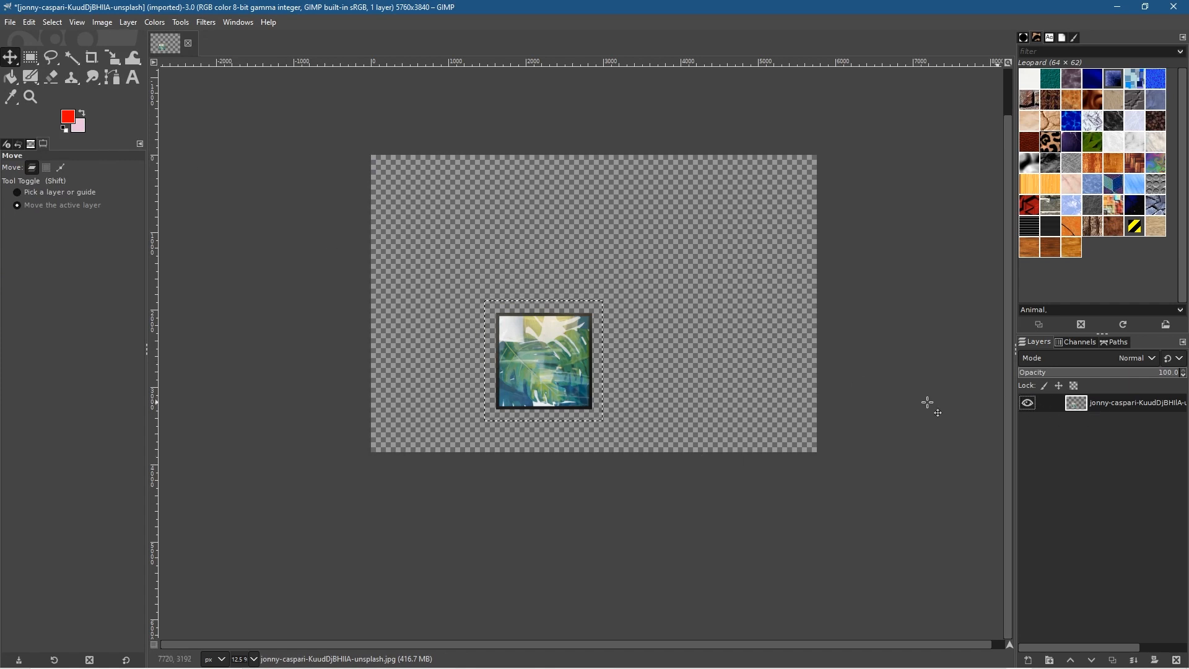
click(61, 23)
click(69, 57)
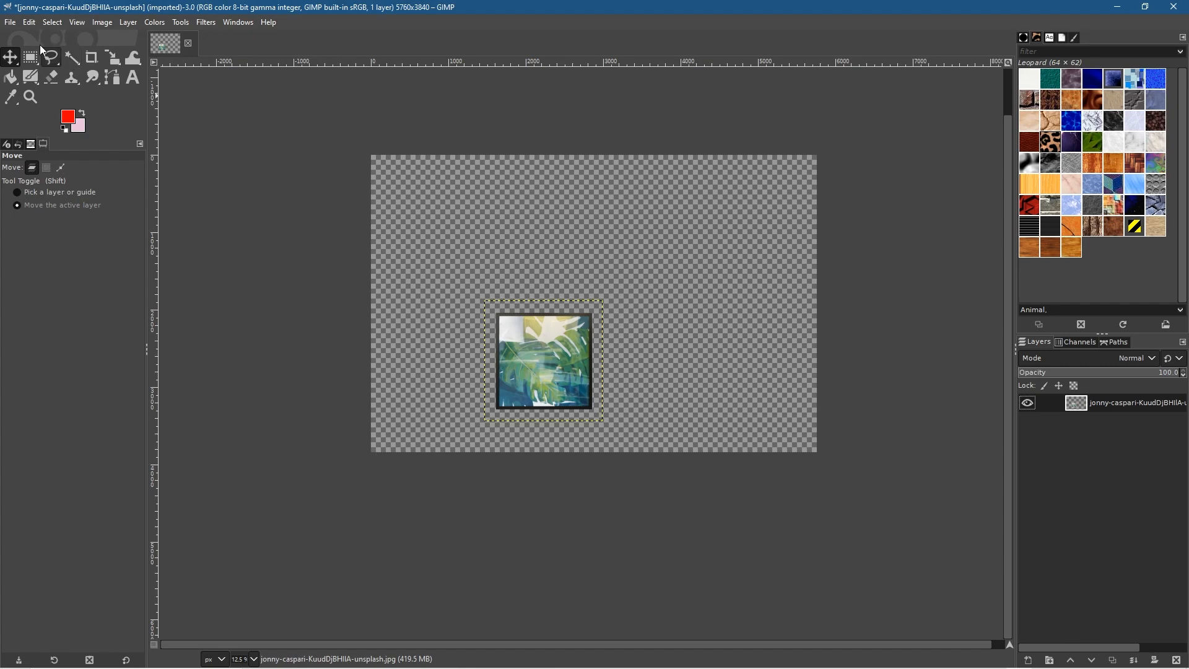
Step: Save the cut-out painting as "spuare shape image.xcf" in the Sqaure Shape Image folder
click(10, 24)
click(38, 162)
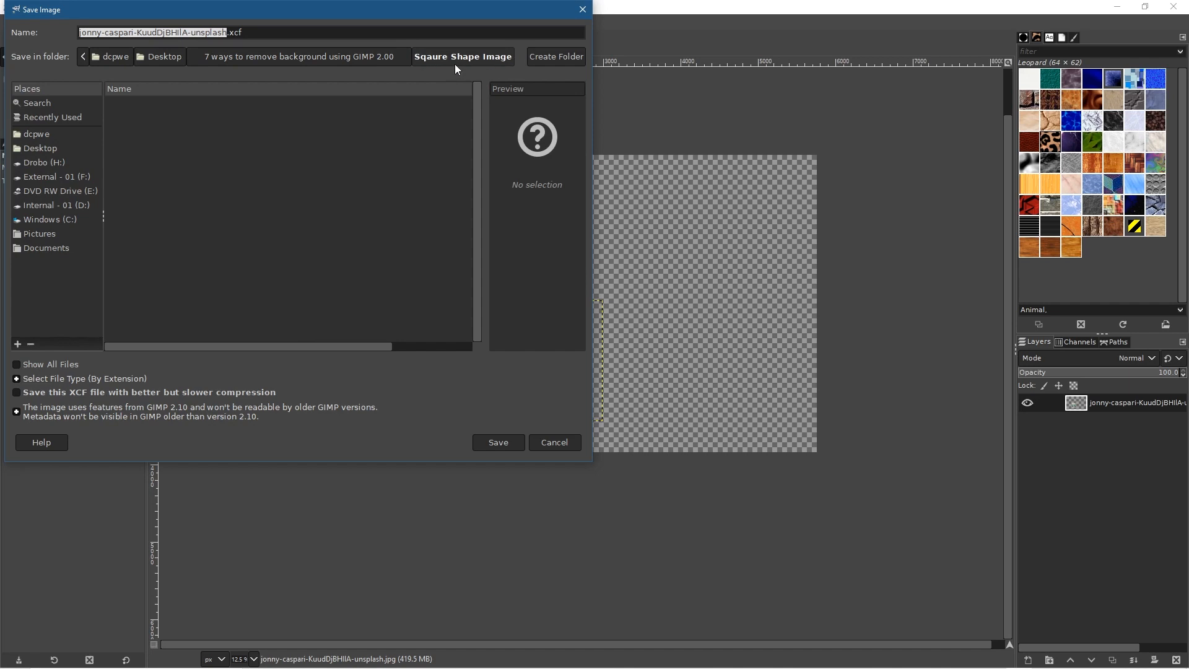
click(195, 32)
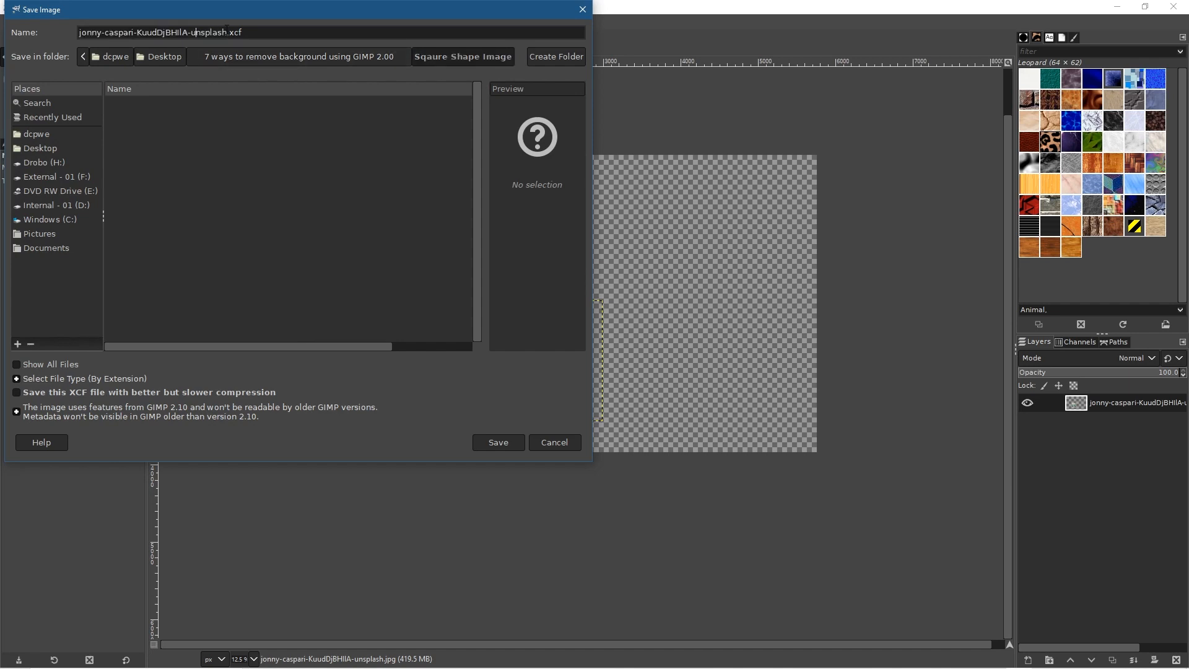
drag(227, 32, 48, 33)
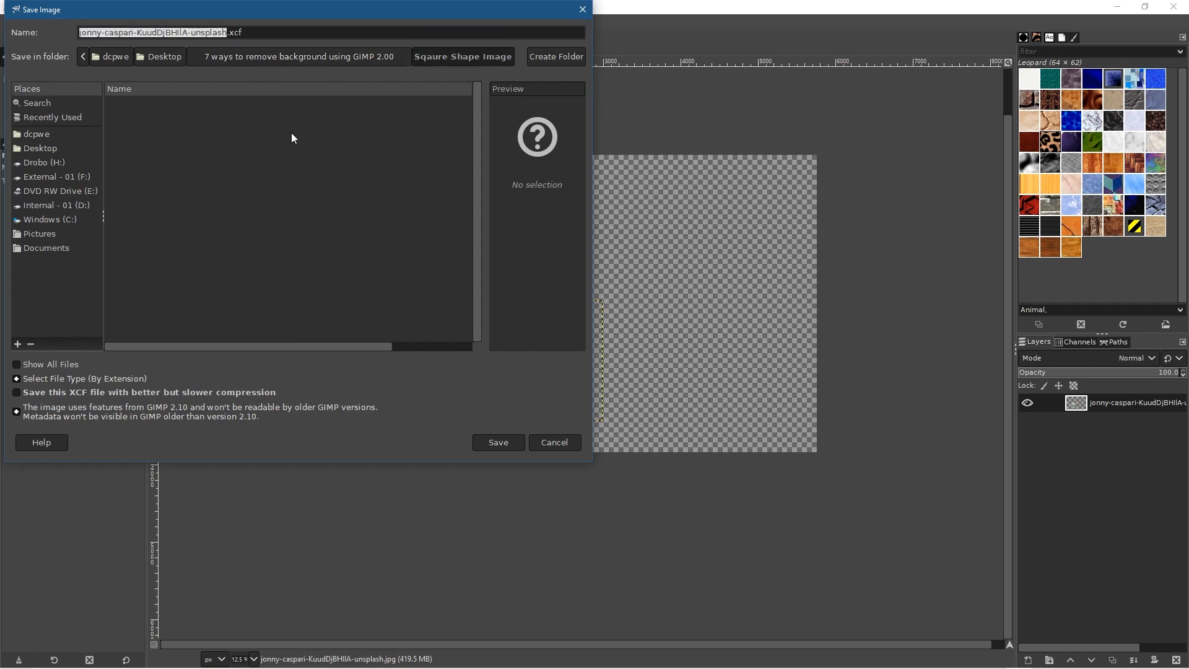
text(sp)
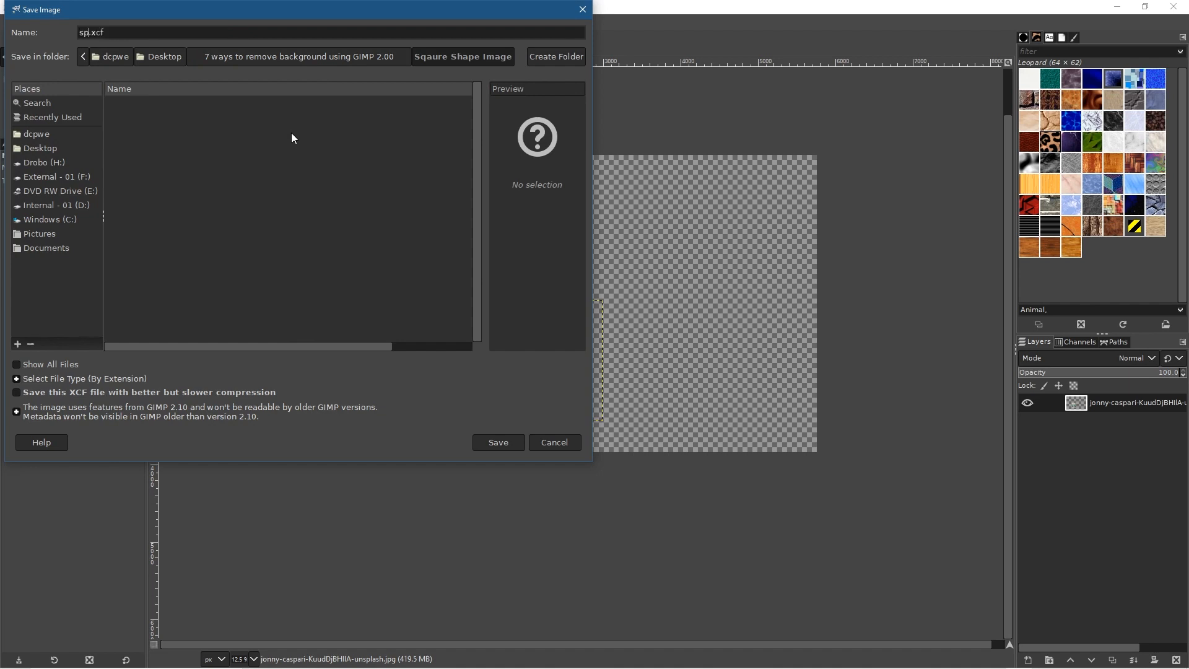
text(uare sha)
key(BackSpace)
key(BackSpace)
key(BackSpace)
key(BackSpace)
text(shape)
key(BackSpace)
key(BackSpace)
text(e image)
click(497, 442)
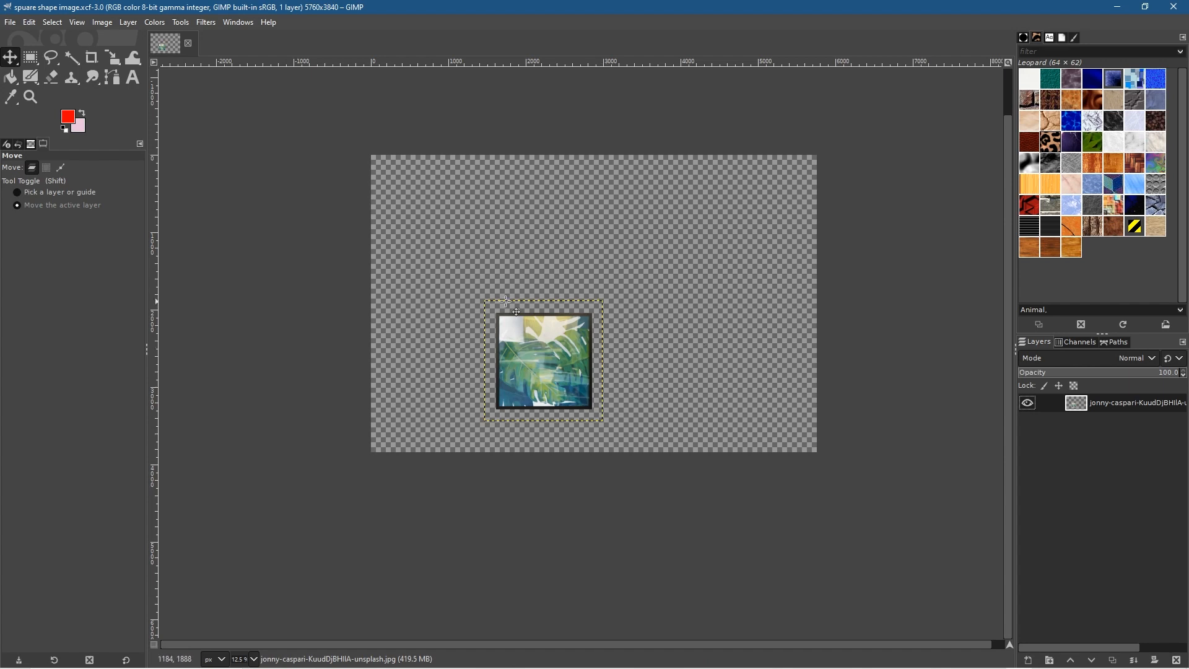
Step: Switch to the Unsplash page in the browser and search the photo library for "wall"
key(alt+Tab)
key(alt+Tab)
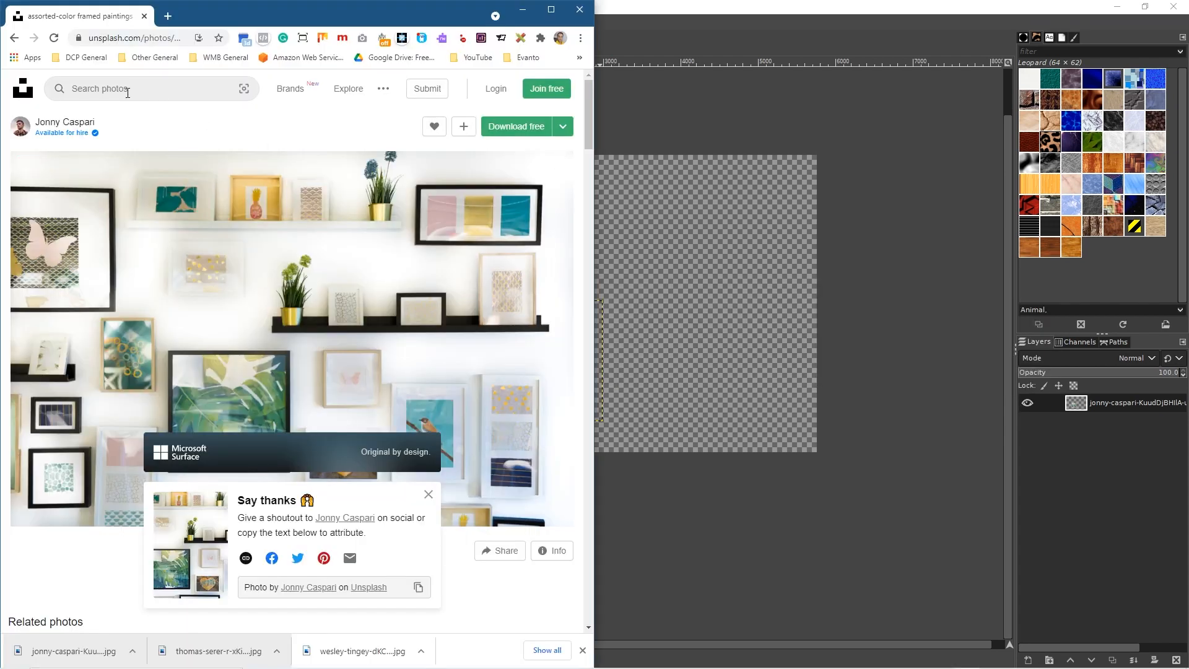
click(64, 85)
text(w)
key(Return)
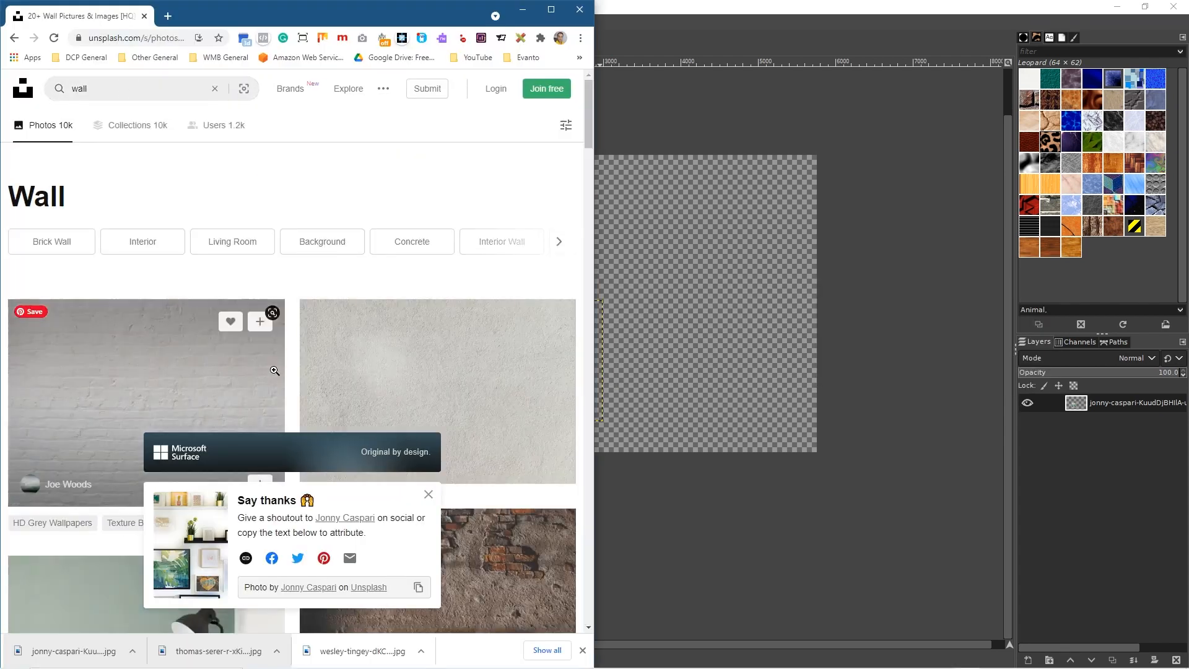
Step: Find the photo of a pale wall with a wooden clock, white lamp and potted plant, and download it
scroll(274, 357, down, 5)
scroll(273, 357, down, 10)
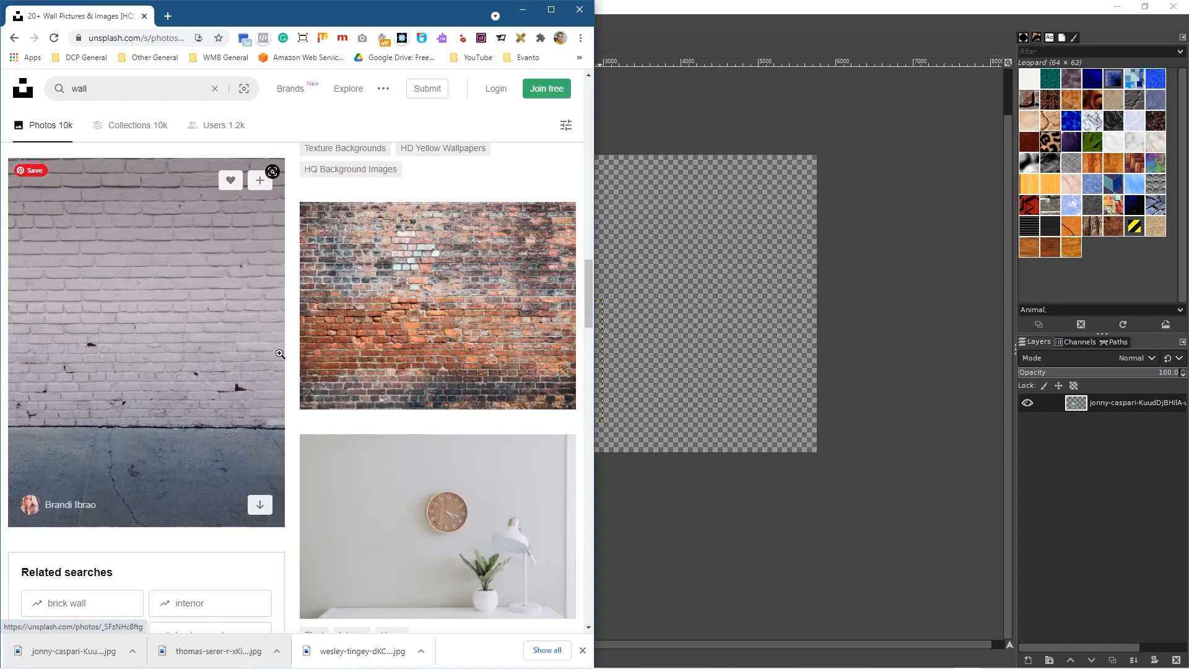
scroll(293, 362, up, 3)
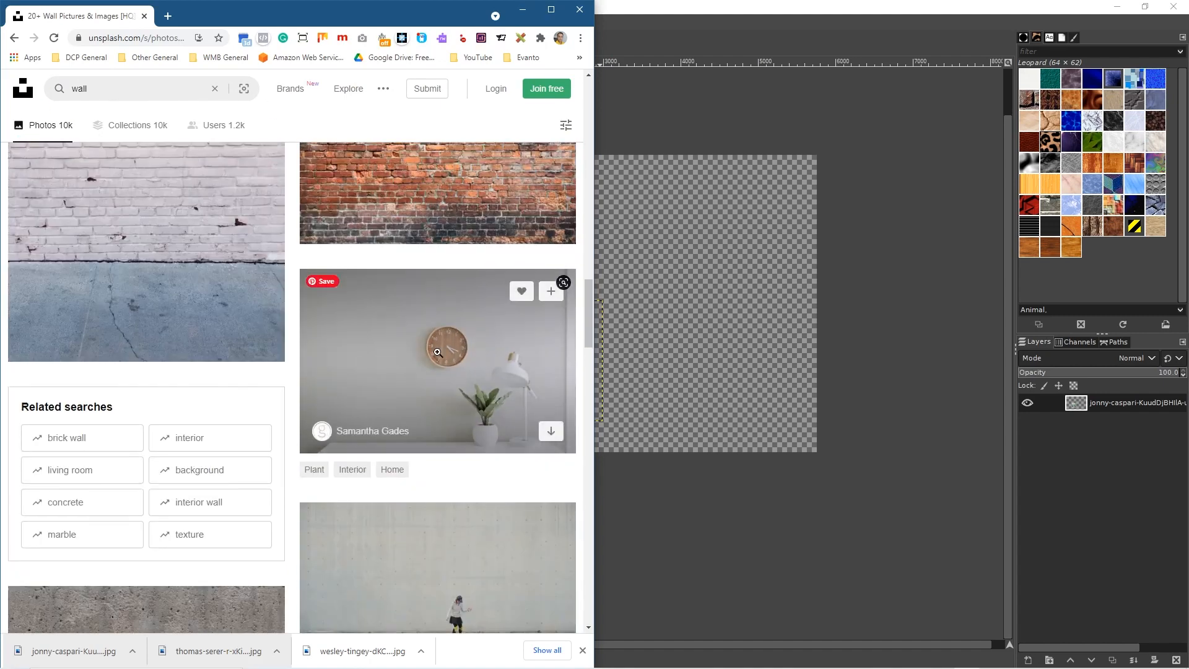
click(437, 352)
click(129, 41)
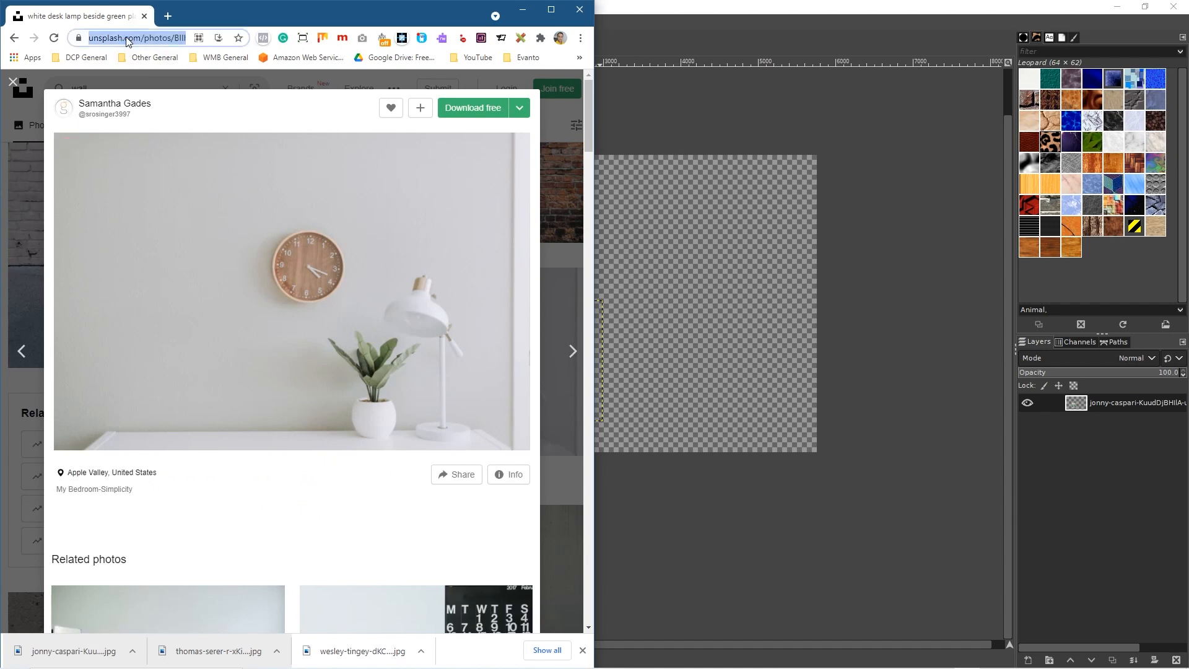
key(alt+Tab)
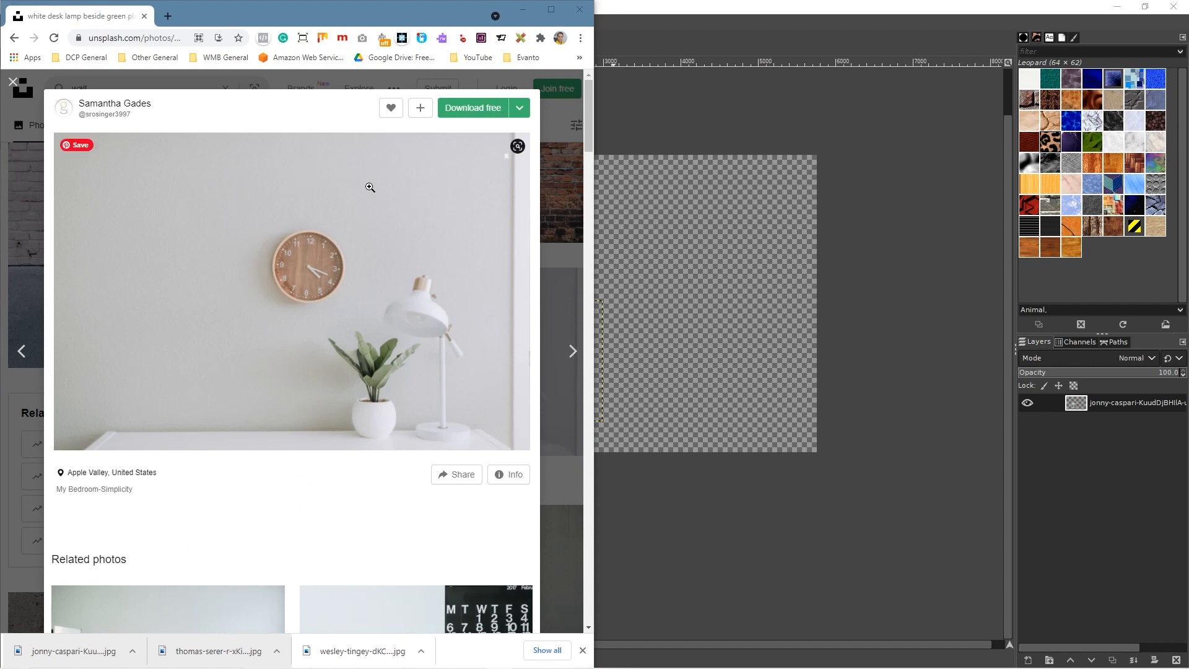
click(463, 109)
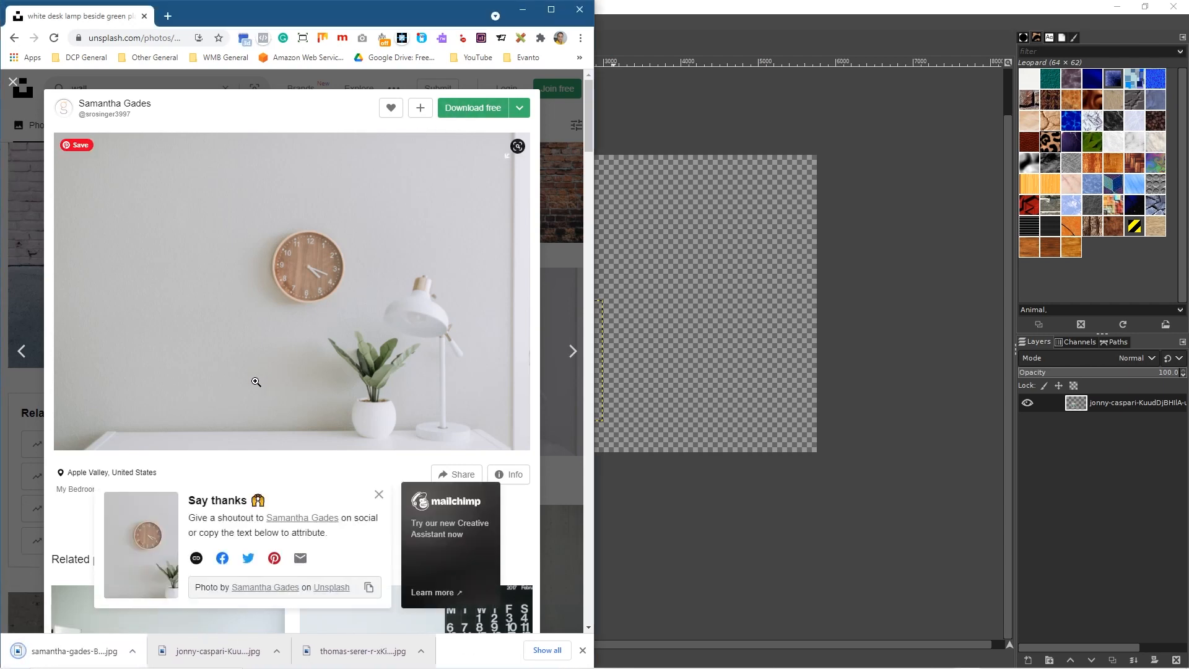
Step: Put the downloaded wall clock photo into the Sqaure Shape Image folder and move the browser out of the way
key(alt+Tab)
key(alt+Tab)
key(alt+Tab)
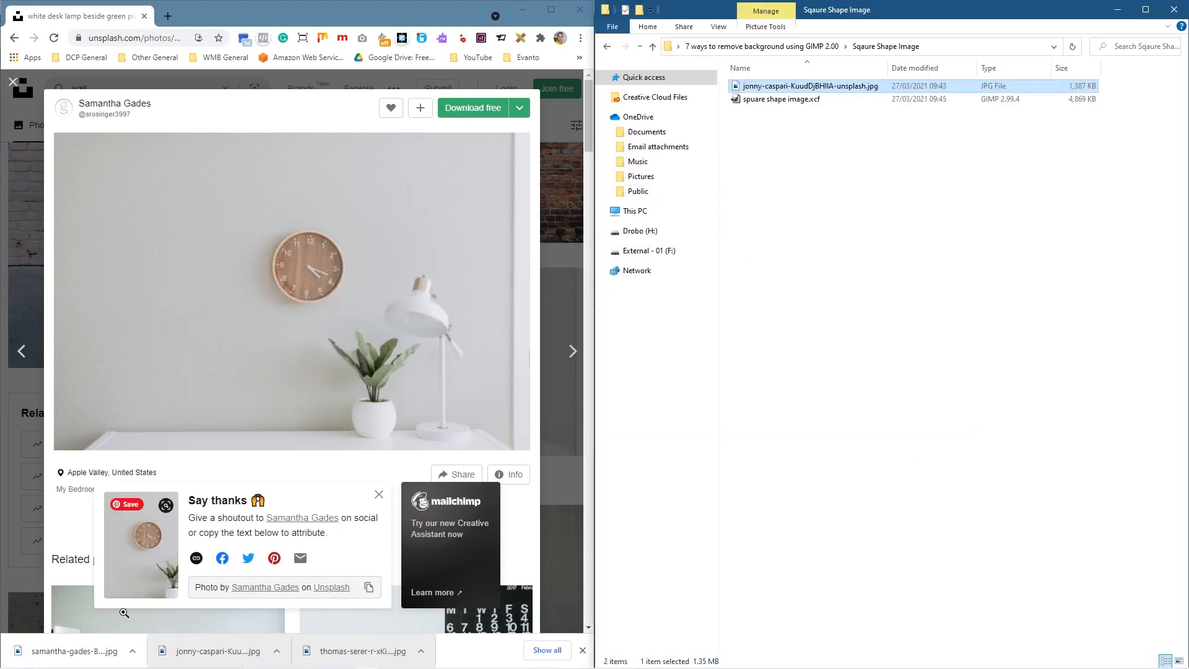
drag(68, 651, 927, 284)
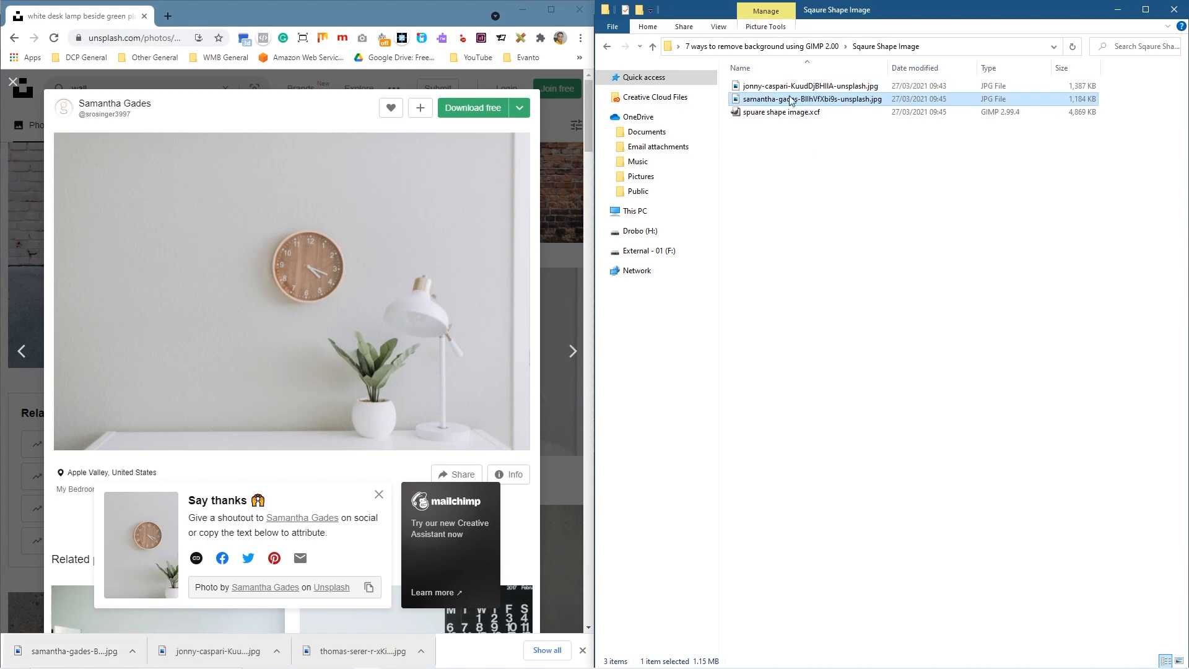
click(816, 229)
click(523, 9)
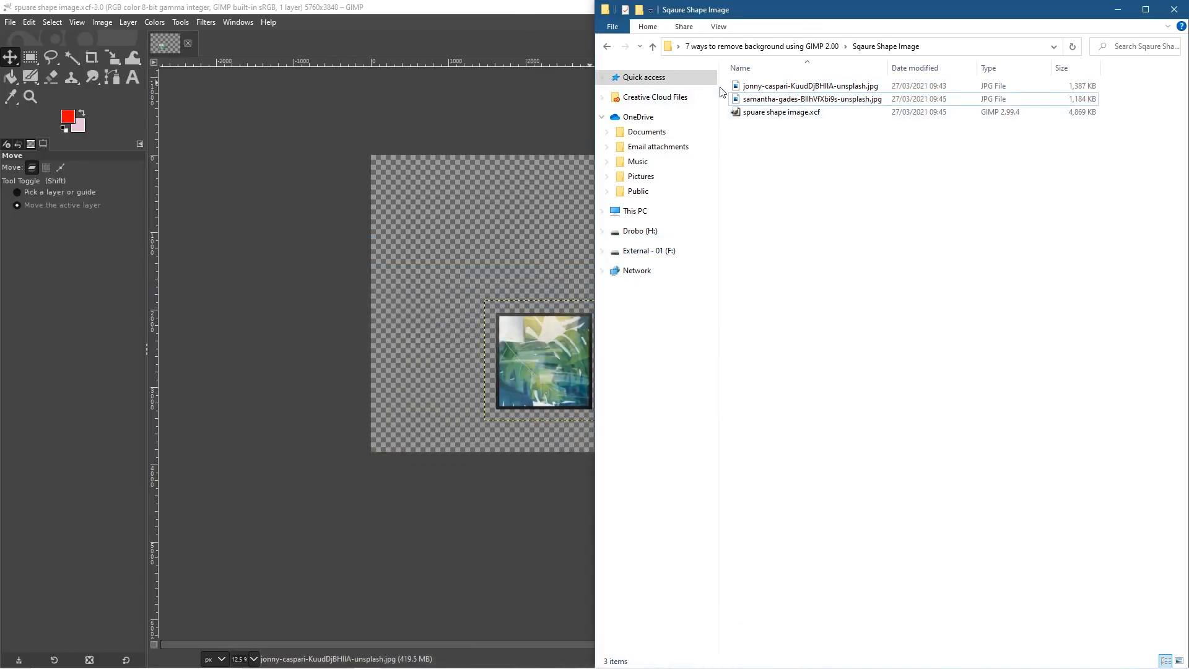
click(767, 100)
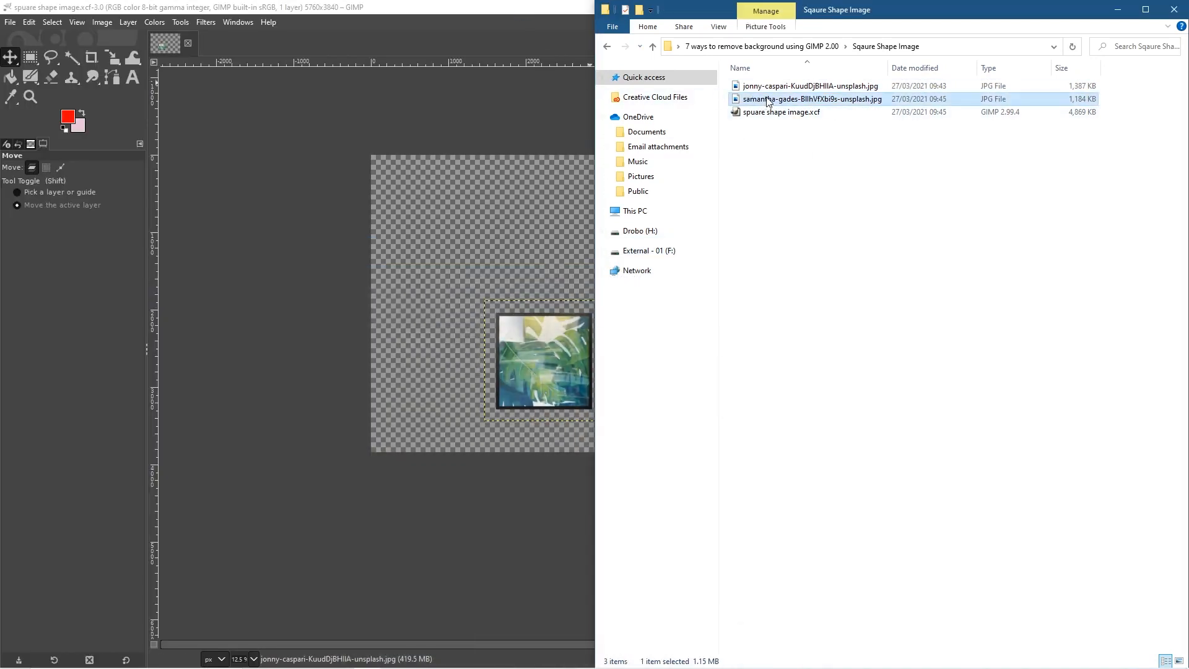
click(14, 23)
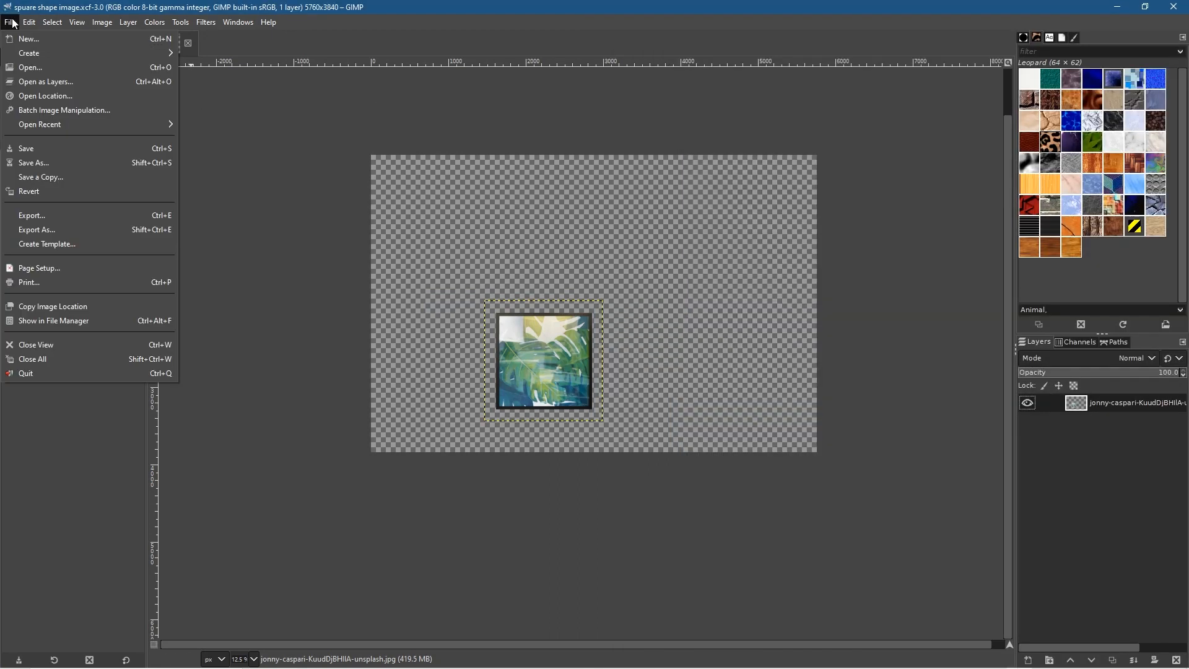
click(24, 36)
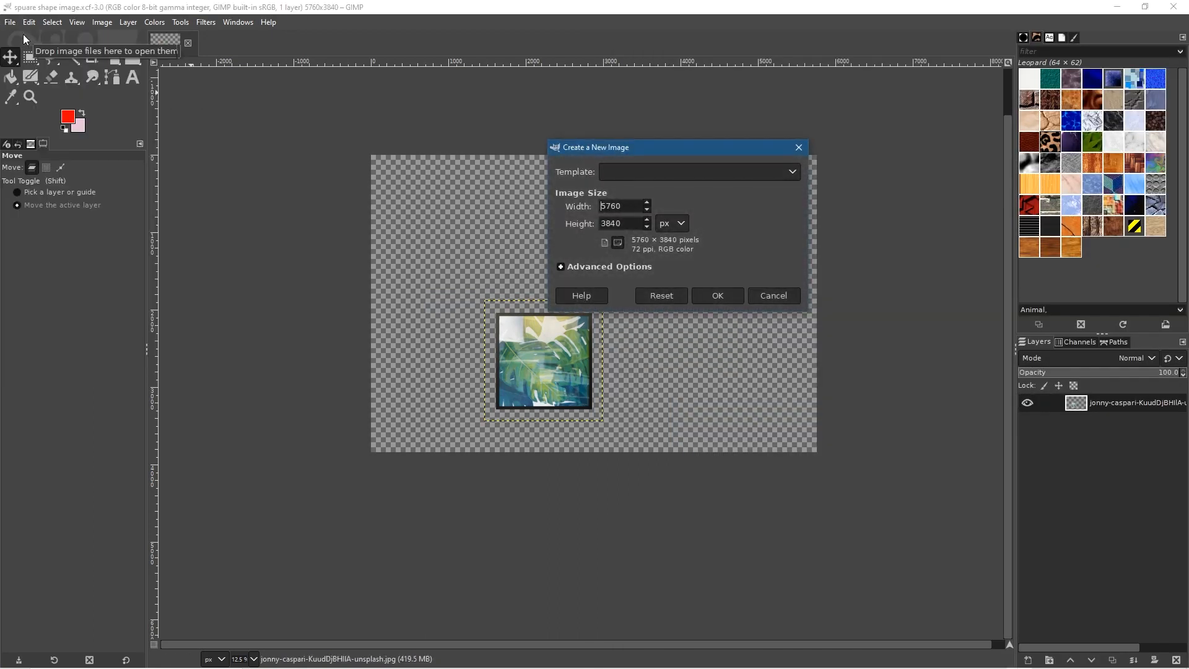
key(Escape)
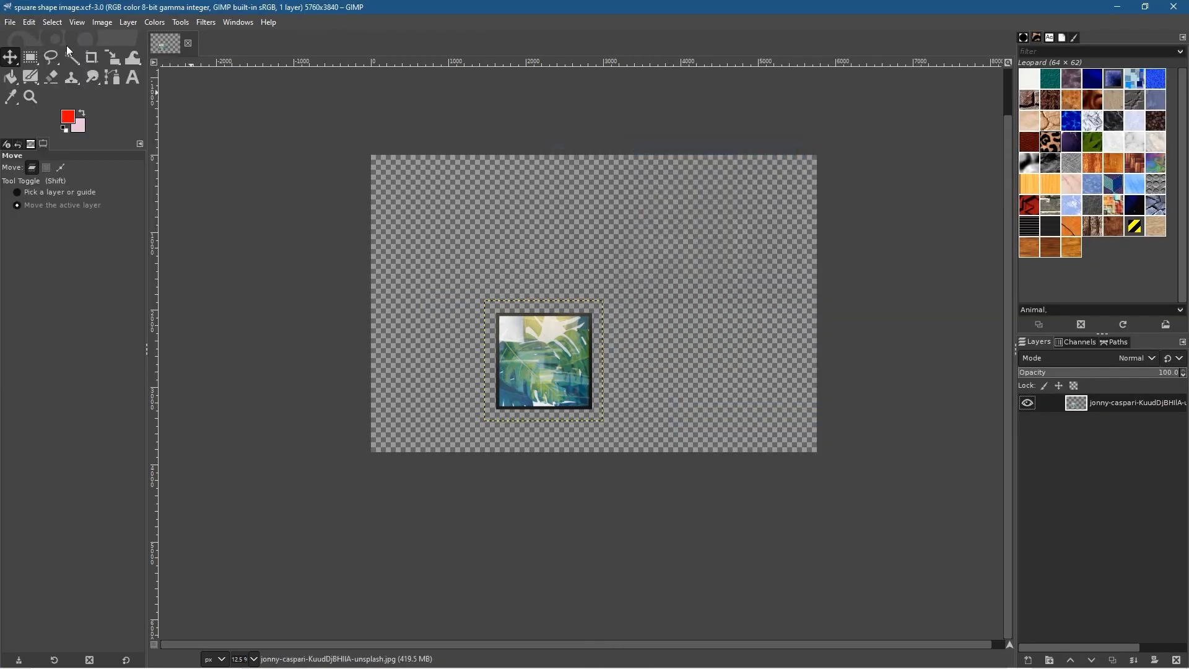
Step: Open the wall clock photo from the Sqaure Shape Image folder in GIMP
click(18, 26)
click(24, 50)
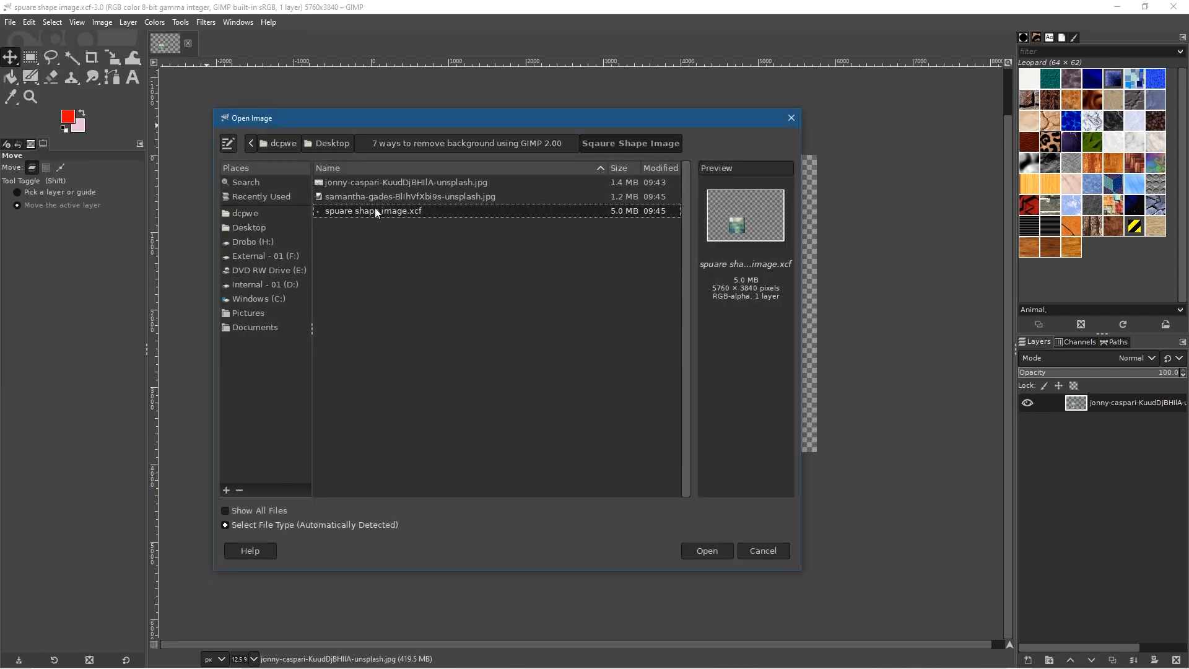
click(375, 197)
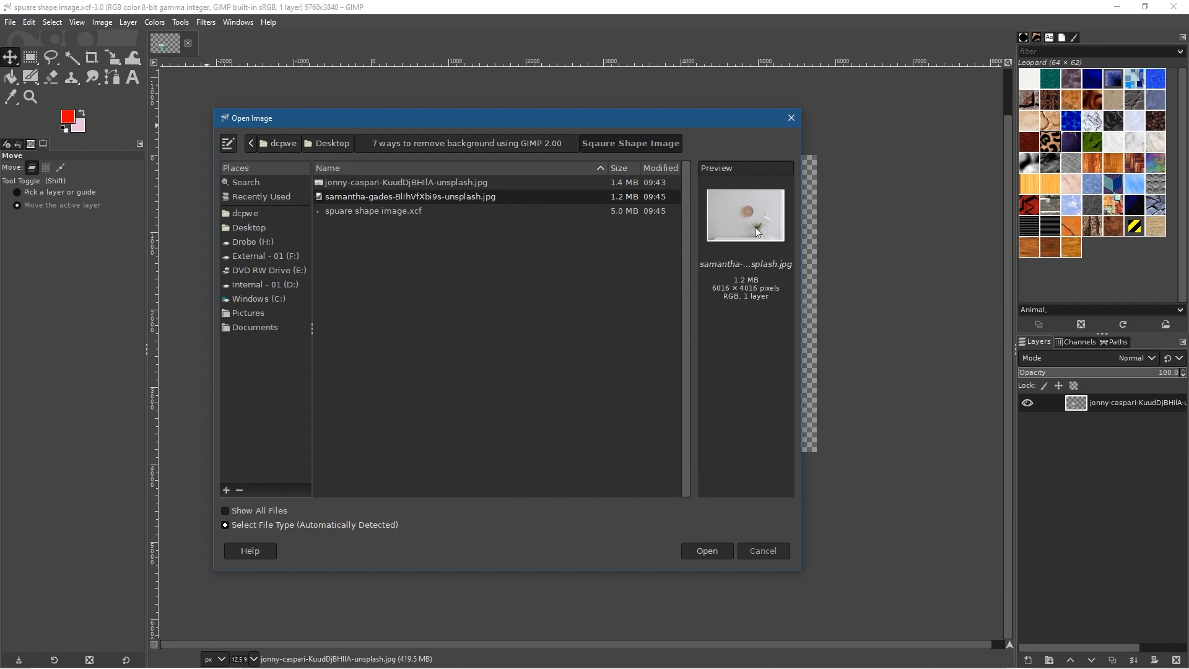
click(707, 551)
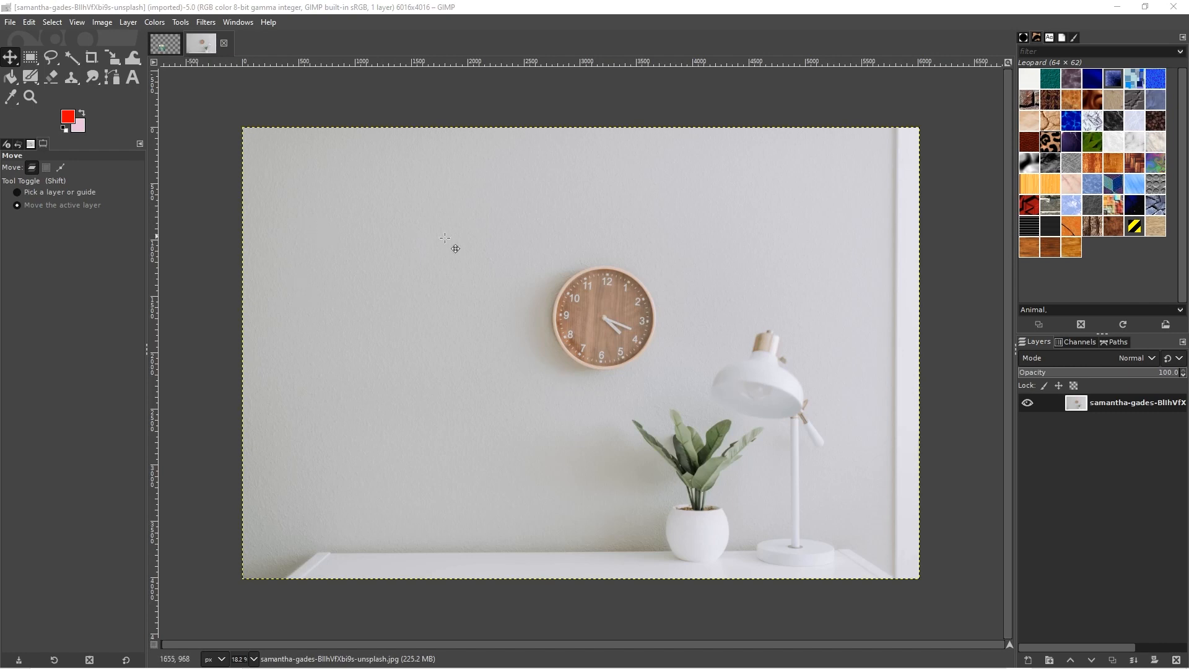
Step: Copy the cut-out painting into the wall clock photo and place it near the wall's upper-left corner
click(162, 47)
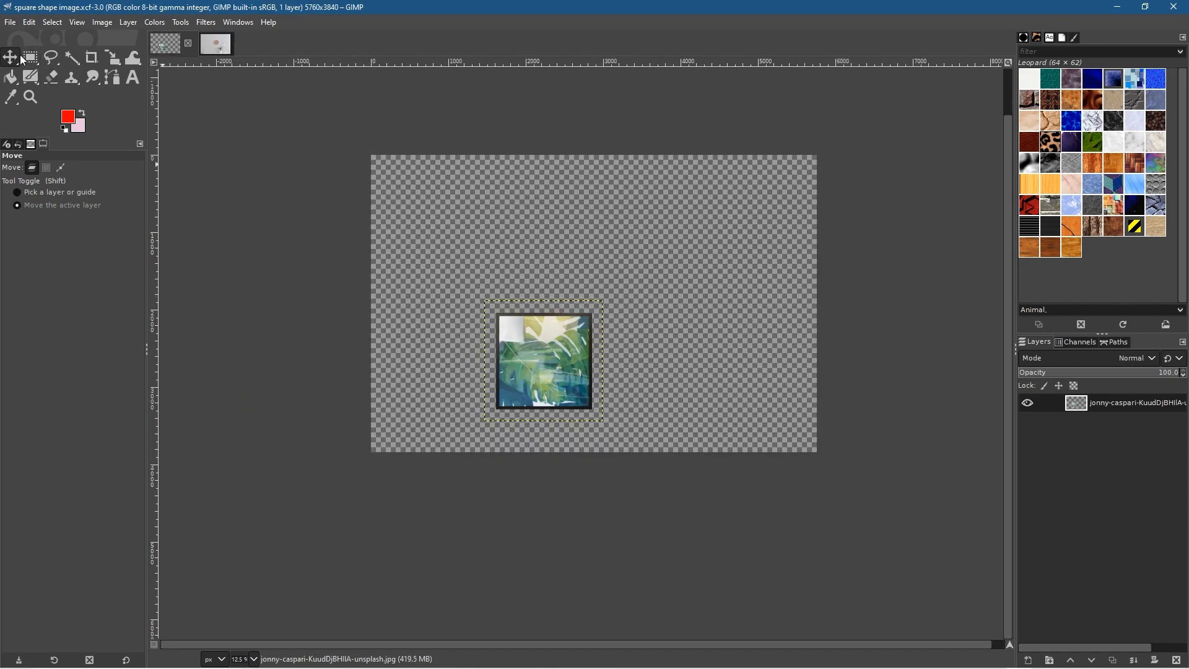
key(ctrl+c)
click(213, 47)
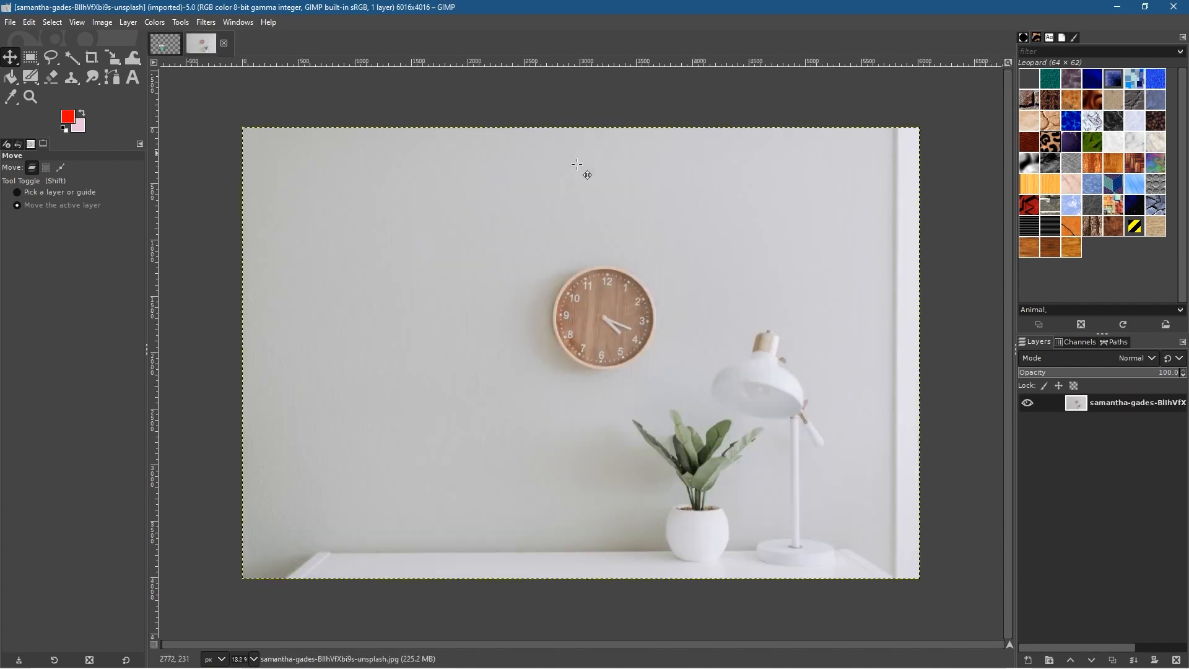
key(ctrl+v)
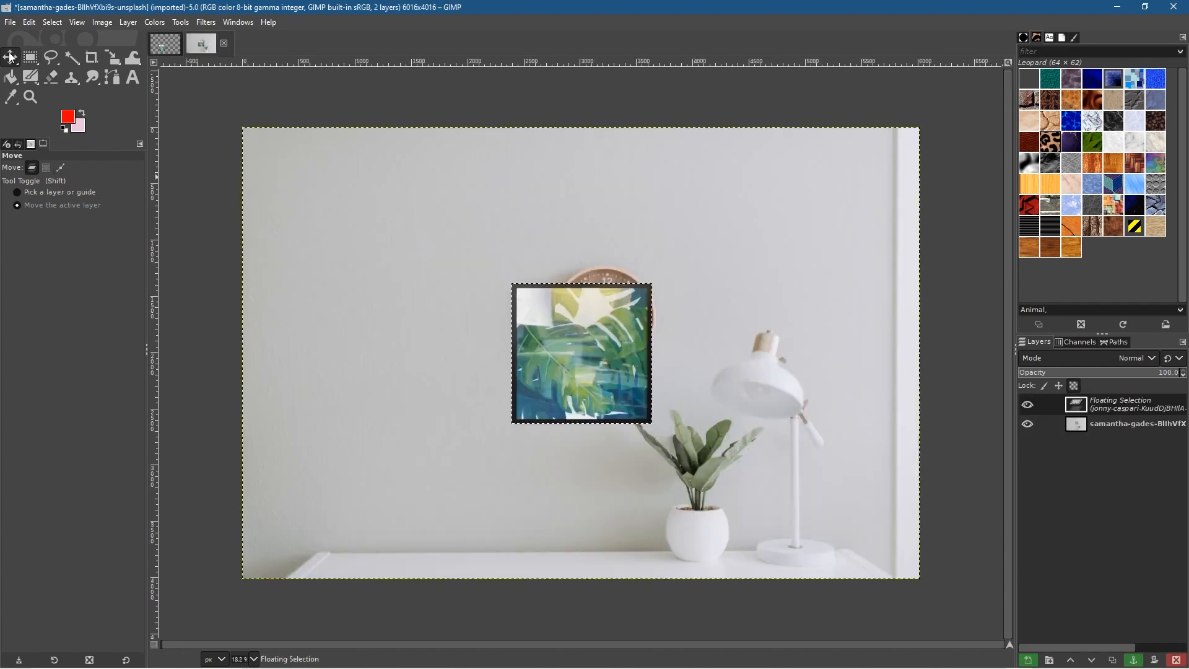
drag(578, 326, 345, 206)
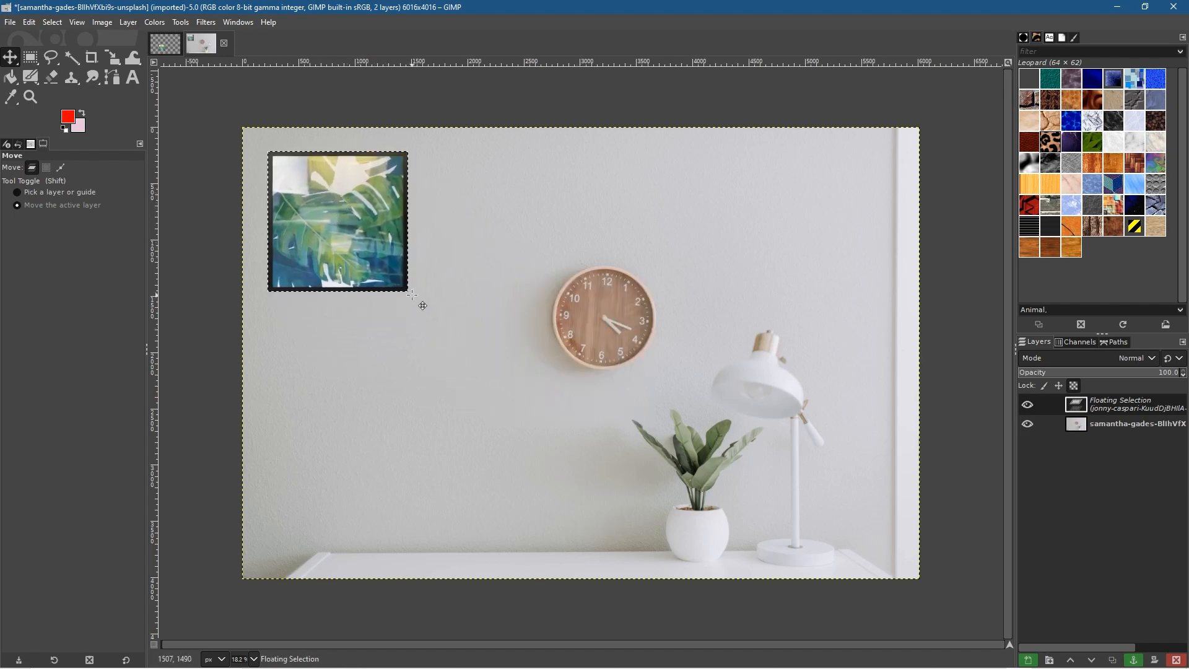
Step: Anchor the pasted painting to the photo layer and try to scale it down around its center
click(112, 57)
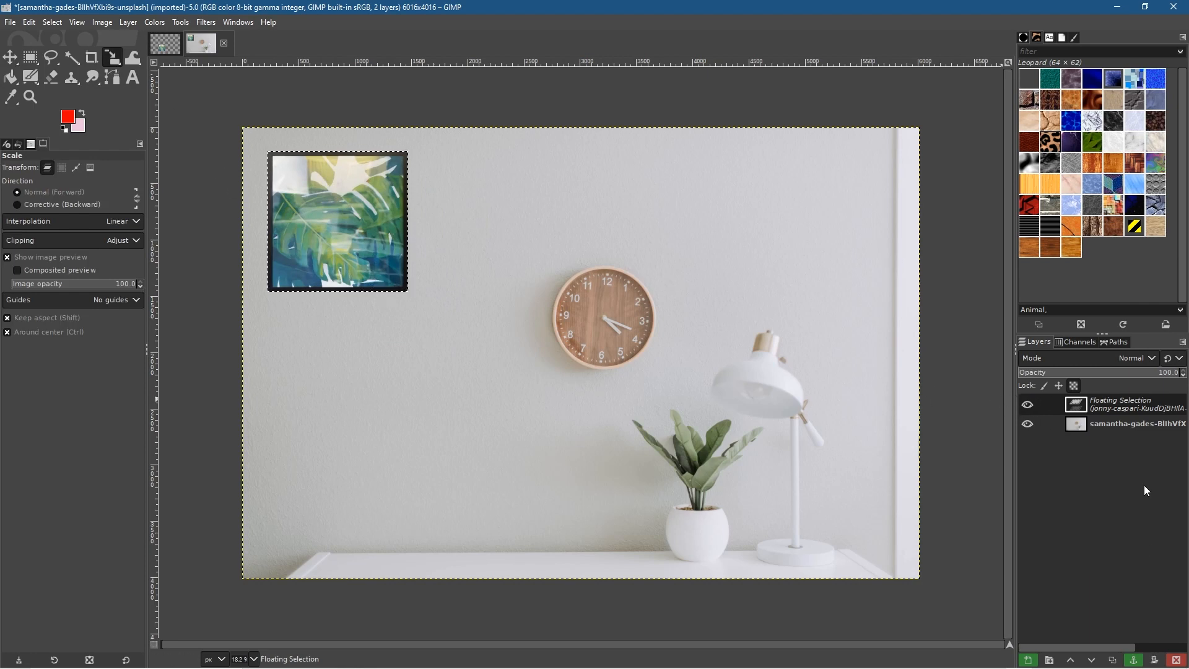
click(1135, 661)
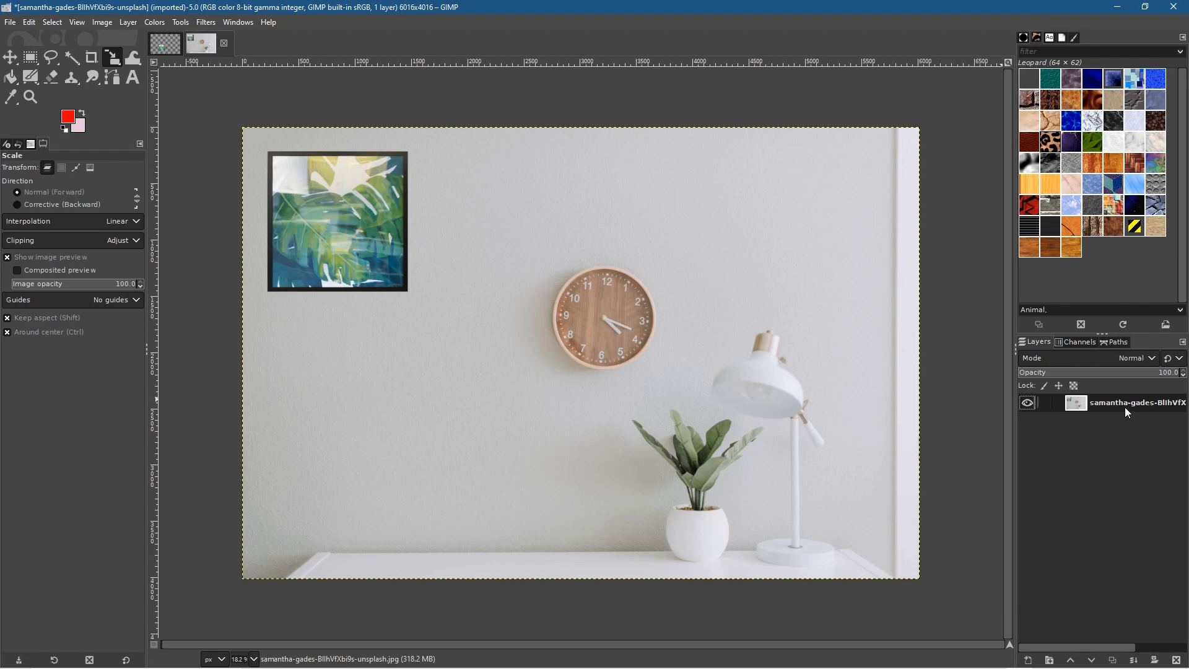
click(333, 230)
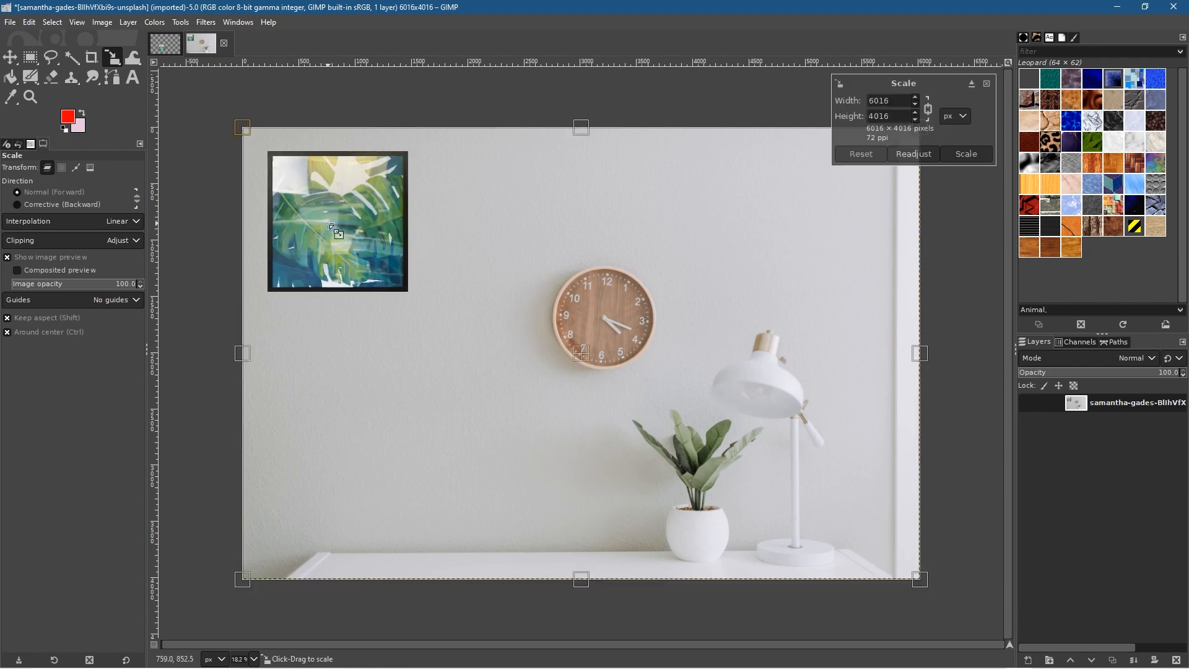
drag(259, 137, 407, 218)
Step: Undo the scaling, anchoring and pasting of the painting in the wall clock photo
key(ctrl+z)
key(ctrl+v)
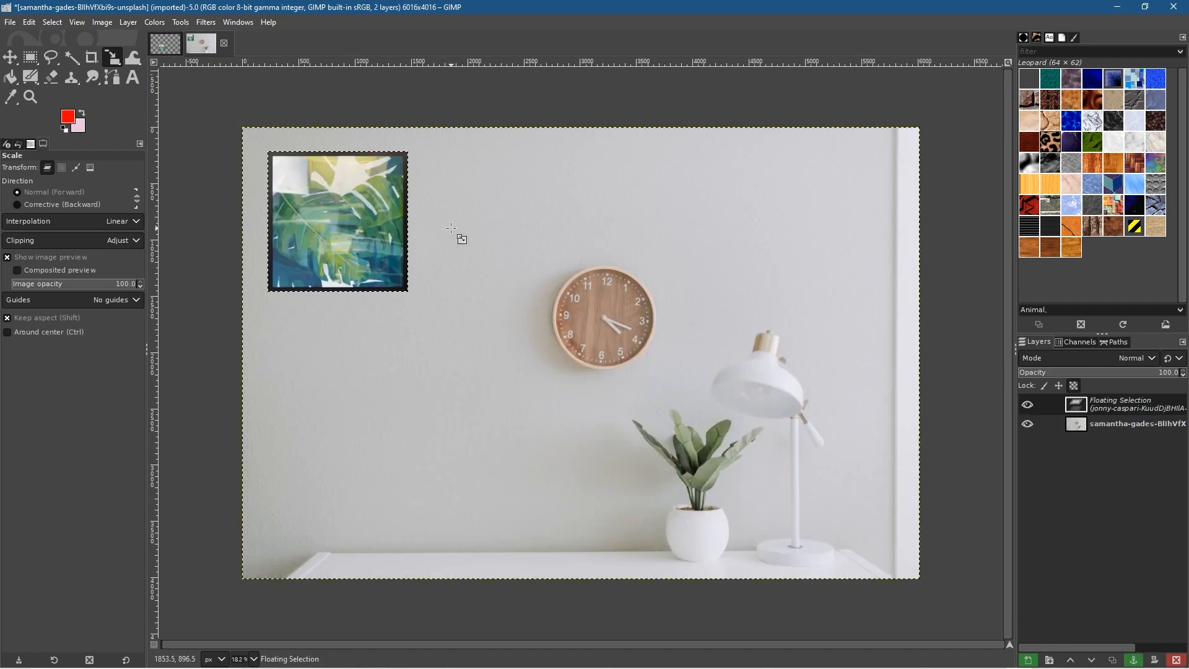
key(ctrl+z)
key(ctrl+z)
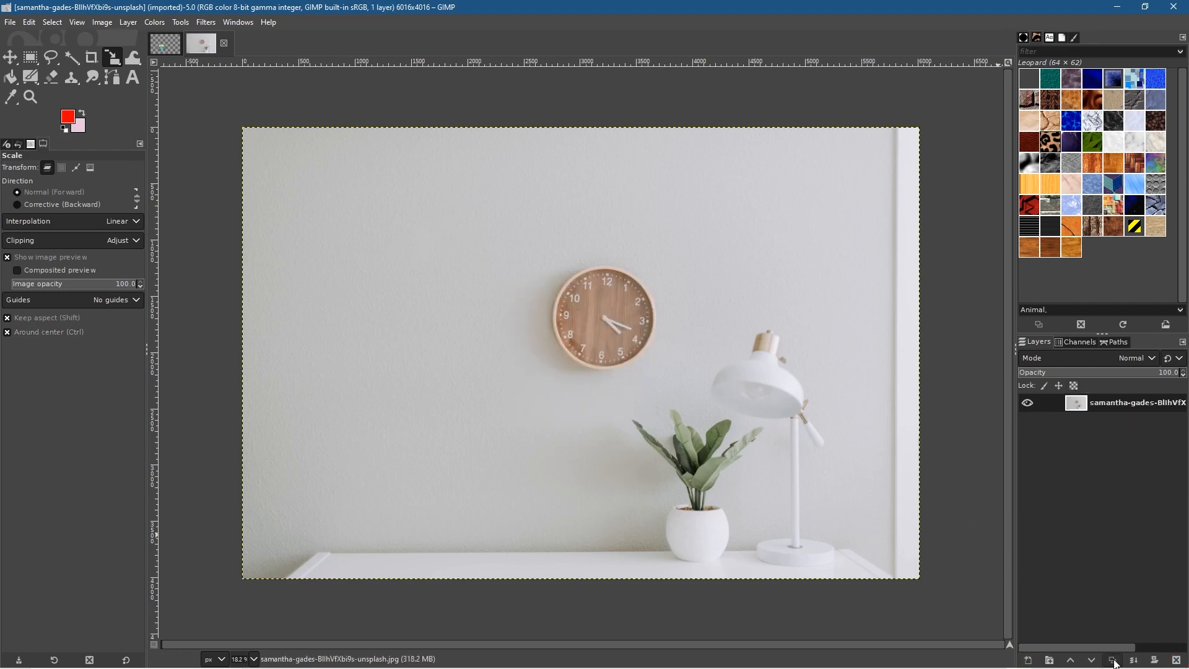
Step: Add a transparent 6016 × 4016 px layer above the wall photo, paste the cut-out painting and merge it into that layer
click(1030, 662)
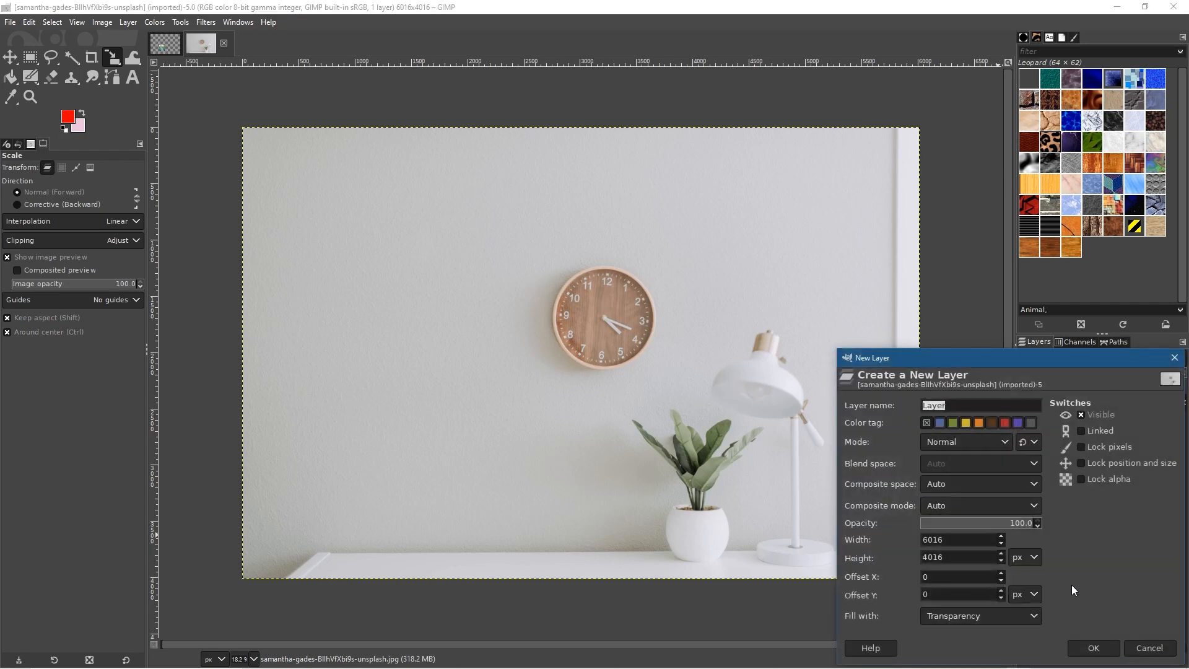
click(1086, 652)
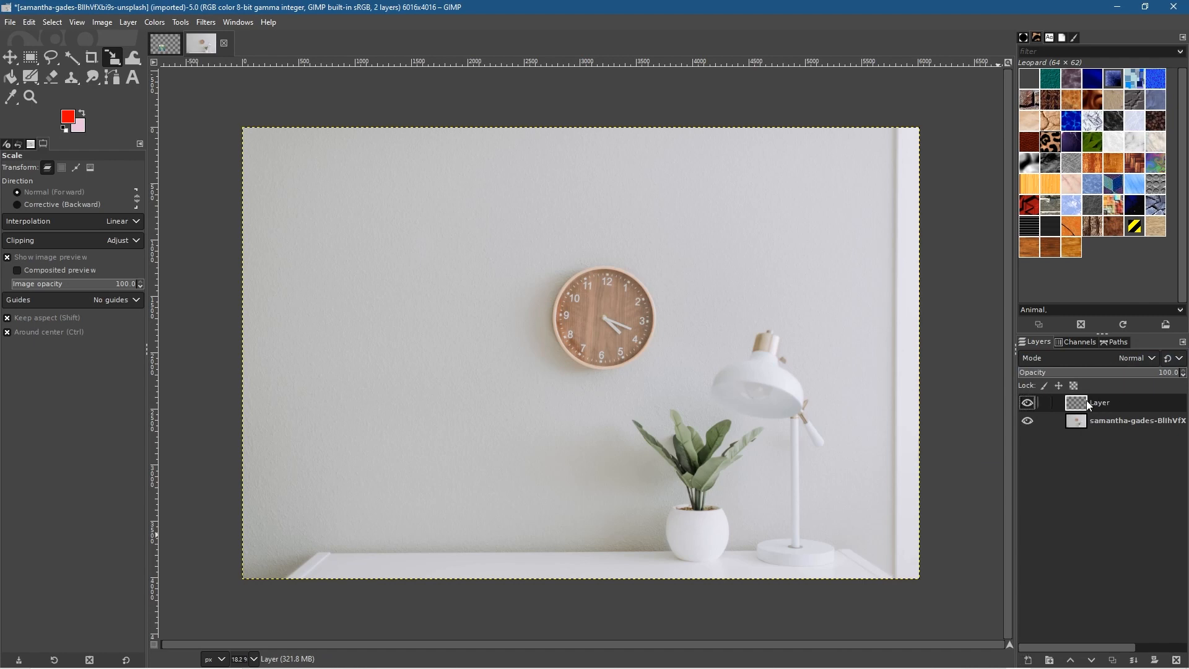
click(166, 45)
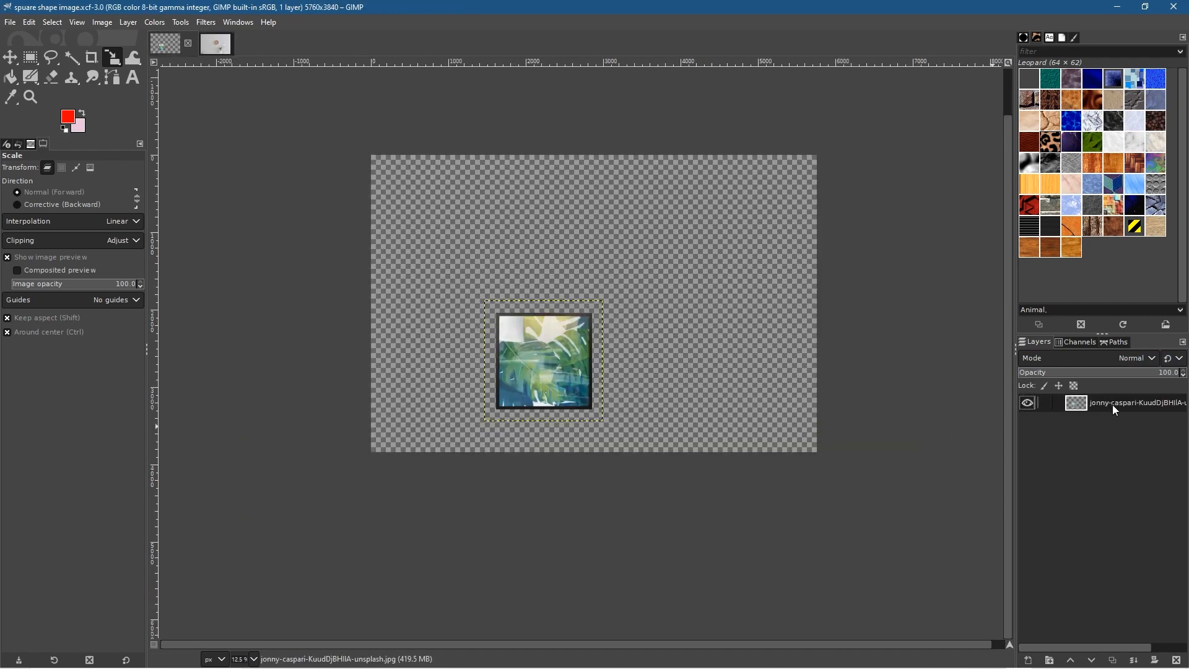
key(ctrl+c)
click(214, 48)
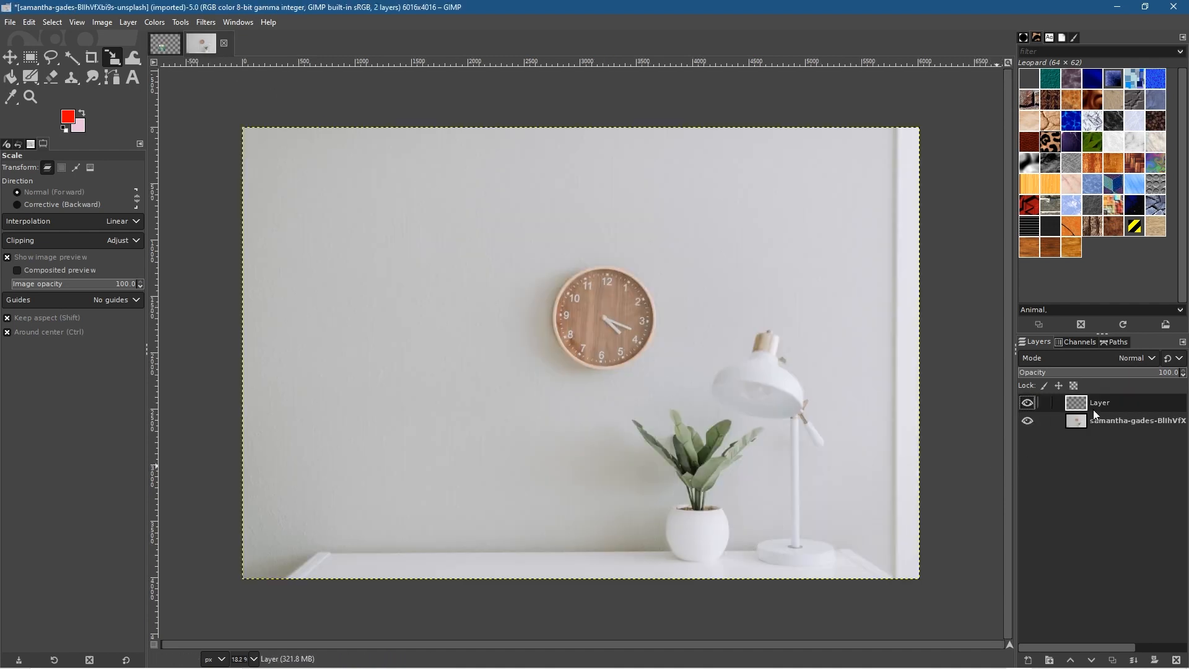
key(ctrl+v)
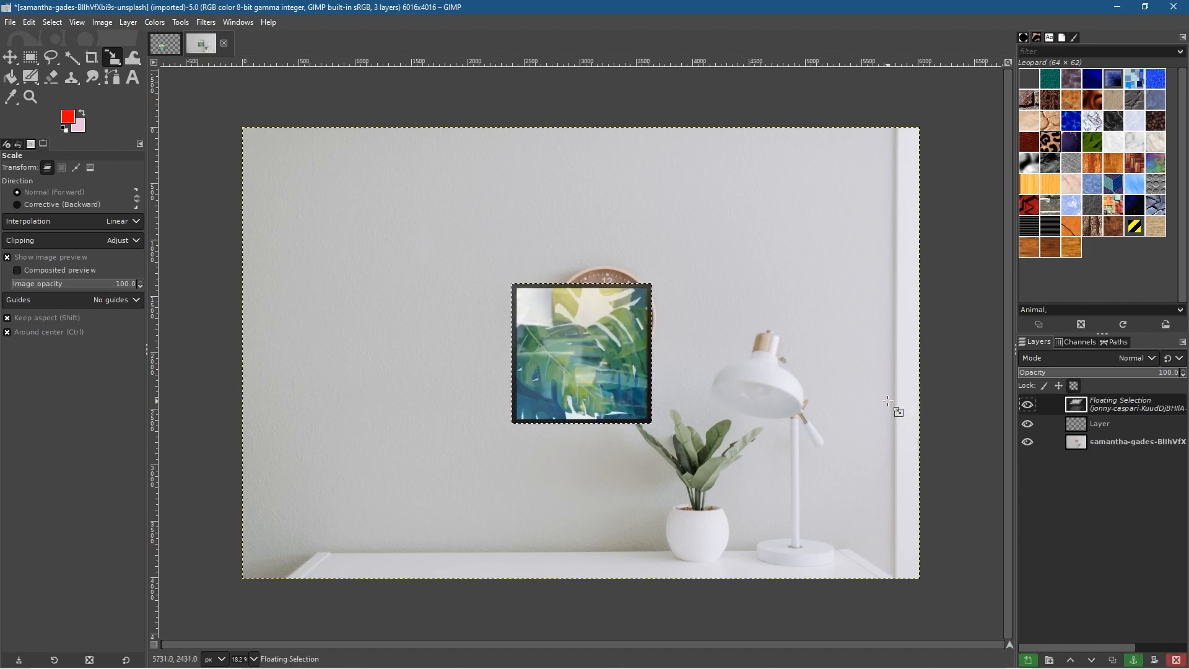
click(1155, 661)
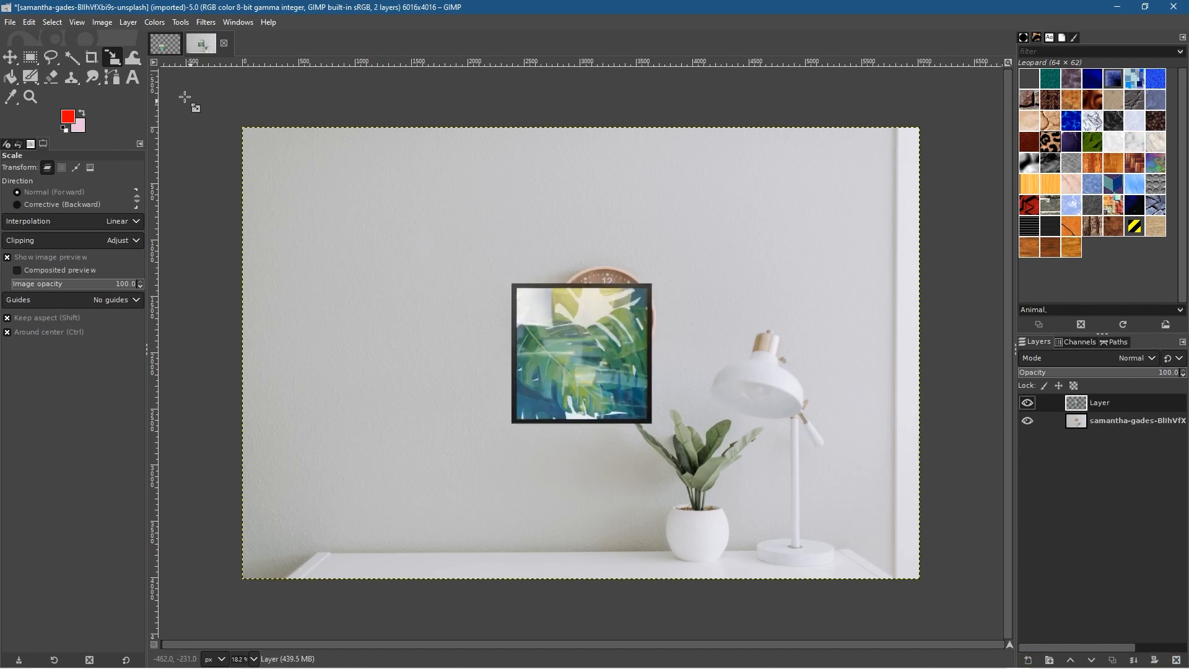
Step: Try moving the painting's layer onto the bare wall left of the clock, and undo the move
key(m)
drag(547, 308, 402, 257)
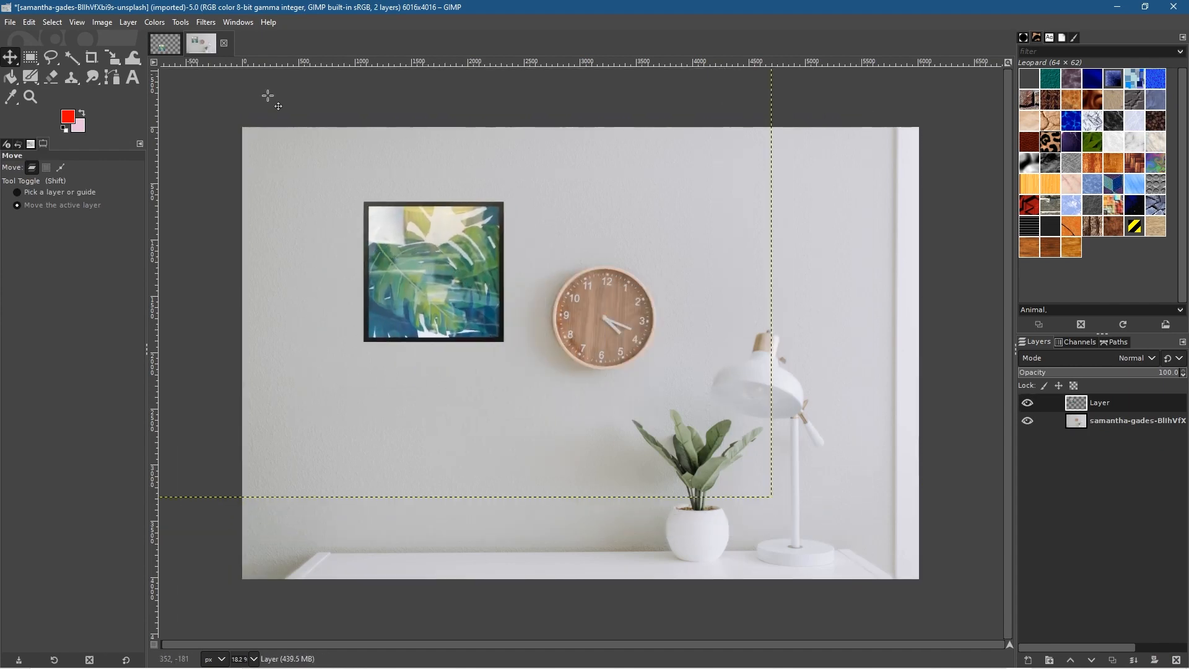
click(103, 24)
mouse_move(55, 26)
click(32, 66)
click(30, 57)
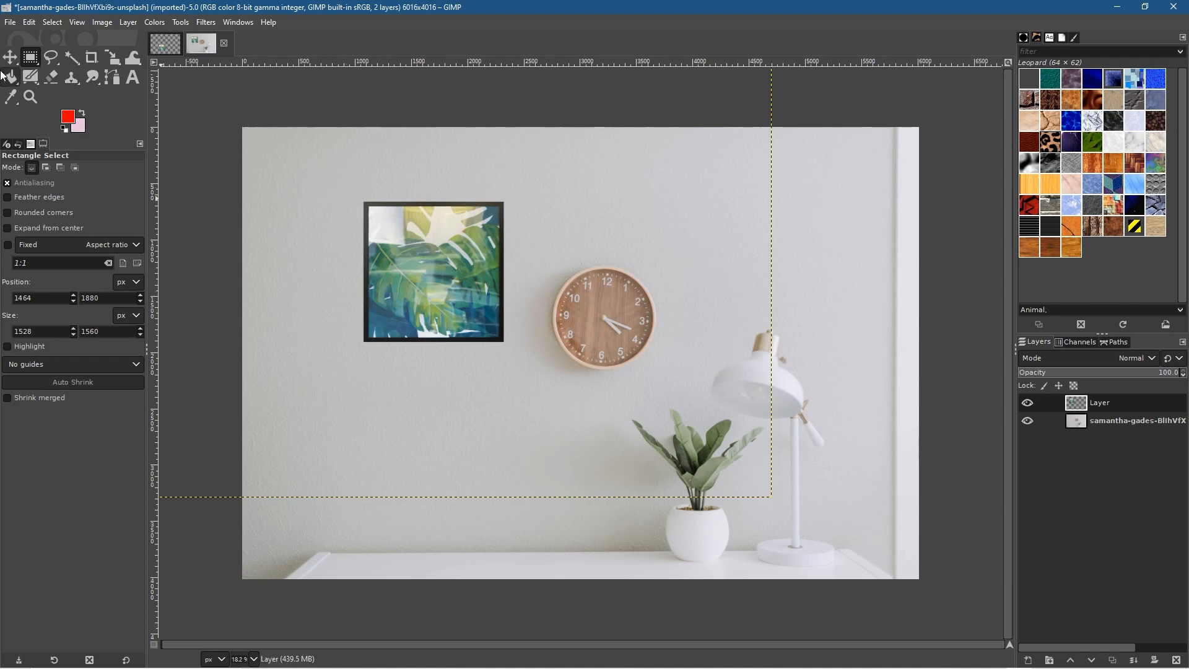
key(m)
key(ctrl+a)
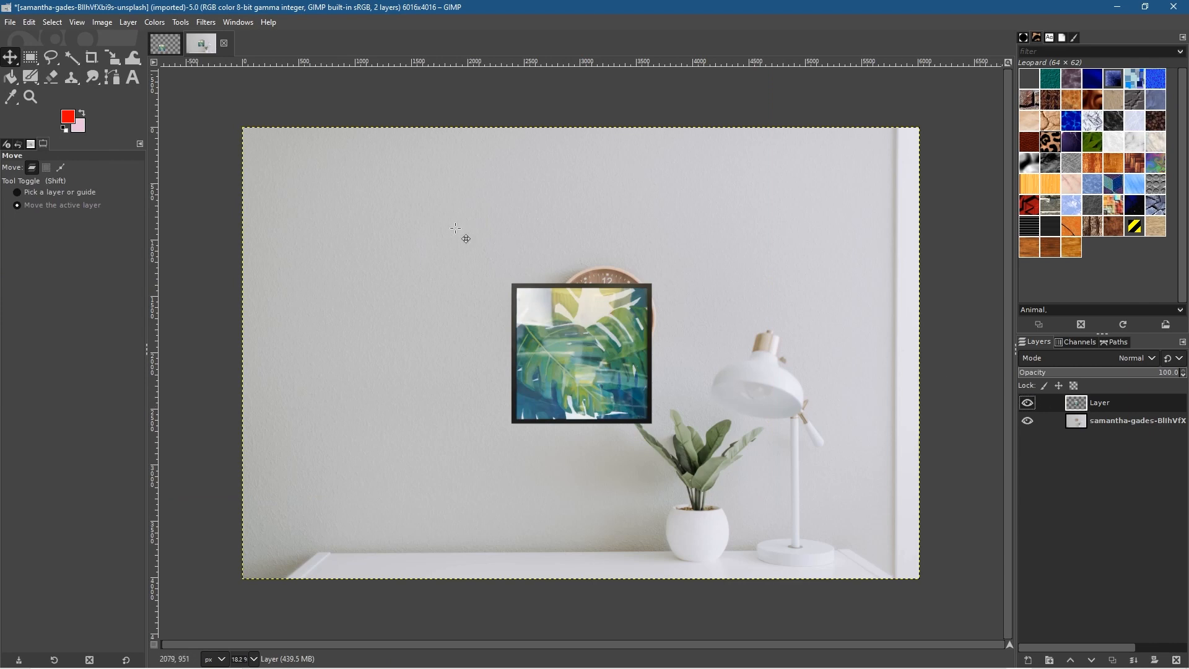
click(57, 23)
click(118, 63)
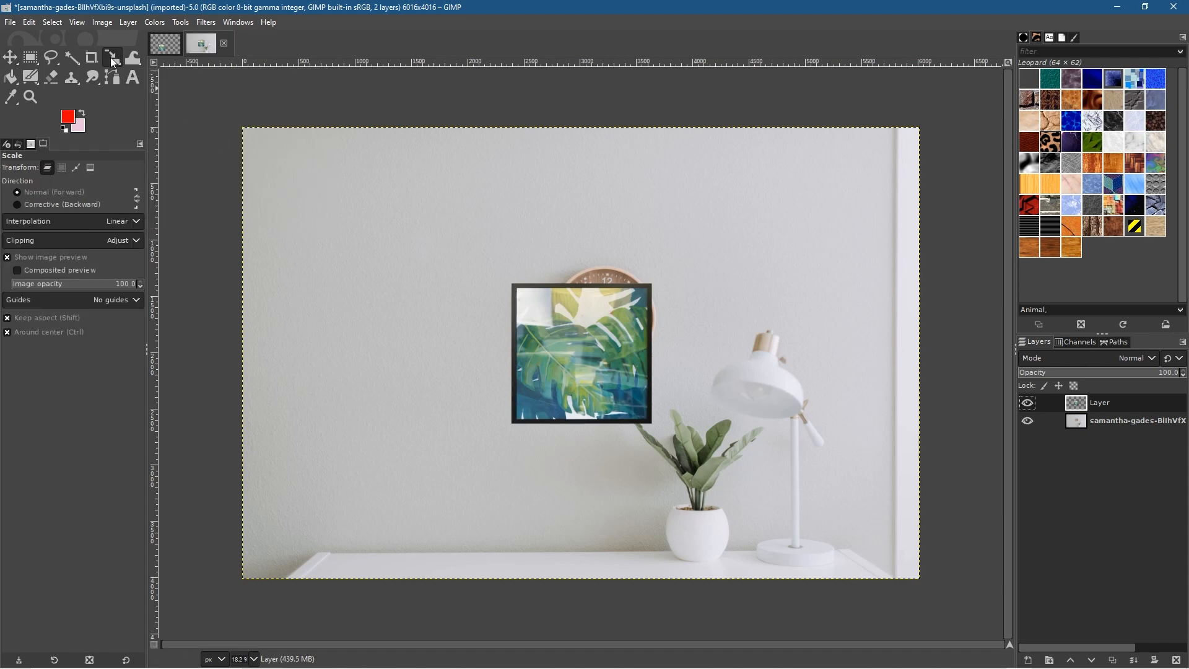
click(582, 334)
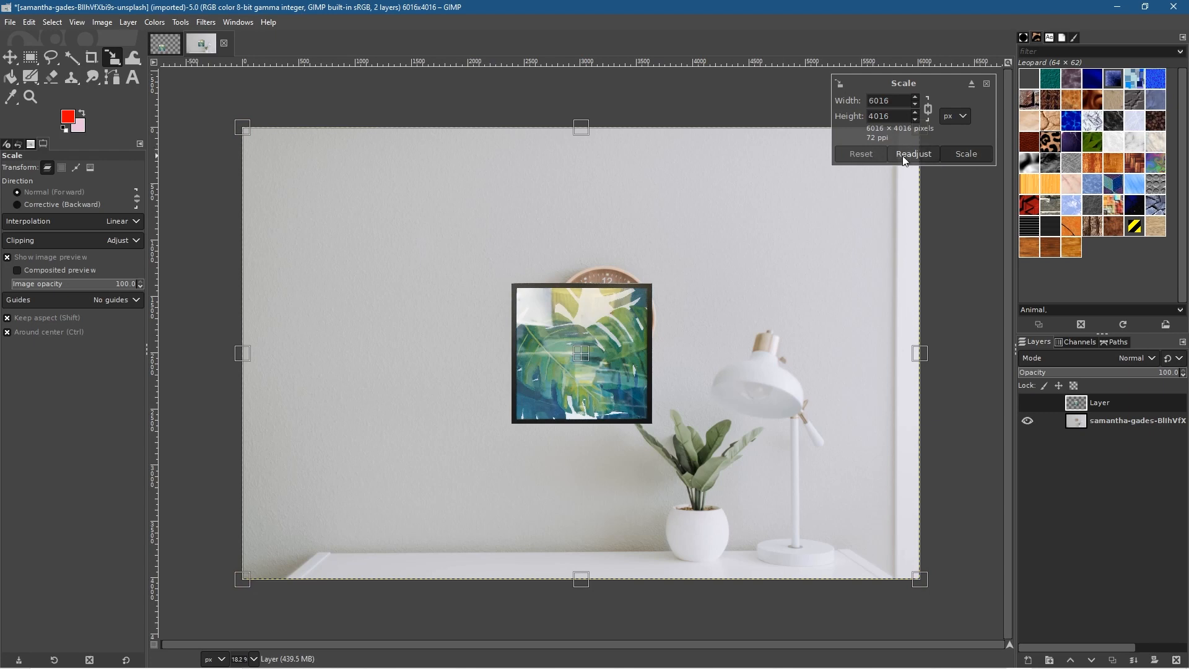
key(Escape)
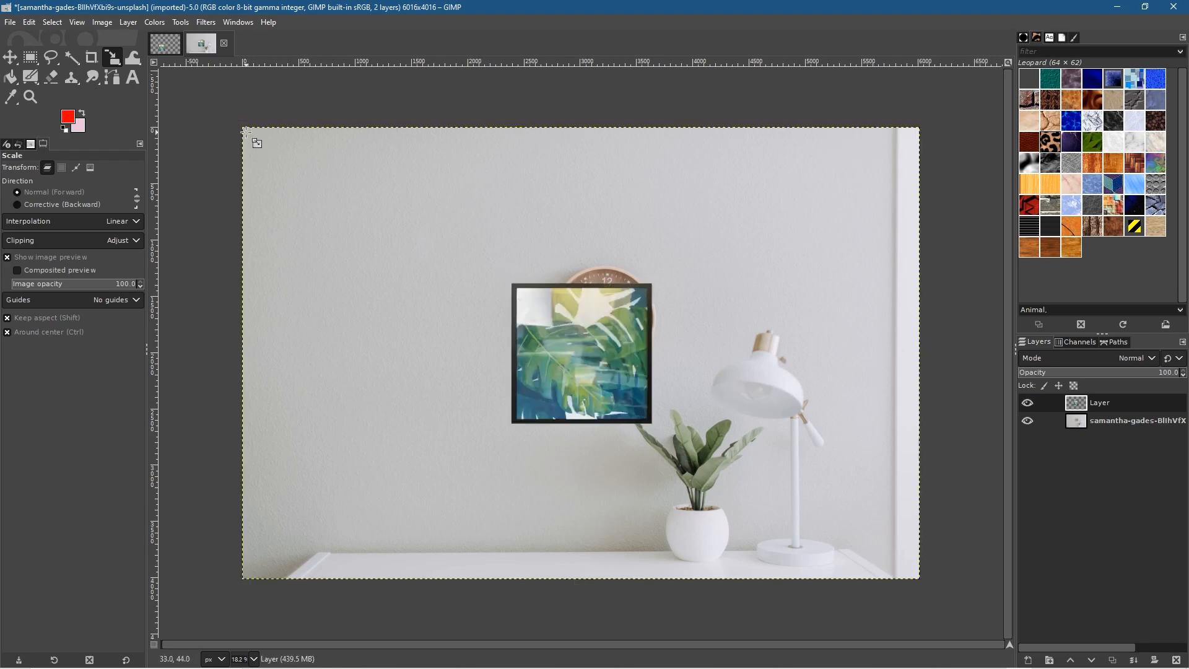
Step: Crop the painting's layer to a rectangular selection of about 1463 × 1452 px around the frame, and clear the selection
click(29, 58)
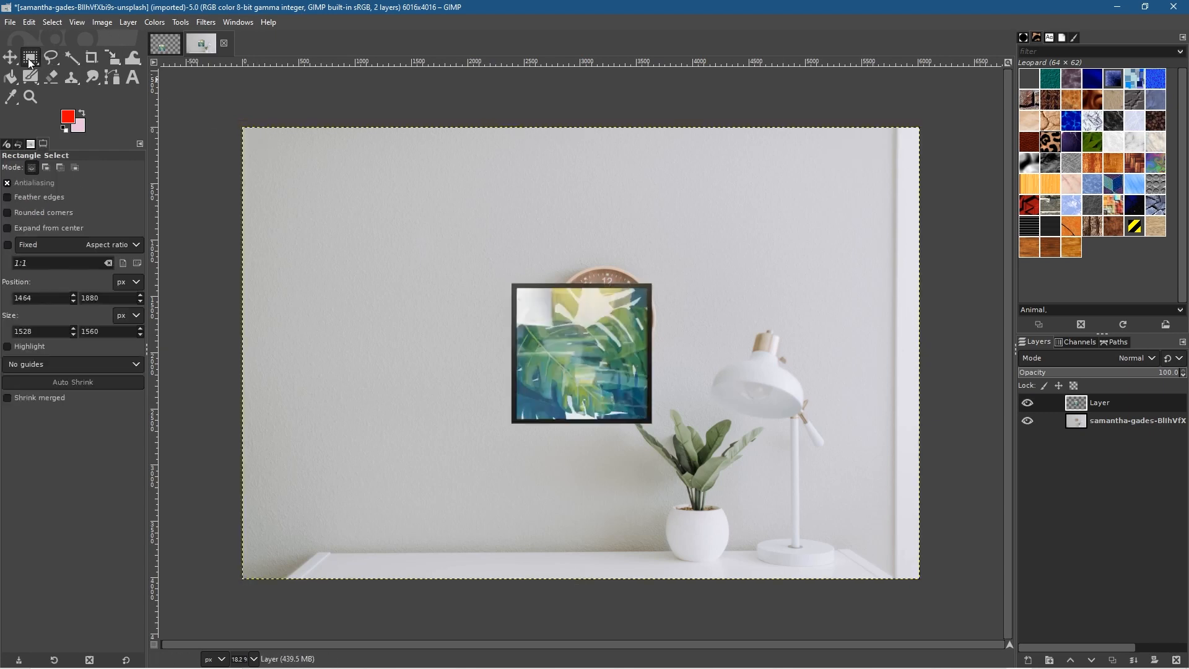
drag(499, 272, 658, 433)
click(128, 22)
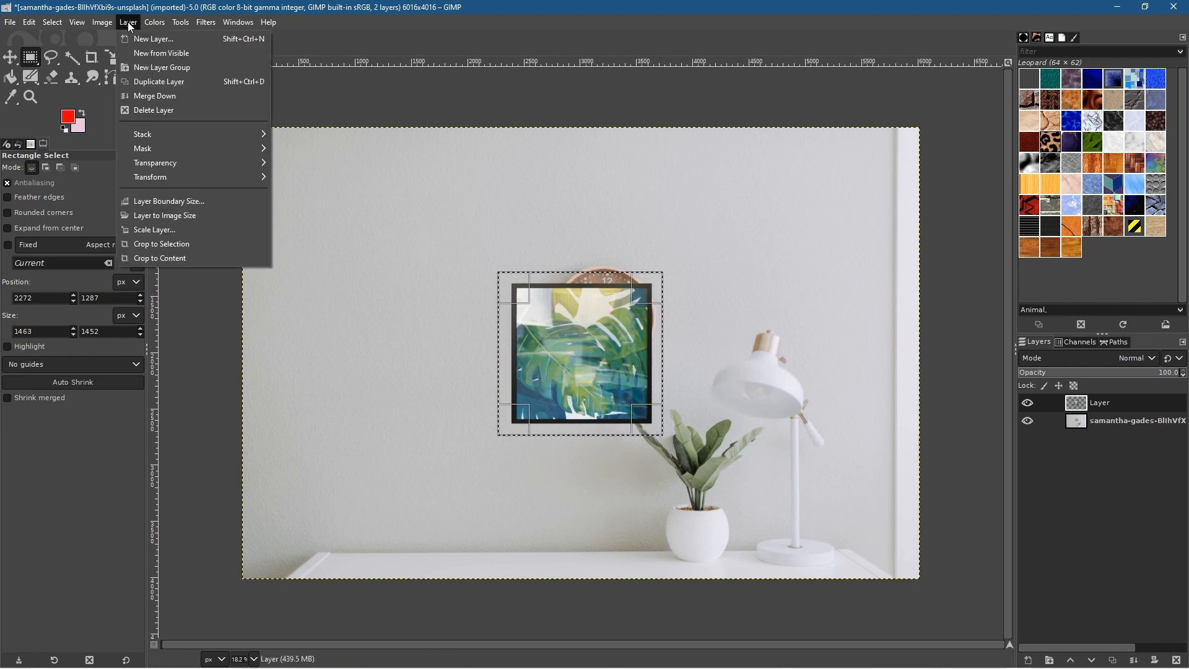
click(184, 246)
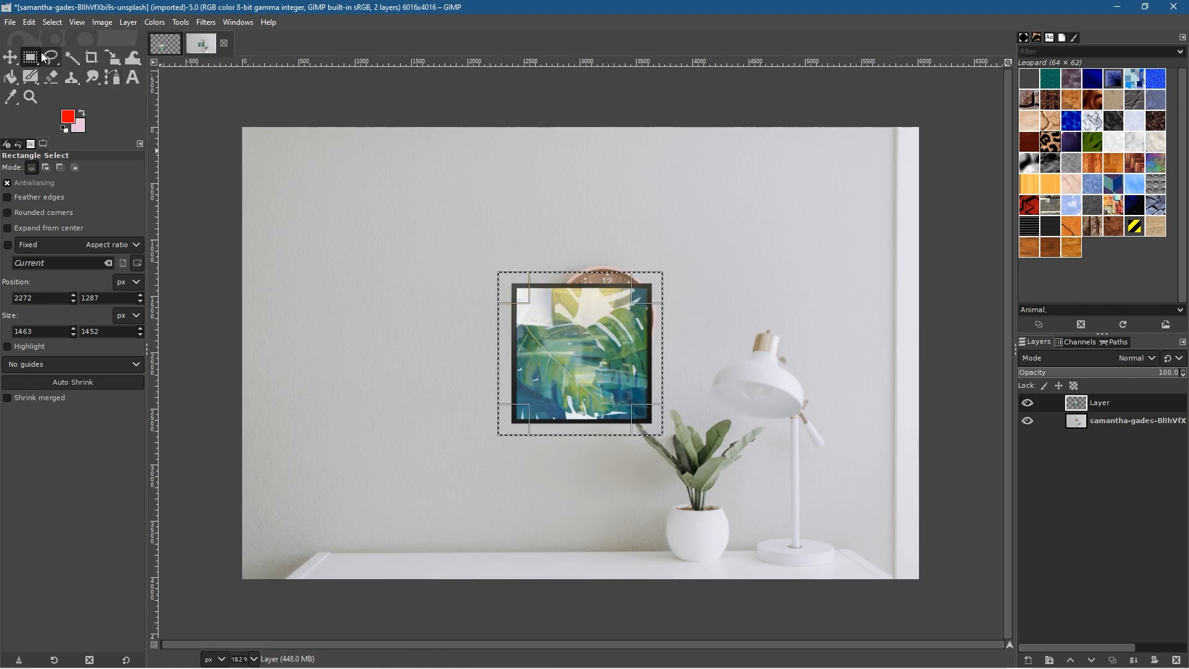
click(53, 24)
click(65, 54)
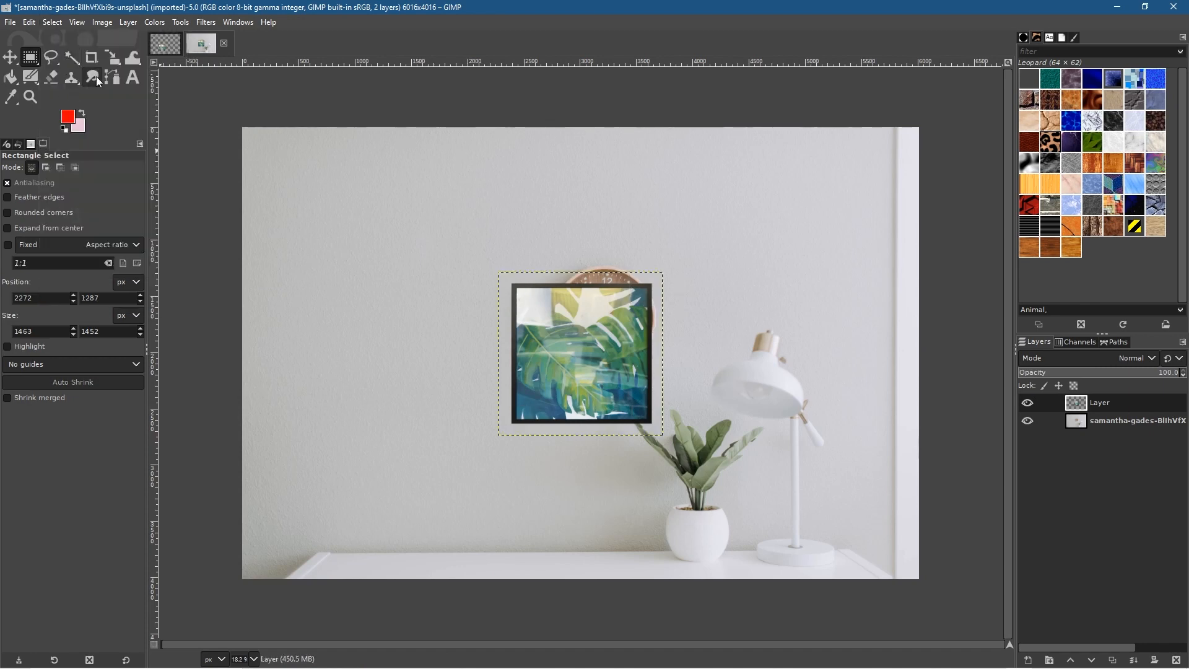
Step: Scale the painting's layer up to 2245 × 2228 px and place it on the bare wall left of the clock
click(113, 59)
click(172, 101)
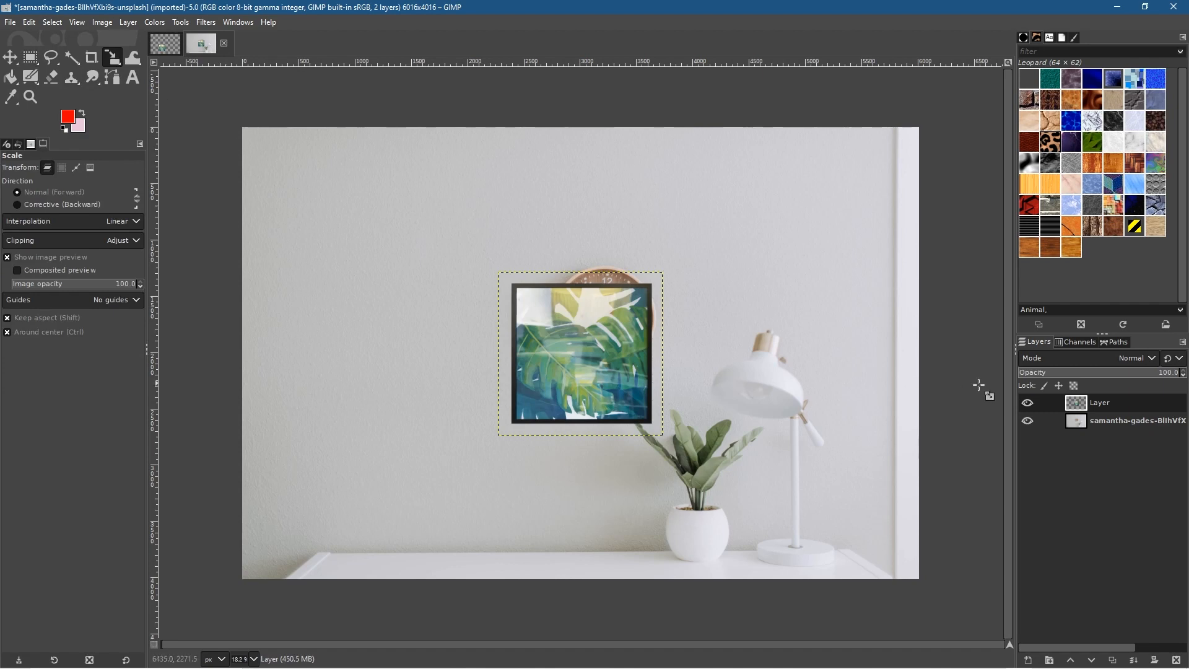
click(600, 336)
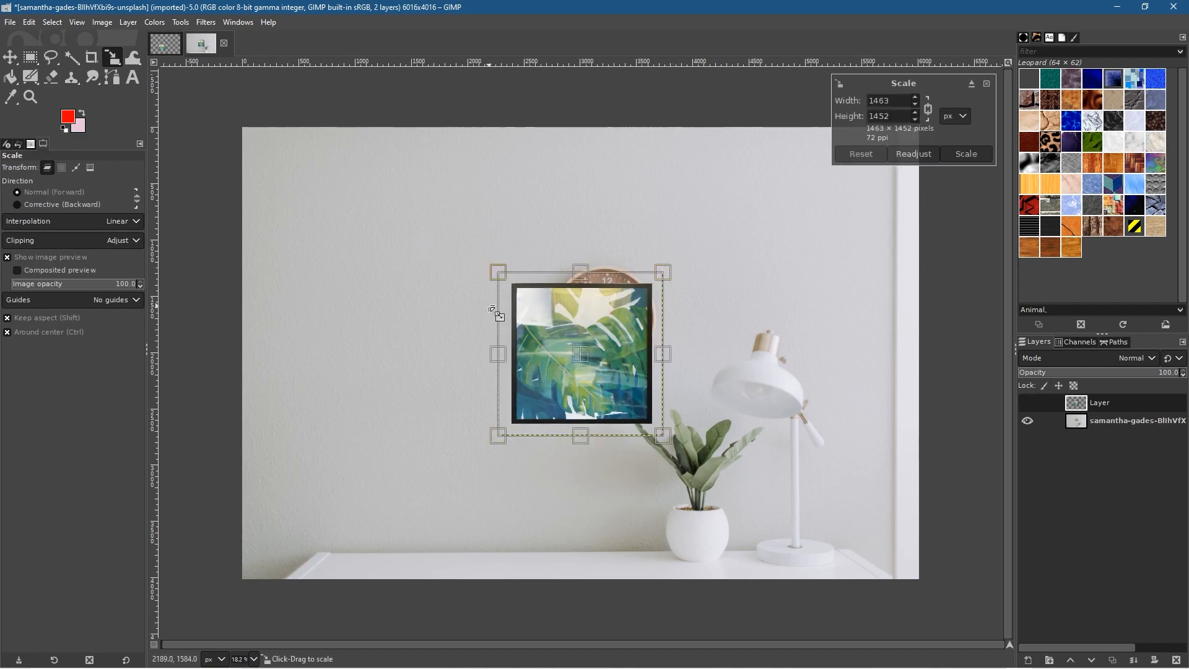
drag(499, 274, 383, 217)
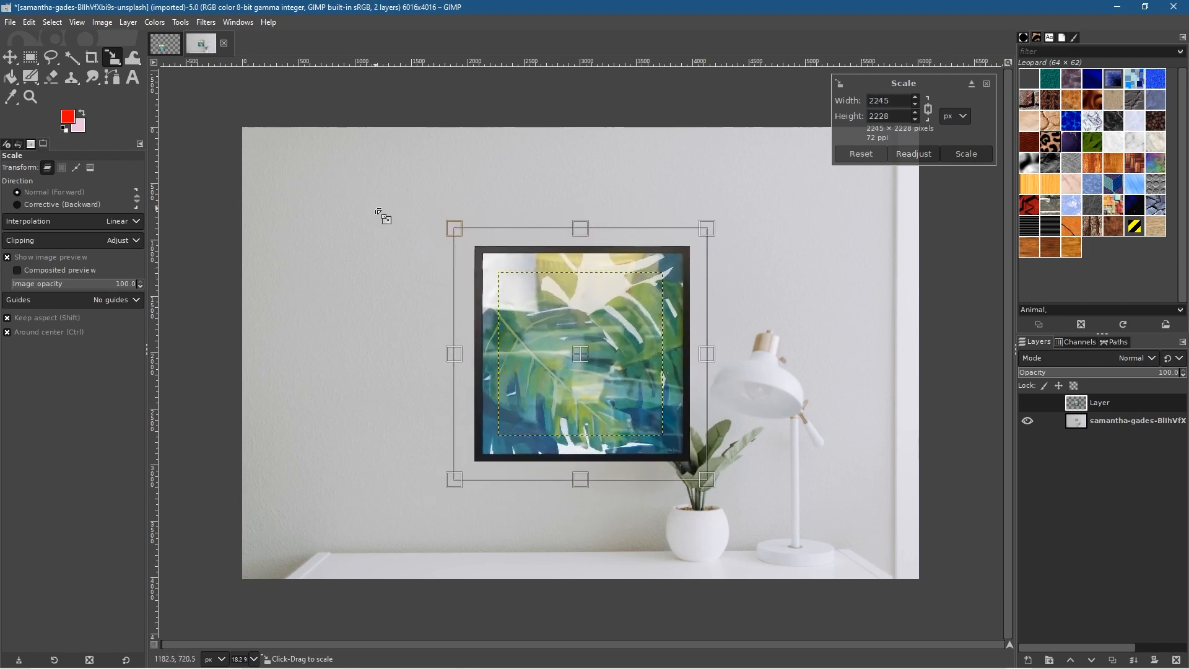
drag(581, 354, 370, 256)
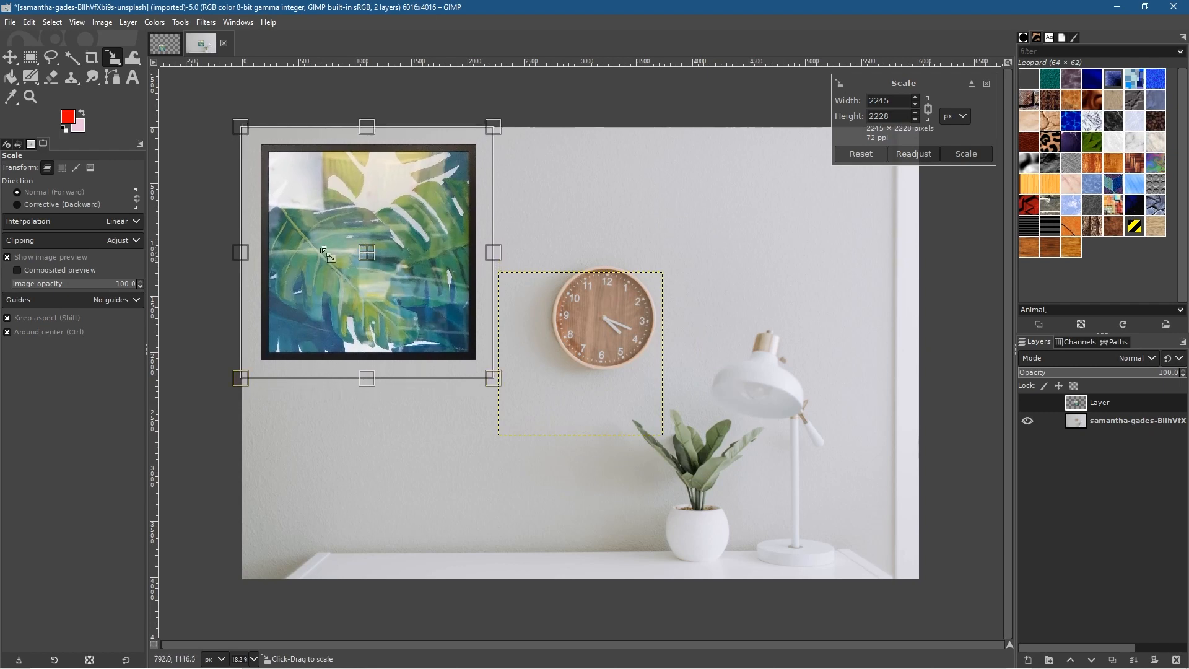
click(10, 57)
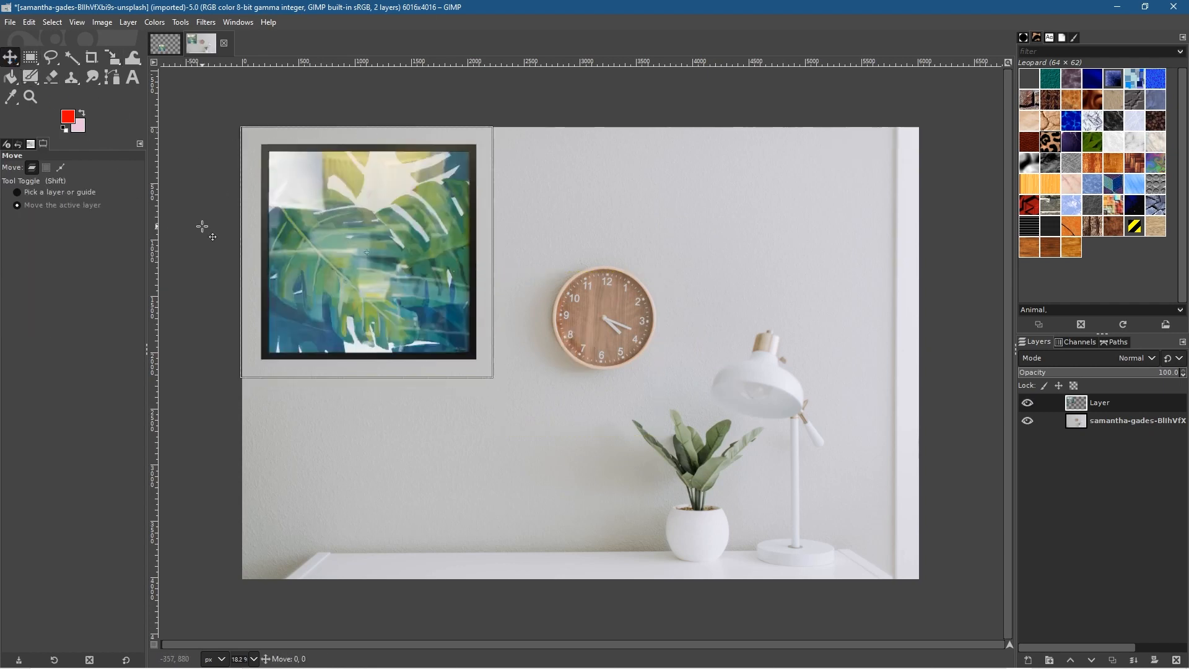
Step: Nudge the painting's layer slightly upward on the wall
click(1113, 428)
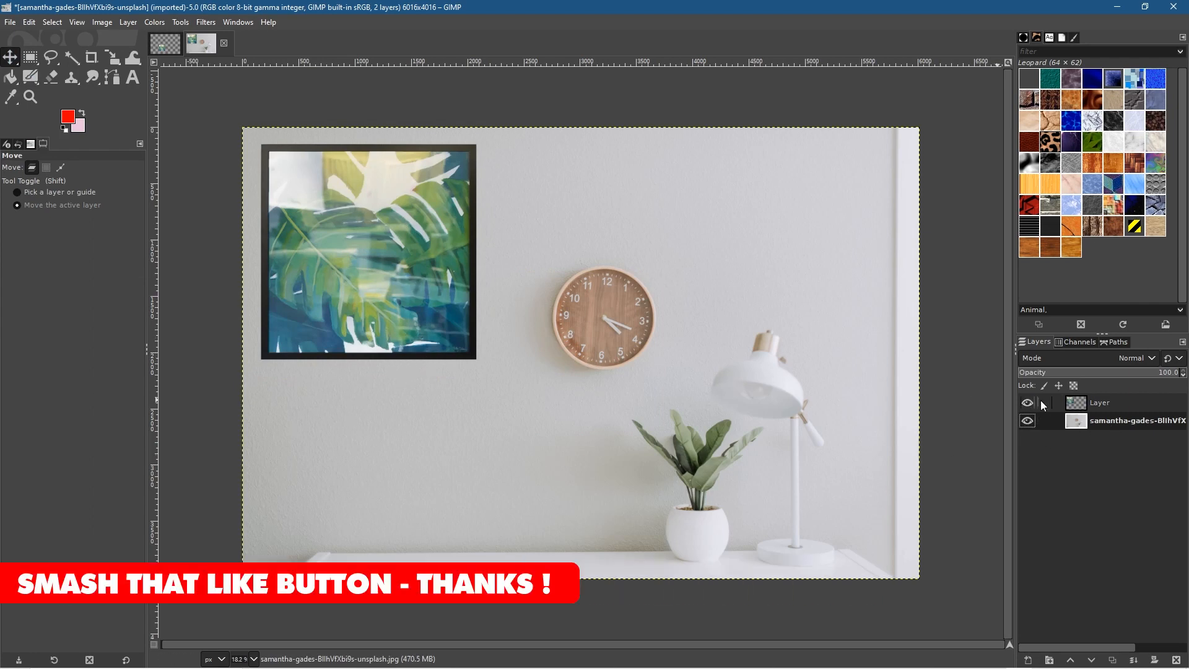
click(436, 257)
mouse_move(392, 253)
mouse_down()
mouse_move(435, 315)
mouse_move(399, 342)
mouse_move(382, 246)
mouse_move(393, 247)
mouse_up()
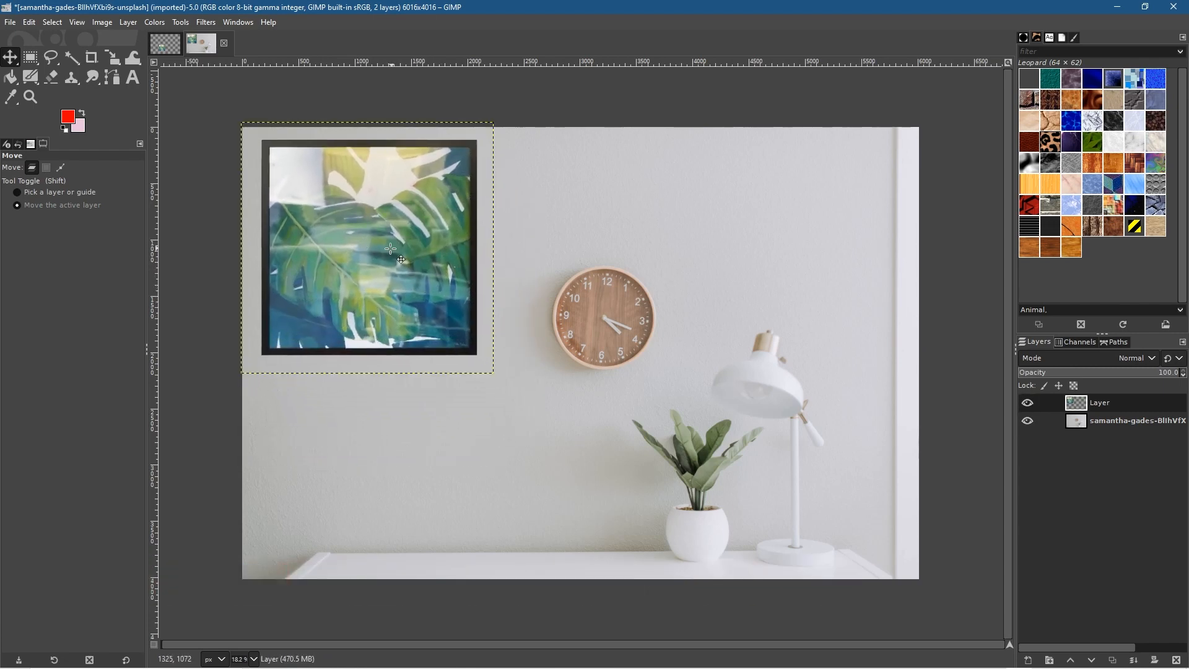
Step: Save the wall composite as "spuare shape image example.xcf" in the Sqaure Shape Image folder
click(10, 21)
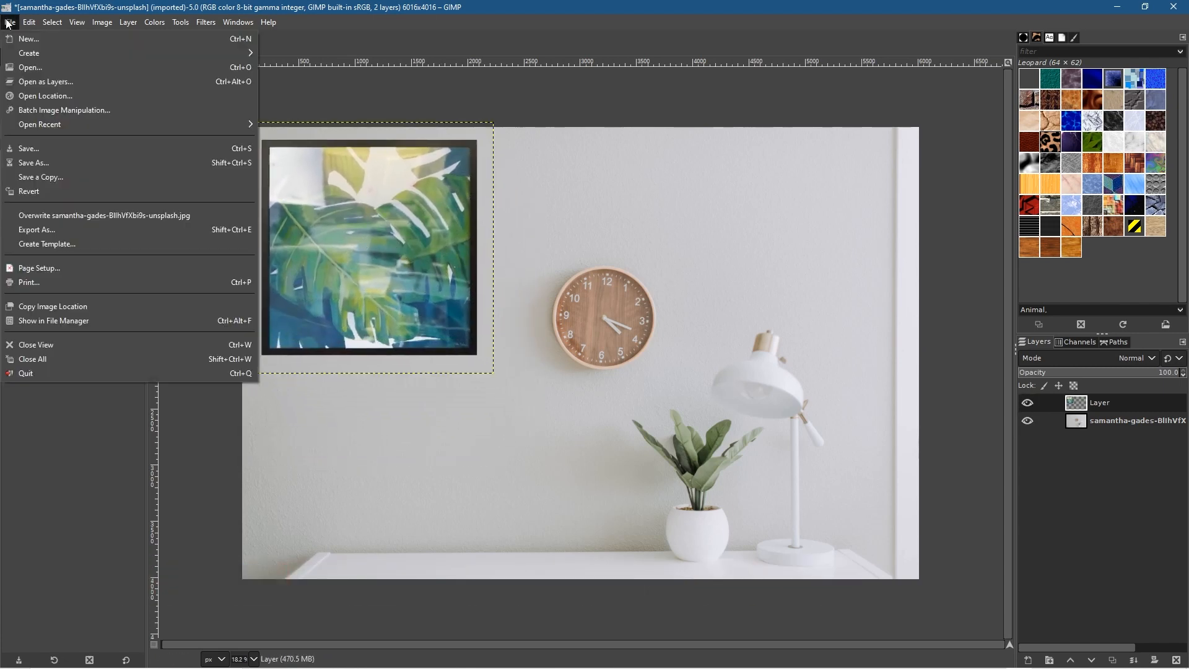
click(35, 163)
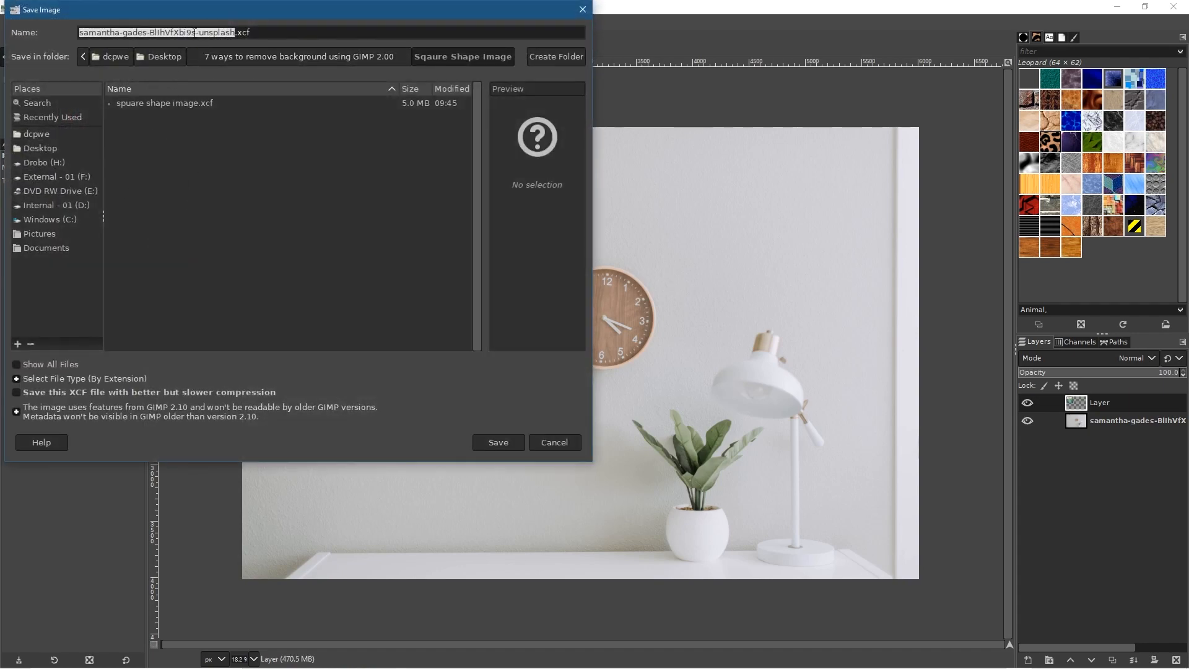
click(154, 105)
click(157, 34)
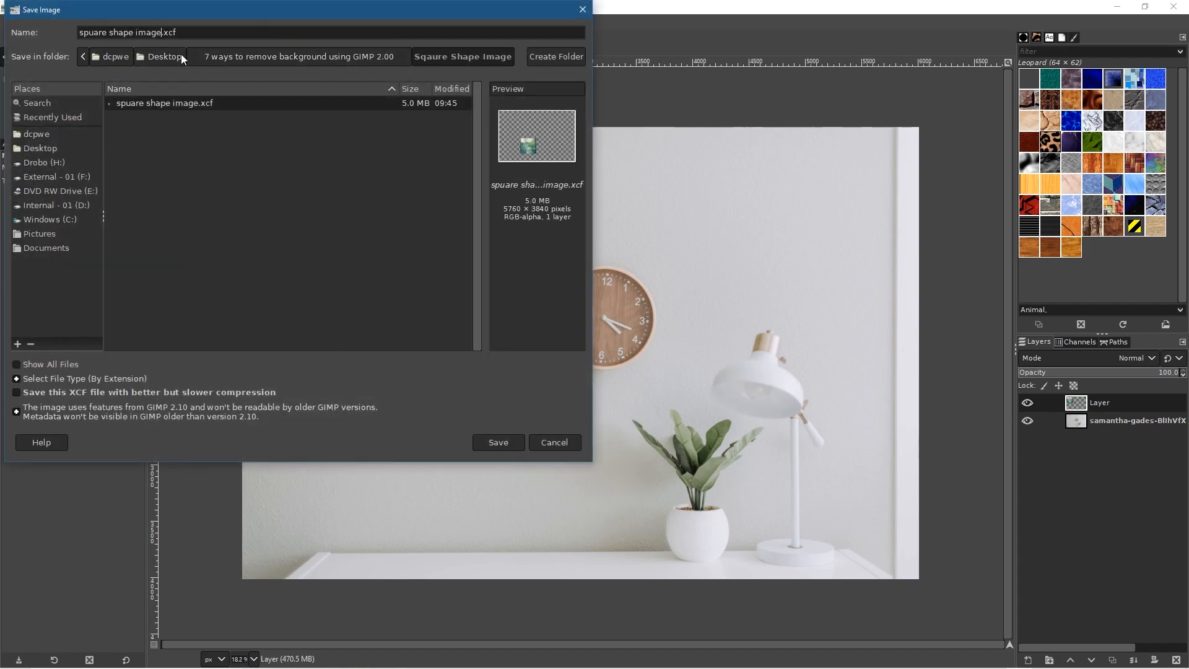
text(examplw)
key(BackSpace)
text(e)
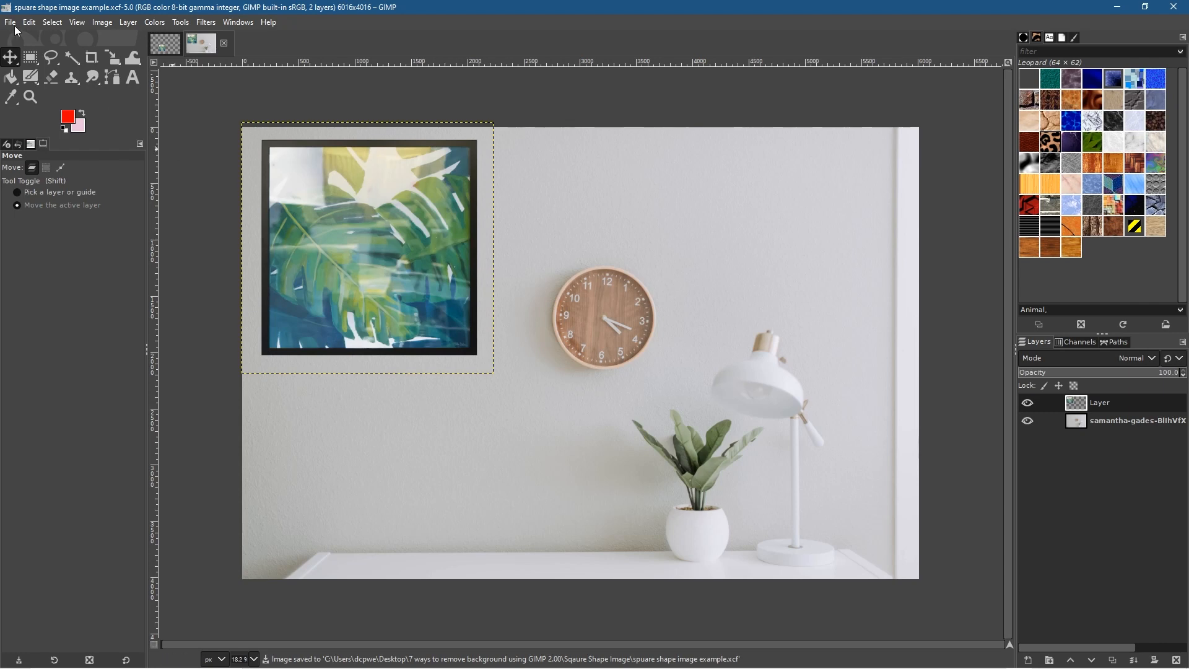
Step: Close the wall composite and the cut-out painting image
drag(30, 58, 70, 81)
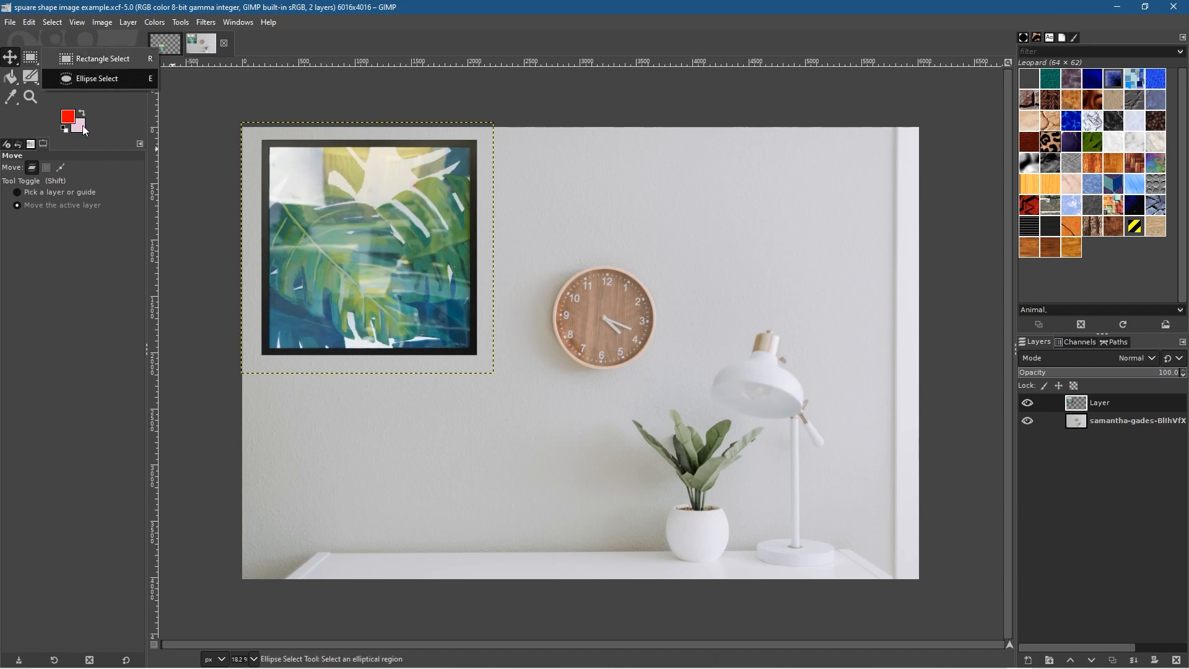
click(226, 41)
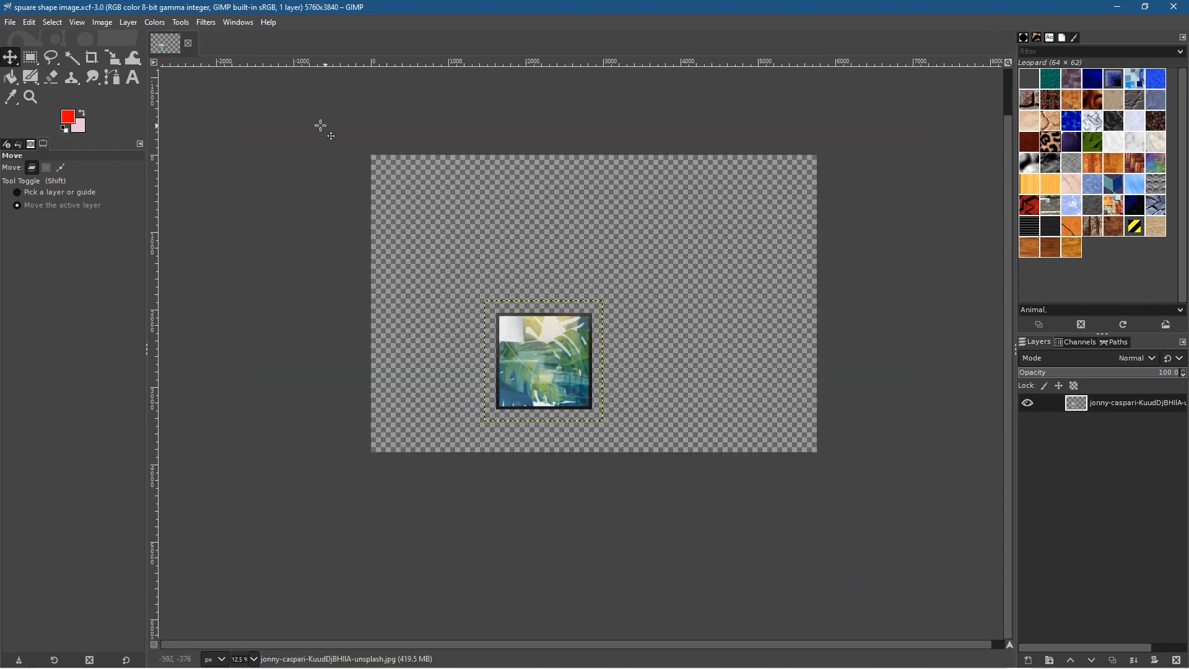
click(188, 42)
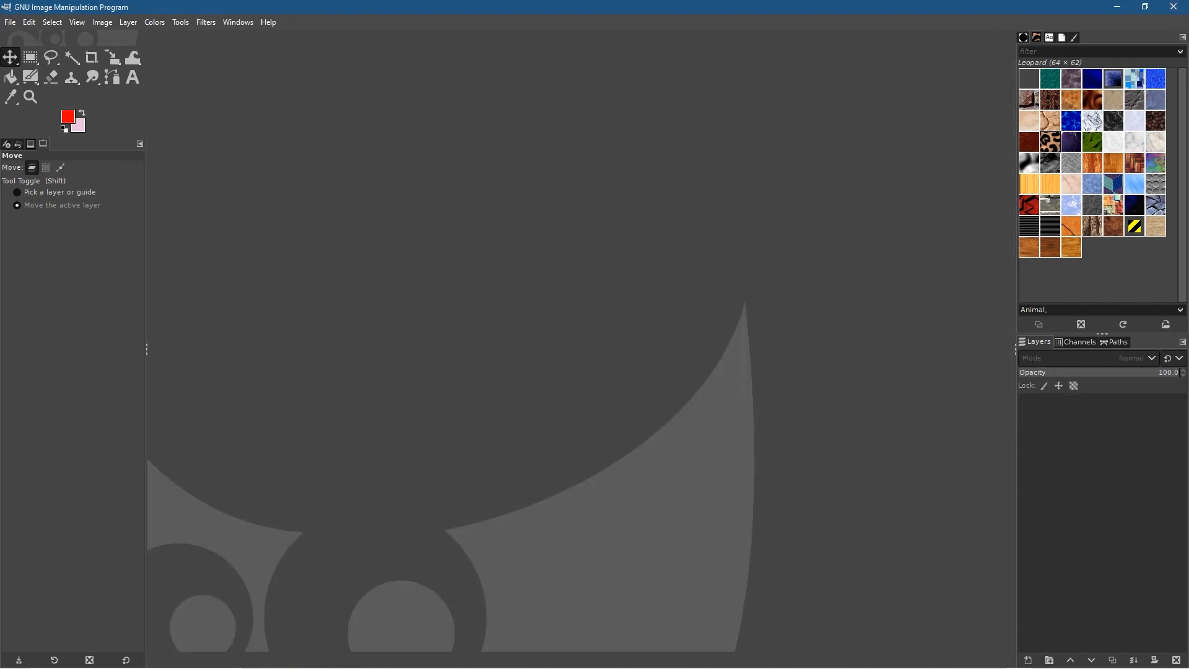
Step: Activate the Fuzzy Select tool, and download the photo at unsplash.com/photos/qVMna-UqTUY in the Chrome browser
key(u)
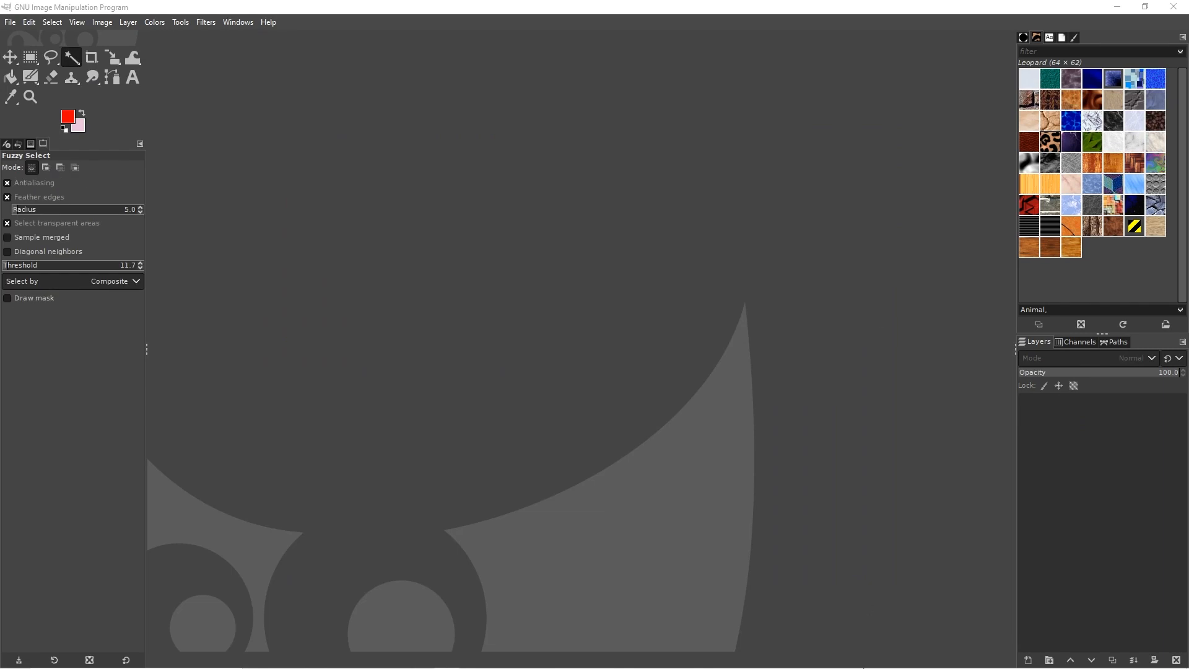
click(968, 658)
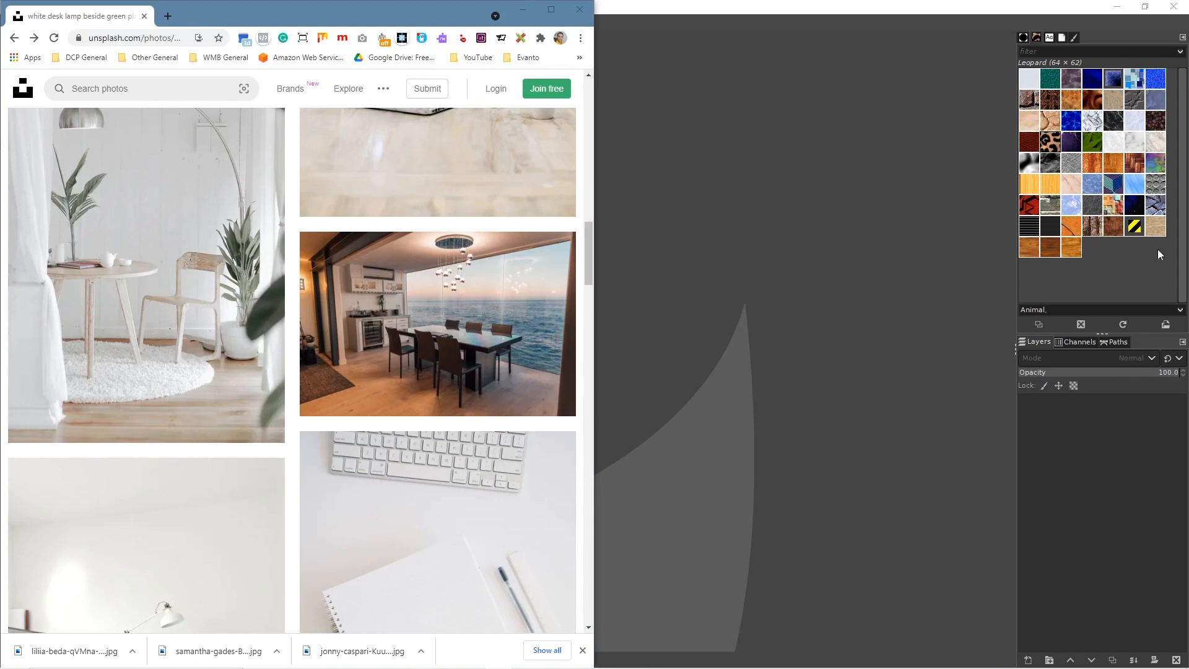
click(144, 40)
key(End)
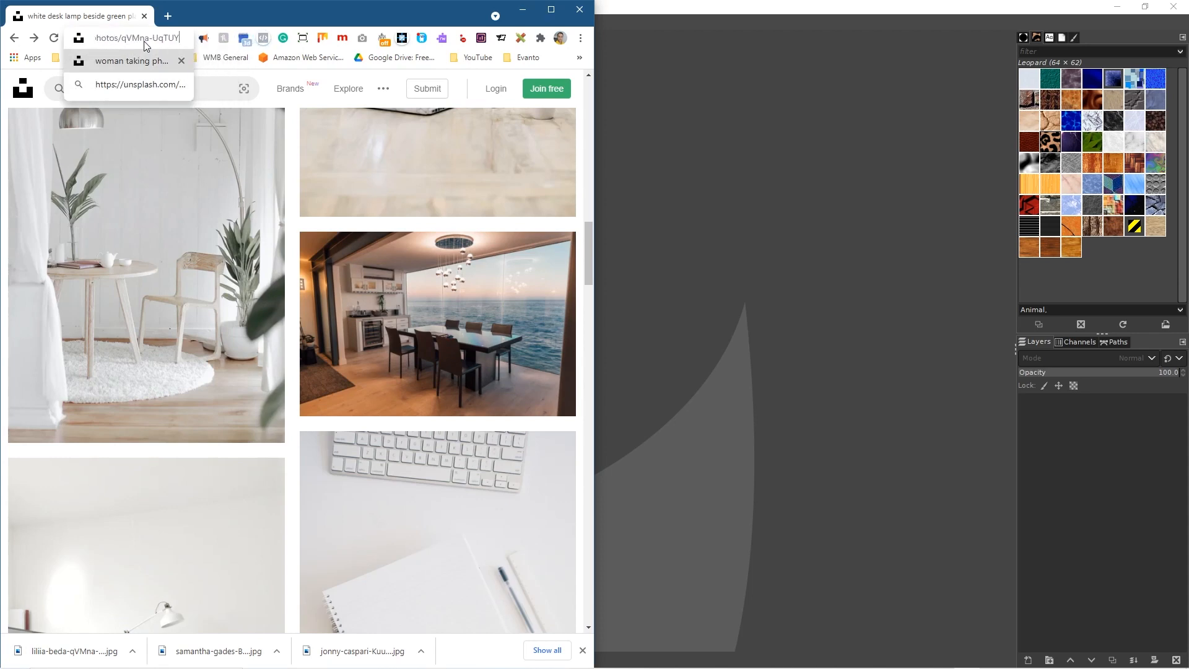
key(Return)
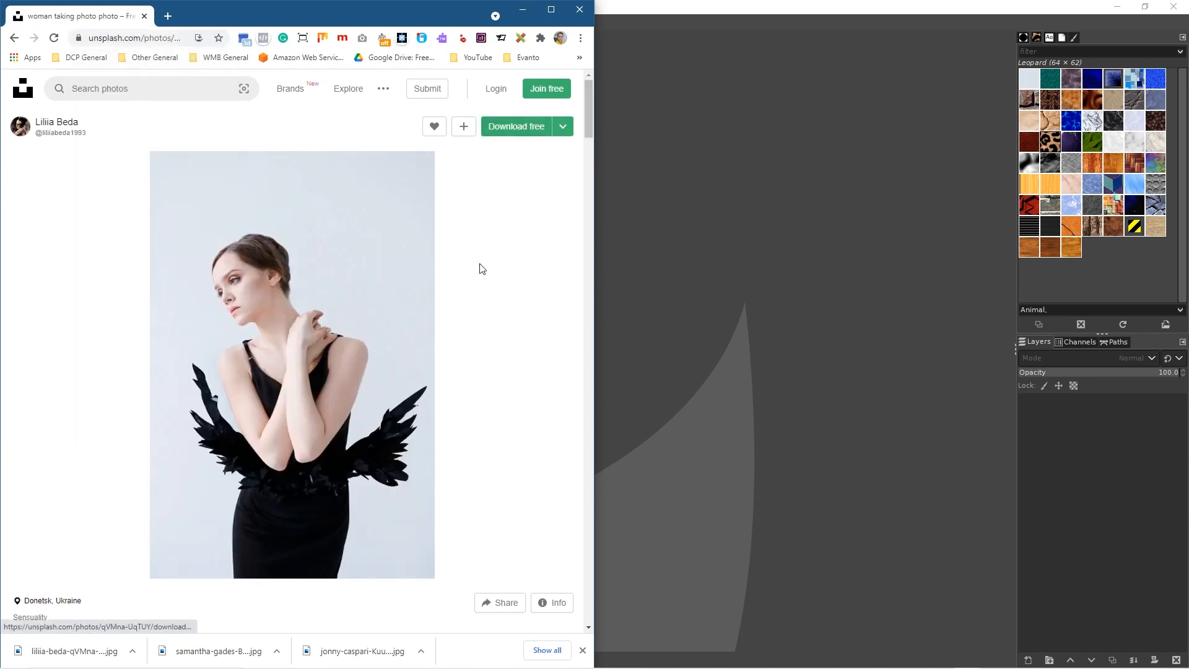
Step: In File Explorer, create the folder "Fuzzy Select Tool Image" inside "7 ways to remove background using GIMP 2.00" and put the downloaded photo in it
click(1117, 8)
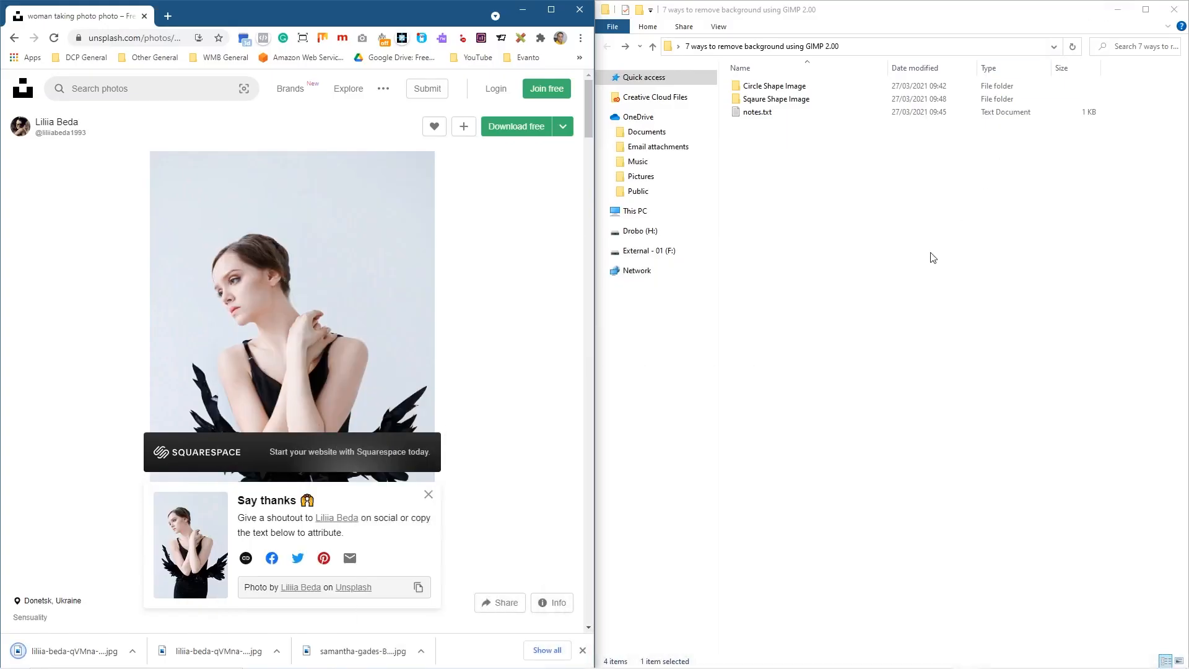
click(955, 219)
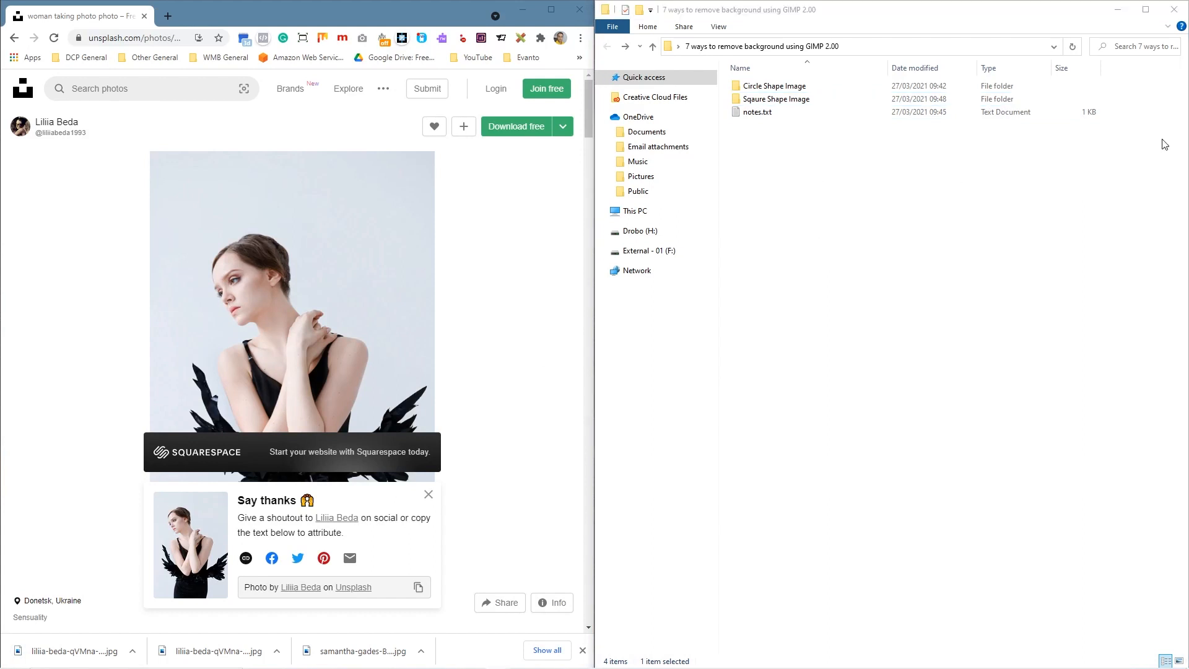
right_click(802, 173)
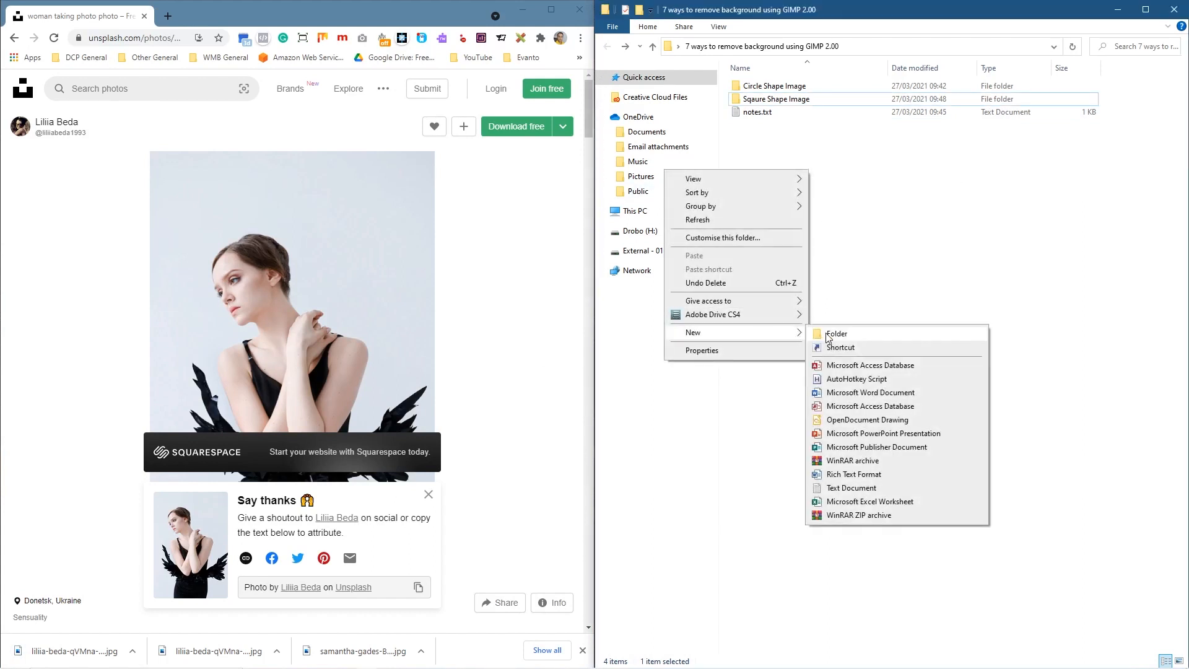
click(827, 338)
text(Fuzzy Select Tool Image)
key(Return)
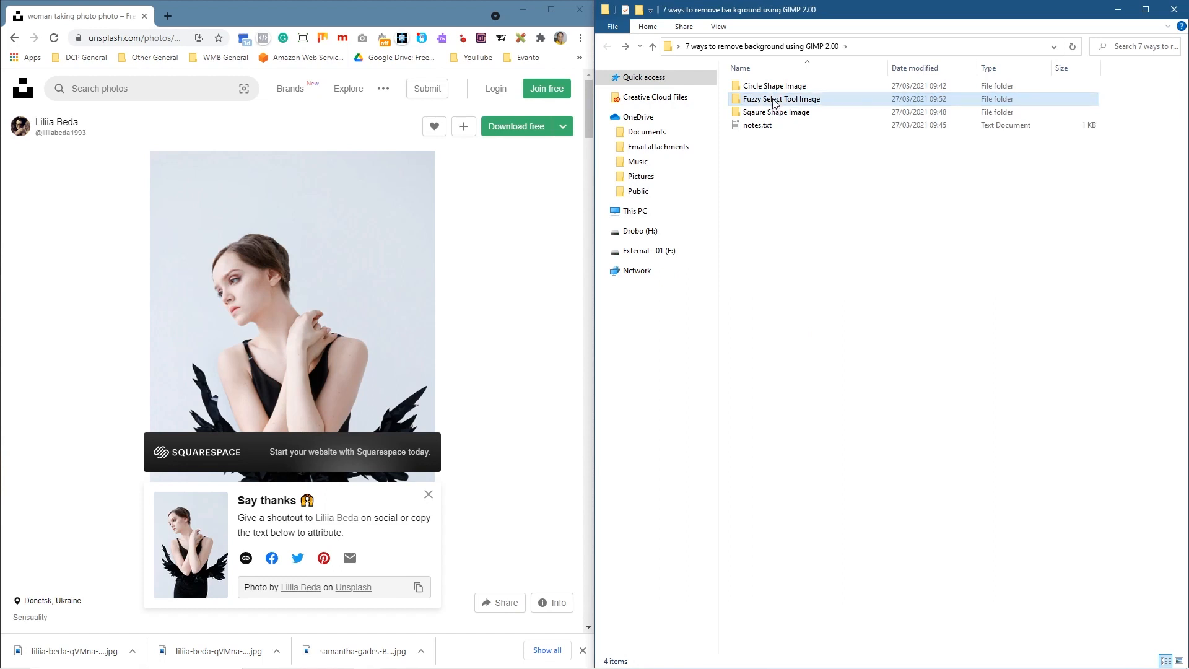
double_click(774, 103)
drag(83, 651, 903, 321)
Step: Open the downloaded portrait photo from the Fuzzy Select Tool Image folder in GIMP
key(alt+Tab)
key(alt+Tab)
key(alt+Tab)
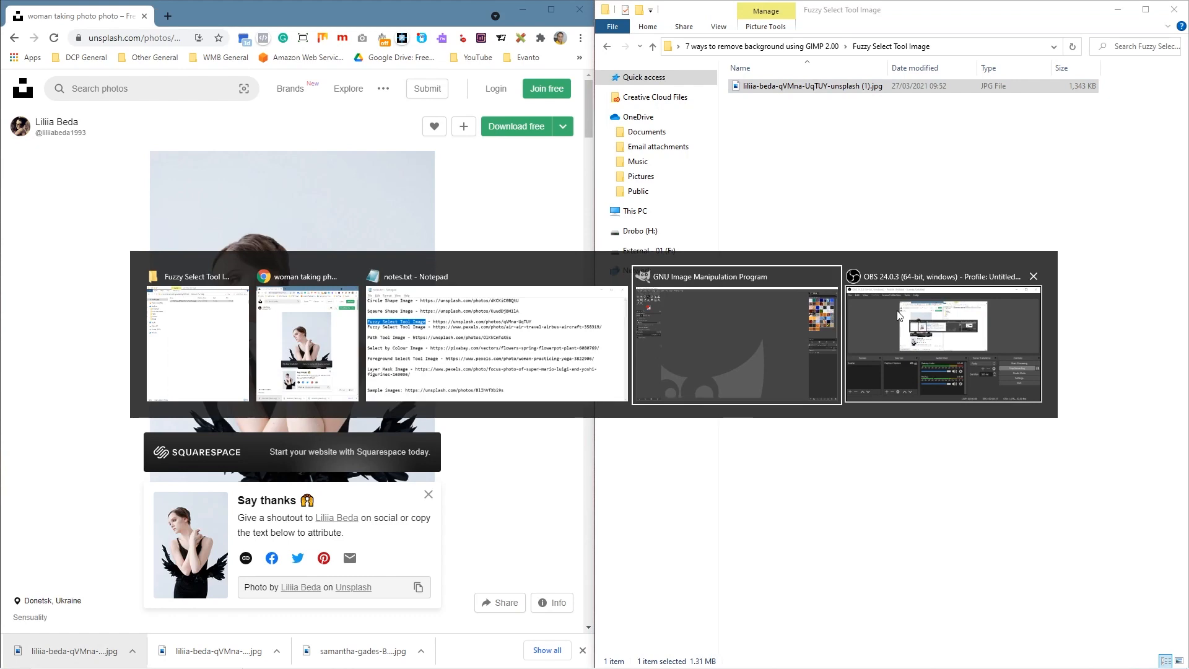
key(alt+Tab)
key(alt+Tab)
key(alt+Tab)
key(alt+Tab)
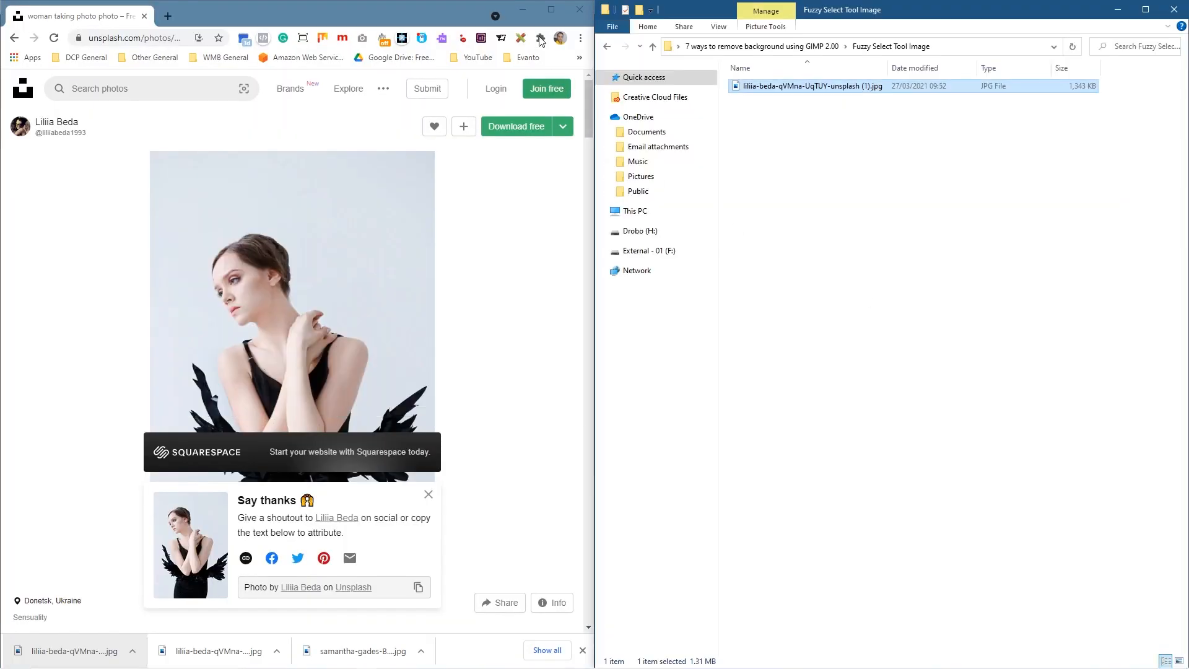
key(alt+Tab)
key(alt+Tab)
drag(784, 86, 411, 228)
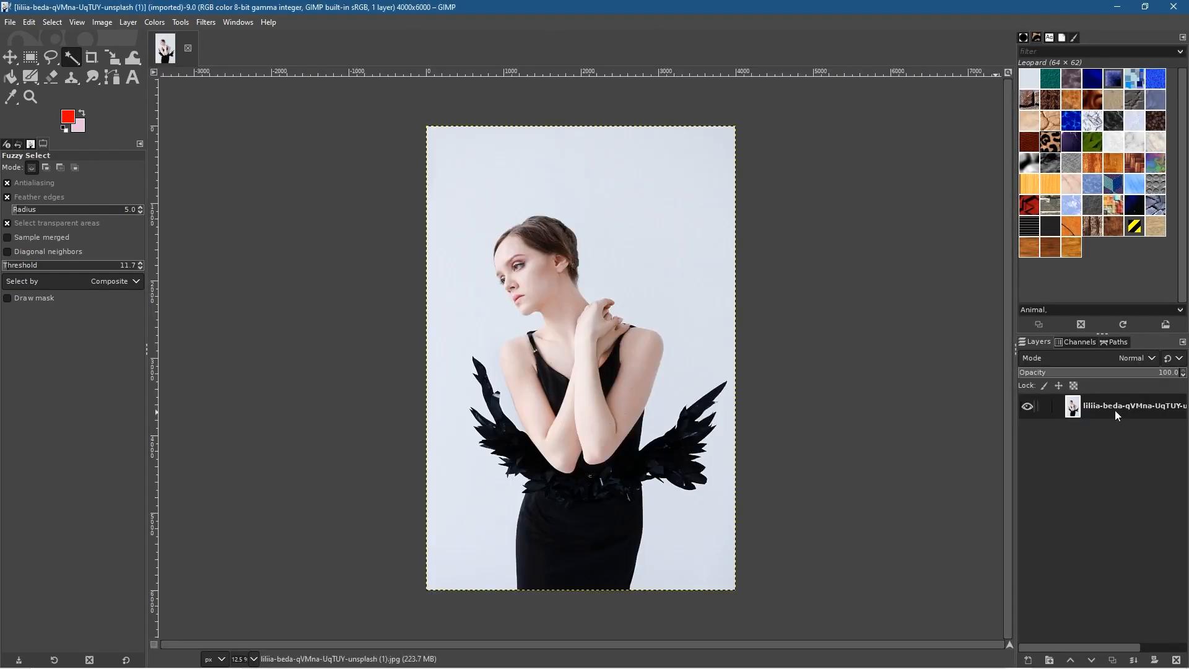
Step: Add an alpha channel to the portrait photo's layer and check its layer options
right_click(1115, 411)
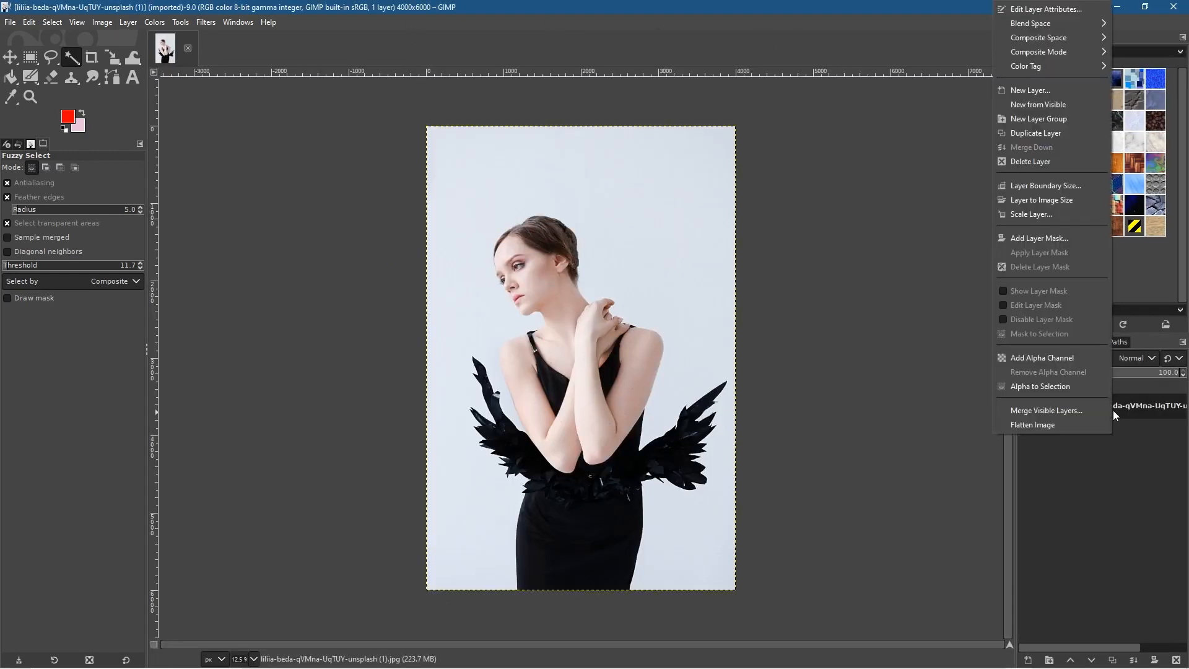
click(1047, 358)
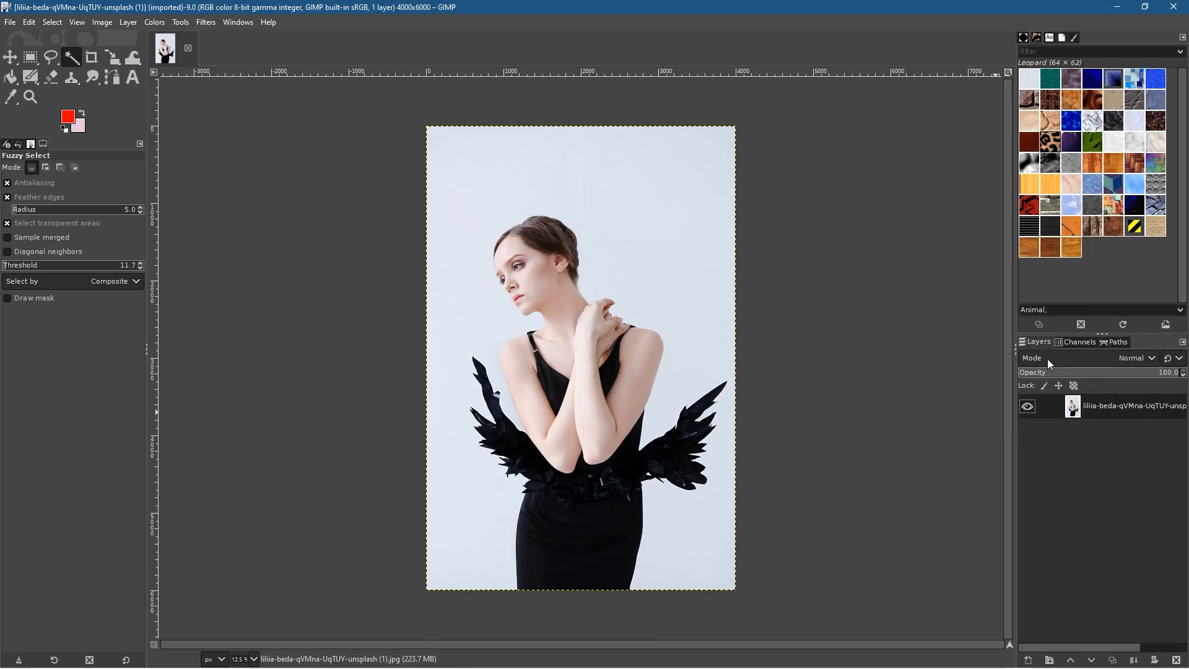
right_click(1085, 409)
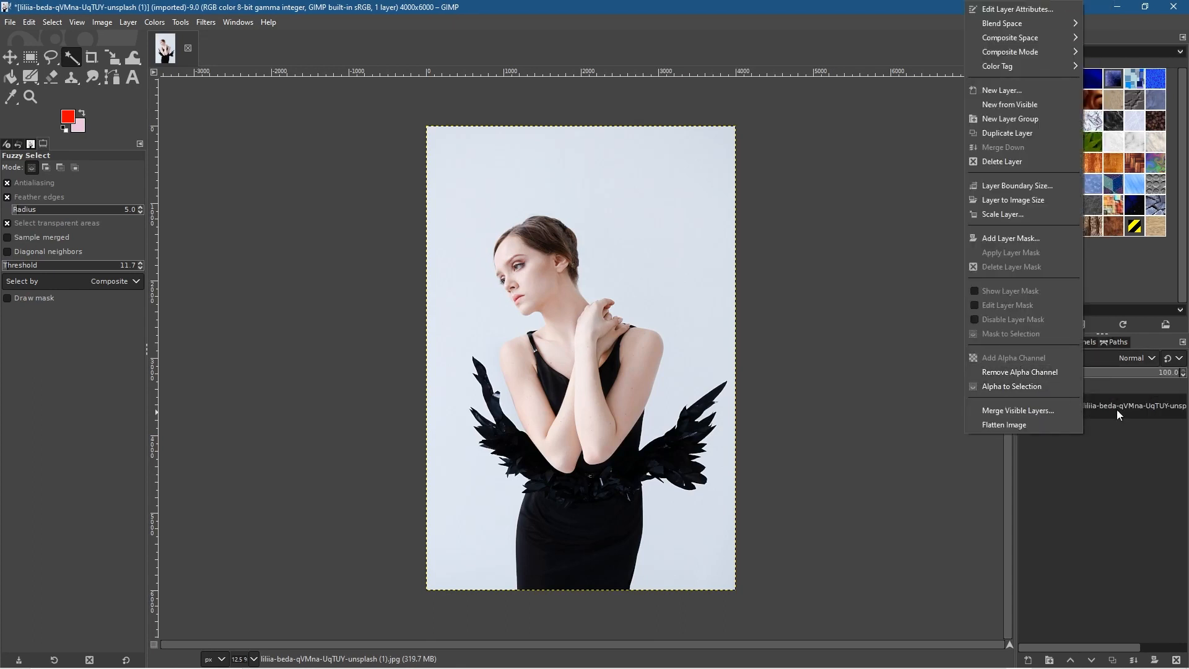
Step: Close the layer options, activate the Fuzzy Select tool and set its feather radius to 1.0
click(872, 361)
click(75, 54)
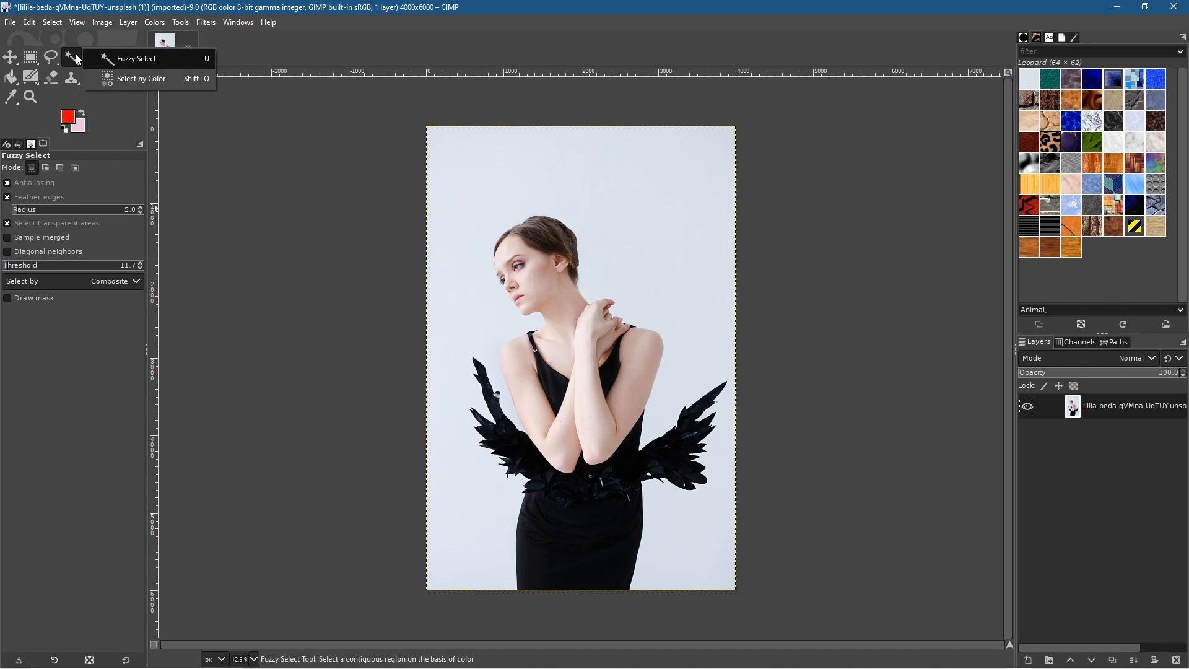
click(138, 60)
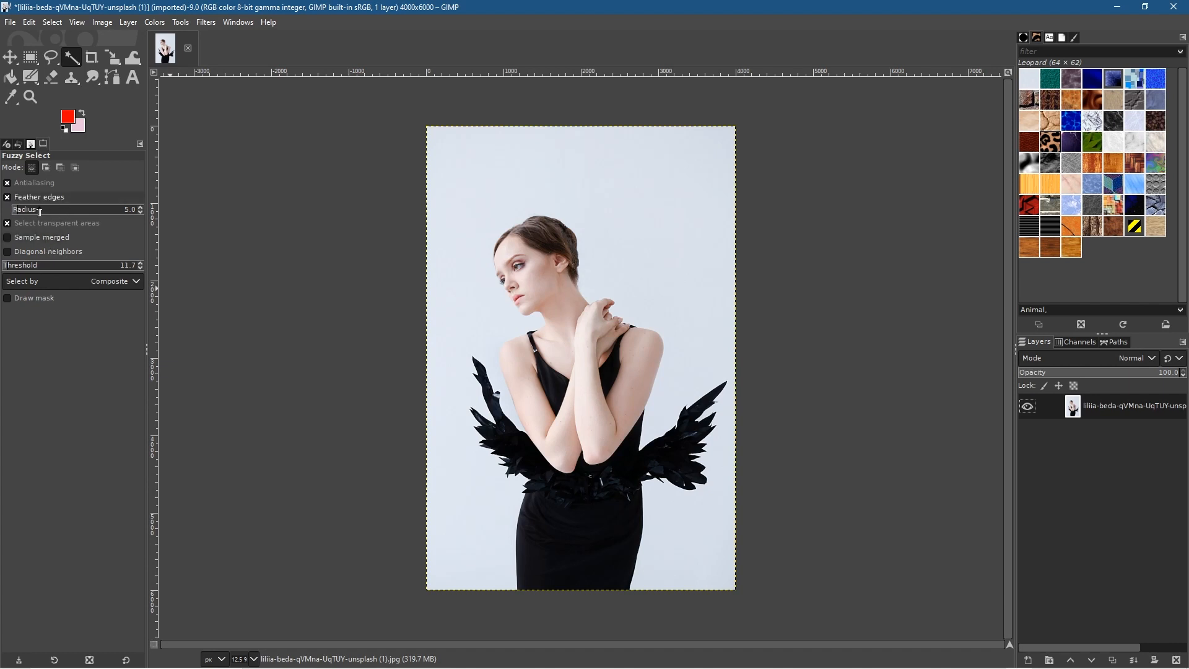
click(142, 211)
Step: Try selecting the portrait's background with a Fuzzy Select threshold of 179.0, and undo the selection
drag(10, 266, 97, 269)
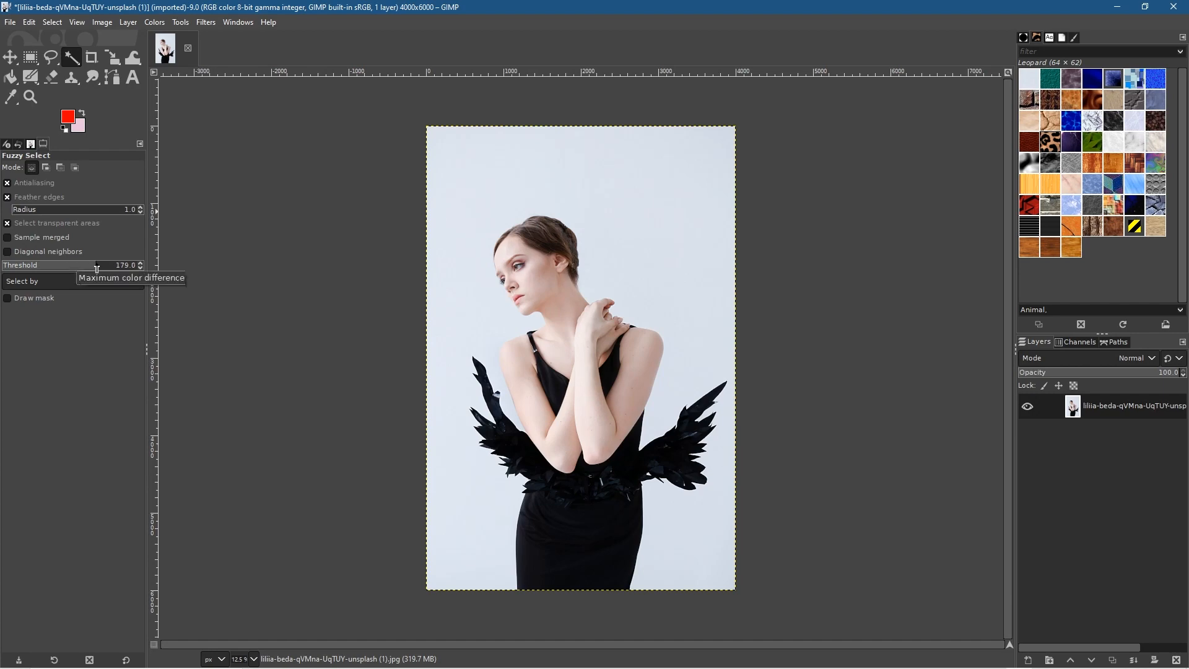
click(471, 206)
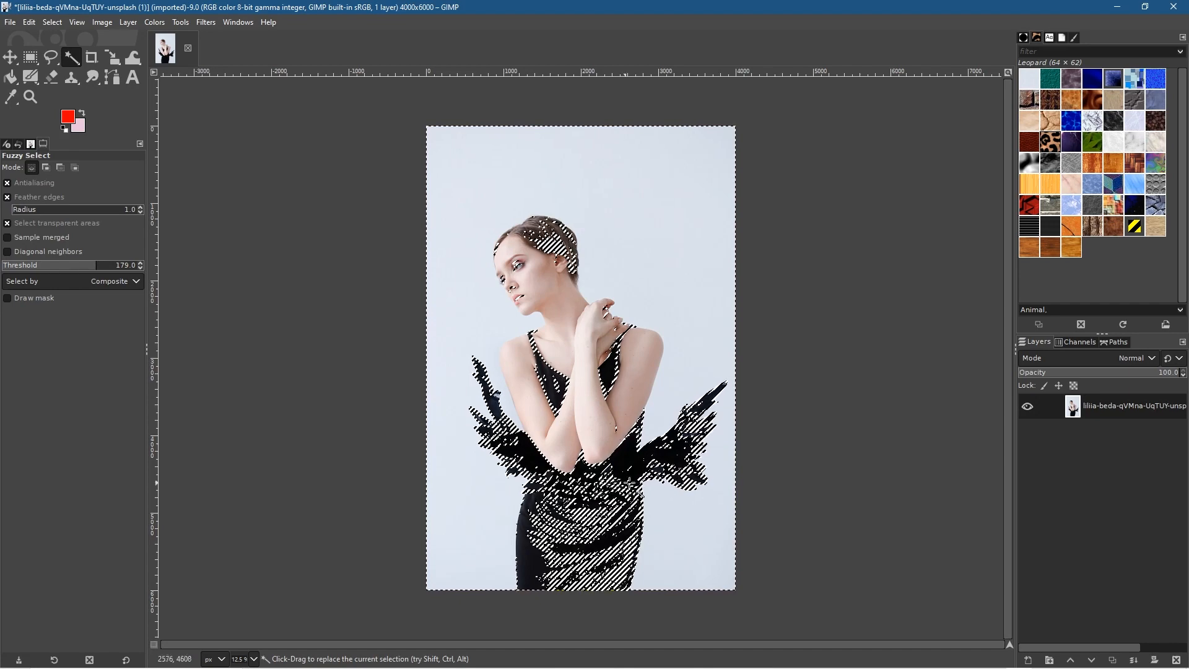
key(ctrl)
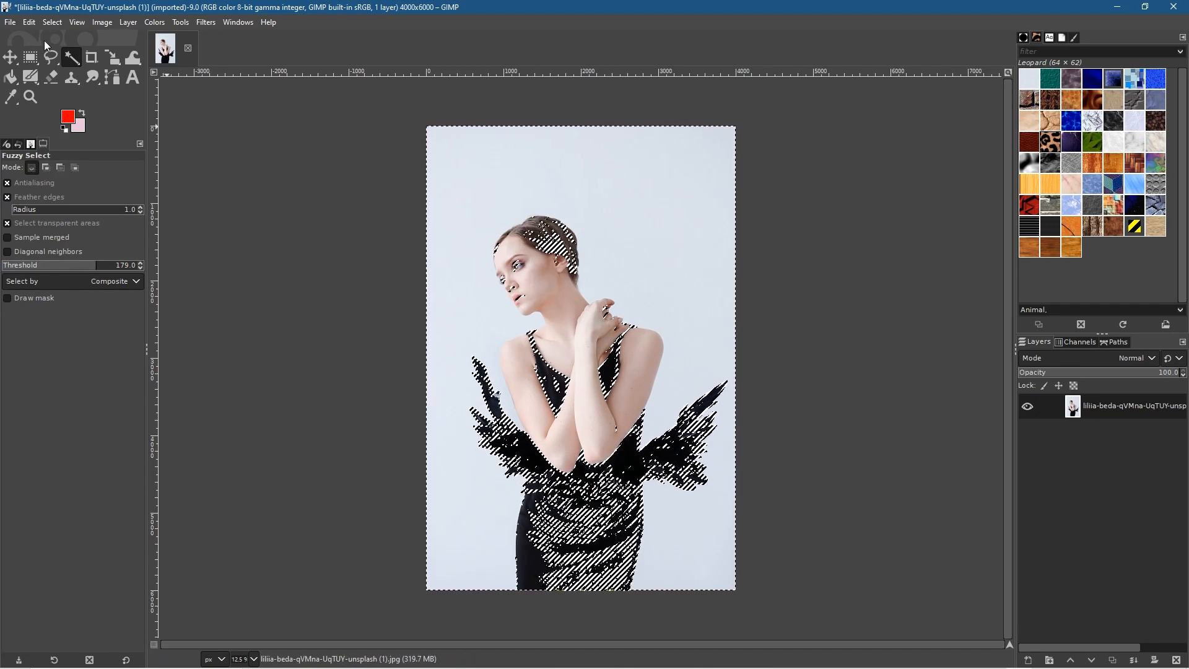
click(29, 22)
click(42, 38)
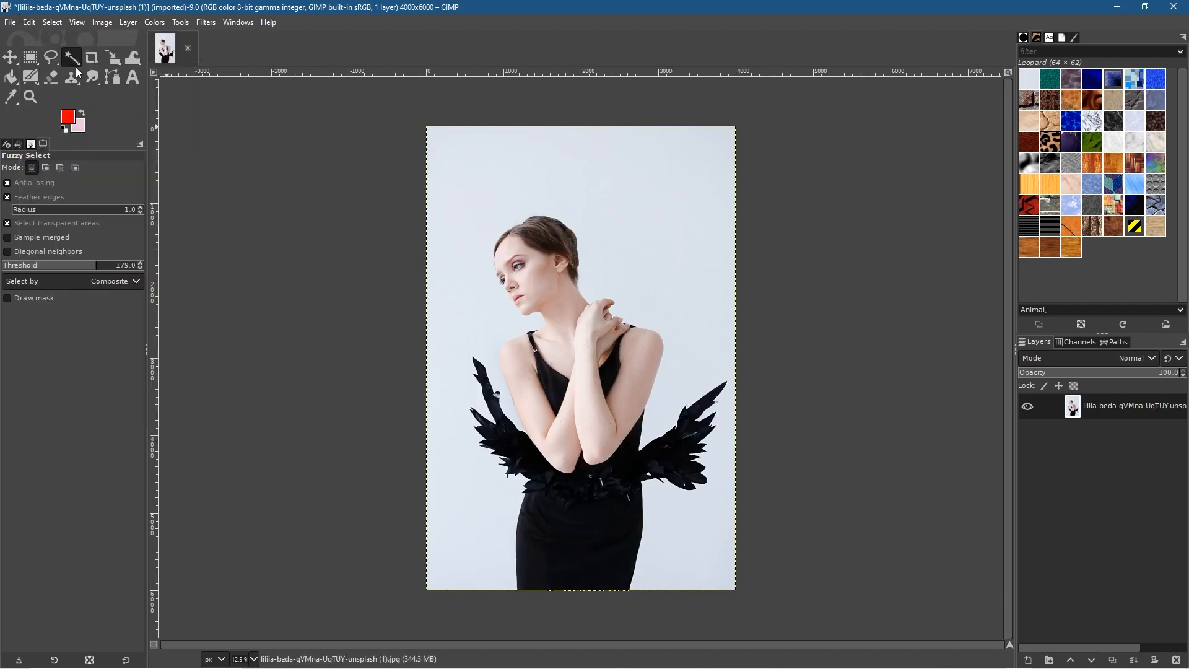
Step: Try selecting the pale background with the threshold lowered to 15.2, and undo the selection
click(87, 256)
click(88, 265)
click(31, 253)
drag(92, 268, 13, 263)
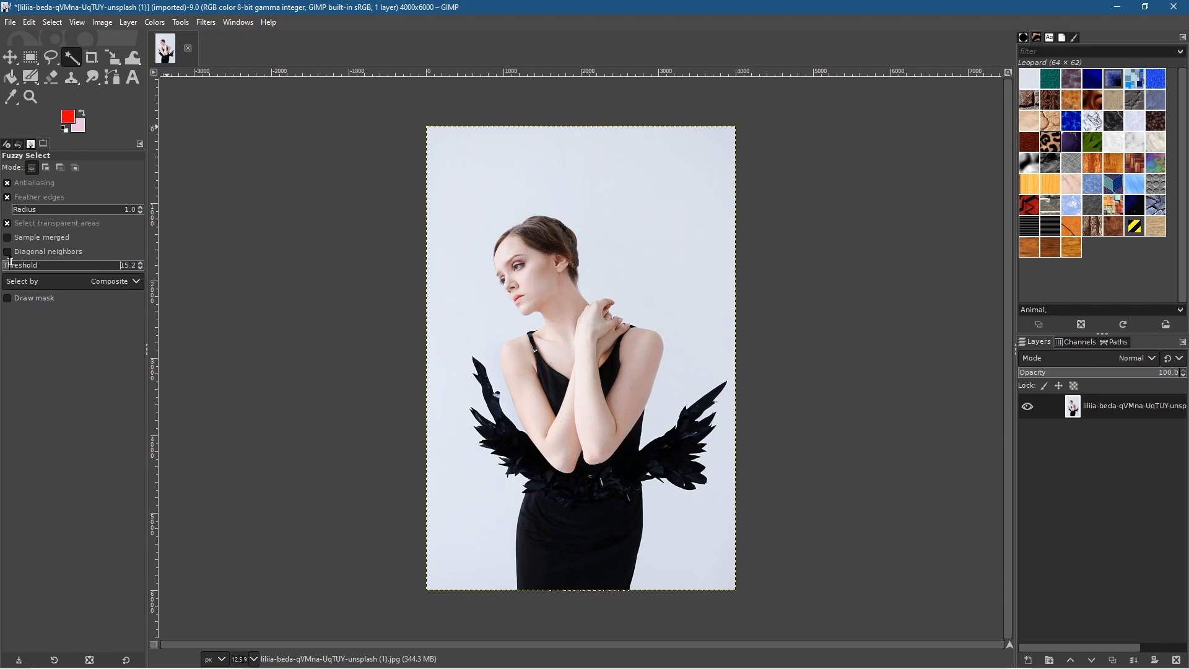
click(496, 176)
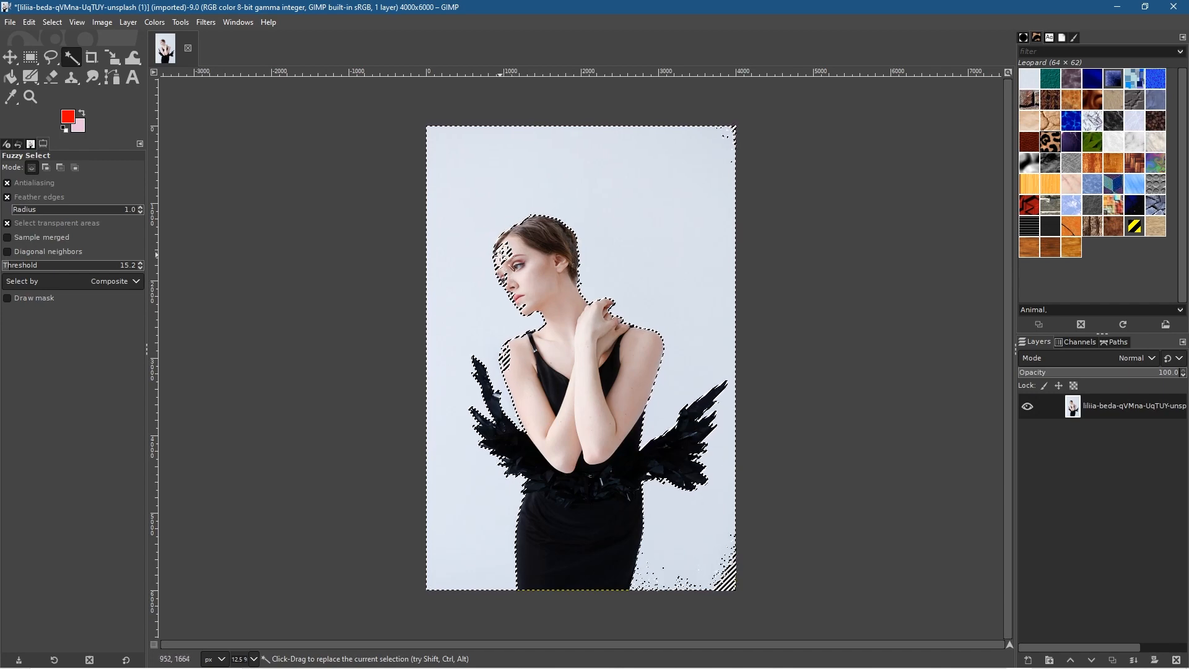
click(29, 22)
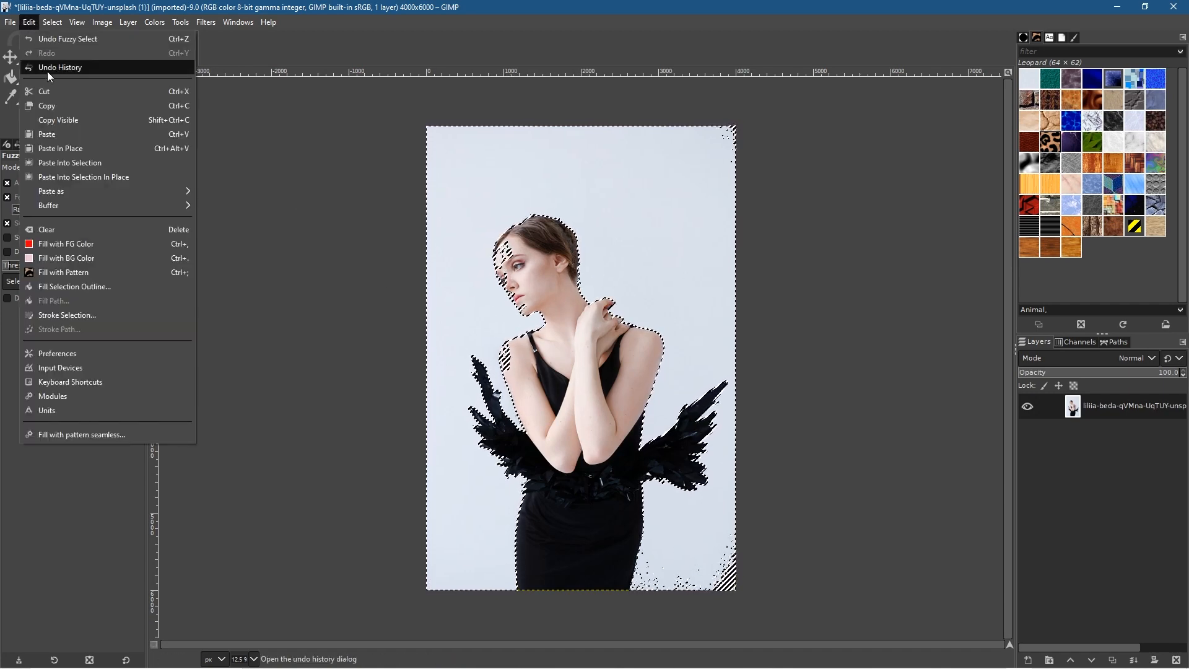
click(53, 41)
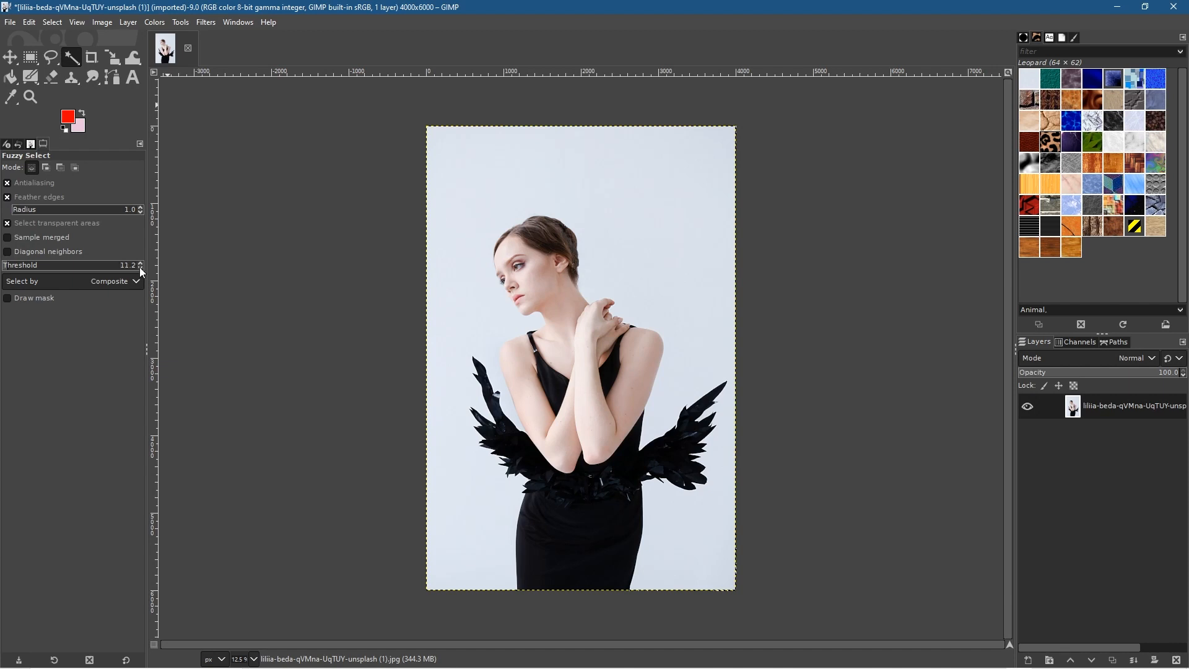
Step: Select the pale background with a threshold of 11.2 and feathered edges, cut it out and deselect everything
click(526, 169)
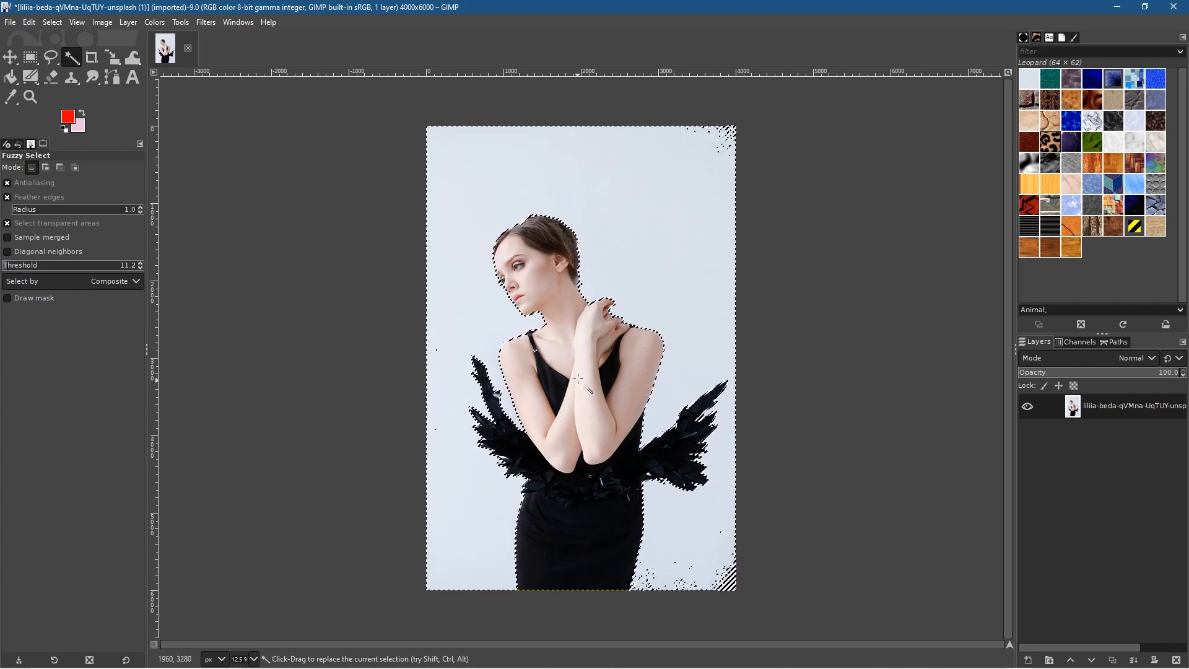
click(29, 22)
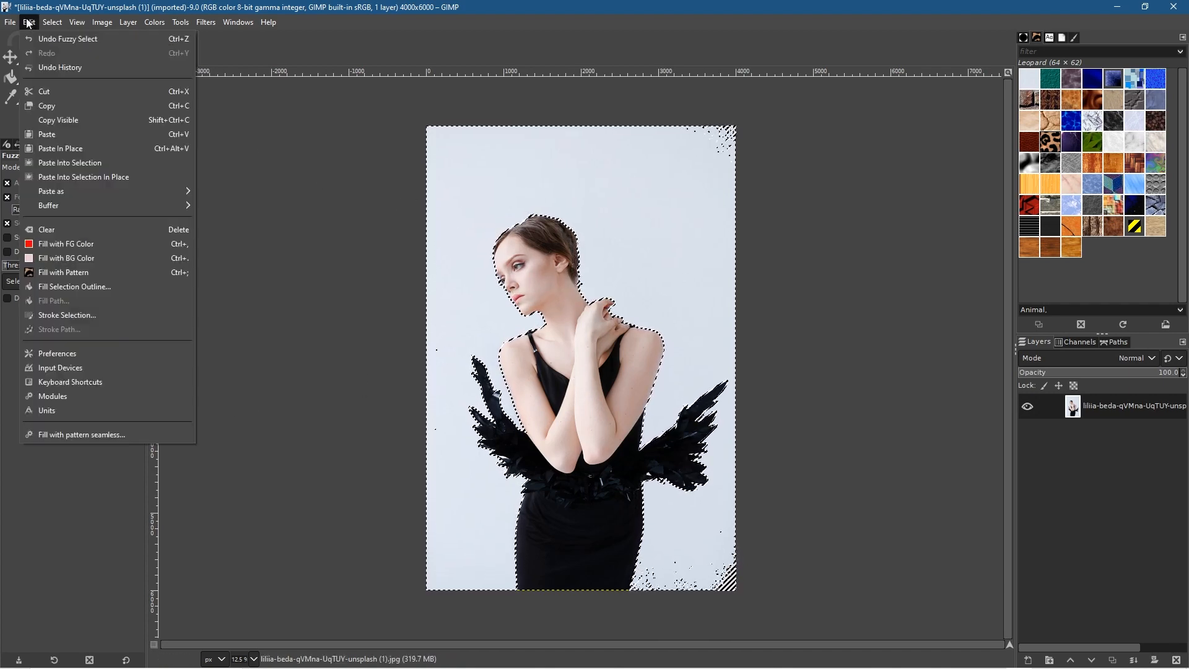
click(42, 92)
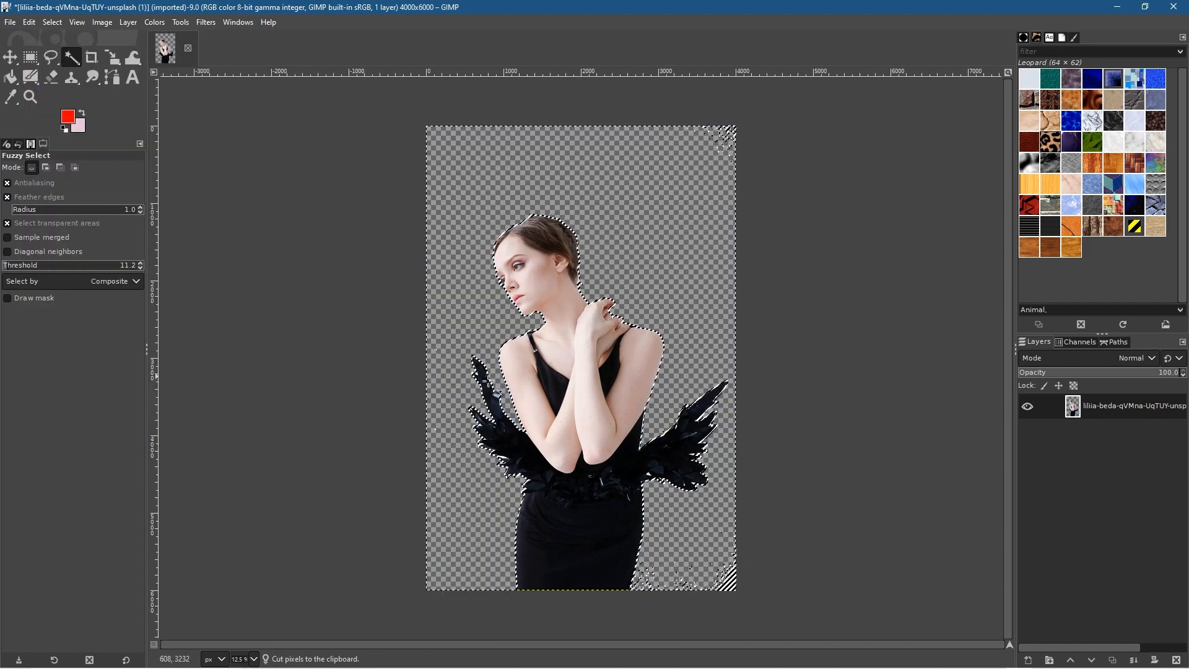
click(53, 23)
click(59, 50)
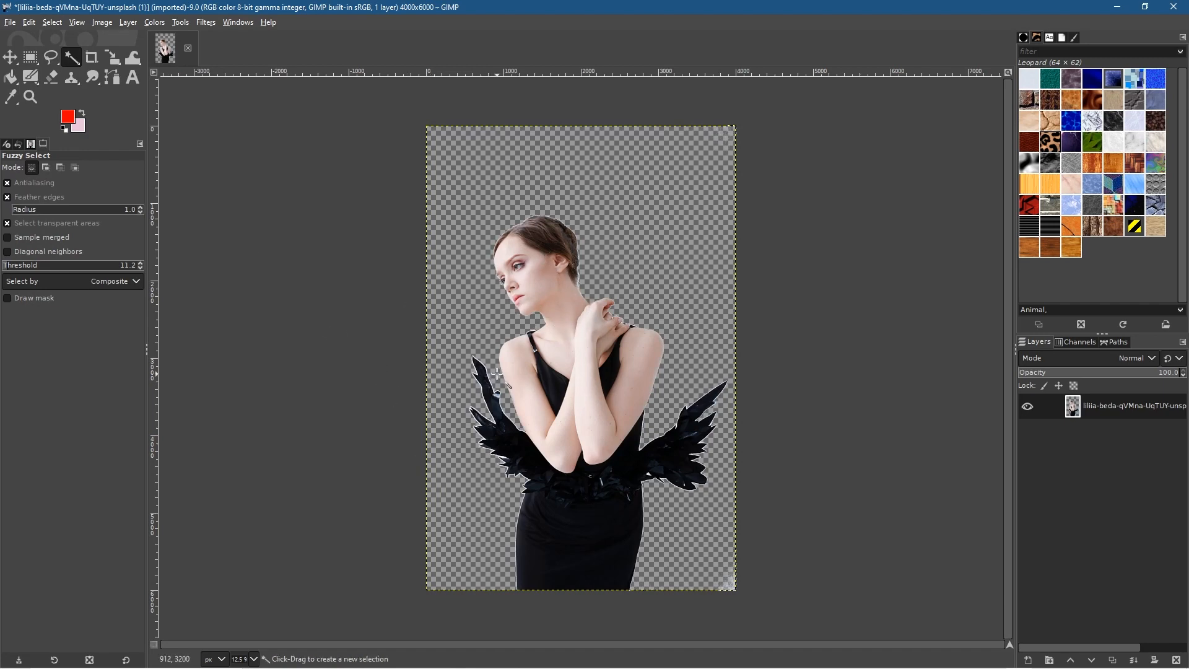
Step: Examine the cut-out edges around the black feathers, arms and shoulders up close
scroll(496, 375, up, 6)
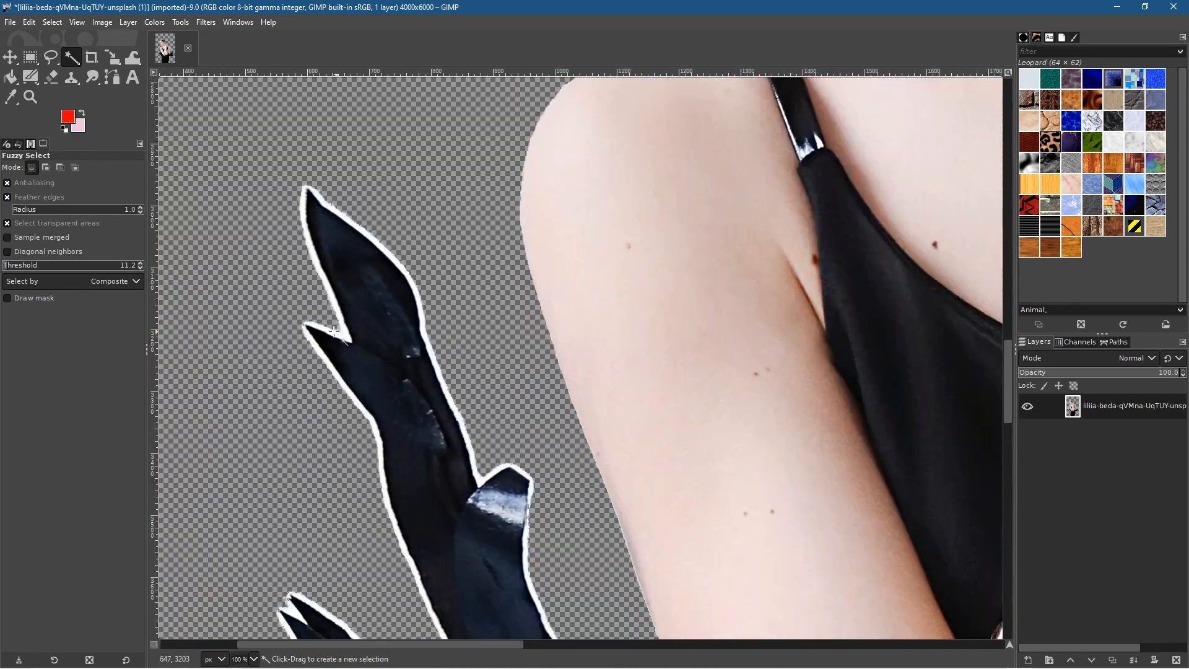
scroll(508, 484, down, 4)
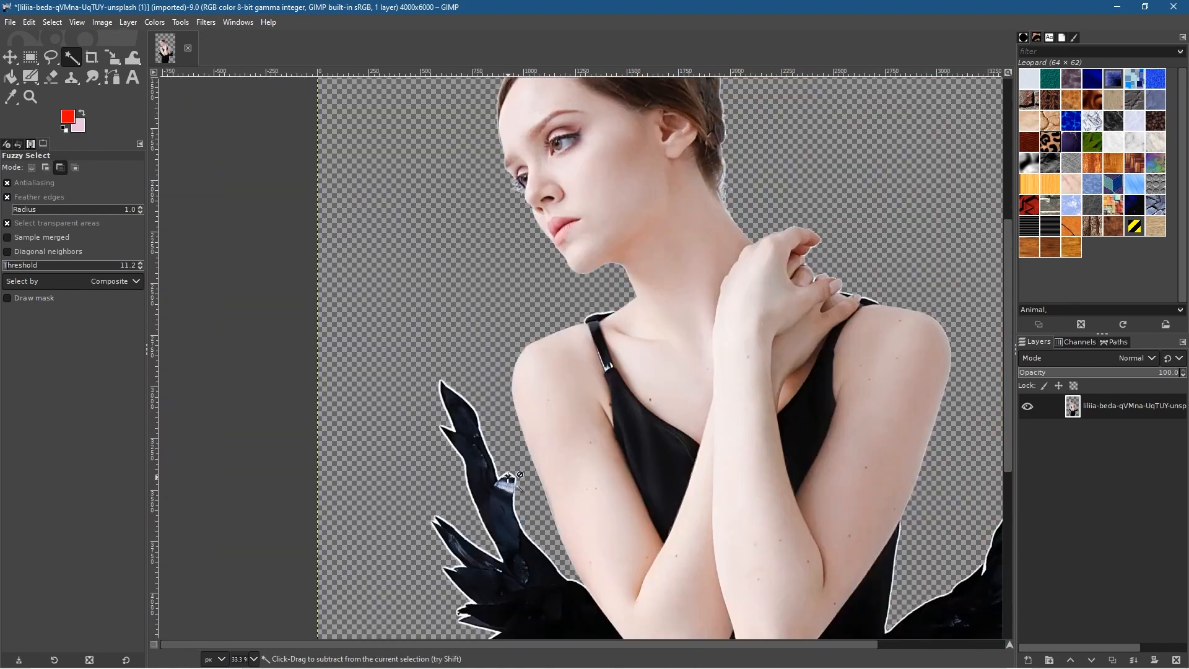
scroll(505, 472, down, 1)
scroll(557, 471, up, 3)
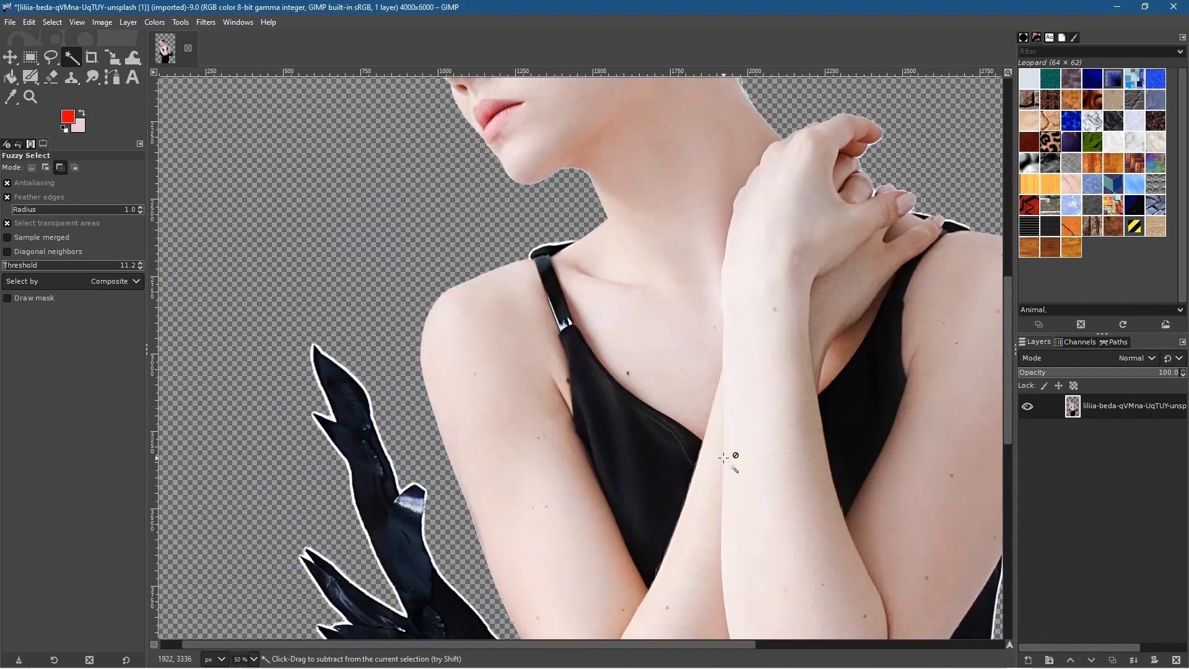
scroll(724, 458, down, 3)
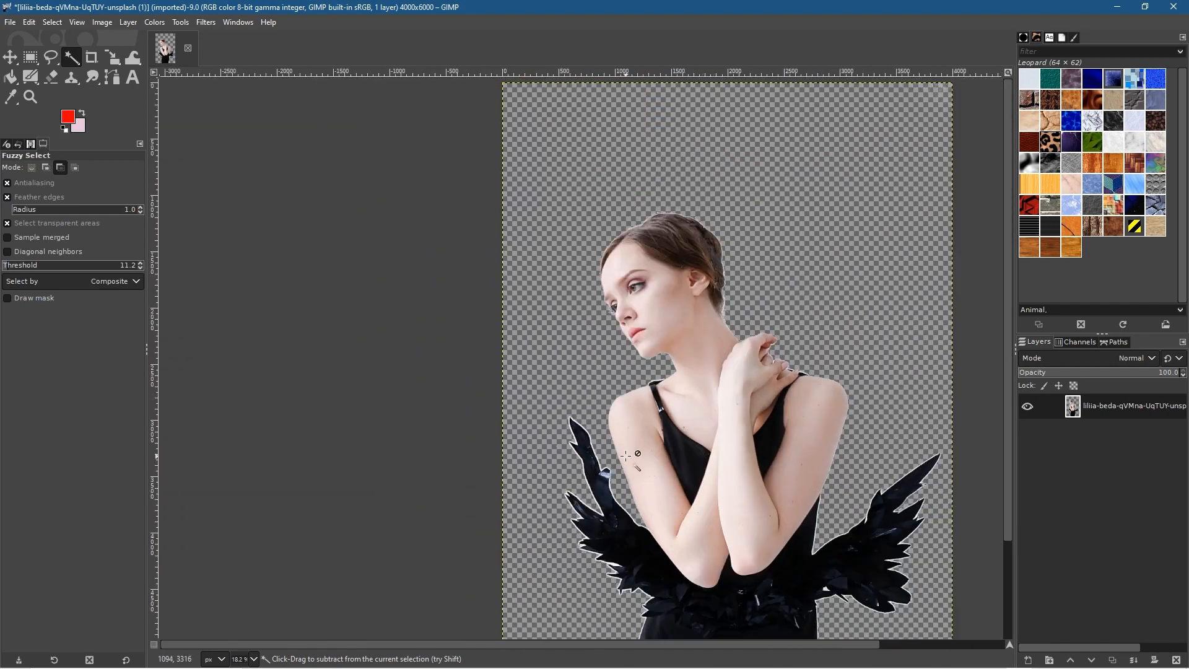
scroll(627, 456, down, 2)
scroll(626, 455, up, 1)
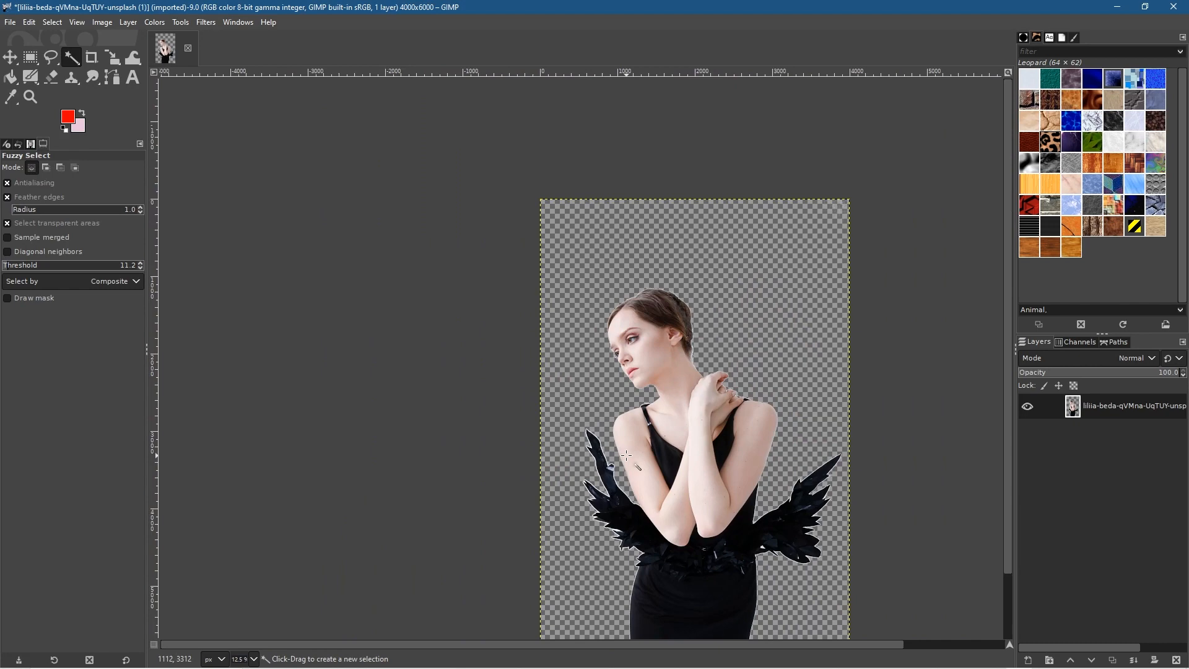
Step: Undo the deselection, the background cut and the fuzzy selection on the portrait
key(ctrl+z)
key(ctrl+z)
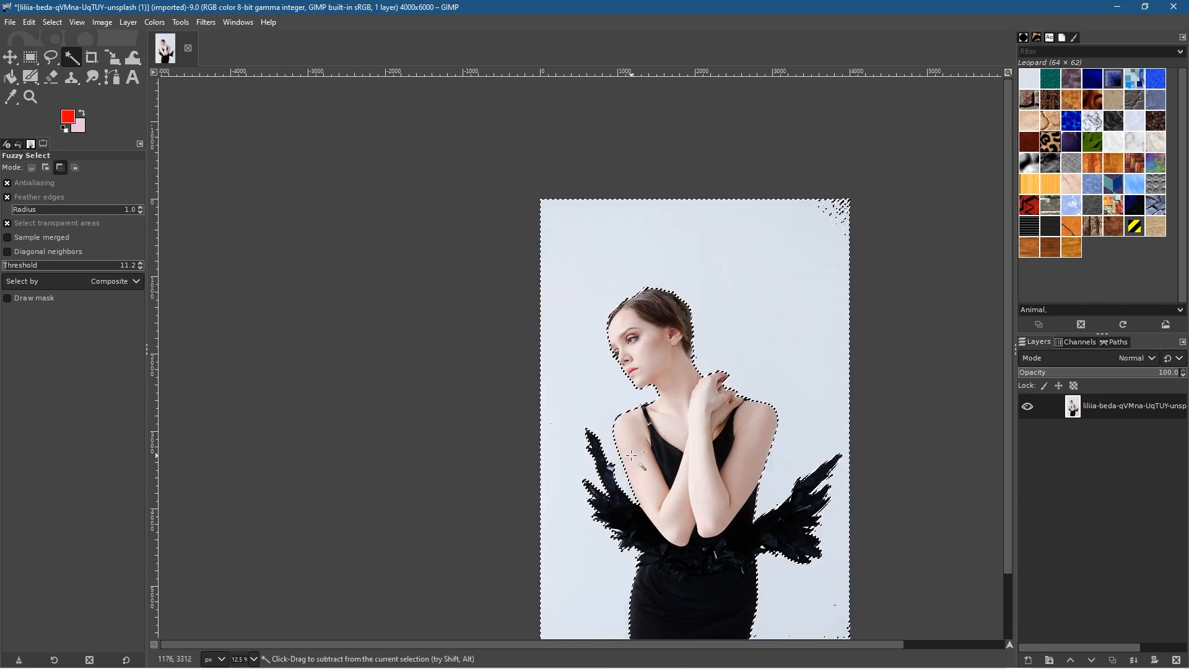
key(ctrl+z)
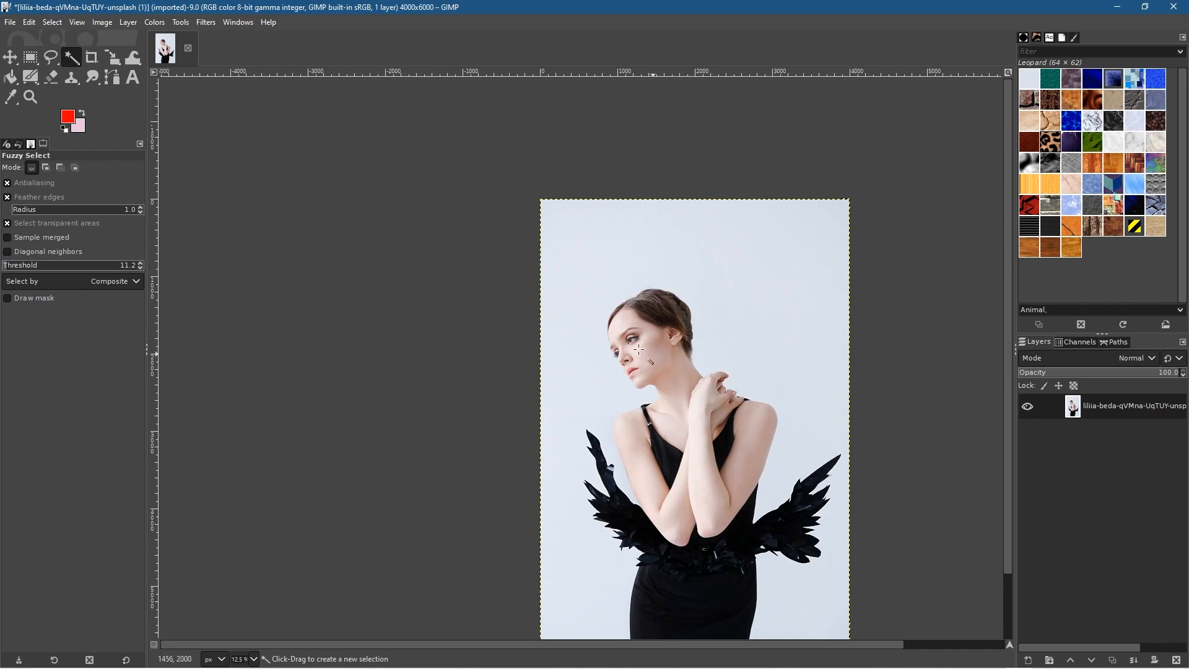
click(35, 24)
click(626, 186)
drag(698, 403, 599, 335)
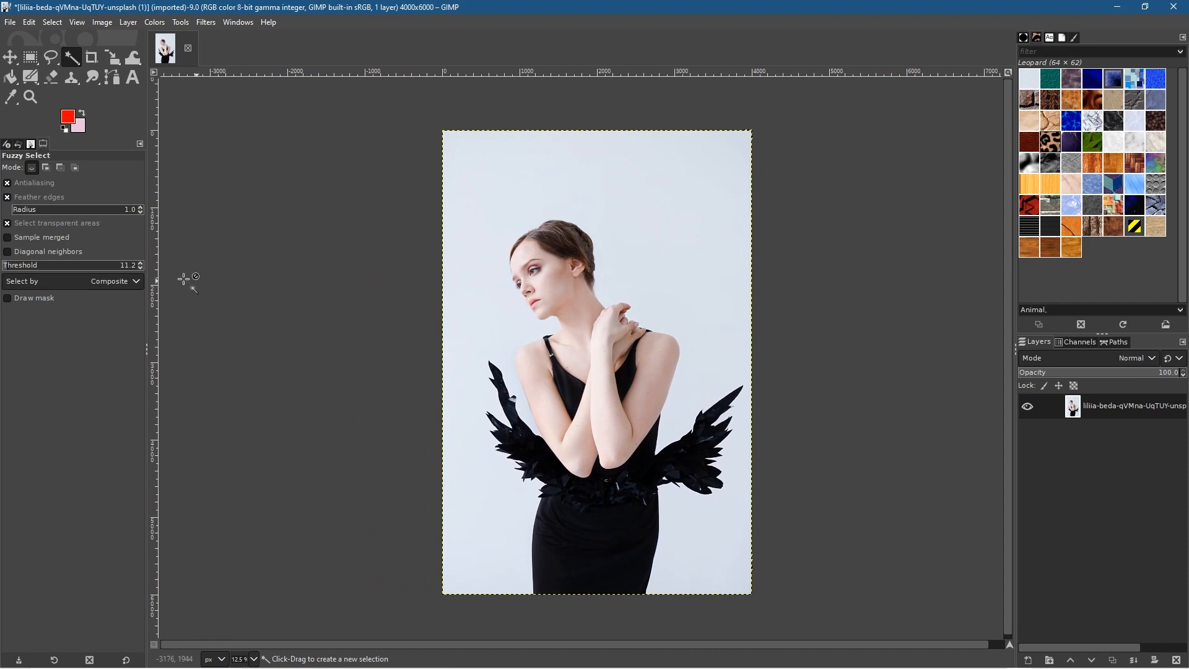
Step: Disable feathered edges for Fuzzy Select, reselect the pale background at threshold 11.2 and cut it out
click(8, 197)
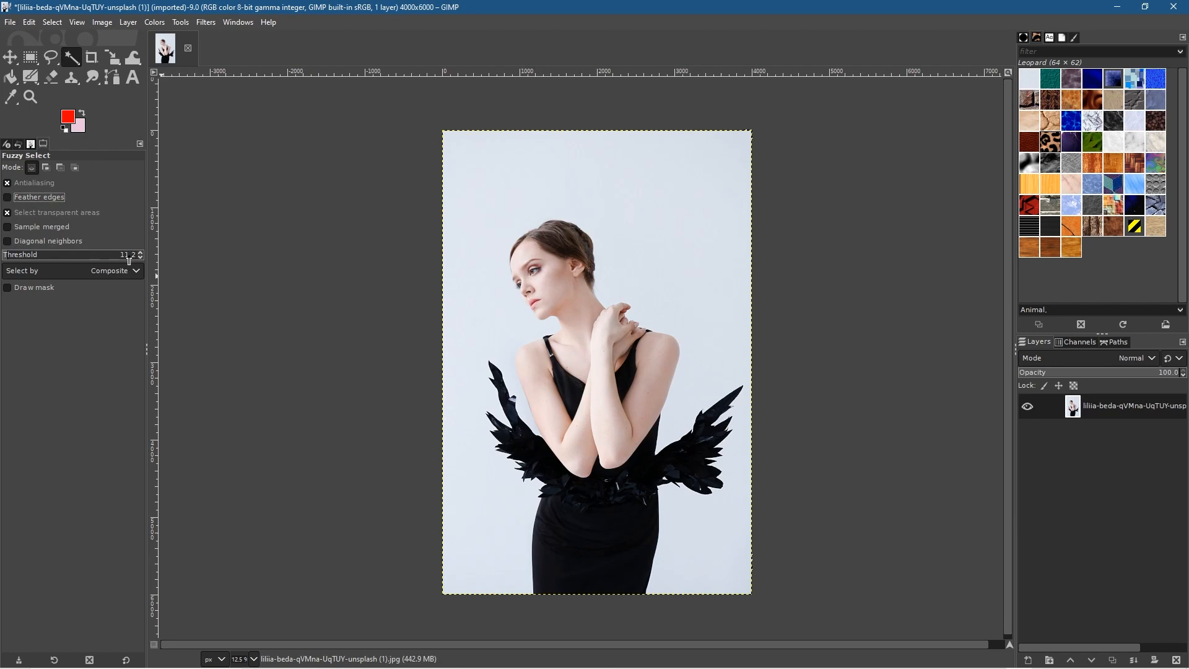
click(588, 168)
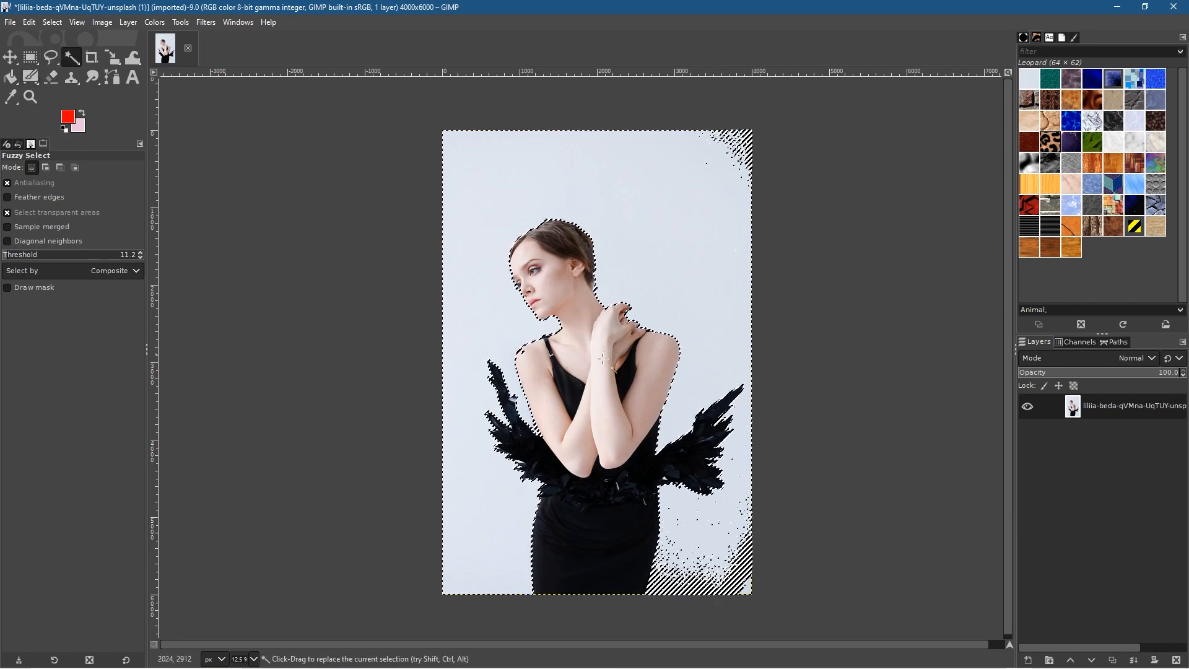
click(29, 22)
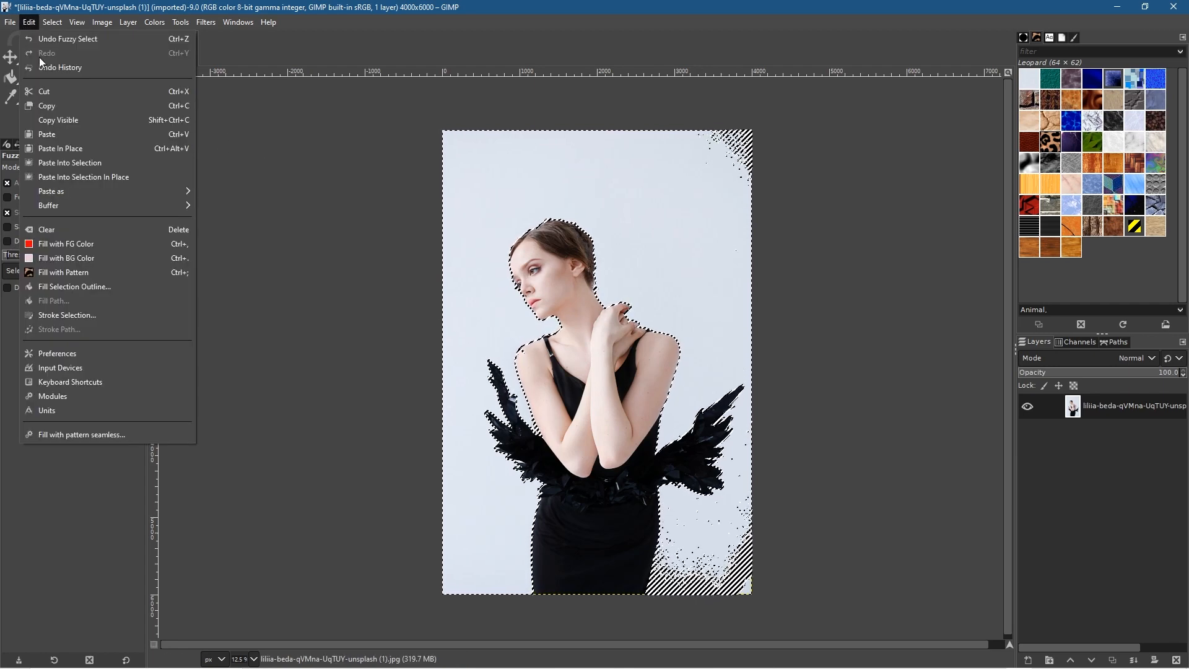
click(47, 91)
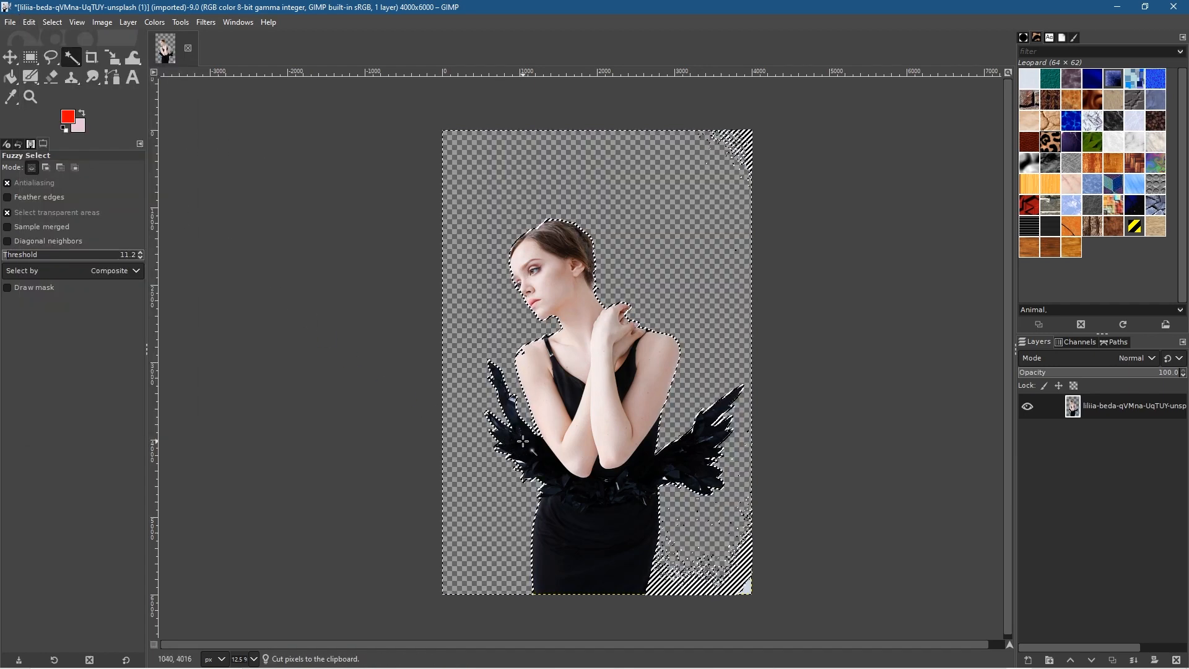
Step: Inspect the edges of the feathers beside the arm, undoing the background cut for comparison and redoing it
scroll(515, 429, up, 6)
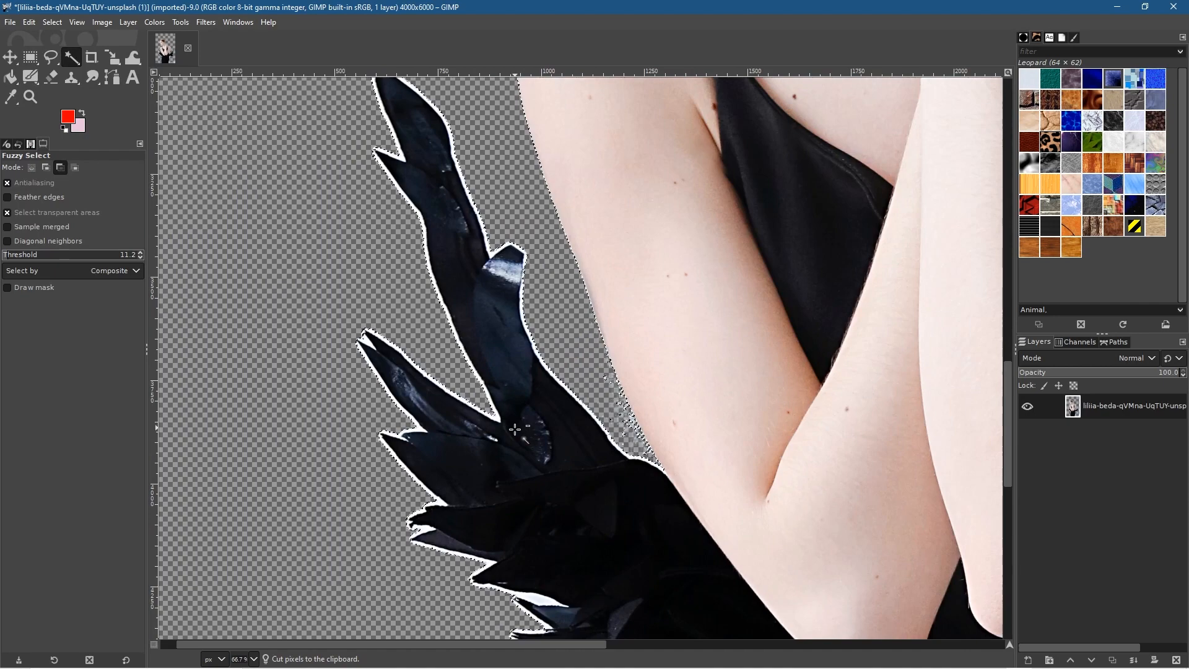
scroll(507, 418, up, 1)
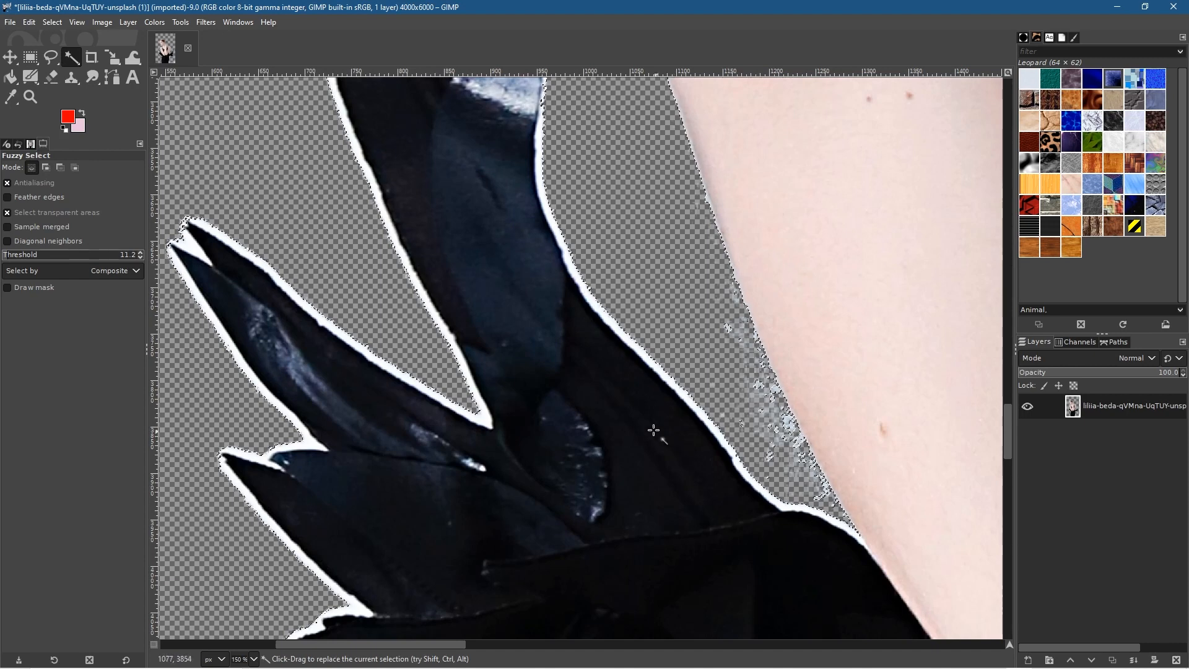
key(ctrl+z)
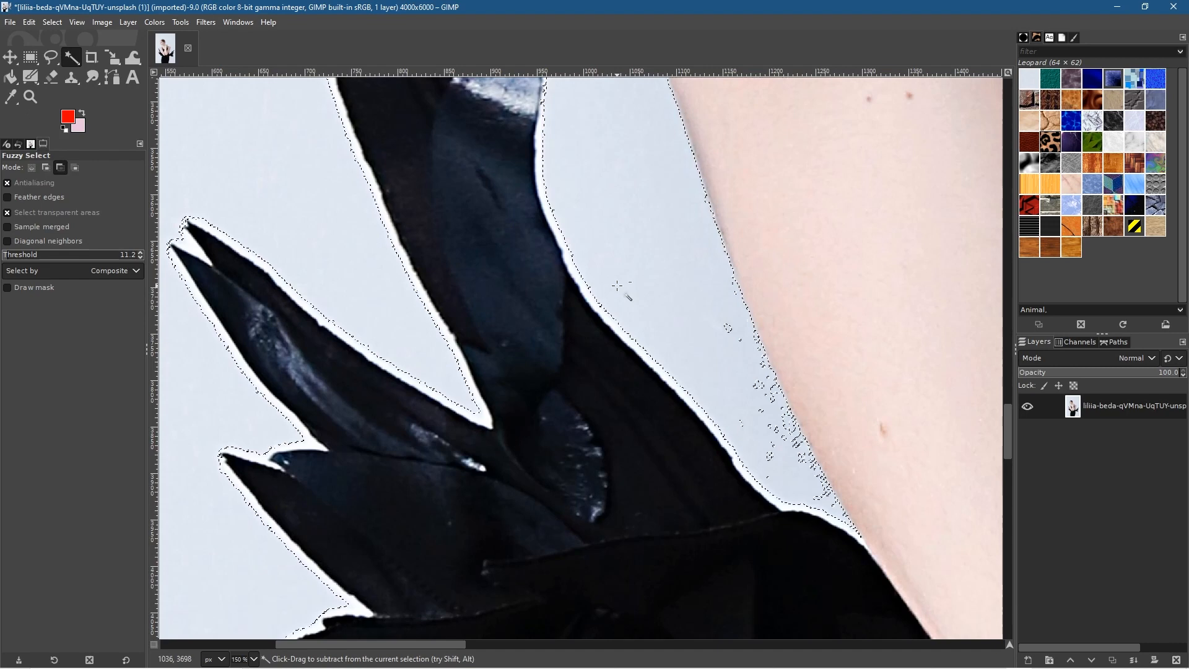
click(29, 22)
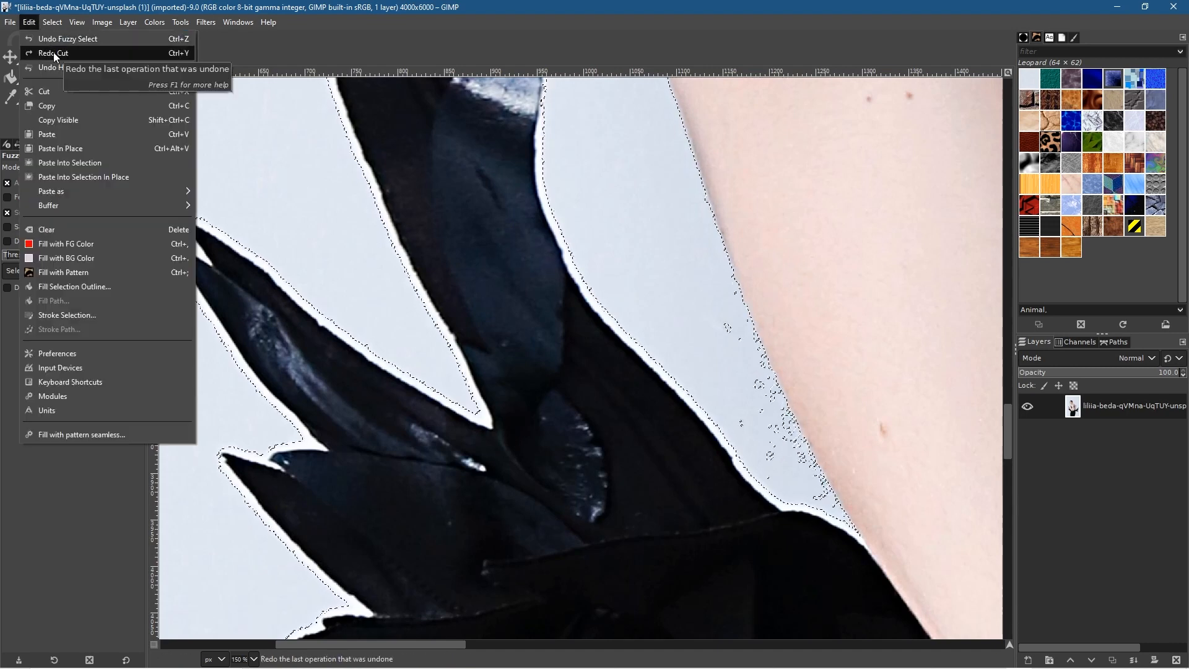
click(49, 40)
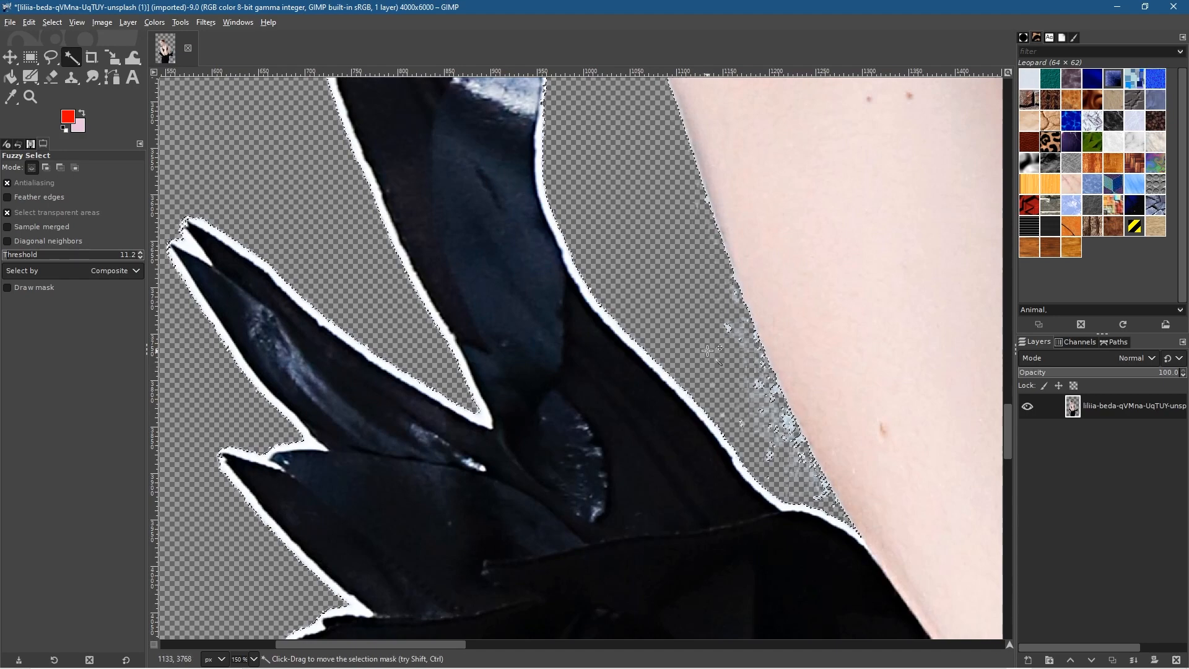
Step: Clear the selection around the cut-out woman
ctrl+scroll(705, 363, down, 8)
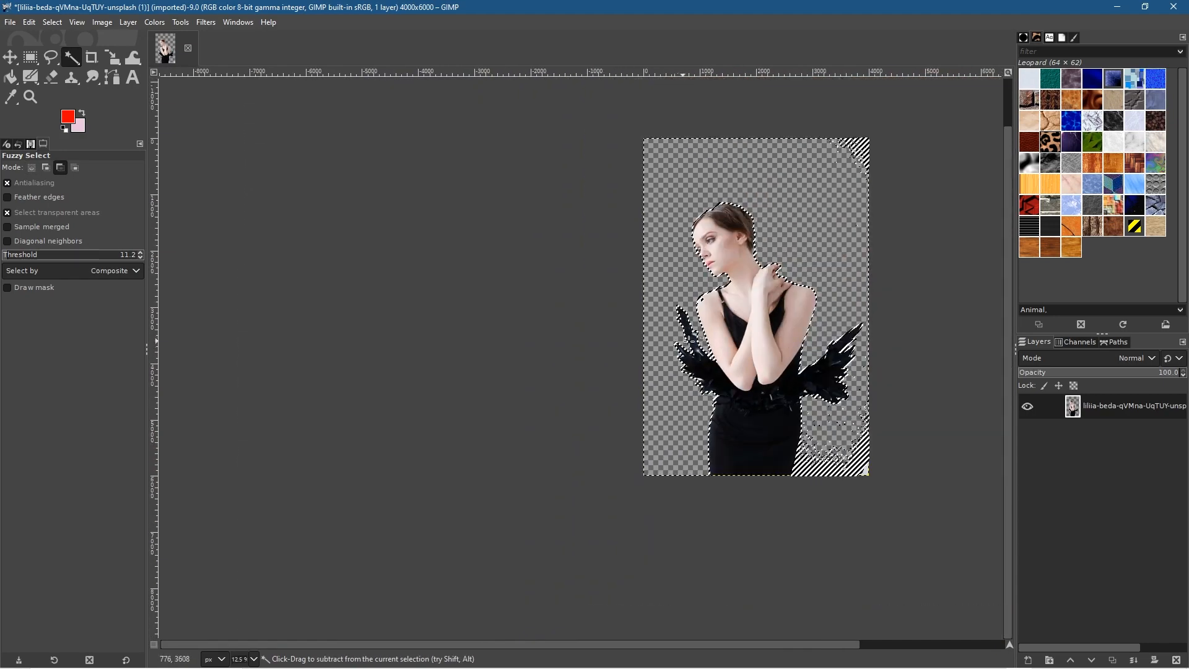
ctrl+scroll(599, 302, up, 1)
drag(807, 298, 583, 366)
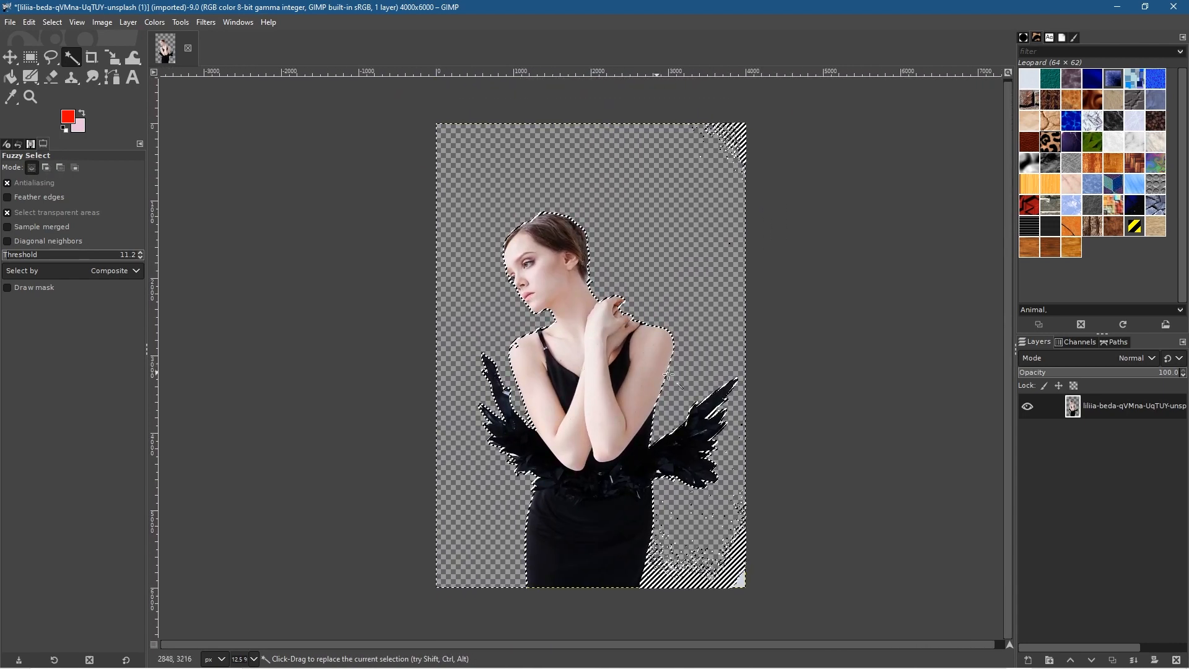
click(52, 28)
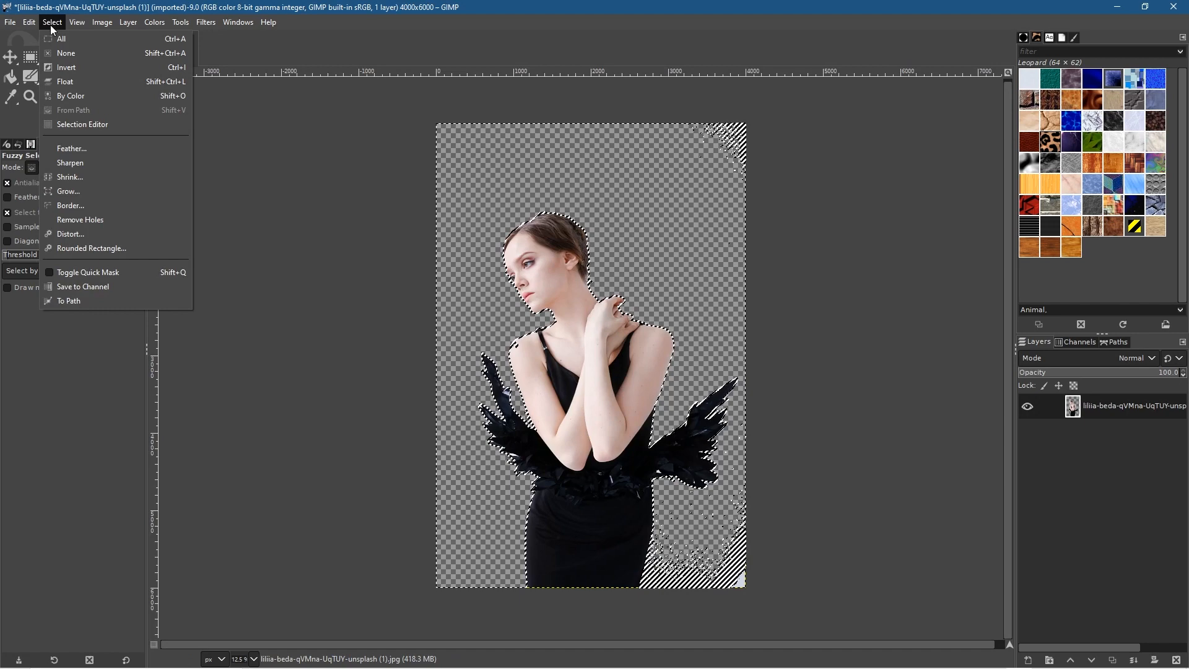
click(55, 36)
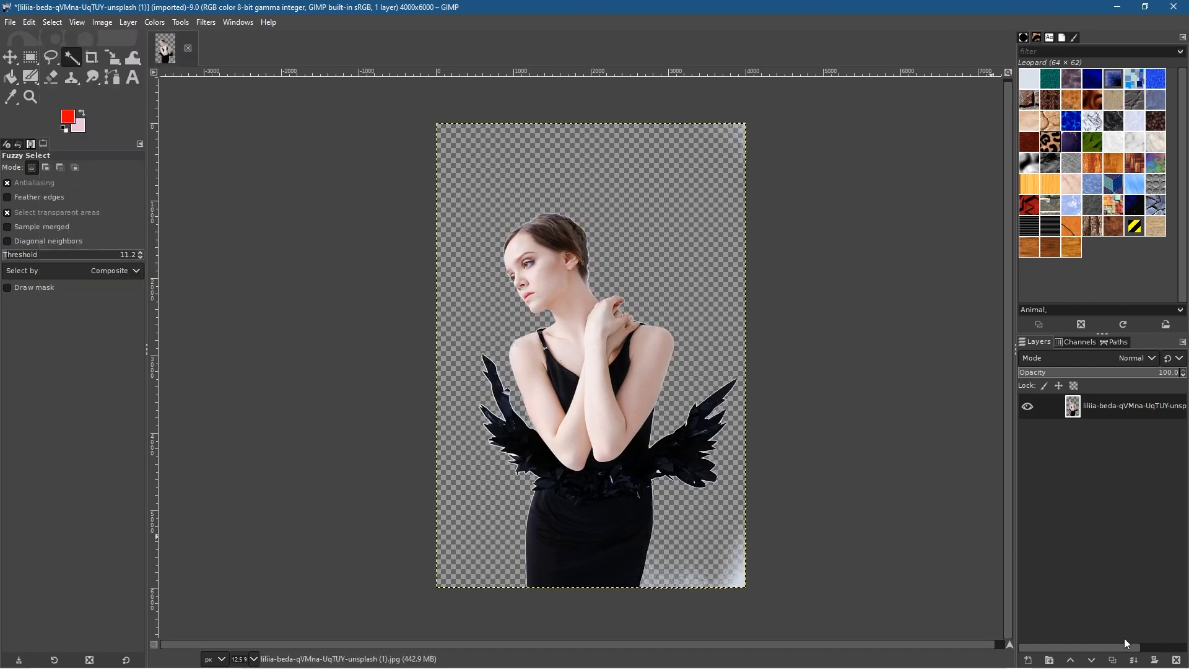
Step: Add a new transparent 4000 × 6000 px layer and move it below the portrait layer
click(1031, 661)
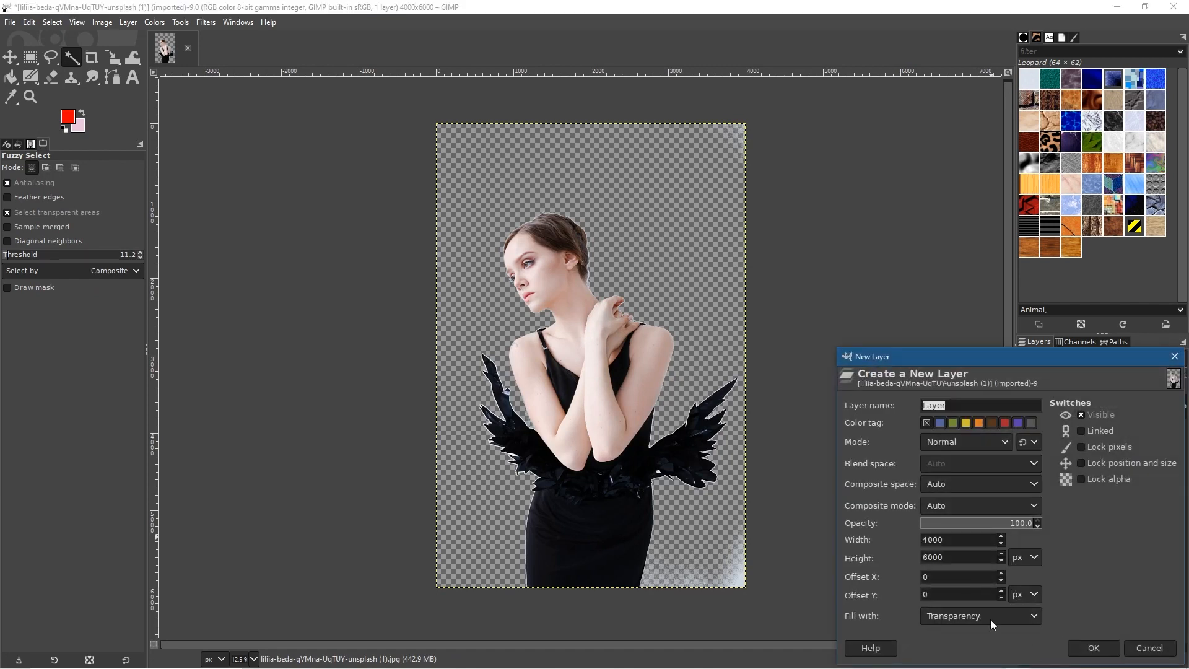
click(1095, 648)
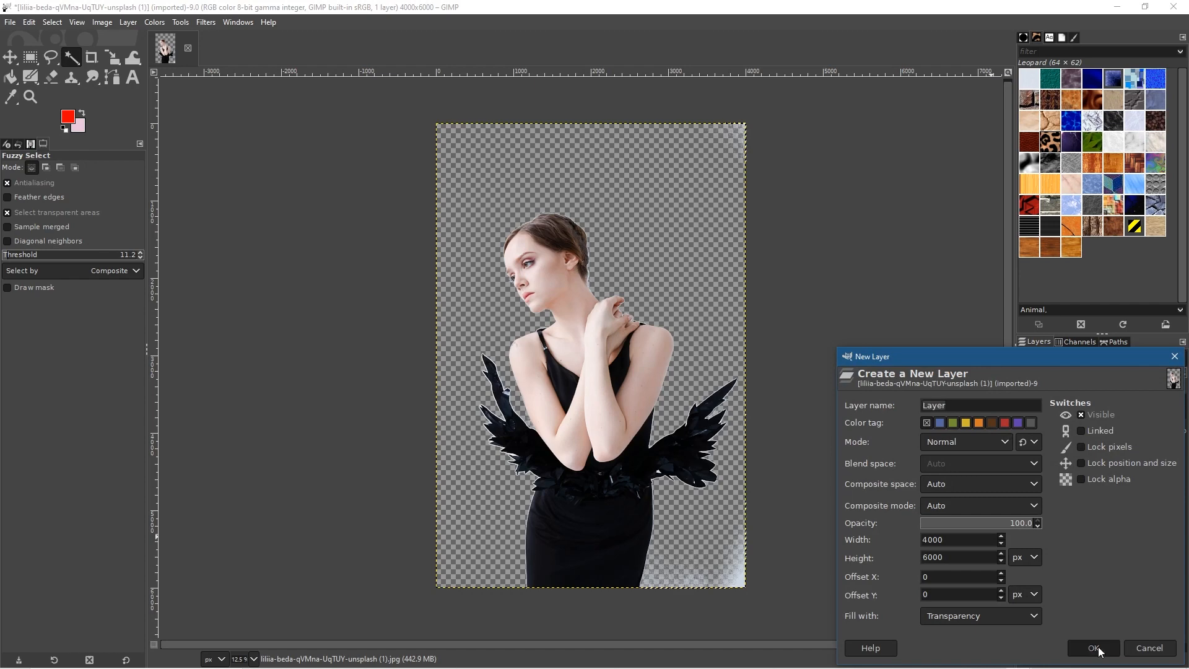
drag(1084, 412, 1088, 453)
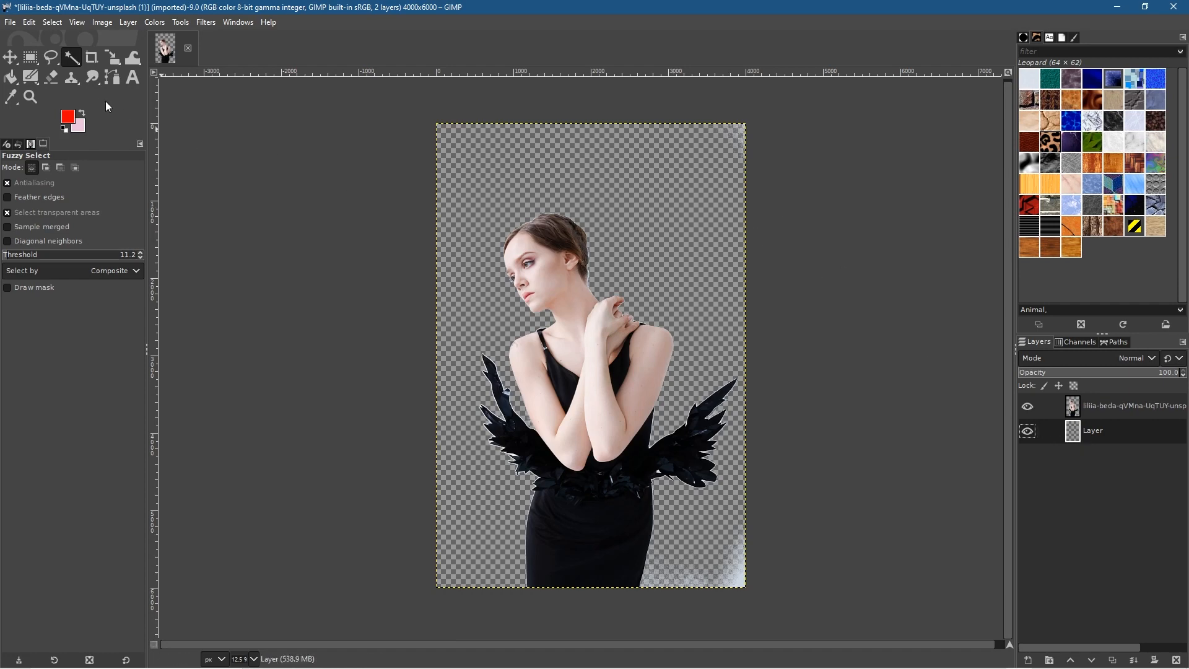
Step: Use pure red (ff0000) as the foreground colour and bucket-fill the new lower layer with it
click(70, 117)
click(69, 117)
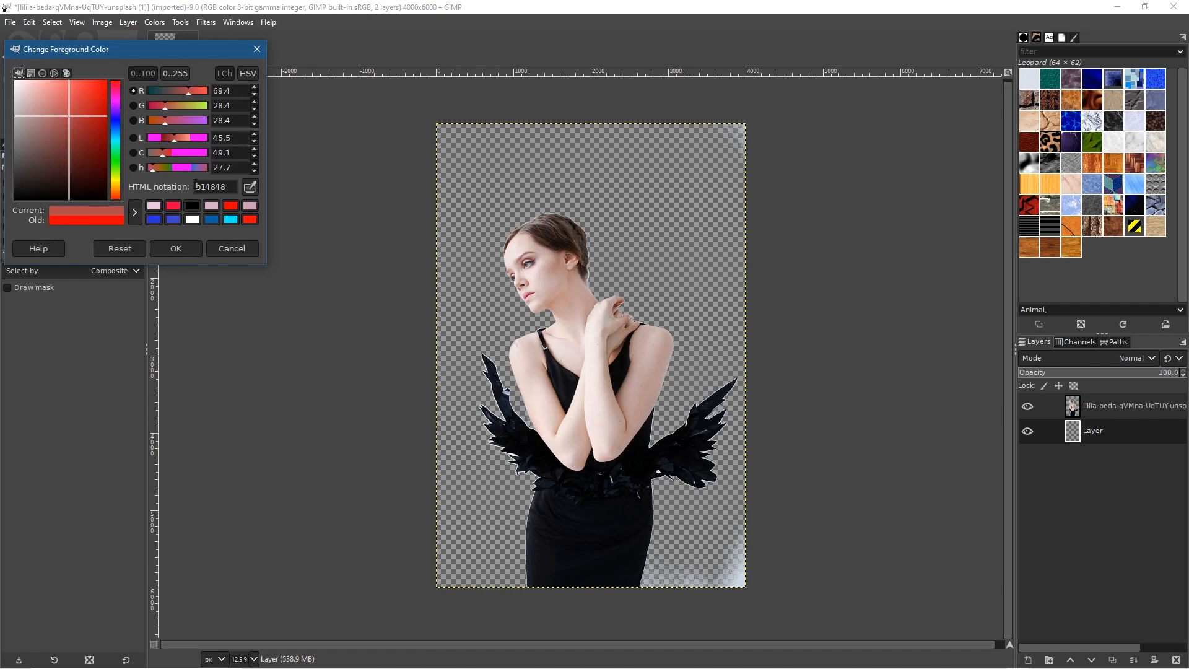
click(234, 248)
click(68, 118)
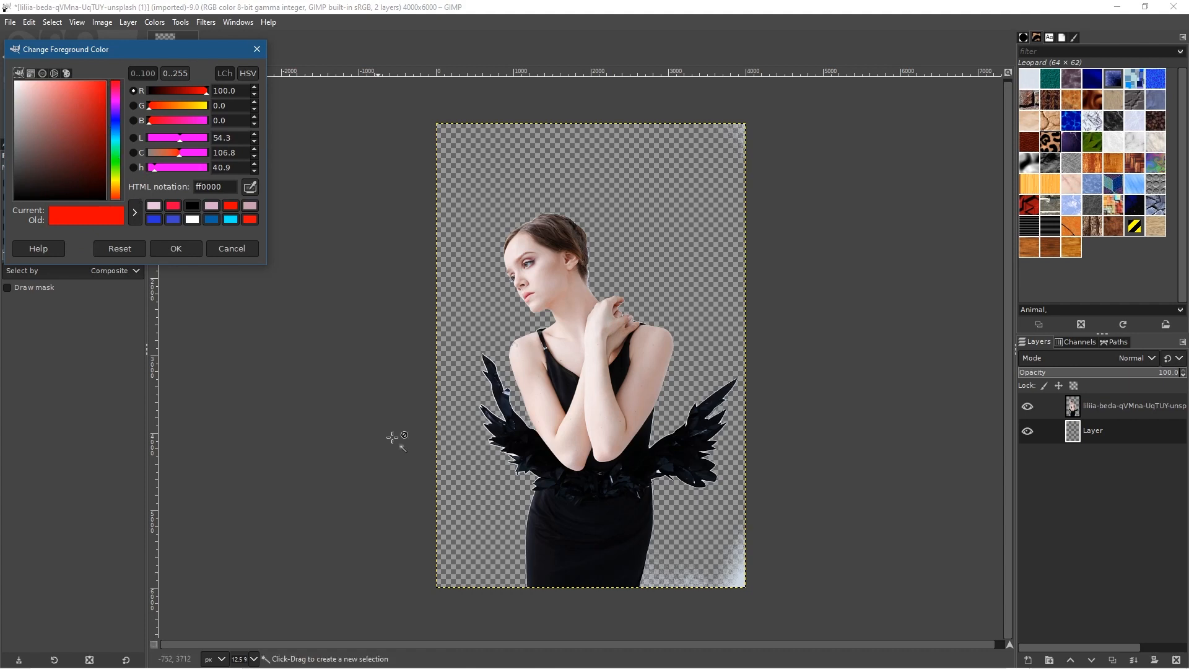
click(174, 248)
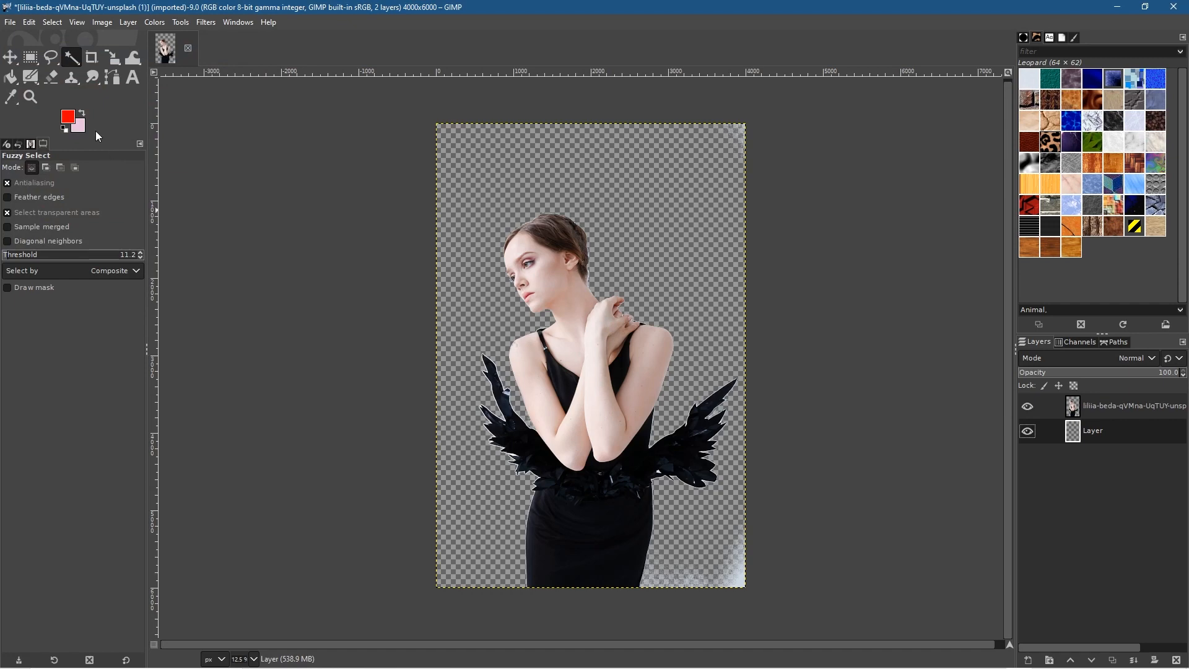
click(11, 77)
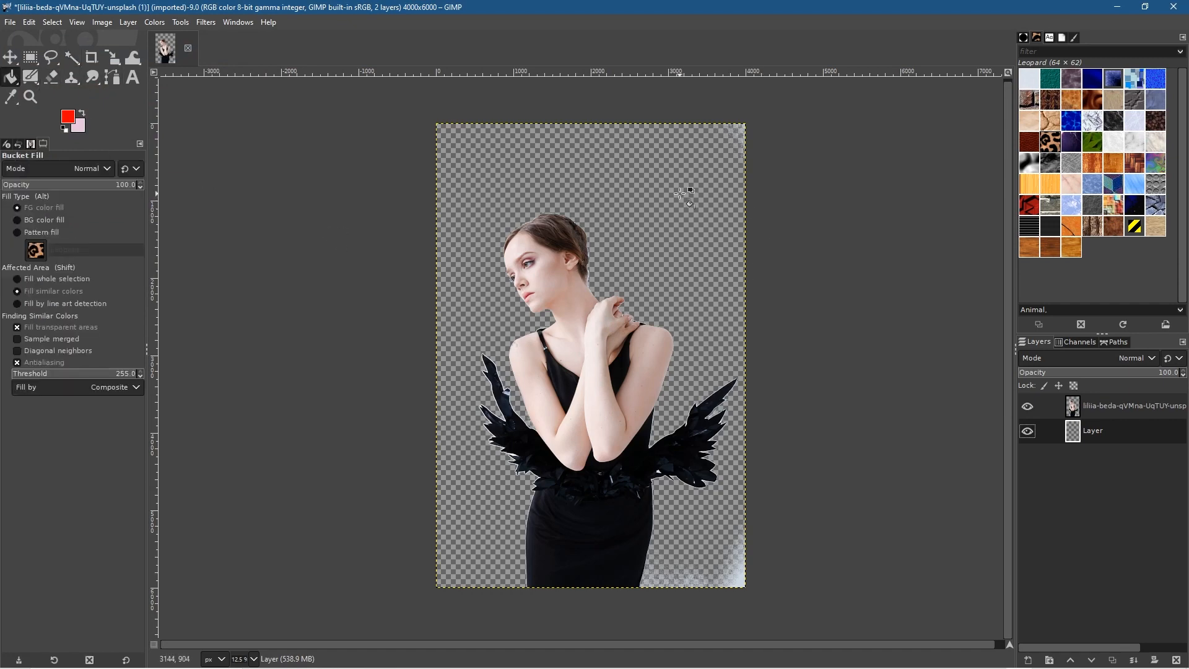
click(699, 203)
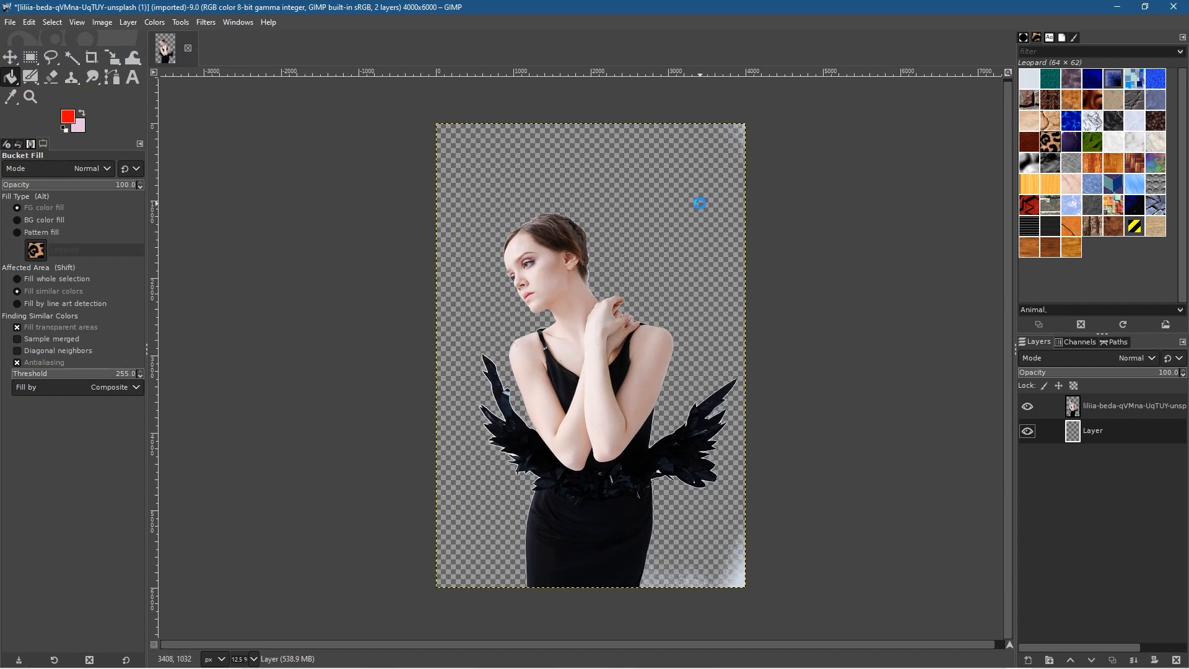
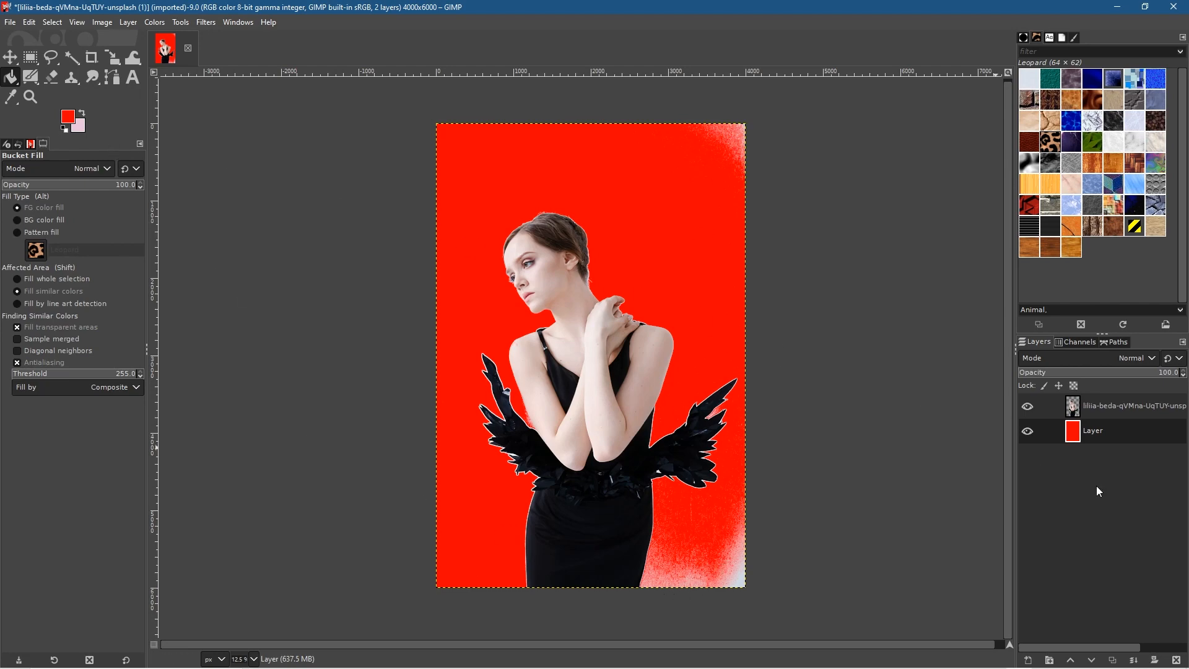
Step: On the portrait layer, erase the leftover pale background in the image's upper-right and lower-right corners with the size 144 eraser
click(1131, 414)
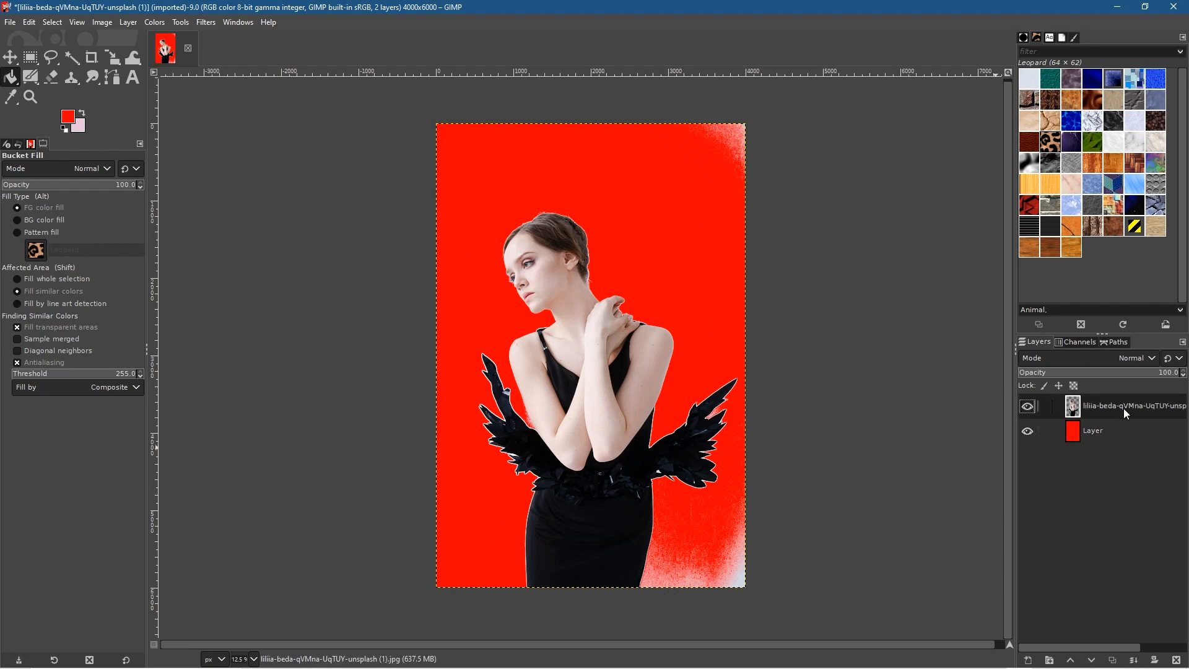
click(52, 77)
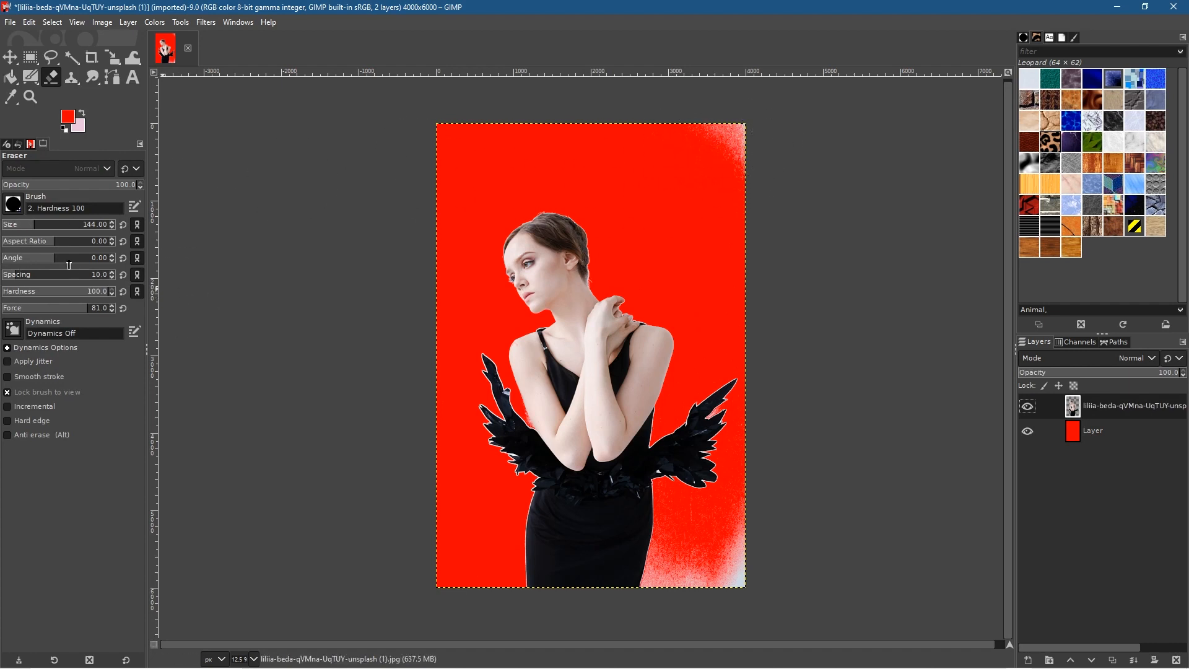
mouse_move(722, 159)
mouse_down()
mouse_move(750, 152)
mouse_move(724, 138)
mouse_up()
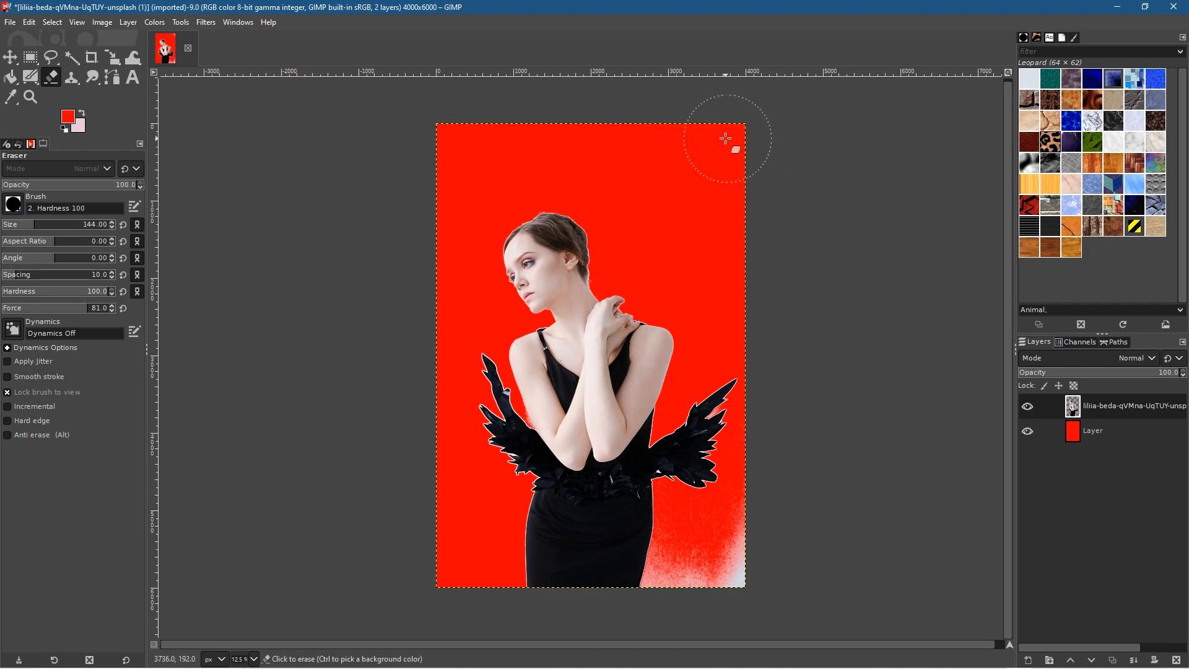
mouse_move(749, 567)
mouse_down()
mouse_move(716, 590)
mouse_move(719, 551)
mouse_move(699, 596)
mouse_move(710, 539)
mouse_move(698, 558)
mouse_move(699, 538)
mouse_move(690, 603)
mouse_up()
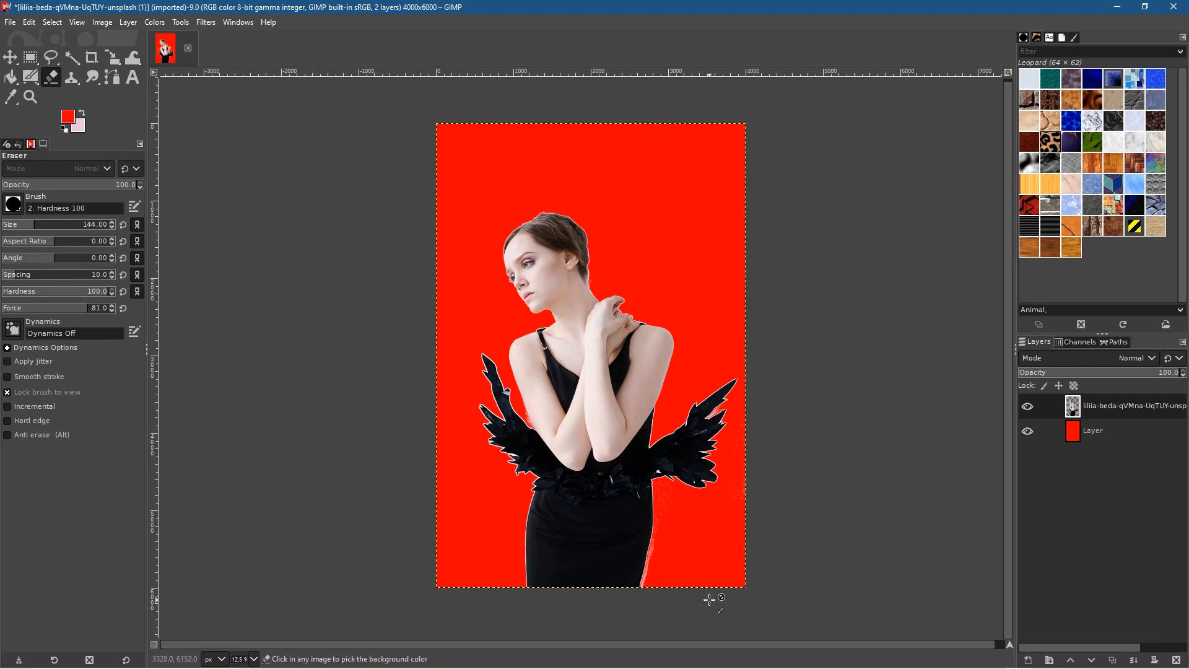
Step: Erase the speckled pale strip along the lower right edge of the skirt, undoing one stray stroke
scroll(672, 562, up, 7)
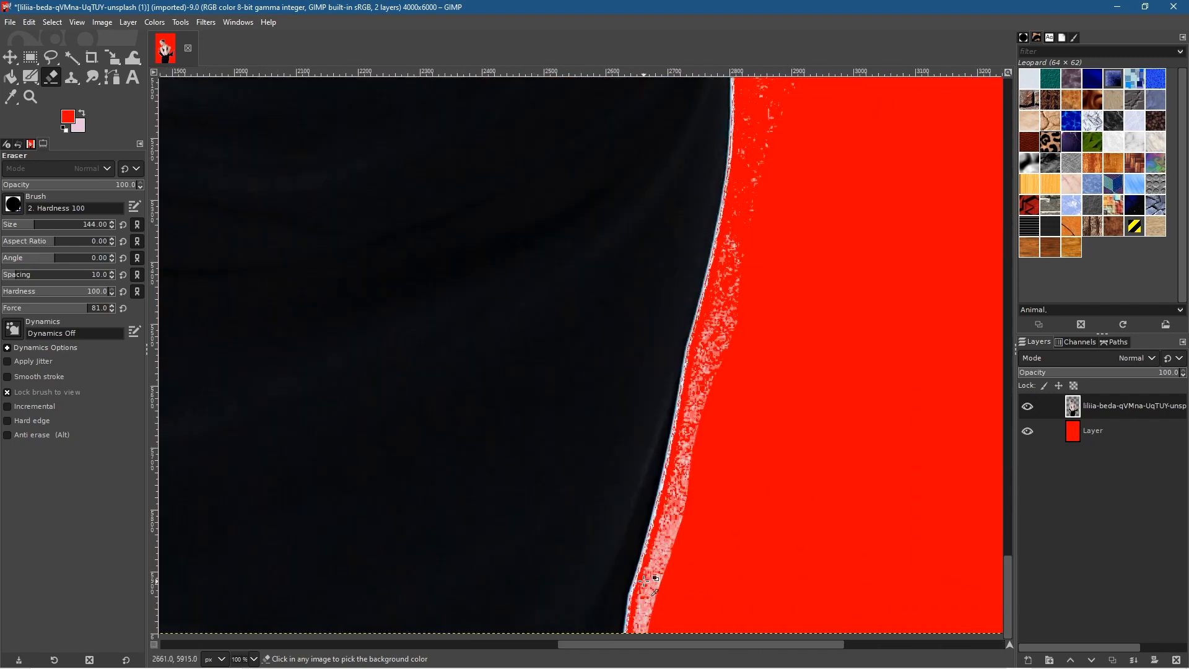
mouse_move(762, 300)
mouse_down()
mouse_move(716, 432)
mouse_move(681, 604)
mouse_move(659, 629)
mouse_move(664, 615)
mouse_move(672, 634)
mouse_move(672, 585)
mouse_move(688, 569)
mouse_move(711, 454)
mouse_move(659, 628)
mouse_up()
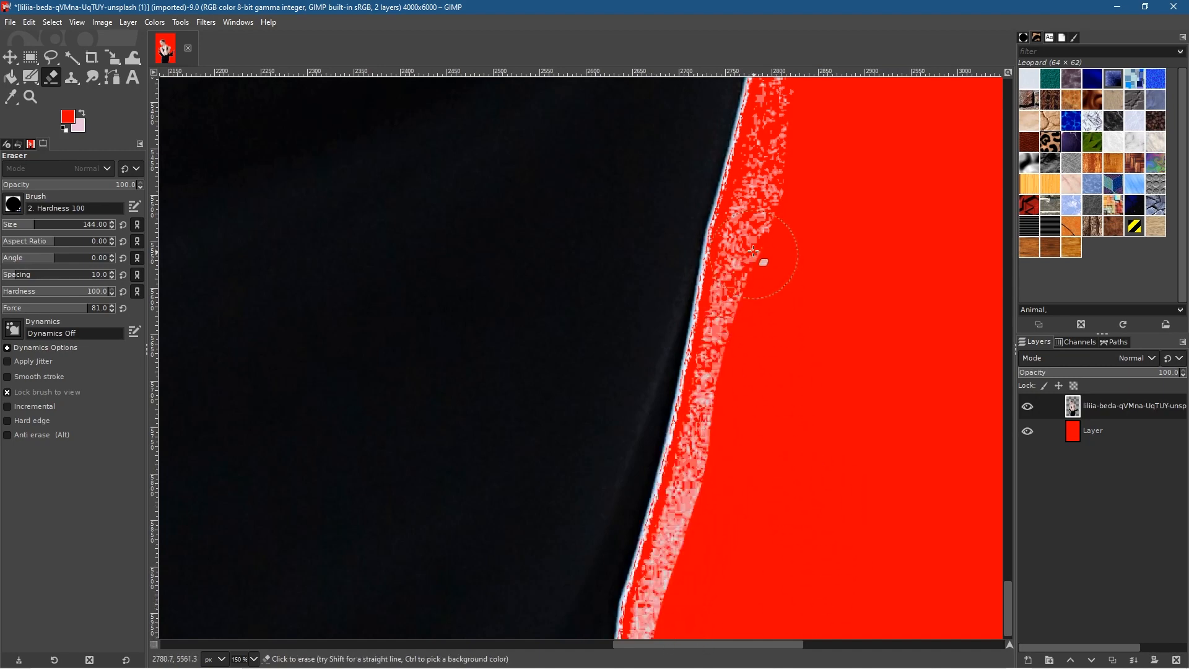
drag(752, 237, 746, 261)
key(ctrl+z)
click(770, 212)
mouse_move(770, 212)
mouse_down()
mouse_move(753, 272)
mouse_move(759, 224)
mouse_move(725, 415)
mouse_move(666, 620)
mouse_up()
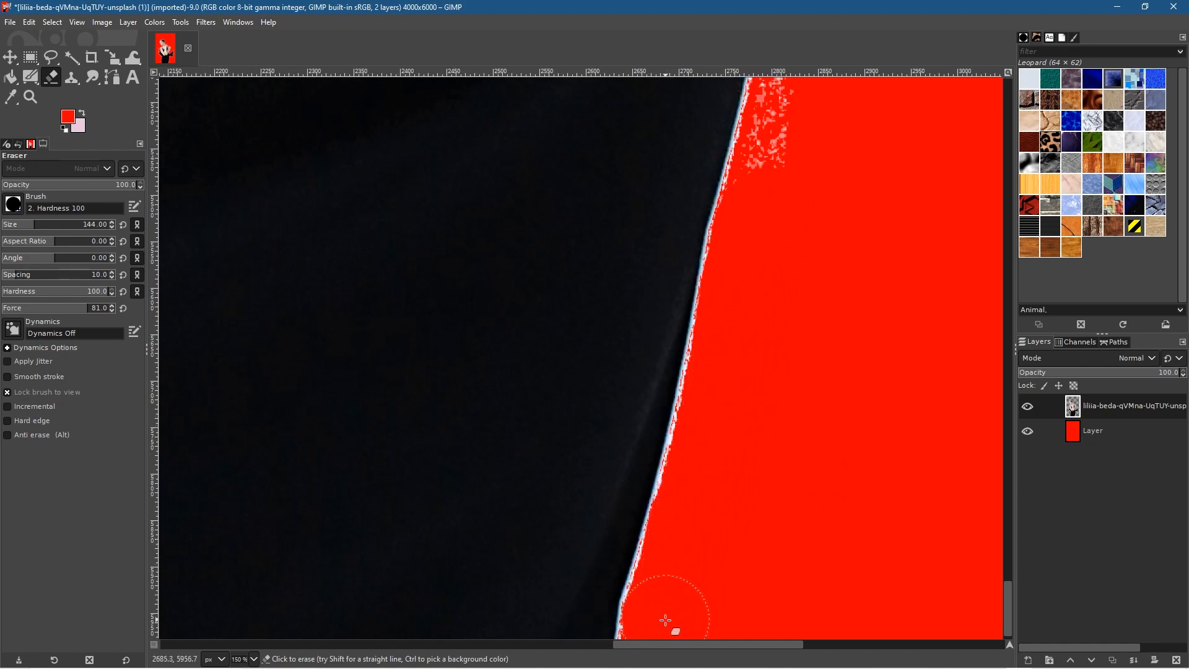
Step: Erase the remaining specks beside the upper part of the skirt and under the feathers at the waist
scroll(801, 271, up, 5)
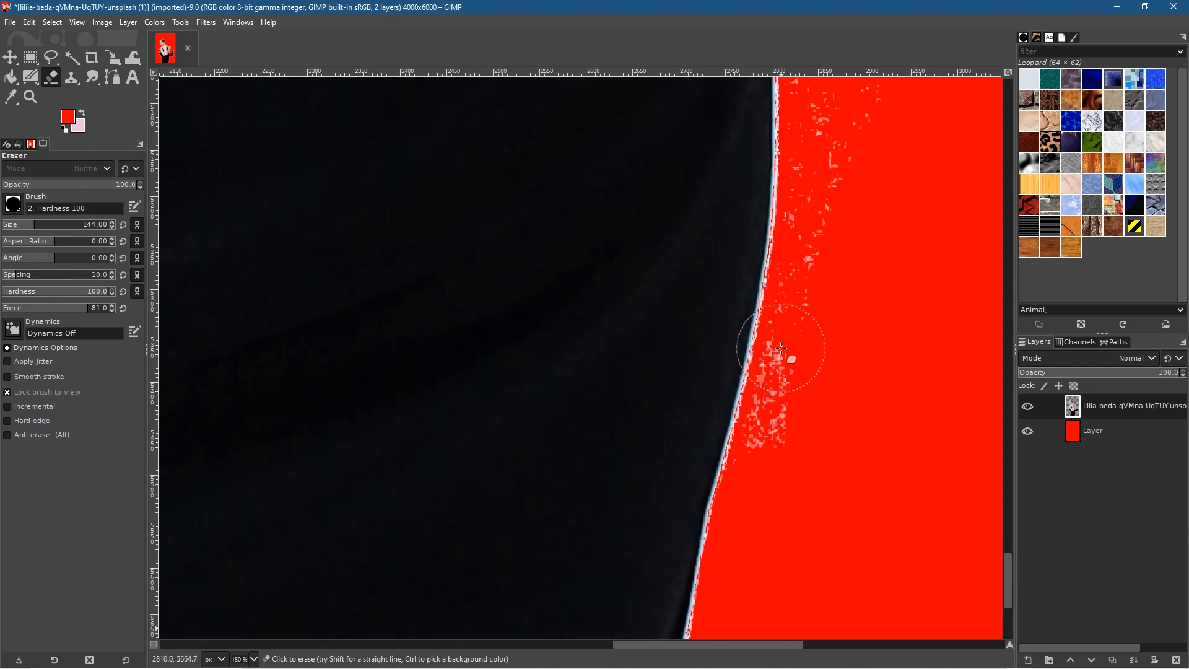
mouse_move(792, 409)
mouse_down()
mouse_move(773, 455)
mouse_move(796, 450)
mouse_move(791, 368)
mouse_move(844, 162)
mouse_up()
scroll(893, 289, up, 5)
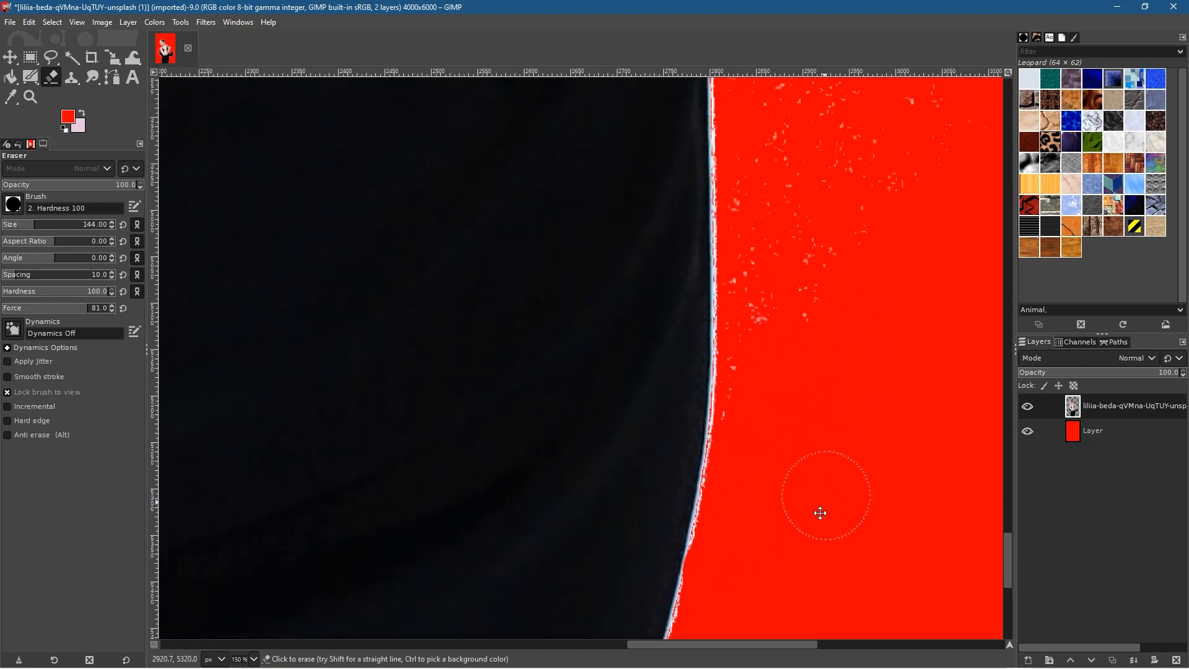
scroll(817, 513, right, 2)
mouse_move(919, 277)
mouse_down()
mouse_move(832, 151)
mouse_move(782, 156)
mouse_move(758, 114)
mouse_move(735, 107)
mouse_move(730, 188)
mouse_move(719, 191)
mouse_move(782, 223)
mouse_move(744, 273)
mouse_move(726, 338)
mouse_move(722, 536)
mouse_up()
drag(908, 202, 640, 491)
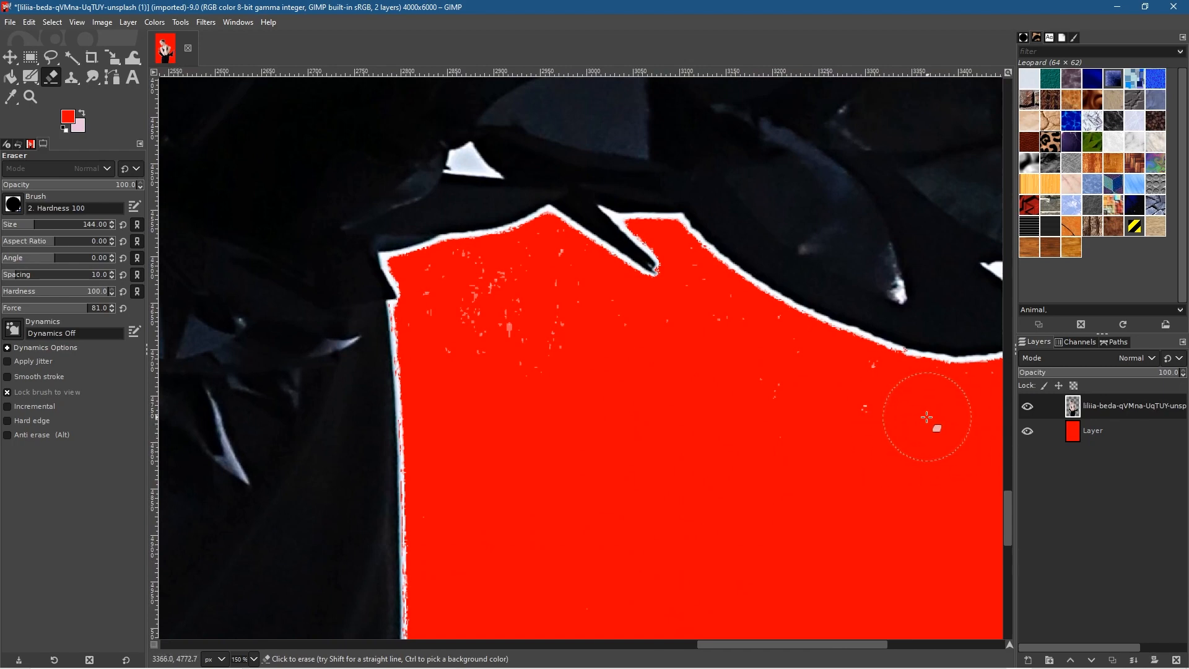
mouse_move(562, 296)
mouse_down()
mouse_move(461, 284)
mouse_move(454, 301)
mouse_move(524, 333)
mouse_move(466, 347)
mouse_move(445, 330)
mouse_up()
Step: Erase the scattered specks below and beside the right wing, out to the image's right edge
scroll(909, 407, right, 5)
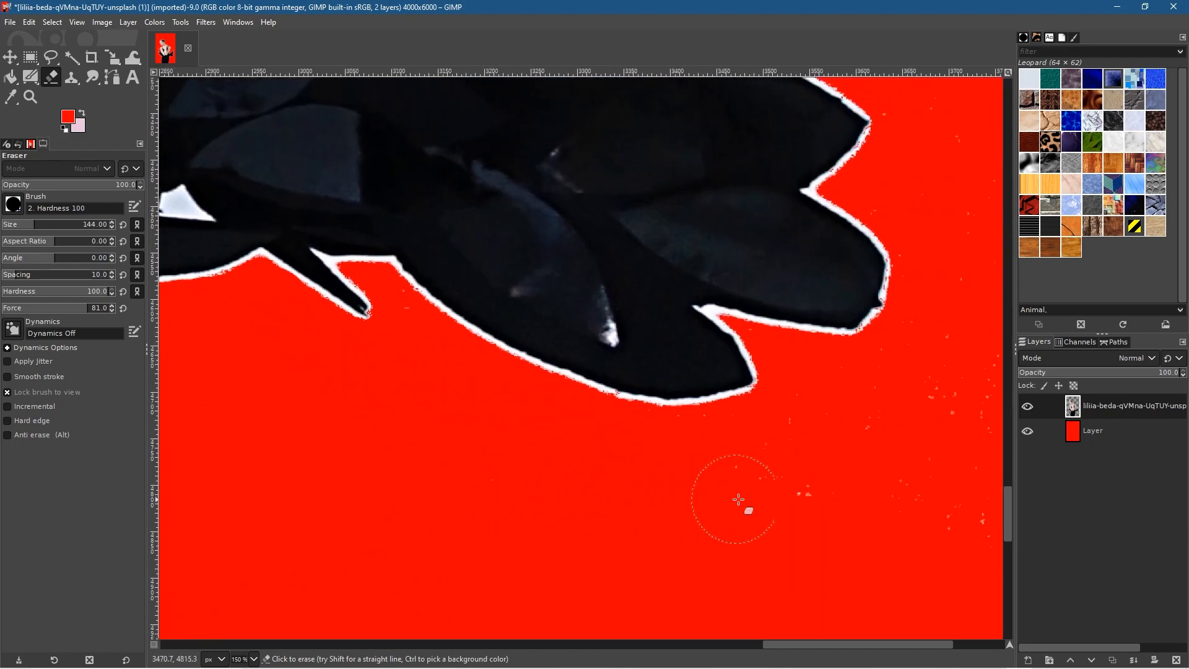
mouse_move(651, 449)
mouse_down()
mouse_move(740, 454)
mouse_move(913, 405)
mouse_move(955, 481)
mouse_move(835, 436)
mouse_up()
mouse_move(882, 404)
mouse_down()
mouse_move(943, 380)
mouse_move(950, 232)
mouse_up()
scroll(806, 531, right, 2)
scroll(806, 531, right, 1)
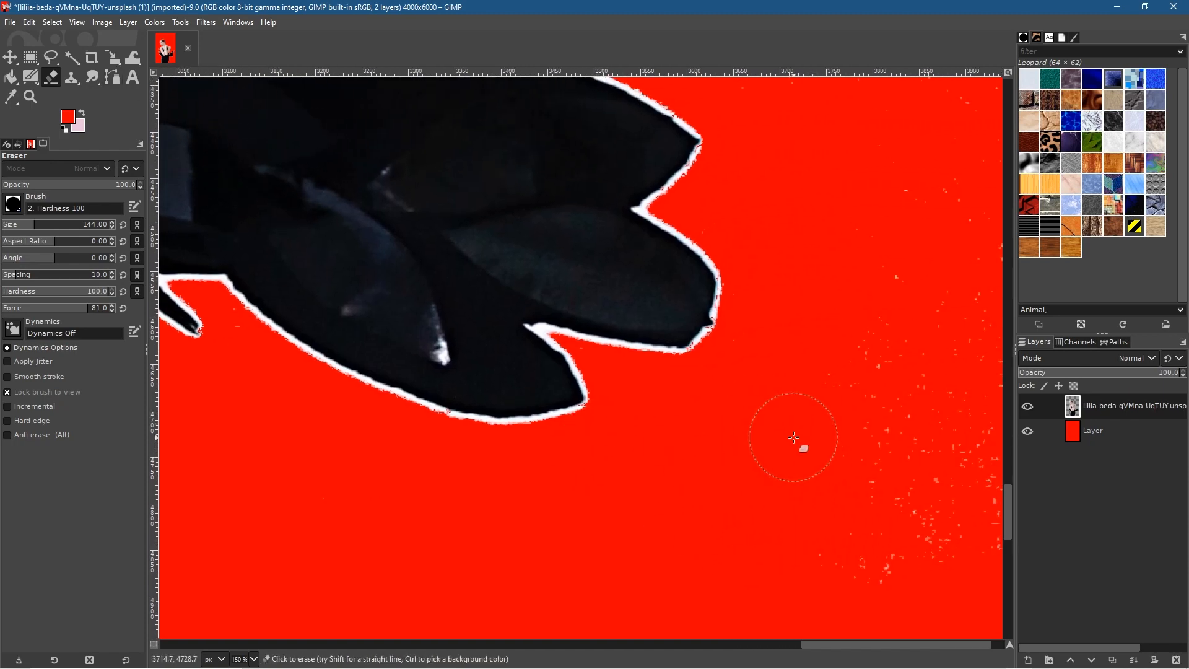
scroll(797, 438, down, 3)
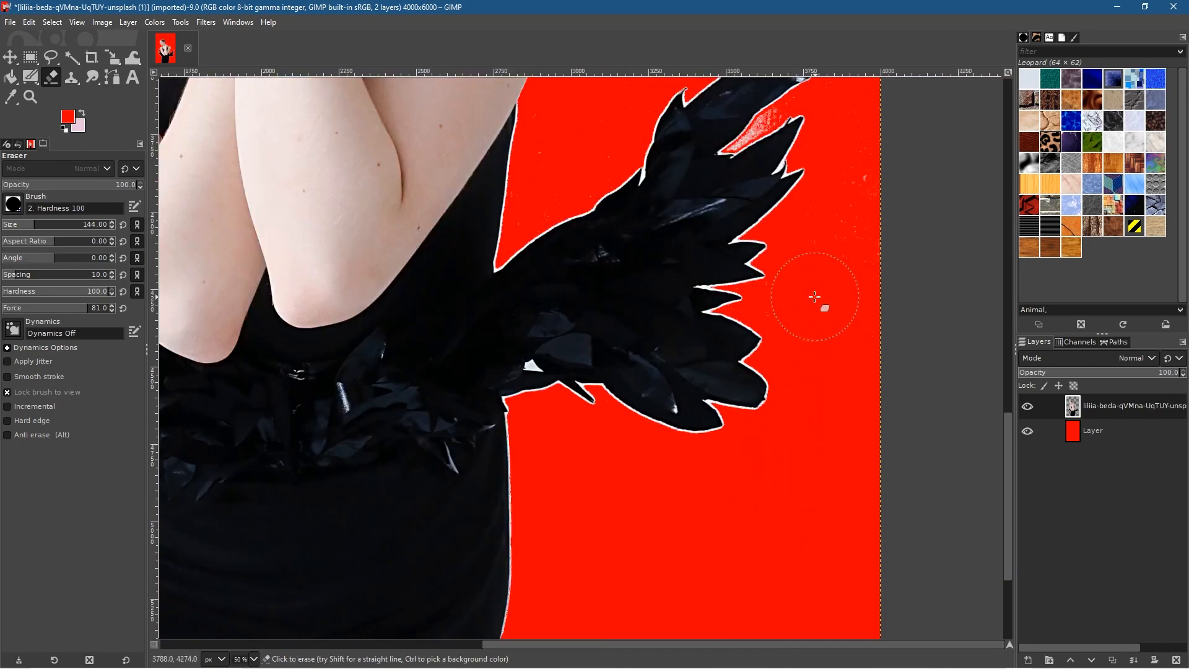
mouse_move(854, 232)
mouse_down()
mouse_move(870, 147)
mouse_move(859, 118)
mouse_up()
Step: Reduce the eraser size to 27 and erase the fine specks close to the right wing's outer feather tips
scroll(818, 311, up, 5)
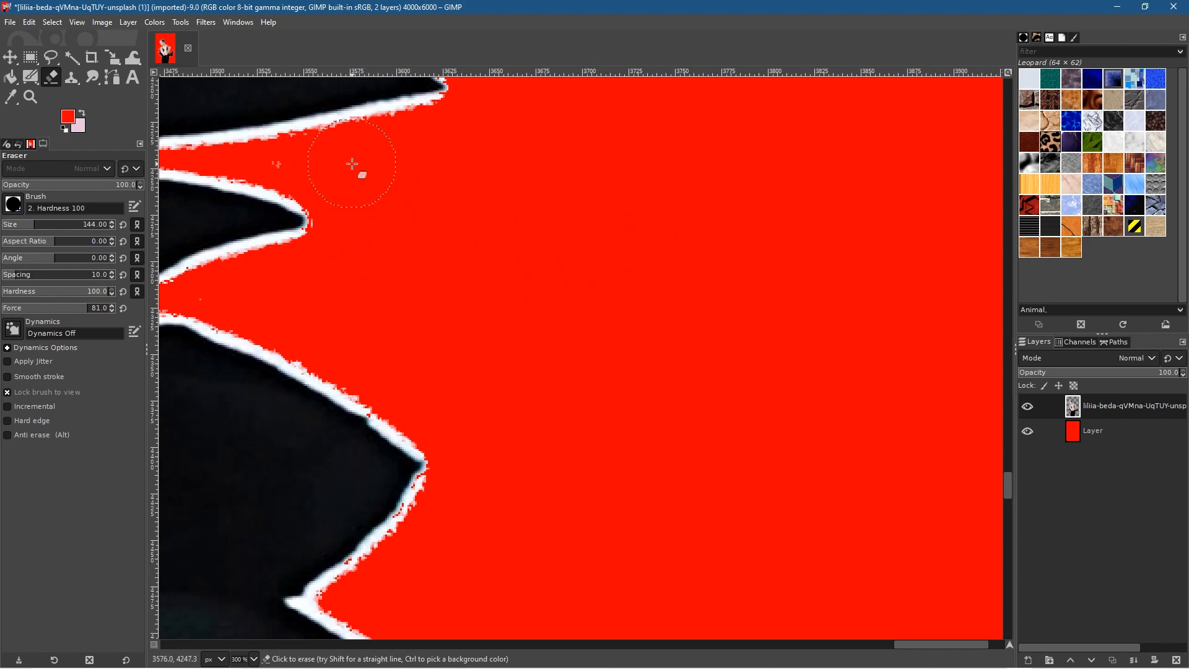
scroll(369, 151, down, 1)
scroll(368, 152, down, 1)
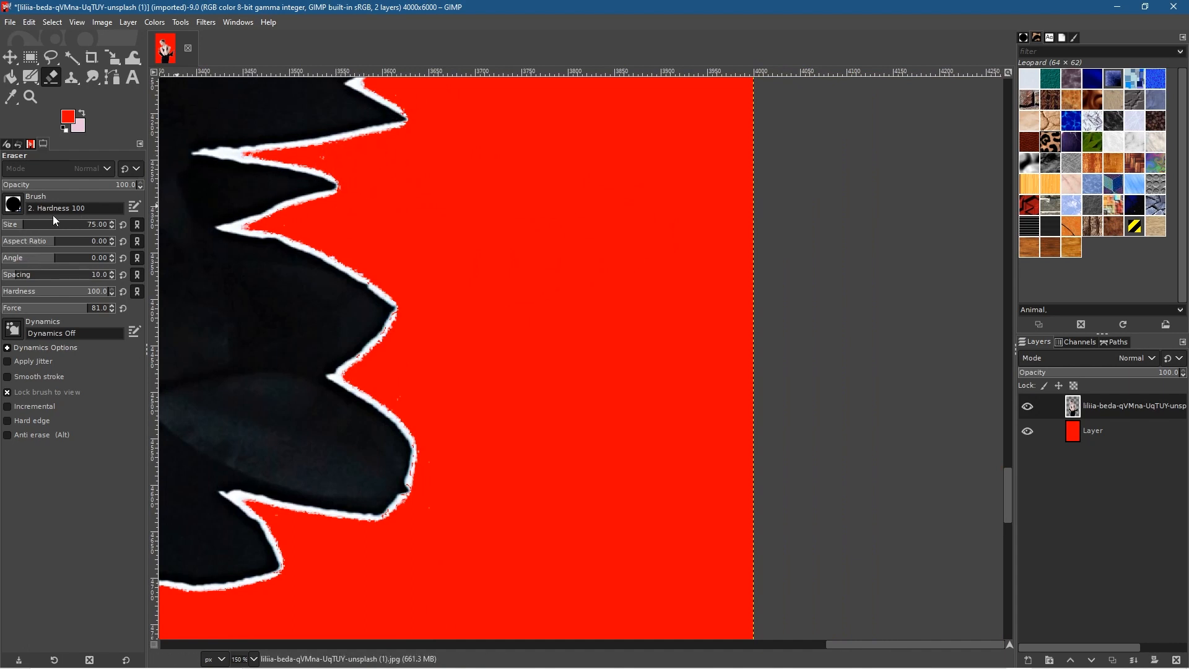
click(16, 228)
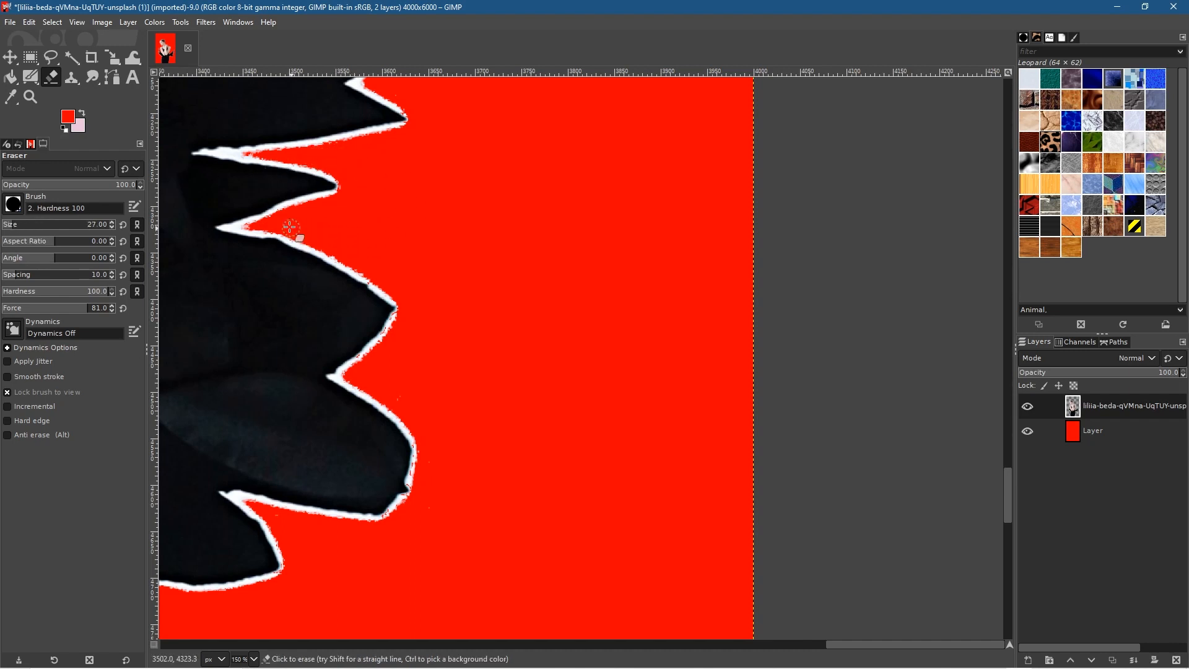
mouse_move(489, 185)
mouse_down()
mouse_move(436, 496)
mouse_move(450, 583)
mouse_up()
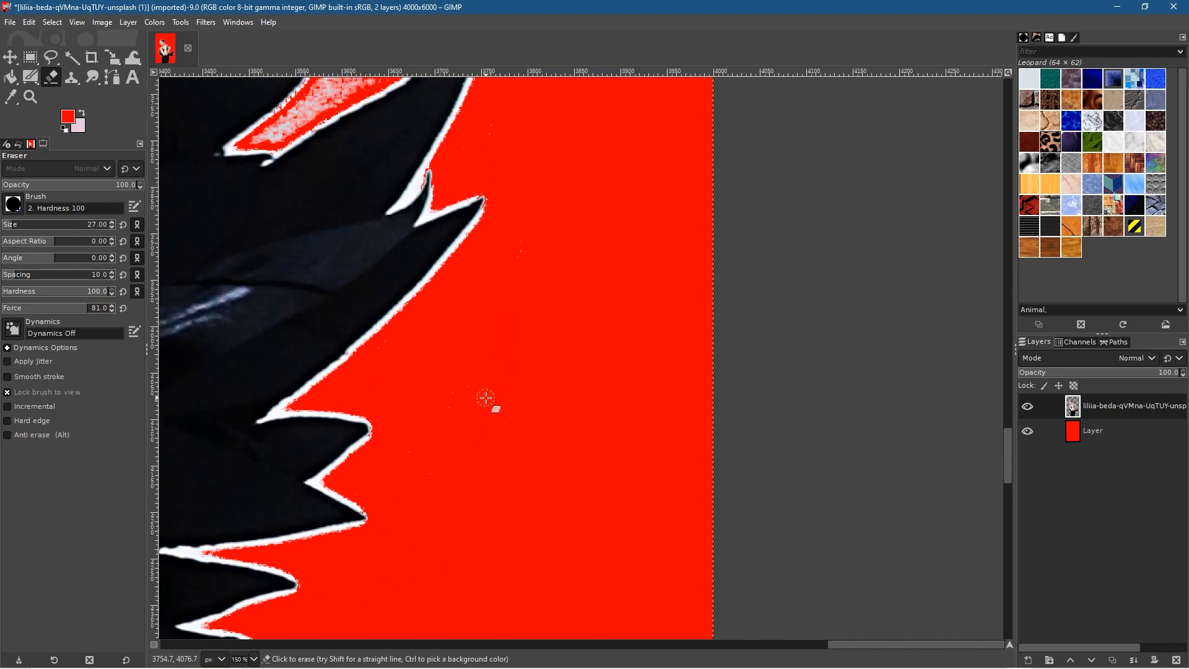
mouse_move(565, 359)
mouse_down()
mouse_move(555, 285)
mouse_move(518, 479)
mouse_up()
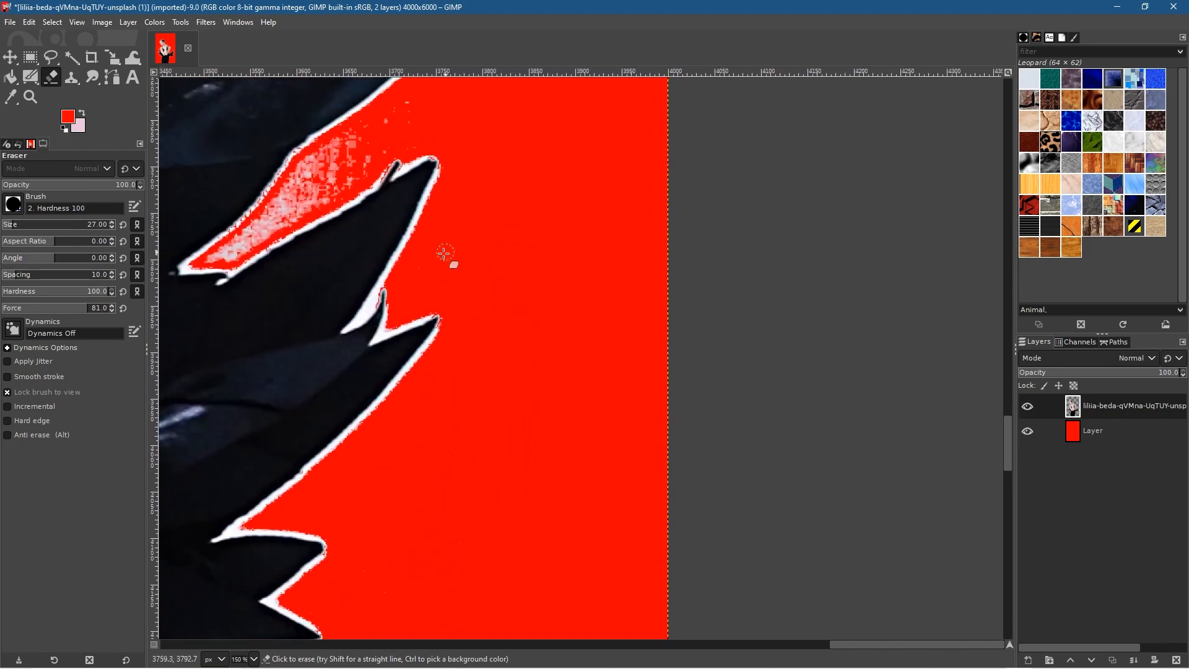
Step: Erase the pale residue in the gap between the upper feathers of the right wing and the specks around it
mouse_move(528, 285)
mouse_down()
mouse_move(563, 207)
mouse_move(719, 420)
mouse_up()
mouse_move(559, 308)
mouse_down()
mouse_move(543, 280)
mouse_move(402, 393)
mouse_move(524, 336)
mouse_move(566, 298)
mouse_move(508, 330)
mouse_up()
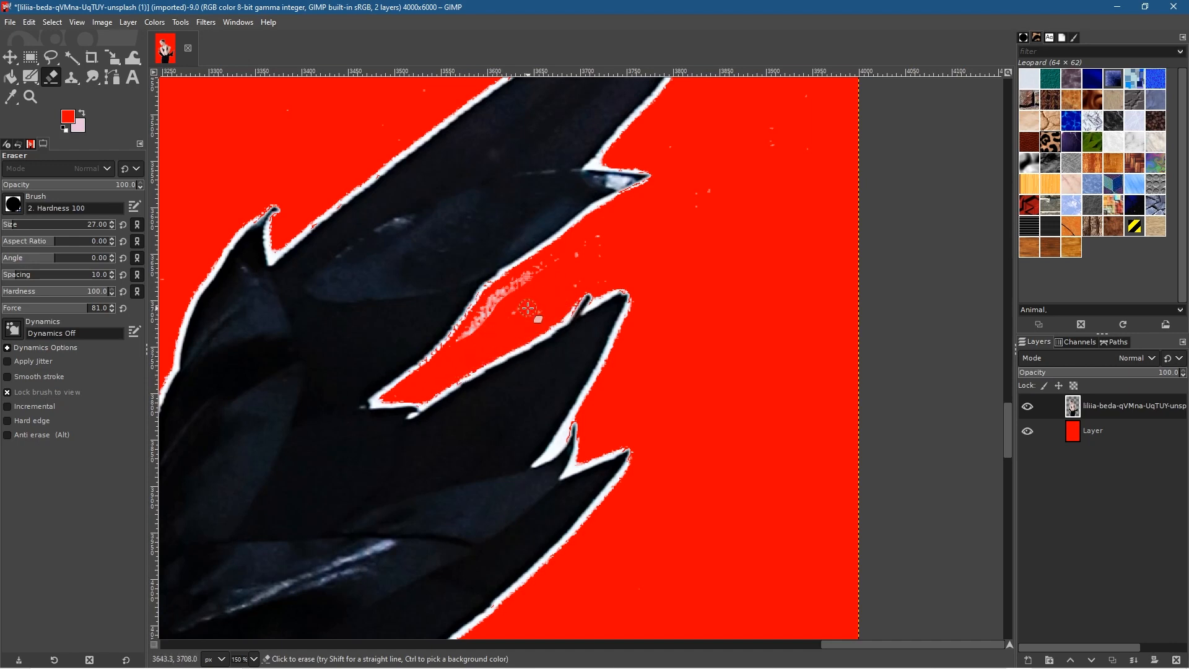
drag(566, 261, 473, 329)
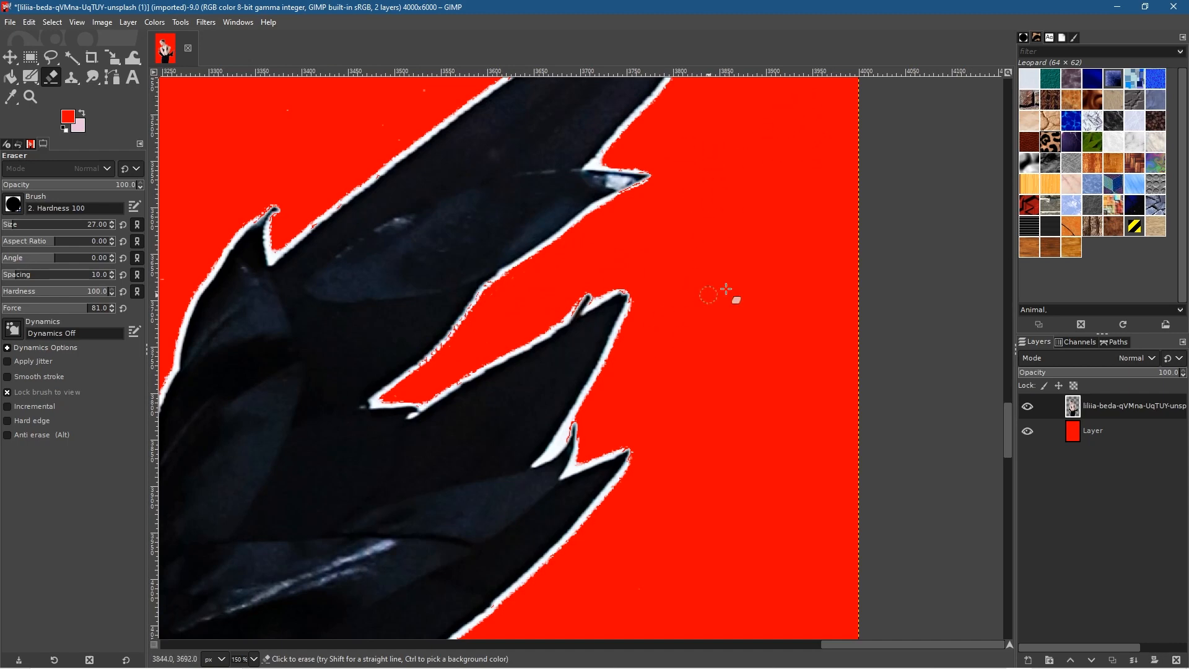
Step: Erase a first strip of the pale residue between the left wing and the woman's arm
scroll(742, 258, down, 5)
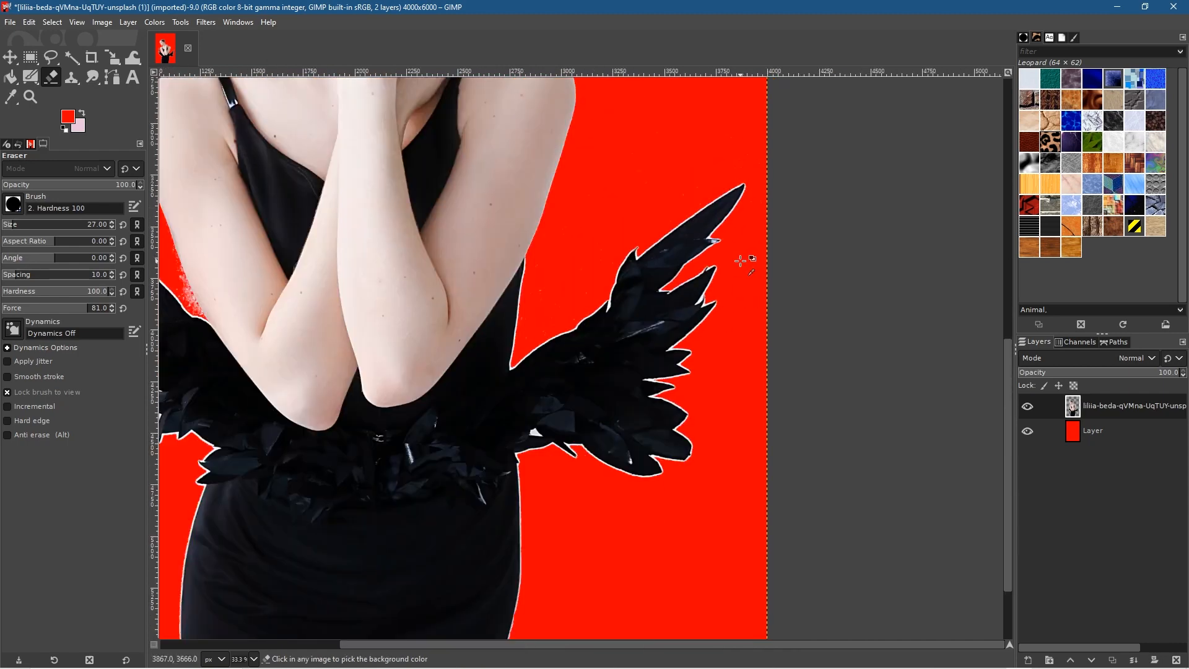
scroll(308, 294, up, 6)
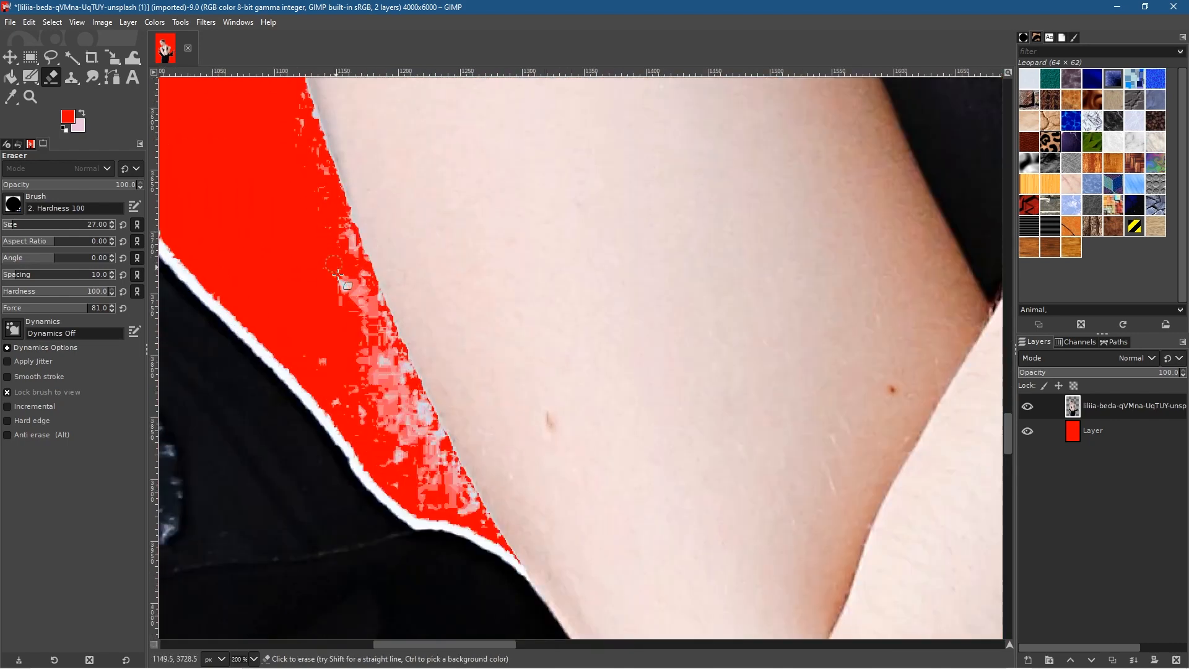
mouse_move(338, 275)
mouse_down()
mouse_move(409, 455)
mouse_move(444, 496)
mouse_move(415, 446)
mouse_up()
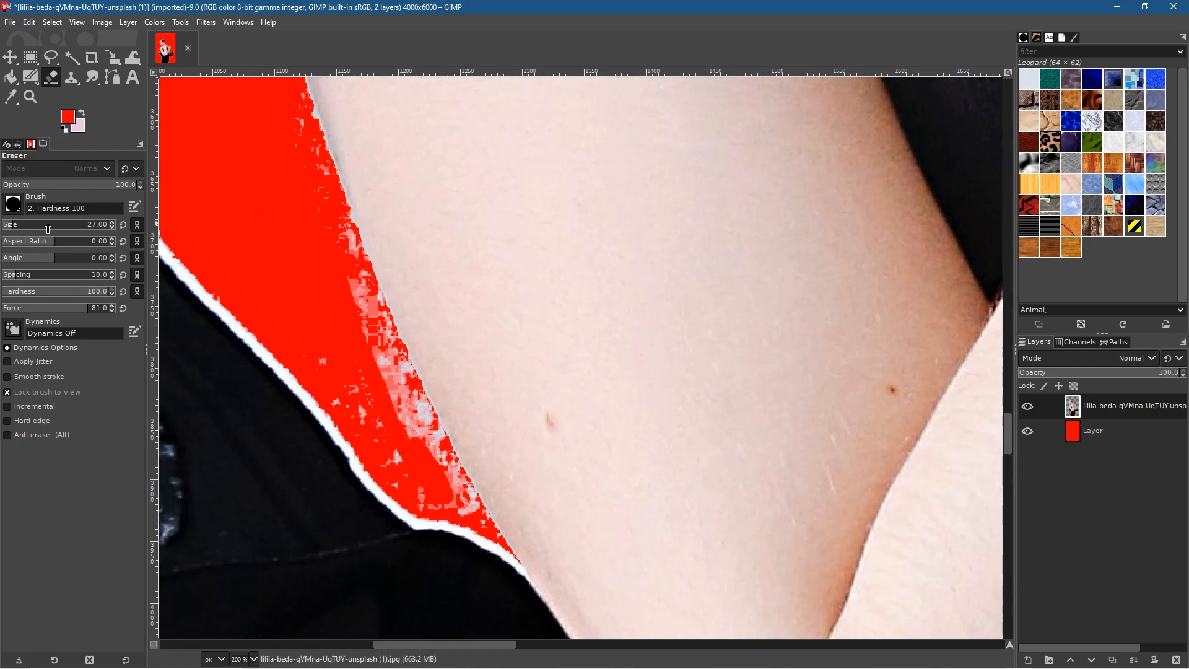
Step: Switch the eraser brush to 2. Hardness 075 and erase the remaining pale residue between the left wing and the arm
click(14, 205)
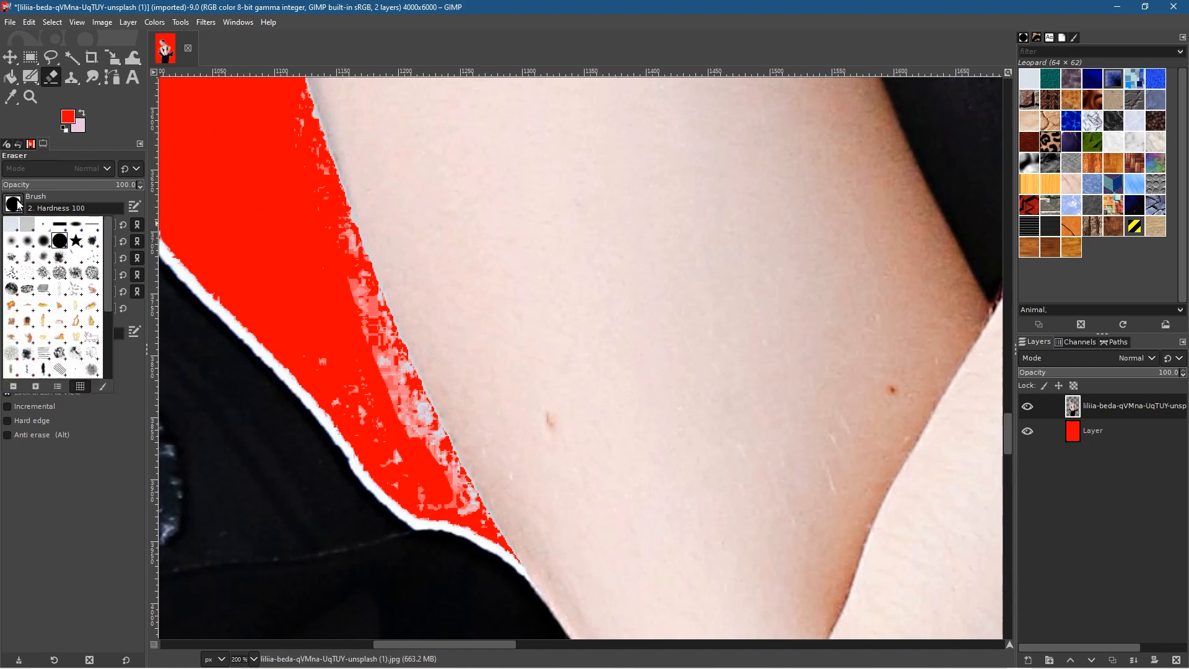
click(42, 241)
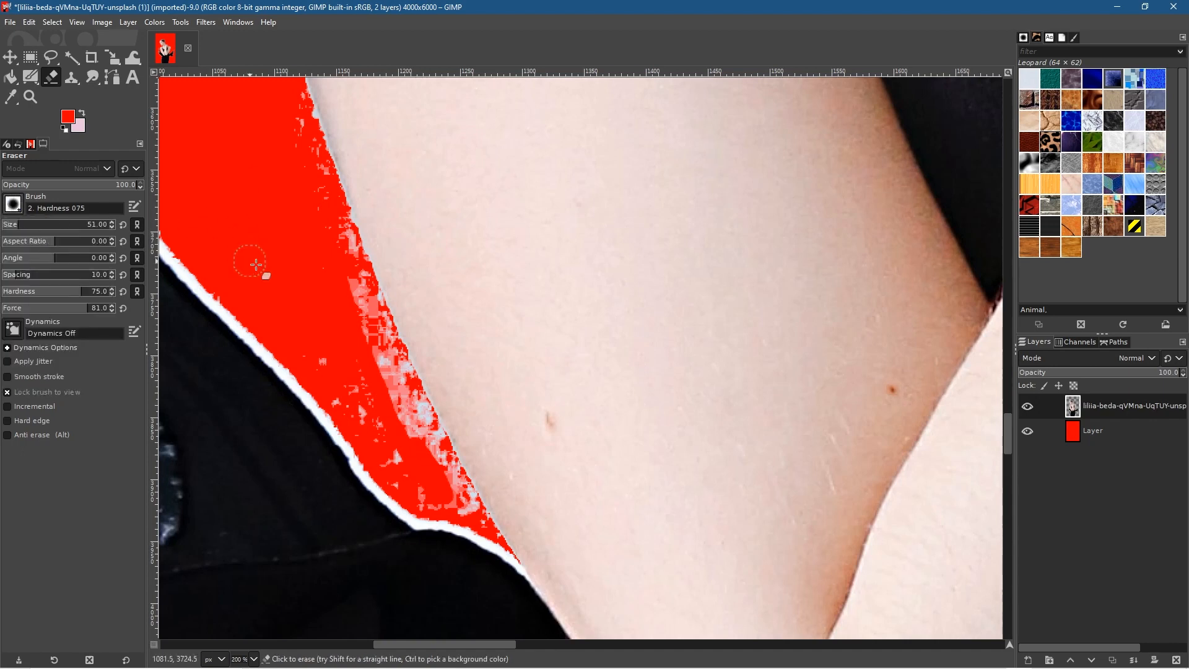
mouse_move(354, 293)
mouse_down()
mouse_move(364, 304)
mouse_move(353, 283)
mouse_up()
mouse_move(375, 331)
mouse_down()
mouse_move(469, 512)
mouse_move(385, 354)
mouse_move(291, 107)
mouse_up()
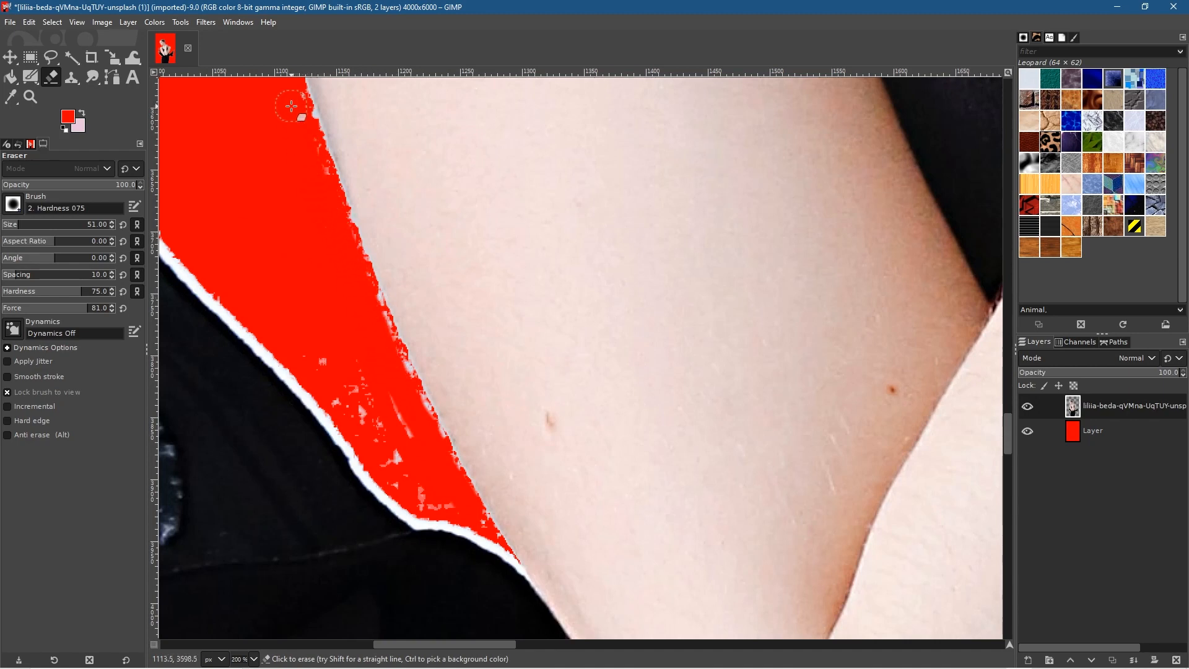
mouse_move(322, 193)
mouse_down()
mouse_move(361, 405)
mouse_move(451, 512)
mouse_move(414, 496)
mouse_move(364, 436)
mouse_up()
mouse_move(295, 349)
mouse_down()
mouse_move(438, 456)
mouse_move(399, 391)
mouse_up()
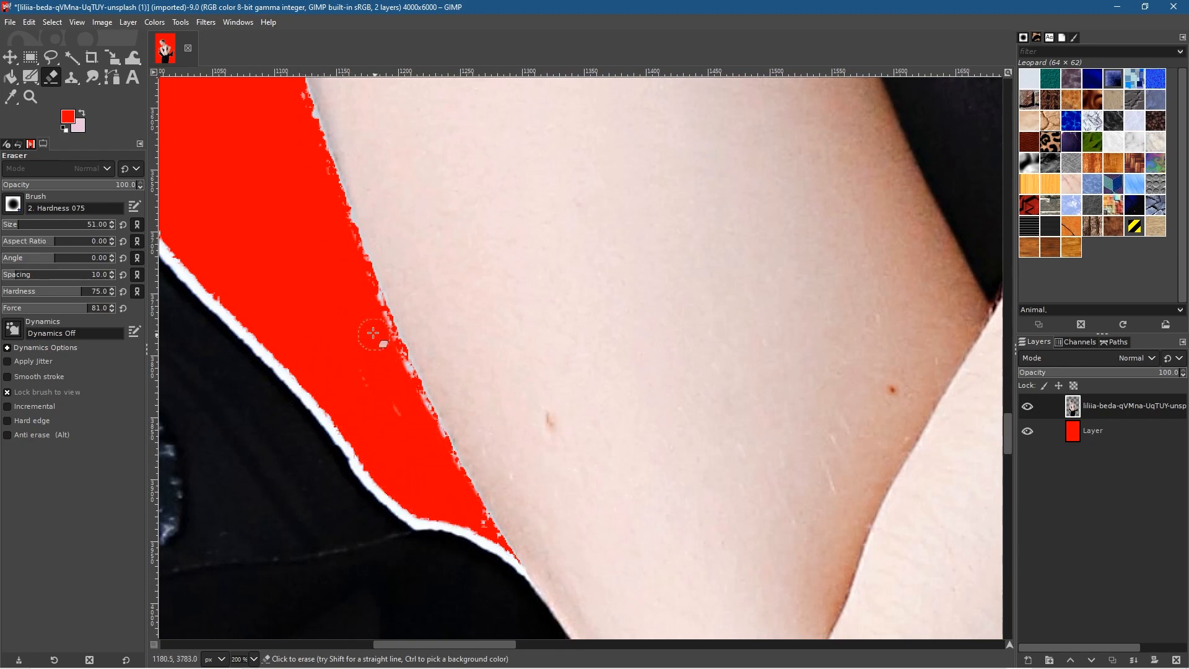
drag(383, 340, 456, 489)
Step: Erase the loose pale fringe at the hairline on the nape of the woman's neck
ctrl+scroll(276, 216, down, 5)
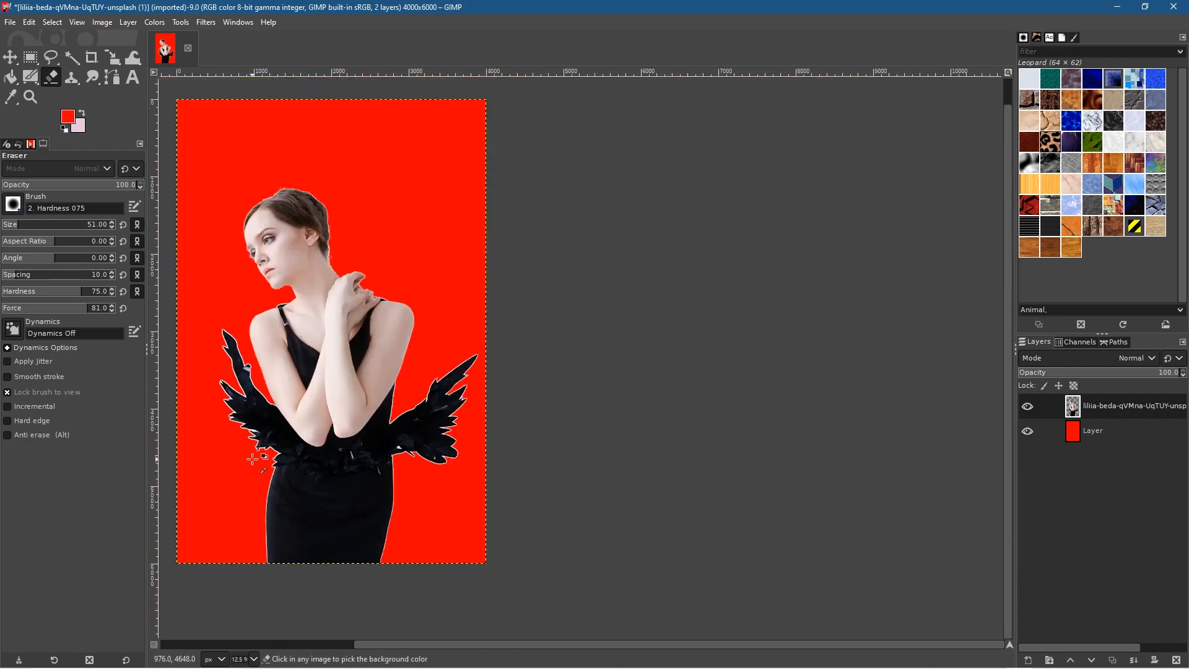
ctrl+scroll(340, 256, up, 2)
ctrl+scroll(340, 256, up, 2)
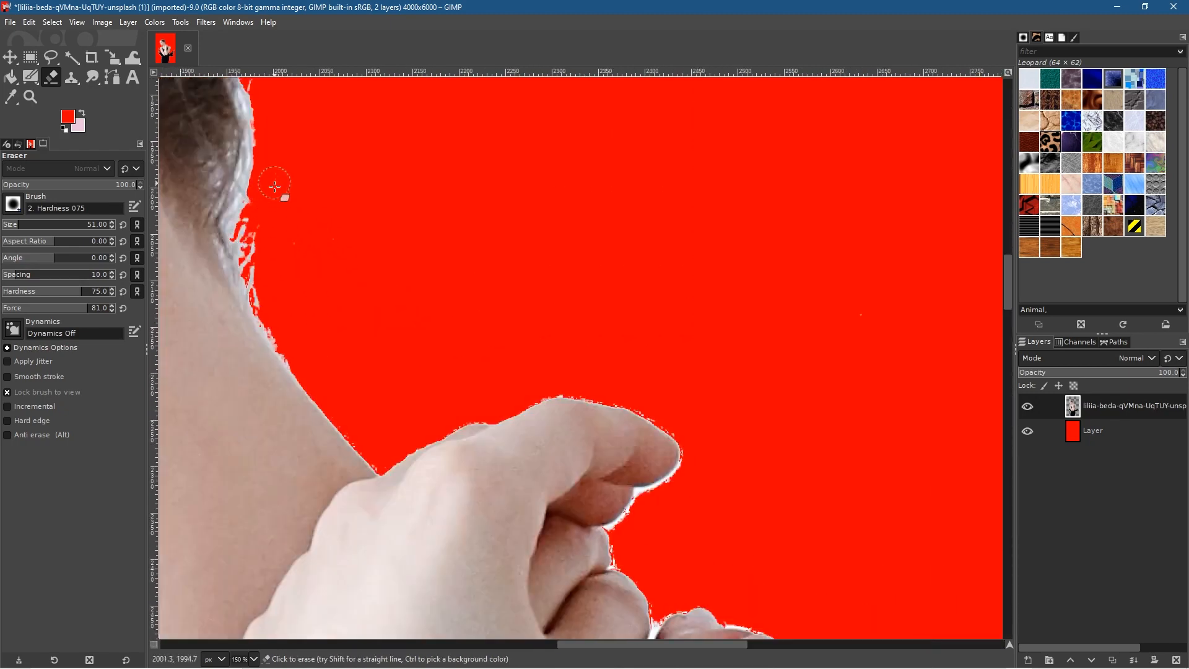
mouse_move(252, 225)
mouse_down()
mouse_move(282, 314)
mouse_move(245, 240)
mouse_move(251, 263)
mouse_move(291, 341)
mouse_up()
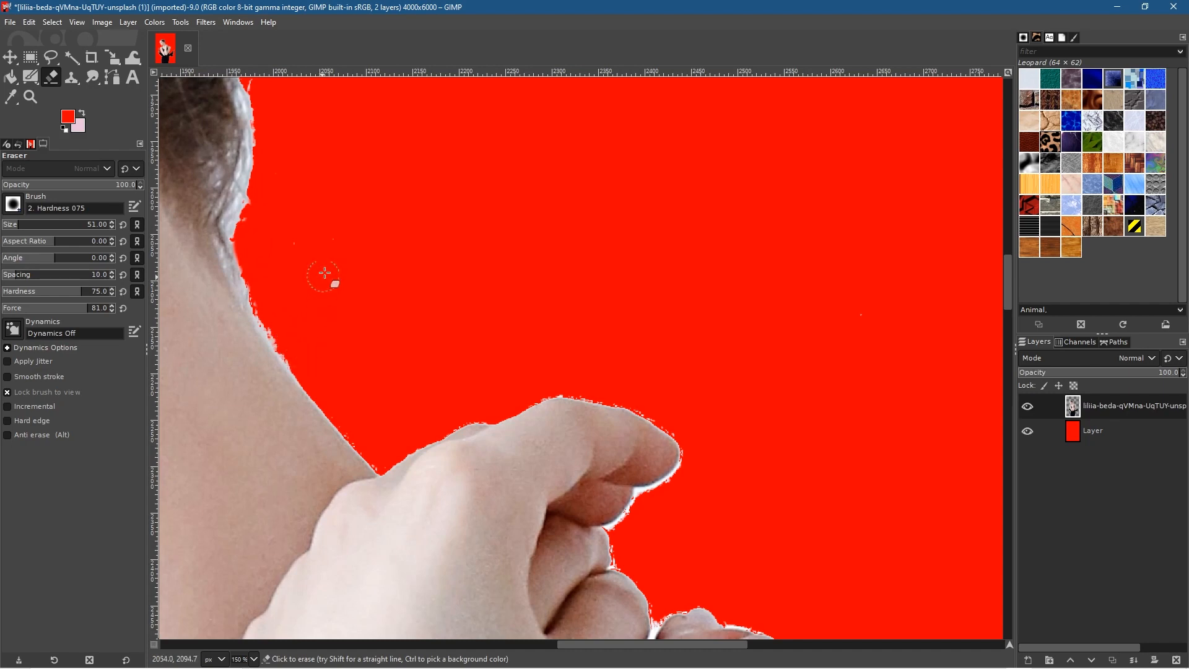
Step: Erase the pale fringe along the upper edge of the raised index finger, undoing the stray dab on the skin
ctrl+scroll(518, 325, down, 1)
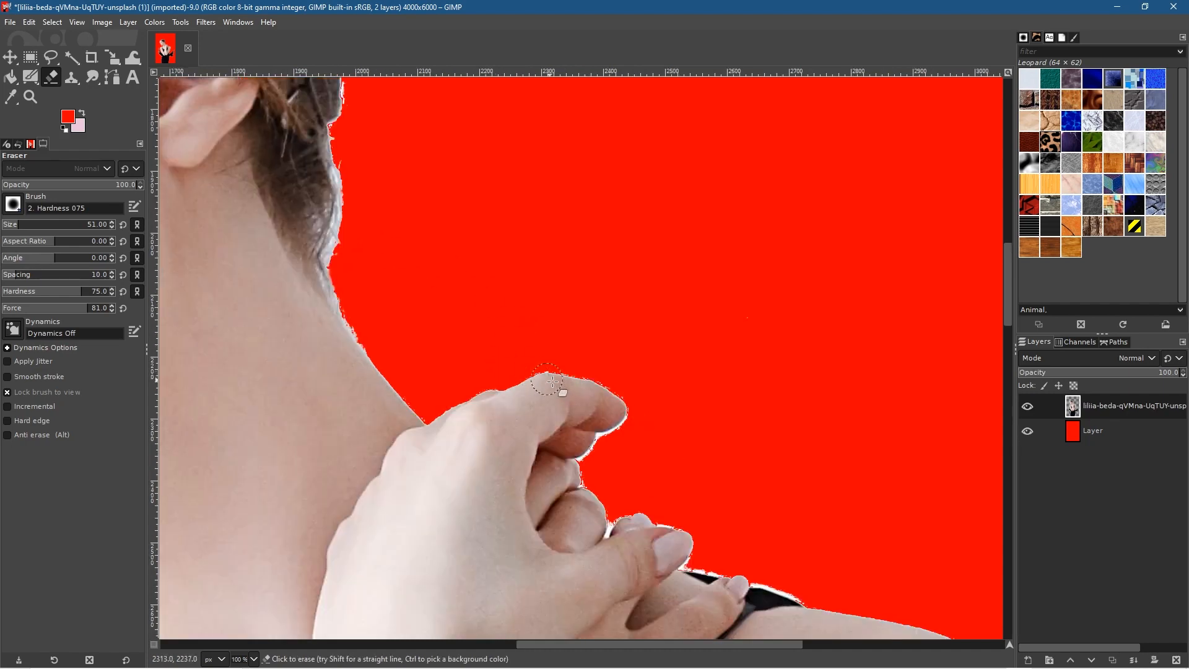
ctrl+scroll(573, 381, up, 5)
mouse_move(897, 460)
mouse_down()
mouse_move(740, 361)
mouse_move(690, 344)
mouse_move(475, 303)
mouse_move(362, 333)
mouse_up()
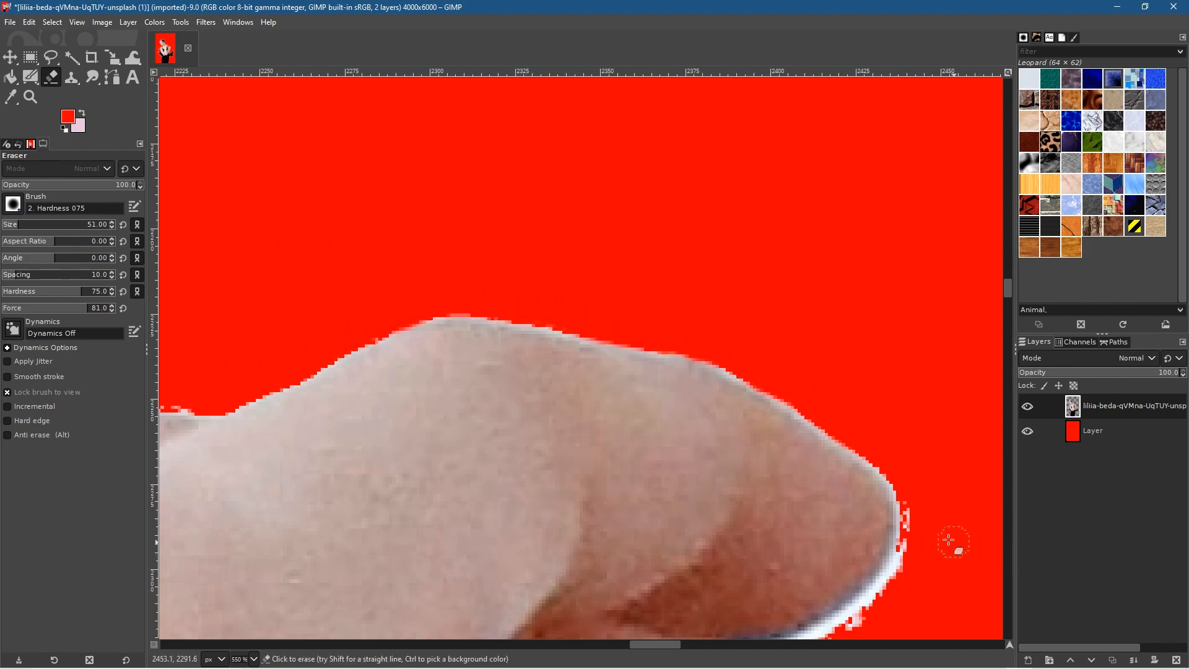
click(839, 553)
key(ctrl+z)
Step: Erase the thick white fringe beneath the fingertip and along the outer edges of the lower fingers
scroll(813, 520, down, 5)
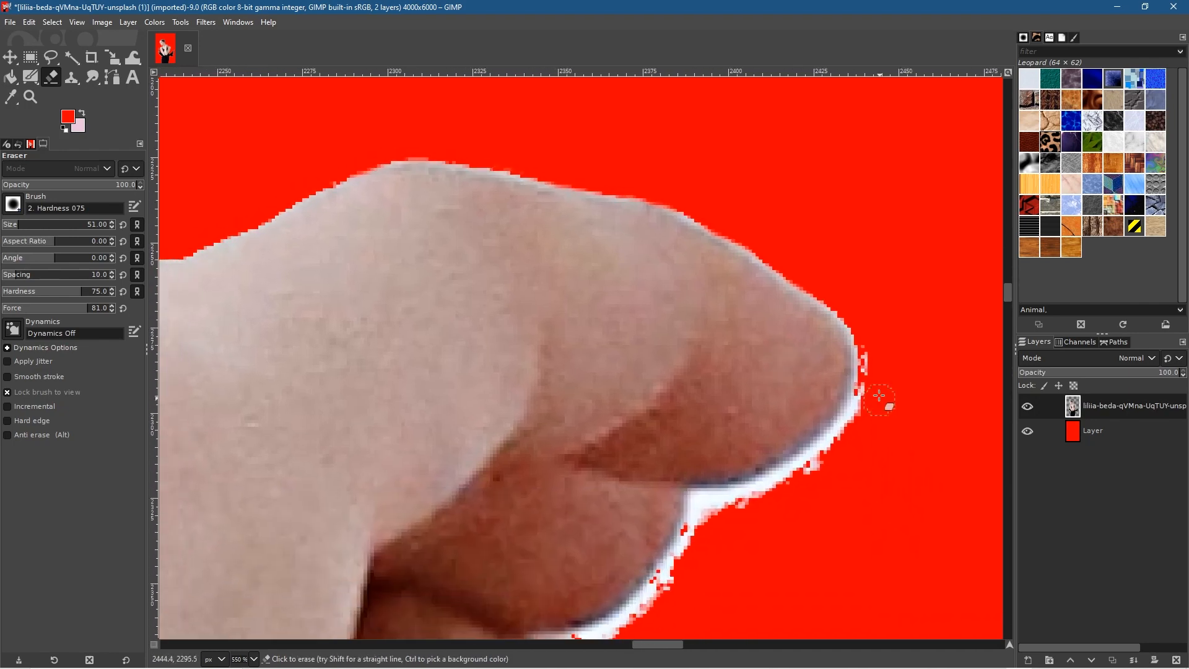
mouse_move(867, 358)
mouse_down()
mouse_move(852, 404)
mouse_move(905, 397)
mouse_move(878, 349)
mouse_move(856, 418)
mouse_move(823, 461)
mouse_move(773, 493)
mouse_move(707, 508)
mouse_move(683, 585)
mouse_move(743, 525)
mouse_move(788, 362)
mouse_up()
key(ctrl+z)
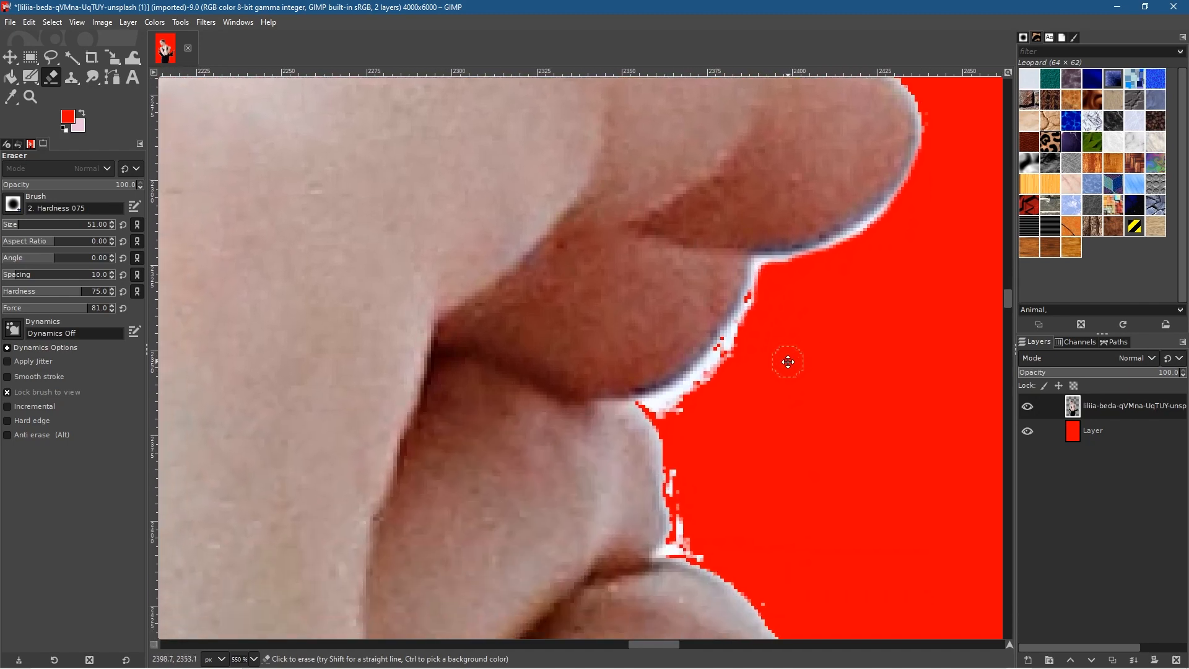
mouse_move(722, 543)
mouse_down()
mouse_move(683, 548)
mouse_move(684, 523)
mouse_move(726, 518)
mouse_move(730, 551)
mouse_move(684, 530)
mouse_move(685, 484)
mouse_move(659, 410)
mouse_move(729, 359)
mouse_move(767, 289)
mouse_move(741, 350)
mouse_up()
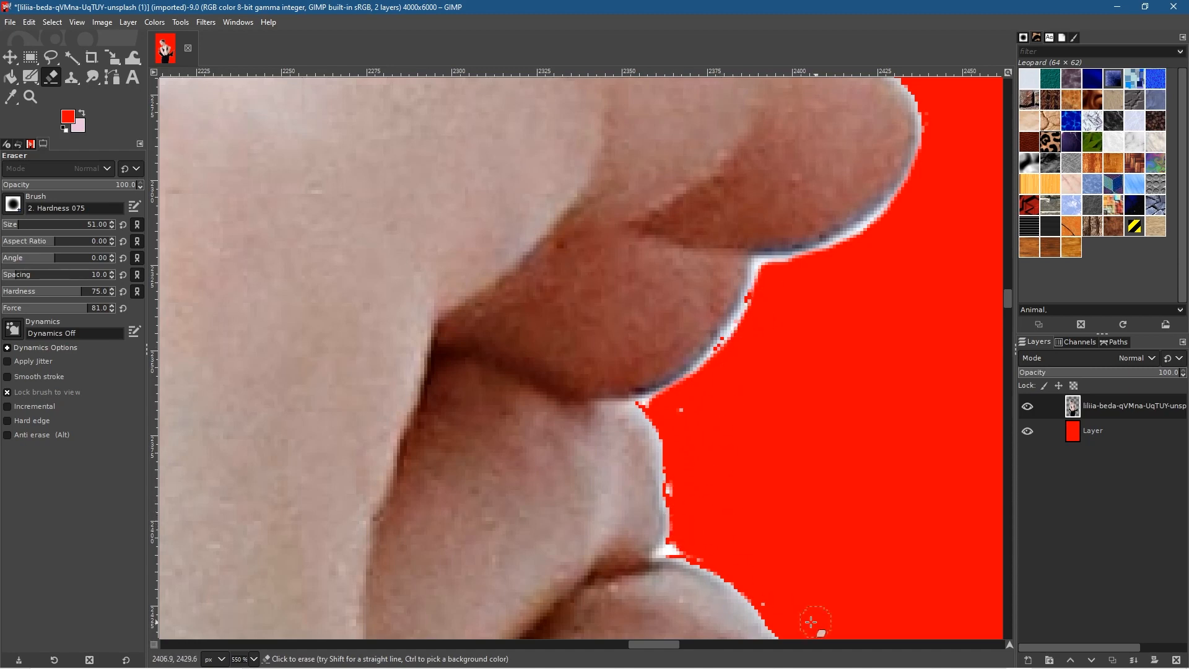
Step: Save the project as fuzzy select tool.xcf in the Fuzzy Select Tool Image folder
scroll(744, 520, down, 12)
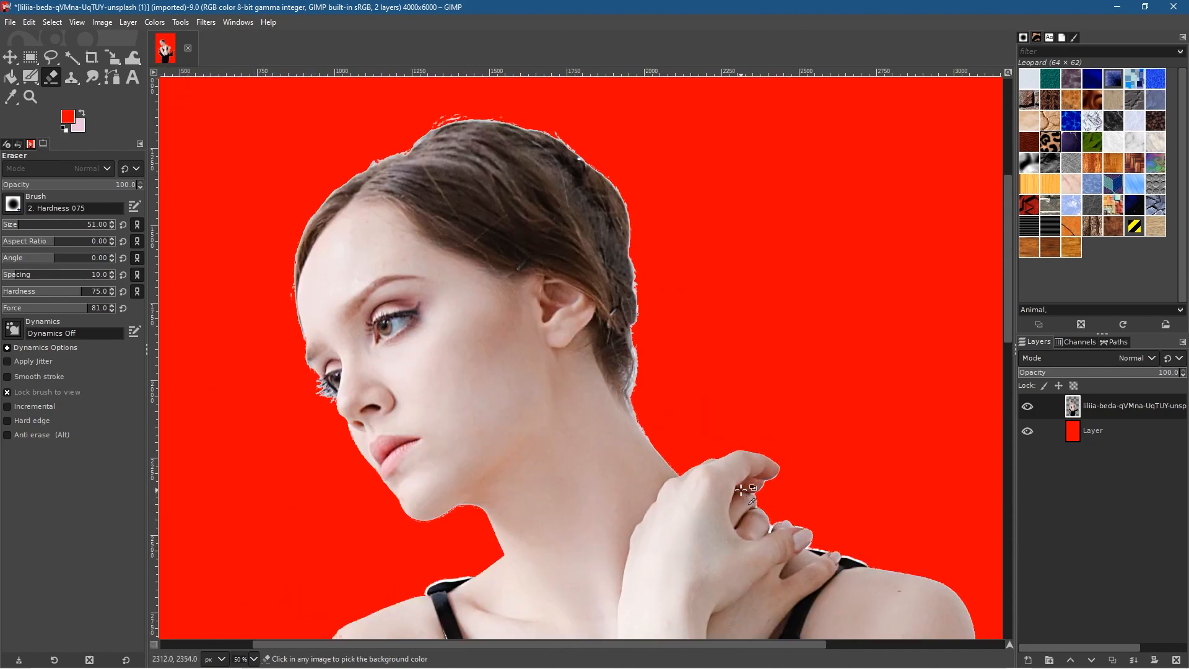
drag(723, 537, 620, 324)
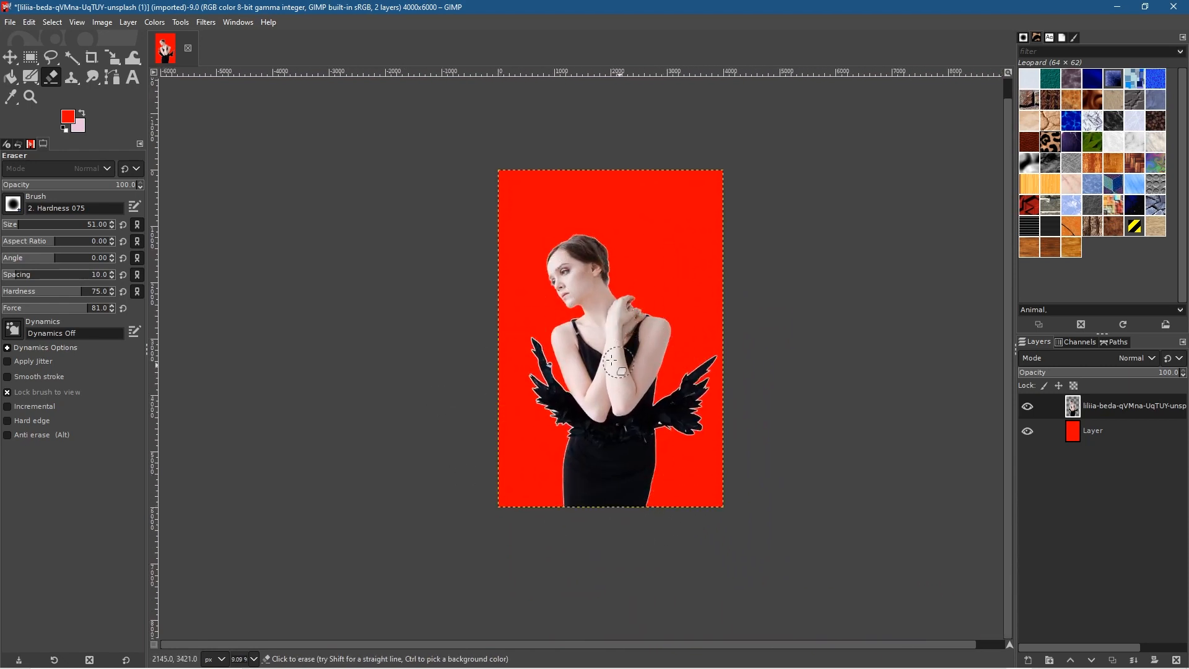
click(11, 22)
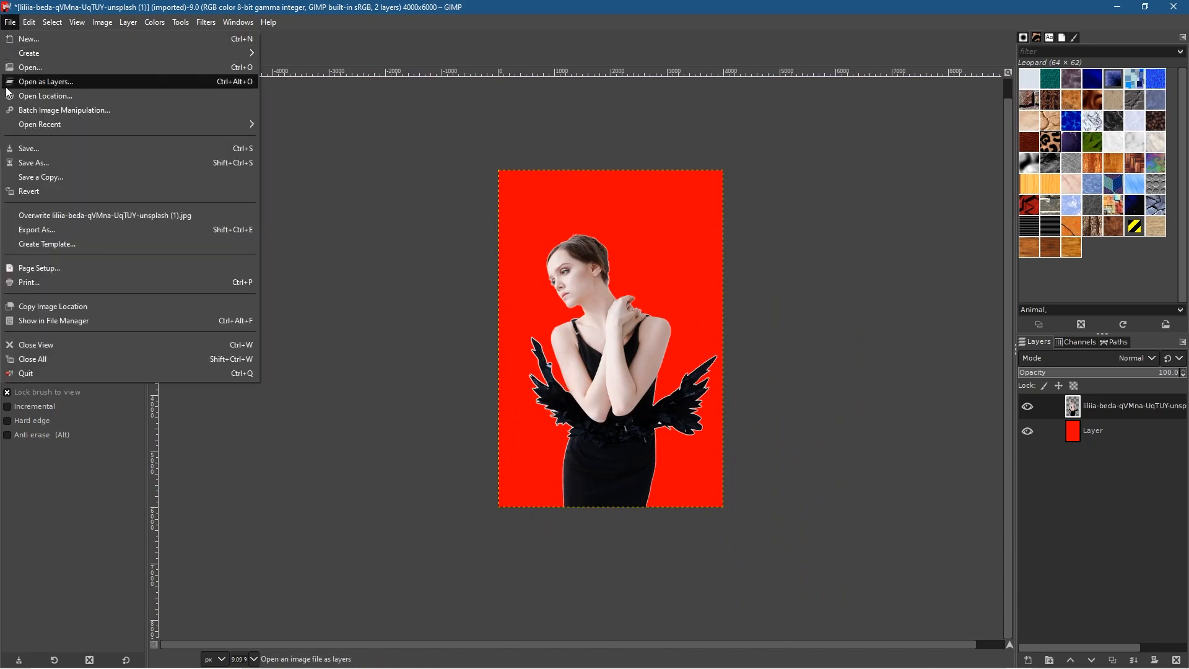
click(42, 163)
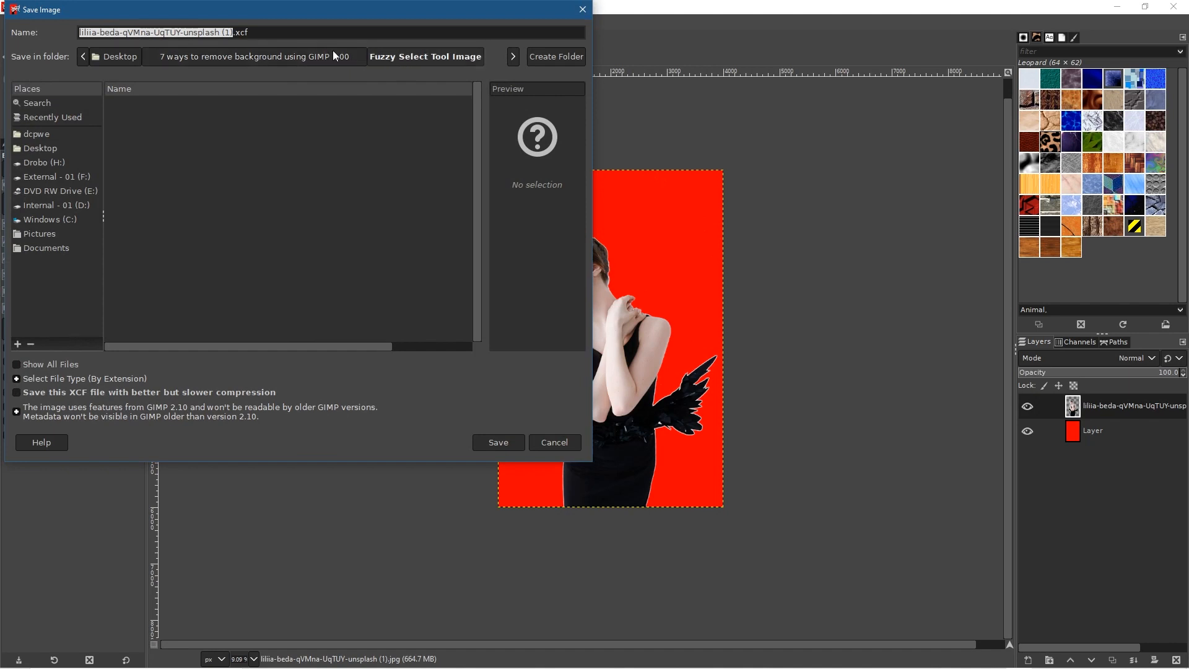
click(219, 32)
drag(234, 32, 66, 31)
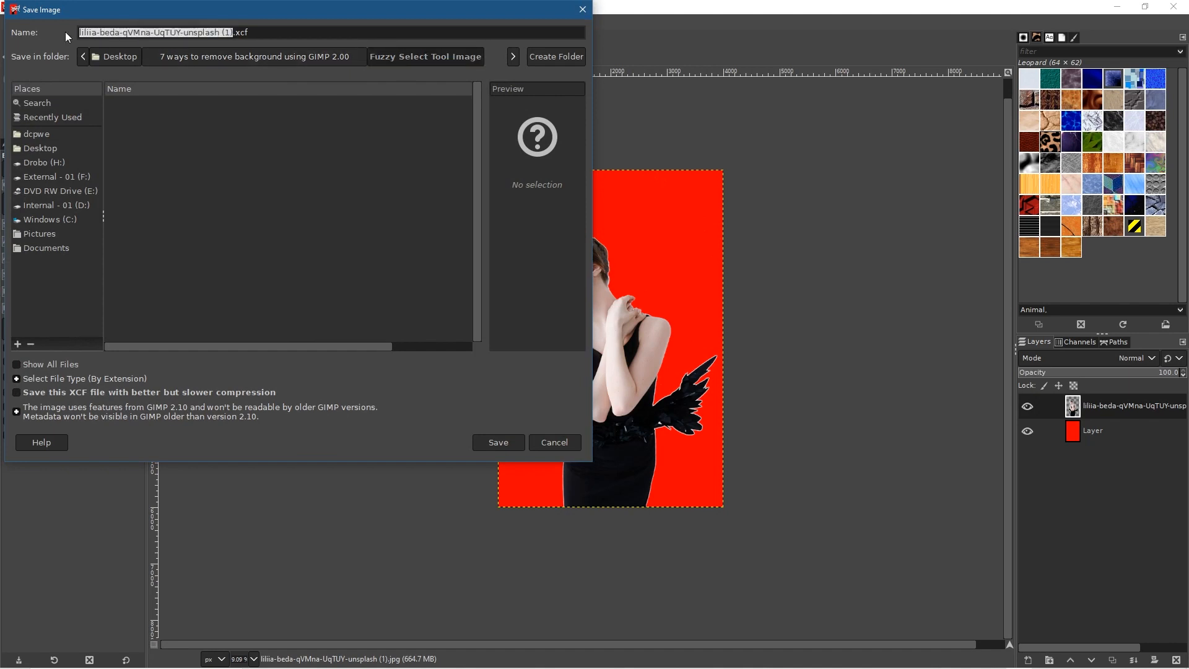
text(fuzzy)
text( select)
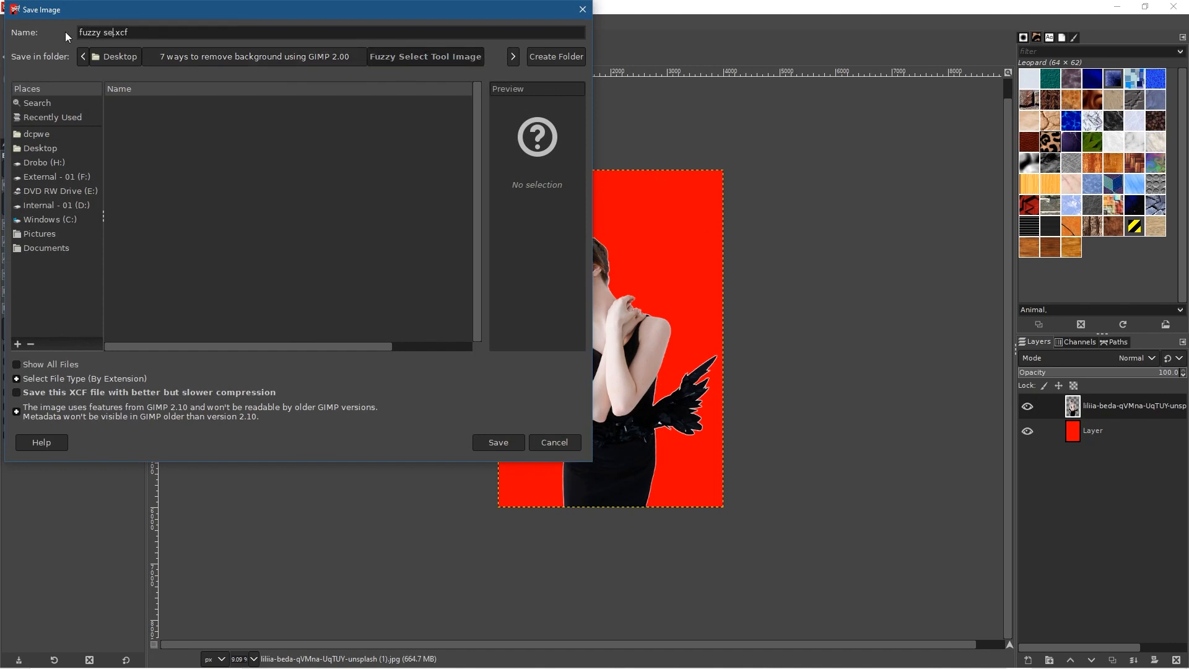
text( tool)
click(499, 442)
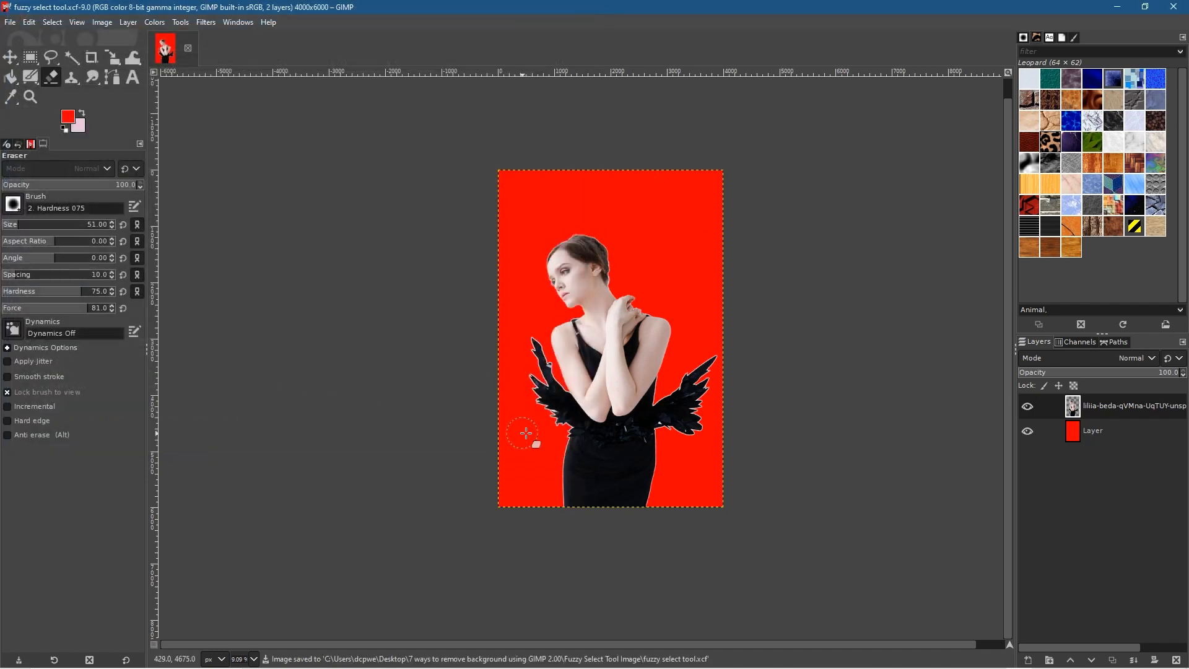
Step: Switch to Chrome and search Unsplash for mountains
key(super)
click(966, 657)
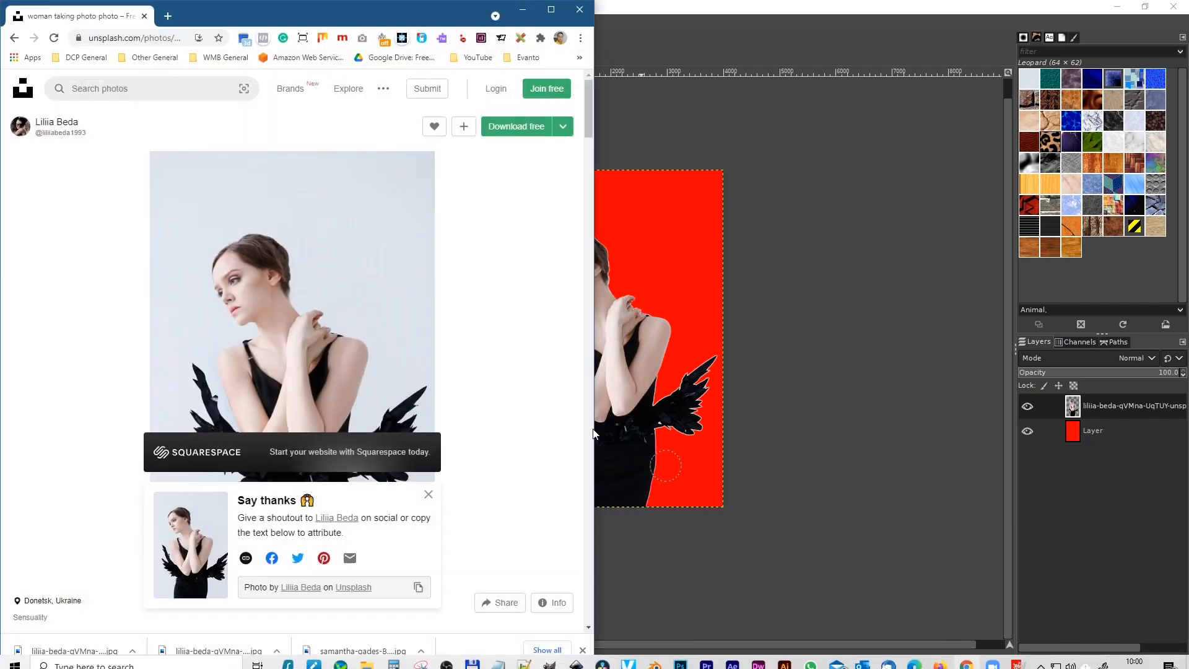
click(111, 91)
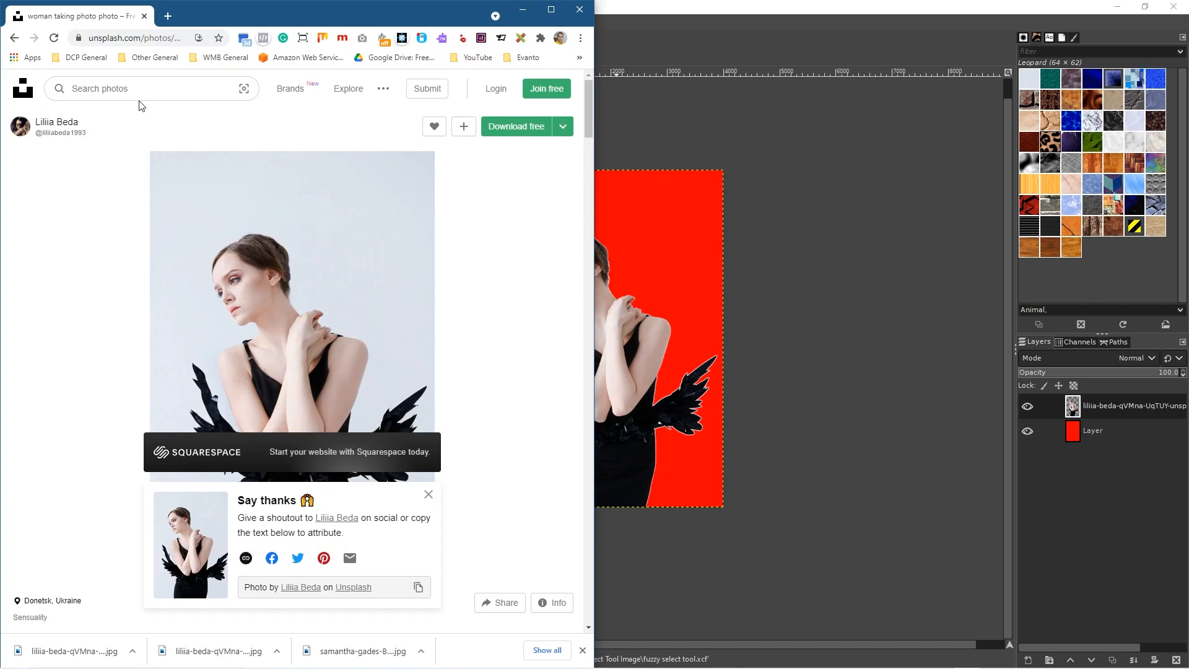
text(mo)
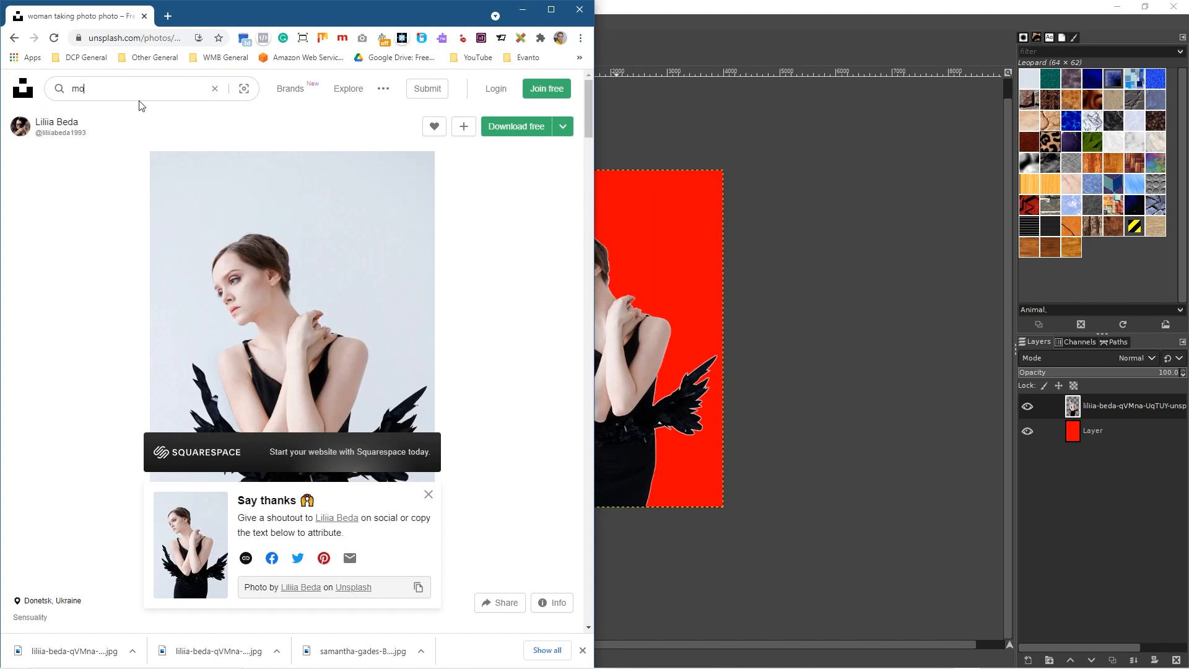
text(untains)
key(Return)
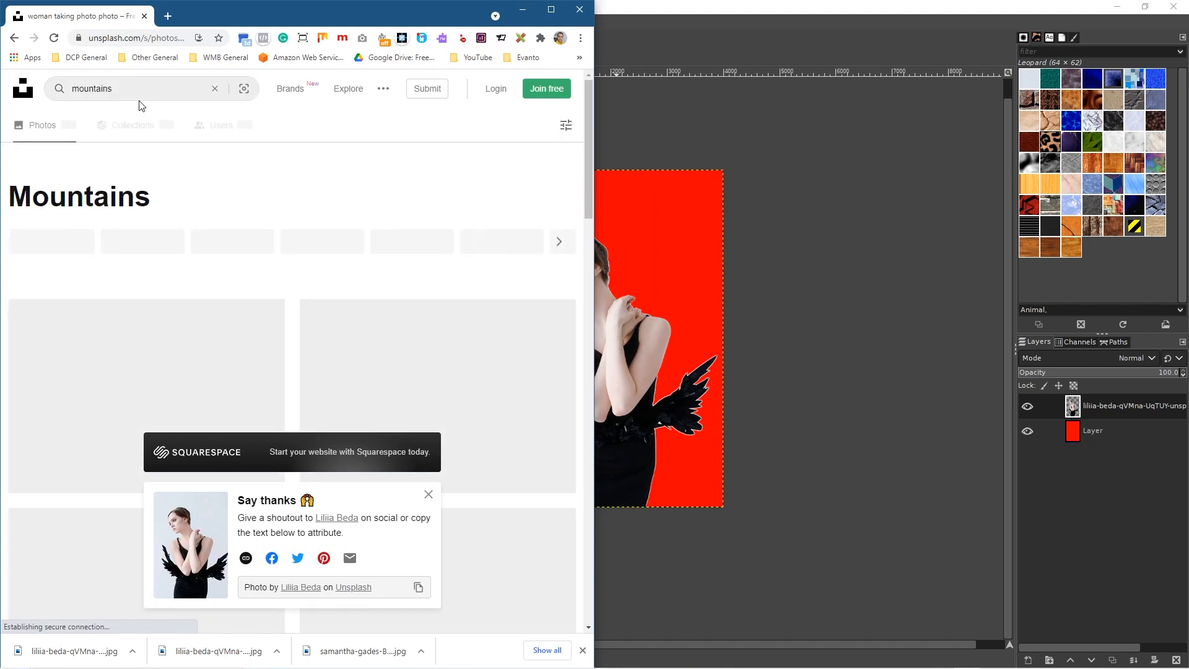
Step: Open the sunset photo of snowy peaks above a sea of clouds and download it
scroll(271, 340, down, 3)
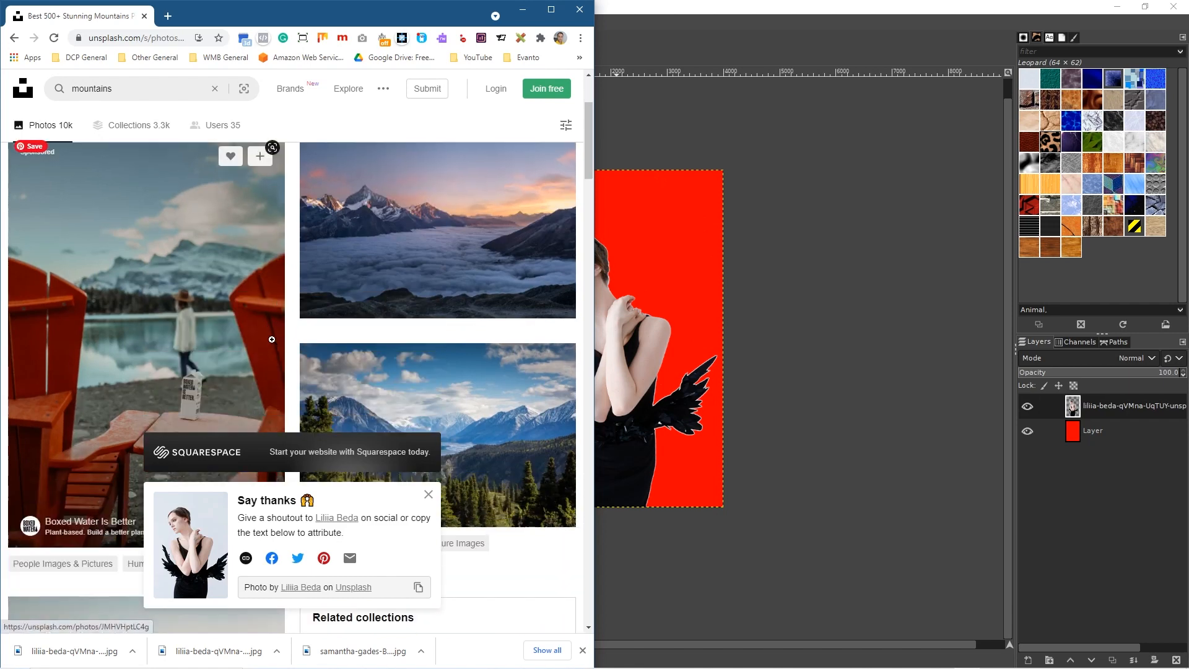
click(457, 257)
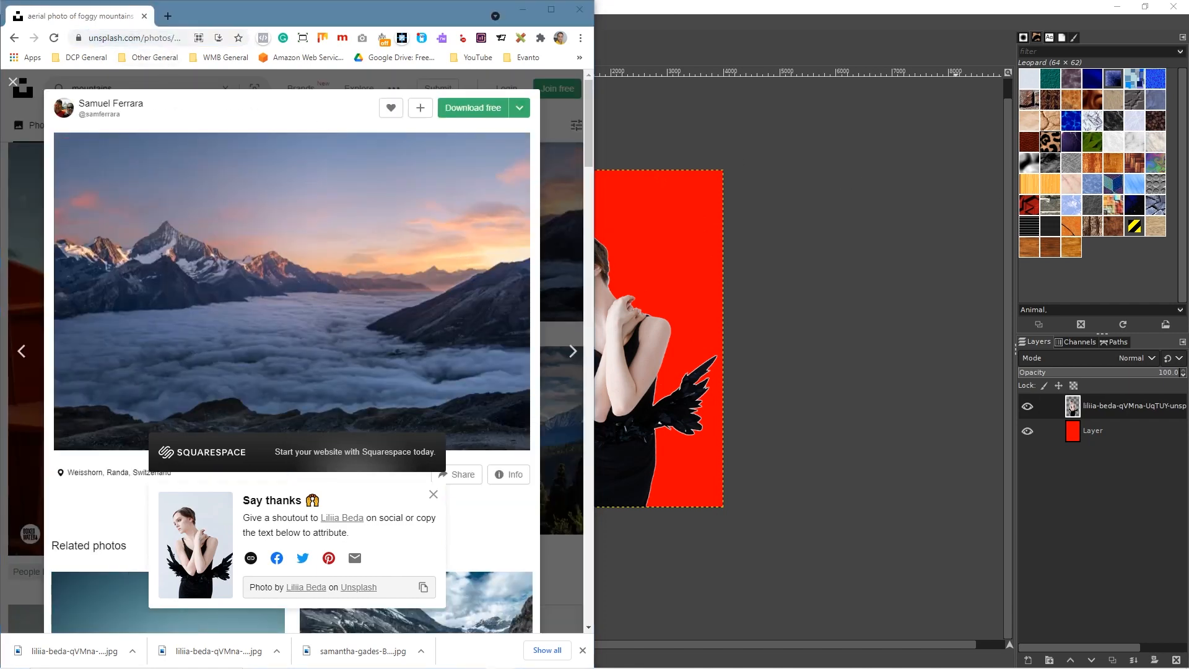
click(476, 110)
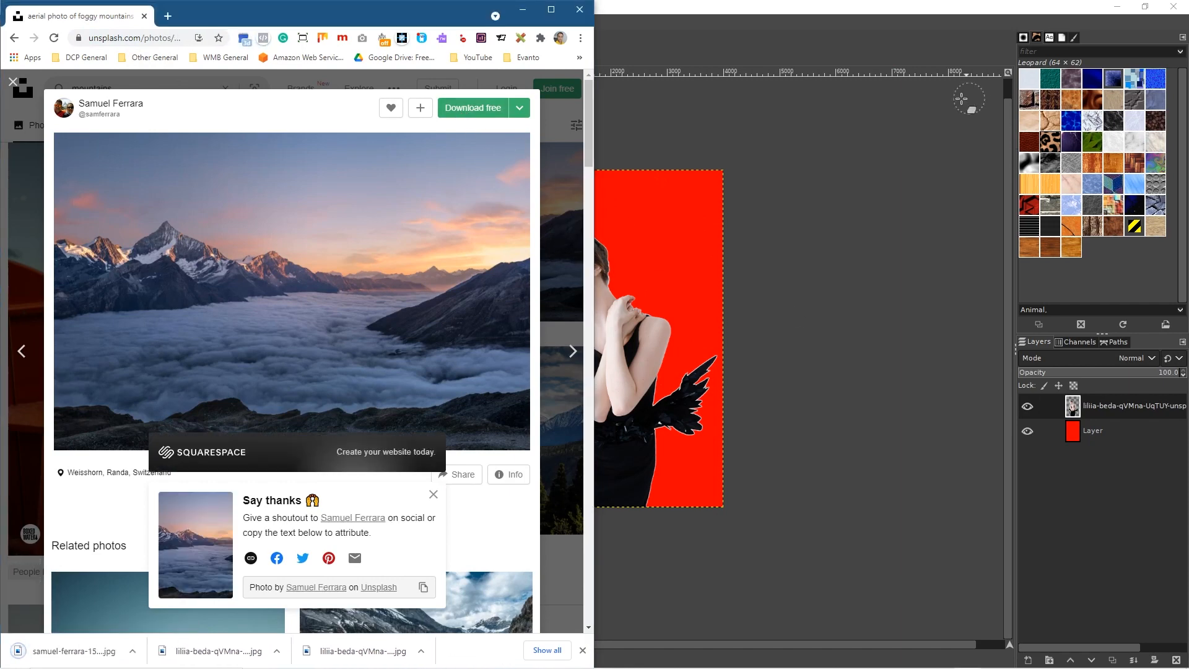
Step: Copy the downloaded mountain photo into the Fuzzy Select Tool Image folder and return to GIMP
key(alt+Tab)
drag(68, 651, 824, 247)
double_click(471, 5)
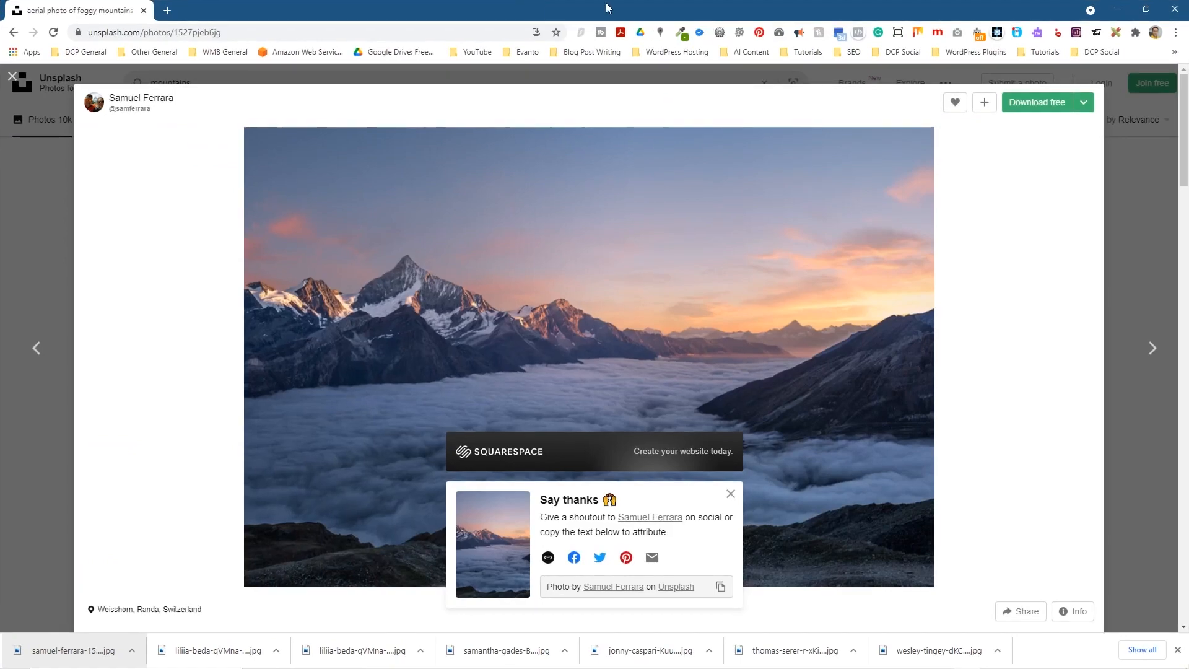
double_click(551, 8)
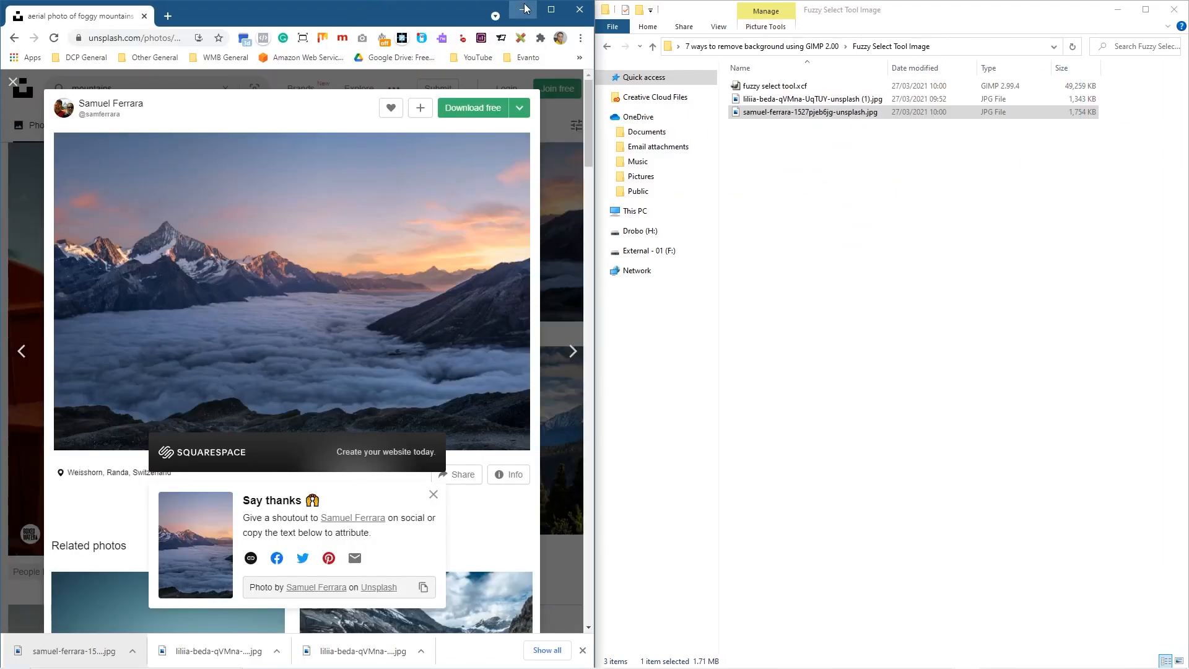
click(523, 9)
click(427, 8)
Step: Open the downloaded mountain JPG from the Fuzzy Select Tool Image folder as a separate image
click(9, 22)
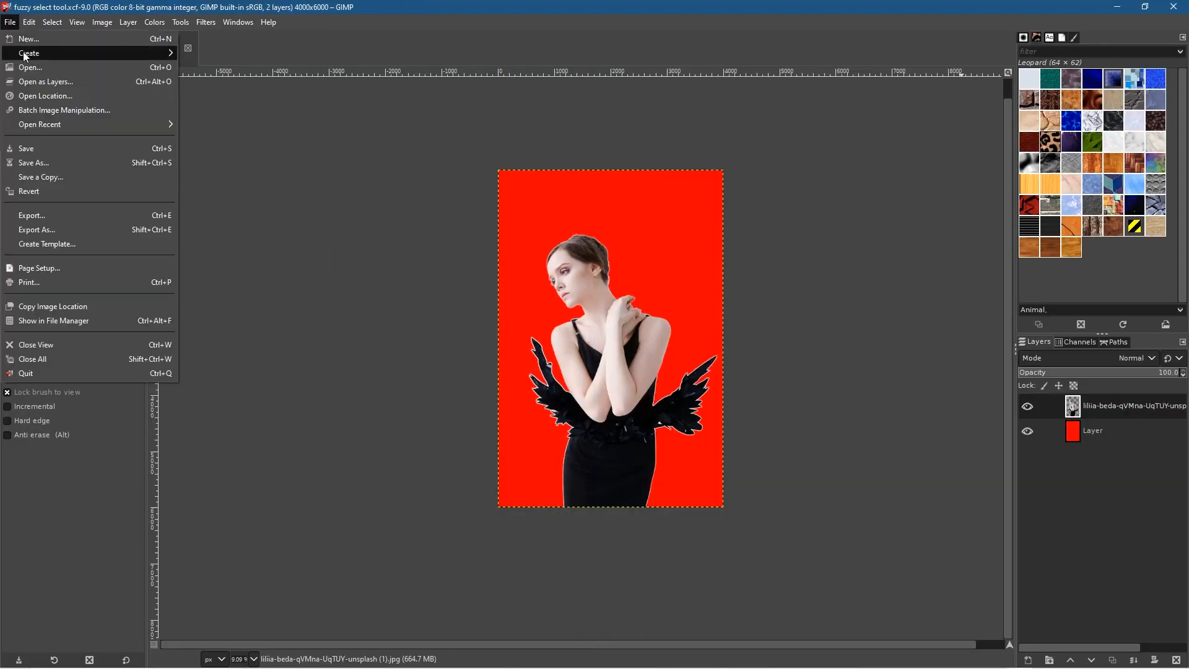
click(31, 68)
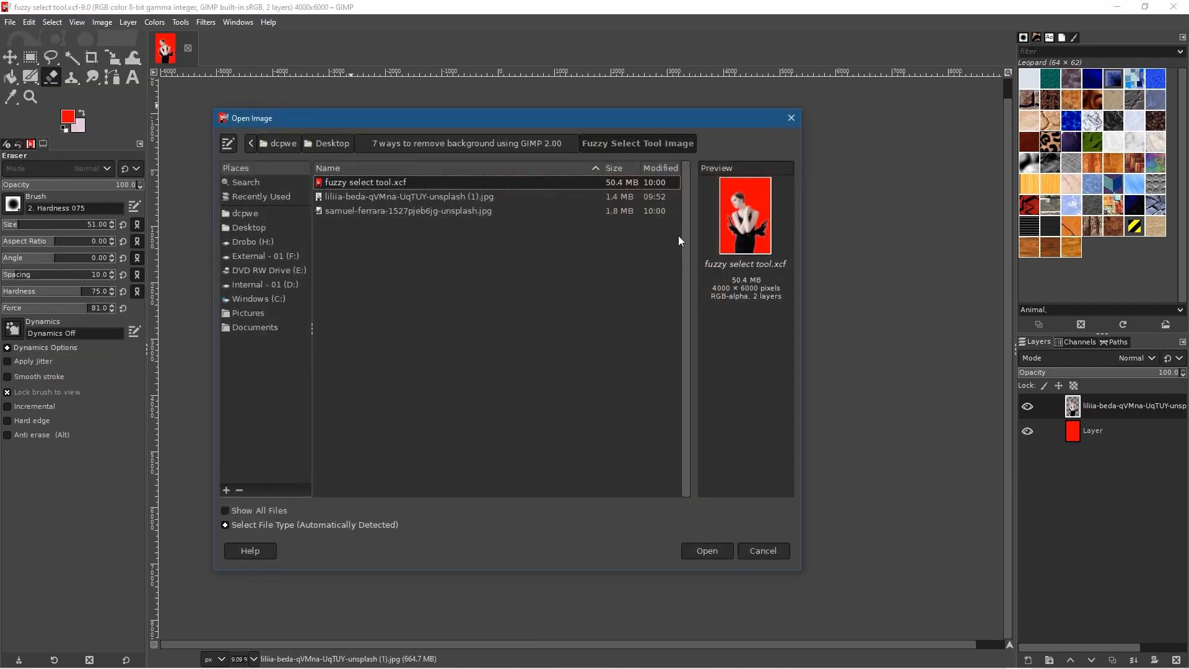
click(471, 211)
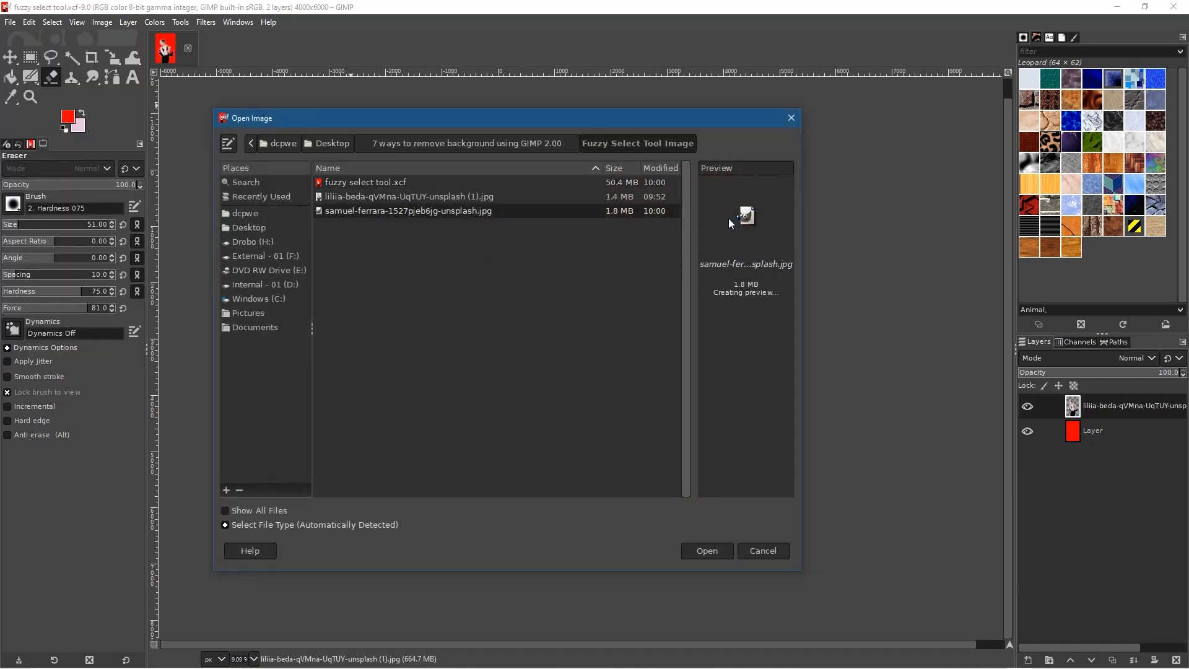
click(725, 548)
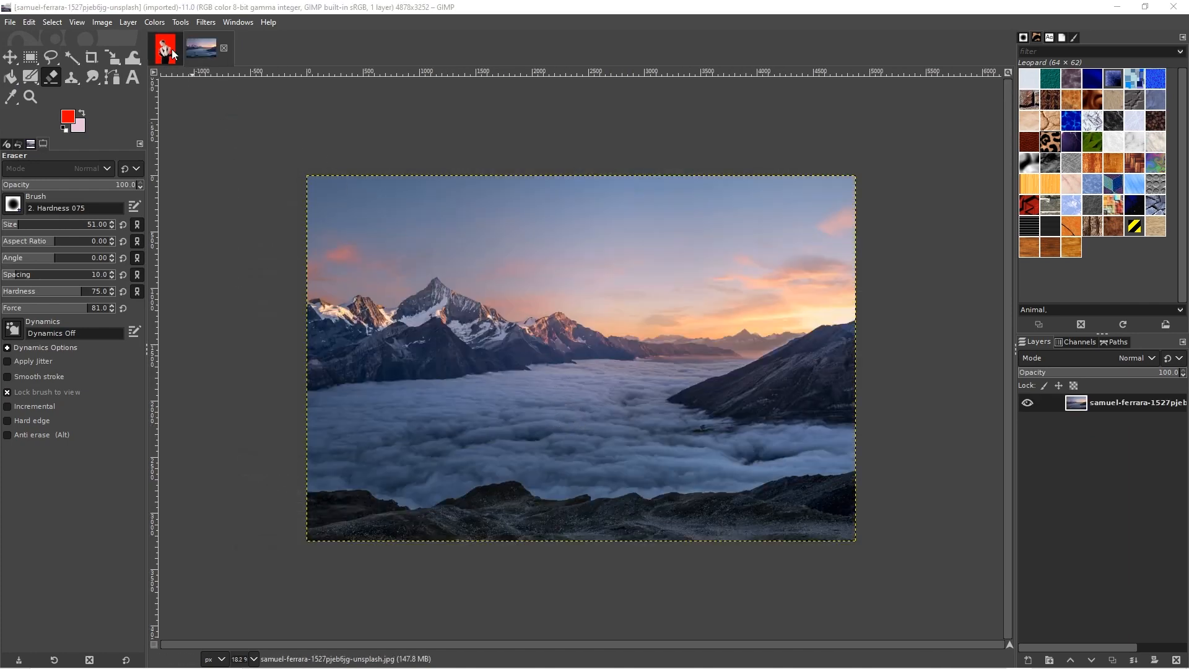
Step: Add a new 4878 × 3252 px transparent layer above the photo in the mountain image
click(173, 54)
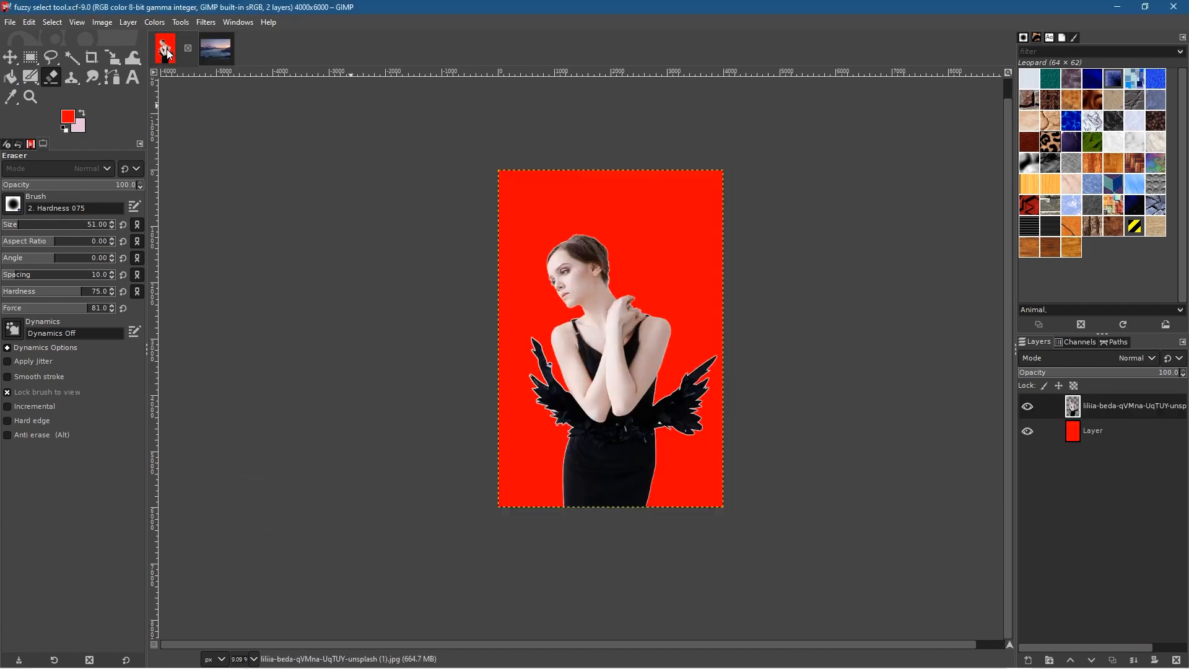
click(229, 54)
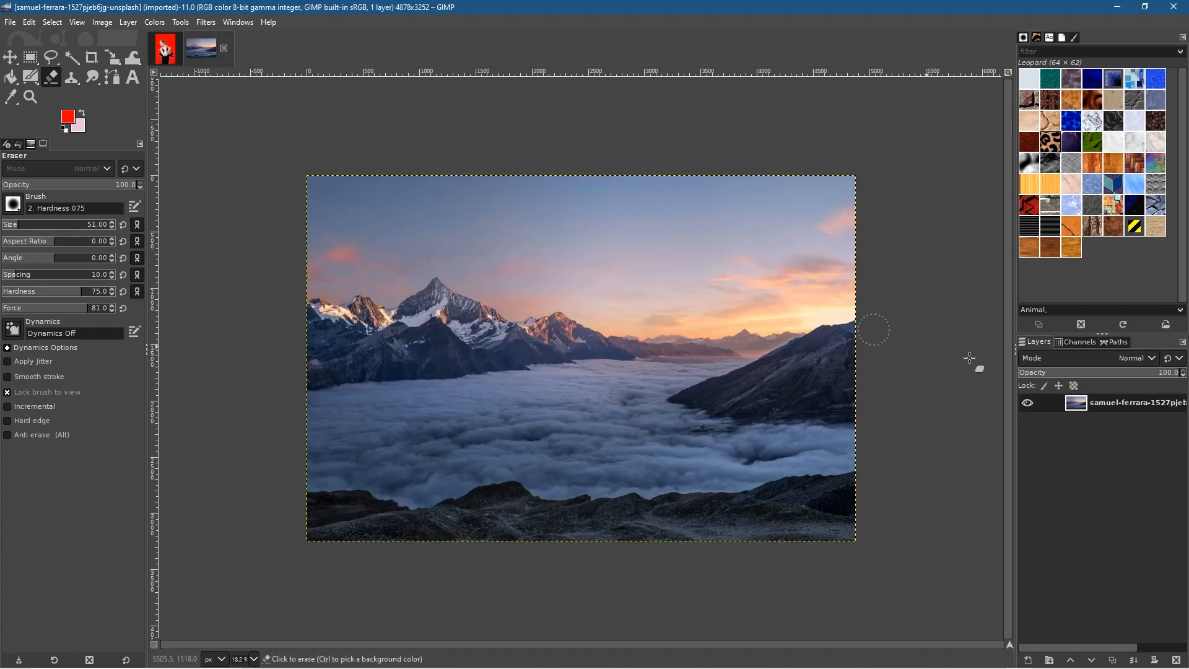
click(1029, 660)
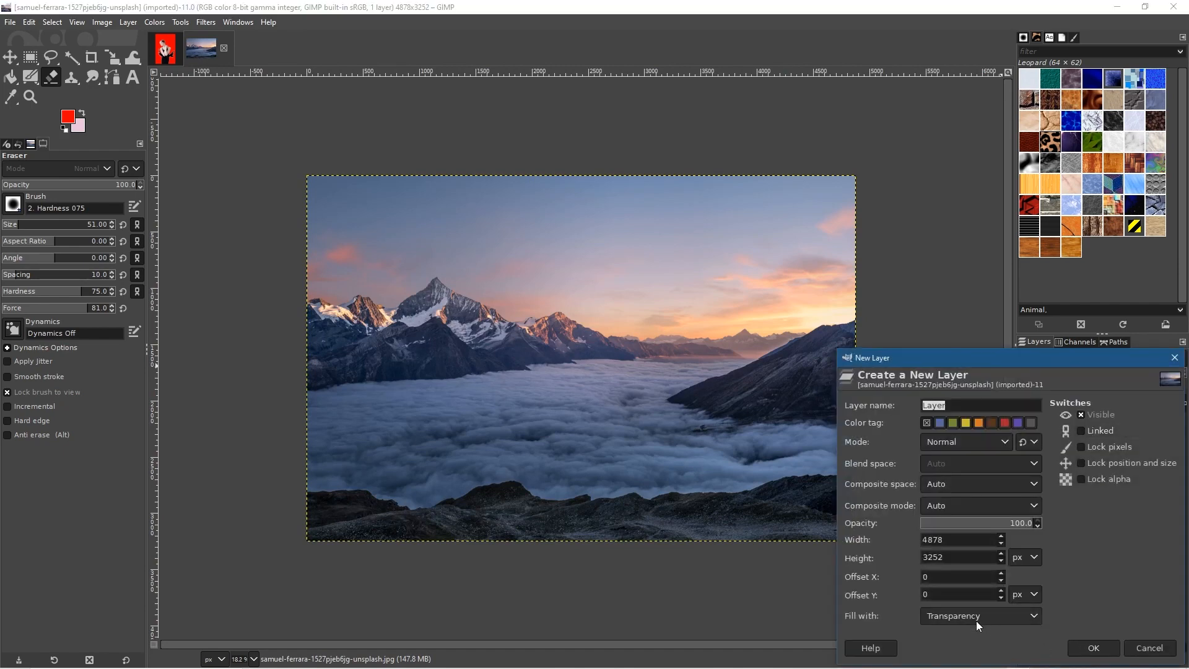
click(1092, 647)
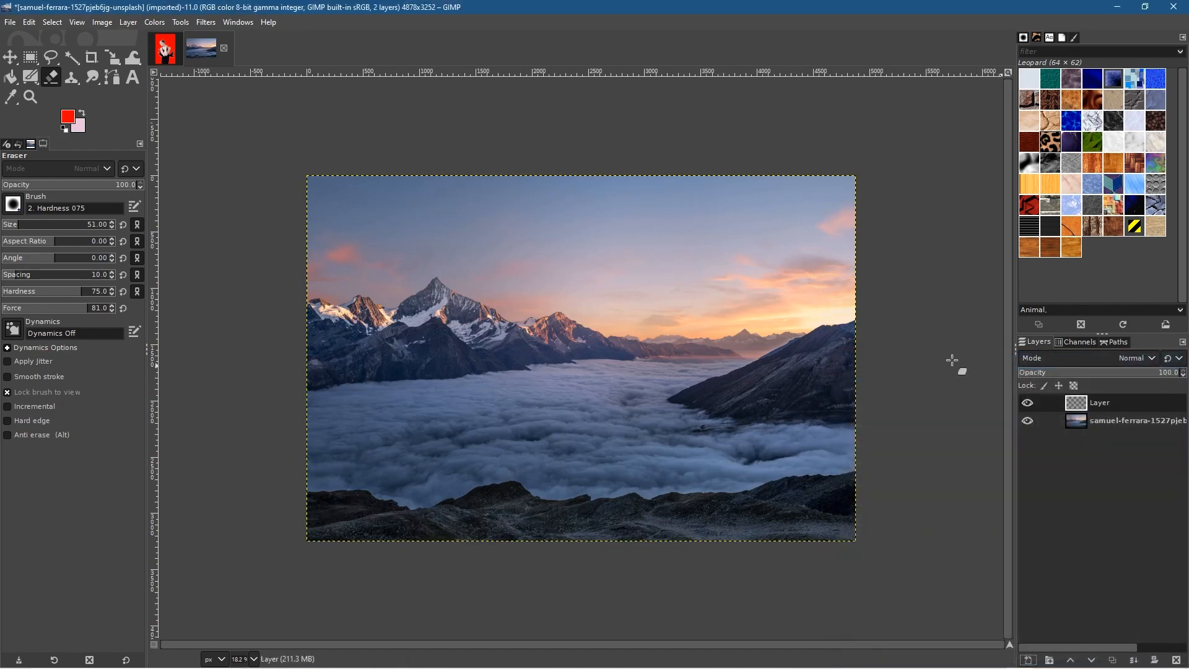
Step: Copy the cut-out portrait layer into the mountain image and anchor it on the new transparent layer
click(165, 50)
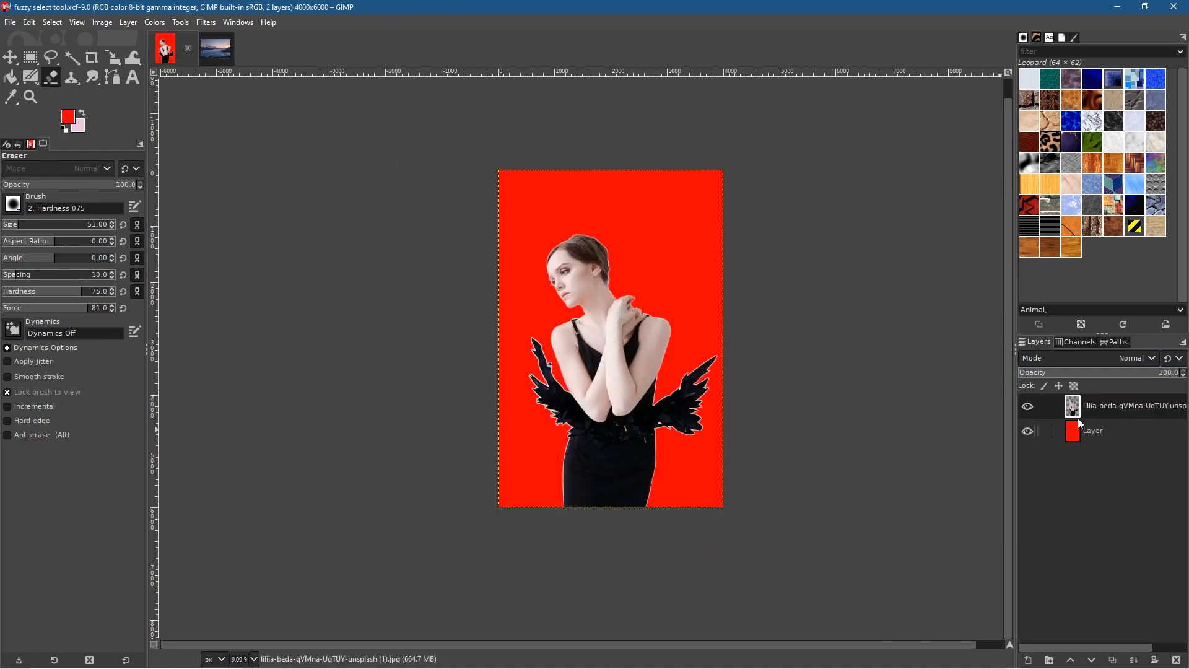
key(ctrl+c)
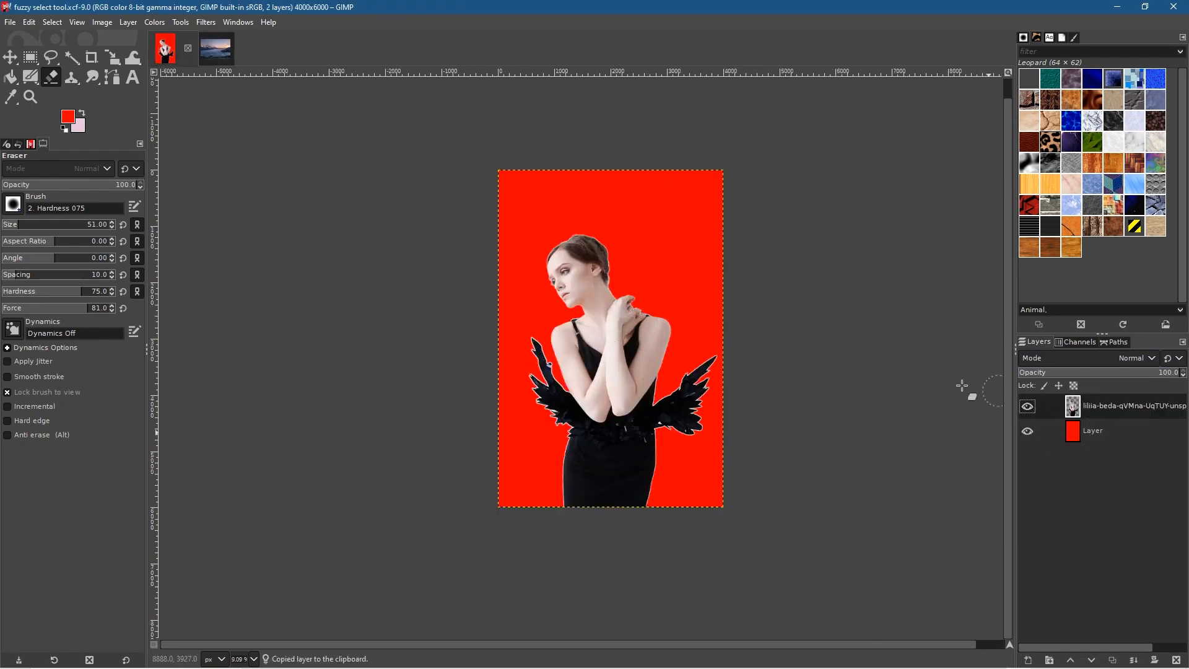
click(202, 49)
key(ctrl+v)
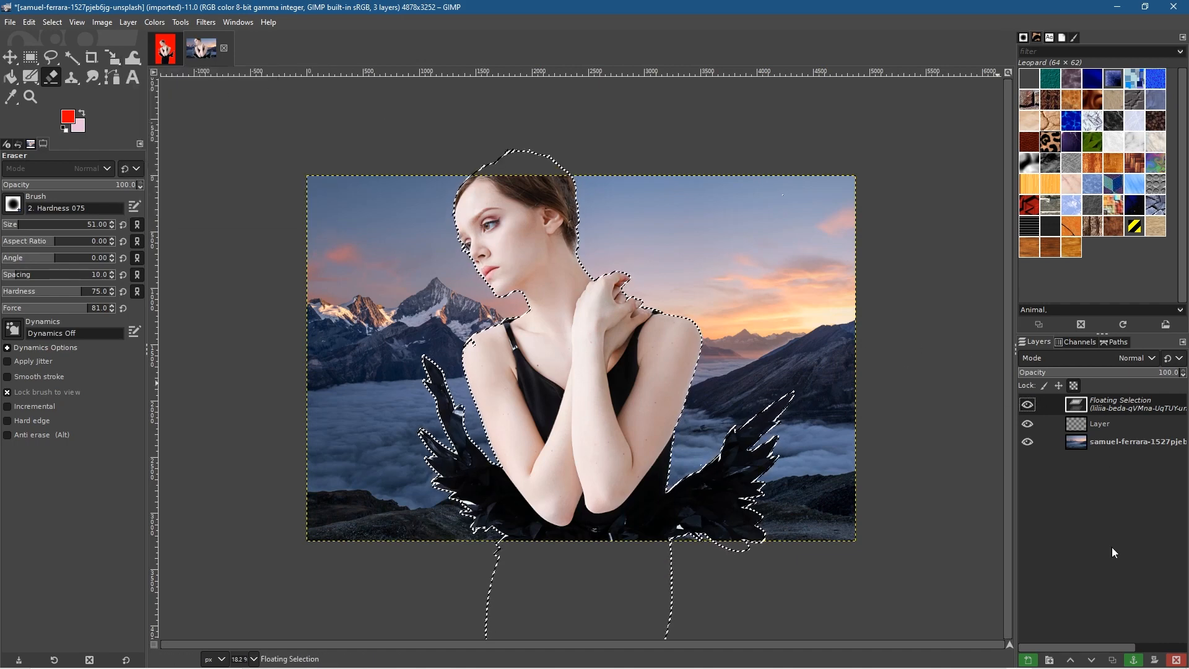
key(ctrl+h)
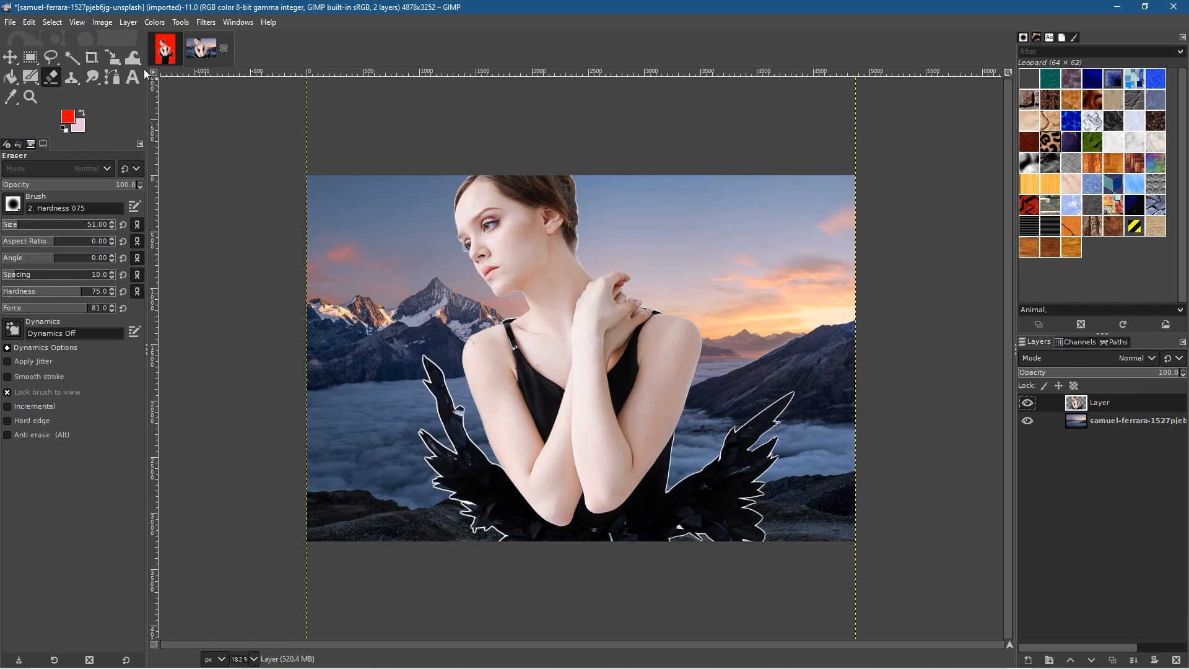
Step: Scale the portrait layer down proportionally around its center to roughly the height of the mountain photo
click(113, 62)
click(469, 256)
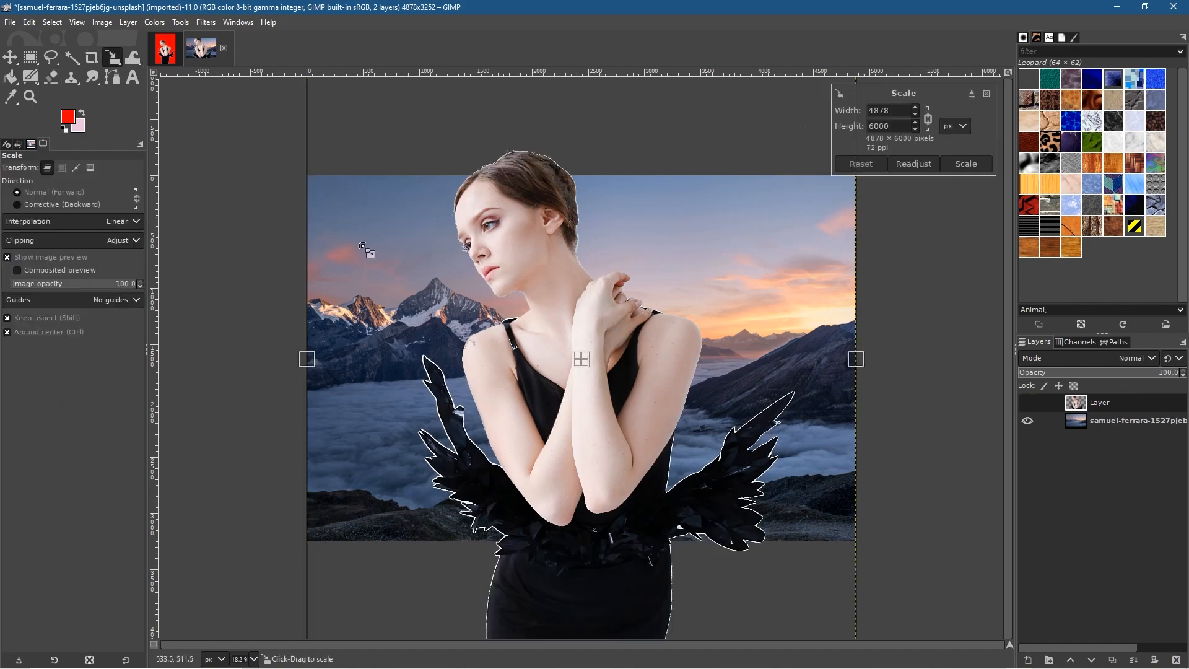
drag(364, 265, 789, 394)
click(966, 164)
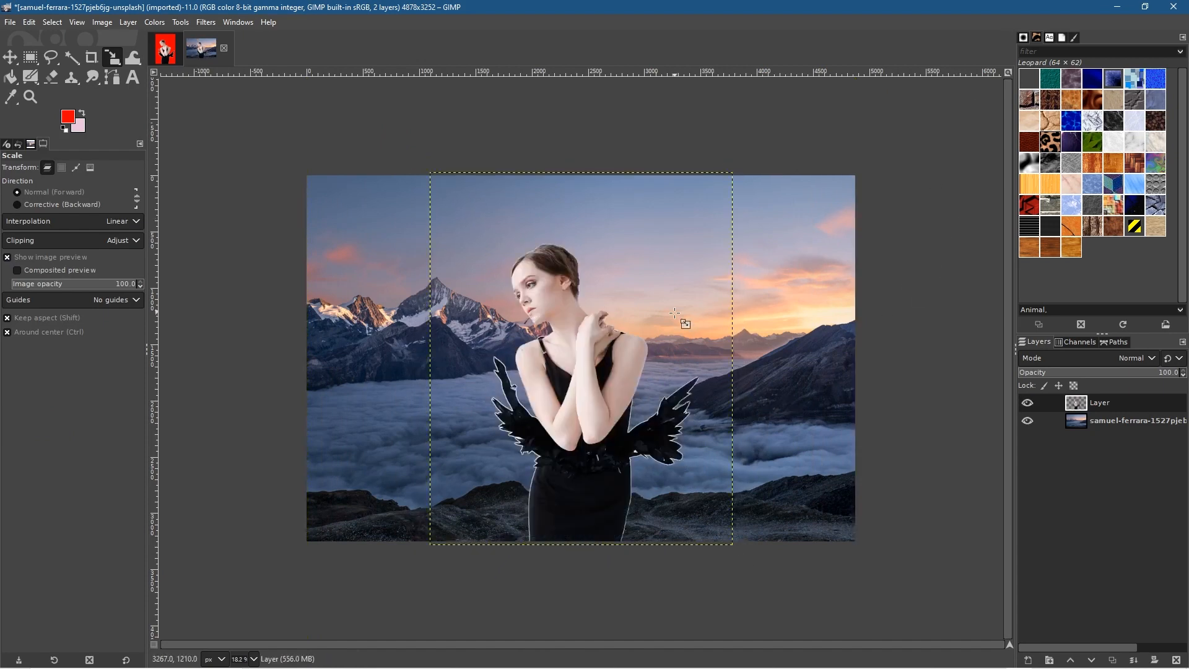
key(m)
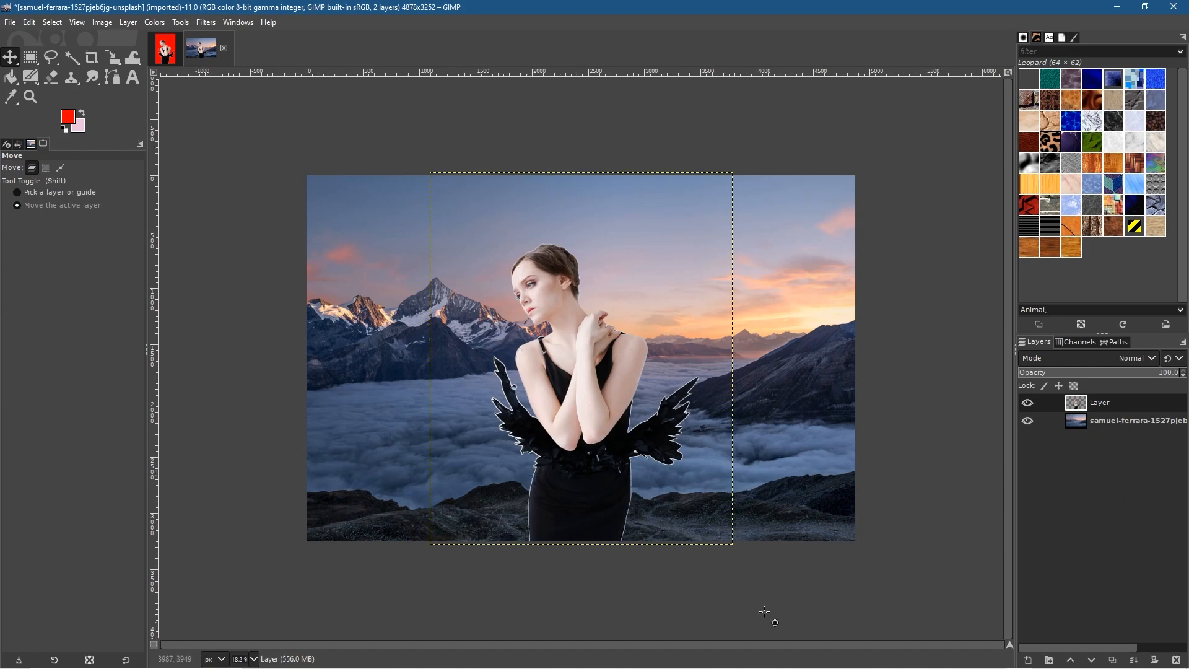
Step: Duplicate the scaled portrait layer and hide the duplicate
click(1088, 420)
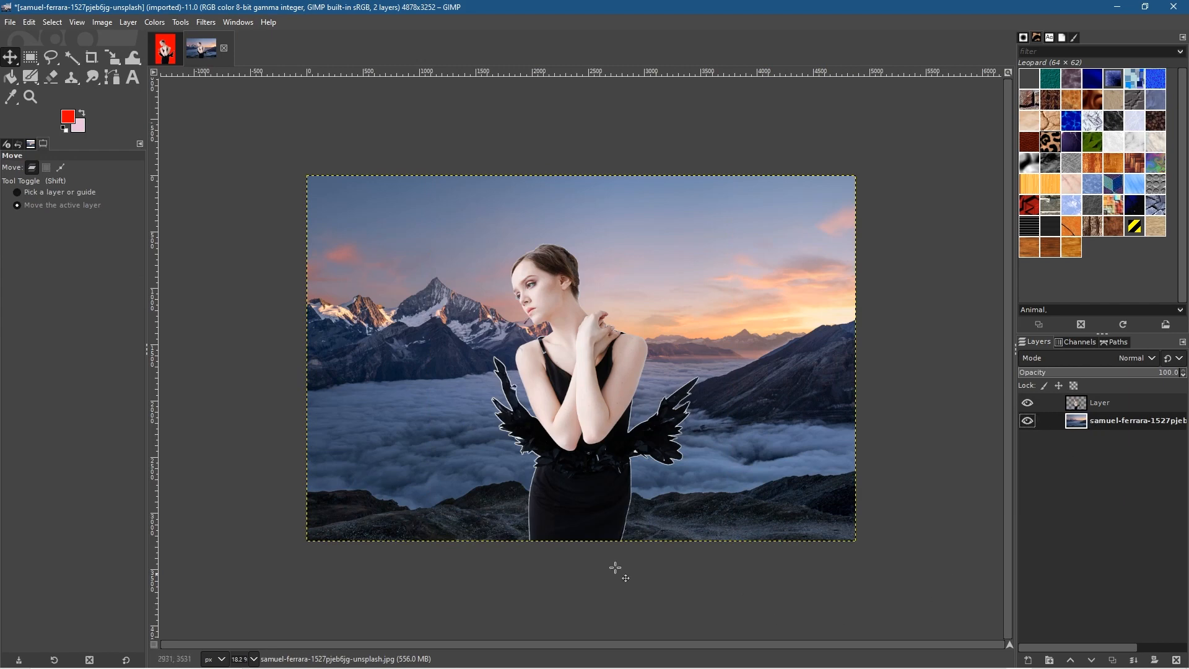
click(1115, 405)
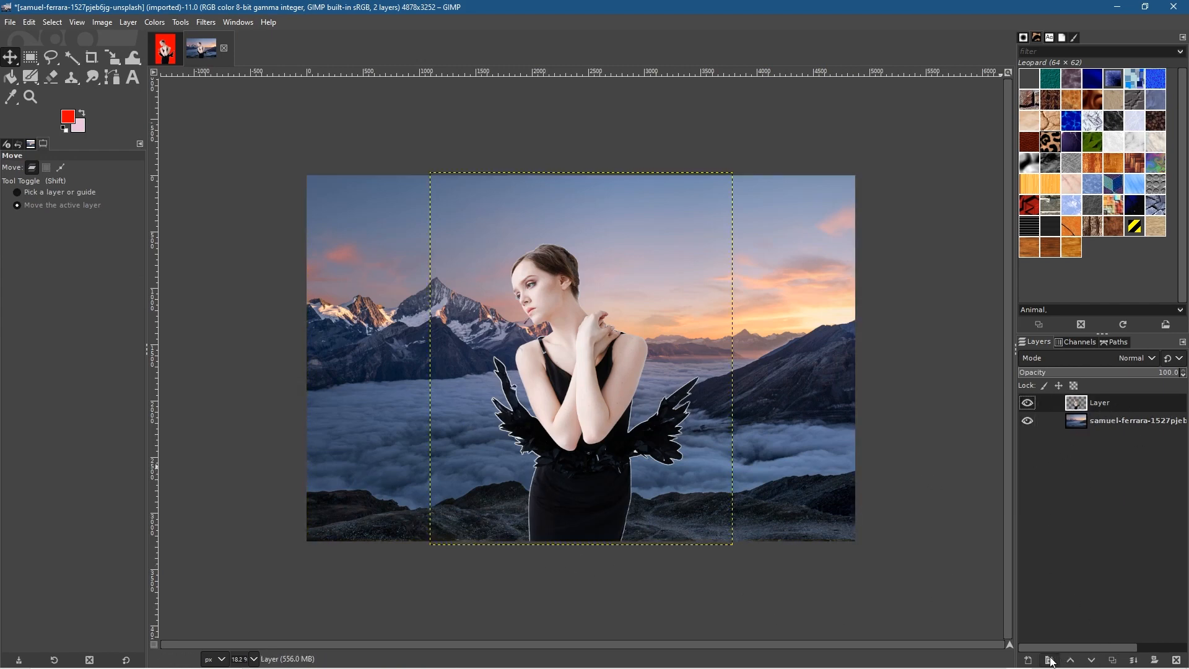
right_click(1098, 412)
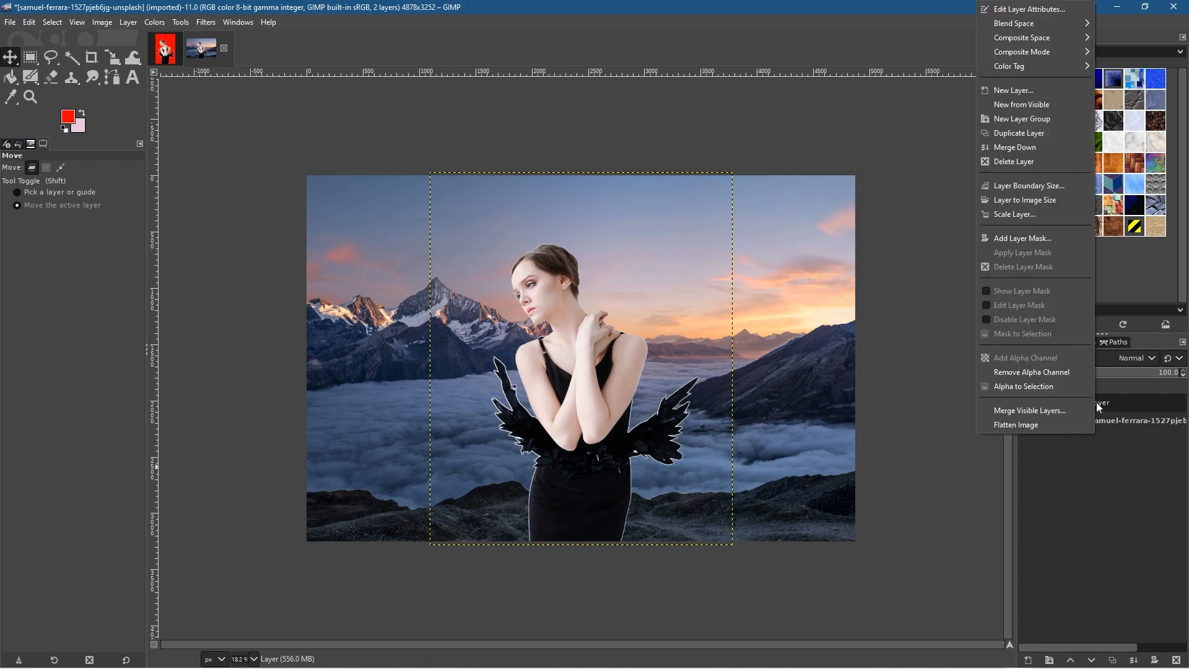
click(1020, 133)
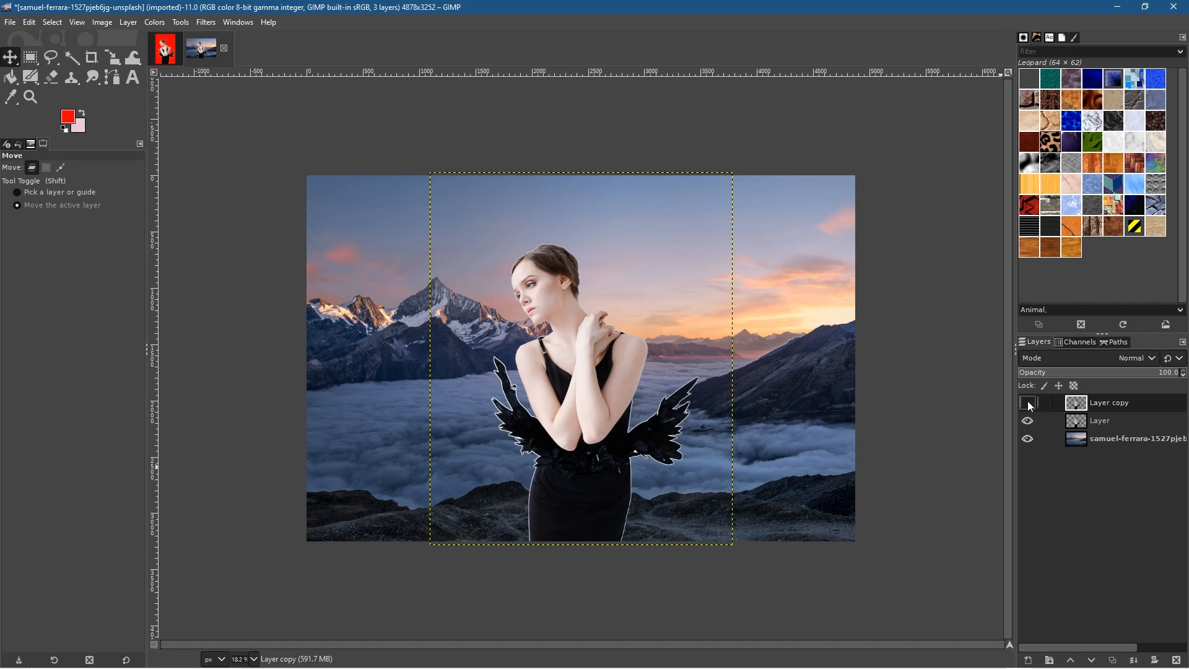
Step: Turn the original portrait layer solid black using Levels with the low input at 255, and show the duplicate above it again
click(1100, 424)
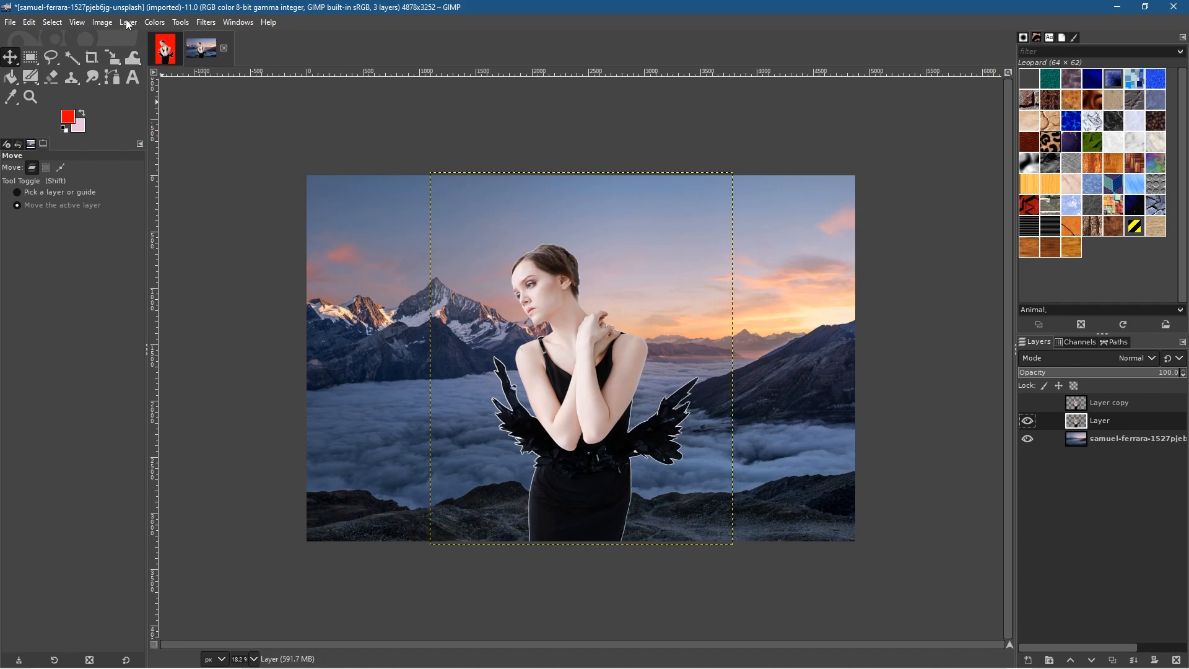
click(104, 23)
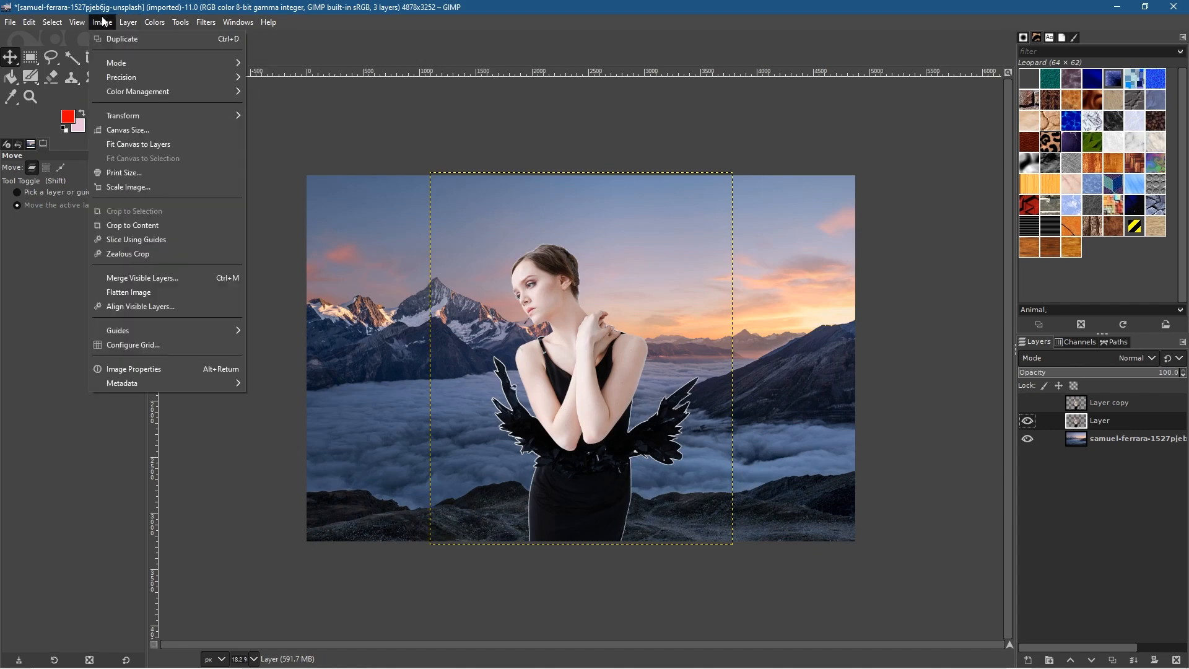
mouse_move(156, 23)
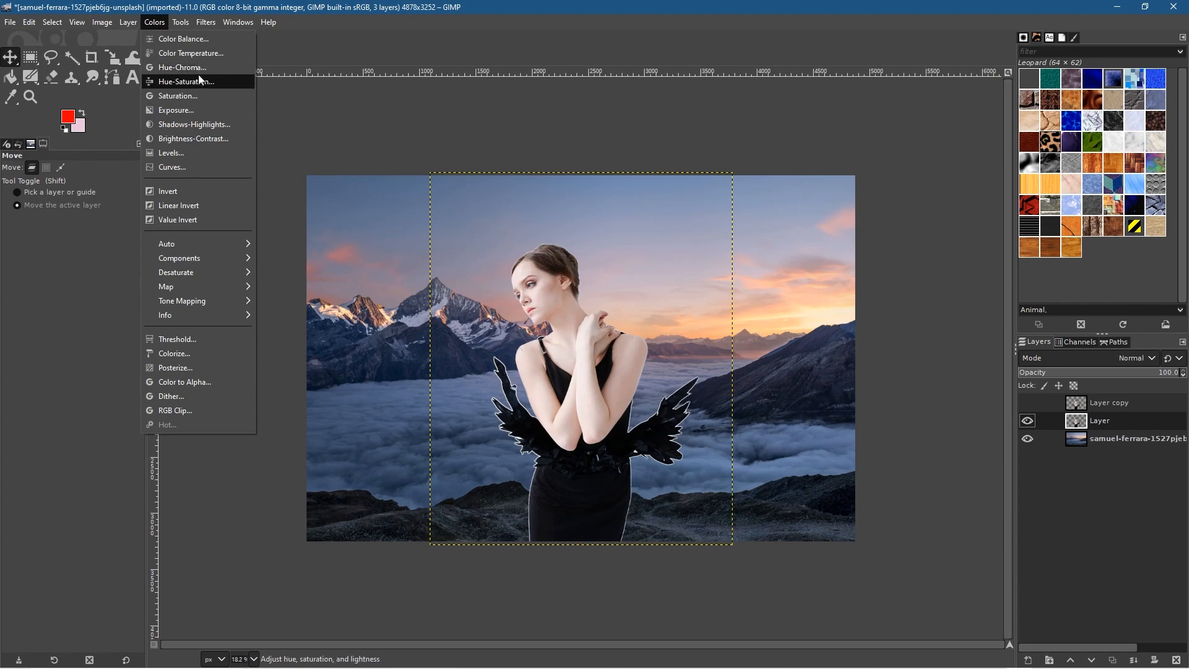
click(195, 153)
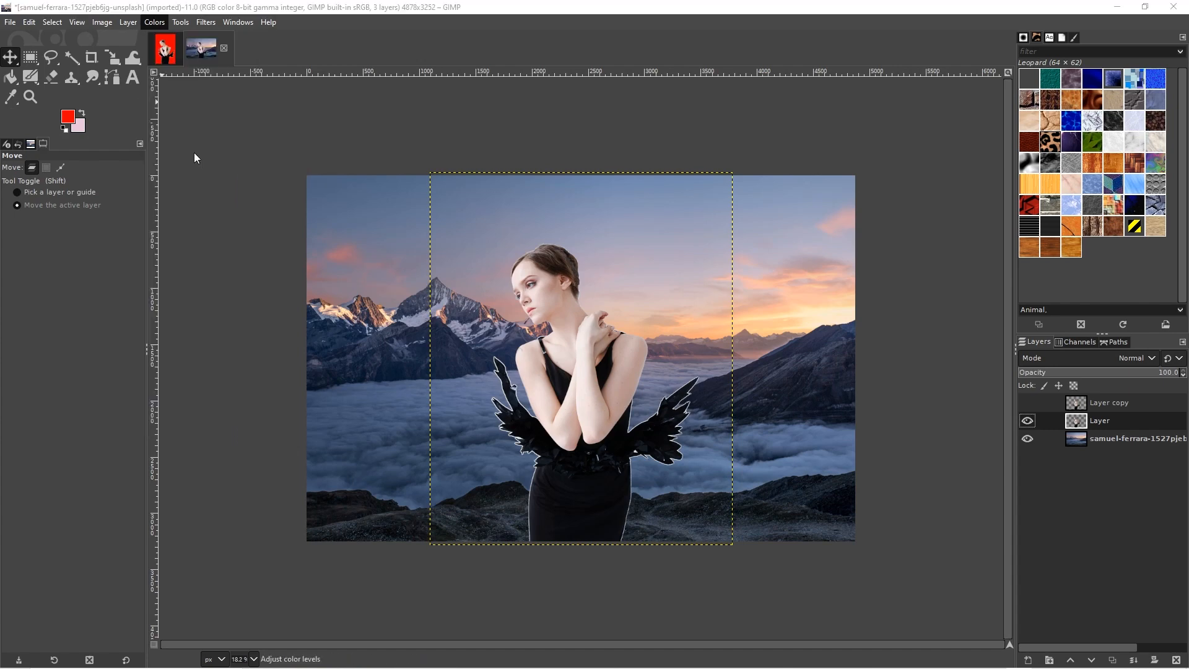
drag(200, 242, 433, 250)
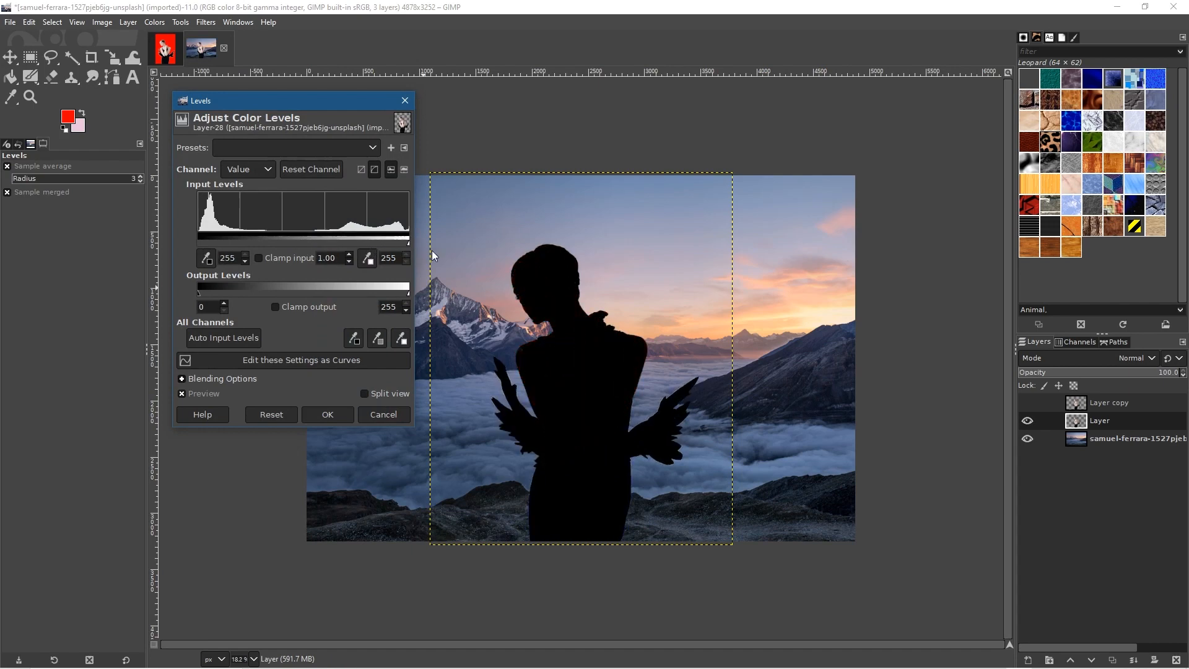
click(328, 414)
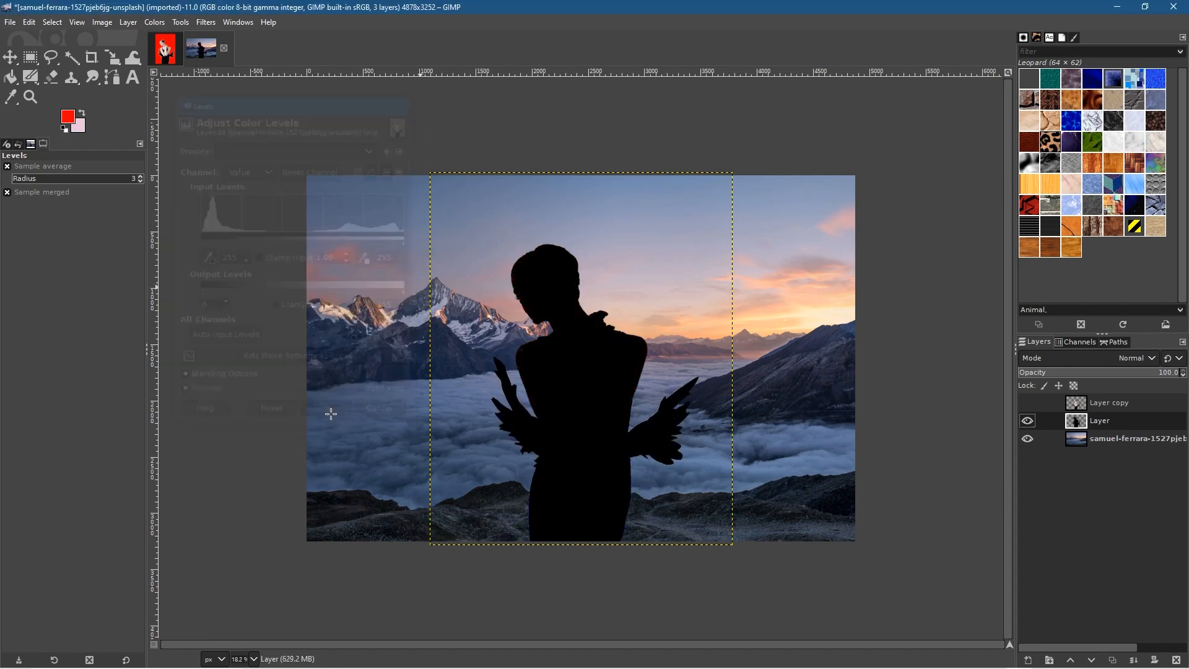
click(1105, 403)
click(1026, 403)
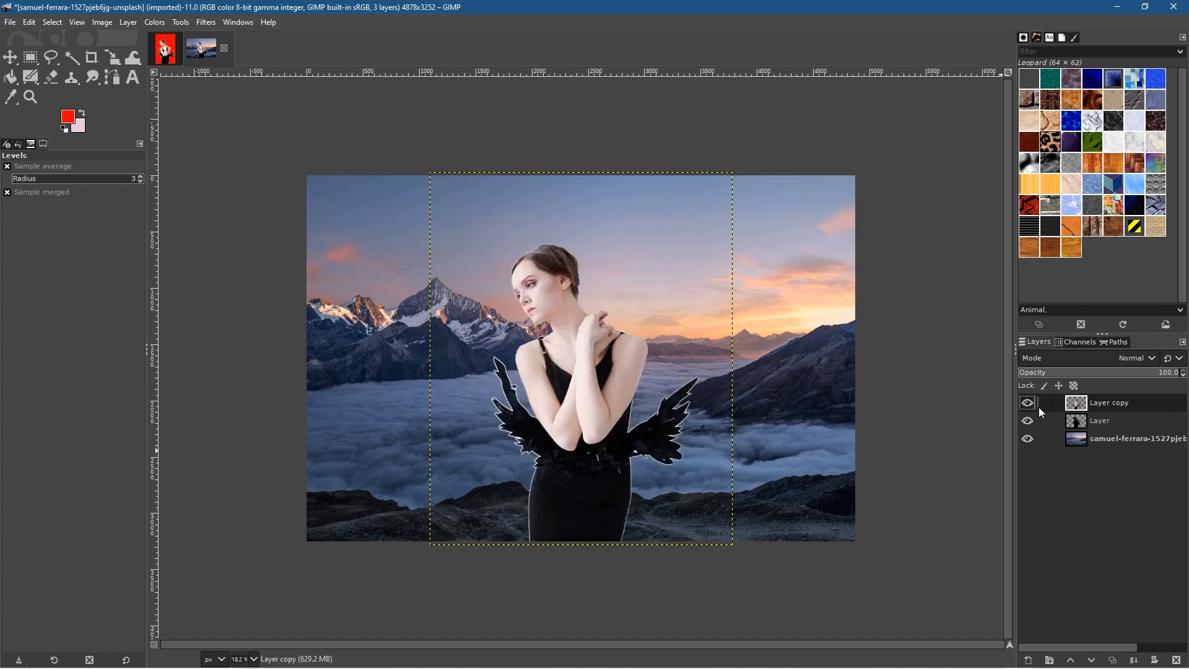
Step: Apply a Gaussian Blur of 56.51 in X and Y to the black silhouette layer to form a soft shadow
click(1097, 421)
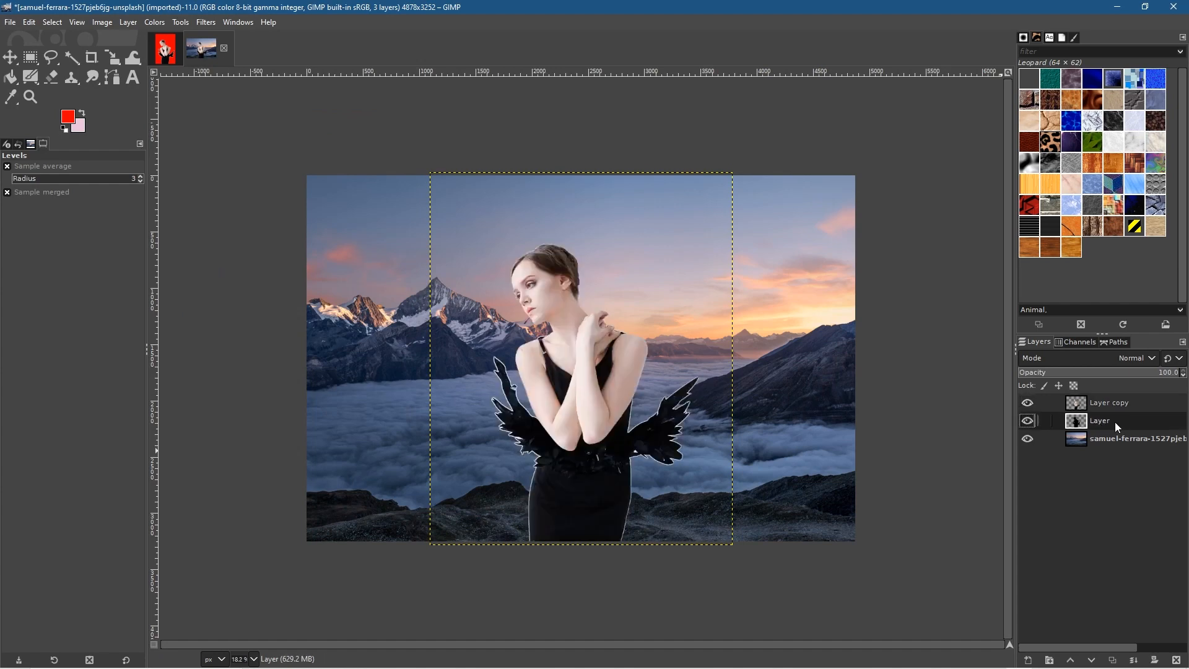
click(204, 23)
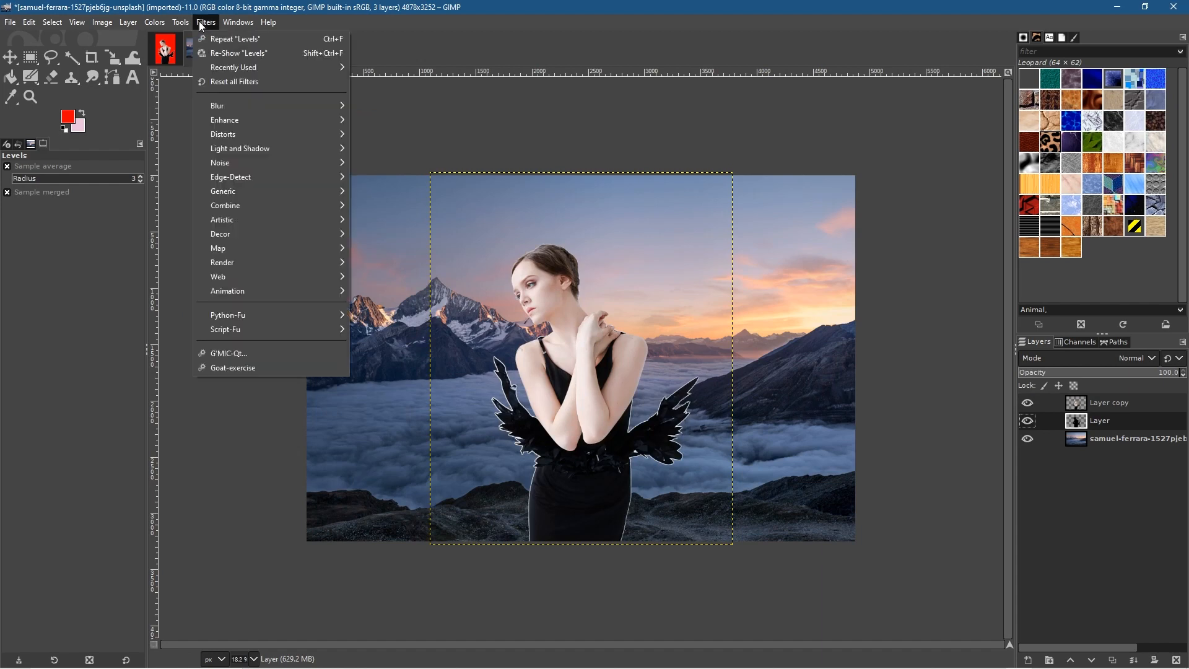
mouse_move(236, 103)
click(370, 119)
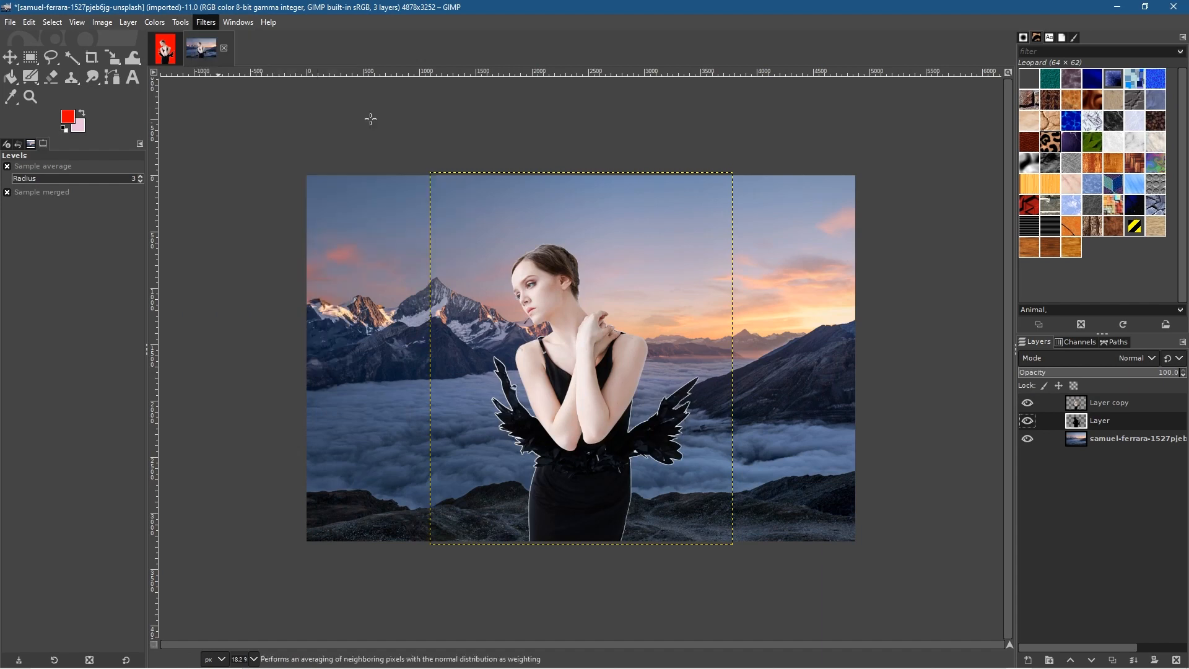
drag(980, 125, 1073, 136)
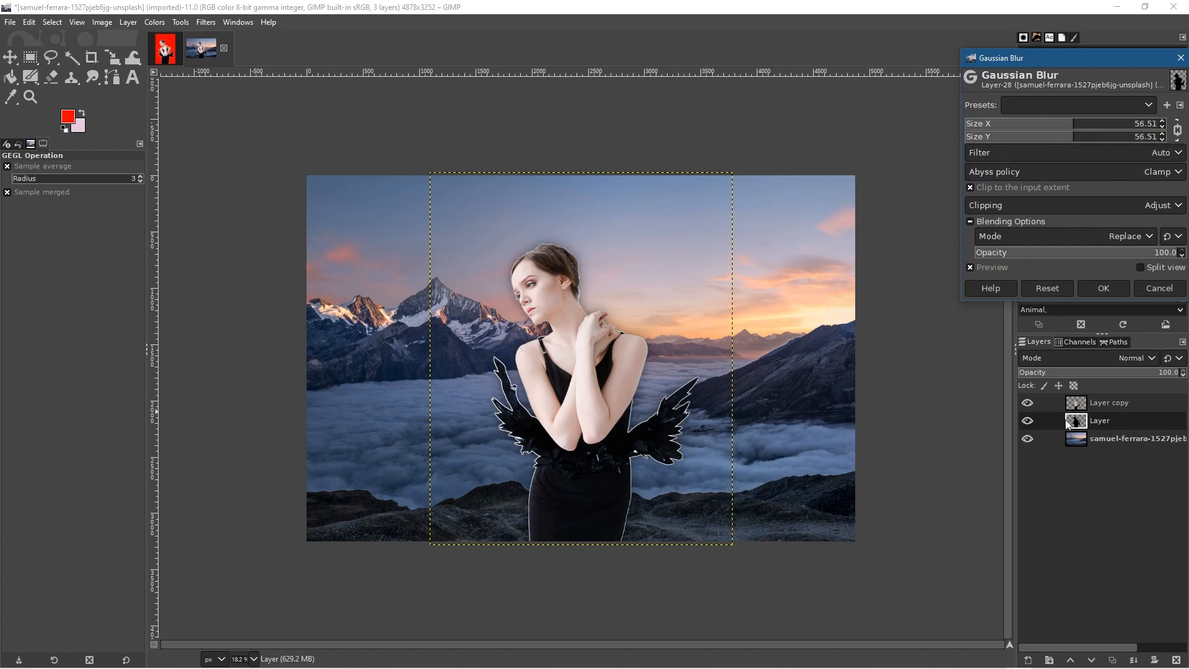
click(1095, 287)
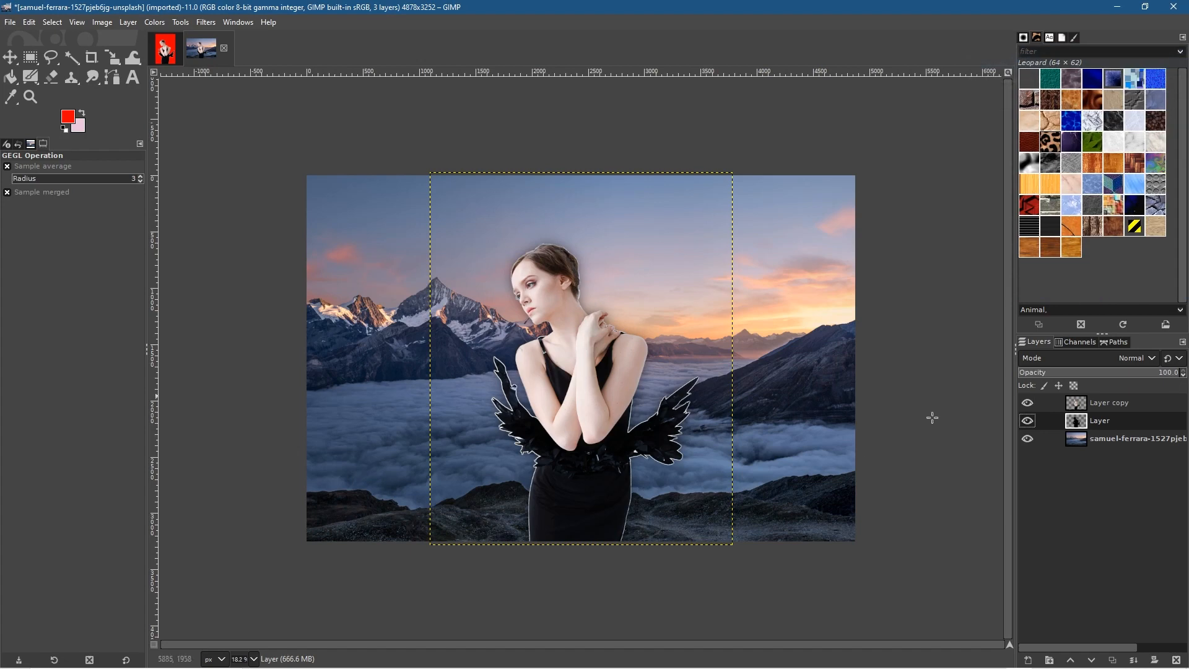
Step: Toggle the blurred shadow layer's visibility repeatedly to compare the composite with and without the shadow
click(1125, 441)
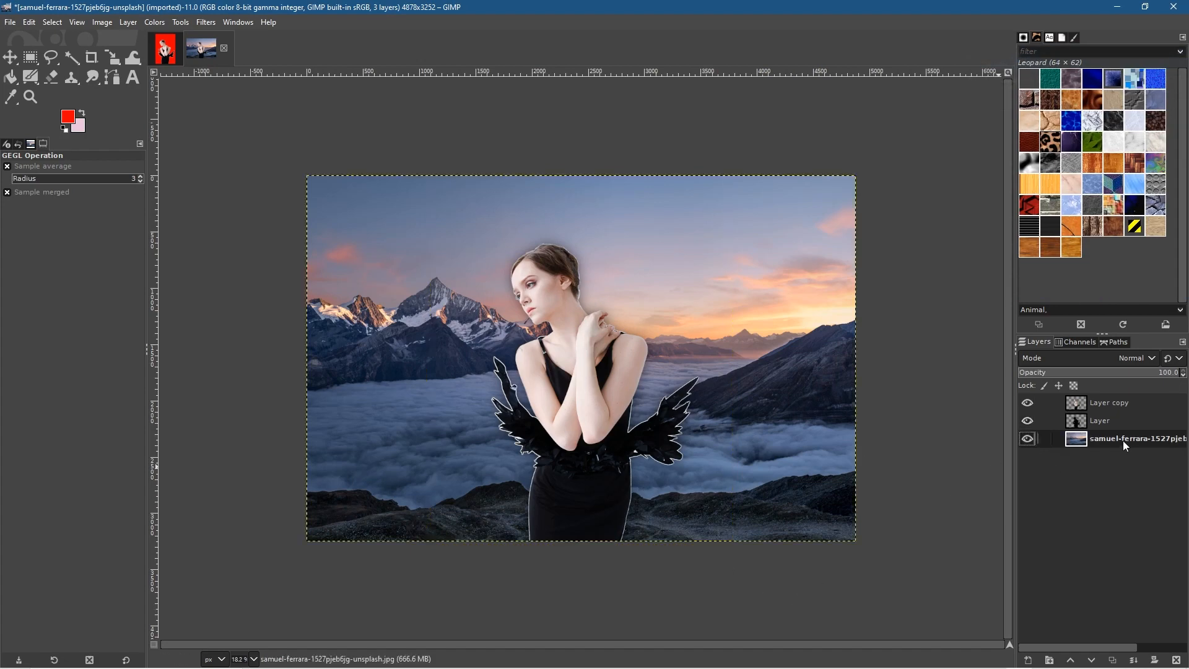
click(1027, 420)
click(1027, 418)
click(1028, 419)
click(1027, 419)
click(1028, 419)
click(1027, 419)
click(1027, 419)
click(1027, 418)
click(1028, 419)
click(1027, 419)
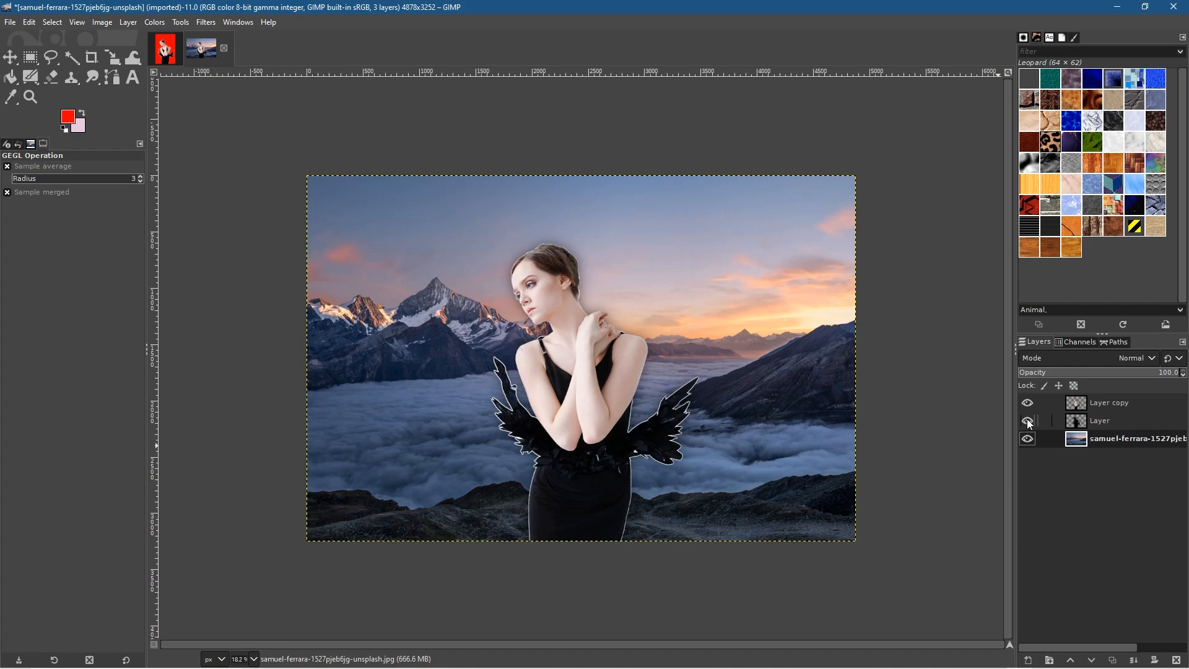
click(1115, 423)
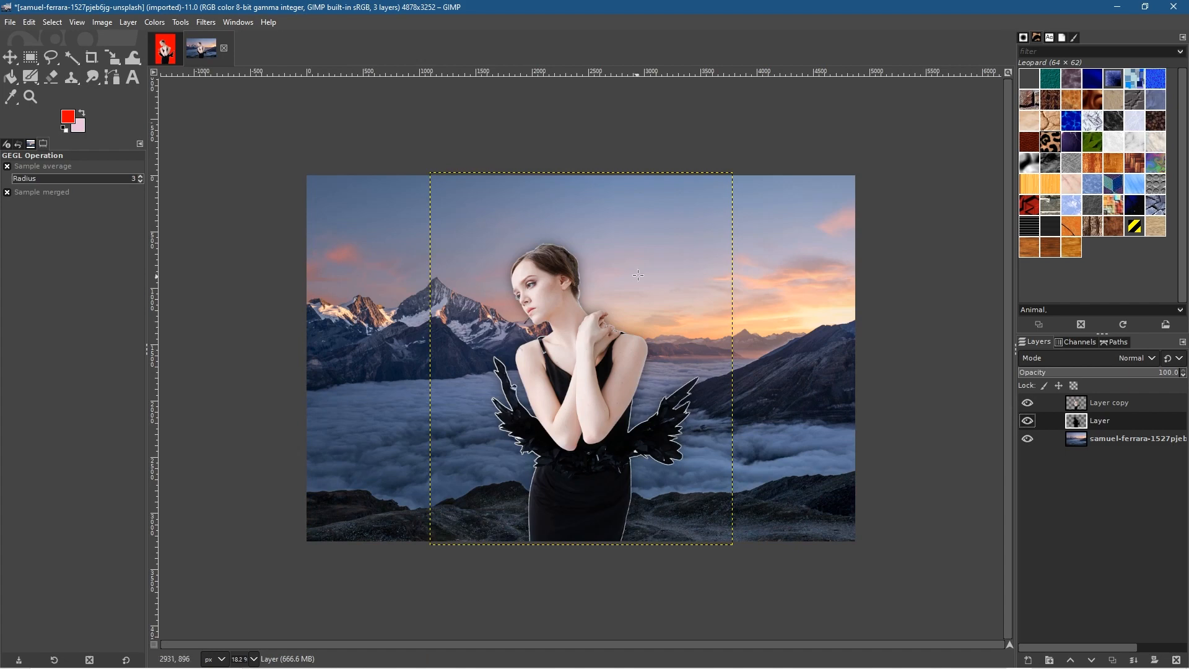
Step: Save the composite as "fuzzy select tool image.xcf" in the Fuzzy Select Tool Image folder
click(10, 23)
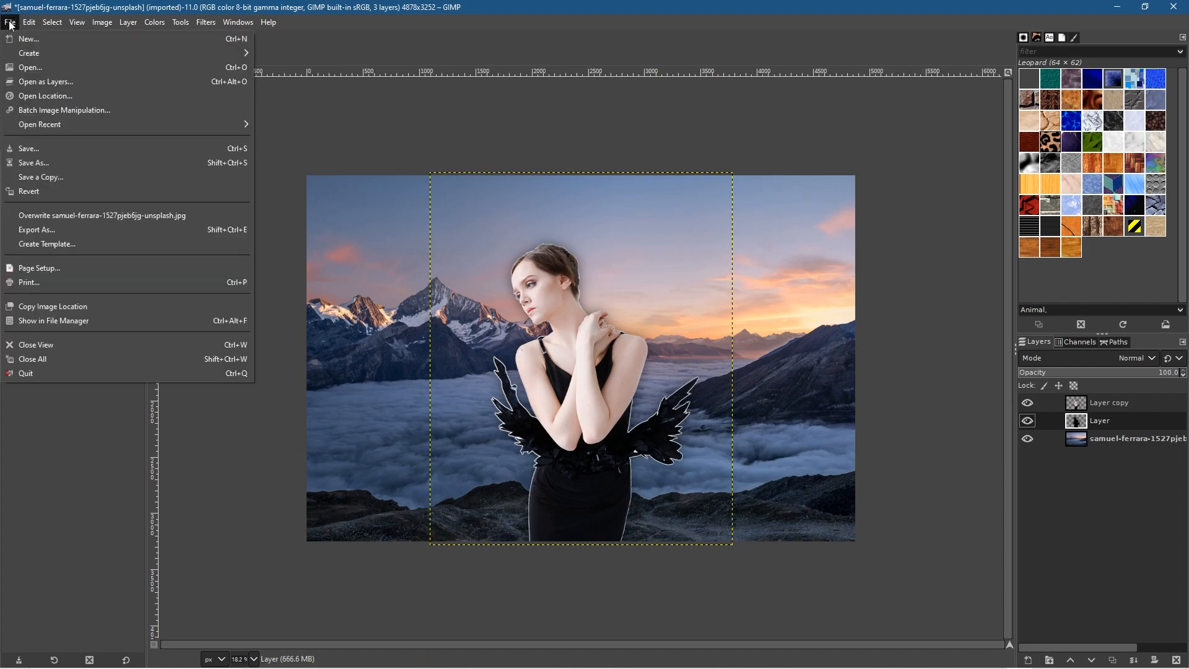
click(31, 161)
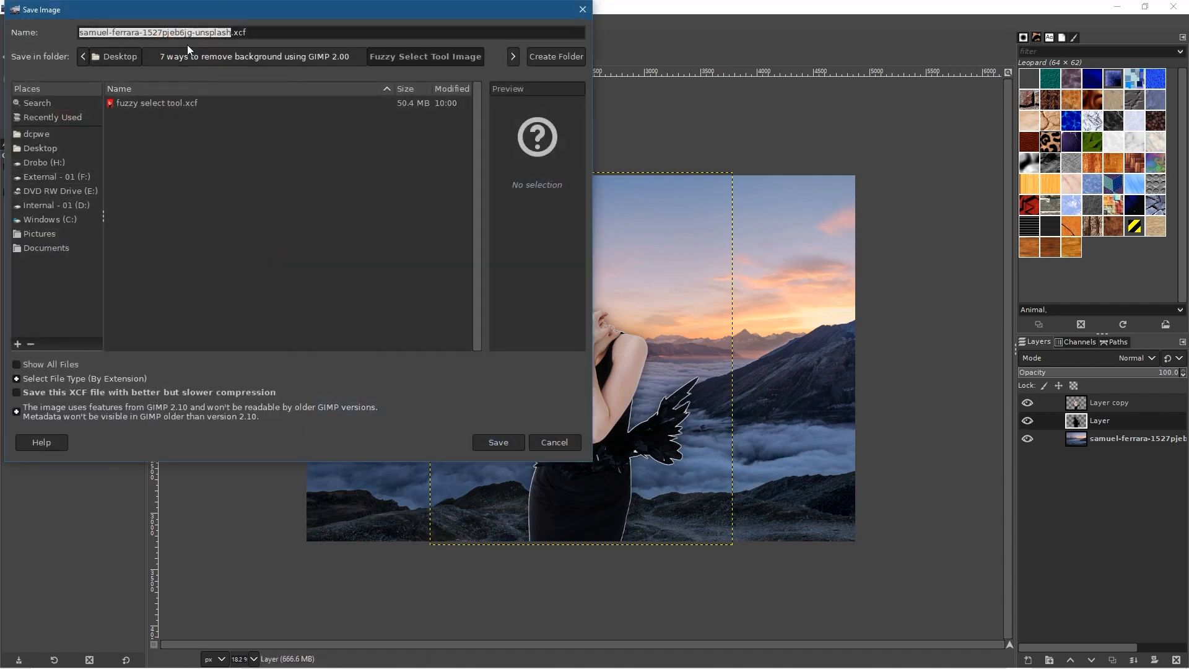
click(152, 103)
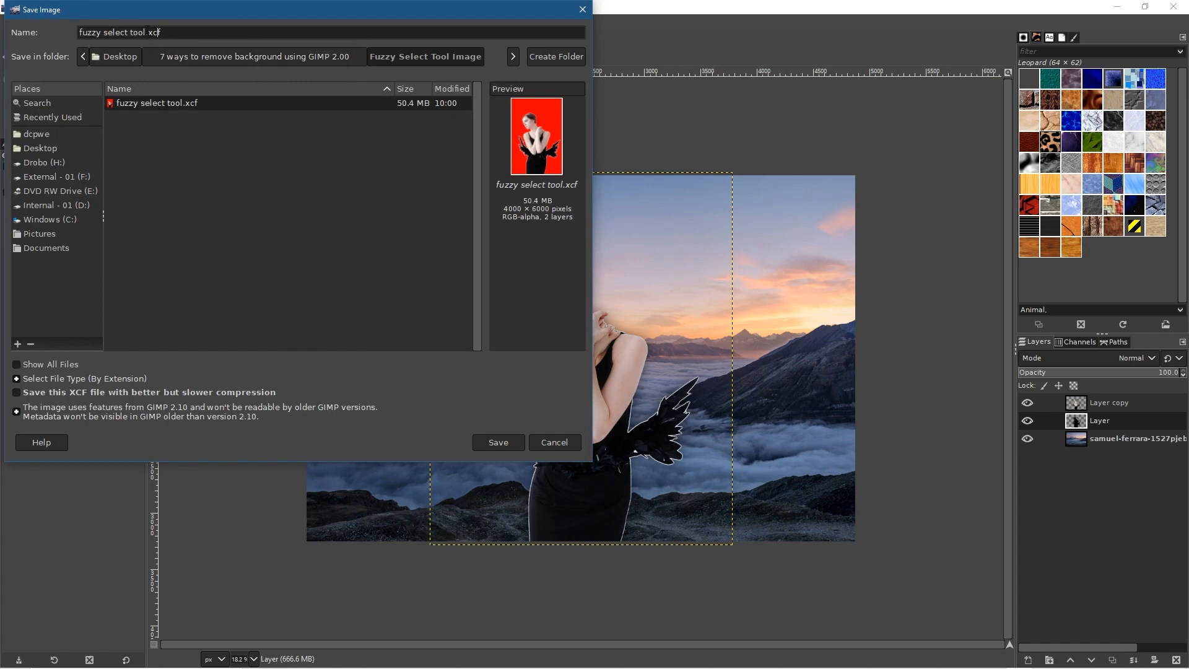
text(image)
click(499, 442)
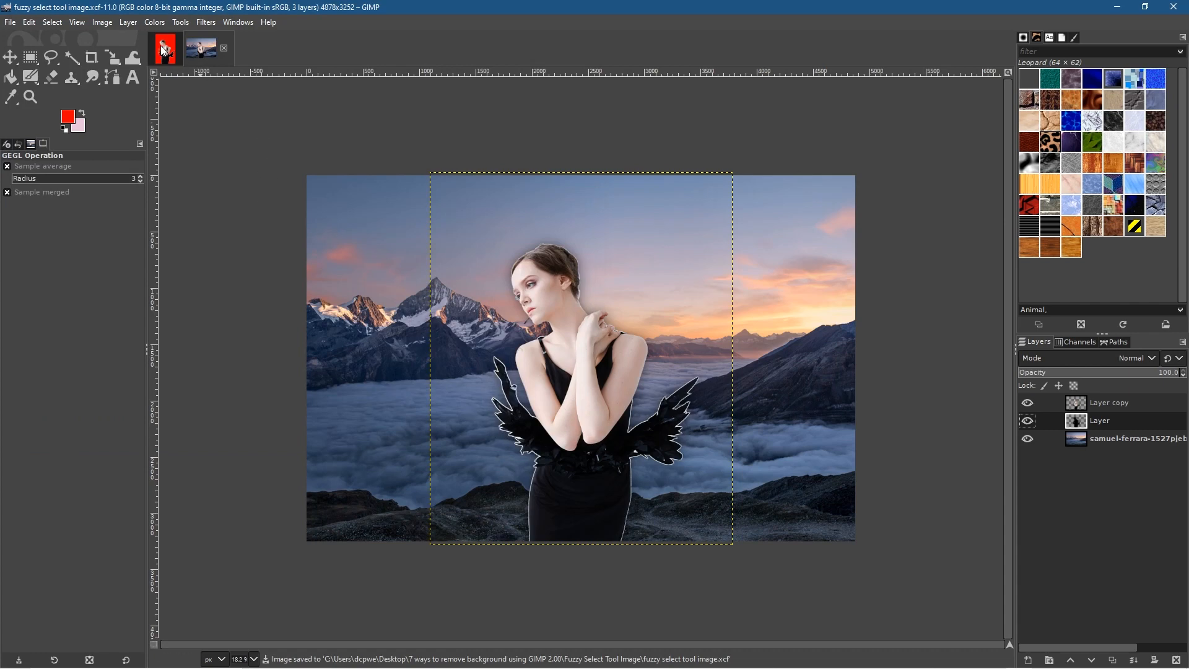
Step: Close both open images without reopening them, and switch to Chrome to load the Unsplash parrot photo page from the copied address
click(224, 48)
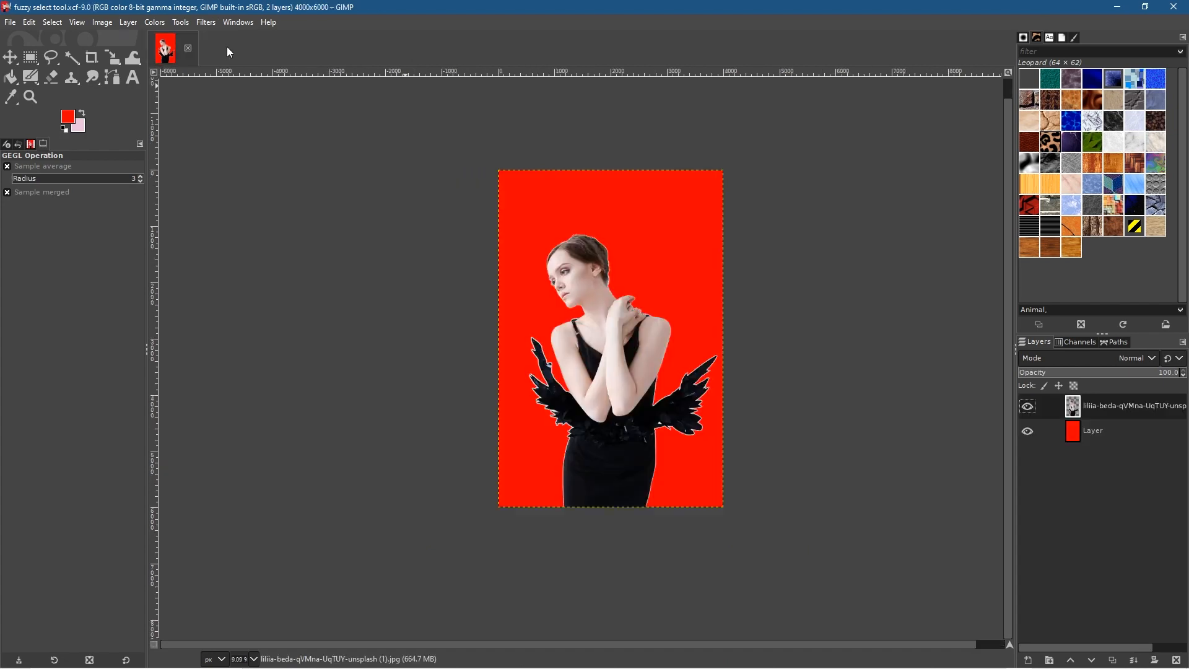
click(190, 48)
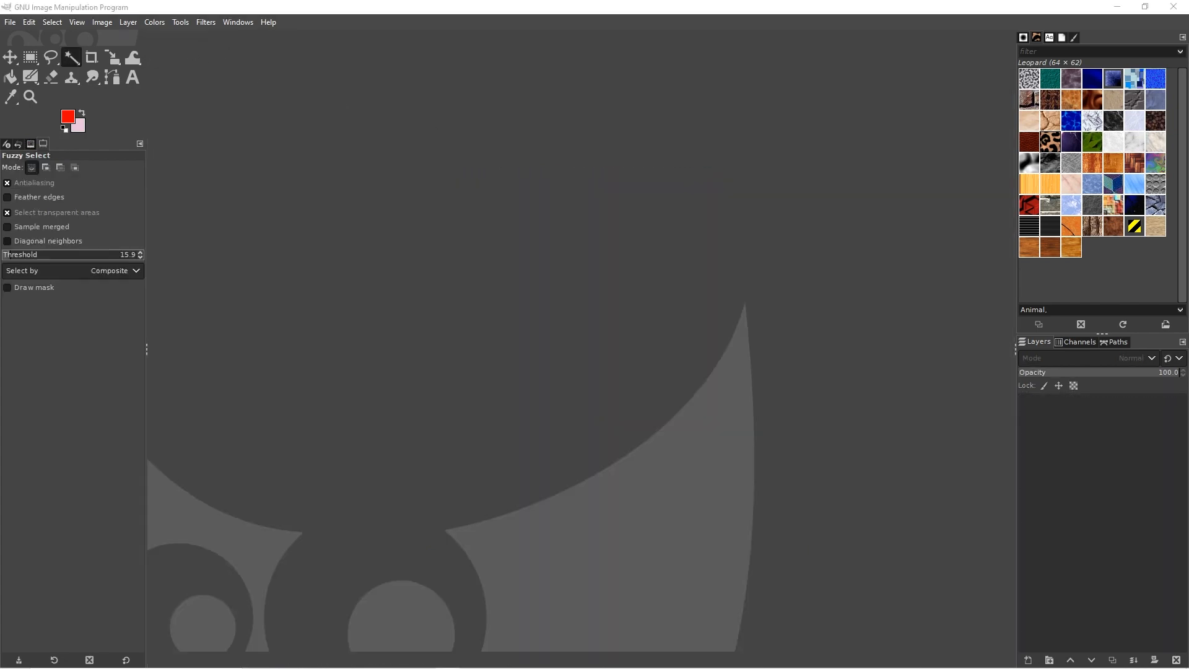
click(967, 666)
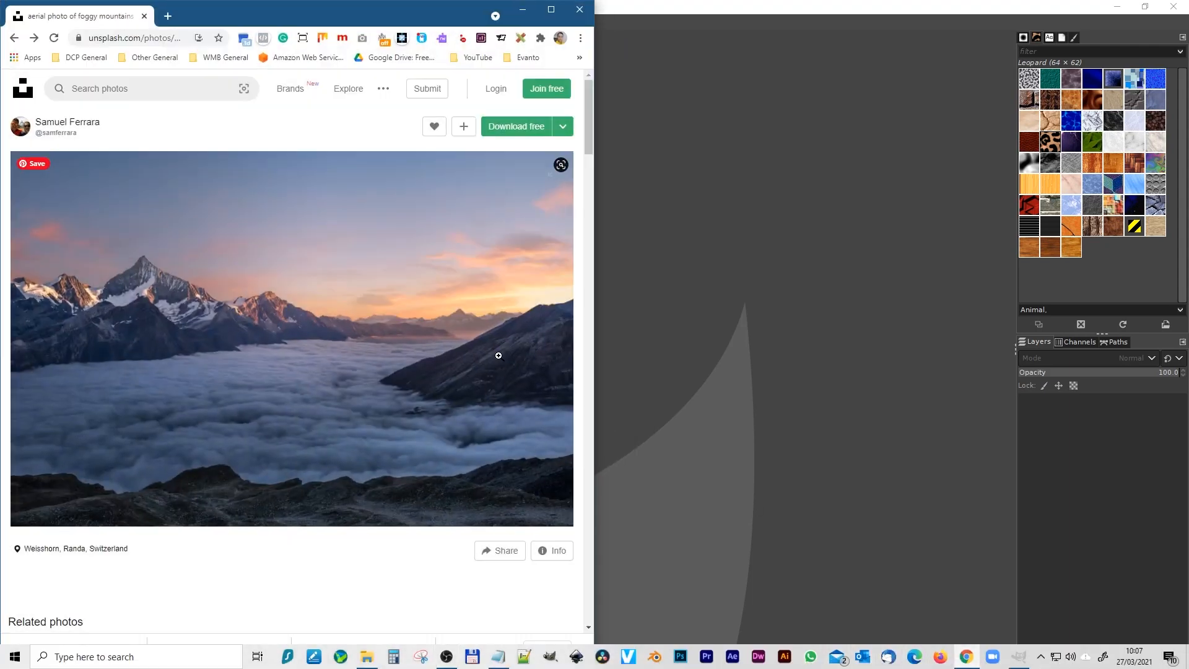
click(104, 39)
key(ctrl+v)
key(Return)
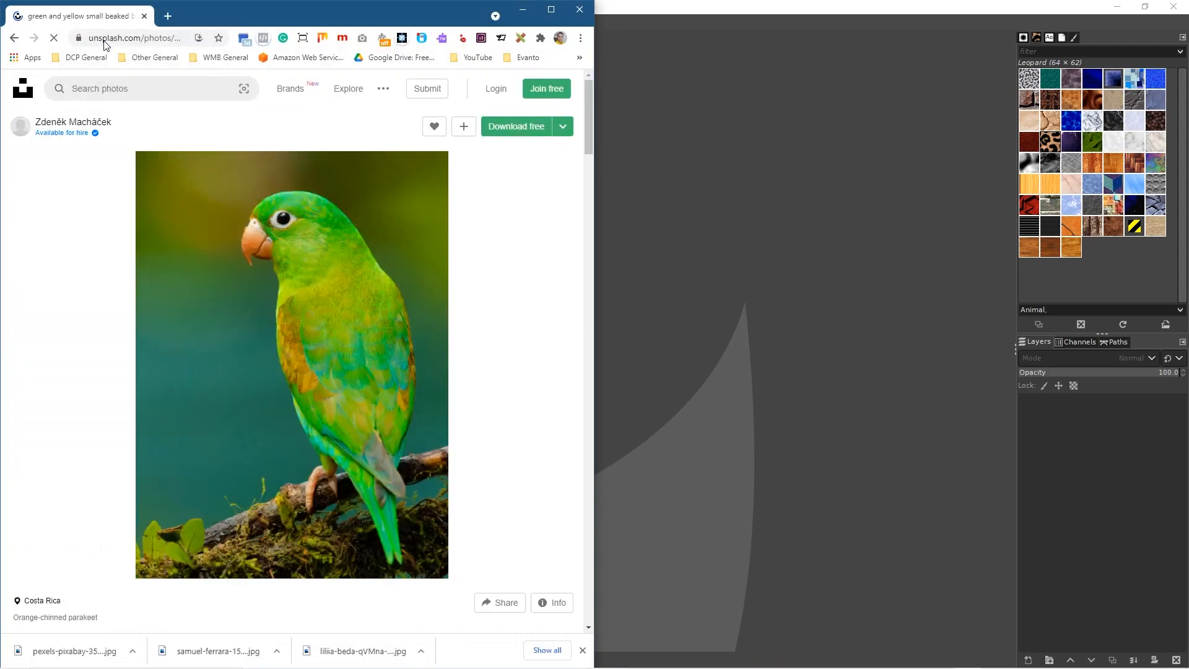
Step: Bring up the "7 ways to remove background using GIMP 2.00" folder in File Explorer beside Chrome and download the parrot photo
key(alt+Tab)
key(alt+Tab)
key(alt+Tab)
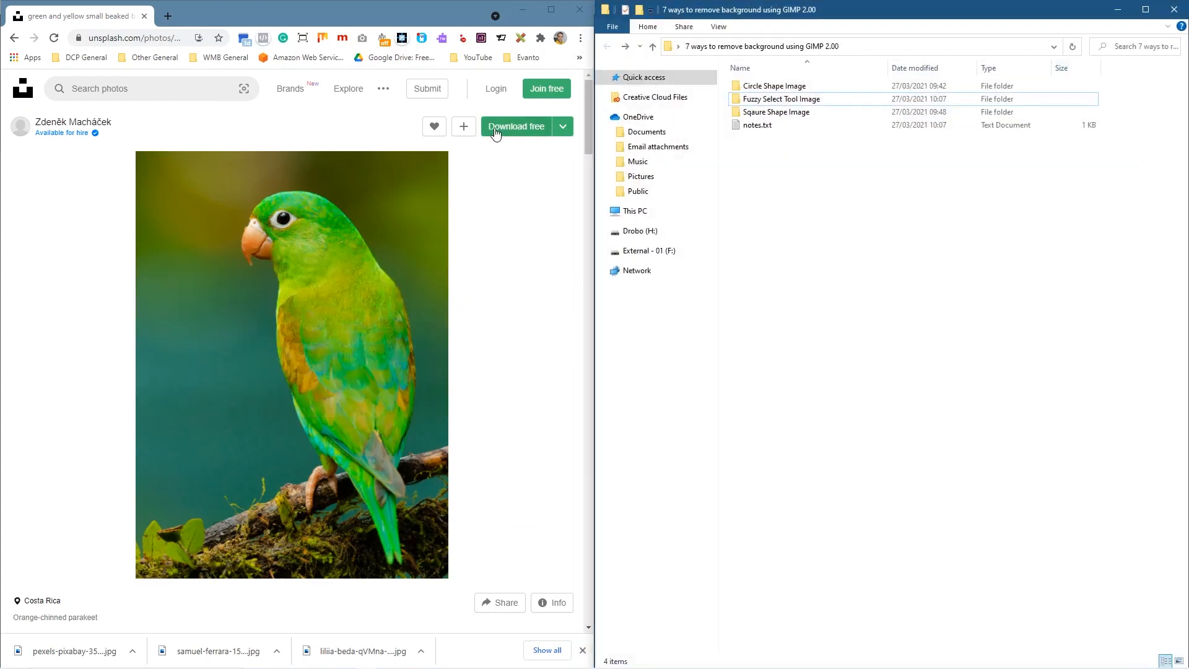
click(496, 128)
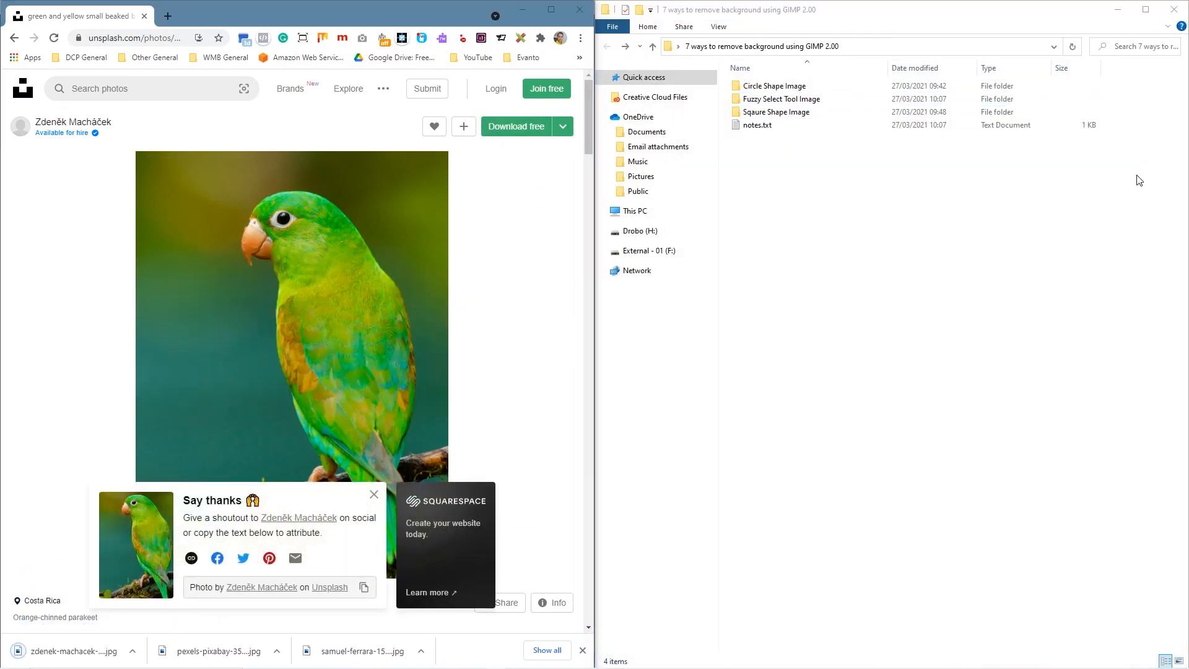
Step: Create a folder named "Path Tool Image" in the project folder and open it
right_click(760, 208)
mouse_move(682, 371)
click(774, 372)
text(Path Tool Image)
click(836, 295)
double_click(775, 114)
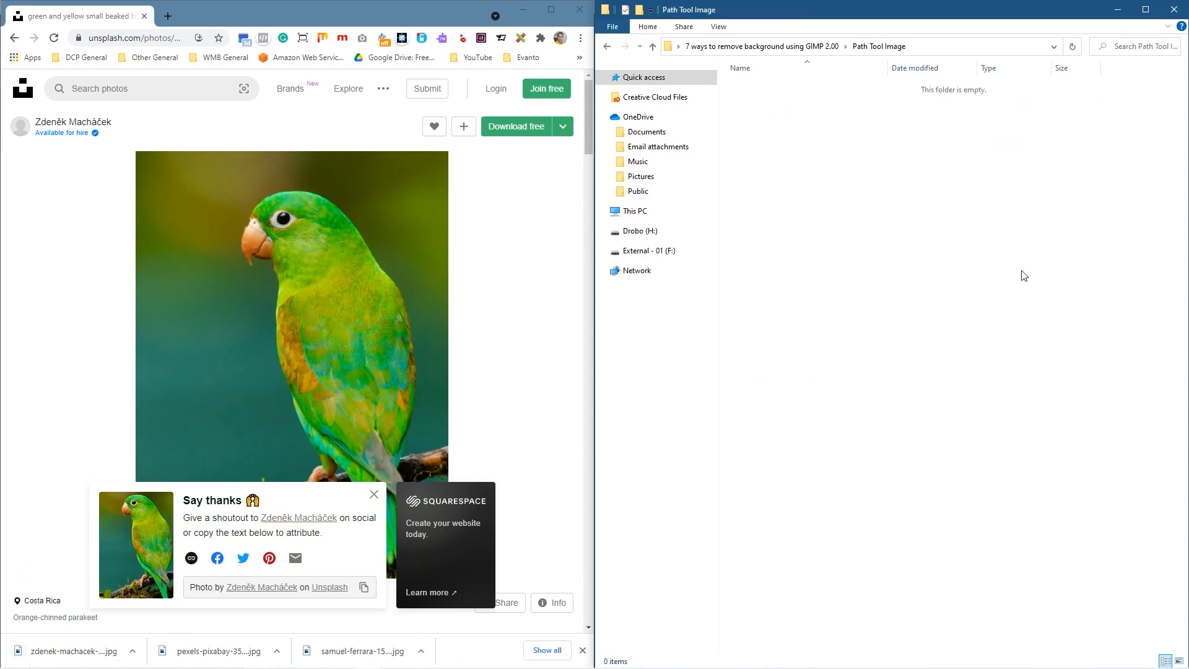
Step: Put the downloaded parrot photo into the Path Tool Image folder and minimize the browser window
drag(68, 650, 743, 434)
click(513, 8)
click(522, 9)
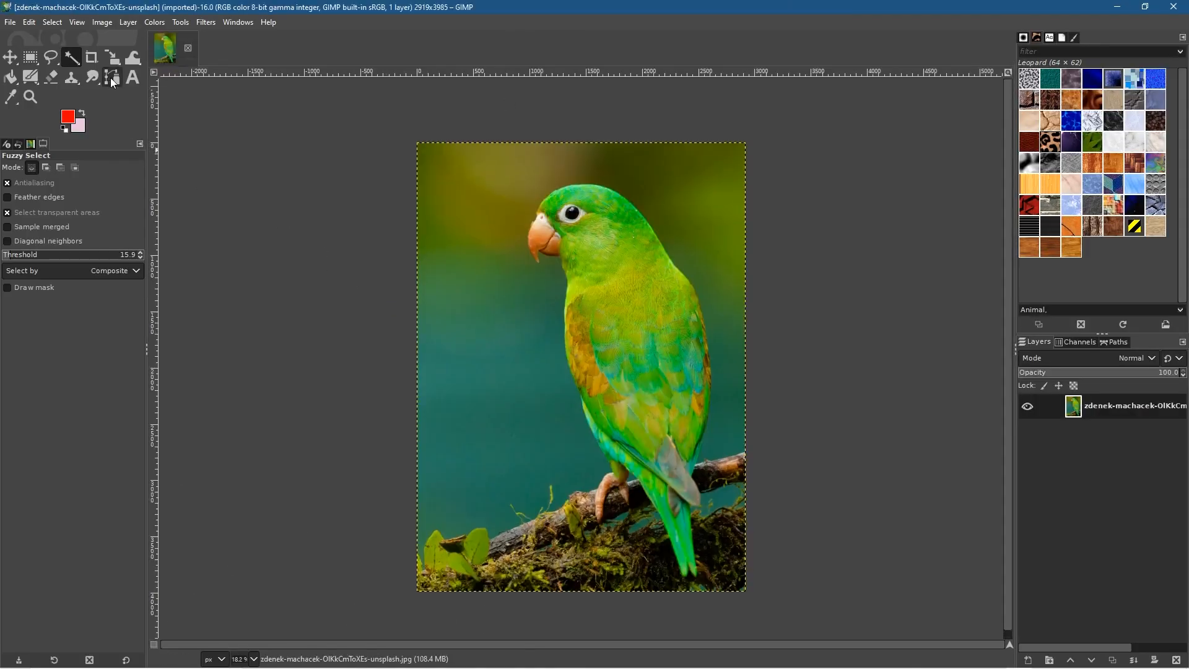
Step: Start a path with the Paths tool just above the parrot's beak and trace up the forehead, adjusting the curve handle along the feathers
click(113, 78)
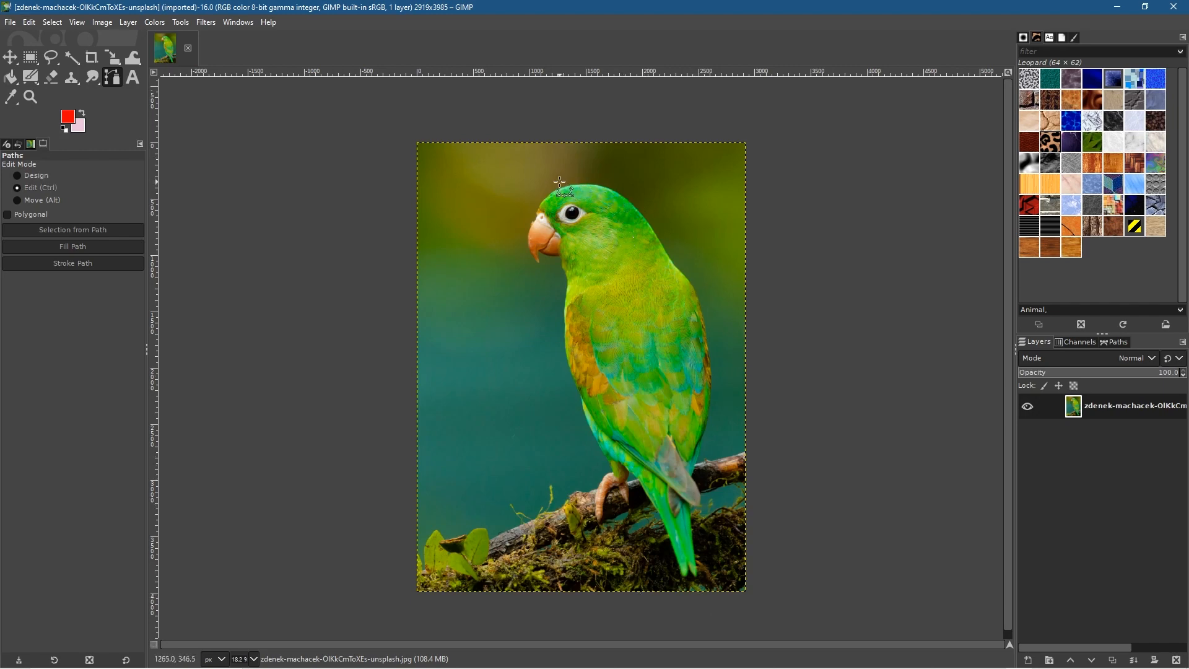
scroll(551, 176, up, 5)
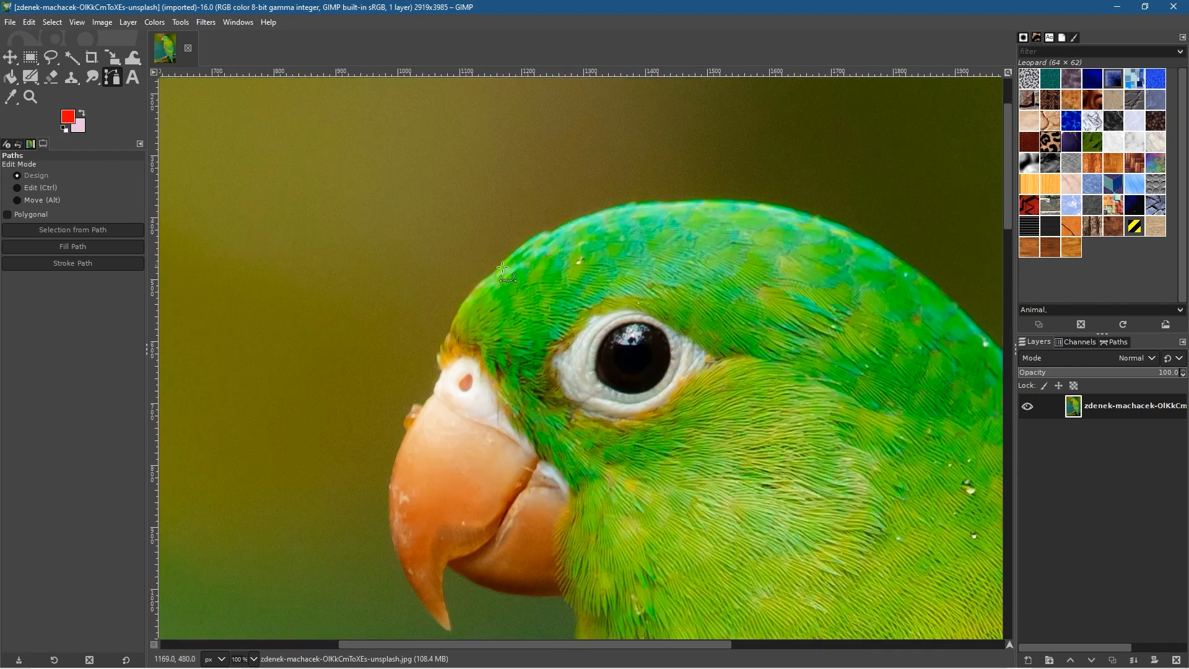
click(444, 342)
click(455, 315)
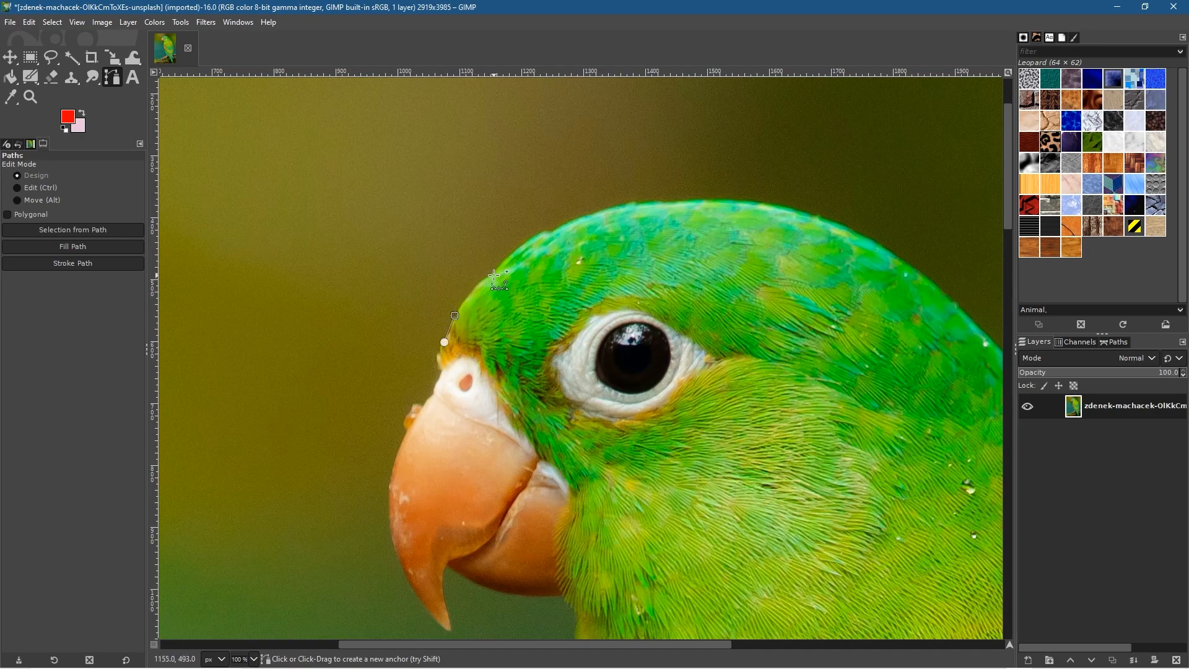
scroll(495, 275, up, 4)
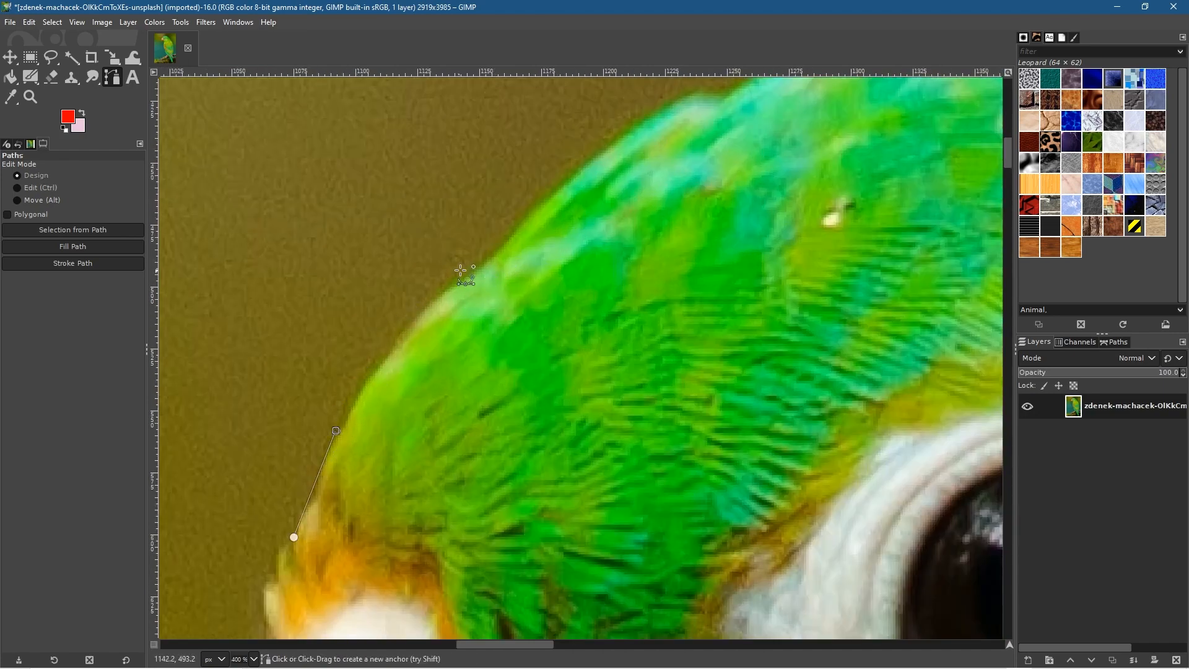
drag(481, 264, 549, 228)
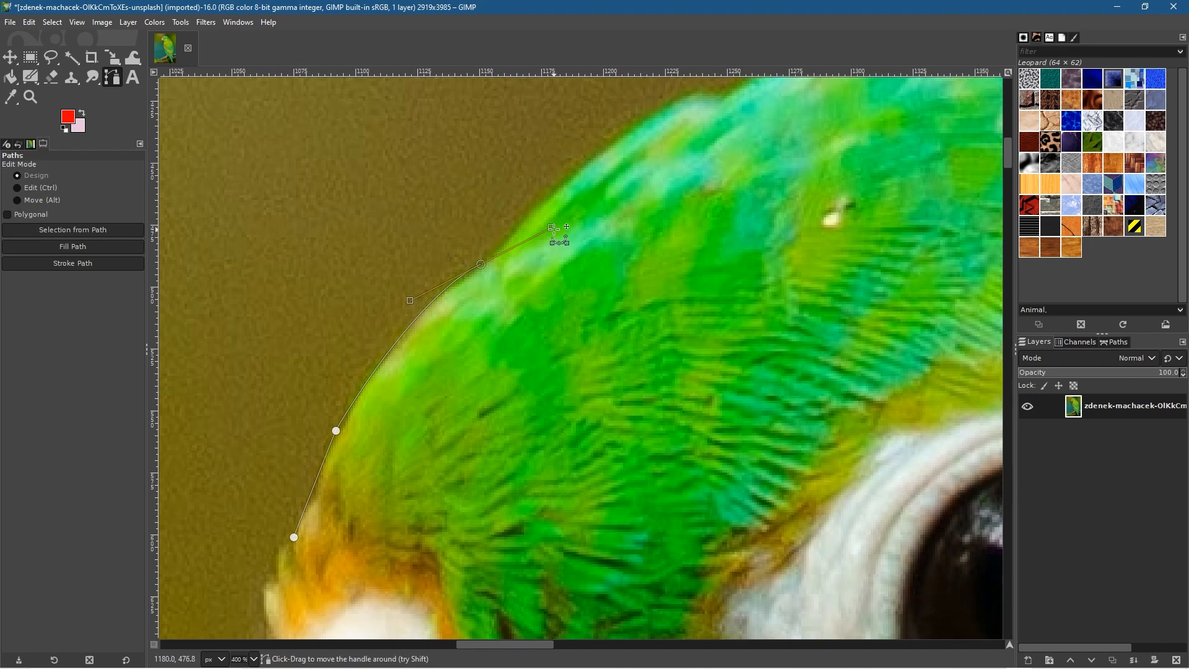
drag(551, 228, 511, 227)
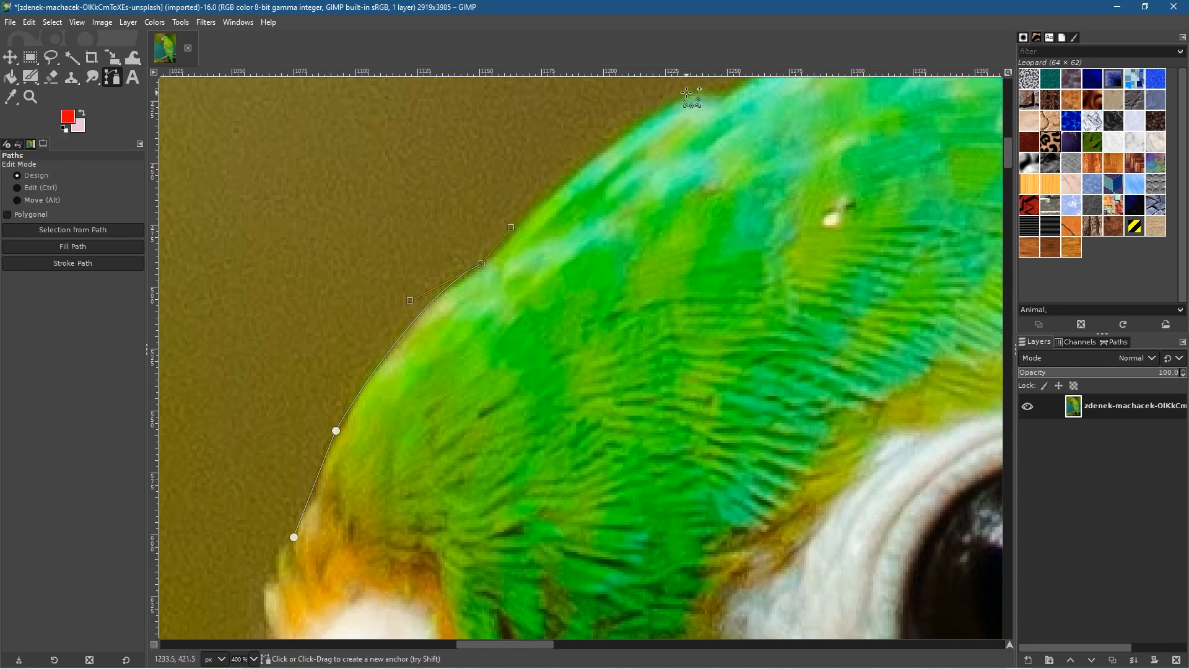
Step: Extend the path from the forehead to the top of the head with two curved anchors that follow the feather outline
drag(692, 91, 736, 81)
drag(736, 81, 726, 90)
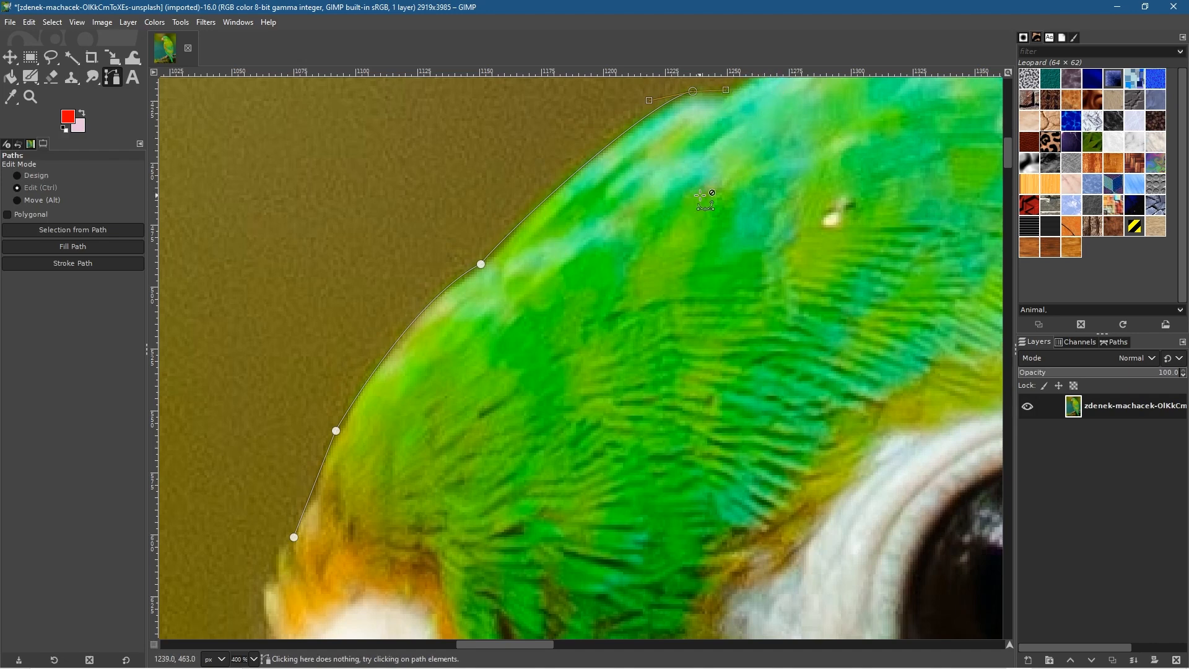
drag(745, 130, 515, 410)
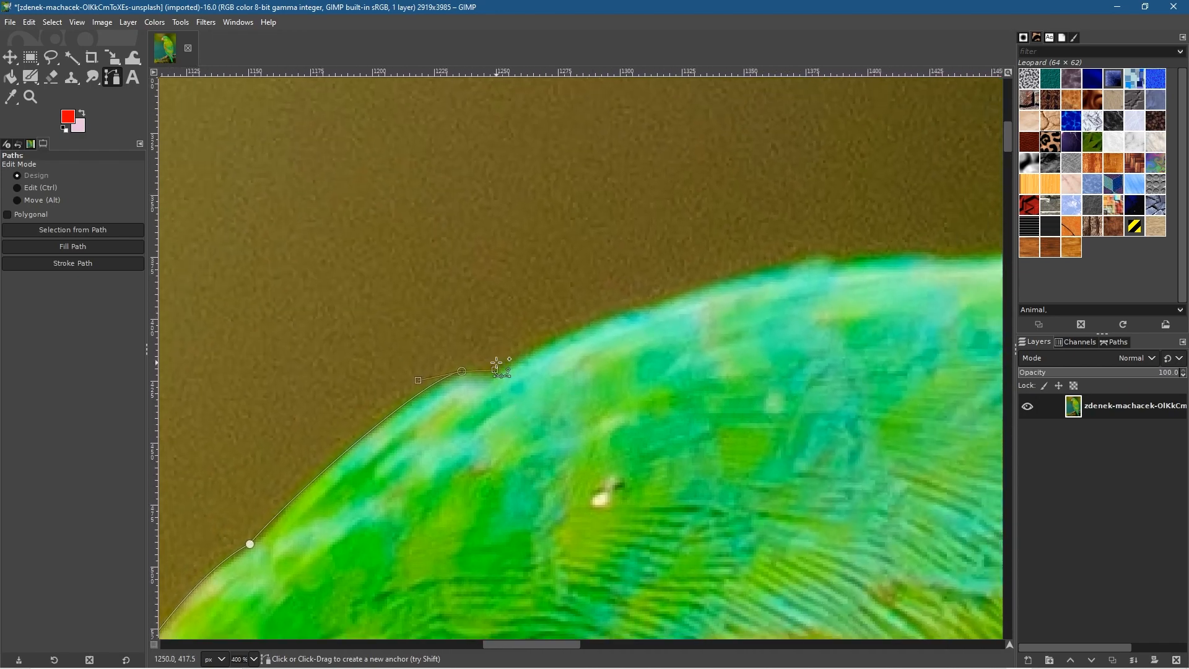
drag(823, 253, 884, 256)
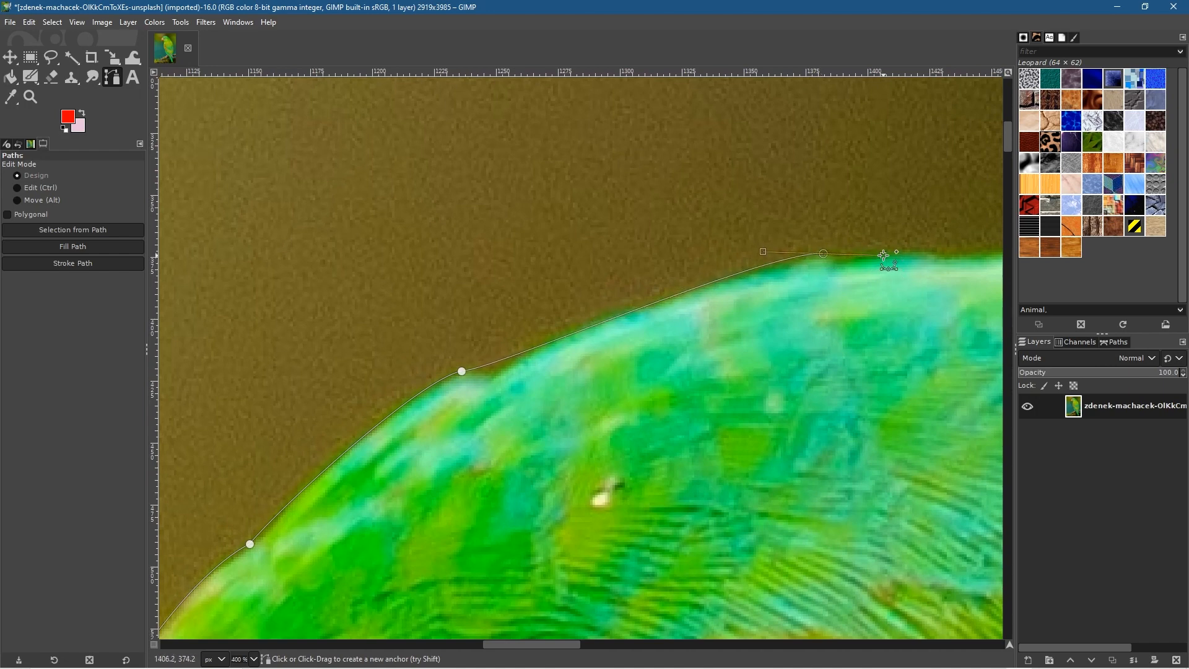
Step: Trace the flat crown of the parrot's head with a row of closely spaced anchors, correcting the last anchor's position
drag(908, 272, 504, 340)
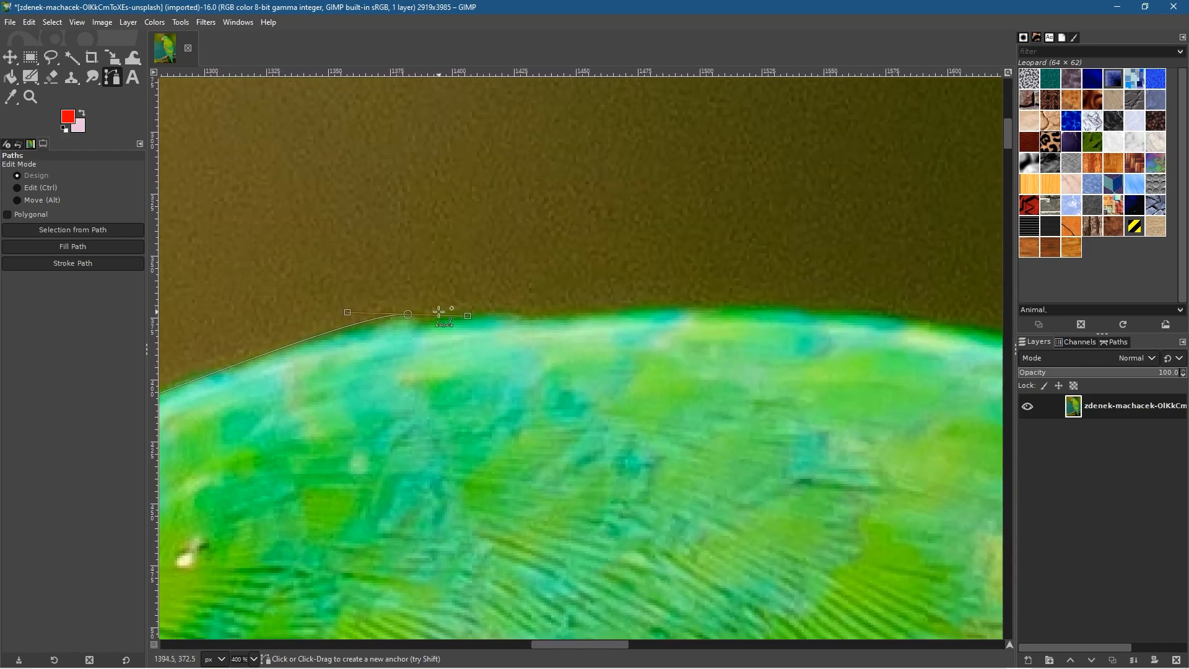
drag(453, 313, 504, 312)
click(504, 313)
drag(528, 316, 550, 313)
click(588, 308)
click(614, 308)
click(641, 306)
click(680, 306)
click(704, 307)
click(733, 306)
click(768, 306)
click(804, 307)
click(838, 311)
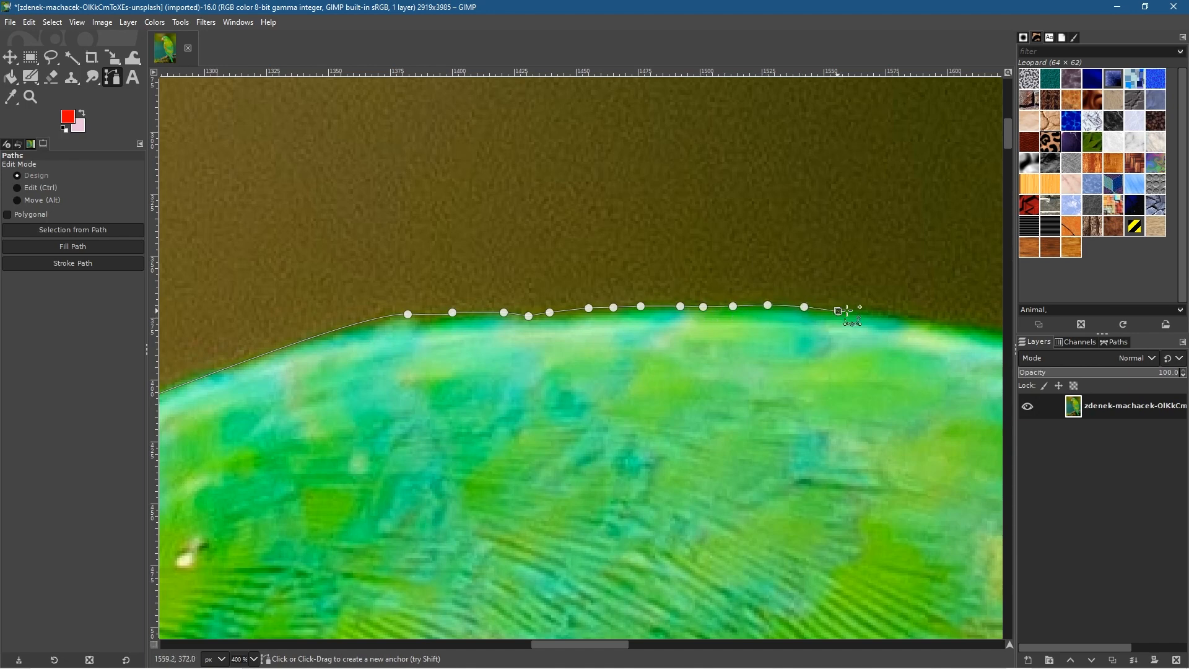
click(880, 319)
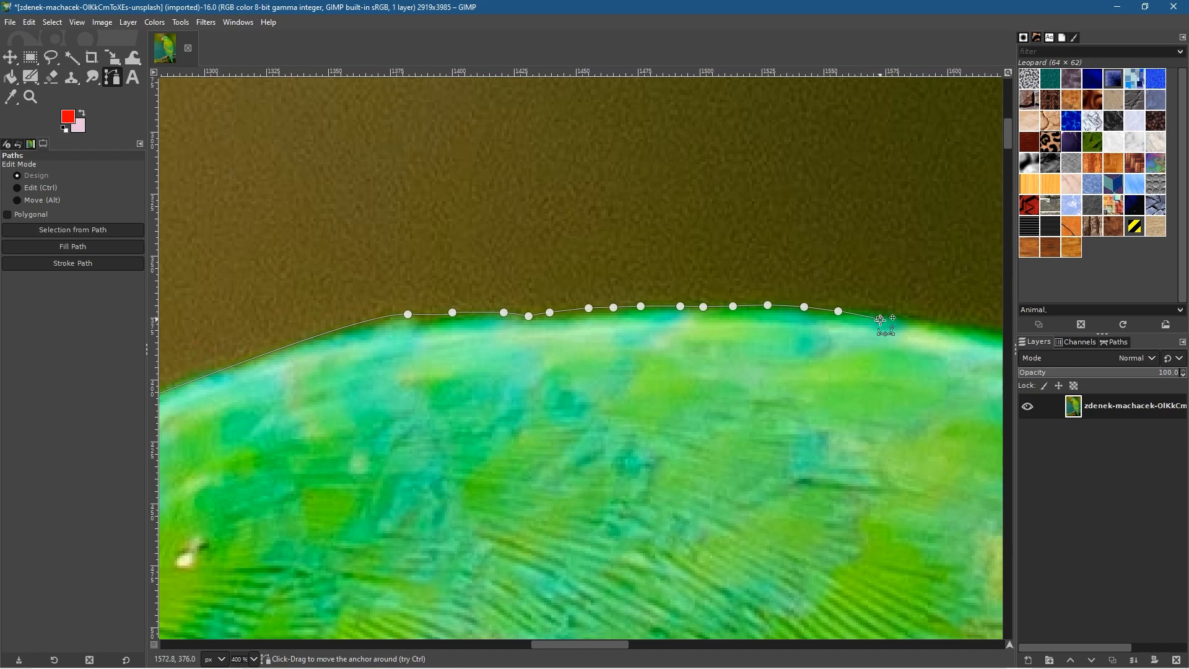
mouse_move(880, 319)
mouse_down()
mouse_move(873, 371)
mouse_move(871, 324)
mouse_move(883, 312)
mouse_up()
Step: Continue the path down the back of the head with curved anchors, undoing a misplaced point along the way
scroll(917, 381, right, 6)
scroll(916, 381, down, 1)
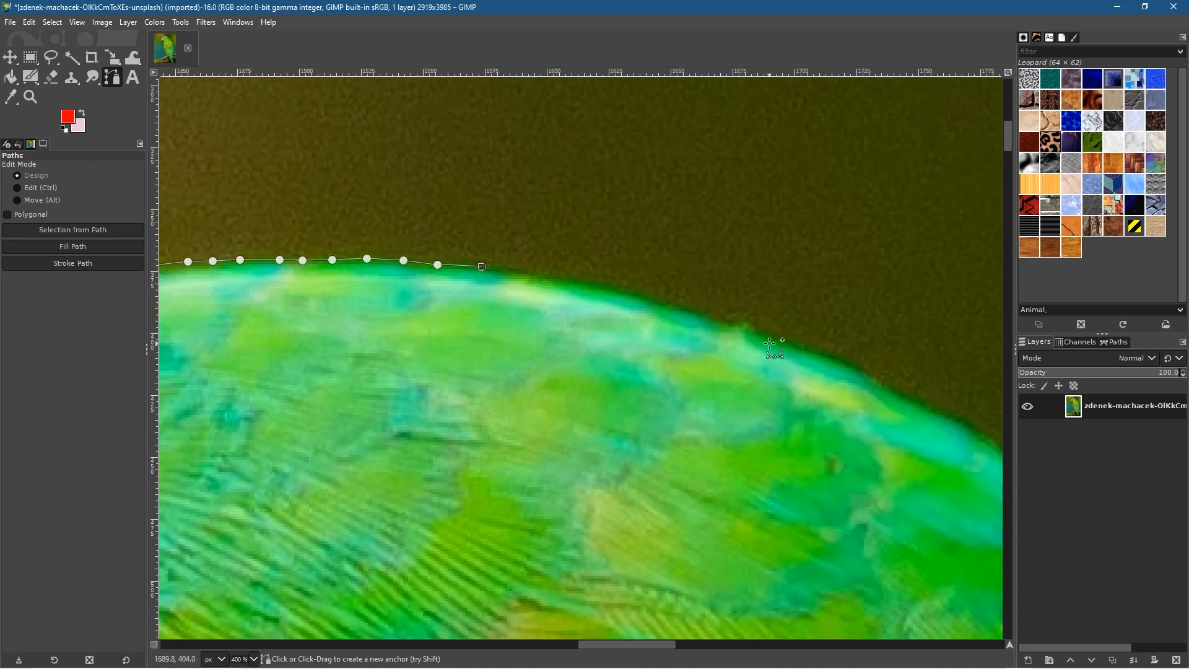
click(857, 370)
drag(858, 371, 961, 424)
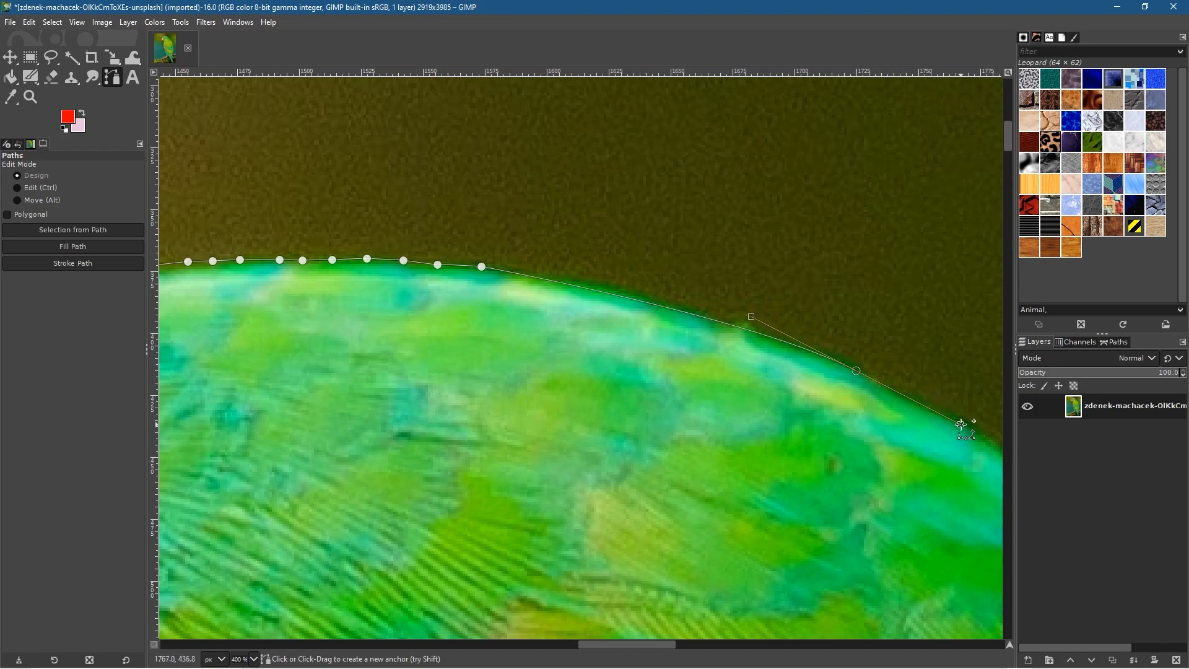
drag(875, 516, 447, 333)
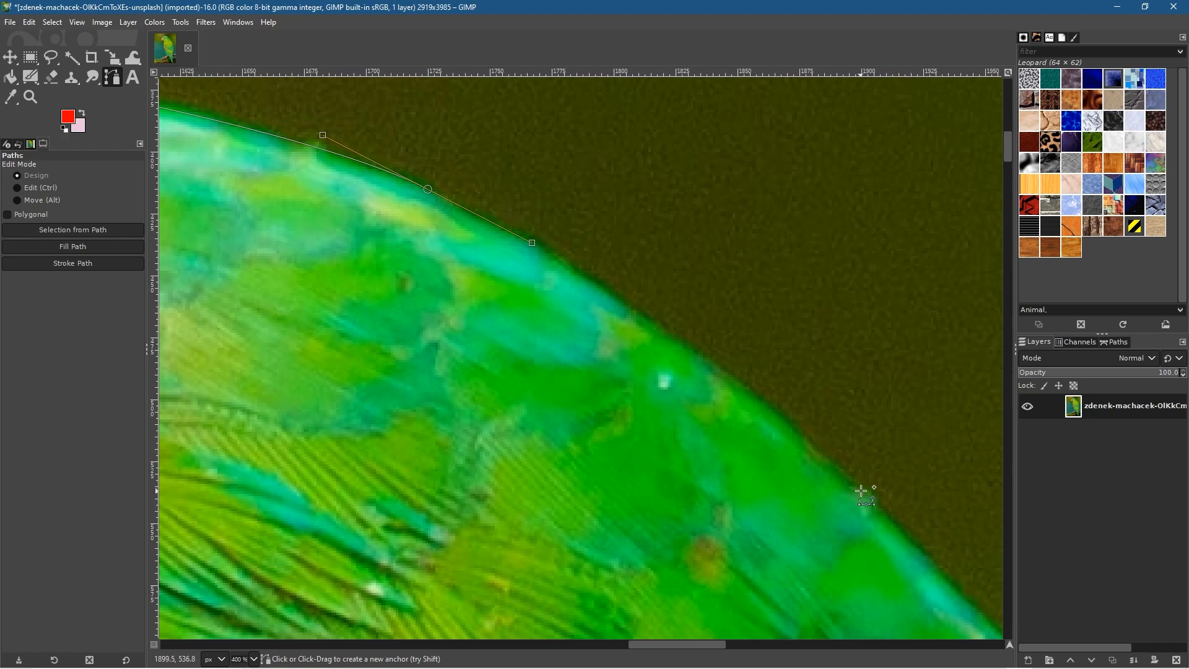
drag(862, 491, 989, 624)
drag(855, 593, 429, 262)
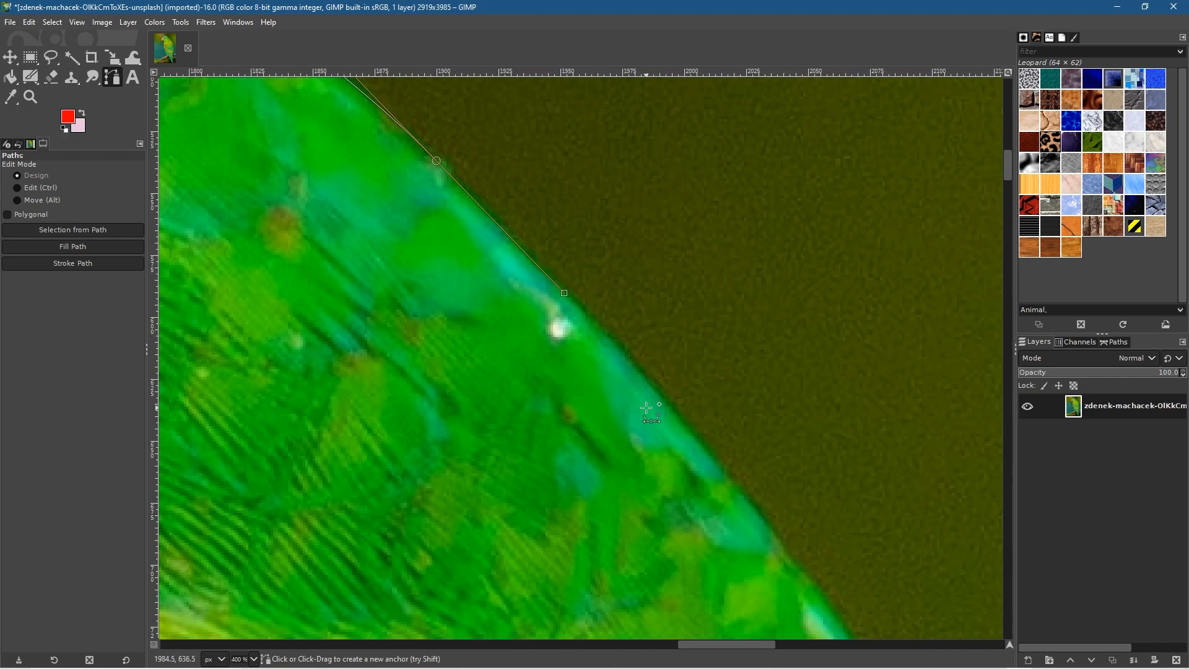
click(717, 462)
key(ctrl+z)
drag(774, 531, 856, 614)
Step: Trace the parrot's nape with straight path segments, placing closely spaced anchors along the feather edge
drag(925, 526, 658, 214)
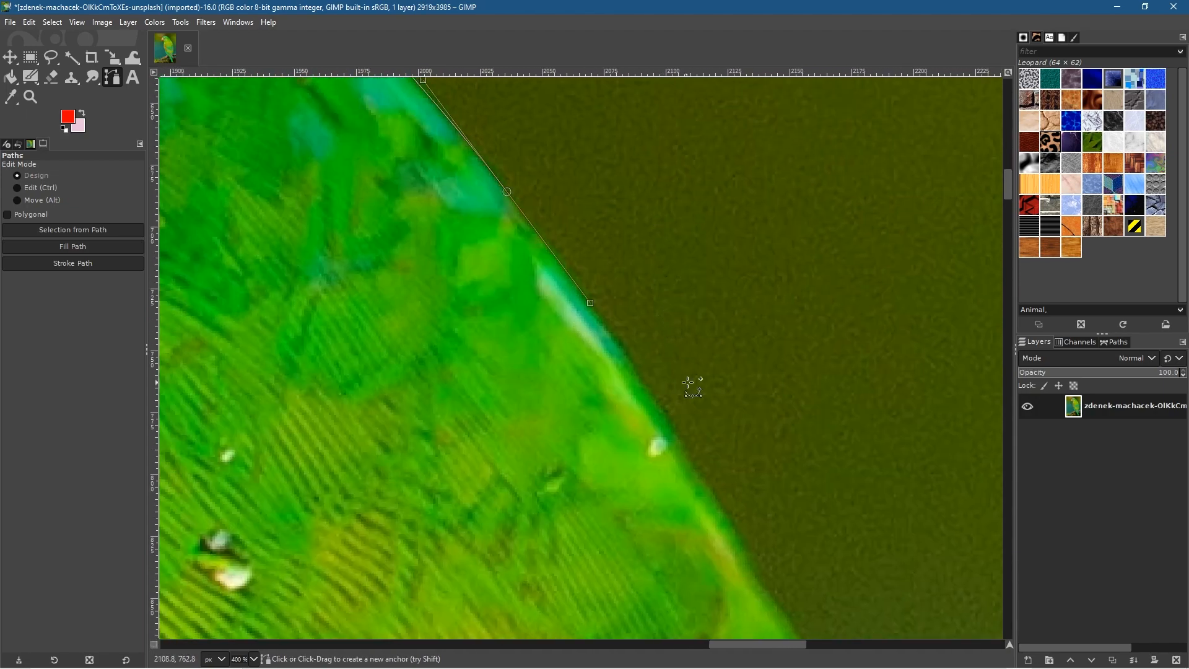
click(661, 406)
click(705, 475)
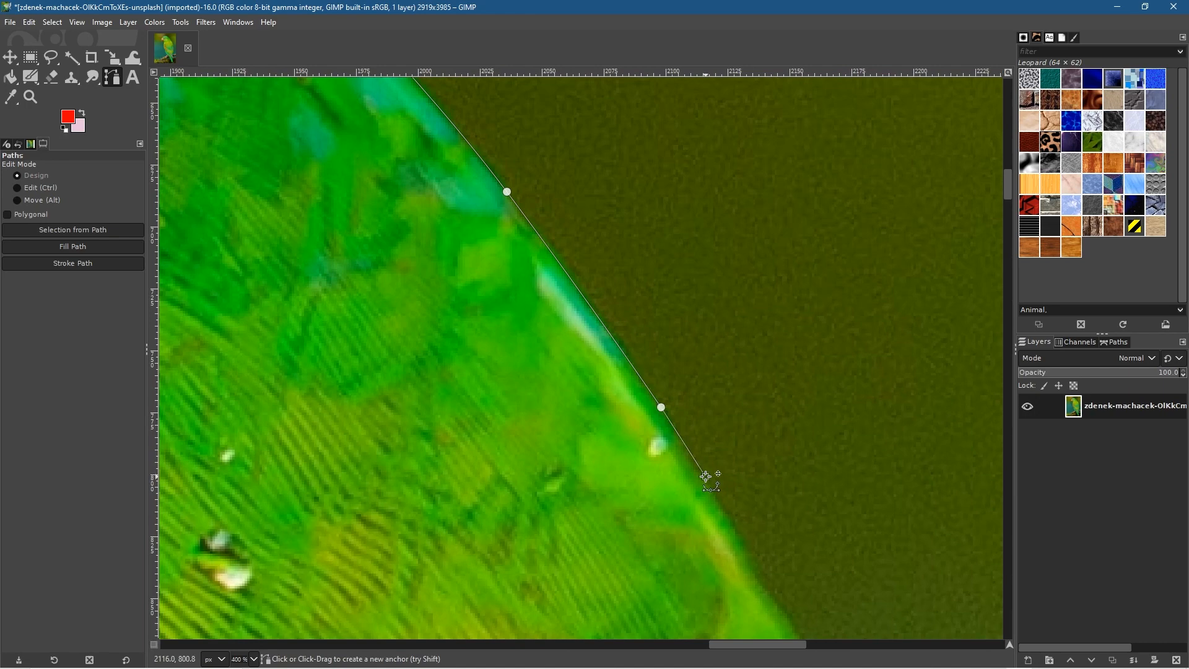
click(729, 517)
click(743, 544)
click(753, 569)
click(770, 595)
click(787, 614)
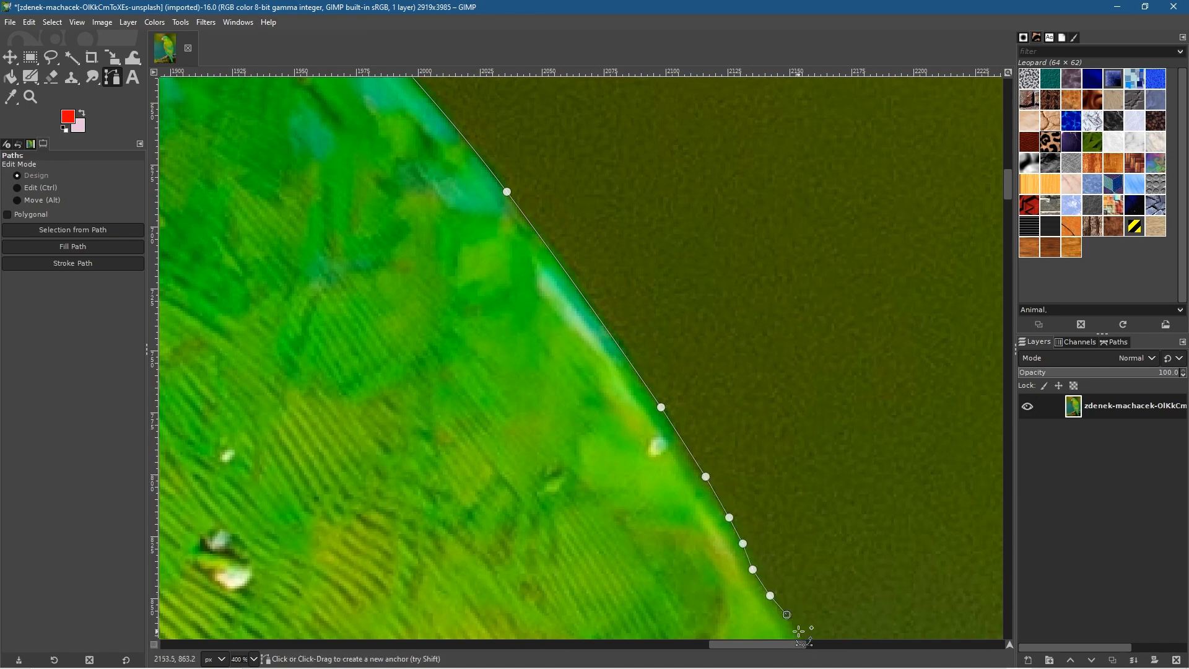
drag(831, 599, 693, 268)
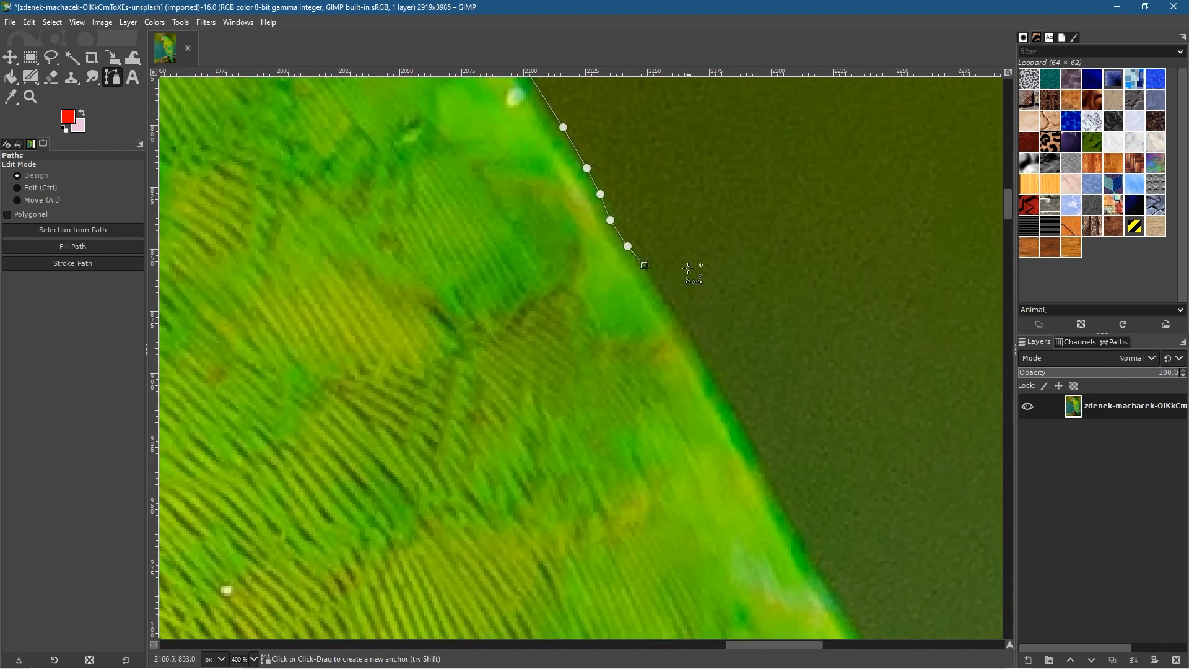
click(664, 298)
click(697, 350)
Step: Extend the path with more widely spaced anchors from the nape around the parrot's shoulder to the upper wing
scroll(824, 505, down, 6)
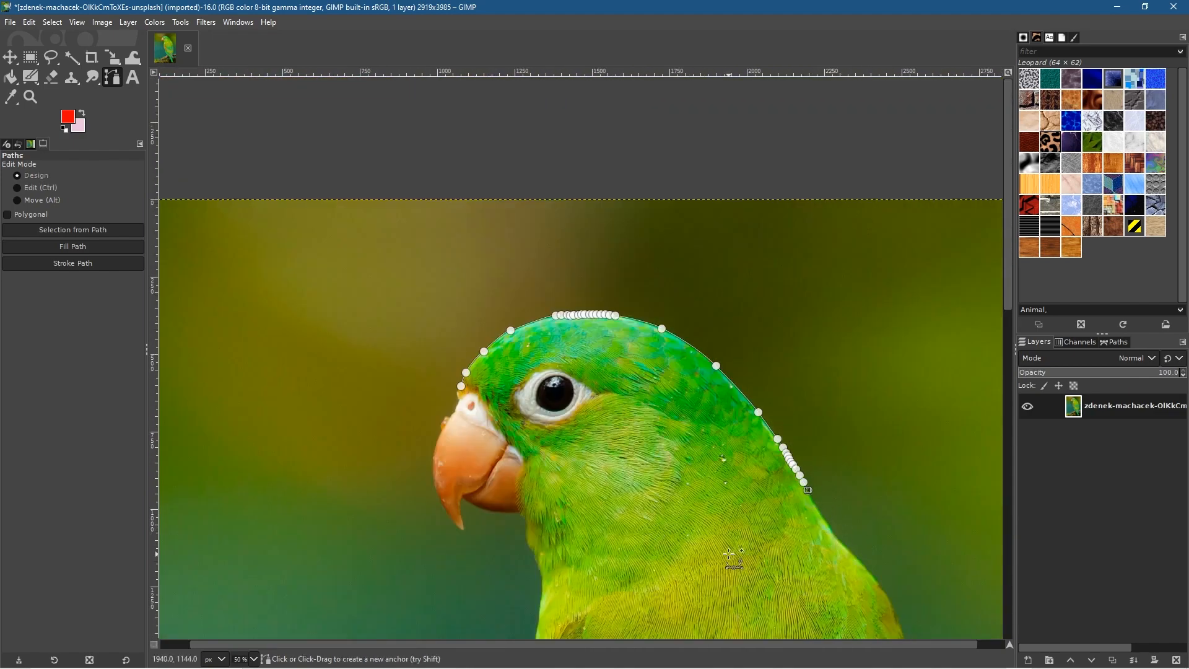
drag(720, 543, 563, 413)
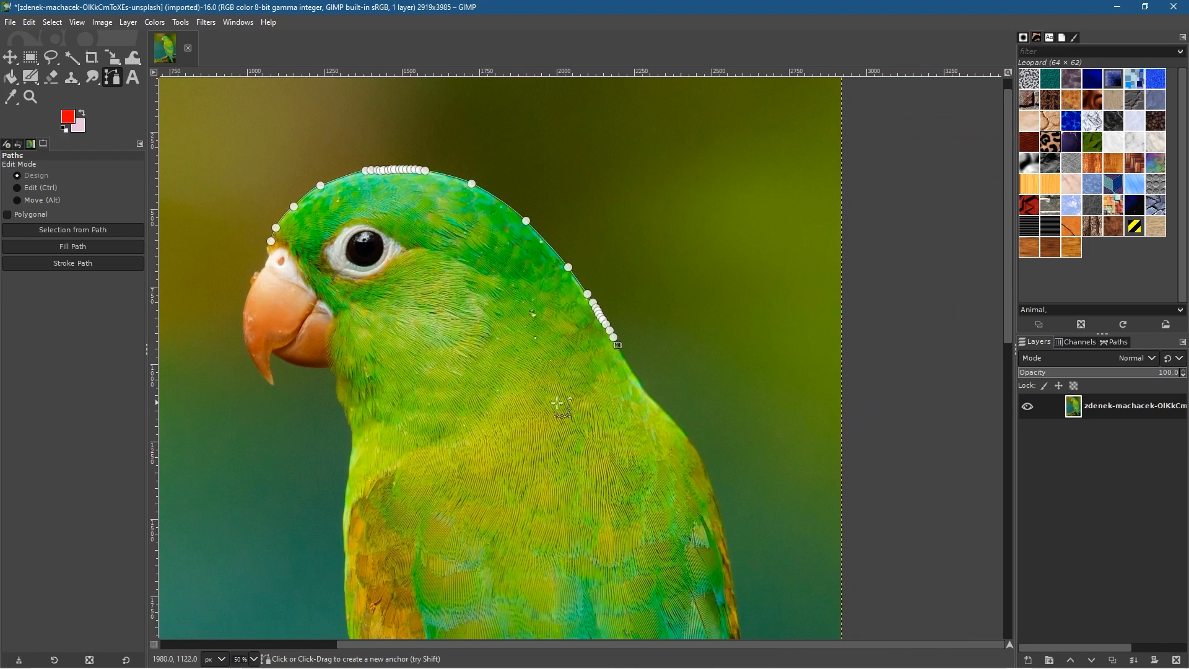
click(639, 380)
click(653, 401)
click(701, 457)
click(713, 488)
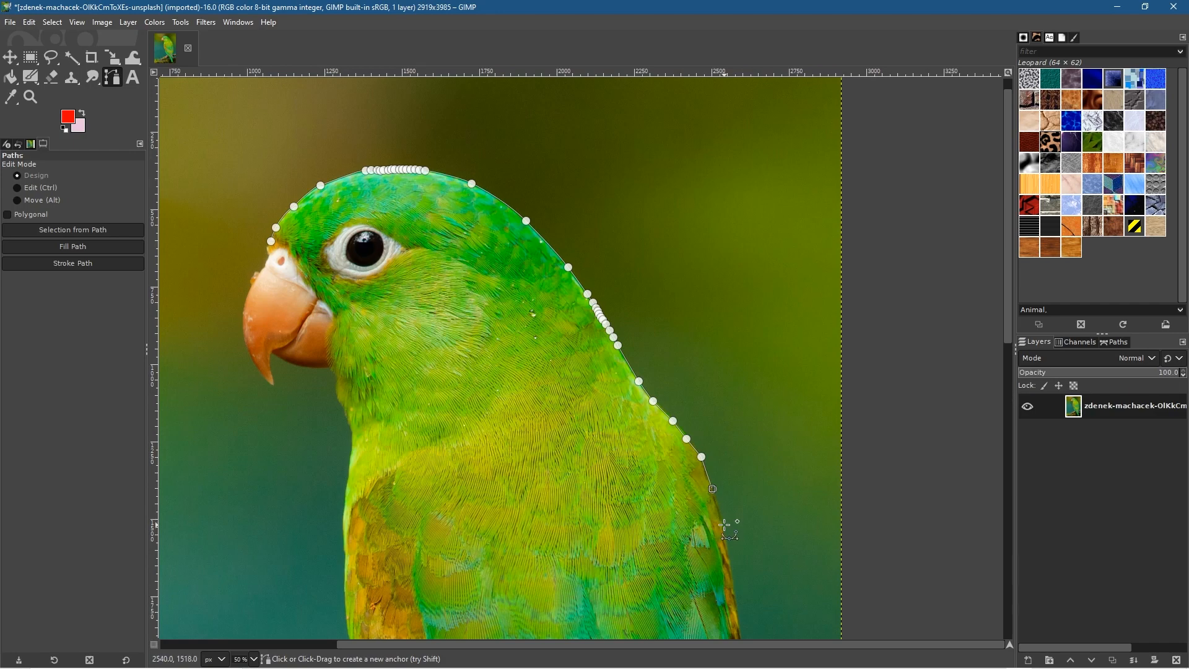
Step: Extend the path down the upper part of the wing's brown outer edge with straight, increasingly close anchors
scroll(719, 586, up, 4)
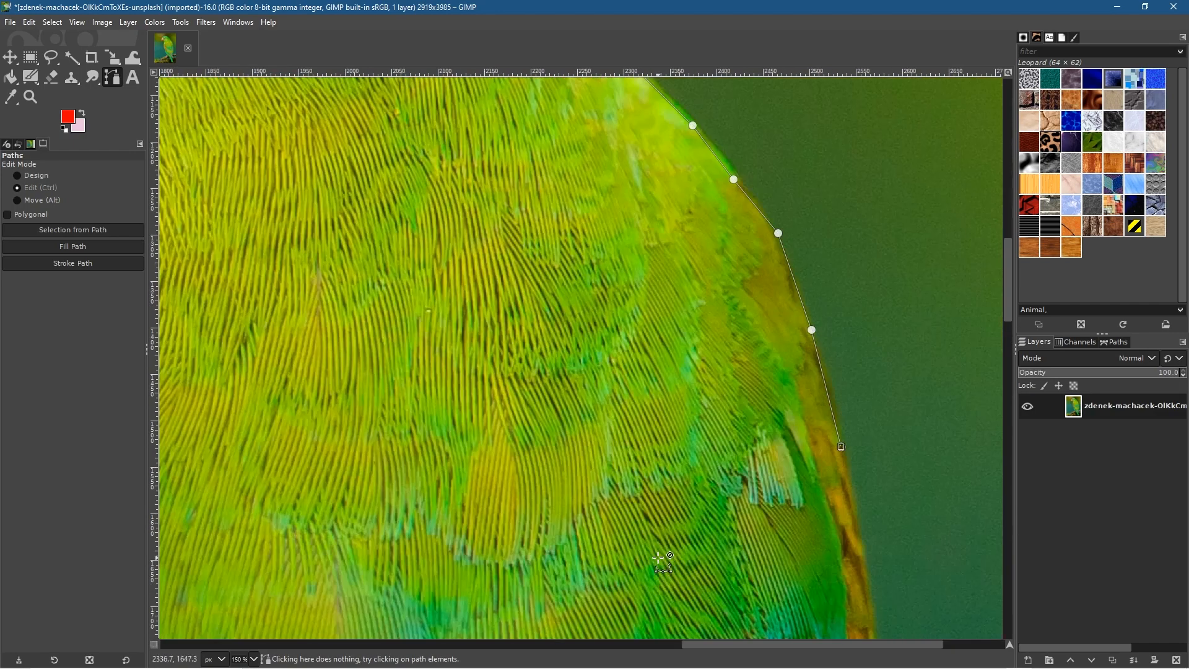
drag(783, 529, 548, 384)
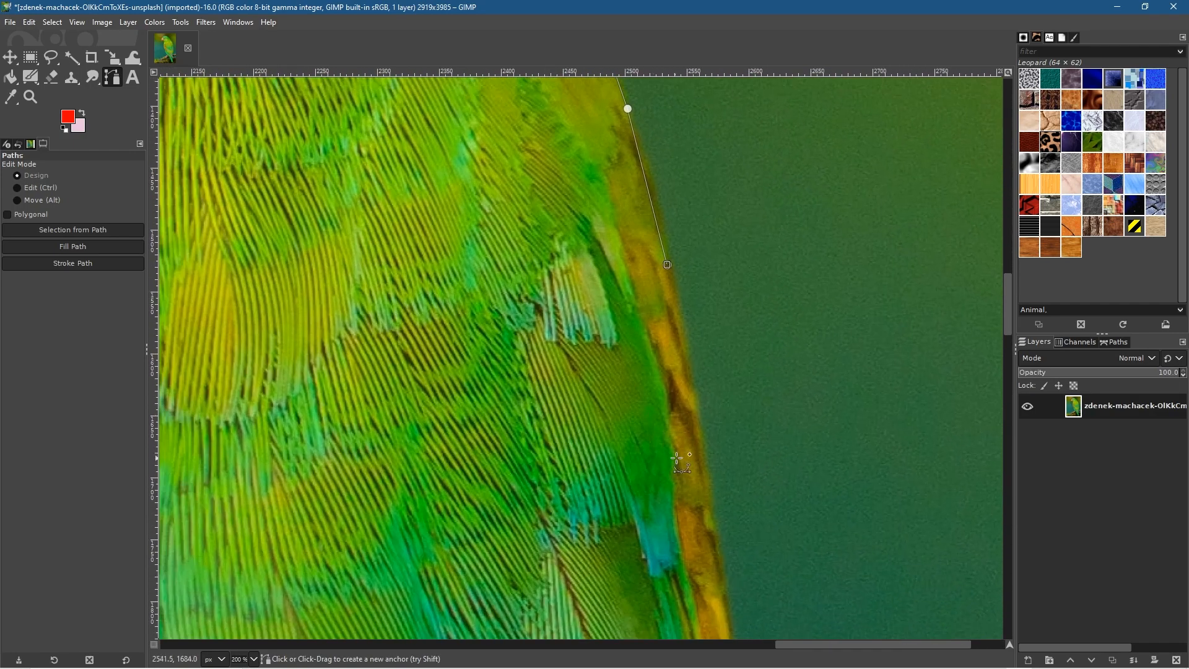
click(709, 477)
click(715, 530)
click(719, 560)
click(725, 590)
click(725, 605)
Step: Continue the path with straight segments along the dark brown feathers at mid-wing
drag(622, 565, 521, 265)
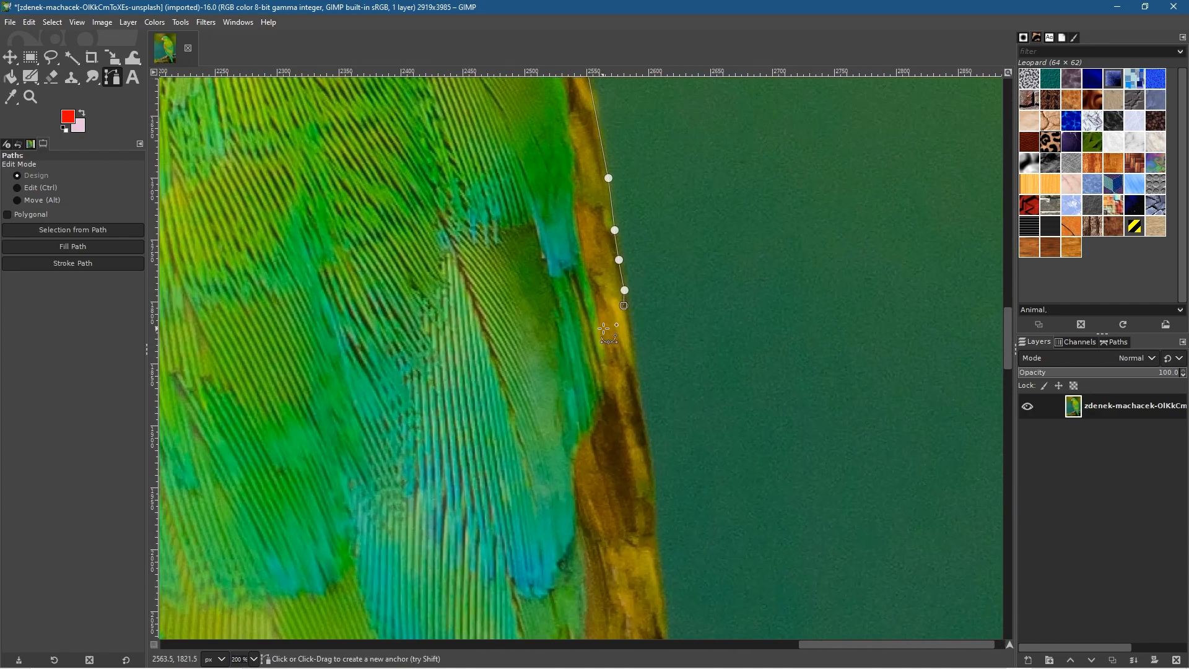
click(650, 449)
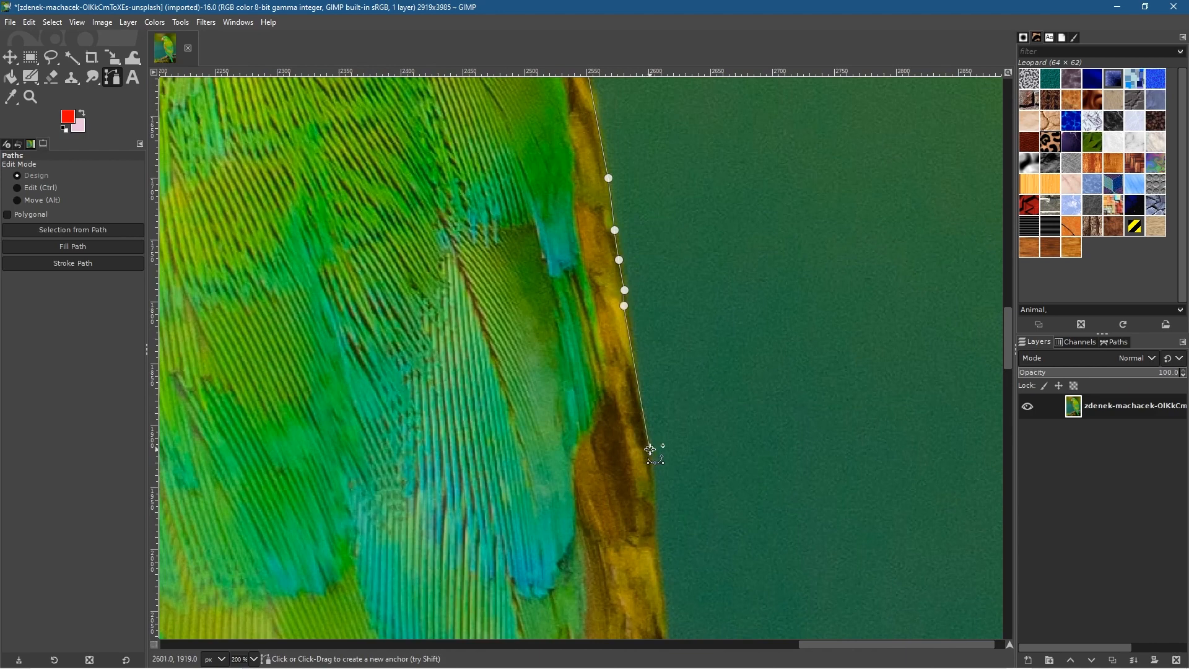
click(656, 493)
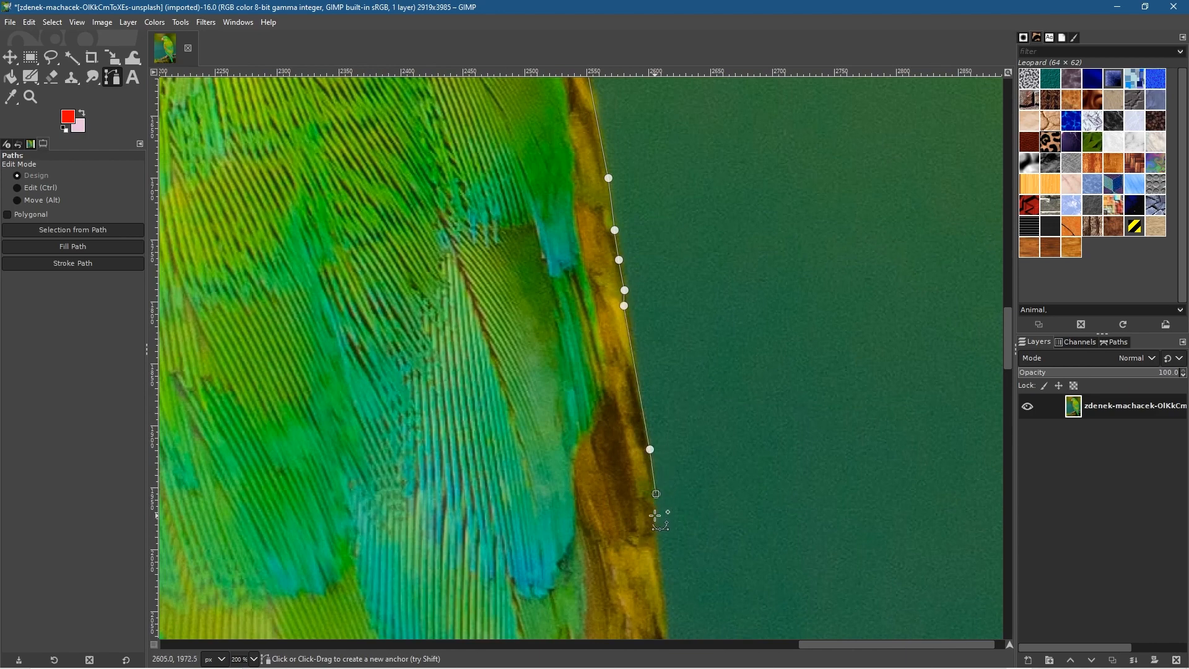
click(657, 567)
Step: Trace the yellow-brown feather edge and the small step at its end, continuing onto the green feather below
drag(591, 593, 438, 283)
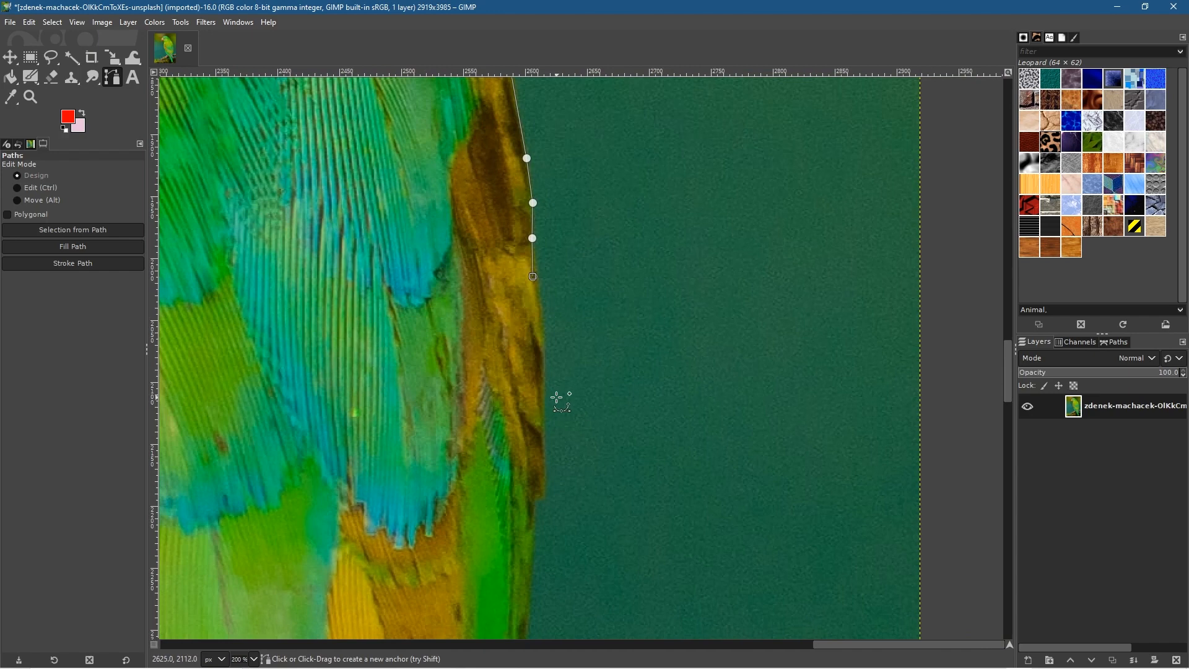
click(544, 338)
click(545, 384)
click(541, 409)
click(546, 444)
click(543, 494)
click(536, 497)
click(534, 506)
click(533, 530)
click(536, 564)
click(529, 601)
Step: Trace the lower wing's gently inward-curving edge with evenly spaced straight segments
key(space)
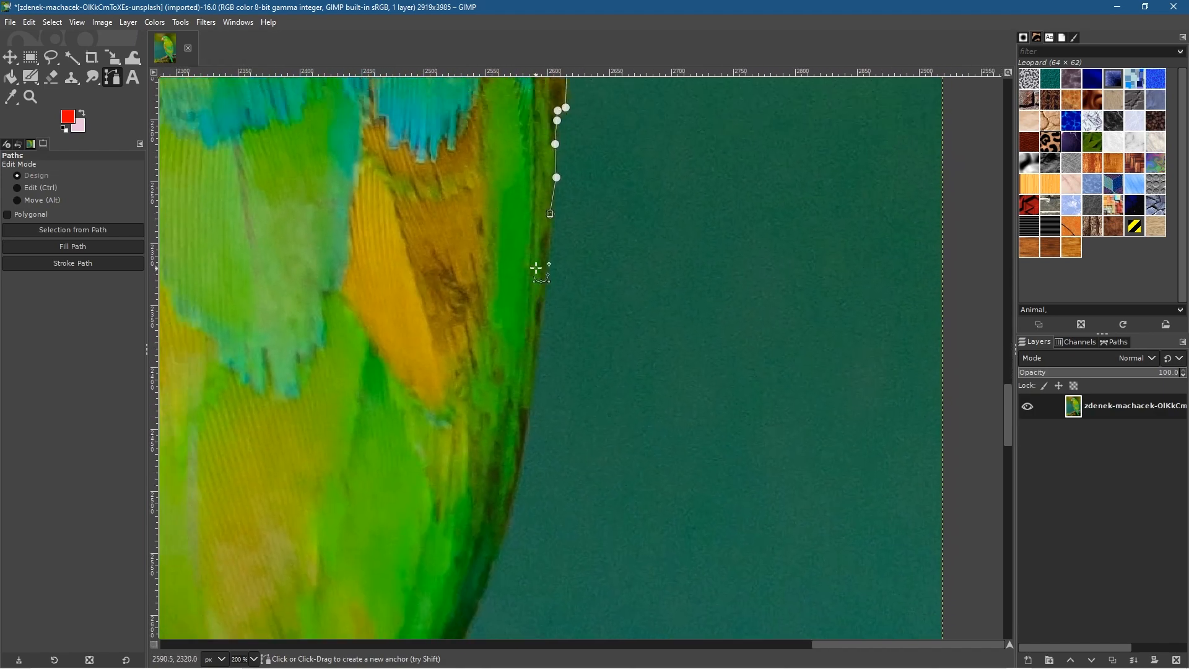
click(544, 278)
click(521, 454)
click(510, 518)
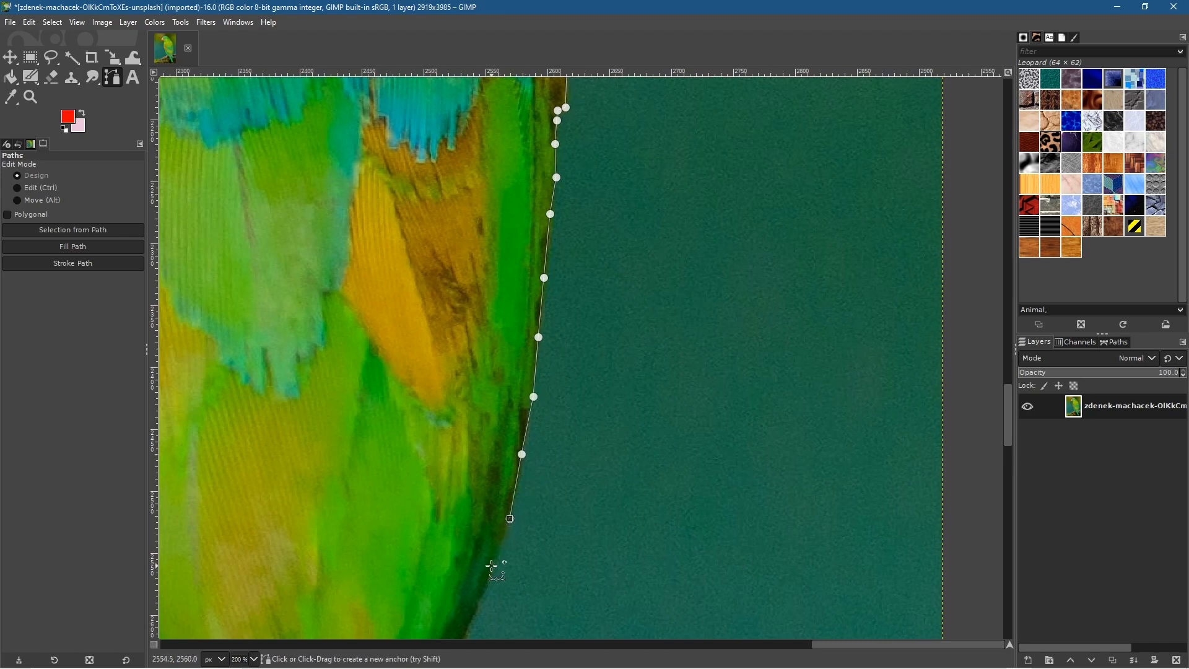
Step: Extend the path from the lower wing along the teal feathers down to the top of the branch
scroll(433, 545, down, 6)
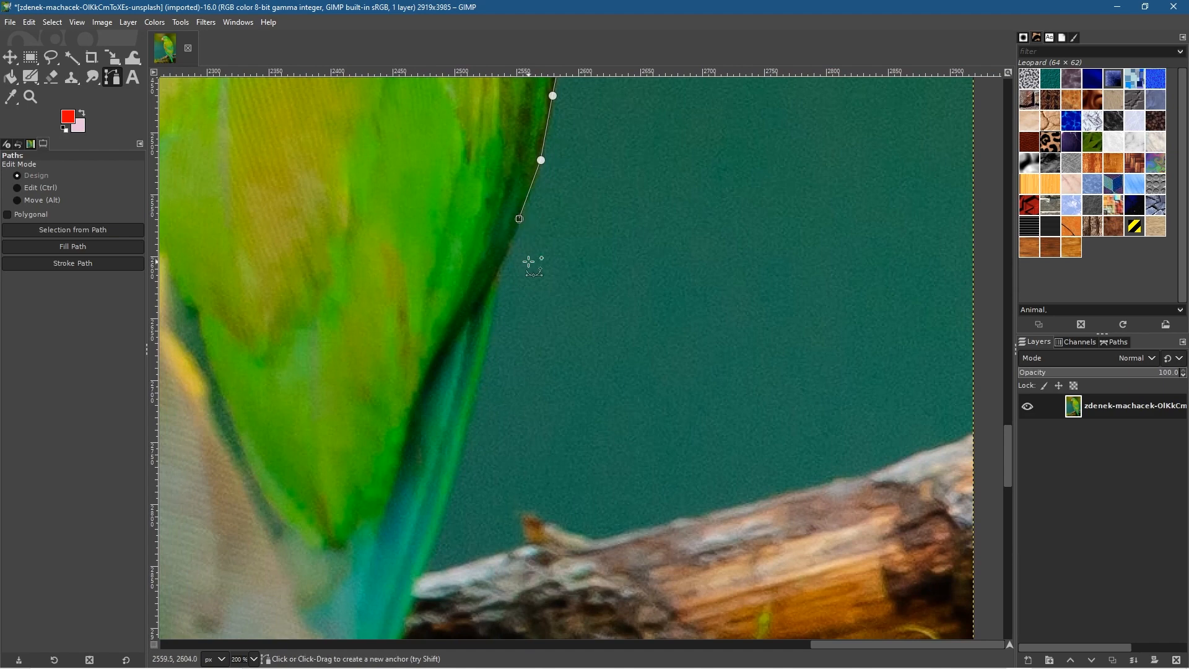
click(498, 274)
click(494, 313)
click(474, 394)
drag(457, 471, 552, 218)
click(543, 248)
click(526, 294)
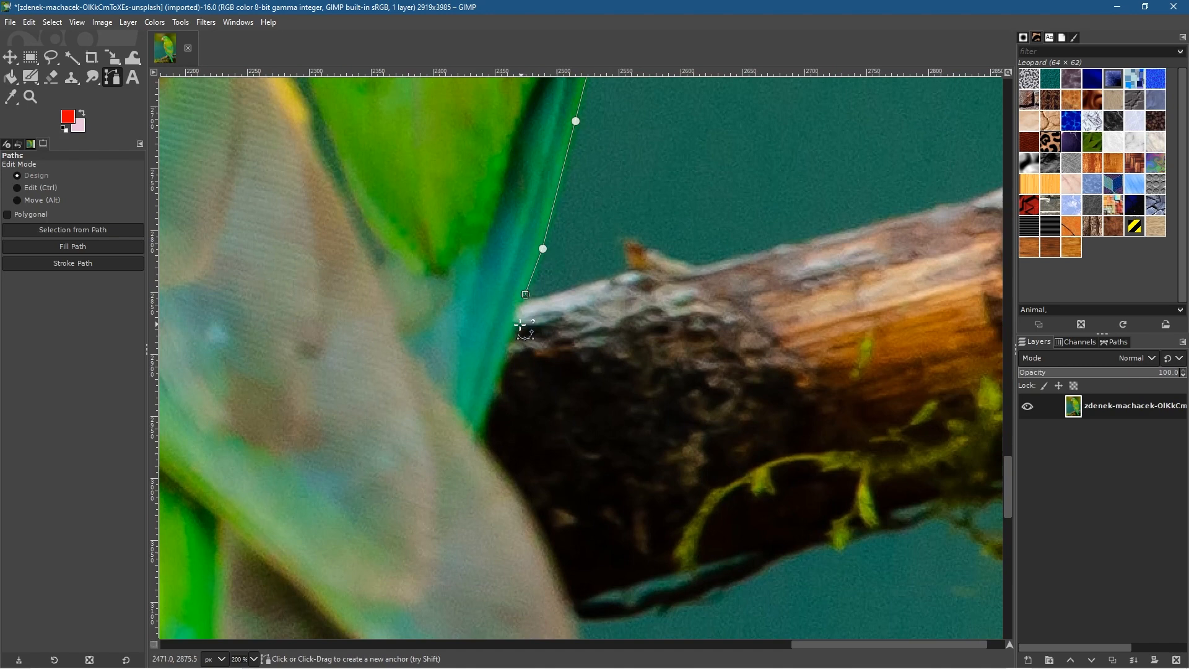
Step: Trace the notch where the teal feathers meet the grey feather, and follow the grey feather along the branch's dark end
click(513, 326)
click(493, 397)
click(486, 409)
click(479, 436)
click(481, 446)
click(505, 476)
click(517, 495)
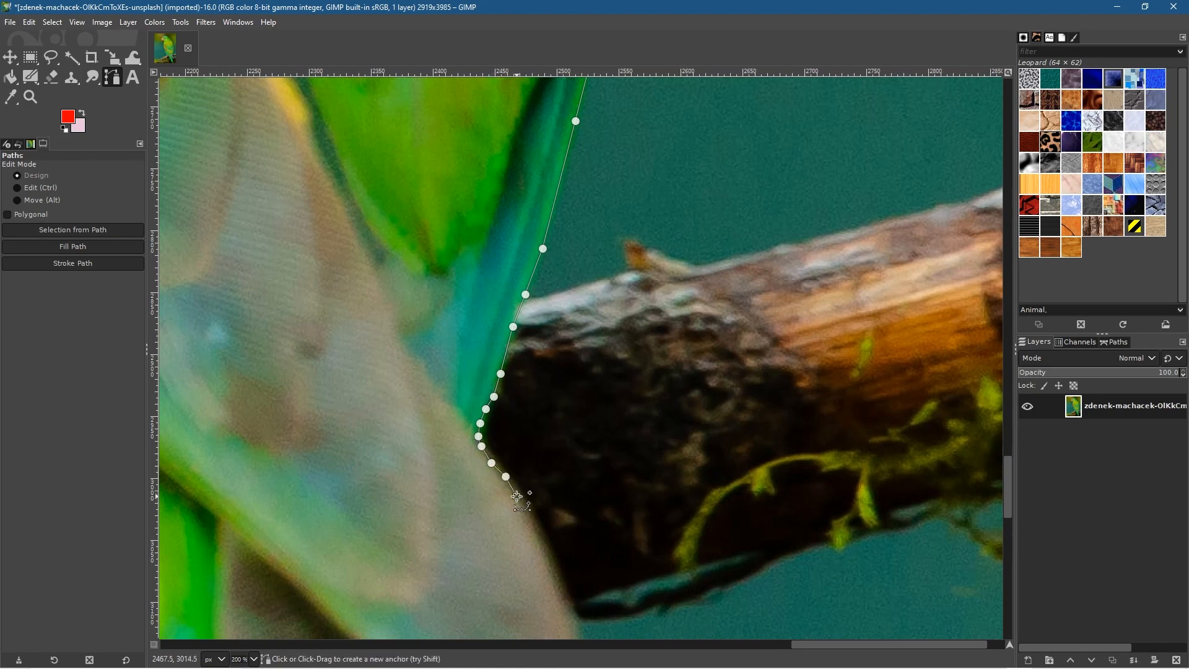
click(526, 511)
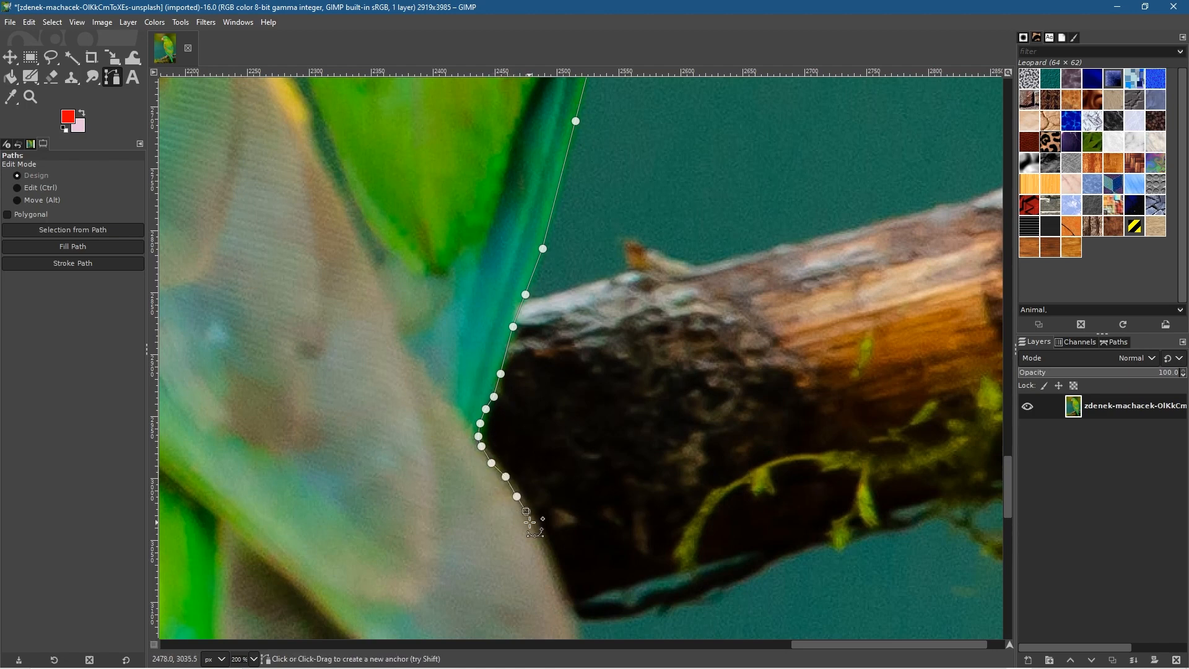
click(544, 553)
click(551, 568)
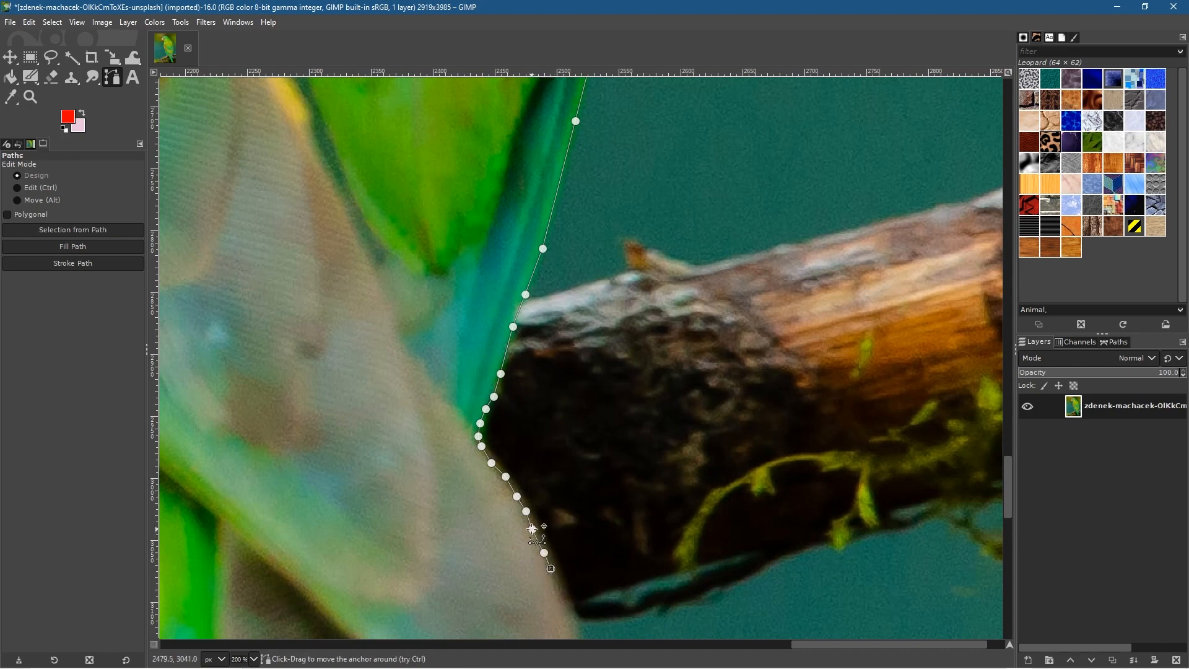
Step: Extend the path down the grey feather's outer edge, redoing a misplaced anchor and readjusting an earlier one on the outline
drag(493, 570, 446, 290)
click(517, 321)
key(ctrl+z)
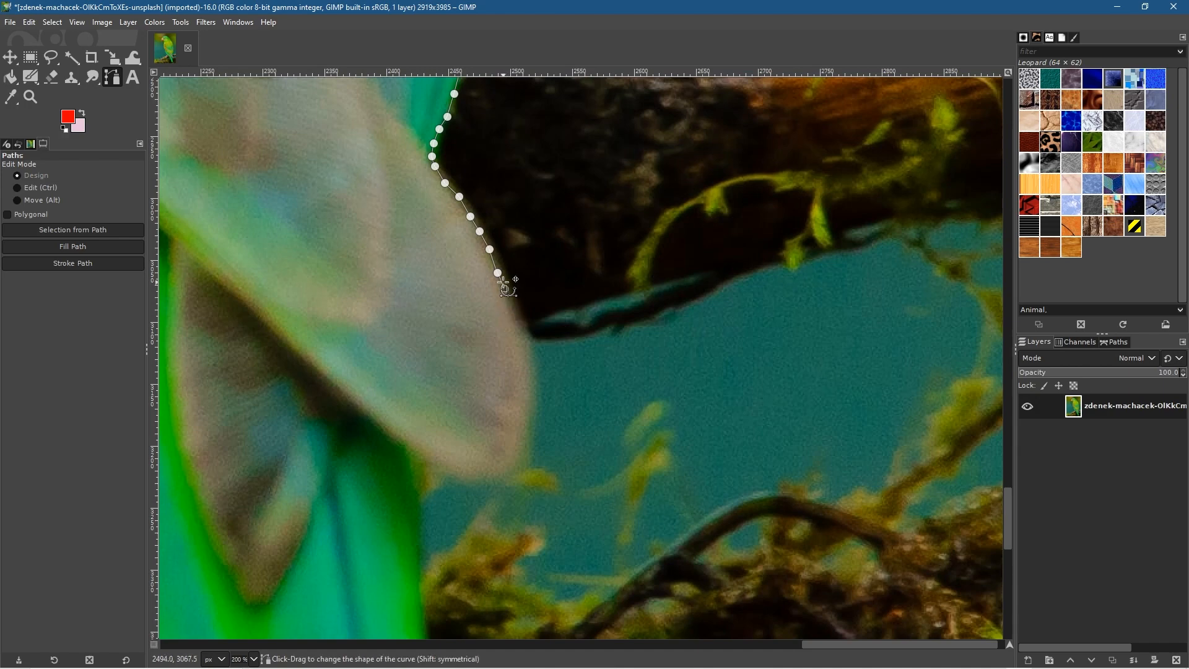
click(517, 322)
click(524, 353)
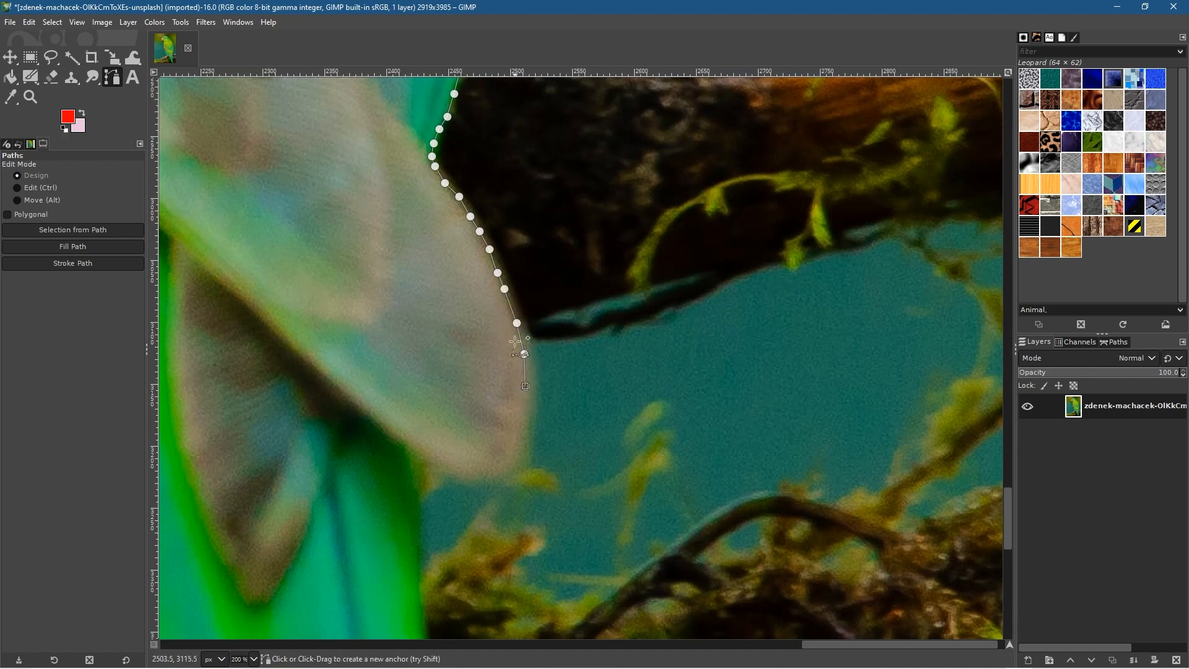
drag(498, 268, 476, 271)
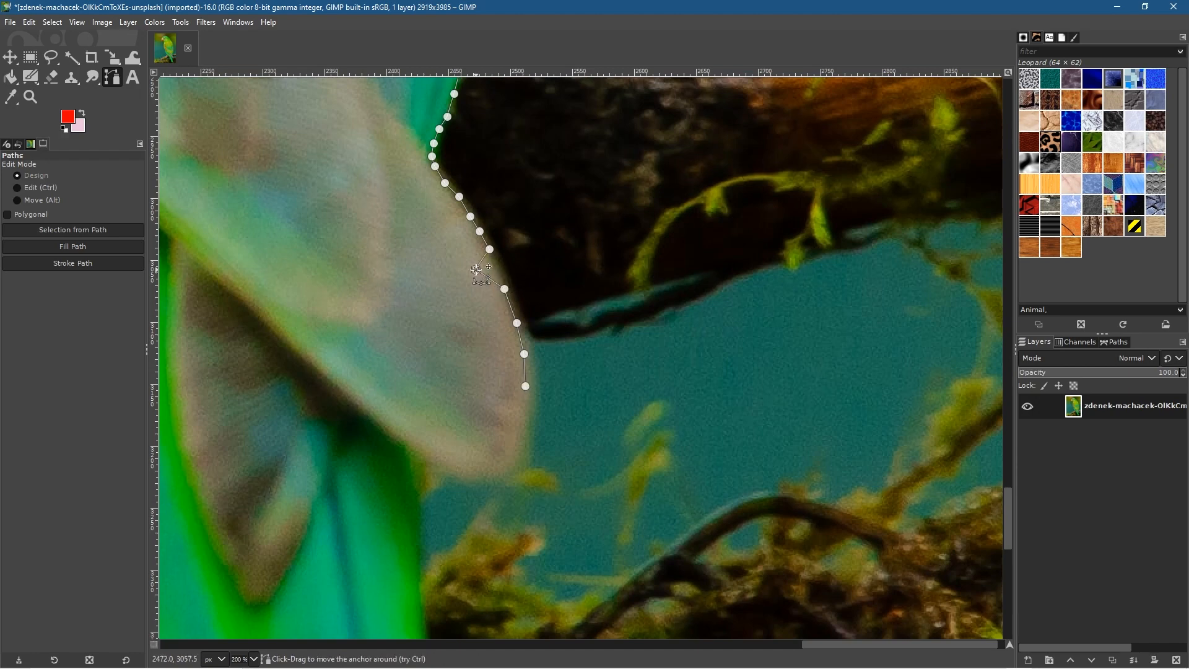
drag(476, 271, 498, 268)
click(525, 386)
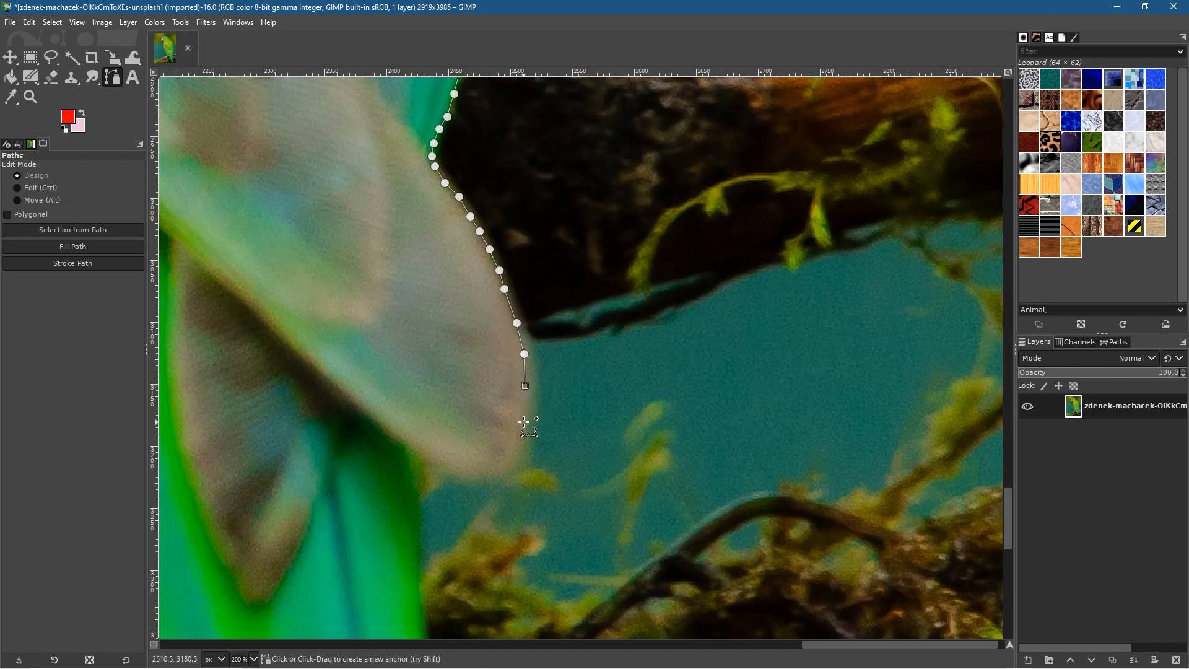
Step: Trace to the end of the grey feather, replacing the misplaced last anchor with a curved one at its tip
click(523, 422)
click(515, 450)
key(ctrl)
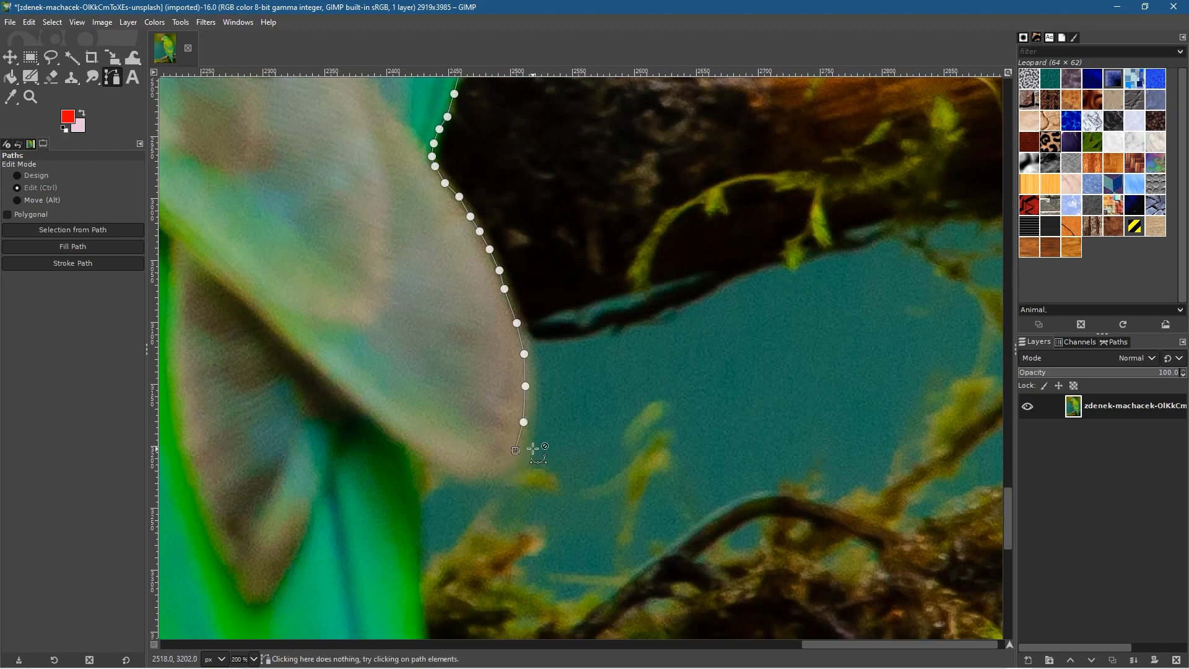
key(BackSpace)
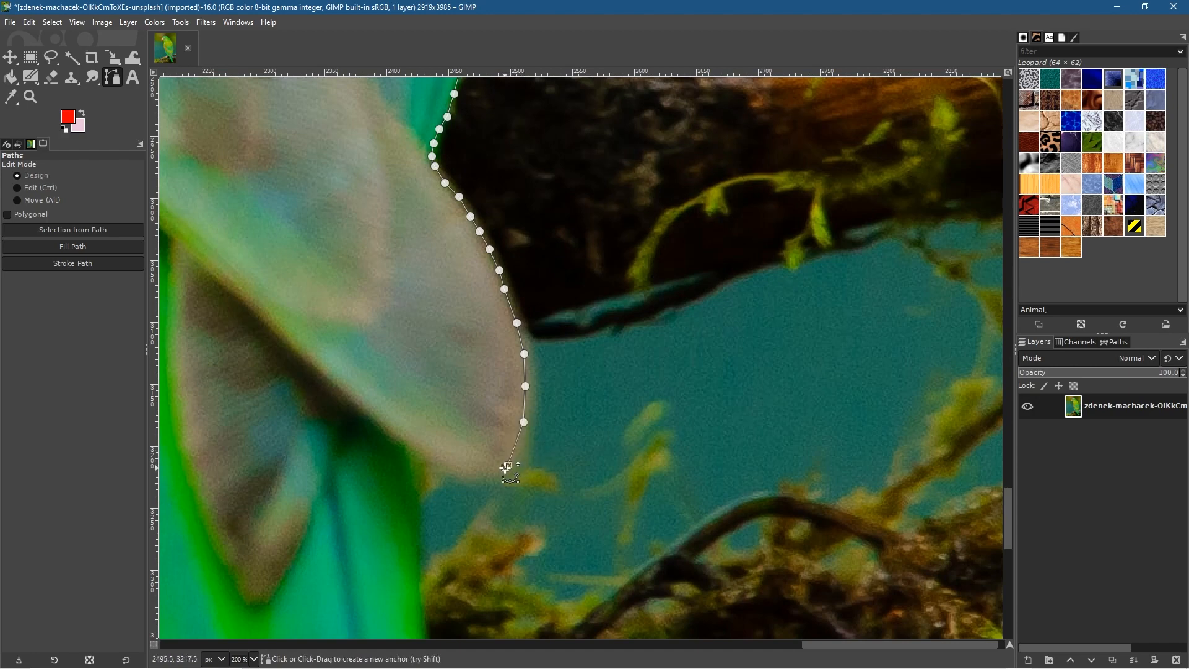
drag(504, 470, 492, 475)
Step: Try to trace the grey feather's underside inward across the tail with curved anchors, and undo them
drag(442, 464, 409, 448)
drag(339, 393, 332, 385)
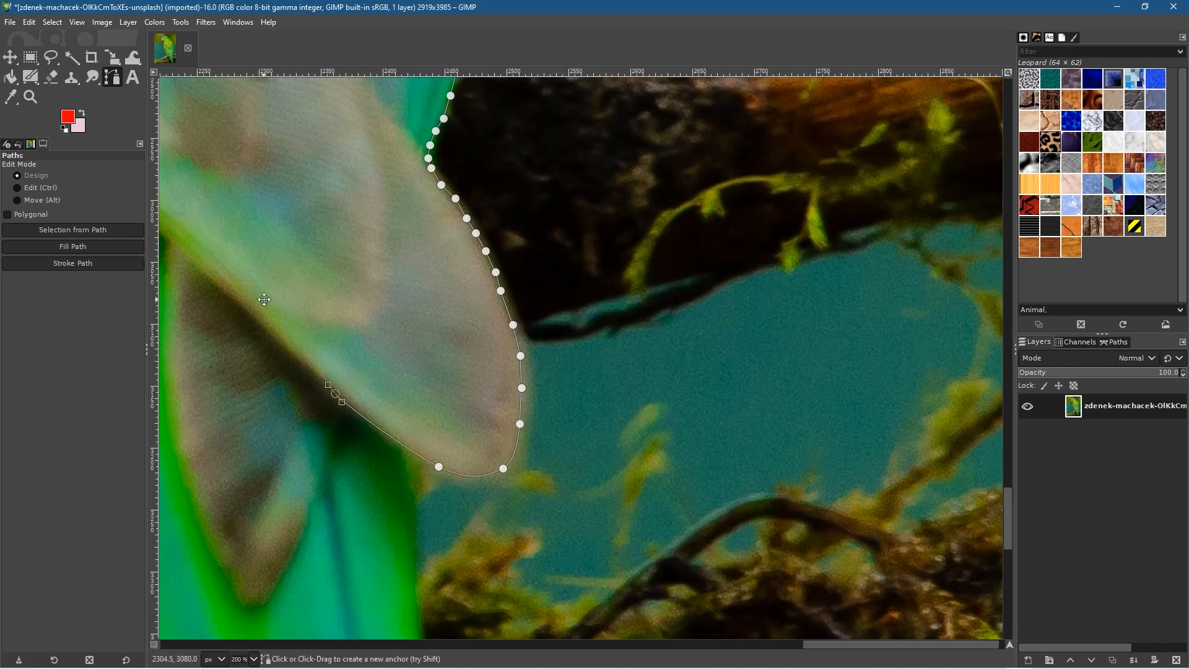
scroll(372, 347, up, 3)
scroll(372, 347, left, 6)
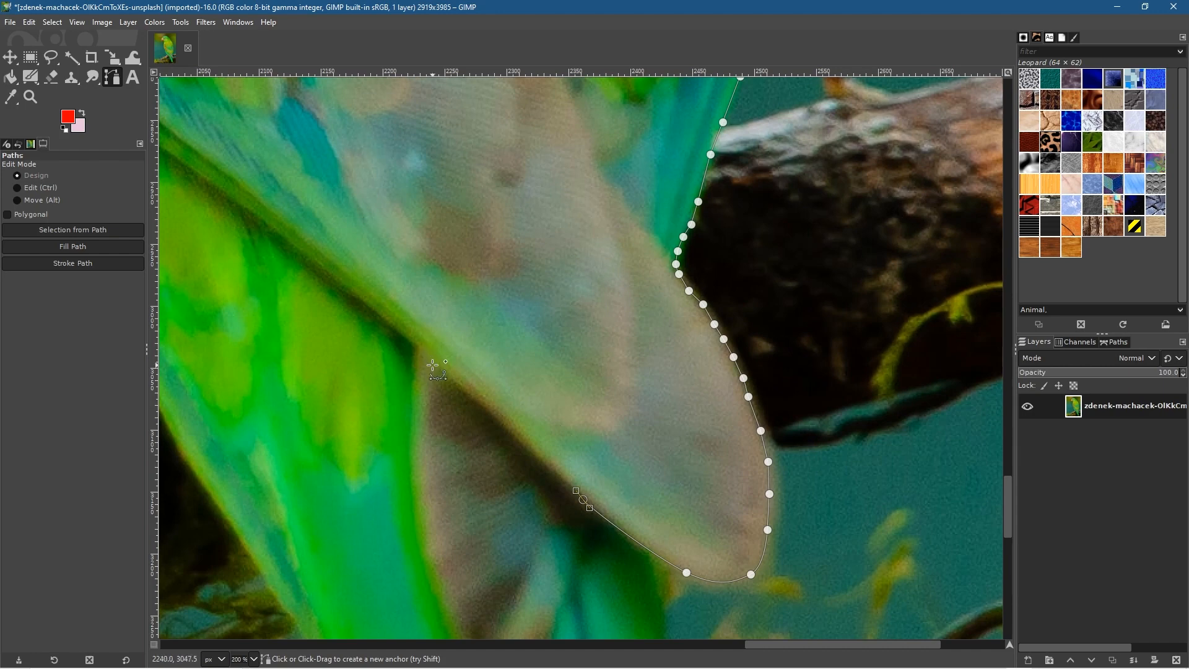
drag(435, 366, 401, 338)
key(ctrl+z)
key(ctrl+z)
Step: Trace the short underside of the grey feather tip and turn the path down onto the tail's edge
scroll(559, 477, down, 2)
scroll(559, 477, down, 3)
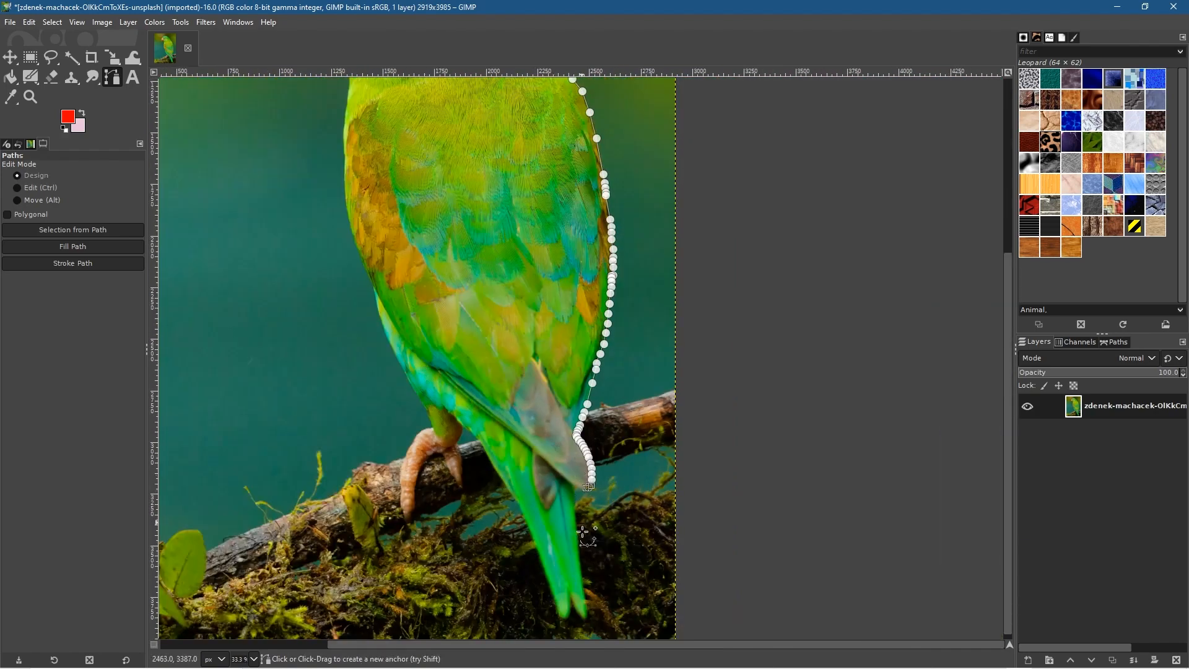
key(ctrl)
scroll(595, 569, up, 6)
drag(503, 230, 556, 433)
key(ctrl+z)
drag(495, 249, 745, 586)
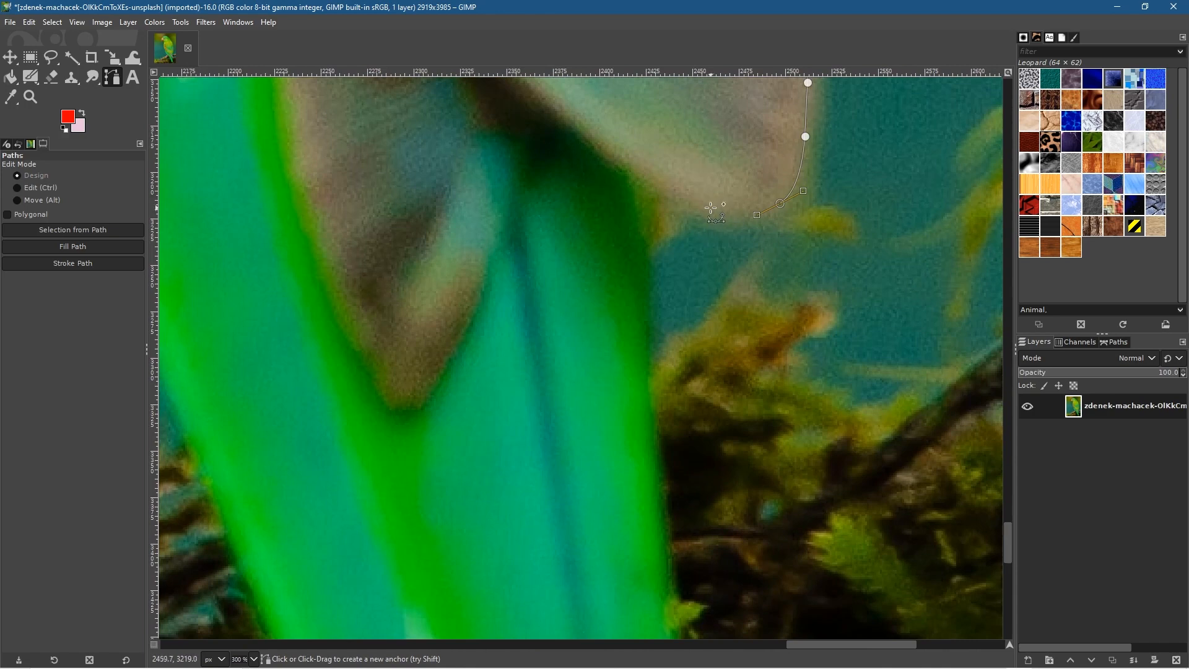
drag(709, 209, 653, 284)
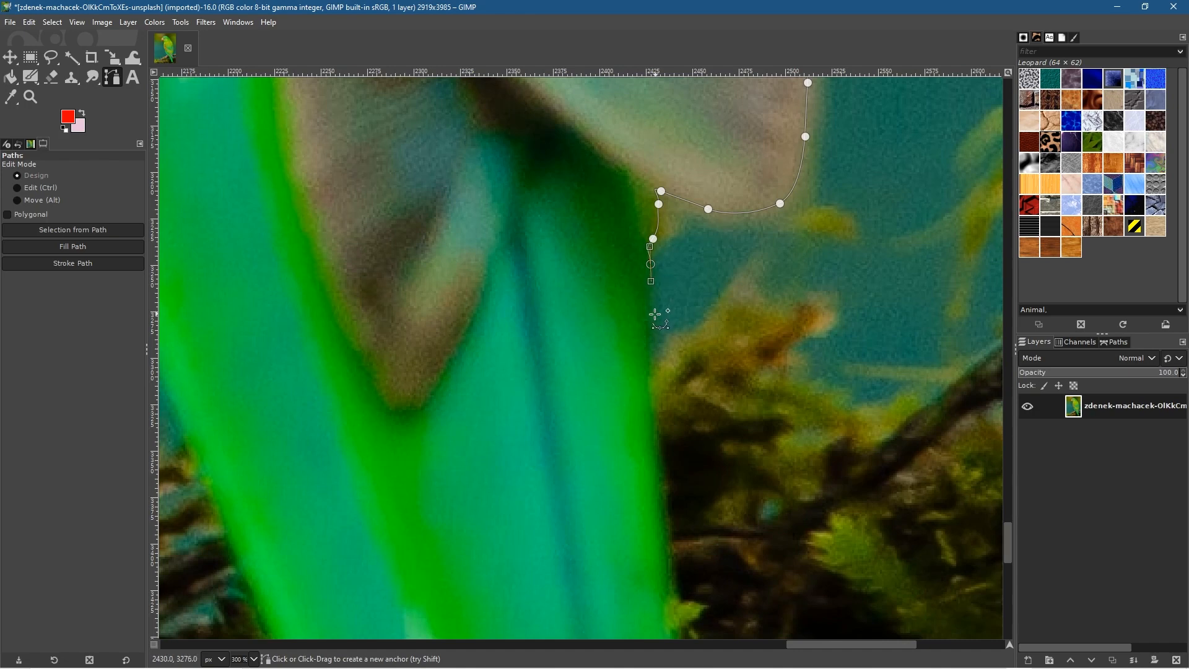
drag(645, 325, 646, 333)
Step: Trace the upper part of the tail's outer edge with straight segments against the moss
click(645, 349)
click(657, 444)
click(667, 541)
click(675, 595)
drag(725, 500, 669, 275)
click(621, 427)
click(626, 519)
click(634, 568)
click(639, 607)
Step: Continue the path down the lower tail edge, past the green sprig and orange moss, towards the first tail tip
drag(639, 607, 722, 244)
click(730, 426)
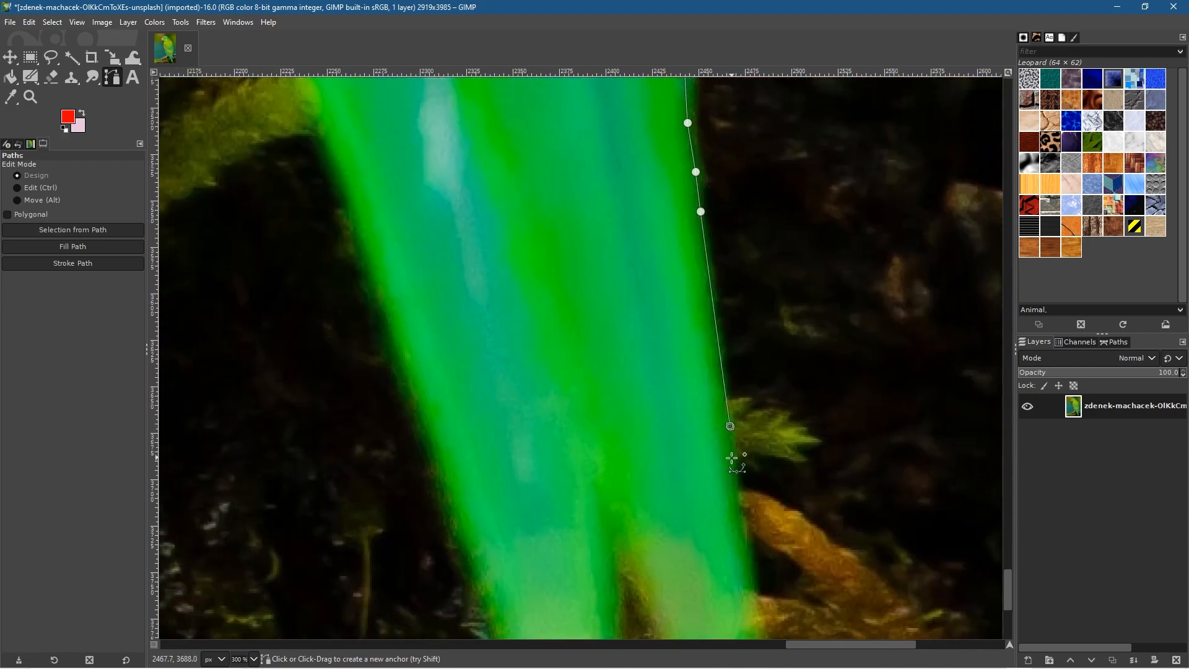
click(735, 485)
click(747, 542)
click(756, 599)
drag(756, 600, 666, 254)
click(654, 275)
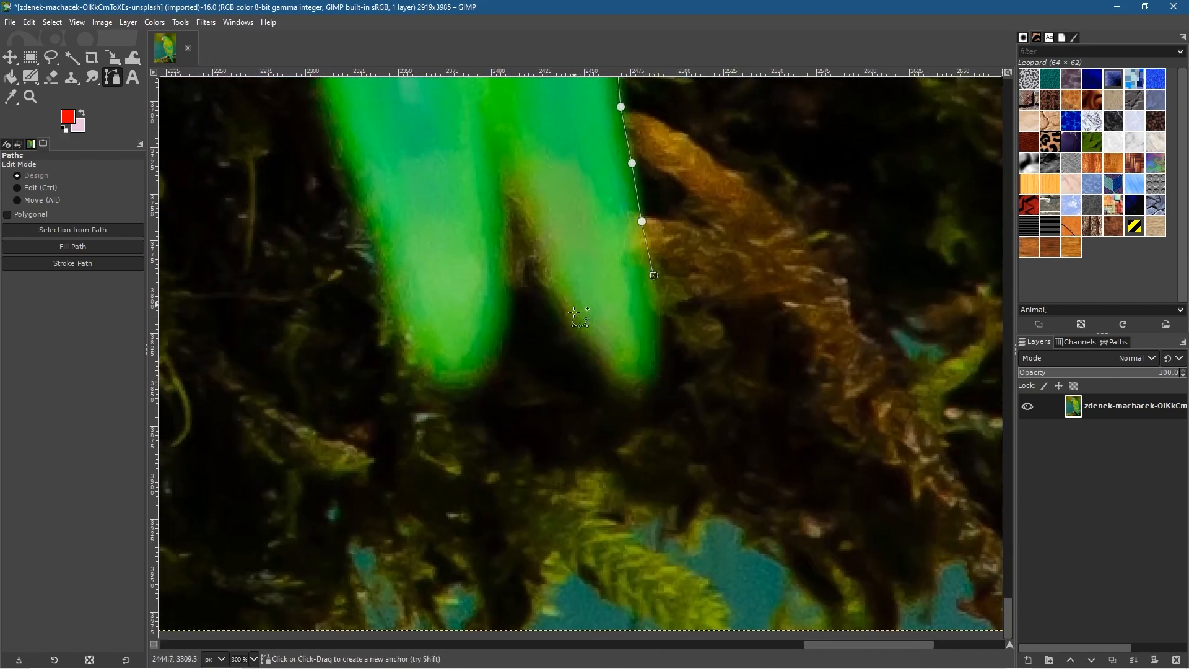
Step: Round the first tail tip with curved anchors and bring the path up its inner side
click(655, 324)
drag(638, 380, 612, 380)
drag(587, 340, 569, 313)
click(549, 269)
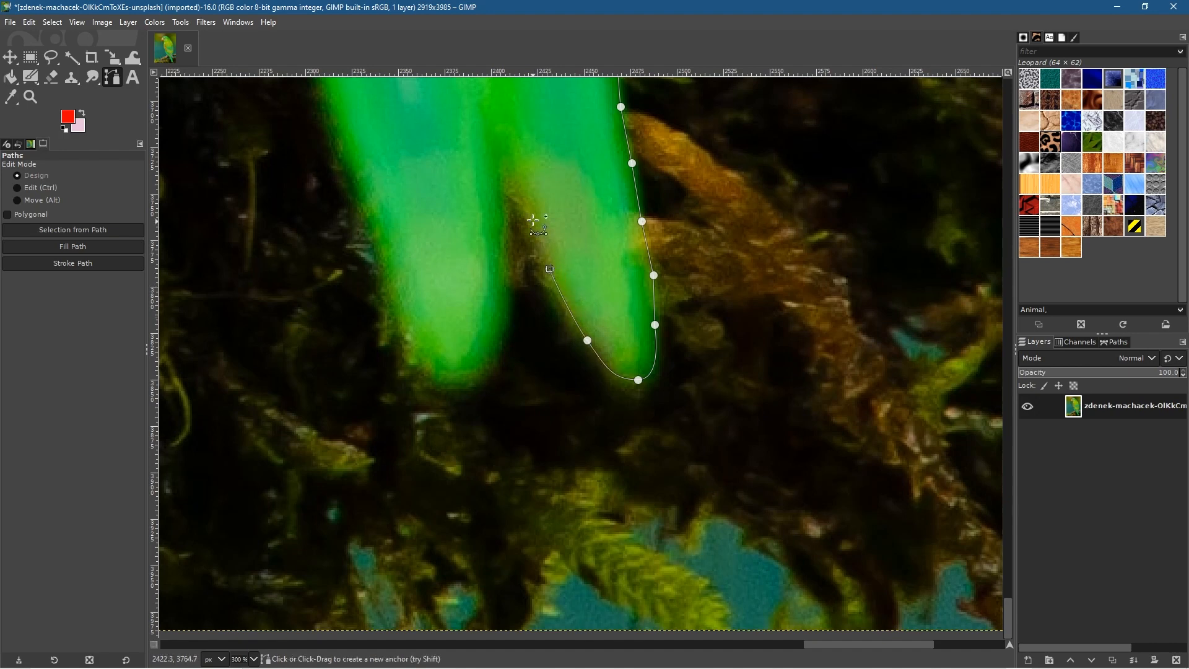
Step: Trace the top of the gap between the two tail tips and go down the second tip's inner side
click(511, 197)
click(507, 214)
click(511, 248)
click(514, 284)
click(504, 331)
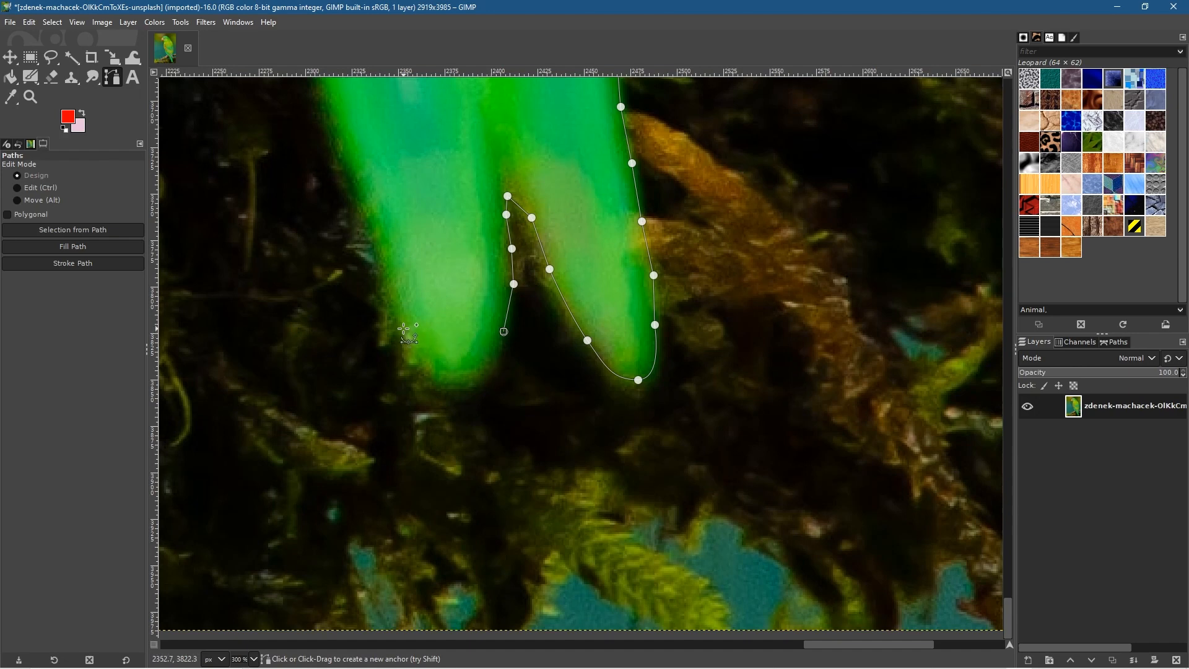
Step: Curve the path around the second tail tip, shorten its outgoing handle, and continue up the outer side with straight segments
drag(402, 327, 335, 196)
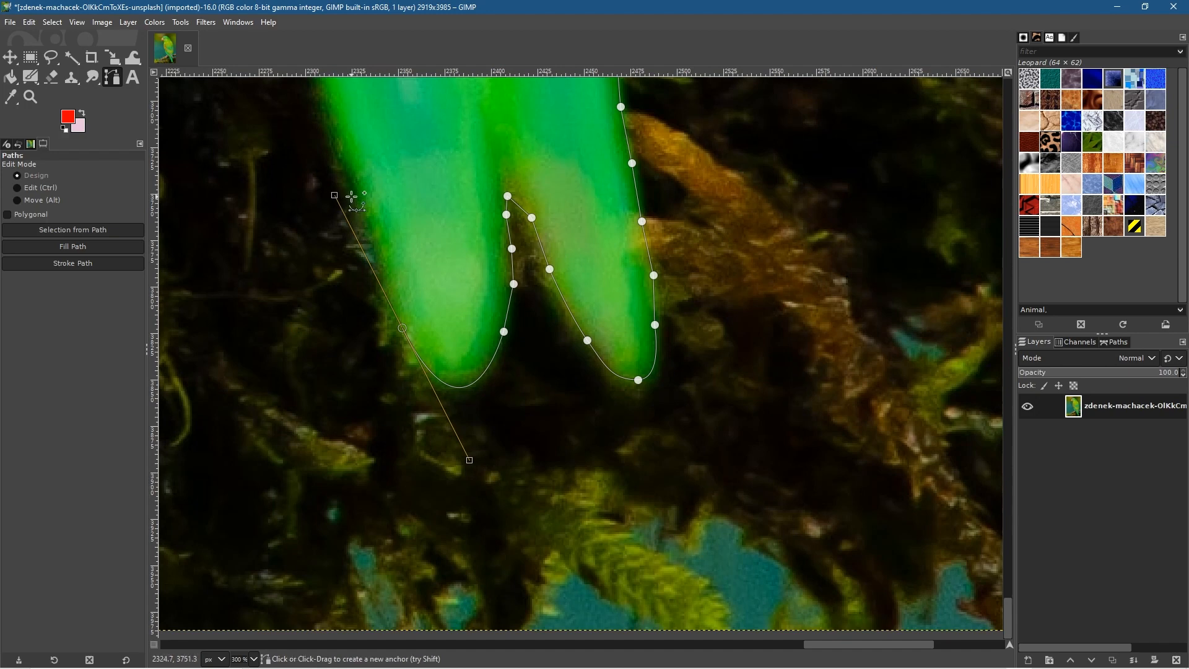
drag(334, 196, 395, 304)
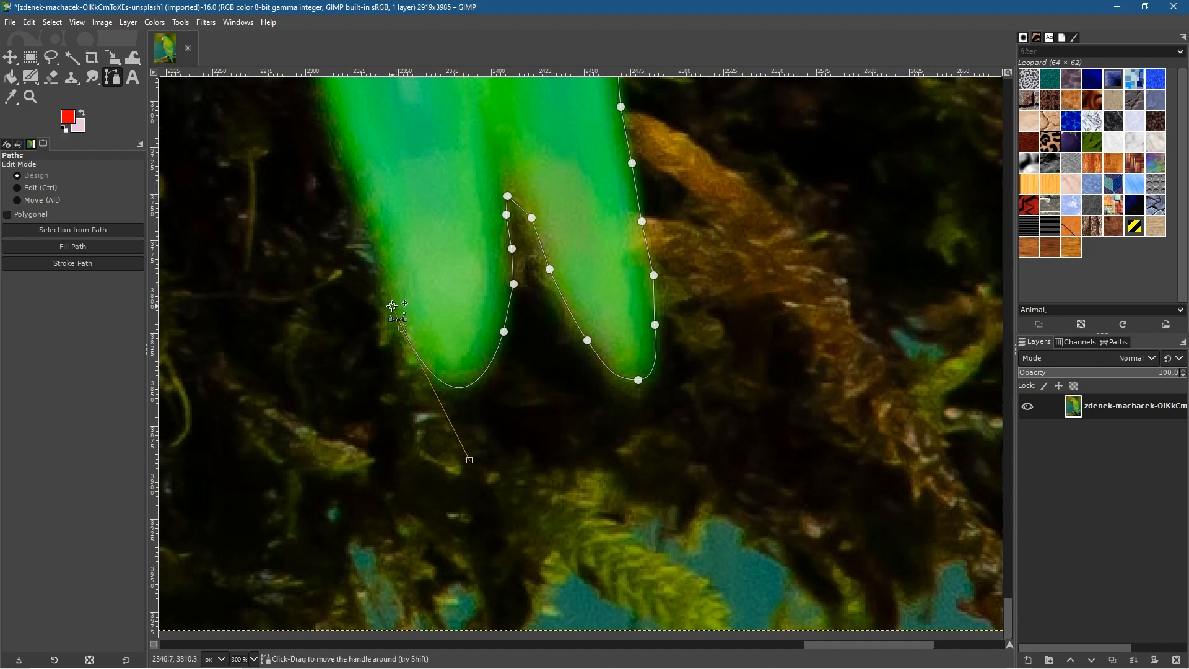
click(375, 231)
click(354, 174)
click(333, 128)
Step: Continue the path up the tail's far edge towards the branch, removing the anchors that stray onto the moss
drag(405, 152, 530, 276)
click(425, 157)
click(400, 93)
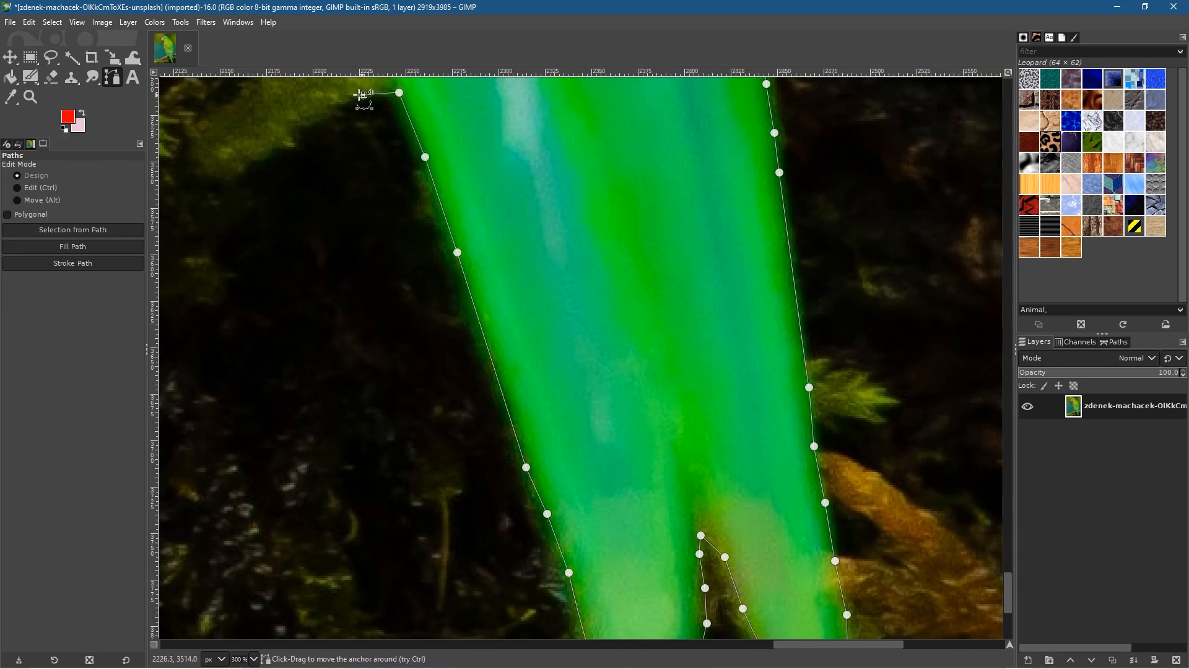
click(323, 106)
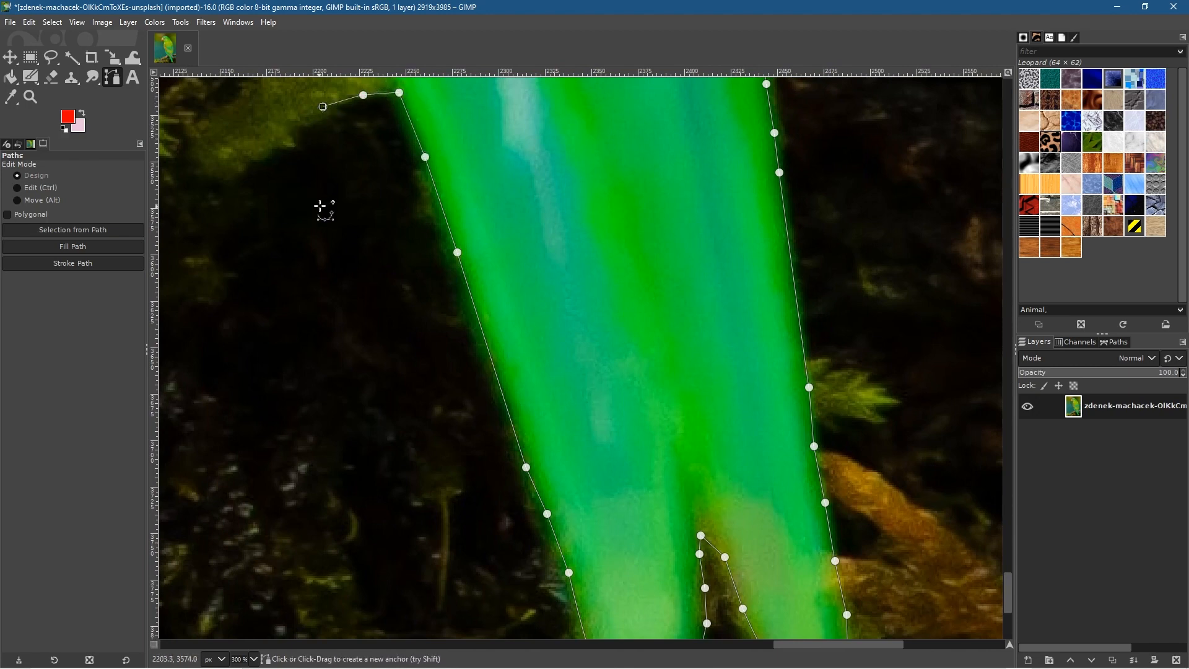
scroll(348, 199, down, 5)
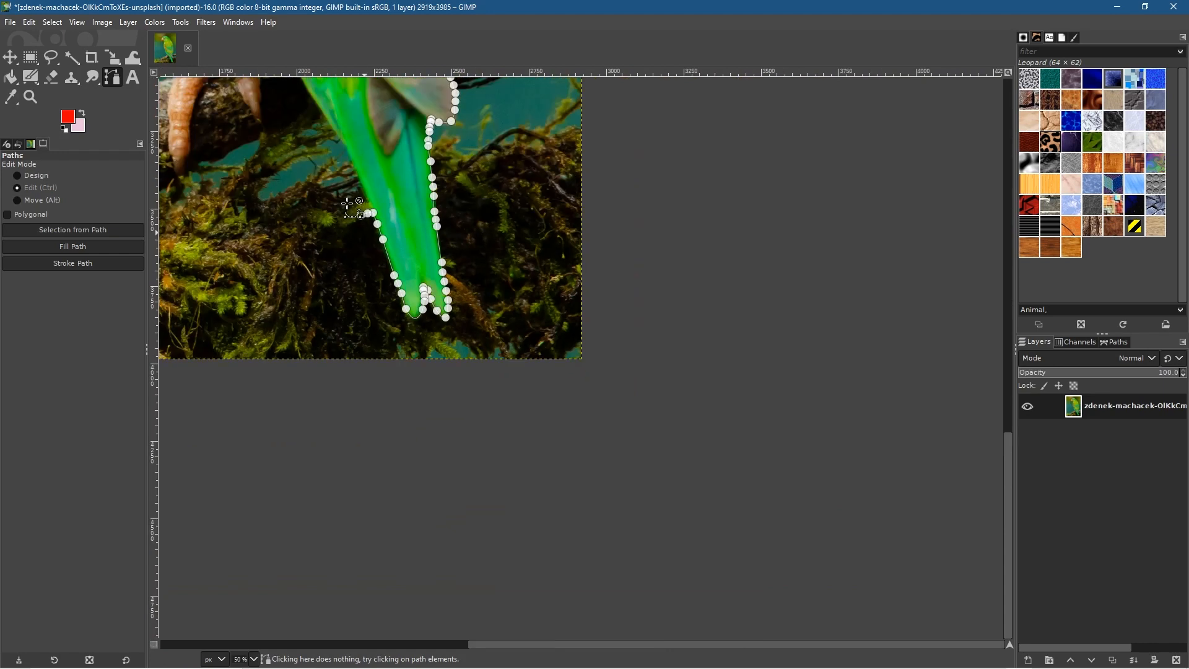
scroll(348, 204, up, 2)
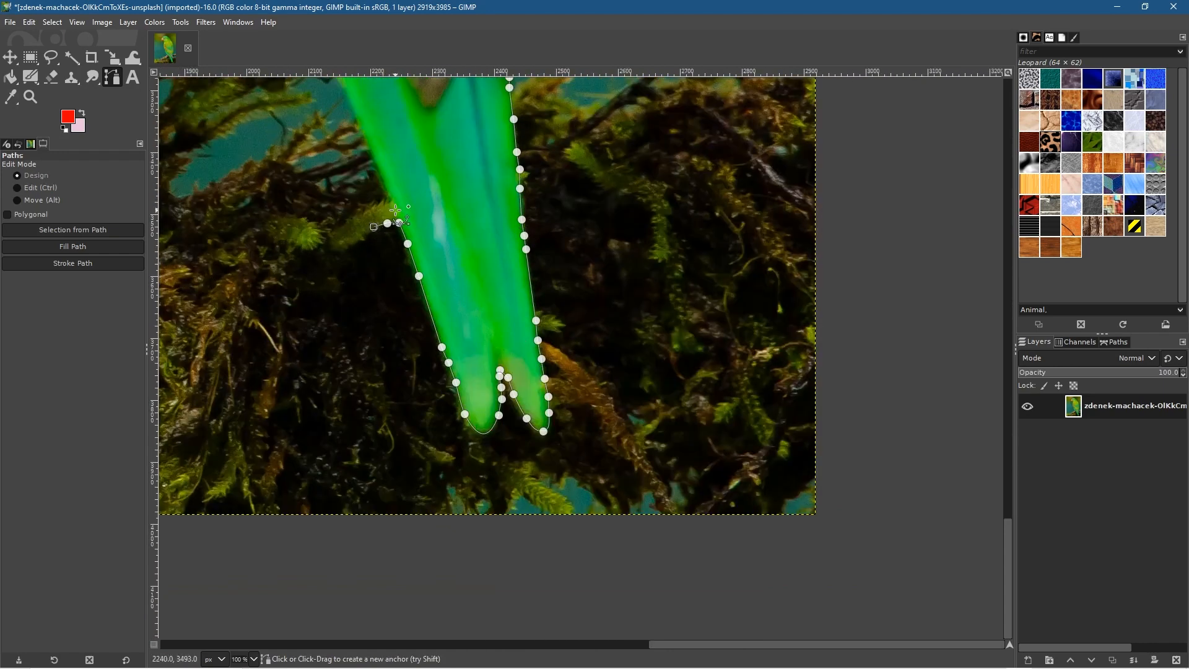
click(371, 152)
drag(292, 176, 604, 484)
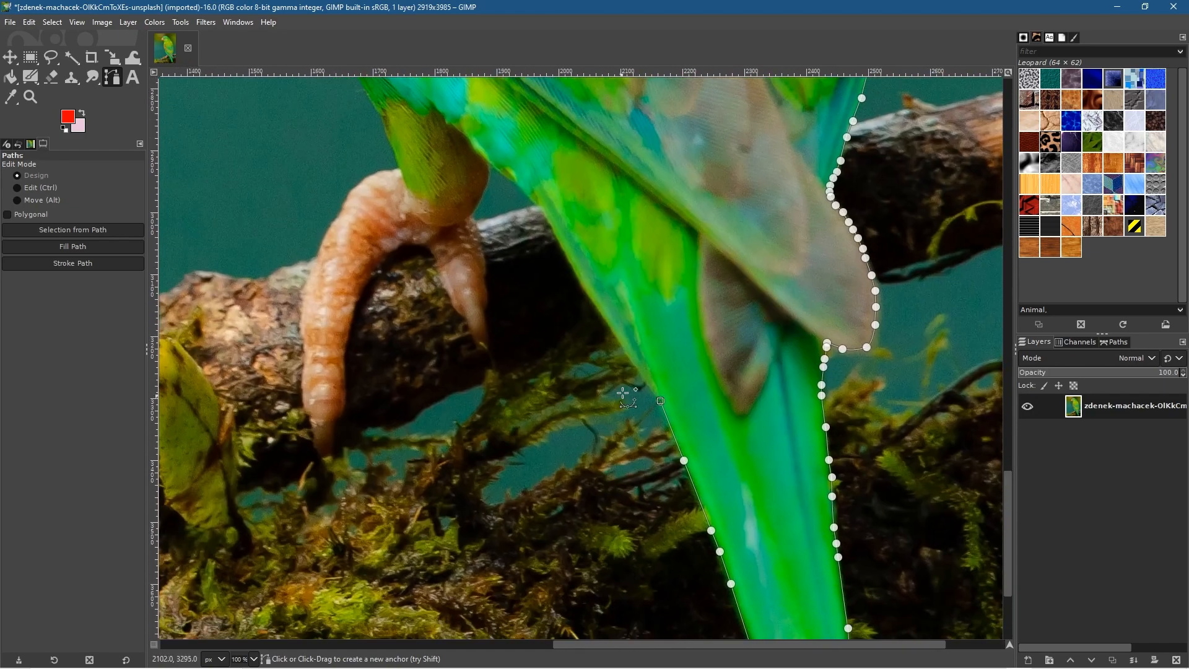
Step: Continue the path up the tail's edge to the leg feathers and down their side to the top of the foot
click(633, 366)
click(586, 292)
click(547, 218)
click(526, 190)
click(487, 158)
click(475, 209)
click(470, 216)
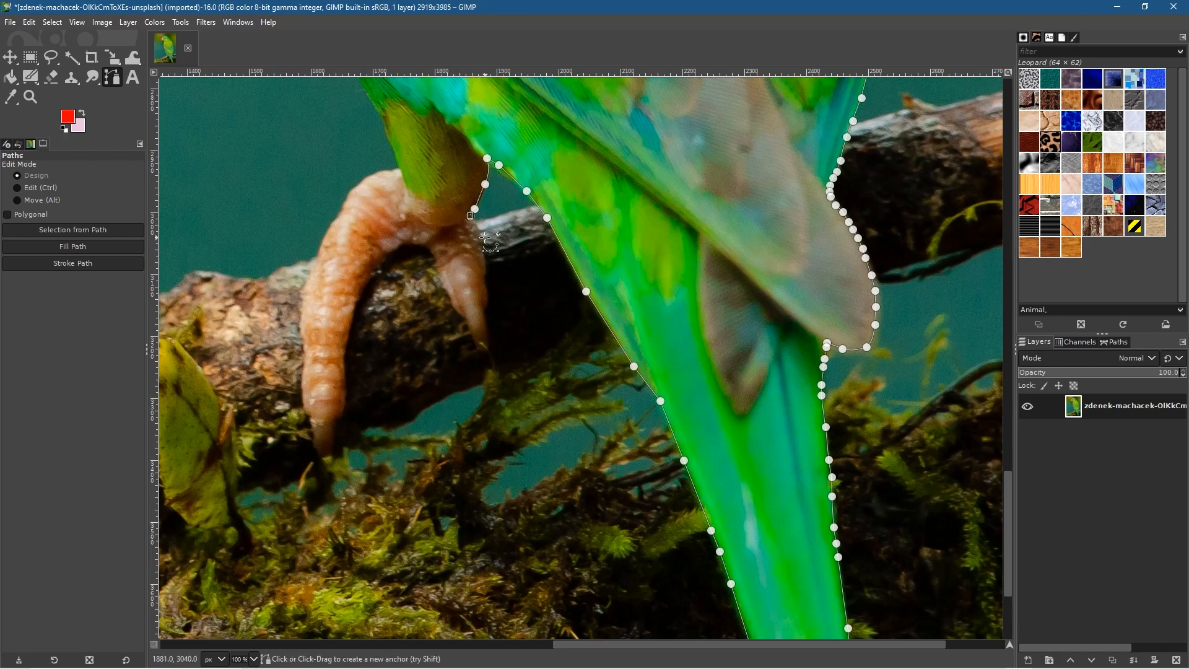
Step: Trace the upper part of the short toe's outer edge, past the pale branch, with closely spaced straight segments
ctrl+scroll(486, 238, up, 3)
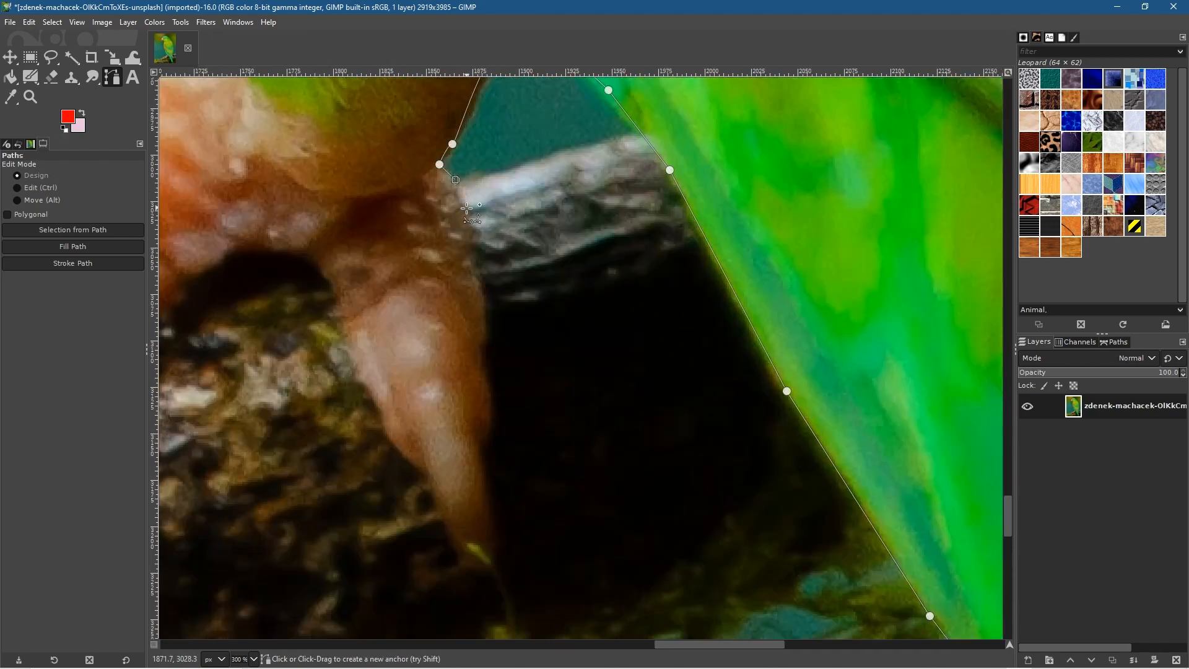
click(467, 222)
click(469, 252)
click(480, 282)
click(485, 318)
click(483, 336)
click(481, 358)
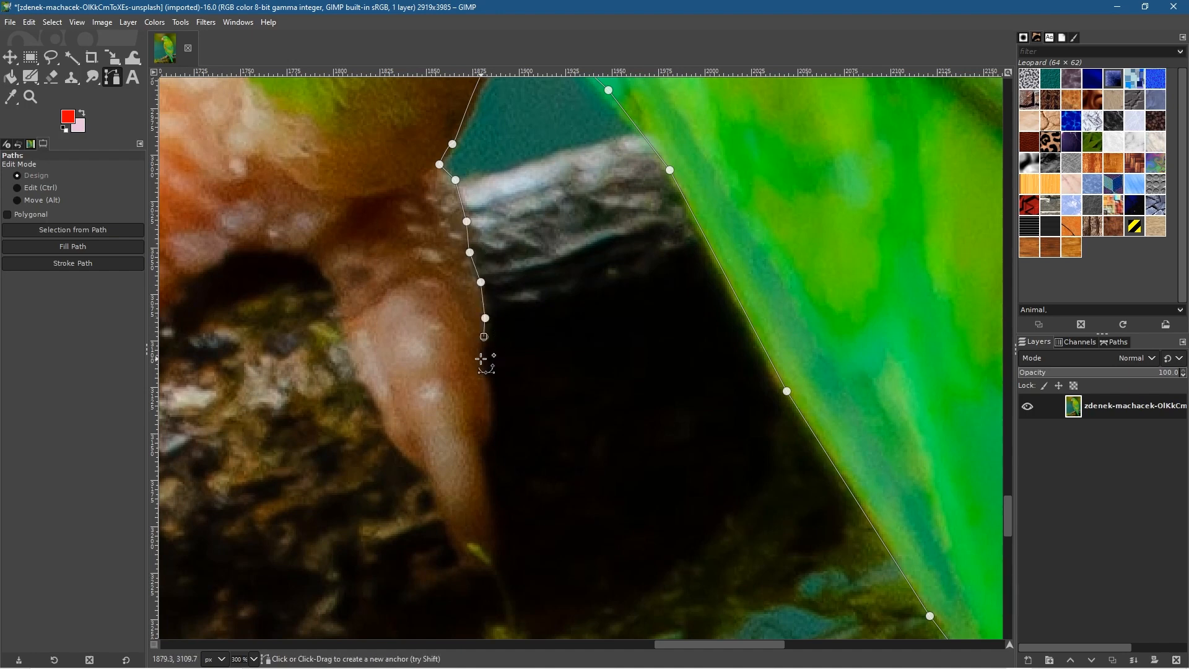
Step: Follow the short toe's outer edge down to the claw, curve the path around its tip, and shorten the outgoing handle
click(488, 378)
click(490, 404)
click(490, 428)
click(475, 434)
click(479, 451)
click(483, 474)
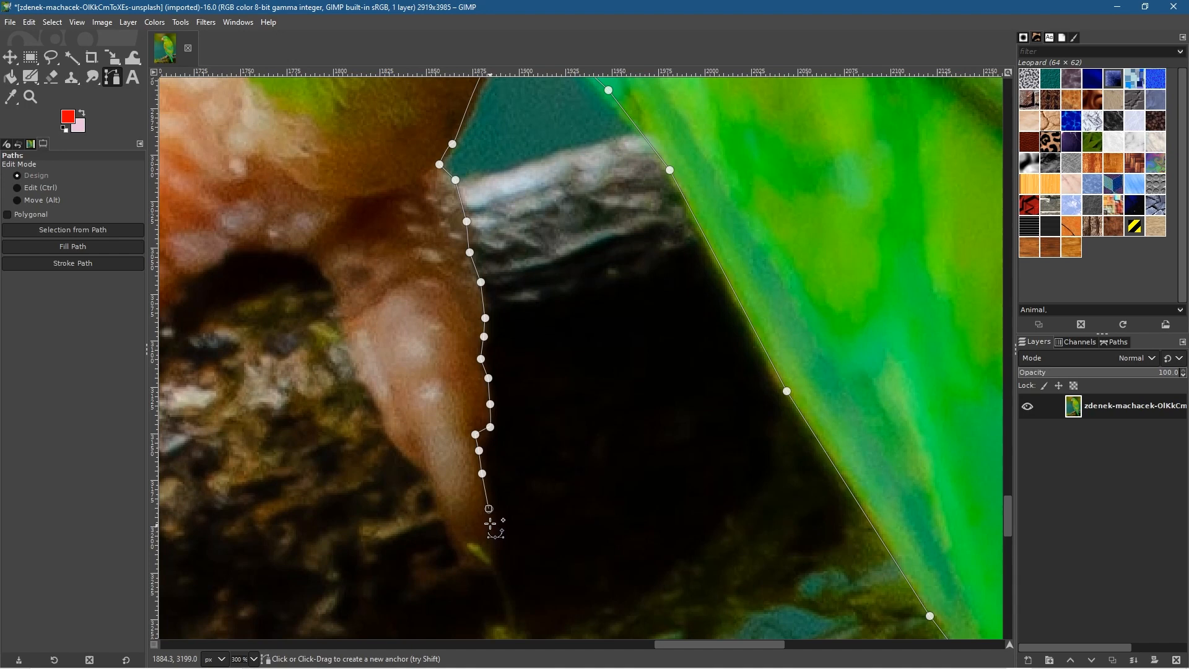
click(491, 523)
drag(451, 530, 405, 436)
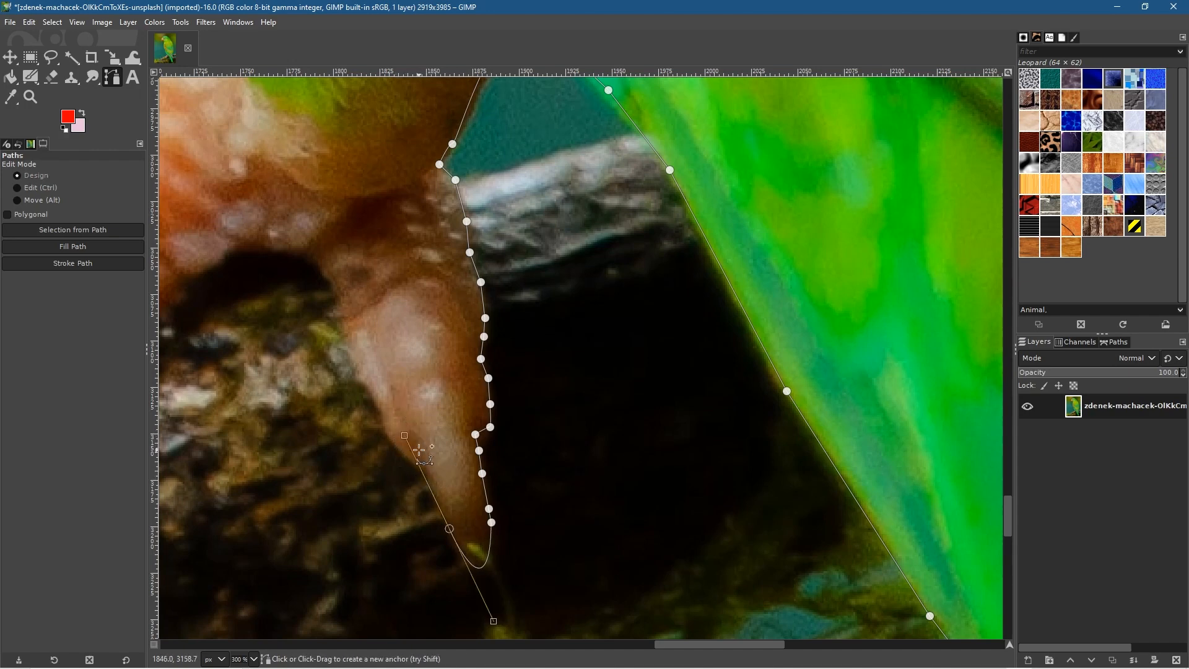
drag(405, 436, 434, 488)
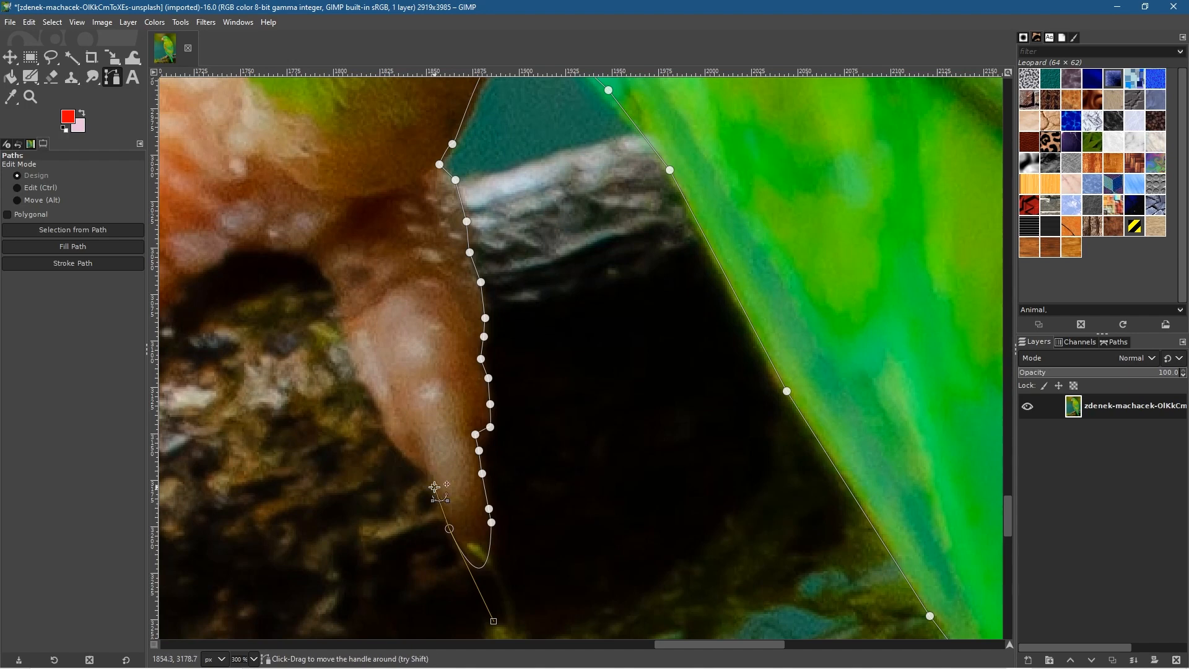
Step: Trace the short toe's inner side with straight segments up to the arch between the two toes
click(415, 462)
click(411, 459)
click(393, 441)
click(368, 393)
click(358, 374)
click(343, 311)
click(329, 285)
click(311, 252)
Step: Carry the path across the arch between the toes and down onto the long toe's inner edge
click(278, 246)
click(241, 242)
drag(213, 291, 536, 307)
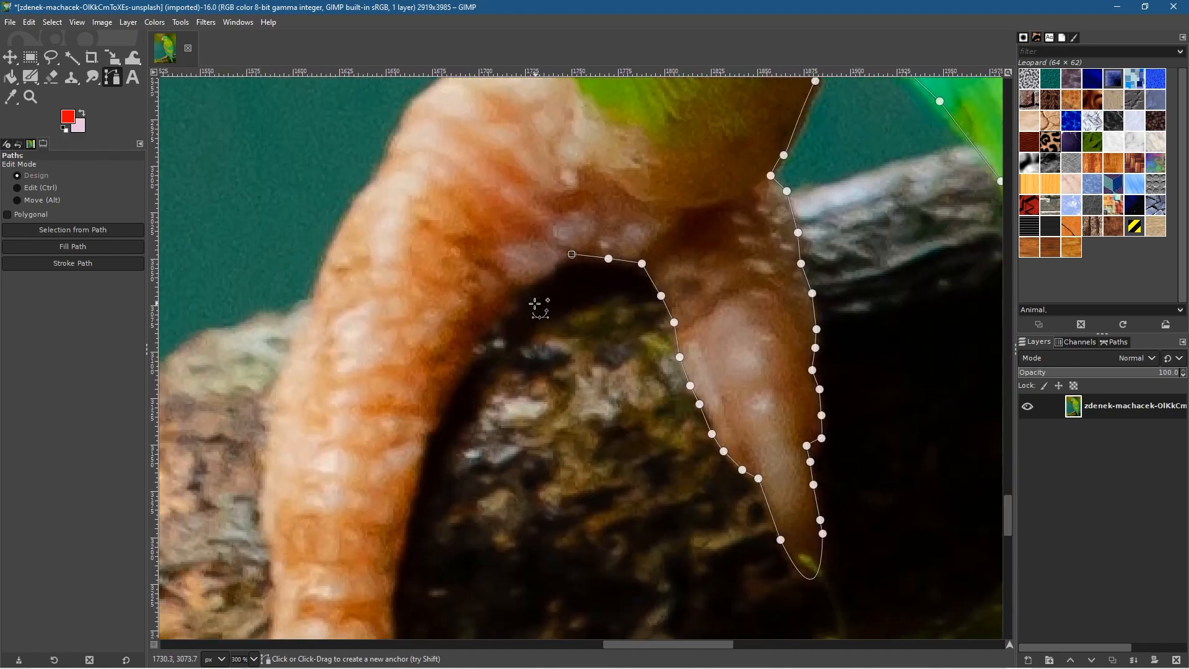
click(554, 267)
click(520, 290)
click(503, 309)
click(447, 378)
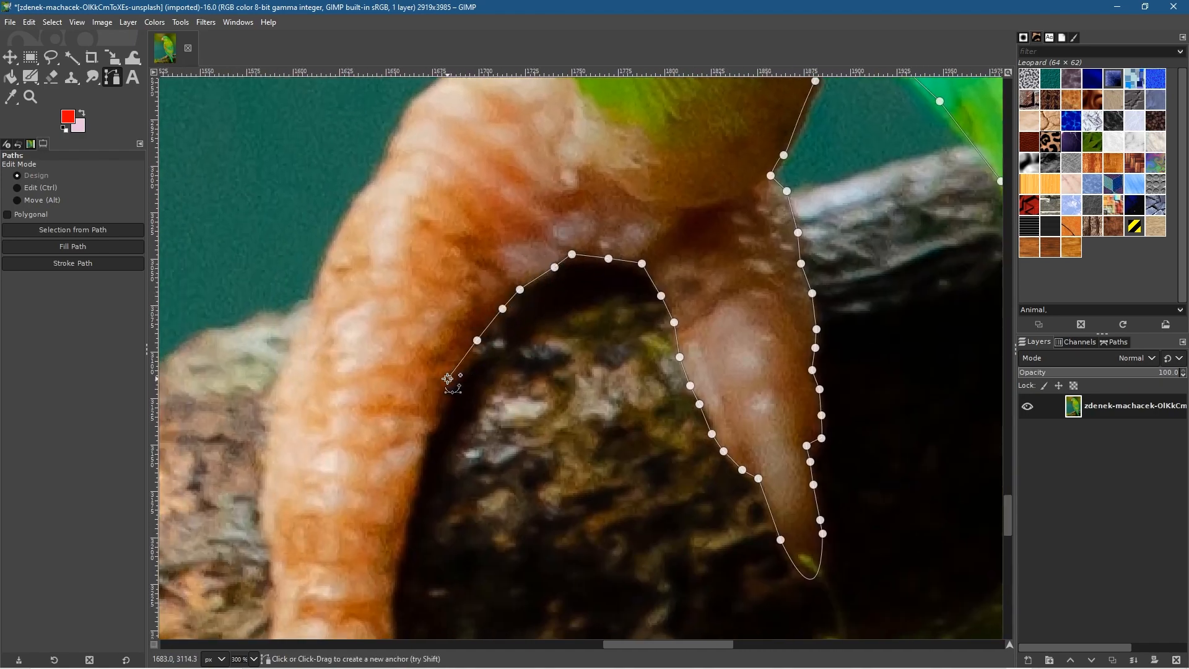
Step: Trace the middle of the long toe's inner edge downwards, shifting the newest anchor slightly outward onto the edge
click(437, 420)
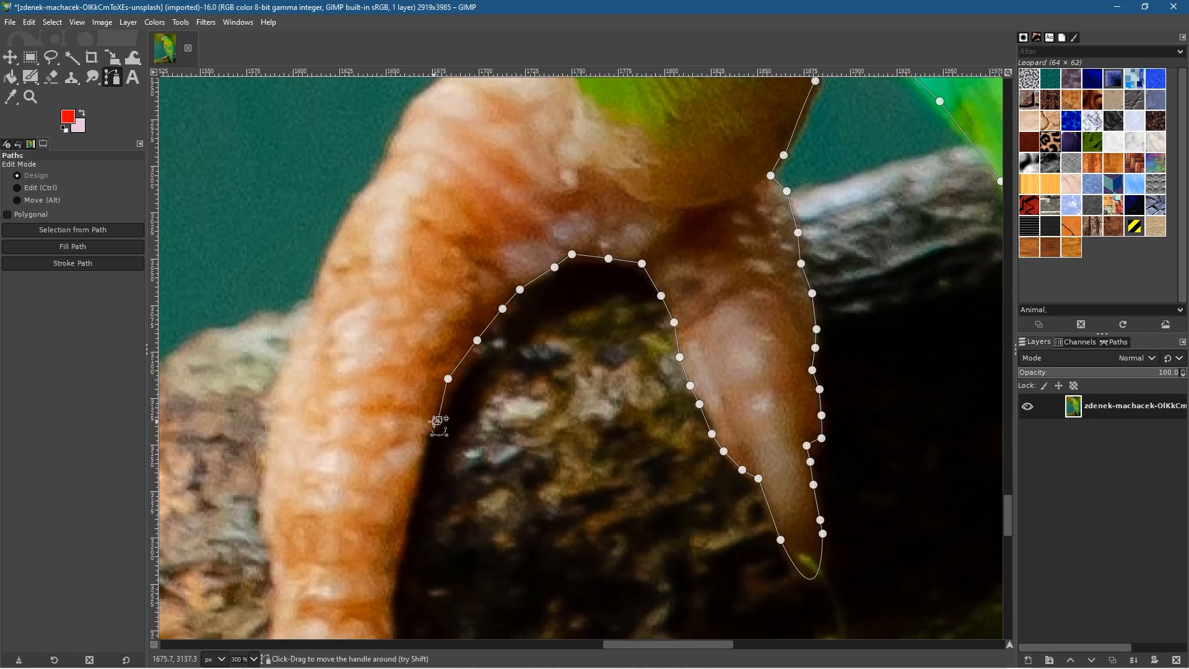
click(420, 477)
click(405, 522)
scroll(389, 578, down, 5)
scroll(389, 578, left, 2)
click(466, 334)
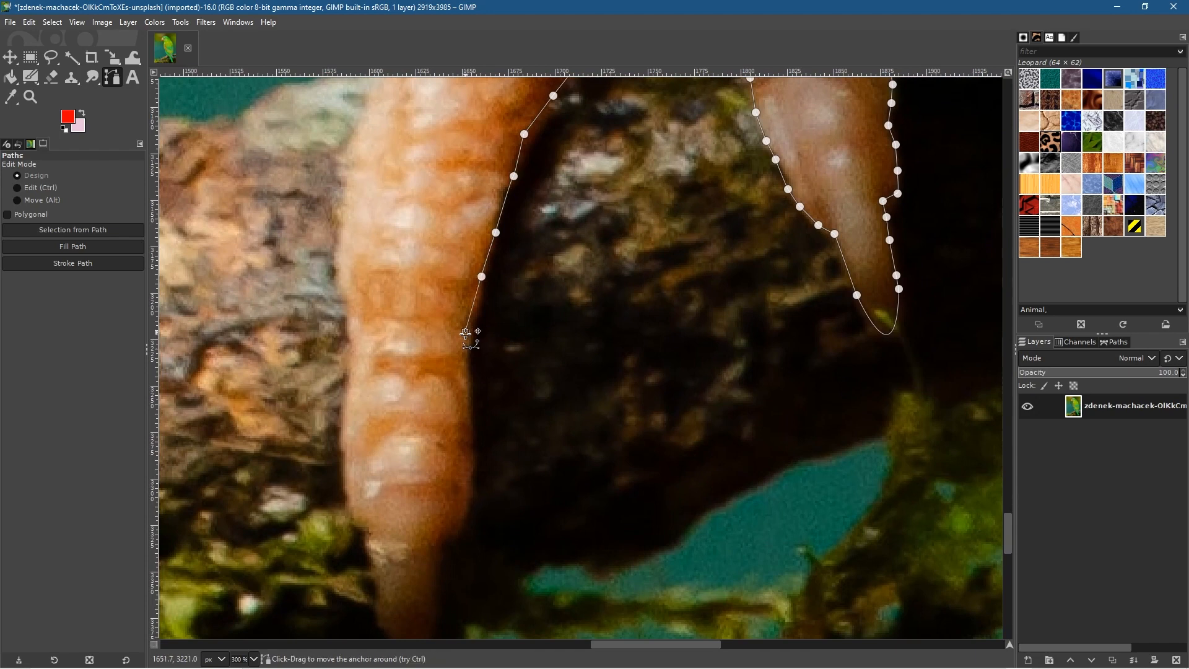
drag(465, 333, 470, 334)
Step: Continue along the long toe's inner edge and around its lower bulge to where the claw begins
click(466, 363)
click(469, 404)
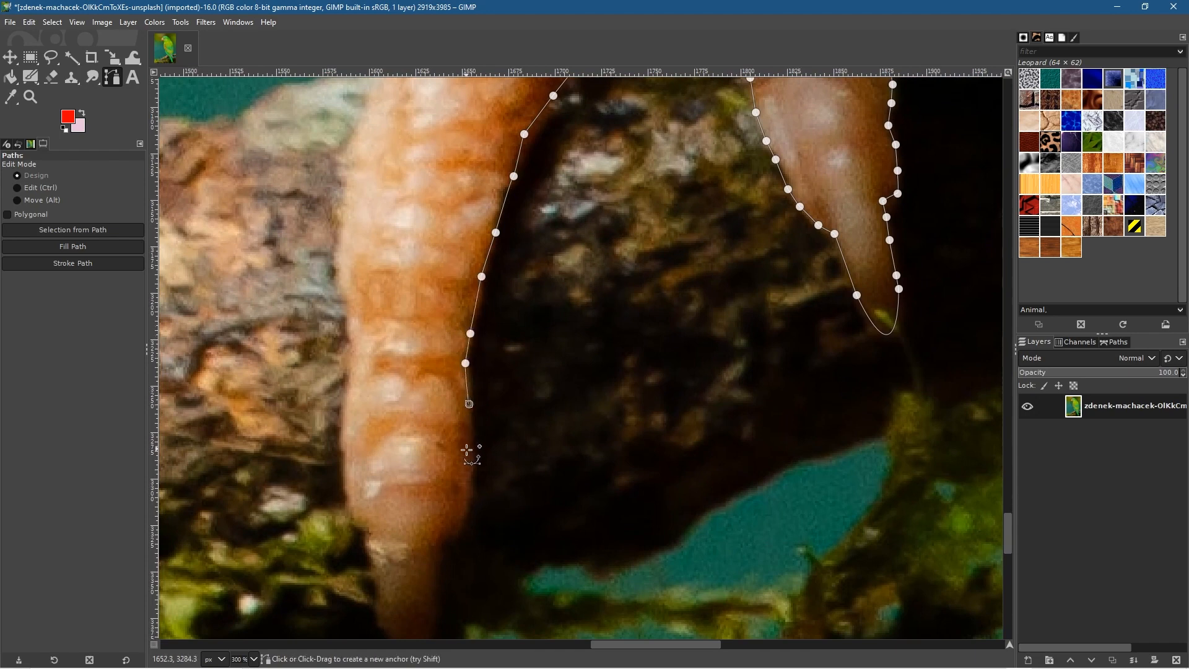
click(471, 462)
click(468, 509)
drag(451, 531, 478, 369)
click(433, 547)
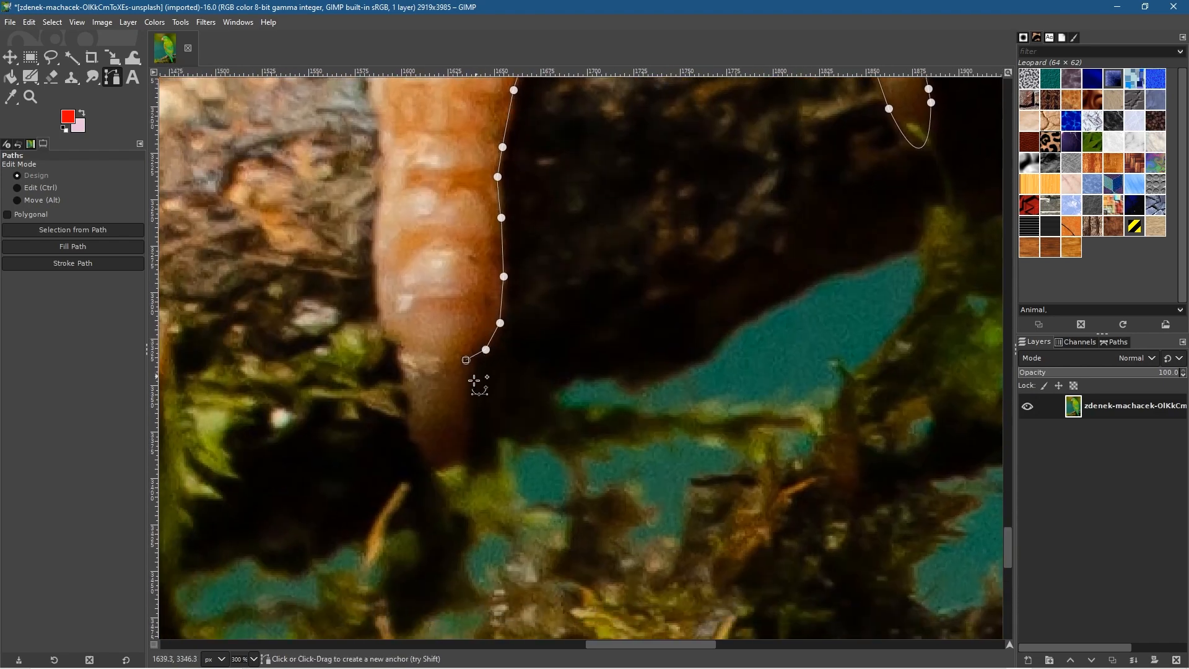
Step: Trace down the long toe's claw, around its tip, and onto its outer side
click(462, 376)
click(463, 403)
click(464, 433)
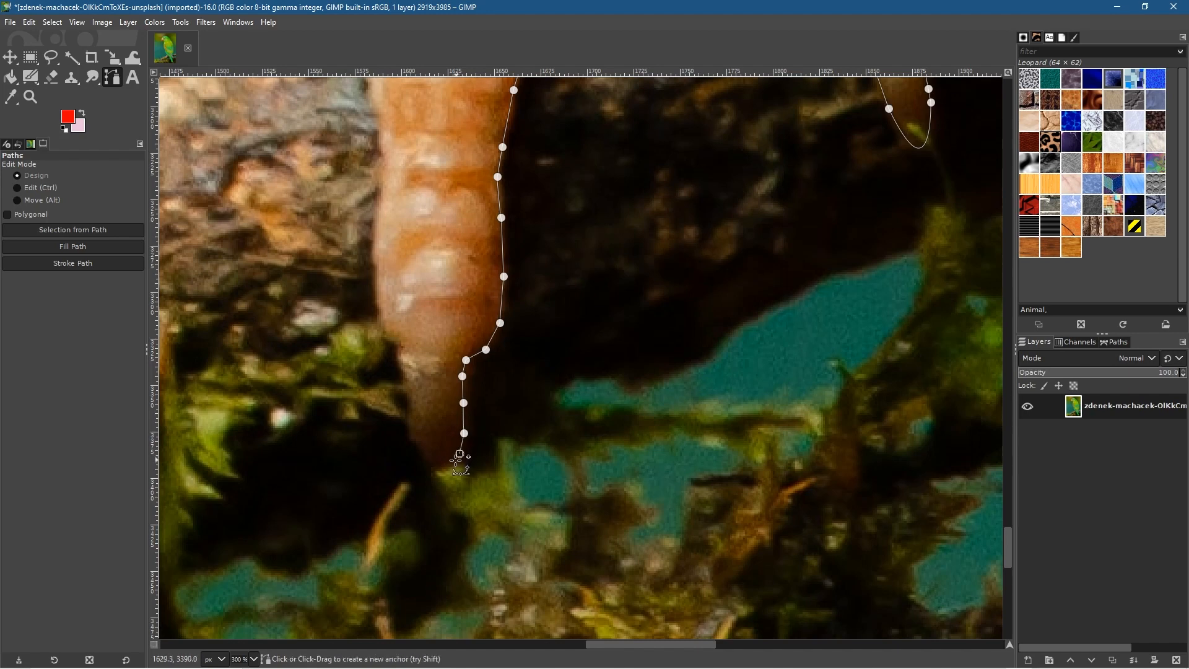
click(430, 459)
click(417, 445)
click(412, 423)
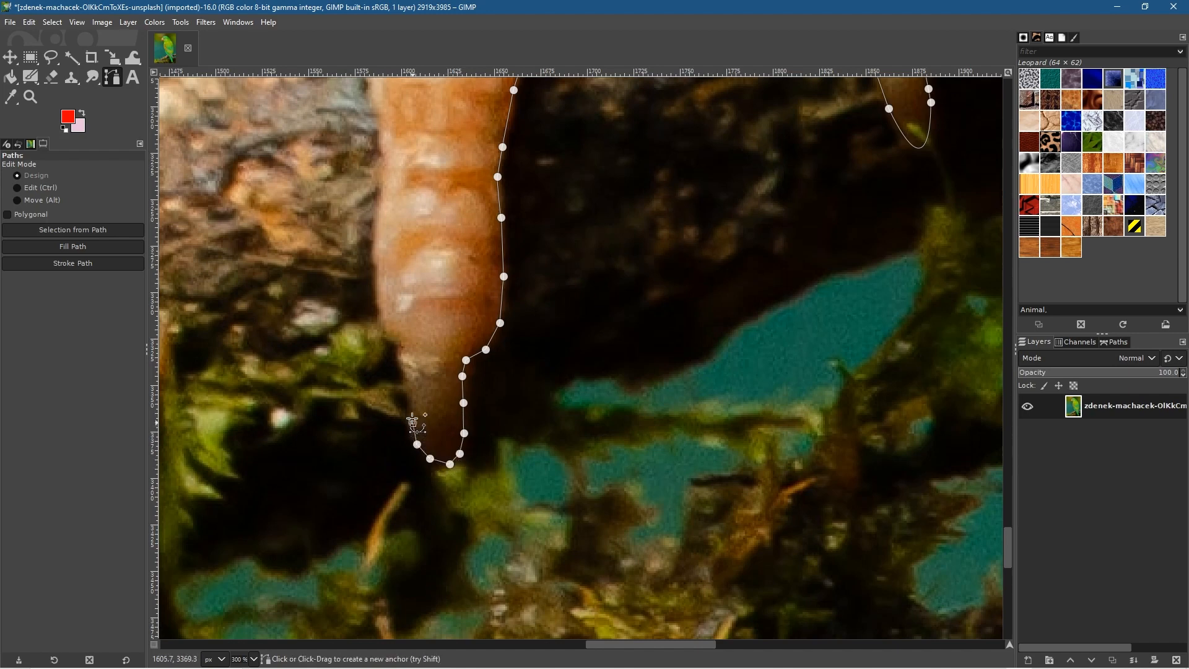
Step: Follow the claw's outer side and the bulge of the long toe's lower section upwards with anchors
click(404, 357)
click(401, 343)
click(387, 332)
click(378, 313)
click(375, 261)
click(372, 235)
click(379, 185)
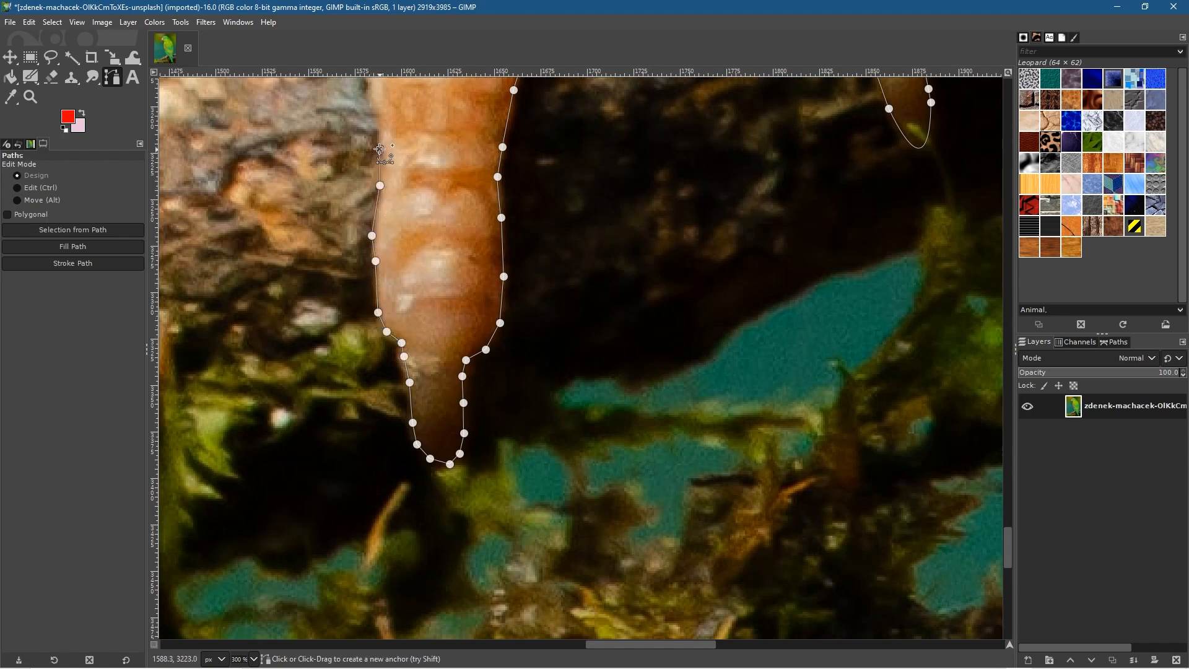
click(380, 150)
Step: Continue the path up the long toe's outer edge, past the bark, to where the teal background begins
scroll(409, 260, up, 5)
scroll(409, 260, left, 2)
click(442, 370)
click(447, 329)
click(462, 259)
click(475, 198)
click(490, 167)
click(499, 141)
Step: Trace the foot's outer bend against the teal background with straight segments up to its rounded top
scroll(518, 124, up, 6)
scroll(518, 124, right, 2)
click(423, 411)
click(442, 371)
click(464, 349)
click(481, 314)
click(495, 274)
click(517, 255)
click(547, 222)
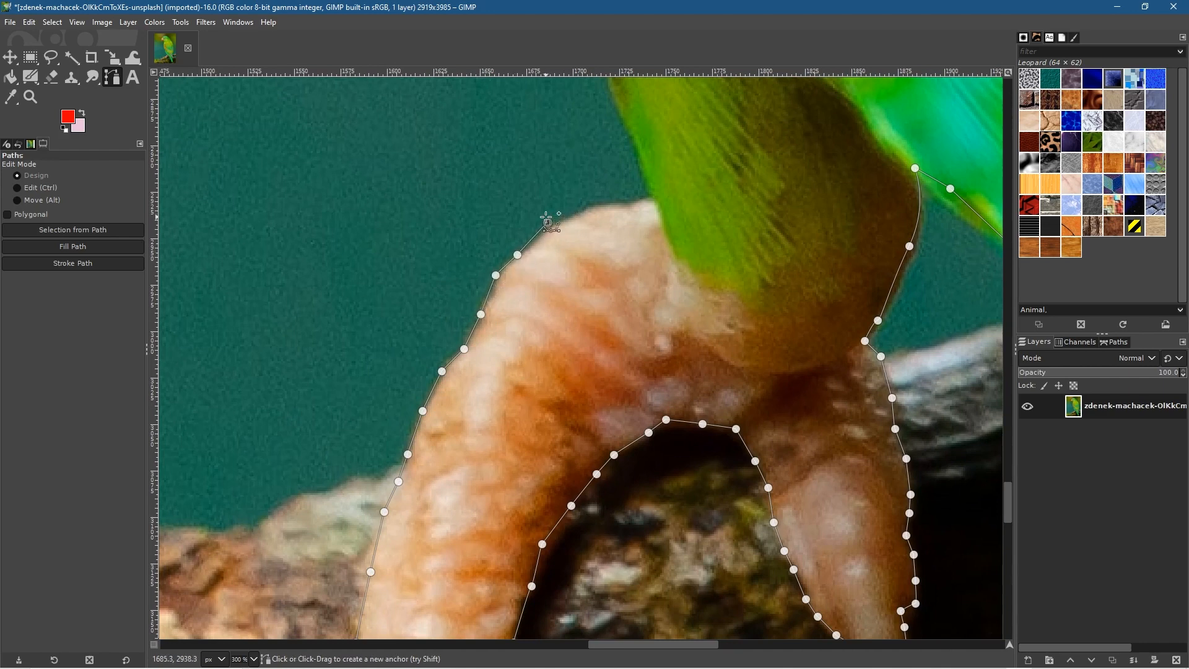
Step: Place anchors over the top of the foot to the leg feathers and start up the feathers' front edge
key(ctrl)
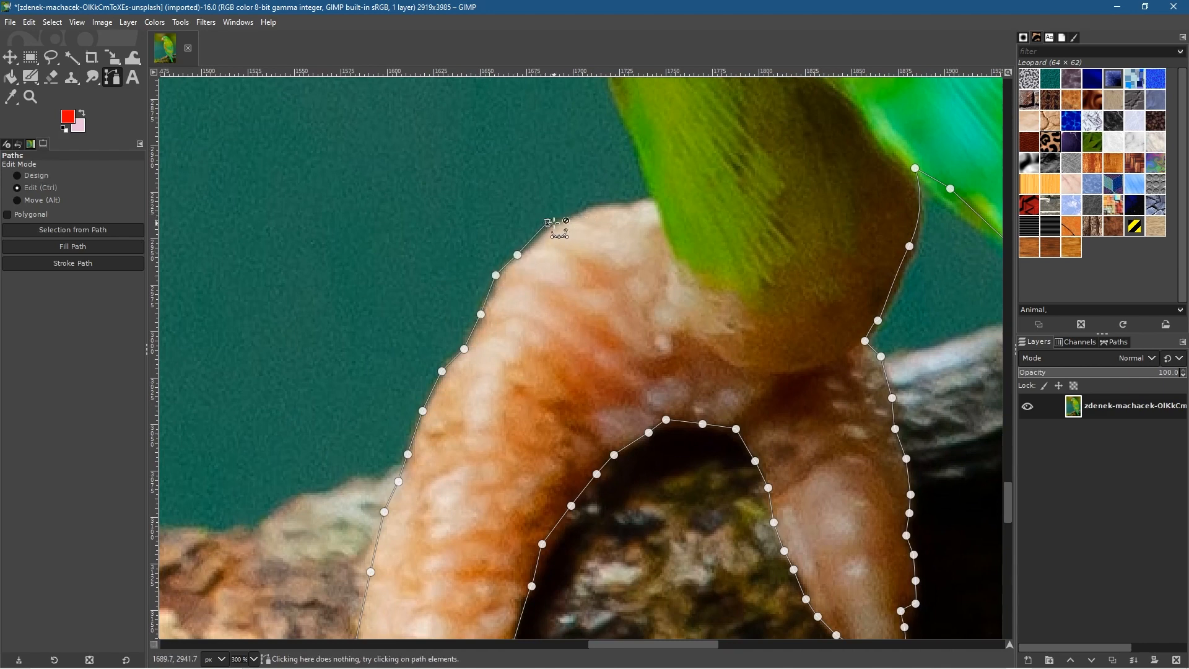
click(574, 215)
click(596, 204)
click(622, 200)
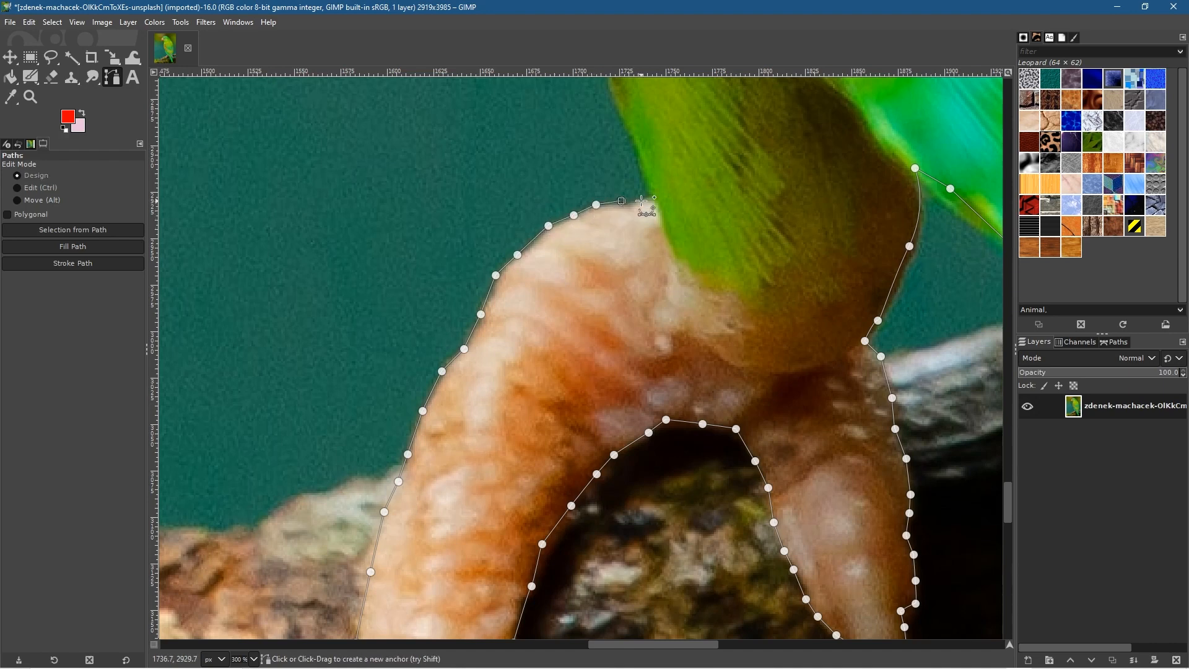
click(647, 197)
click(635, 146)
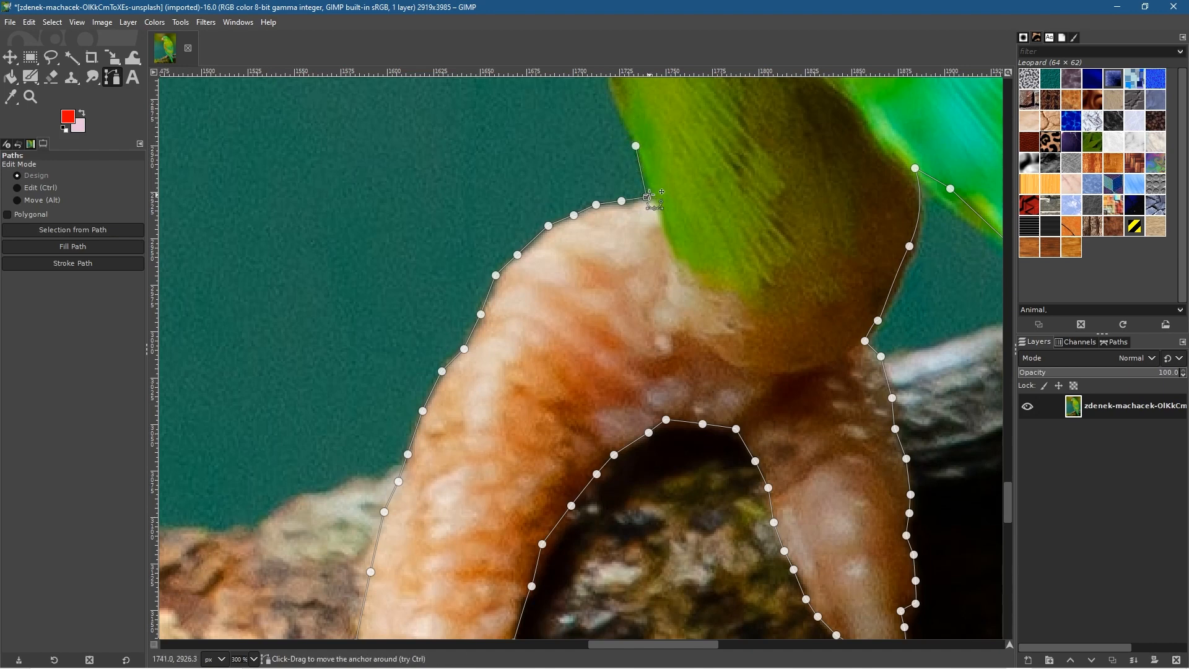
click(635, 146)
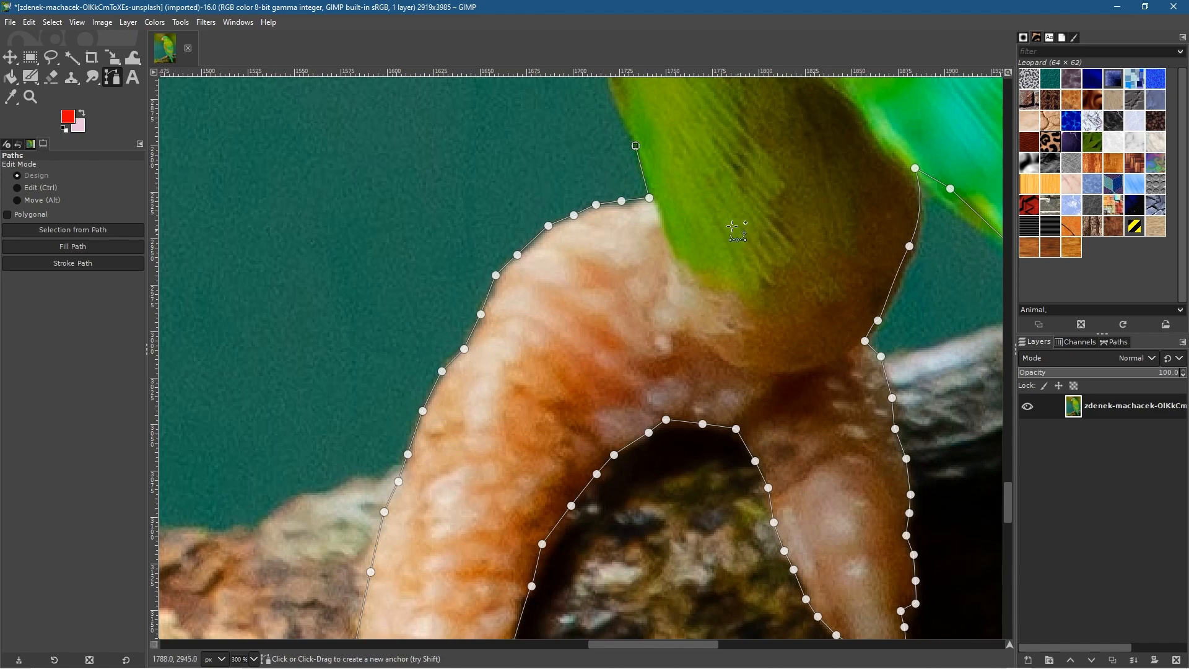
Step: Continue the path up the front edge of the leg feathers and onto the turquoise belly feathers
scroll(713, 232, up, 8)
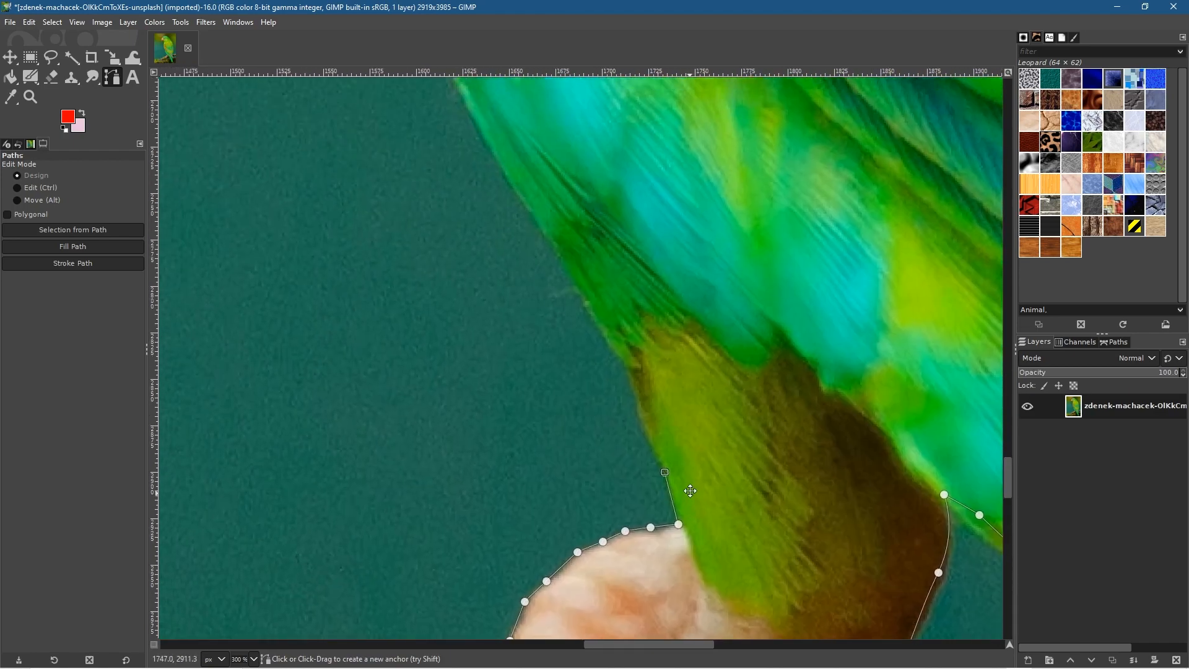
click(648, 438)
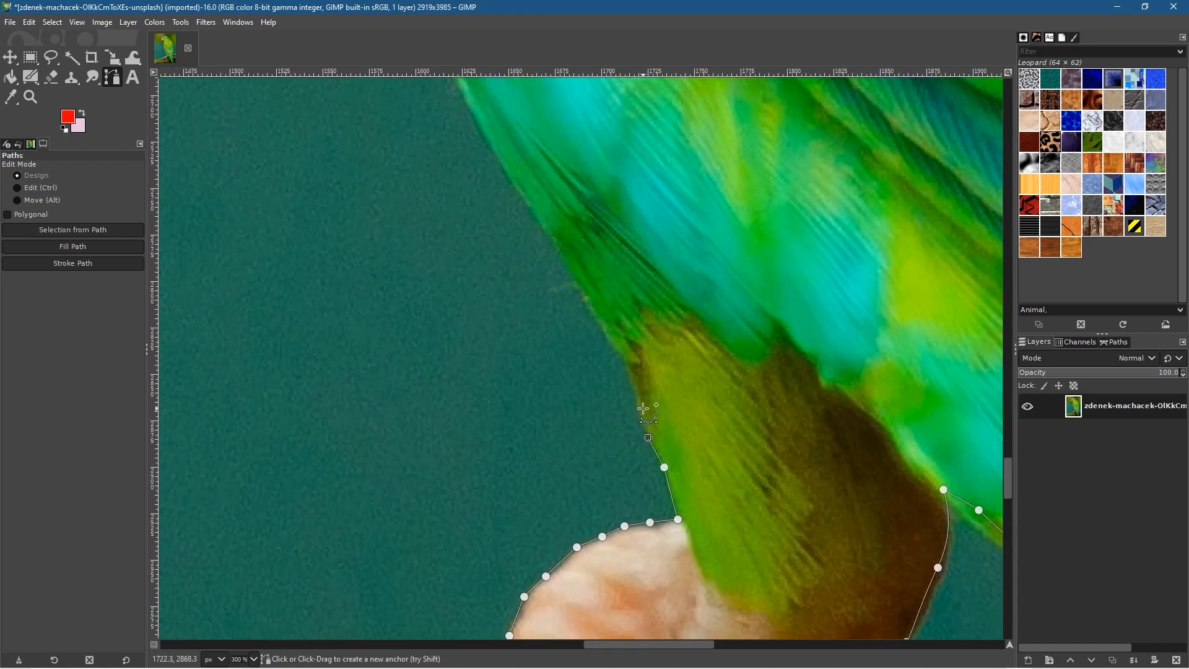
click(629, 364)
click(589, 306)
click(559, 245)
click(522, 197)
click(498, 157)
drag(479, 137, 697, 503)
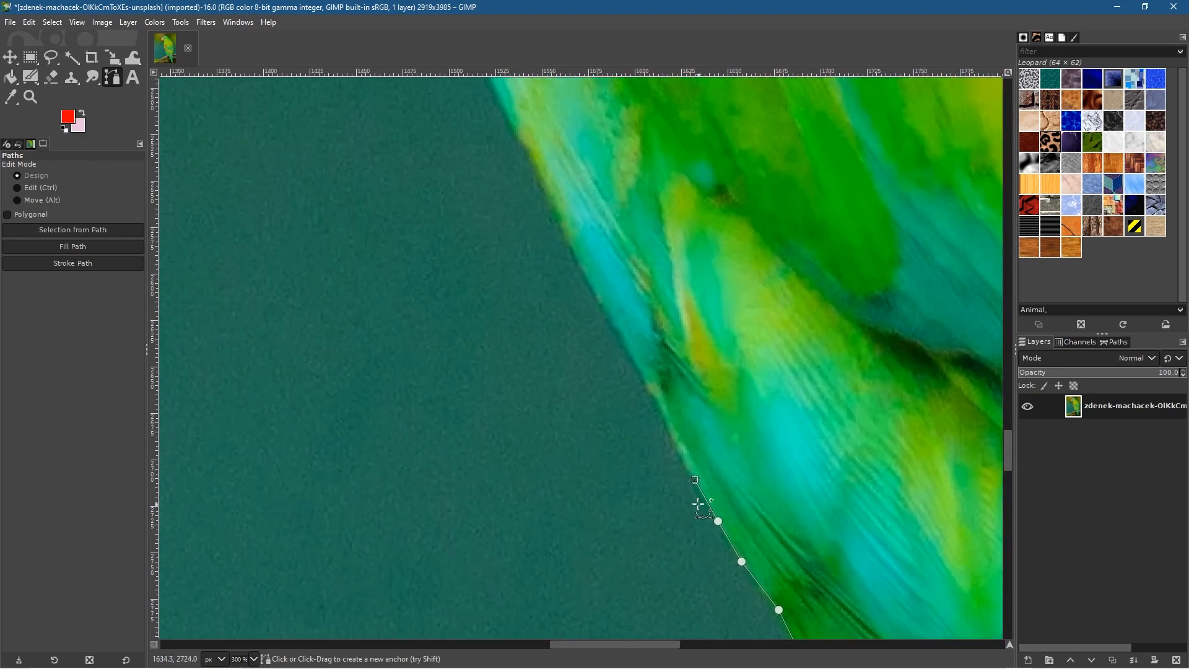
Step: Trace the turquoise belly edge upwards with straight segments towards the lower end of the wing
click(670, 432)
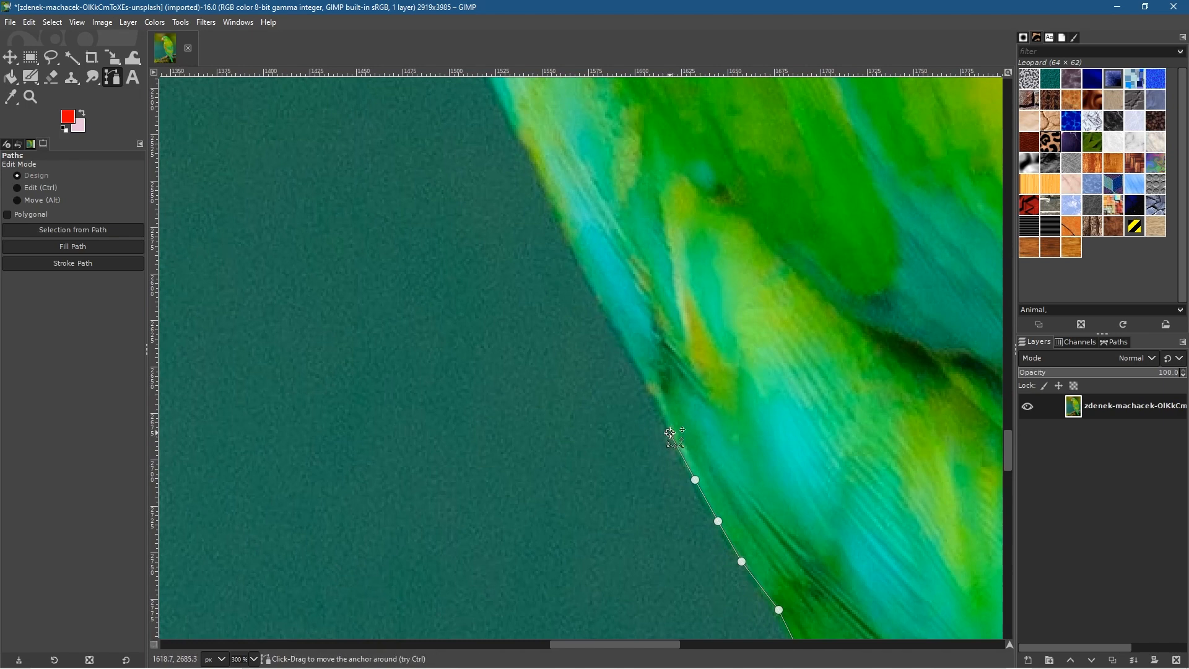
click(653, 396)
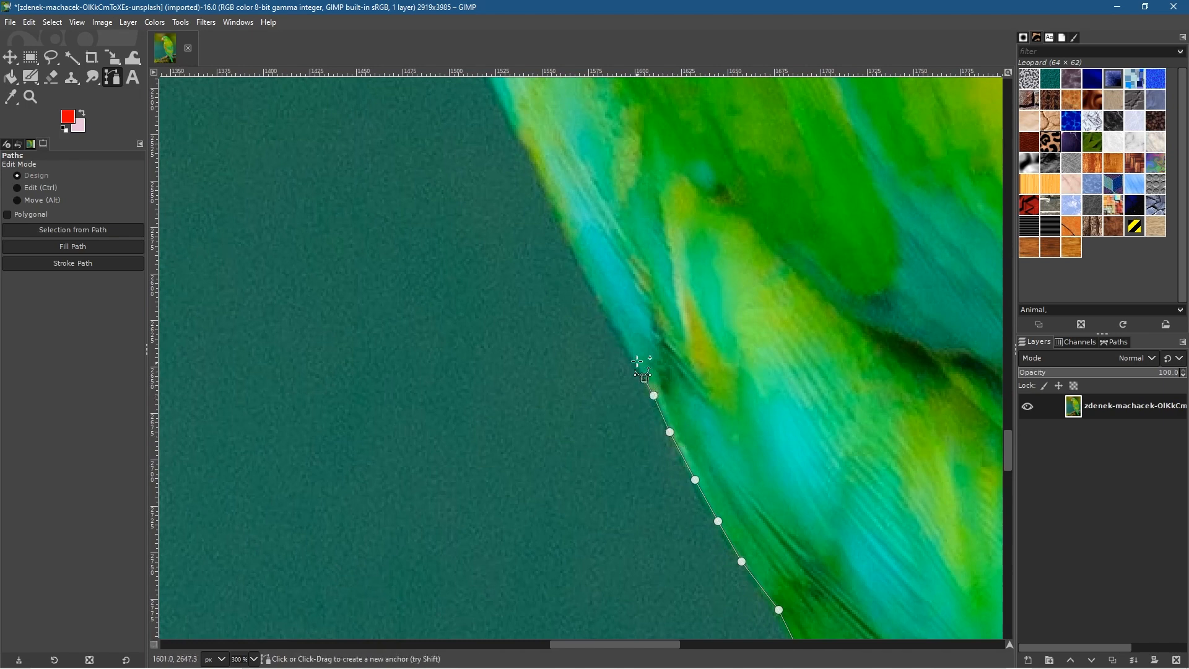
click(619, 334)
click(592, 283)
click(570, 241)
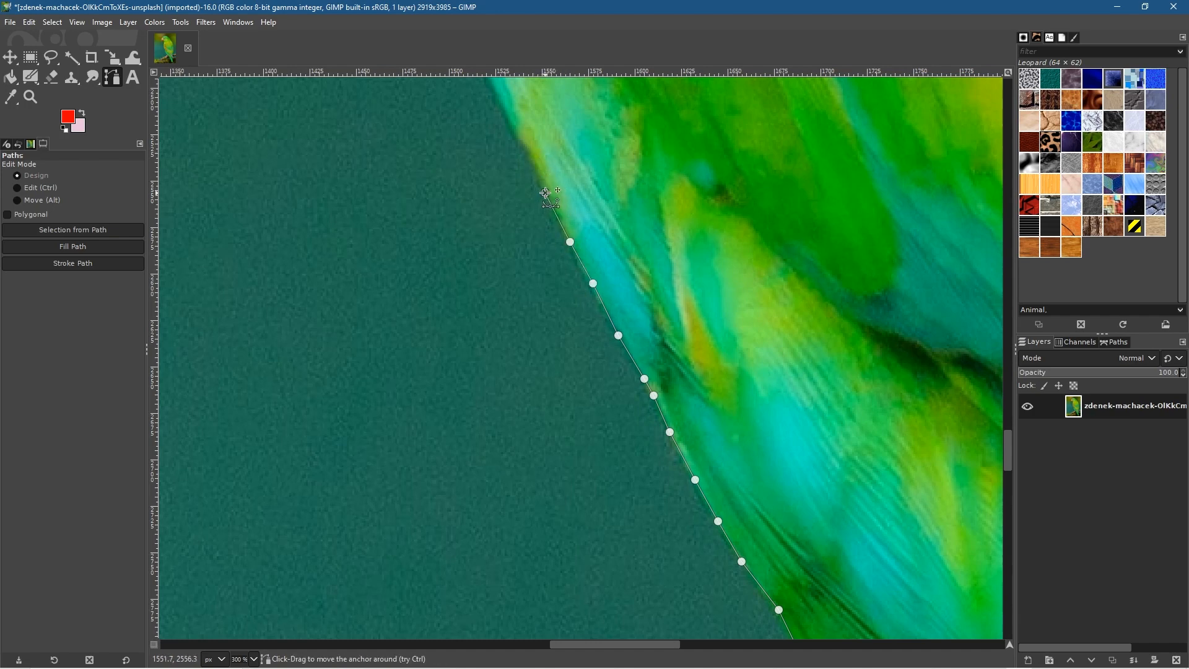
click(531, 160)
click(514, 132)
Step: Add a curved anchor where the belly meets the wing and adjust its outgoing handle along the wing's edge
drag(517, 257, 501, 333)
scroll(501, 334, down, 5)
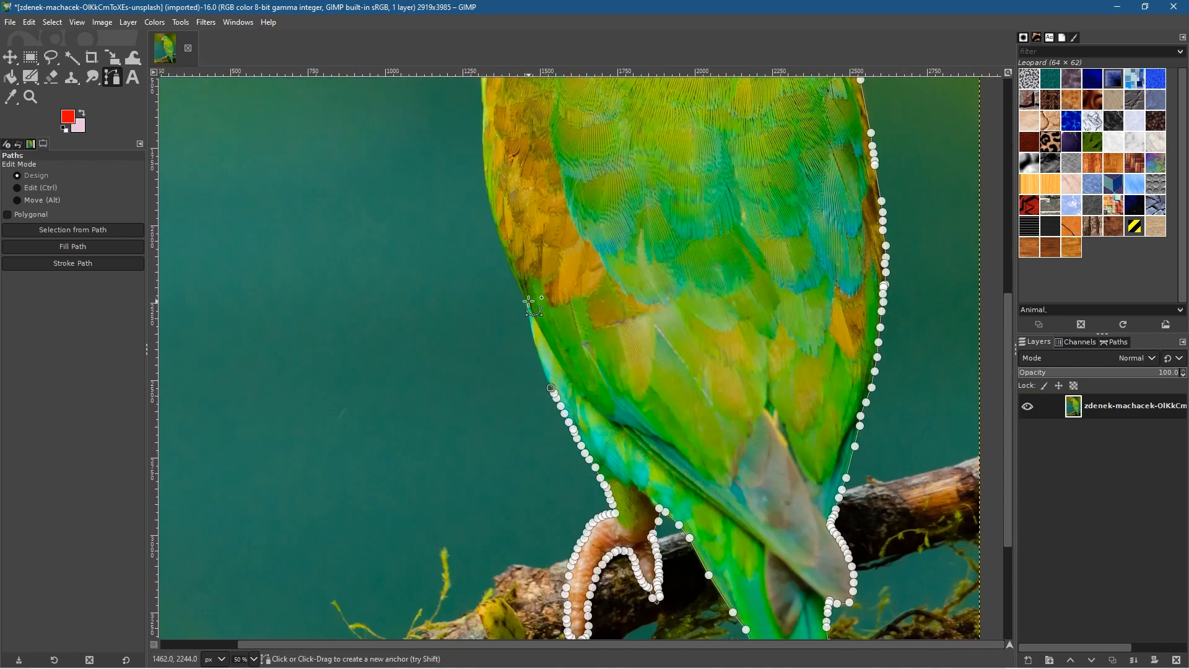
drag(528, 327, 528, 303)
scroll(548, 275, up, 3)
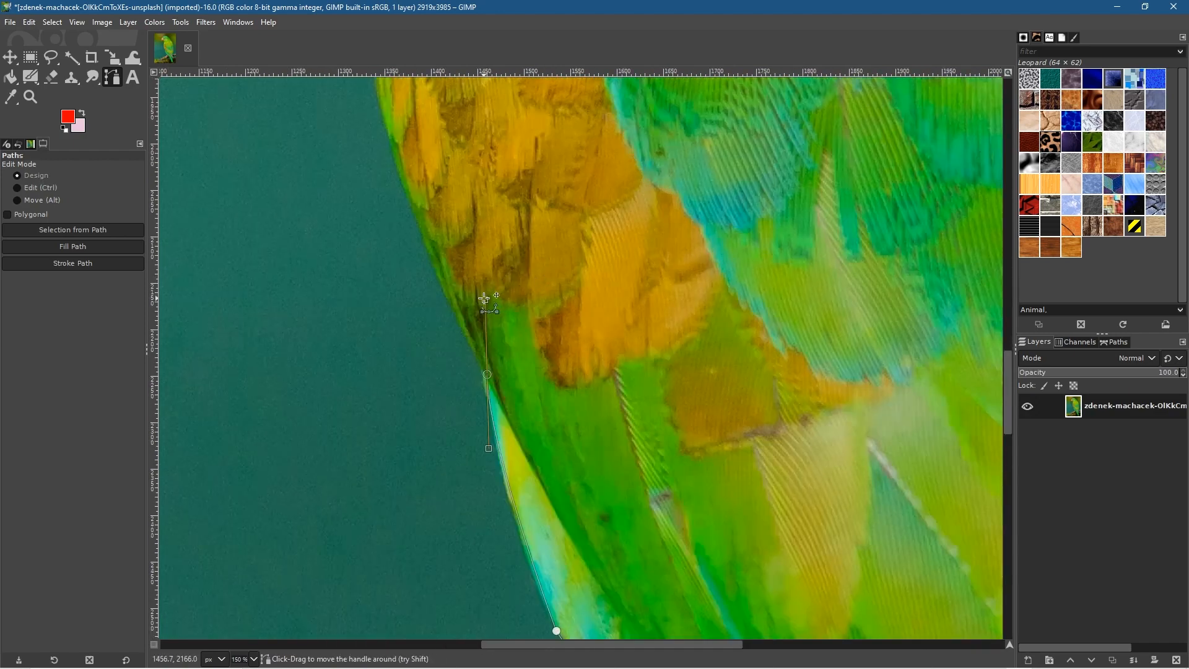
drag(469, 353, 468, 343)
Step: Extend the path up the wing's front edge beside the orange feathers with curved anchors
scroll(417, 206, down, 4)
drag(406, 203, 402, 160)
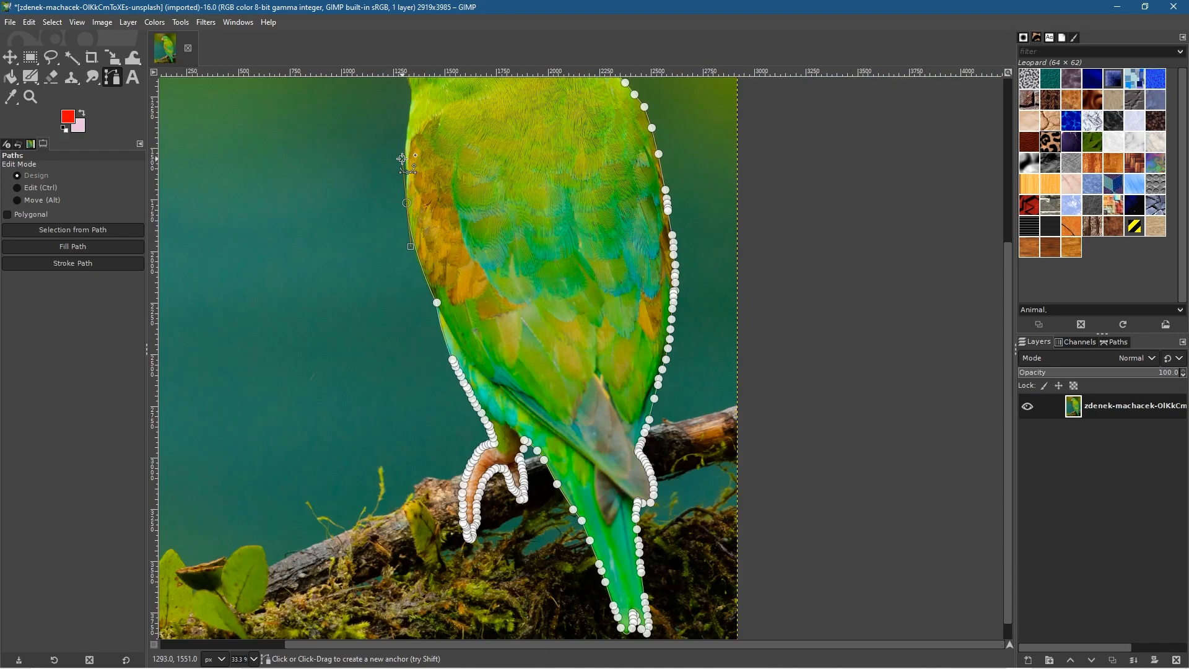
scroll(394, 160, down, 3)
scroll(391, 168, up, 7)
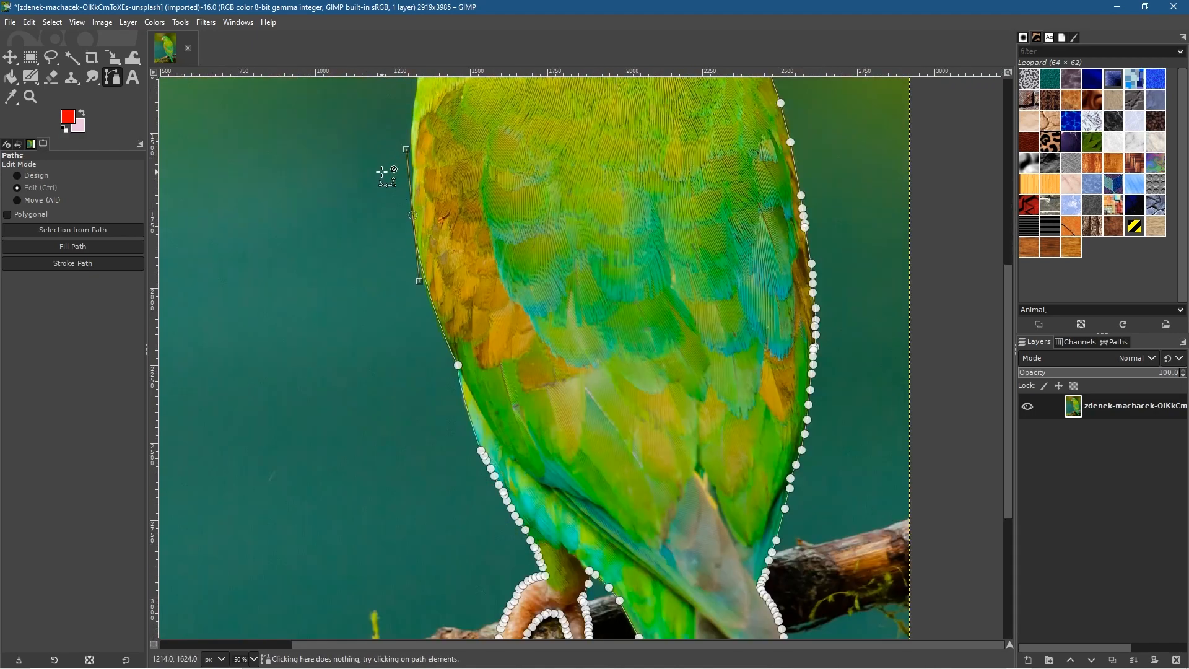
drag(456, 104, 475, 147)
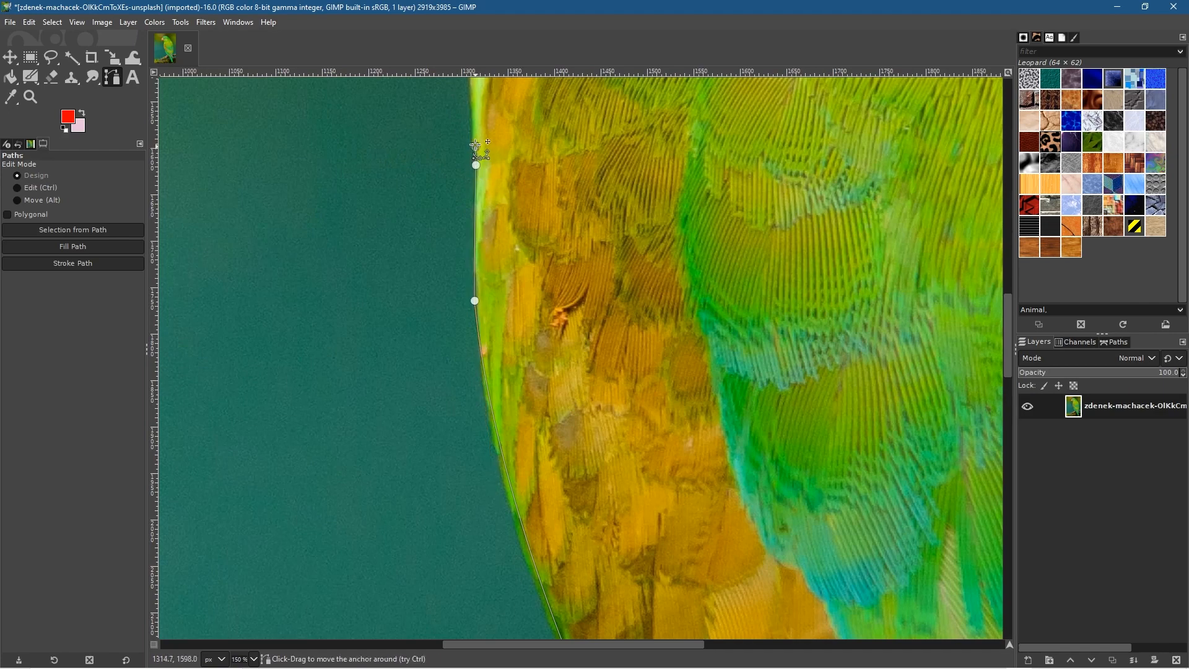
Step: Add a curved anchor on the breast just below the neck and pull its outgoing handle back to the feather edge
ctrl+scroll(433, 265, down, 5)
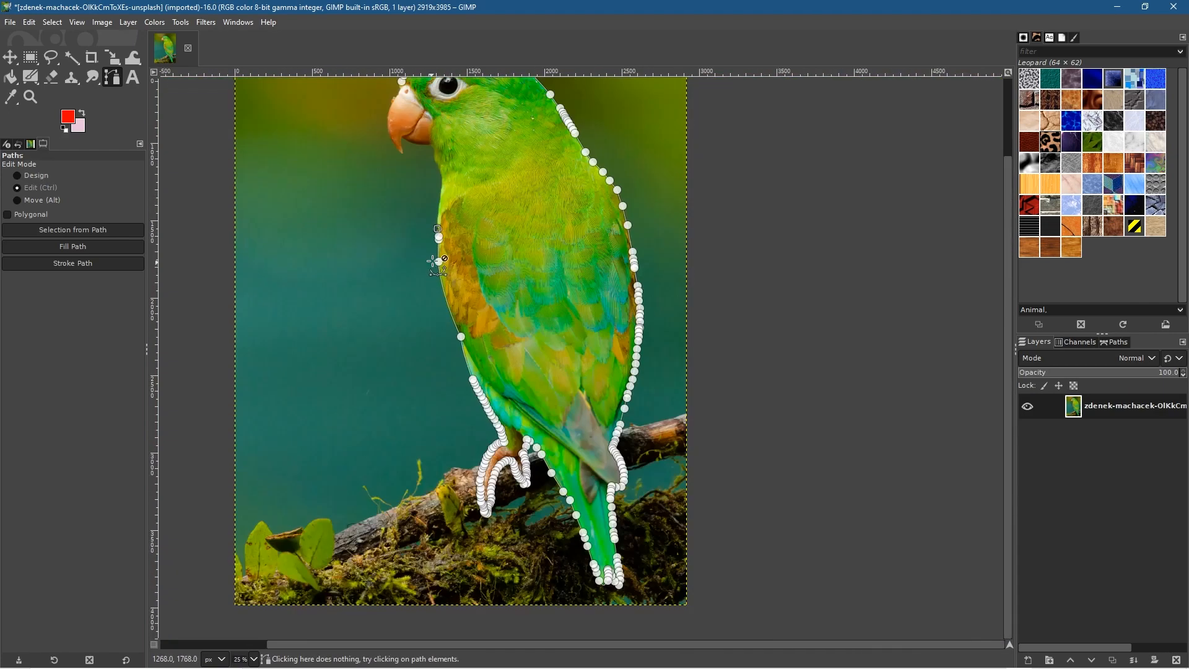
drag(443, 180, 446, 164)
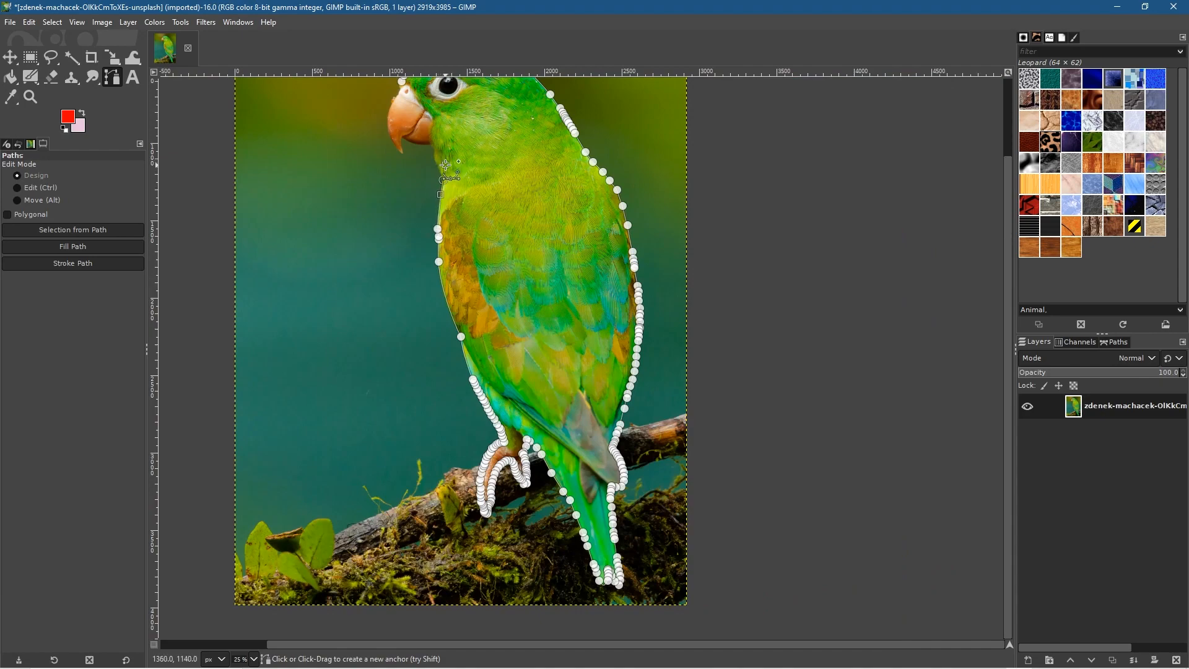
ctrl+scroll(446, 165, up, 5)
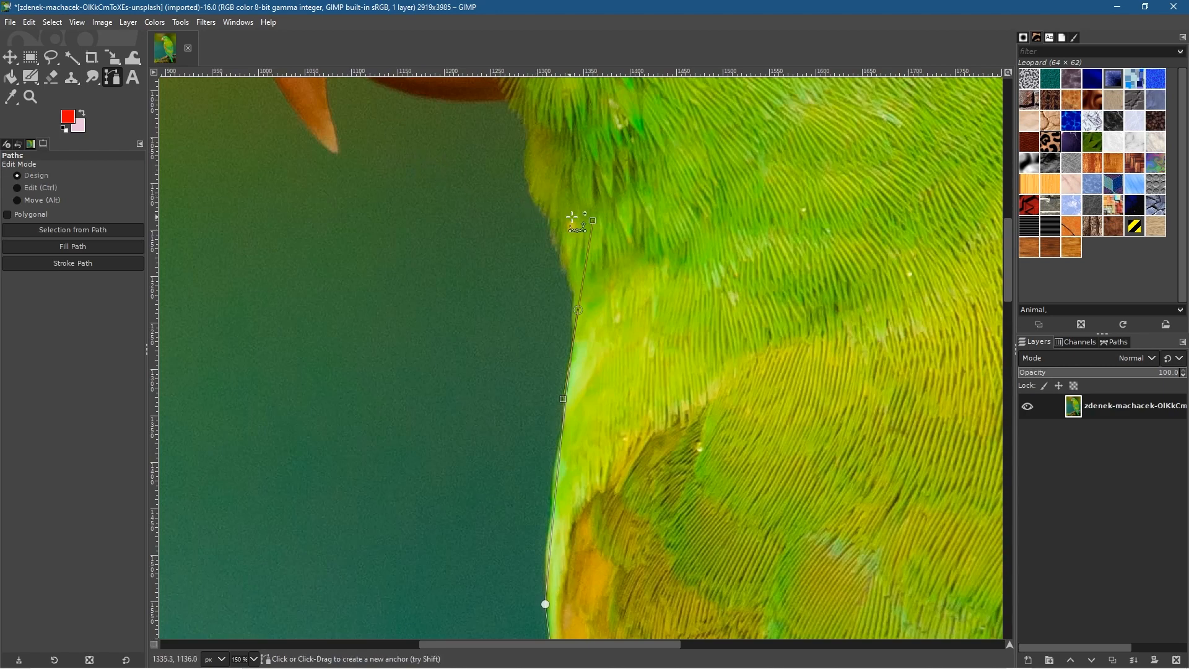
drag(592, 221, 570, 278)
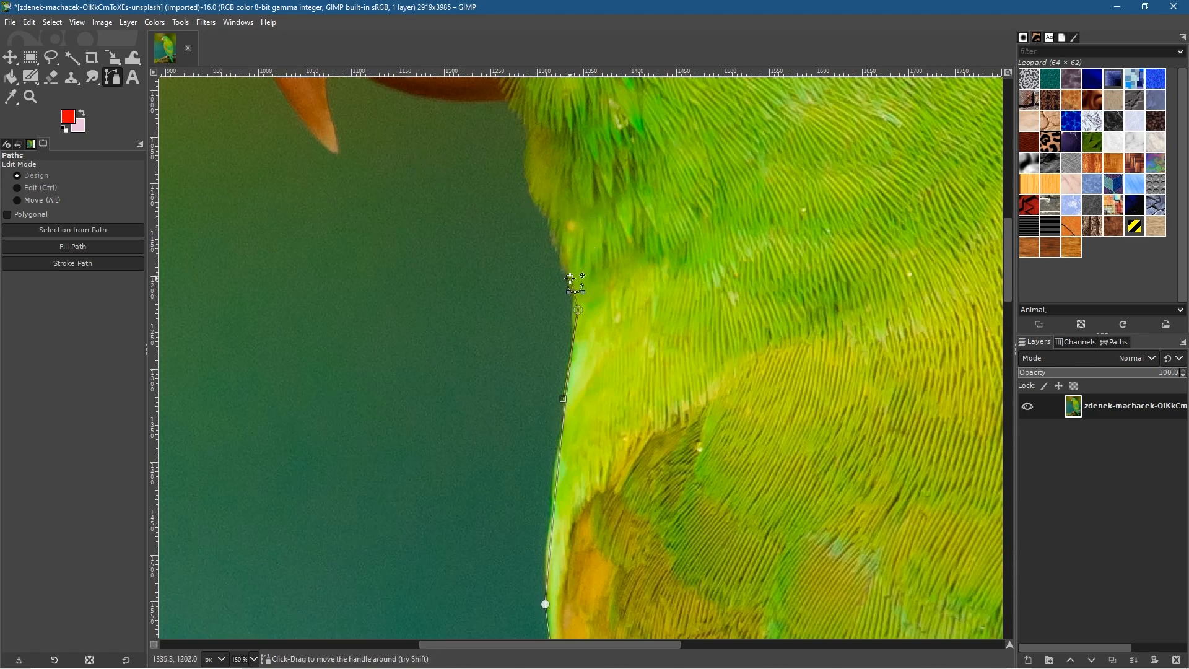
Step: Nudge the breast anchor onto the feather edge and show the Unnamed path over the whole parrot
drag(581, 307, 575, 307)
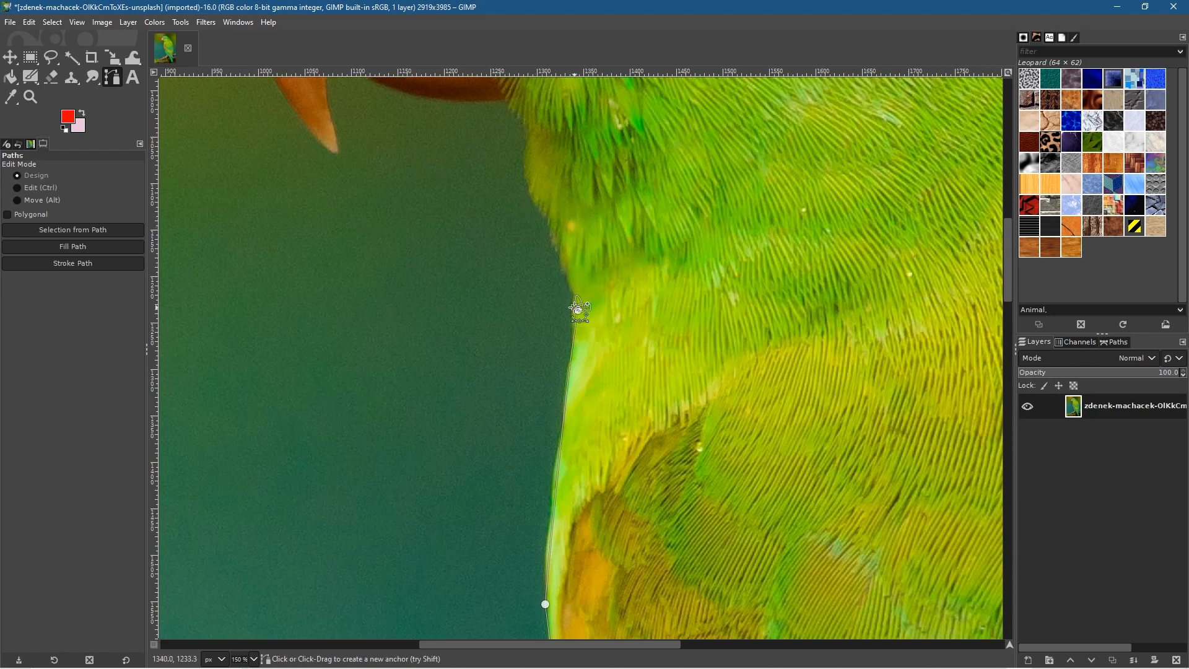
key(z)
scroll(594, 312, down, 10)
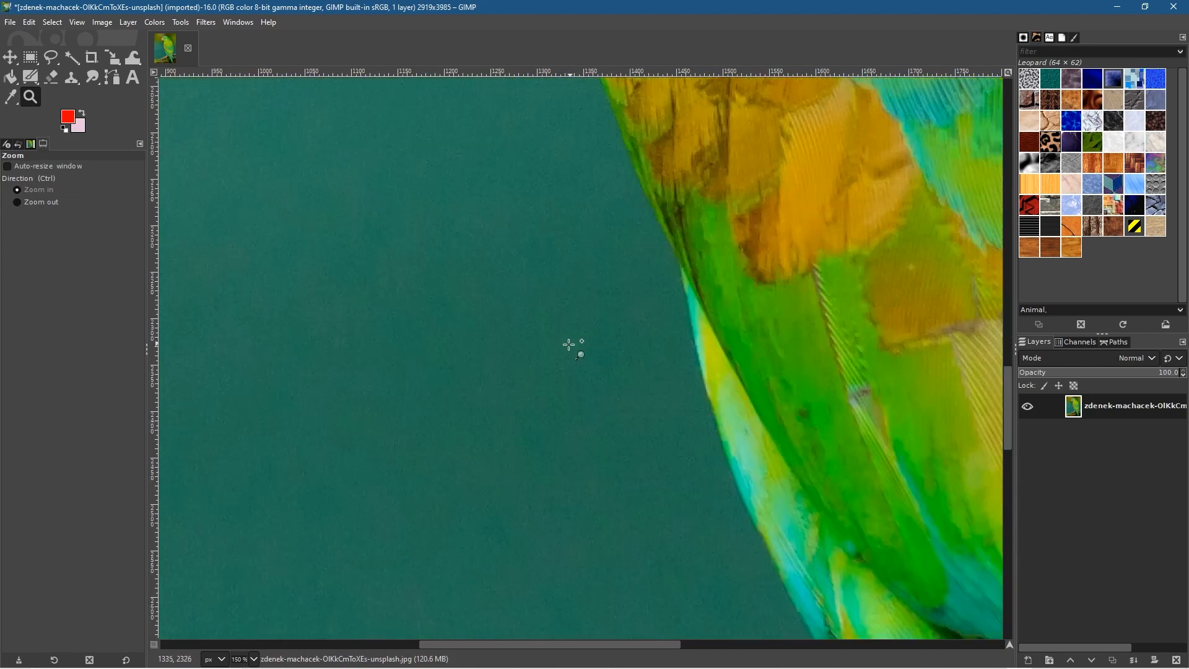
scroll(565, 347, down, 6)
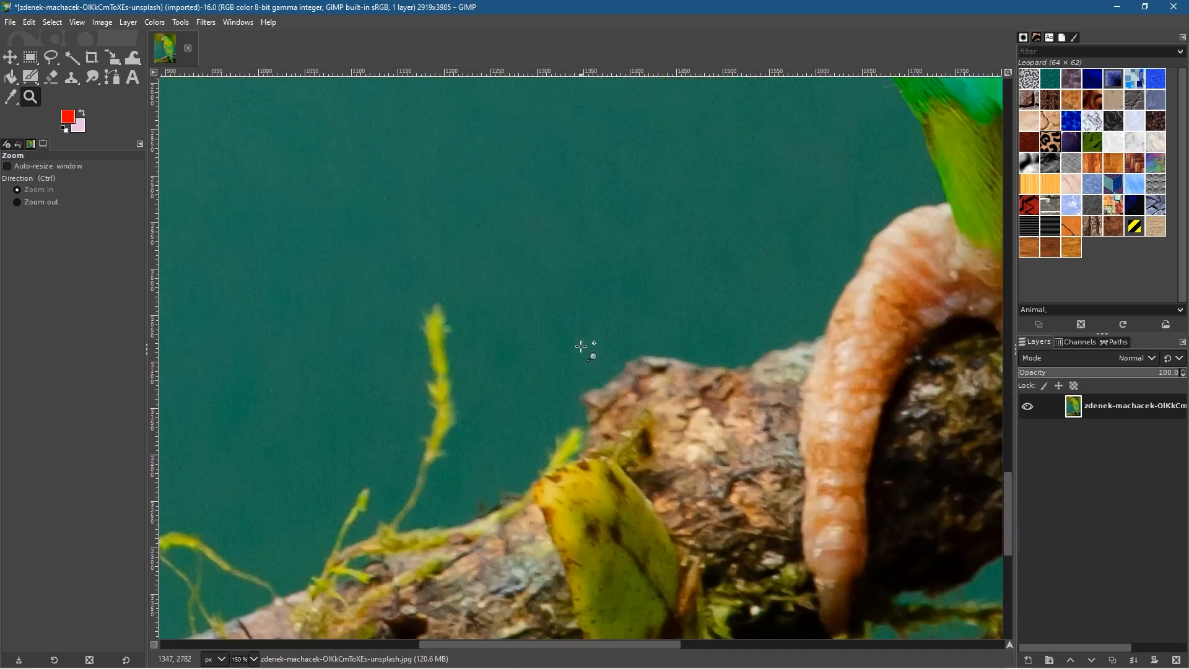
ctrl+scroll(589, 344, down, 8)
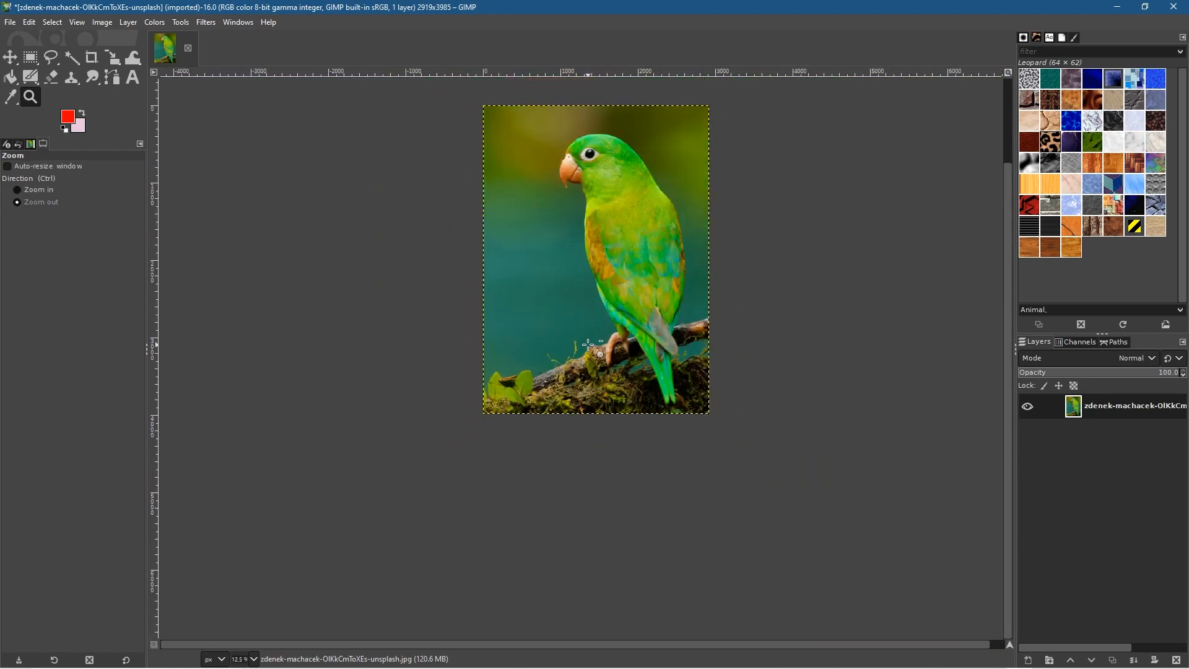
key(ctrl)
click(1119, 343)
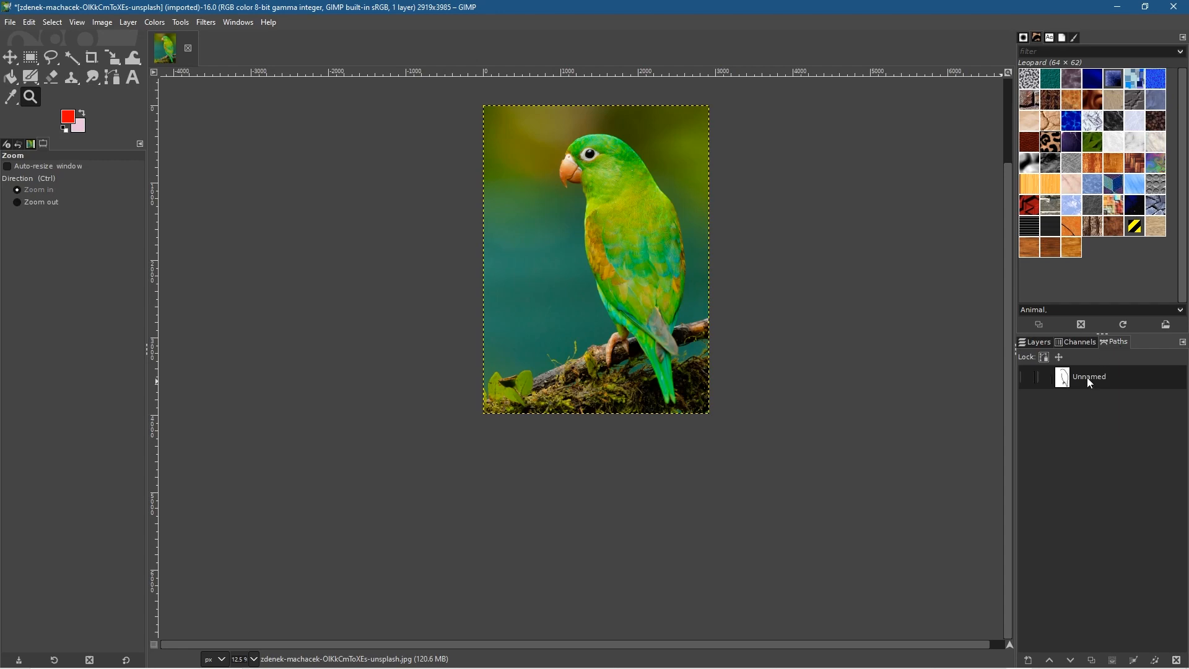
click(1028, 378)
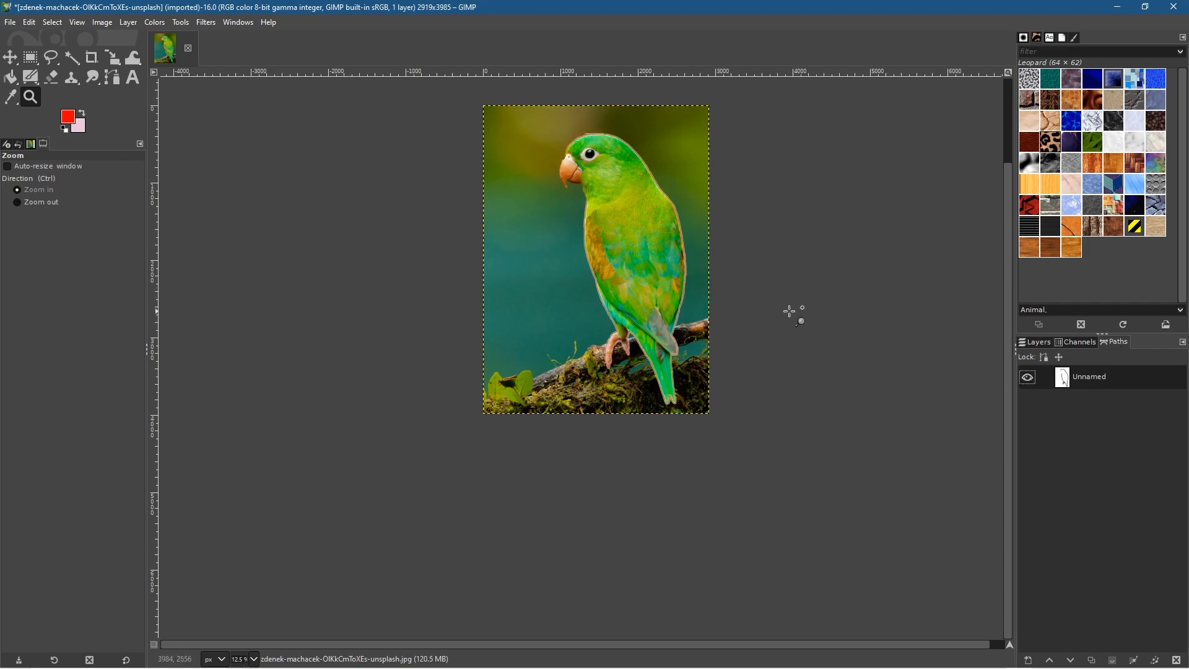
Step: Show the Unnamed path again and reactivate it for editing at the breast with the Paths tool in Edit mode
scroll(591, 251, up, 4)
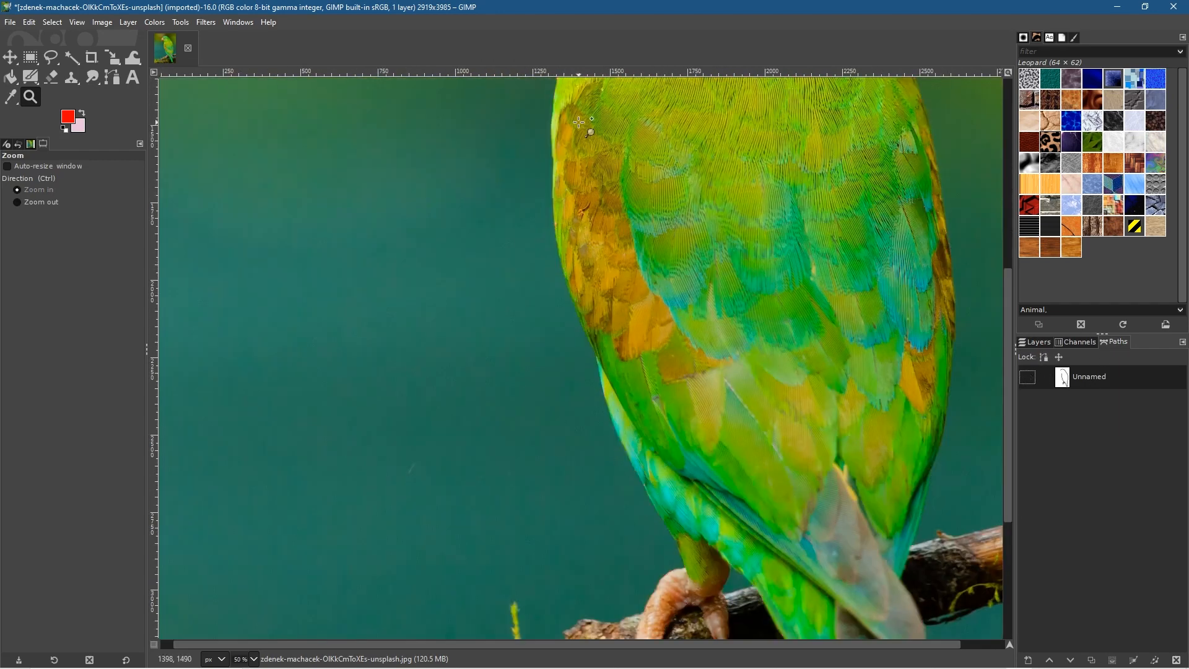
drag(590, 259, 590, 260)
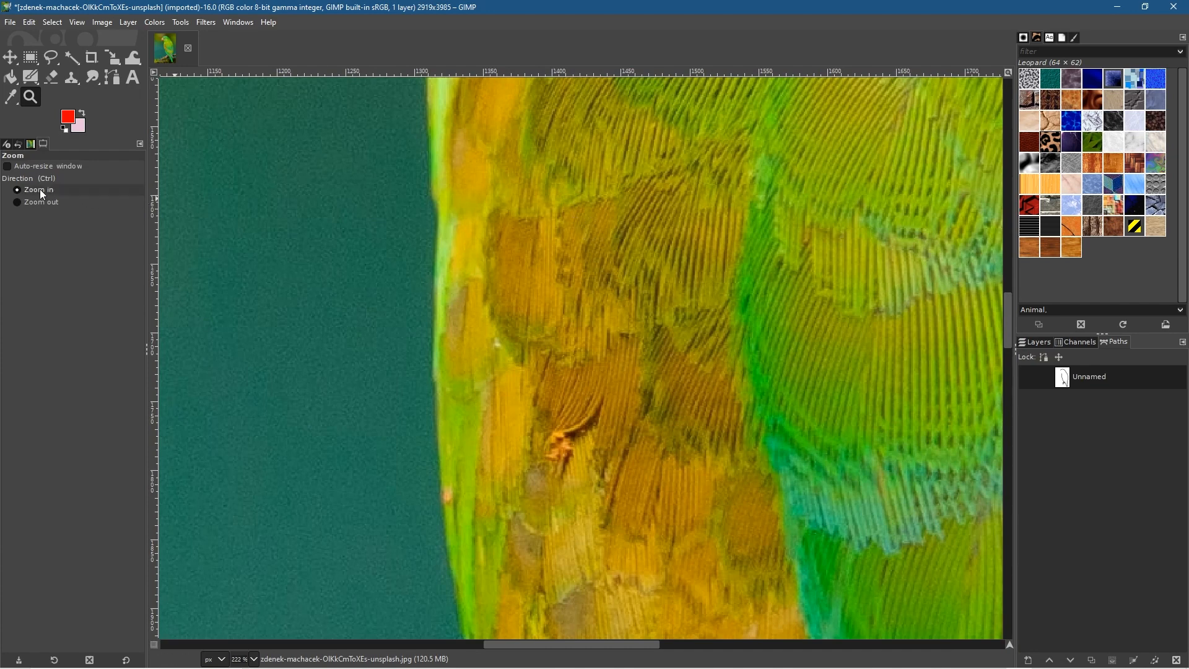
click(112, 78)
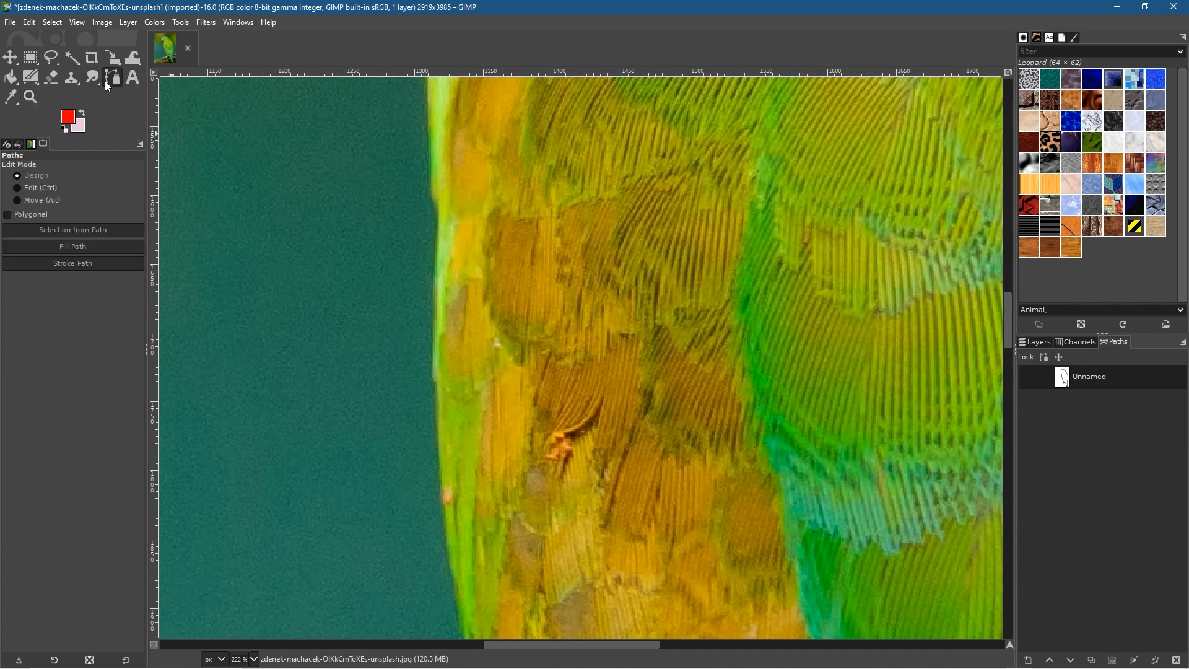
click(37, 188)
ctrl+scroll(483, 273, down, 7)
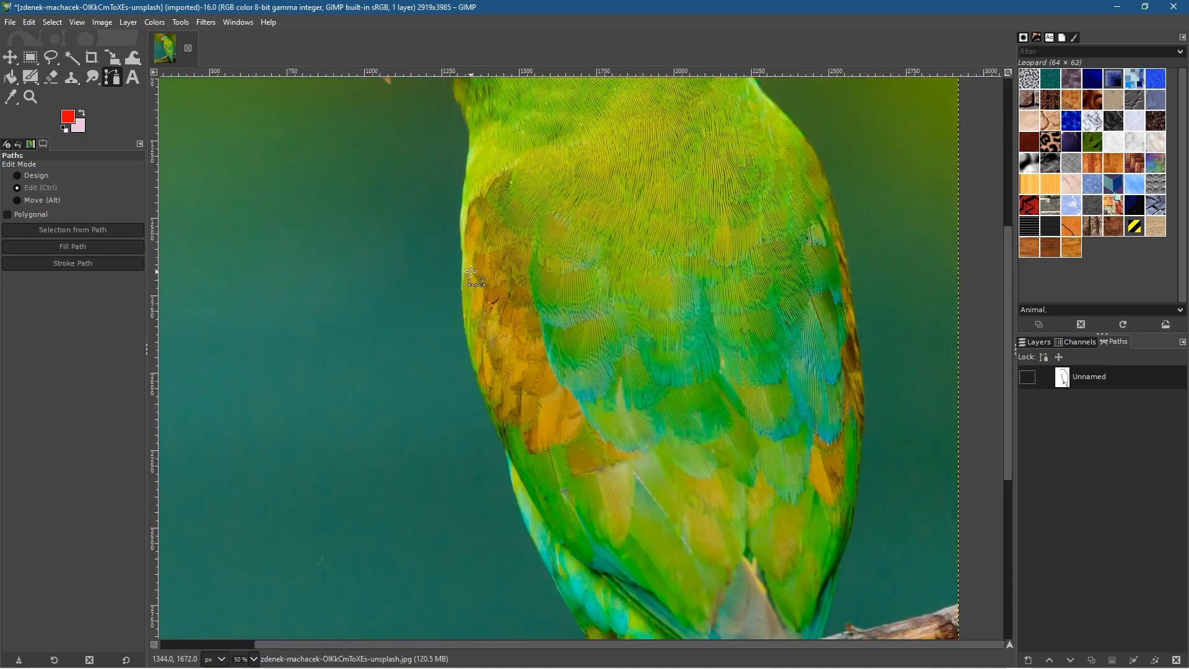
click(1028, 376)
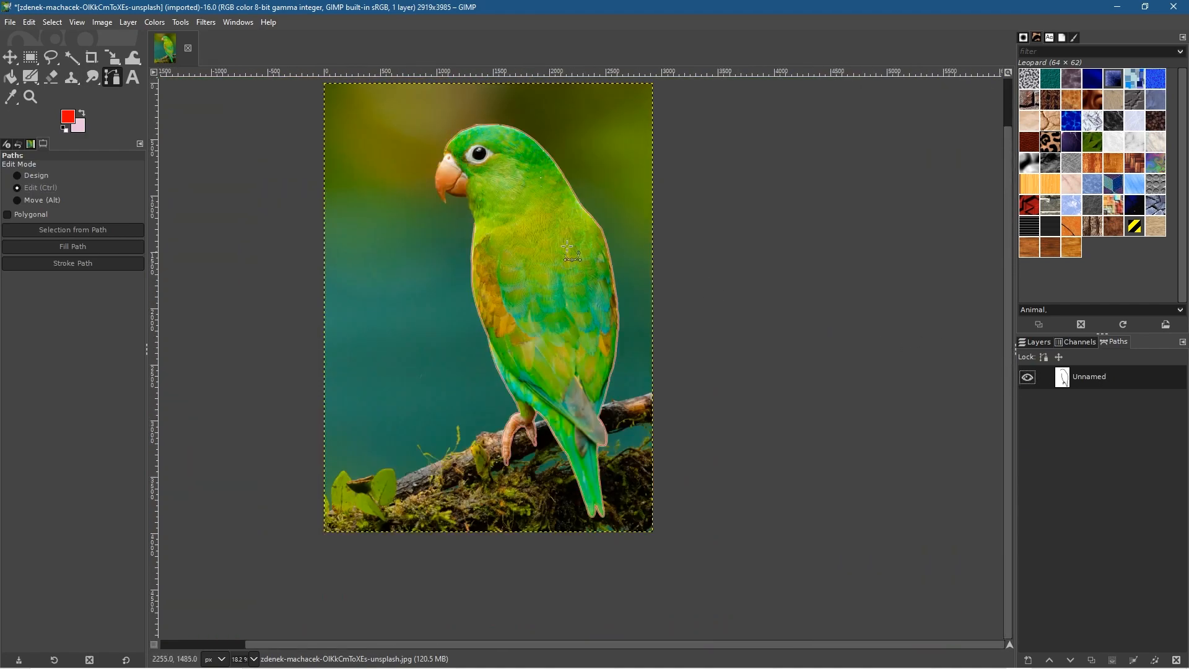
ctrl+scroll(483, 221, up, 2)
ctrl+scroll(478, 215, up, 3)
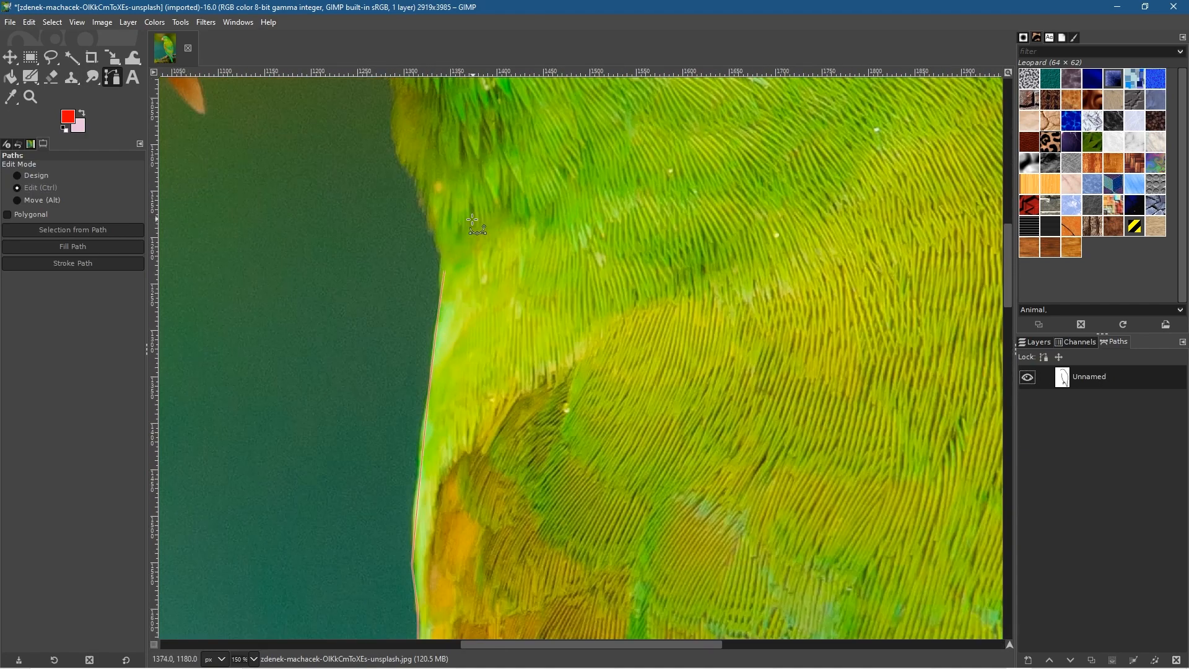
click(451, 272)
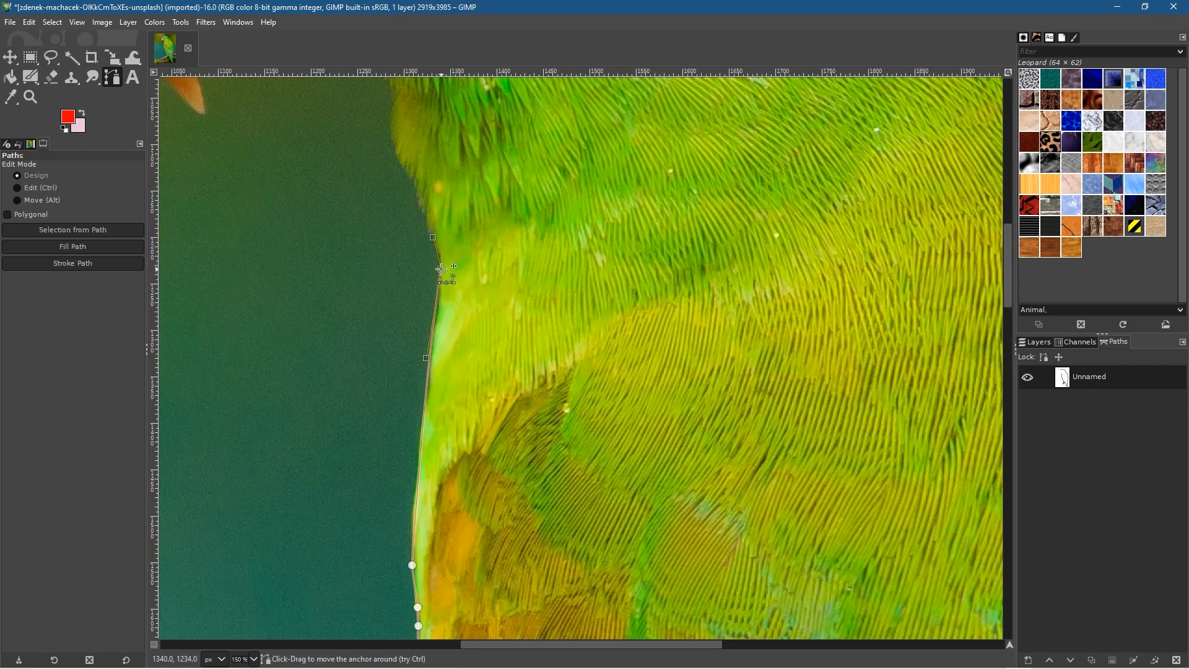
Step: Switch to the Move tool and hide the Unnamed path, and bring it back for editing with the Paths tool
click(10, 57)
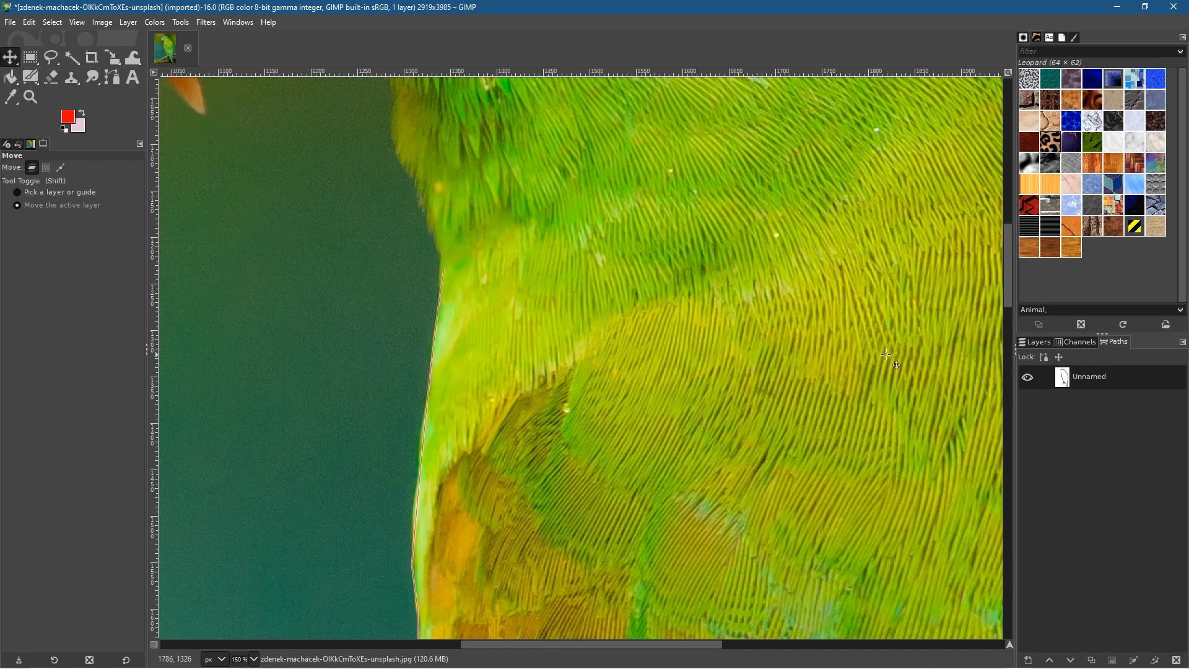
click(1029, 377)
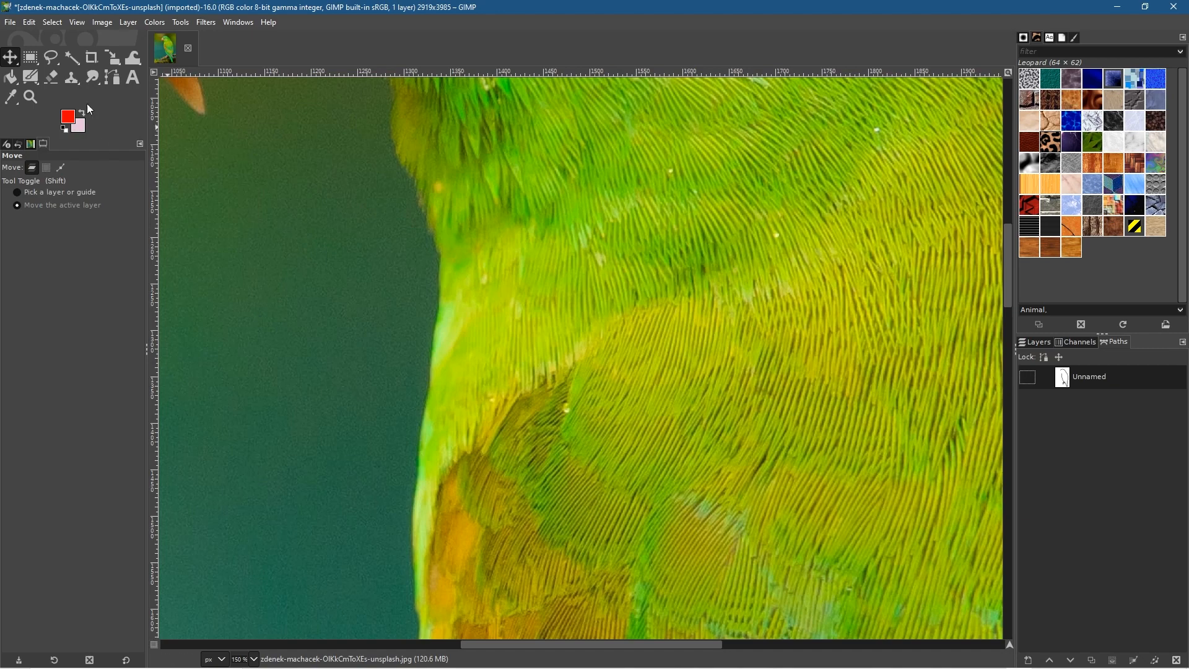
click(111, 79)
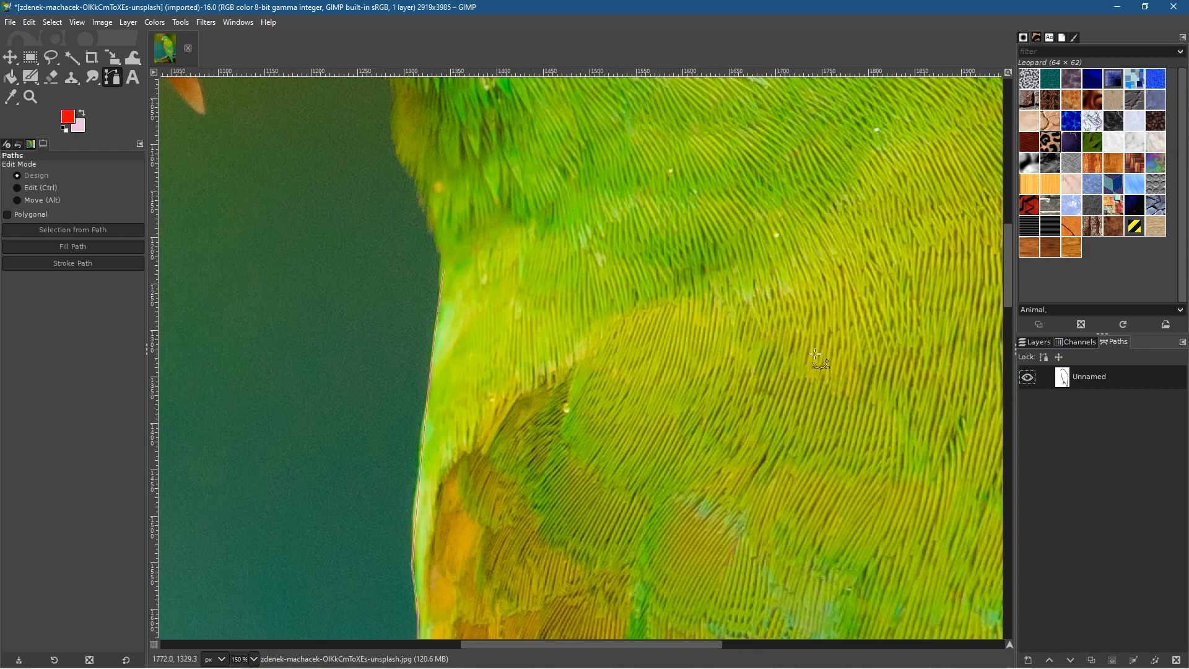
click(19, 187)
click(438, 298)
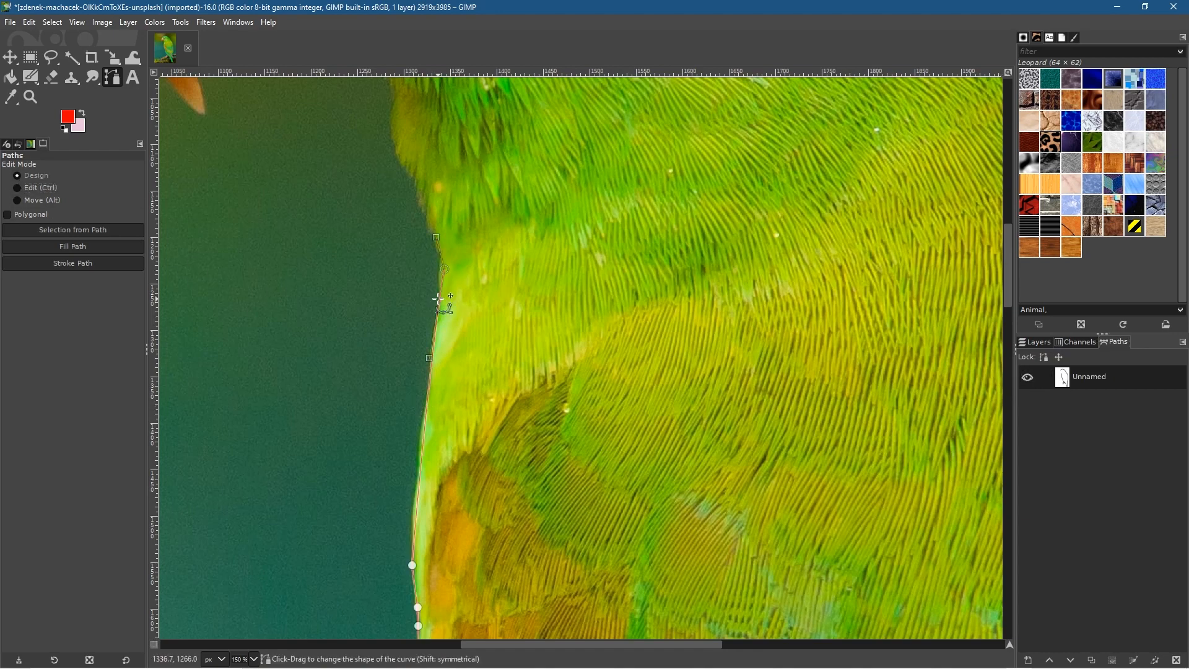
Step: Extend the path from the breast anchor up the throat feathers with short straight segments
drag(445, 269, 424, 237)
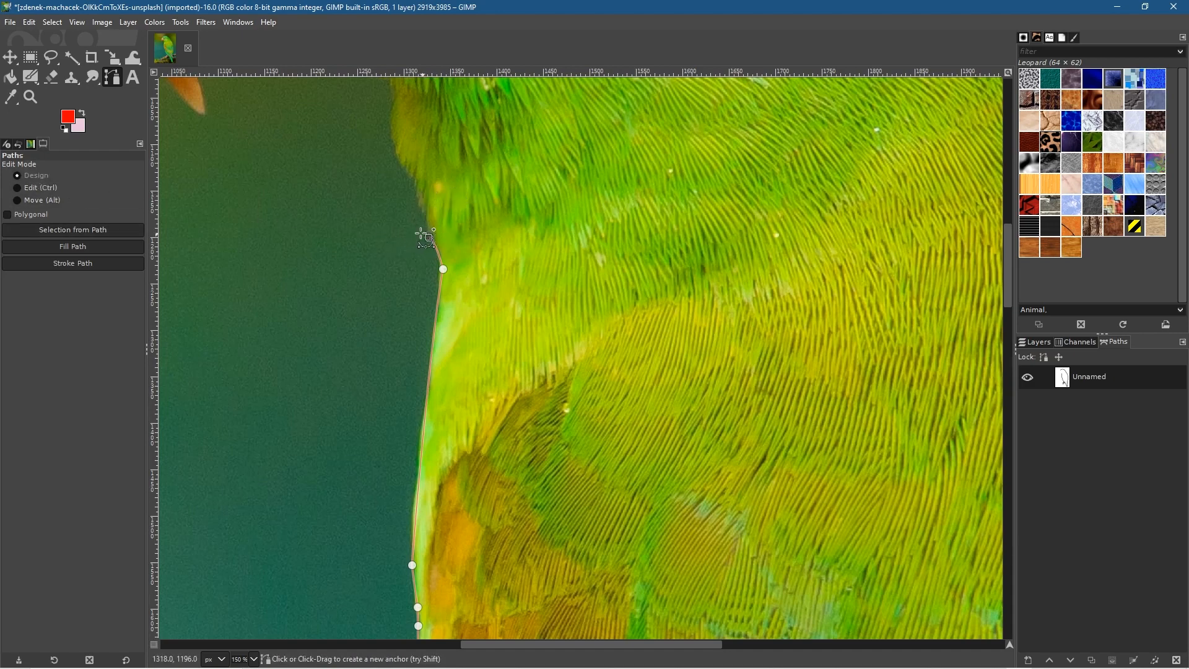
click(423, 206)
click(393, 147)
click(391, 116)
click(398, 99)
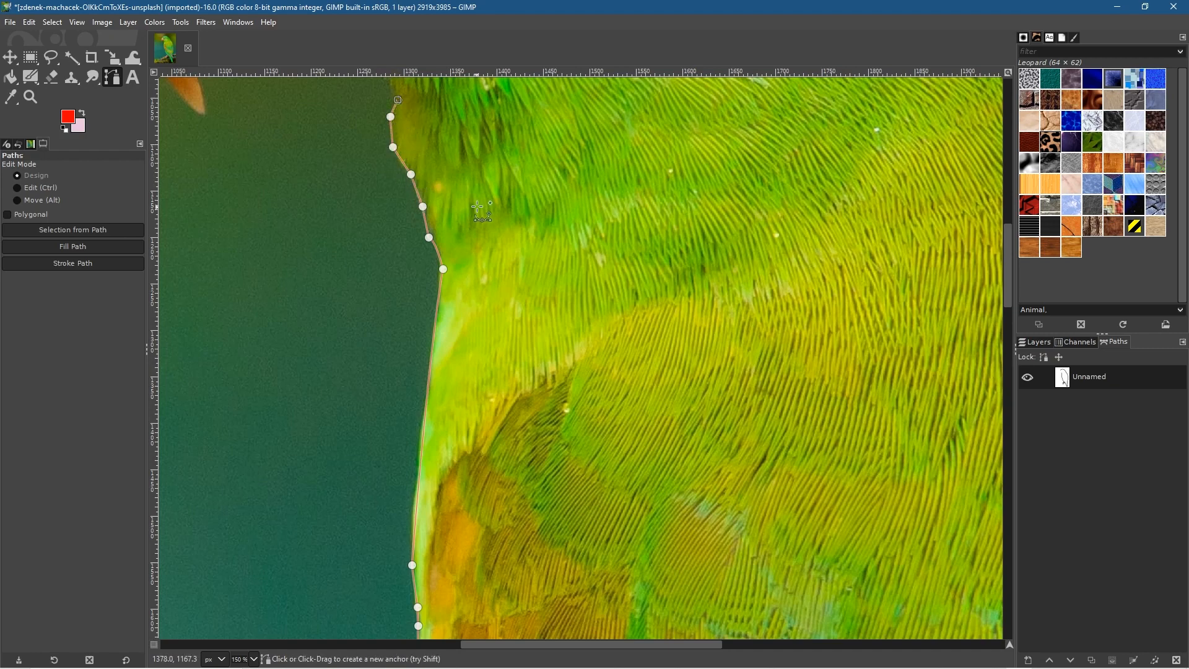
Step: Carry the path to the base of the lower beak and add a curved anchor along the beak's underside
scroll(477, 207, up, 5)
scroll(477, 207, left, 3)
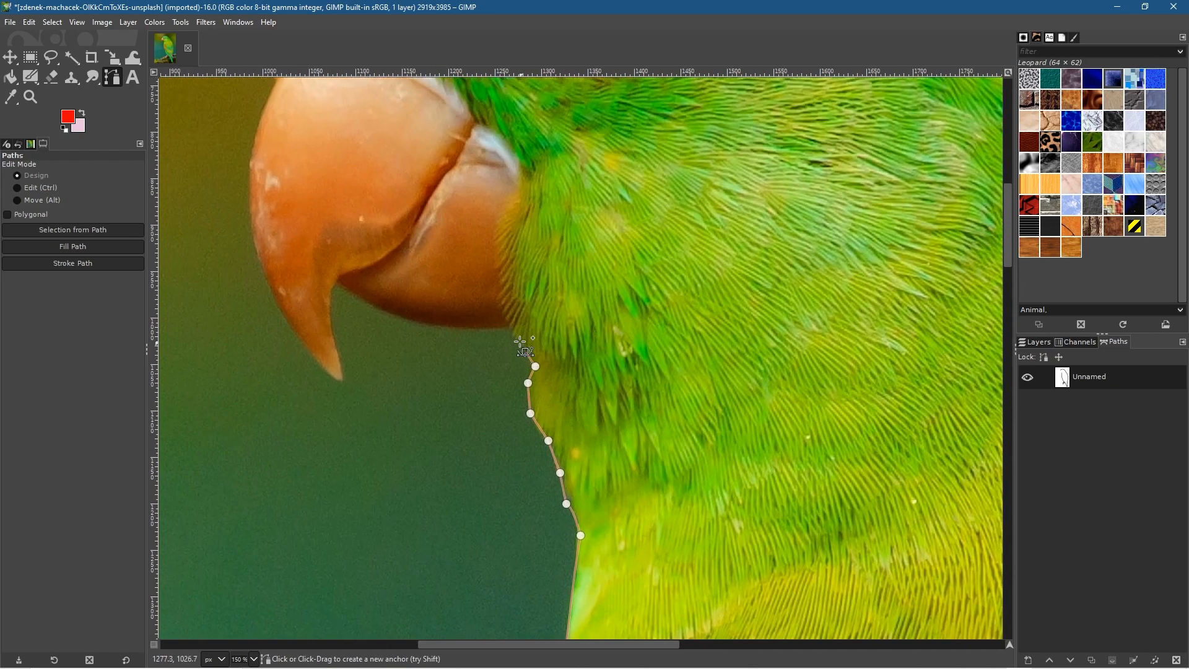
click(517, 334)
click(512, 326)
drag(393, 315, 364, 295)
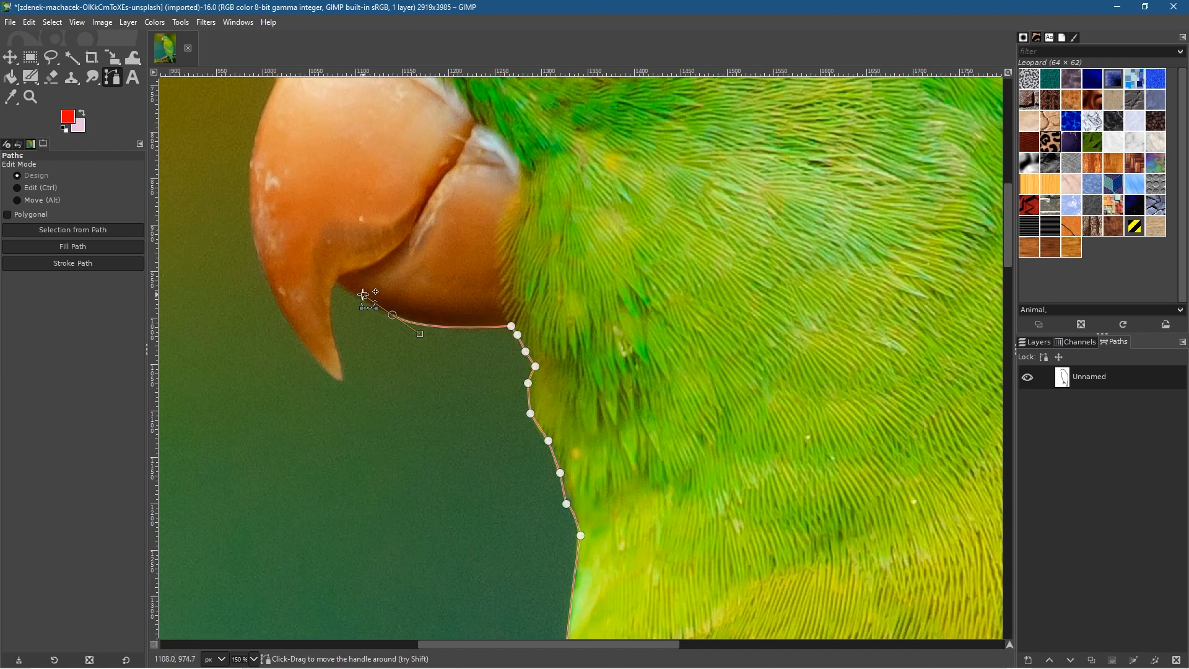
Step: Pull the curved anchor's outgoing handle back and trace the rest of the lower beak's underside to the notch with straight segments
scroll(337, 291, up, 4)
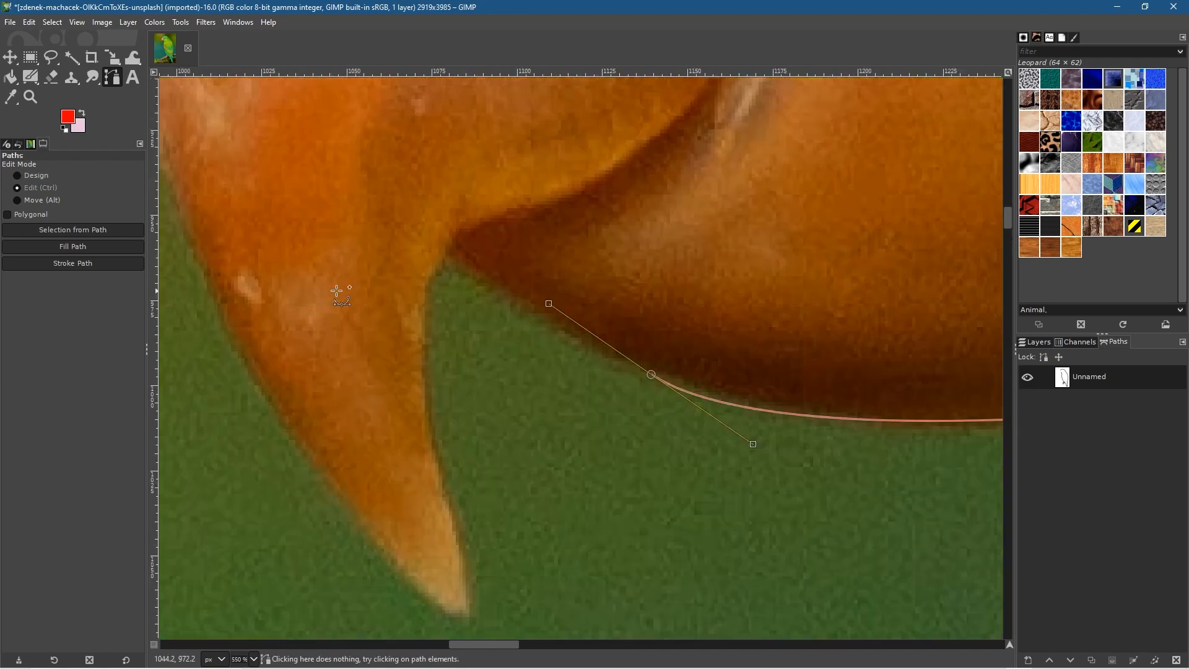
drag(549, 303, 625, 366)
click(546, 326)
click(502, 296)
click(464, 272)
Step: Trace the inner edge of the upper beak's hook from the notch down to the tip with straight segments
click(434, 280)
click(430, 329)
click(430, 382)
click(433, 429)
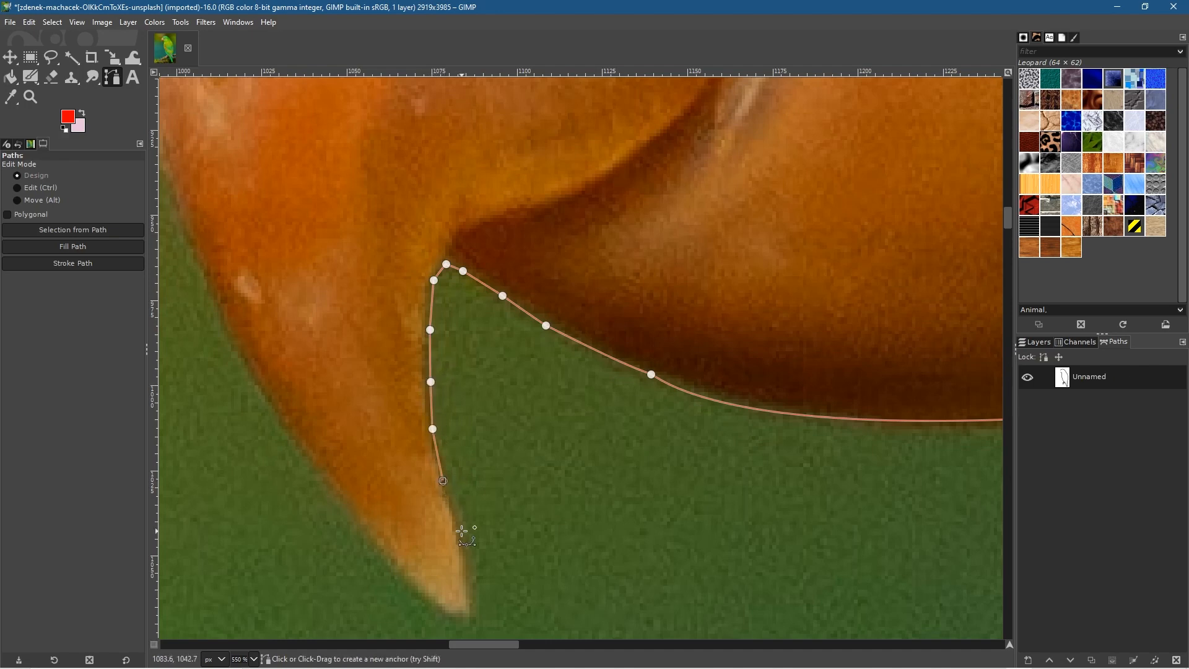
click(468, 584)
Step: Round the beak's tip with a curved anchor, redoing the first attempt, and add another curved anchor on the hook's outer edge
drag(432, 596, 379, 535)
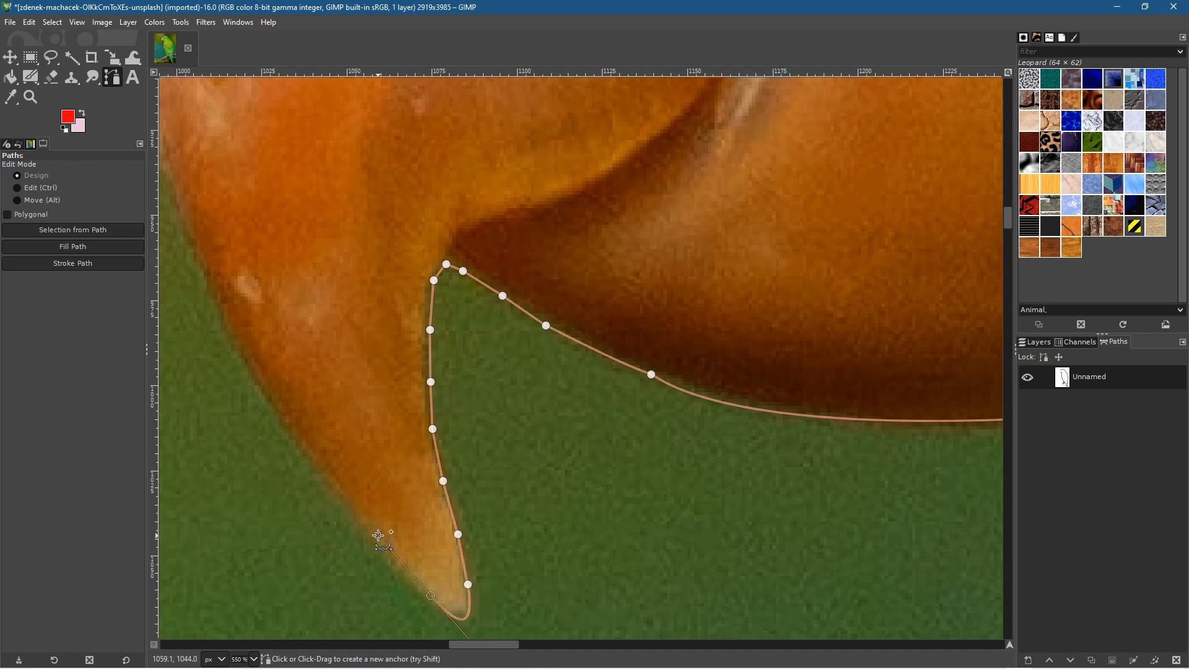
key(ctrl+z)
drag(427, 597, 374, 548)
drag(218, 315, 203, 260)
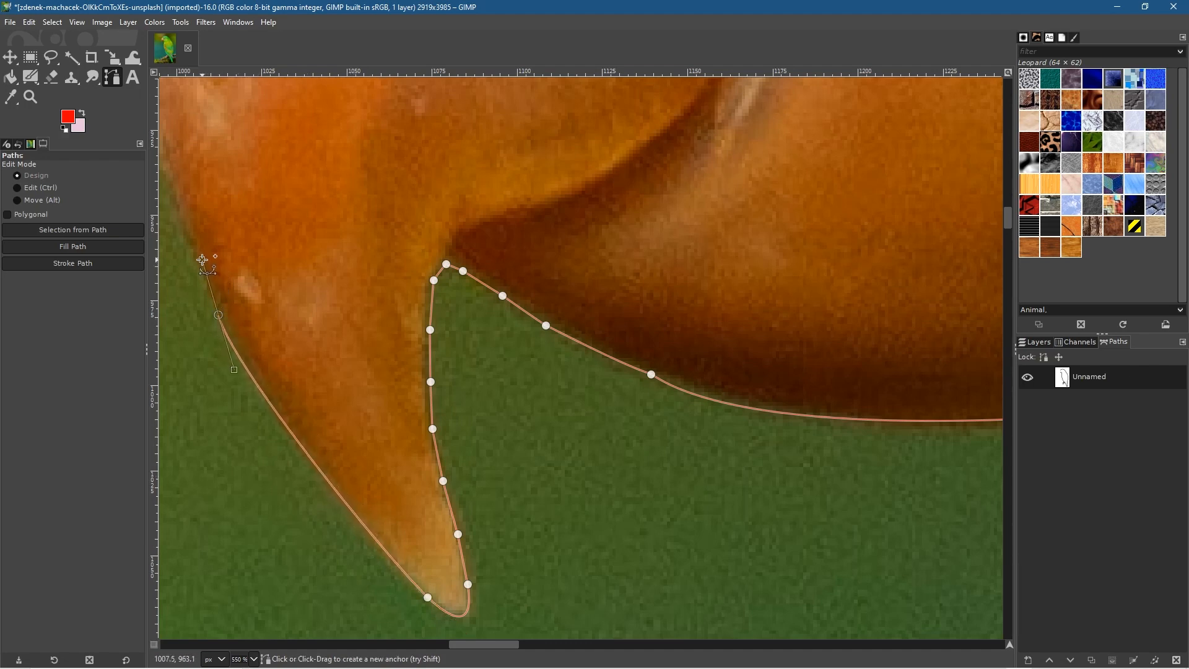
Step: Shorten the last handle, add a curved anchor higher on the beak's front edge and align its outgoing handle with the edge
scroll(457, 425, up, 5)
scroll(457, 425, left, 5)
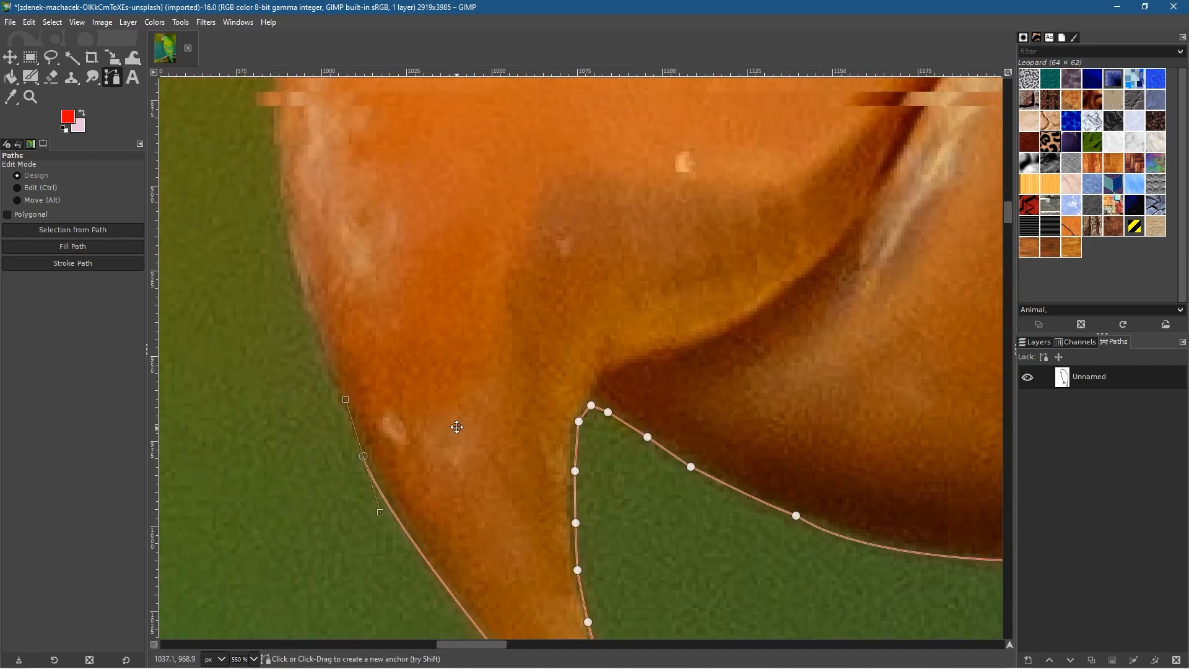
drag(420, 470, 422, 491)
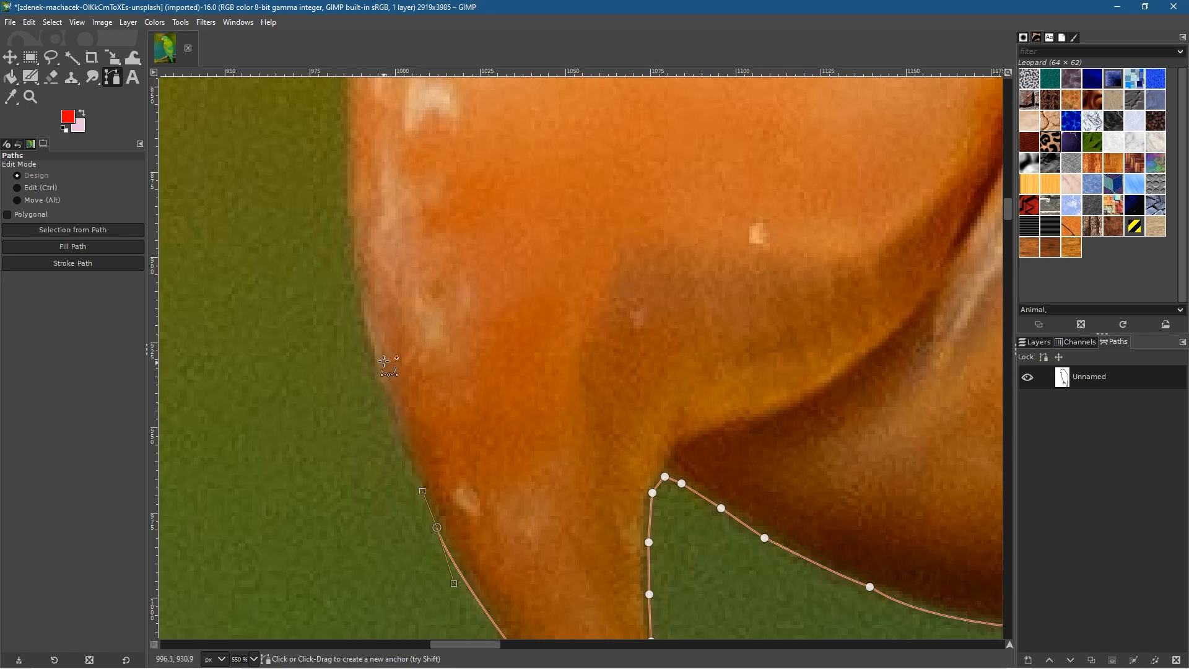
drag(353, 215, 363, 126)
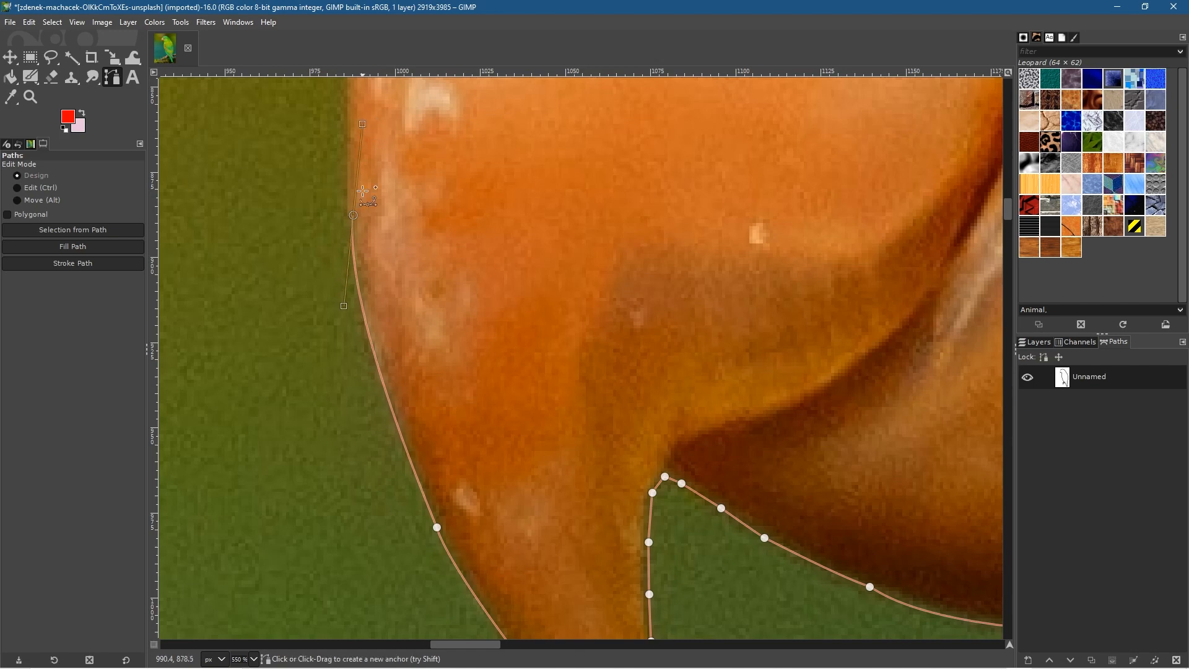
drag(353, 214, 353, 214)
drag(362, 123, 350, 166)
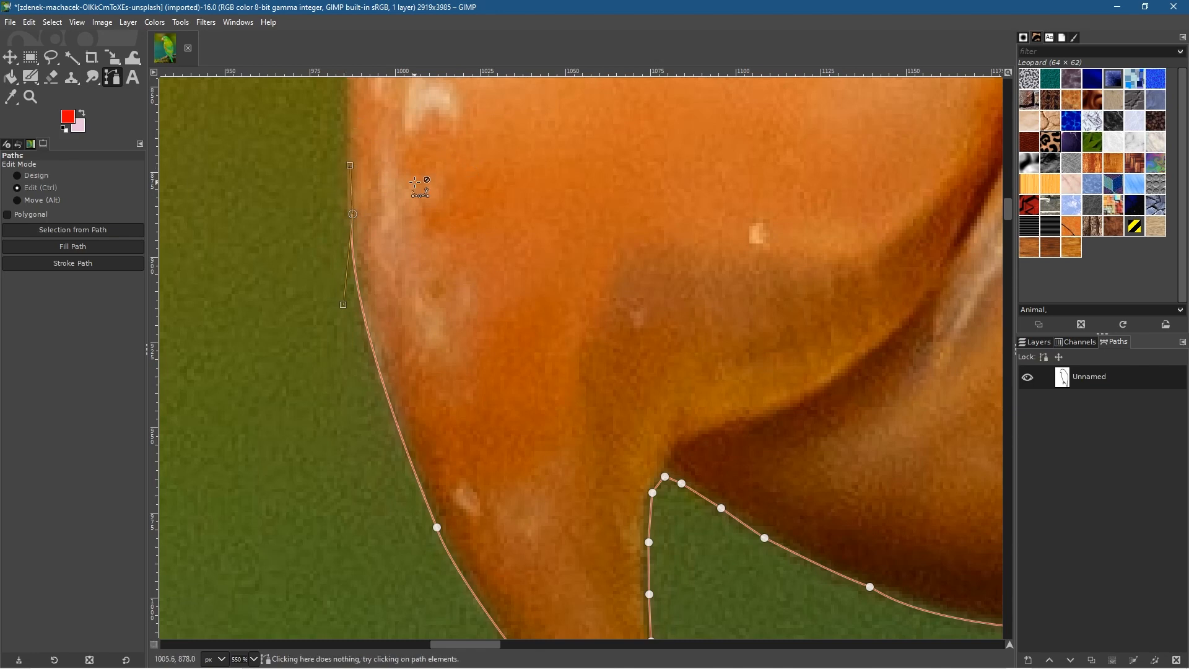
Step: Add a curved anchor just below the orange bump on the beak's front edge and pull its outgoing handle back close to the anchor
ctrl+scroll(420, 186, down, 3)
scroll(447, 143, up, 5)
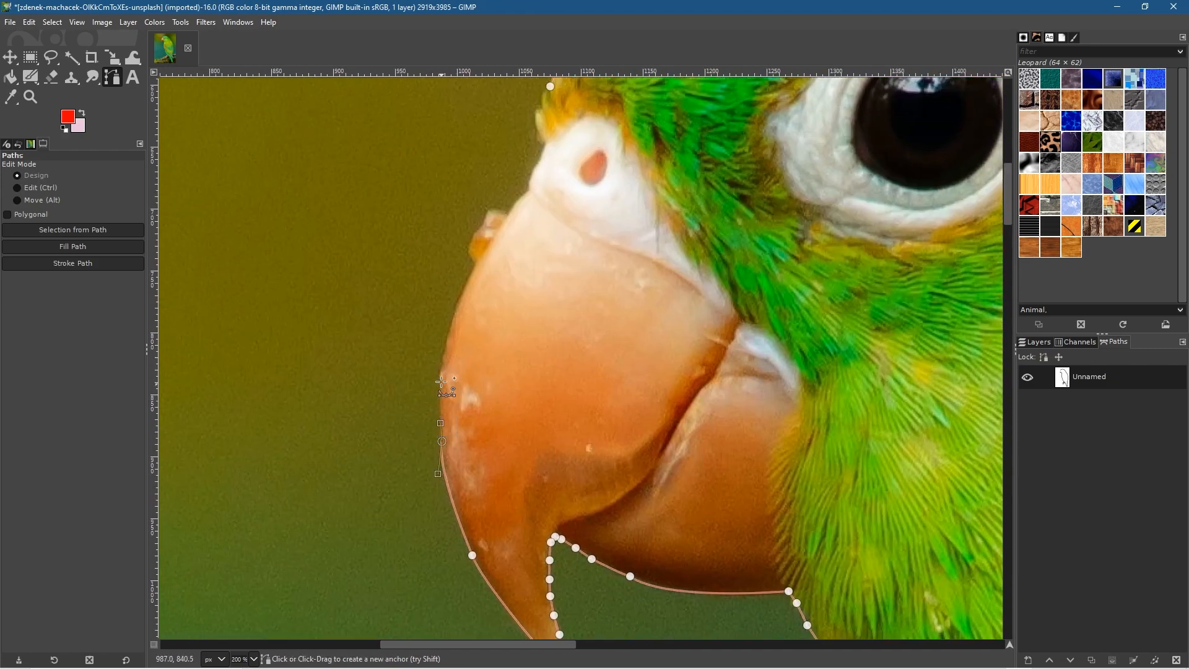
click(466, 282)
drag(466, 282, 499, 234)
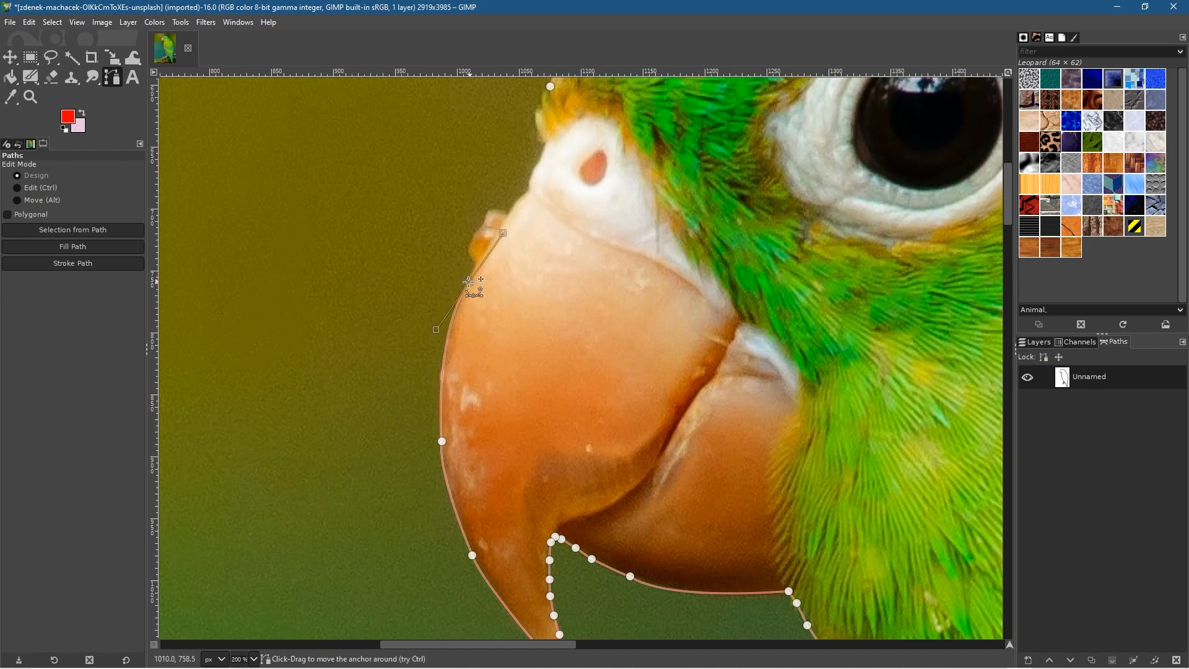
click(506, 231)
key(ctrl+z)
key(4)
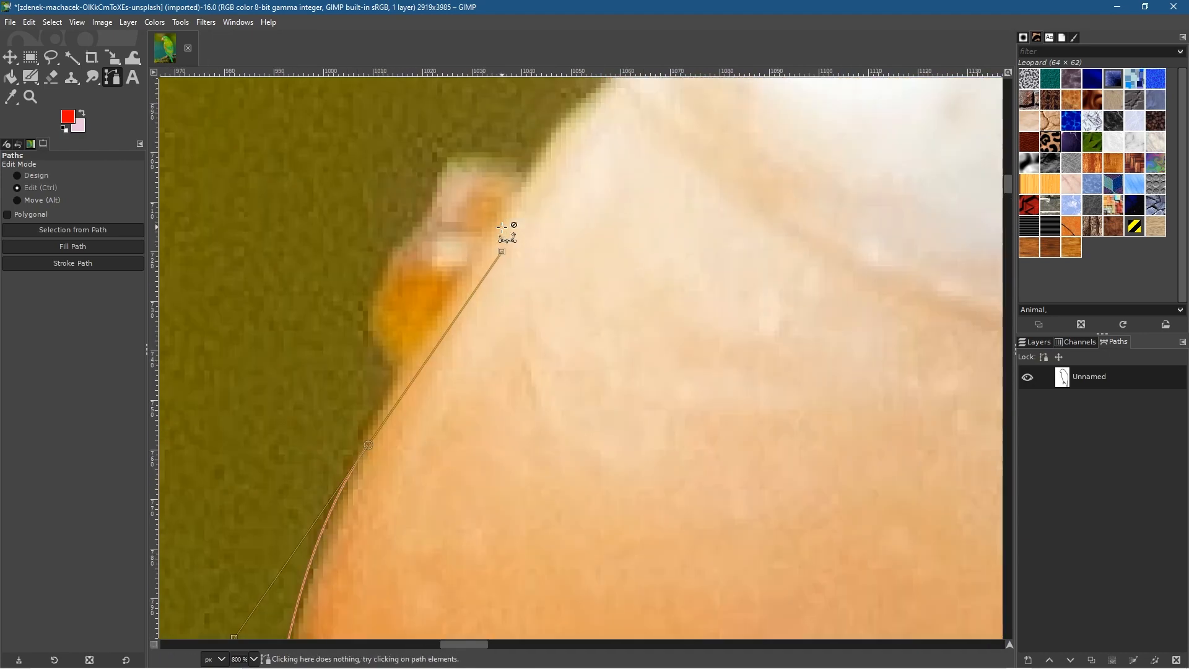
drag(503, 250, 394, 381)
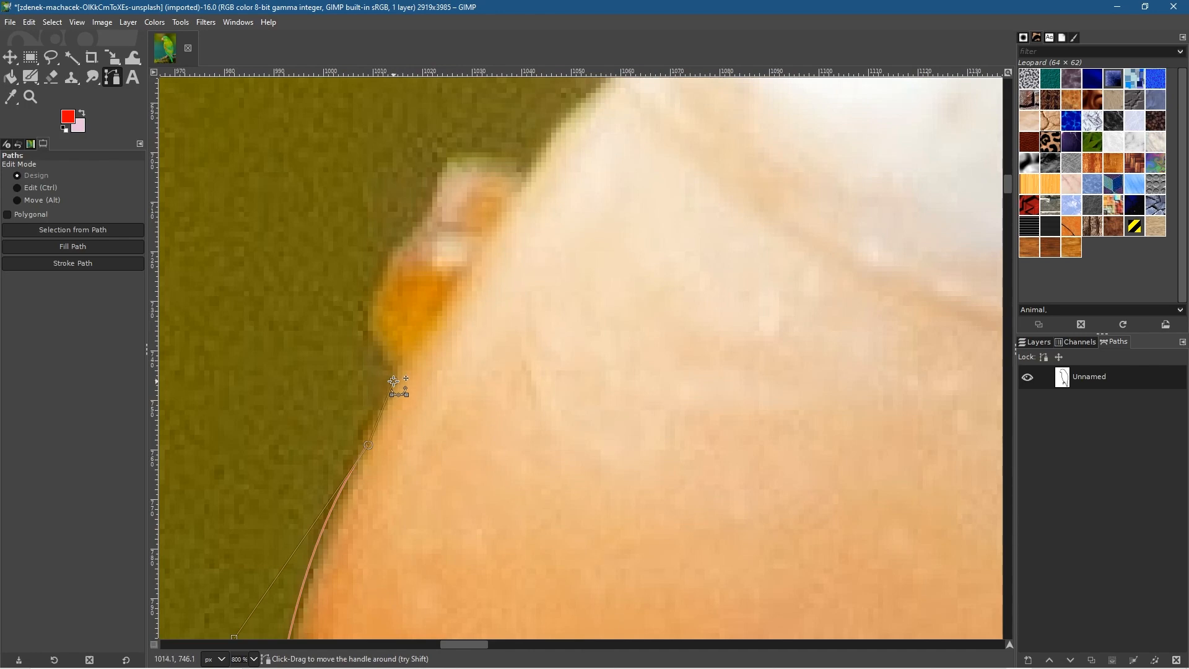
drag(369, 445, 367, 443)
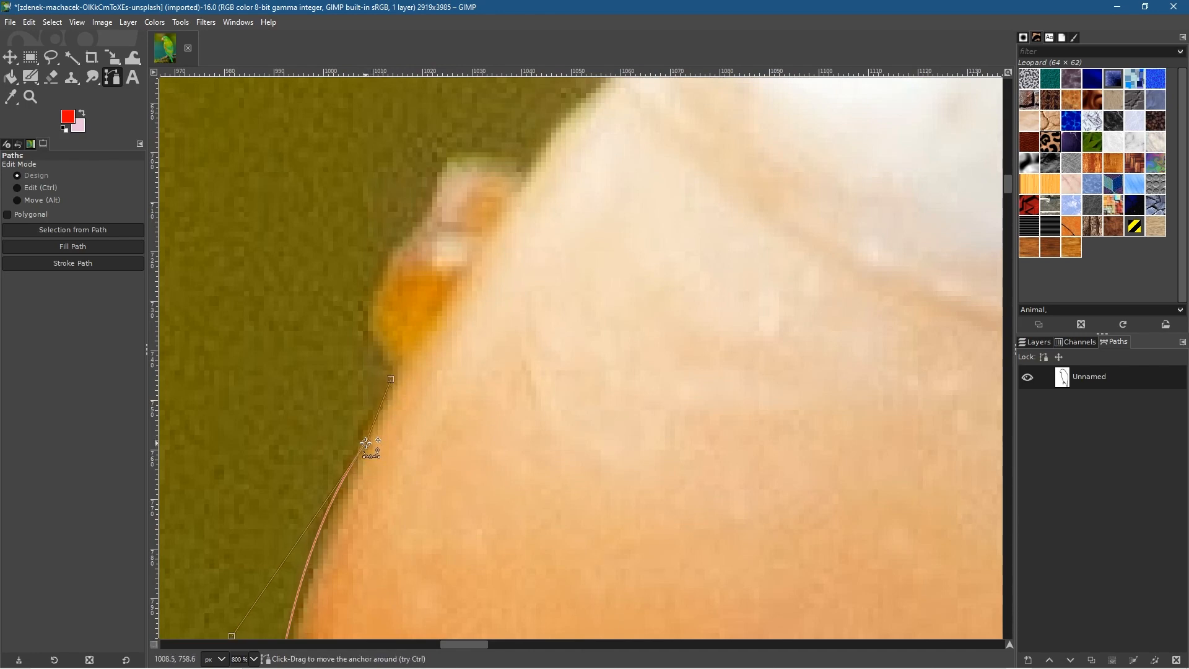
drag(390, 380, 377, 420)
Step: Trace the outer side of the orange bump on the beak's front edge with straight segments, up to its top corner
click(394, 375)
click(372, 304)
click(383, 275)
click(402, 242)
click(427, 218)
click(437, 190)
click(442, 163)
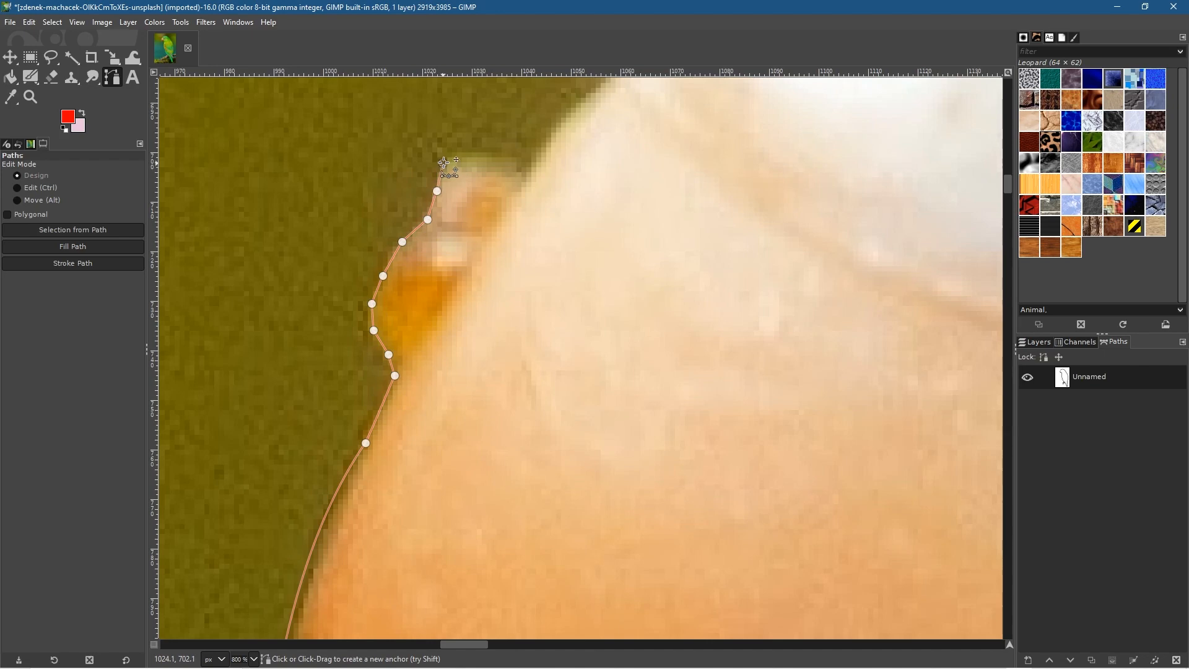
Step: Continue straight segments across the top of the orange bump, into the notch behind it and onto the beak's front edge
click(455, 154)
click(481, 157)
click(500, 158)
click(512, 158)
click(524, 177)
click(533, 157)
click(558, 131)
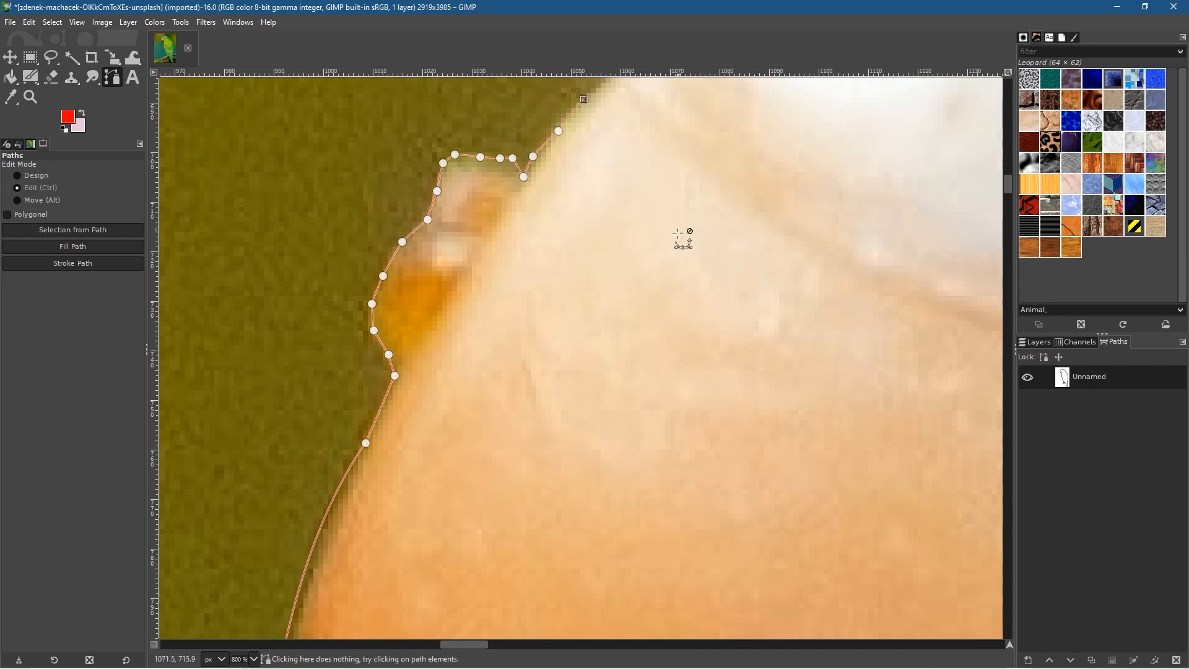
Step: Trace the edge of the white cere above the beak with closely spaced straight segments
ctrl+scroll(686, 228, down, 5)
ctrl+scroll(659, 217, up, 5)
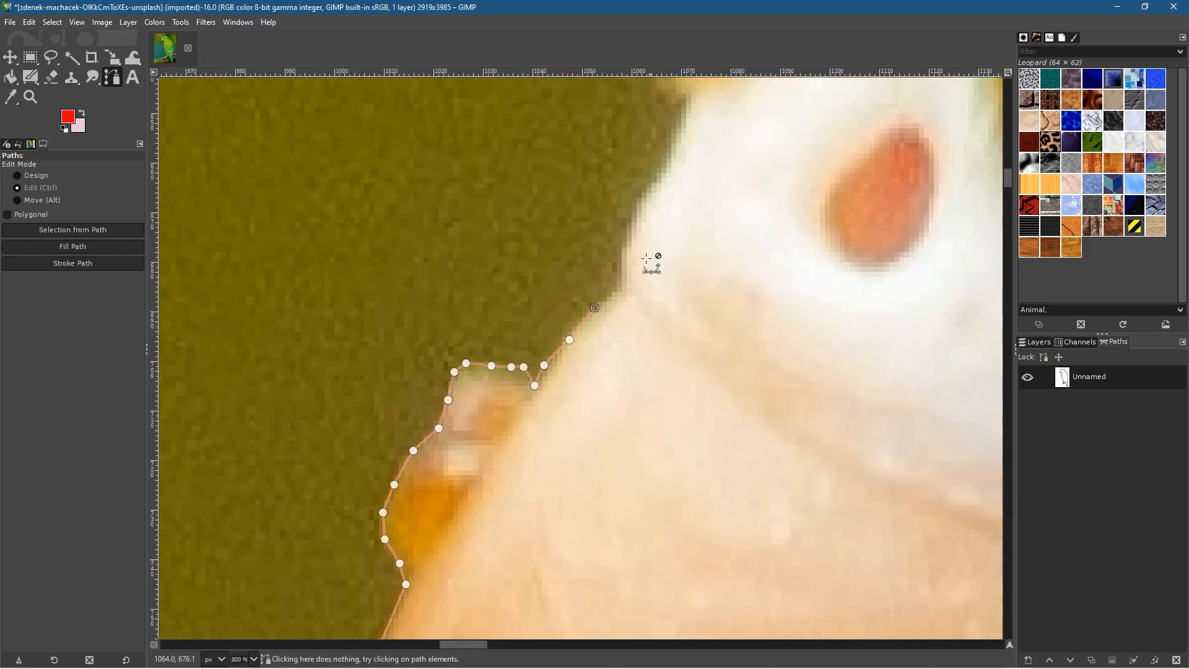
click(618, 289)
click(622, 249)
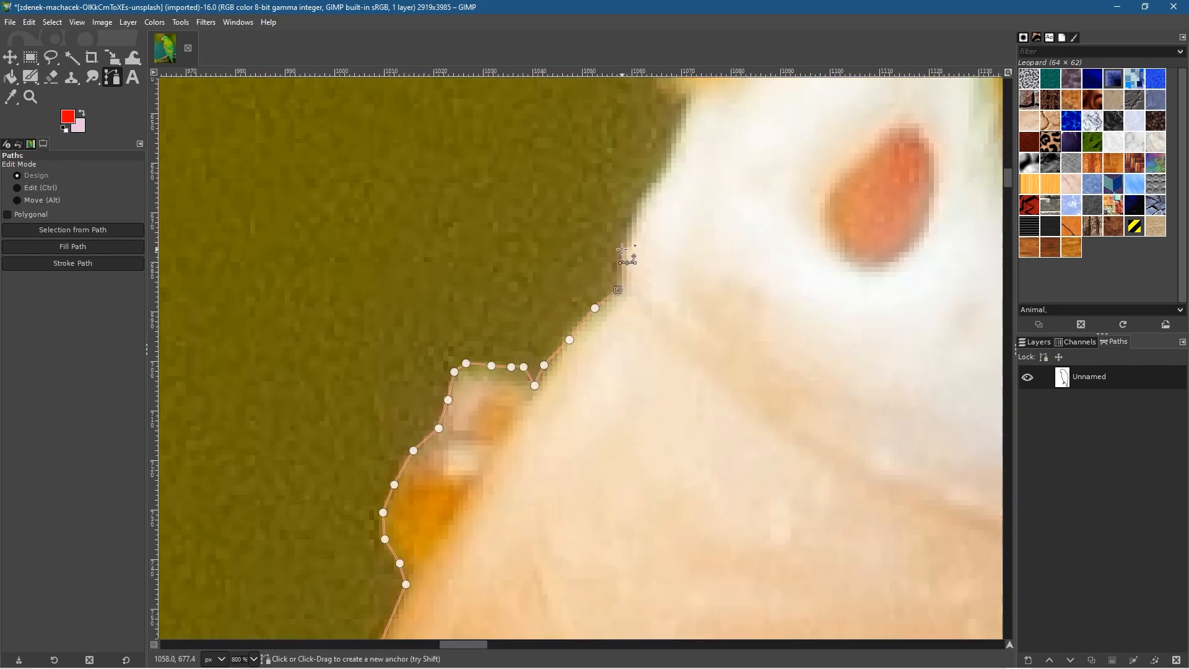
click(630, 224)
click(640, 195)
click(664, 168)
click(680, 122)
click(680, 105)
Step: Trace the yellow forehead feathers up to the path's starting anchor, close the path and turn it into a selection
ctrl+scroll(751, 220, down, 4)
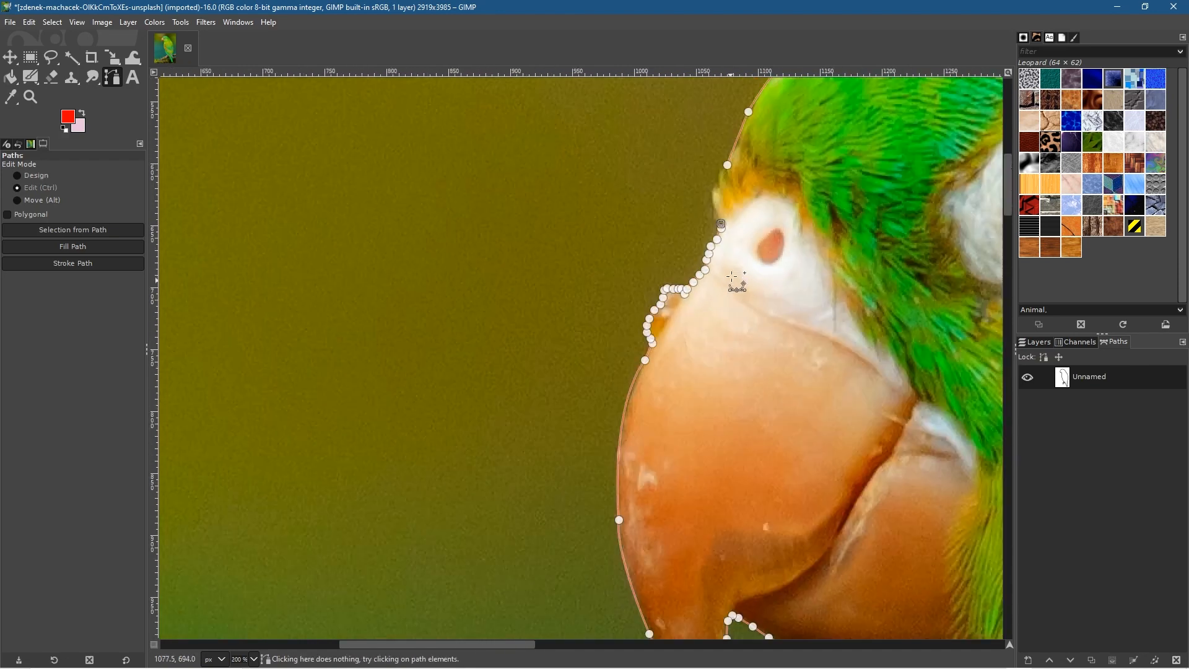
click(716, 208)
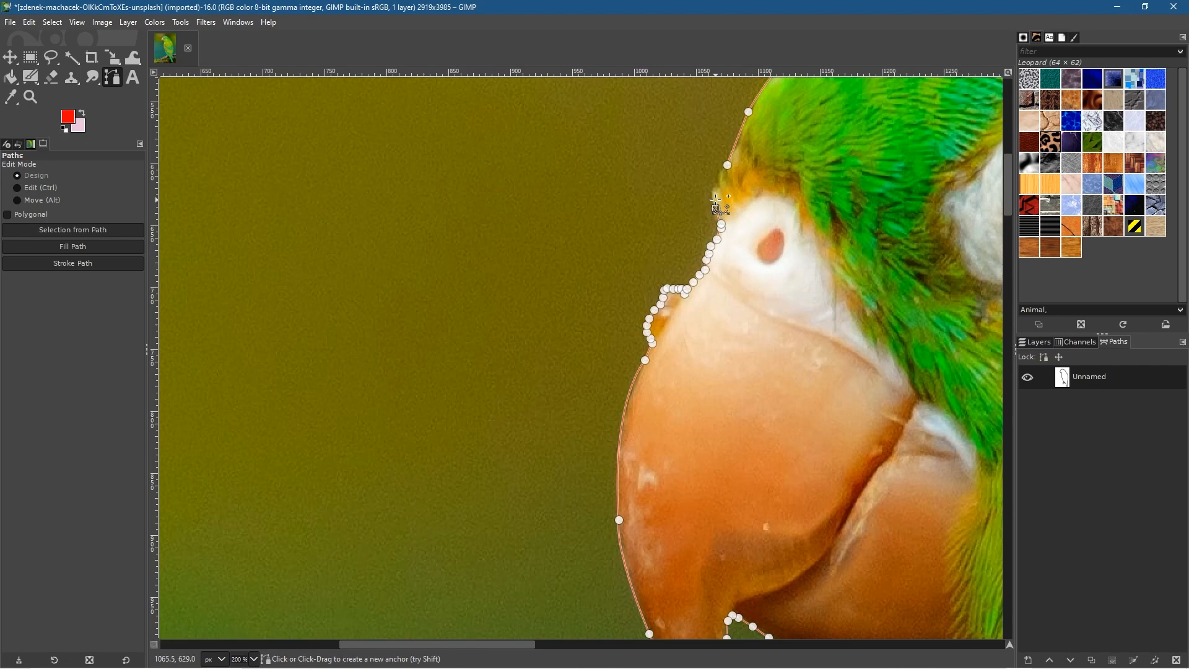
click(717, 184)
ctrl+scroll(721, 181, up, 5)
ctrl+scroll(568, 230, down, 3)
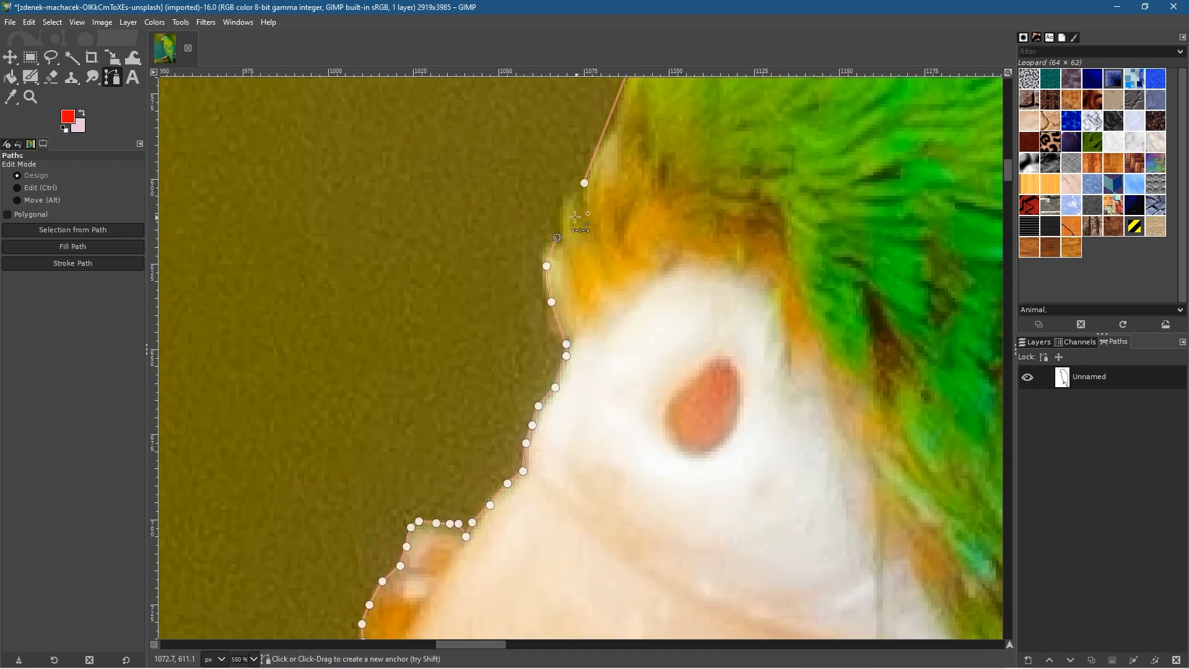
click(564, 212)
click(576, 197)
click(584, 182)
key(Return)
Step: Add an alpha channel to the parrot photo layer
ctrl+scroll(806, 322, down, 4)
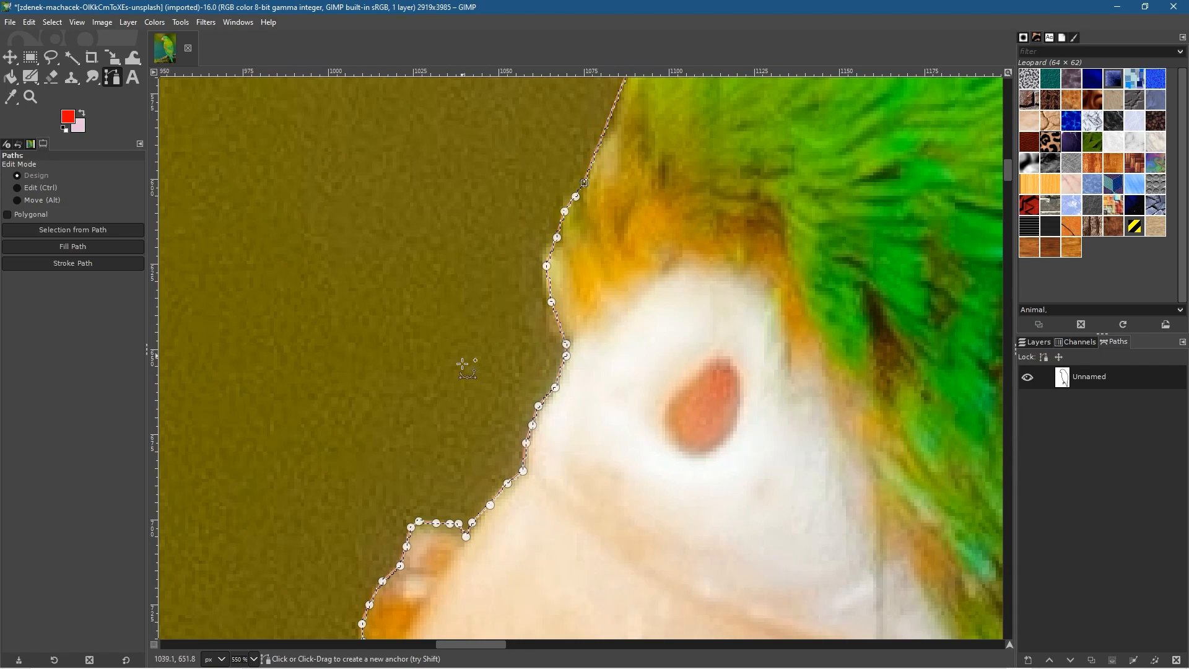
ctrl+scroll(705, 428, down, 1)
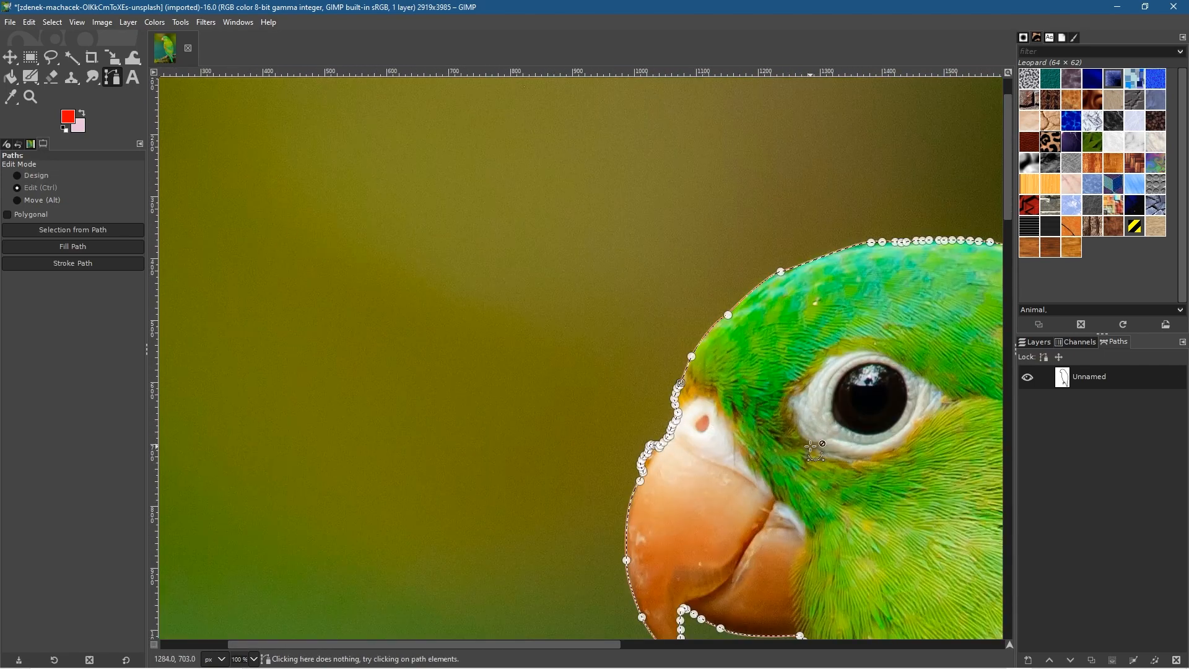
ctrl+scroll(819, 454, down, 3)
drag(844, 457, 475, 184)
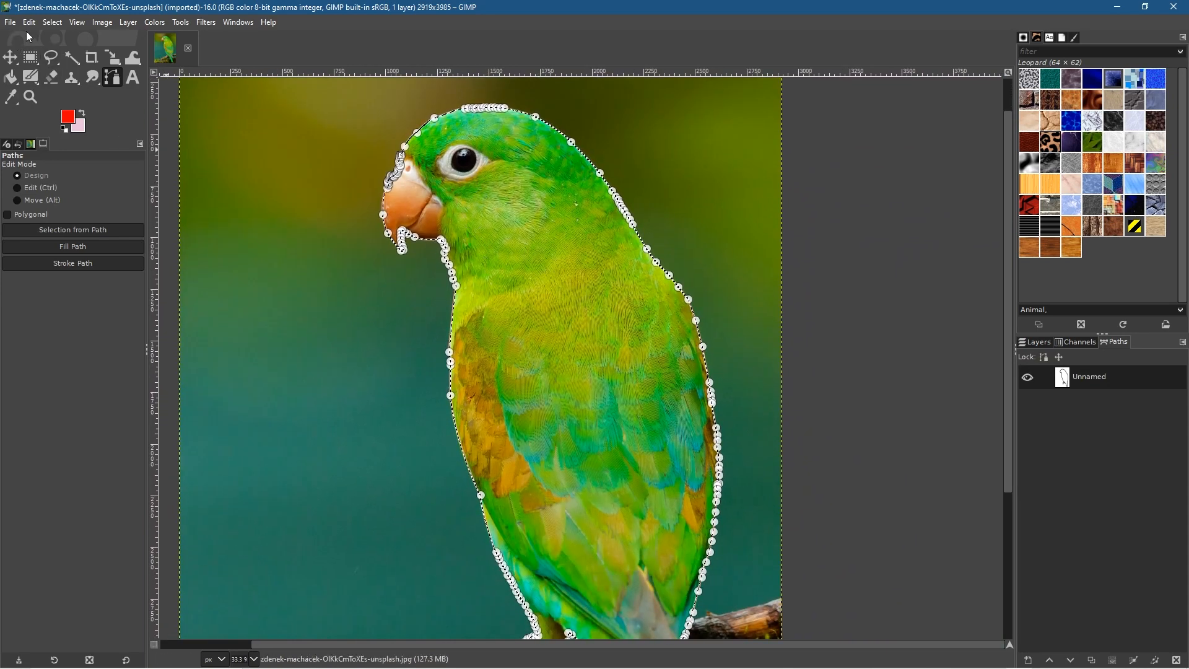
click(10, 22)
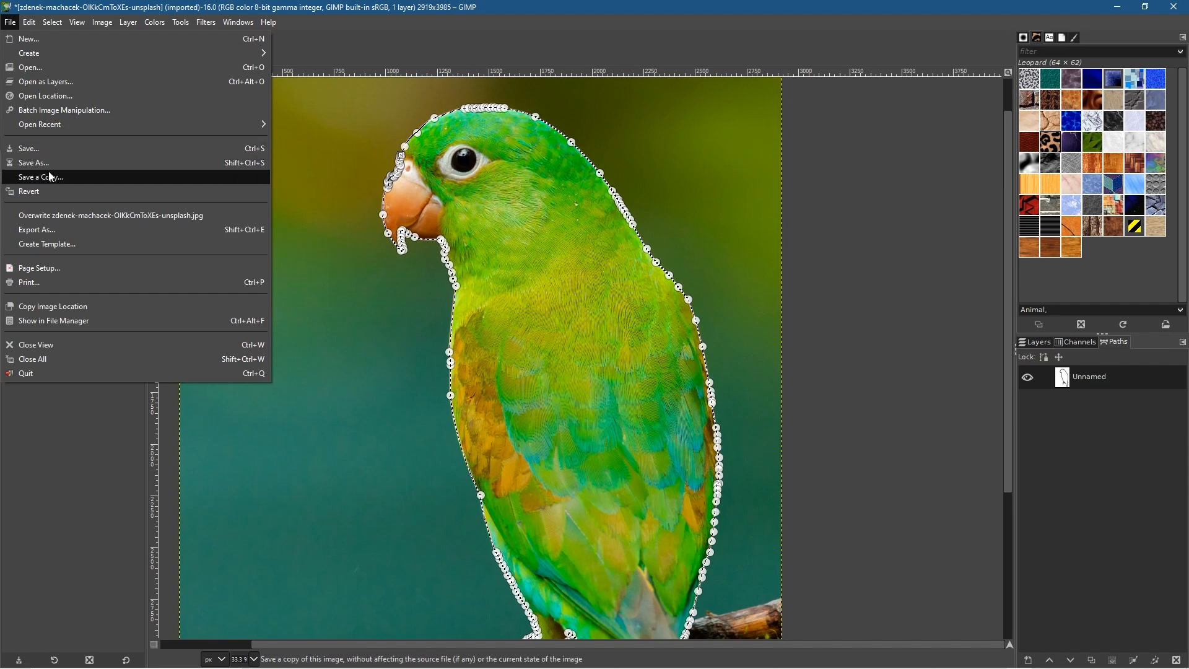
click(458, 21)
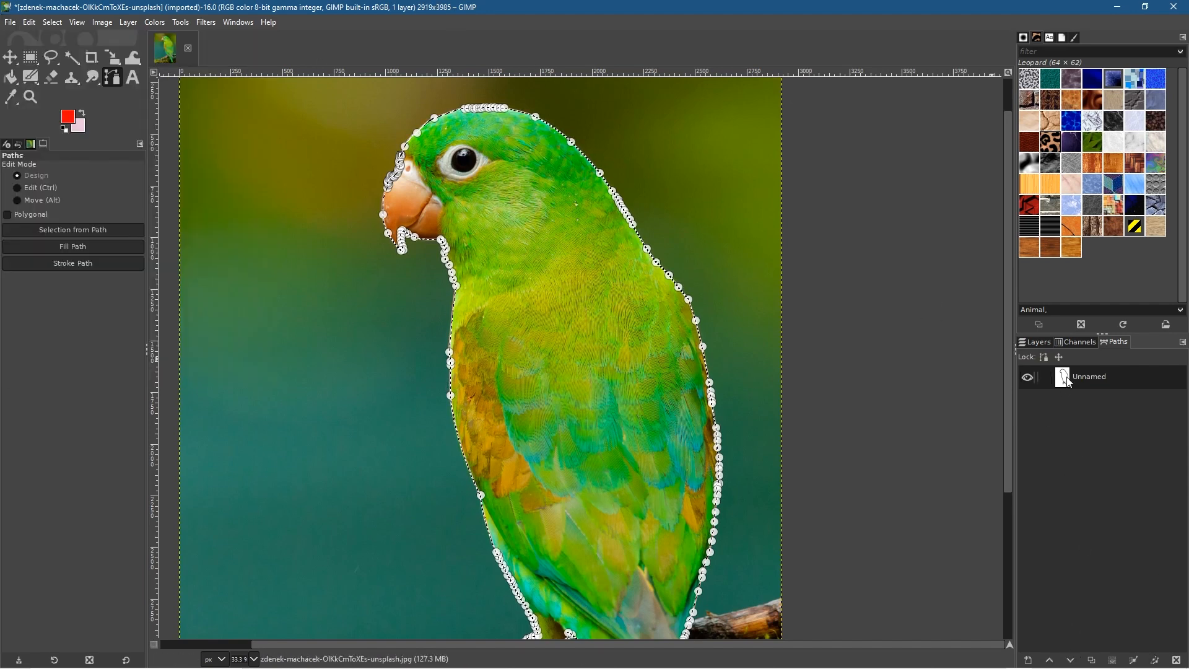
click(1033, 346)
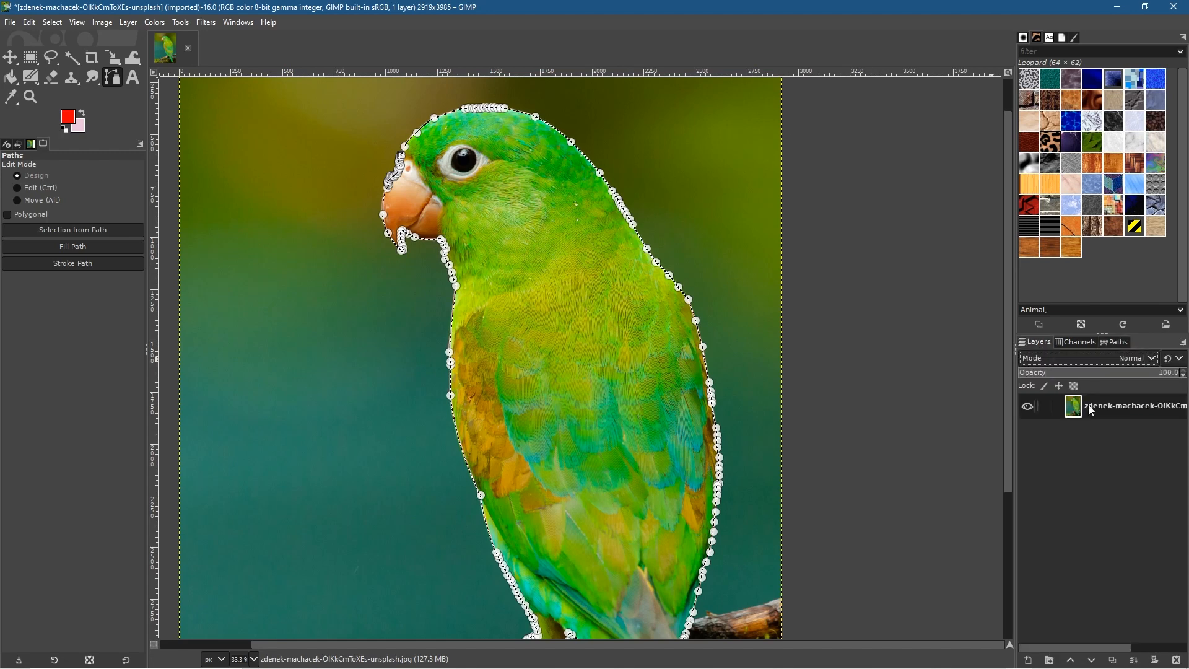
right_click(1091, 409)
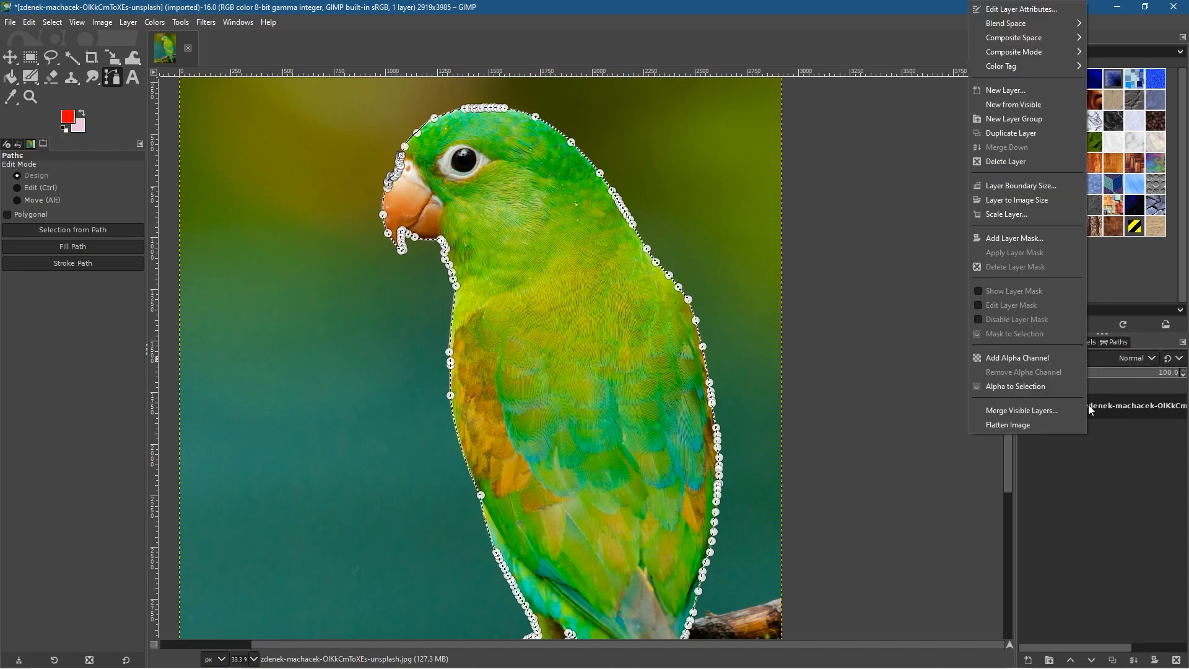
click(1027, 358)
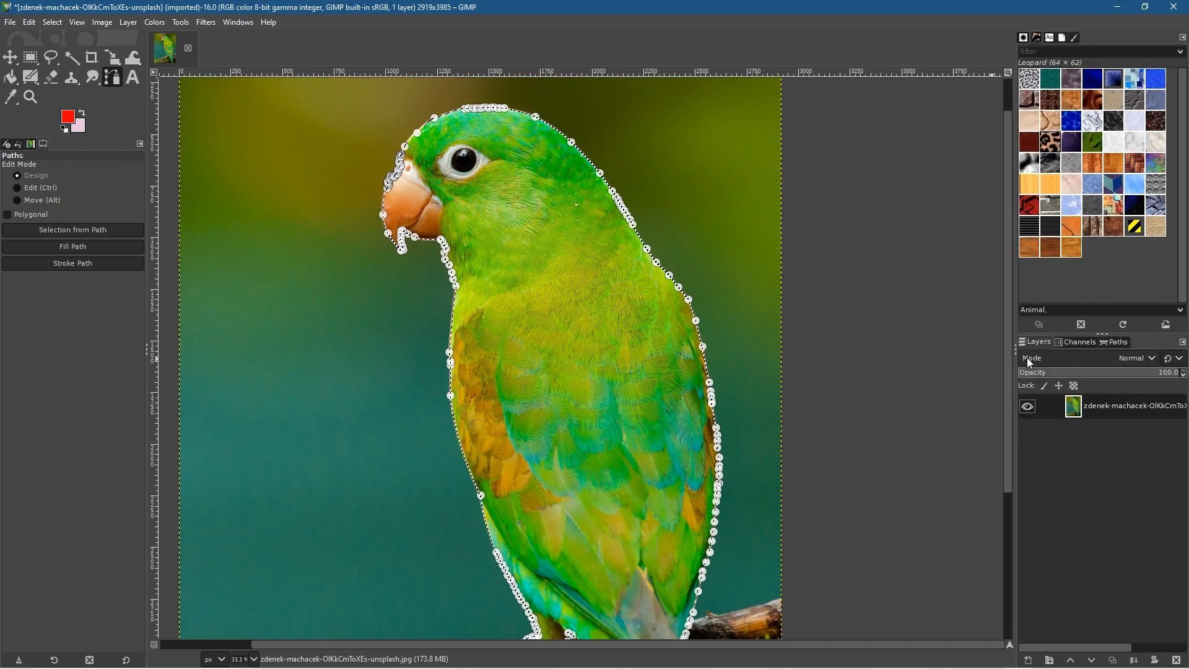
Step: Invert the selection and cut away the background around the parrot
click(52, 27)
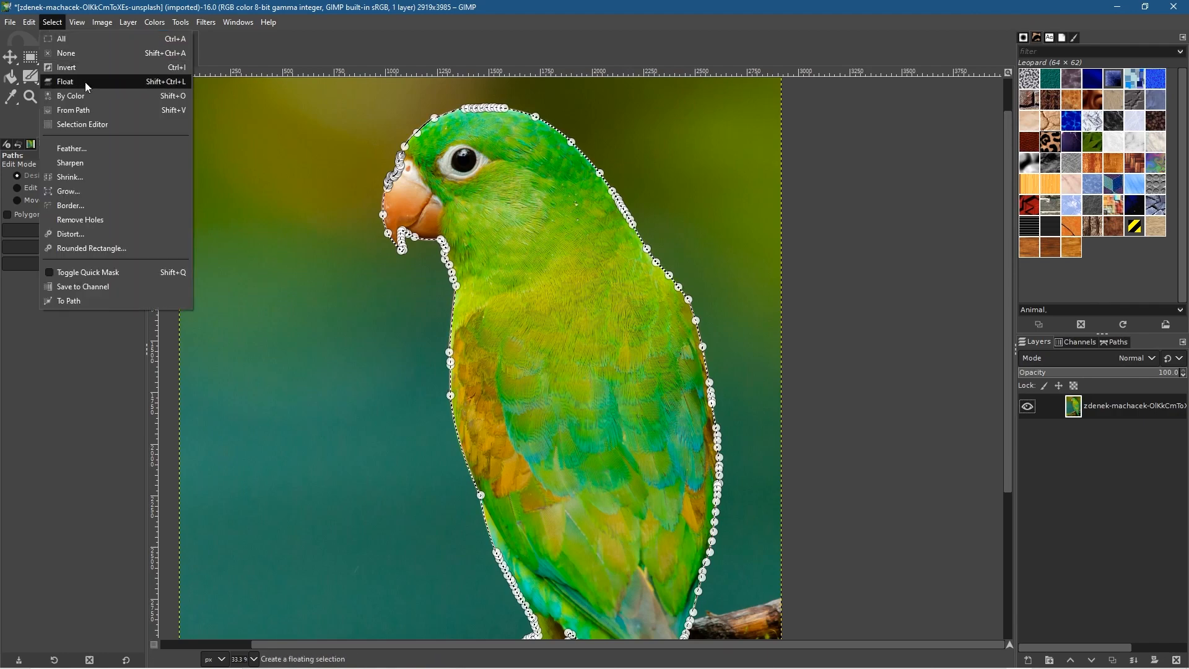
click(77, 66)
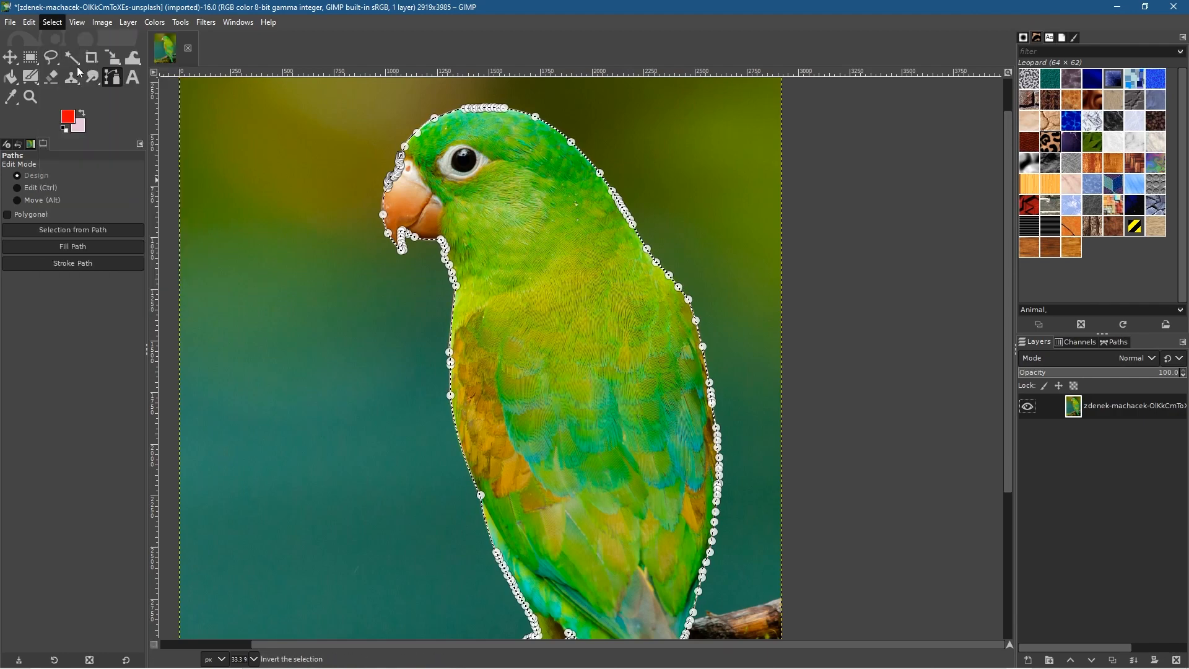
click(29, 22)
click(52, 99)
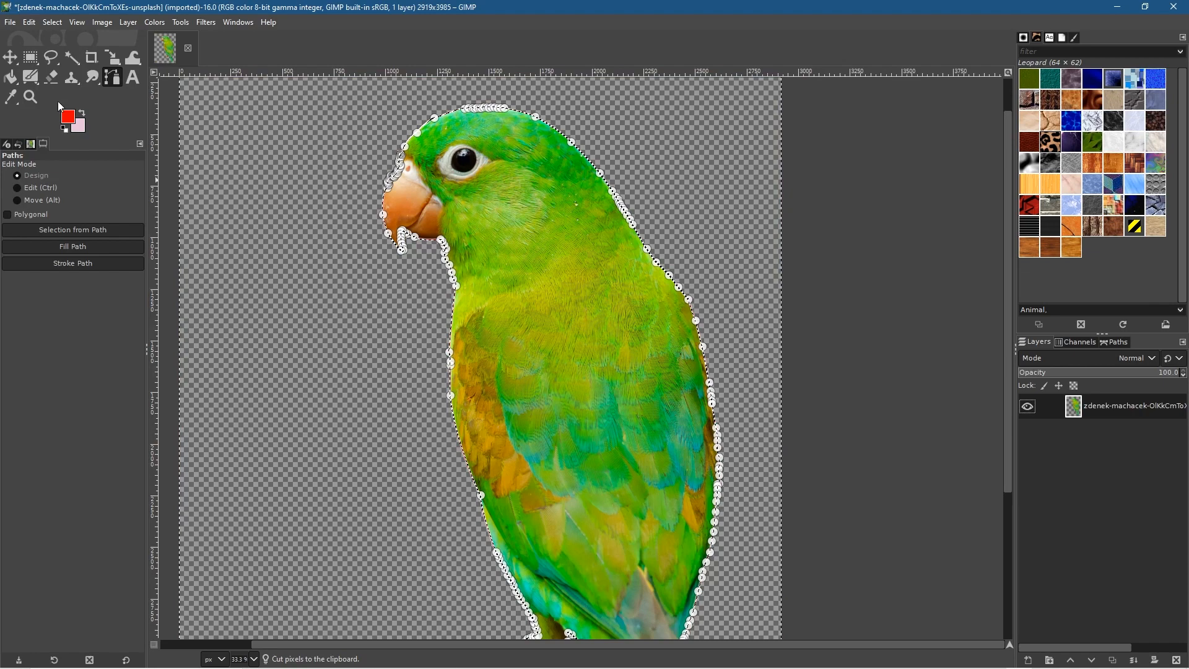
Step: Switch to the Move tool and clear the selection around the parrot
scroll(381, 387, down, 3)
scroll(381, 391, up, 1)
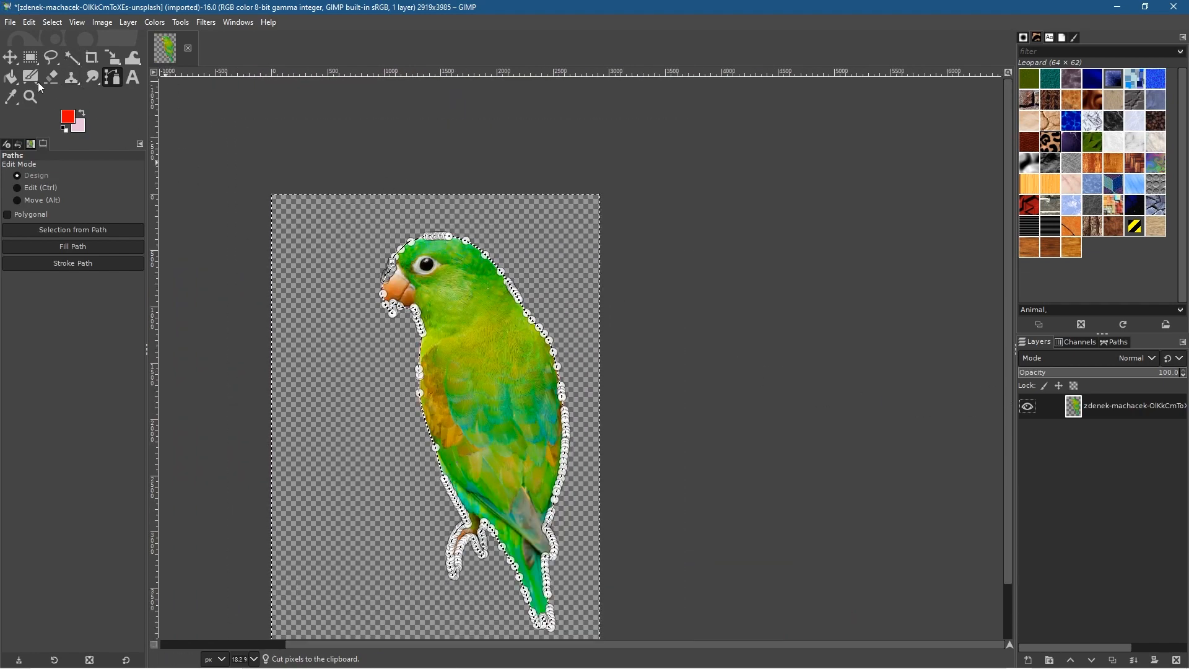
click(10, 57)
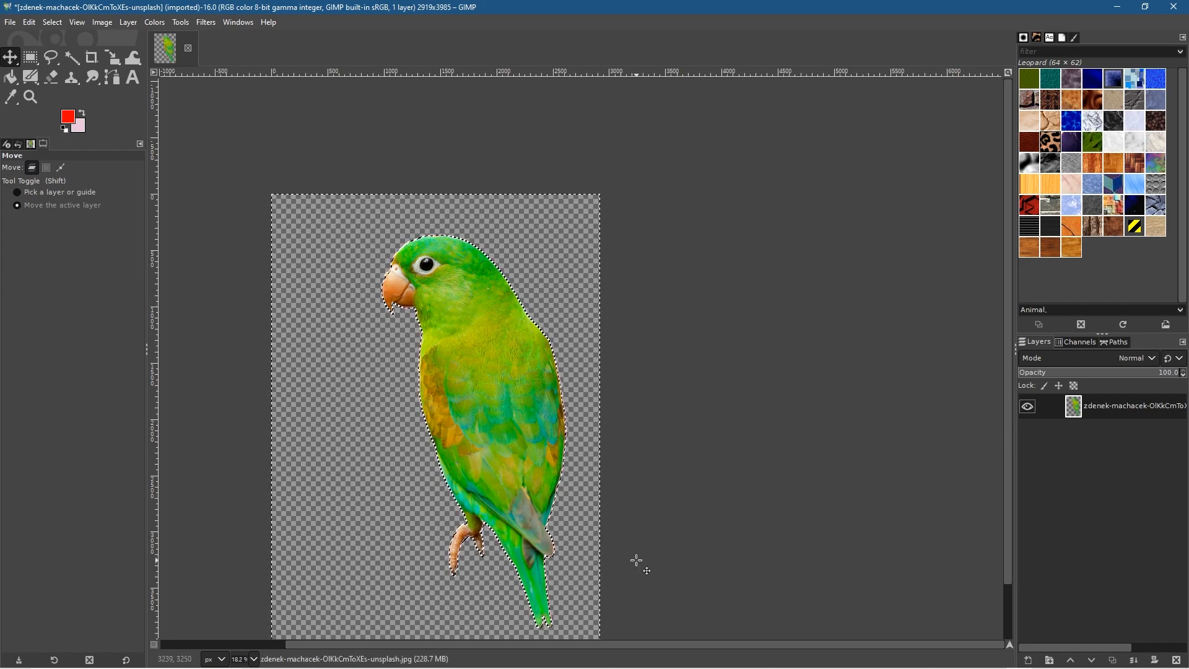
click(1117, 342)
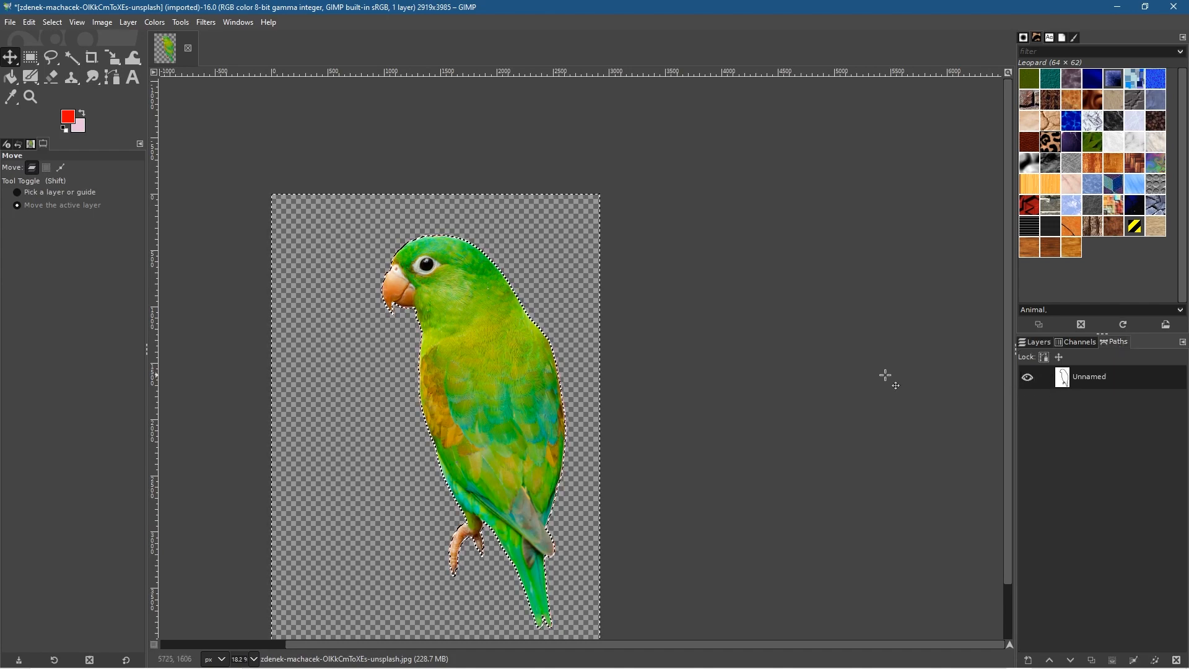
click(1029, 342)
click(53, 22)
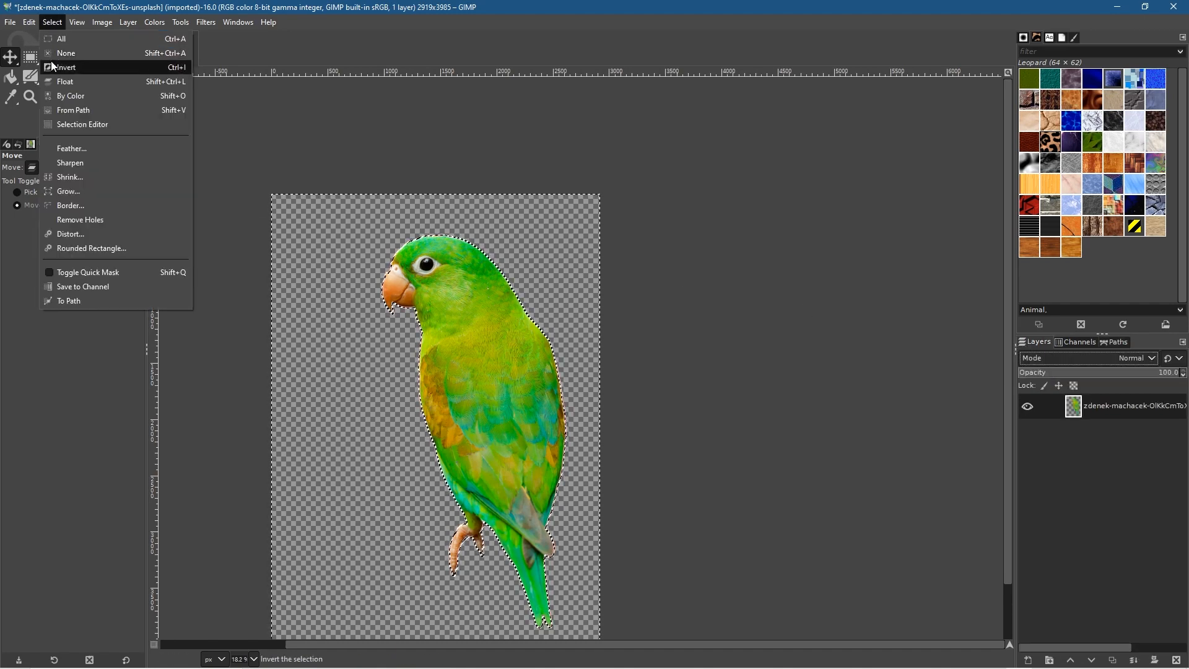
click(58, 67)
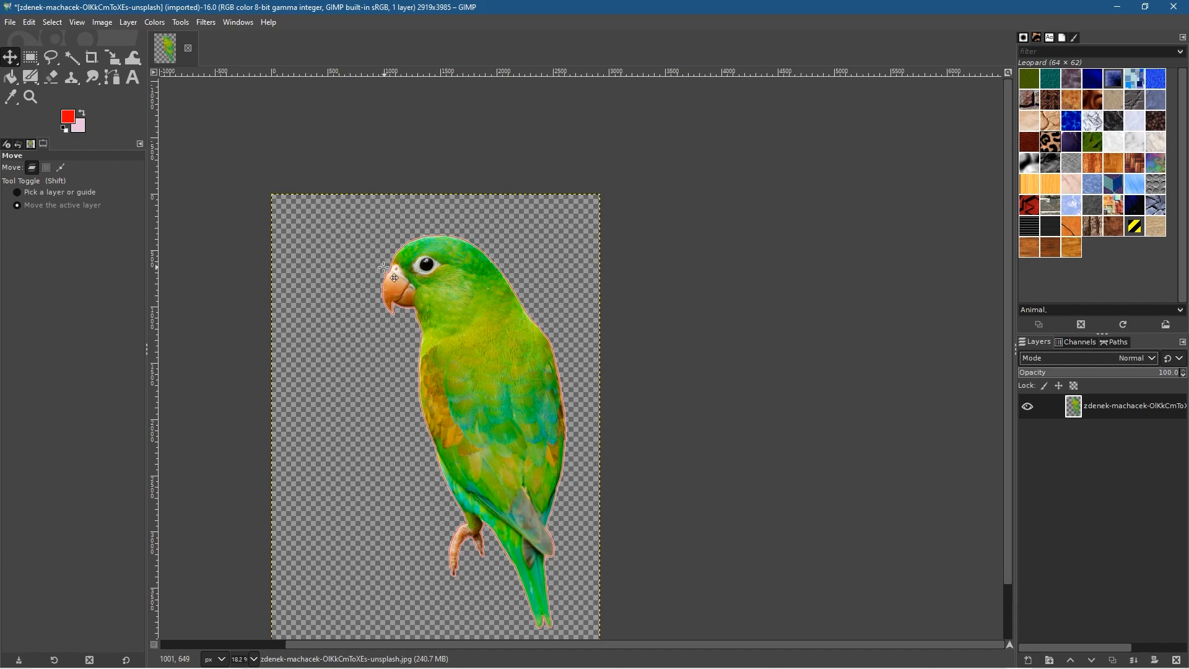
Step: Turn the parrot layer's visibility off and on, and hide the unnamed path so its outline no longer covers the parrot
click(1031, 407)
click(1030, 407)
click(1119, 342)
click(1030, 379)
click(1030, 379)
click(1030, 380)
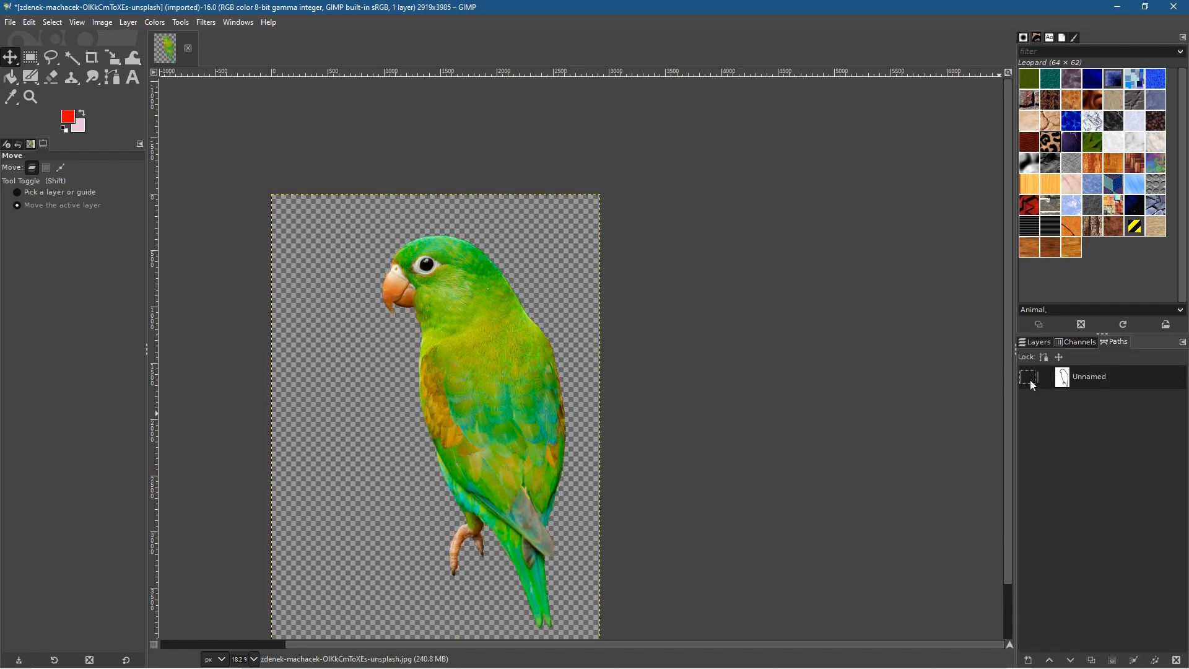
click(1032, 343)
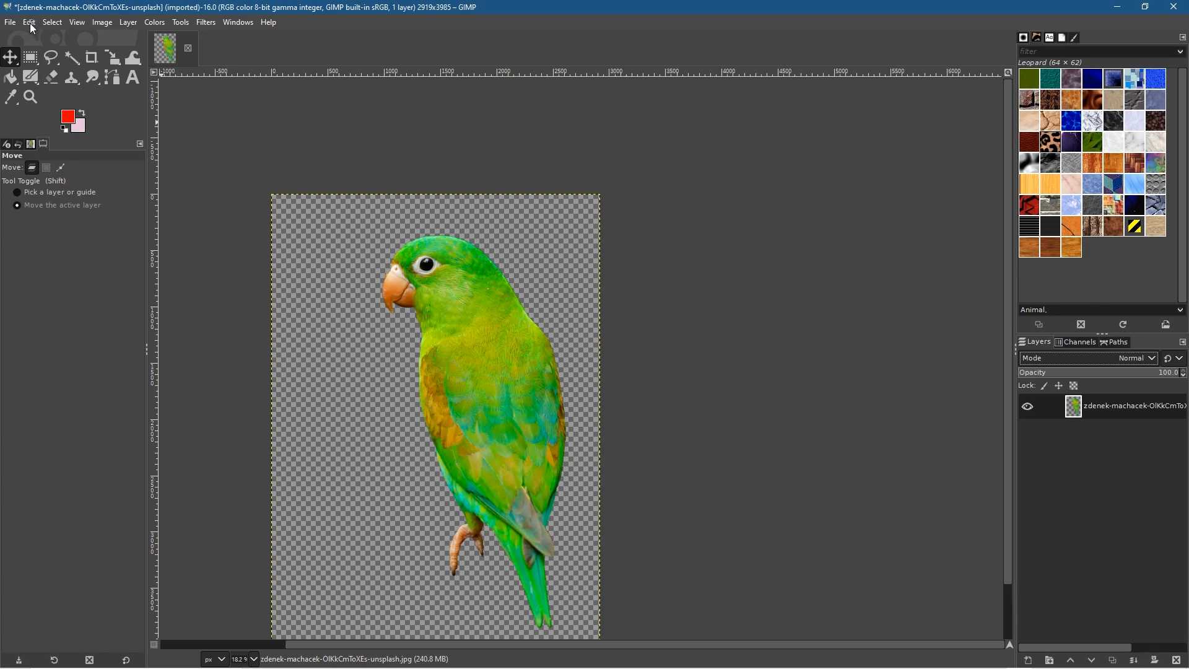
Step: Save the image as path image.xcf in the Path Tool Image folder
click(10, 22)
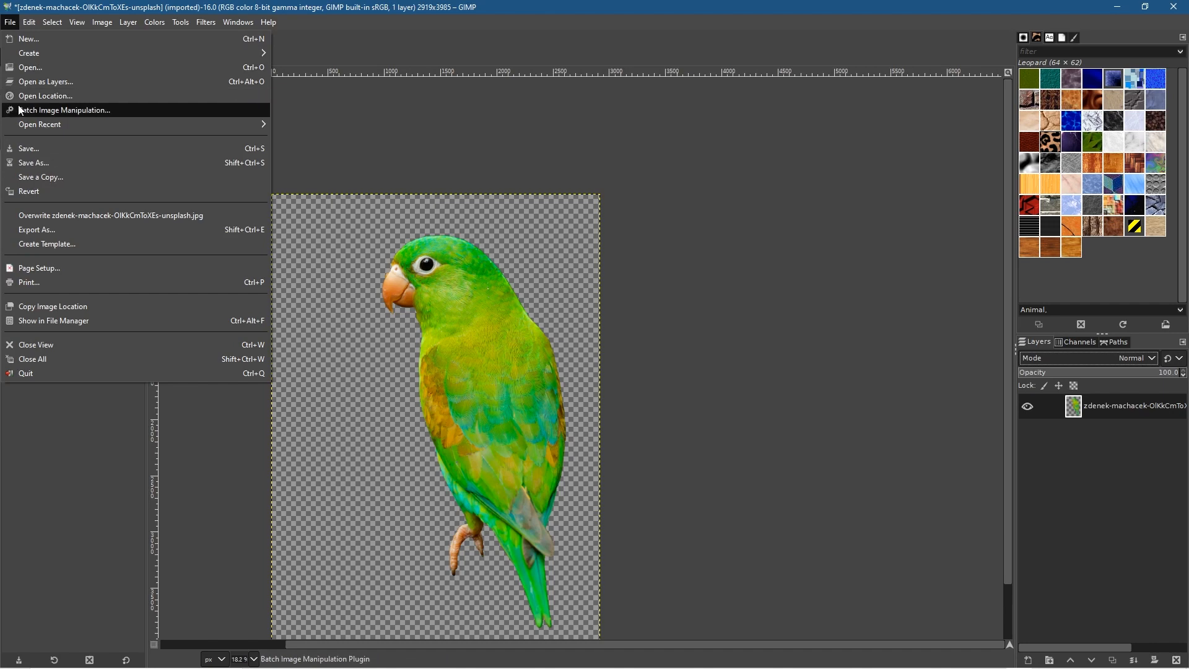
click(36, 162)
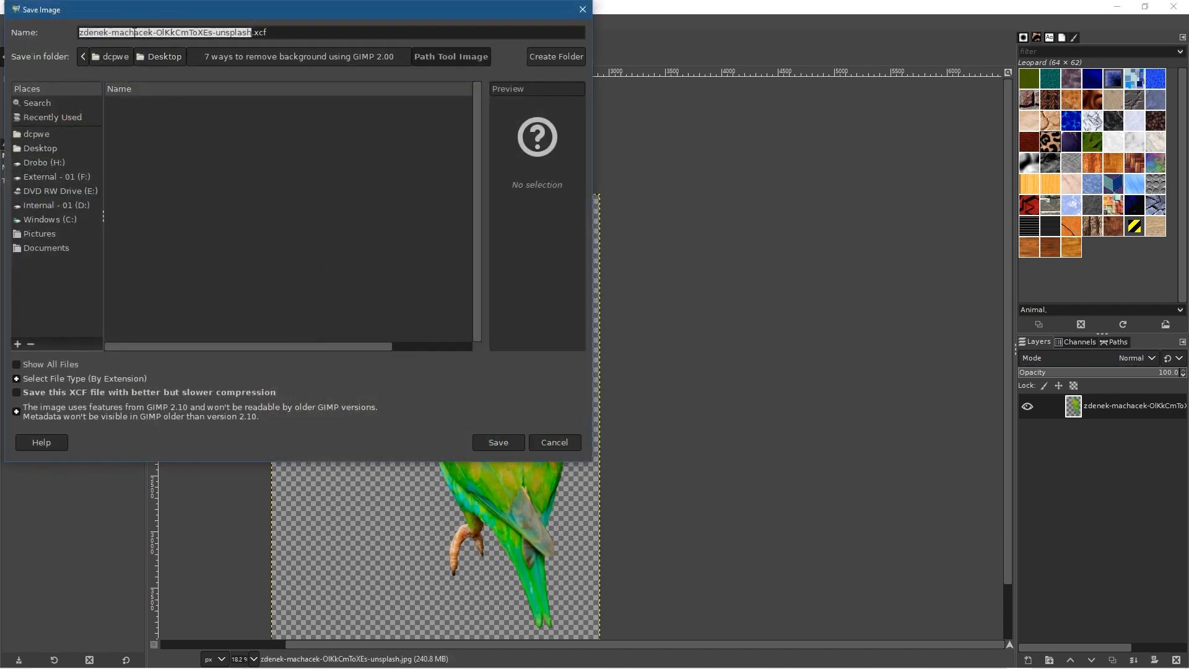
click(211, 32)
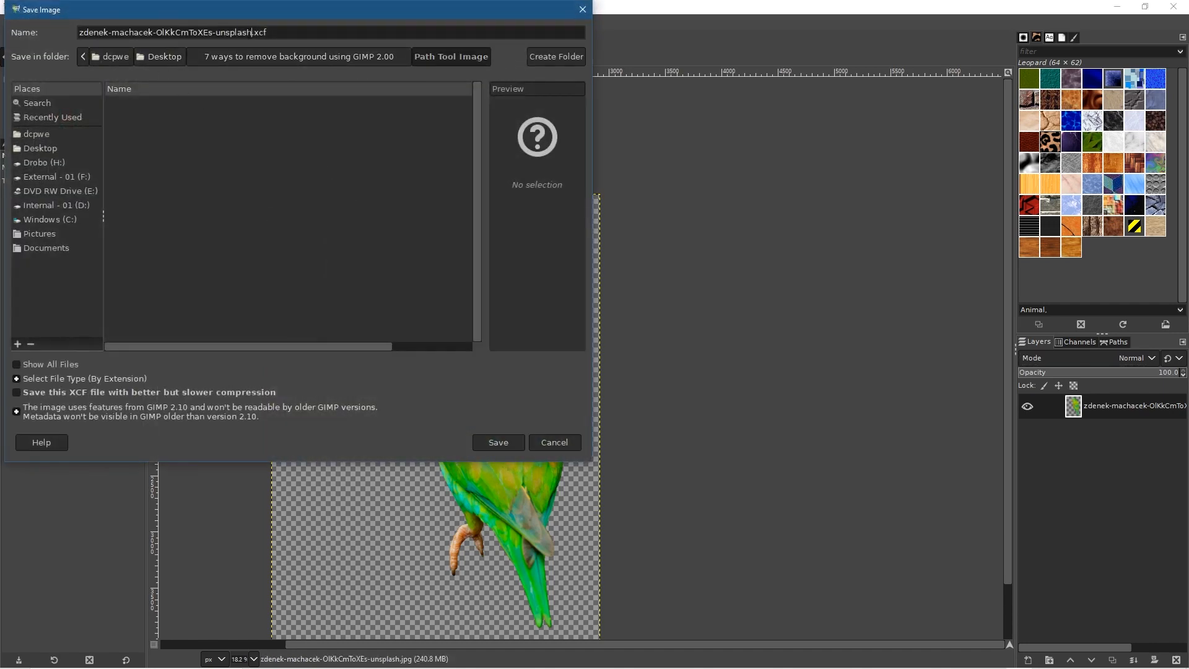
drag(251, 32, 3, 31)
text(path image)
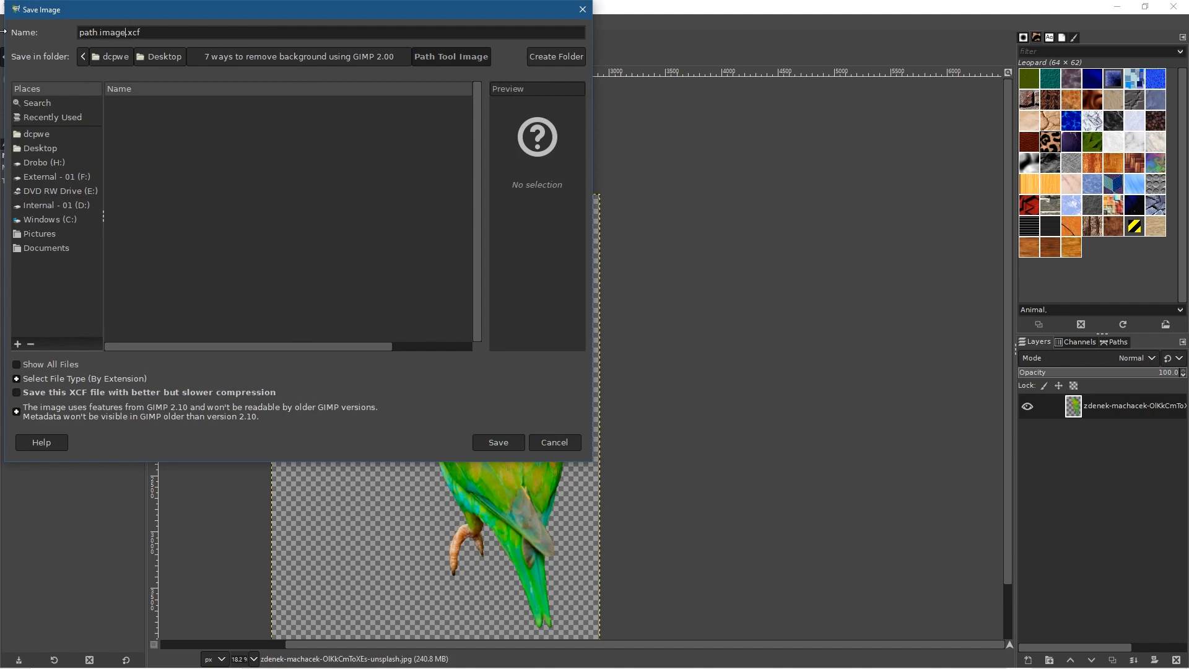
click(499, 442)
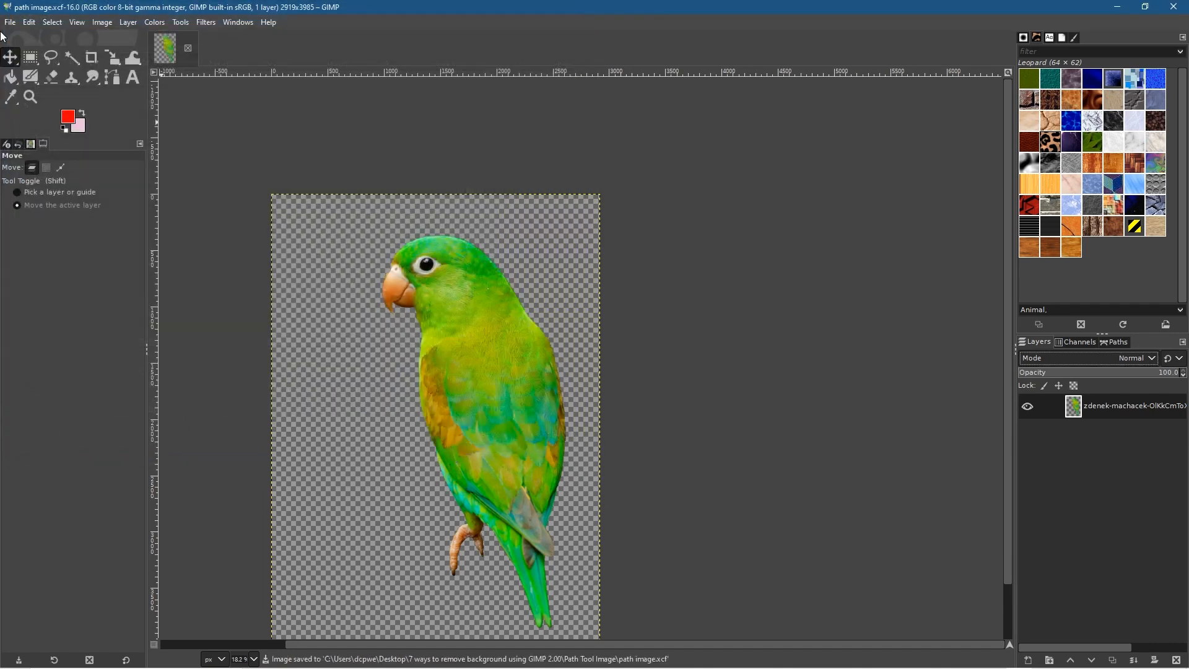
Step: Switch to Chrome, search Unsplash for rain forest photos and browse the results
key(super)
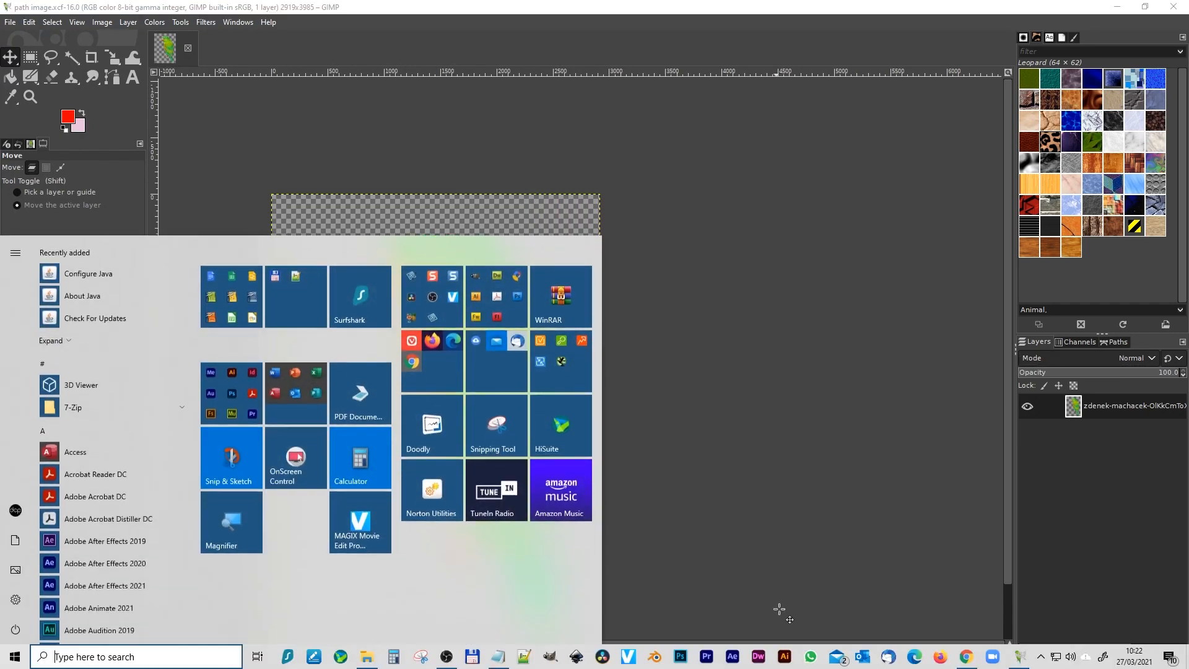
click(948, 656)
click(123, 94)
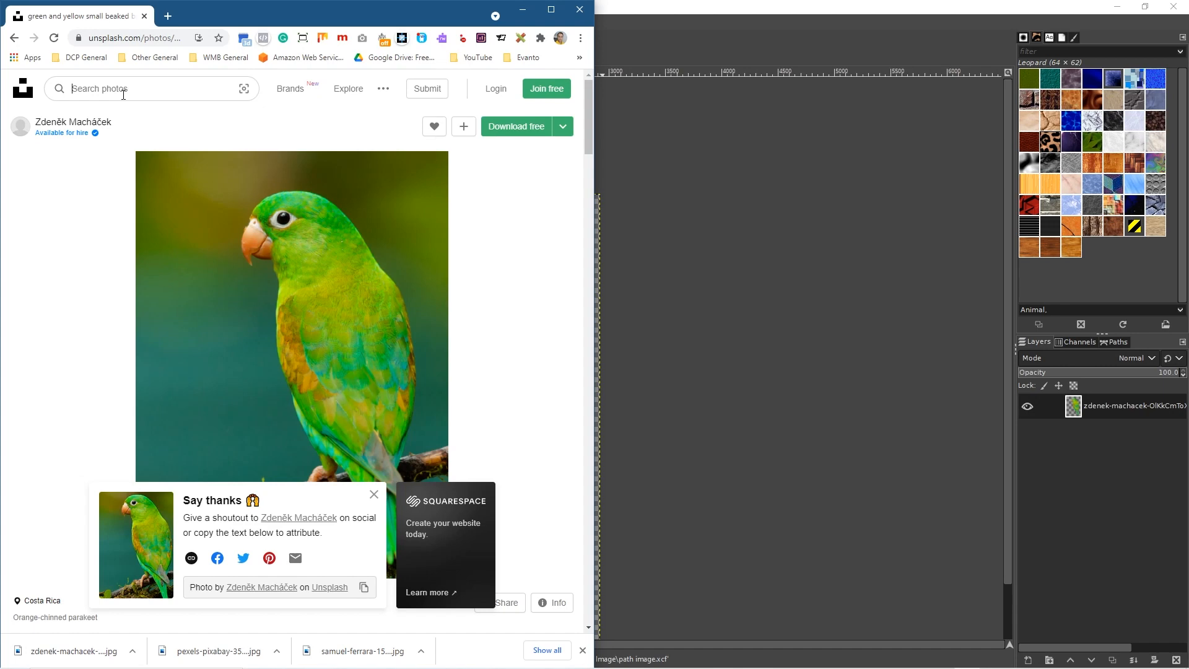
text(rain)
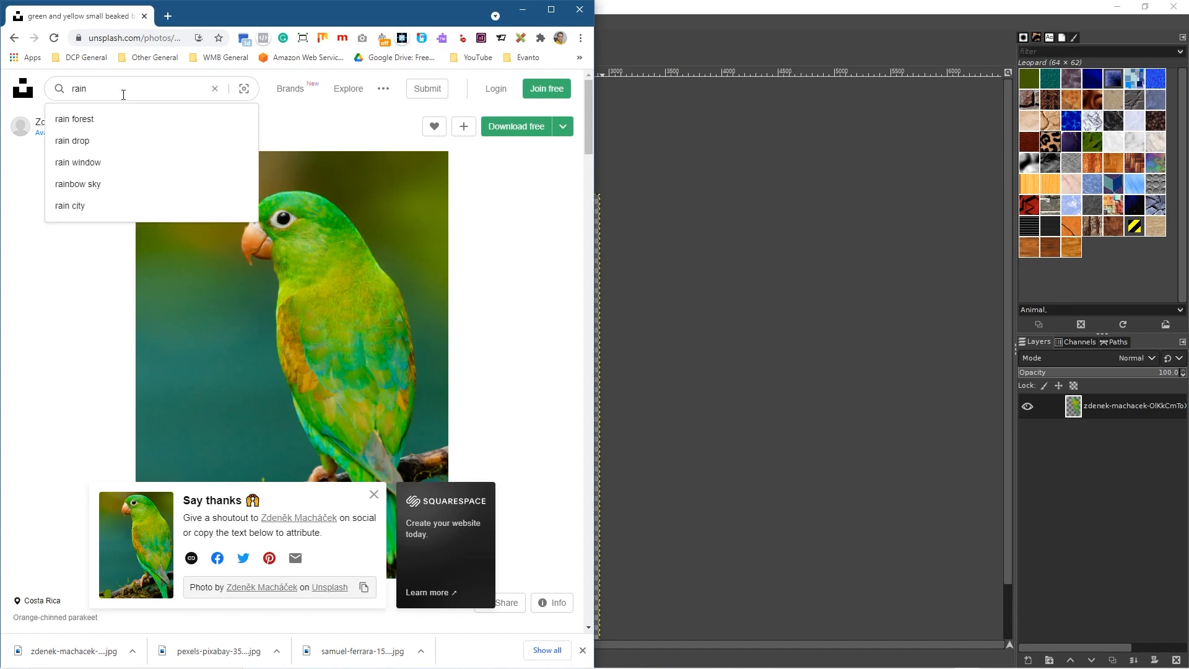
key(Down)
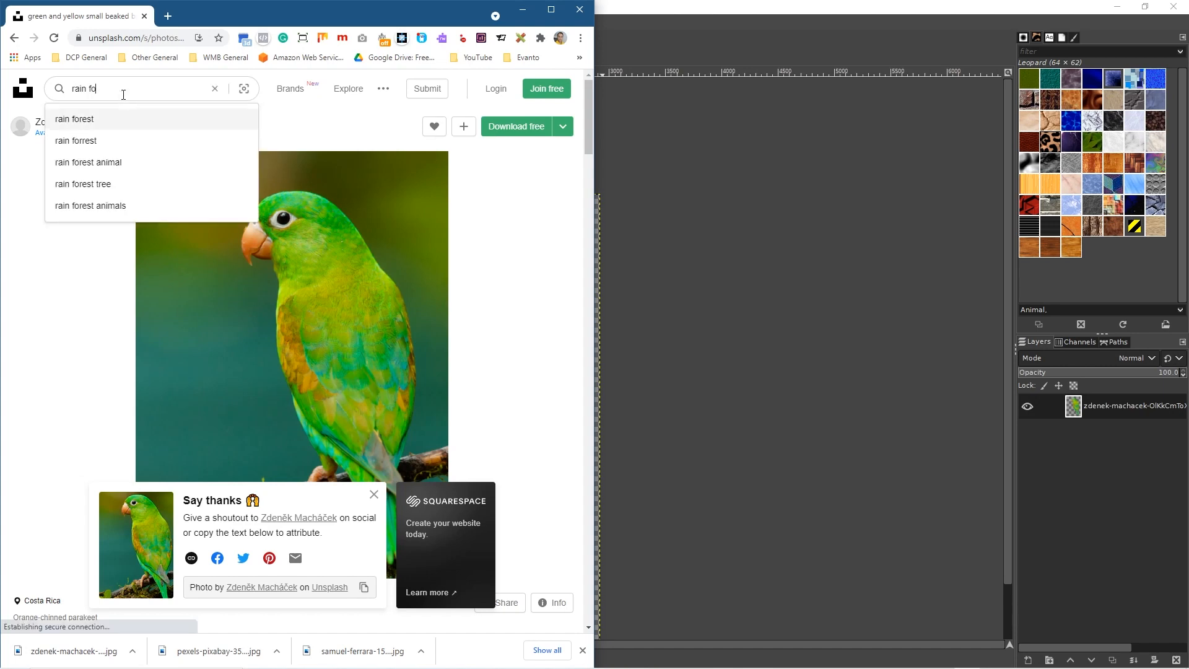
key(Return)
scroll(161, 297, down, 5)
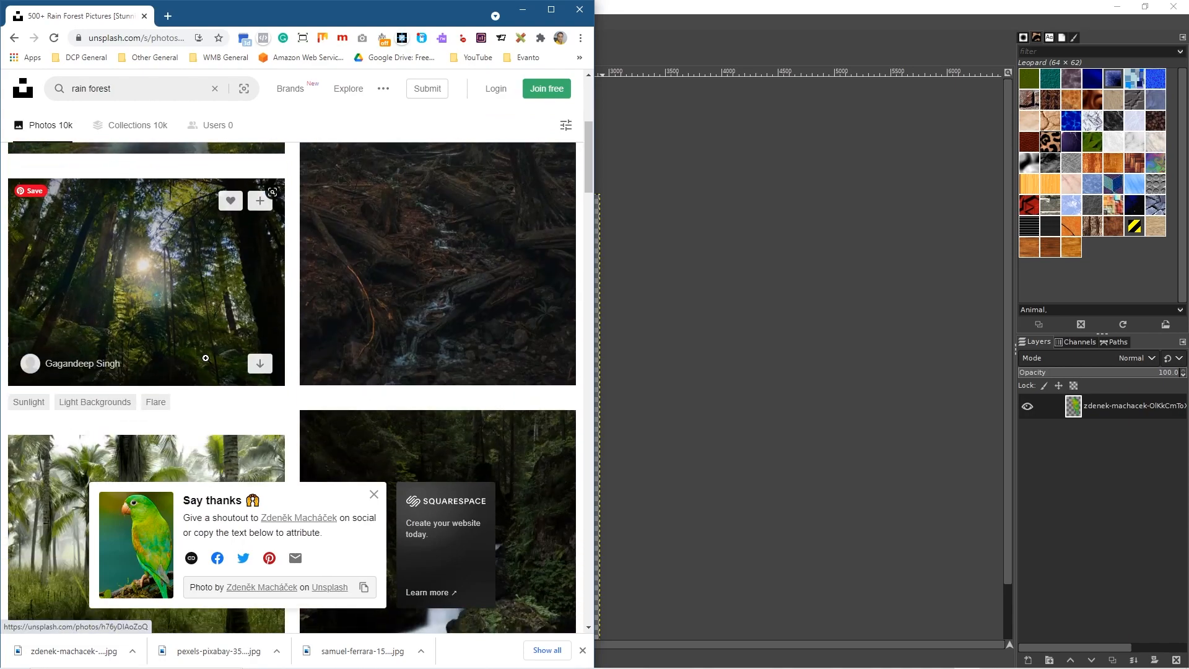
Step: Browse the Unsplash rain forest results for a photo suitable as the parrot's new background
scroll(207, 358, down, 10)
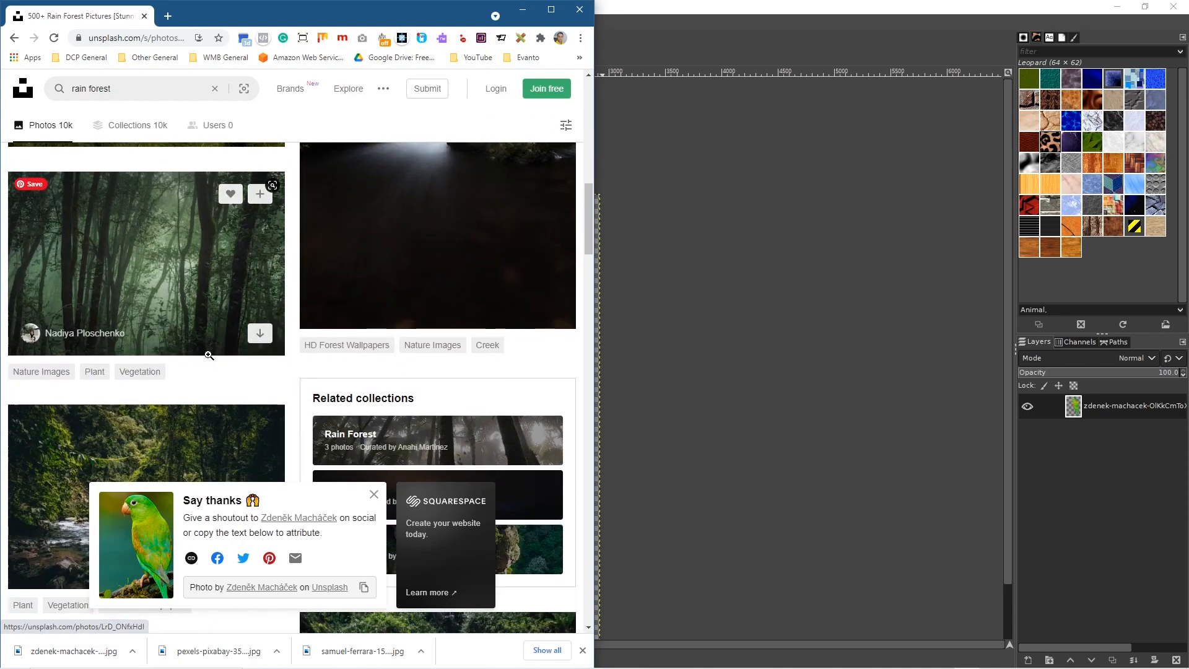
scroll(209, 353, down, 9)
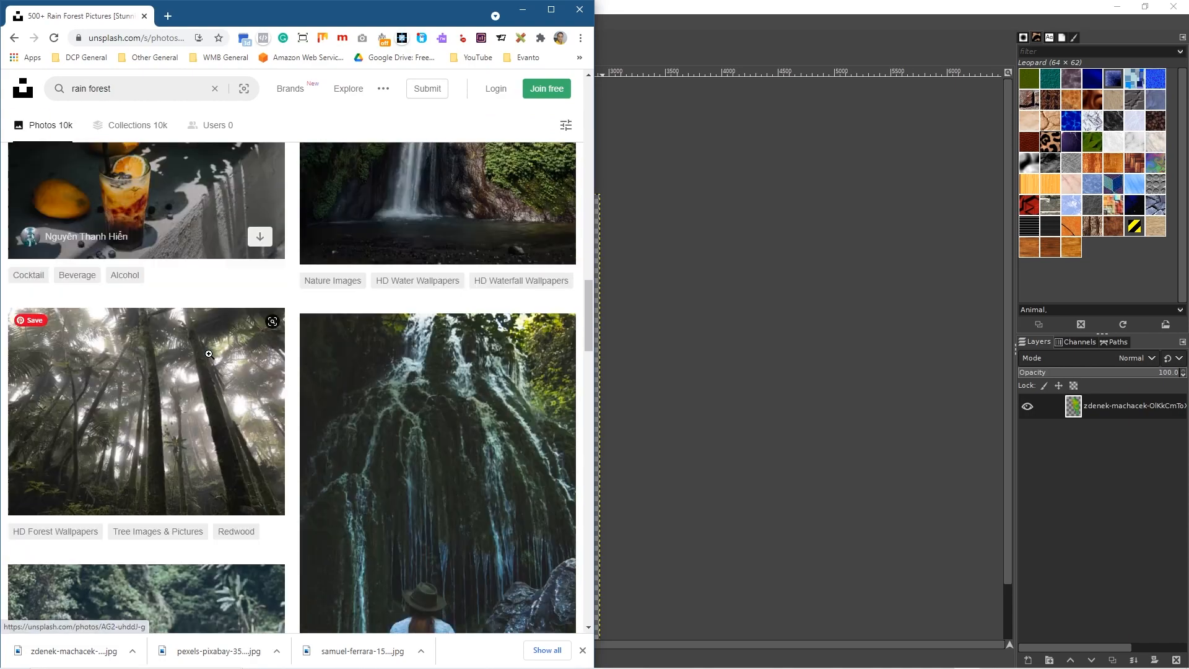
scroll(209, 353, down, 1)
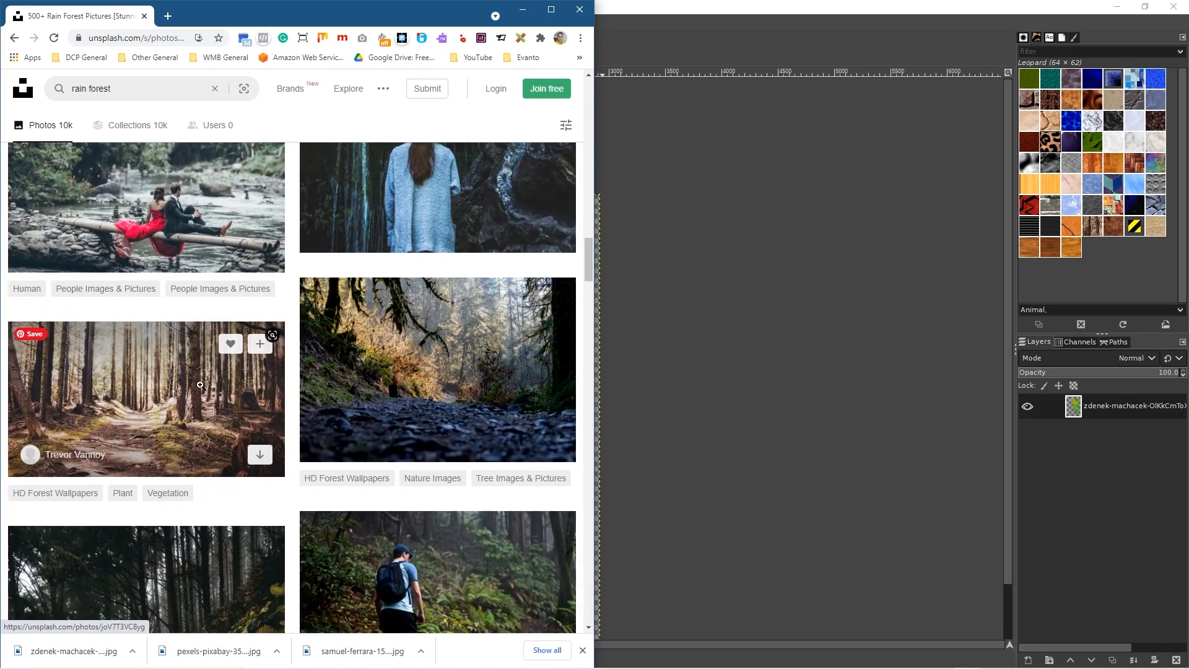
scroll(198, 386, down, 4)
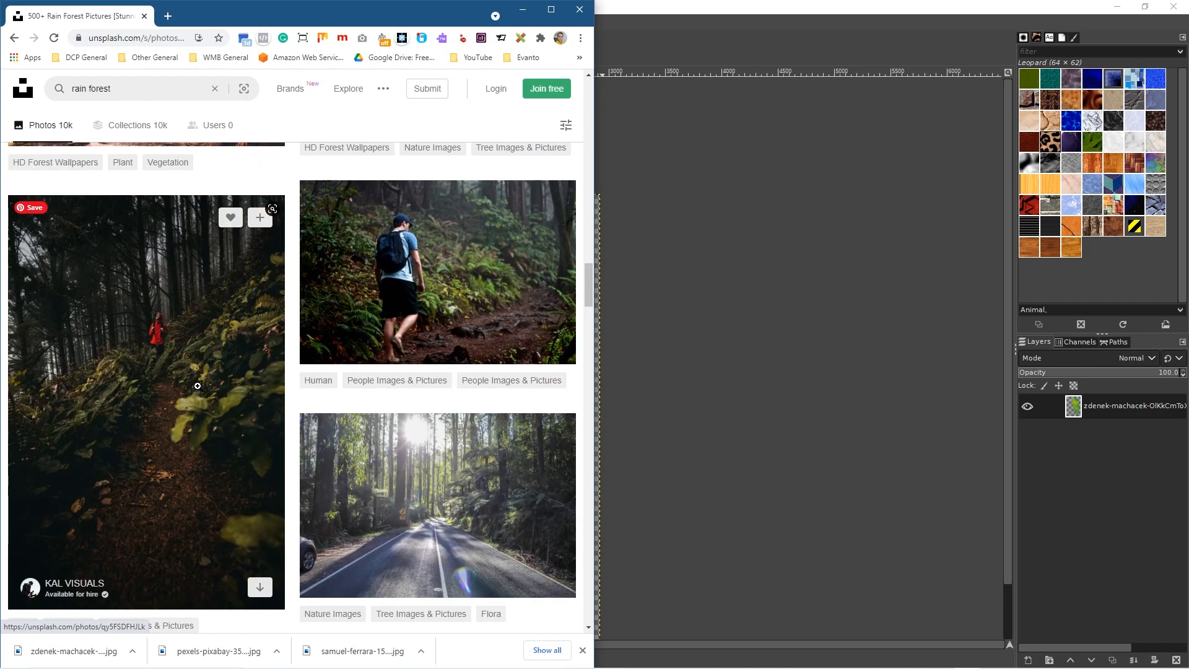
scroll(197, 386, down, 10)
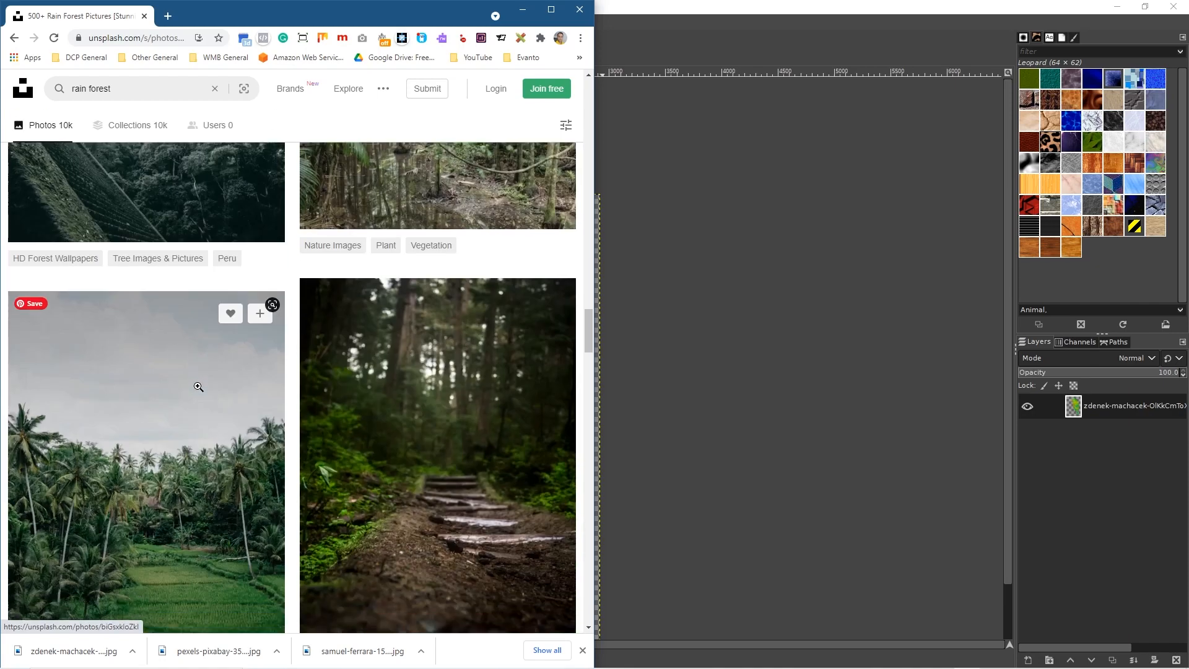
scroll(198, 386, down, 4)
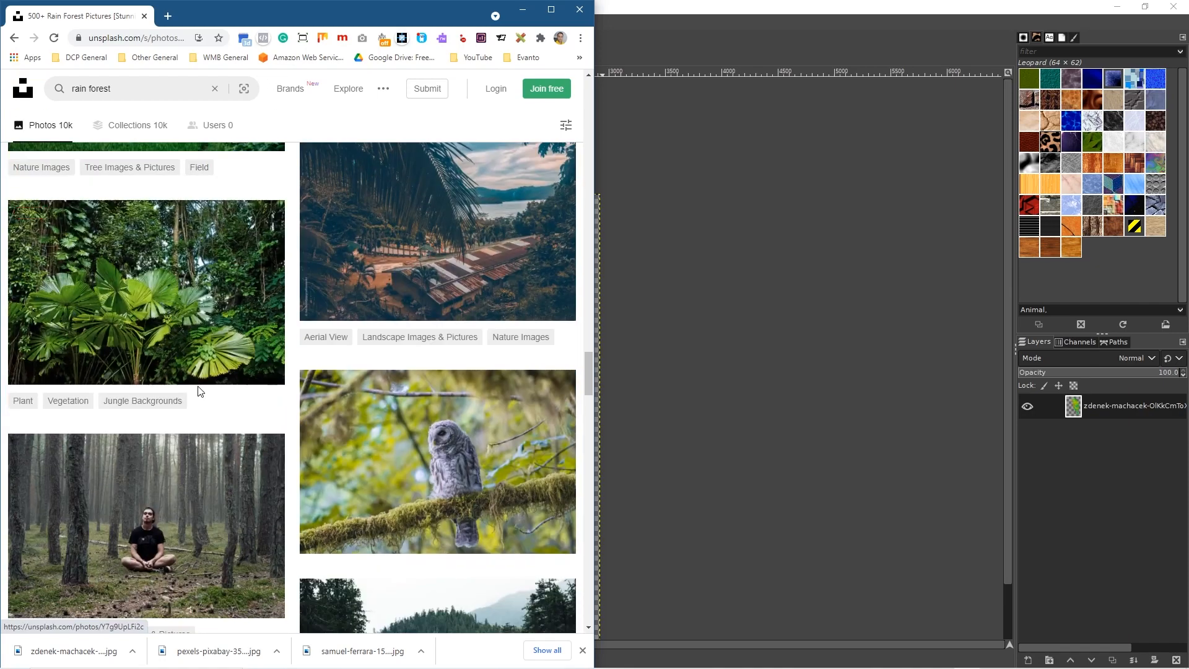
scroll(197, 389, down, 6)
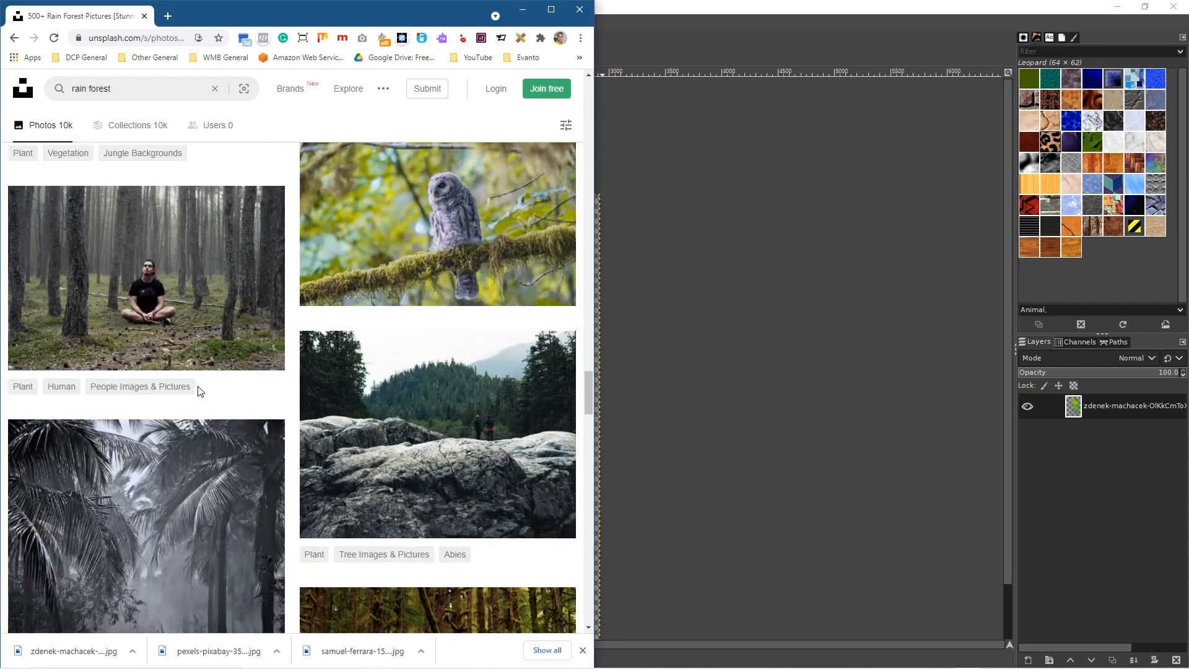
scroll(198, 386, down, 10)
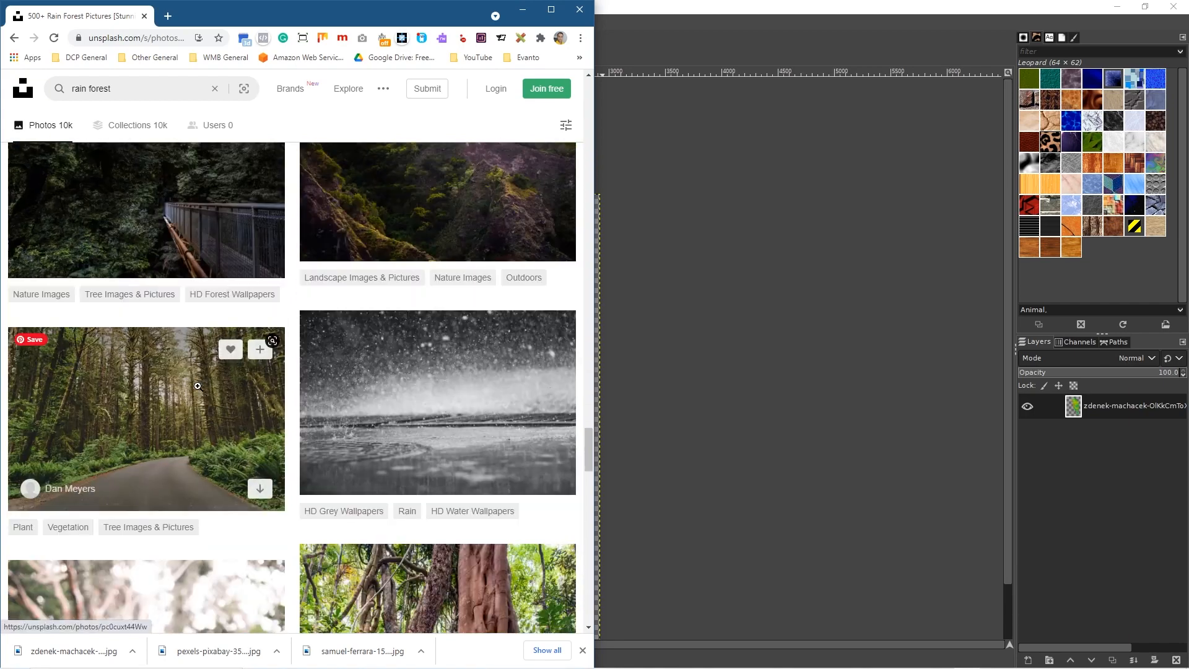
scroll(198, 386, down, 20)
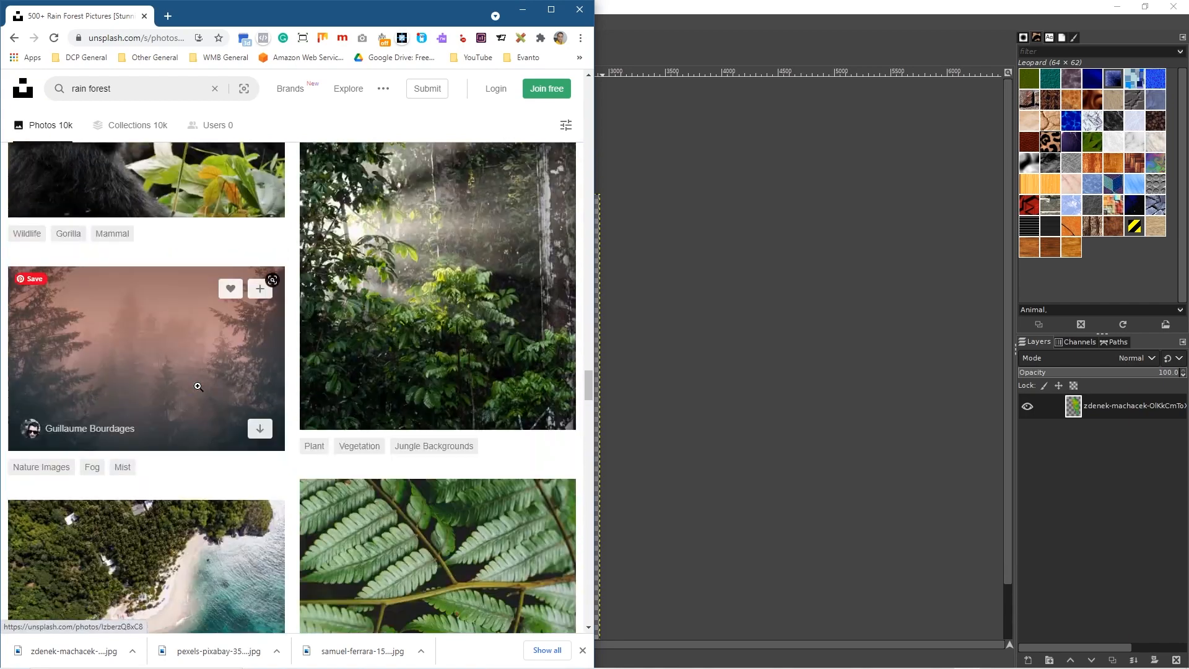
scroll(198, 385, down, 1)
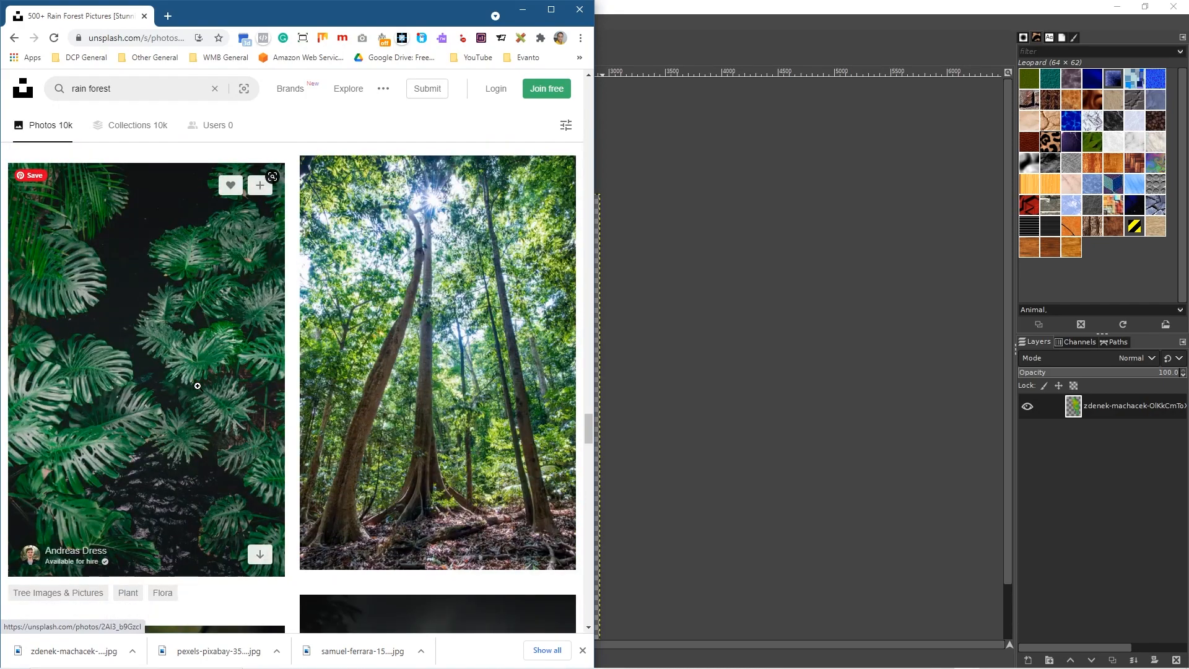
scroll(197, 386, down, 5)
scroll(198, 386, down, 5)
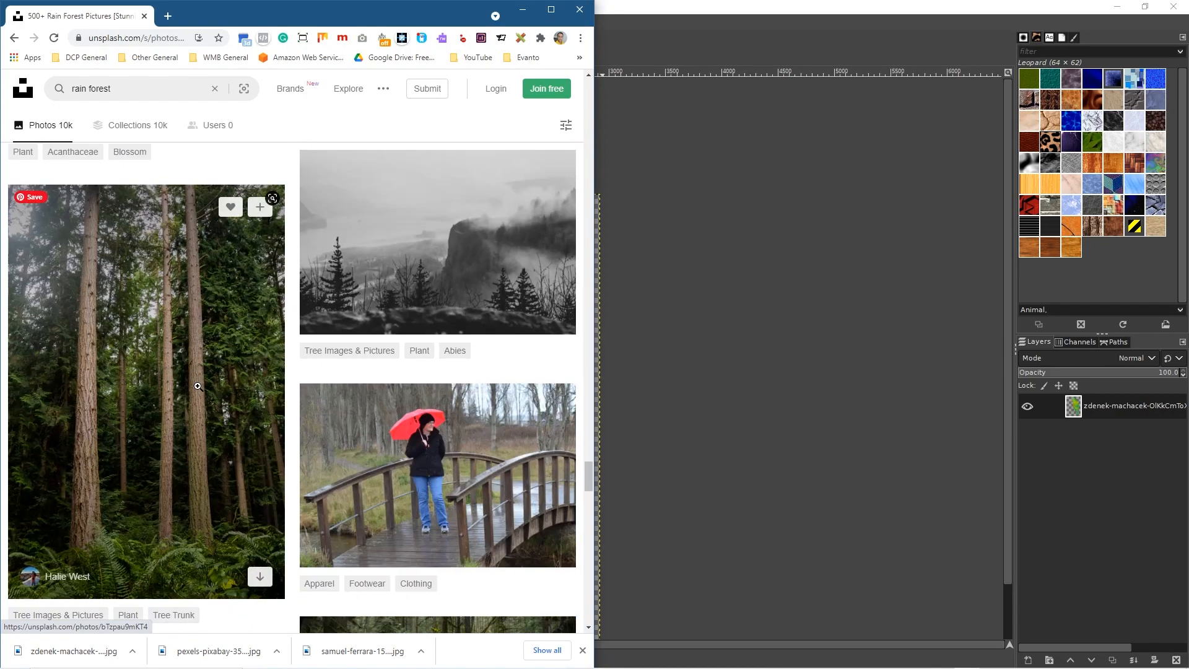
Step: Search Unsplash for "tree"
click(124, 91)
text(t)
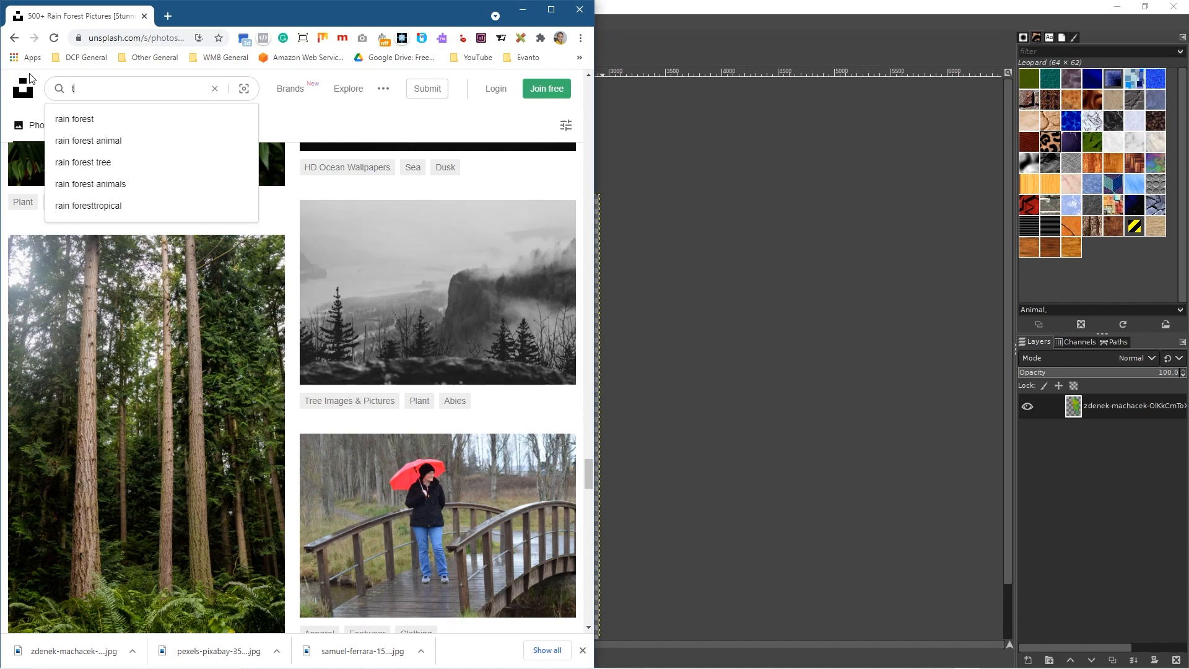
text(ree)
key(Return)
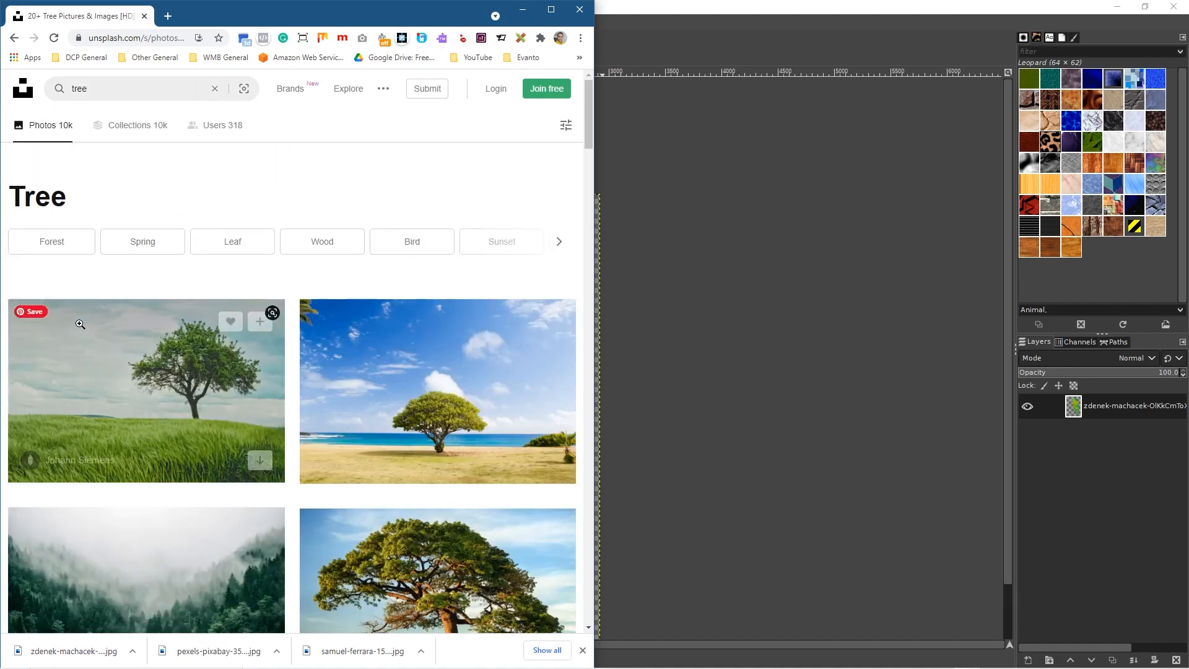
Step: Open the photo of the broad, leafy tree standing in a grassy field and download it
scroll(87, 350, down, 3)
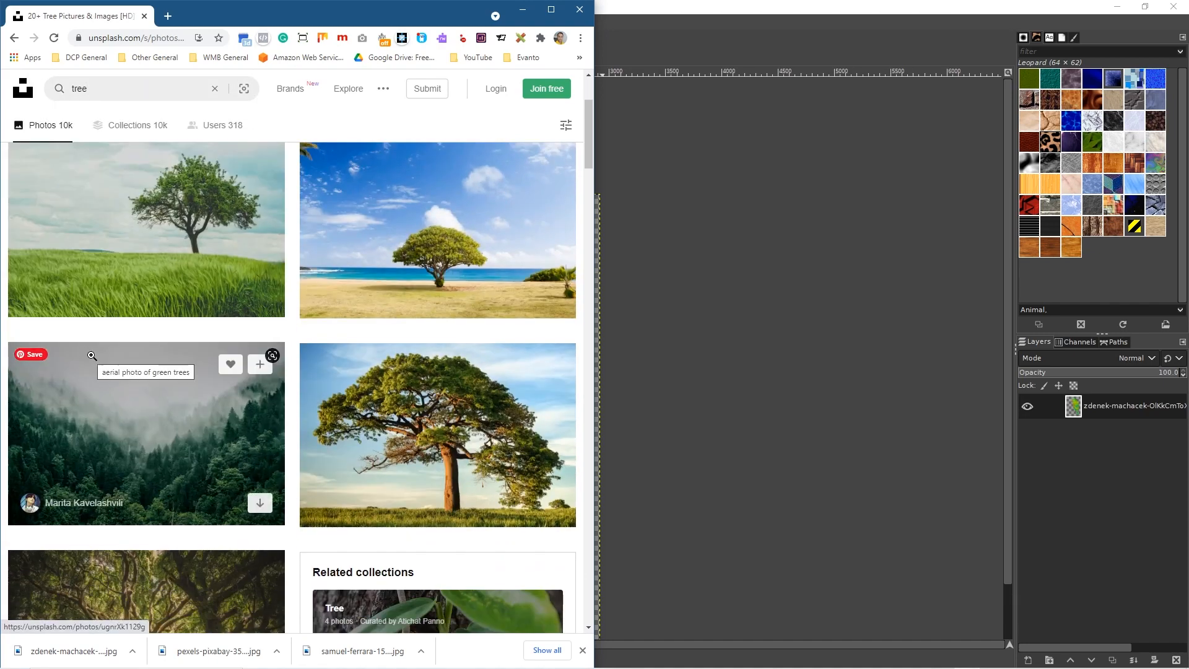
click(433, 398)
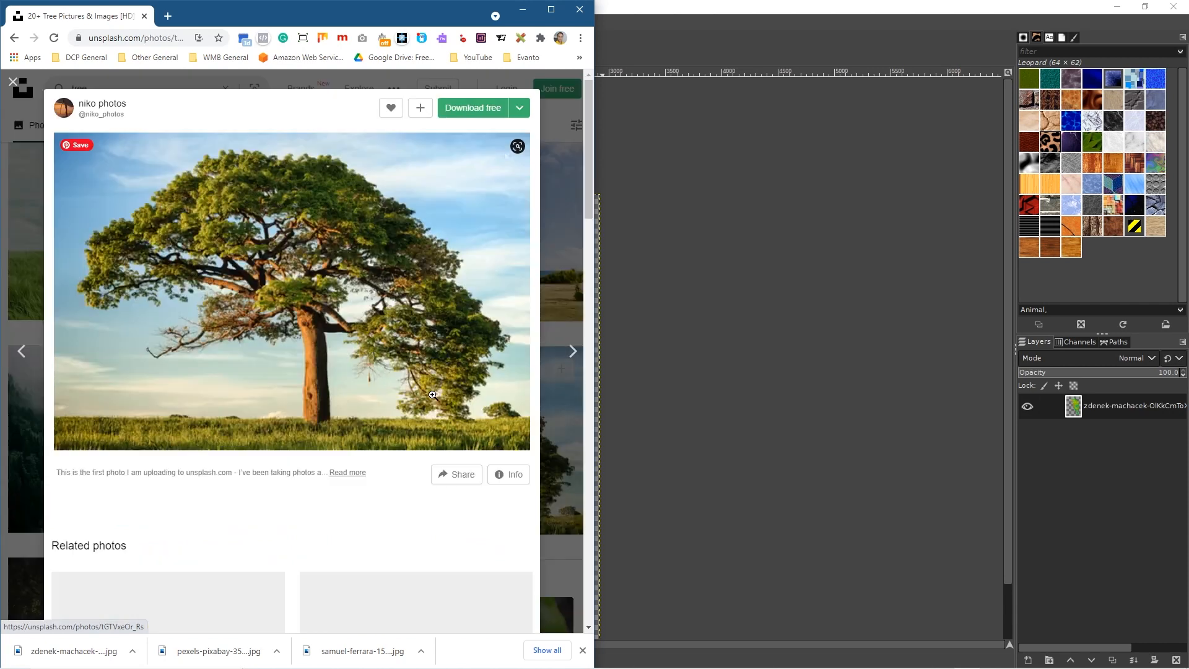
click(472, 108)
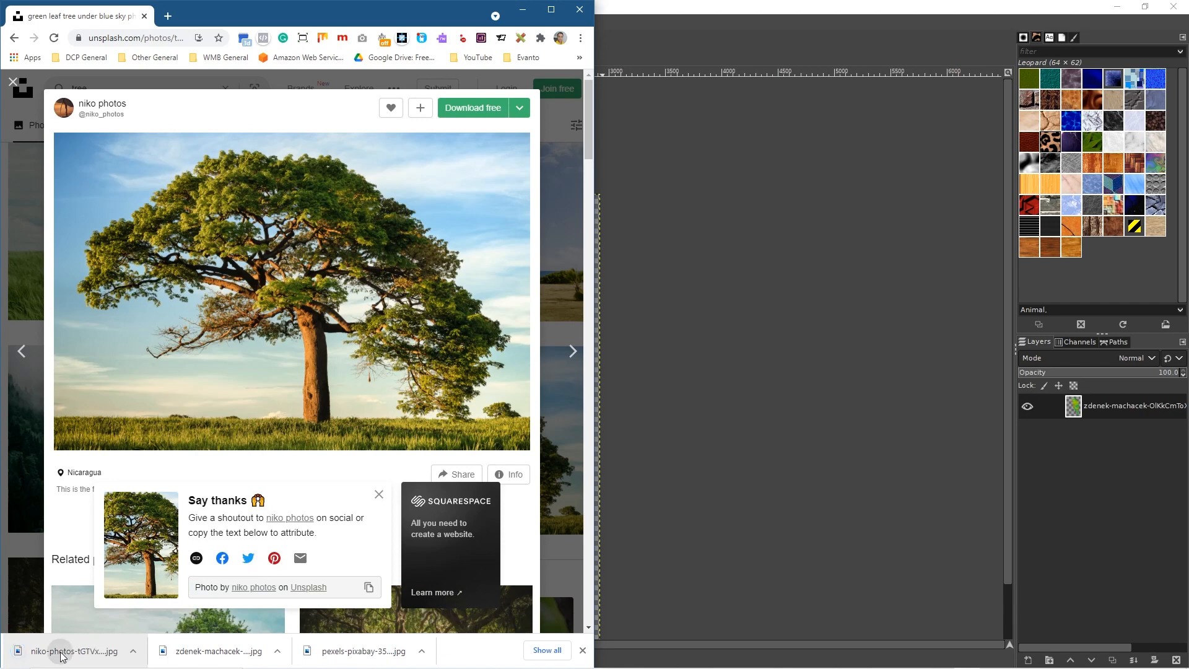
Step: Bring up the Path Tool Image folder and put the downloaded tree photo in it
key(alt+Tab)
key(alt+Tab)
key(alt+Tab)
key(alt+Tab)
key(alt+Tab)
key(alt+Tab)
key(alt+Tab)
drag(68, 656, 856, 300)
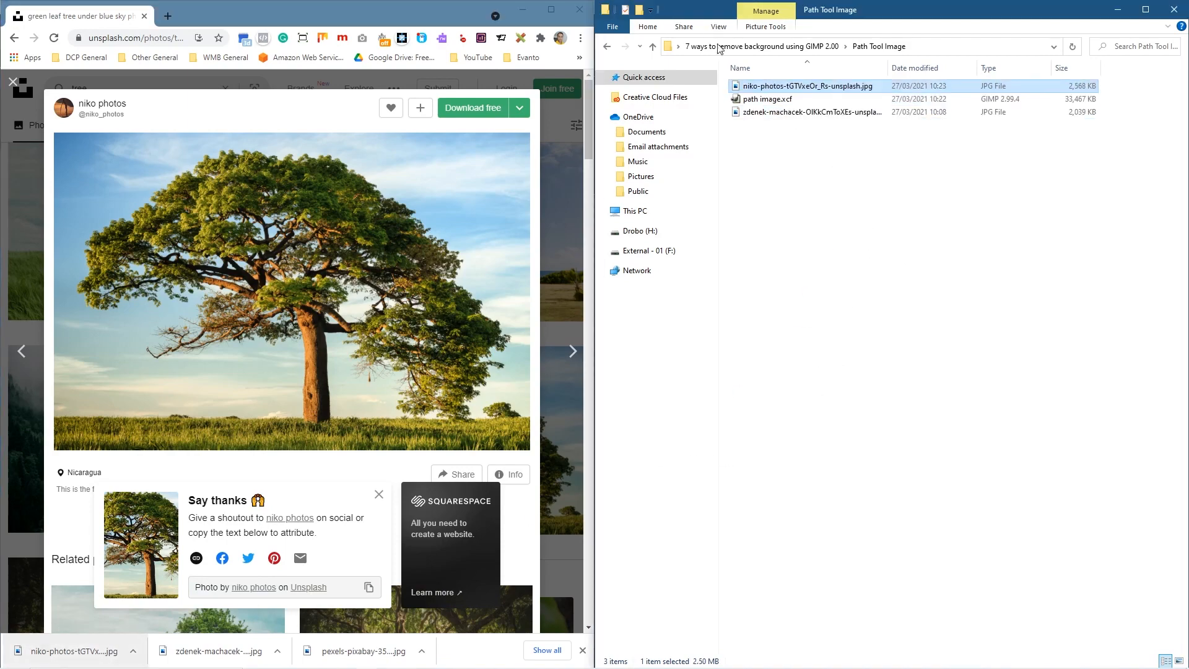
Step: Switch back to GIMP and open the downloaded tree JPG from the Path Tool Image folder as a separate image
click(523, 10)
click(10, 24)
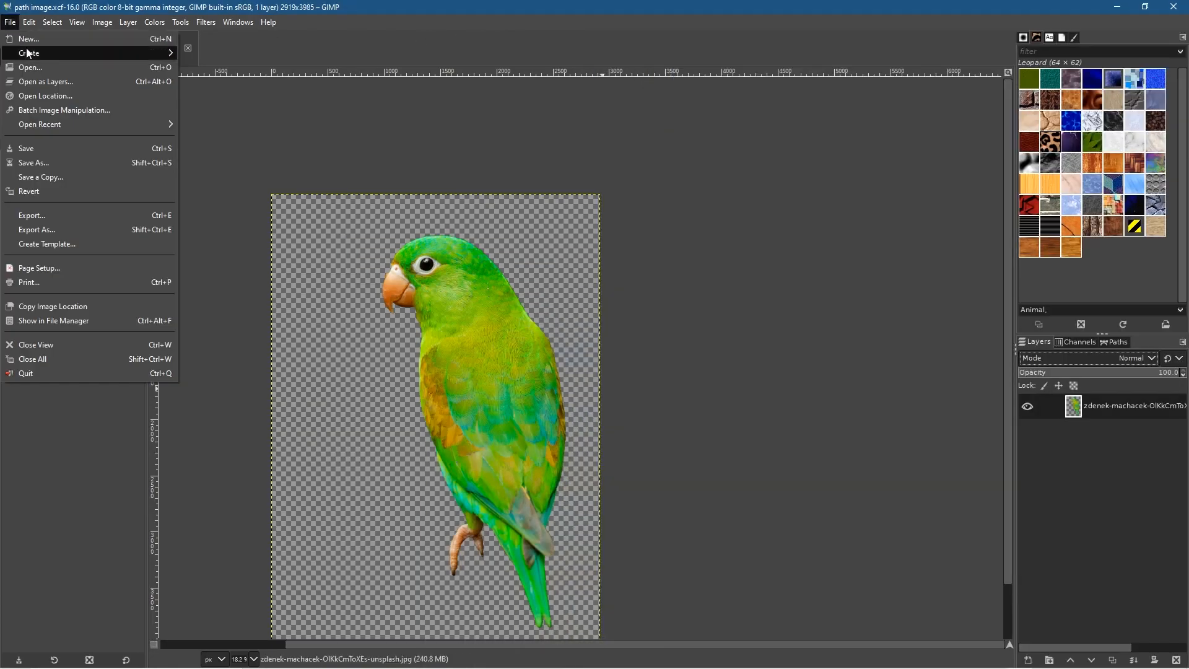
click(28, 60)
click(410, 211)
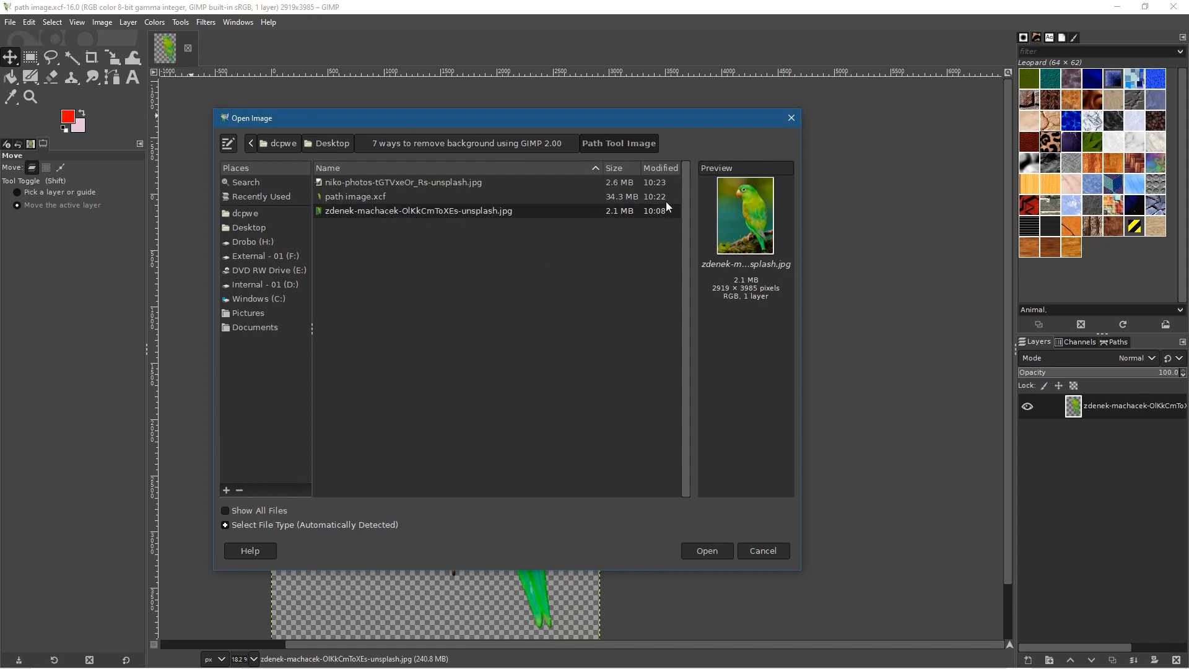
click(426, 184)
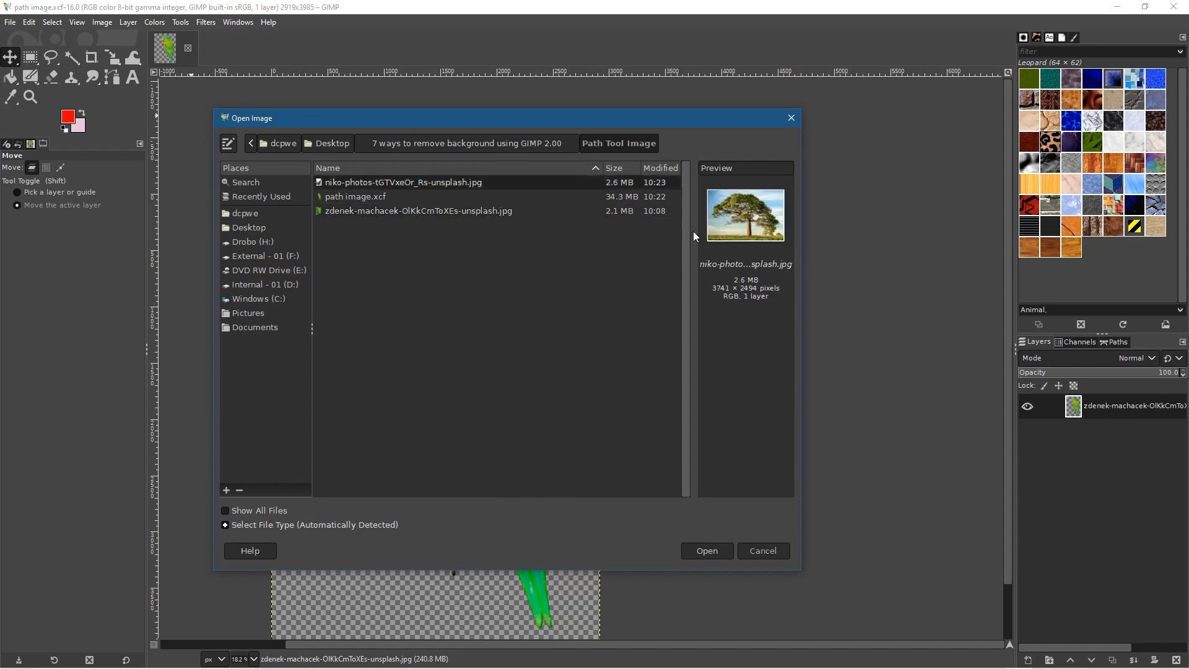
click(706, 552)
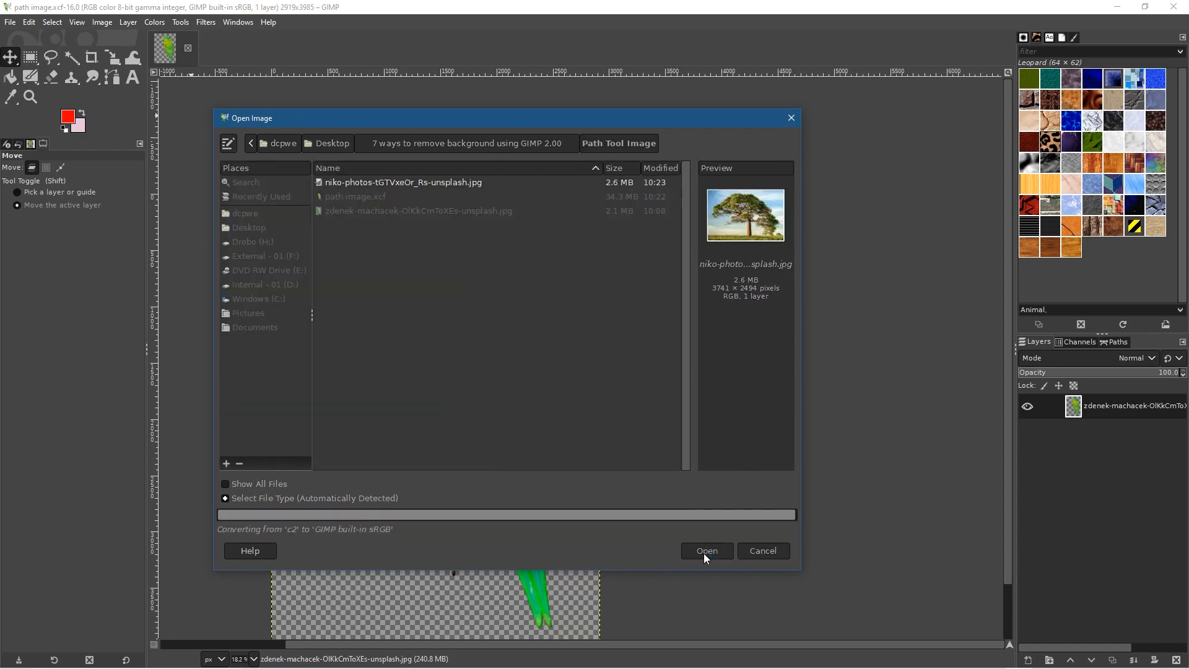
Step: Copy the cut-out parrot and paste it into the tree image, anchored on a new transparent layer above the photo
click(167, 57)
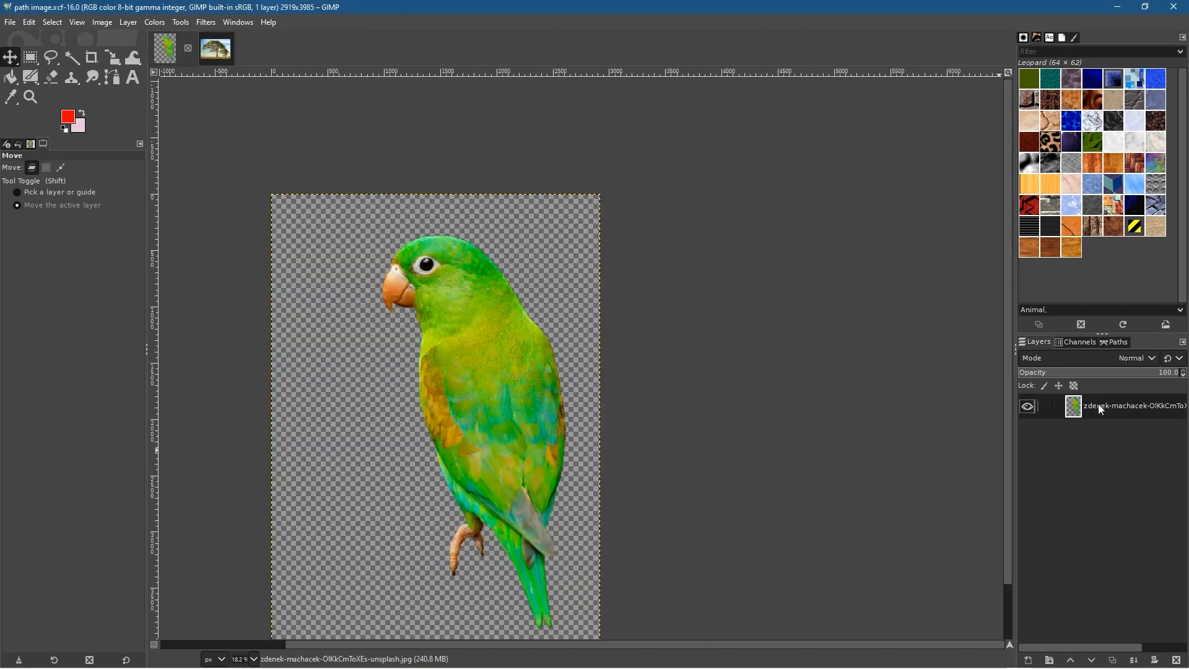
click(216, 49)
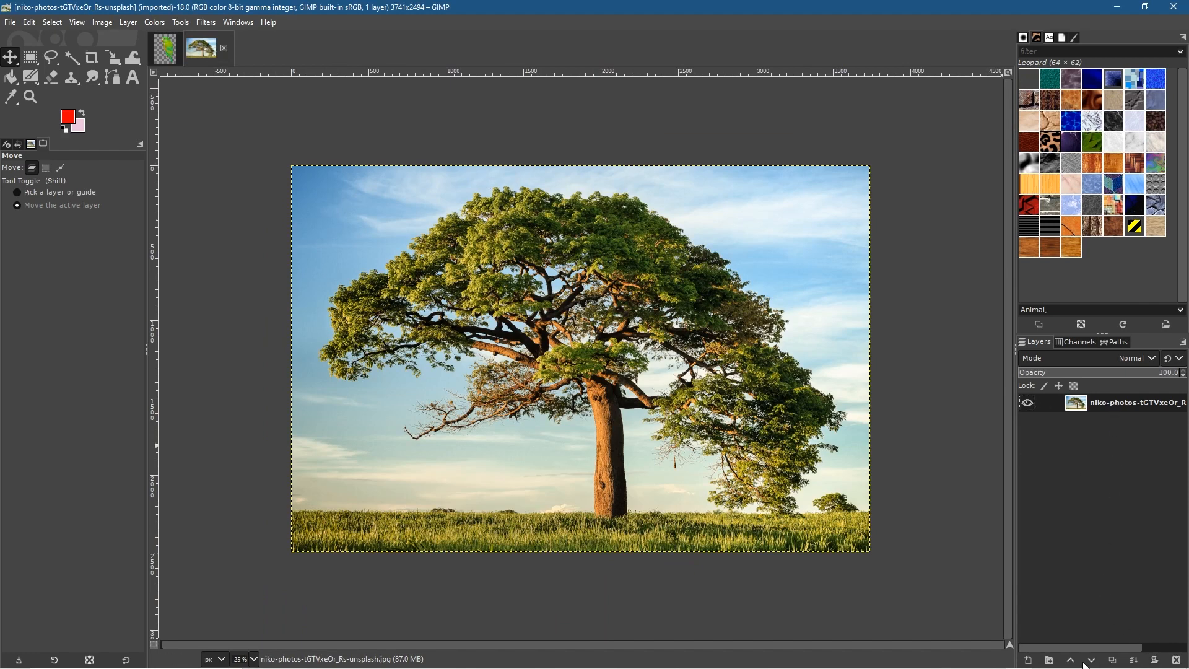
click(1032, 658)
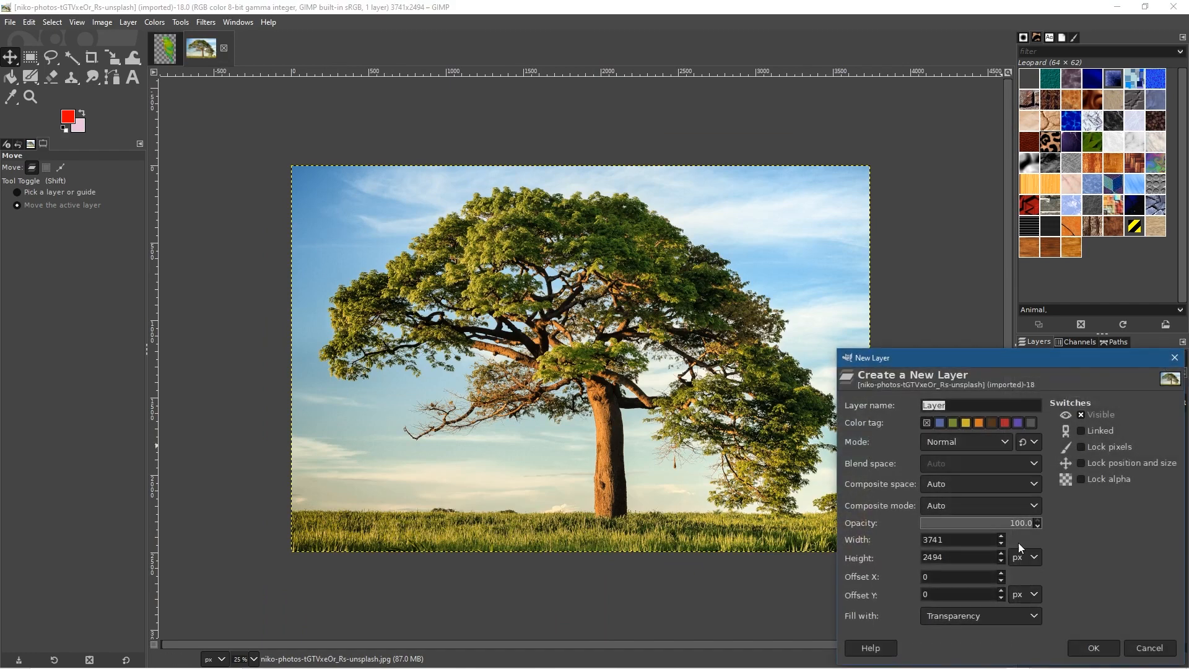
click(1103, 650)
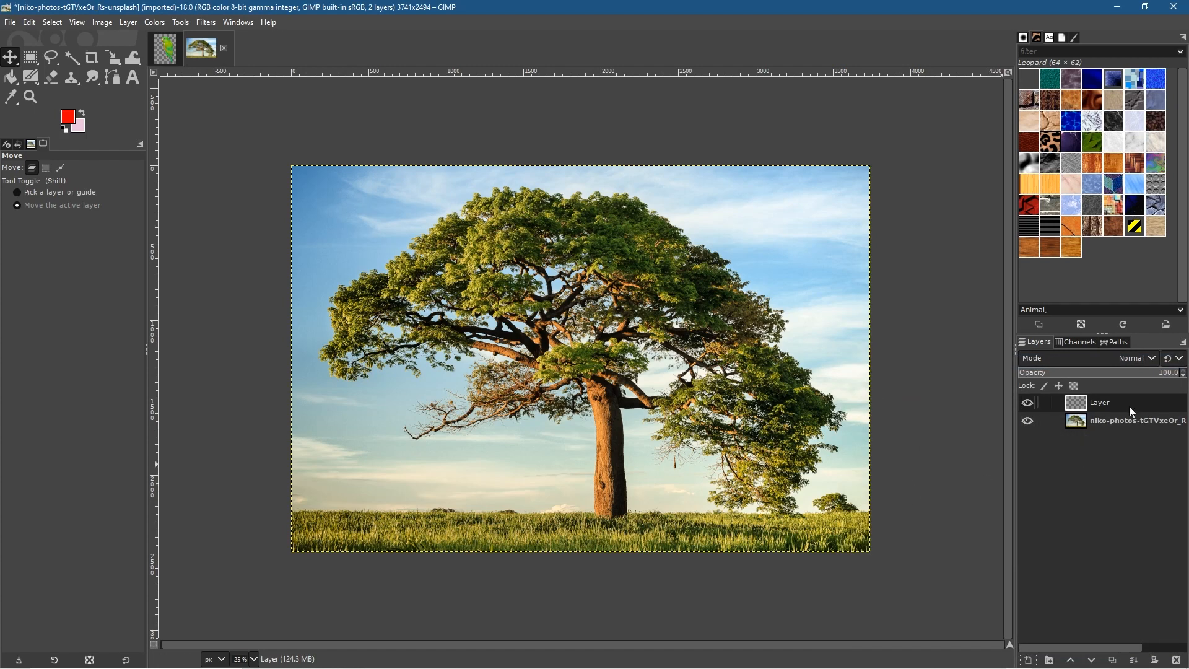
key(ctrl+v)
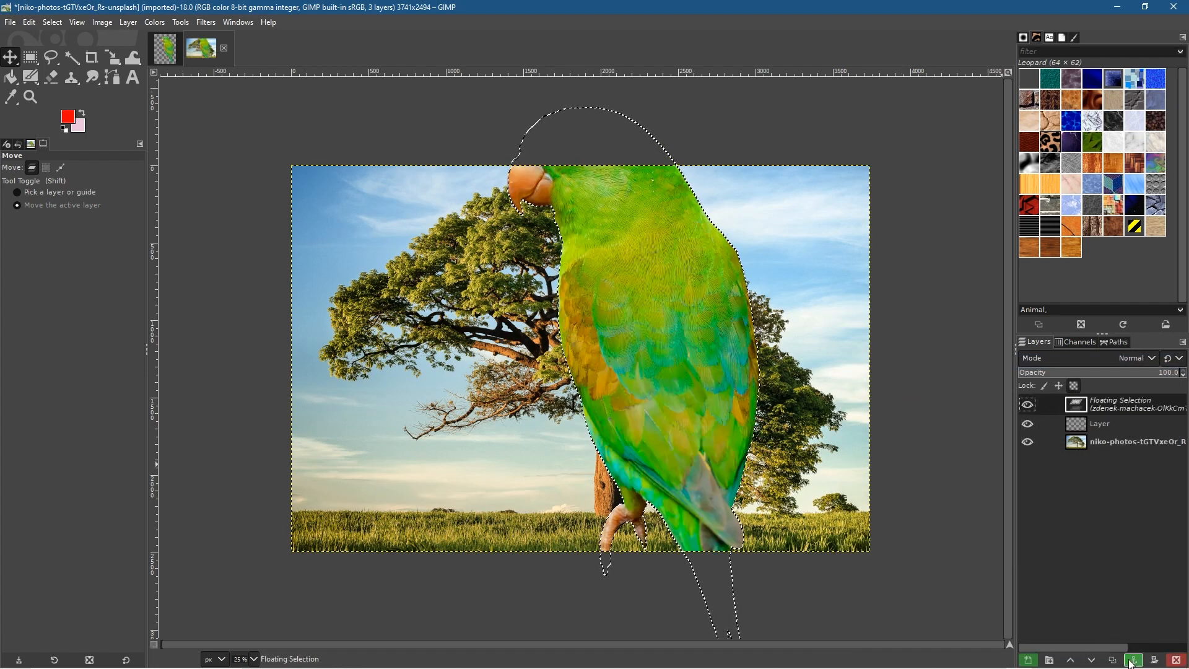
click(1131, 662)
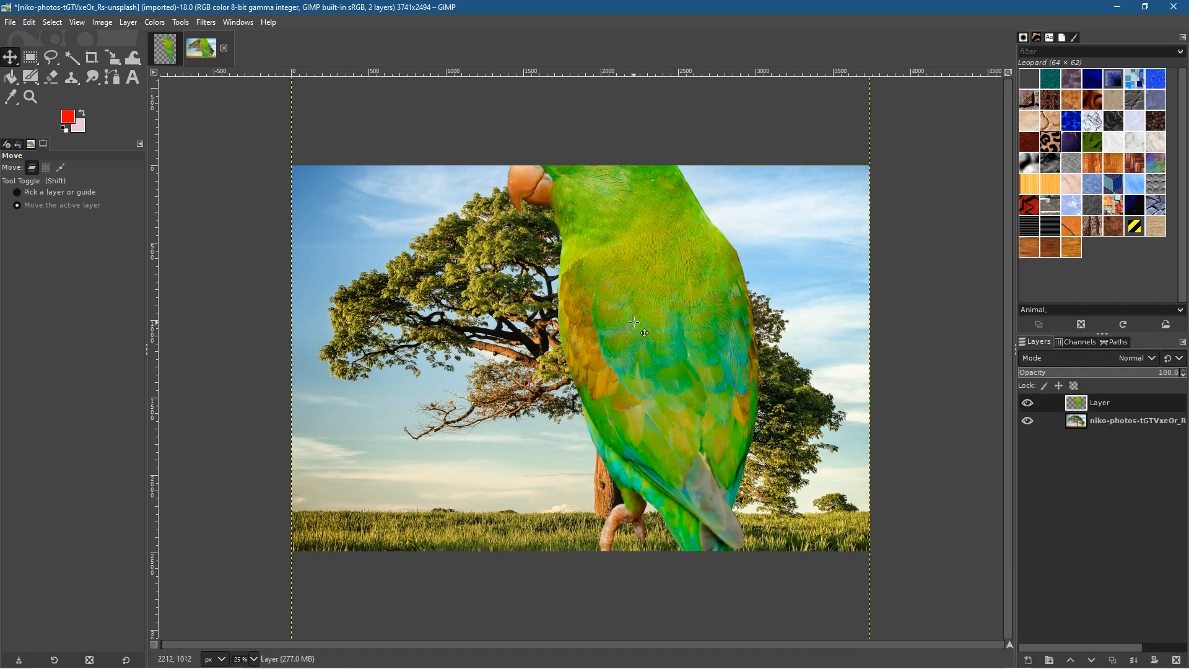
Step: Scale the parrot layer down proportionally to about 175 × 186 px and move it over the branches beside the trunk
click(112, 57)
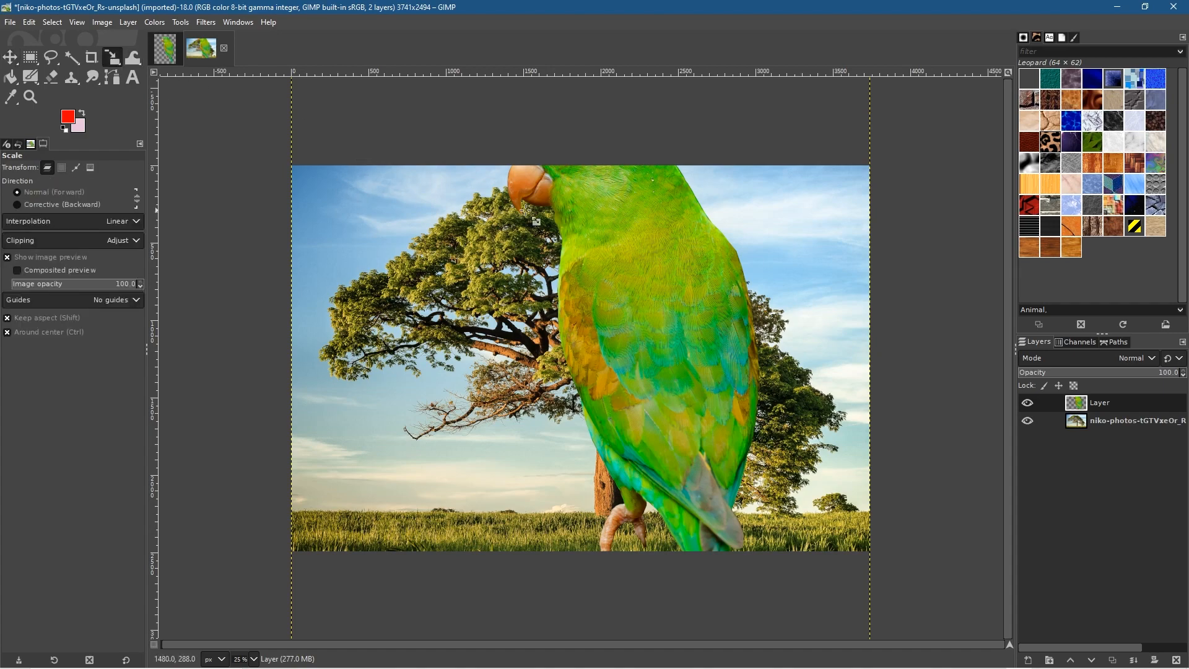
click(510, 221)
drag(326, 193, 1166, 476)
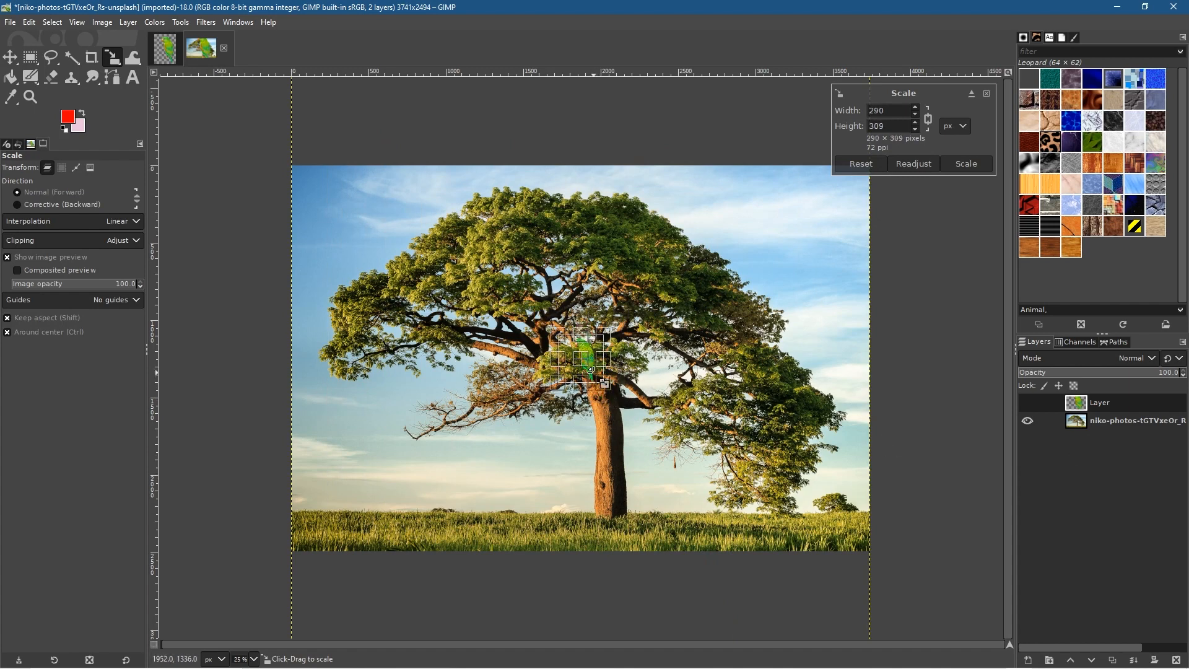
drag(597, 371, 521, 353)
drag(476, 314, 485, 323)
Step: Position the scaled parrot so its feet rest on the sunlit branch, and apply the scaling
scroll(504, 336, up, 1)
scroll(516, 346, up, 6)
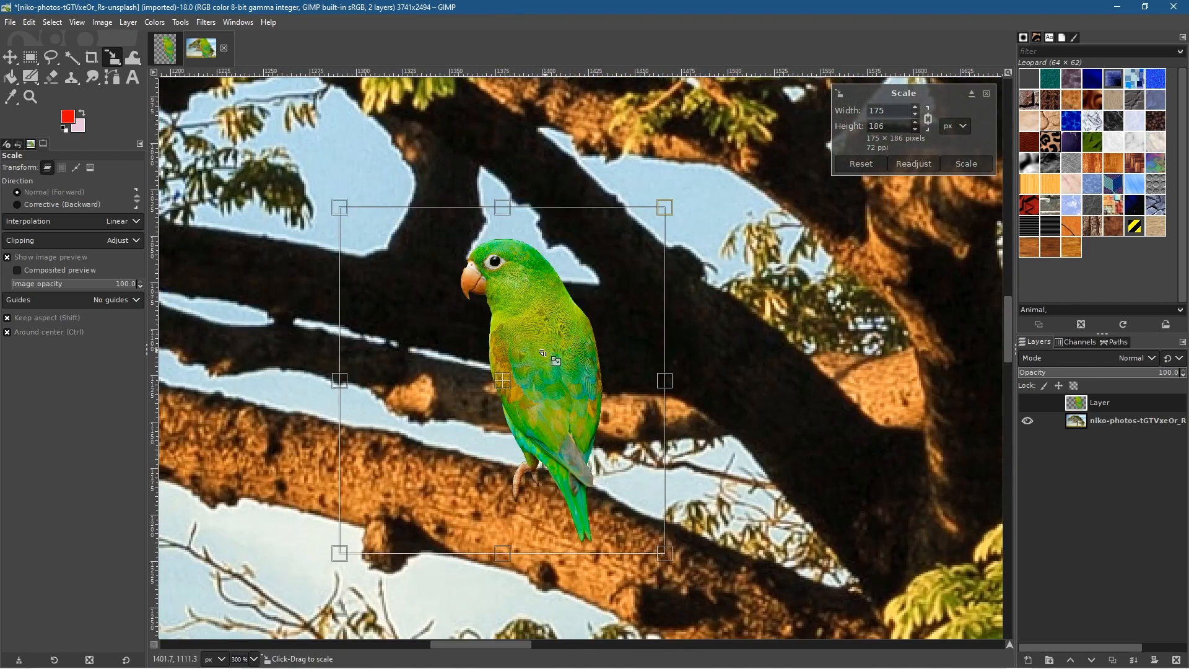
drag(516, 390, 500, 385)
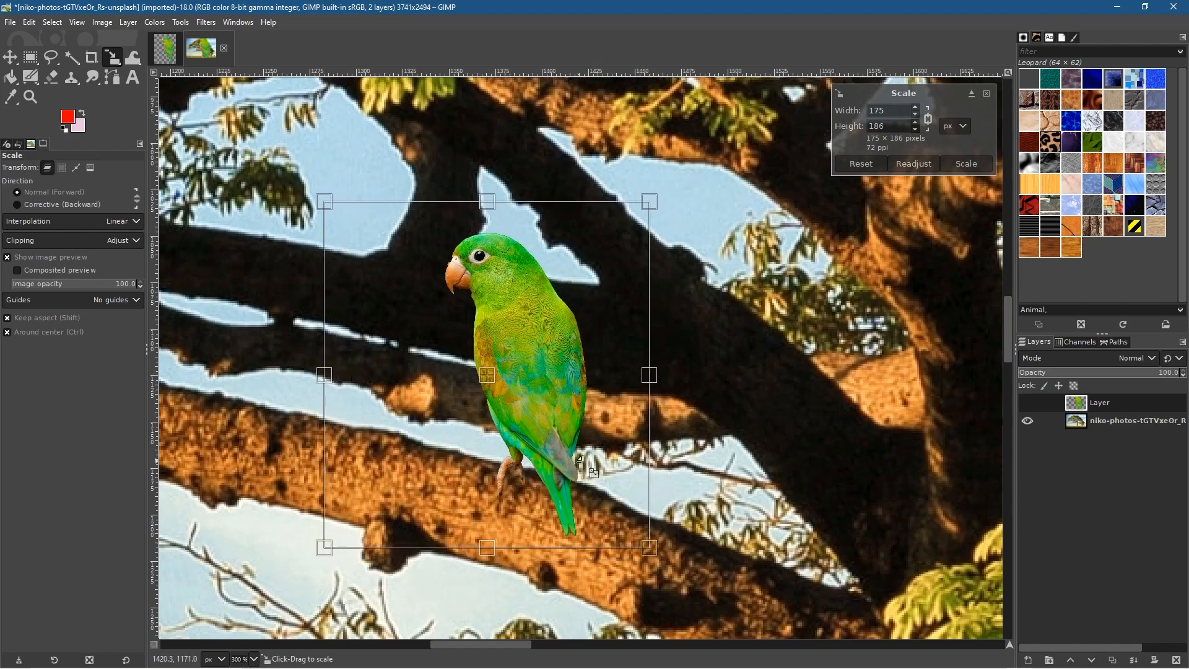
scroll(321, 295, down, 7)
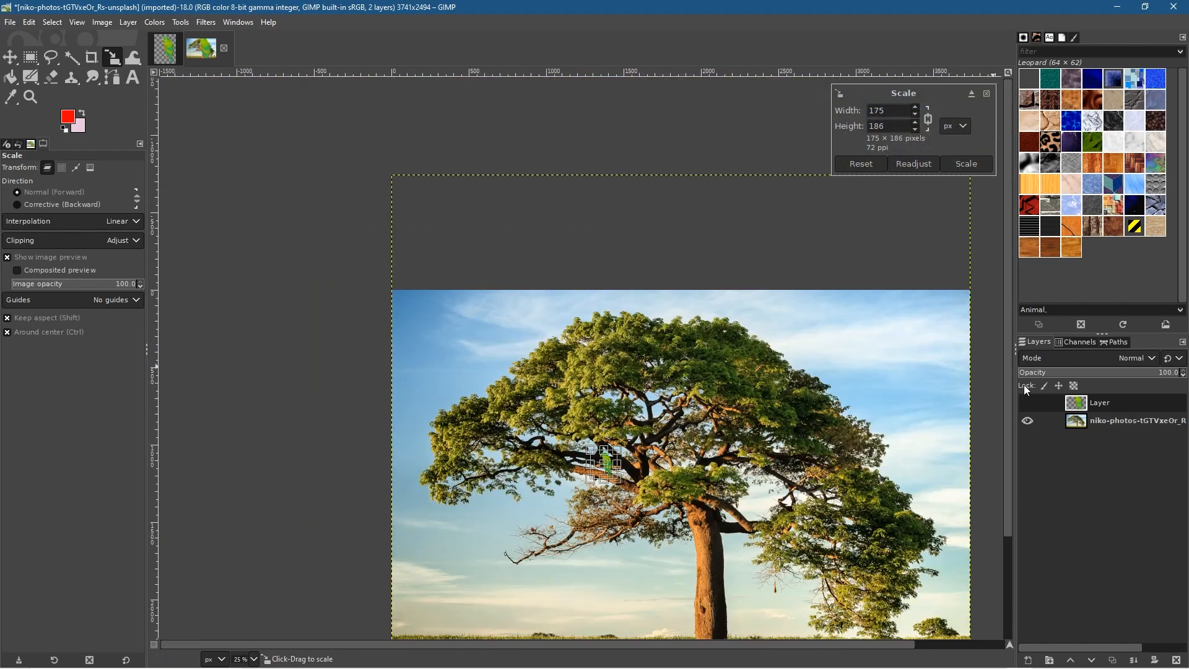
click(1088, 420)
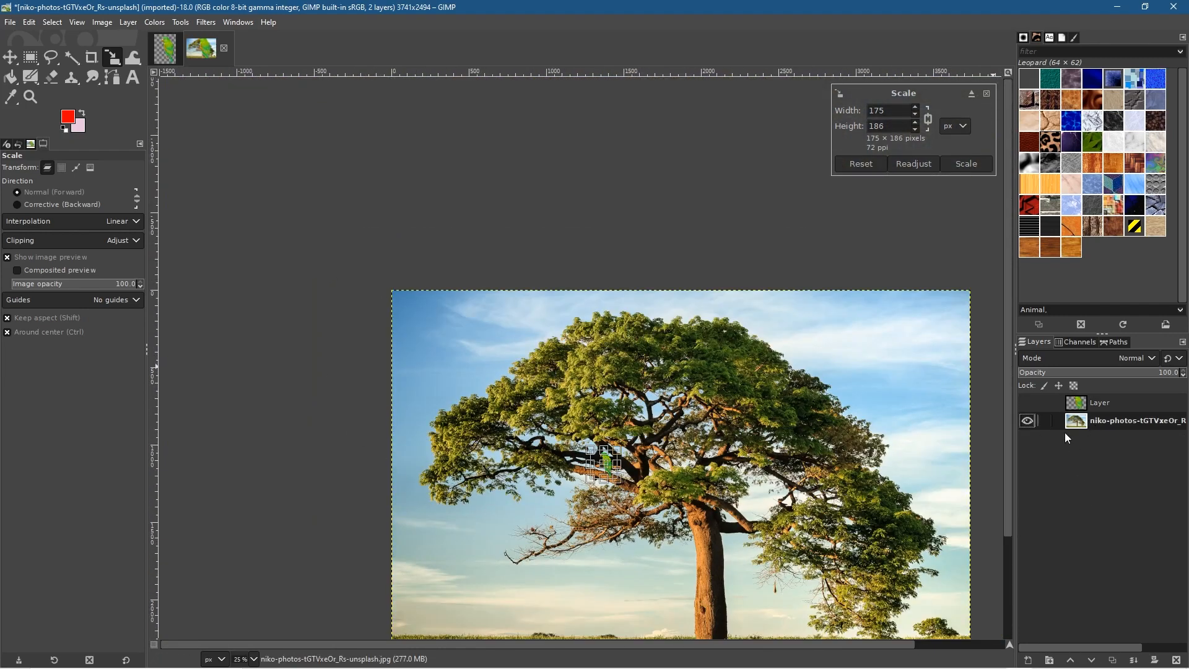
click(969, 167)
scroll(402, 438, down, 1)
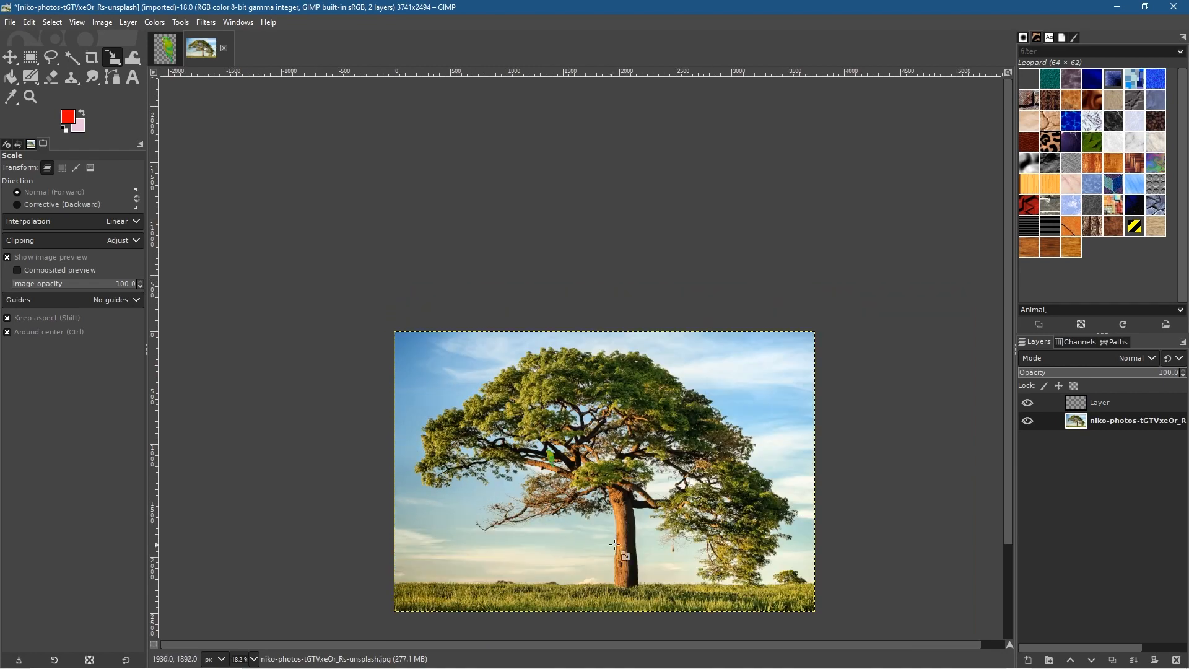
scroll(602, 490, up, 3)
scroll(602, 490, up, 1)
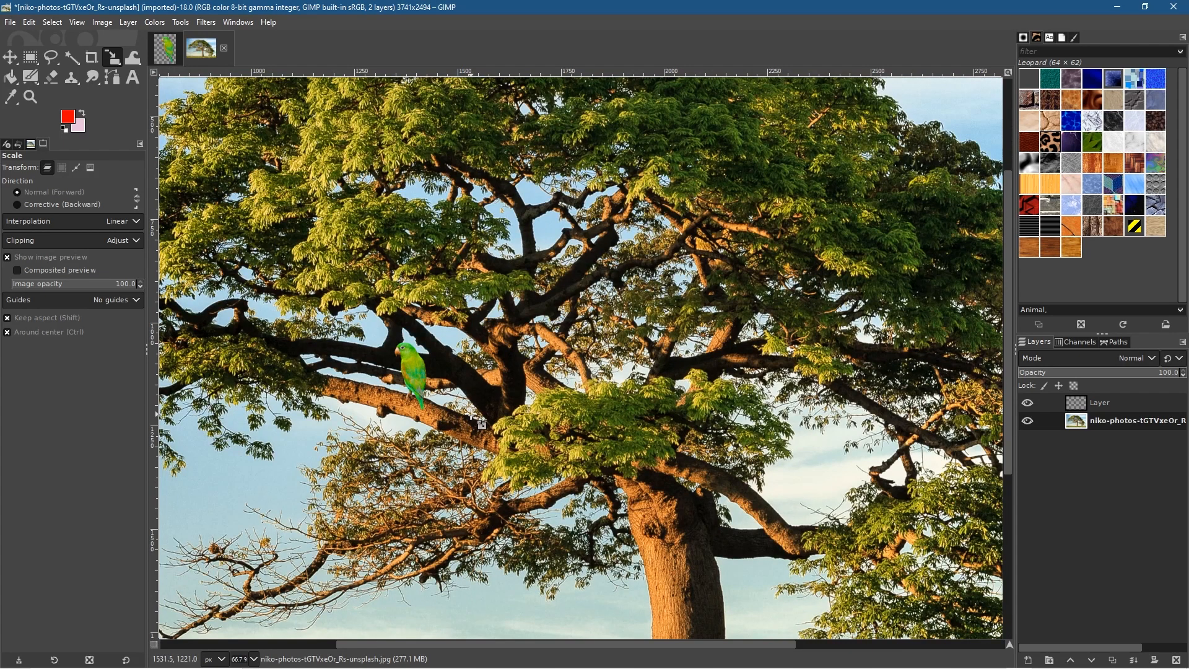
scroll(471, 413, down, 3)
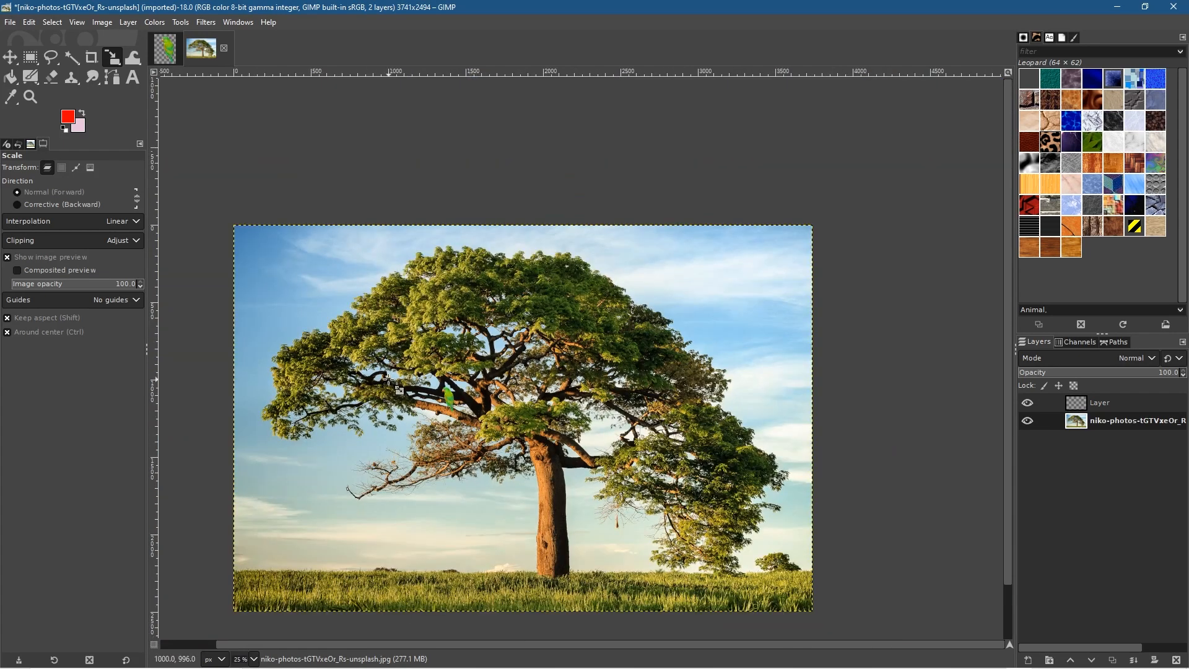
scroll(471, 414, up, 4)
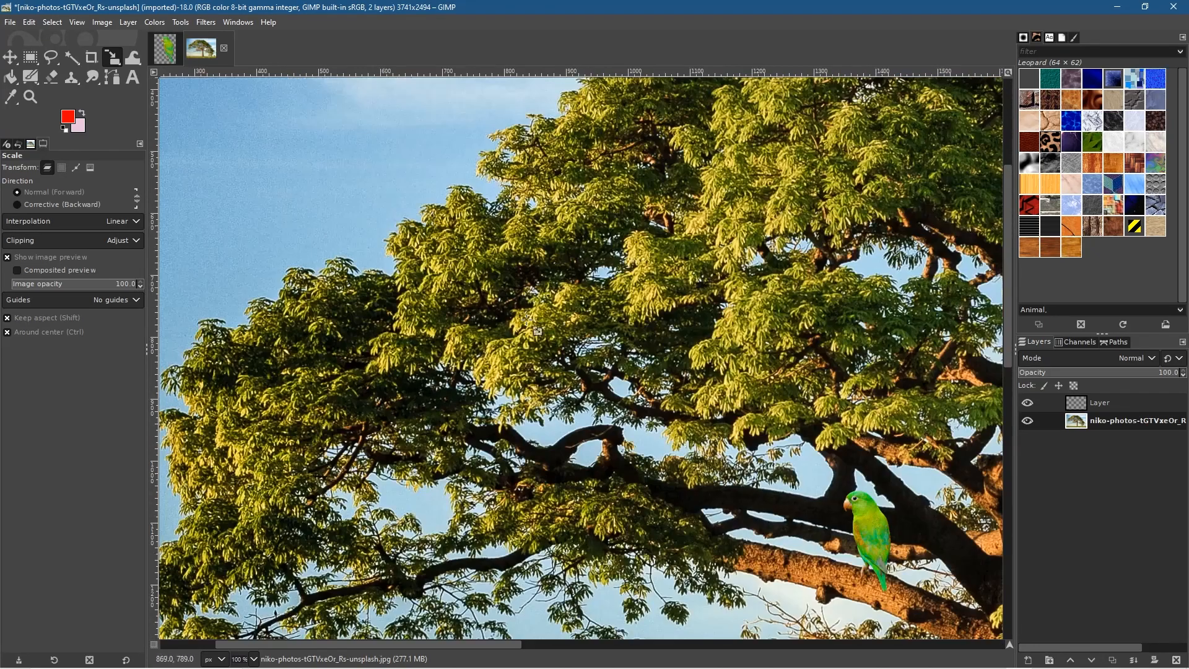
click(739, 482)
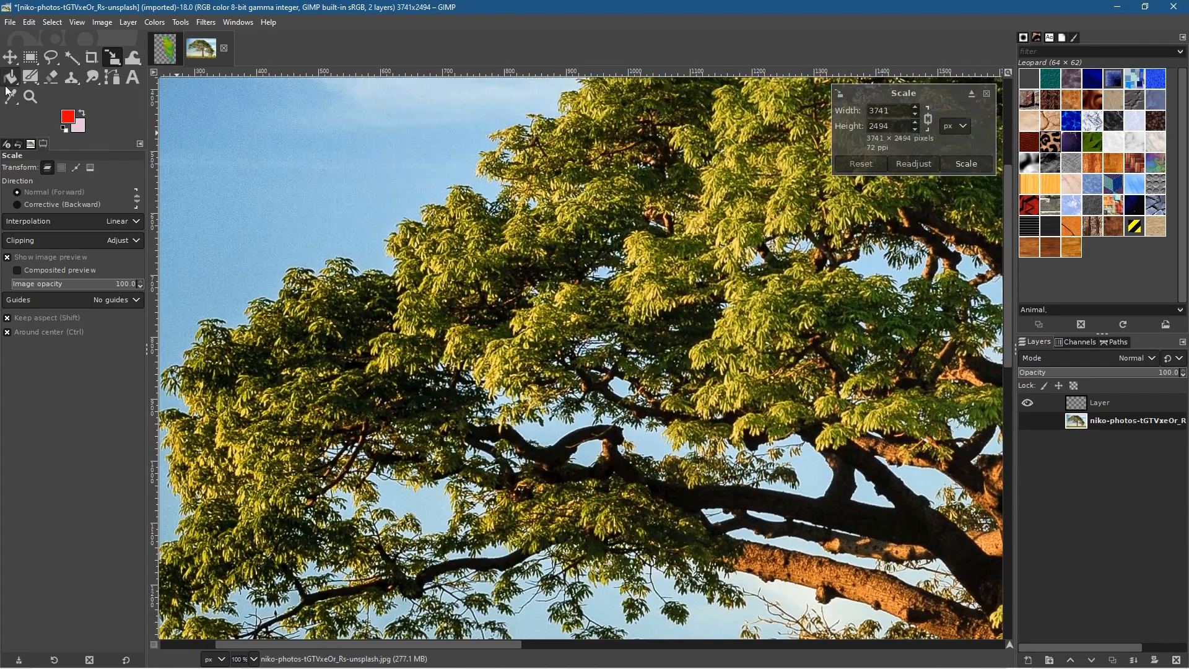
click(10, 57)
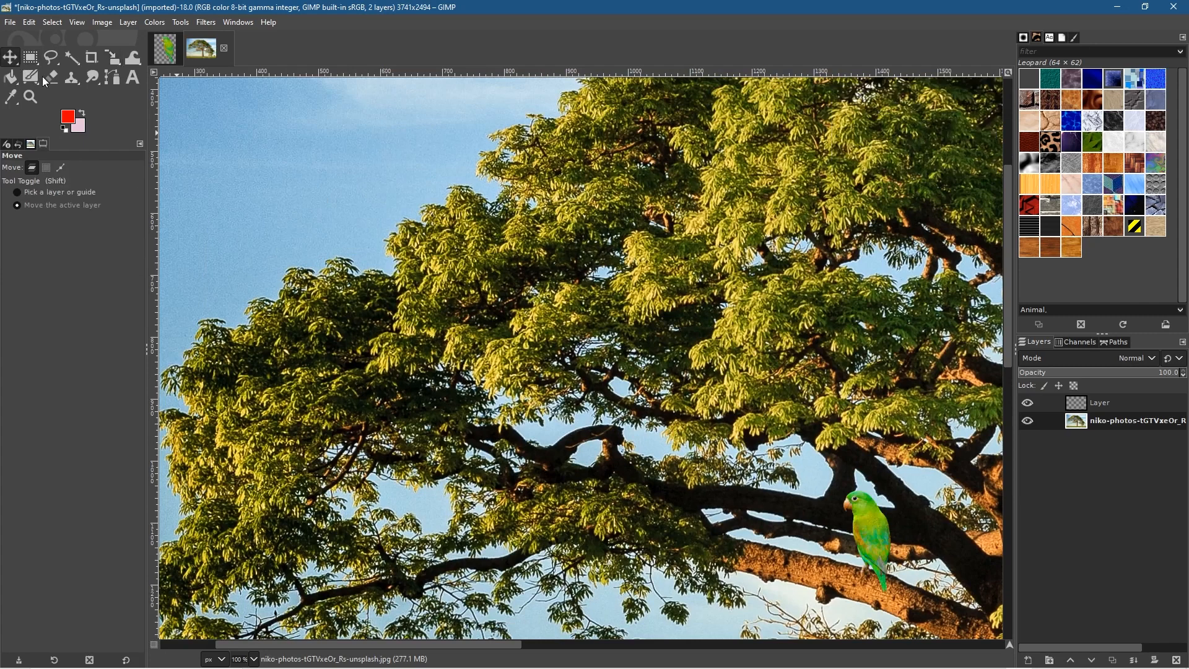
scroll(682, 474, down, 1)
click(32, 167)
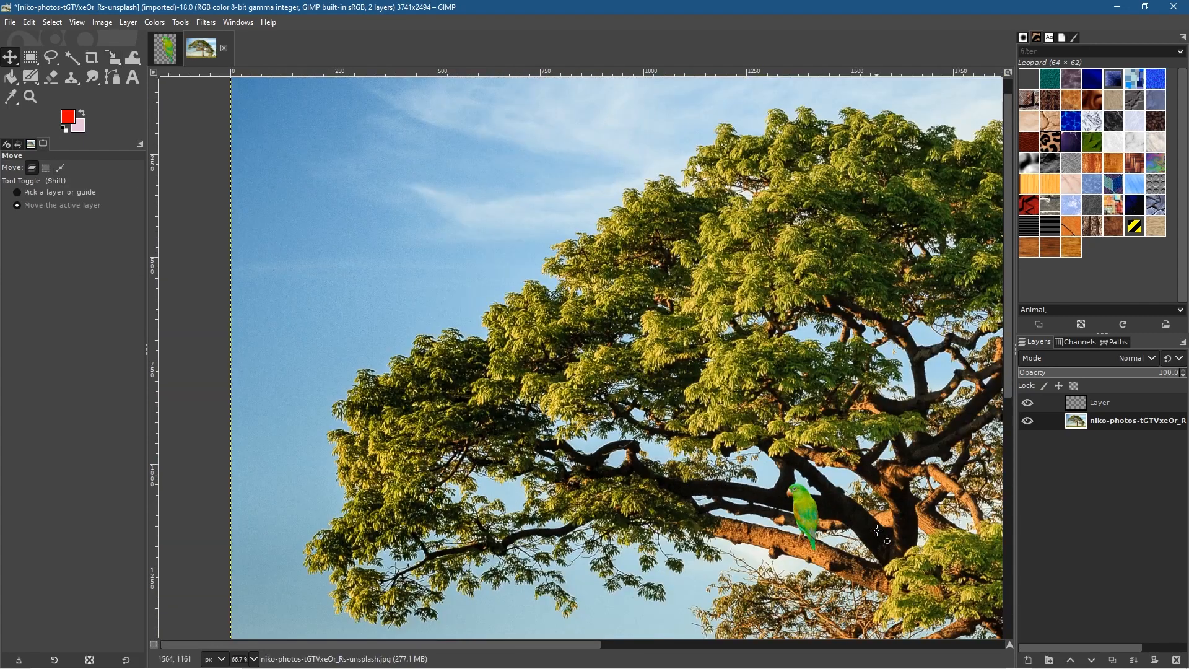
Step: Switch back to the path image.xcf image with the whole cut-out parrot in view
click(165, 48)
scroll(523, 403, up, 7)
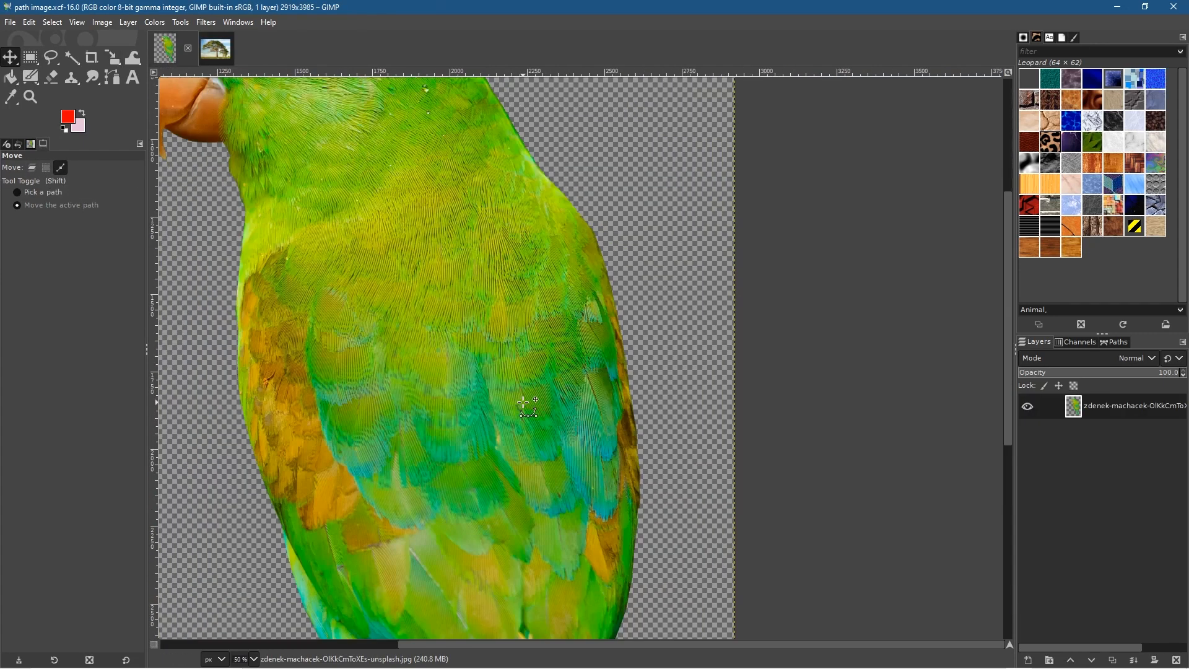
scroll(523, 402, down, 4)
scroll(524, 402, down, 3)
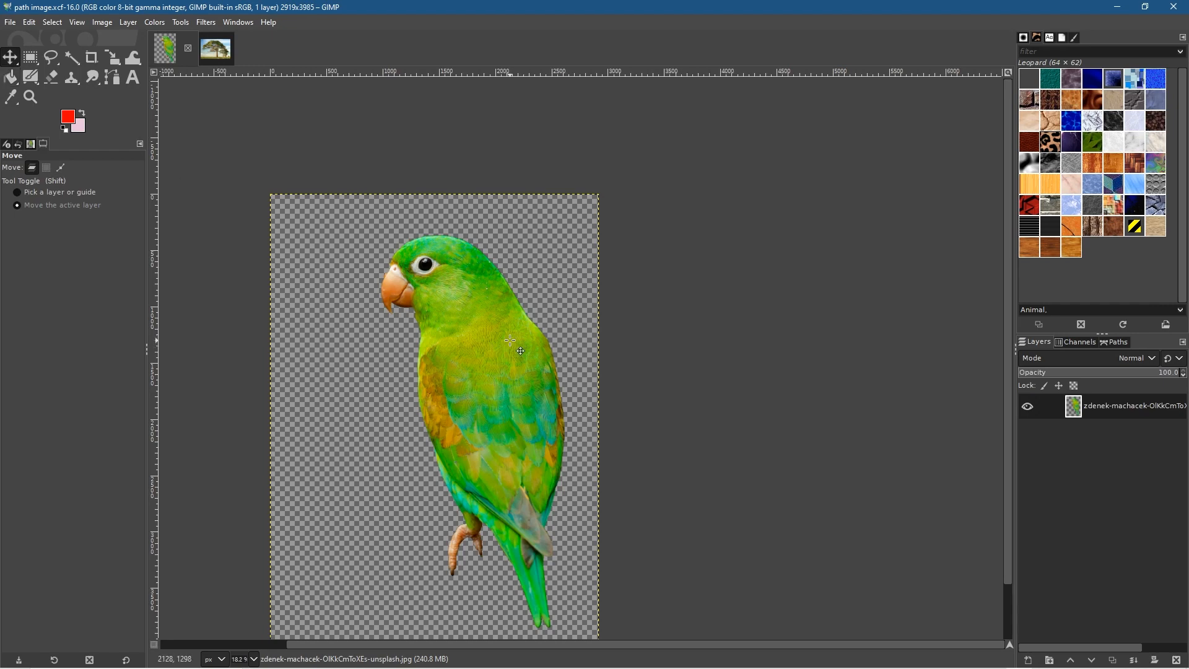
Step: Try recolouring the original parrot layer with Hue-Saturation, using hue -48.3 and saturation -32.3
click(156, 23)
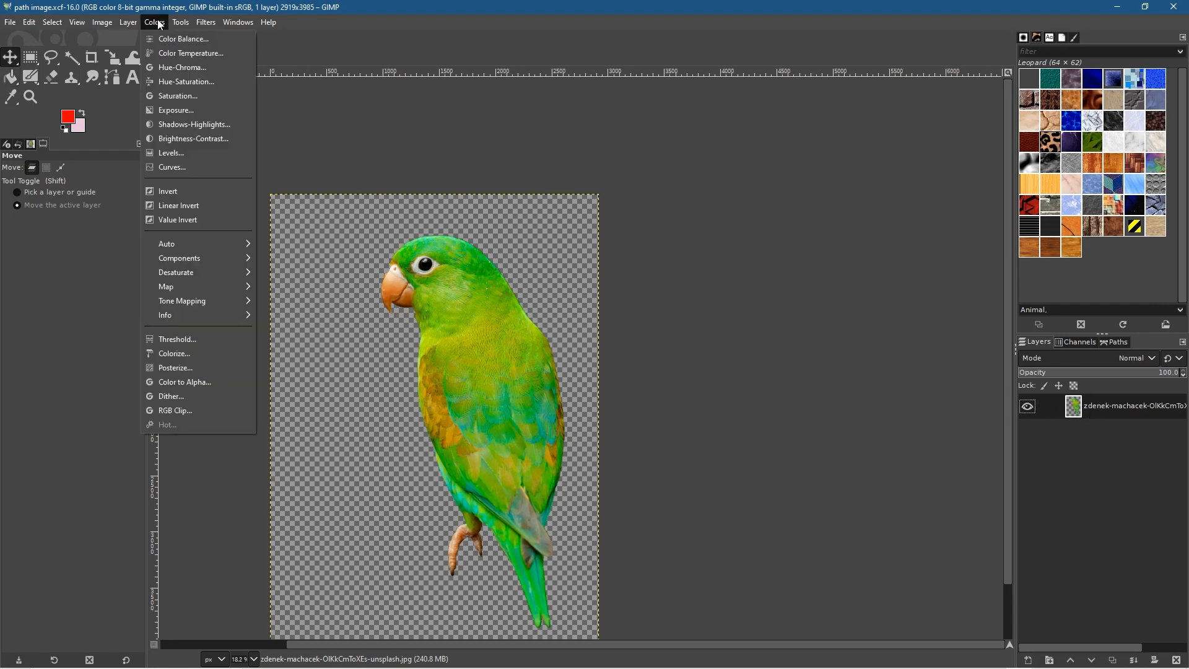
click(186, 81)
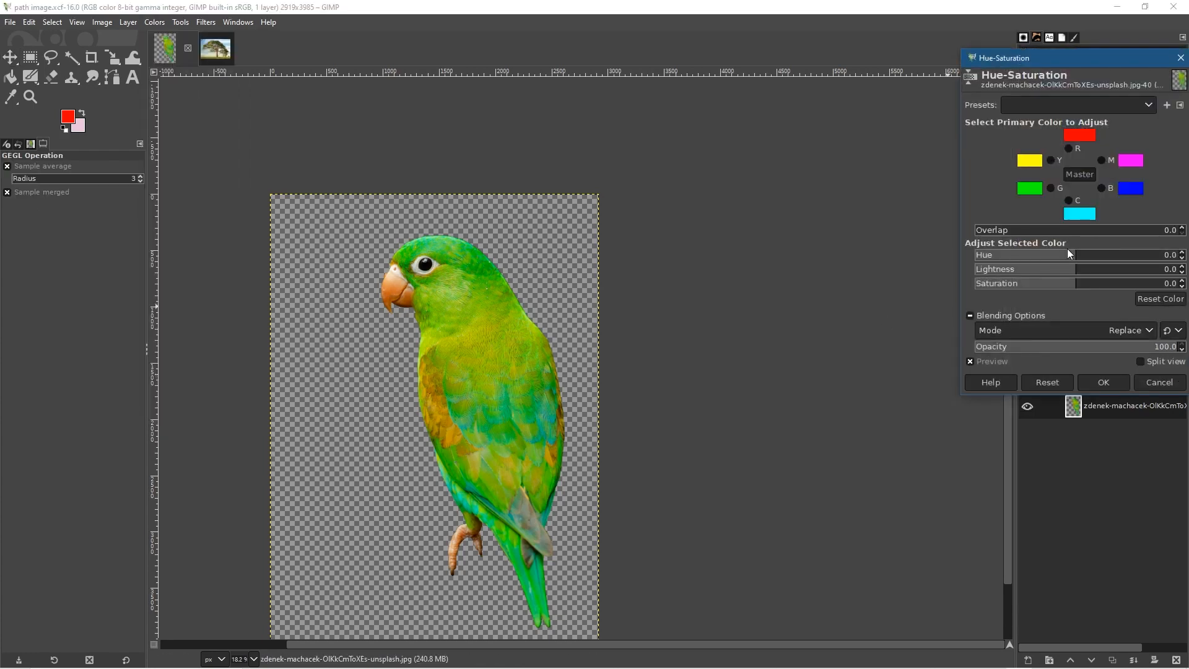
drag(1074, 261, 1050, 296)
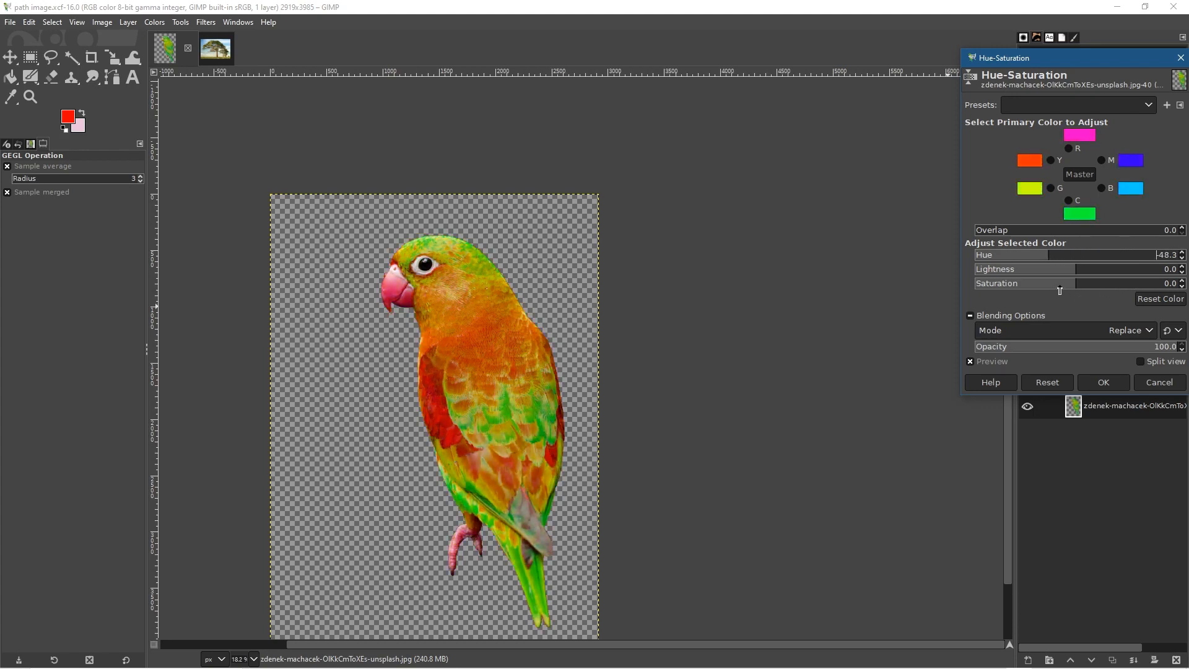
drag(1054, 282, 1041, 285)
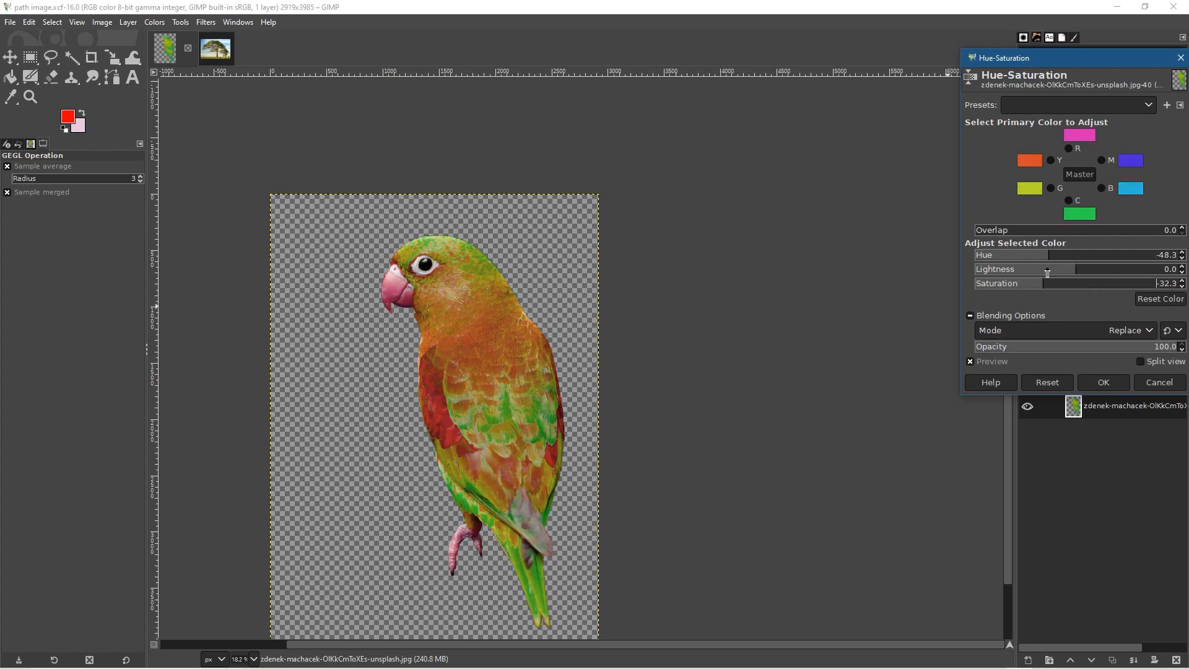
mouse_move(1070, 271)
mouse_down()
mouse_move(1022, 271)
mouse_move(1079, 272)
mouse_up()
click(1146, 380)
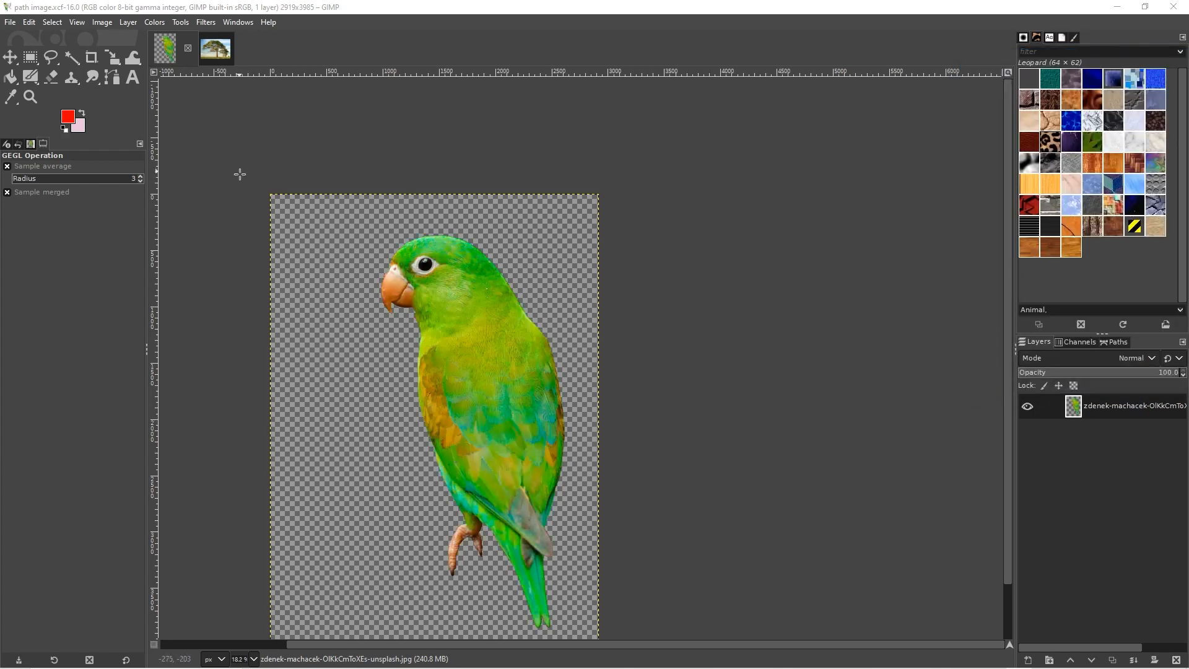
Step: Duplicate the parrot layer, hide the original underneath, and make the copy the active layer
click(1120, 405)
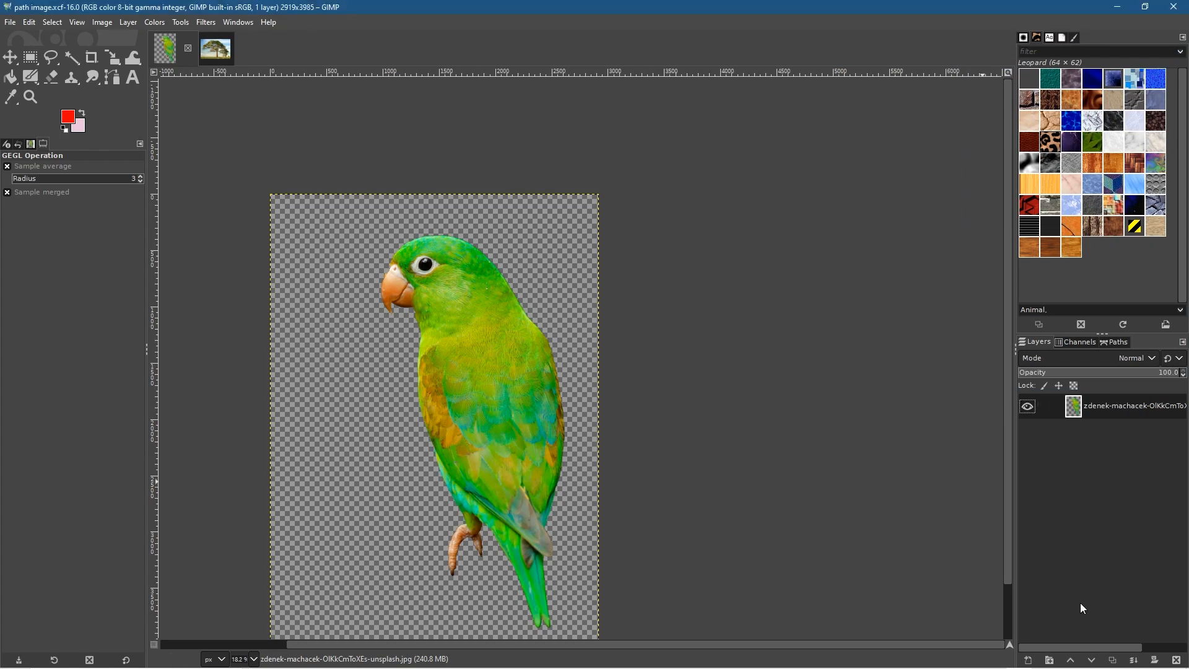
click(1112, 662)
click(1030, 433)
click(1087, 433)
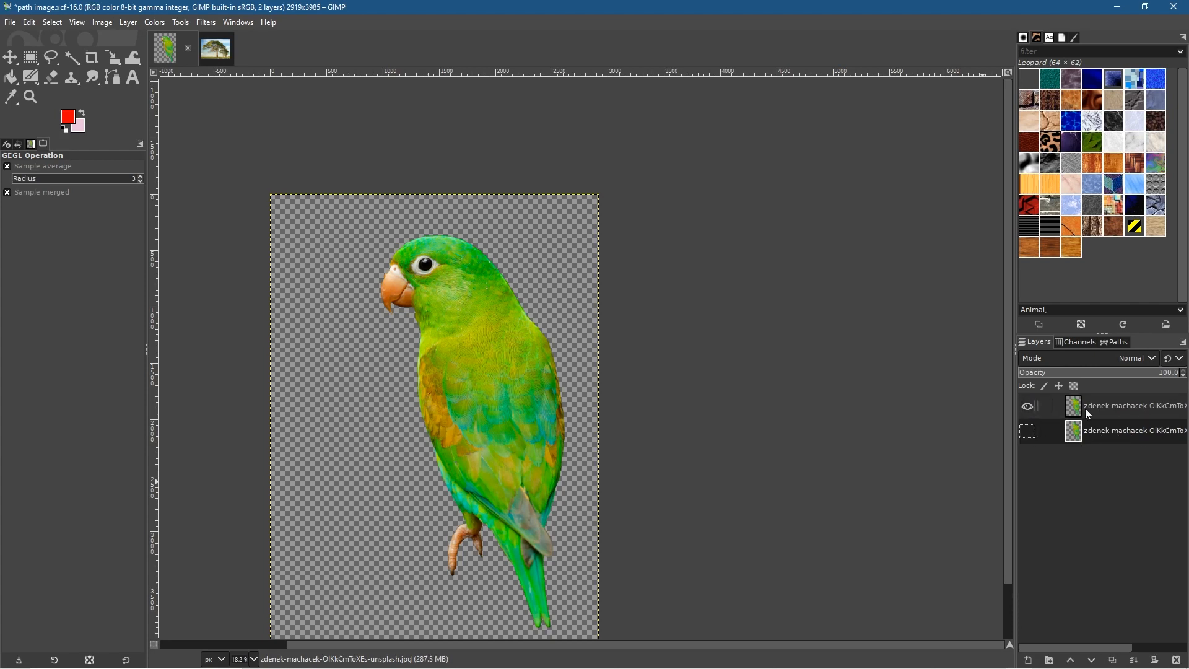
click(1101, 407)
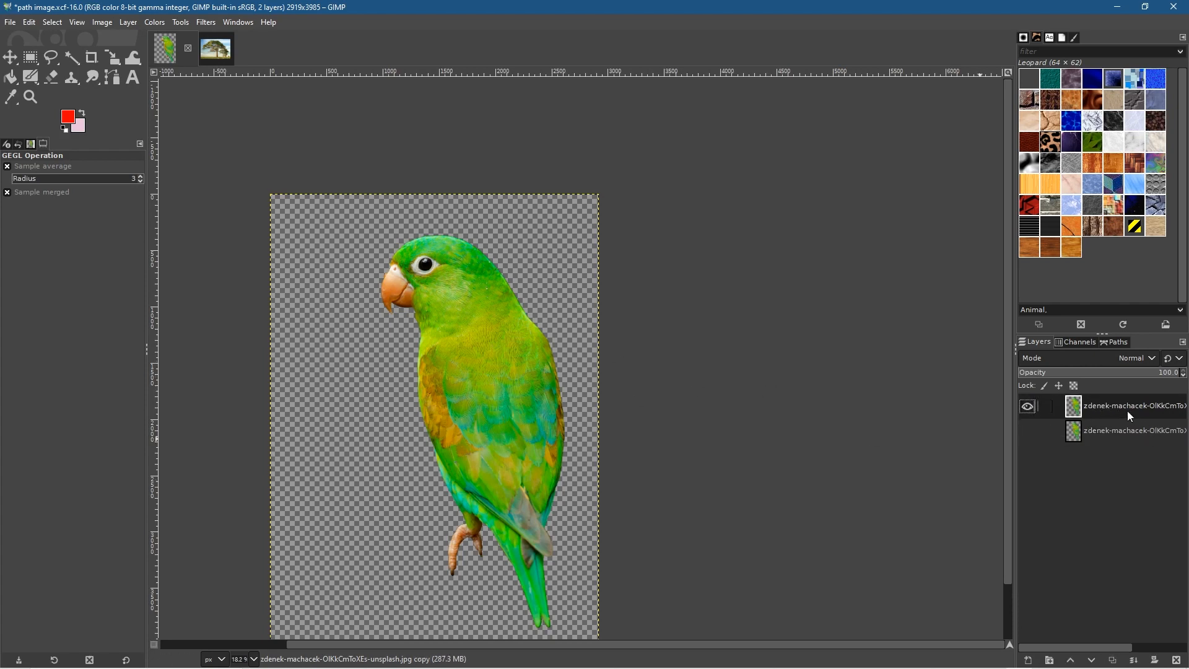
Step: Recolour the duplicated parrot red with Hue-Saturation by setting its hue to about -88.9
click(155, 23)
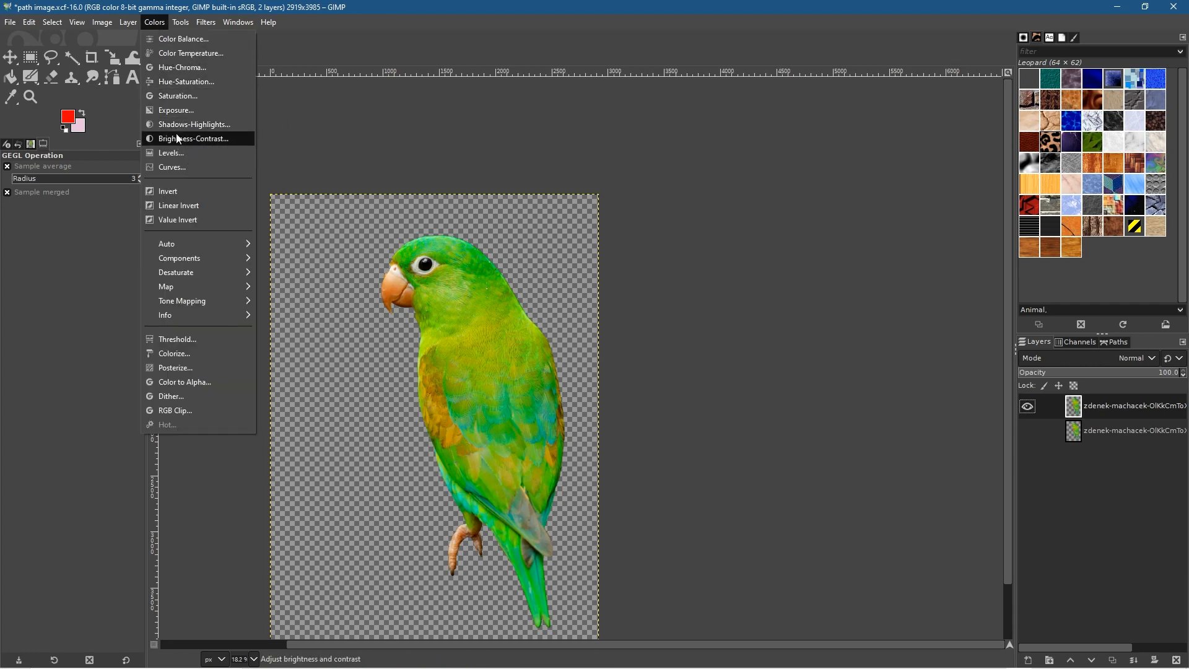
click(174, 81)
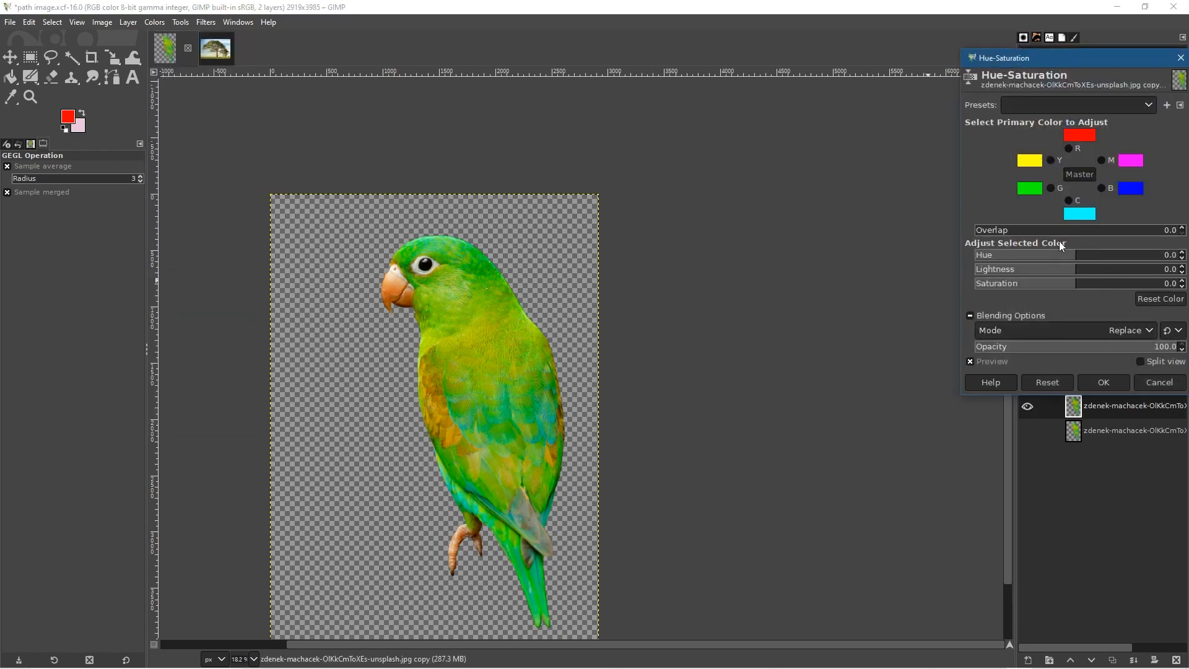
drag(1073, 255, 1027, 257)
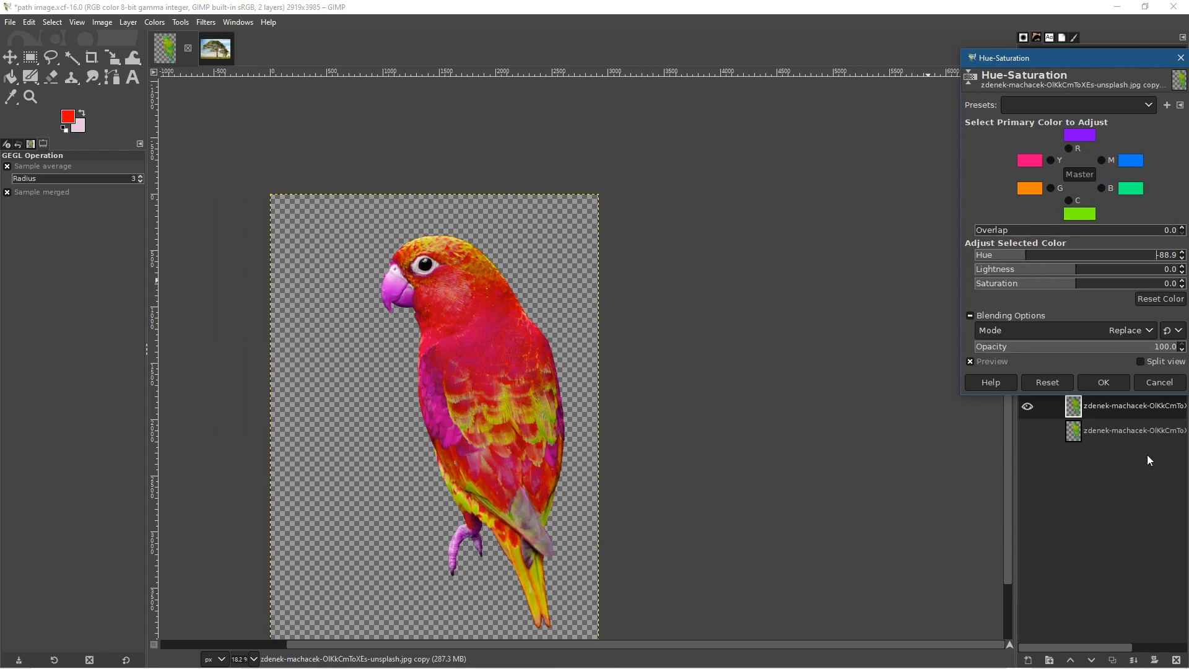
click(1104, 384)
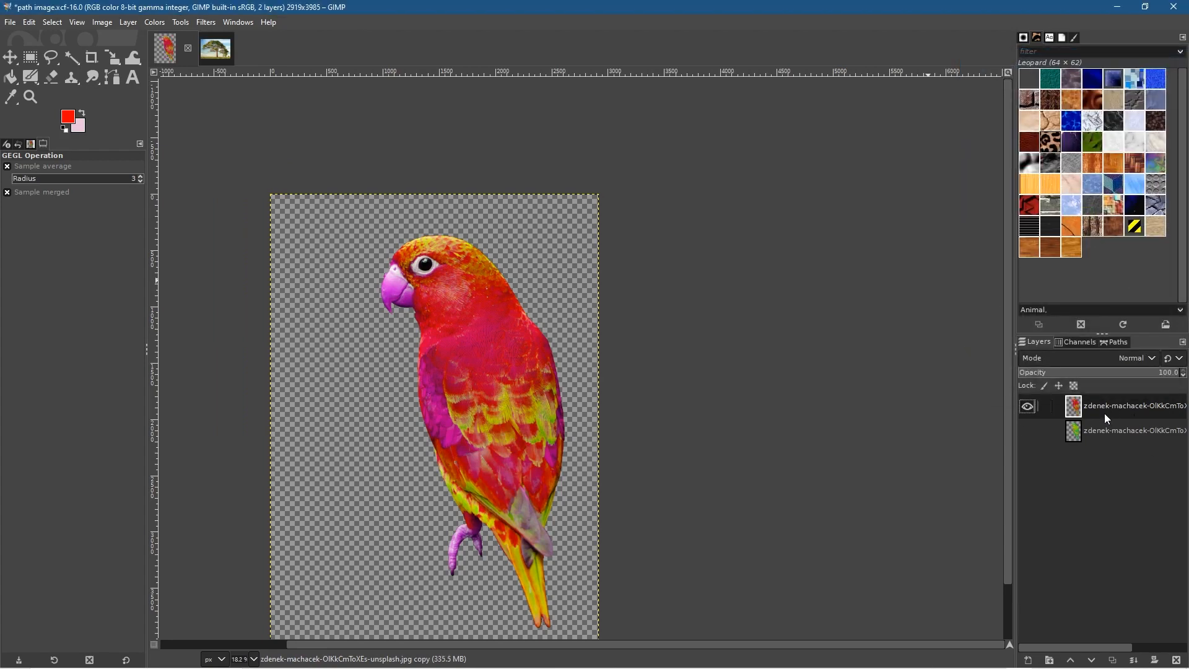
Step: Copy the red parrot and paste it into the tree image, anchored on a new transparent layer above the green parrot's layer
key(ctrl+c)
click(217, 49)
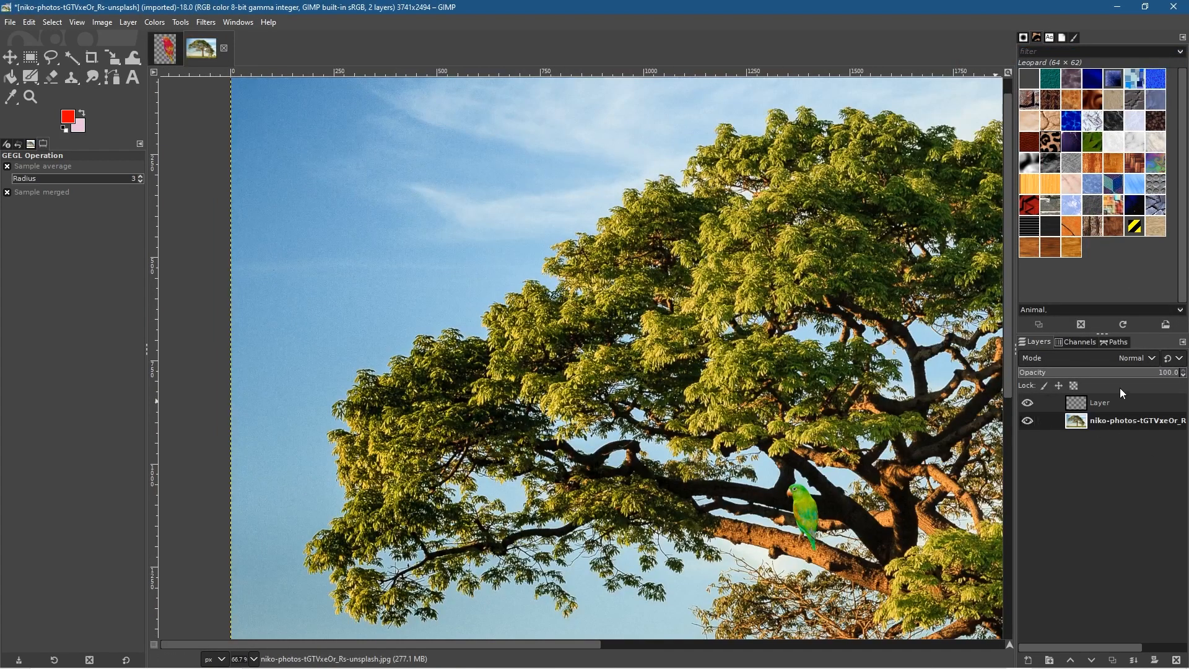
click(1105, 404)
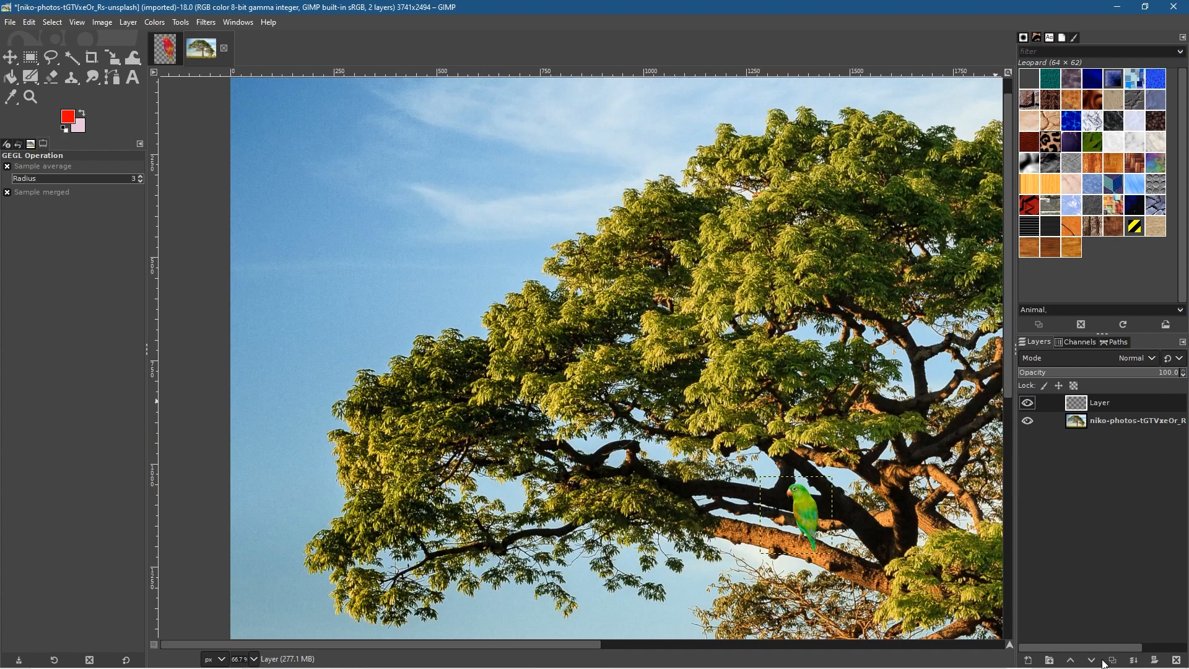
click(1030, 661)
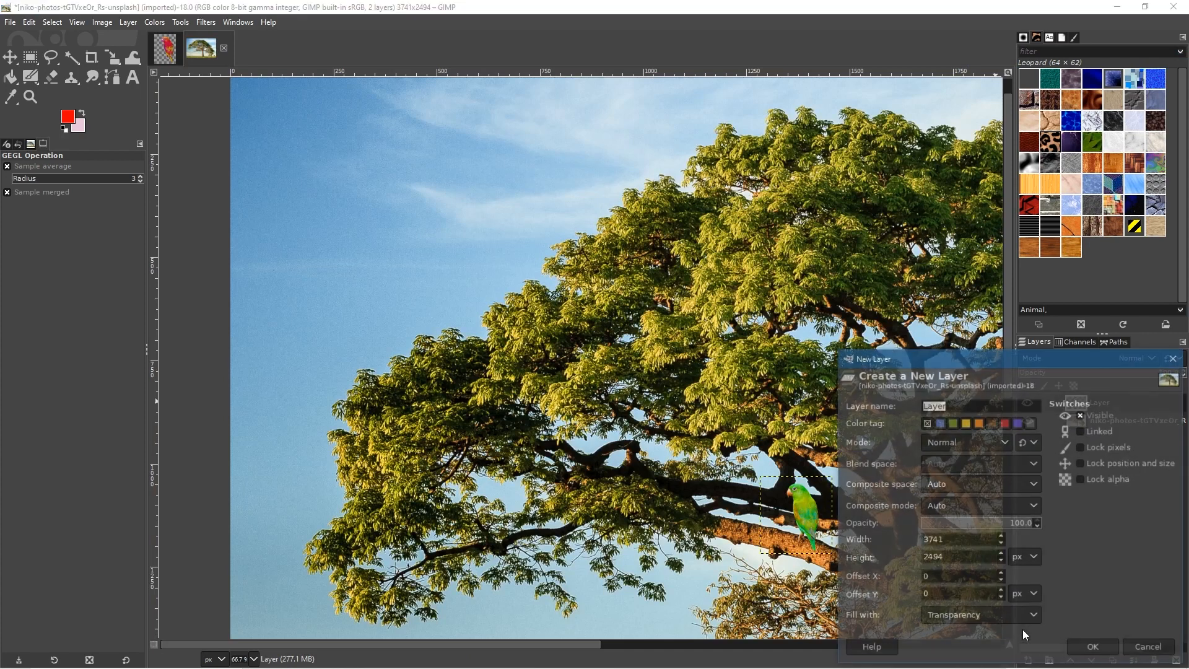
click(1094, 647)
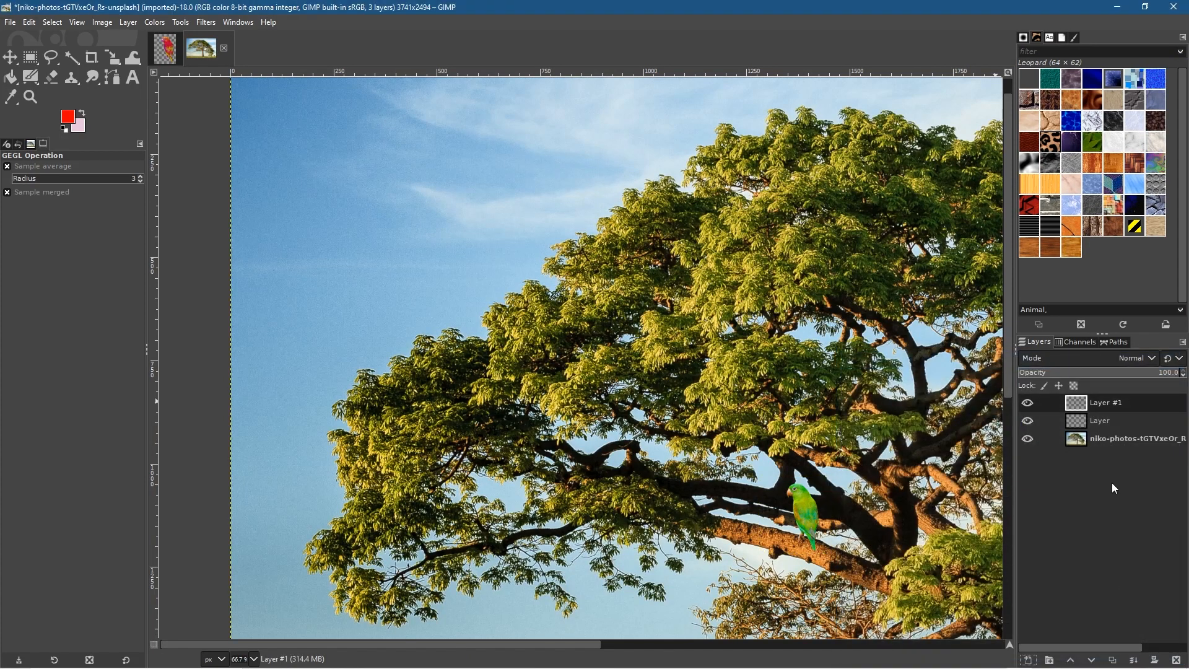
key(ctrl+v)
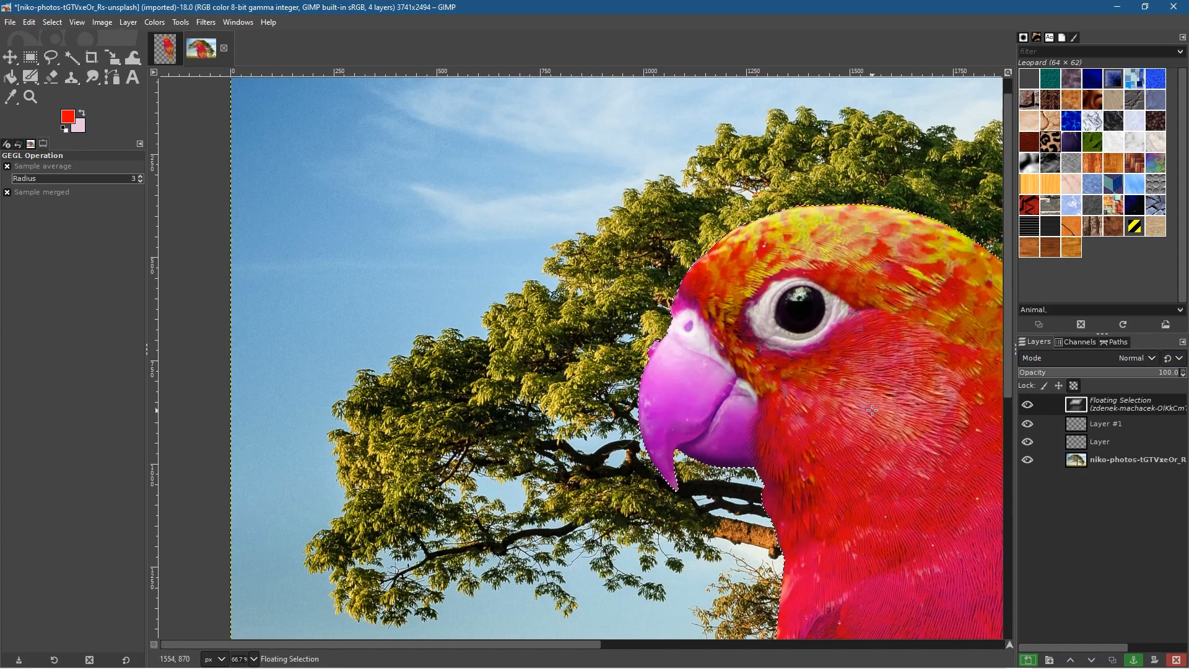
key(m)
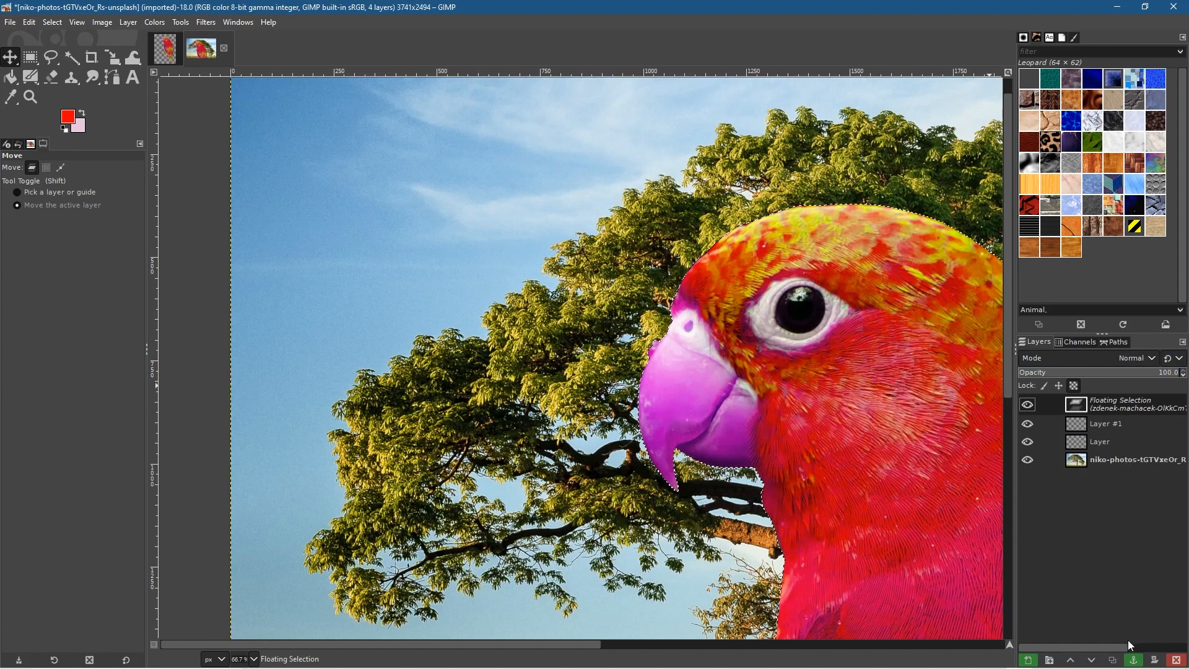
click(1135, 661)
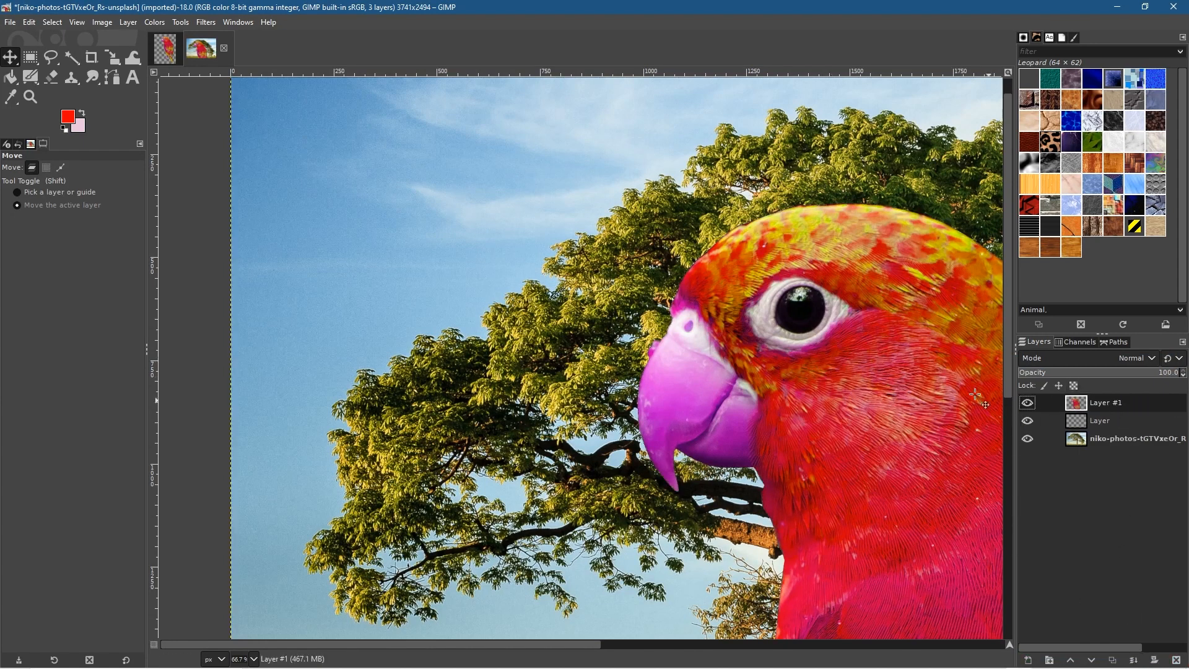
Step: Scale the red parrot layer down proportionally around its centre to about 330 × 351 px
key(shift+s)
click(761, 369)
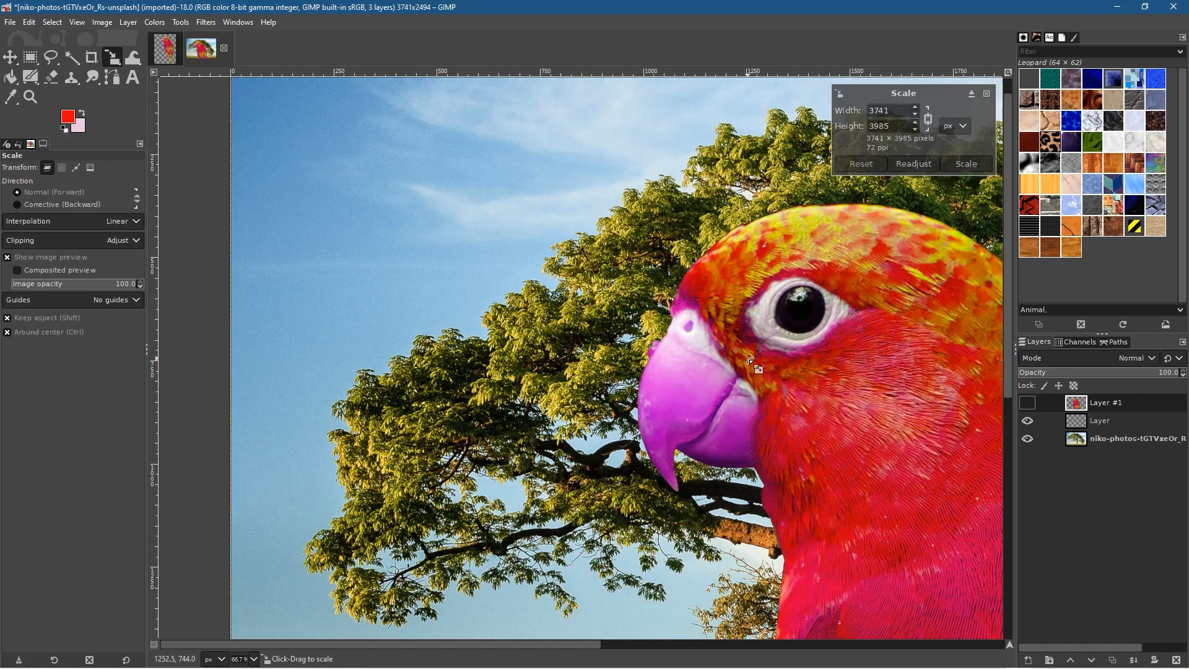
scroll(757, 363, down, 1)
scroll(756, 362, down, 3)
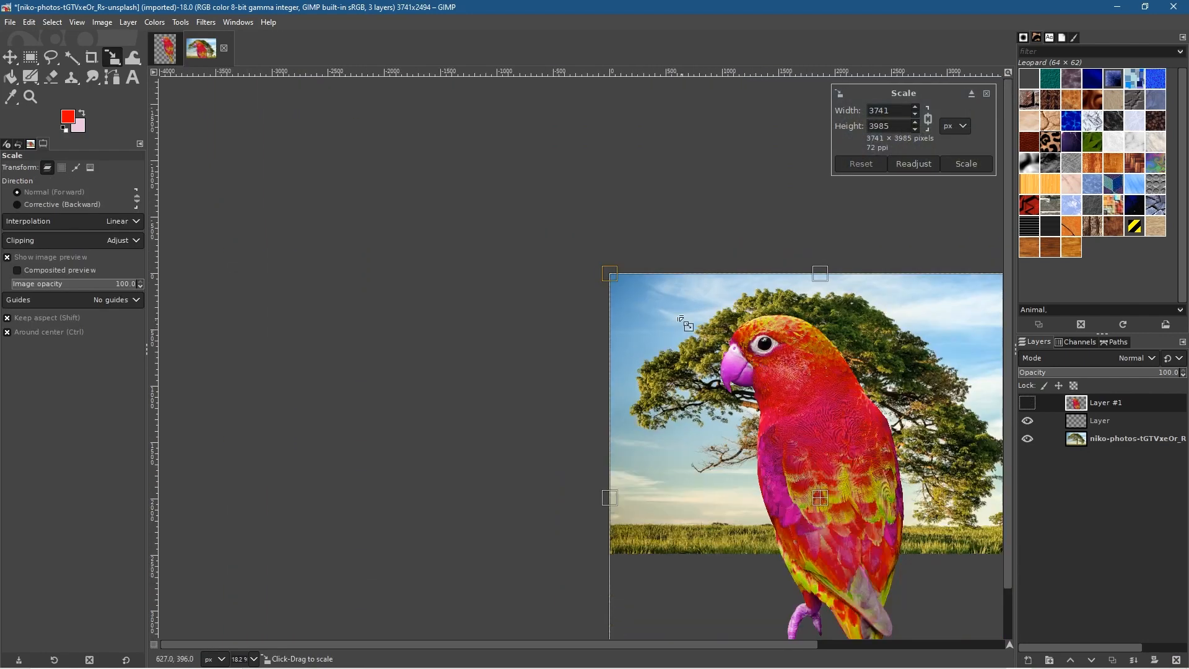
drag(618, 273, 1146, 553)
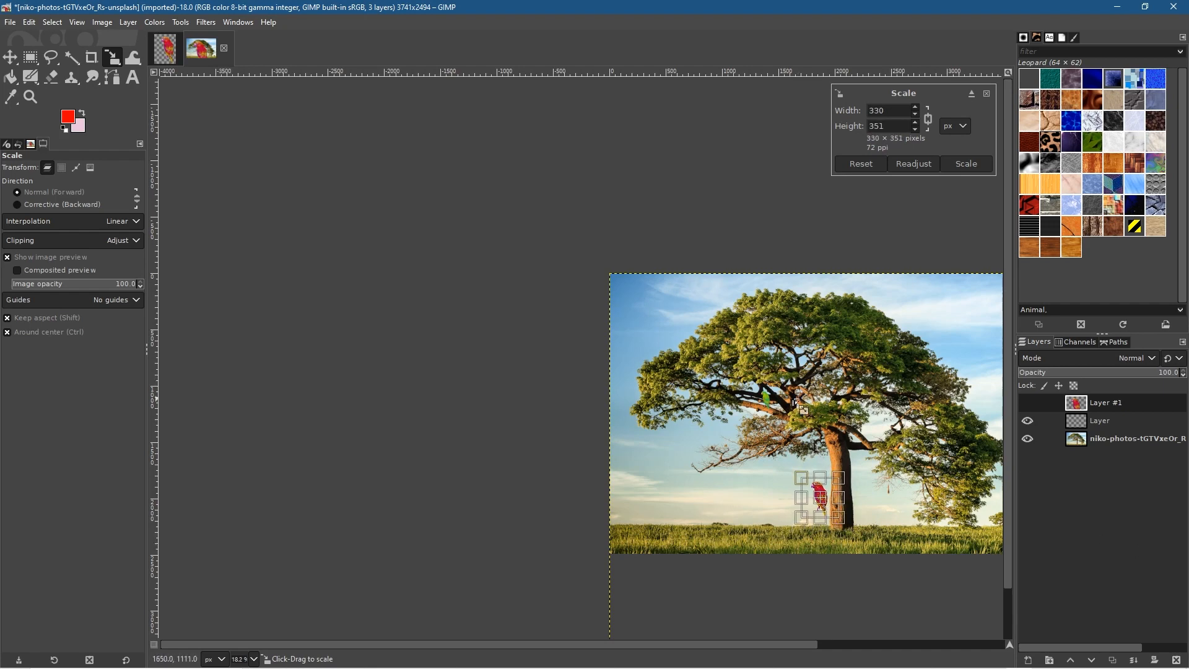
click(969, 164)
Step: Flip the red parrot layer horizontally so the bird faces the opposite way from the green one
click(29, 23)
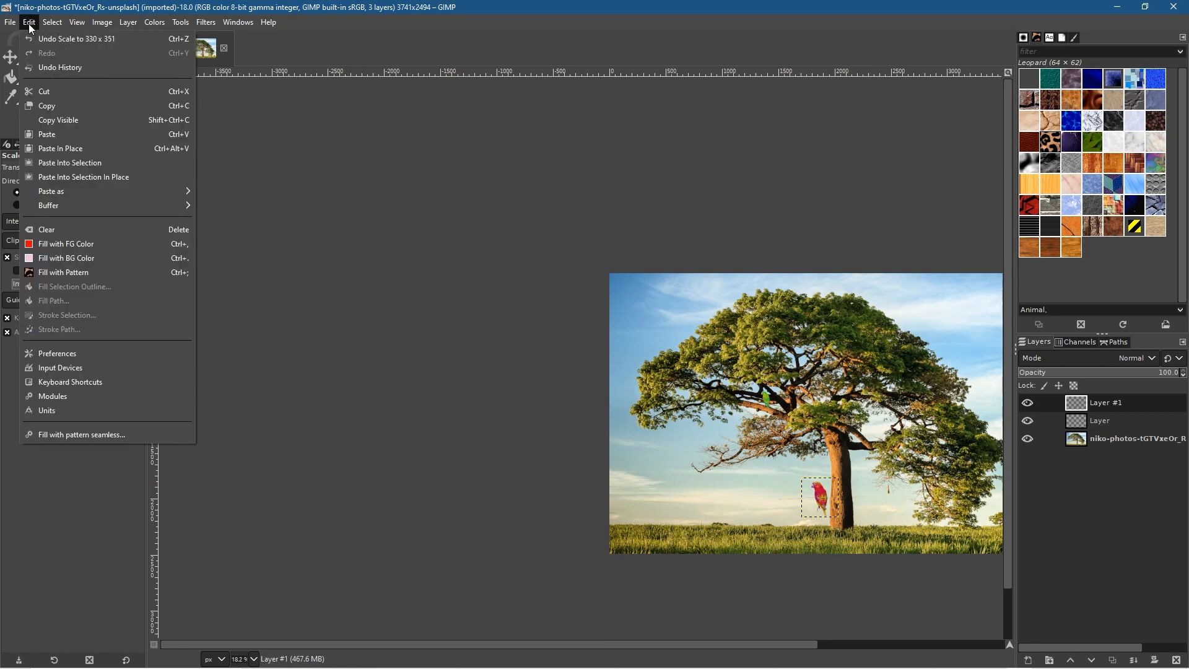
click(307, 5)
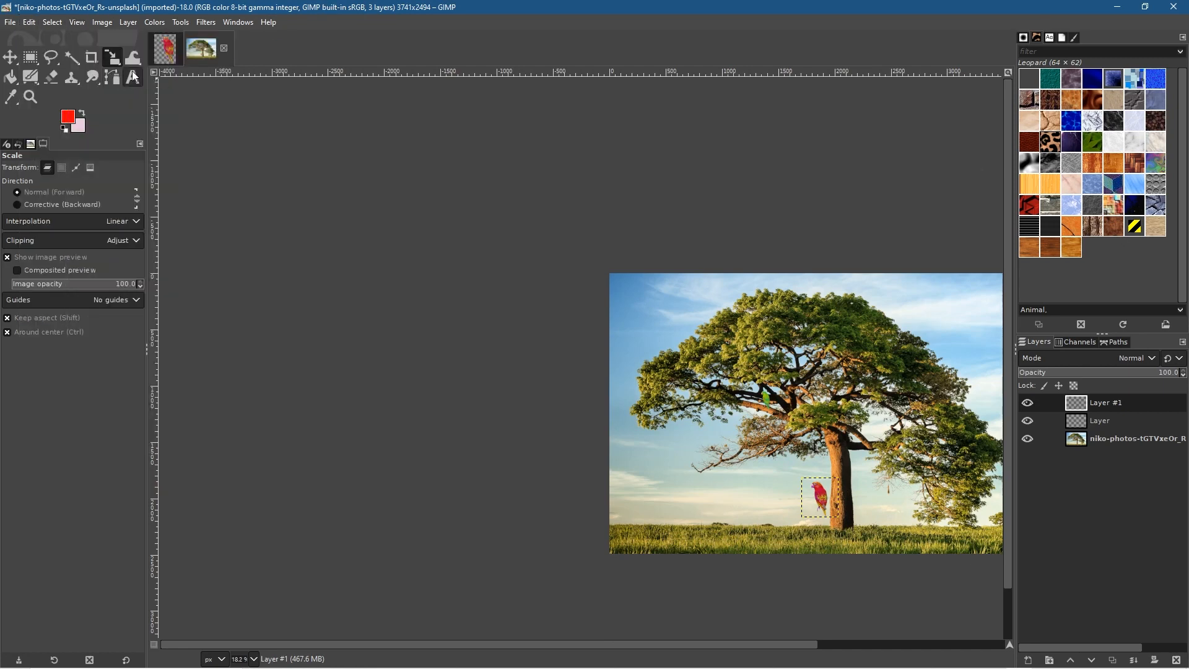
click(137, 67)
click(112, 58)
click(176, 138)
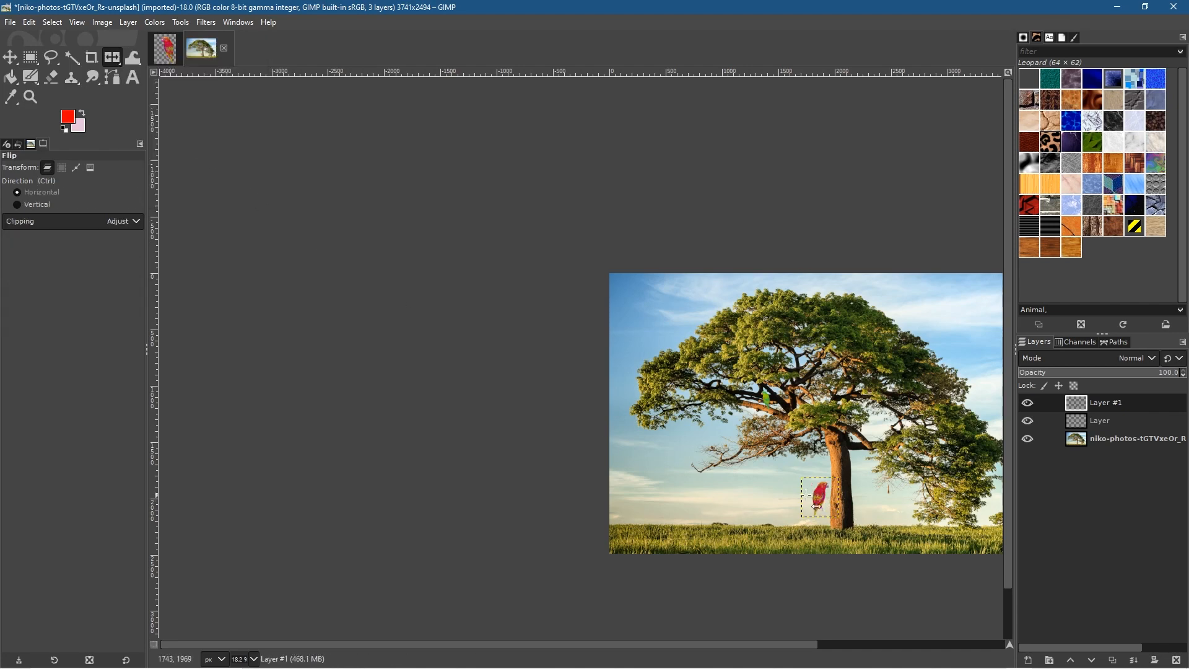
Step: Move the red parrot onto the branch on the opposite side of the trunk from the green parrot
click(10, 58)
drag(836, 502, 891, 435)
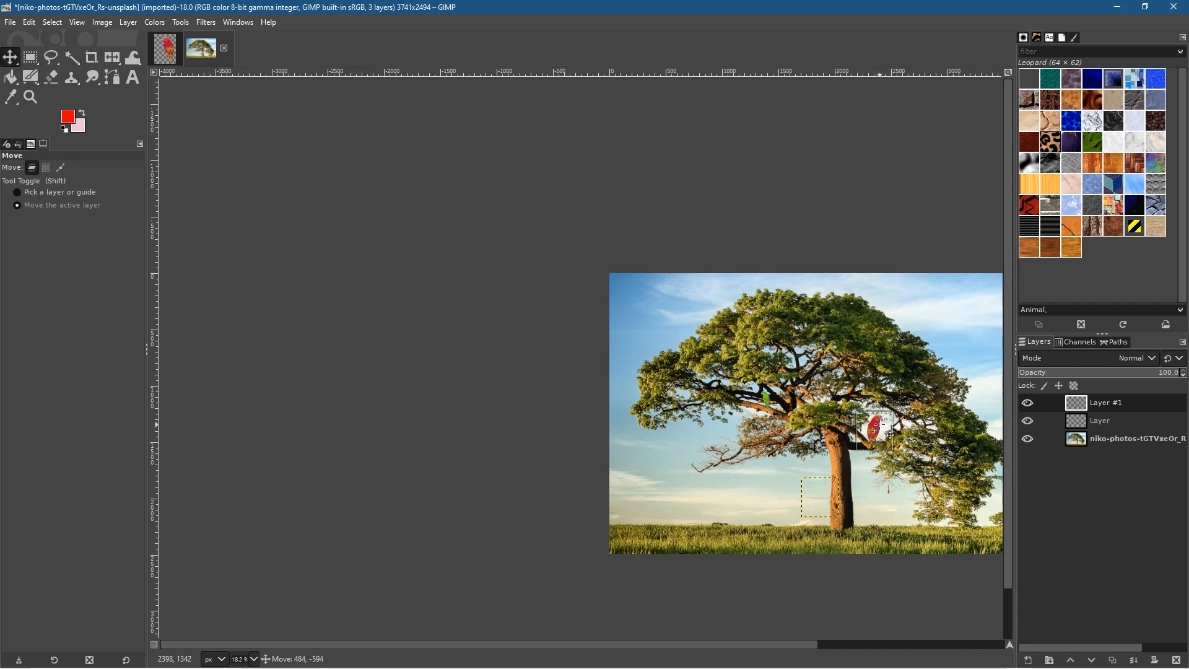
drag(891, 436, 891, 436)
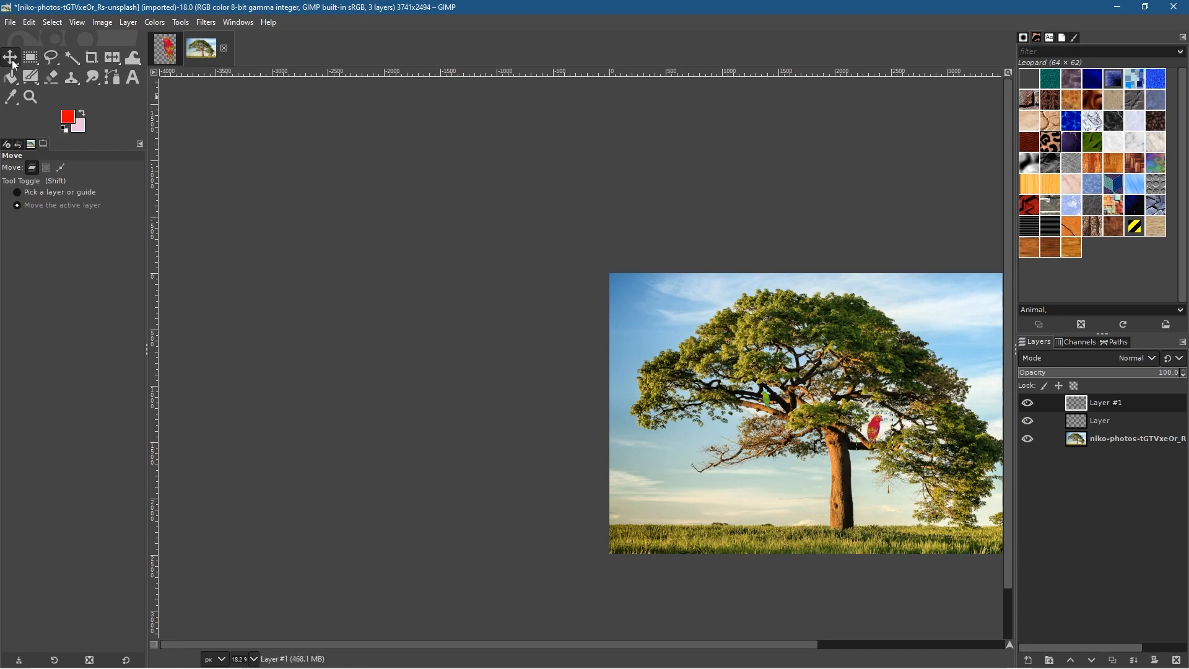
drag(790, 377, 550, 348)
ctrl+scroll(551, 351, up, 2)
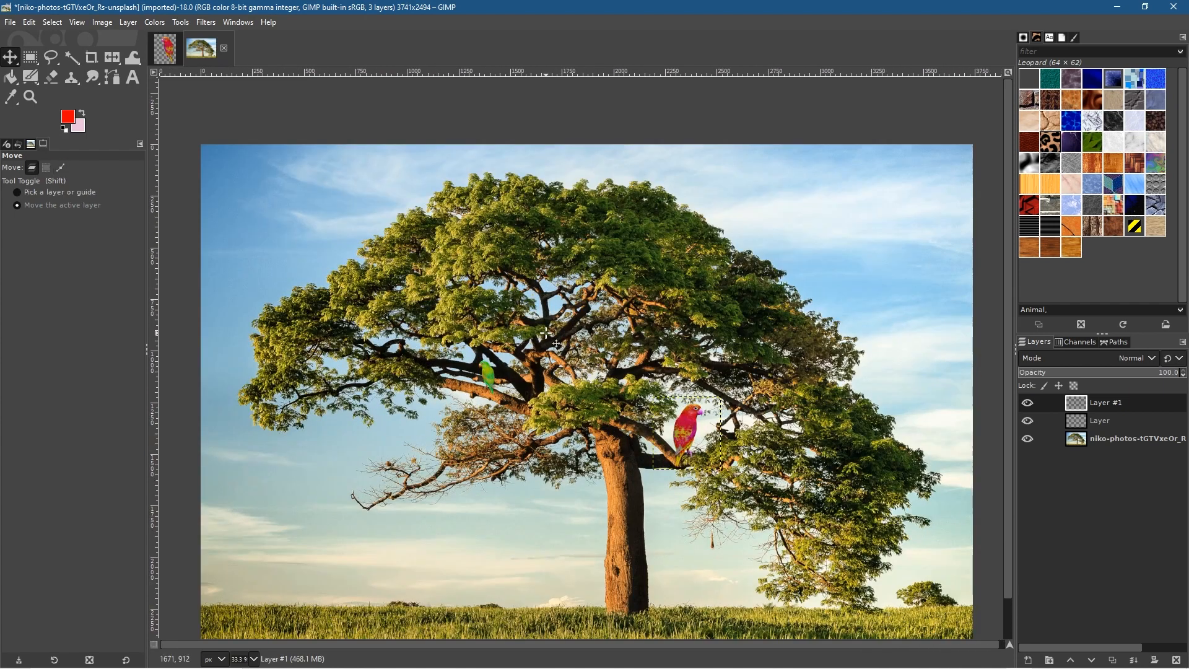
Step: Save the tree composition as "path image example.xcf" in the Path Tool Image folder and close it
key(ctrl)
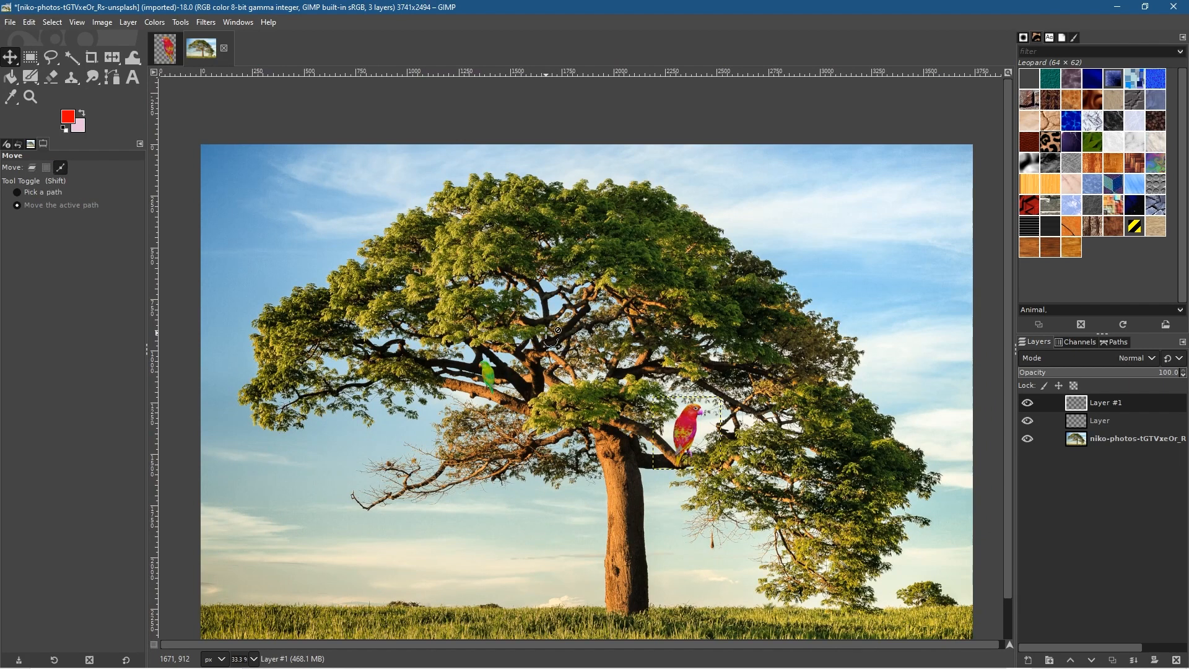
scroll(569, 346, down, 2)
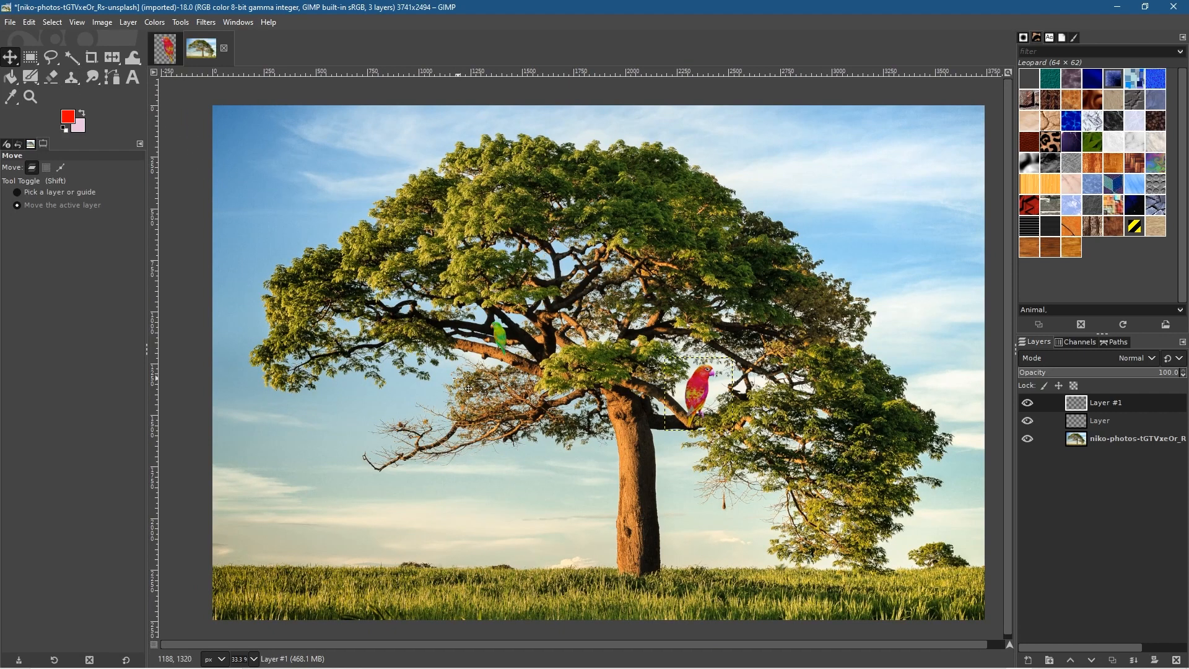
click(204, 52)
click(10, 21)
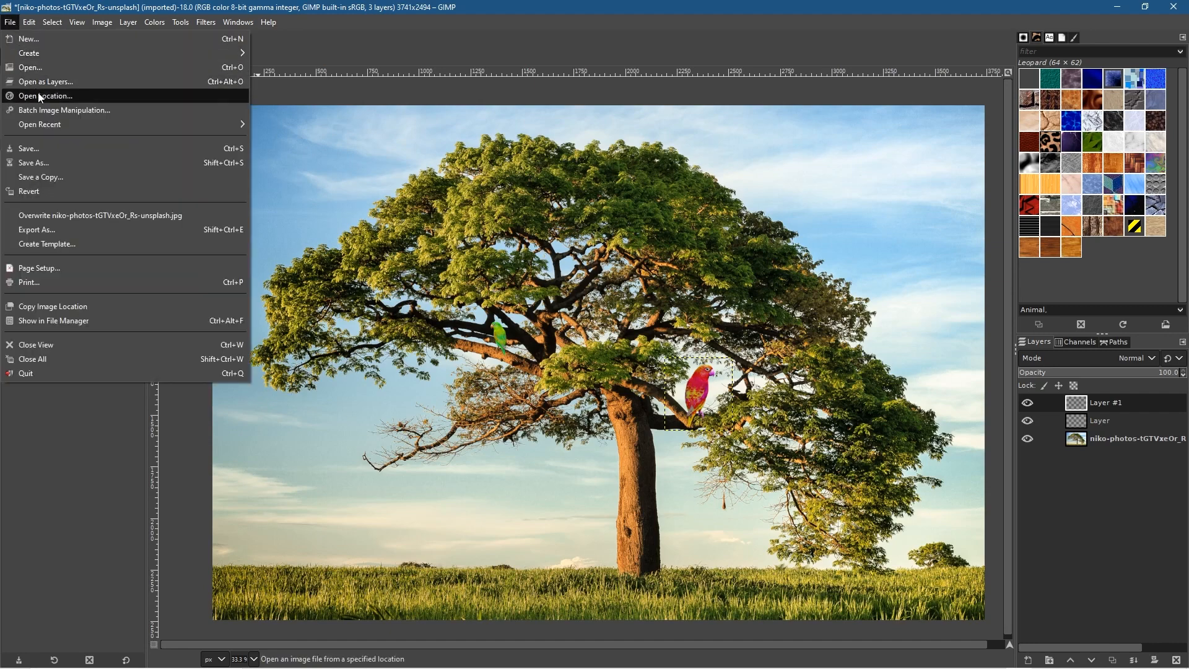
click(56, 164)
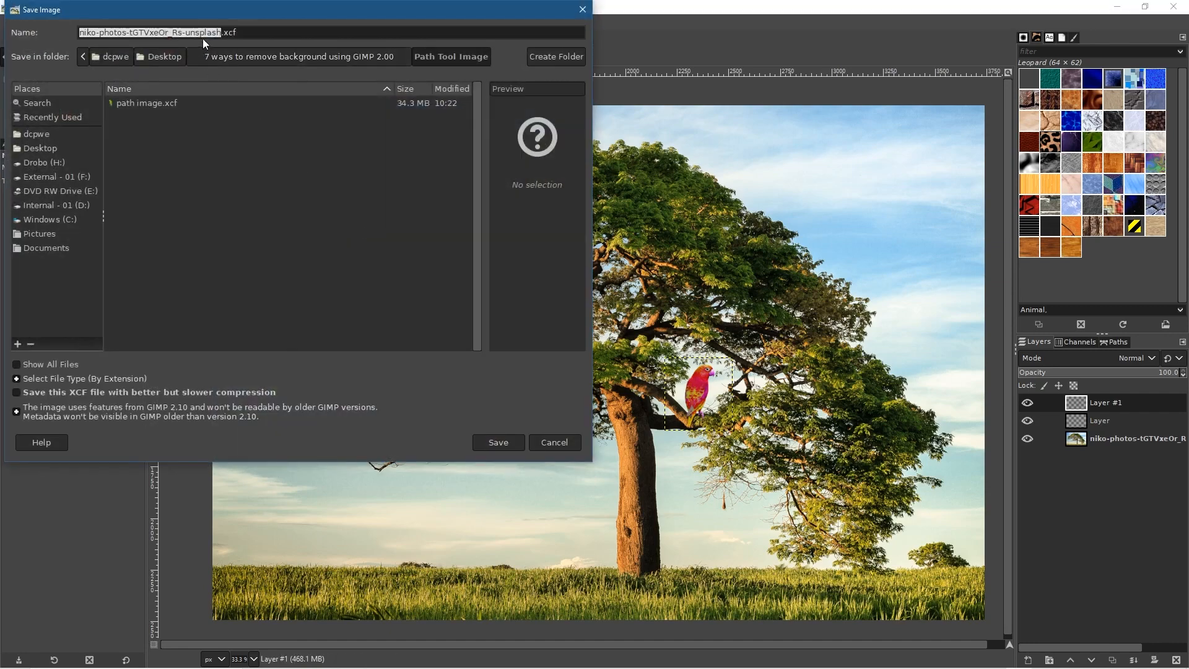
click(160, 104)
click(130, 36)
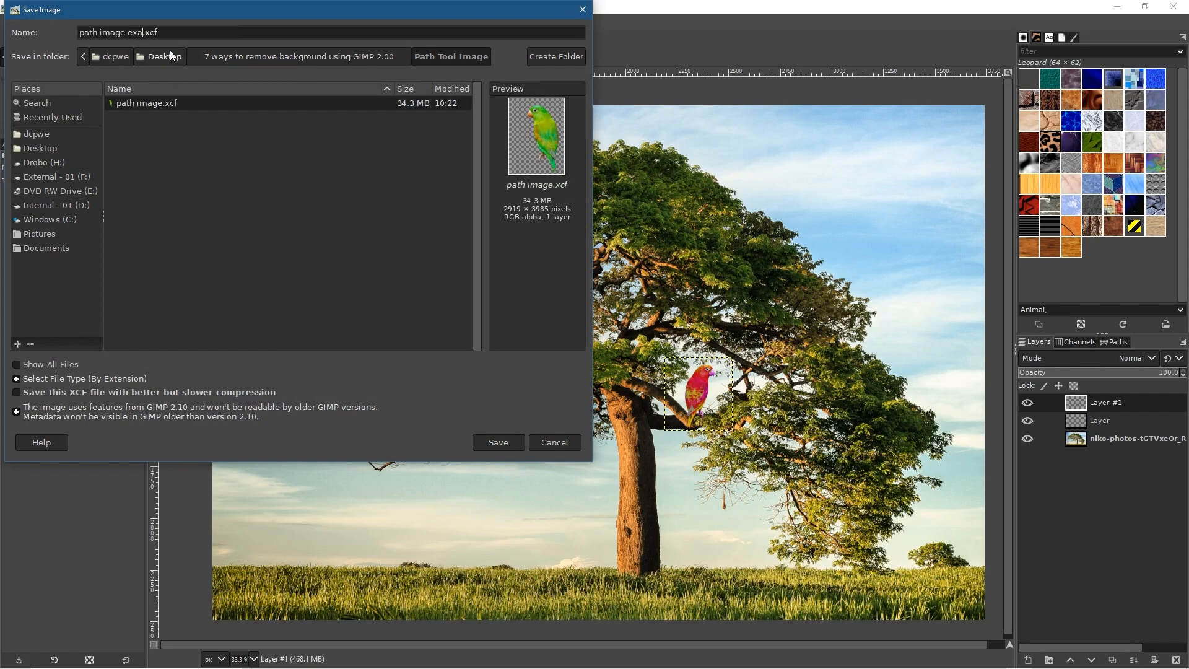
text(exapleple)
key(Return)
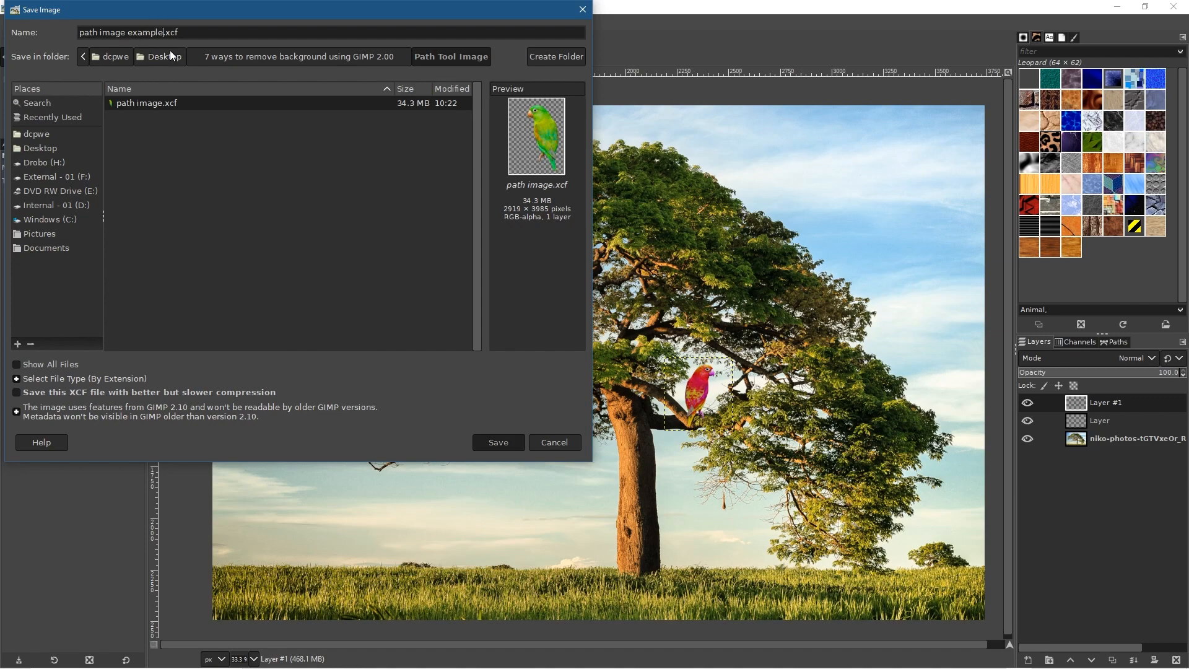
click(224, 49)
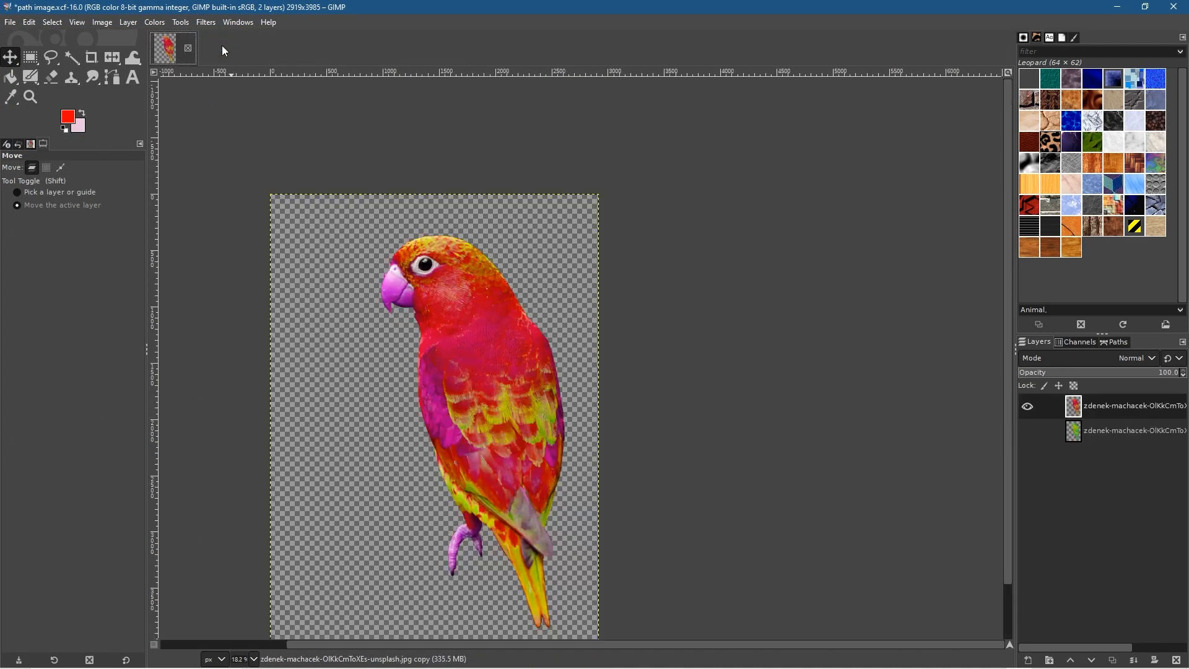
Step: Make the green parrot layer visible and hide the red parrot layer above it
drag(745, 326, 780, 289)
key(ctrl+z)
drag(465, 424, 596, 371)
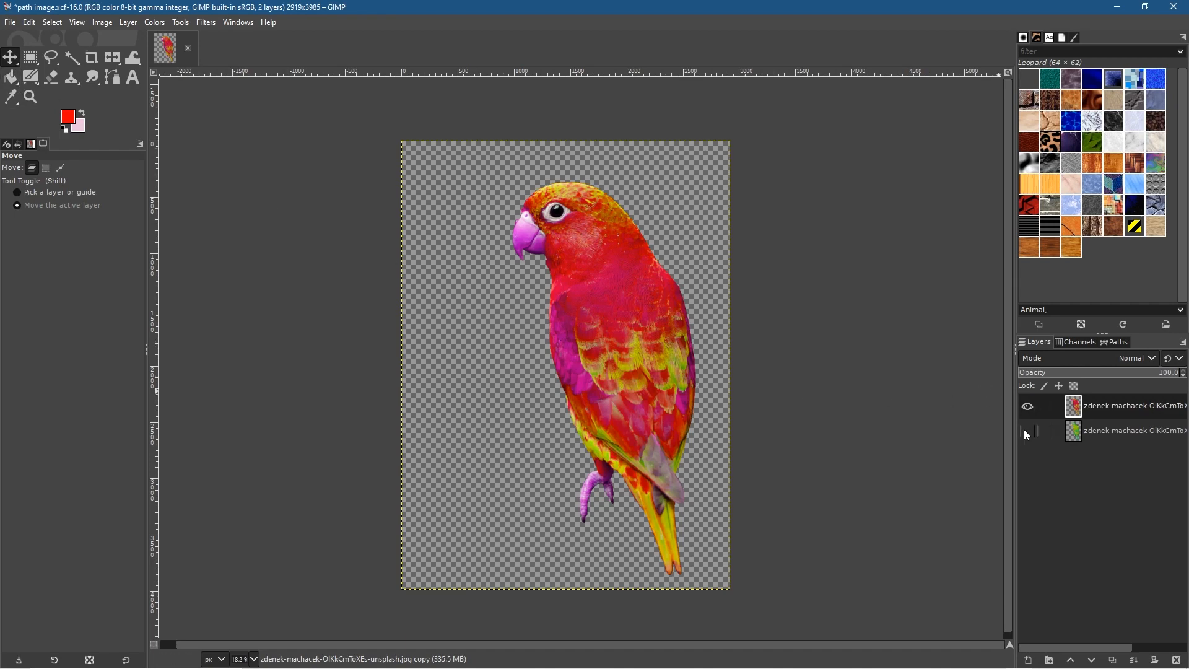
click(1030, 407)
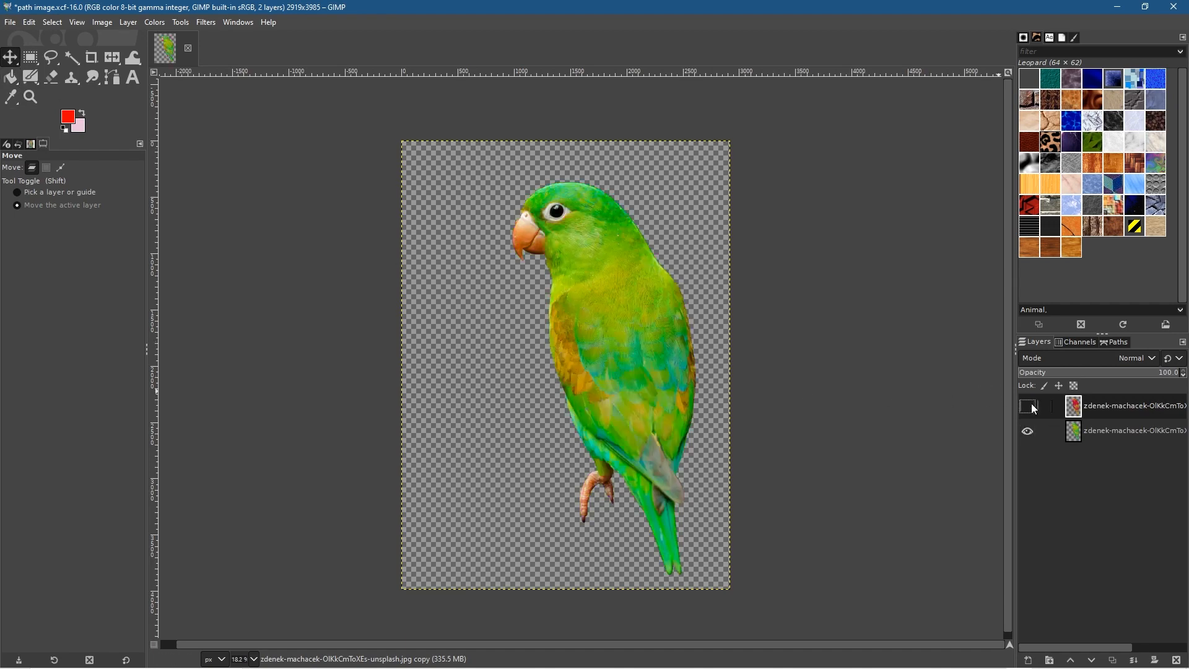
click(1031, 408)
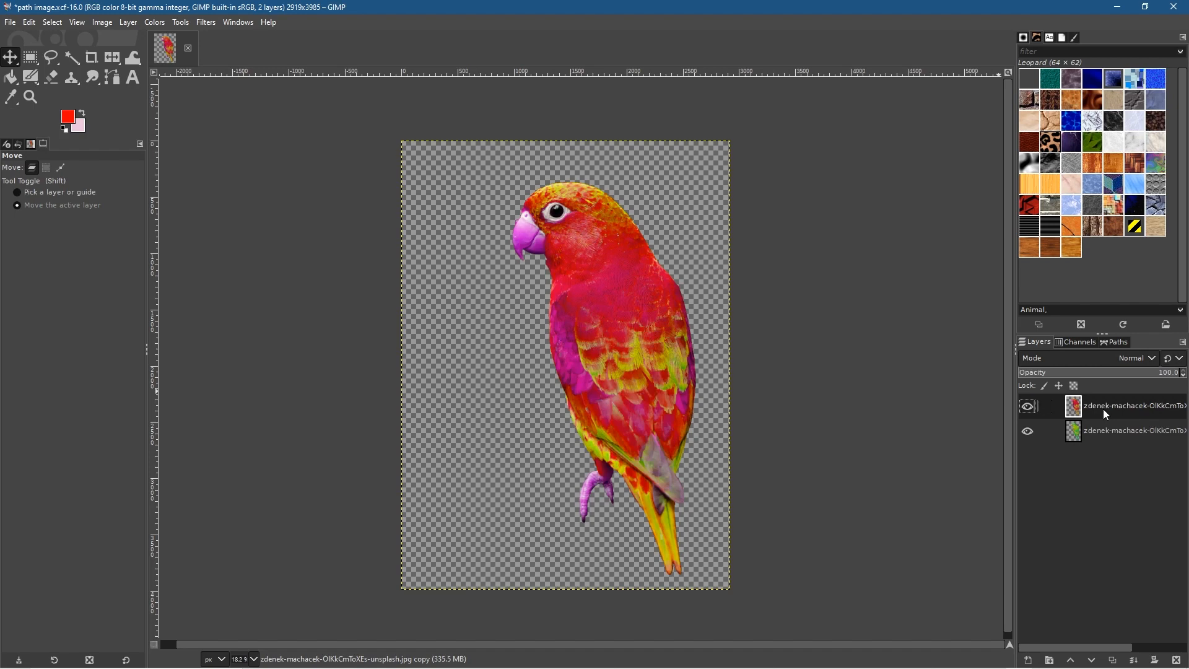
click(1029, 409)
click(1028, 410)
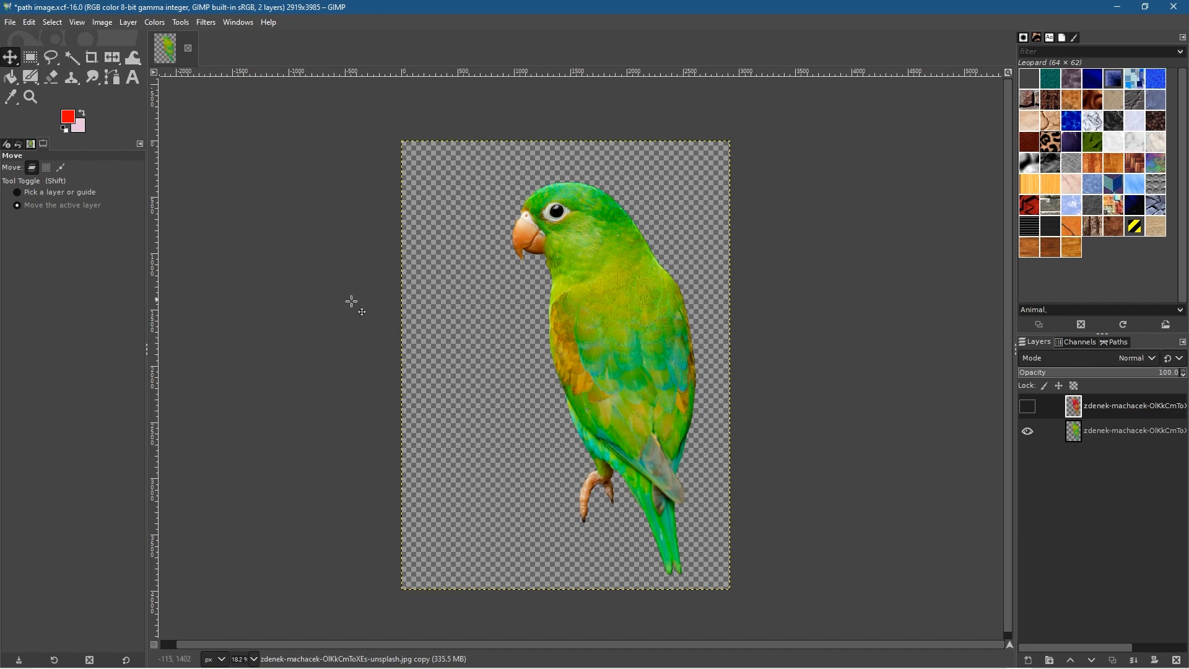
Step: Save the parrot cut-out to its existing file, path image.xcf, and close the image
click(10, 22)
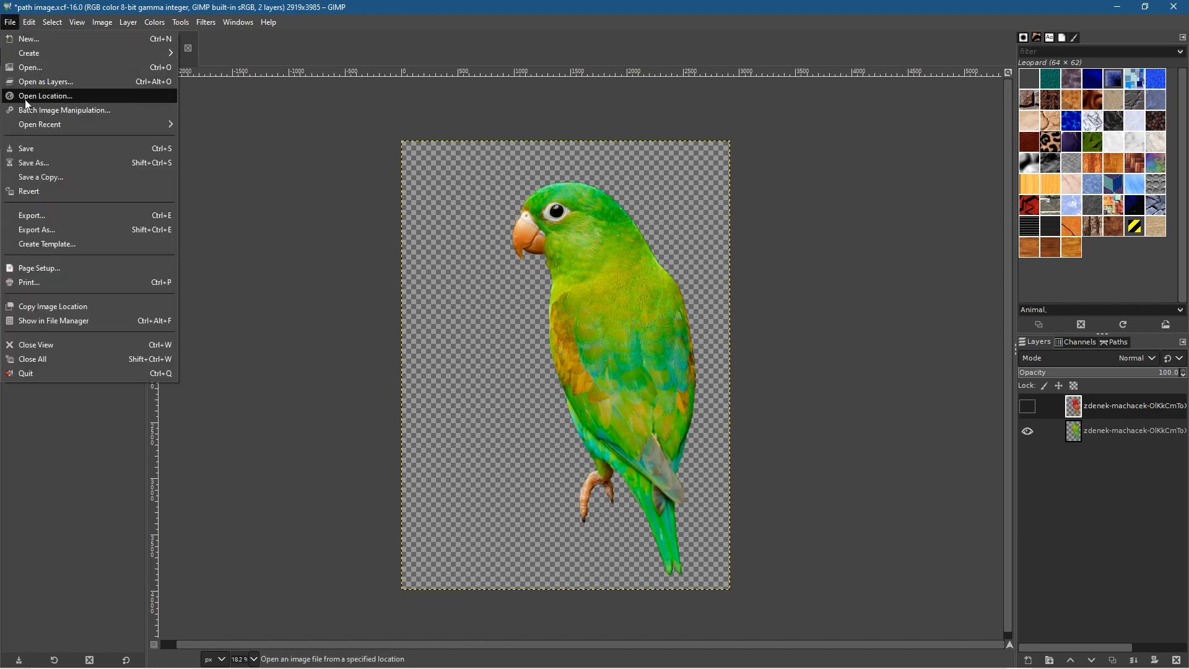
click(32, 150)
click(189, 51)
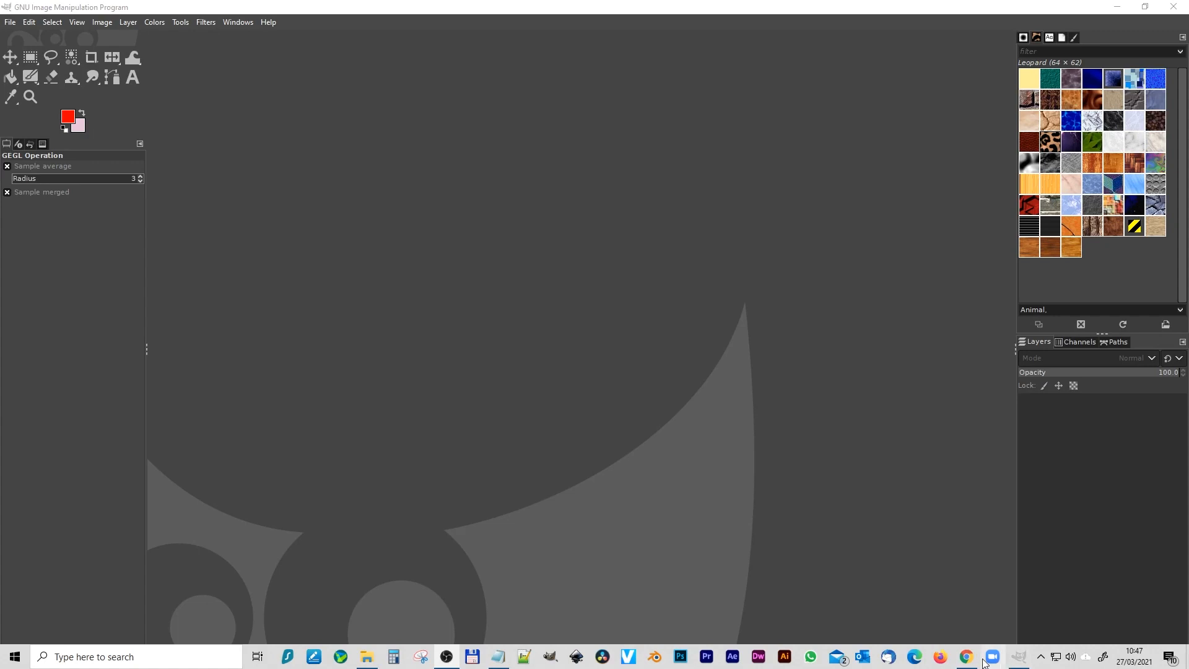
Step: Switch to Chrome and load the Pixabay "Flowers Spring Flowerpot" page from the copied link
click(966, 657)
click(143, 46)
key(ctrl+a)
key(ctrl+v)
key(Return)
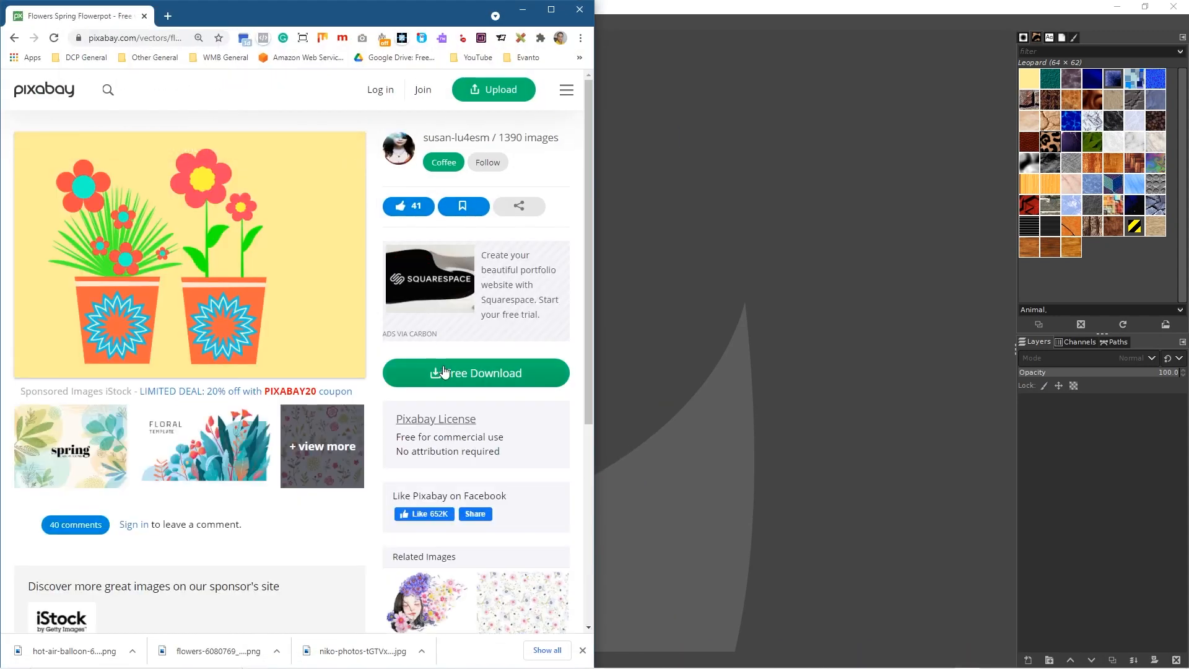
Step: Download the flowerpot illustration from Pixabay as a 1280×896 PNG, completing the robot check
click(445, 373)
click(445, 495)
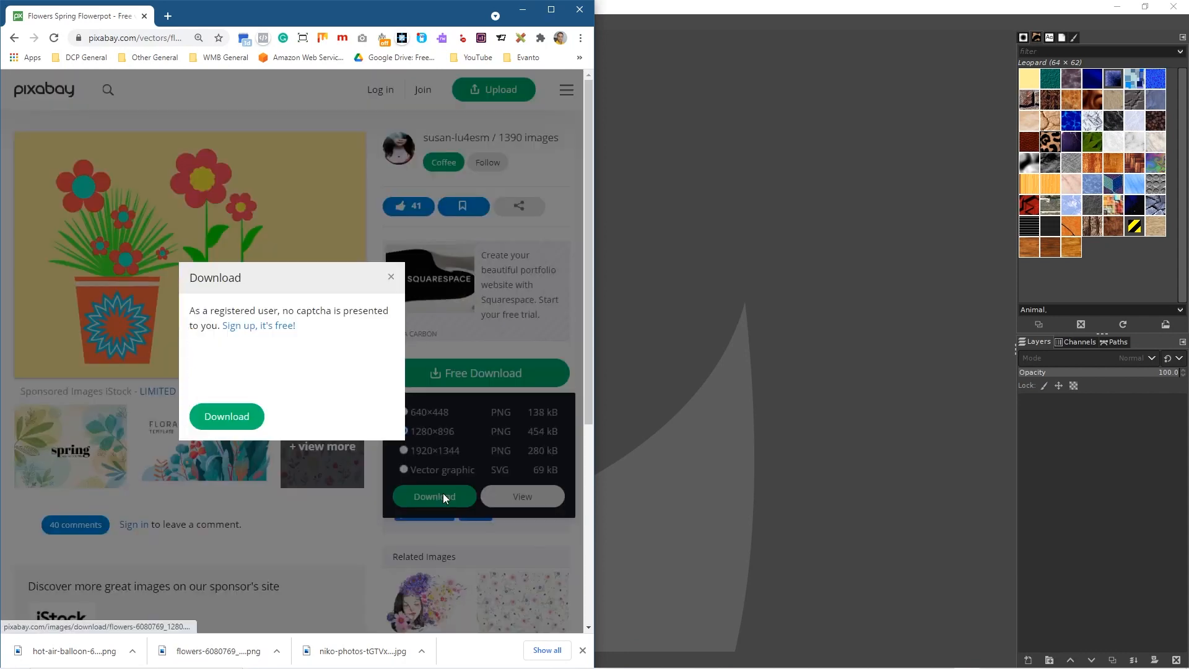
click(228, 417)
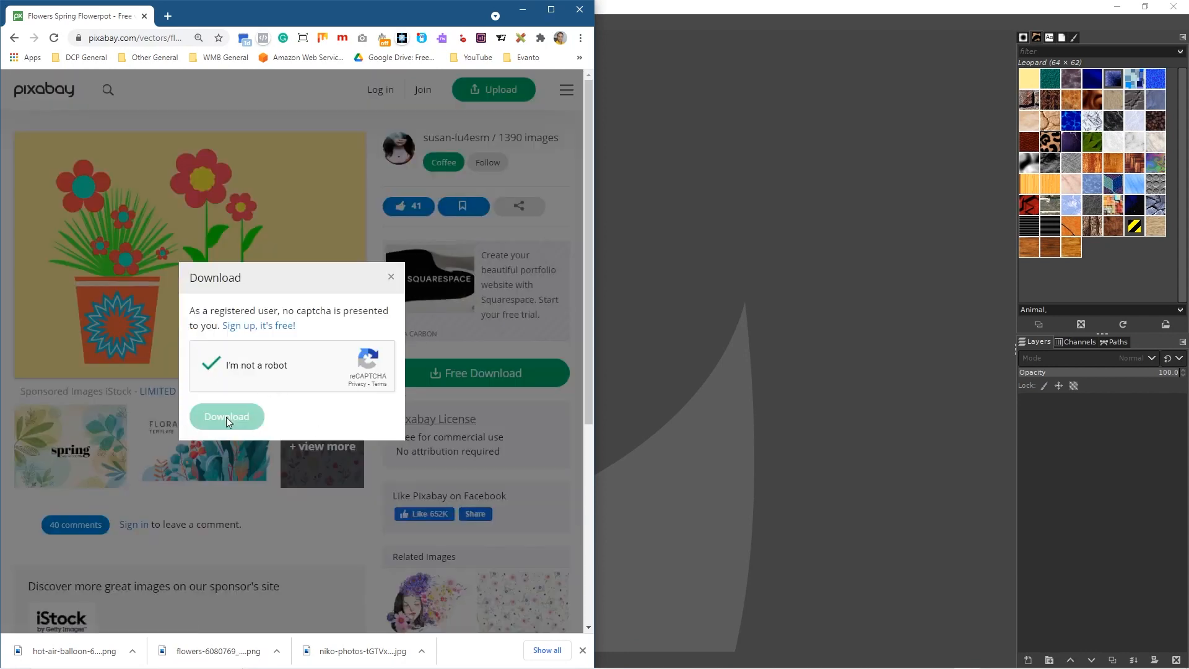
Step: Switch to File Explorer, create a folder named "Select by Colour Image" in the project folder and open it
key(alt+Tab)
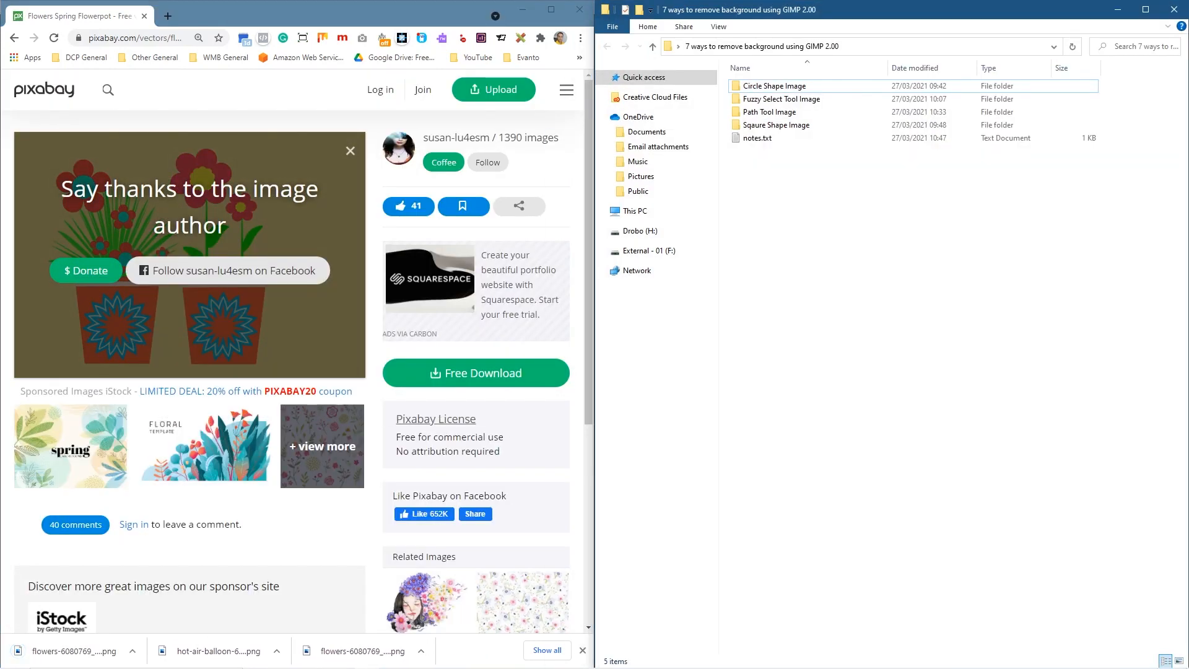
right_click(712, 209)
right_click(774, 194)
mouse_move(751, 364)
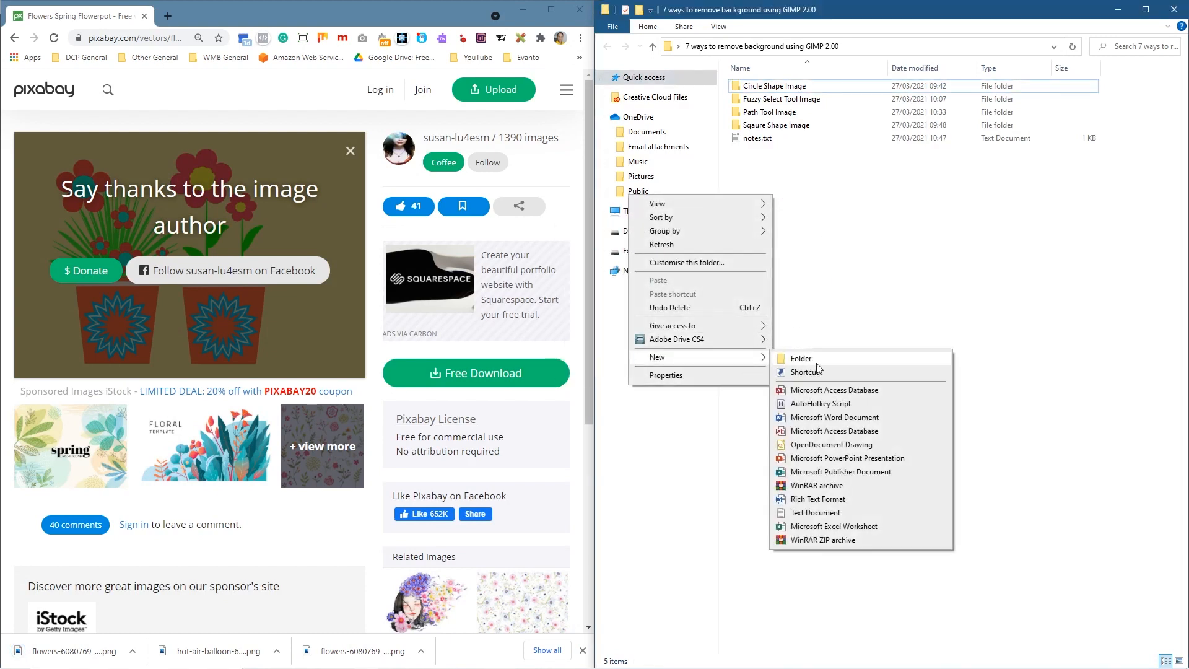
click(803, 358)
text(Select by Colour Image)
key(Return)
double_click(789, 120)
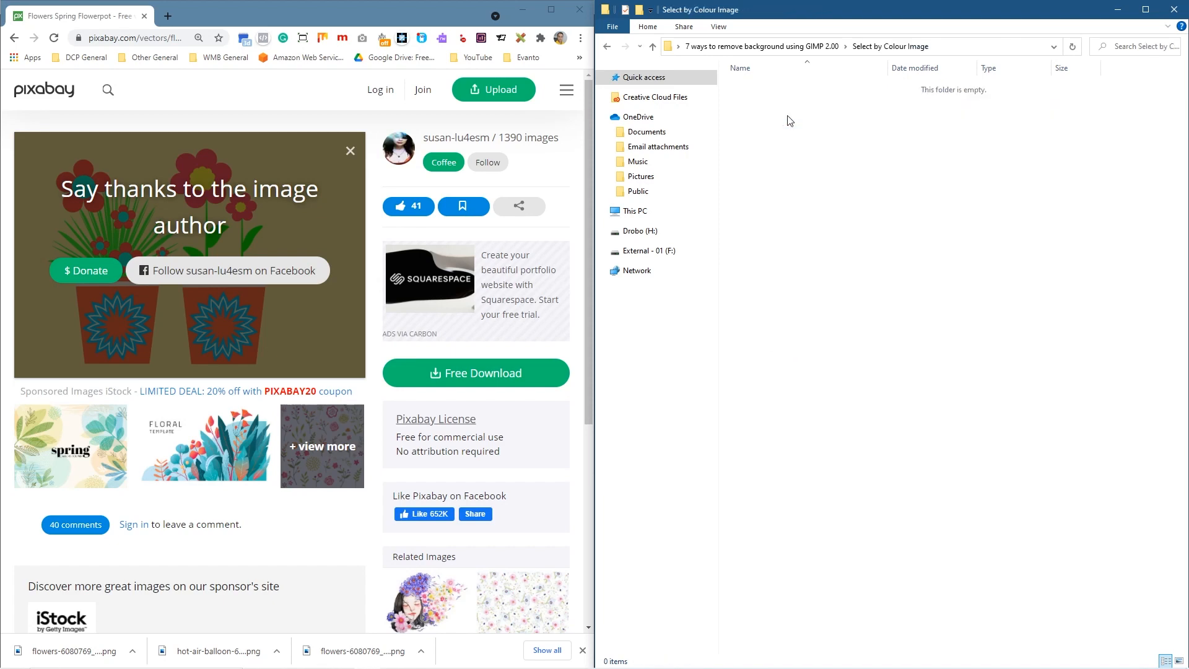
Step: Put the downloaded flowers PNG in the Select by Colour Image folder and open it in GIMP
drag(71, 649, 896, 279)
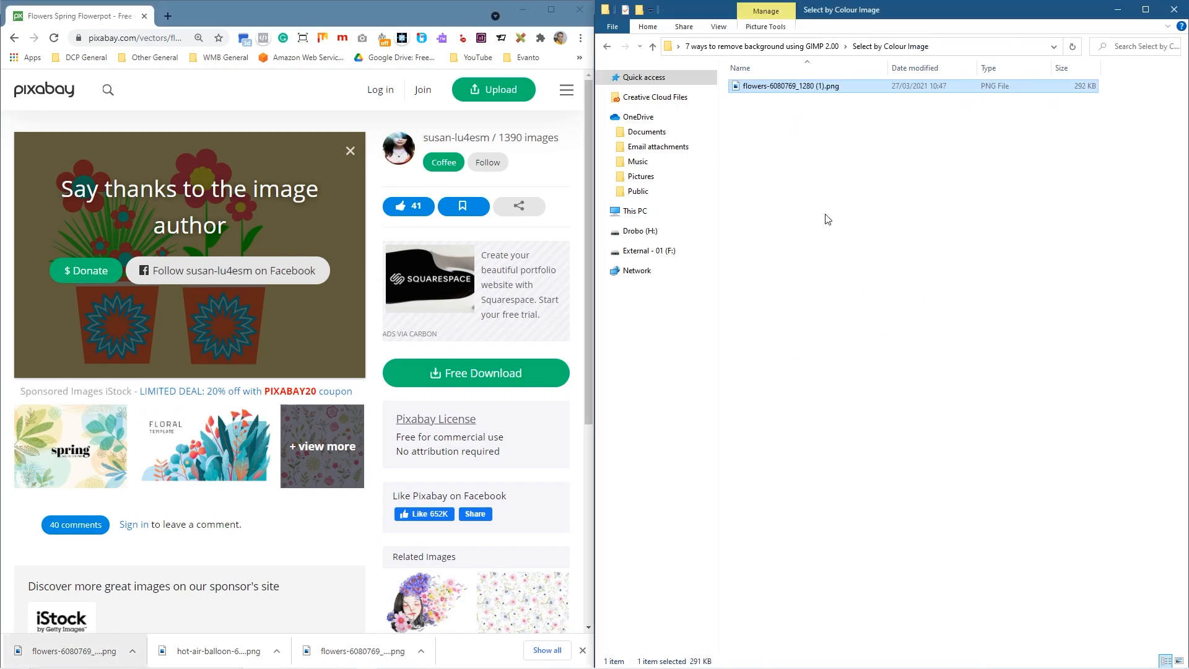
key(alt+Tab)
key(alt+Tab)
key(alt+Tab)
key(alt+Tab)
key(alt+Tab)
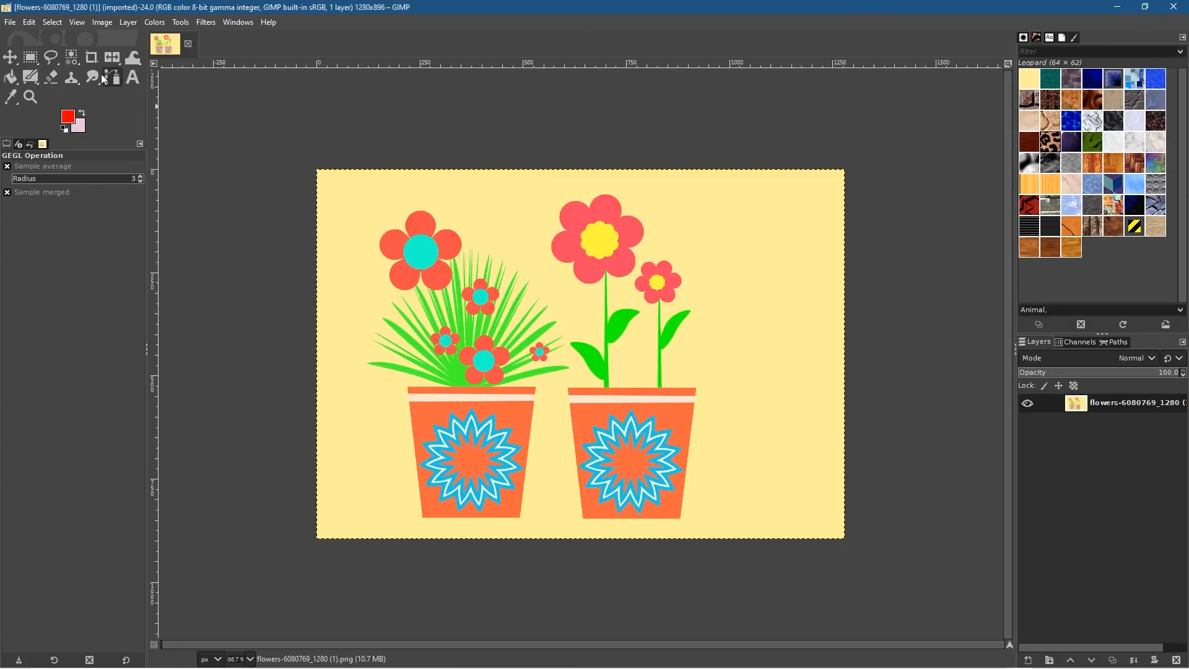
Step: Activate the Select by Color tool with Feather edges off and the selection criterion set to Composite
drag(74, 59, 109, 83)
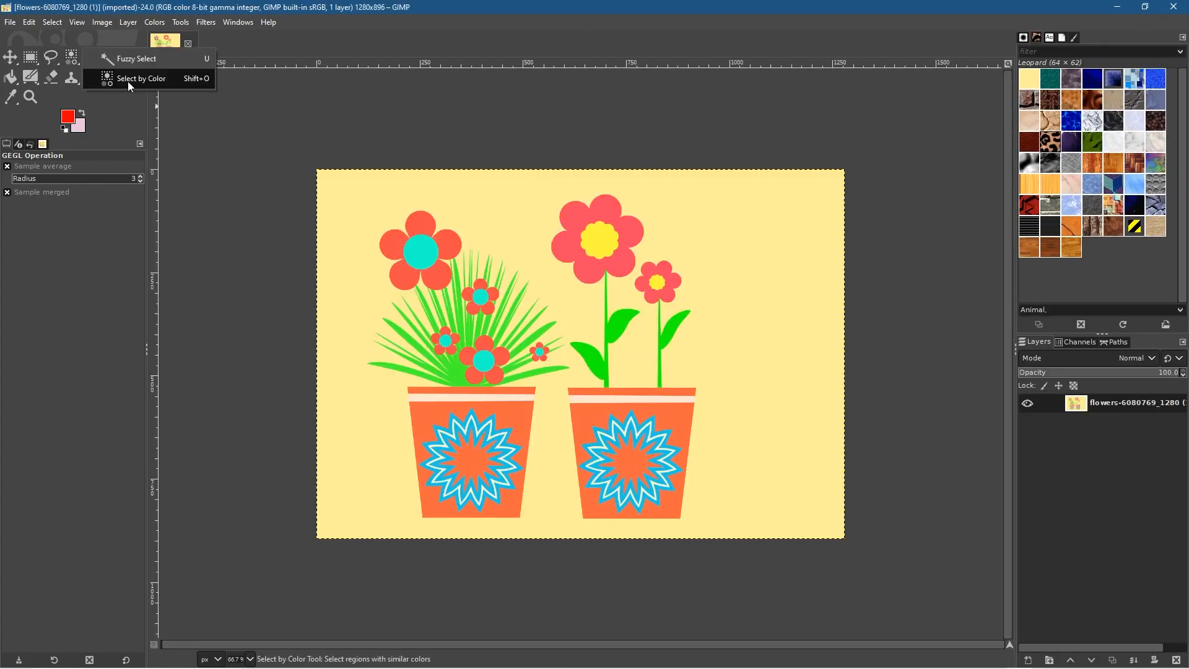
click(128, 80)
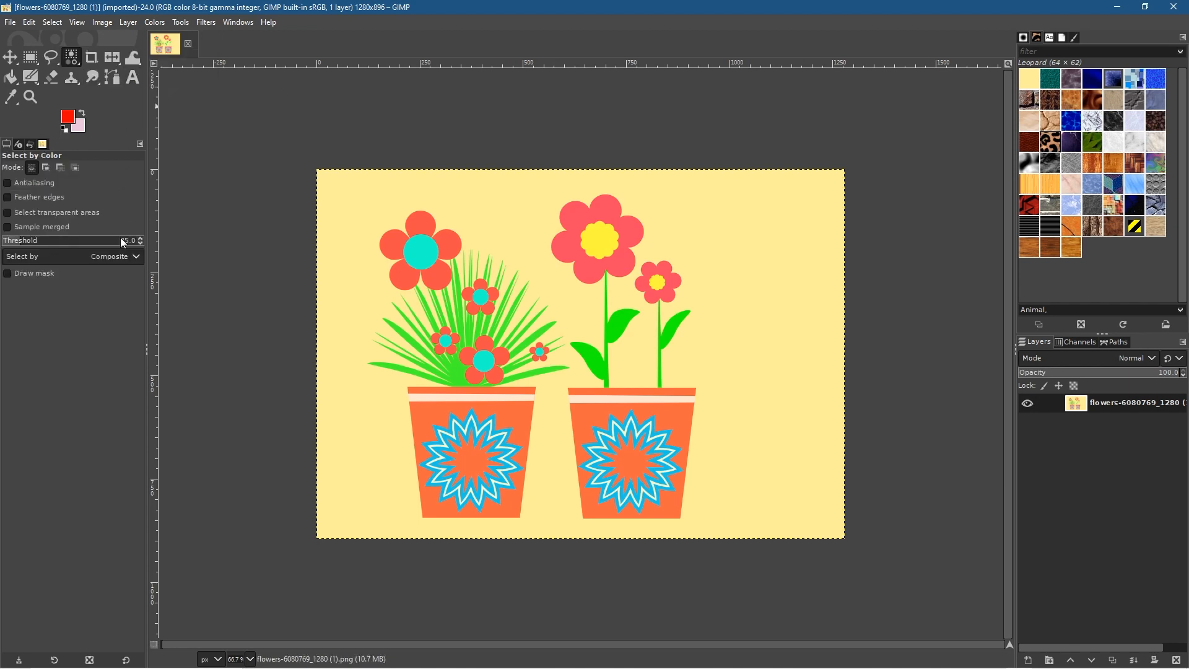
click(20, 198)
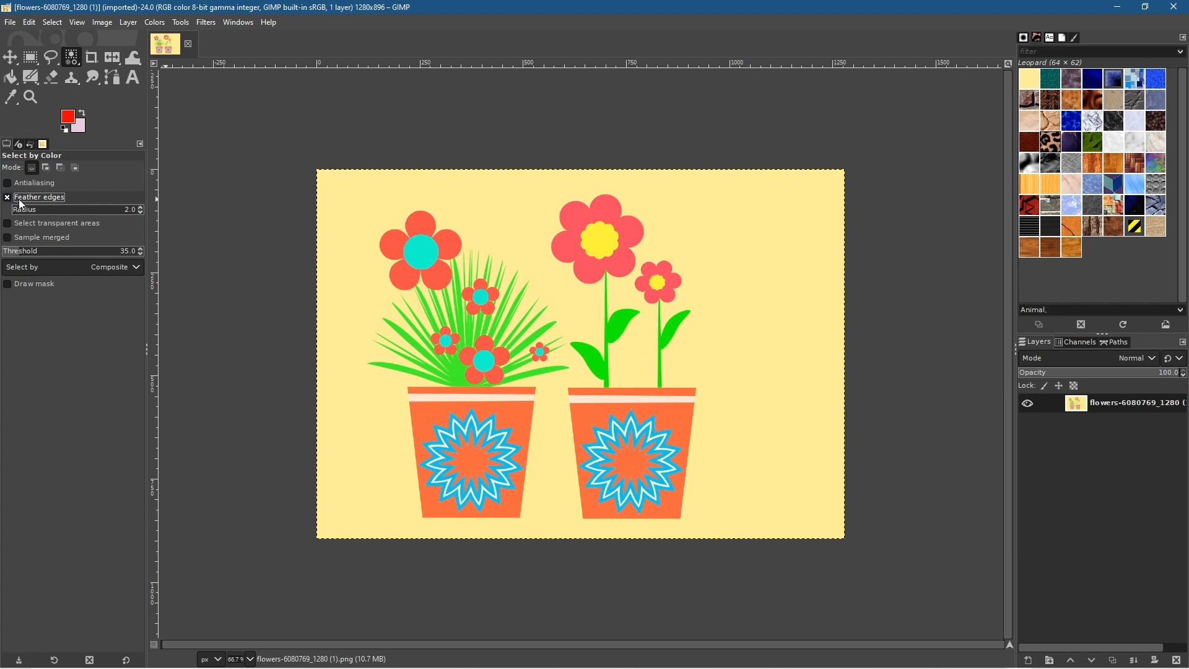
click(20, 200)
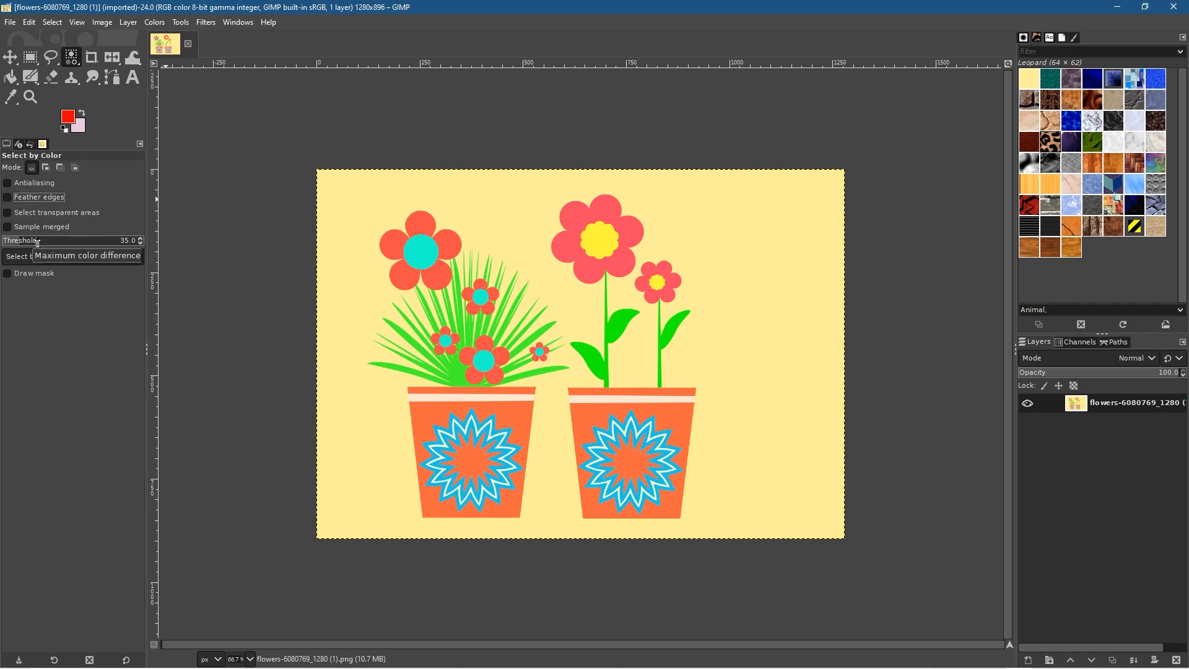
click(72, 257)
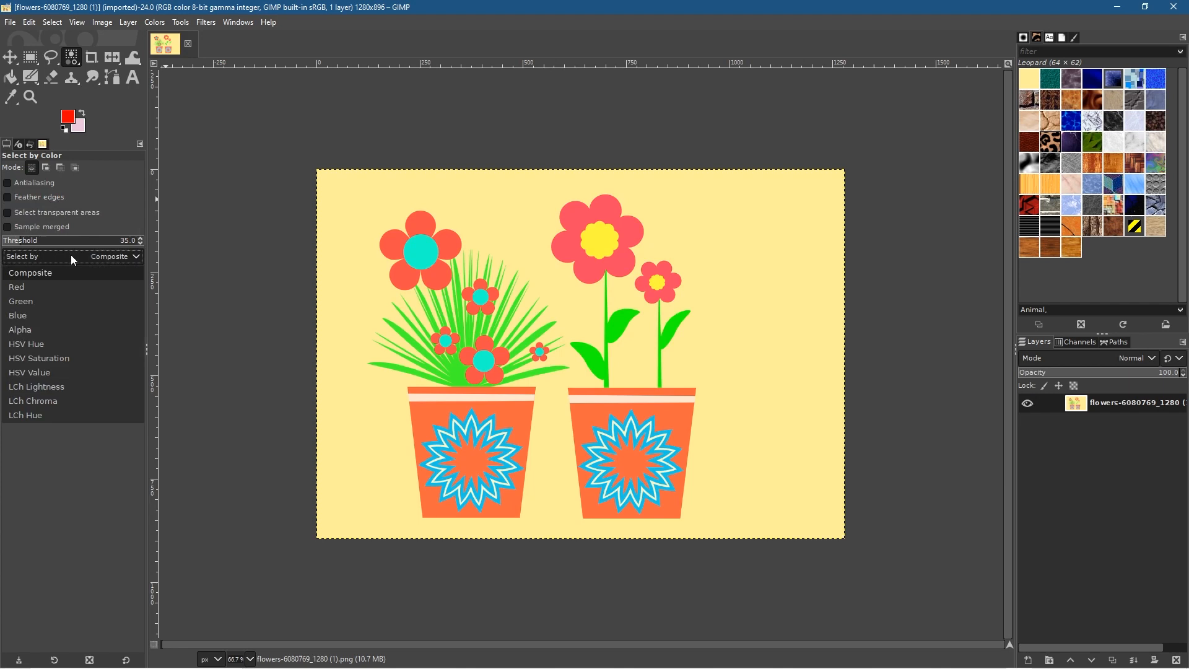
click(45, 274)
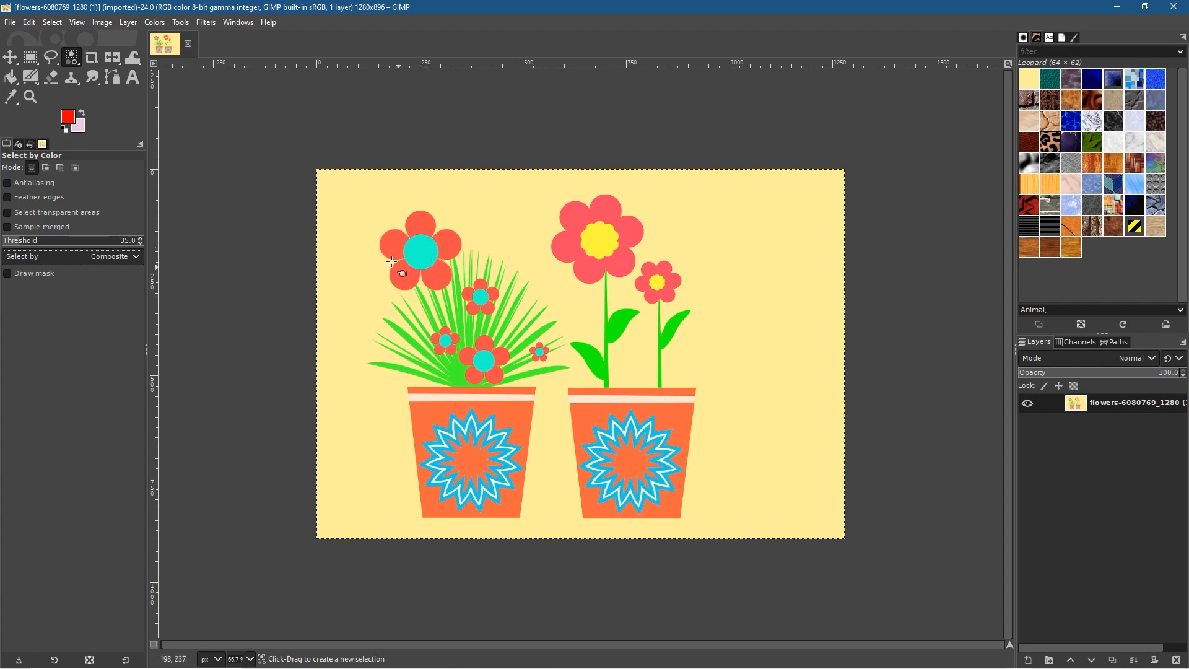
Step: Select all turquoise flower centres by colour and feather the selection edges with a radius of 34.2
click(425, 249)
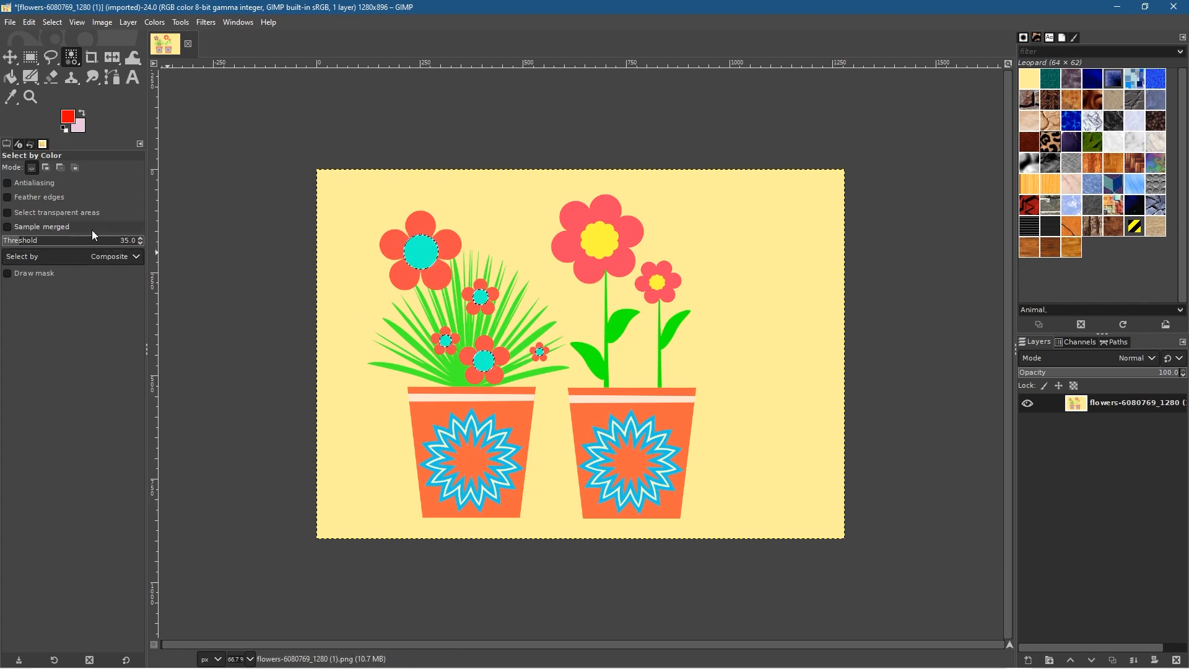
click(28, 198)
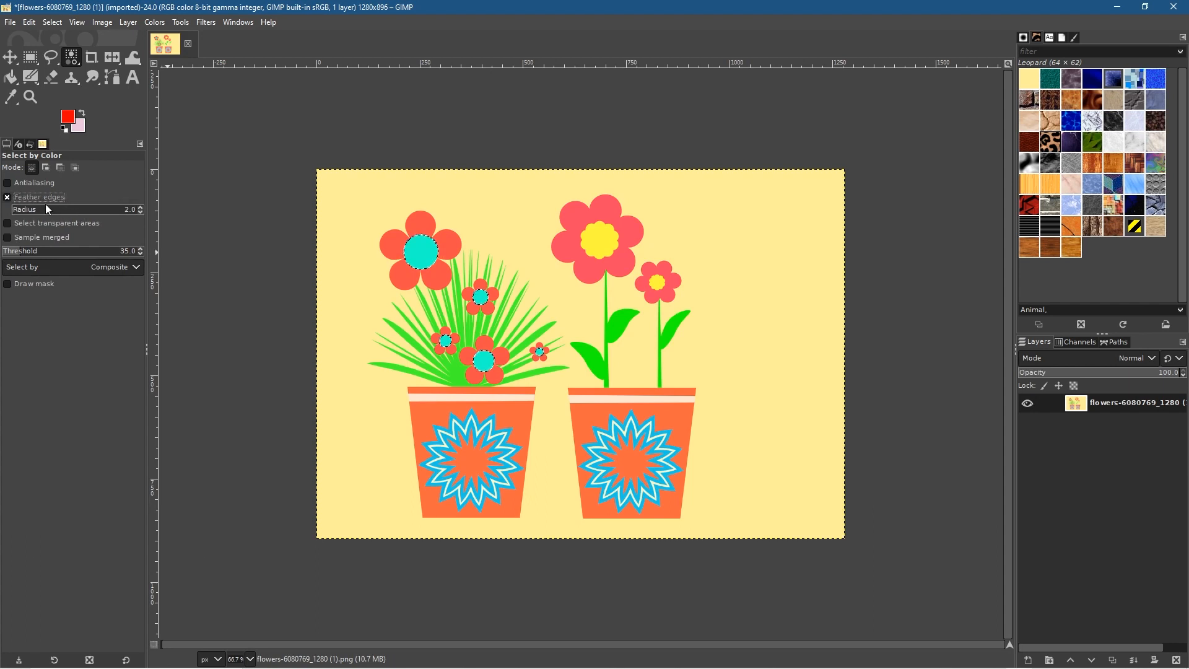
drag(25, 214, 55, 213)
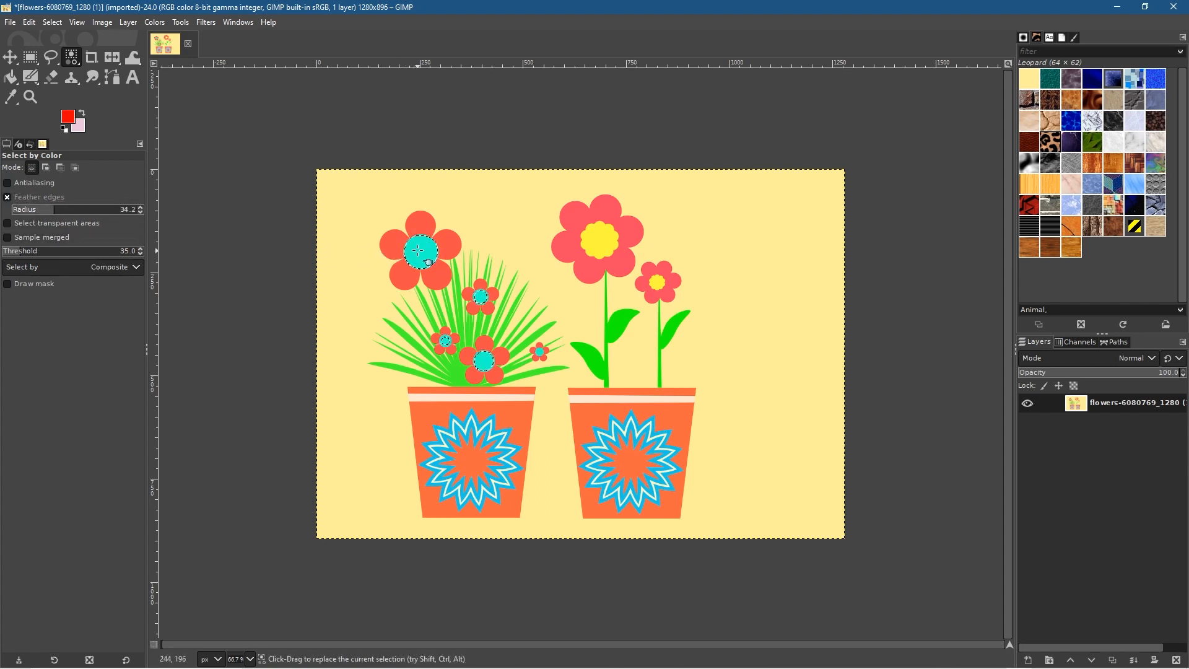
scroll(441, 233, up, 6)
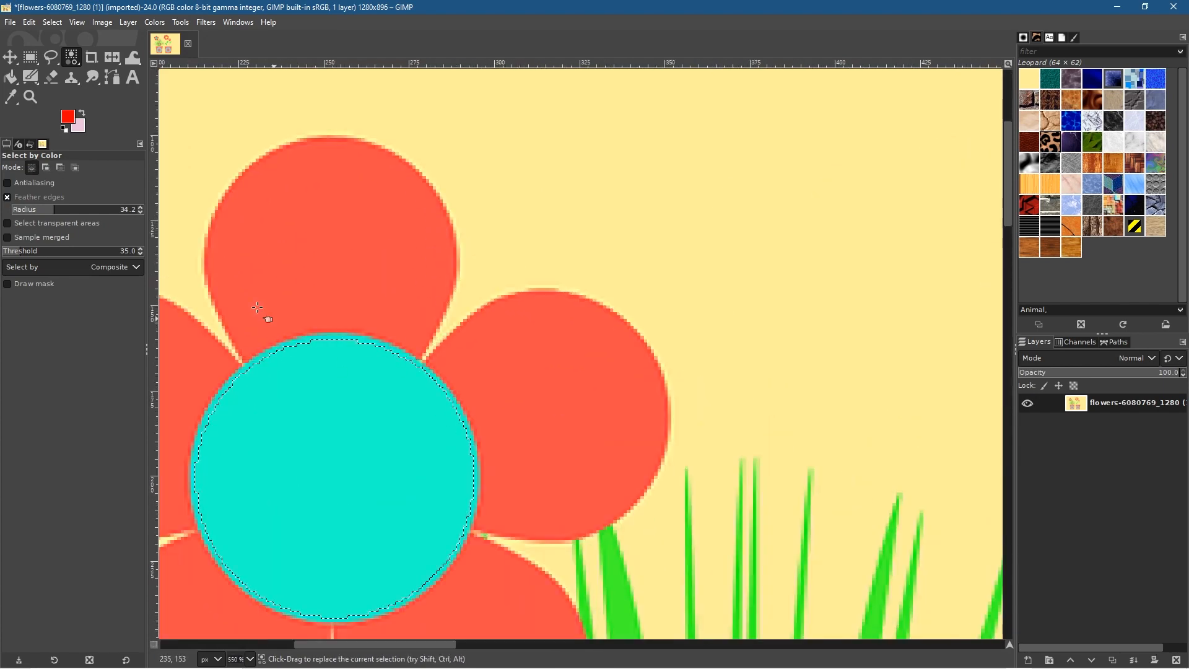
Step: Turn off feathering, reselect the turquoise flower centres by colour and enable antialiasing for the selection
click(21, 199)
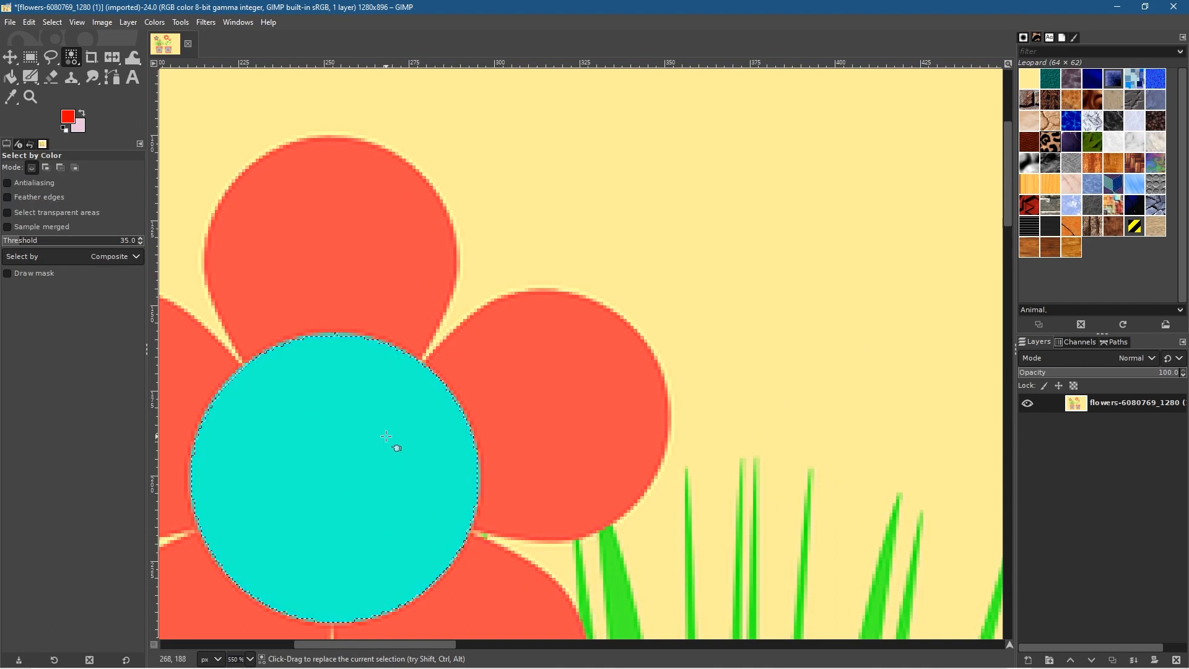
click(336, 351)
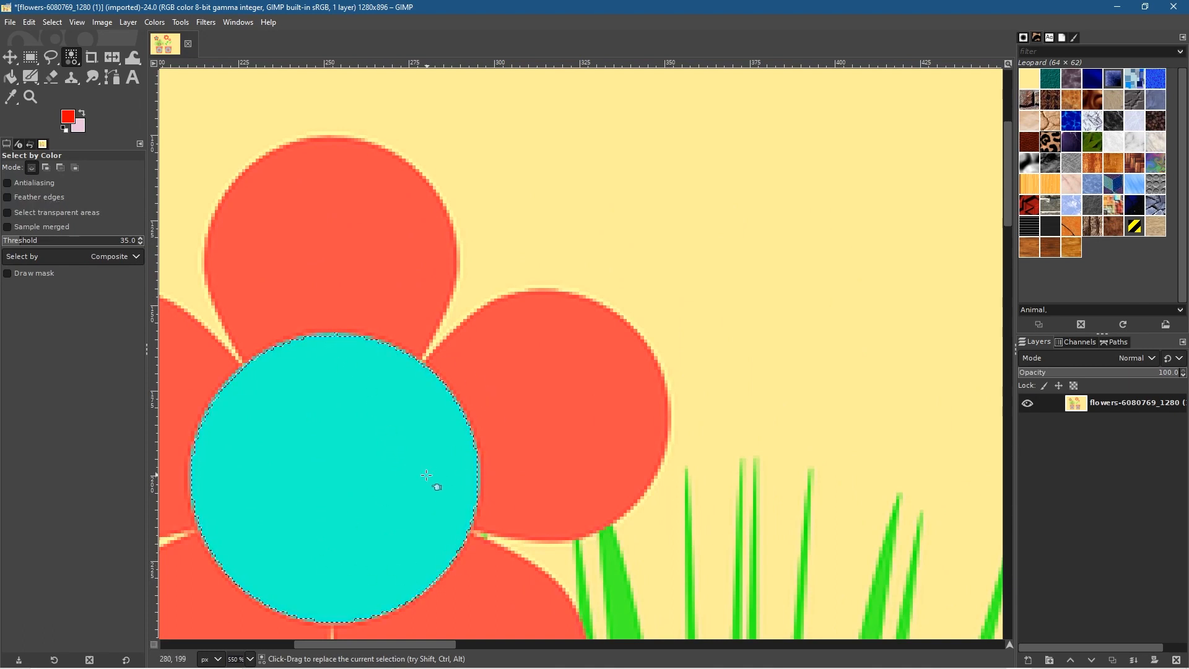
click(31, 184)
ctrl+scroll(391, 479, down, 3)
ctrl+scroll(390, 478, down, 2)
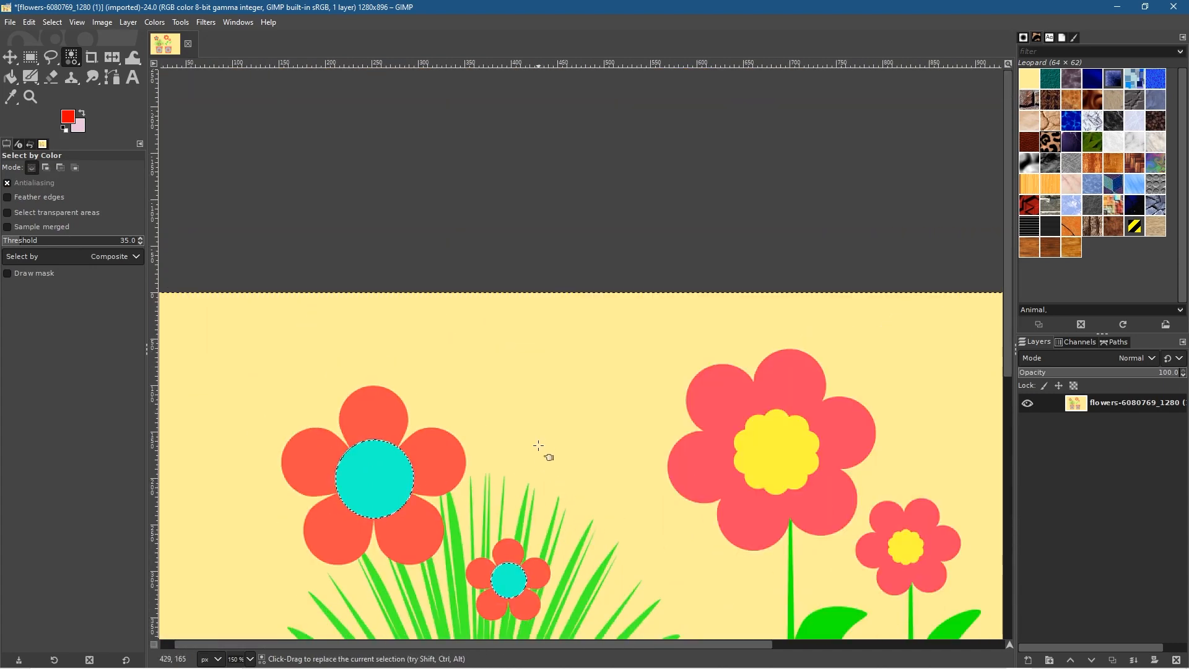
ctrl+scroll(543, 440, down, 1)
drag(556, 474, 538, 264)
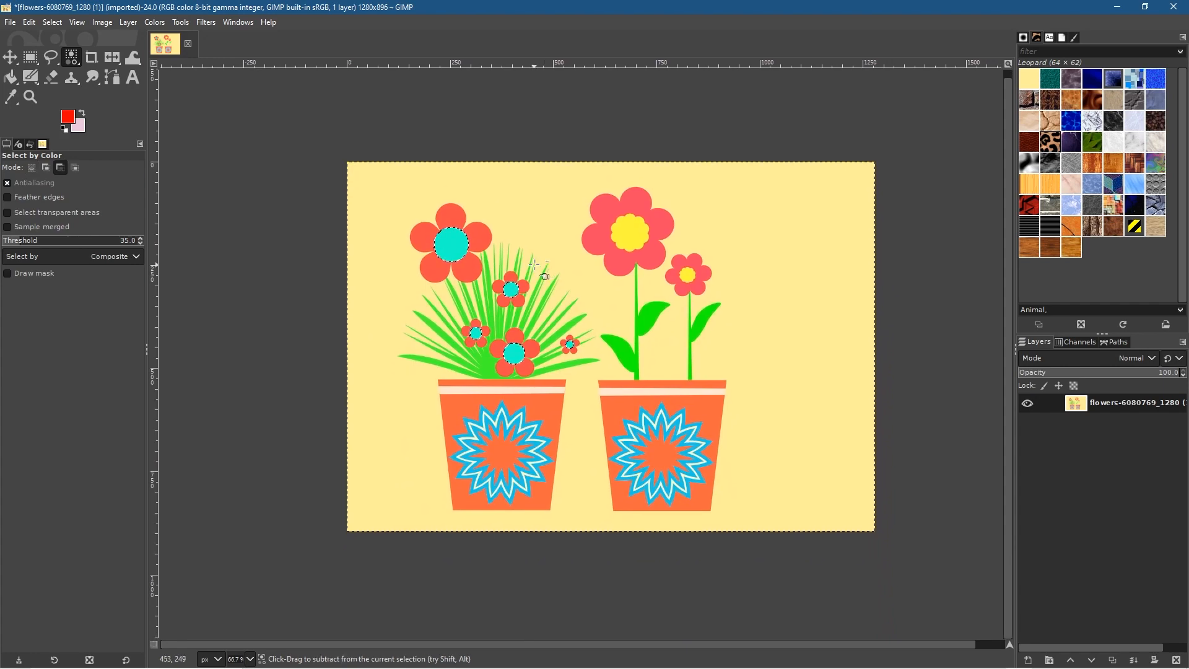
Step: Recolour the selected turquoise flower centres purple with a Hue-Saturation hue shift of 113.0
ctrl+scroll(539, 266, up, 1)
drag(565, 319, 505, 282)
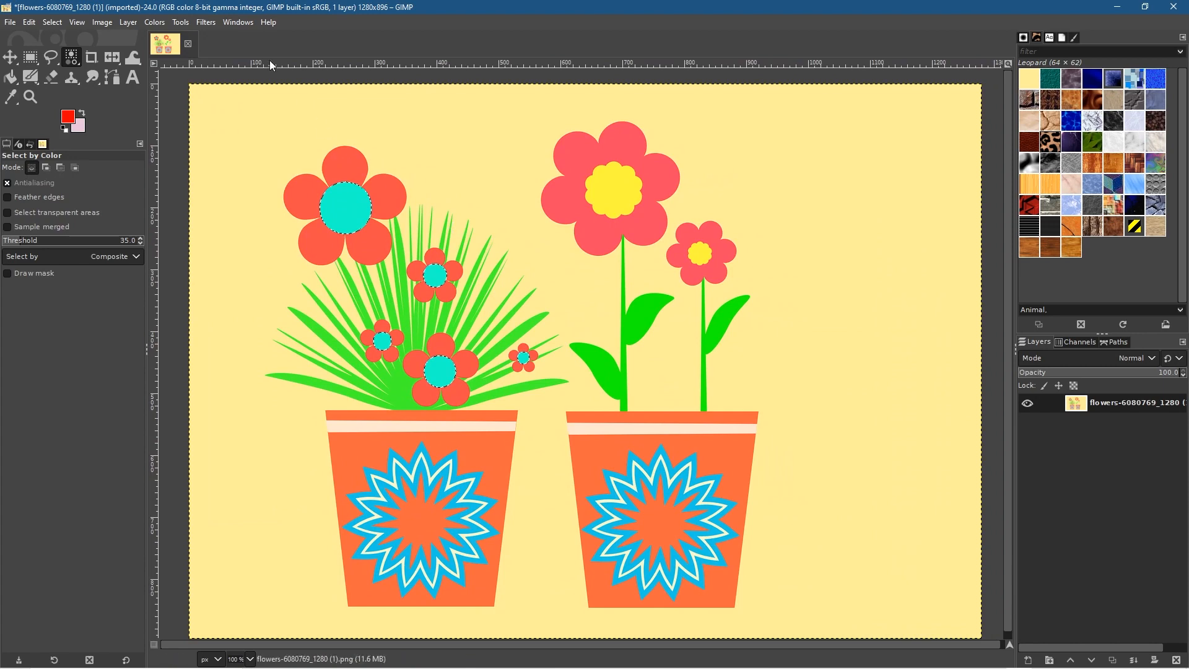
click(179, 23)
mouse_move(154, 22)
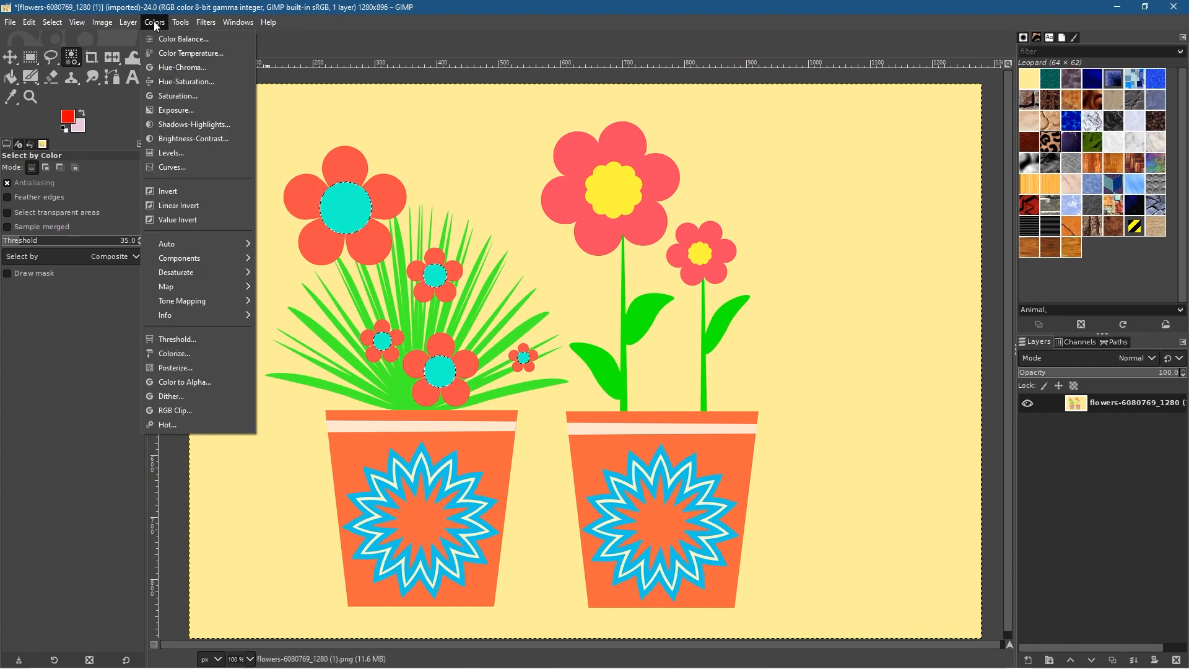
click(174, 82)
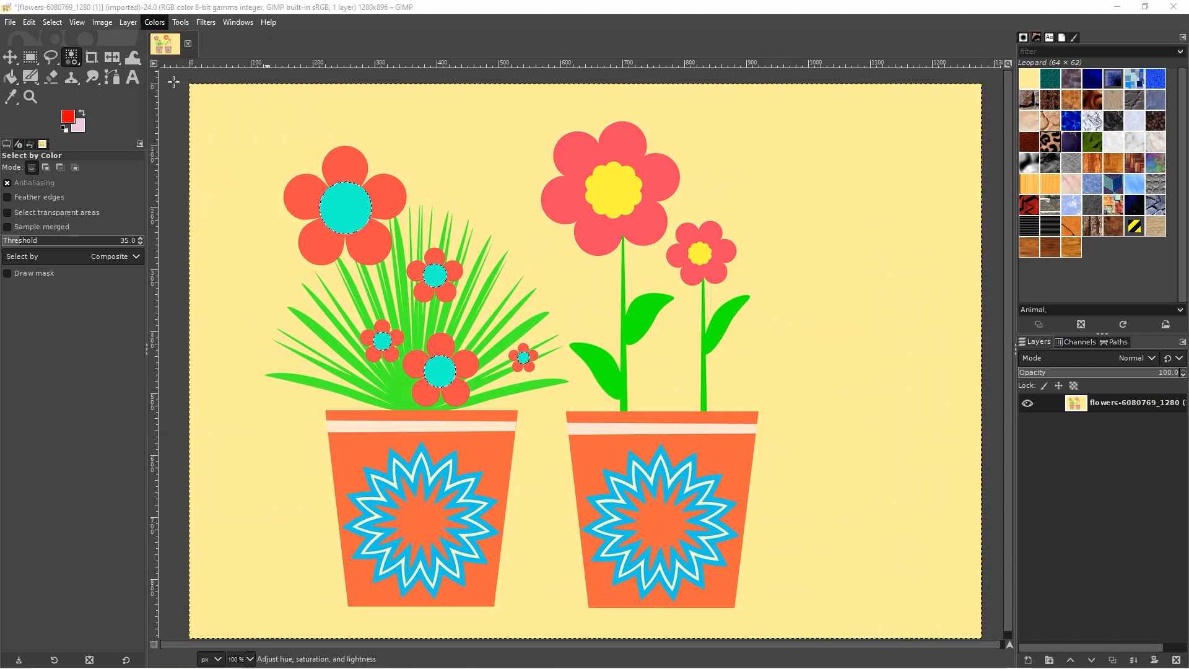
drag(1072, 257, 1140, 254)
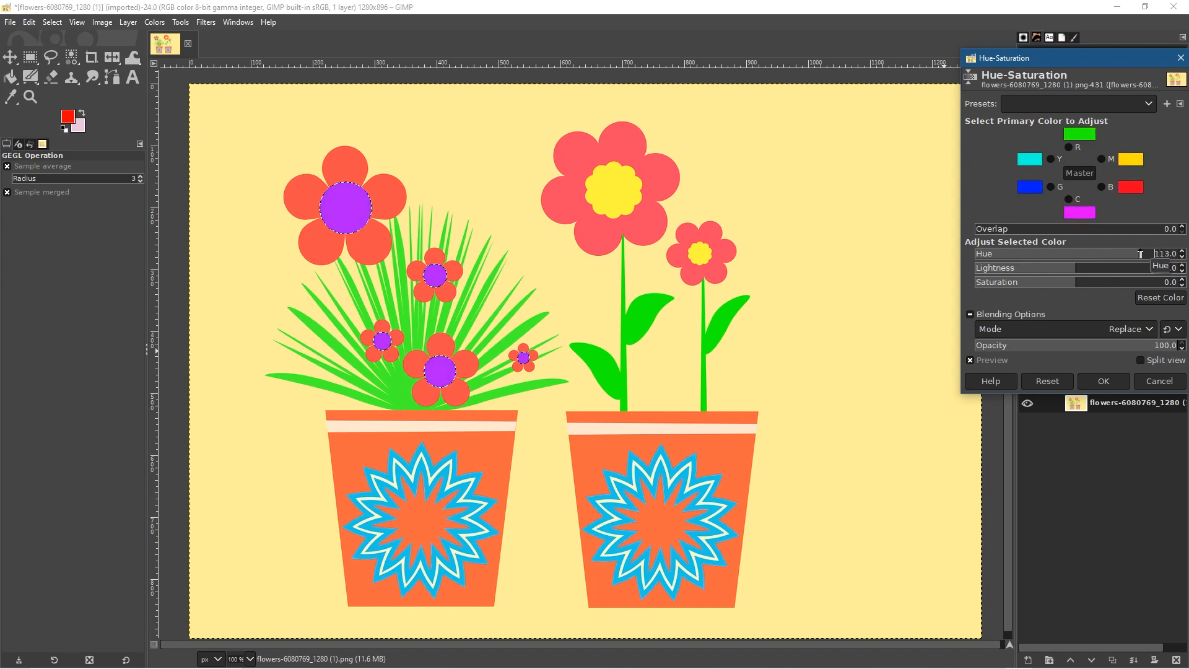
click(1115, 382)
Step: Select the yellow flower centres by colour and turn them blue with a Hue-Saturation hue of -180.0
click(72, 57)
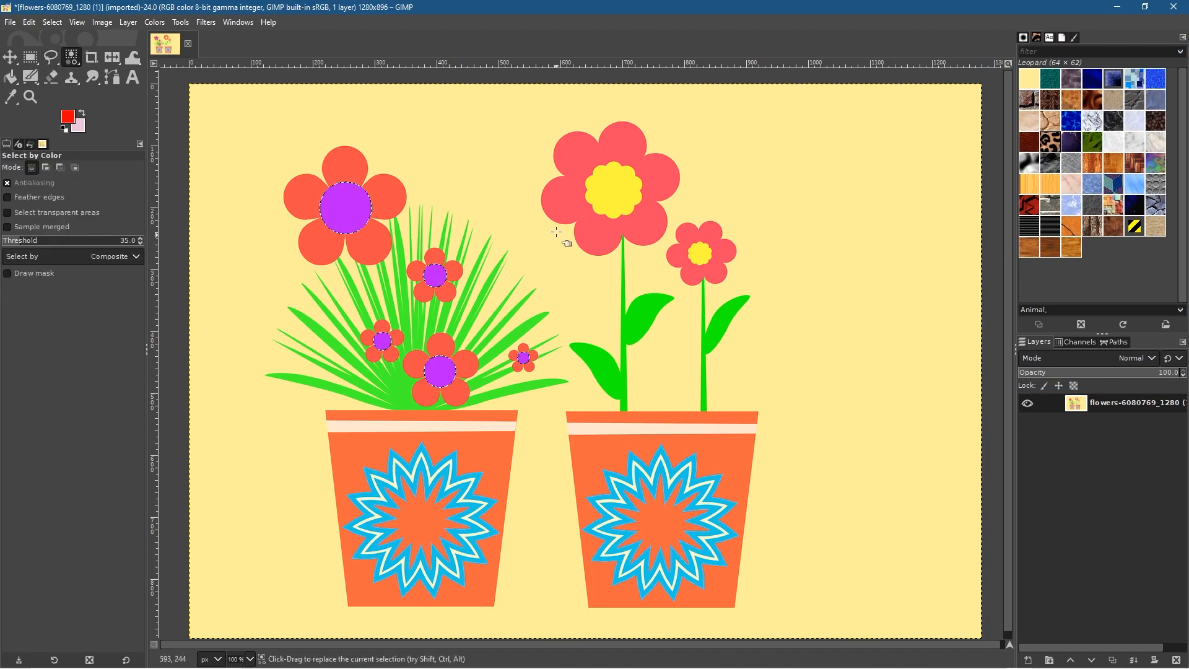
click(633, 204)
click(180, 22)
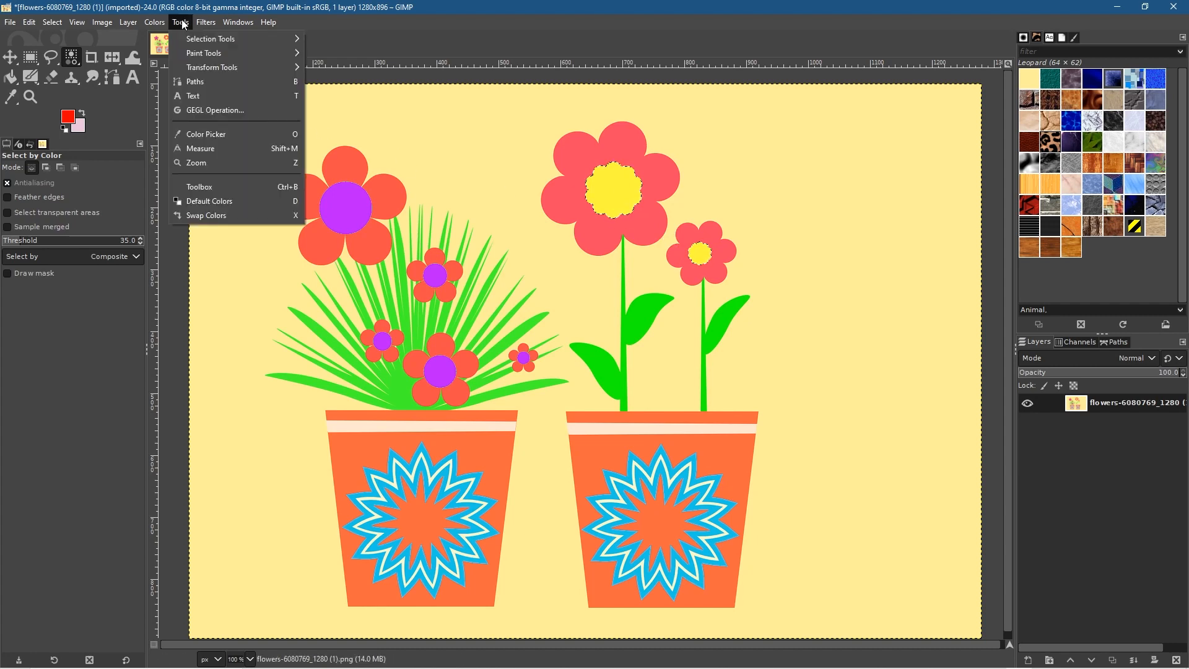
mouse_move(154, 22)
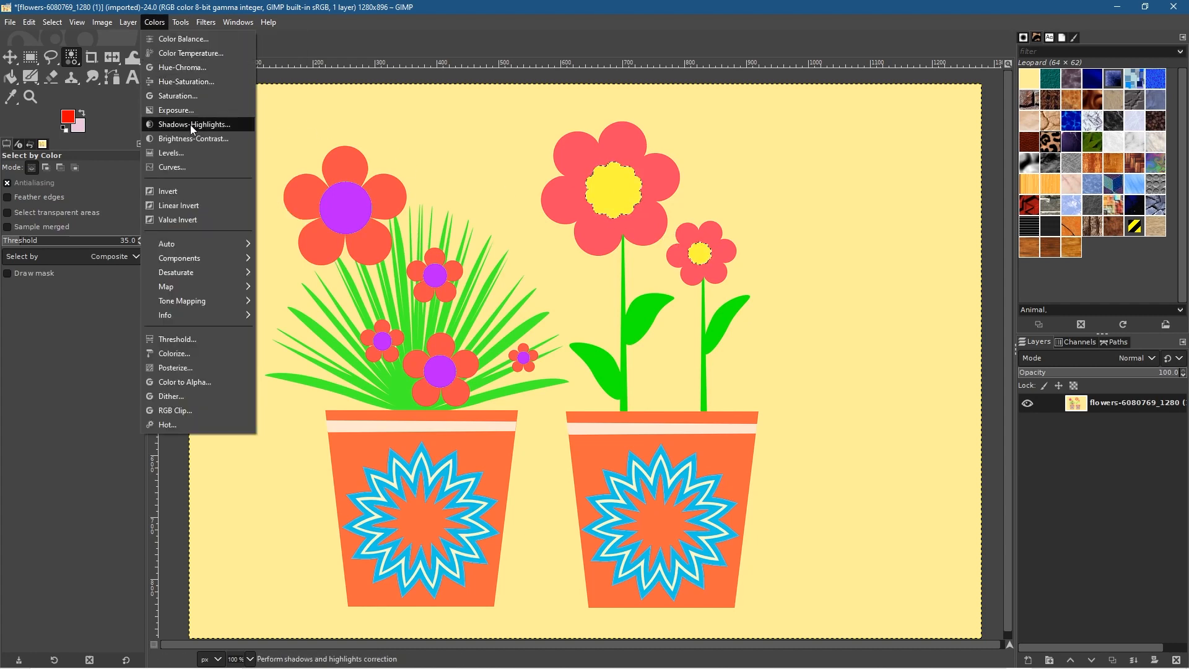
click(184, 83)
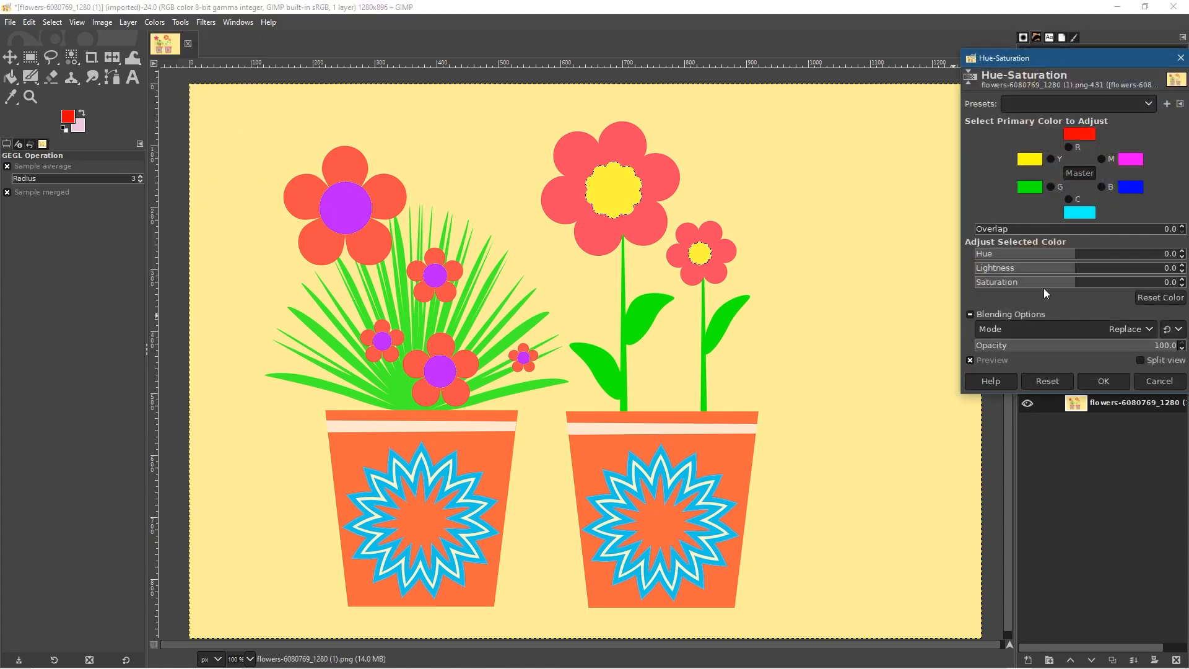
drag(1074, 254, 974, 254)
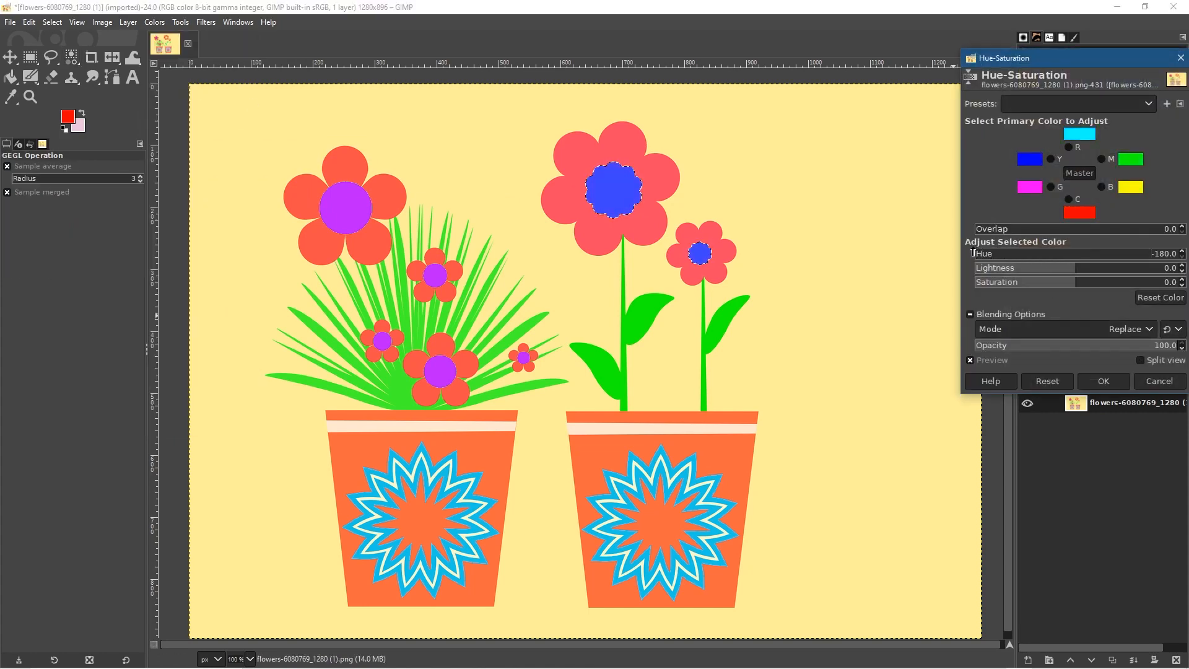
click(1104, 381)
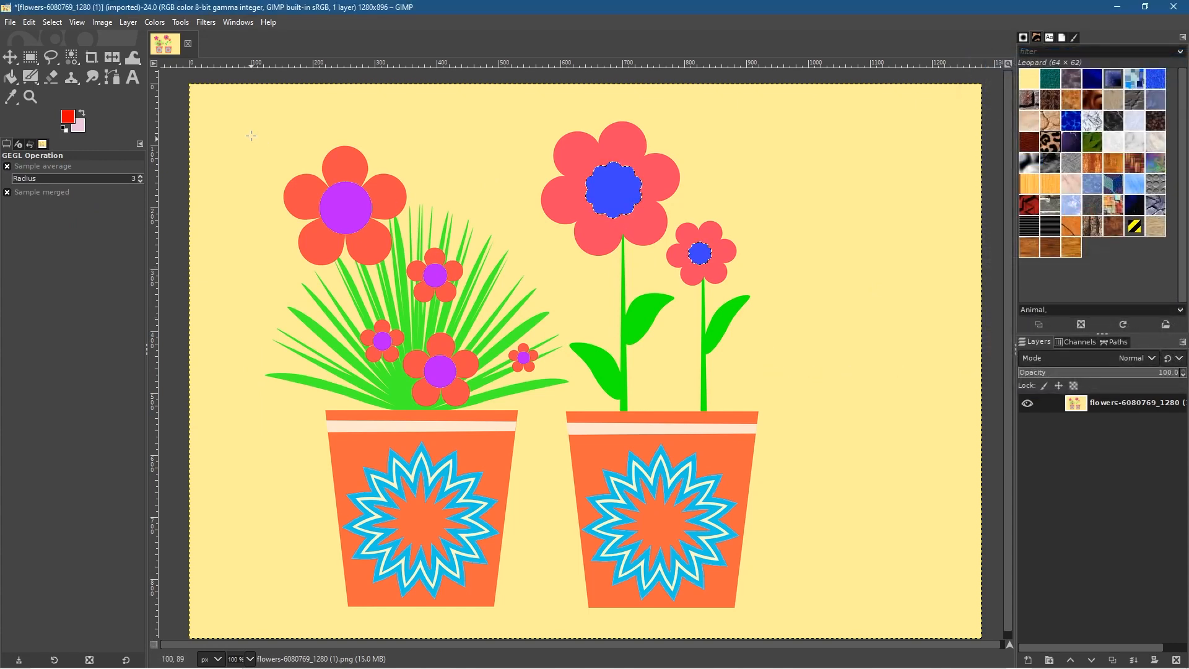
key(minus)
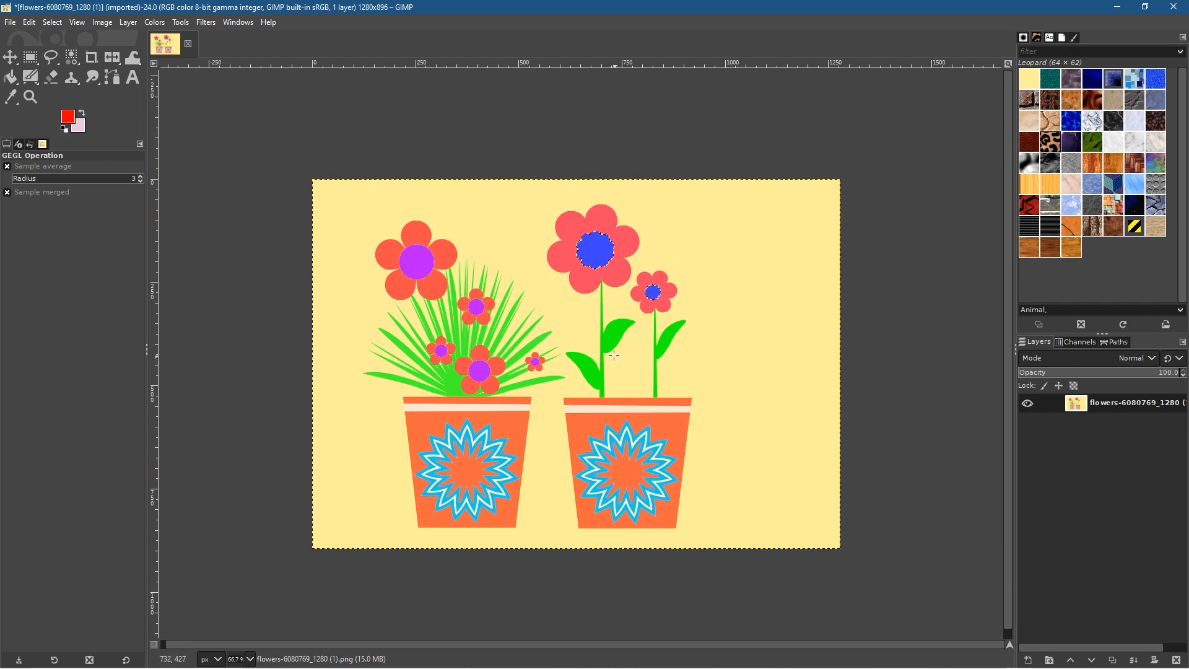
key(ctrl+shift+f)
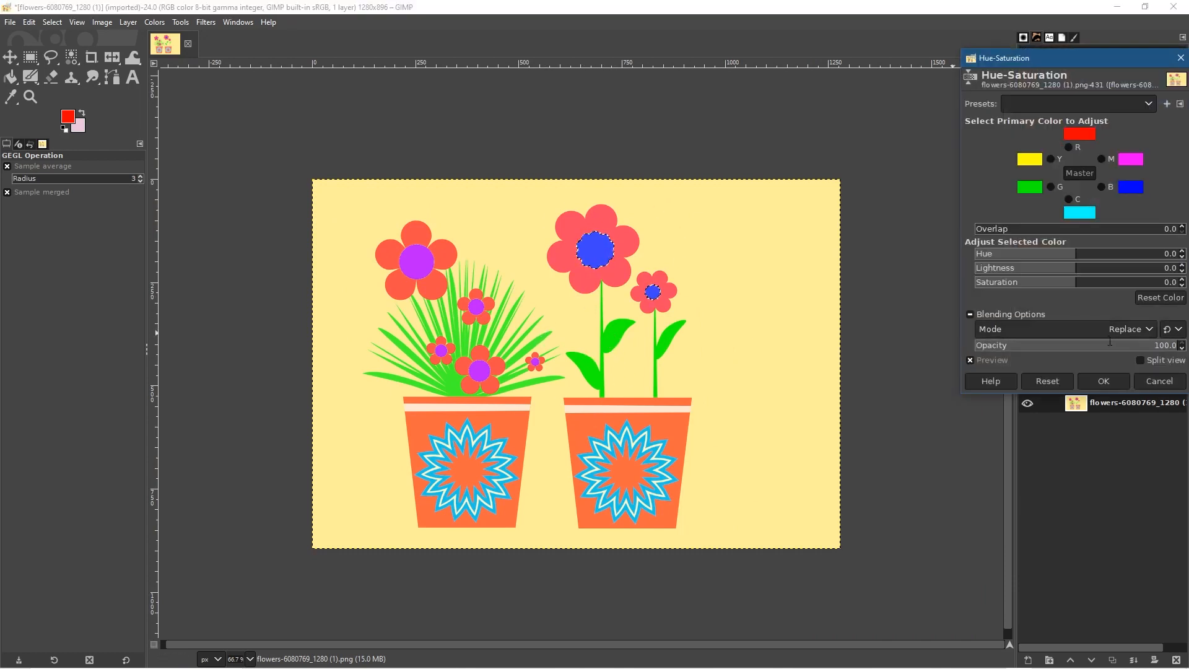
click(1152, 383)
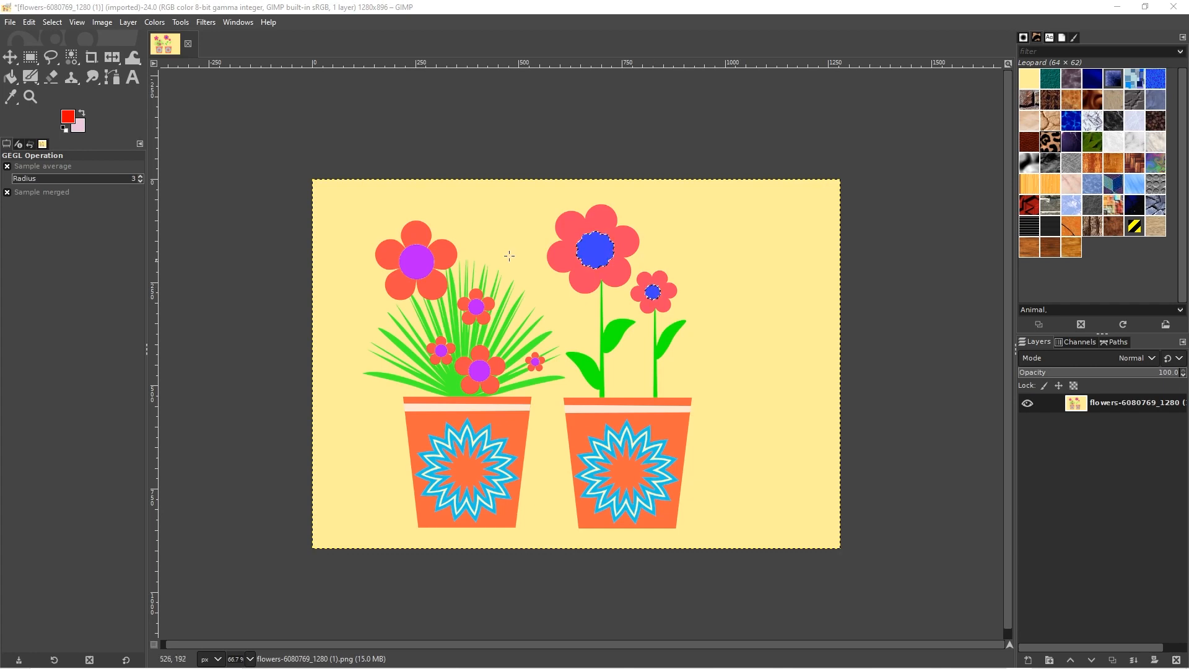
Step: Activate Select by Color and try selecting the pink petals with thresholds of 129.8, 58.5 and 30.4
click(71, 56)
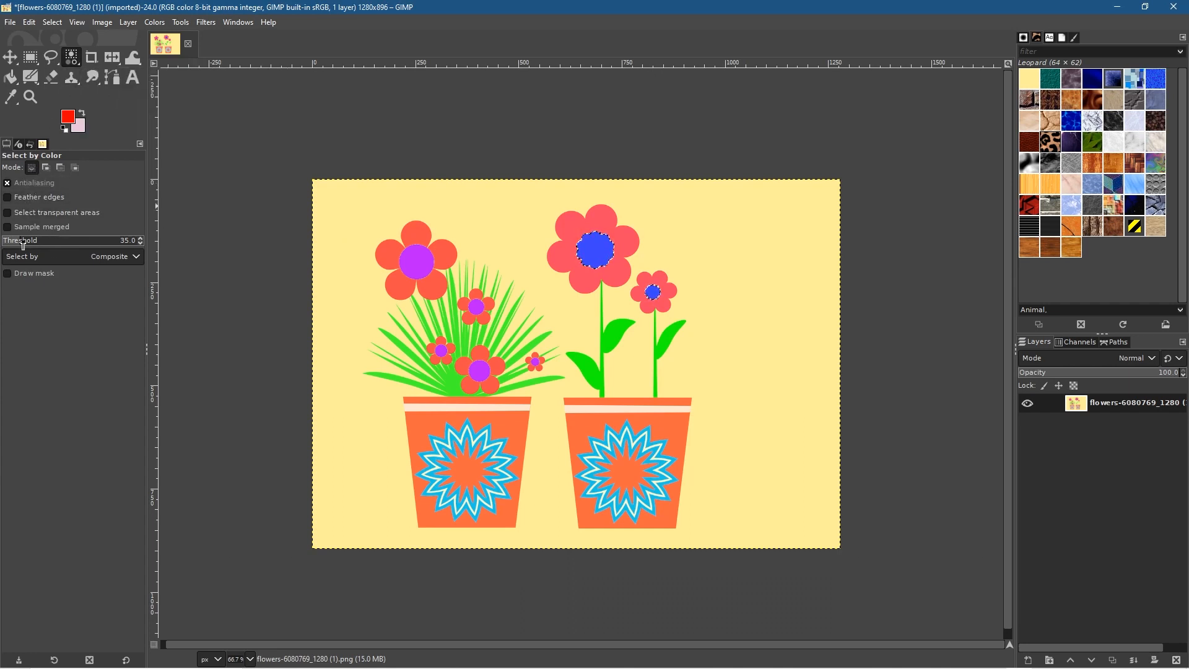
drag(31, 241, 70, 241)
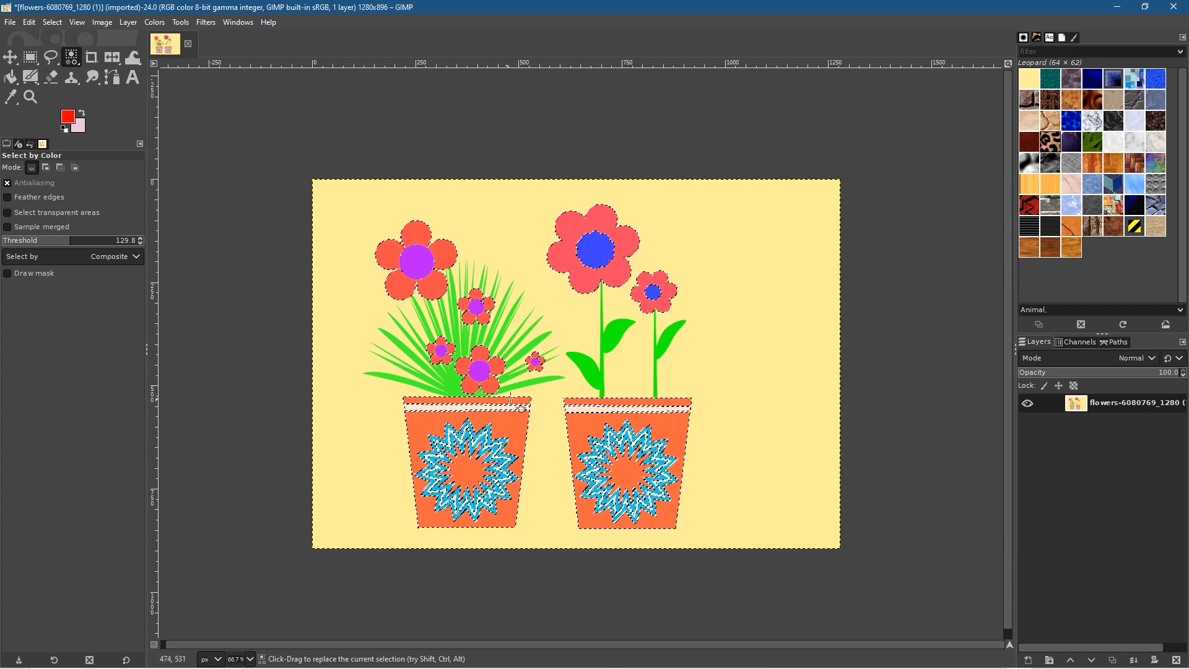
drag(69, 241, 34, 240)
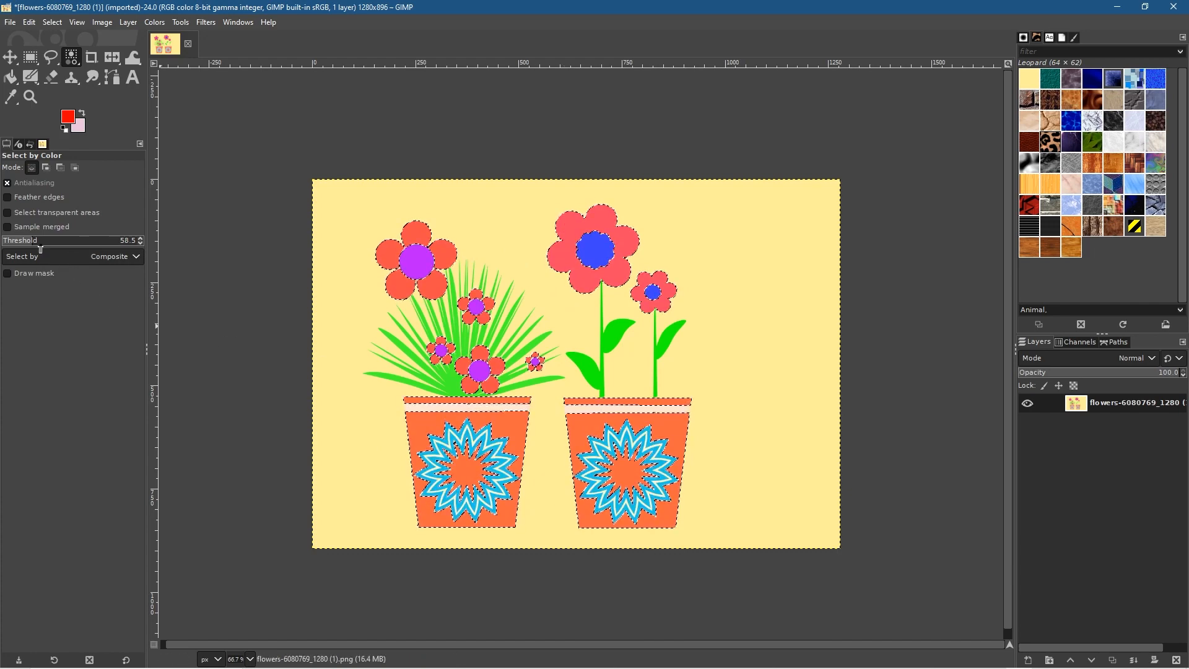
drag(27, 239, 14, 239)
click(573, 230)
click(573, 230)
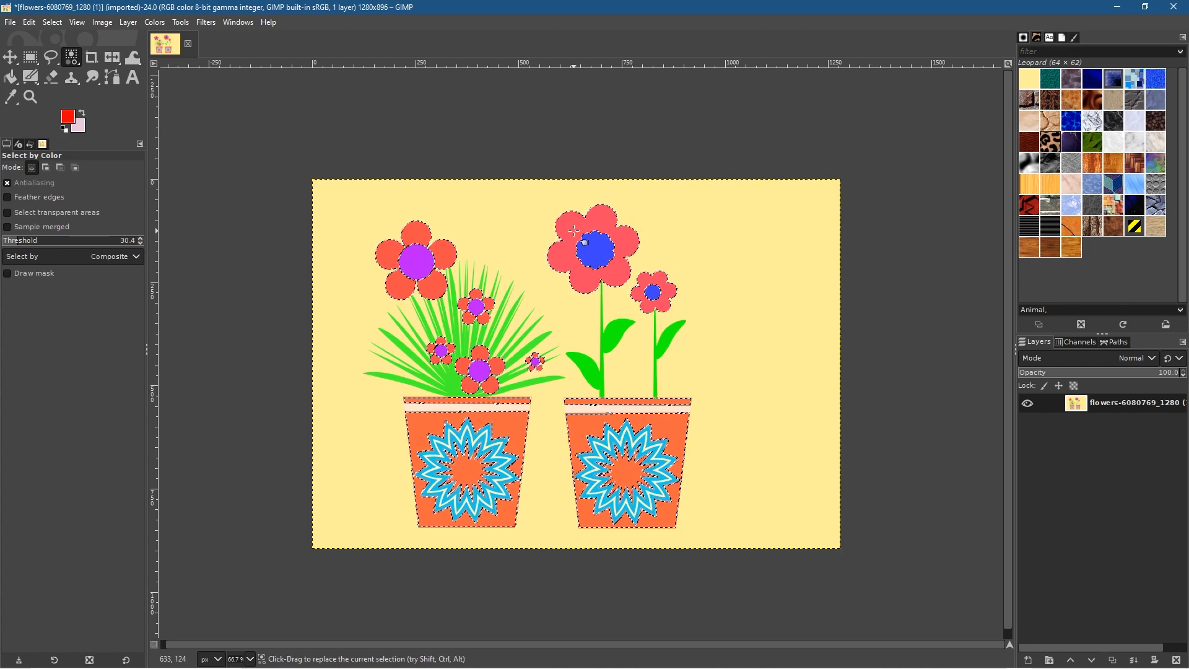
Step: Lower the threshold to 15.2, select only the pink petals above the right-hand pot by colour, and reduce the threshold to 11.2
click(8, 244)
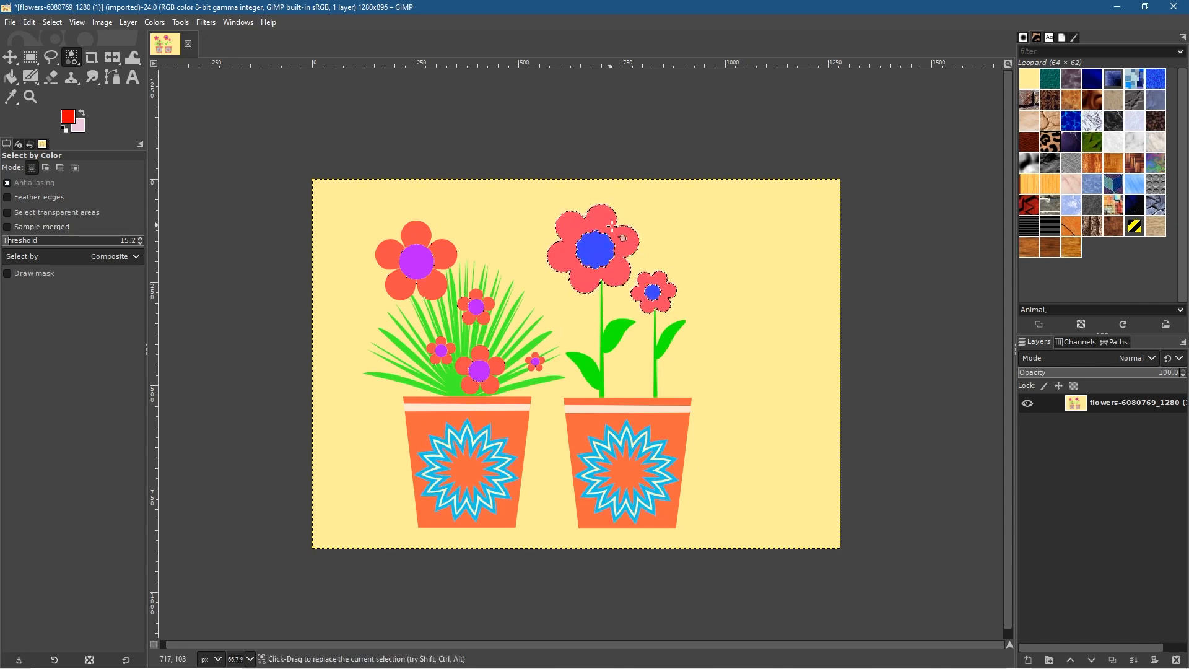
click(142, 242)
click(142, 243)
click(141, 242)
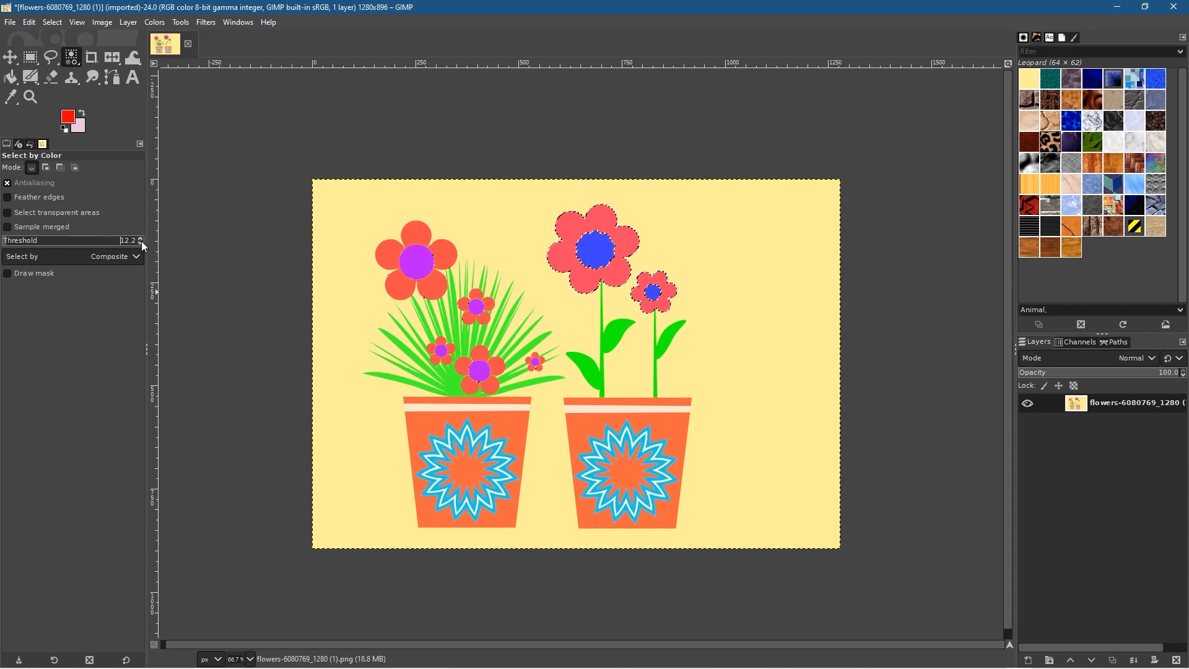
Step: Turn the selected pink petals violet using Hue-Saturation with lightness -31.7 and hue -84.5, and clear the selection
click(154, 23)
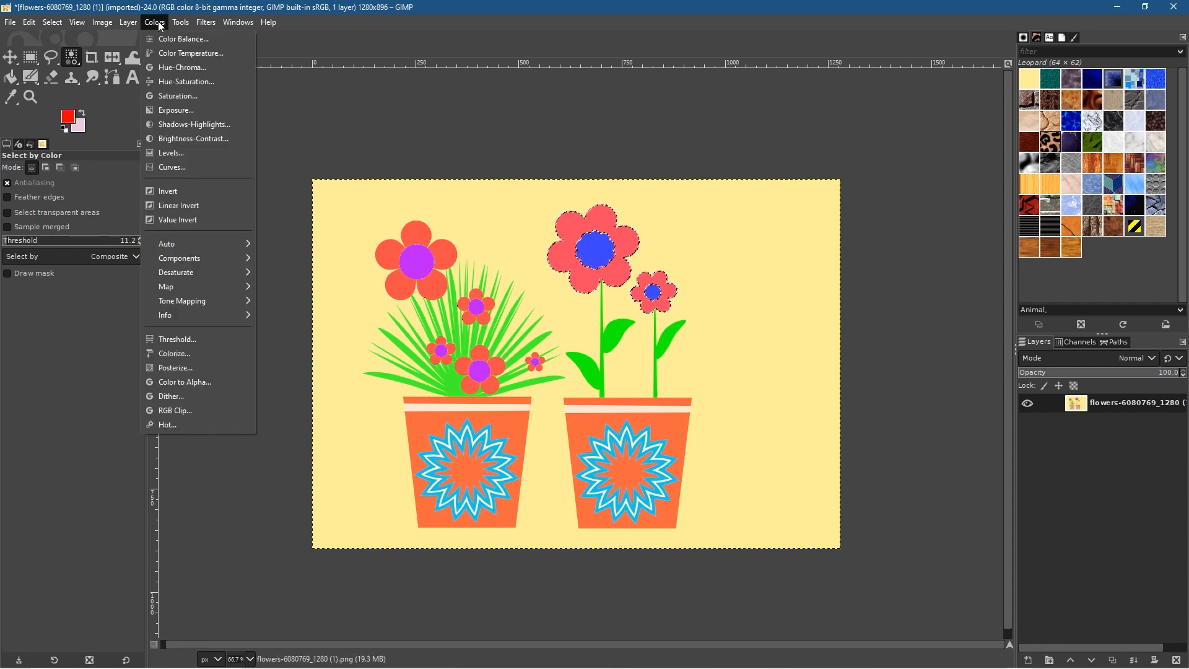
click(180, 83)
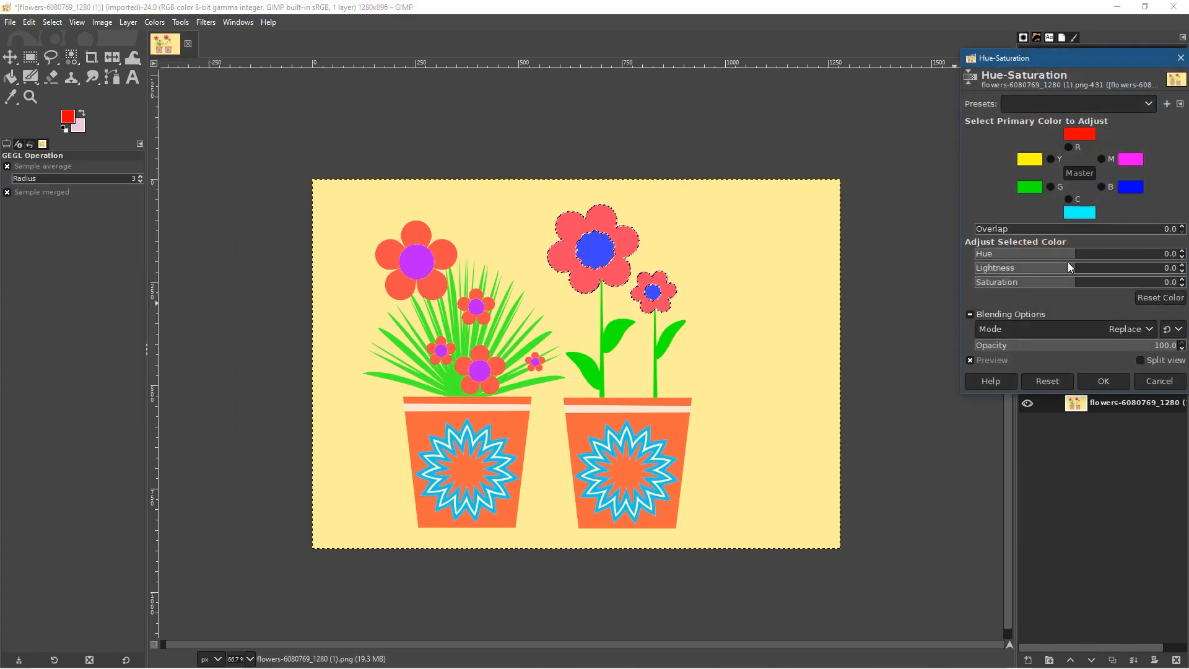
drag(1074, 269, 1045, 246)
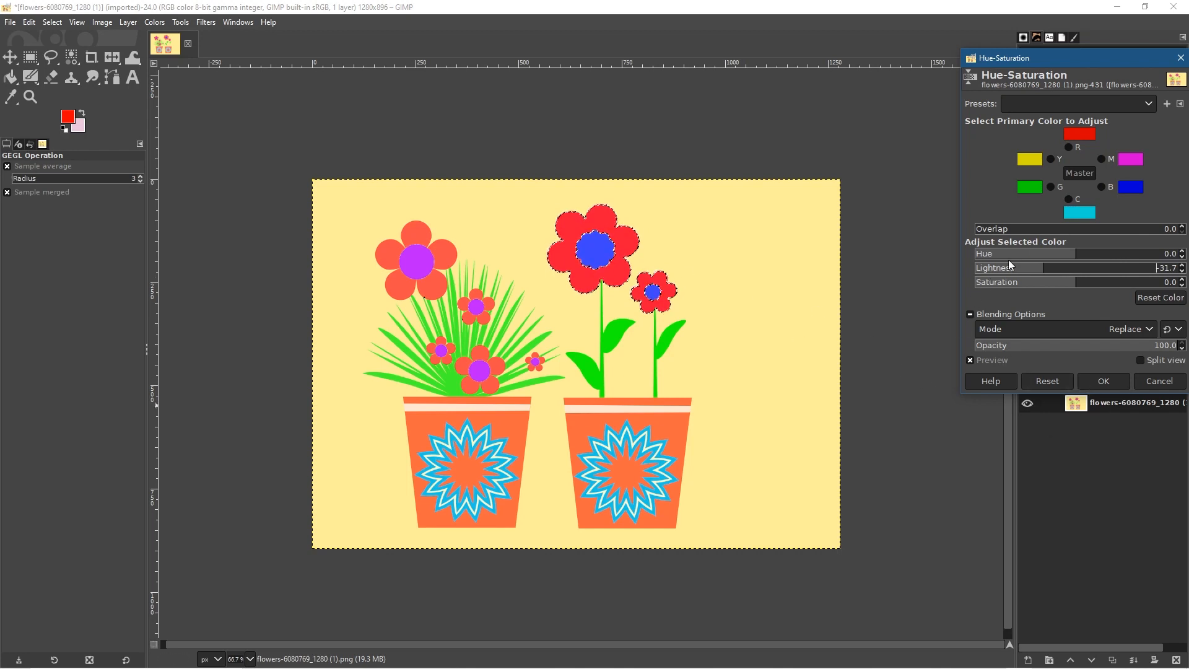
drag(1078, 254, 1029, 254)
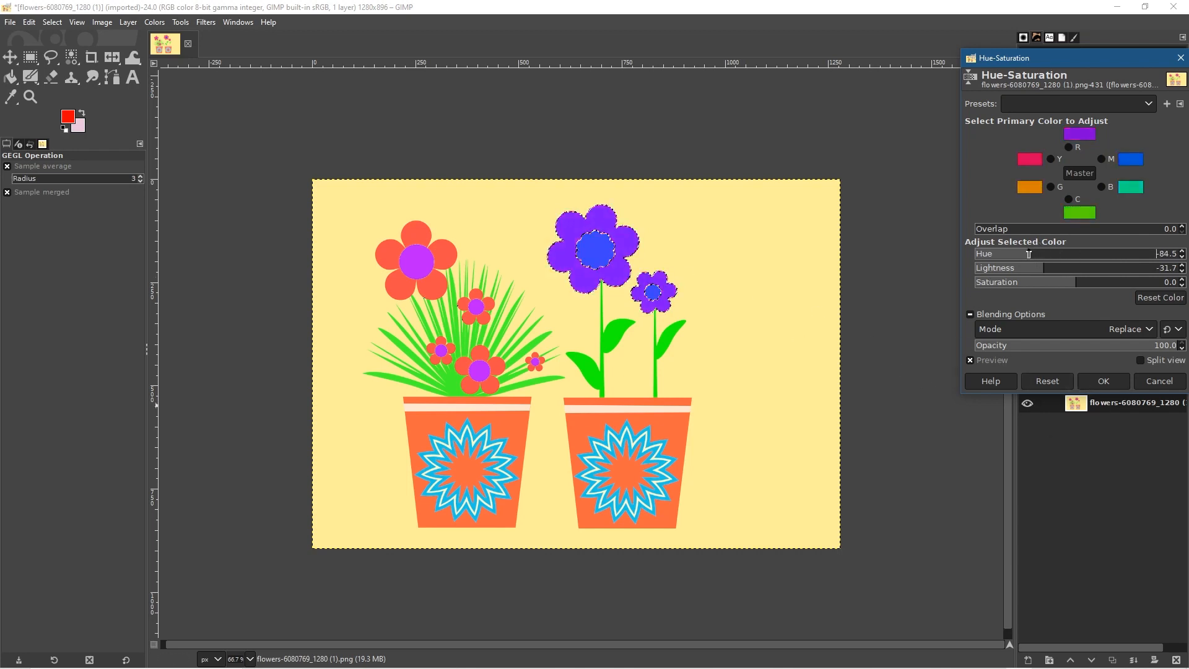
click(1104, 381)
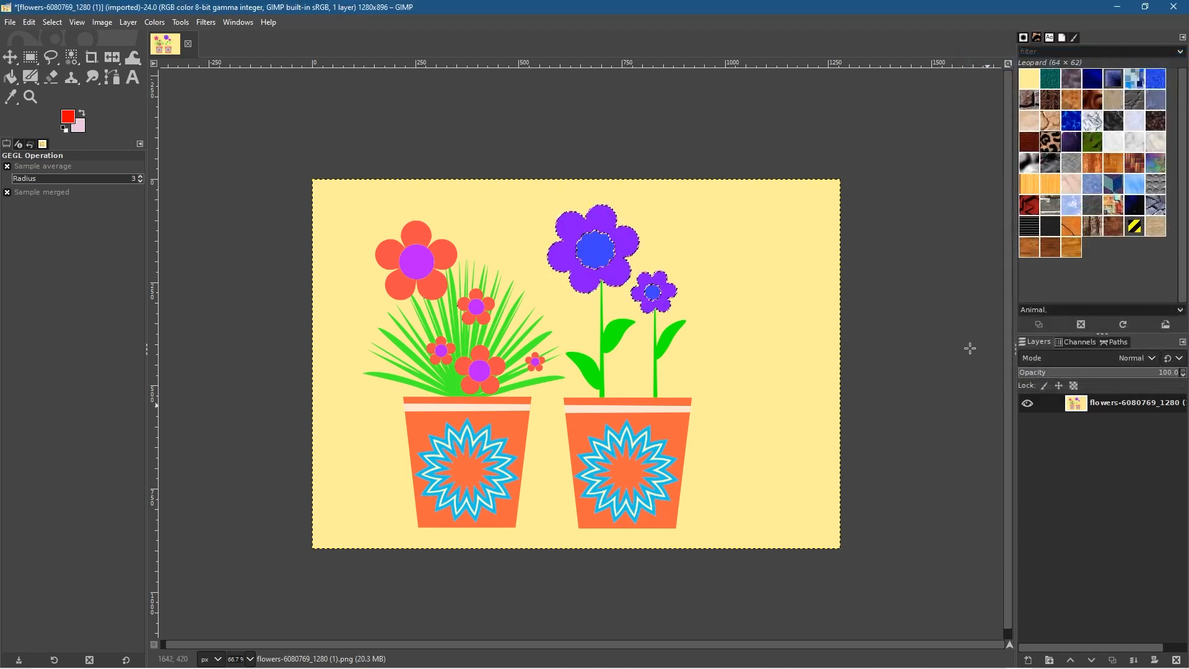
click(57, 23)
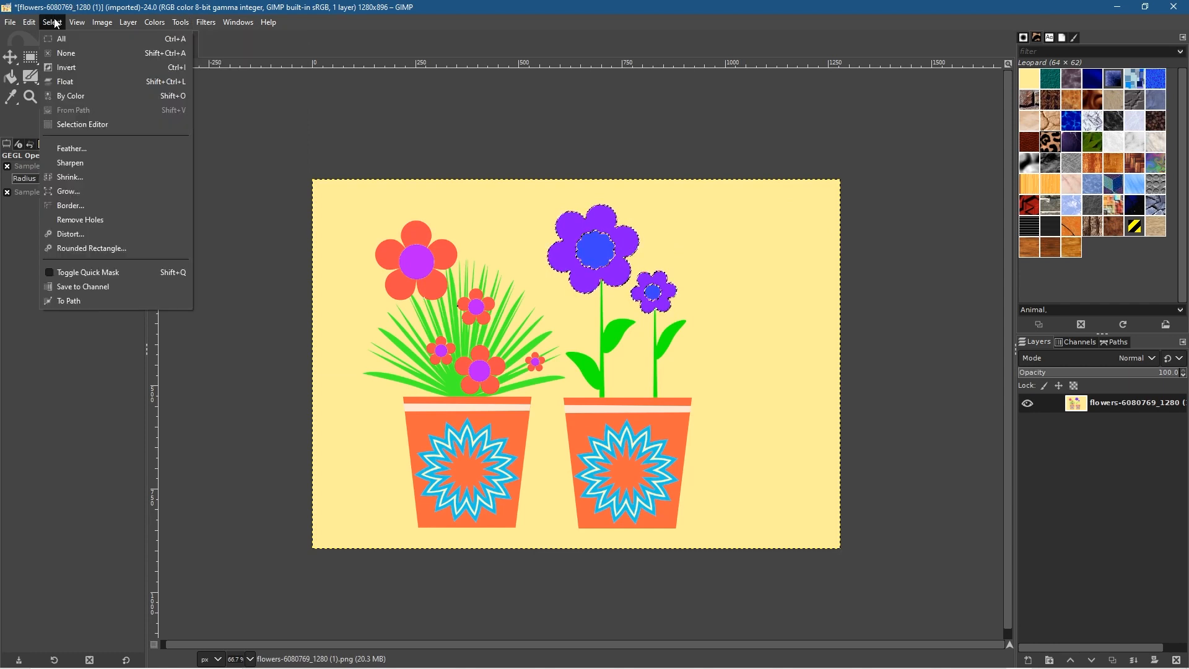
click(66, 54)
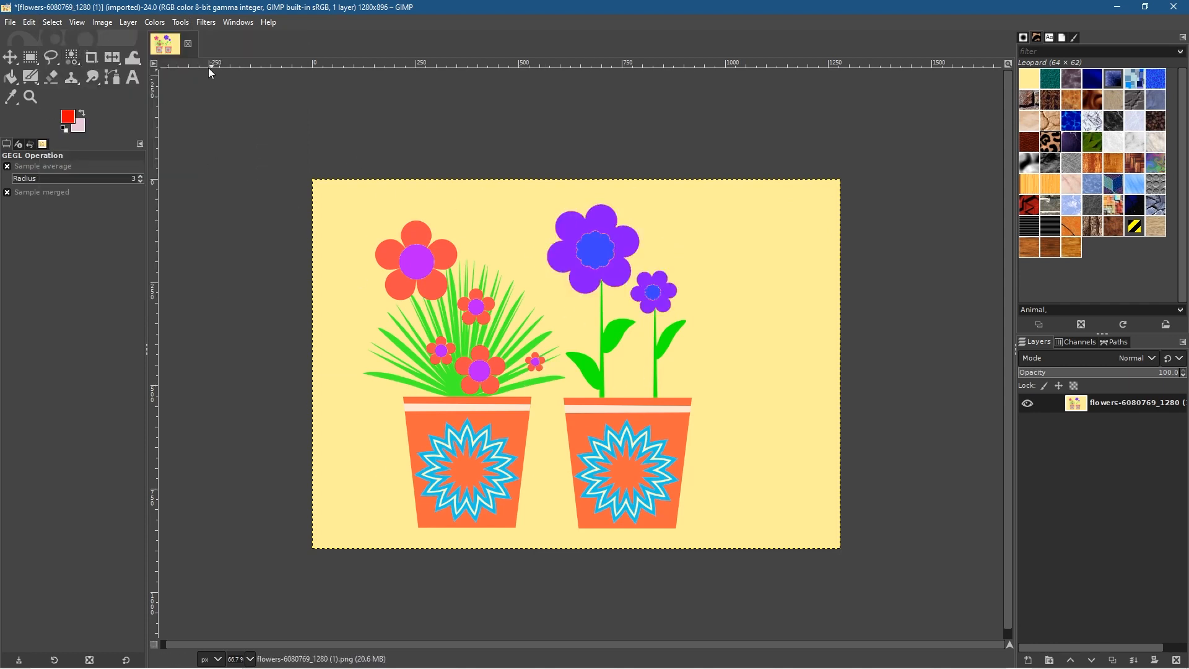
Step: Save the recoloured illustration as select by colour.xcf in the Select by Colour Image folder and close the image
click(10, 22)
click(39, 164)
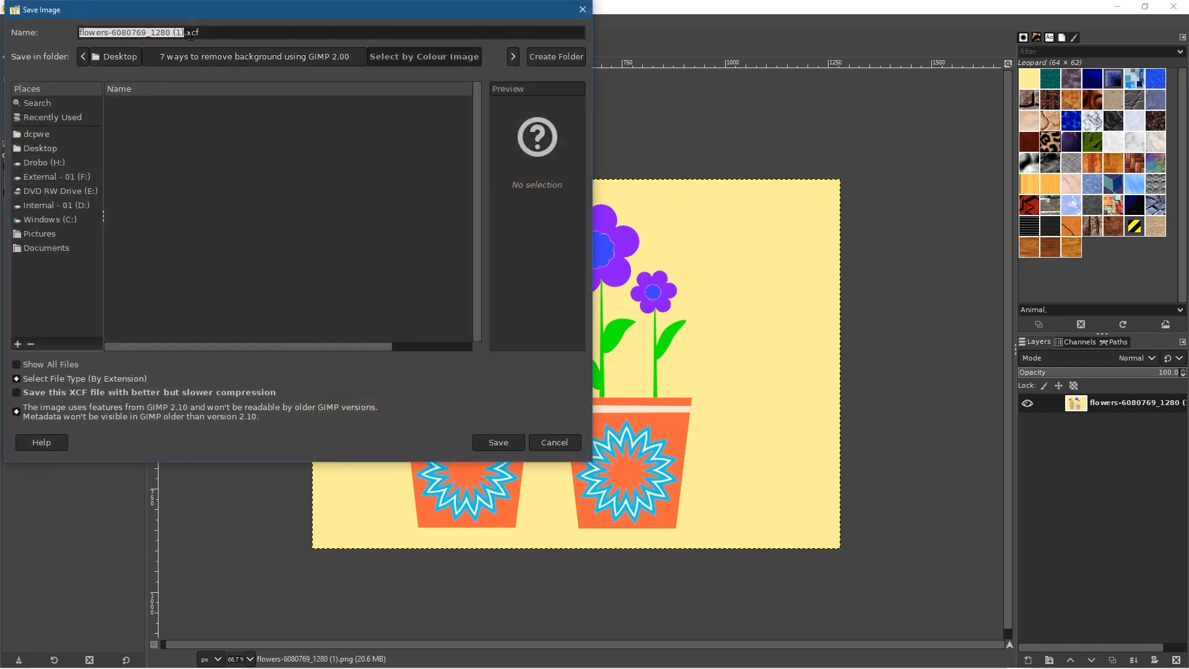
key(Home)
key(ctrl+shift+Right)
key(ctrl+shift+Right)
key(ctrl+shift+Right)
text(s)
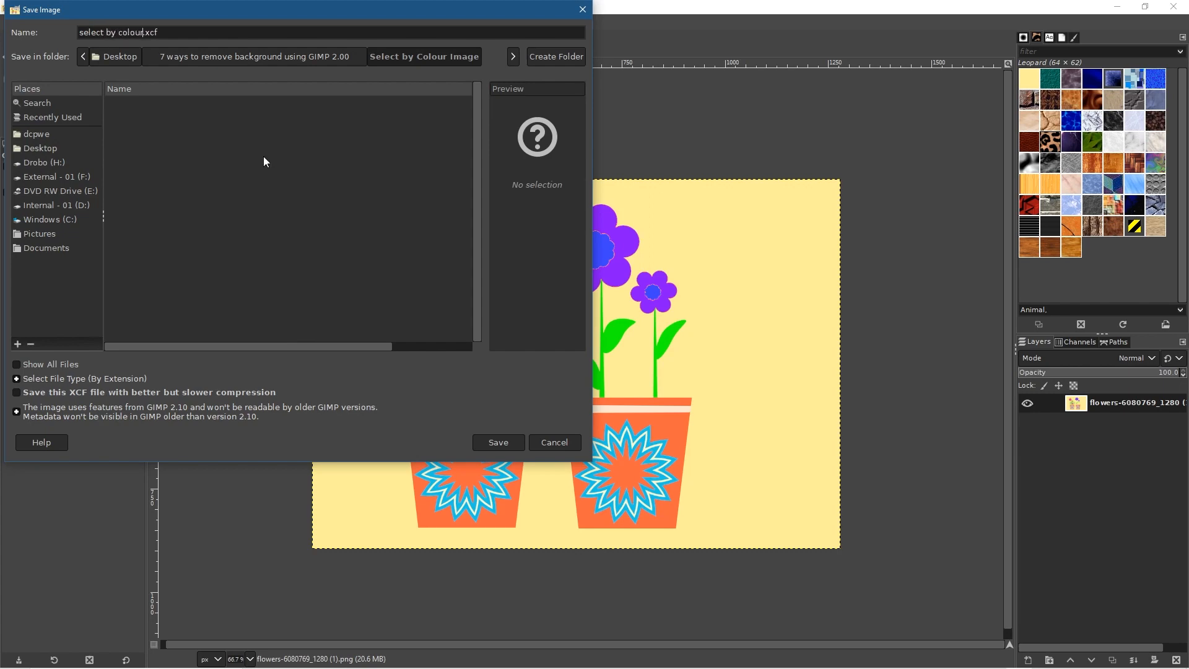
click(498, 442)
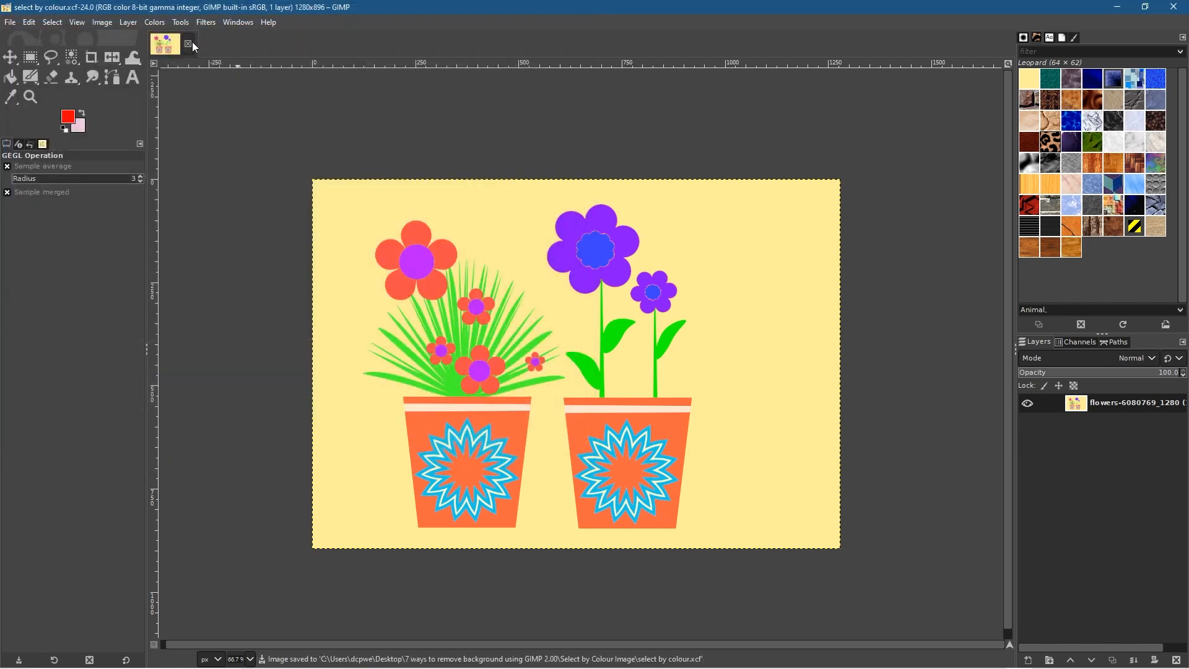
click(191, 43)
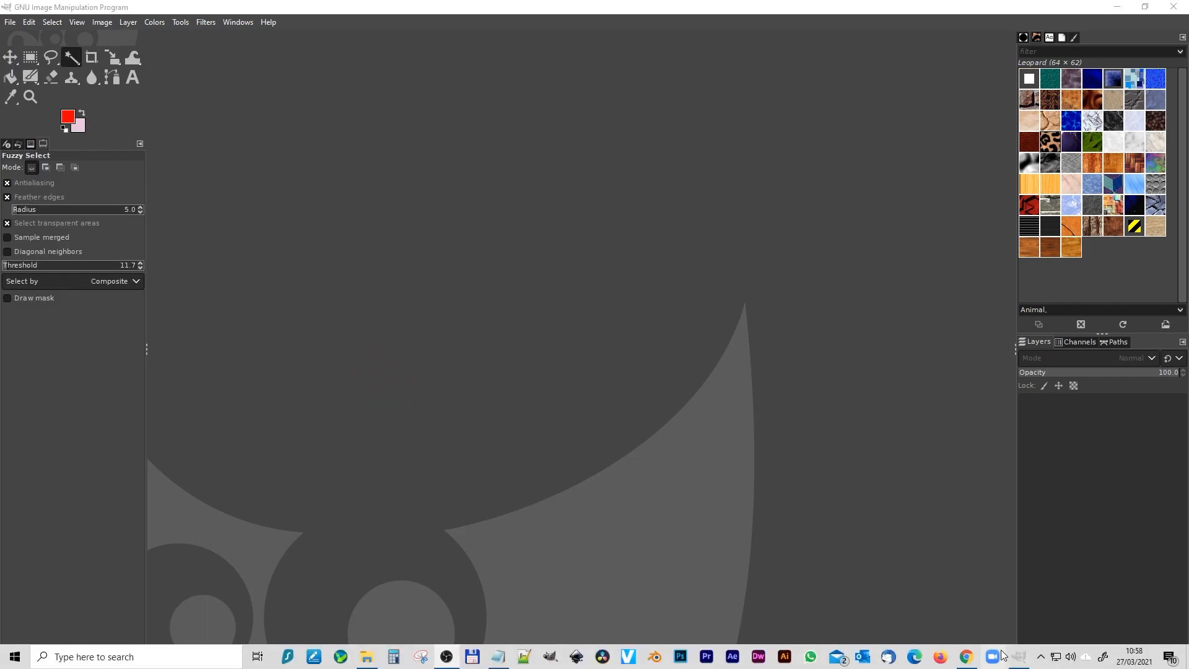
Step: Switch to Chrome, open the copied Pexels link for the Person Holding a Smartphone photo and download the picture
click(966, 656)
click(166, 39)
key(ctrl+v)
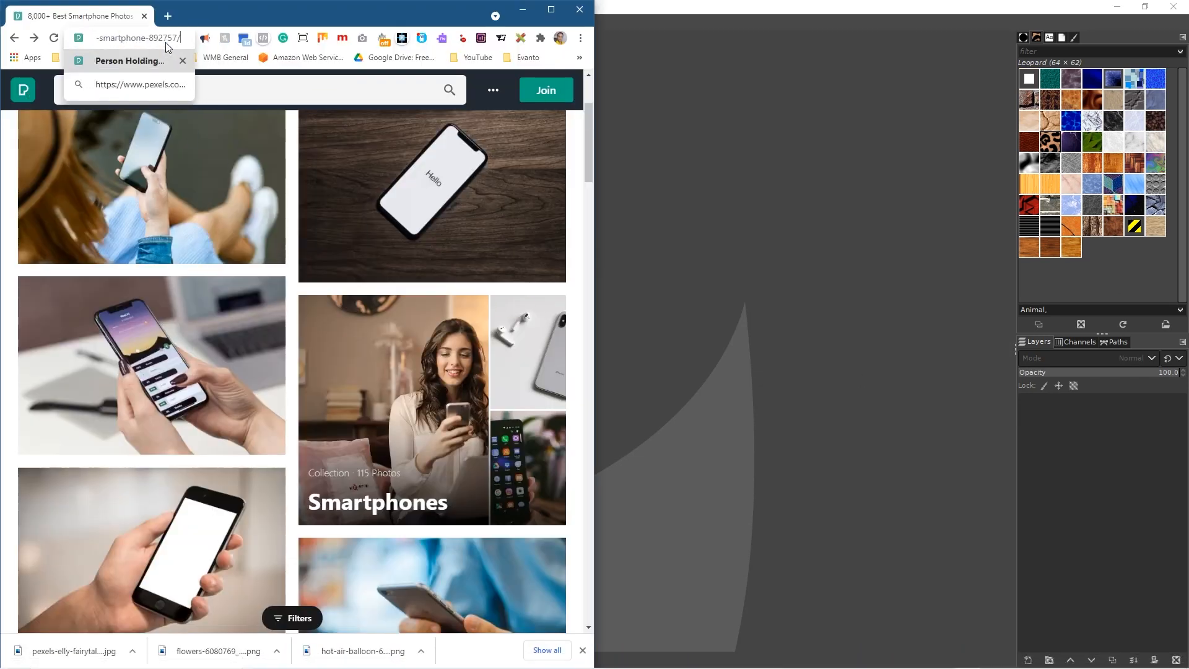
key(Return)
click(471, 164)
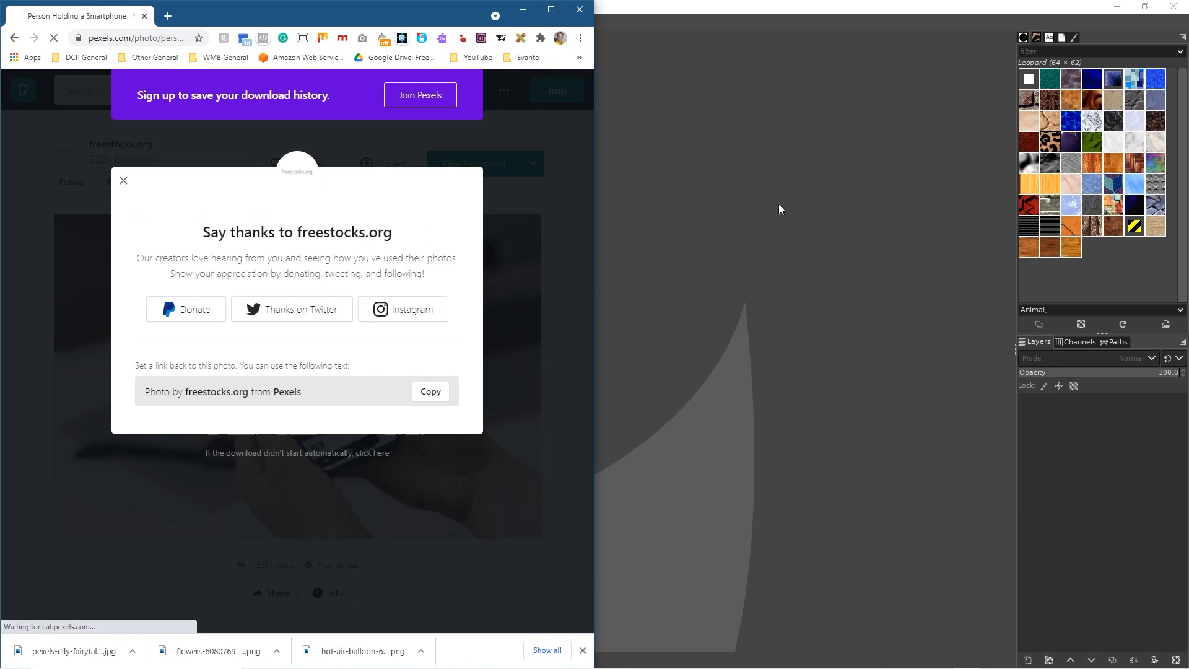
Step: Create a folder named Foreground Select Tool Image in the 7 ways to remove background using GIMP 2.00 folder and open it
key(alt+Tab)
right_click(707, 220)
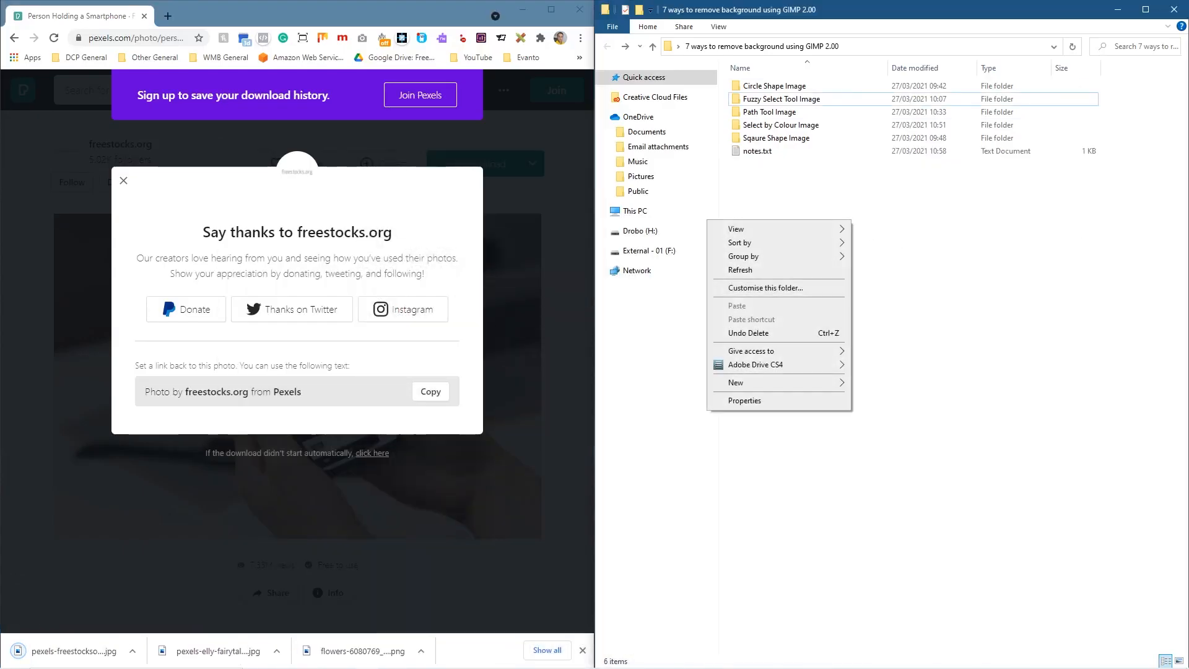
key(alt+Tab)
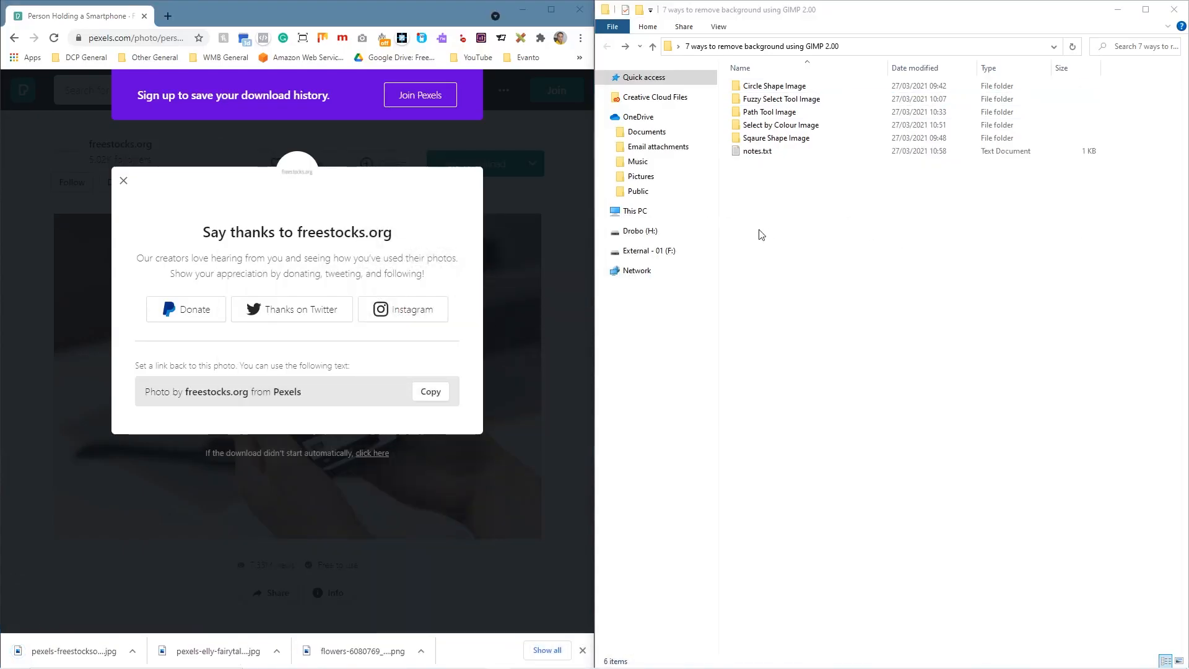
right_click(767, 234)
mouse_move(743, 394)
click(799, 395)
text(Foreground Select Tool Image)
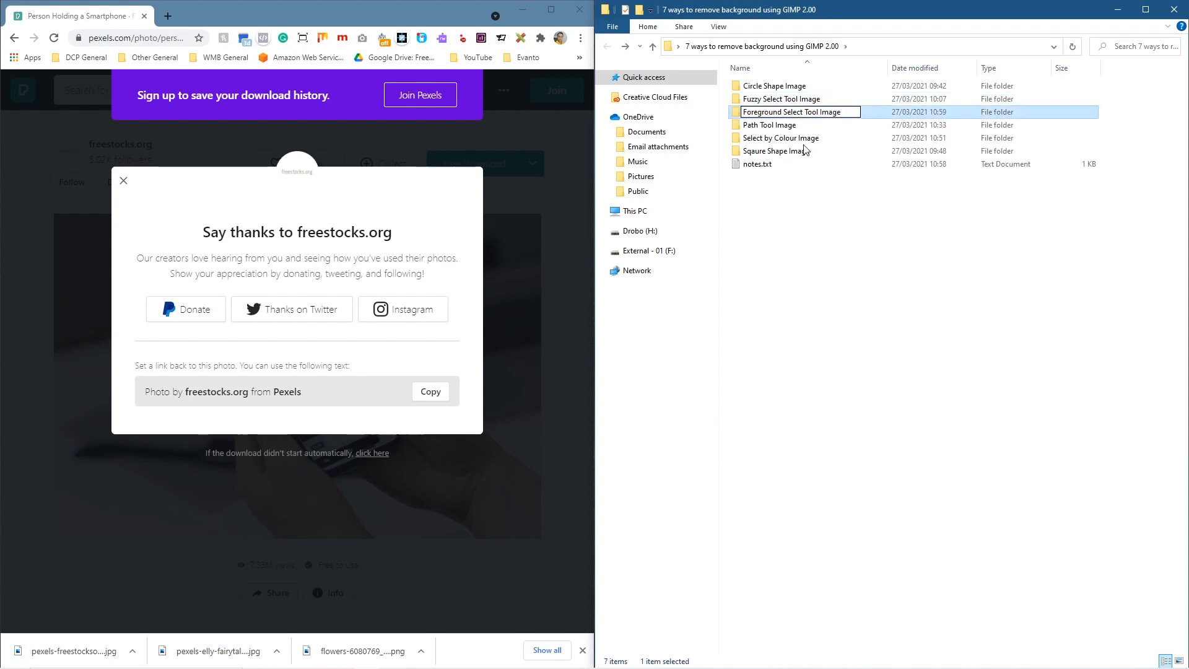
key(Return)
key(Return)
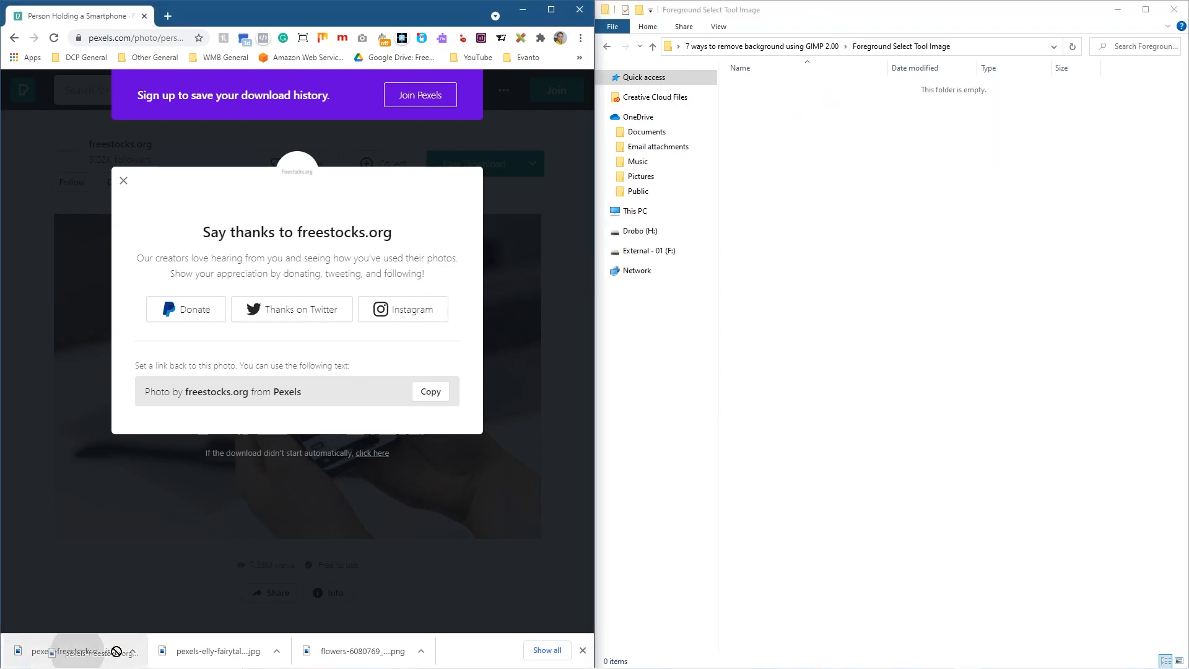
Step: Move the downloaded smartphone photo into the Foreground Select Tool Image folder and minimise the browser
drag(74, 651, 912, 239)
click(524, 9)
click(812, 103)
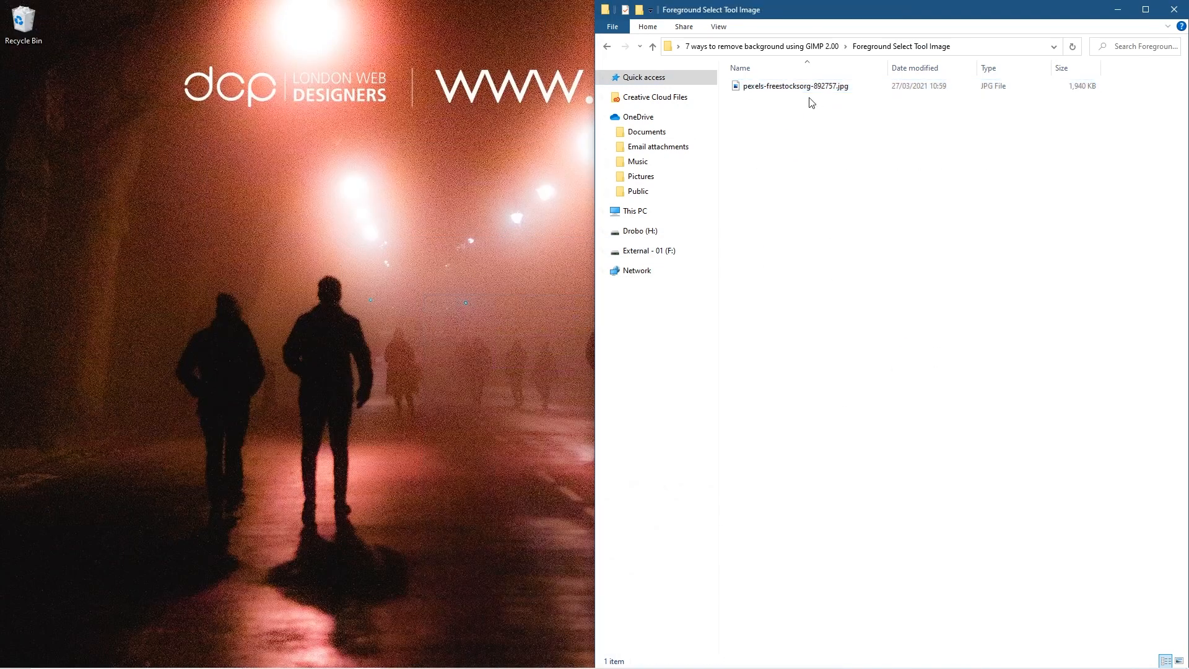
Step: Switch to GIMP, open pexels-freestocksorg-892757.jpg from the folder and add an alpha channel to its layer
key(alt+Tab)
key(alt+Tab)
key(alt+Tab)
key(alt+Tab)
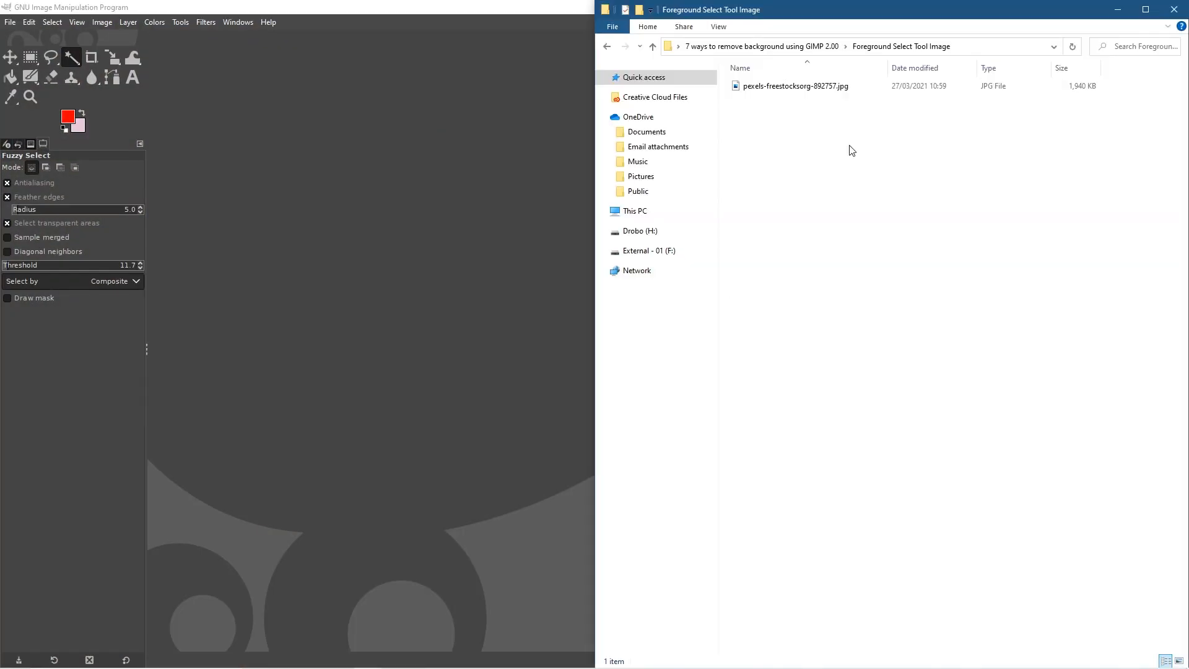
drag(812, 95, 481, 132)
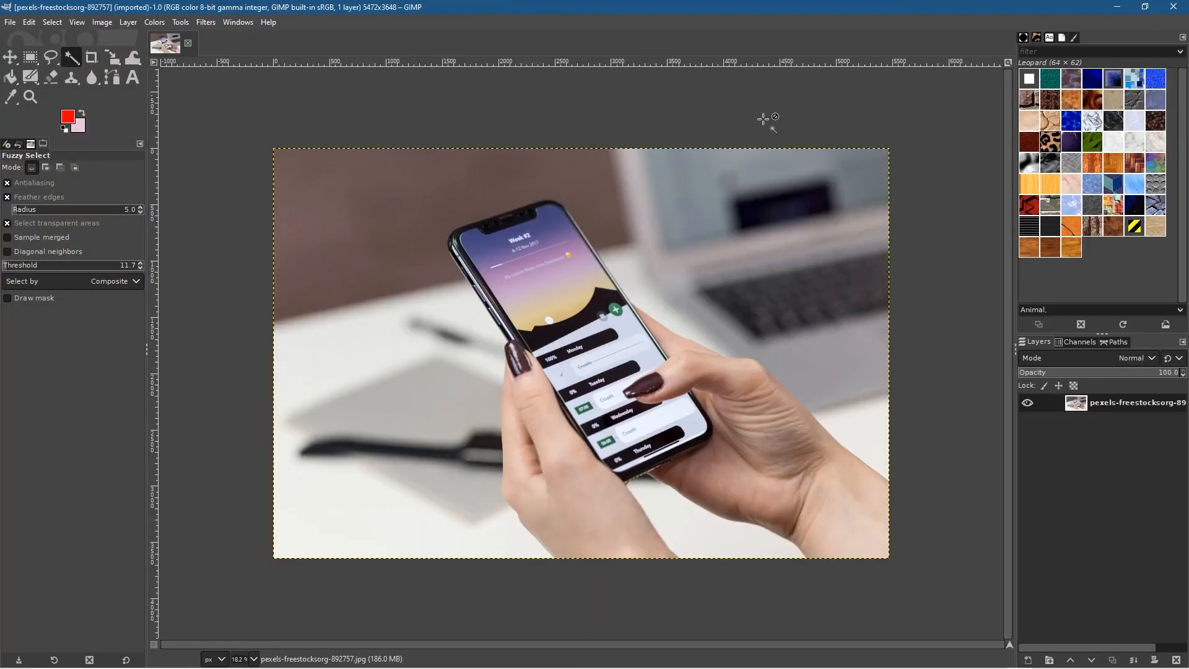
right_click(1090, 408)
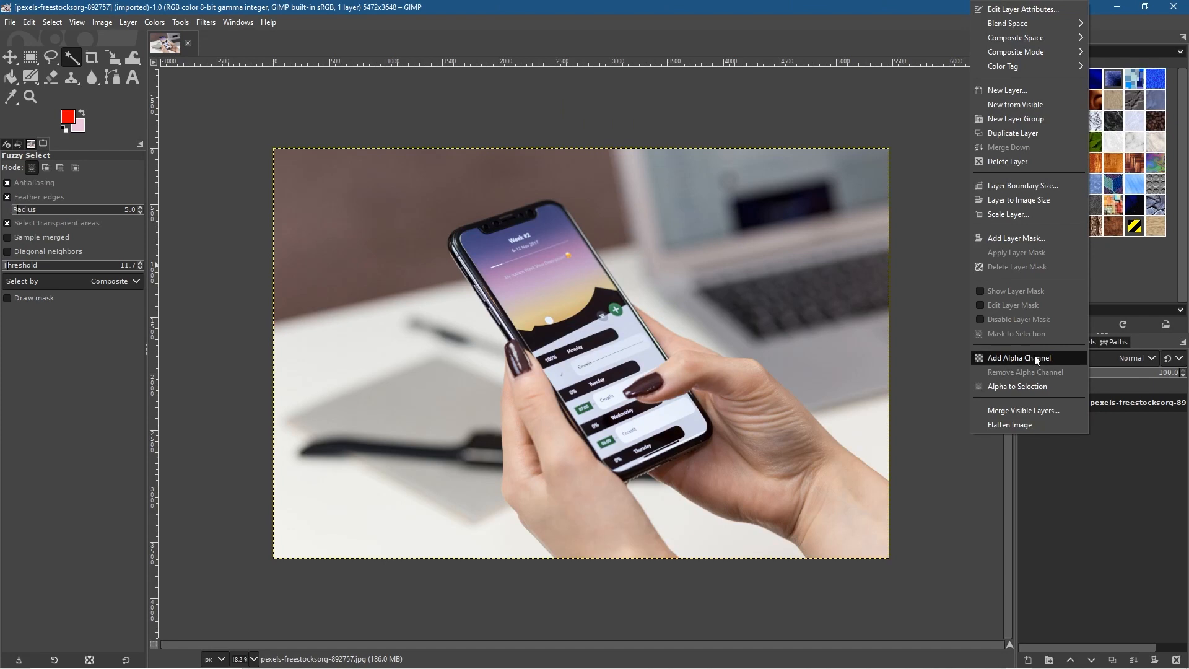
click(1035, 355)
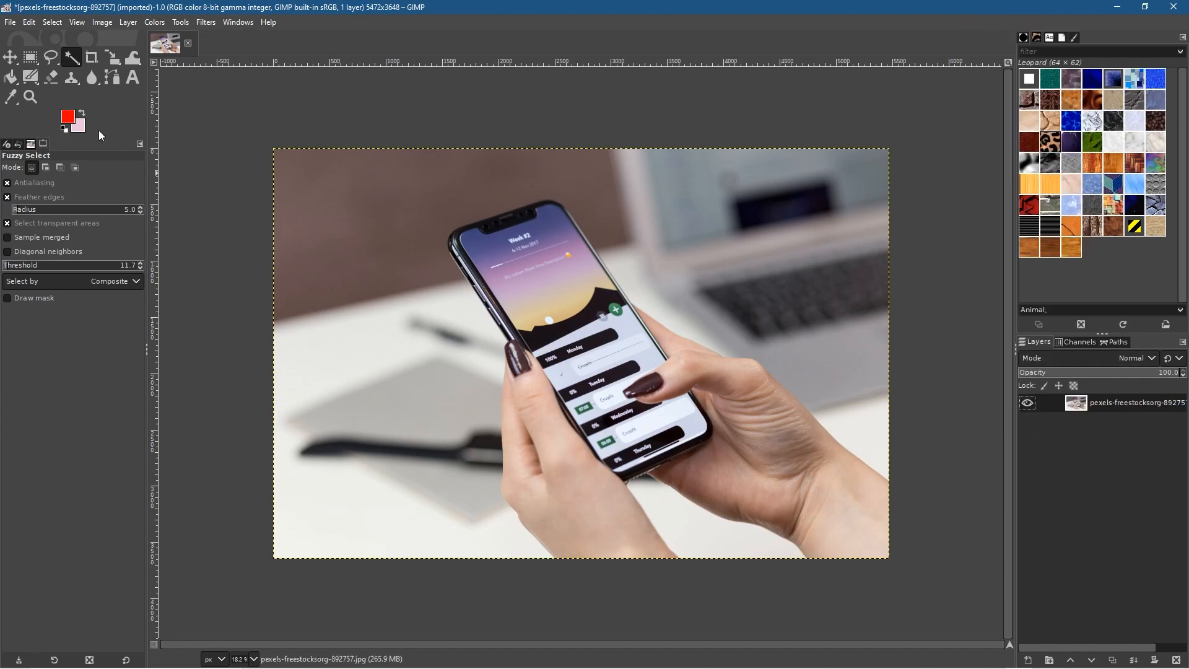
Step: With Foreground Select, roughly outline up the left hand, around the phone and along the right arm past the image edge
click(54, 54)
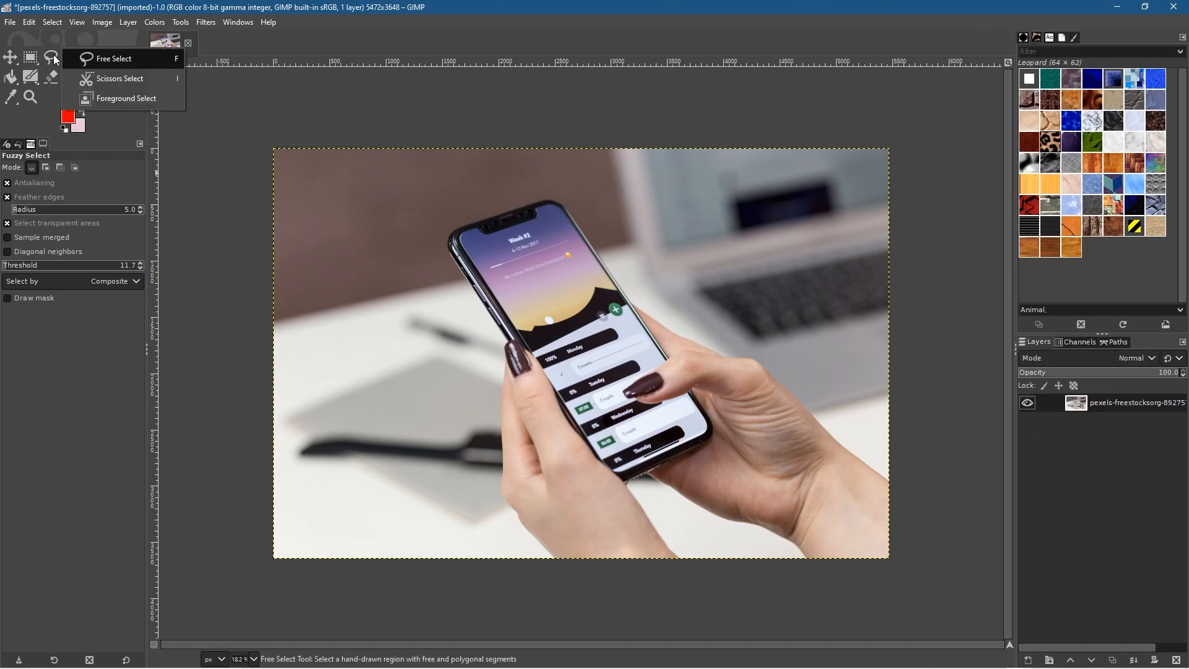
click(128, 99)
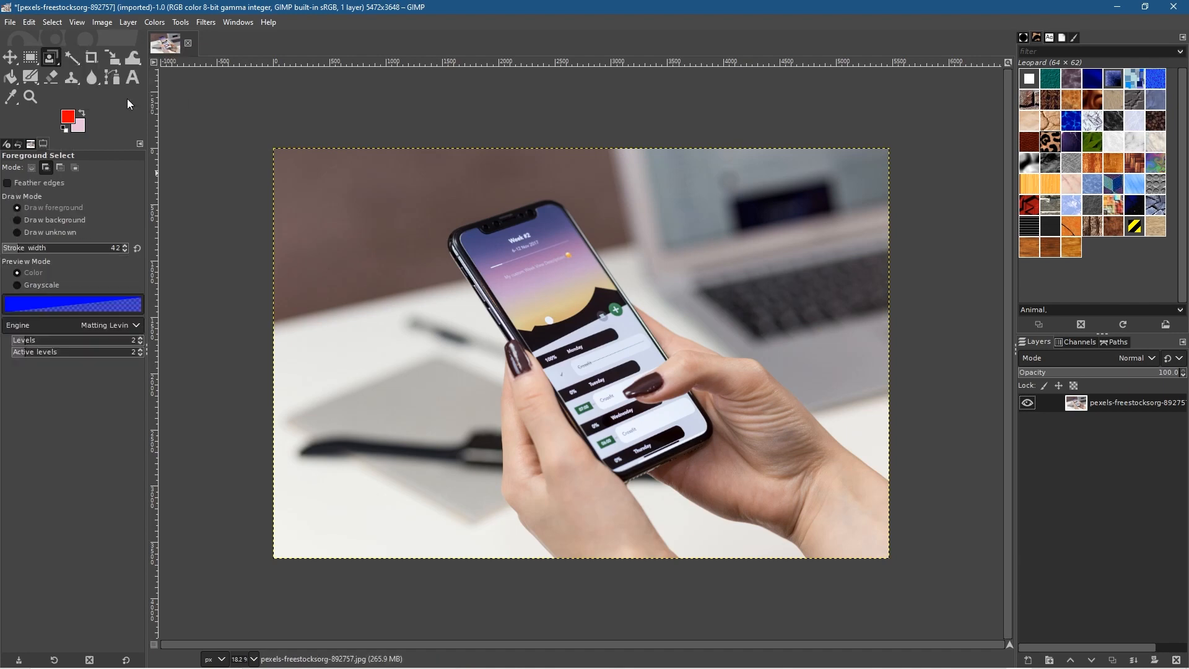
click(554, 571)
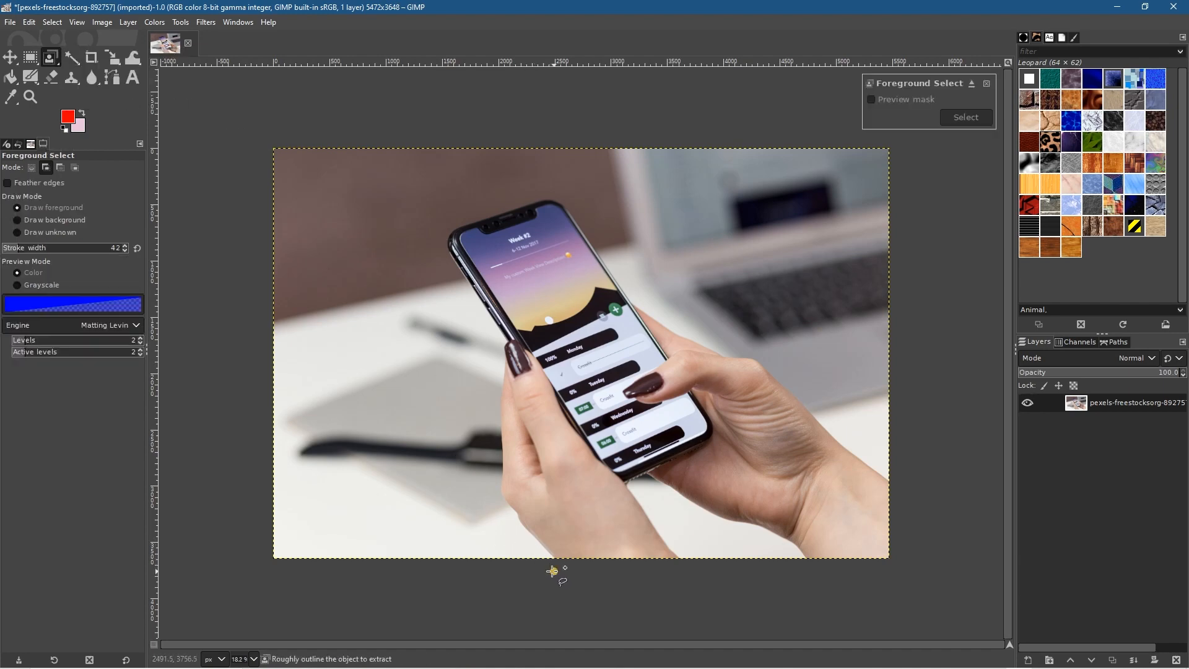
click(497, 508)
click(491, 484)
click(494, 455)
click(496, 373)
click(496, 348)
mouse_move(489, 327)
mouse_down()
mouse_move(436, 226)
mouse_move(509, 193)
mouse_move(565, 189)
mouse_move(631, 285)
mouse_move(700, 334)
mouse_up()
click(780, 363)
click(805, 393)
click(831, 421)
click(918, 487)
click(918, 549)
click(878, 586)
drag(827, 587, 799, 578)
Step: Continue the outline under the right hand and around the gap between the hands, close it at its start and apply it
click(789, 552)
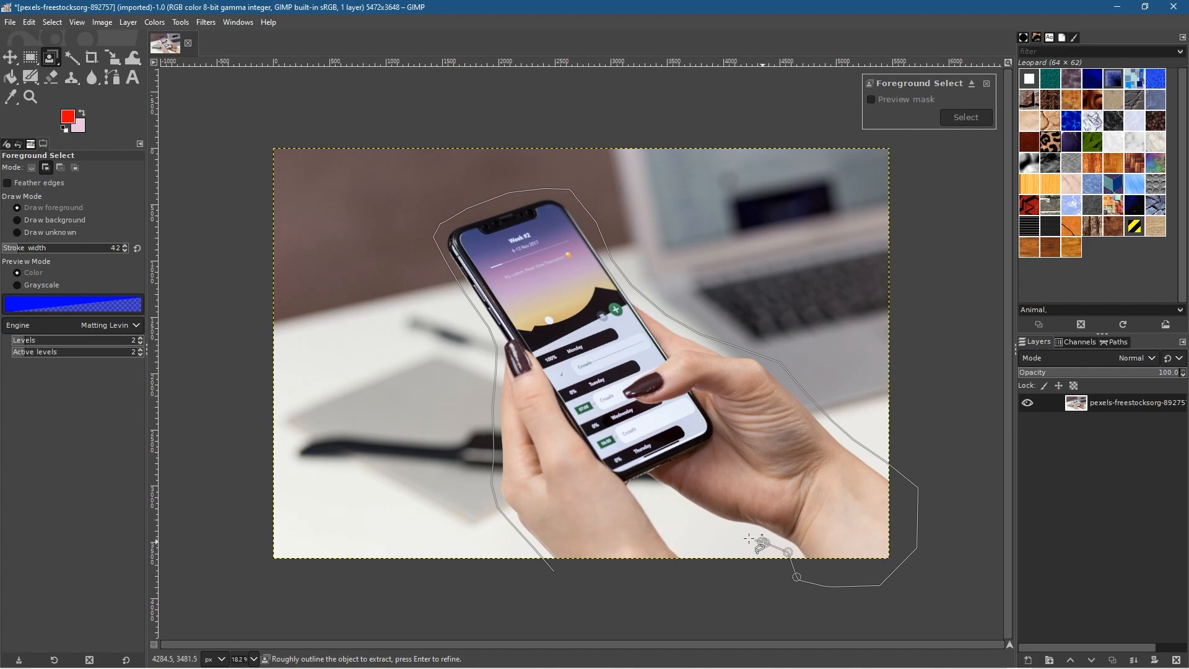
click(718, 525)
click(677, 508)
click(644, 481)
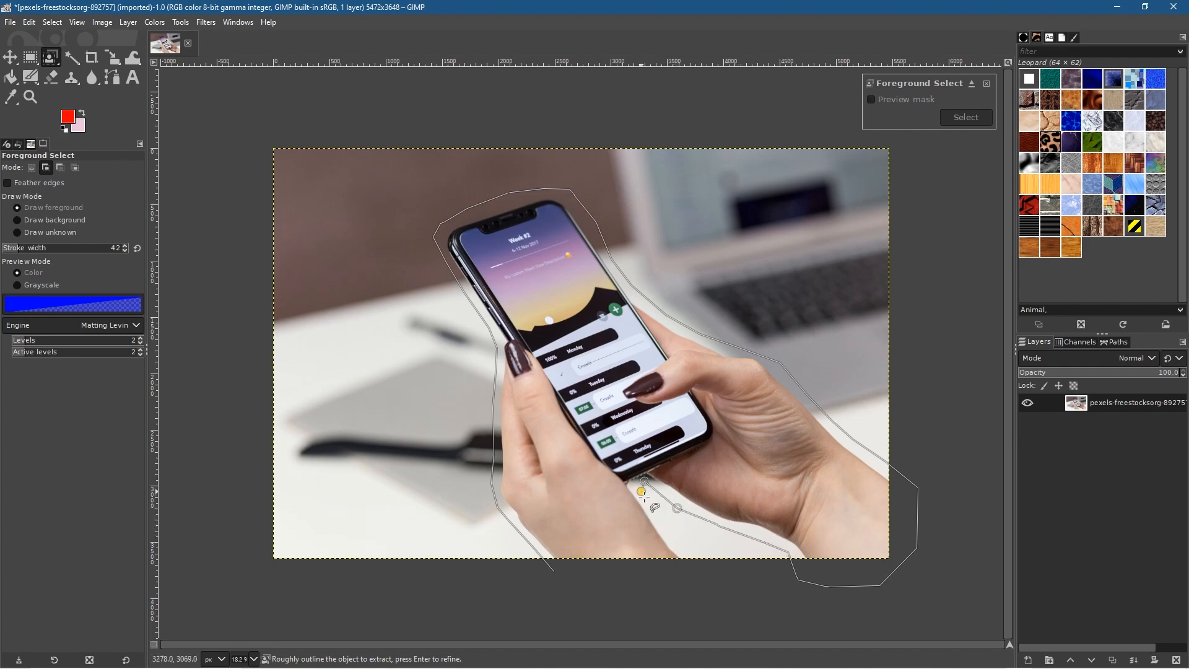
click(694, 557)
click(691, 594)
click(589, 586)
click(555, 572)
key(Return)
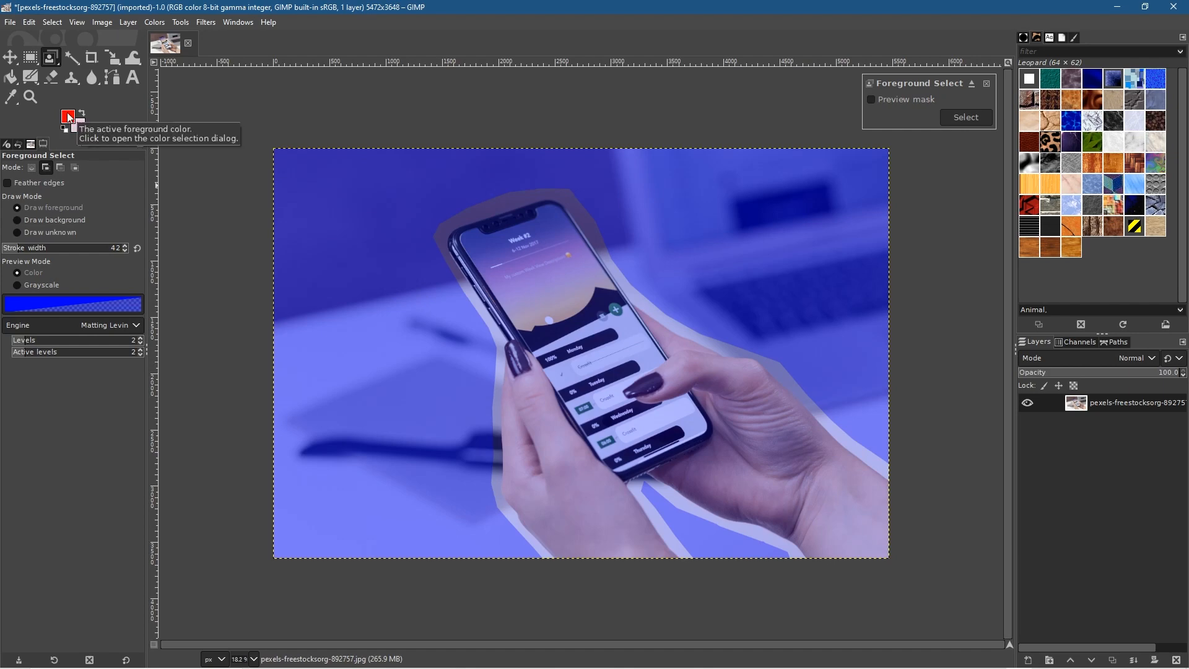
Step: Change the Foreground Select preview mask colour to green 00ff63
click(128, 301)
drag(118, 273, 123, 312)
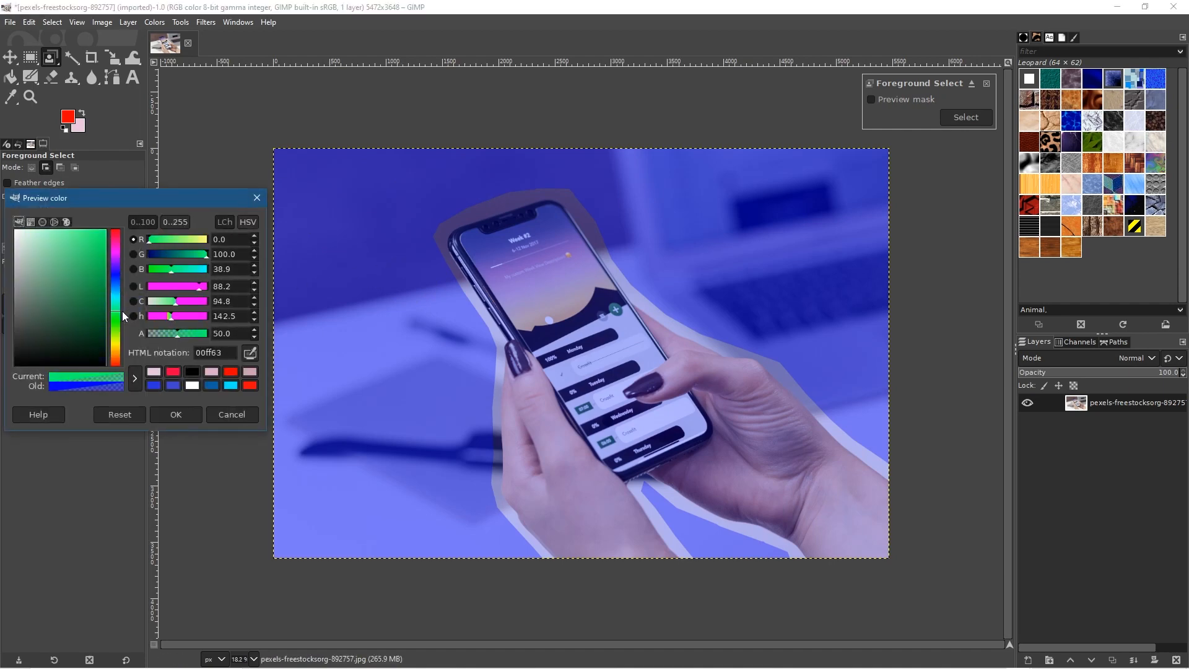
click(167, 414)
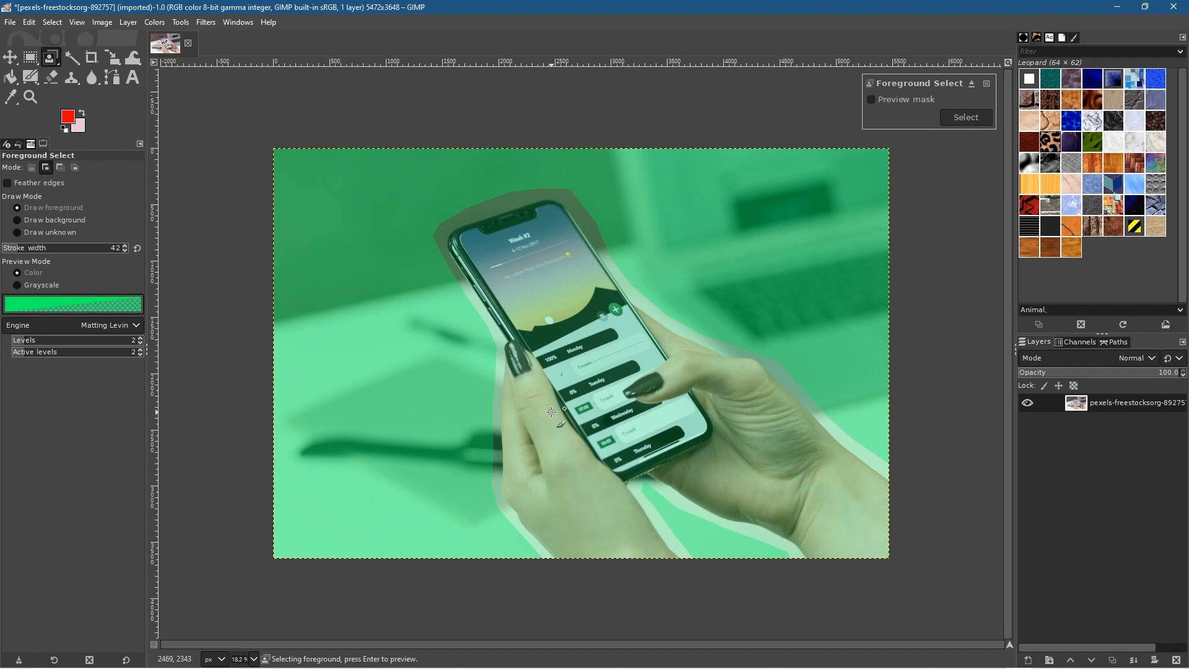
Step: Set the Foreground Select preview mask colour to blue 007fff
click(77, 303)
click(116, 287)
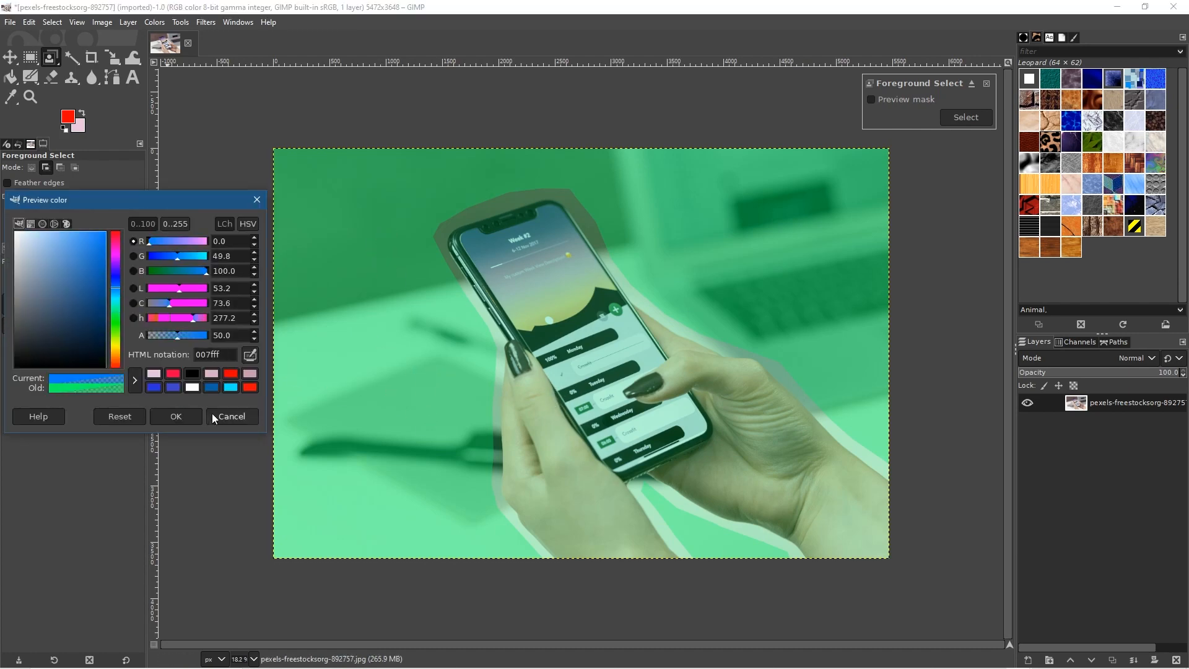
click(176, 417)
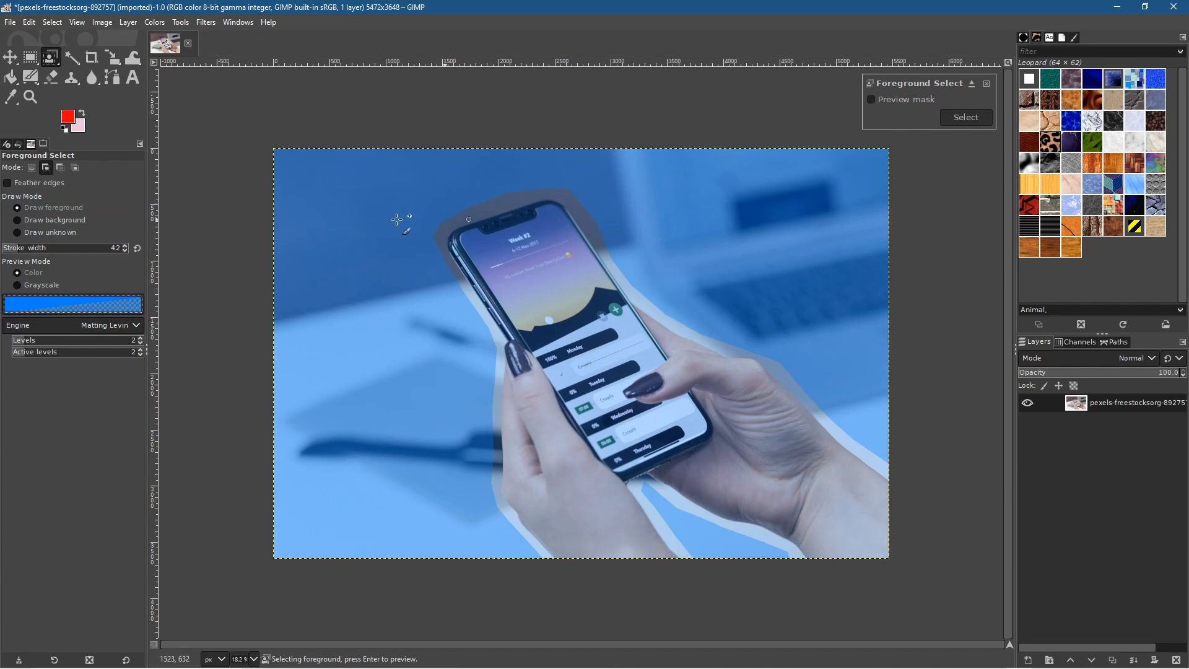
click(73, 120)
drag(100, 172, 76, 143)
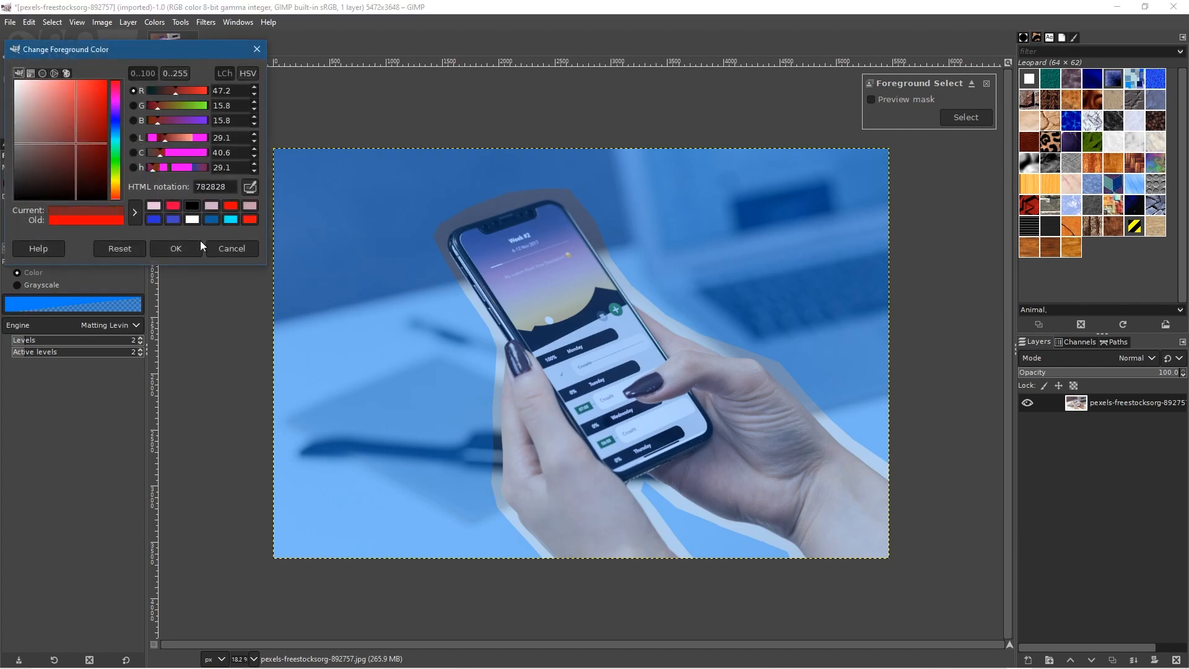
click(243, 249)
Step: Set the active foreground colour to pure red ff0000
click(67, 123)
drag(70, 137, 107, 80)
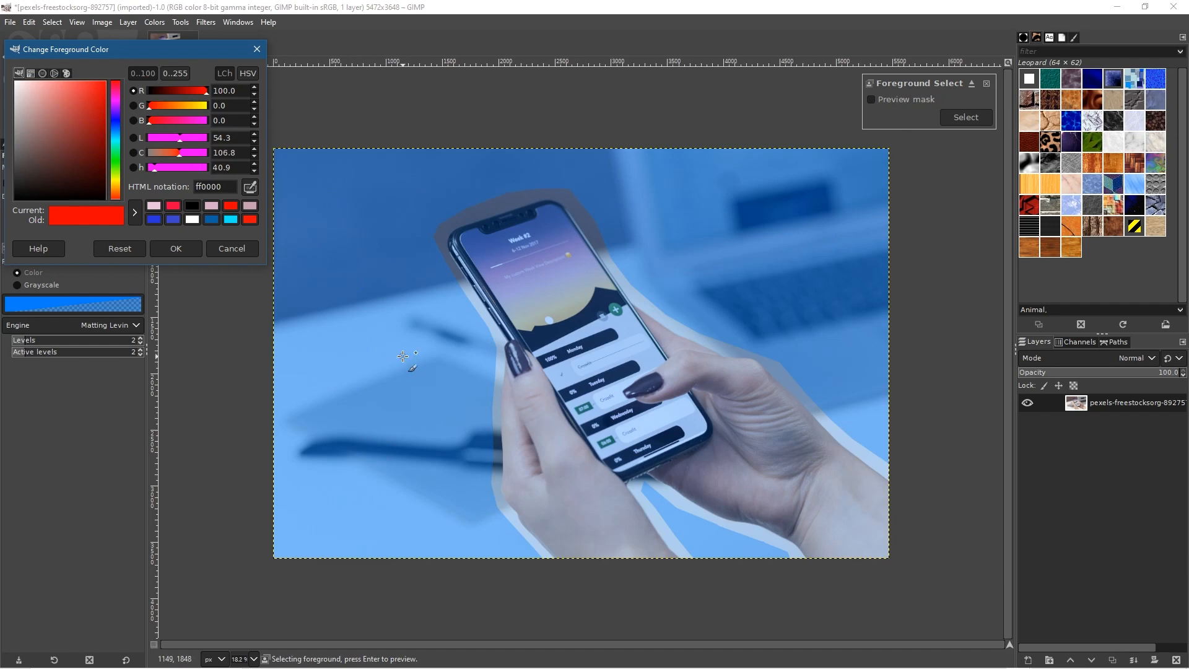
click(181, 252)
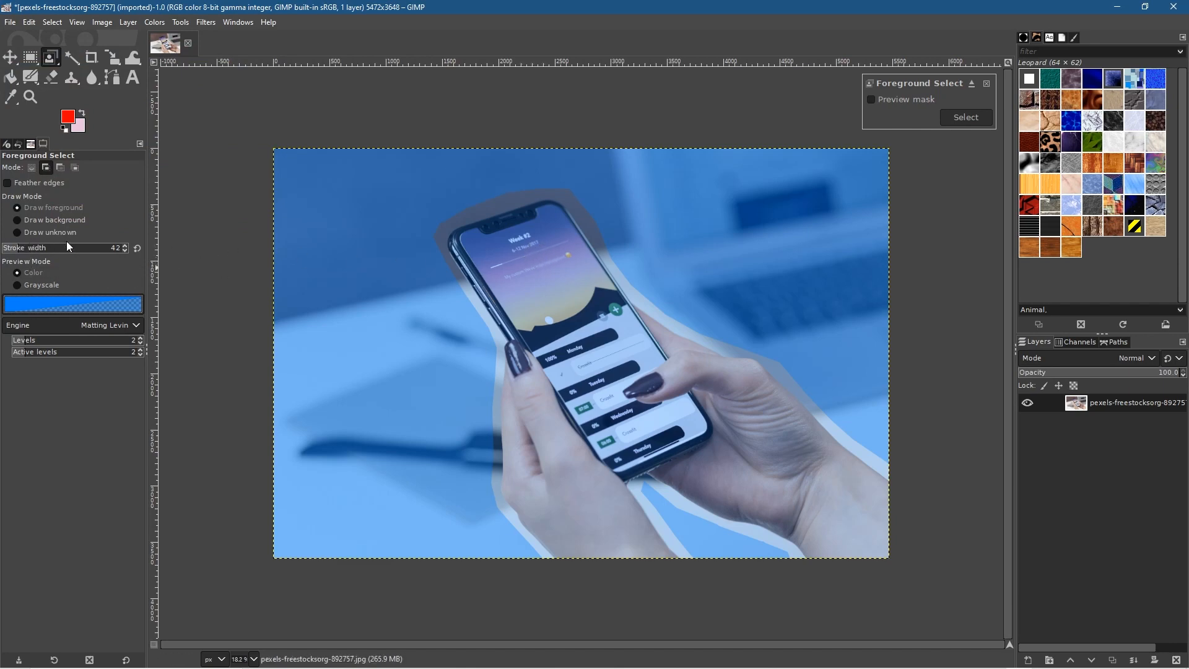
Step: Set the stroke width to 314 and paint the upper side of the right forearm and wrist as foreground
mouse_move(25, 250)
mouse_down()
mouse_move(74, 249)
mouse_move(61, 250)
mouse_up()
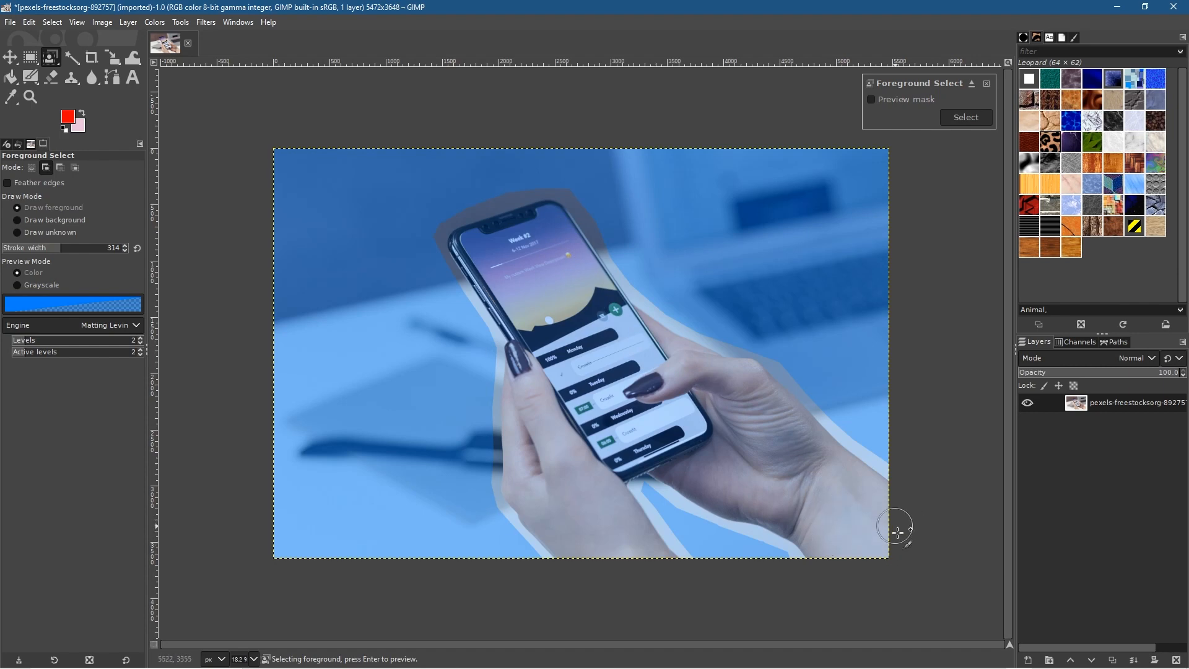
scroll(920, 531, up, 4)
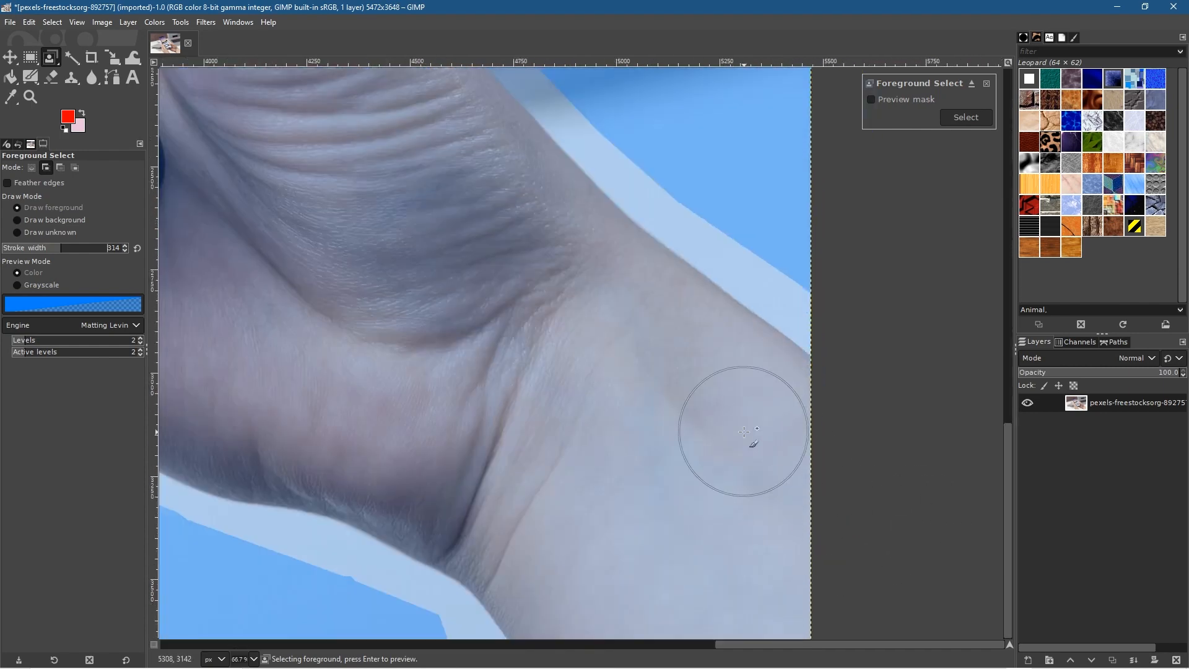
drag(775, 415, 586, 273)
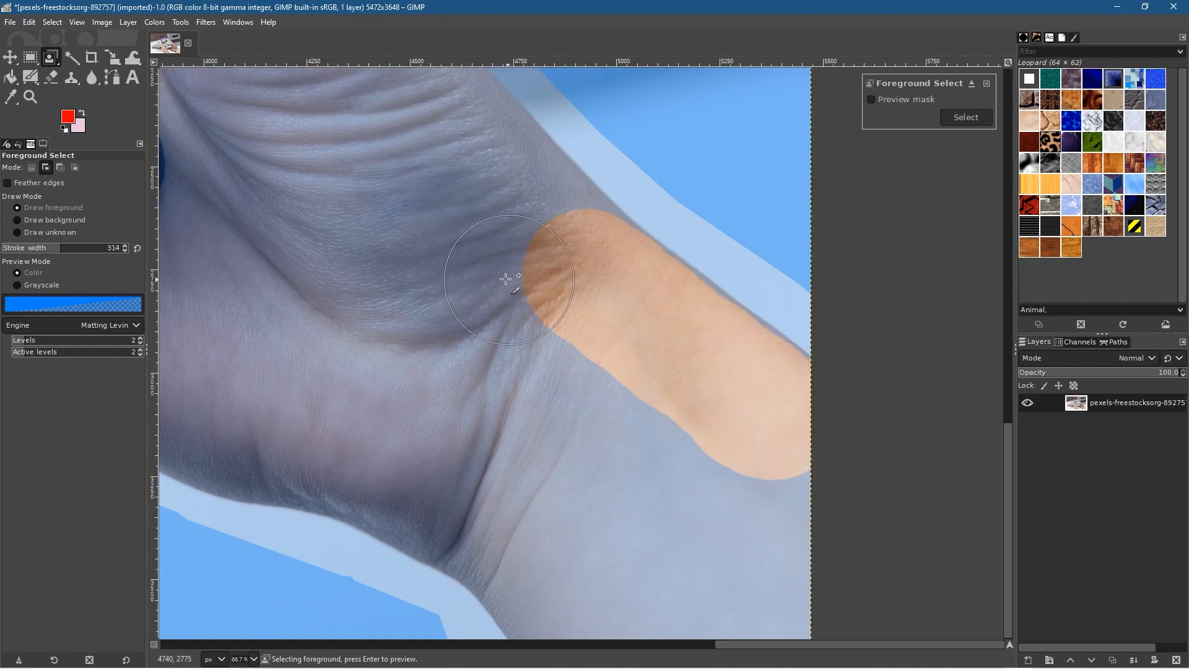
drag(439, 236, 612, 438)
drag(743, 456, 616, 324)
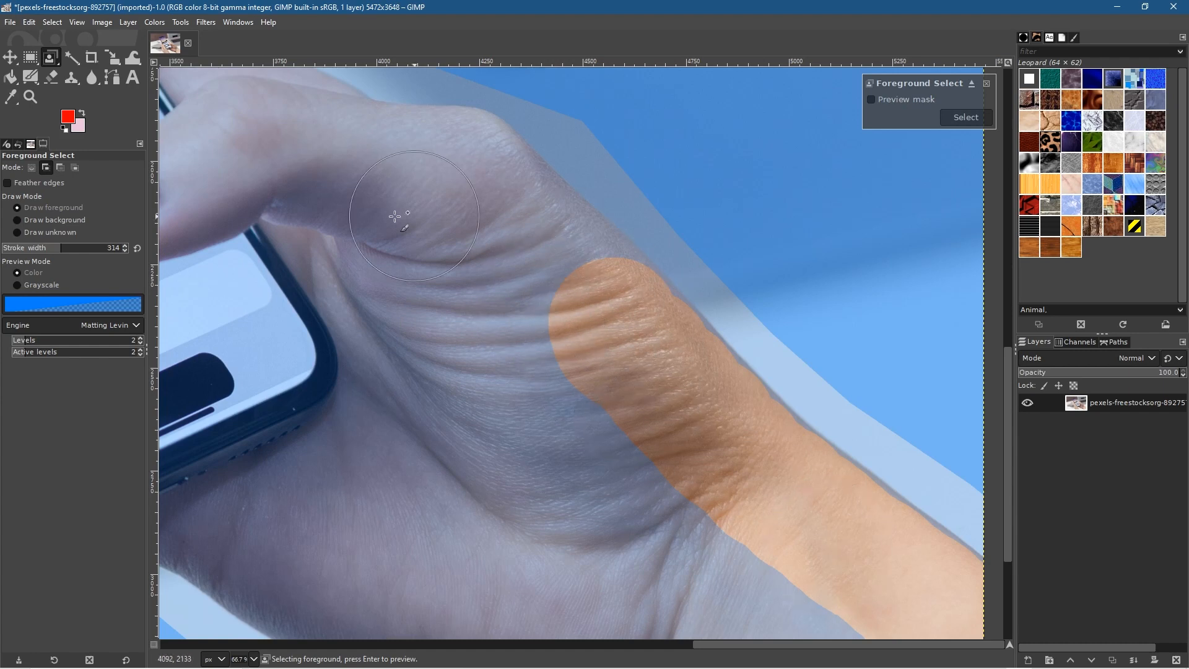
Step: Paint the upper part of the right hand from the wrist creases towards the thumb as foreground
drag(598, 289, 624, 221)
click(588, 299)
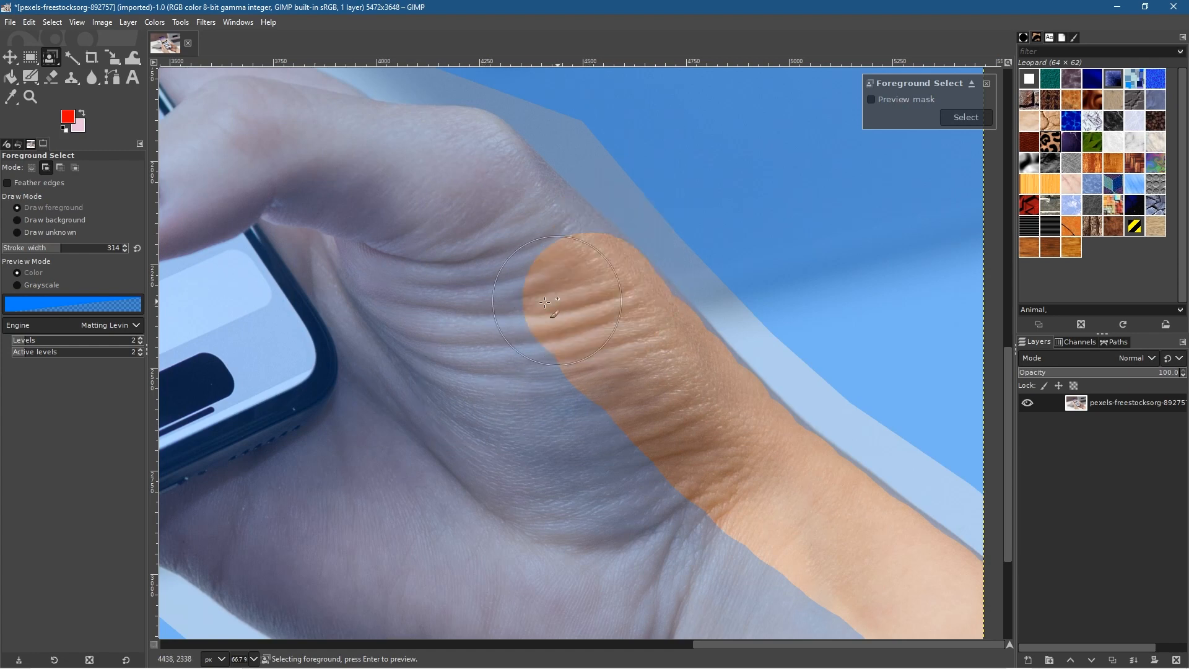
click(554, 258)
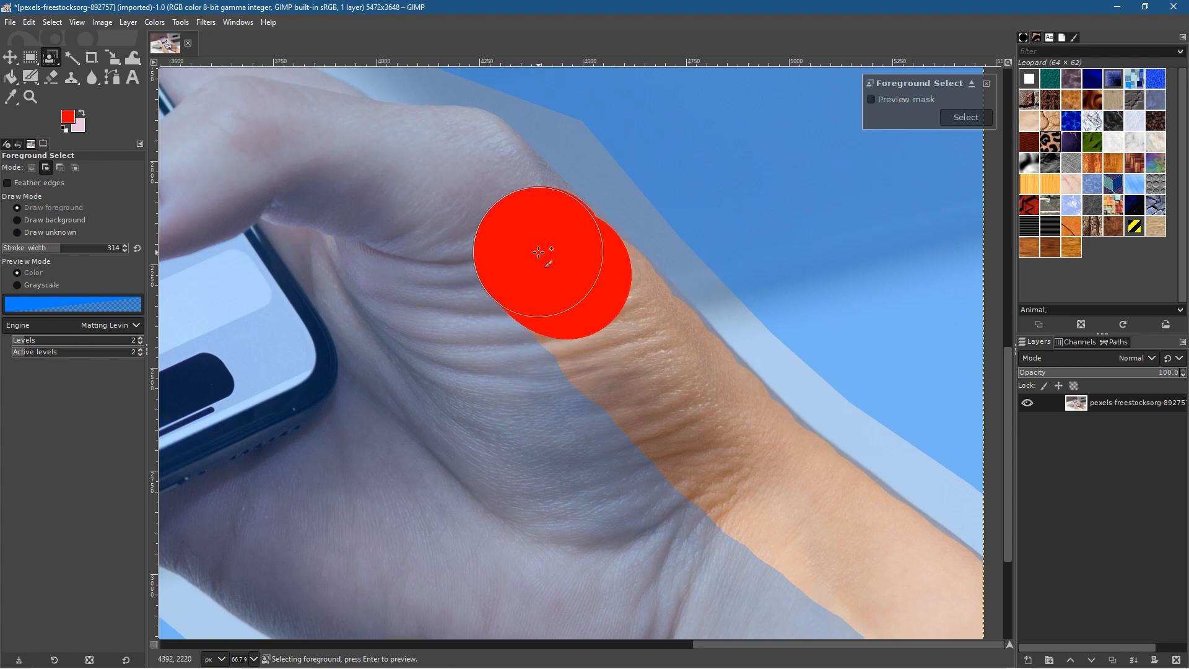
mouse_move(527, 239)
mouse_down()
mouse_move(462, 176)
mouse_move(382, 171)
mouse_up()
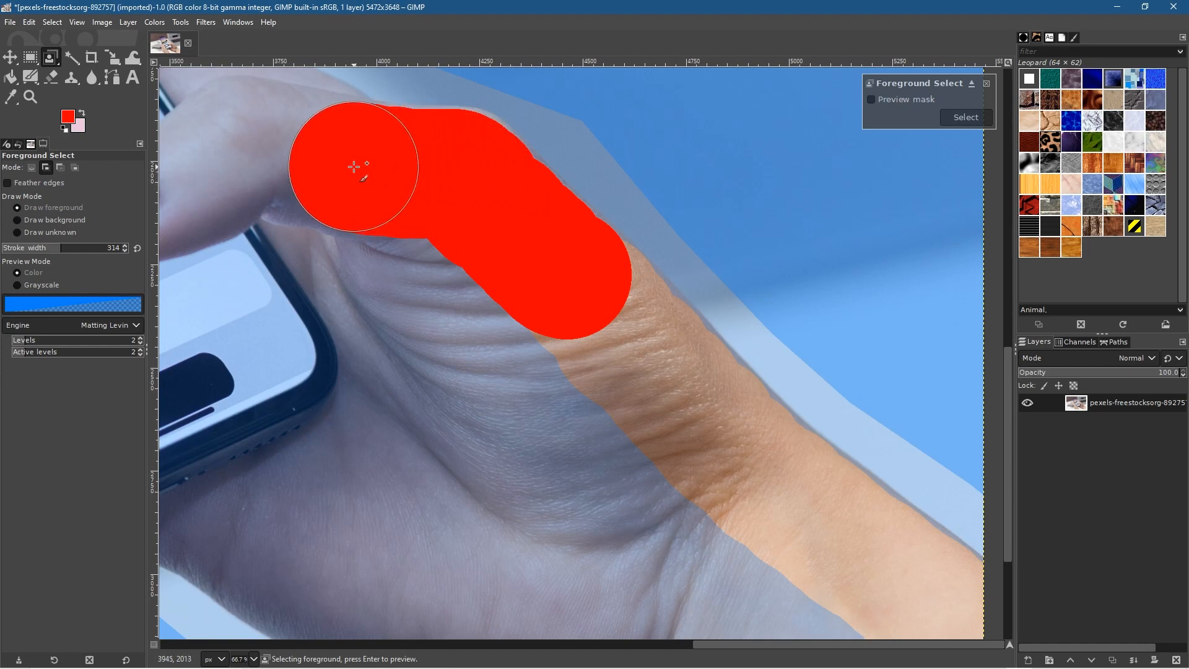
mouse_move(322, 160)
mouse_down()
mouse_move(258, 151)
mouse_move(242, 206)
mouse_move(316, 374)
mouse_move(334, 251)
mouse_move(566, 393)
mouse_move(722, 531)
mouse_move(726, 567)
mouse_move(576, 333)
mouse_move(770, 392)
mouse_move(556, 312)
mouse_move(770, 412)
mouse_move(791, 552)
mouse_move(586, 533)
mouse_move(574, 529)
mouse_move(626, 474)
mouse_move(551, 460)
mouse_up()
Step: Paint the underside of the right wrist and the palm up to the phone's lower edge as foreground
drag(551, 521, 549, 511)
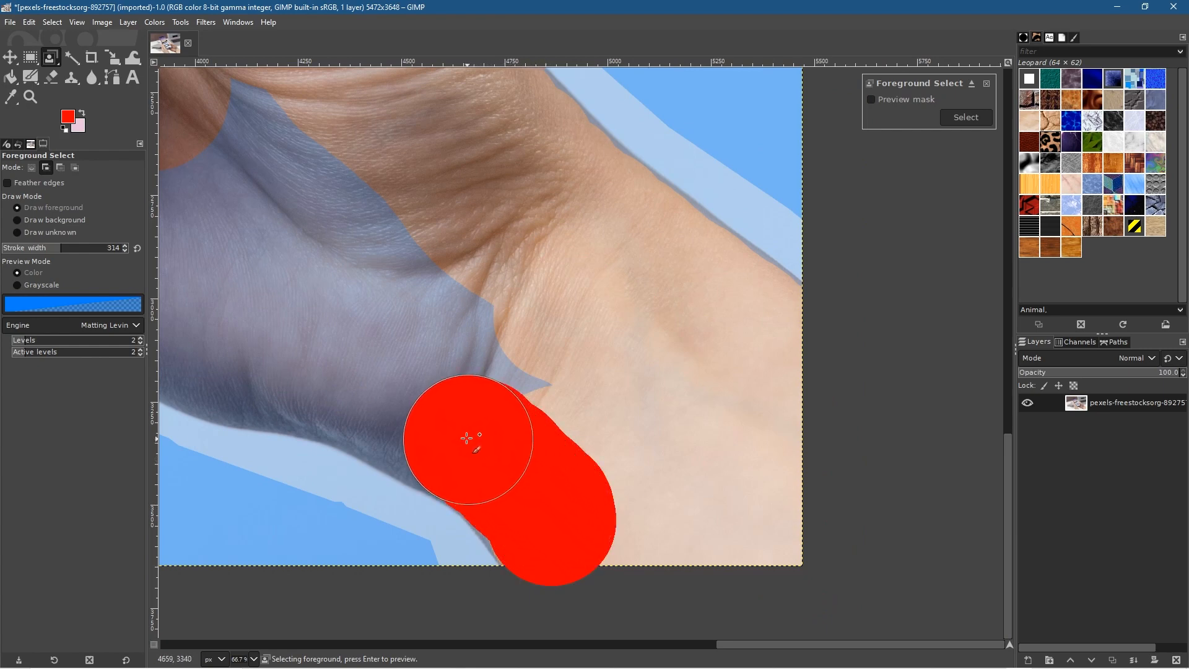
mouse_move(413, 387)
mouse_down()
mouse_move(424, 427)
mouse_move(395, 435)
mouse_up()
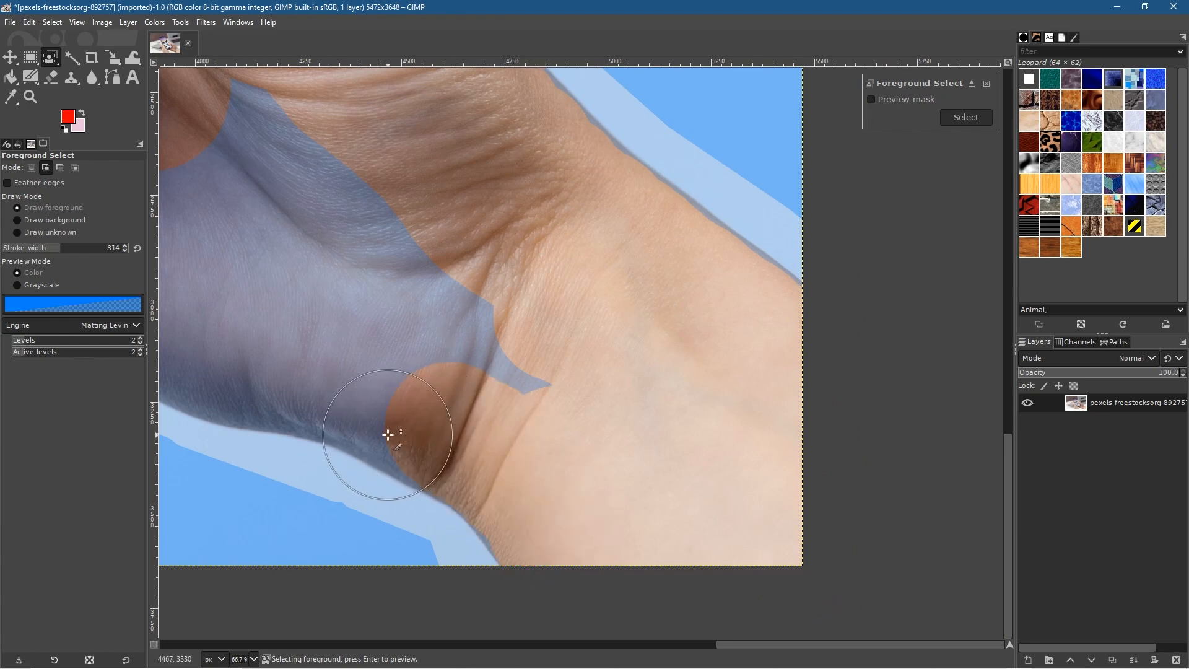
scroll(389, 436, up, 2)
mouse_move(459, 372)
mouse_down()
mouse_move(814, 311)
mouse_move(850, 332)
mouse_move(645, 243)
mouse_move(499, 208)
mouse_move(372, 197)
mouse_move(539, 271)
mouse_move(821, 323)
mouse_up()
mouse_move(766, 284)
mouse_down()
mouse_move(523, 162)
mouse_move(908, 518)
mouse_move(849, 428)
mouse_move(729, 353)
mouse_move(743, 356)
mouse_up()
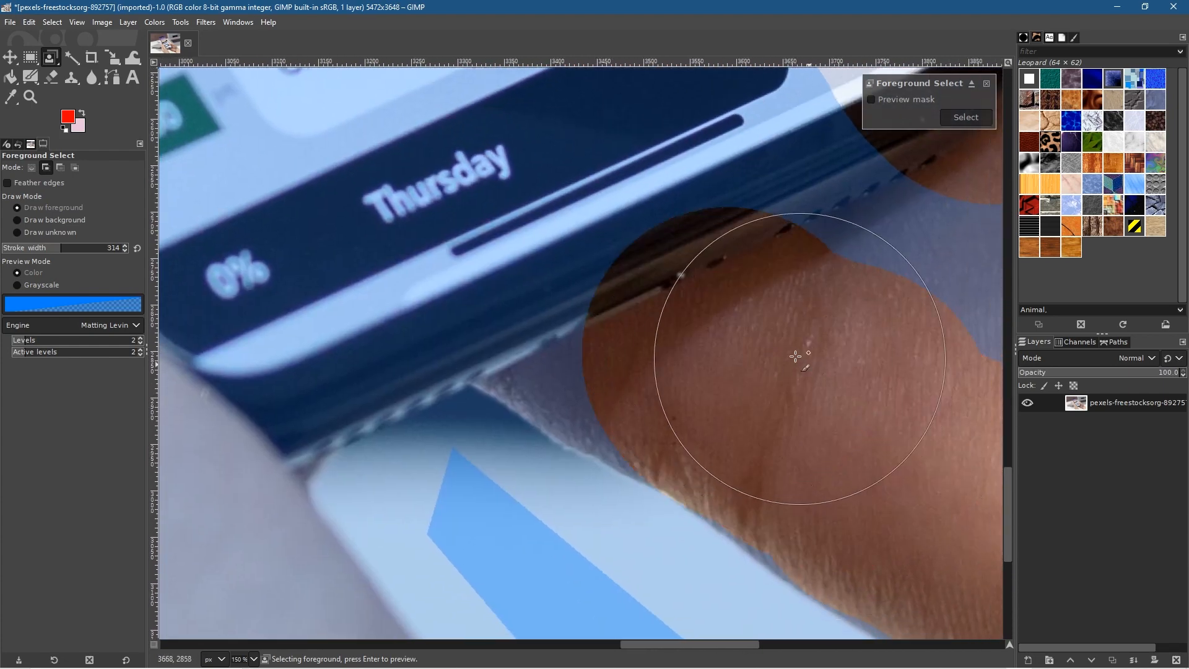
mouse_move(870, 430)
mouse_down()
mouse_move(838, 430)
mouse_move(856, 438)
mouse_move(815, 399)
mouse_move(778, 389)
mouse_move(579, 267)
mouse_move(508, 202)
mouse_move(462, 198)
mouse_up()
ctrl+scroll(717, 319, down, 6)
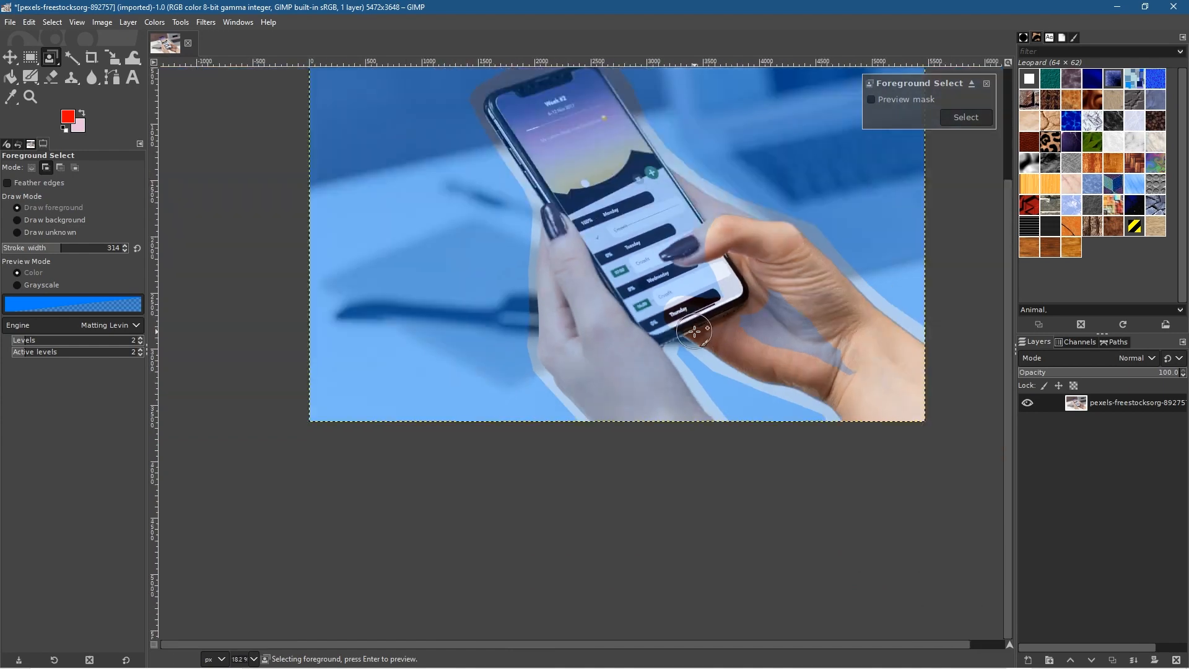
Step: Mark the phone's whole screen as foreground with broad strokes, including its lower corner and the area below the right thumb
ctrl+scroll(695, 331, up, 1)
mouse_move(765, 310)
mouse_down()
mouse_move(883, 366)
mouse_move(805, 299)
mouse_up()
key(ctrl+z)
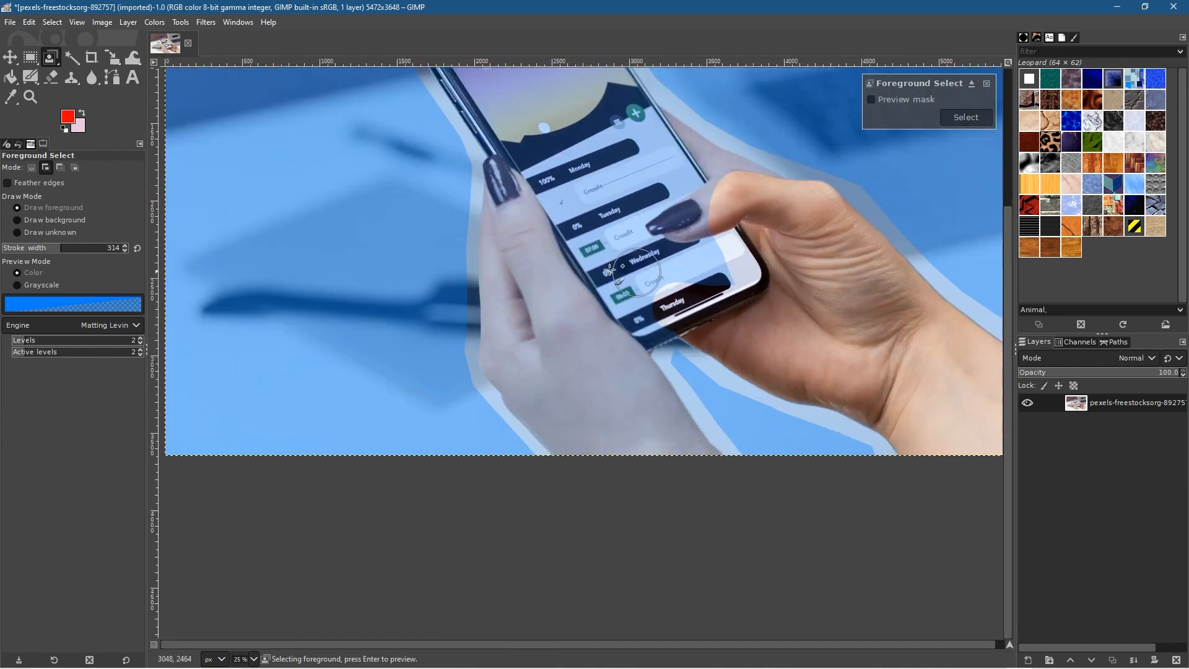
scroll(612, 273, up, 5)
scroll(601, 217, left, 2)
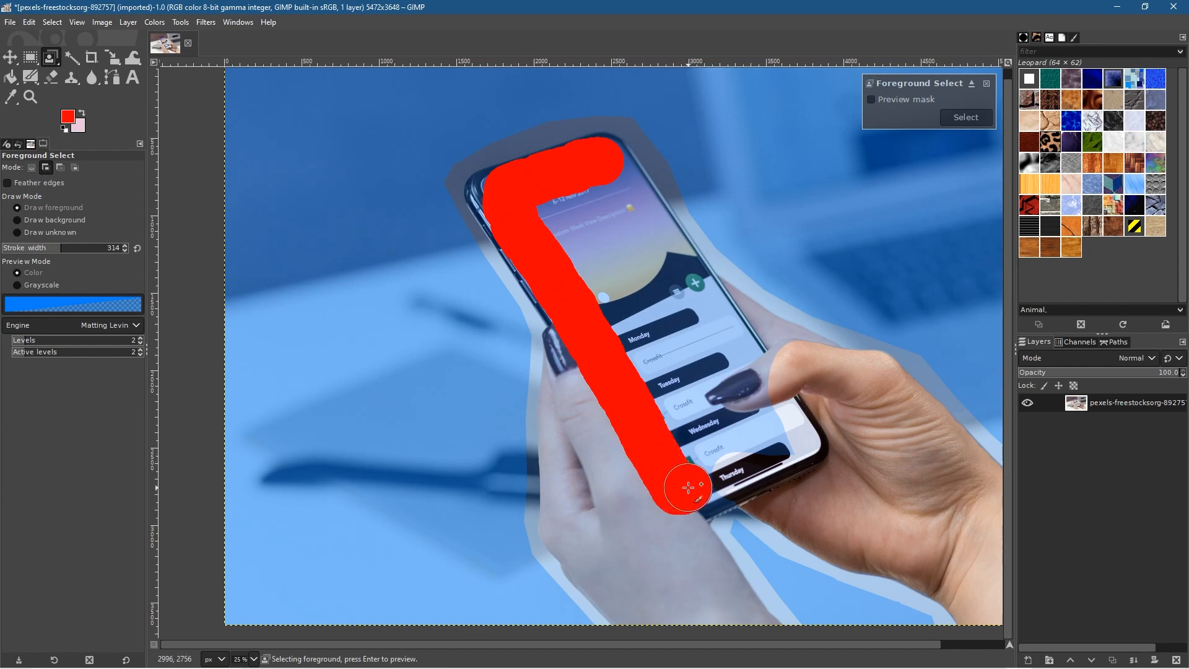
drag(759, 406, 645, 214)
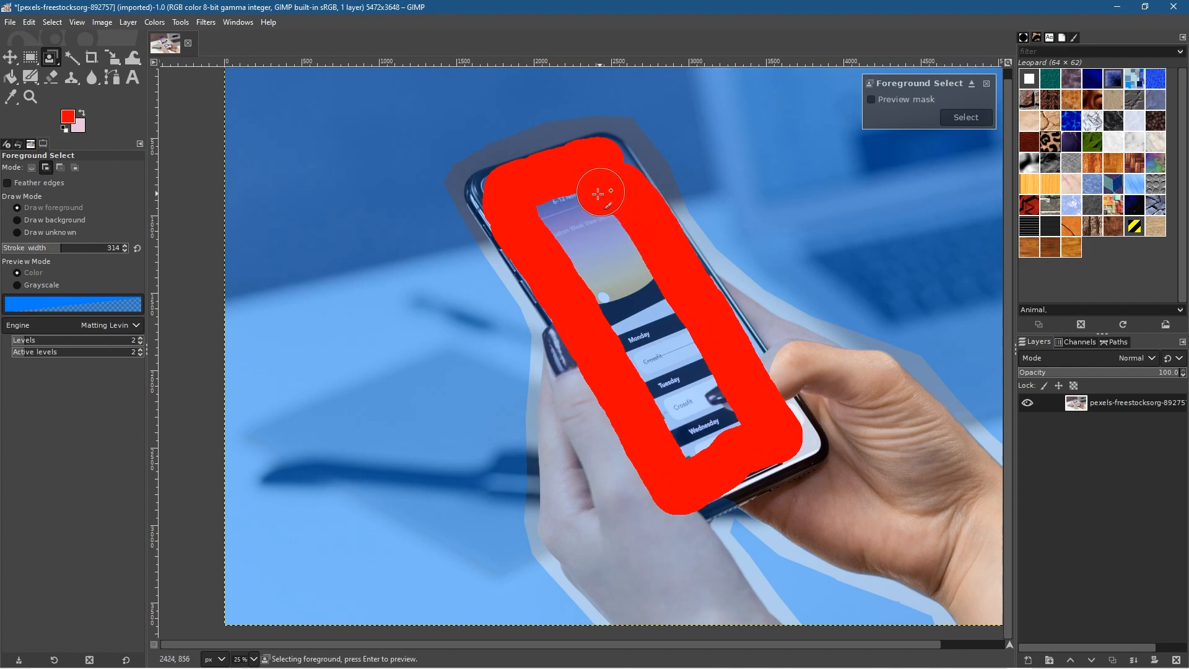
mouse_move(723, 441)
mouse_down()
mouse_move(723, 413)
mouse_move(665, 304)
mouse_move(623, 240)
mouse_move(585, 221)
mouse_move(570, 242)
mouse_move(686, 402)
mouse_up()
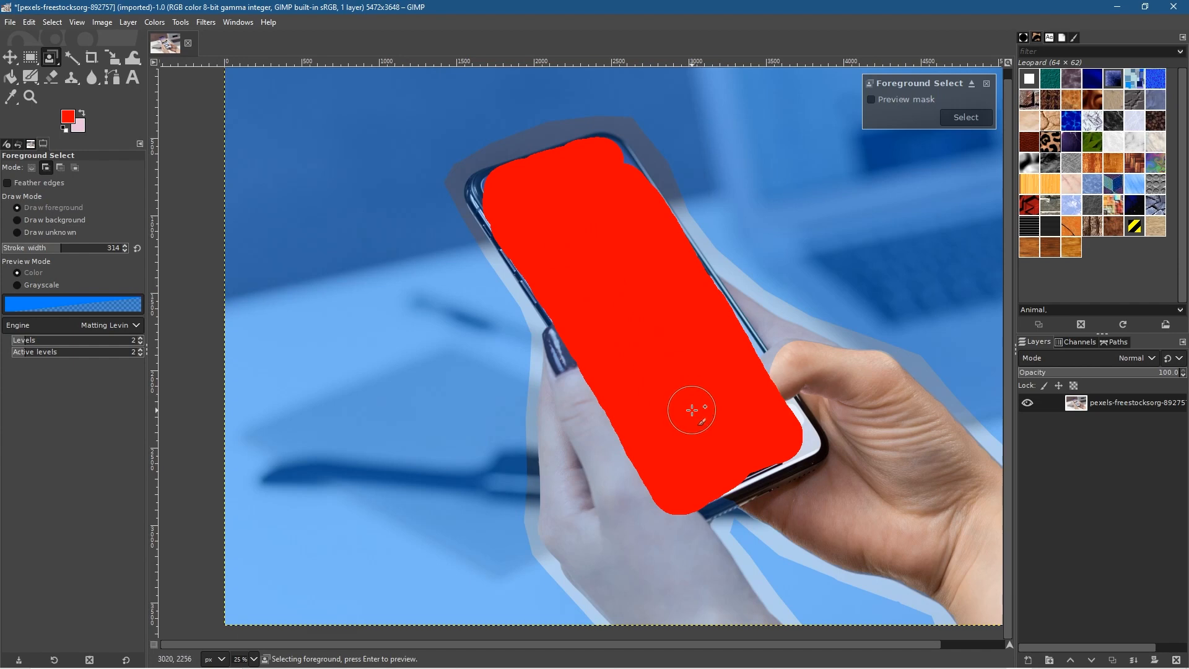
mouse_move(802, 424)
mouse_down()
mouse_move(784, 379)
mouse_move(768, 382)
mouse_move(792, 416)
mouse_move(710, 456)
mouse_up()
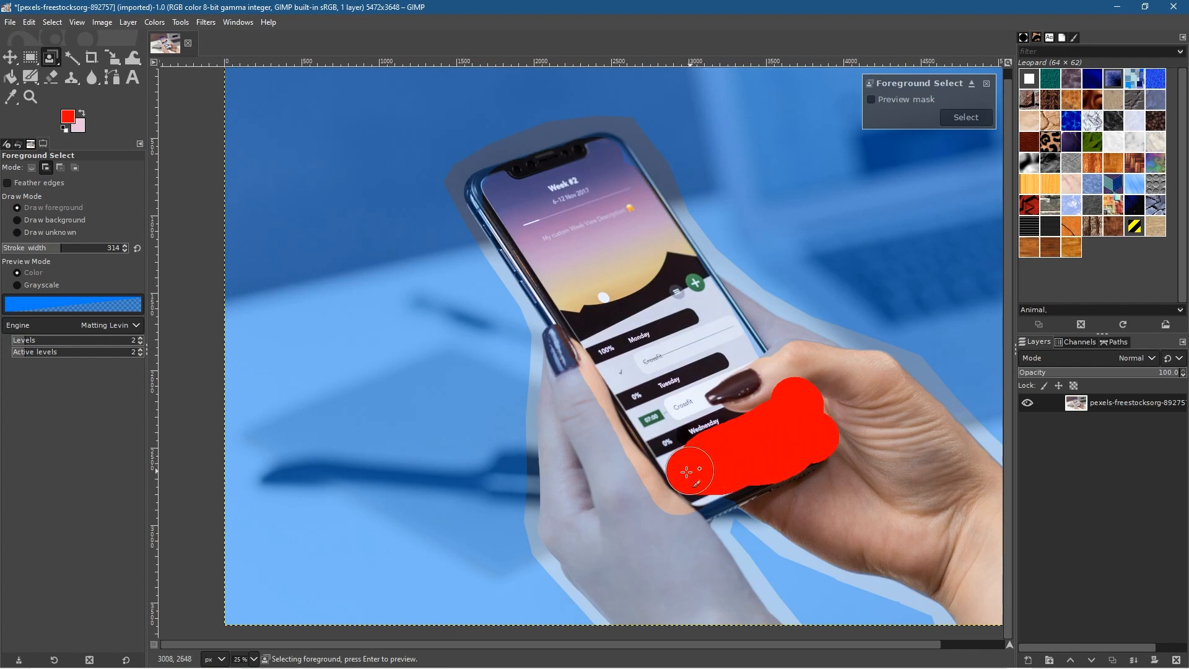
drag(687, 472, 682, 467)
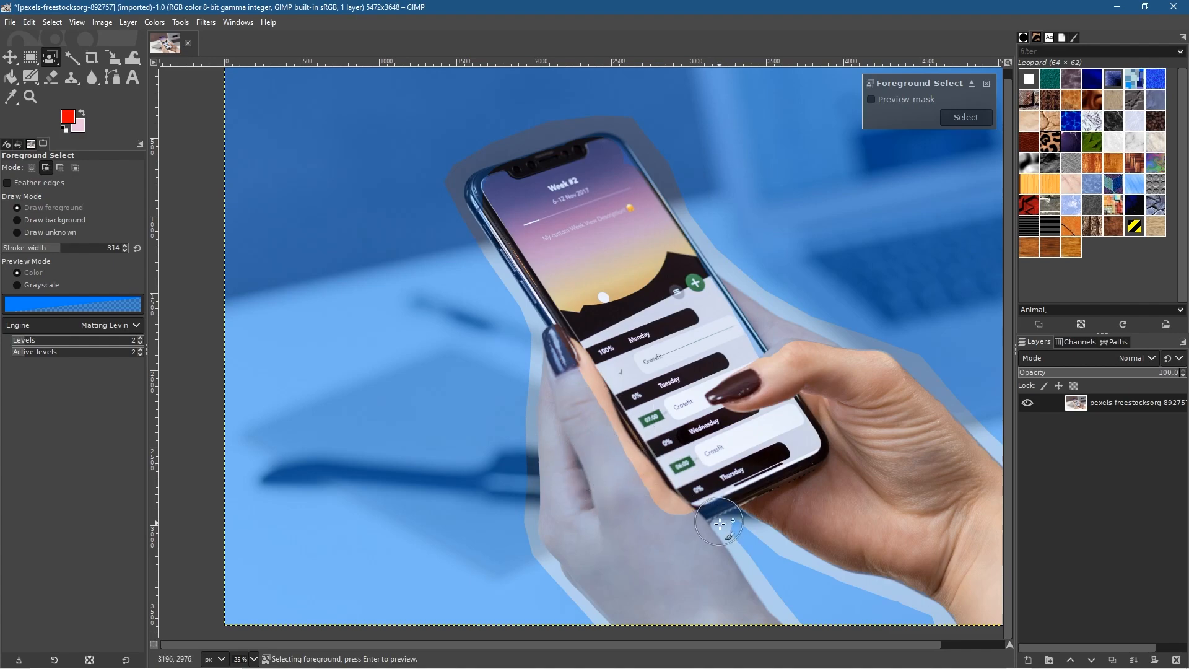
Step: Set the stroke width to 376 and mark the left hand holding the phone as foreground, from thumbnail to wrist
ctrl+scroll(720, 523, up, 5)
mouse_move(713, 332)
mouse_down()
mouse_move(620, 390)
mouse_move(676, 378)
mouse_move(755, 338)
mouse_move(473, 430)
mouse_move(388, 437)
mouse_move(360, 421)
mouse_up()
key(ctrl+z)
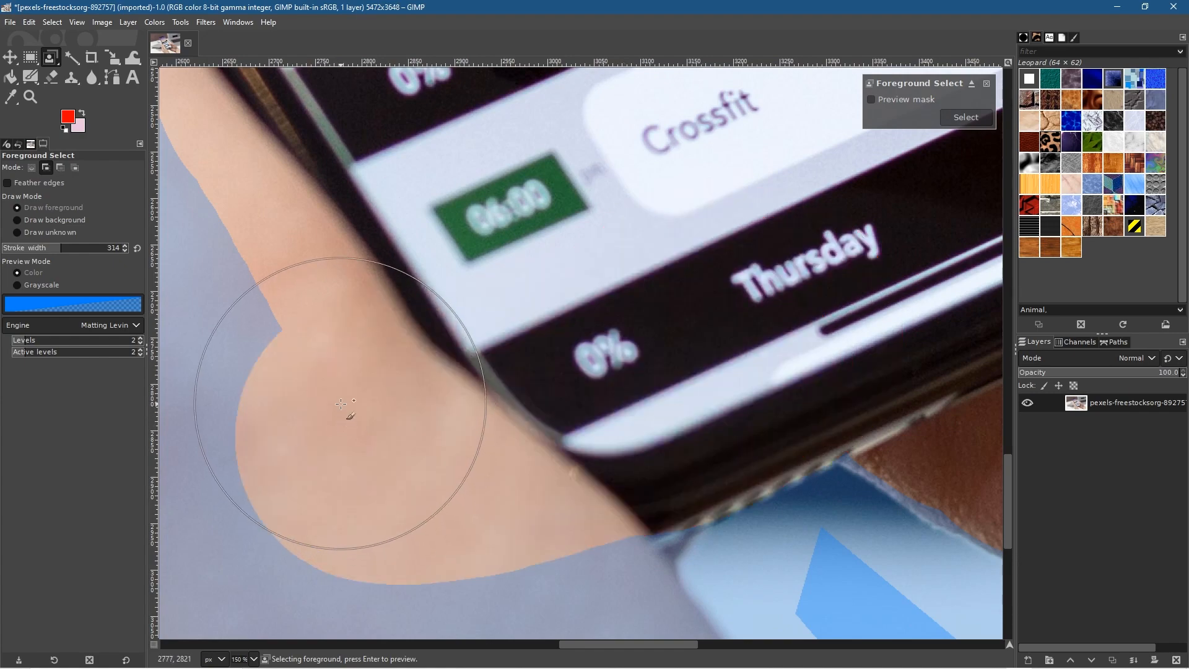
ctrl+scroll(341, 404, down, 4)
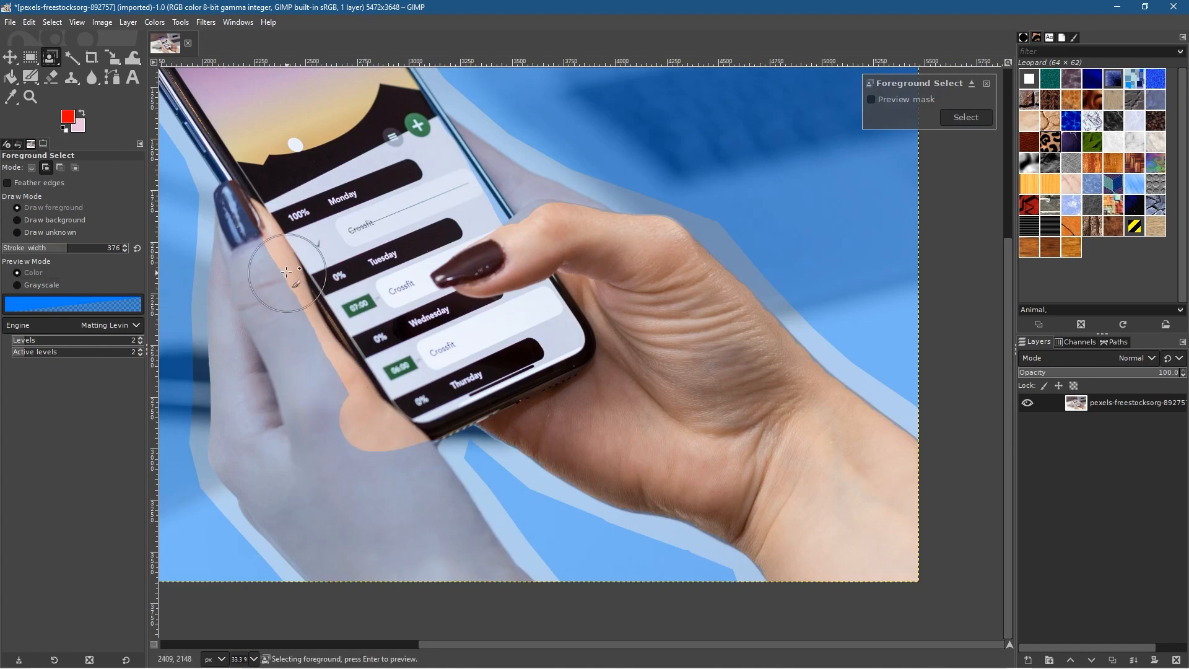
drag(286, 271, 281, 264)
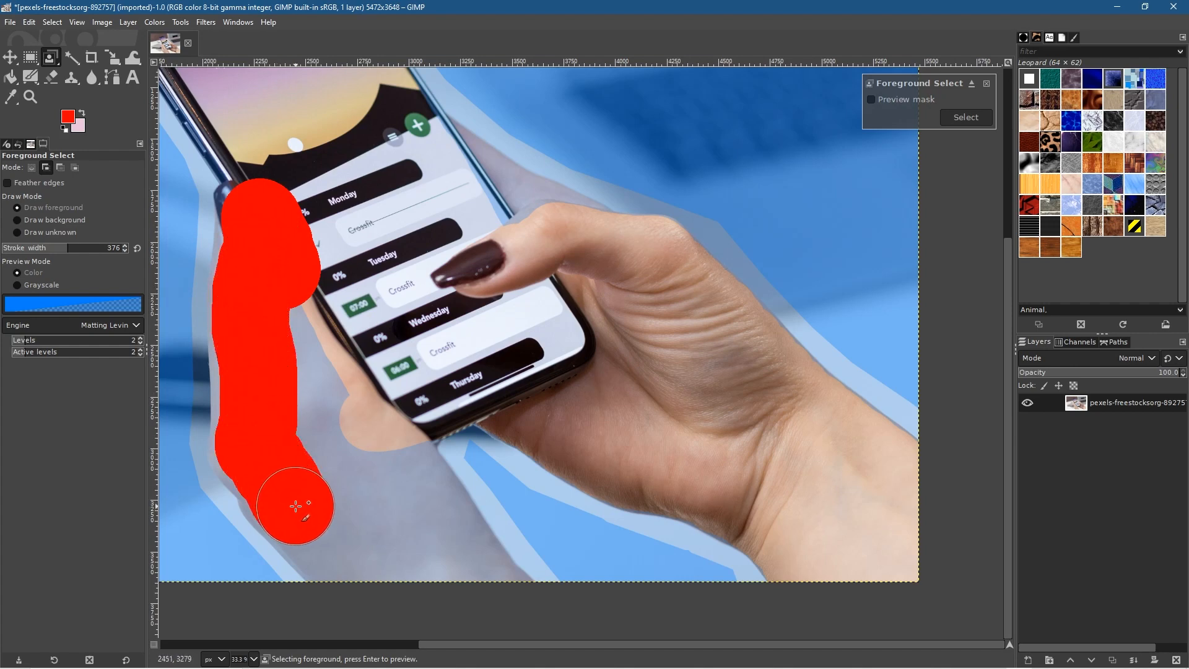
mouse_move(327, 534)
mouse_down()
mouse_move(364, 570)
mouse_move(463, 584)
mouse_up()
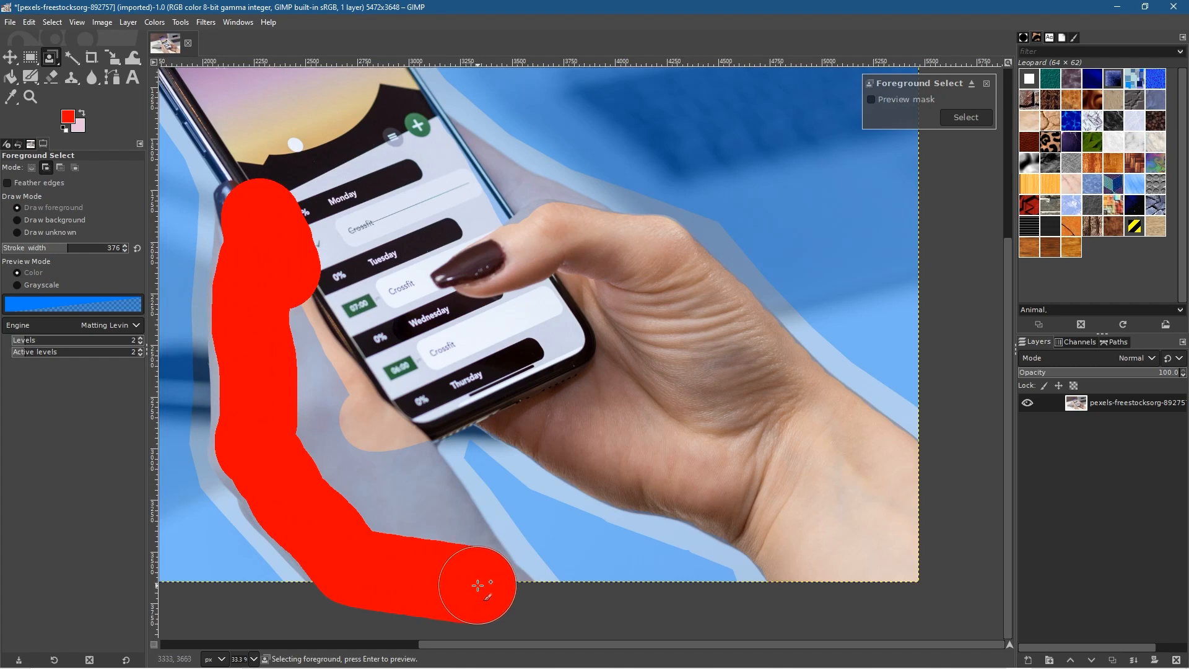
mouse_move(439, 524)
mouse_down()
mouse_move(340, 395)
mouse_move(311, 329)
mouse_move(350, 482)
mouse_up()
key(ctrl+z)
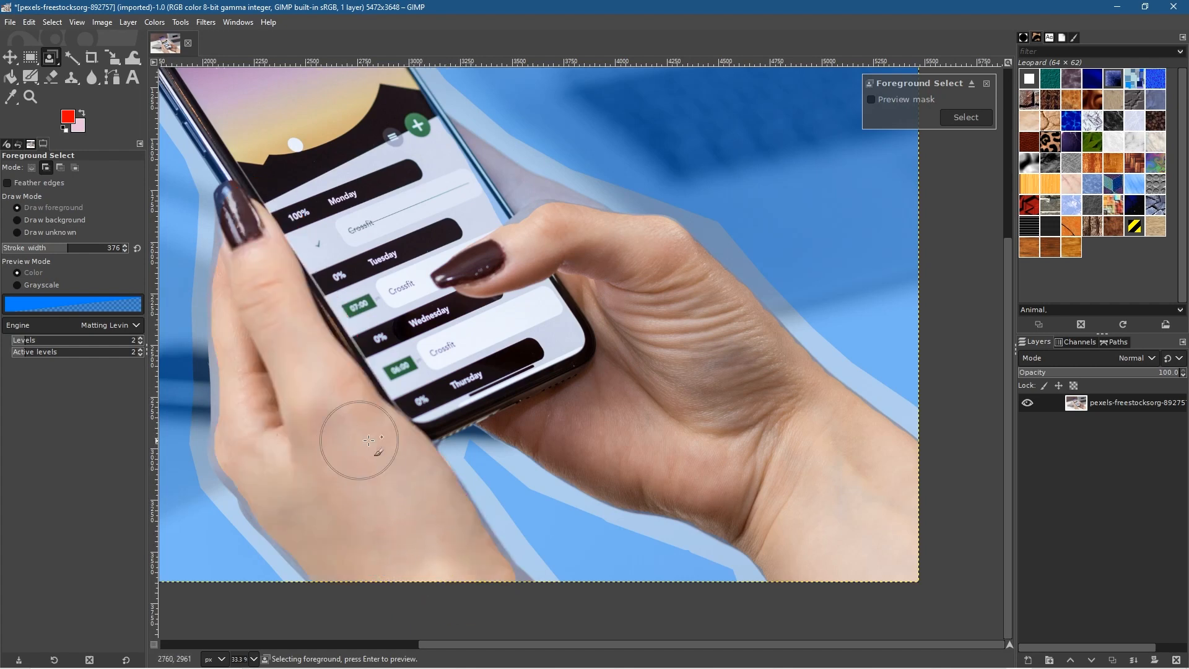
Step: Set the stroke width to 80 and mark the missing upper knuckle edge of the right thumb as foreground
drag(329, 163, 592, 445)
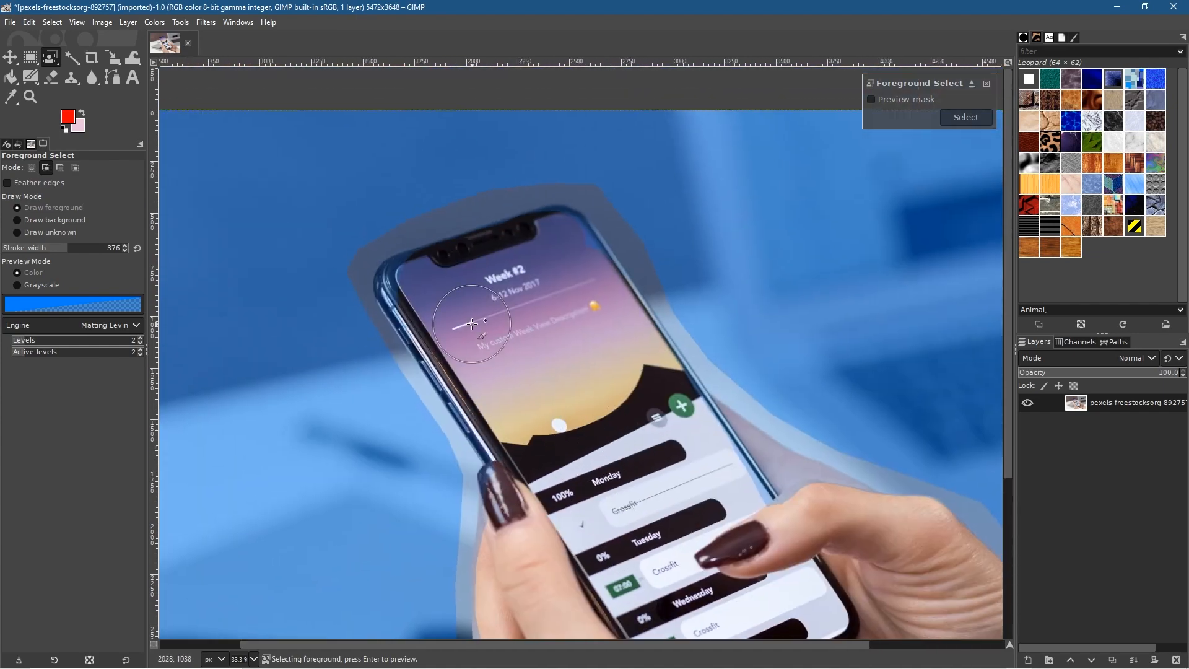
drag(805, 538, 581, 363)
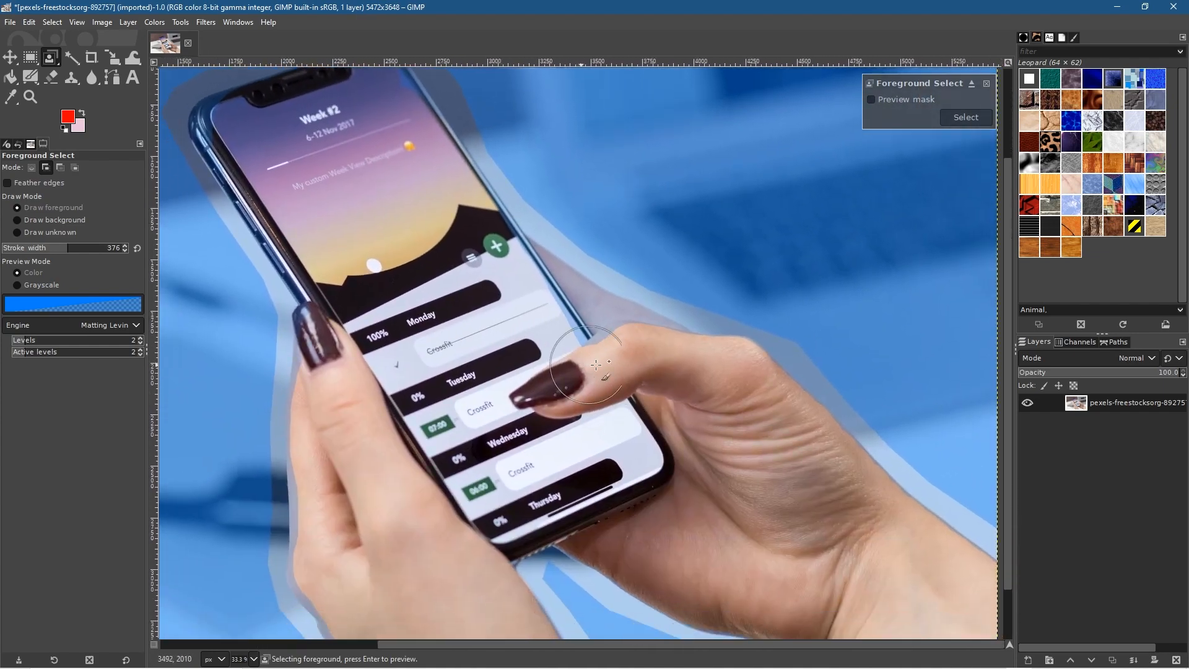
scroll(642, 348, up, 4)
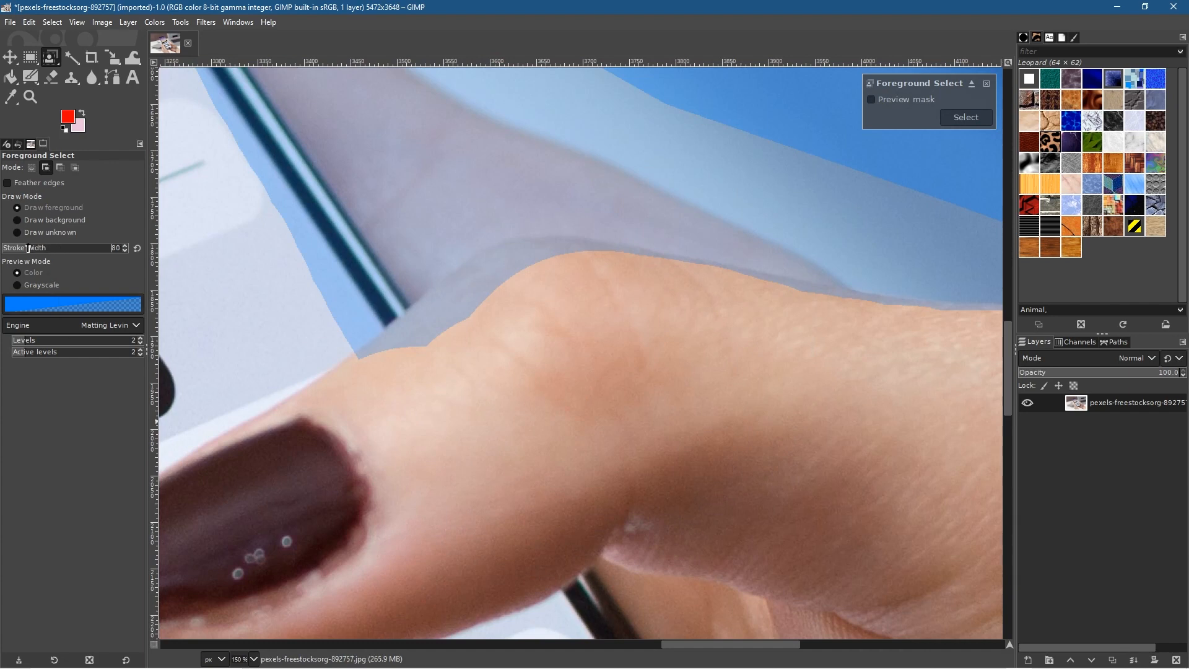
drag(606, 284, 517, 286)
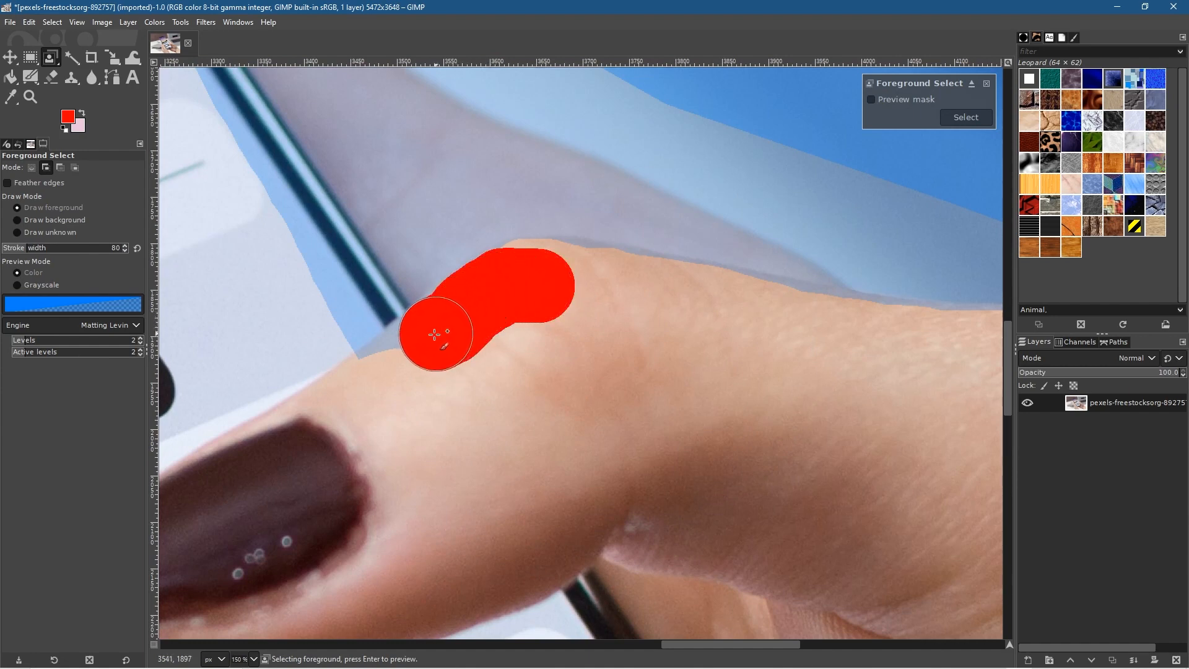
drag(377, 371, 379, 372)
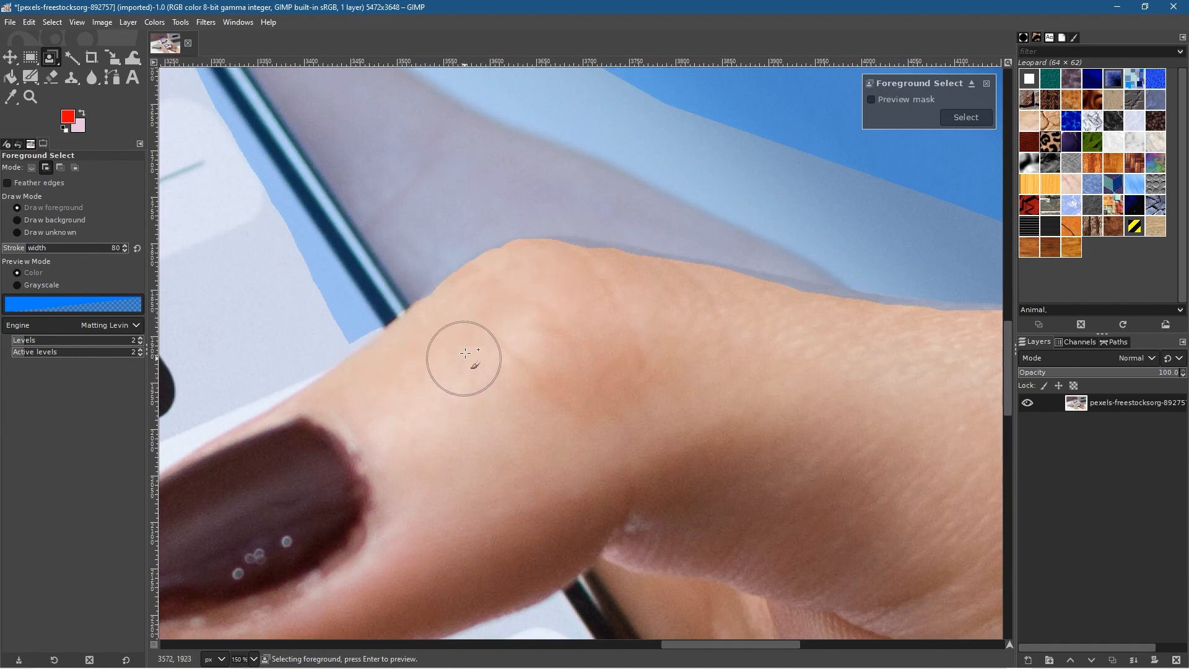
drag(508, 289, 459, 314)
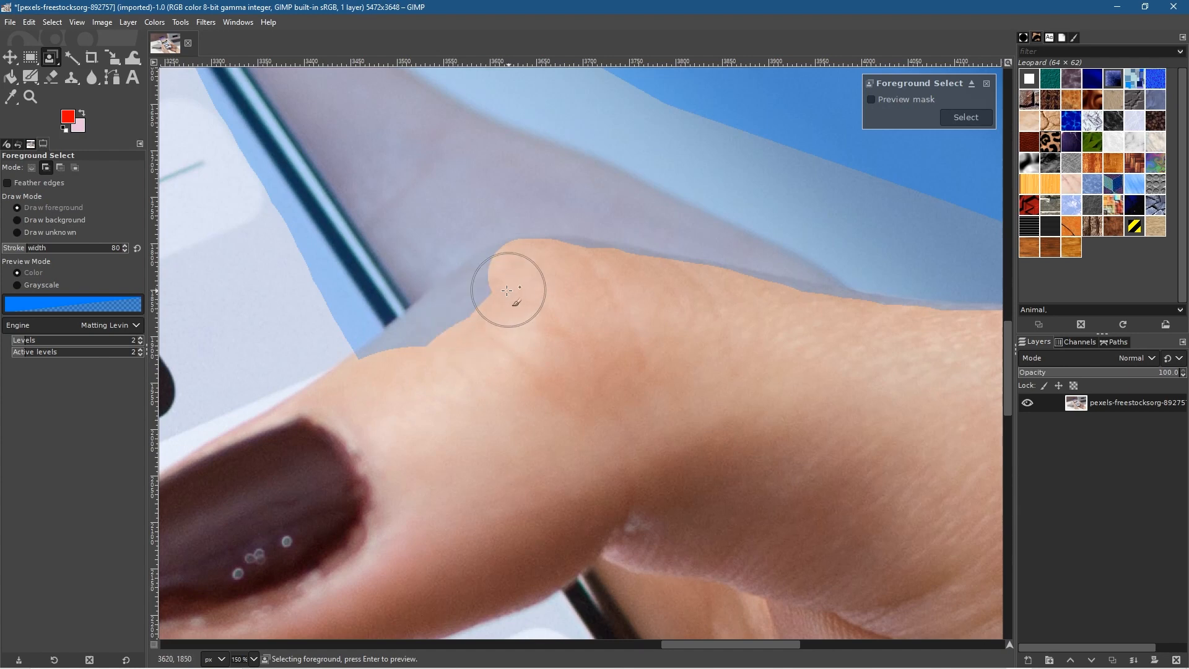
scroll(507, 290, up, 2)
mouse_move(520, 262)
mouse_down()
mouse_move(363, 382)
mouse_move(241, 452)
mouse_up()
Step: Mark the phone's right frame edge as foreground from the right thumb up past the Monday entry
mouse_move(350, 420)
mouse_down()
mouse_move(853, 524)
mouse_move(855, 511)
mouse_up()
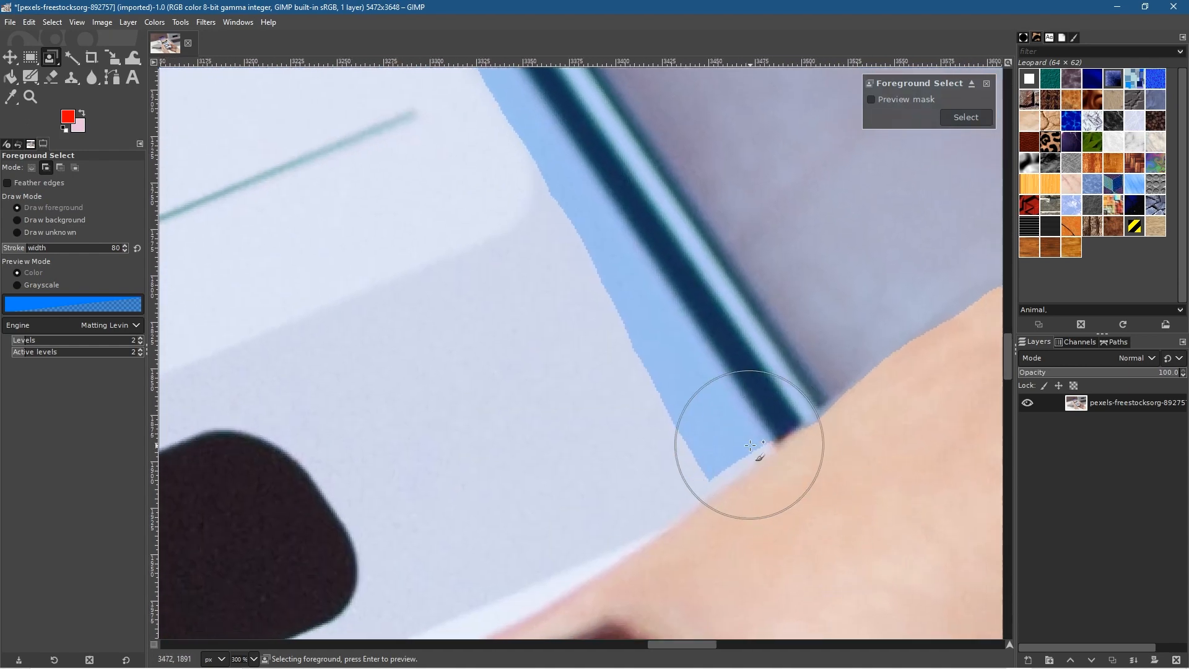
drag(760, 447, 752, 437)
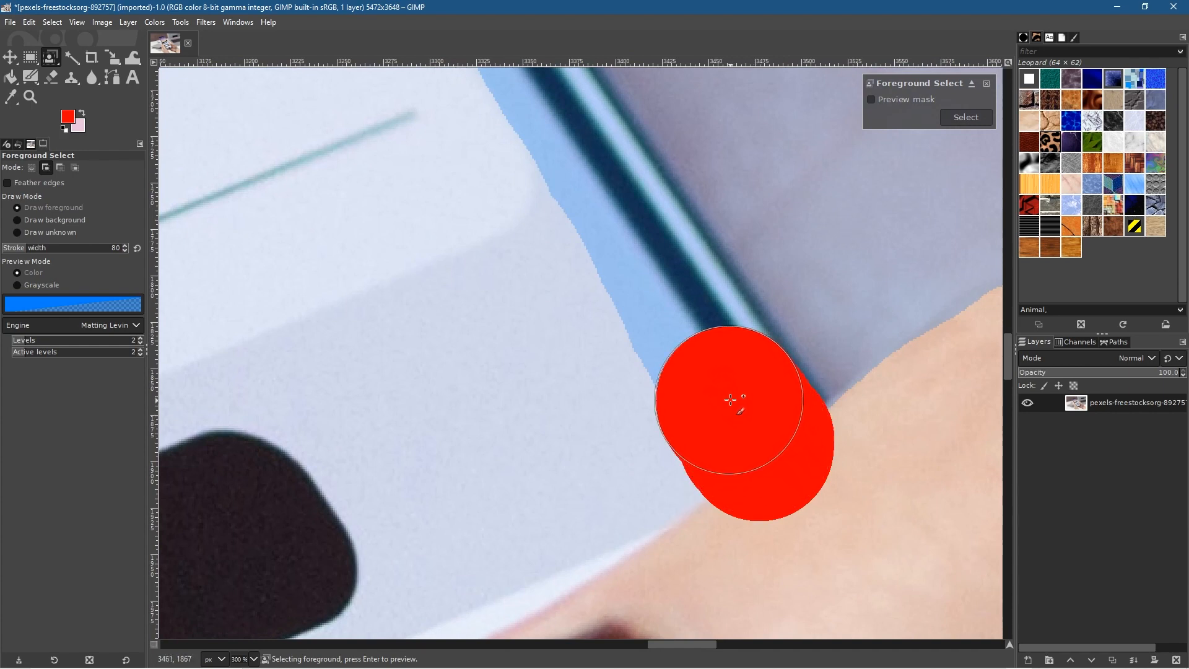
drag(732, 399, 723, 368)
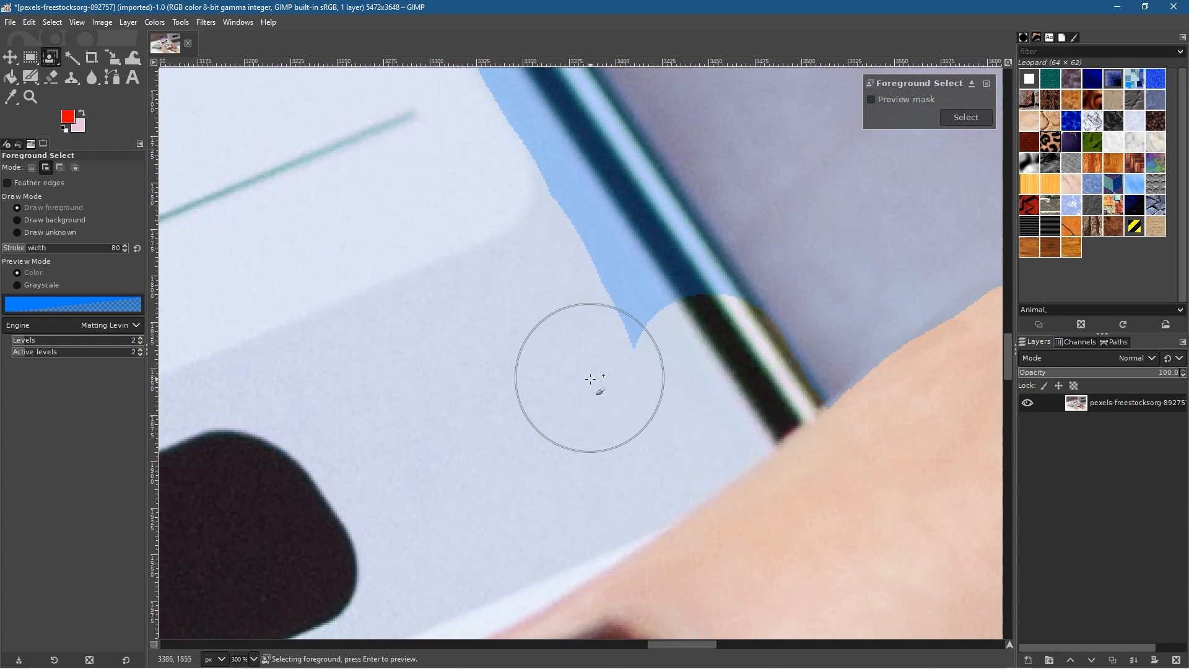
scroll(670, 296, up, 2)
drag(605, 244, 690, 344)
mouse_move(468, 229)
mouse_down()
mouse_move(577, 476)
mouse_move(671, 620)
mouse_up()
mouse_move(594, 313)
mouse_down()
mouse_move(696, 441)
mouse_move(769, 570)
mouse_up()
mouse_move(474, 245)
mouse_down()
mouse_move(581, 438)
mouse_move(723, 594)
mouse_up()
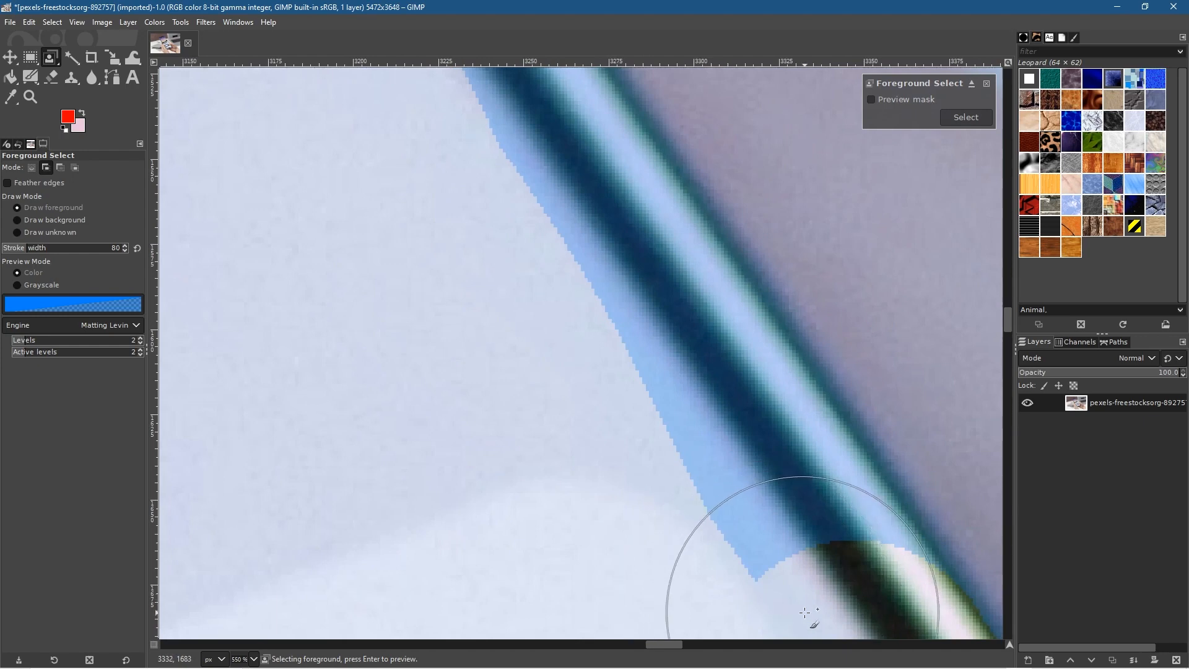
drag(813, 610, 627, 339)
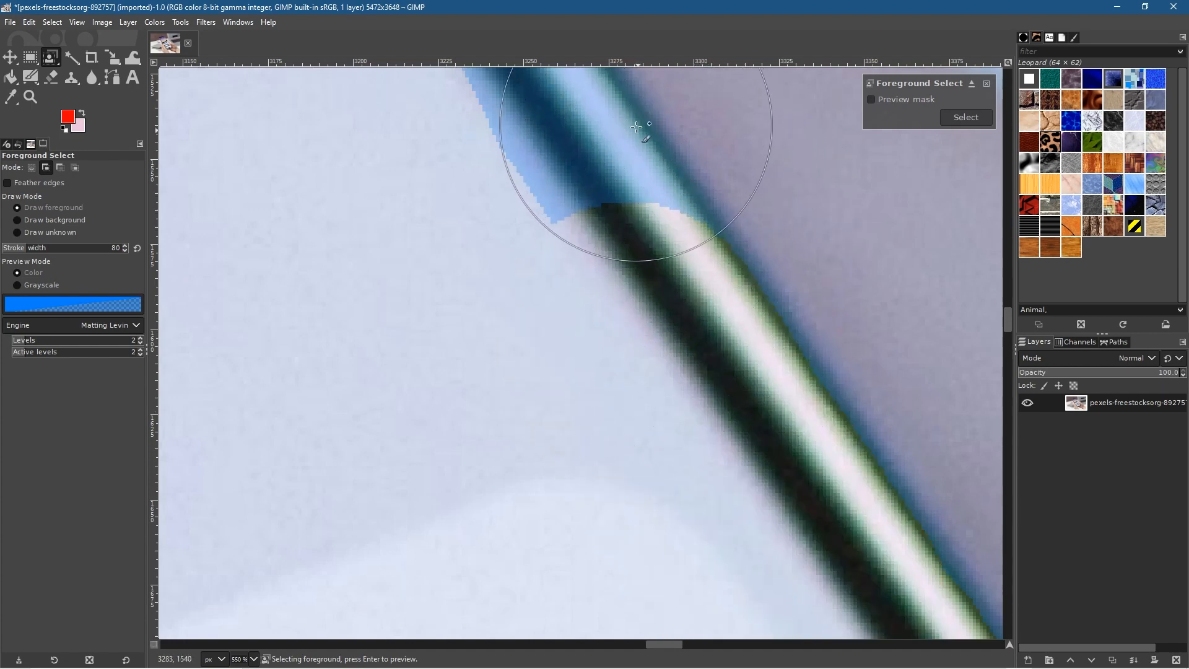
Step: Mark the stretch of the phone's right frame edge beside the green plus button as foreground
drag(454, 343, 612, 604)
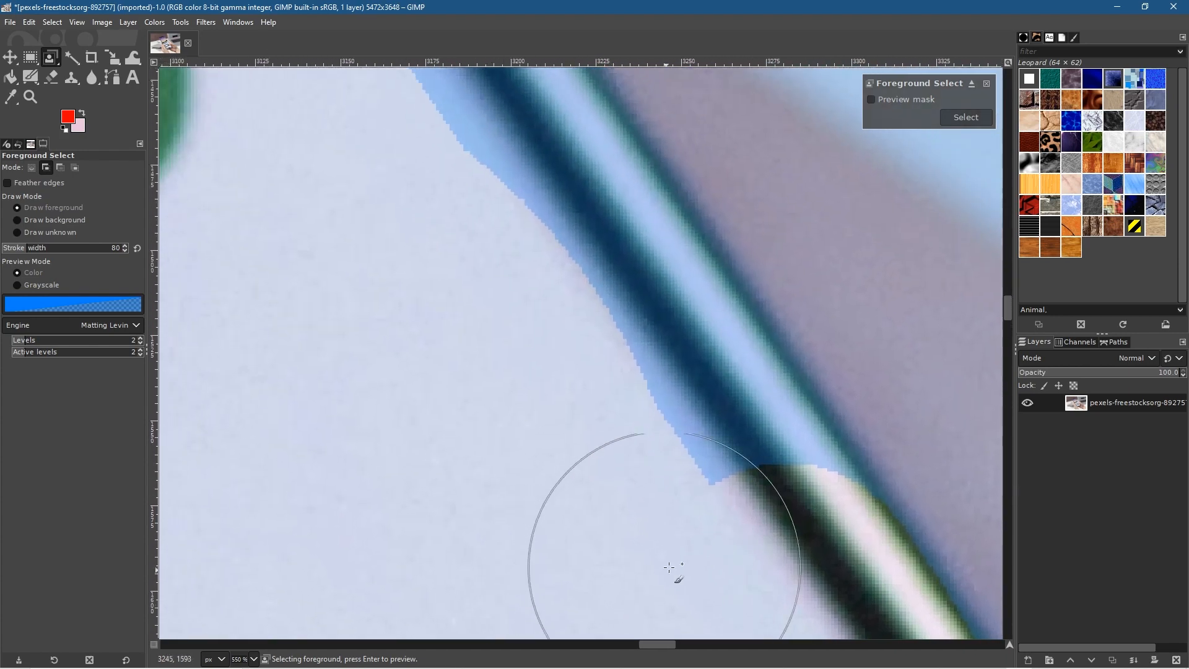
mouse_move(719, 536)
mouse_down()
mouse_move(757, 549)
mouse_move(564, 266)
mouse_up()
mouse_move(490, 443)
mouse_down()
mouse_move(626, 635)
mouse_move(643, 628)
mouse_up()
drag(530, 347, 478, 174)
mouse_move(713, 505)
mouse_down()
mouse_move(493, 168)
mouse_move(600, 390)
mouse_move(778, 582)
mouse_move(480, 106)
mouse_move(661, 512)
mouse_move(533, 254)
mouse_move(556, 284)
mouse_move(593, 299)
mouse_move(590, 283)
mouse_move(751, 506)
mouse_up()
key(ctrl+z)
Step: Mark the phone's right frame edge as foreground alongside the dark hill and the yellow sky
drag(468, 355, 675, 614)
drag(592, 269, 757, 511)
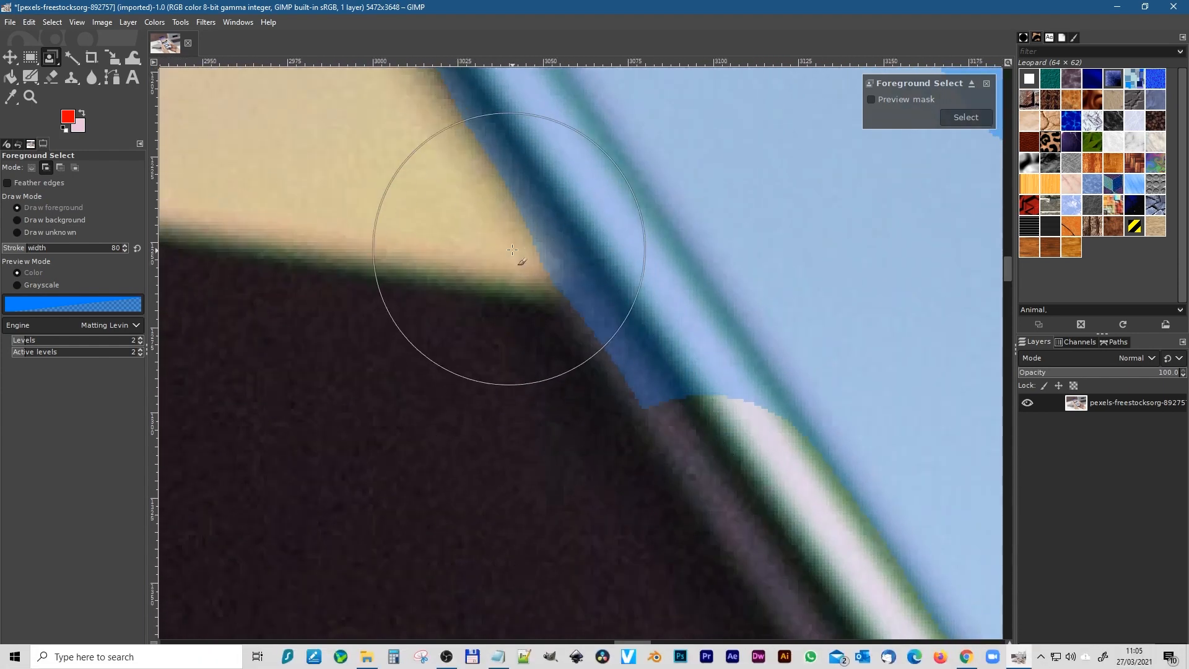
mouse_move(513, 251)
mouse_down()
mouse_move(587, 341)
mouse_move(669, 474)
mouse_up()
mouse_move(425, 330)
mouse_down()
mouse_move(553, 608)
mouse_move(601, 636)
mouse_up()
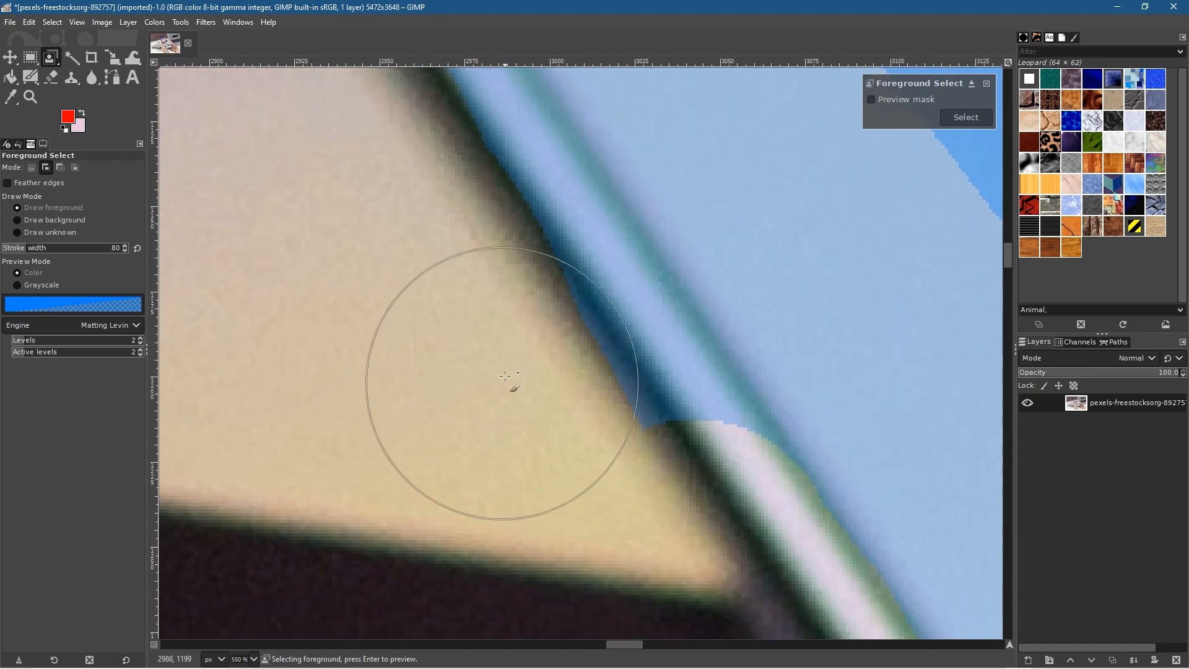
drag(476, 236, 666, 517)
mouse_move(406, 251)
mouse_down()
mouse_move(637, 668)
mouse_move(666, 668)
mouse_up()
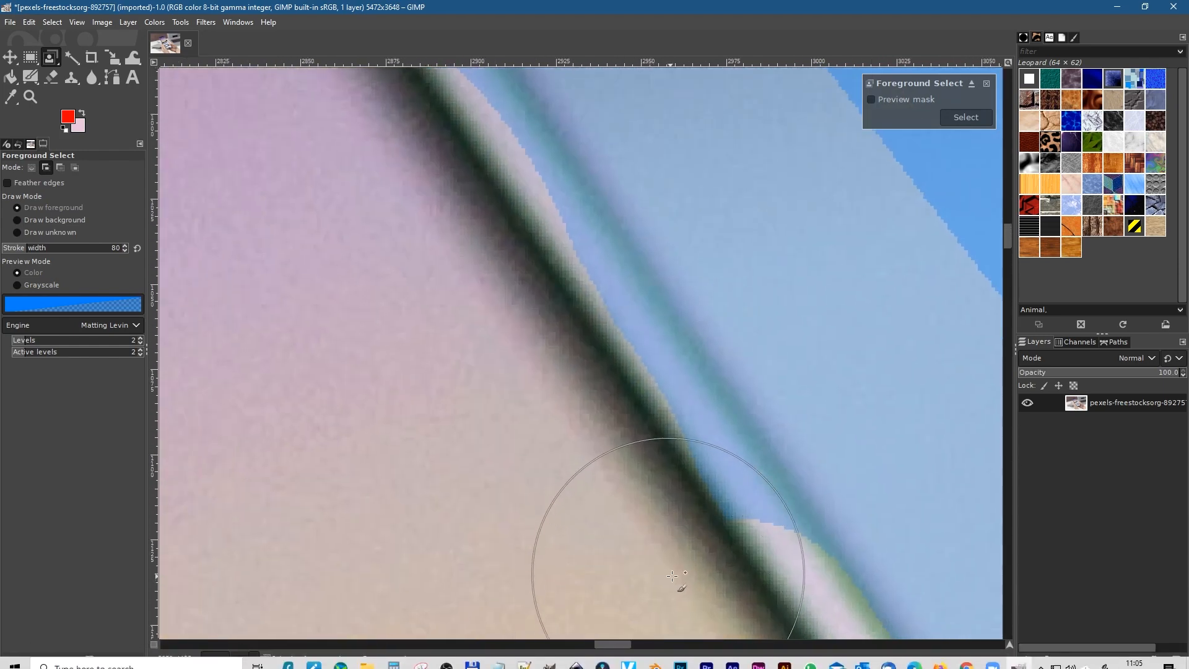
drag(695, 588, 646, 547)
Step: Fill the gaps in the phone's right frame edge beside the sky, marking it as foreground up past the emoji
scroll(539, 464, down, 6)
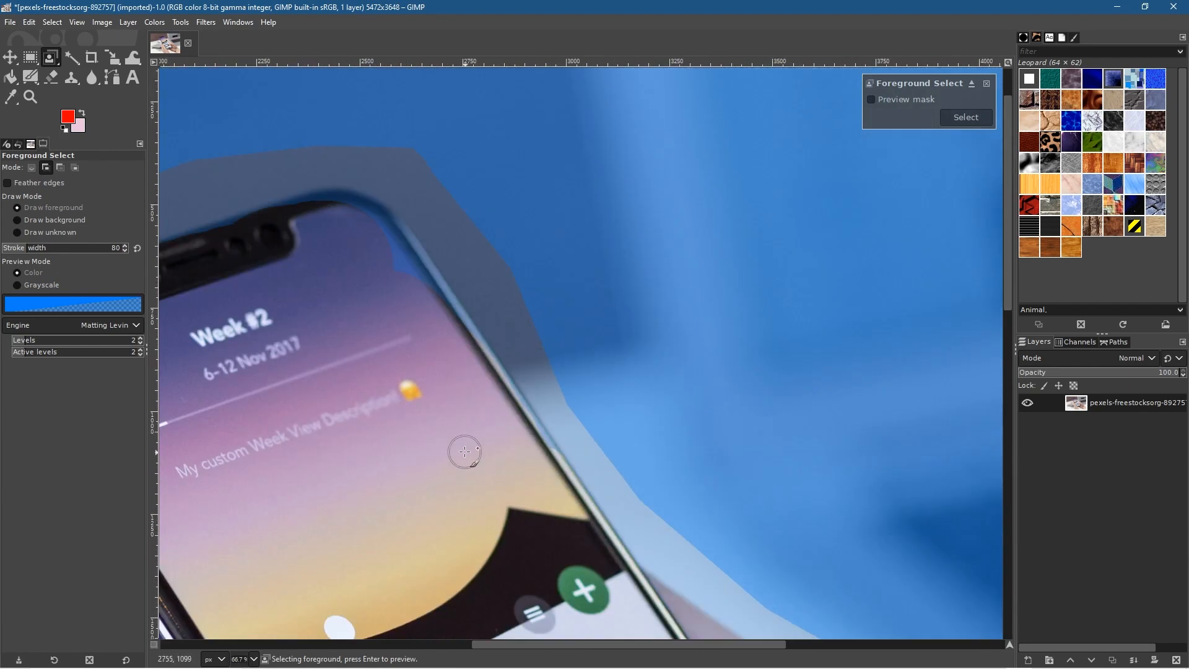
scroll(620, 477, down, 5)
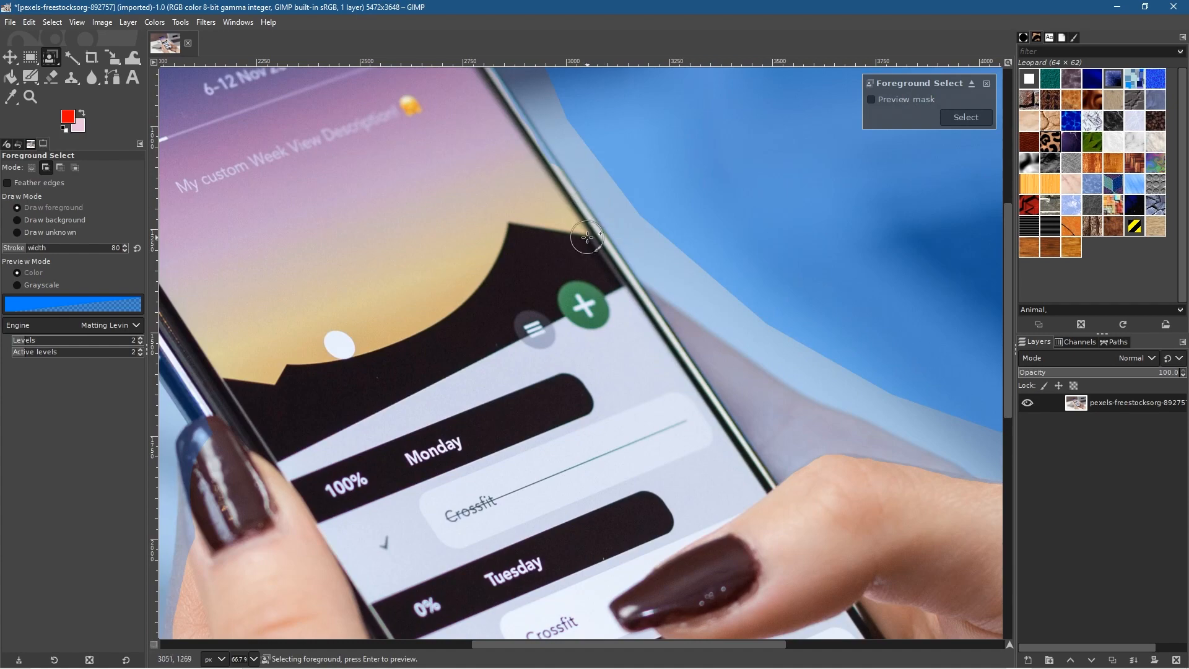
scroll(537, 214, up, 3)
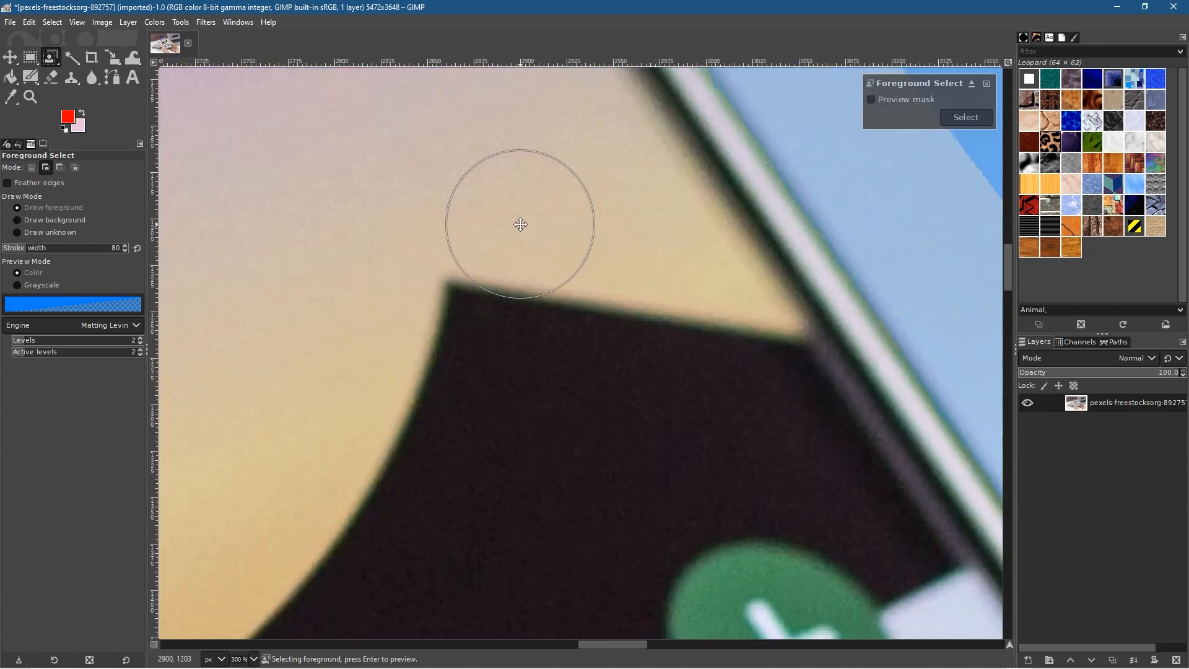
scroll(582, 512, up, 1)
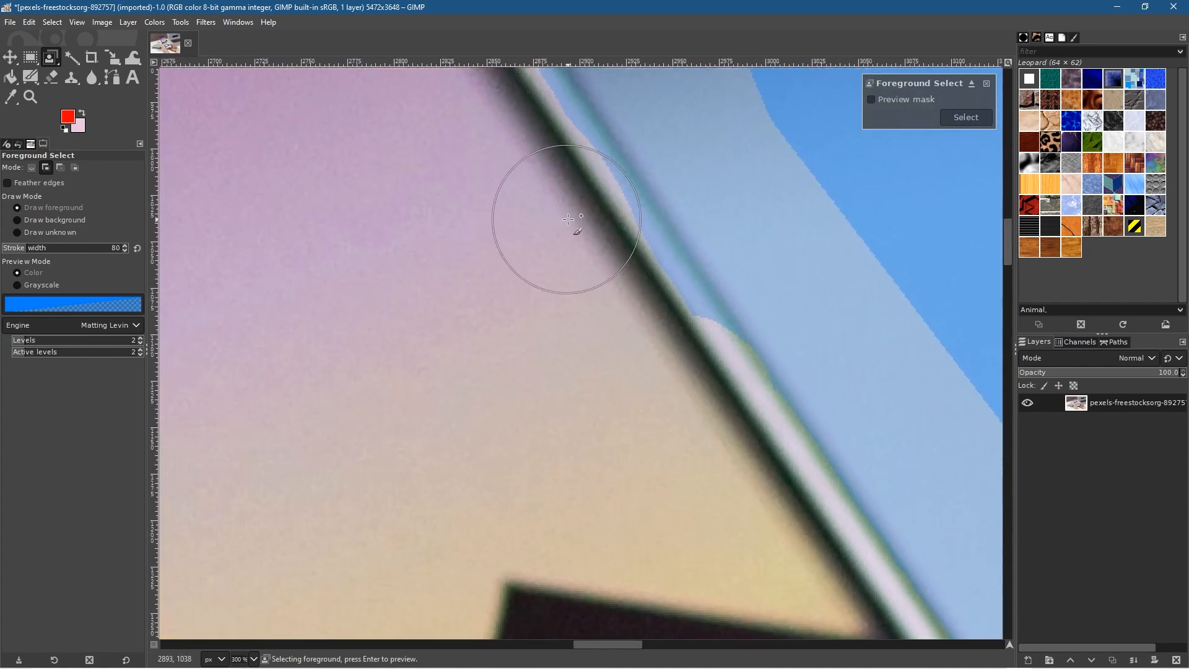
drag(575, 216, 684, 368)
key(ctrl+z)
mouse_move(439, 194)
mouse_down()
mouse_move(641, 505)
mouse_move(710, 559)
mouse_up()
mouse_move(823, 556)
mouse_down()
mouse_move(598, 222)
mouse_move(597, 201)
mouse_up()
key(ctrl+z)
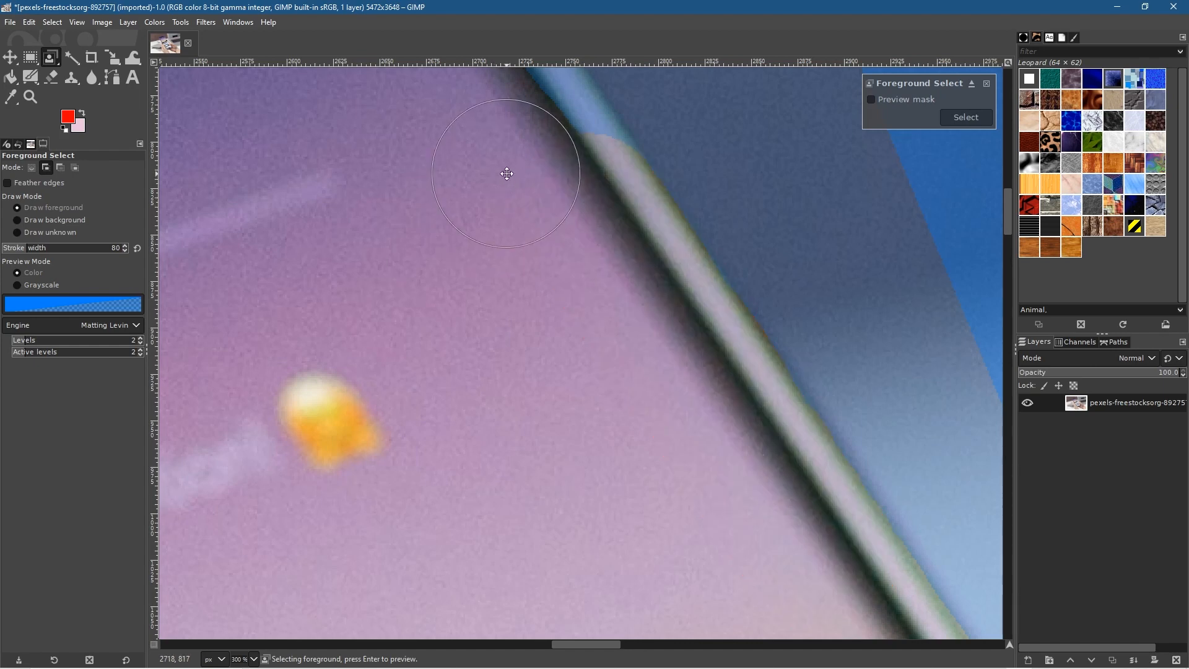
Step: Mark the phone's right frame edge as foreground from the emoji up to just below the top-right corner
drag(507, 174, 566, 528)
click(518, 369)
key(ctrl+z)
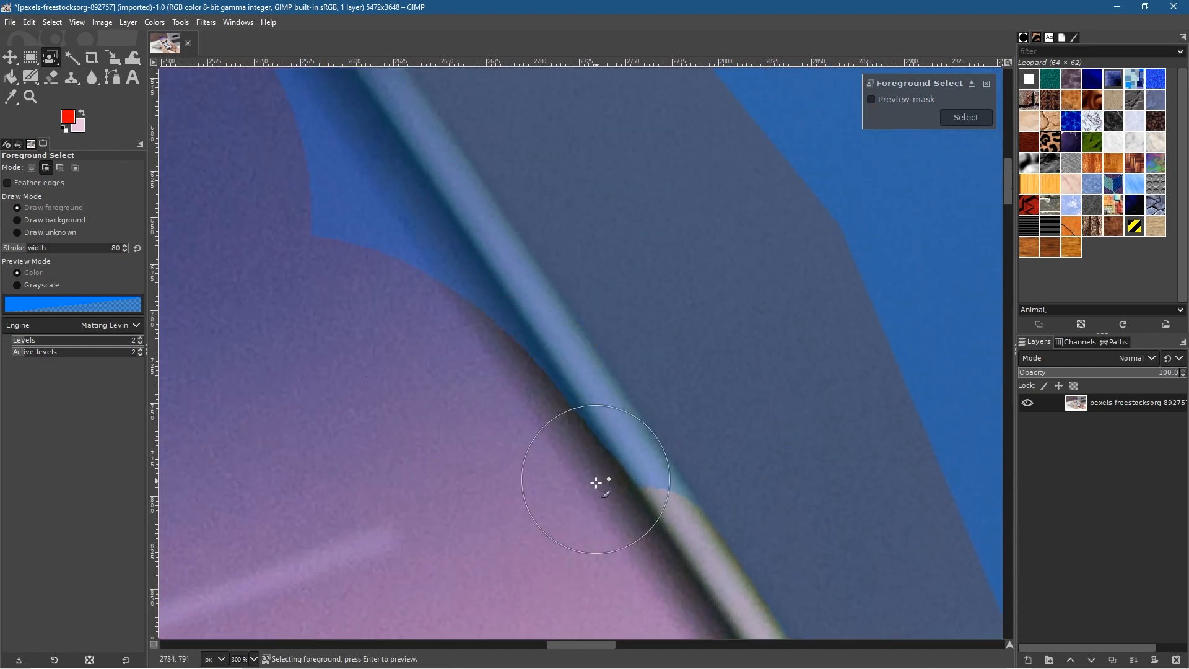
ctrl+scroll(694, 483, down, 5)
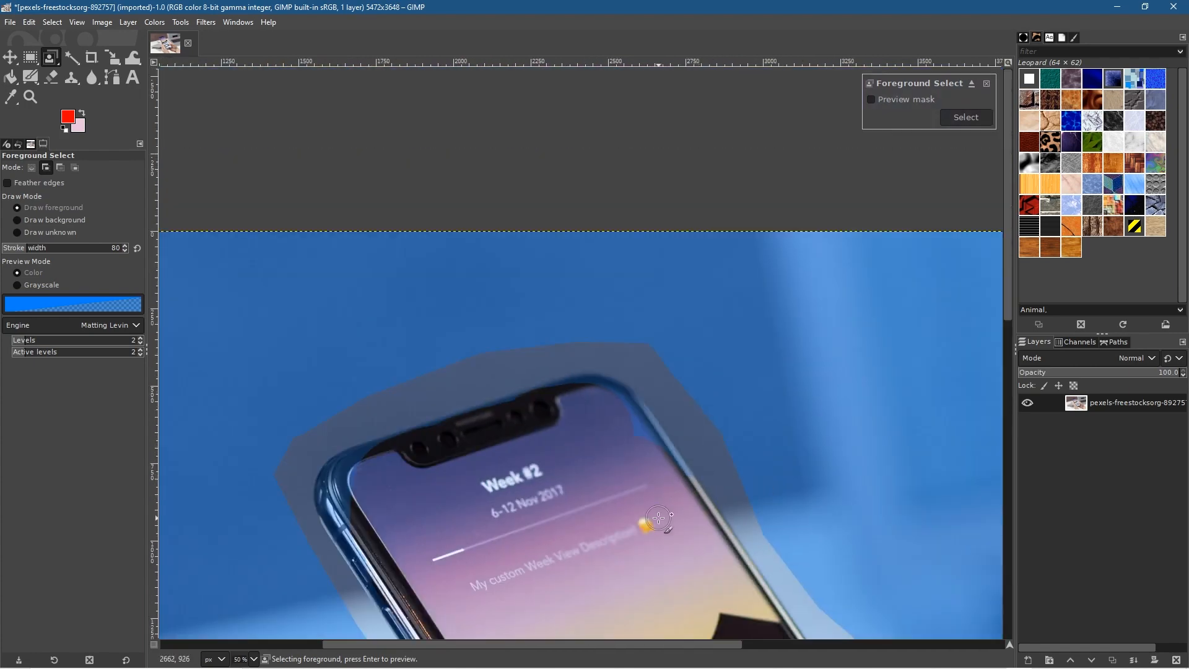
ctrl+scroll(716, 461, up, 4)
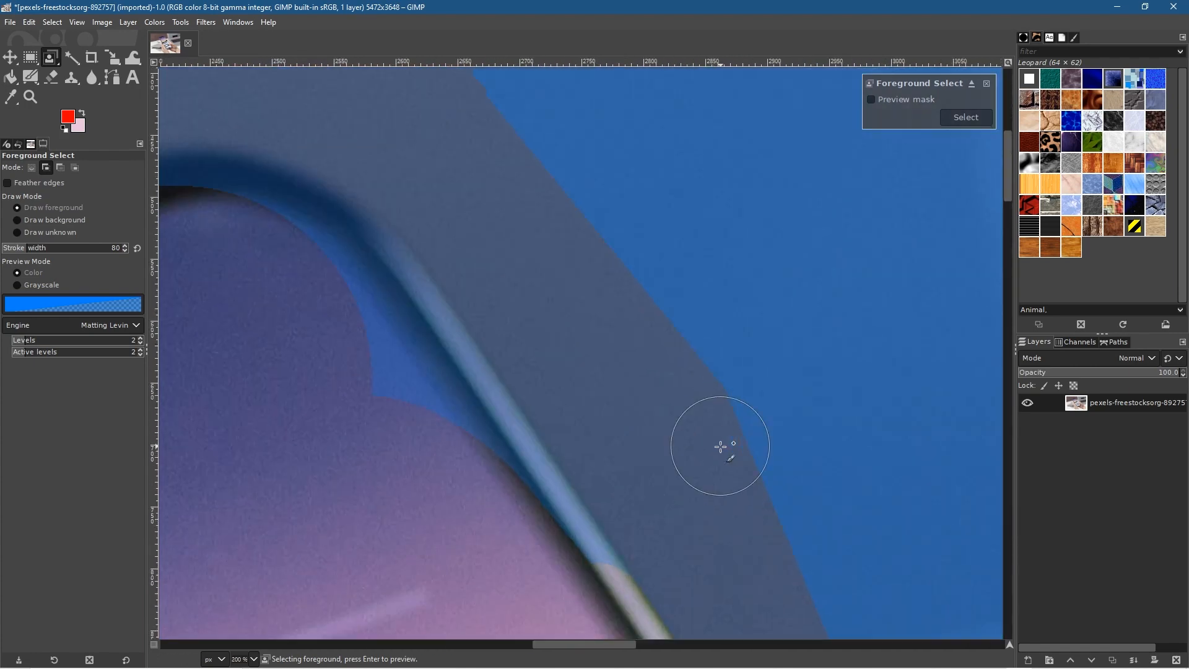
ctrl+scroll(672, 515, up, 1)
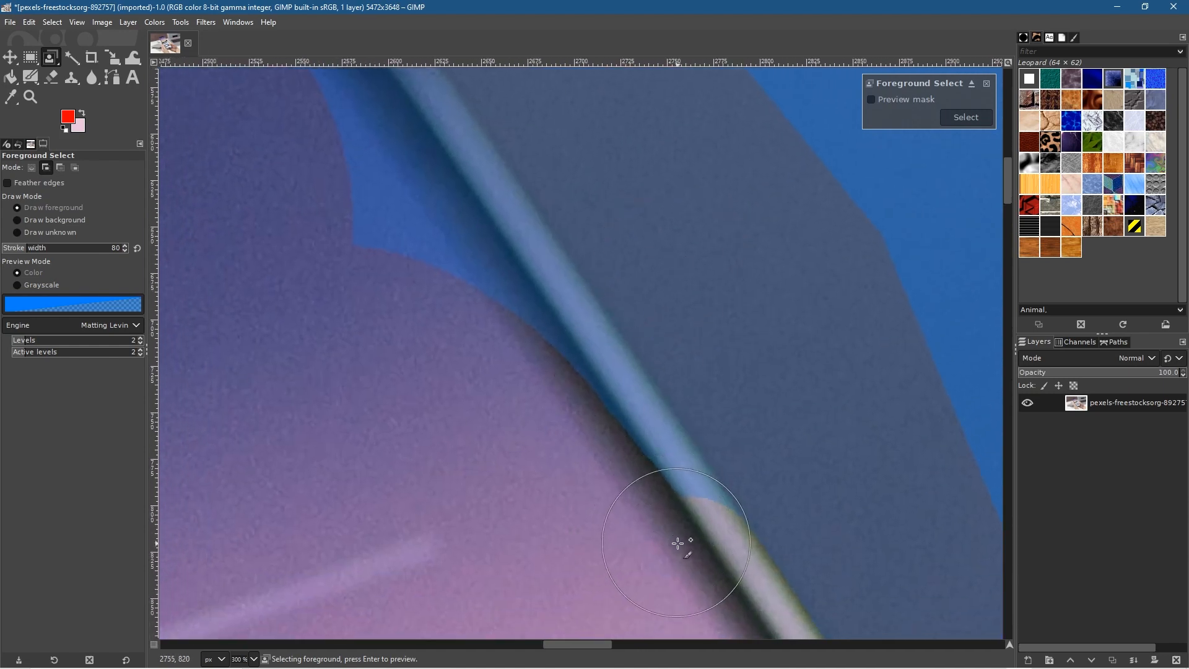
drag(670, 542, 481, 257)
key(ctrl+z)
drag(681, 237, 893, 549)
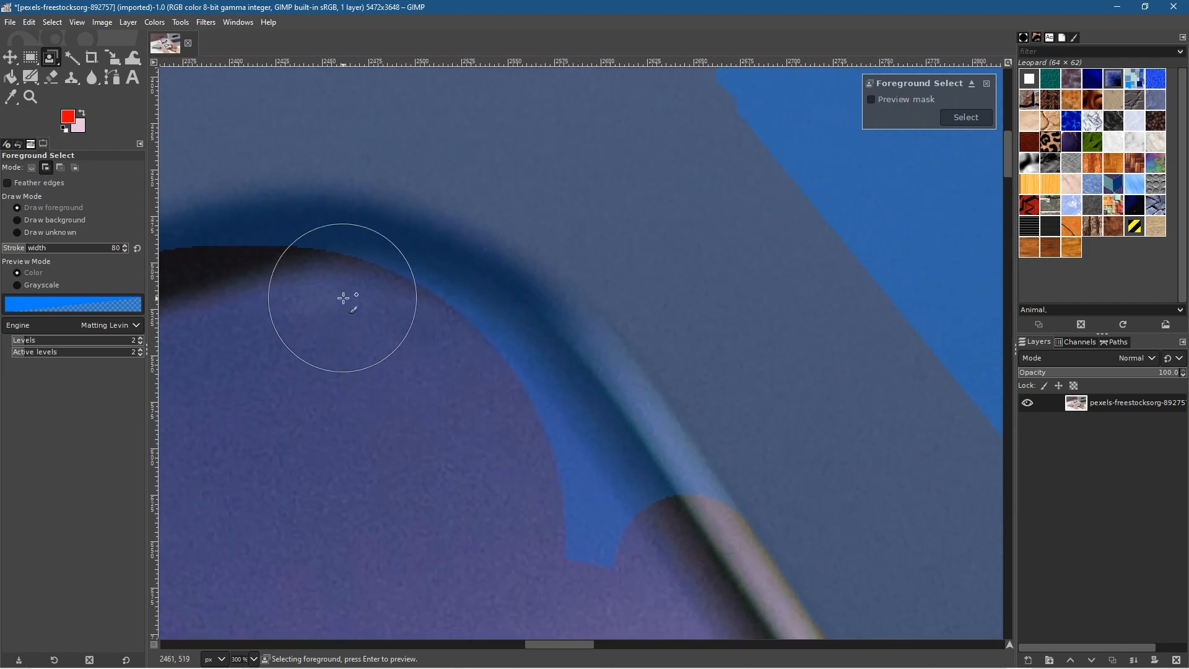
Step: Mark the phone's top edge as foreground from the notch's right end around the top-right corner to the marked side edge
scroll(457, 364, down, 6)
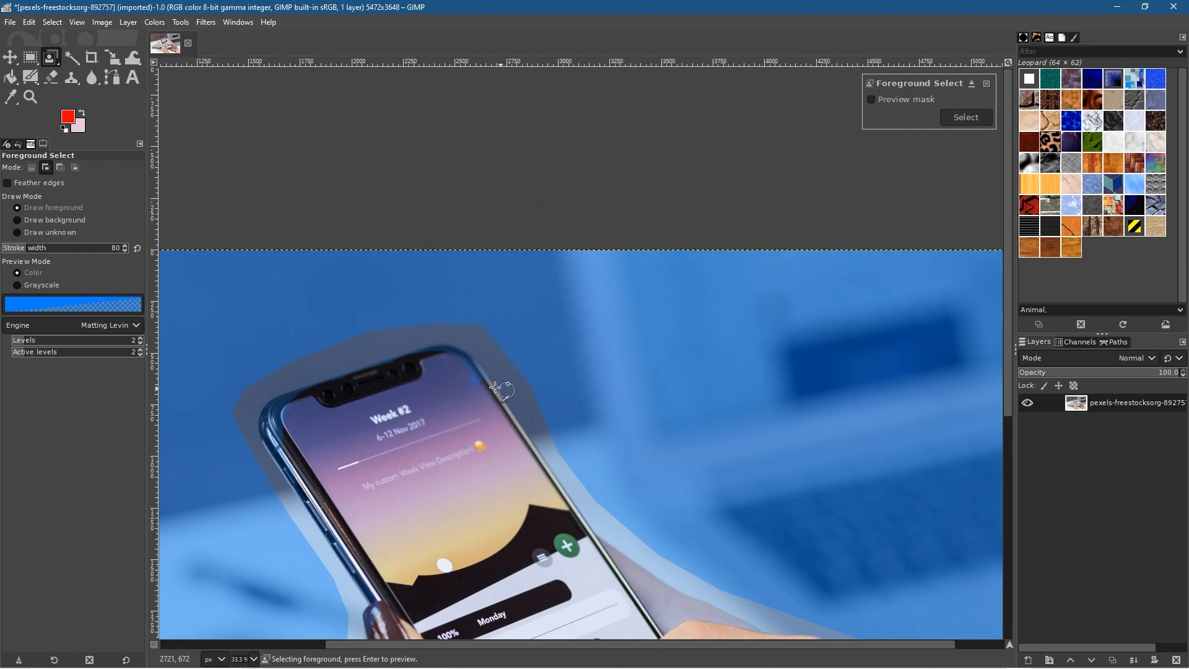
scroll(517, 393, up, 5)
click(205, 275)
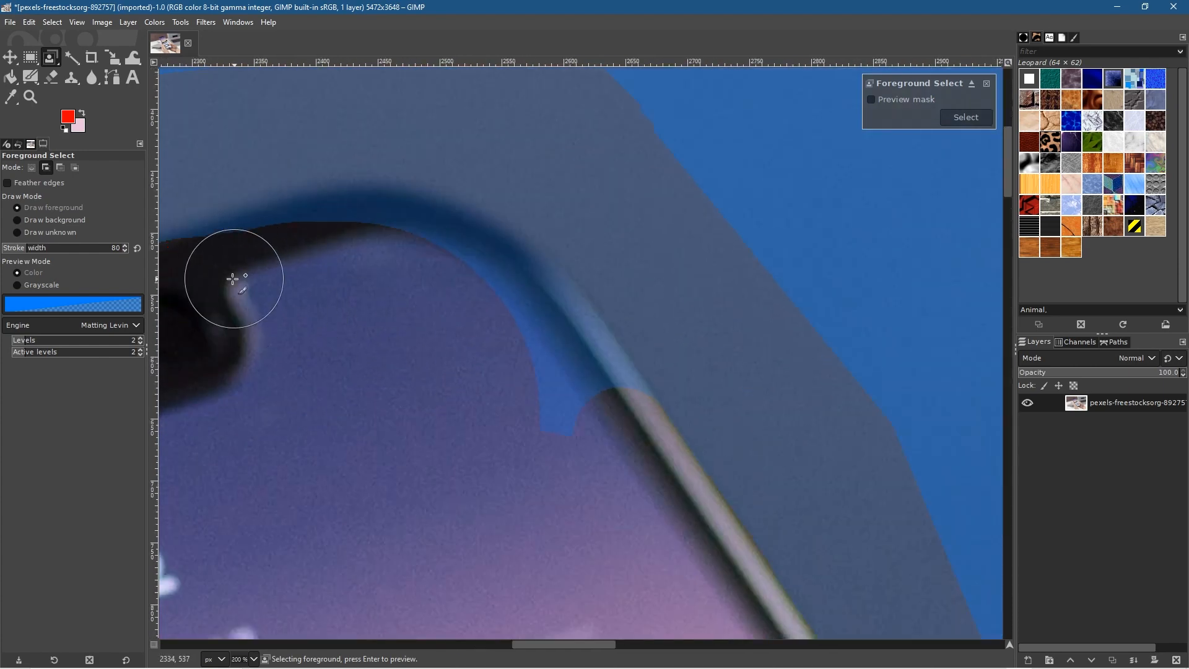
drag(208, 279, 235, 273)
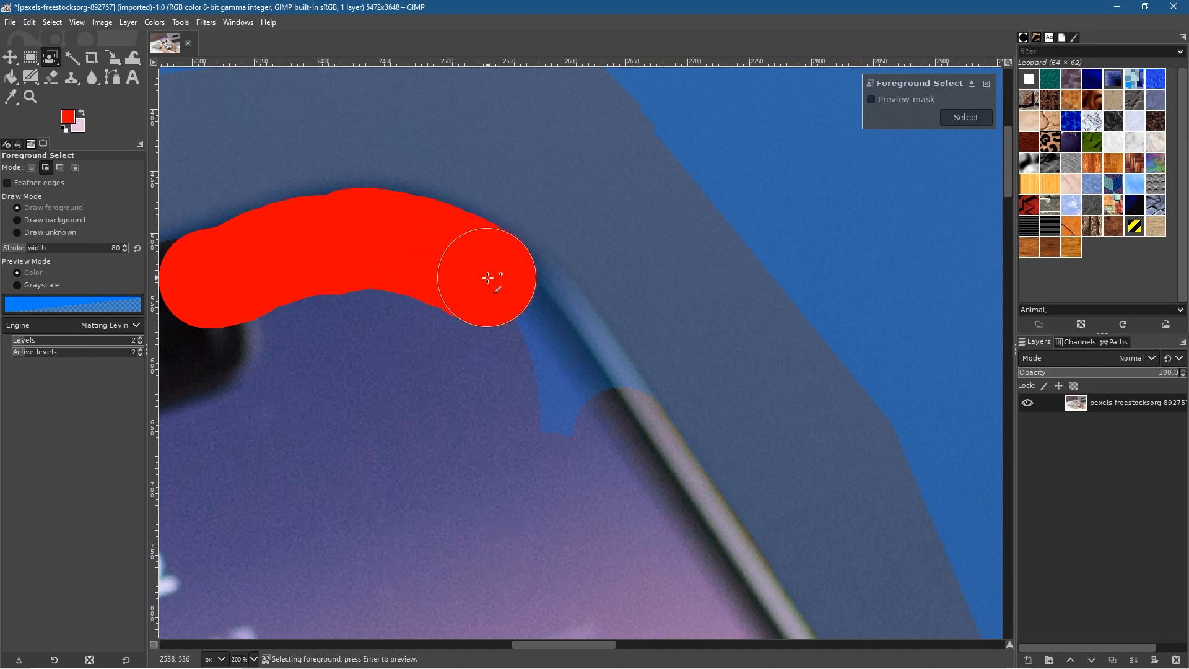
key(ctrl+z)
drag(488, 279, 499, 285)
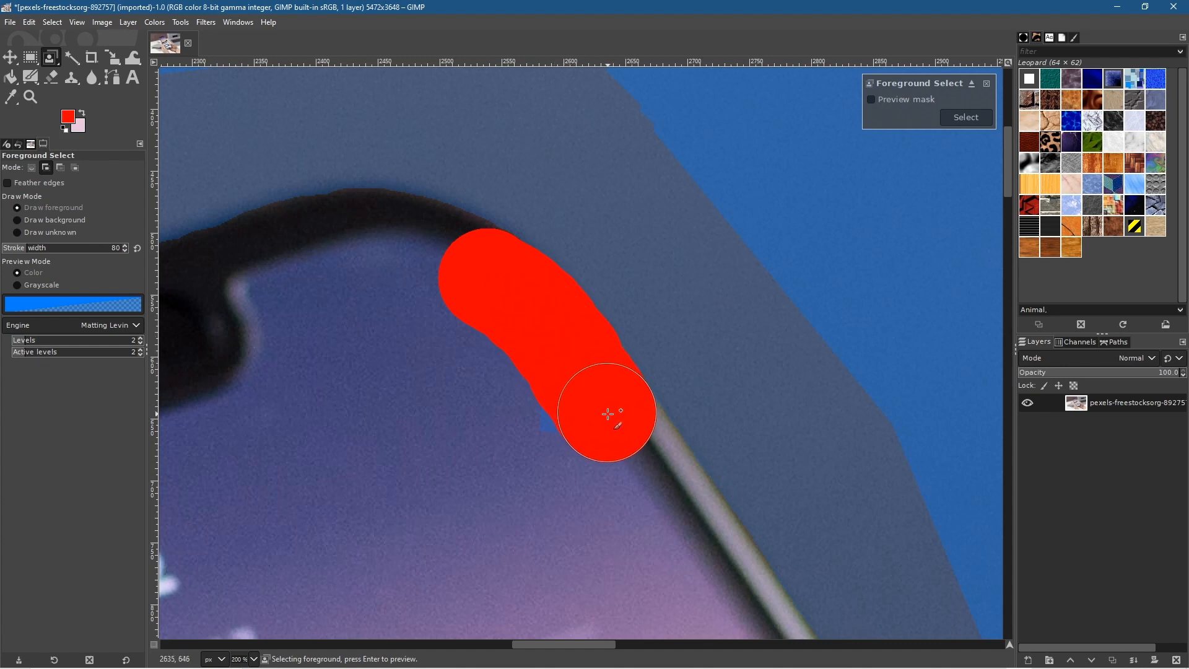
key(ctrl+z)
key(ctrl+z)
Step: Mark the phone's top frame edge as foreground from above the notch's sensors to the top-left corner
drag(410, 360, 861, 432)
drag(794, 312, 373, 449)
drag(314, 481, 781, 359)
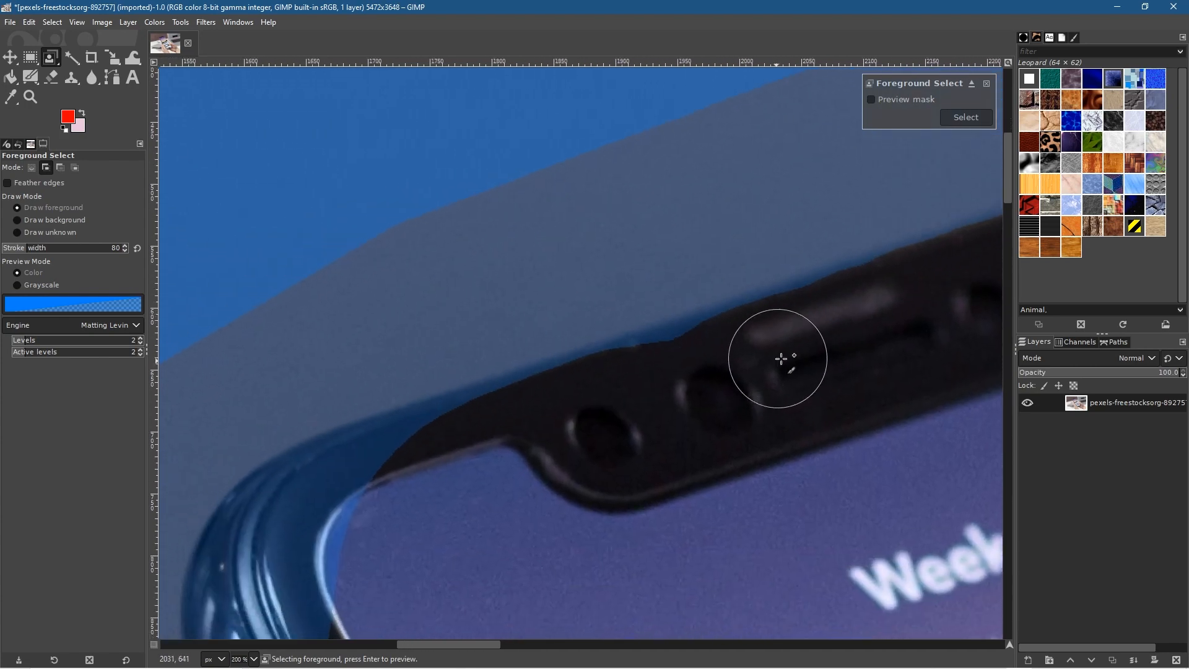
drag(883, 314, 560, 417)
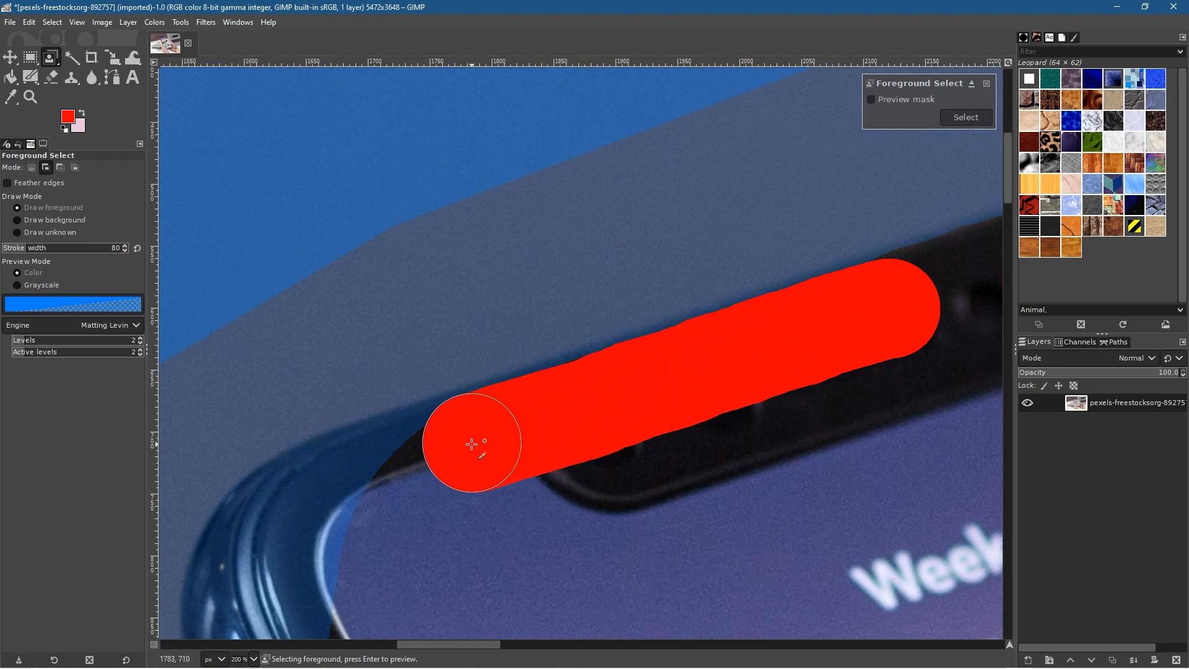
drag(473, 443, 474, 442)
mouse_move(608, 402)
mouse_down()
mouse_move(563, 415)
mouse_move(614, 399)
mouse_move(489, 437)
mouse_up()
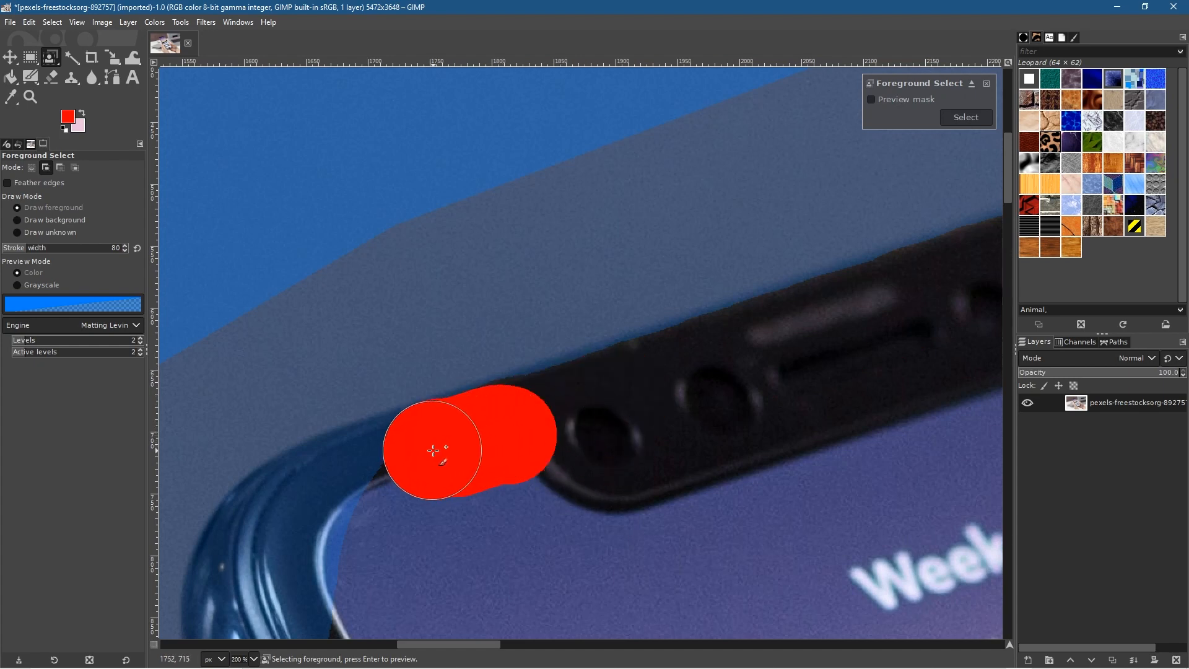
Step: Mark the start of the phone's rounded top-left corner as foreground, redoing the stroke along its outer rim
mouse_move(341, 483)
mouse_down()
mouse_move(317, 491)
mouse_move(304, 534)
mouse_move(341, 564)
mouse_move(514, 573)
mouse_move(632, 506)
mouse_move(725, 433)
mouse_move(796, 241)
mouse_up()
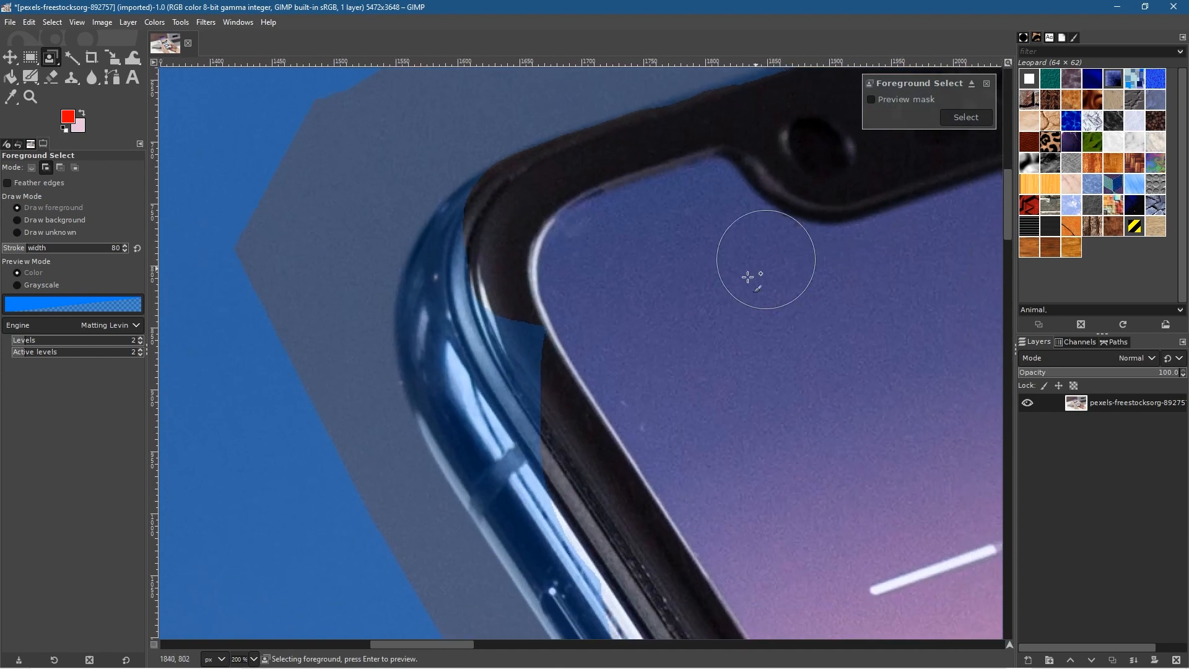
drag(518, 214, 514, 213)
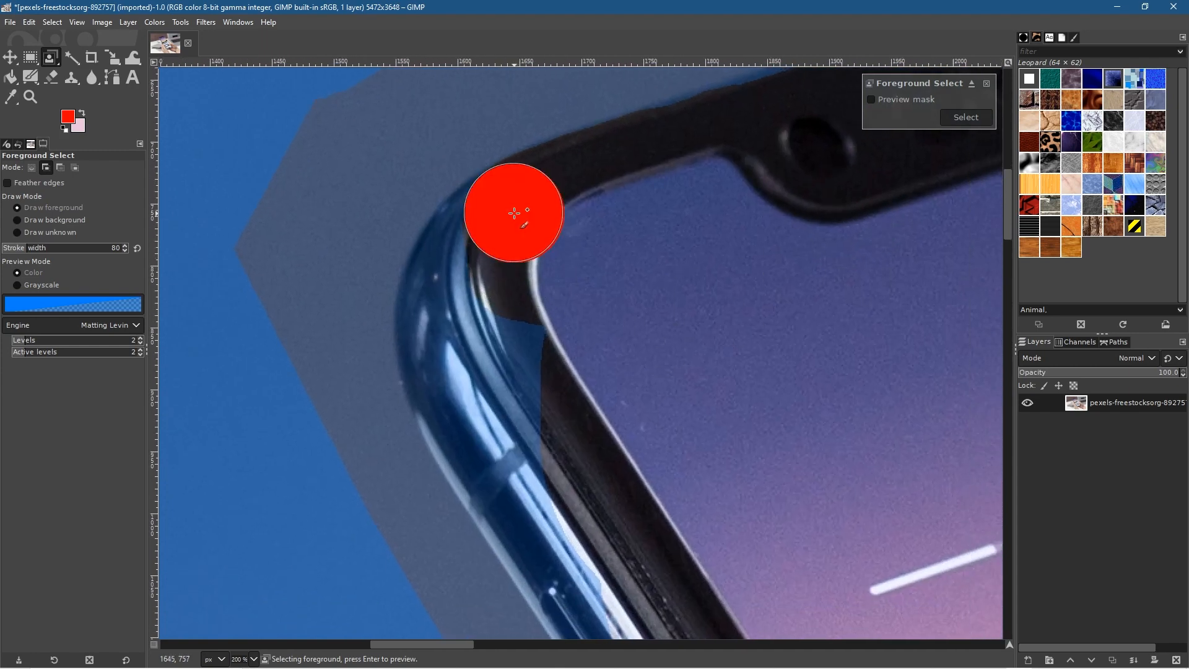
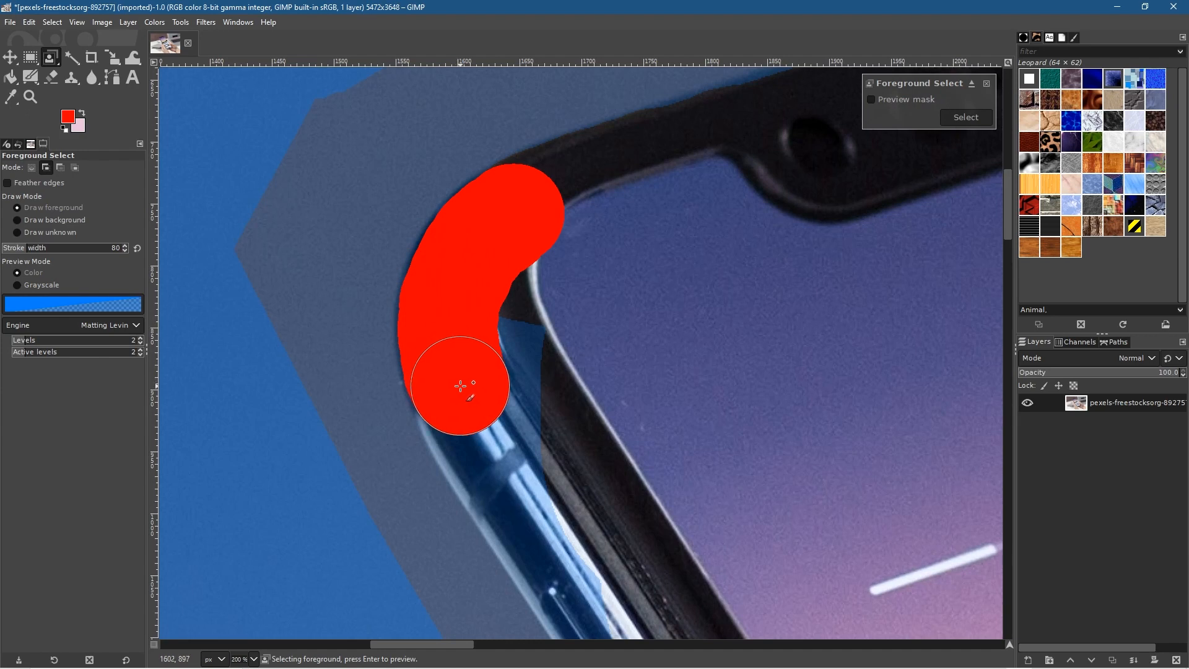
drag(497, 400, 497, 399)
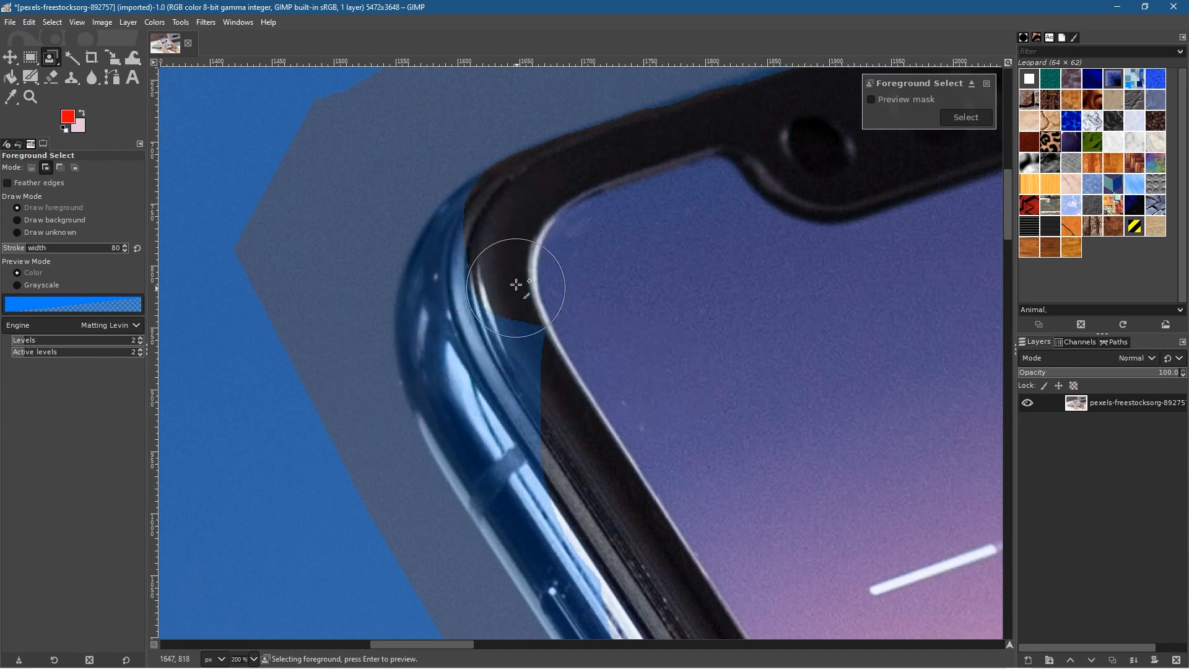
drag(513, 215, 506, 220)
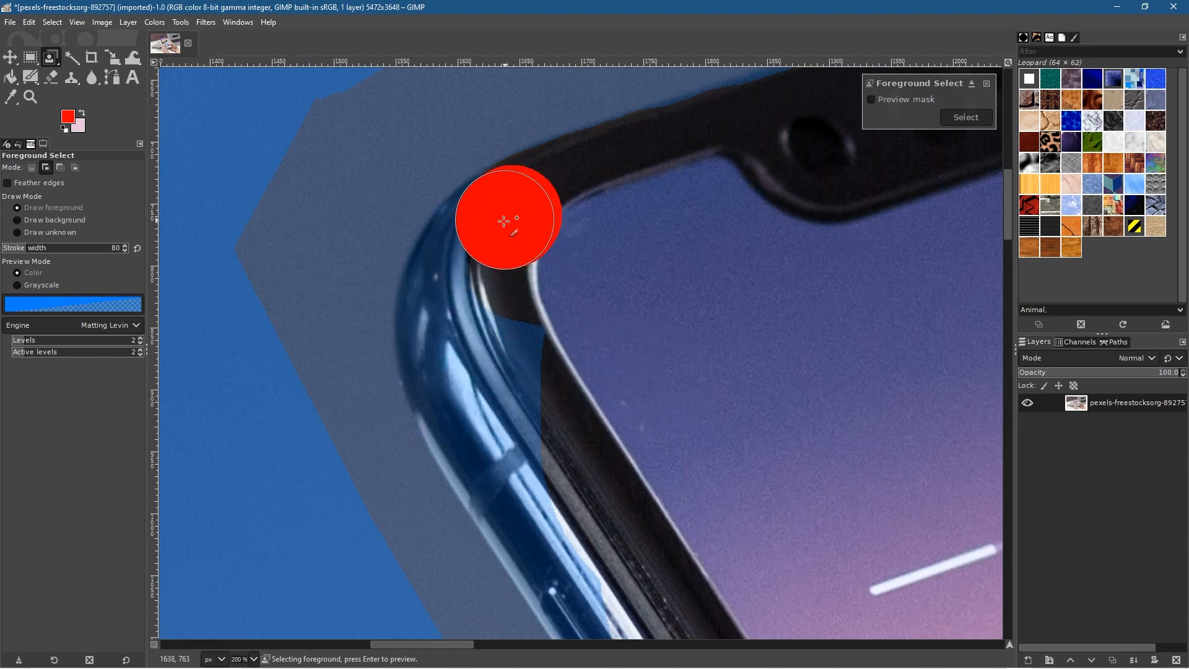
mouse_move(483, 238)
mouse_down()
mouse_move(511, 217)
mouse_move(505, 229)
mouse_up()
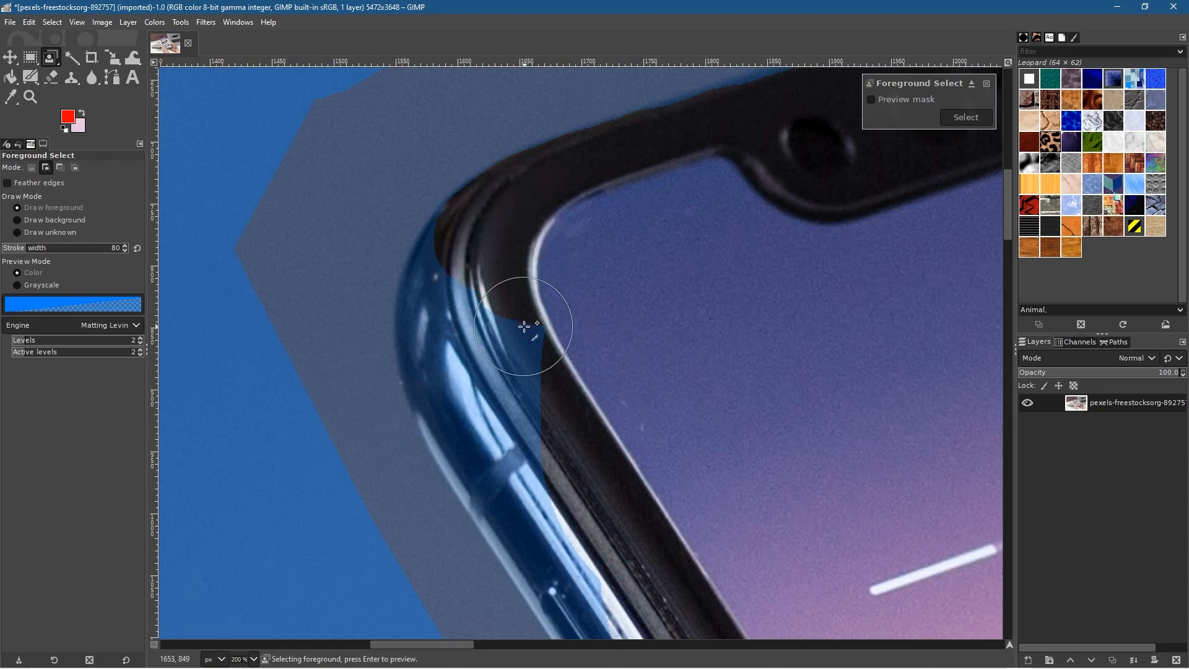
Step: Mark the phone's left frame edge as foreground from the top-left corner down past the dark antenna band
scroll(526, 324, up, 3)
drag(918, 379, 1027, 434)
mouse_move(867, 257)
mouse_down()
mouse_move(787, 405)
mouse_move(769, 518)
mouse_up()
drag(808, 476, 581, 135)
mouse_move(557, 191)
mouse_down()
mouse_move(549, 215)
mouse_move(566, 308)
mouse_move(669, 518)
mouse_up()
drag(699, 349, 597, 97)
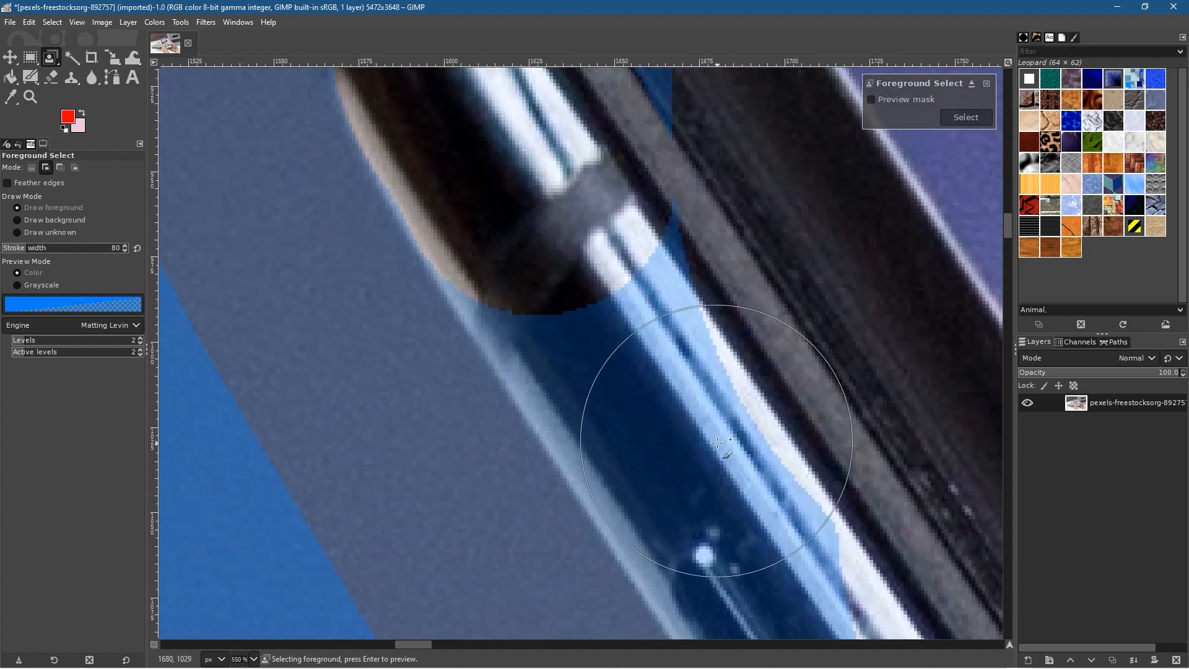
Step: Mark the phone's left frame edge as foreground from below the antenna band along the small side switch
drag(733, 477, 578, 242)
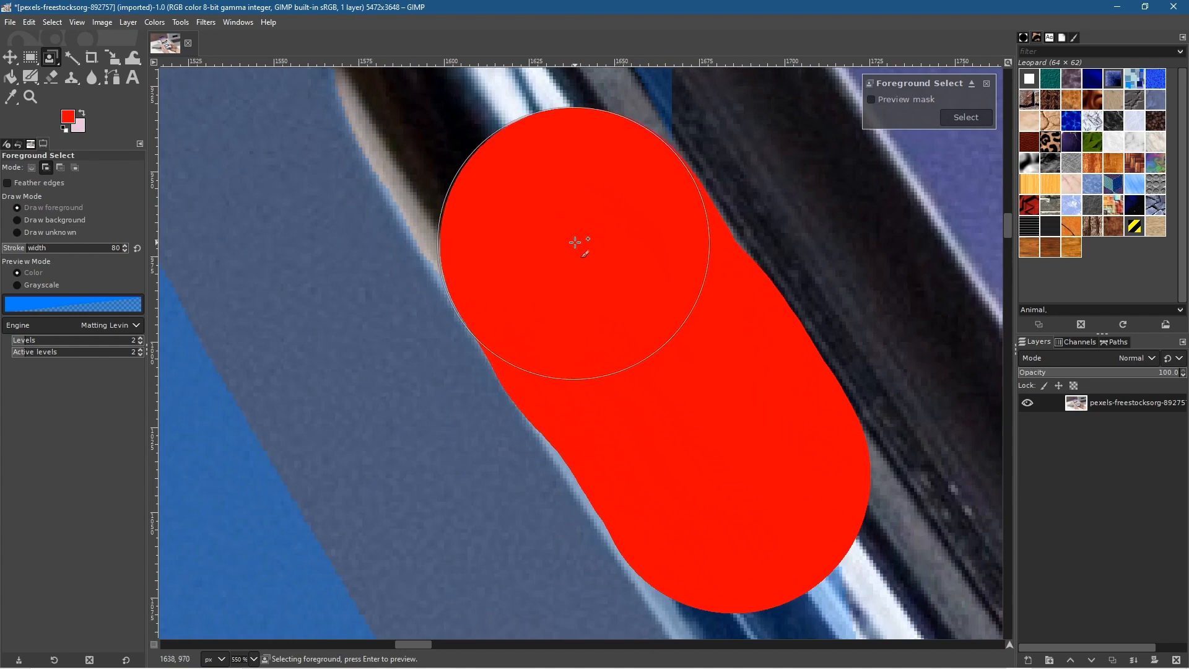
key(ctrl+z)
drag(767, 434, 614, 171)
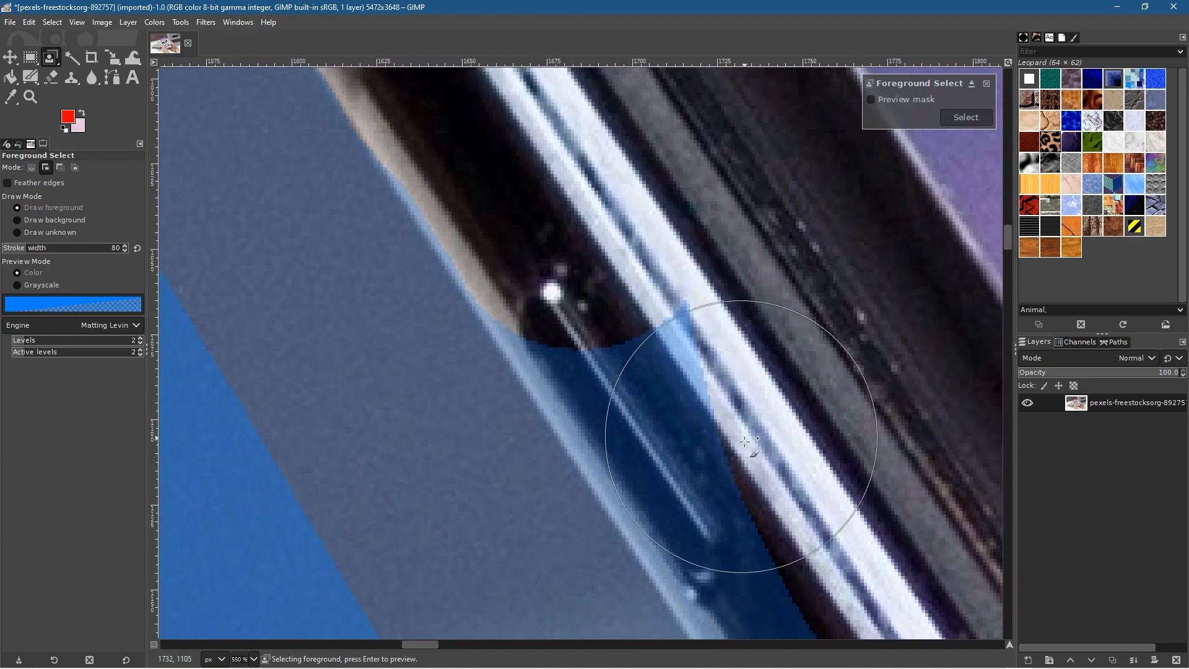
drag(779, 511, 598, 239)
drag(781, 359, 640, 164)
drag(812, 478, 606, 101)
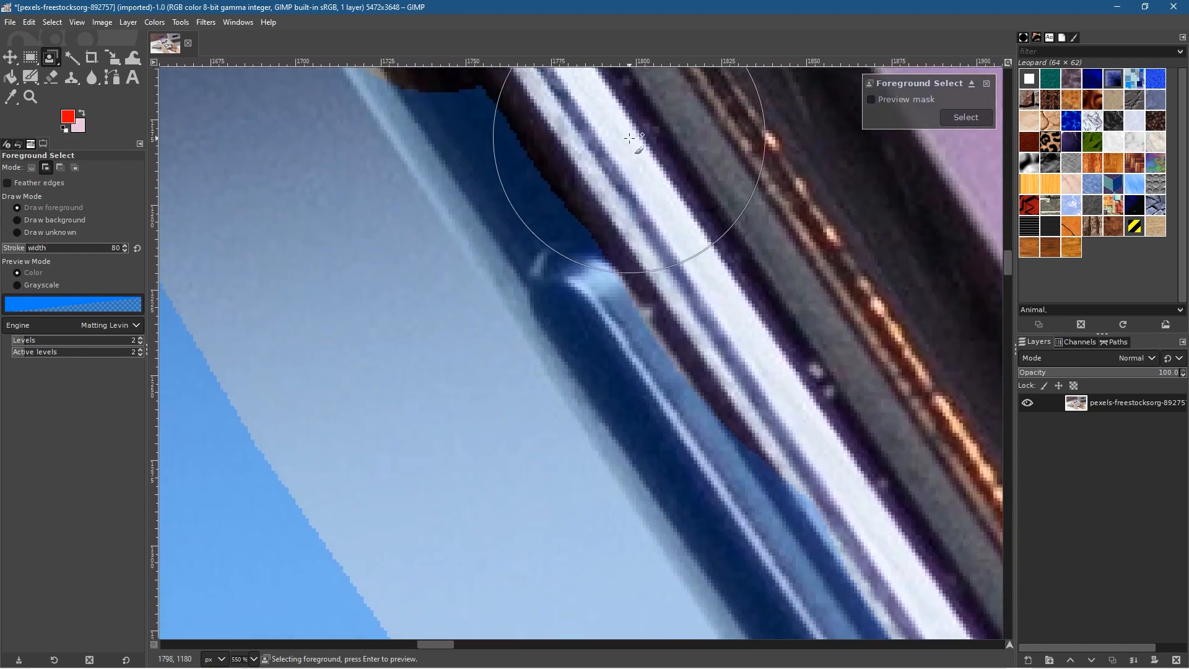
Step: Mark the phone's left frame edge as foreground from below the small side switch to the end of the upper volume button
mouse_move(684, 195)
mouse_down()
mouse_move(745, 285)
mouse_move(688, 307)
mouse_move(707, 318)
mouse_up()
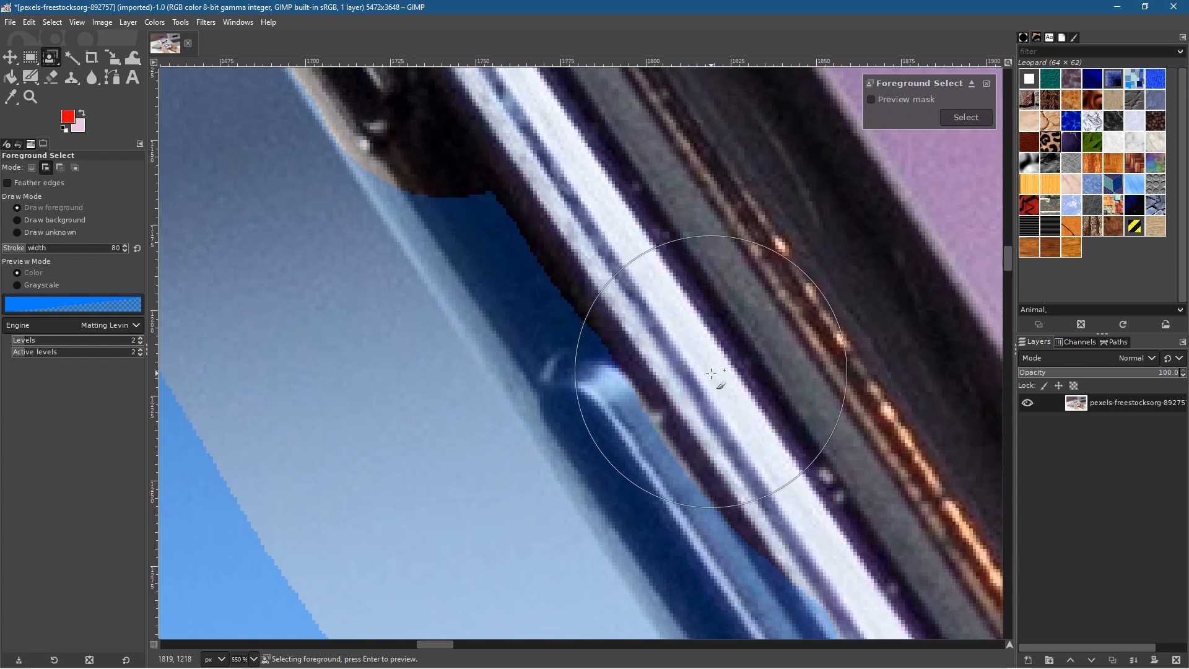
mouse_move(687, 412)
mouse_down()
mouse_move(560, 202)
mouse_move(503, 150)
mouse_up()
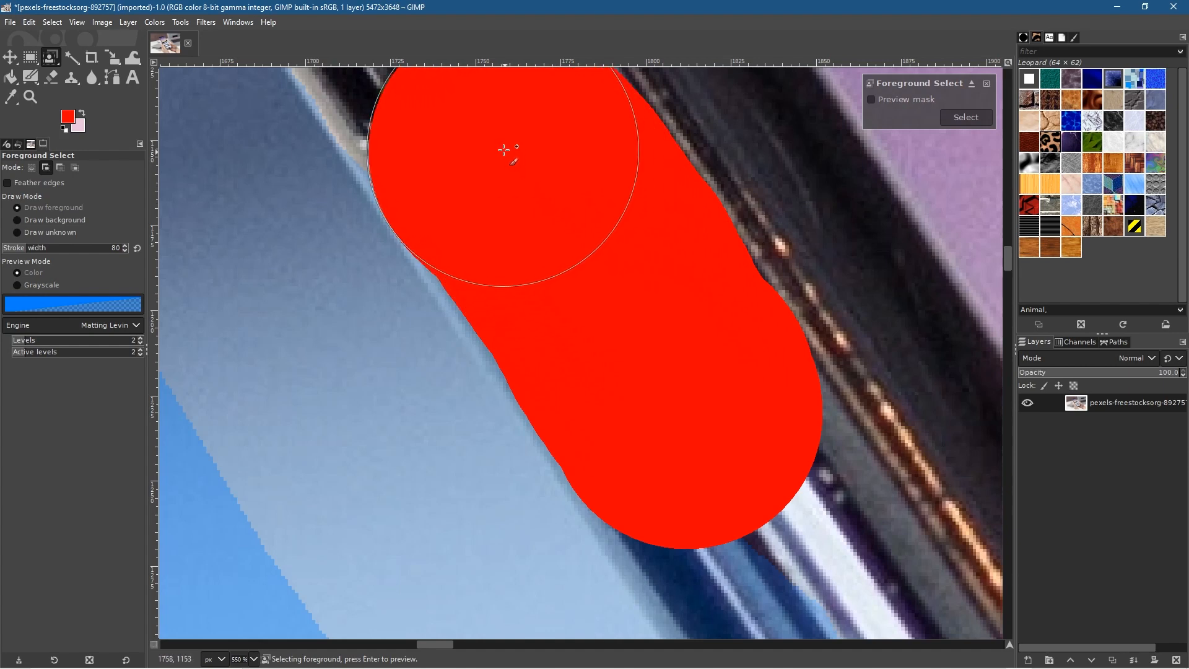
key(ctrl+z)
scroll(579, 226, down, 5)
scroll(579, 226, right, 3)
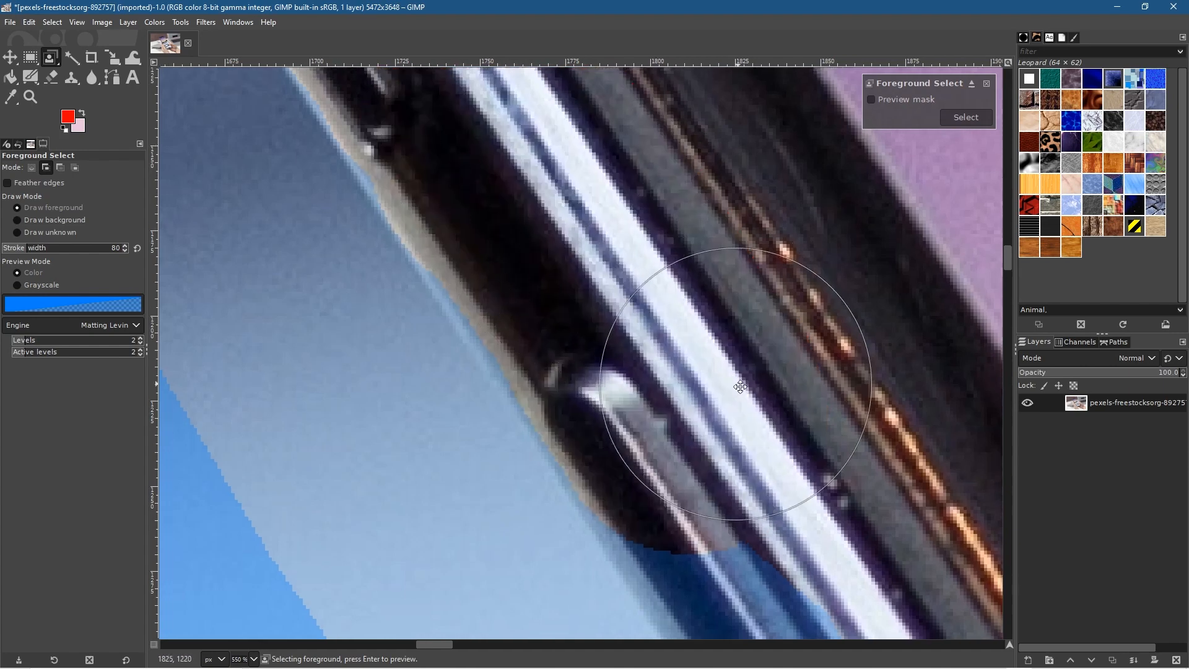
drag(732, 439, 704, 402)
drag(666, 336, 547, 150)
mouse_move(860, 428)
mouse_down()
mouse_move(852, 443)
mouse_move(605, 38)
mouse_move(610, 49)
mouse_up()
Step: Mark the phone's left frame edge as foreground alongside the lower volume button and down towards the left thumbnail
scroll(718, 325, down, 1)
scroll(731, 334, down, 1)
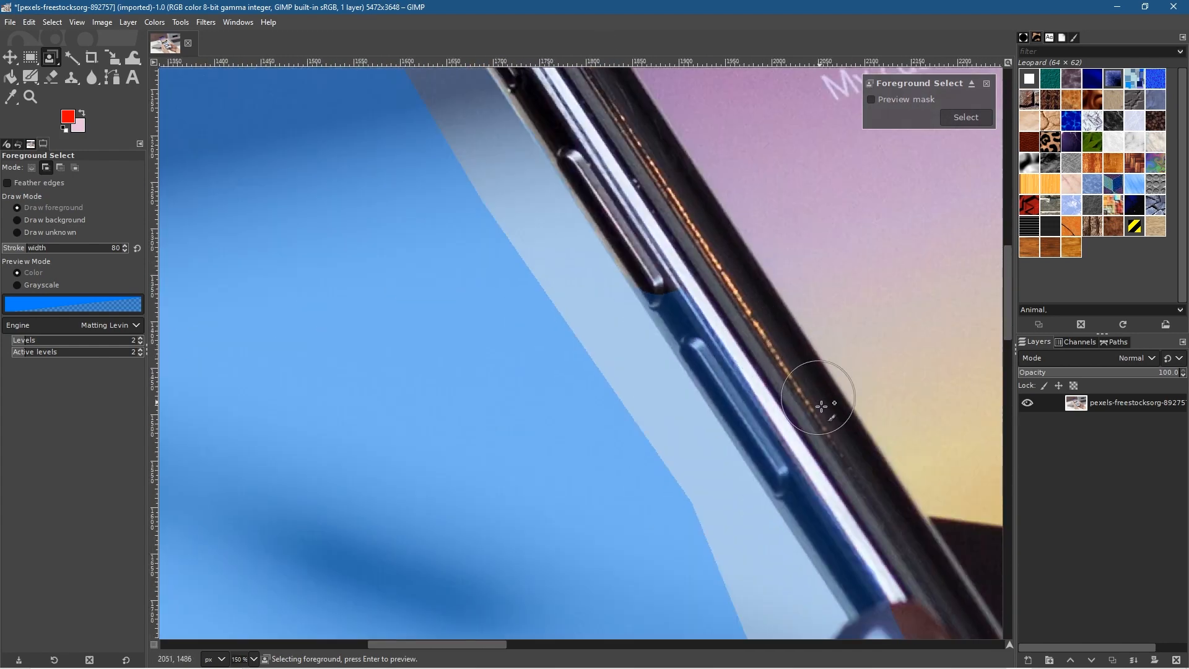
mouse_move(779, 401)
mouse_down()
mouse_move(649, 164)
mouse_move(809, 399)
mouse_up()
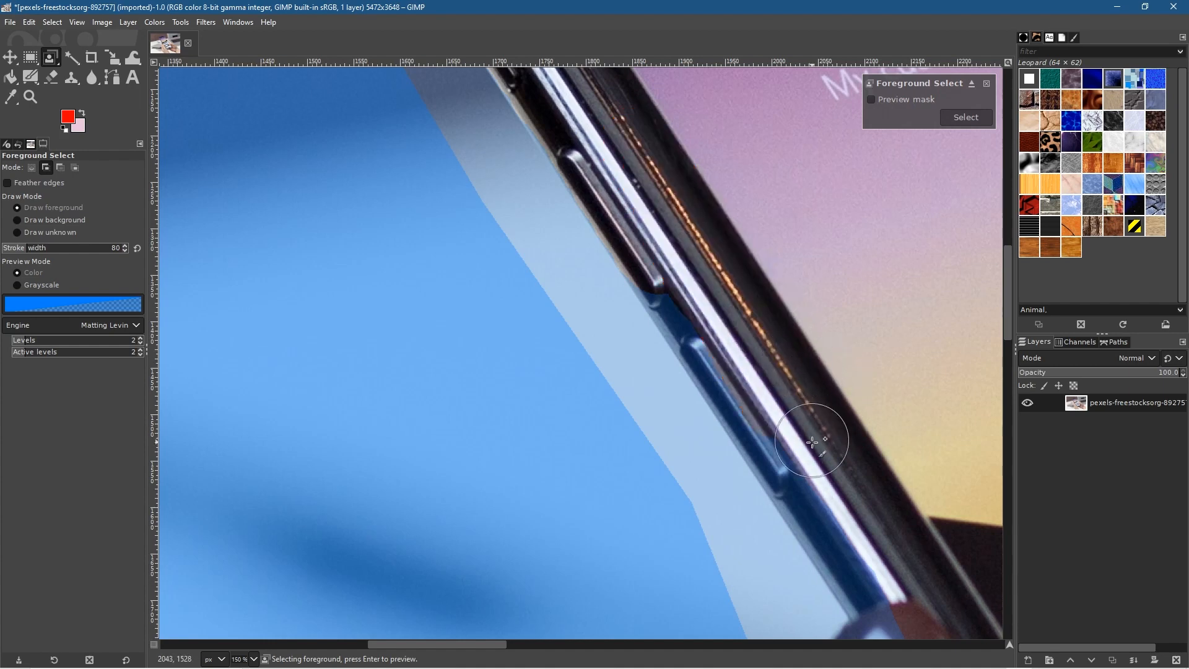
drag(817, 473, 789, 435)
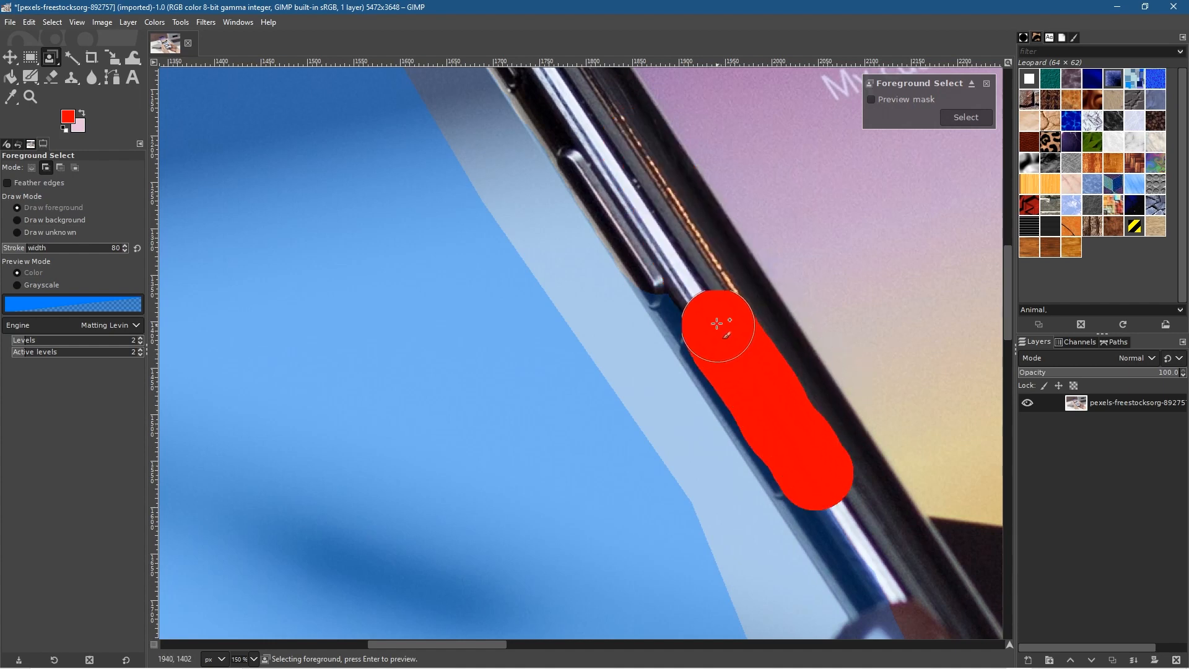
drag(675, 264, 650, 226)
key(ctrl+z)
drag(867, 530, 816, 442)
Step: Mark the uncovered tip and outer side of the dark-polished left thumbnail as foreground
scroll(806, 397, up, 5)
key(super)
key(super)
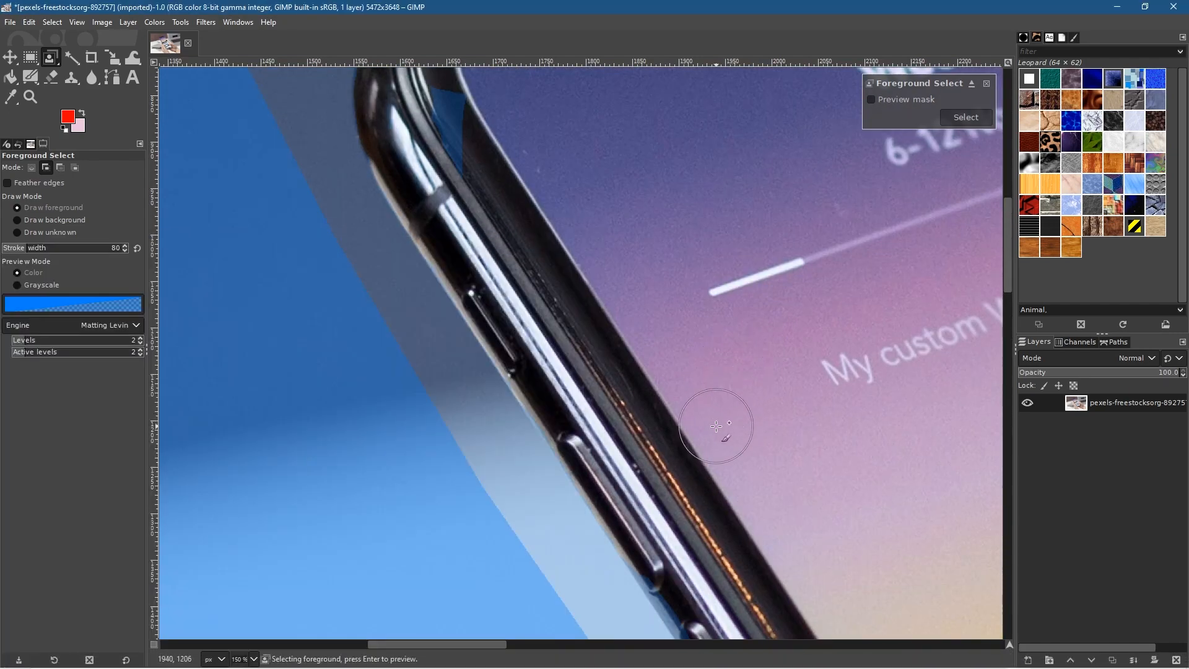
scroll(716, 426, down, 2)
drag(769, 499, 620, 218)
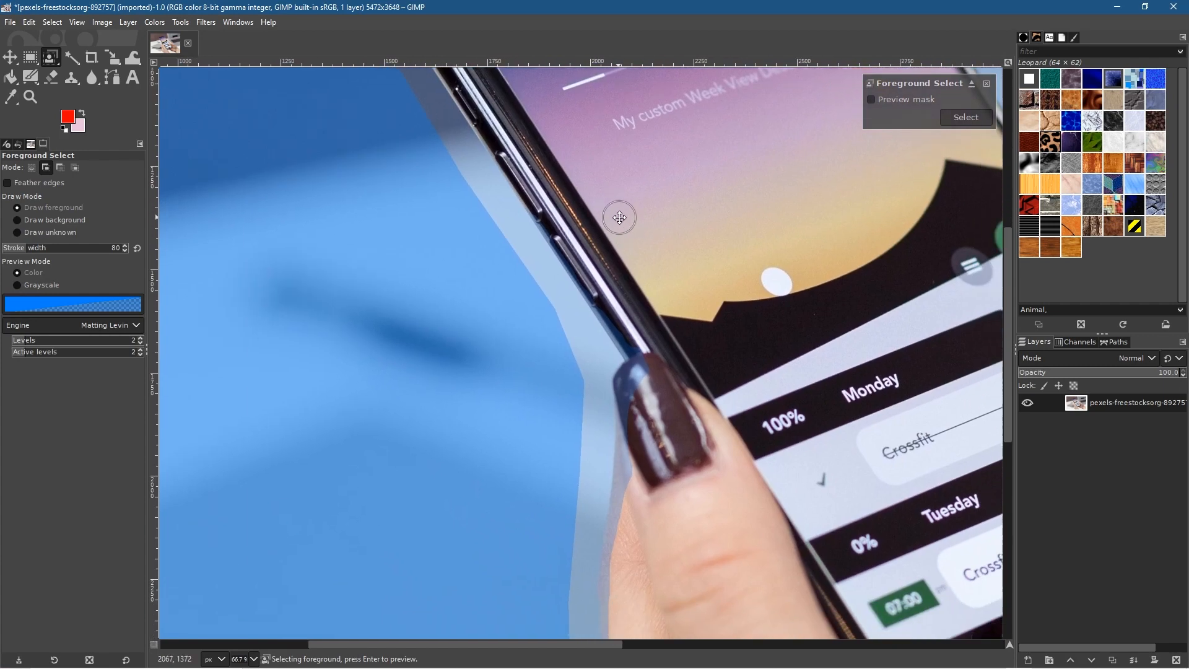
scroll(696, 342, up, 3)
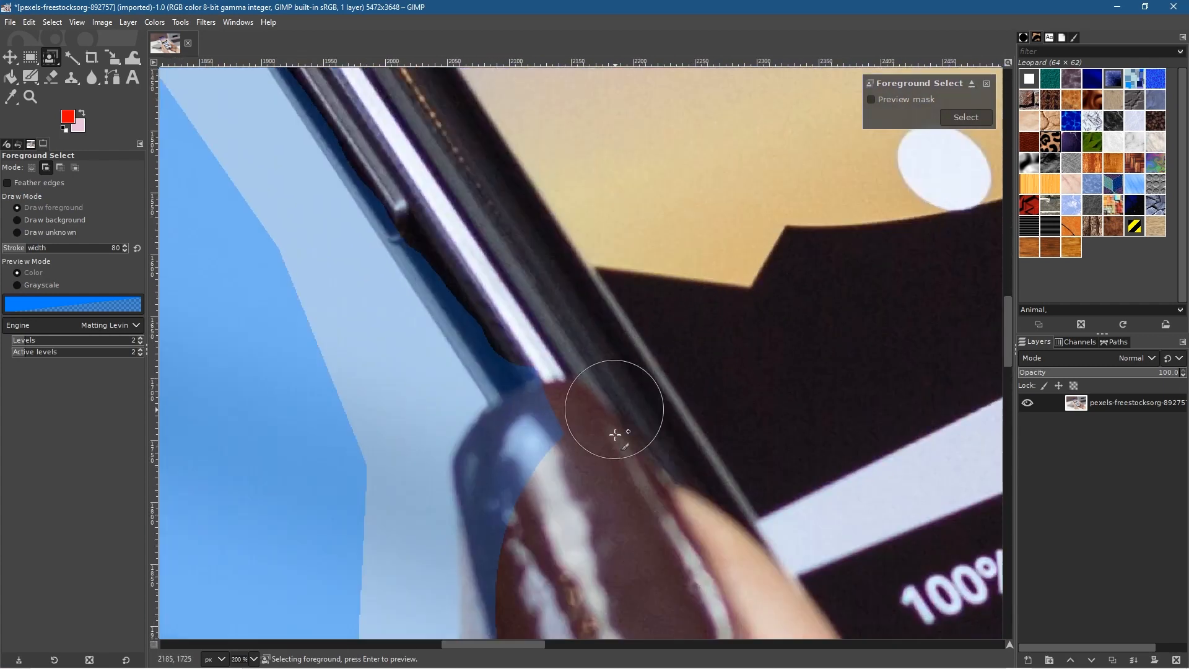
click(569, 433)
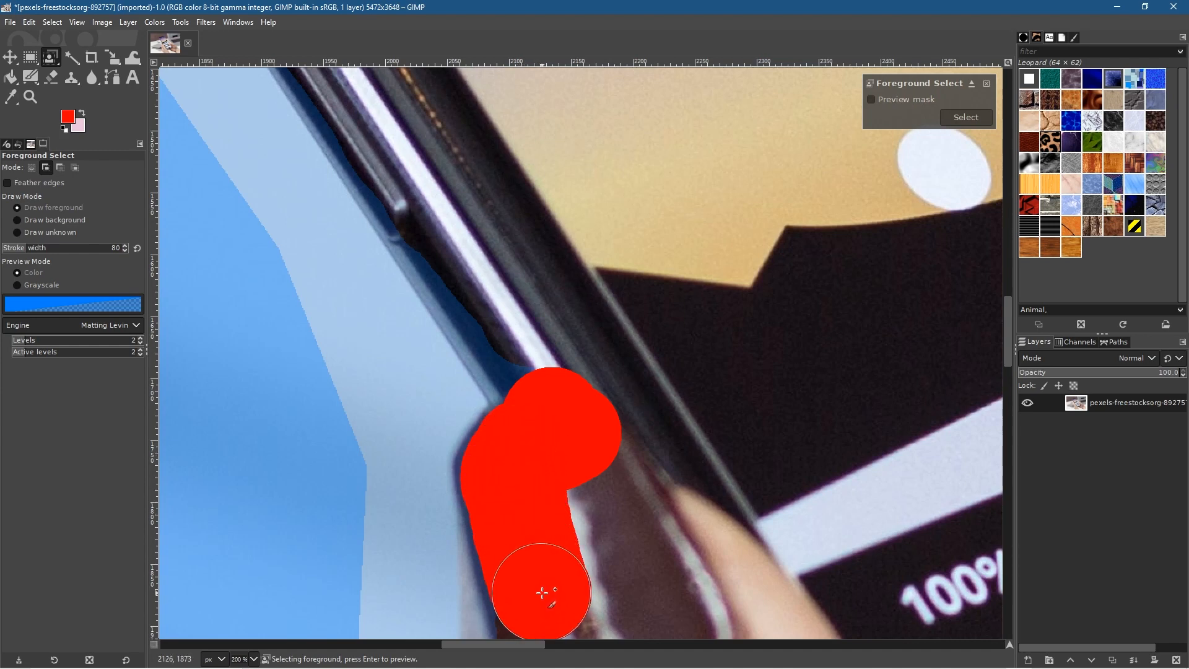
key(ctrl+z)
Step: Fill the remaining gap in the left frame edge between the thumbnail and the lower volume button as foreground
drag(576, 395, 556, 393)
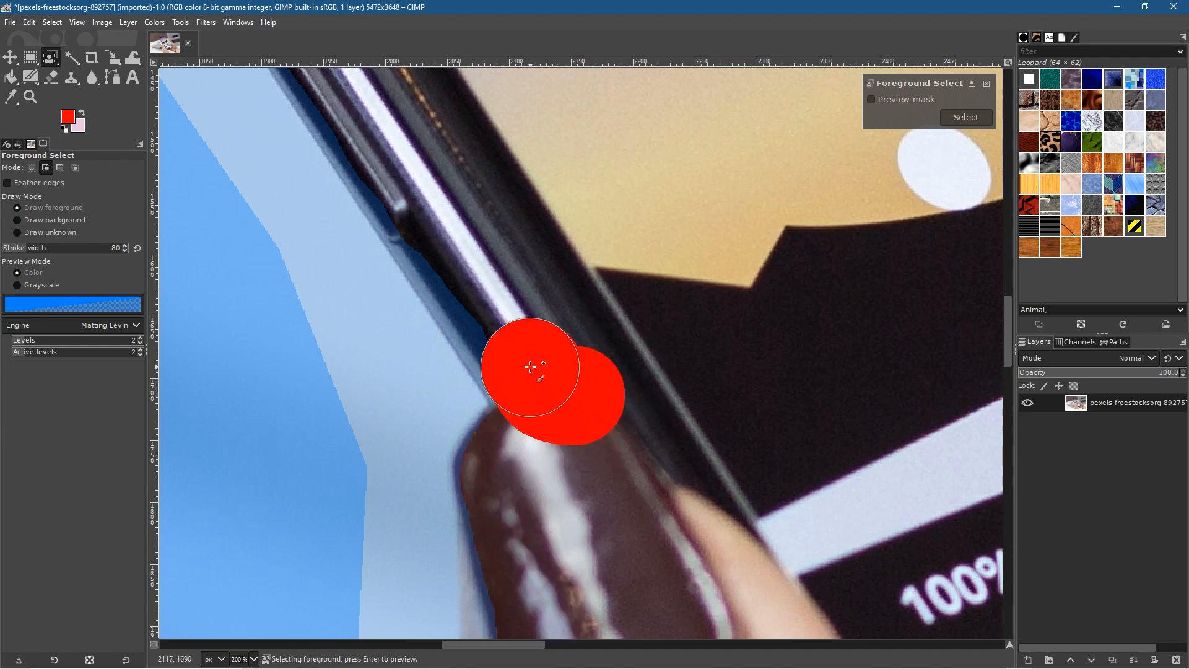
drag(510, 322, 389, 154)
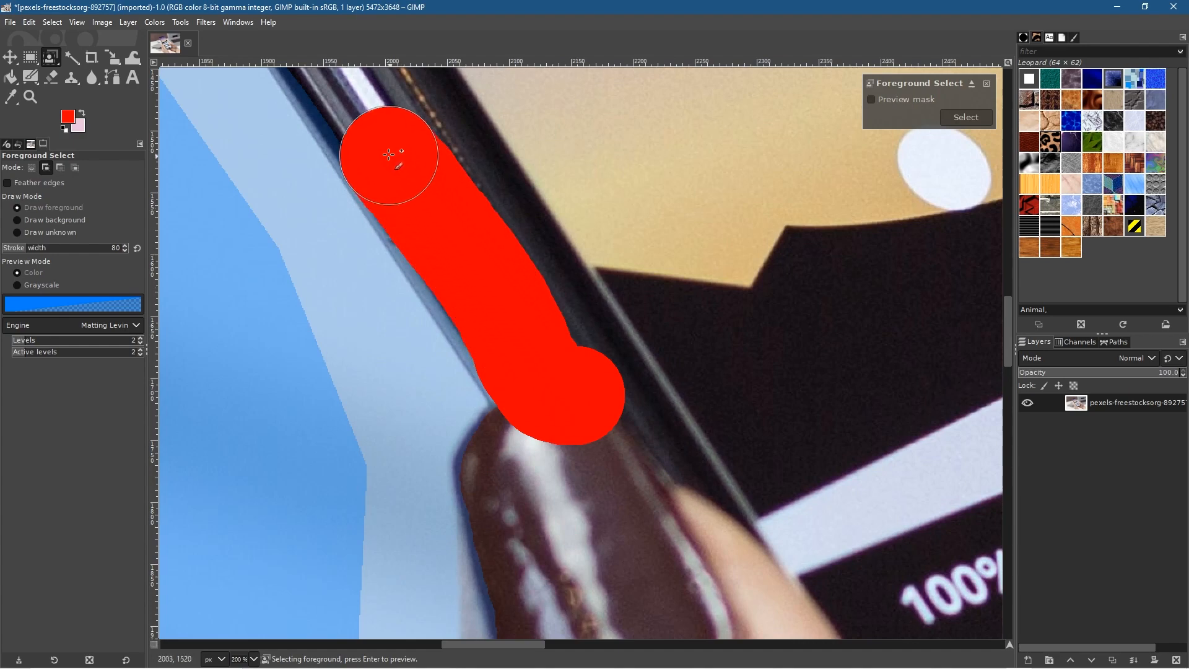
key(ctrl+z)
scroll(752, 399, up, 1)
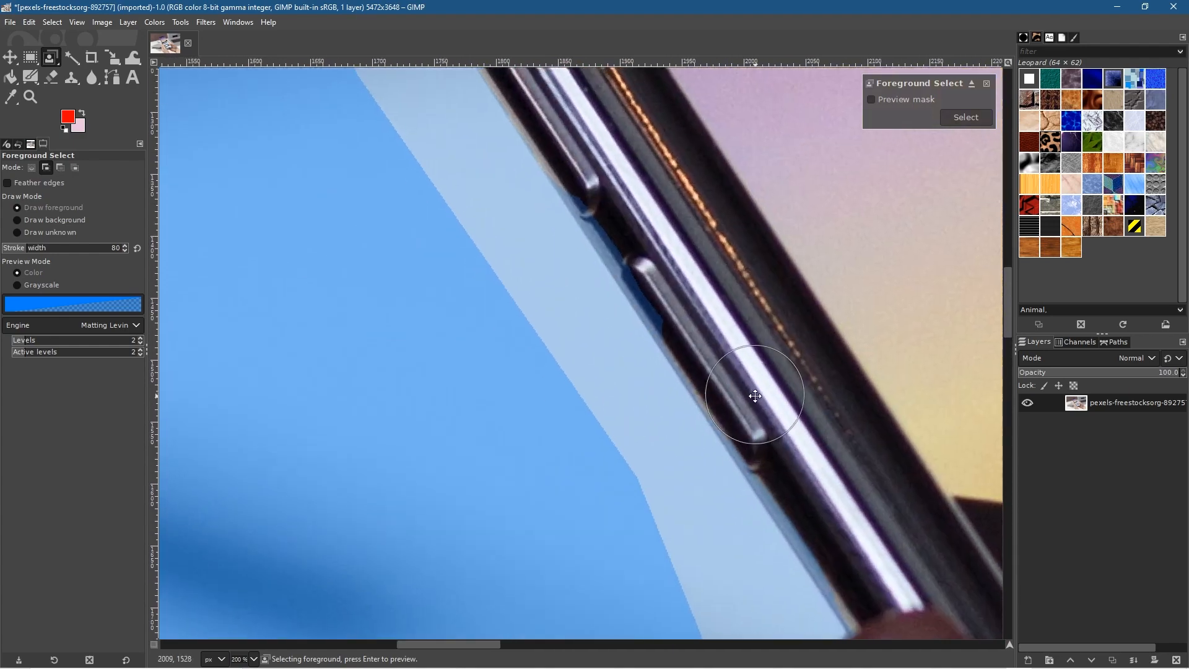
Step: Set the stroke width to 158 and mark the phone's left frame edge between the two volume buttons as foreground
scroll(677, 265, up, 1)
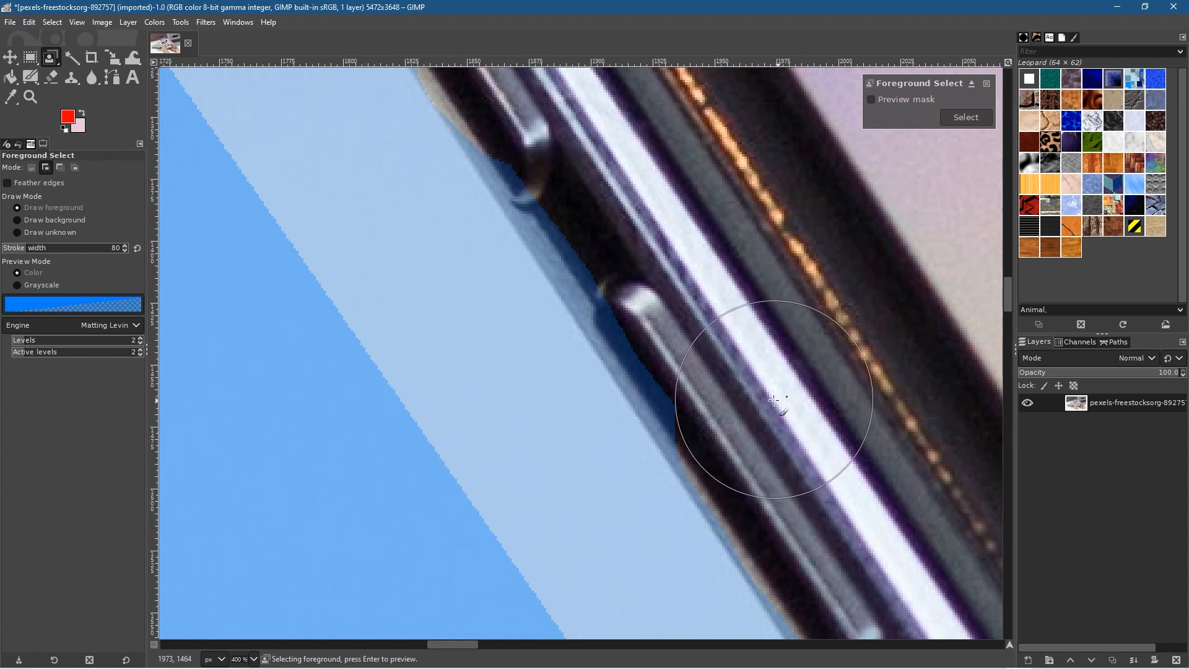
click(44, 246)
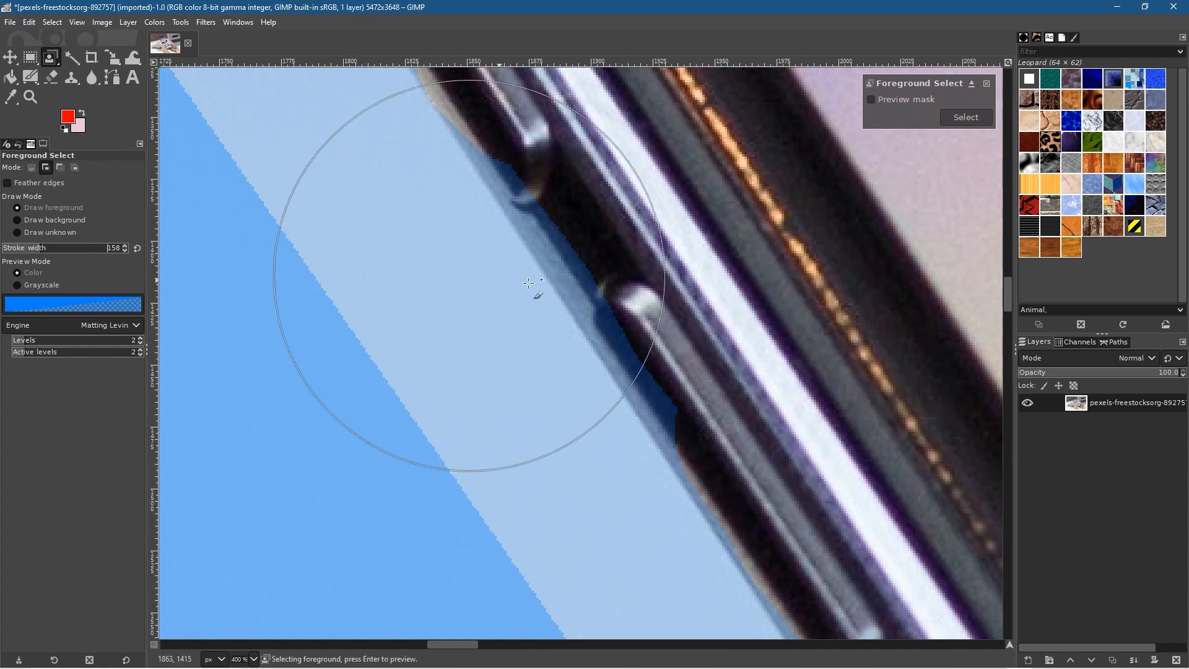
drag(814, 308, 631, 57)
key(ctrl+z)
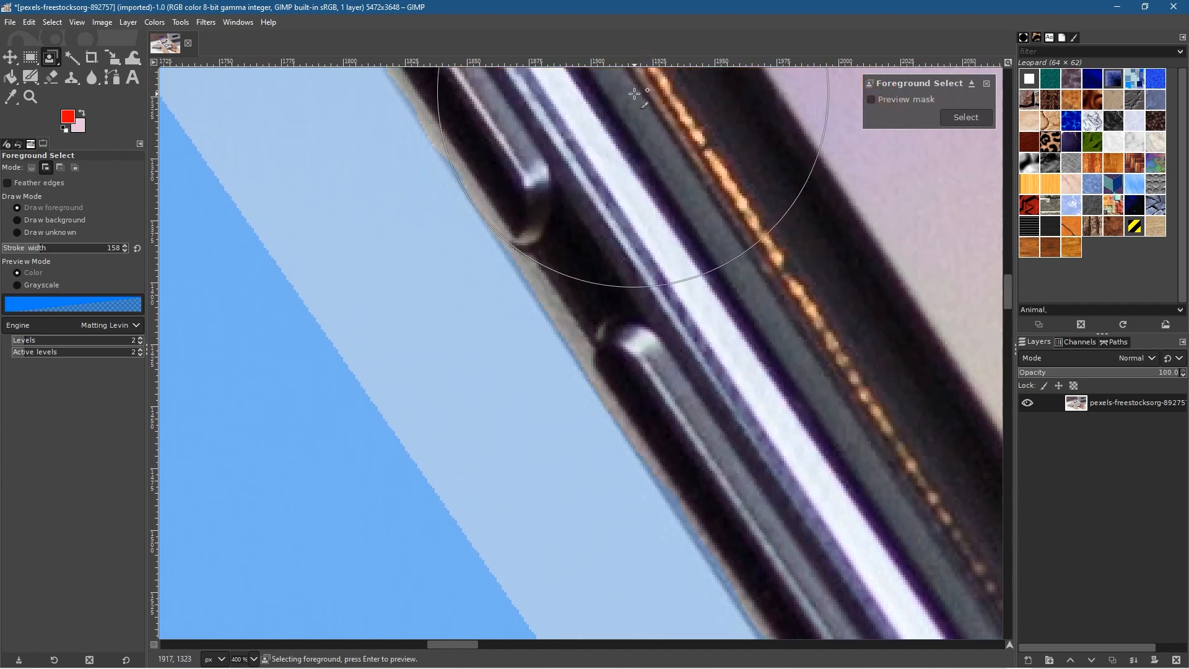
Step: Mark the phone's left frame edge alongside the lower volume button and just past its end as foreground
scroll(723, 213, down, 5)
scroll(722, 213, right, 3)
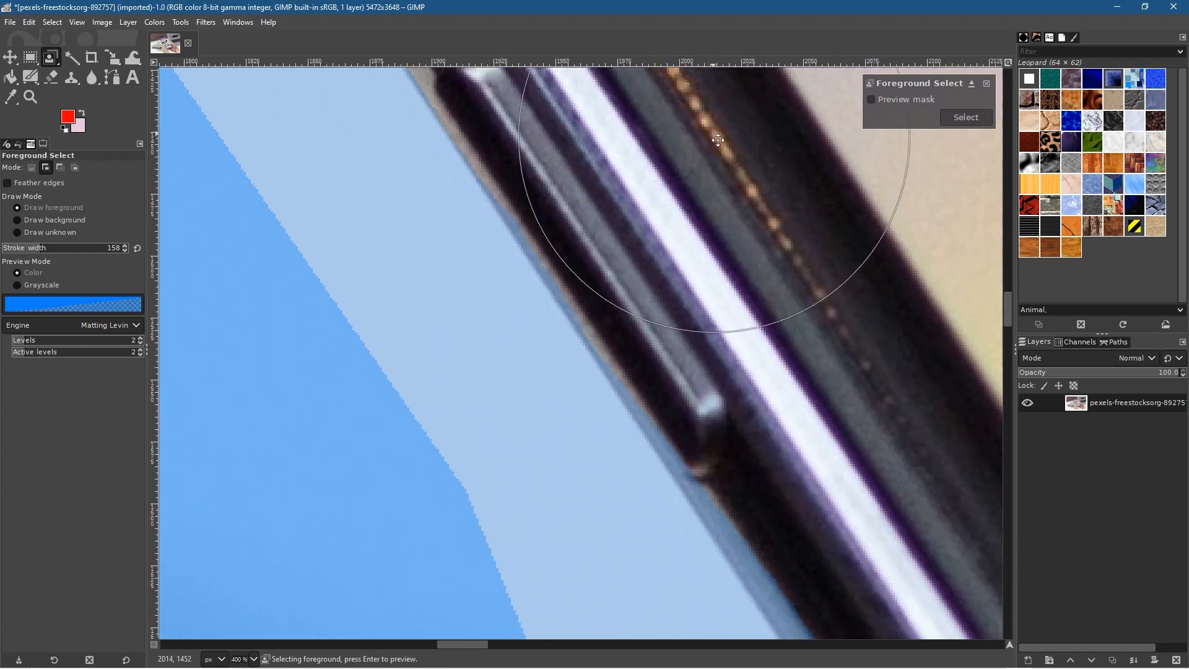
mouse_move(871, 367)
mouse_down()
mouse_move(828, 325)
mouse_move(708, 141)
mouse_up()
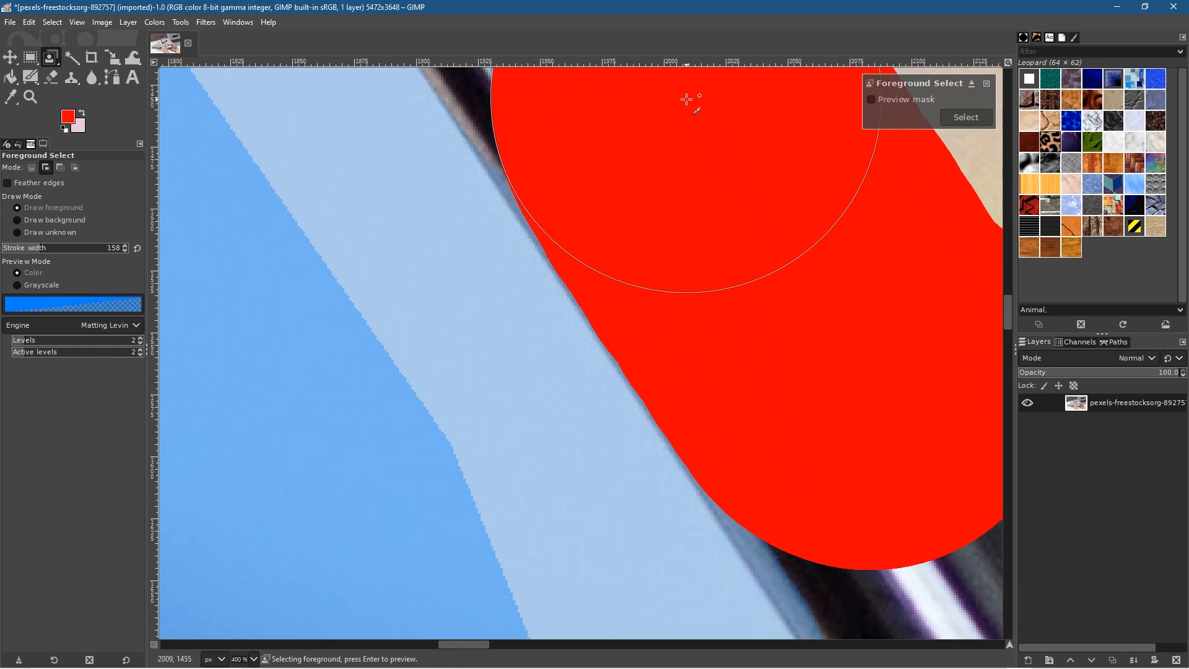
key(ctrl+z)
drag(689, 108, 675, 92)
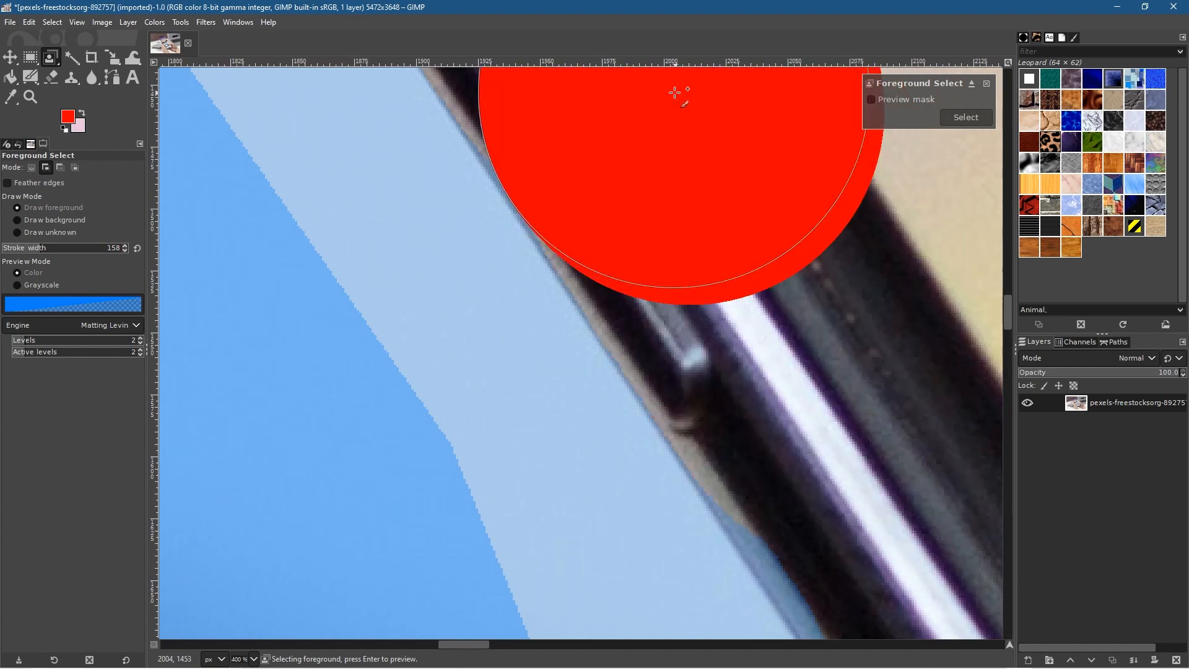
key(ctrl+z)
Step: Set the stroke width to 71 and mark the remaining left frame edge down to the left thumbnail as foreground
scroll(805, 248, down, 5)
scroll(805, 248, right, 3)
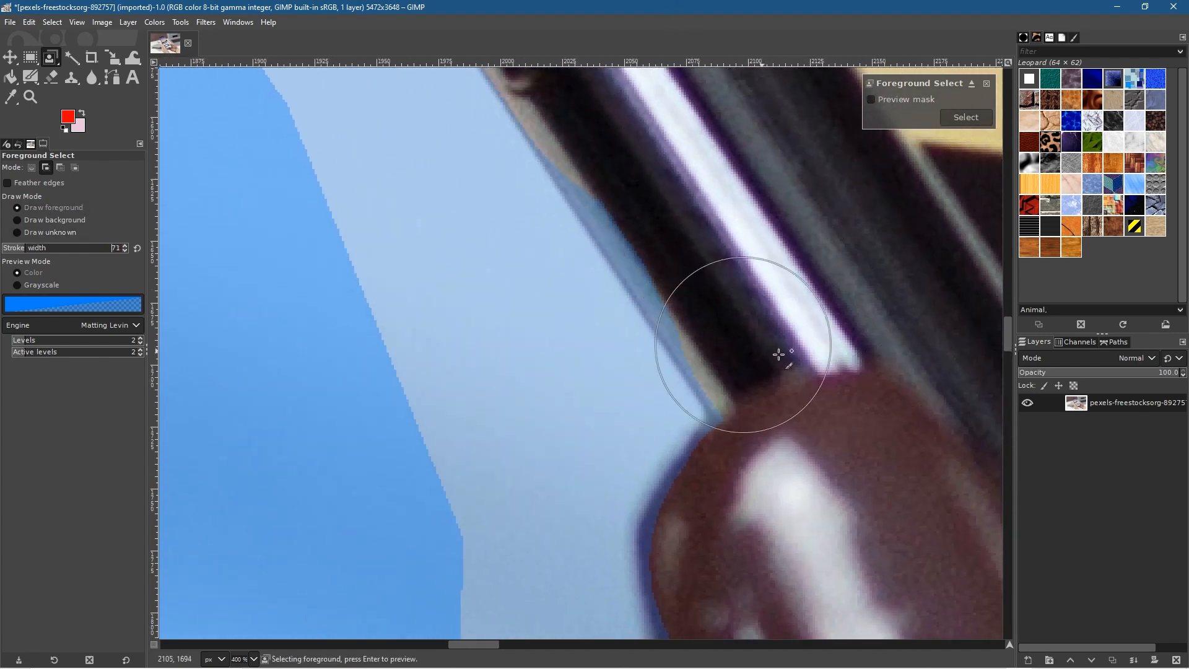
click(793, 372)
drag(786, 364, 640, 145)
key(ctrl+z)
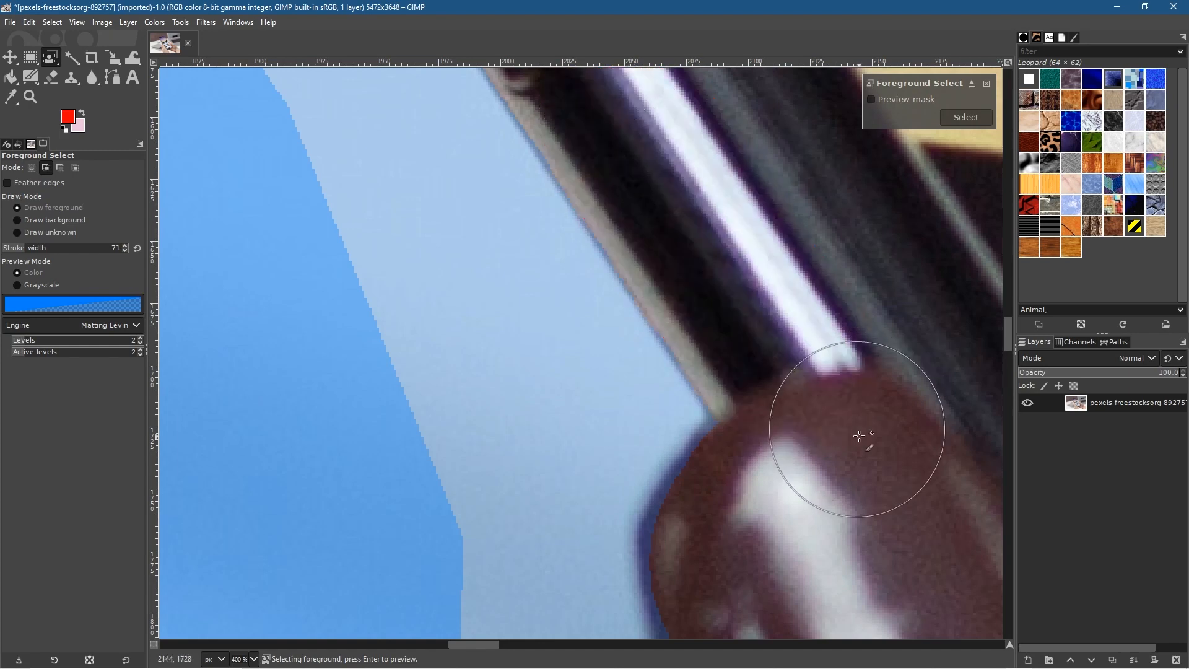
Step: Mark the uncovered outer side of the left thumbnail and the edge just below it as foreground
drag(850, 462, 839, 171)
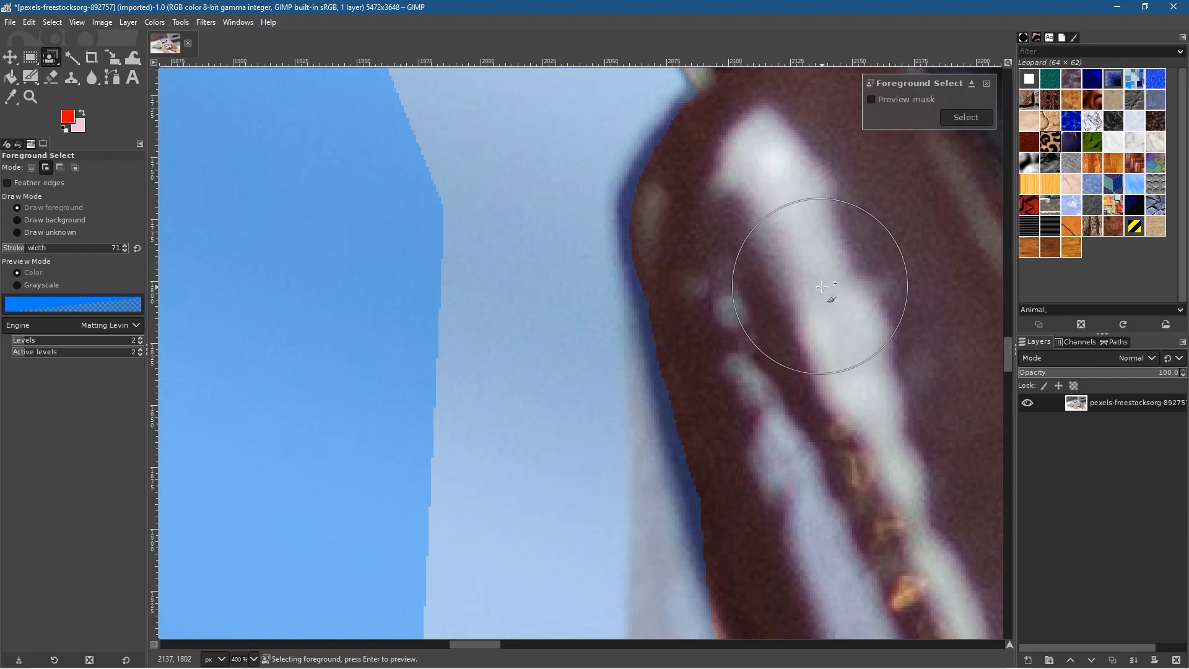
scroll(852, 347, down, 7)
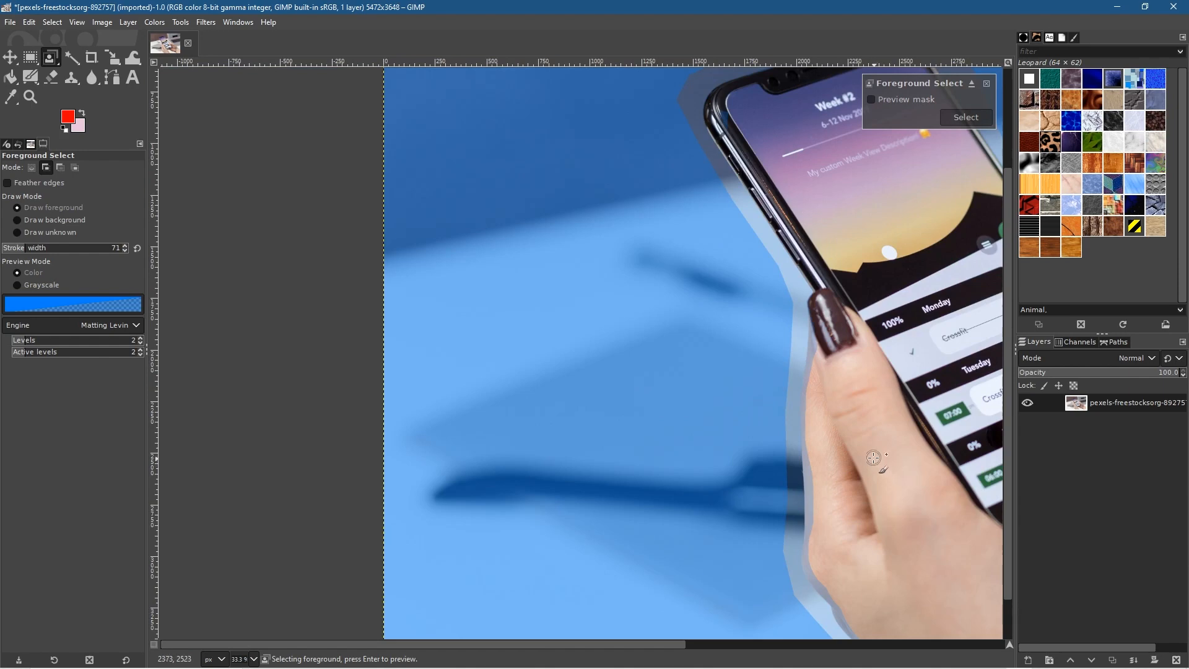
scroll(876, 461, up, 4)
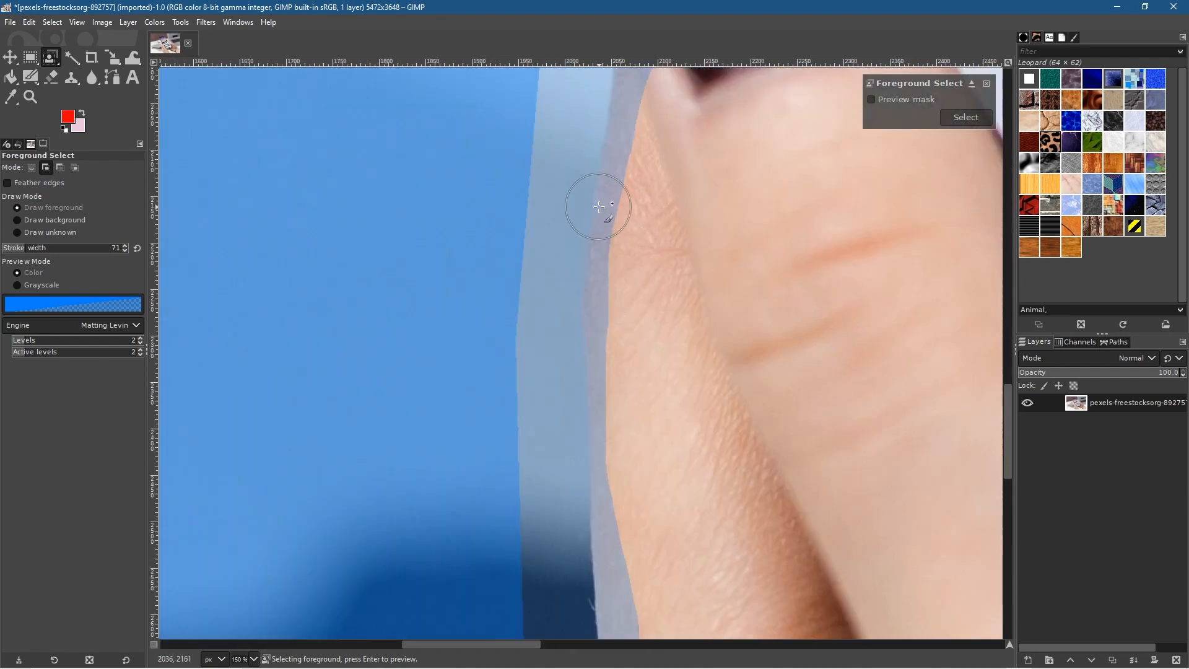
drag(735, 211, 674, 538)
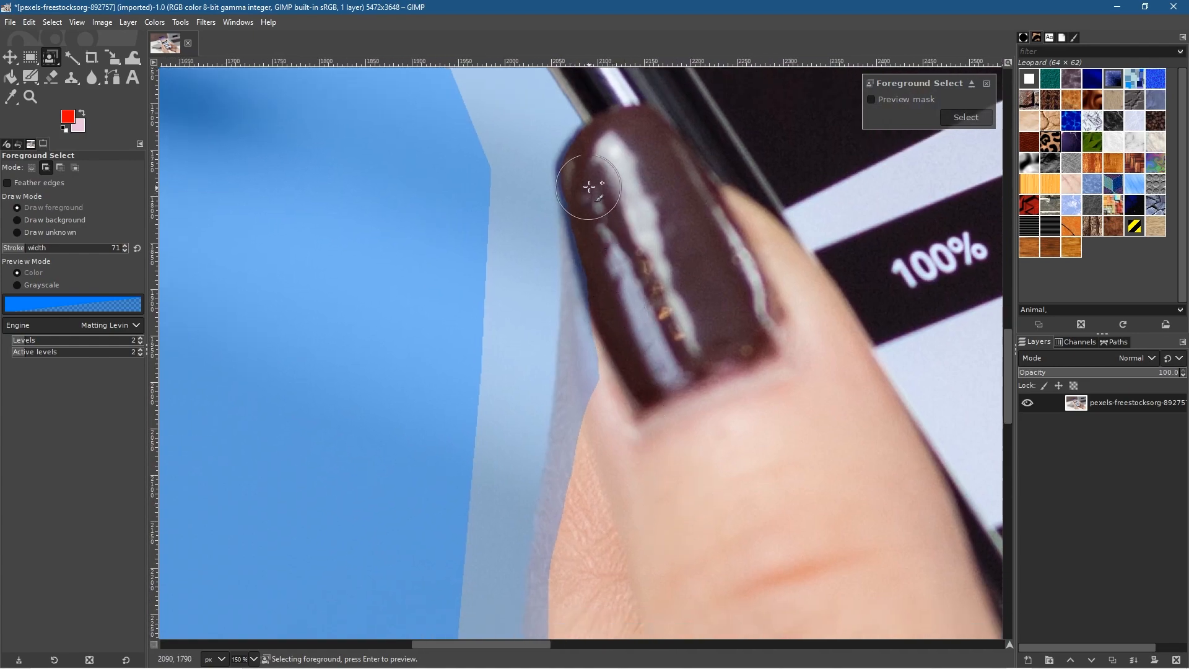
scroll(602, 180, up, 3)
drag(611, 248, 653, 439)
mouse_move(659, 292)
mouse_down()
mouse_move(619, 359)
mouse_move(626, 581)
mouse_up()
Step: Mark the outer edge of the finger behind the left thumb as foreground, working down towards the palm
mouse_move(632, 601)
mouse_down()
mouse_move(635, 248)
mouse_move(626, 282)
mouse_move(607, 576)
mouse_move(671, 406)
mouse_move(672, 213)
mouse_up()
mouse_move(640, 268)
mouse_down()
mouse_move(615, 469)
mouse_move(601, 492)
mouse_move(604, 574)
mouse_up()
drag(605, 573, 709, 221)
mouse_move(673, 155)
mouse_down()
mouse_move(643, 235)
mouse_move(610, 567)
mouse_up()
mouse_move(610, 567)
mouse_down()
mouse_move(698, 378)
mouse_move(697, 124)
mouse_move(638, 165)
mouse_move(653, 539)
mouse_up()
scroll(669, 434, down, 8)
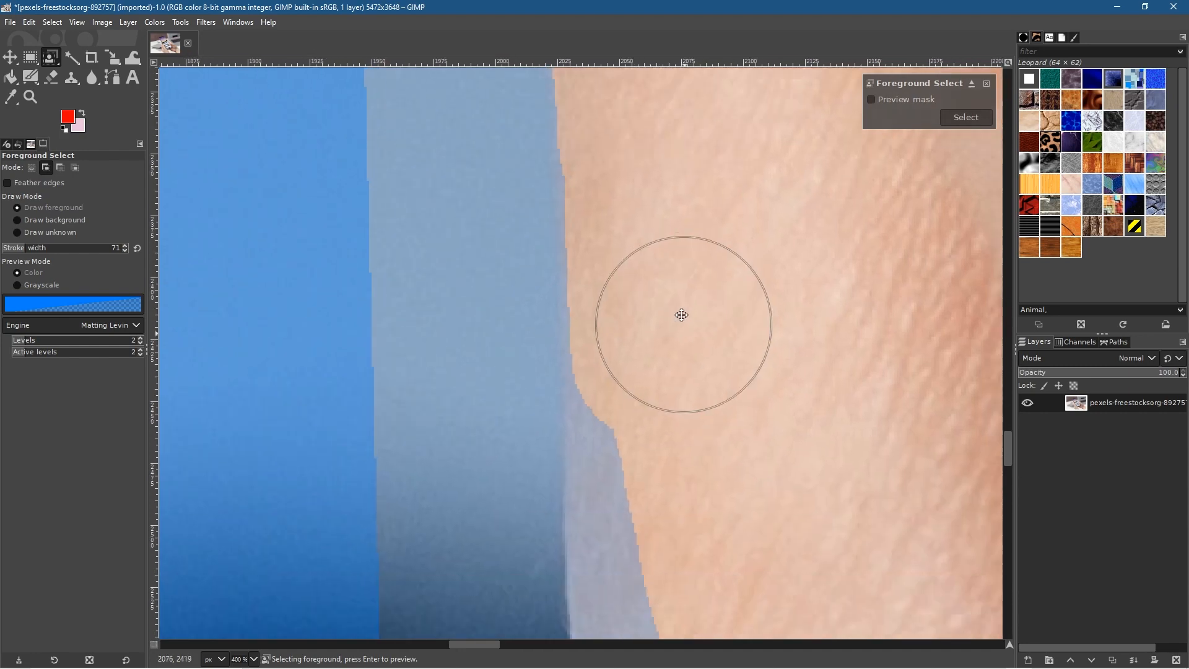
drag(643, 218, 640, 262)
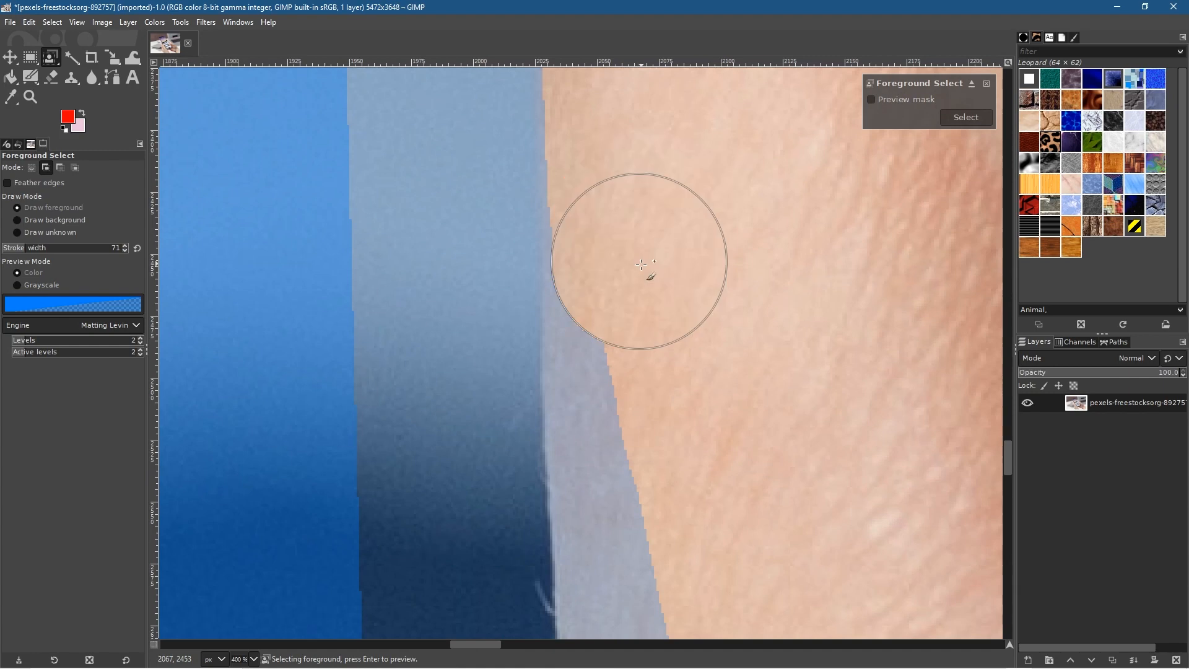
Step: Change the mask preview color from blue to green (00ff78)
click(105, 299)
click(120, 291)
drag(119, 290, 119, 311)
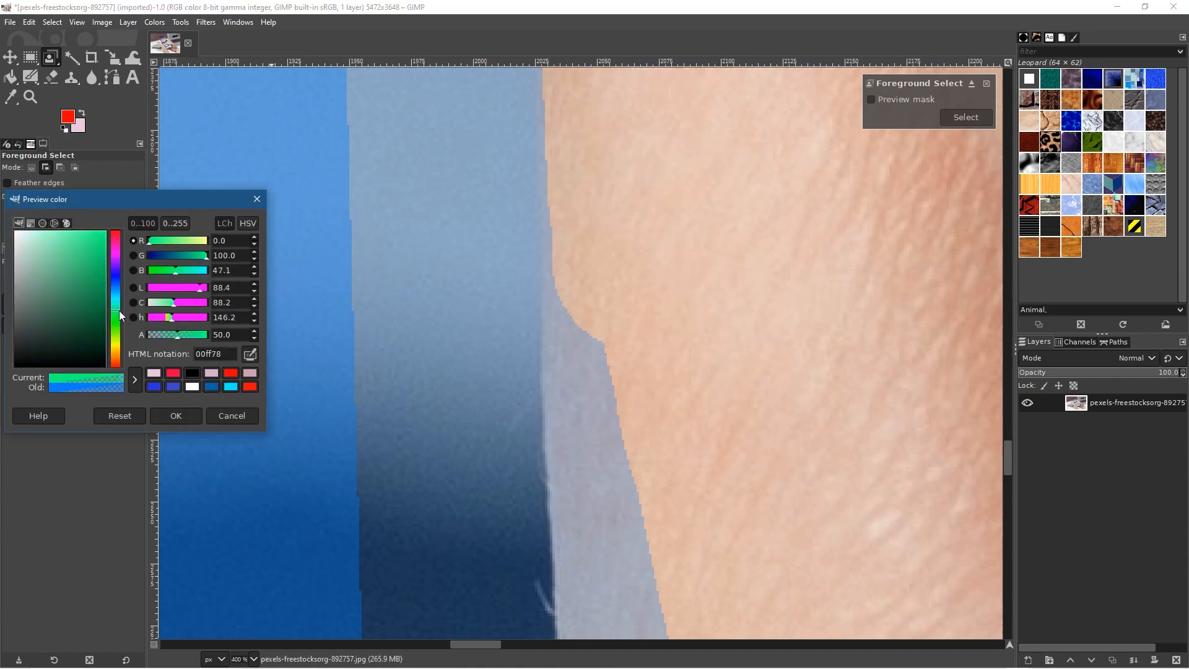
click(176, 416)
Step: Mark the left hand's outer edge as foreground from the finger down towards the wrist
mouse_move(641, 284)
mouse_down()
mouse_move(637, 473)
mouse_move(653, 563)
mouse_move(632, 151)
mouse_move(647, 595)
mouse_up()
mouse_move(648, 591)
mouse_down()
mouse_move(672, 349)
mouse_move(673, 208)
mouse_move(672, 565)
mouse_up()
mouse_move(672, 565)
mouse_down()
mouse_move(727, 432)
mouse_move(778, 186)
mouse_move(780, 205)
mouse_move(747, 434)
mouse_move(764, 554)
mouse_move(705, 213)
mouse_move(683, 184)
mouse_move(760, 324)
mouse_move(905, 489)
mouse_move(708, 154)
mouse_move(751, 181)
mouse_move(819, 259)
mouse_move(861, 409)
mouse_move(904, 491)
mouse_move(654, 72)
mouse_up()
click(748, 184)
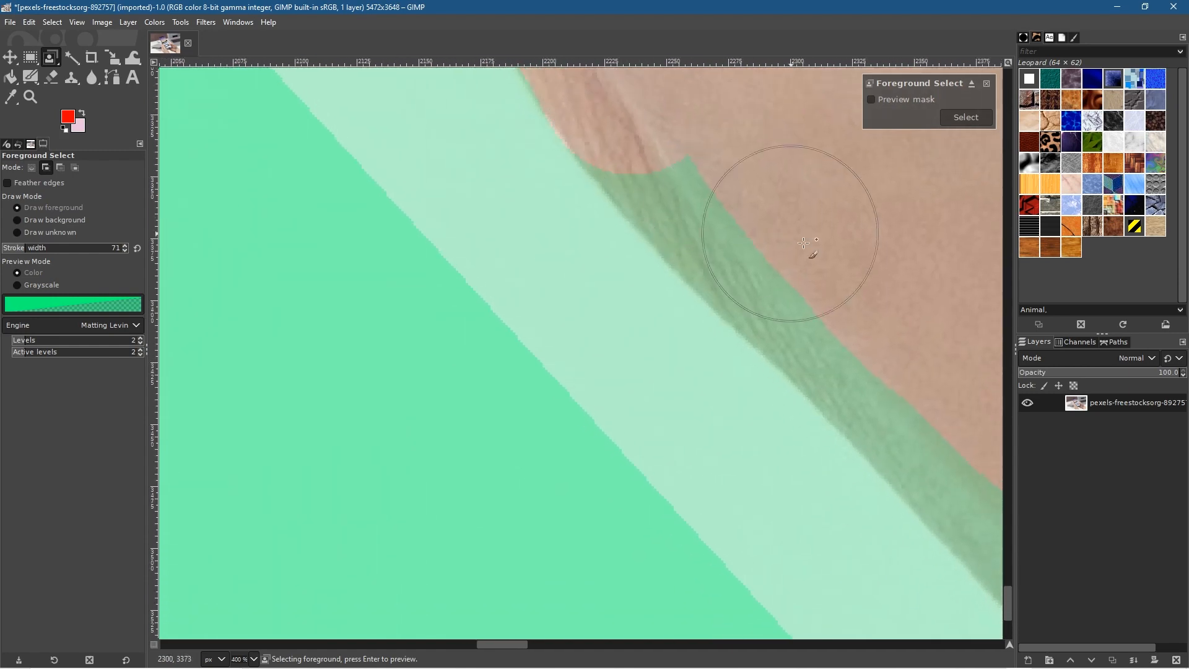
Step: Mark the left wrist's outer edge as foreground down to the photo's lower border
drag(840, 293, 660, 114)
drag(930, 344, 554, 70)
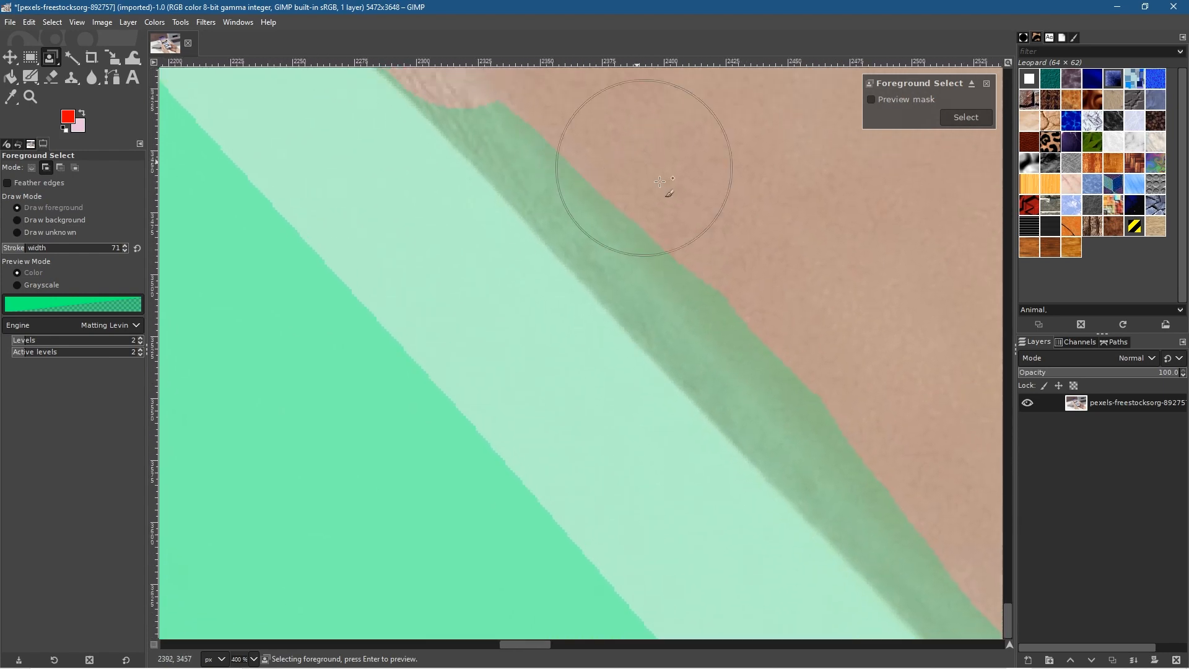
mouse_move(779, 353)
mouse_down()
mouse_move(610, 165)
mouse_move(490, 78)
mouse_up()
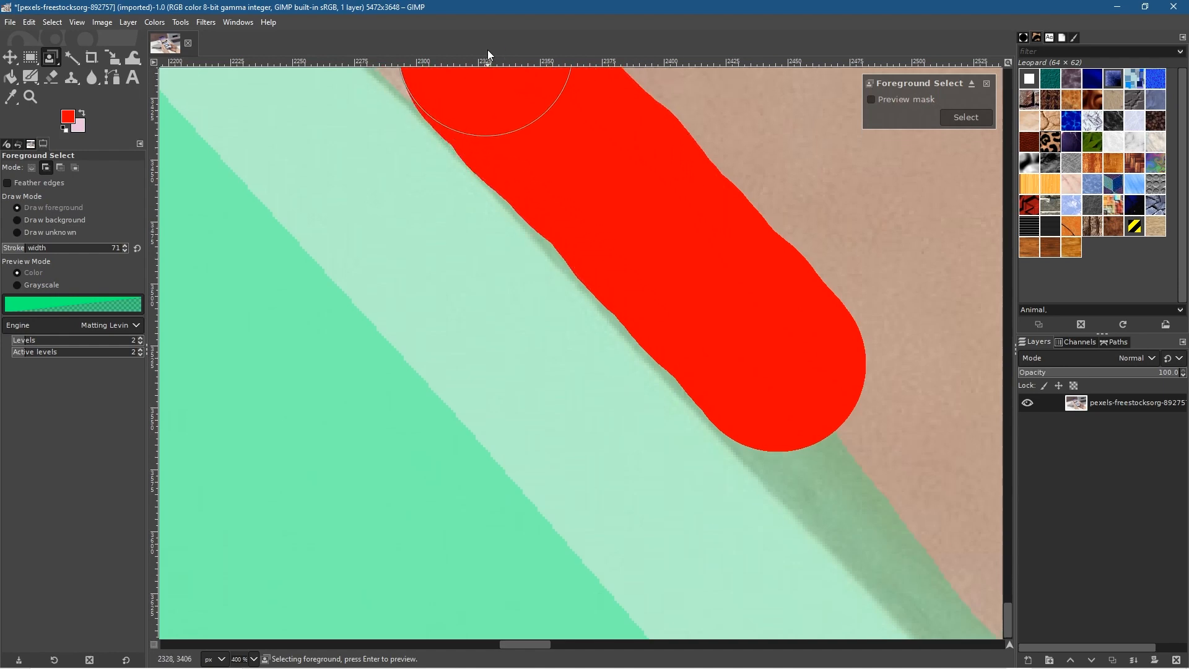
drag(925, 457, 554, 126)
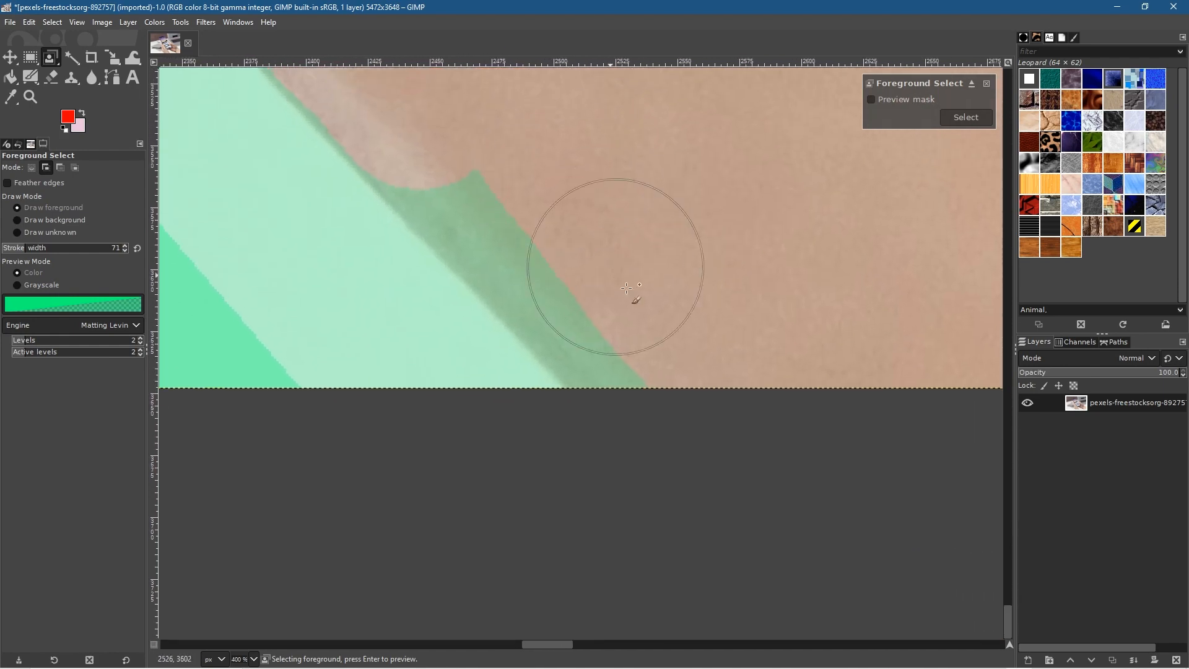
mouse_move(652, 325)
mouse_down()
mouse_move(646, 336)
mouse_move(445, 134)
mouse_up()
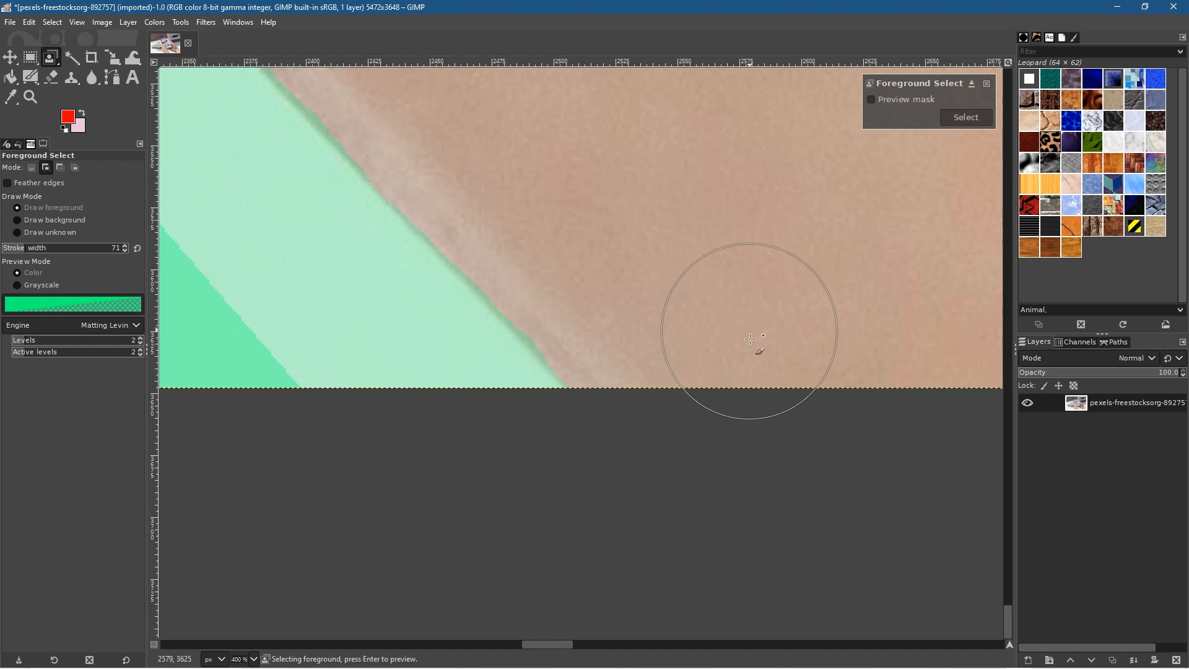
Step: Mark the left wrist's inner edge as foreground from the photo's lower border upwards
scroll(439, 410, down, 6)
scroll(641, 417, down, 3)
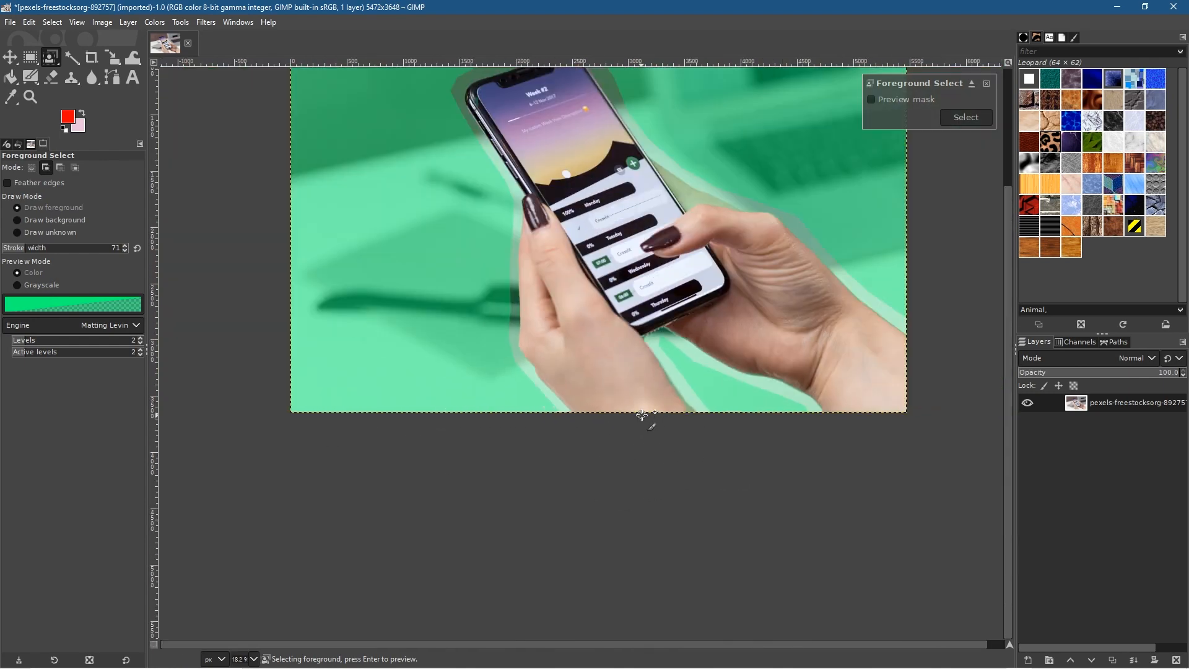
scroll(634, 291, down, 1)
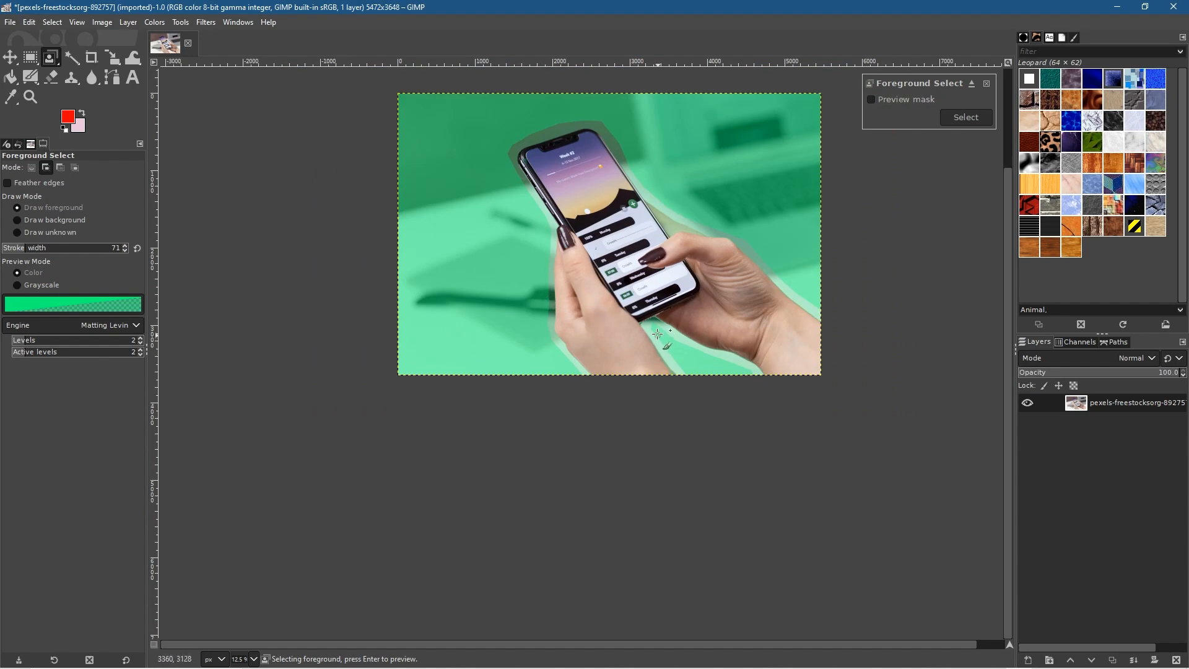
scroll(681, 351, up, 6)
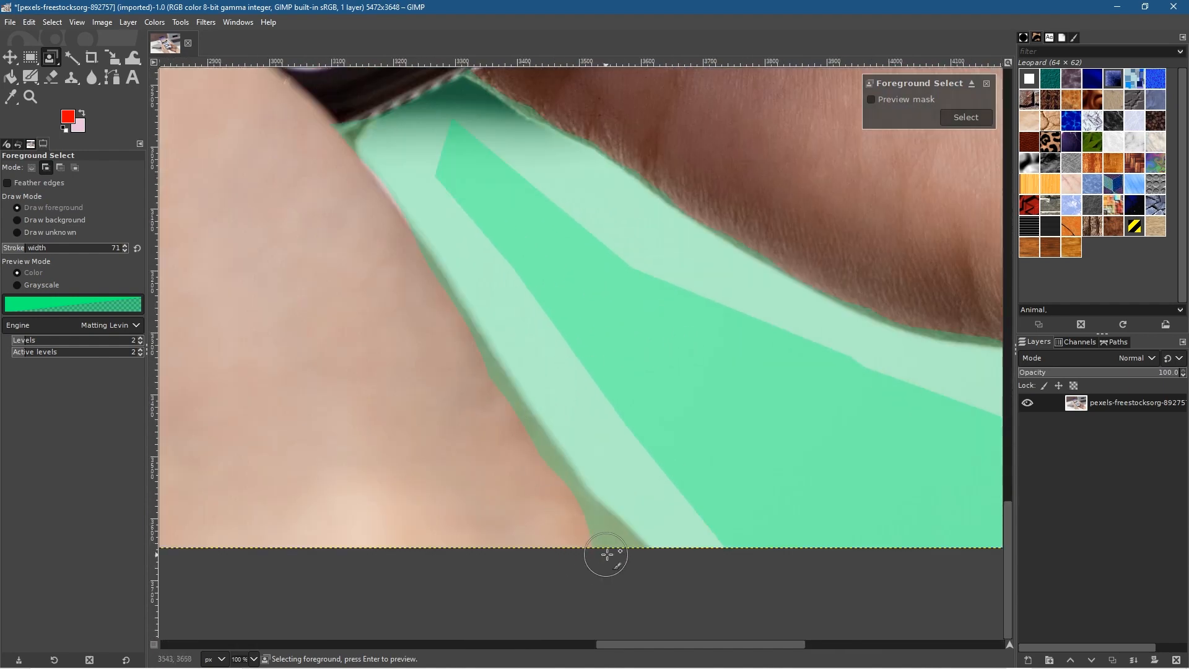
scroll(610, 554, up, 3)
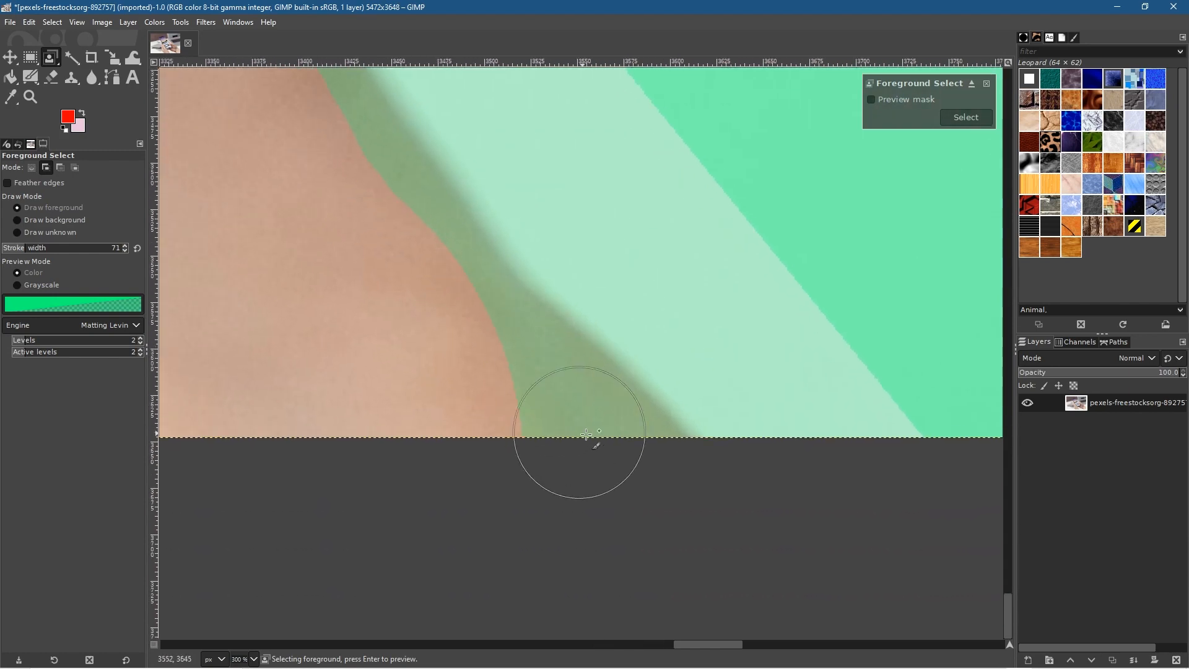
mouse_move(614, 457)
mouse_down()
mouse_move(477, 333)
mouse_move(335, 145)
mouse_up()
mouse_move(351, 279)
mouse_down()
mouse_move(427, 422)
mouse_move(594, 632)
mouse_up()
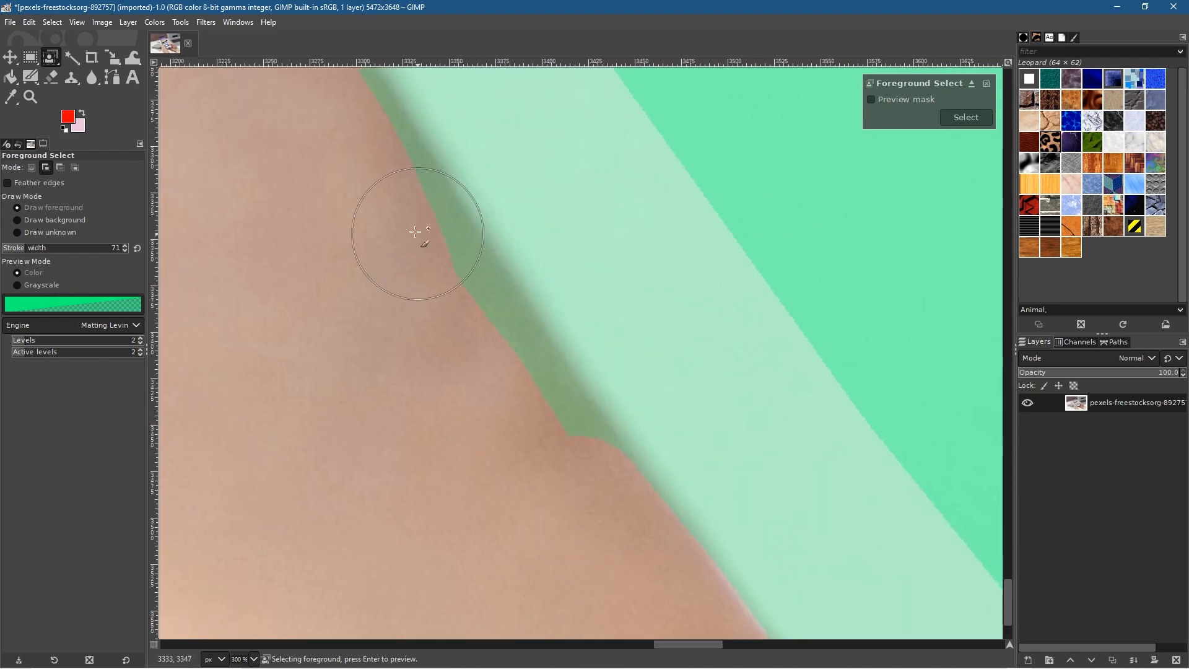
Step: Mark the rest of the left hand's inner edge as foreground up towards the phone's lower end
drag(400, 232, 562, 492)
mouse_move(340, 260)
mouse_down()
mouse_move(592, 627)
mouse_move(641, 630)
mouse_up()
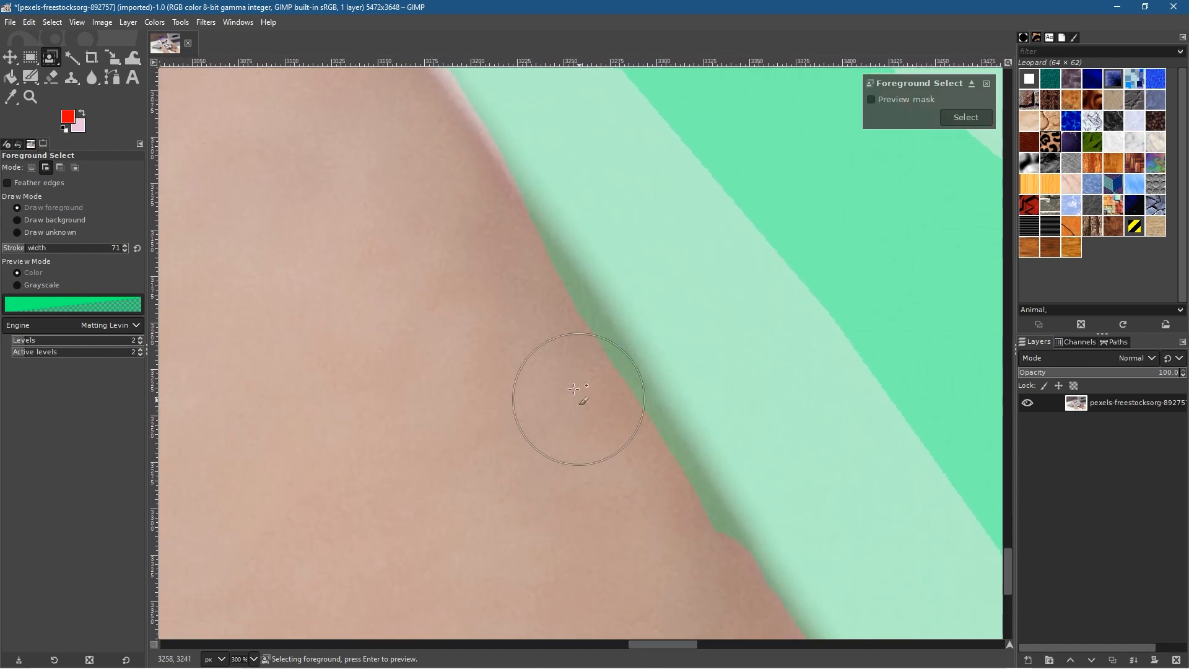
drag(492, 278, 491, 277)
drag(527, 333, 689, 596)
mouse_move(409, 279)
mouse_down()
mouse_move(499, 513)
mouse_move(590, 602)
mouse_move(588, 589)
mouse_up()
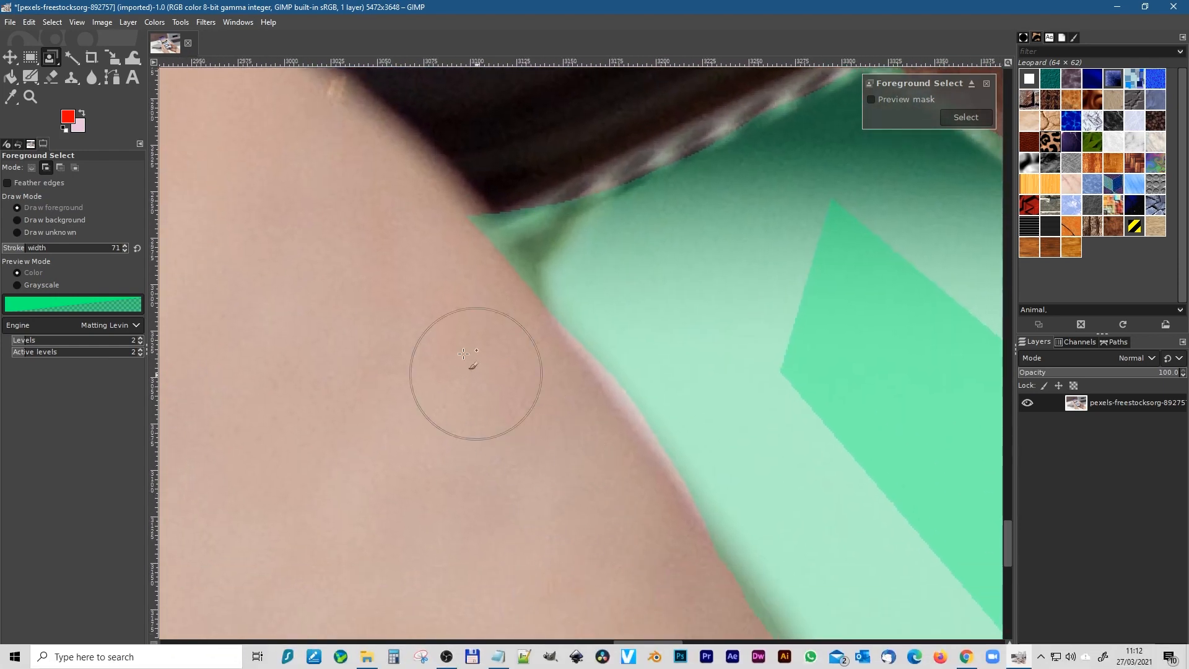
Step: Mark the right hand's underside as foreground, starting where it meets the phone's lower edge
drag(353, 332, 385, 645)
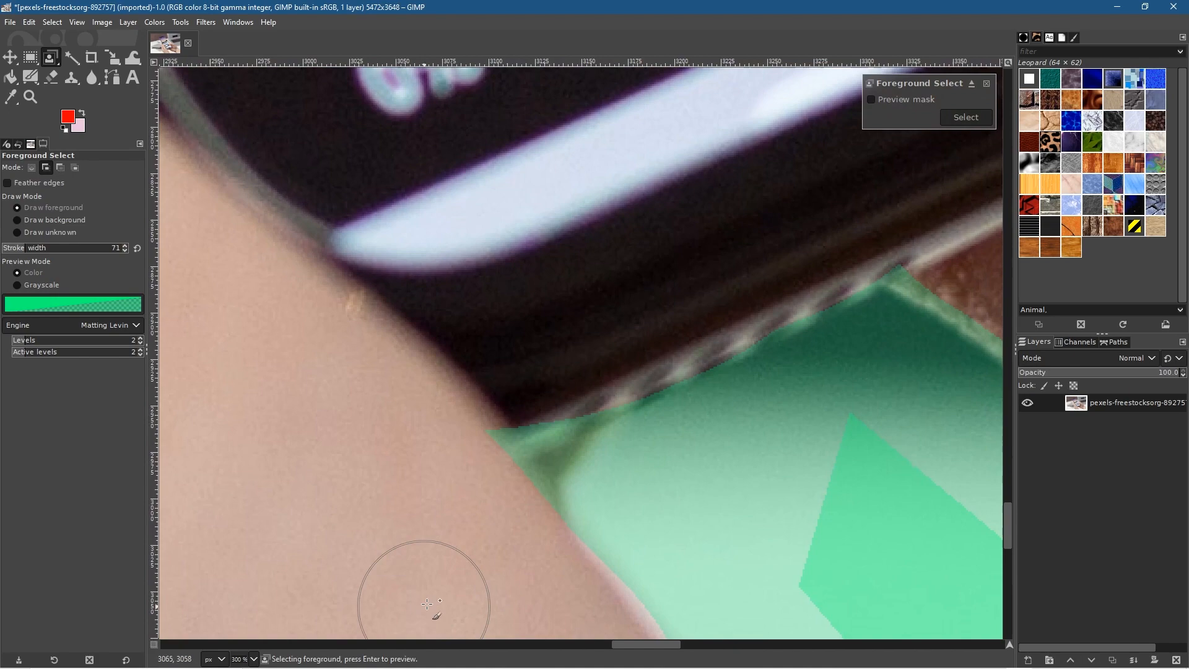
drag(884, 467, 602, 446)
drag(736, 376, 544, 254)
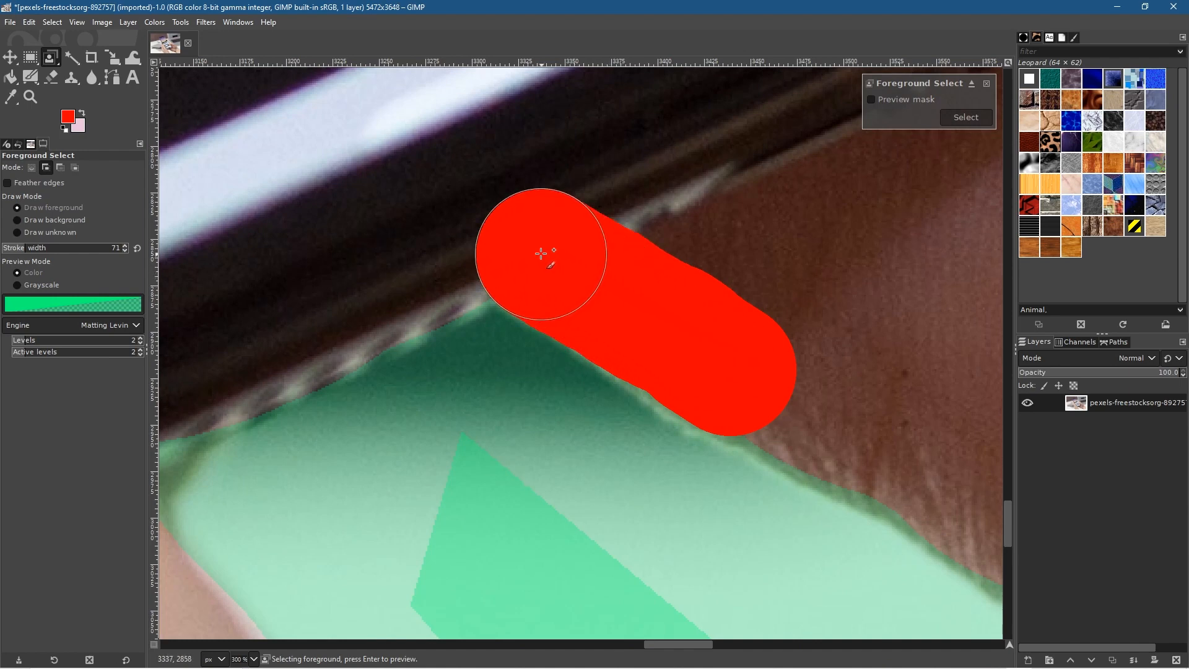
mouse_move(871, 412)
mouse_down()
mouse_move(402, 156)
mouse_move(490, 209)
mouse_up()
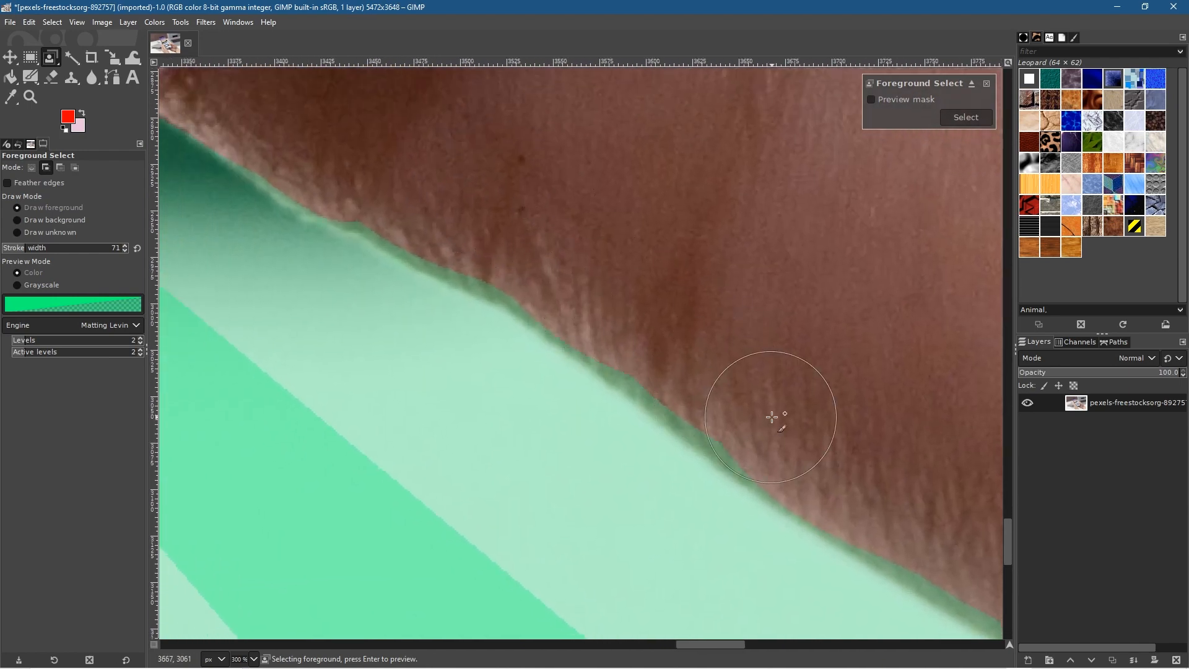
drag(773, 417, 749, 402)
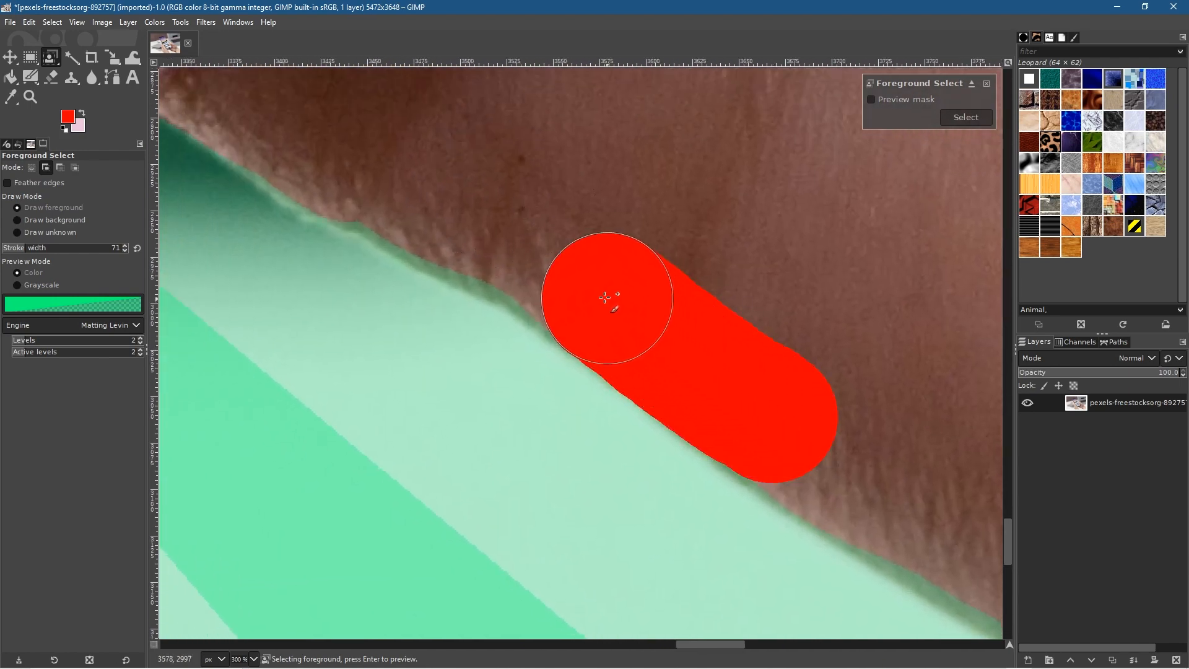
drag(463, 214, 372, 159)
Step: Mark the middle stretch of the right hand's underside as foreground, following the palm's lower edge towards the wrist
drag(876, 446, 475, 223)
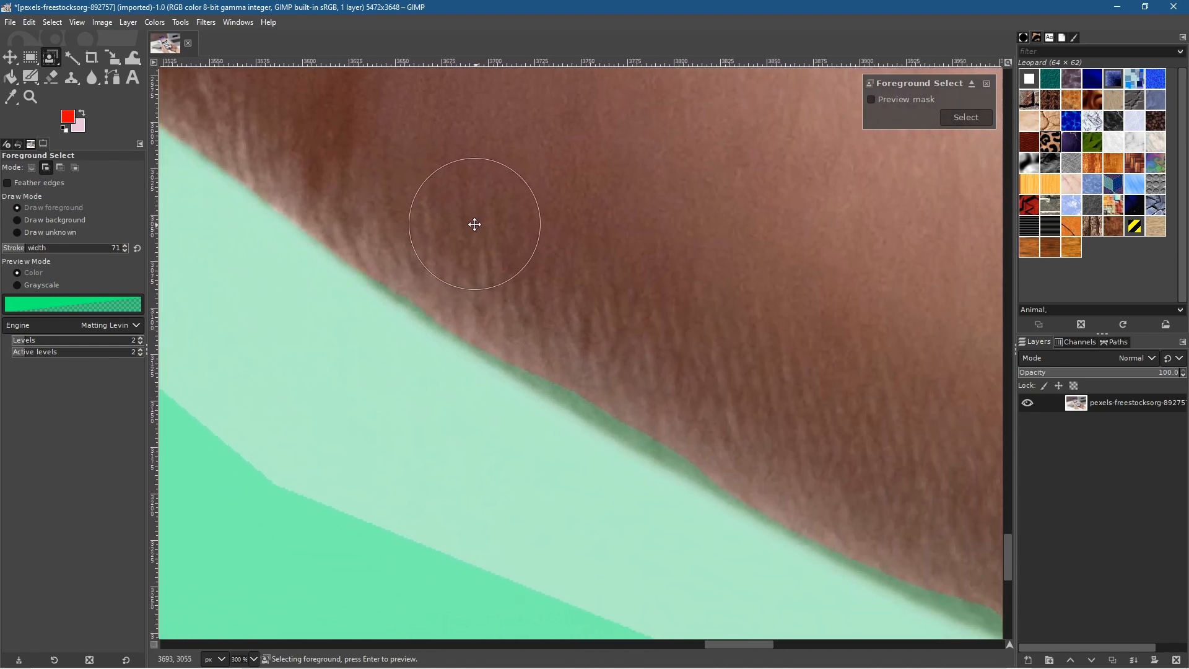
drag(720, 414, 690, 392)
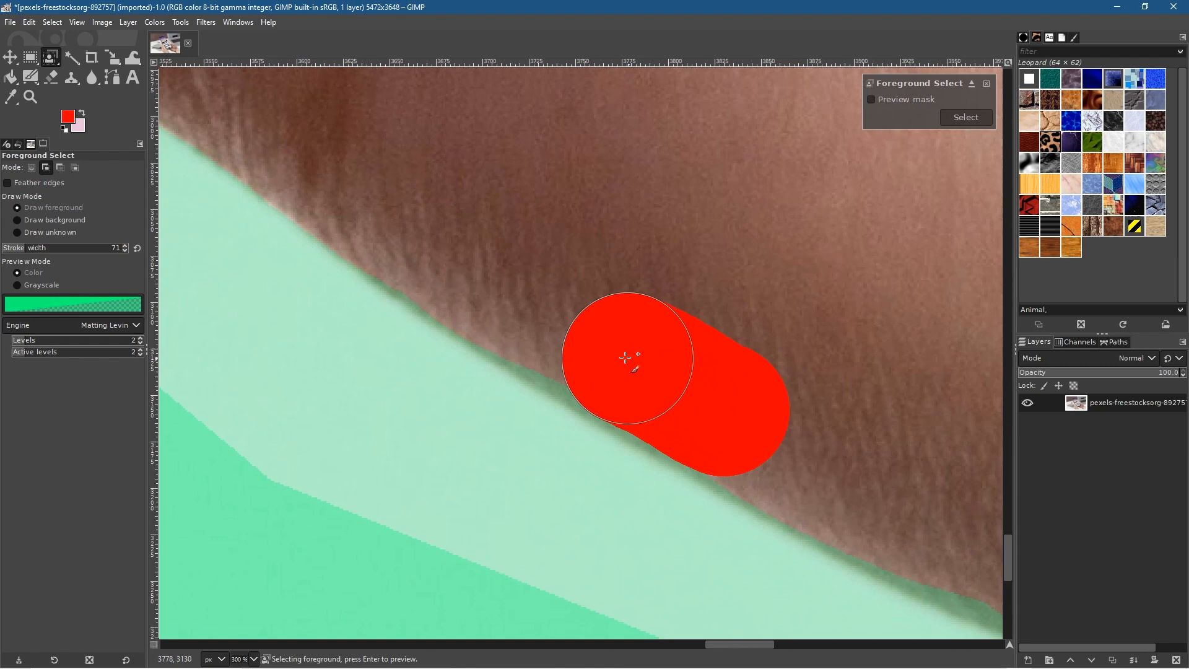
drag(579, 331, 539, 305)
mouse_move(862, 432)
mouse_down()
mouse_move(526, 194)
mouse_move(419, 146)
mouse_up()
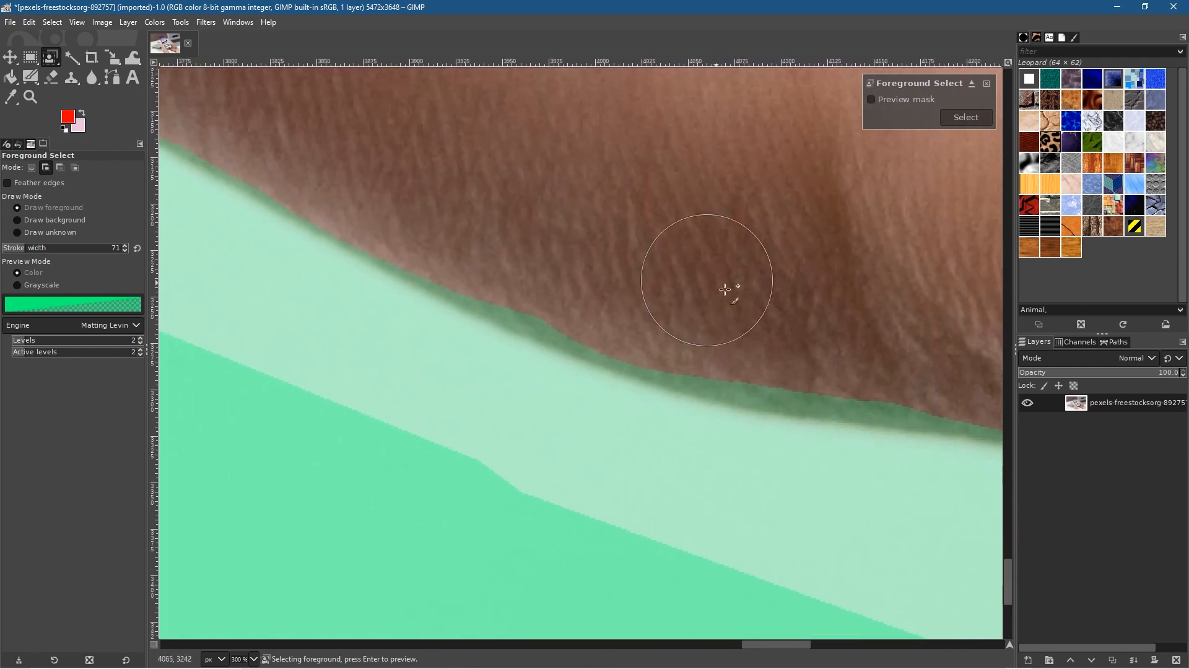
drag(894, 358, 864, 351)
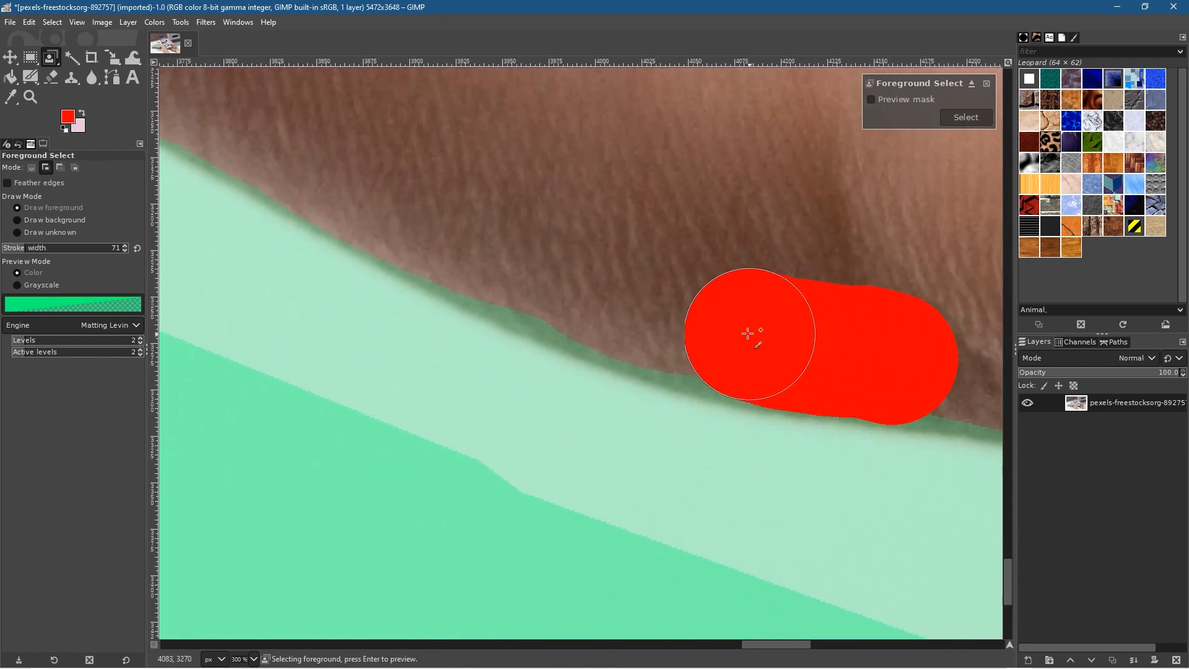
mouse_move(690, 319)
mouse_down()
mouse_move(482, 244)
mouse_move(426, 208)
mouse_up()
Step: Mark the lower edge of the right hand's heel as foreground, joining it to the marked palm edge
mouse_move(741, 329)
mouse_down()
mouse_move(244, 198)
mouse_move(362, 221)
mouse_up()
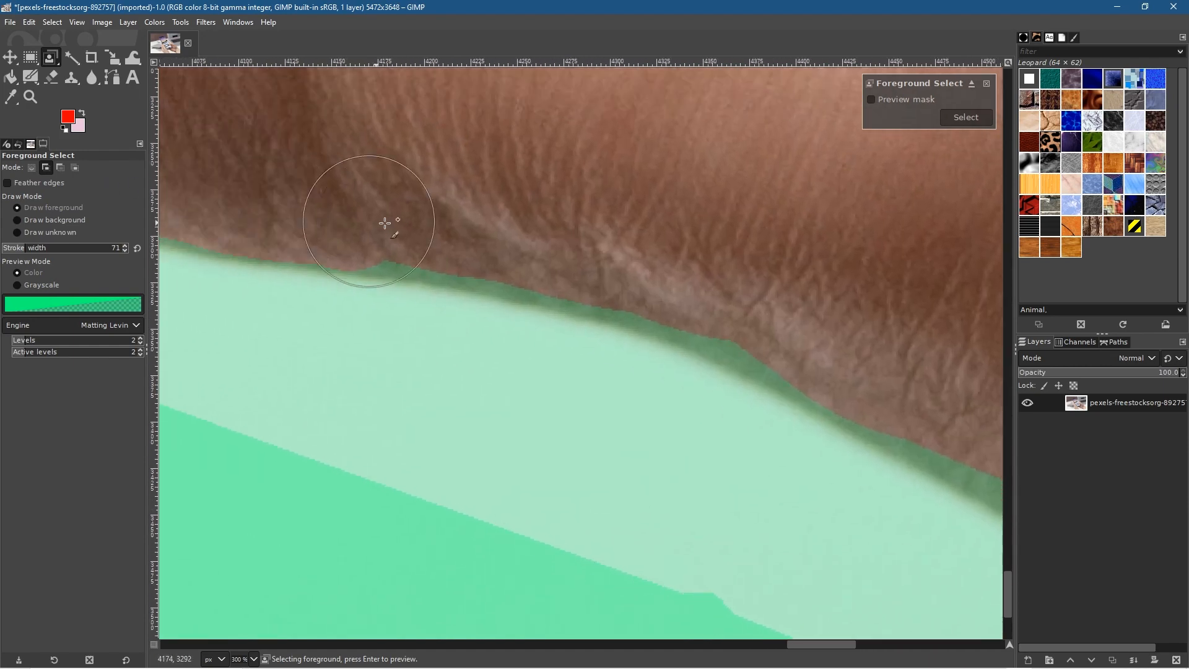
drag(795, 324, 770, 312)
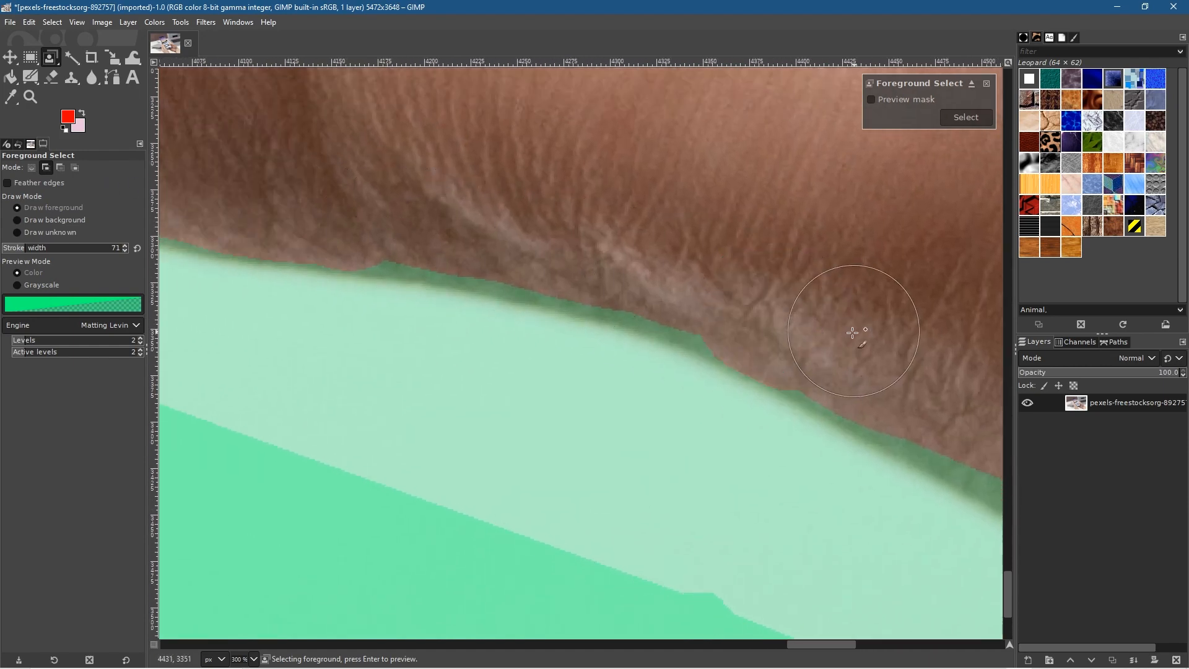
drag(828, 336, 790, 323)
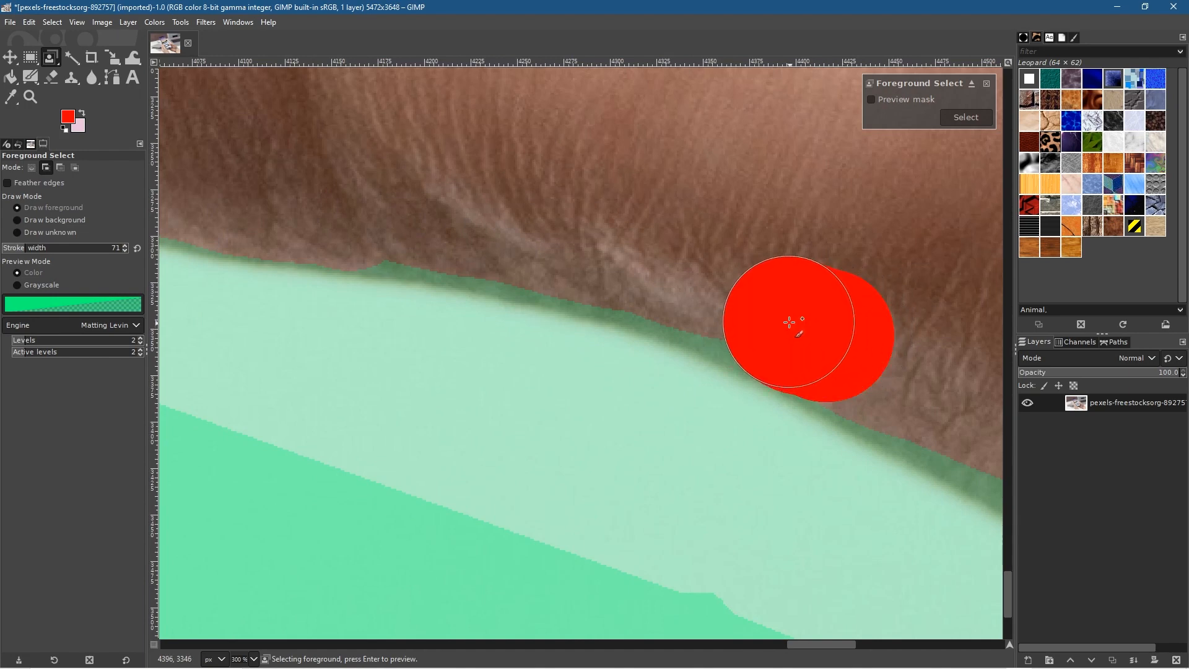
drag(719, 290, 607, 254)
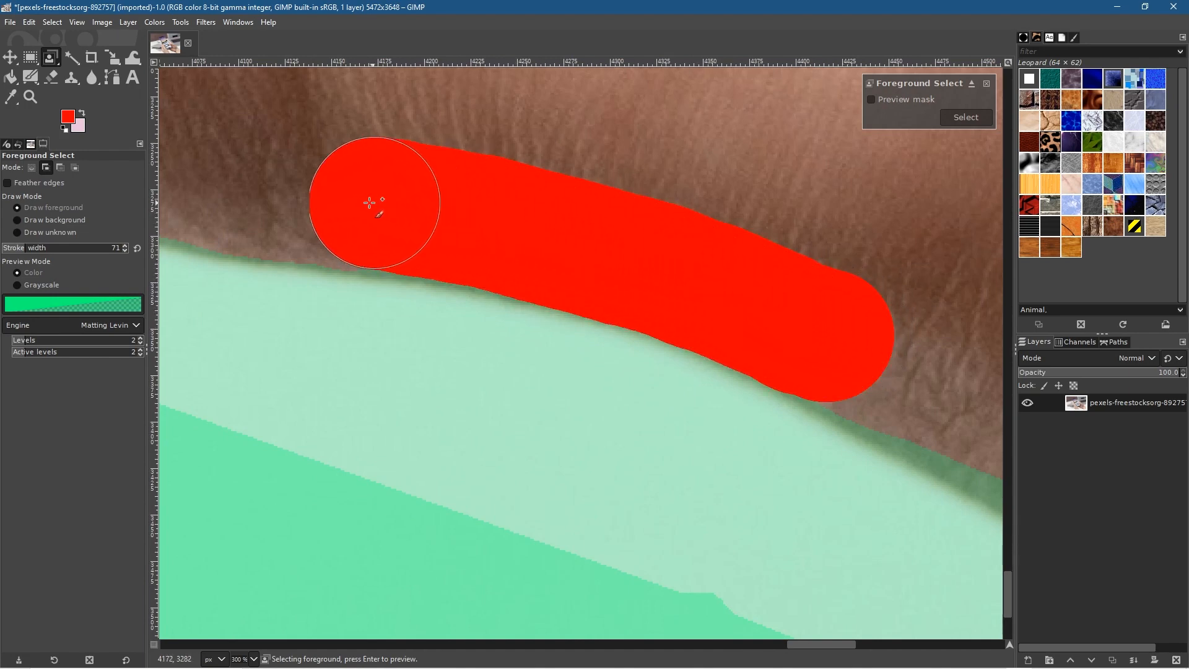
drag(369, 202, 335, 196)
Step: Mark the right wrist's lower edge as foreground down to the photo's lower border
mouse_move(837, 347)
mouse_down()
mouse_move(399, 207)
mouse_move(447, 220)
mouse_up()
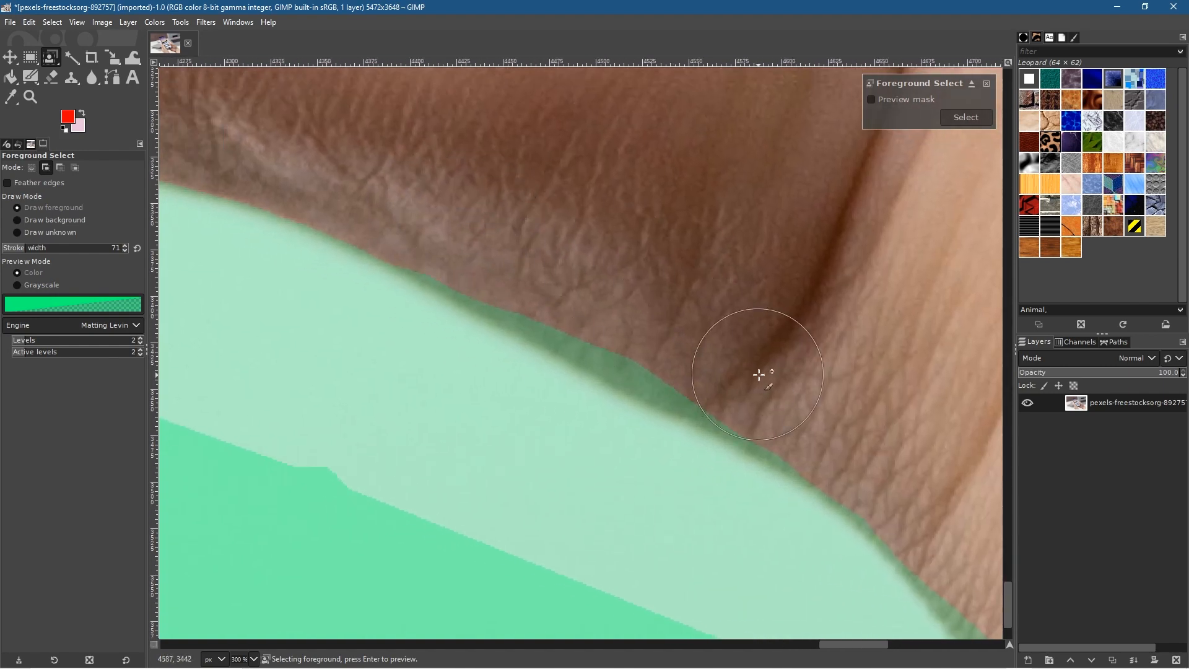
drag(804, 398, 796, 400)
drag(699, 350, 465, 223)
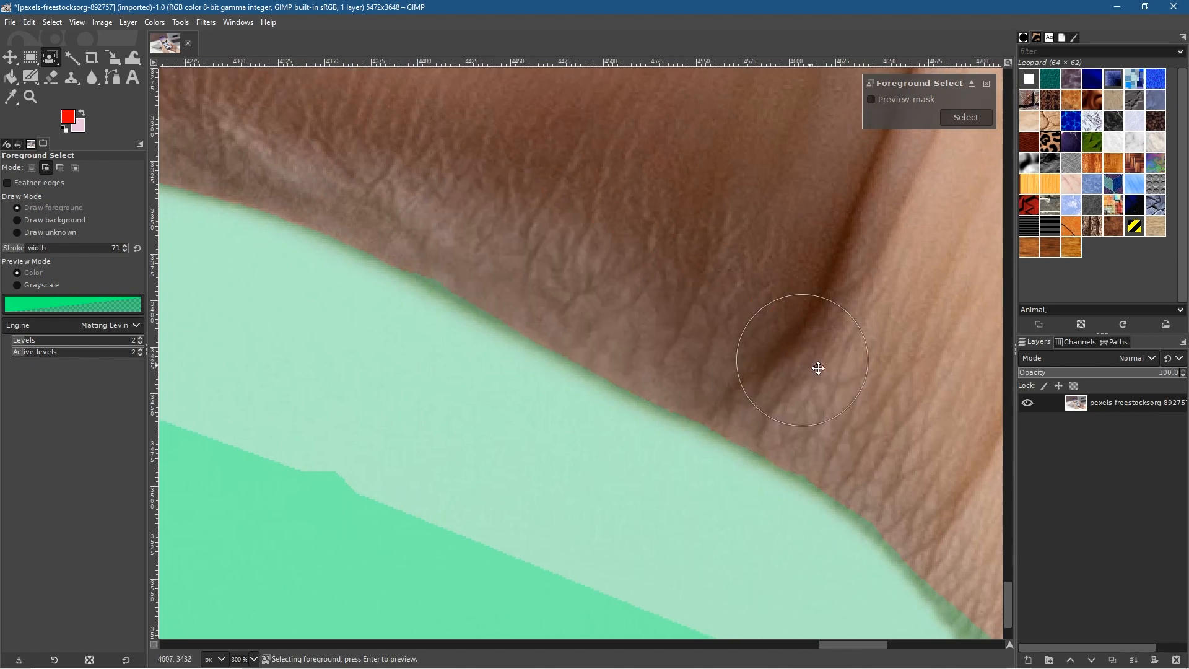
drag(818, 368, 324, 94)
drag(652, 462, 456, 238)
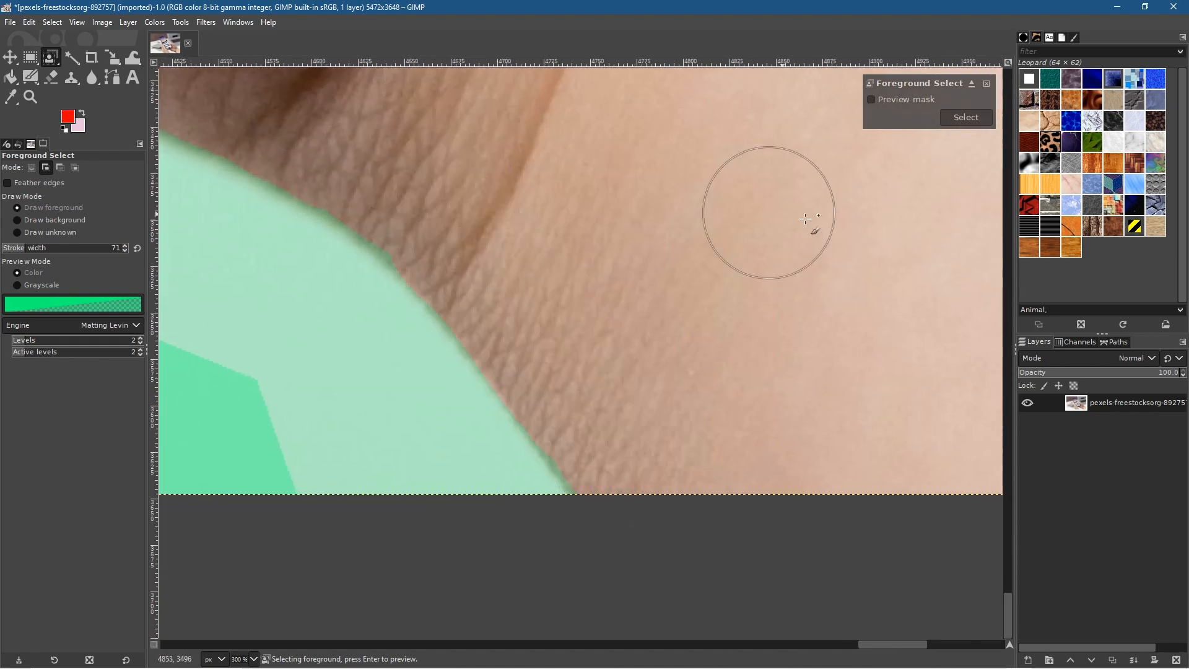
Step: Mark the right wrist's upper edge as foreground, starting at the photo's right border and redoing the bad stroke
scroll(691, 275, right, 5)
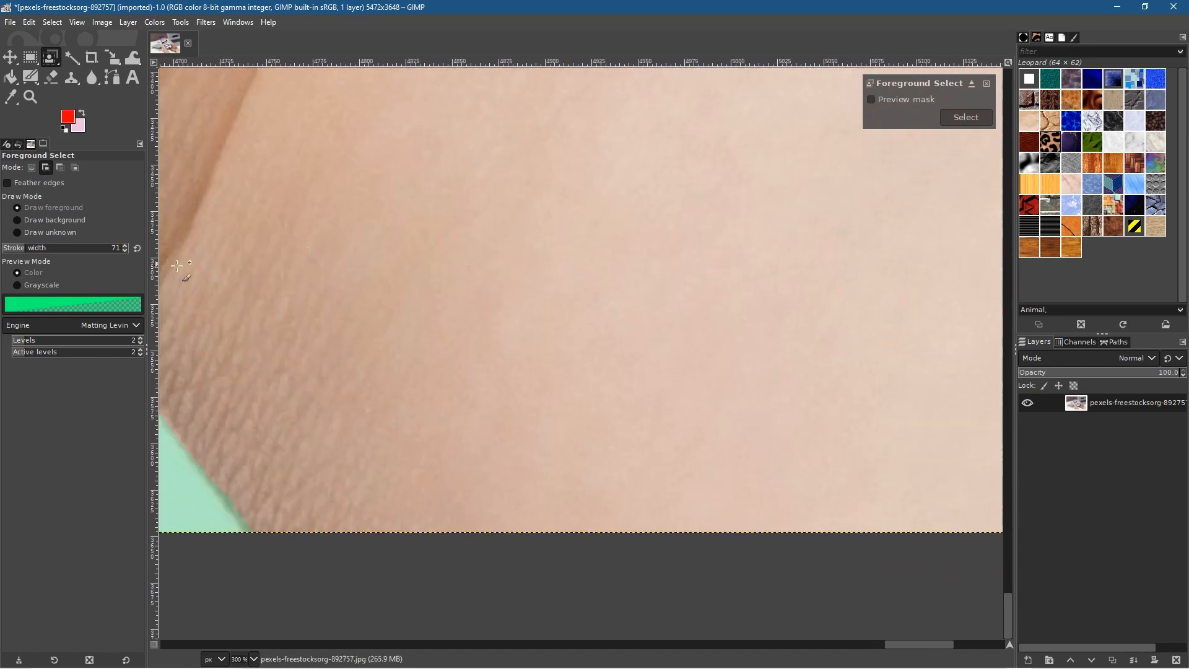
drag(998, 272, 580, 604)
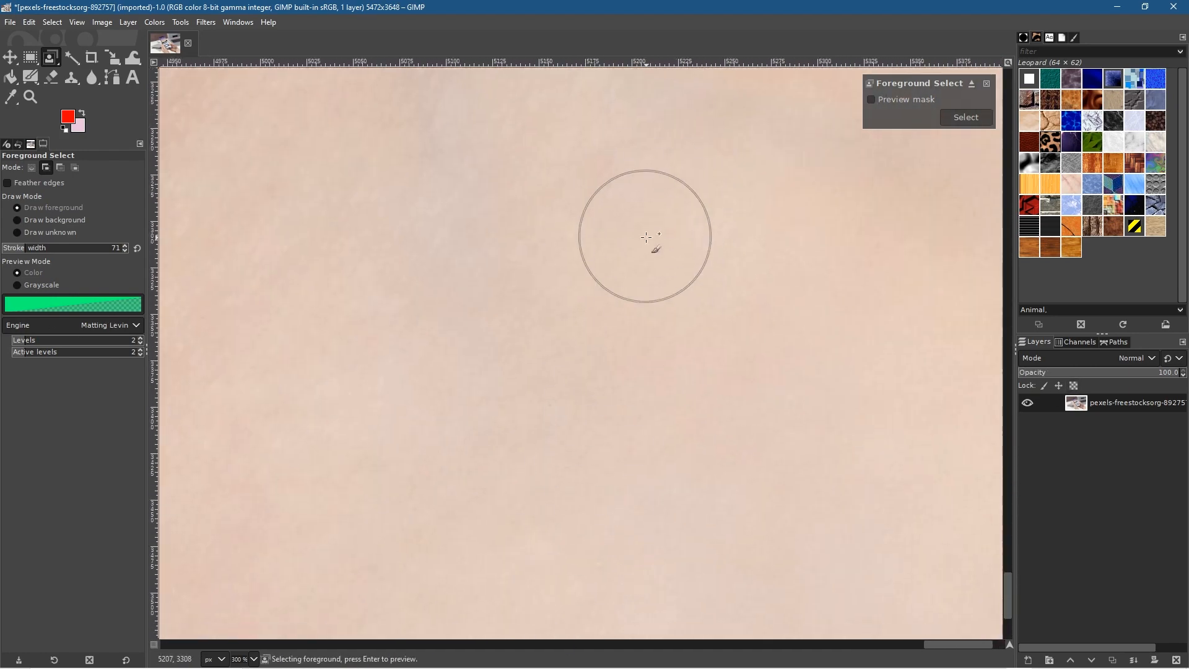
scroll(645, 235, down, 4)
drag(687, 120, 747, 403)
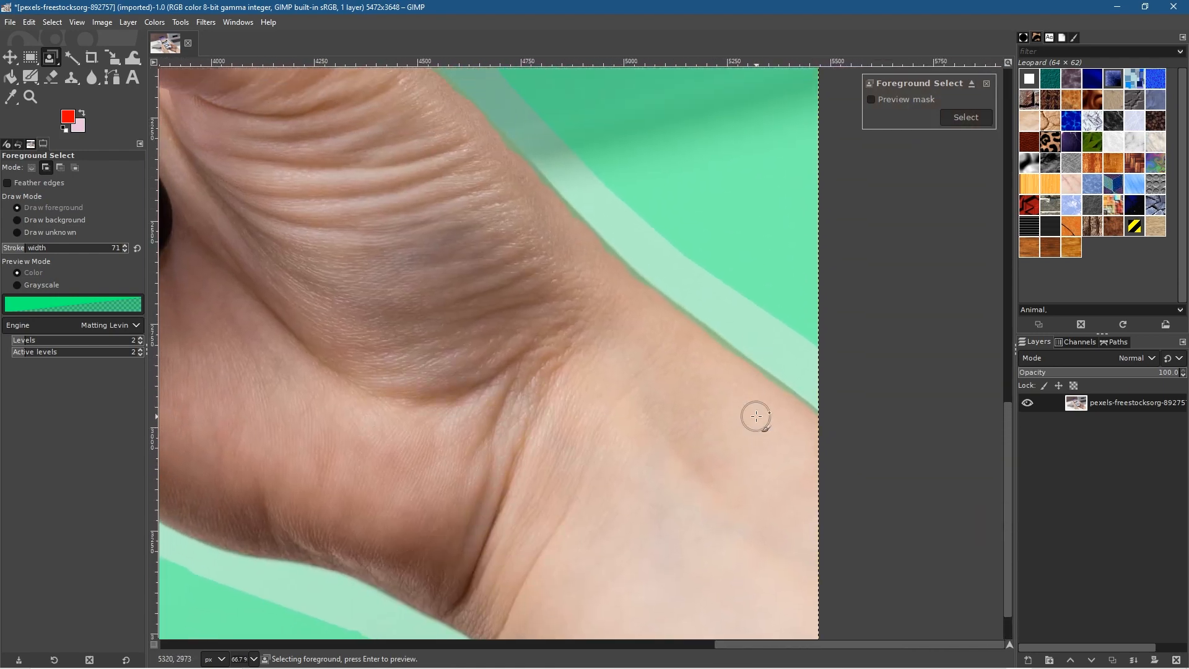
scroll(757, 417, up, 5)
drag(762, 374, 486, 477)
mouse_move(828, 555)
mouse_down()
mouse_move(839, 571)
mouse_move(451, 294)
mouse_move(349, 204)
mouse_move(300, 181)
mouse_up()
key(ctrl+z)
drag(300, 303, 728, 661)
mouse_move(705, 517)
mouse_down()
mouse_move(468, 329)
mouse_move(271, 201)
mouse_up()
Step: Mark the right hand's outer edge as foreground from the wrist up towards the base of the thumb
mouse_move(280, 208)
mouse_down()
mouse_move(302, 299)
mouse_move(561, 582)
mouse_move(575, 581)
mouse_move(402, 442)
mouse_move(223, 250)
mouse_up()
mouse_move(222, 249)
mouse_down()
mouse_move(481, 517)
mouse_move(593, 550)
mouse_move(406, 364)
mouse_move(515, 561)
mouse_up()
drag(361, 366, 519, 550)
drag(285, 401, 681, 639)
mouse_move(484, 319)
mouse_down()
mouse_move(681, 514)
mouse_move(703, 588)
mouse_move(695, 549)
mouse_move(509, 341)
mouse_up()
mouse_move(310, 327)
mouse_down()
mouse_move(564, 551)
mouse_move(707, 645)
mouse_up()
mouse_move(526, 320)
mouse_down()
mouse_move(606, 374)
mouse_move(820, 586)
mouse_up()
mouse_move(305, 223)
mouse_down()
mouse_move(669, 568)
mouse_move(600, 477)
mouse_up()
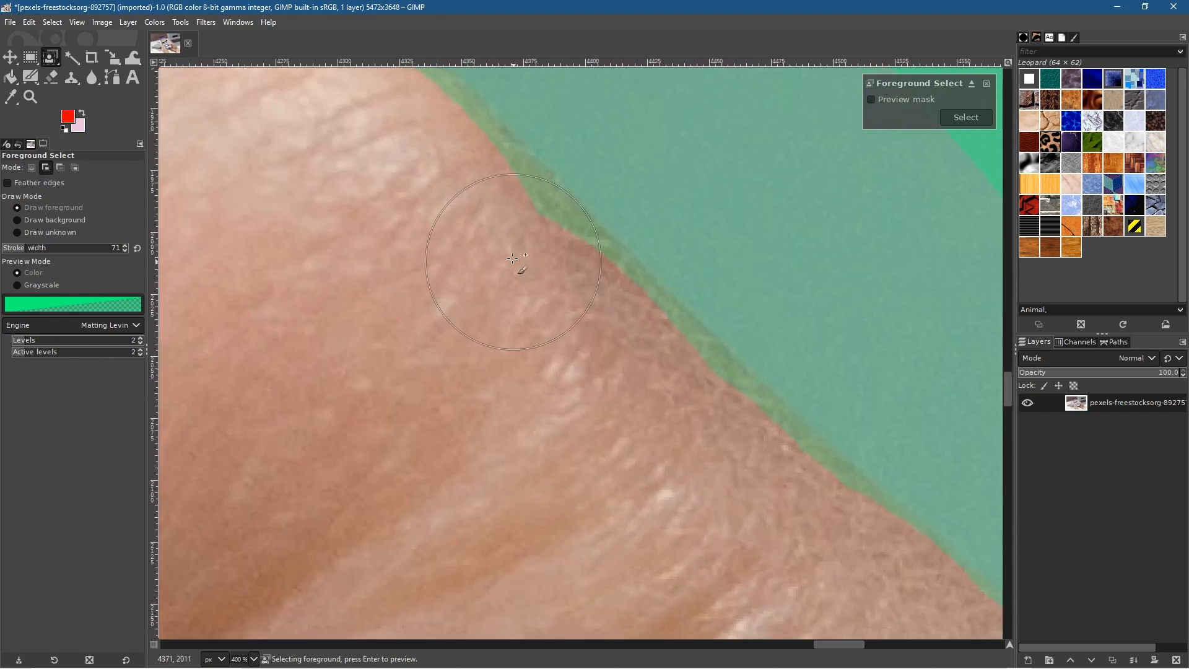
Step: Mark the rounded edge around the base of the right thumb as foreground
mouse_move(491, 247)
mouse_down()
mouse_move(673, 435)
mouse_move(777, 514)
mouse_up()
drag(486, 246, 834, 574)
drag(430, 300, 686, 642)
mouse_move(346, 340)
mouse_down()
mouse_move(425, 345)
mouse_move(524, 384)
mouse_move(711, 551)
mouse_up()
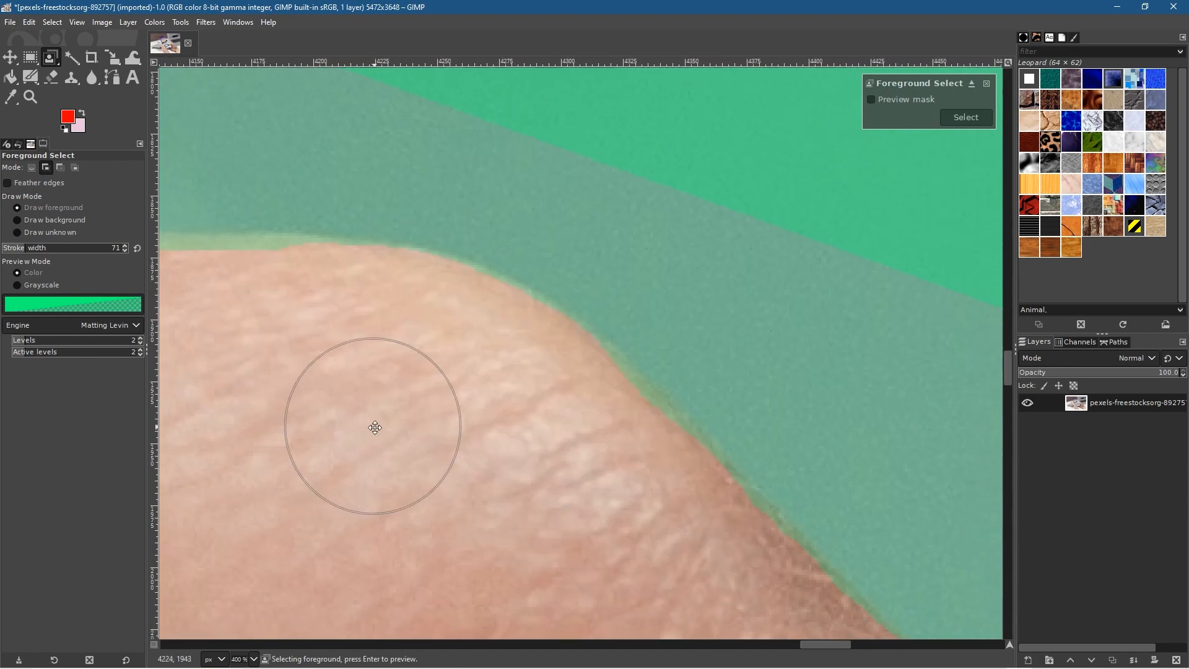
drag(402, 434, 930, 540)
Step: Mark the right thumb's upper edge as foreground up to where it crosses the phone's edge
drag(859, 446, 307, 401)
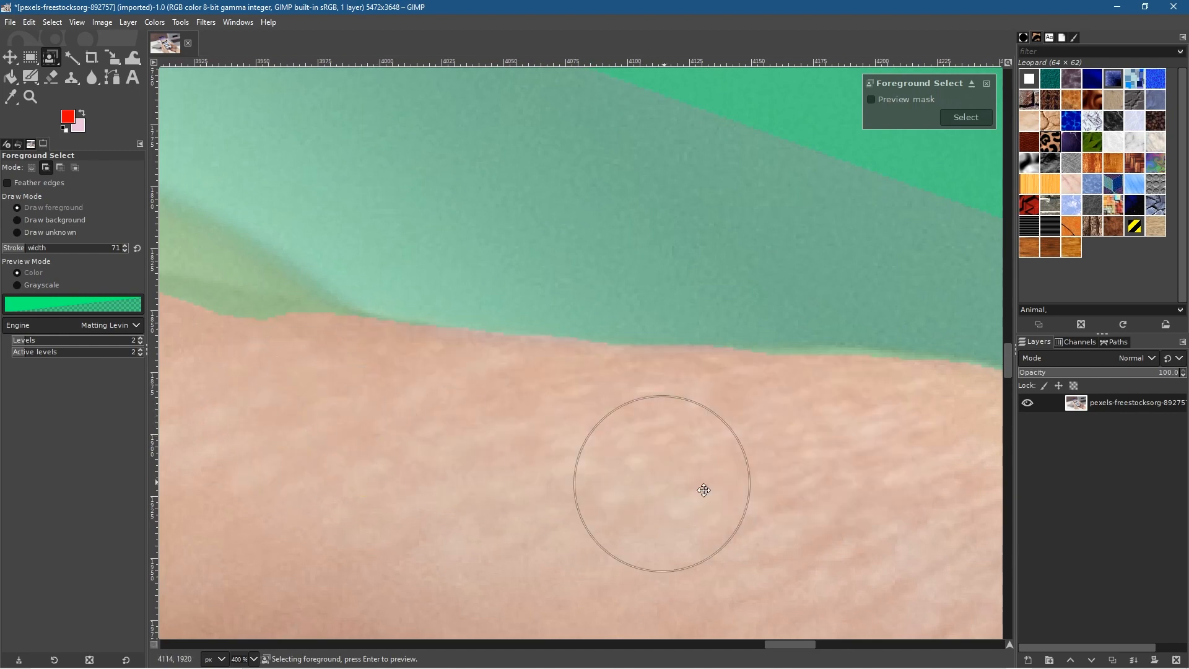
drag(638, 482, 856, 528)
mouse_move(475, 428)
mouse_down()
mouse_move(682, 495)
mouse_move(778, 502)
mouse_move(757, 511)
mouse_move(515, 445)
mouse_move(251, 402)
mouse_up()
mouse_move(251, 402)
mouse_down()
mouse_move(499, 472)
mouse_move(707, 497)
mouse_move(502, 492)
mouse_up()
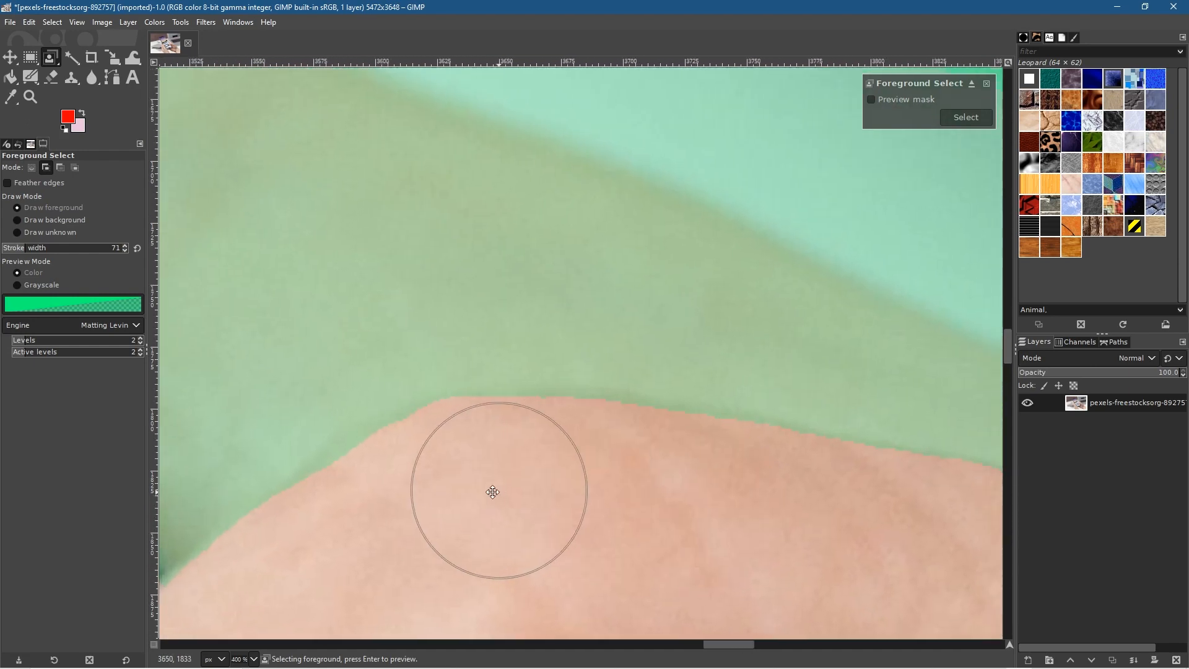
mouse_move(418, 494)
mouse_down()
mouse_move(372, 521)
mouse_move(356, 557)
mouse_move(769, 217)
mouse_up()
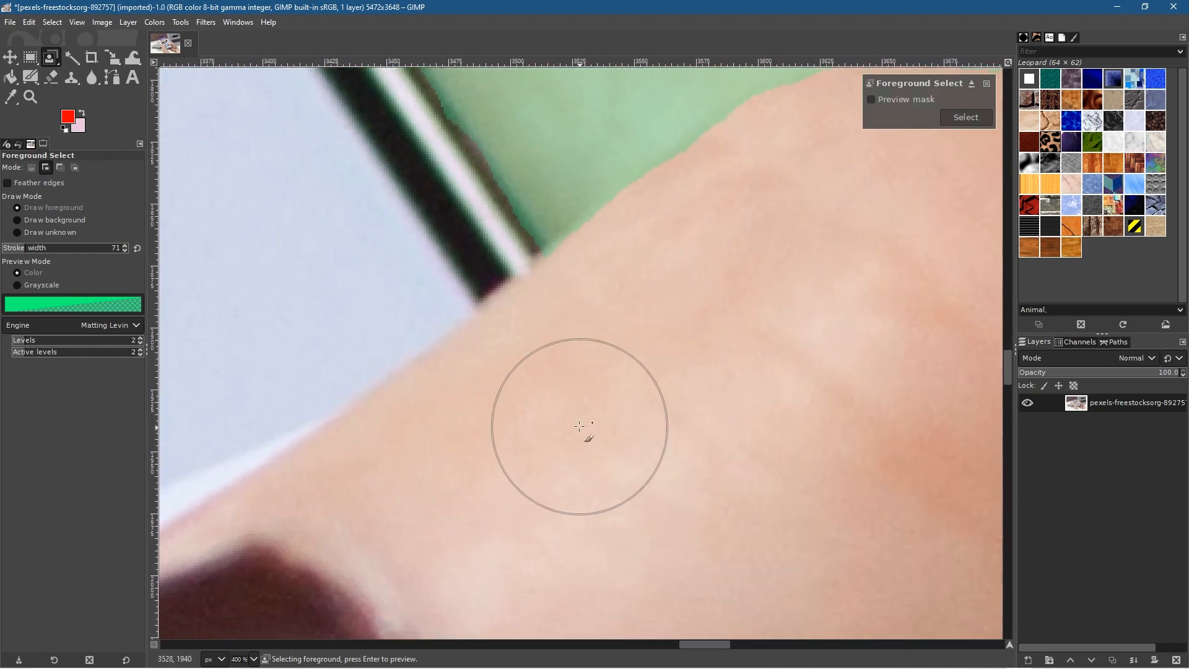
Step: Inspect the foreground marking along the phone's right edge from the thumb upwards
drag(353, 231, 605, 549)
drag(533, 464, 815, 600)
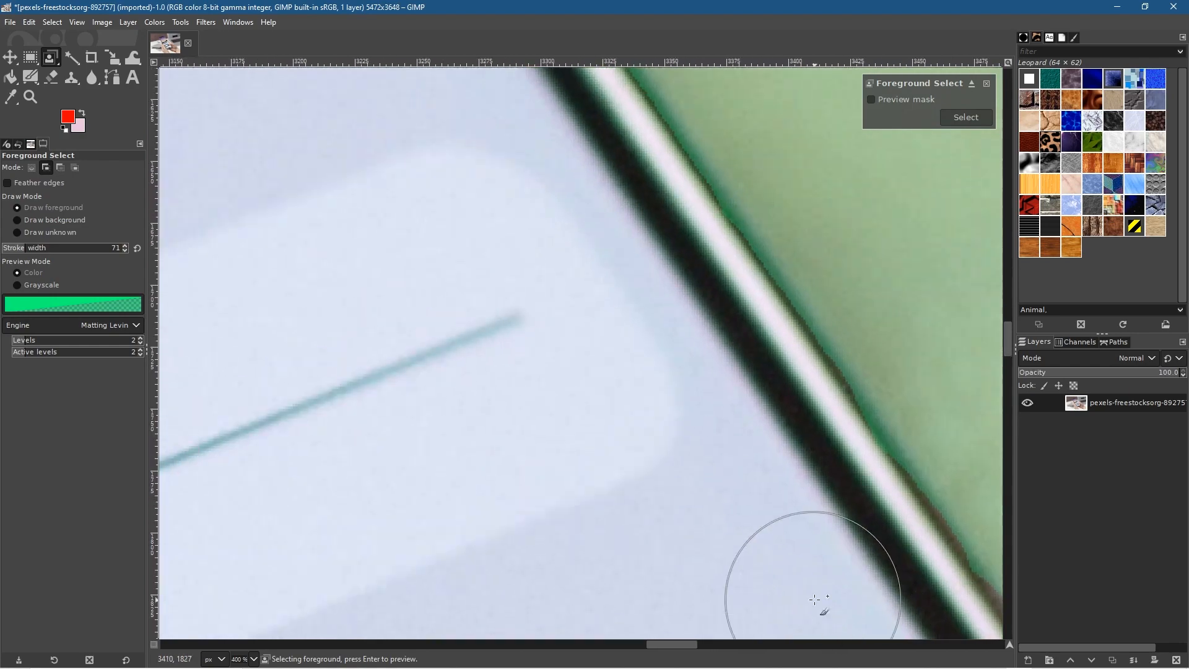
mouse_move(507, 246)
mouse_down()
mouse_move(496, 281)
mouse_move(833, 631)
mouse_up()
drag(549, 228, 858, 618)
mouse_move(471, 246)
mouse_down()
mouse_move(991, 585)
mouse_move(897, 612)
mouse_up()
mouse_move(465, 168)
mouse_down()
mouse_move(595, 446)
mouse_move(952, 649)
mouse_up()
drag(692, 221, 501, 666)
Step: Check the whole foreground mask and convert it into a selection around the phone and both hands
scroll(461, 426, down, 3)
scroll(465, 437, down, 4)
drag(405, 474, 521, 123)
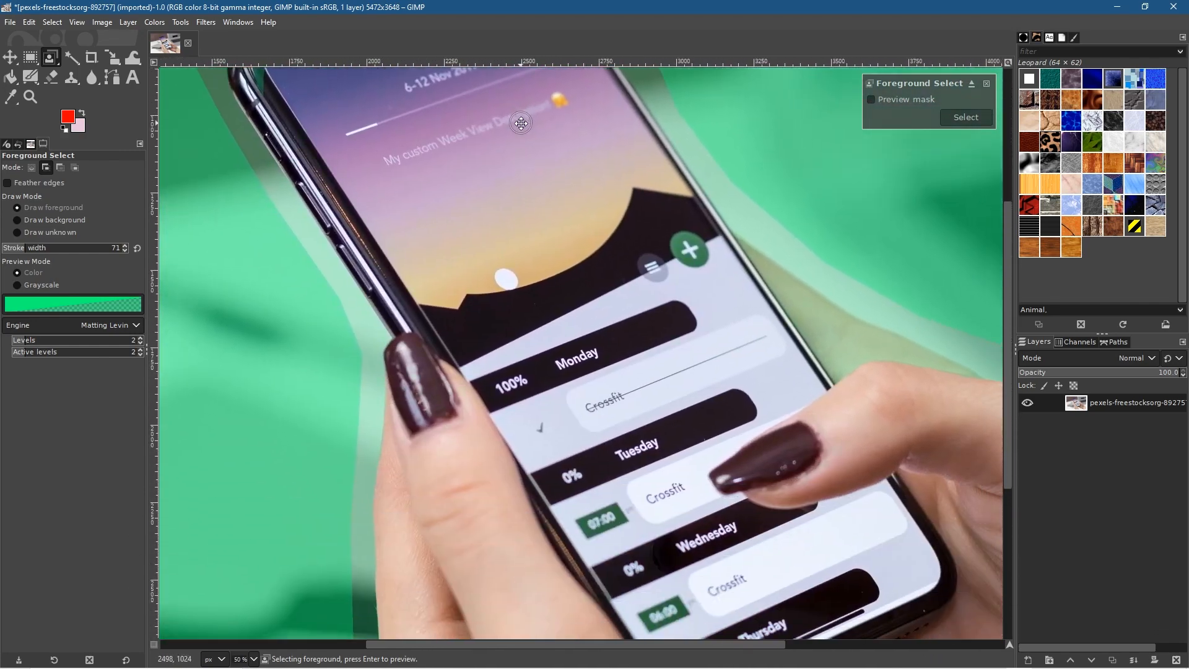
mouse_move(591, 410)
mouse_down()
mouse_move(429, 27)
mouse_move(391, 76)
mouse_up()
scroll(699, 329, down, 3)
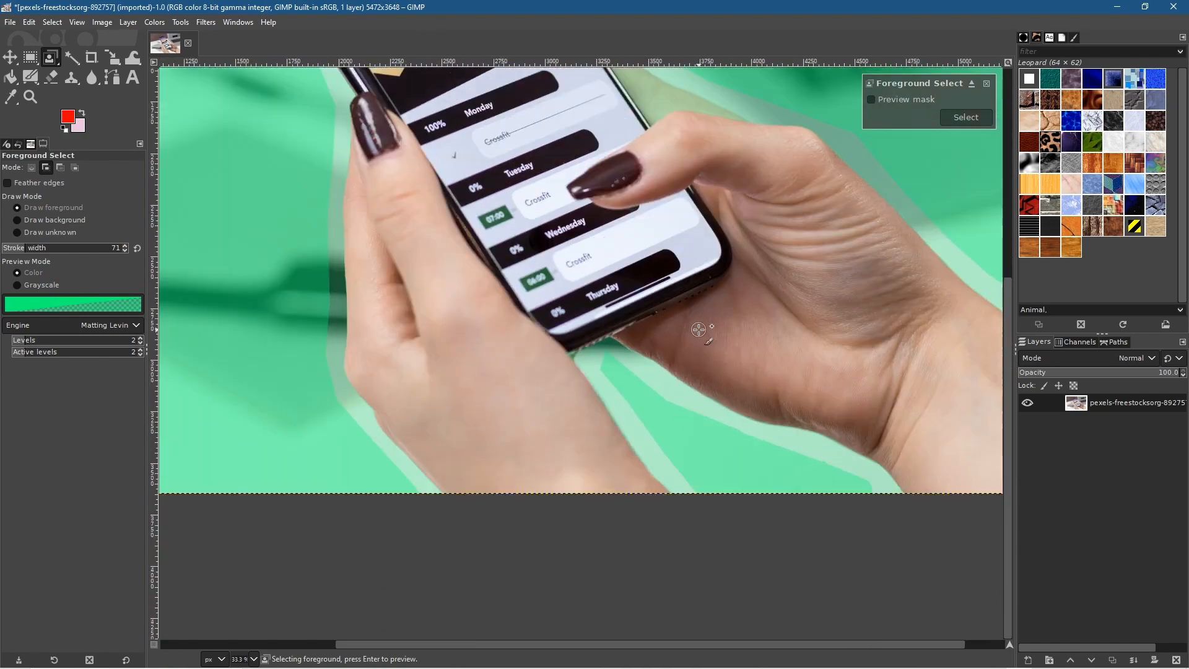
drag(591, 351, 558, 445)
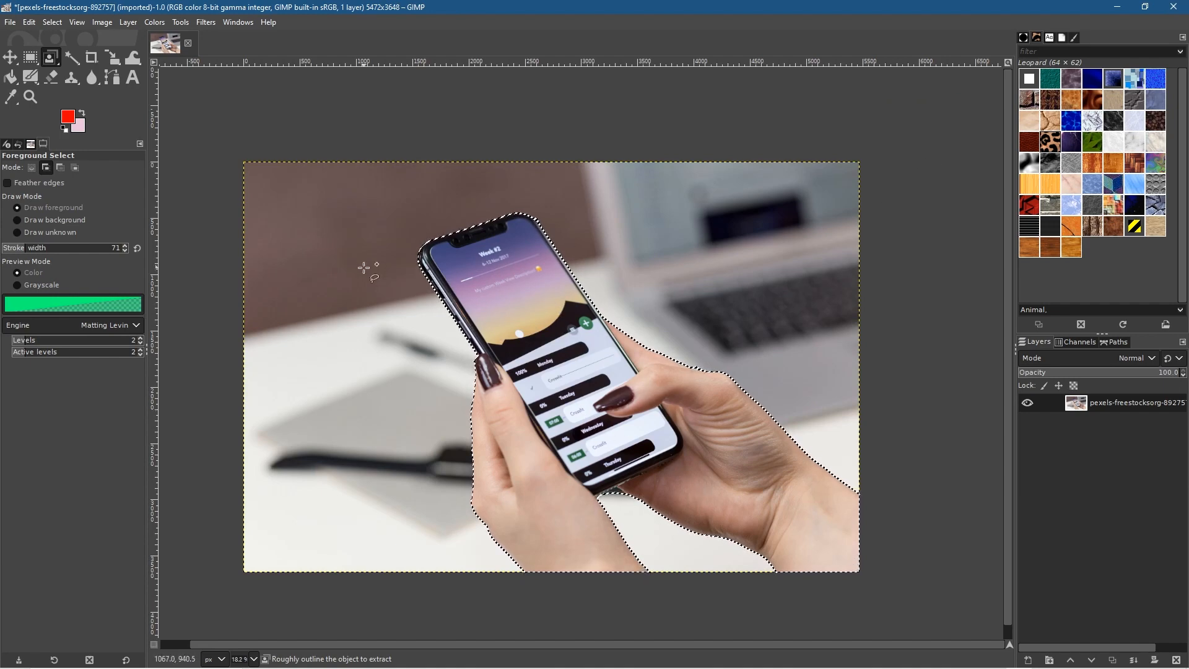
Step: Create a new 5472 × 3648 px layer with transparency fill above the photo
click(1031, 663)
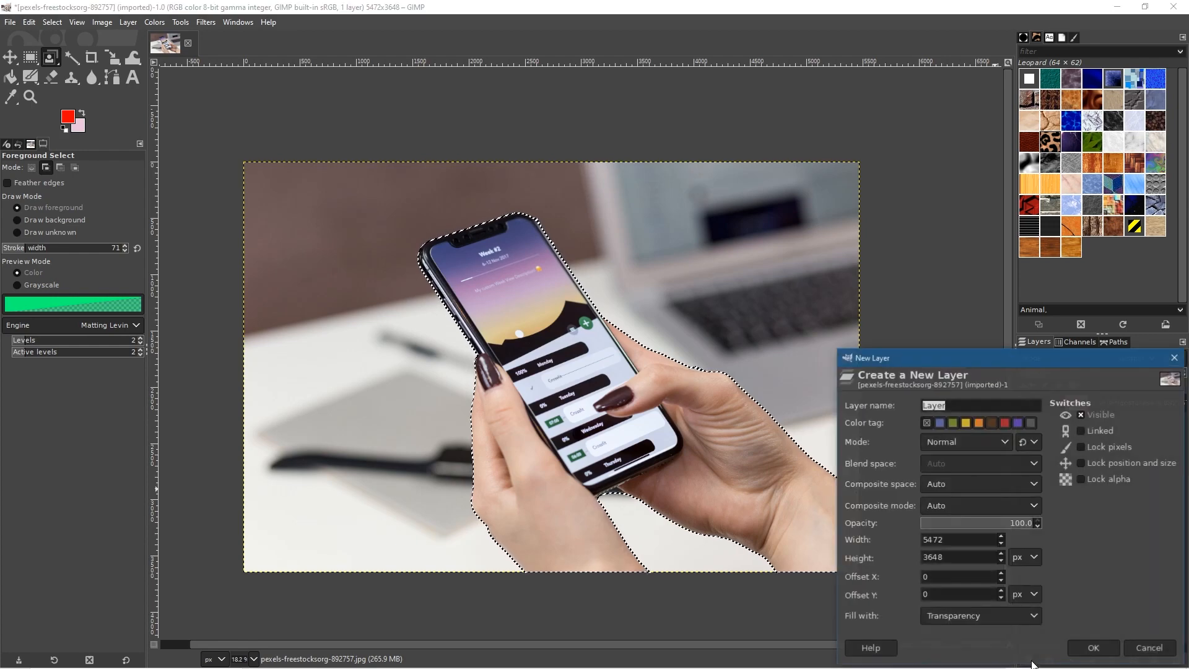
click(1094, 648)
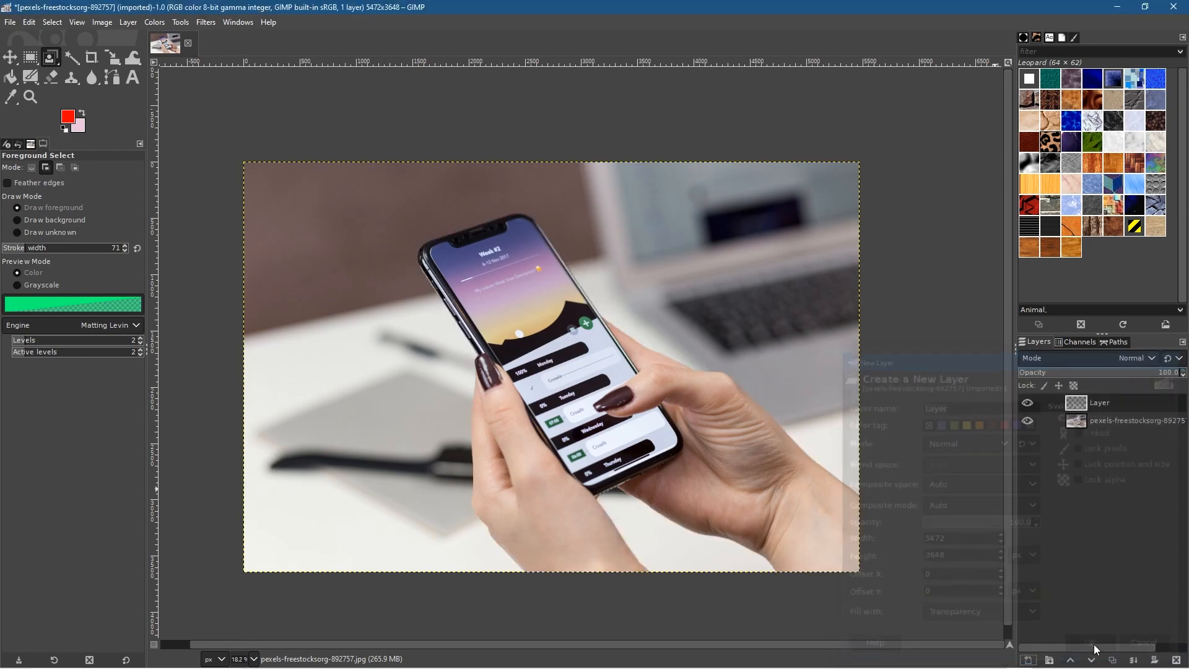
Step: Try to copy the selected area while the new layer is active, and paste and anchor it there
click(29, 23)
click(47, 104)
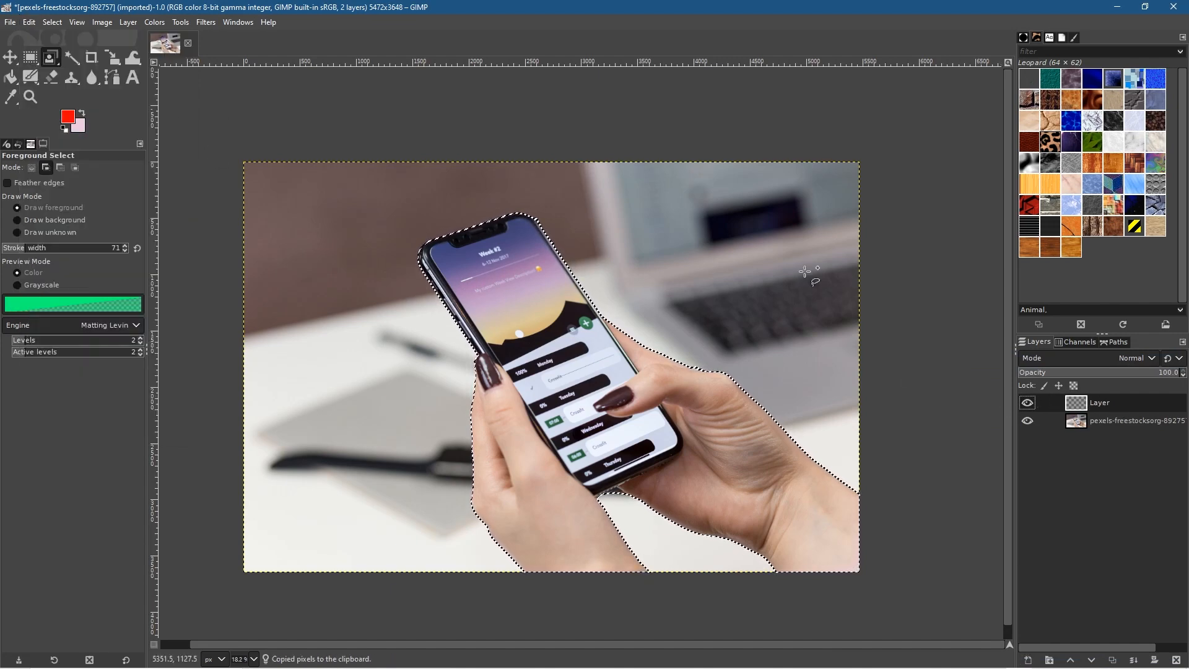
click(28, 22)
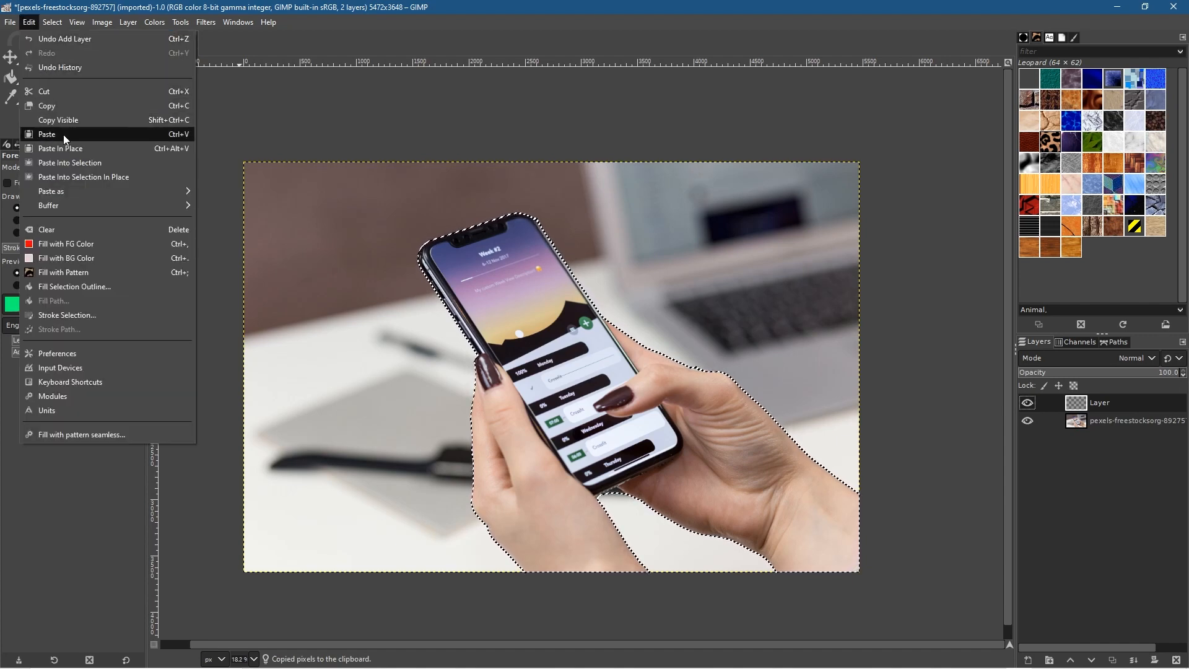
click(168, 136)
click(1134, 660)
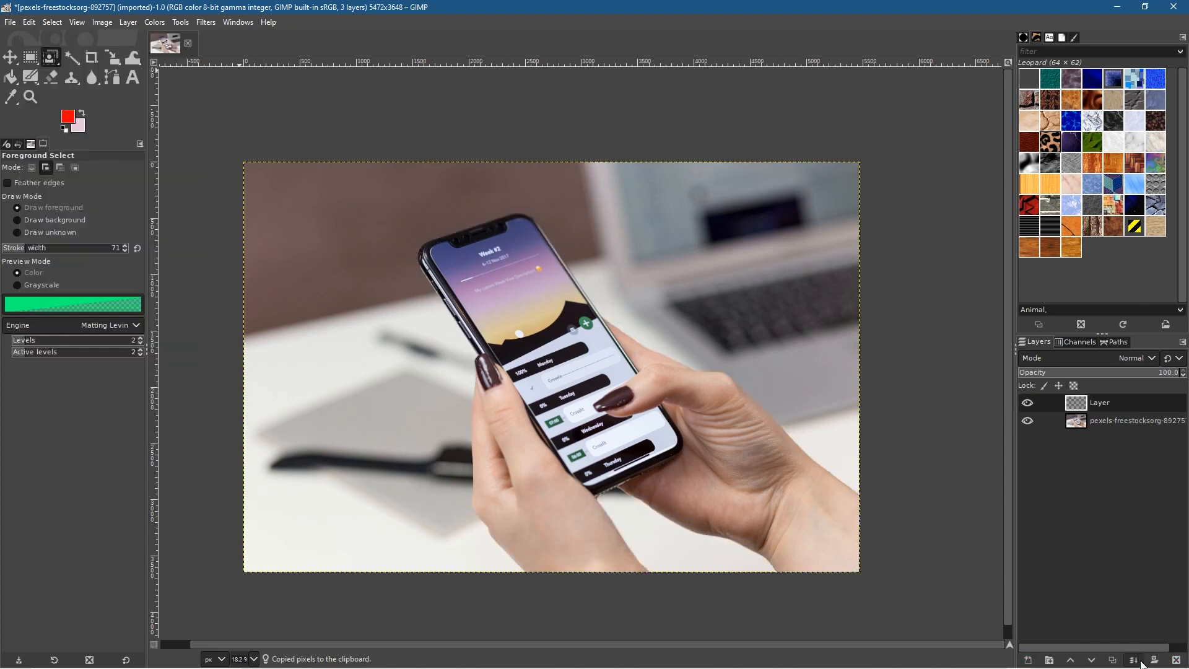
Step: Check the new layer's content with the photo layer hidden, and undo the paste
click(1030, 421)
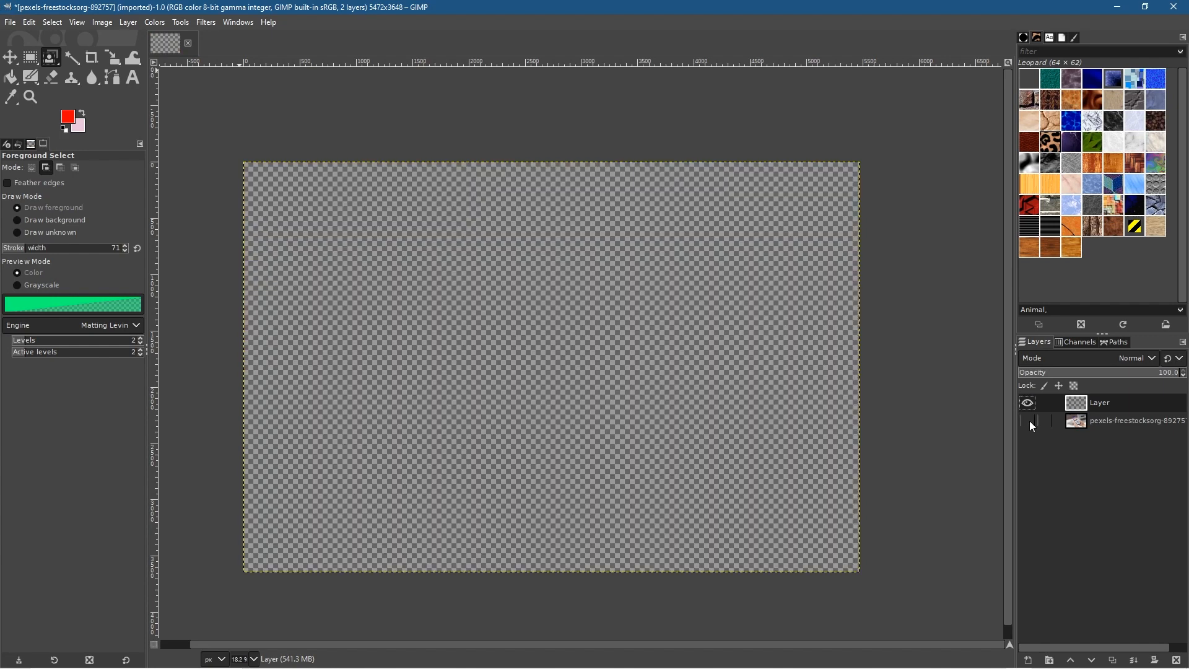
click(1029, 422)
click(1030, 421)
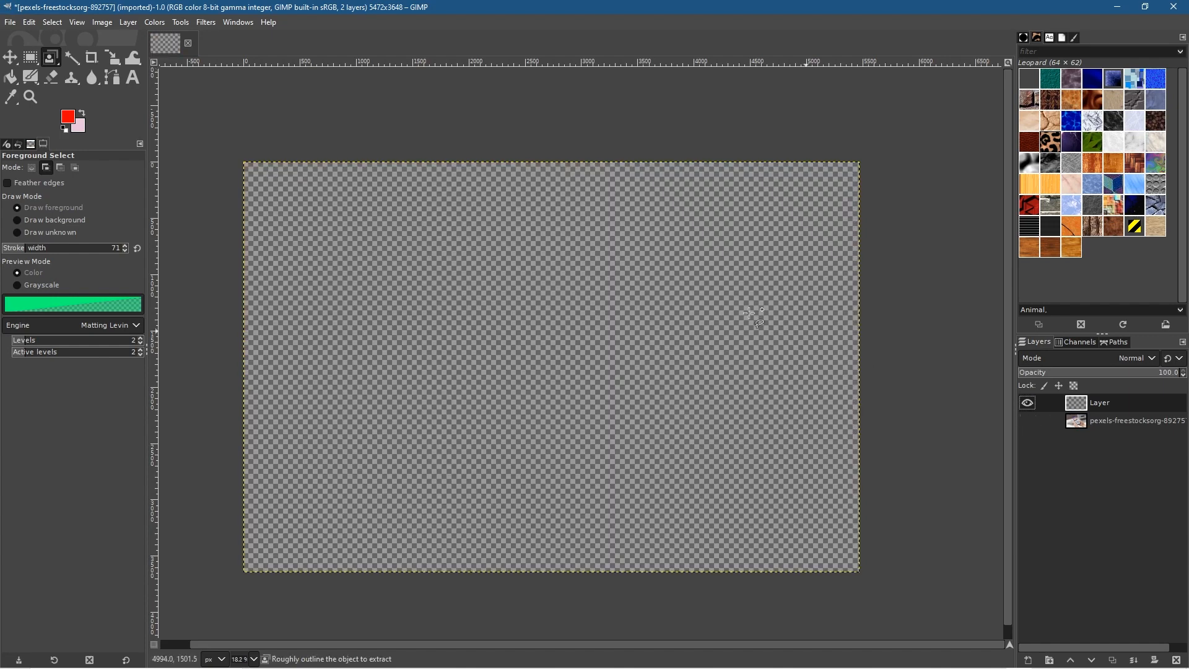
click(1026, 420)
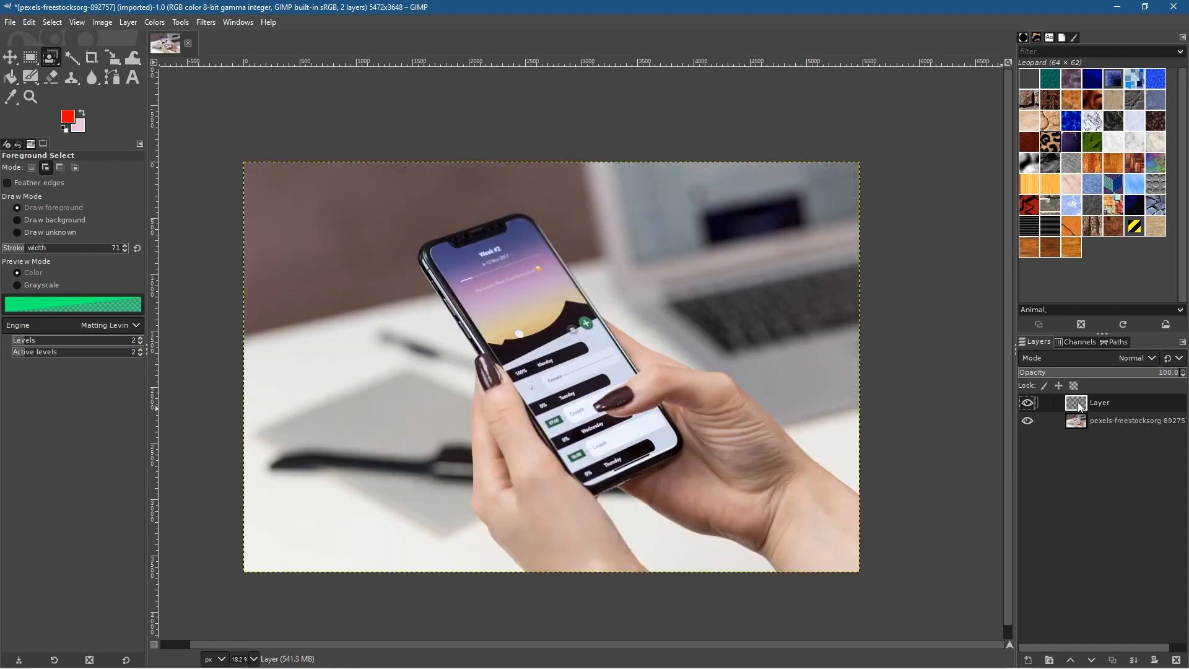
key(Return)
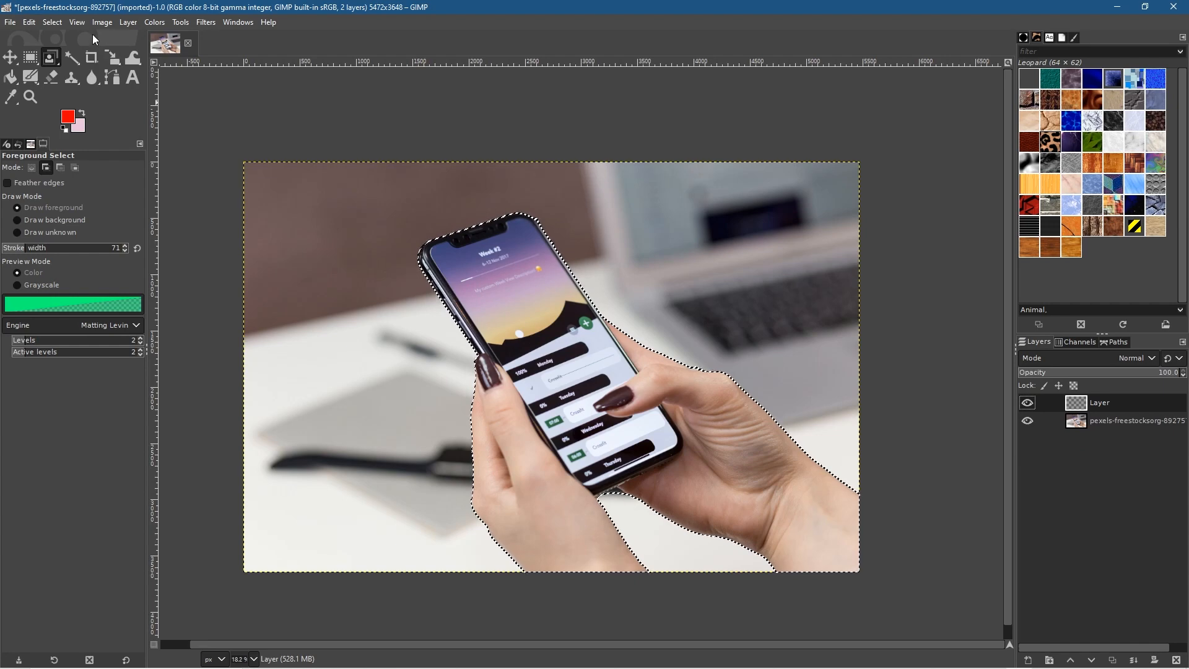
Step: Copy the selected phone and hands from the photo layer and paste them over the new layer as a floating selection
click(29, 22)
click(54, 101)
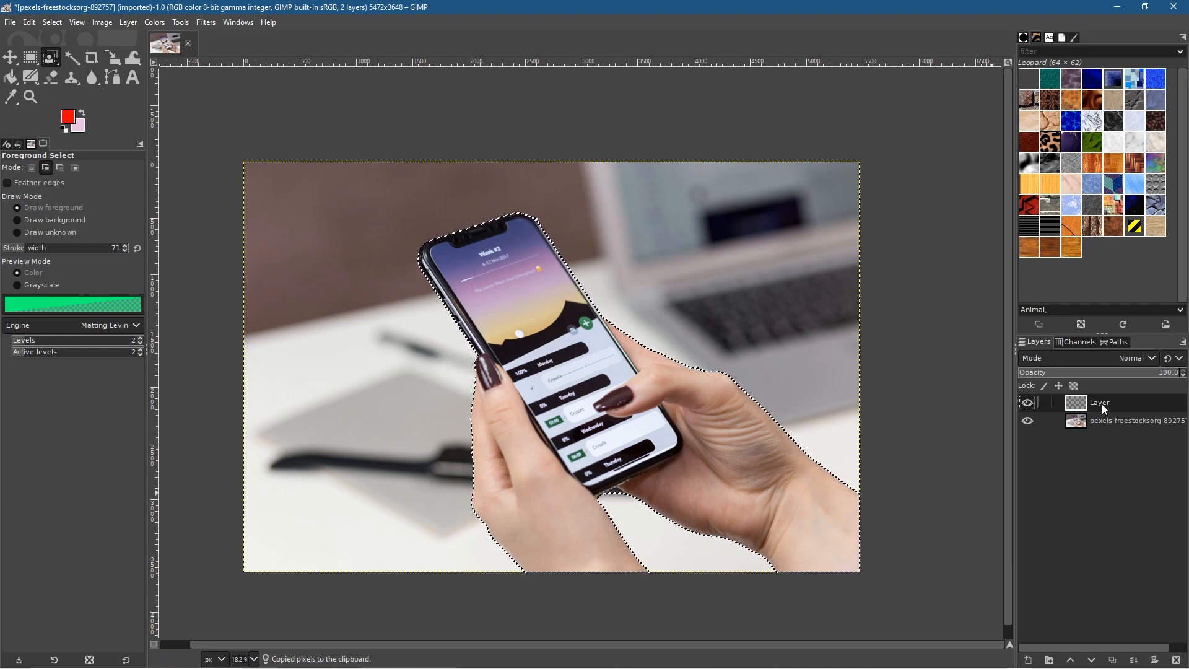
click(29, 22)
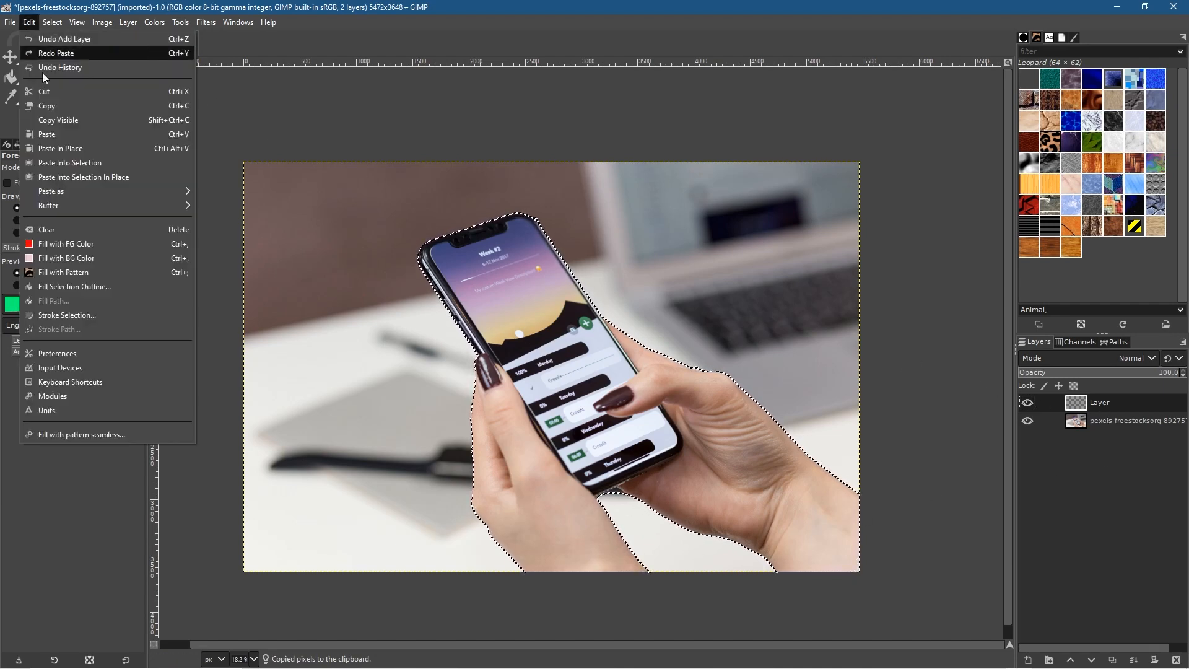
click(63, 133)
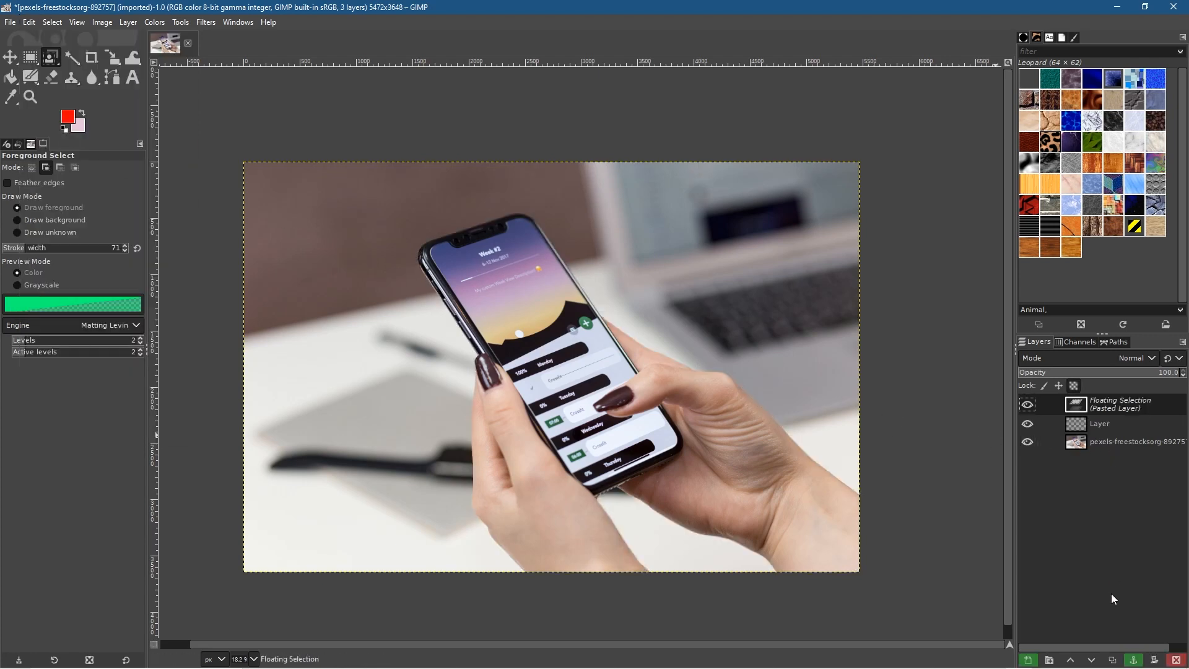
Step: Anchor the floating selection onto the new layer, check it with the photo layer hidden, and undo the paste
click(1134, 660)
click(1027, 421)
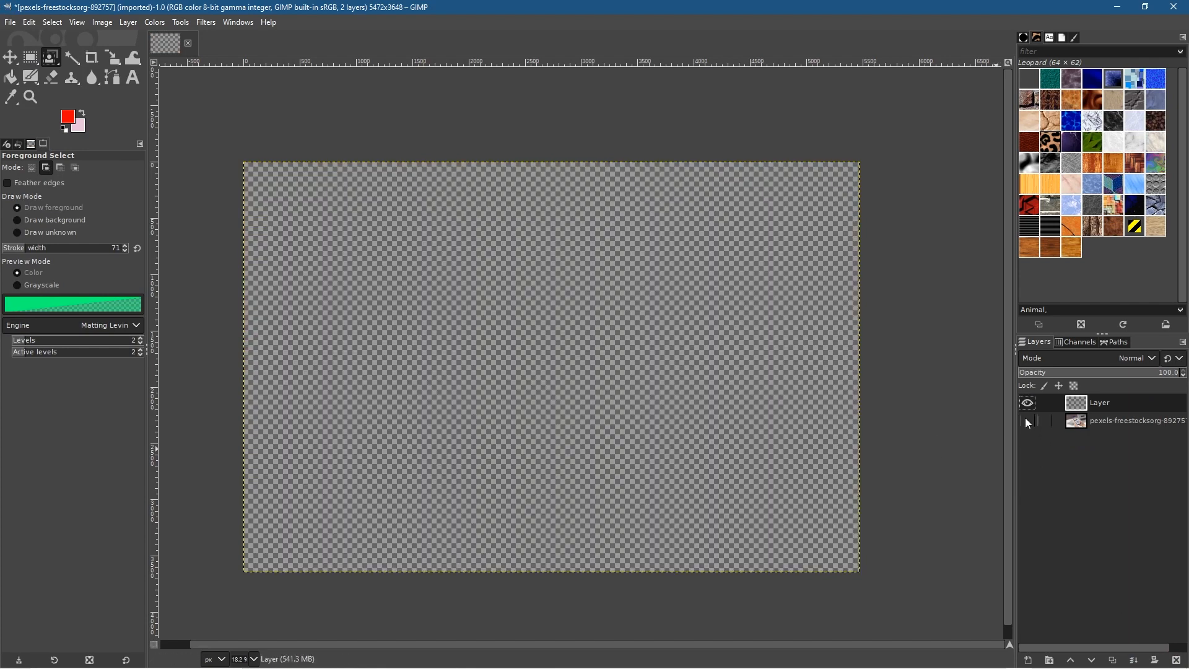
click(1027, 421)
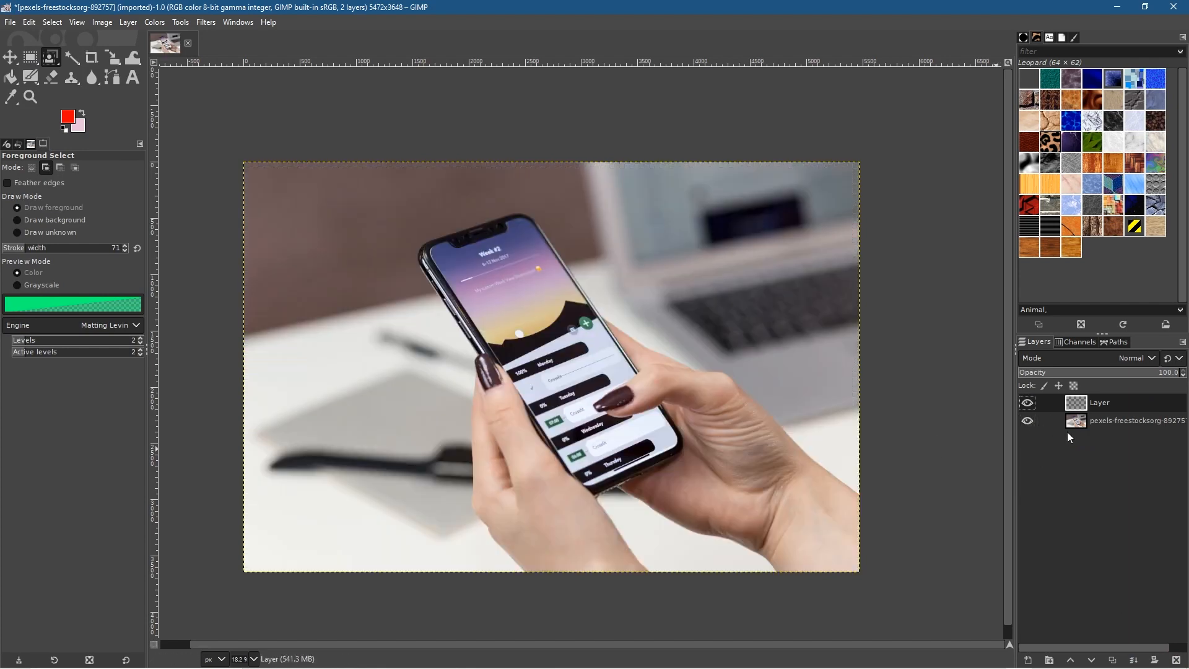
key(Return)
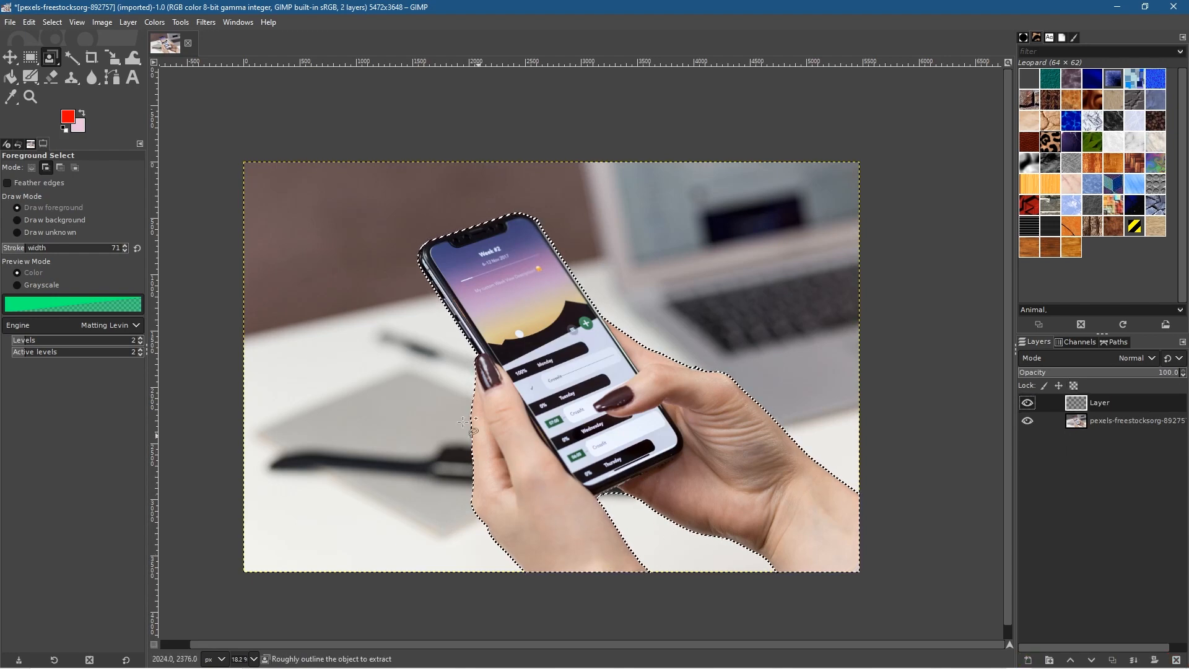
Step: Invert the selection and try to copy and paste the area around the phone and hands with the new layer active
click(52, 22)
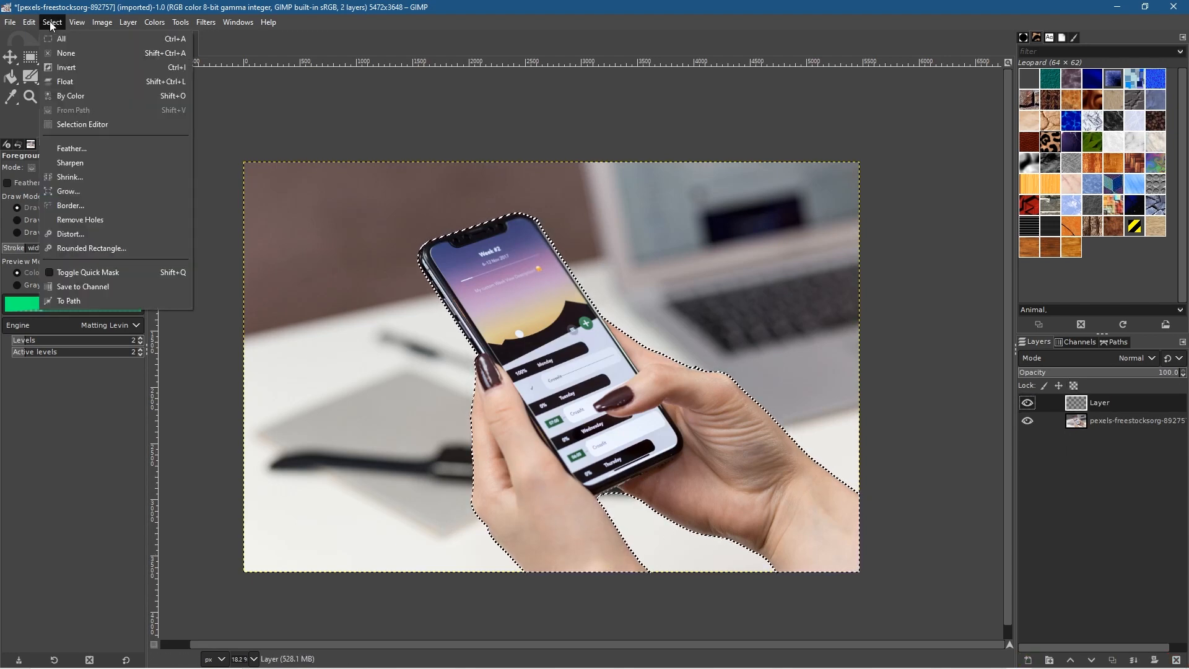
click(66, 71)
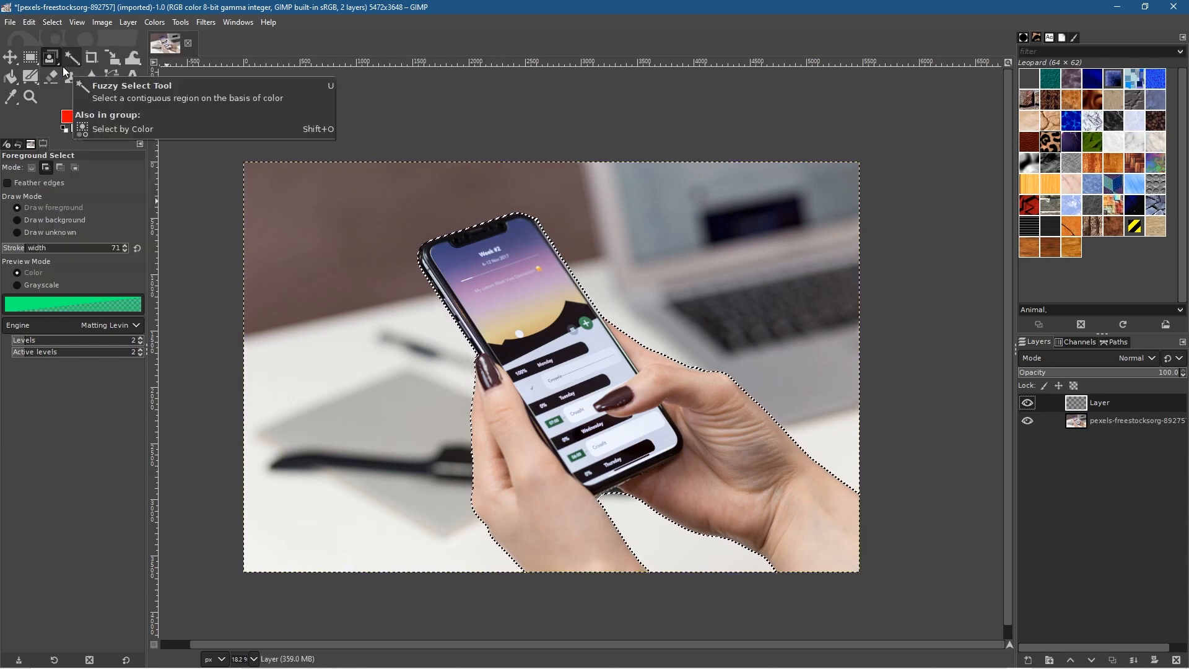
click(30, 23)
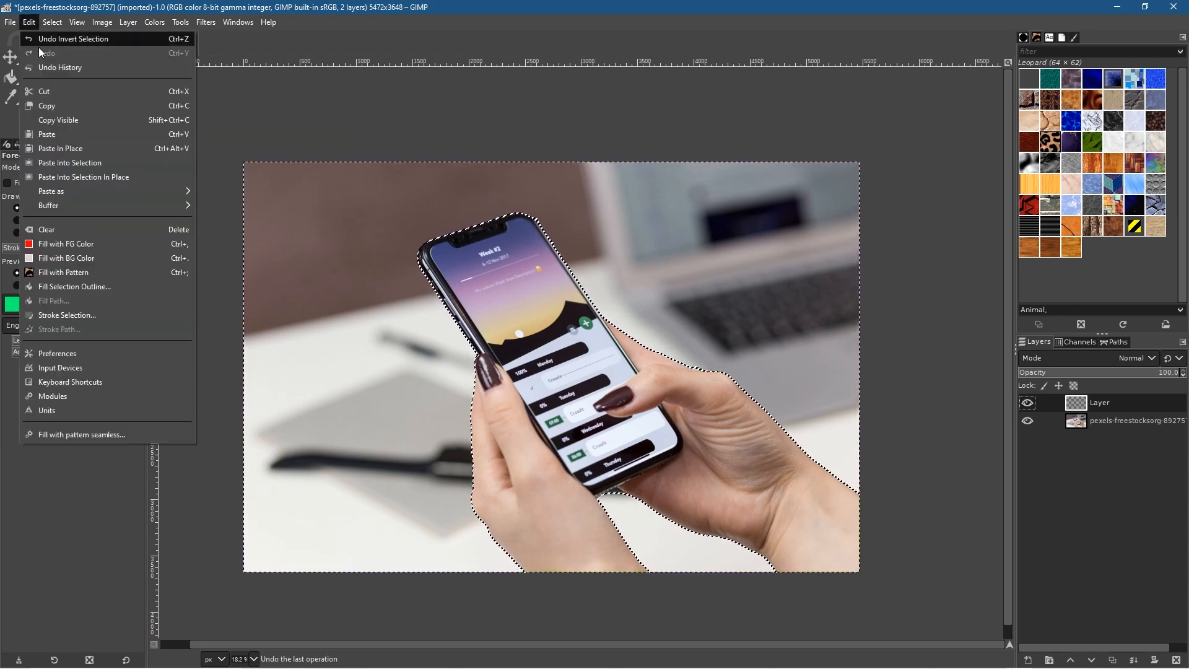
click(48, 104)
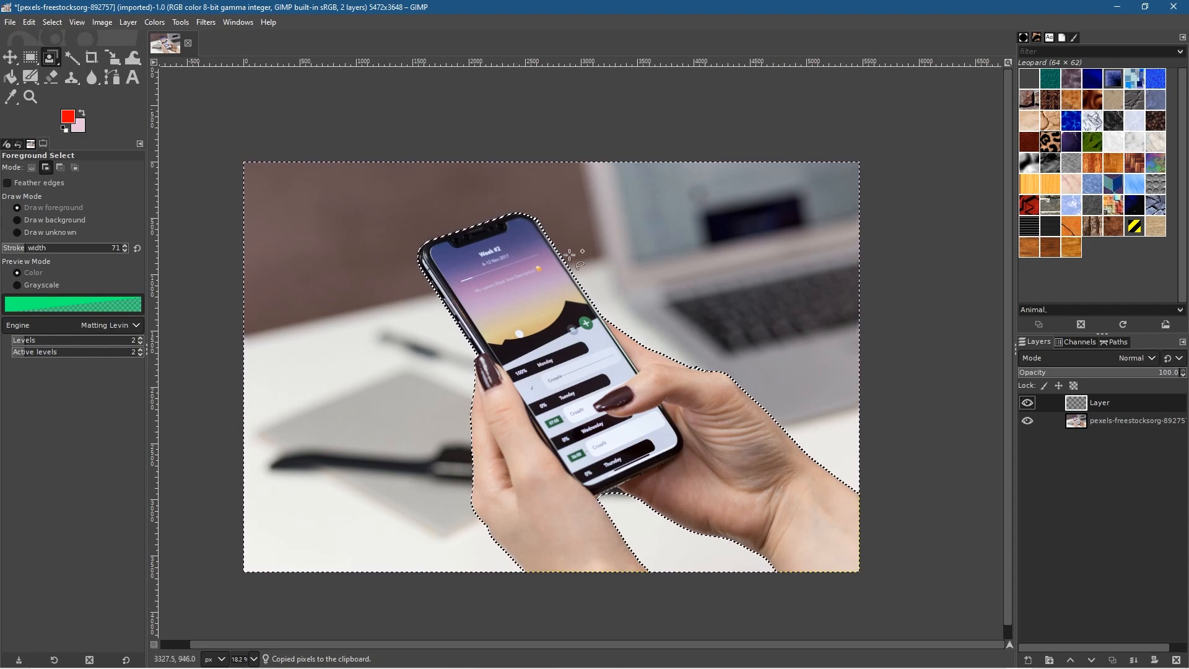
click(30, 23)
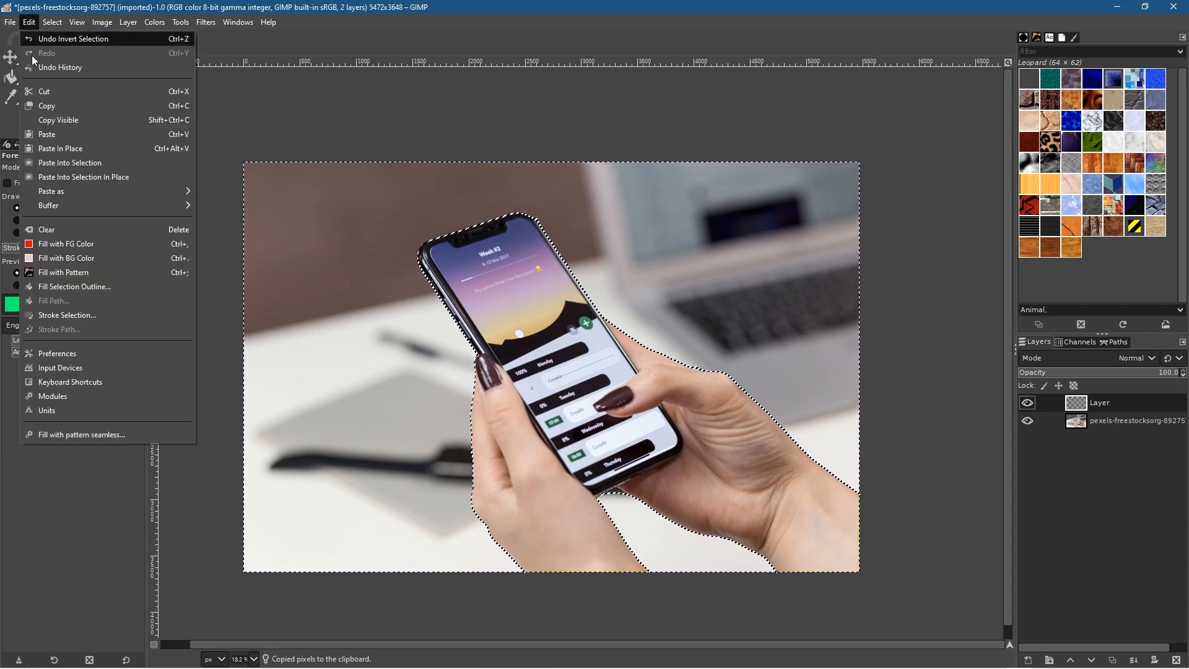
click(48, 136)
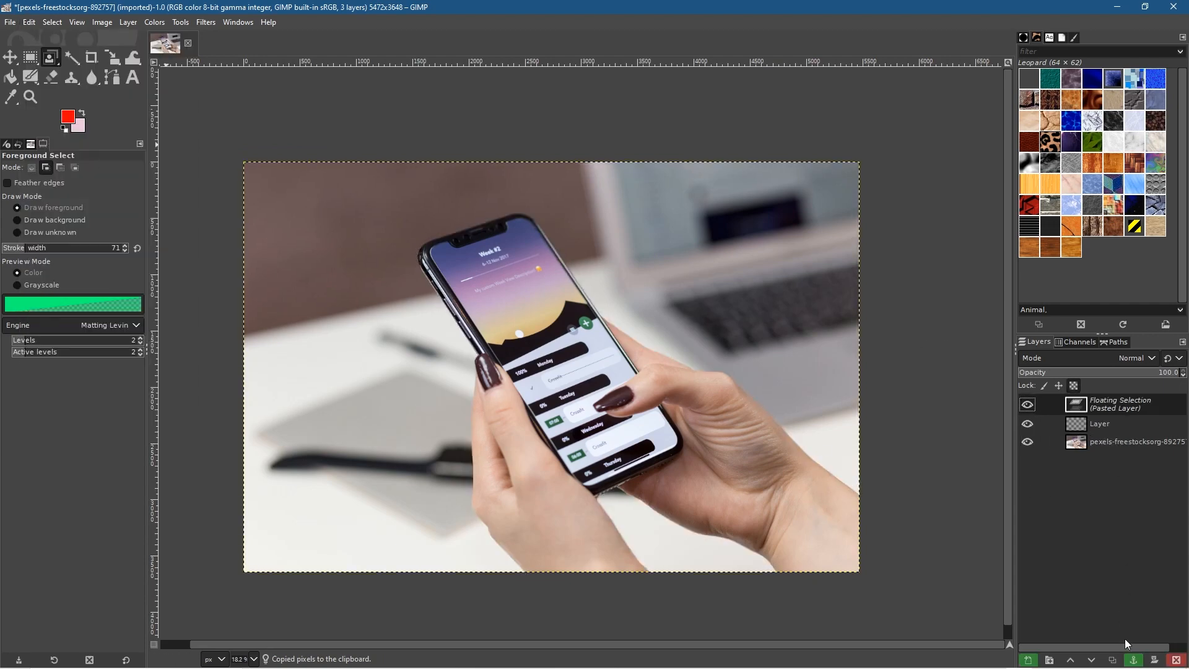
Step: Anchor the pasted background area, check the new layer with the photo layer hidden, and undo back to the phone and hands selection
click(1134, 659)
click(1027, 422)
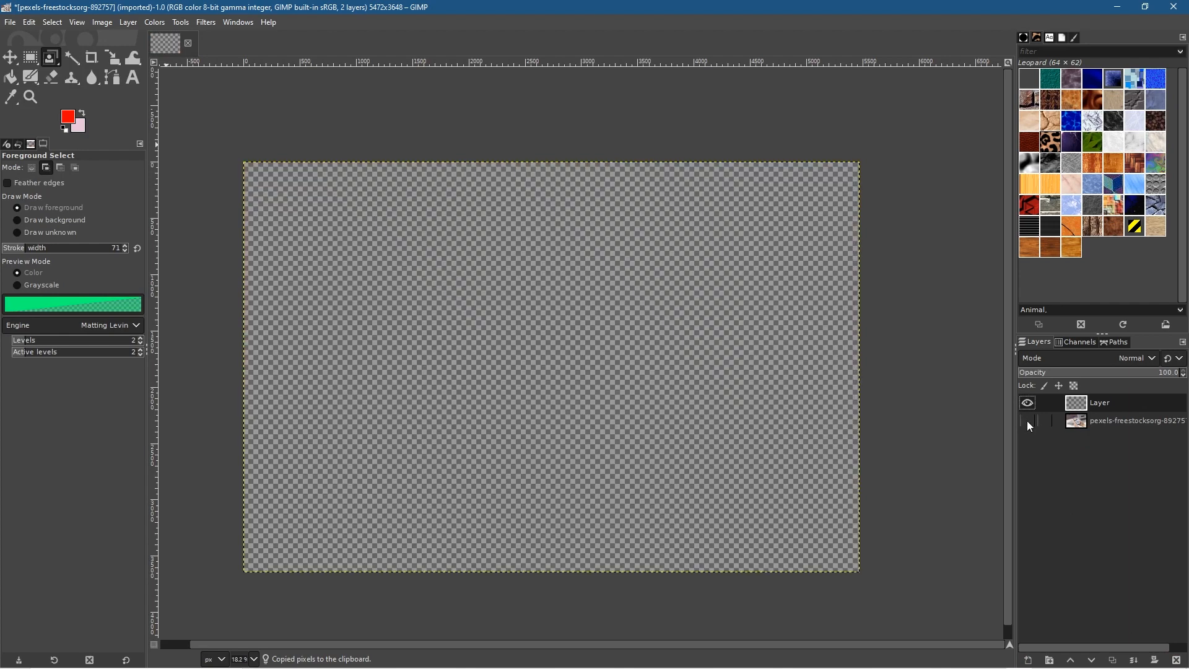
click(1027, 421)
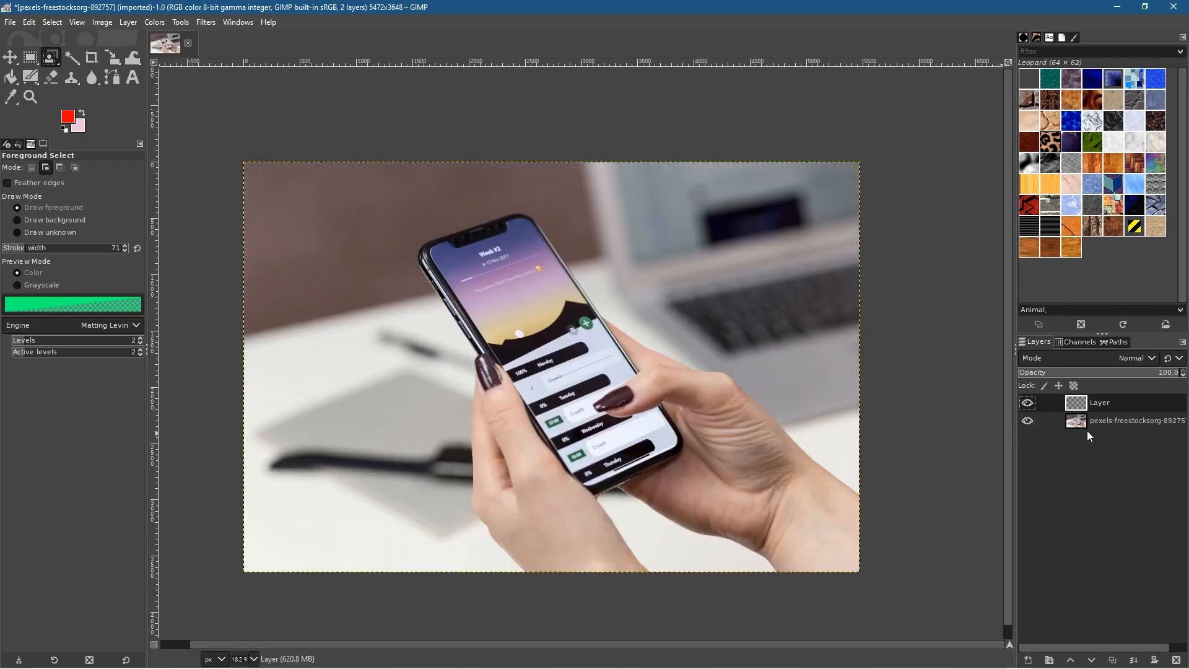
key(ctrl+z)
key(ctrl+z)
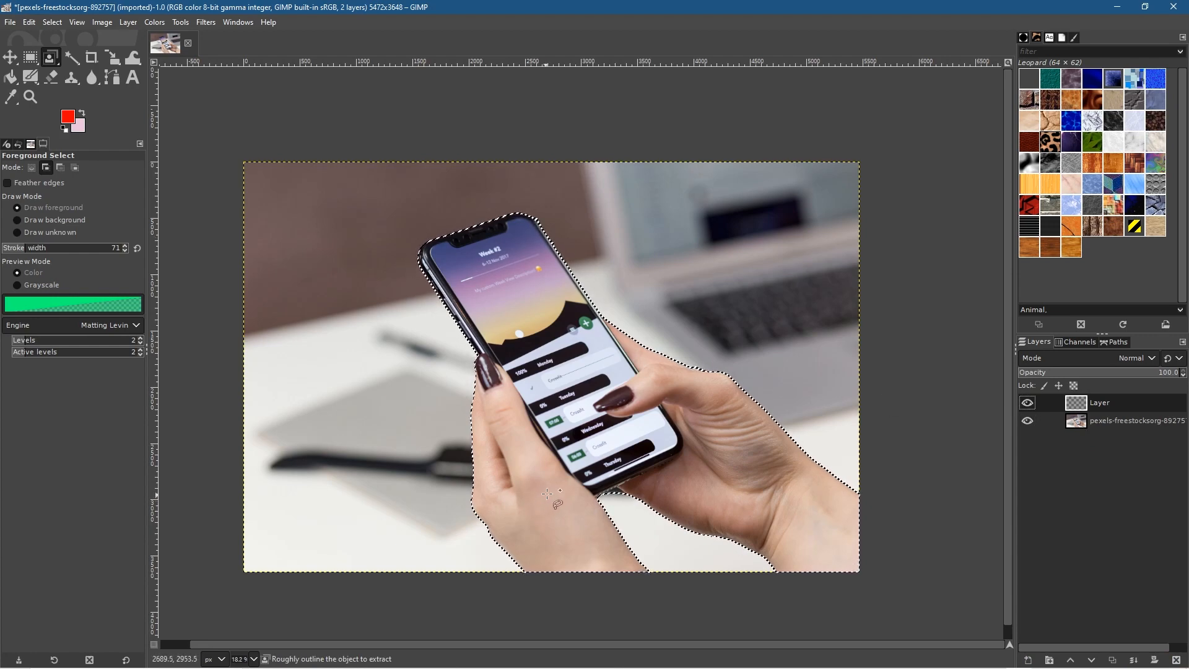
Step: Copy the selected phone and hands with the photo layer active instead of the new transparent layer
key(ctrl+c)
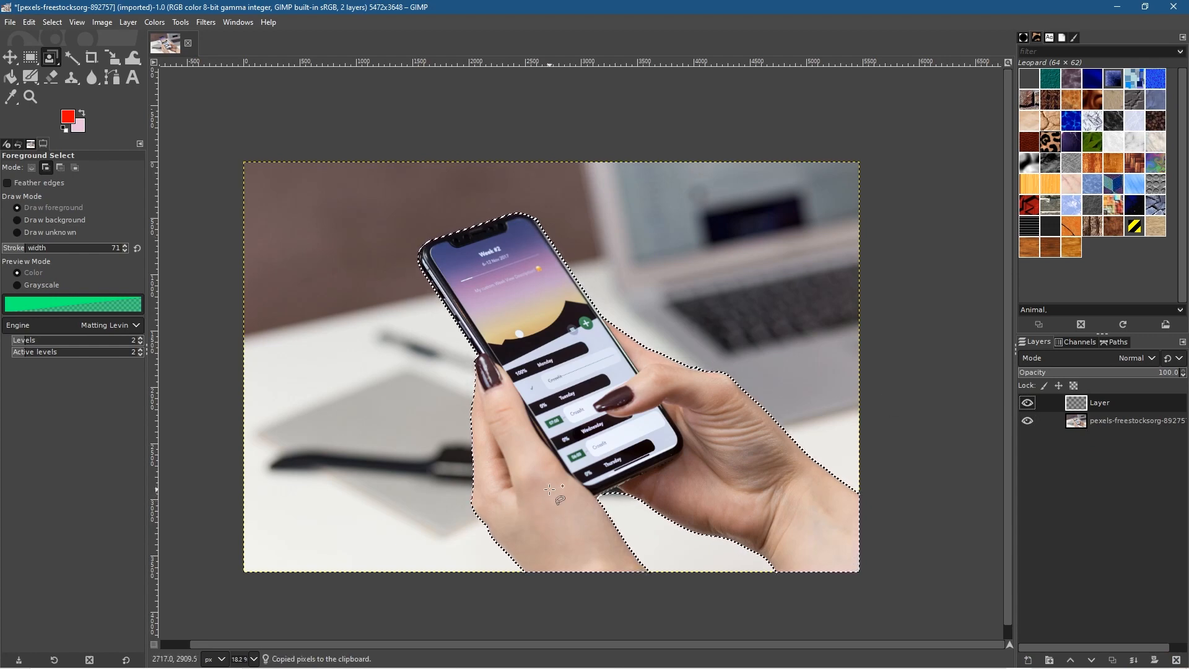
click(1102, 424)
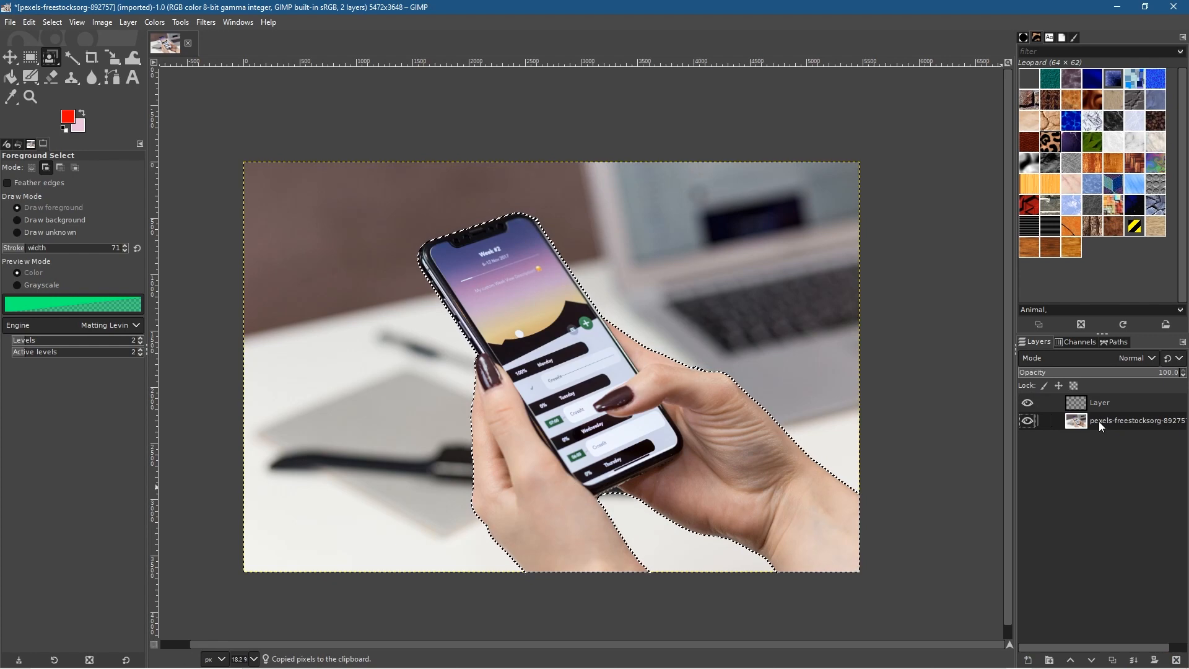
click(1113, 404)
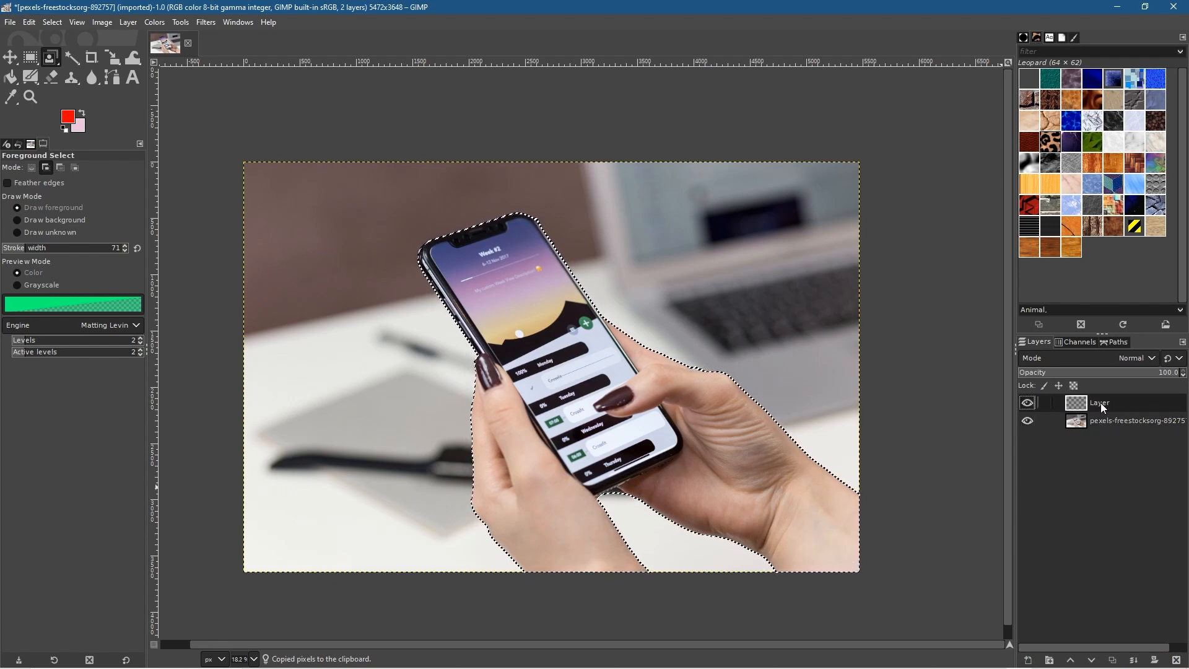
click(1107, 423)
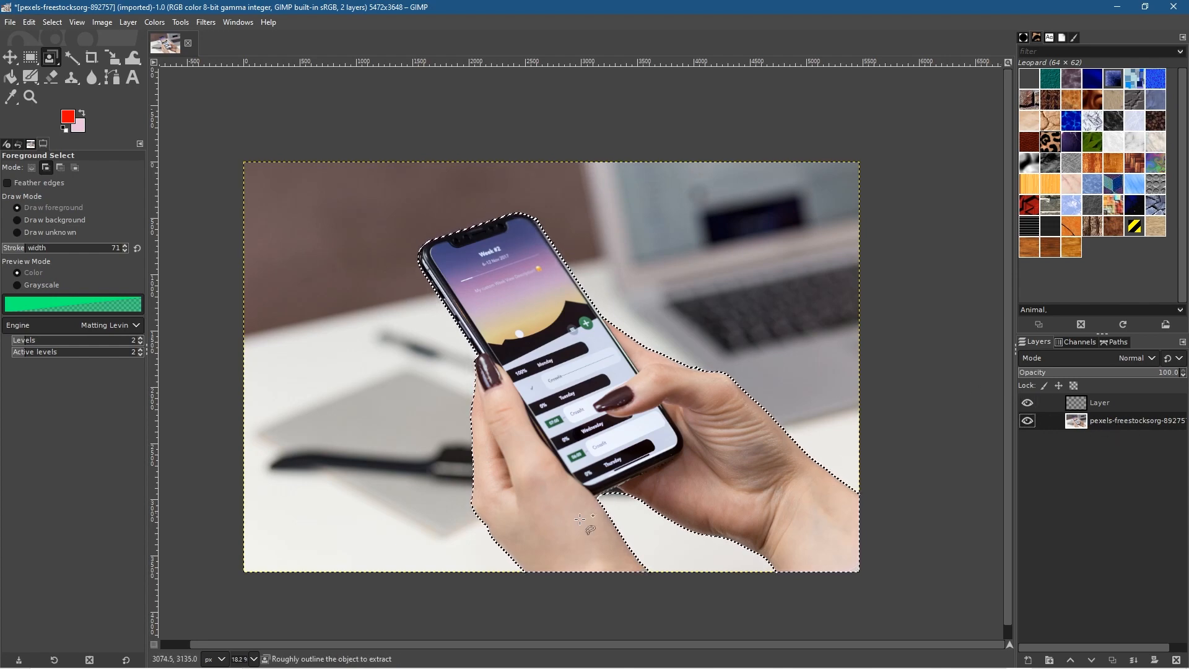
click(42, 20)
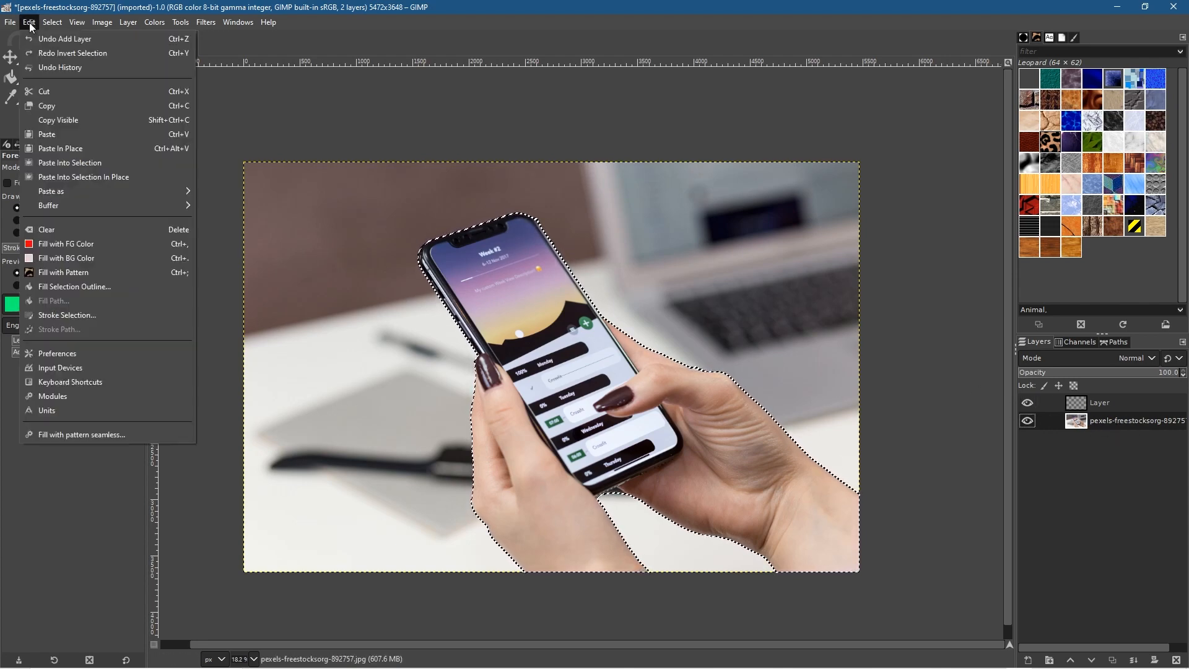
click(52, 103)
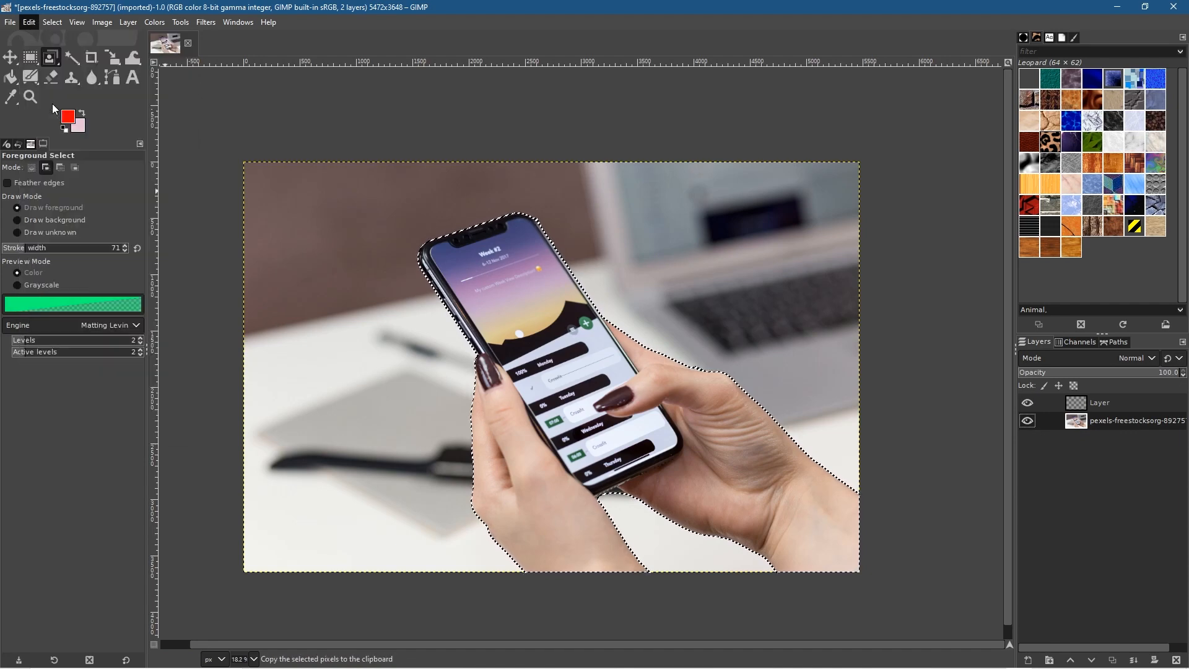
Step: Paste and anchor the phone and hands onto the new layer, and hide the photo layer to check the cutout
click(1102, 403)
click(29, 23)
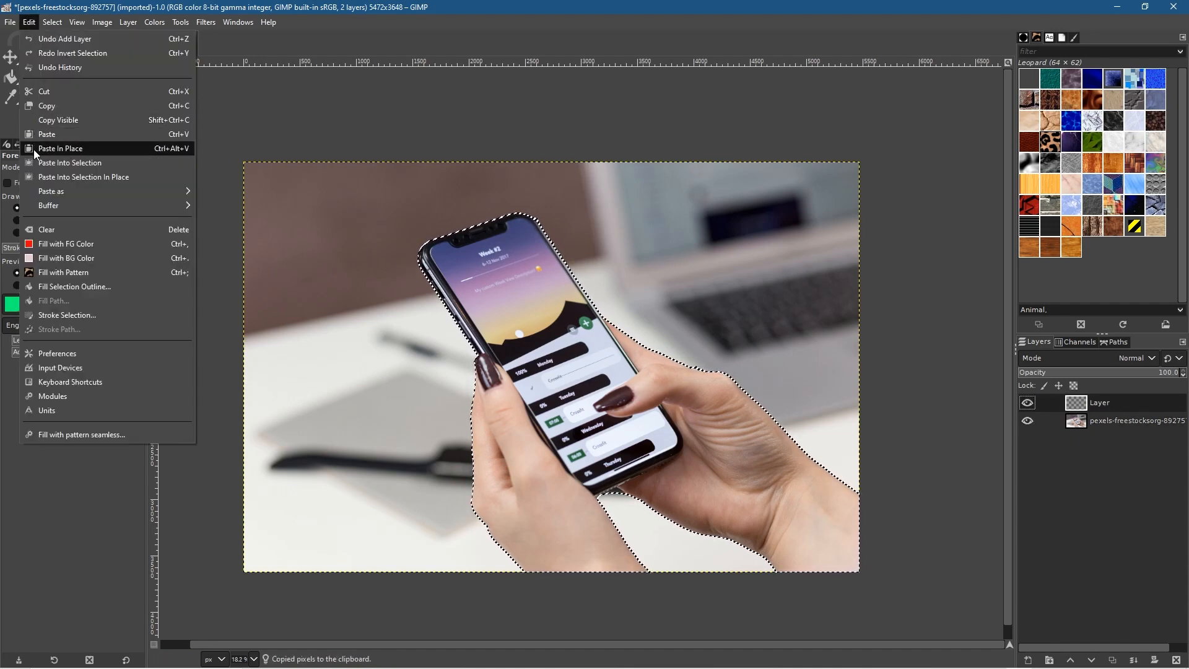
click(43, 133)
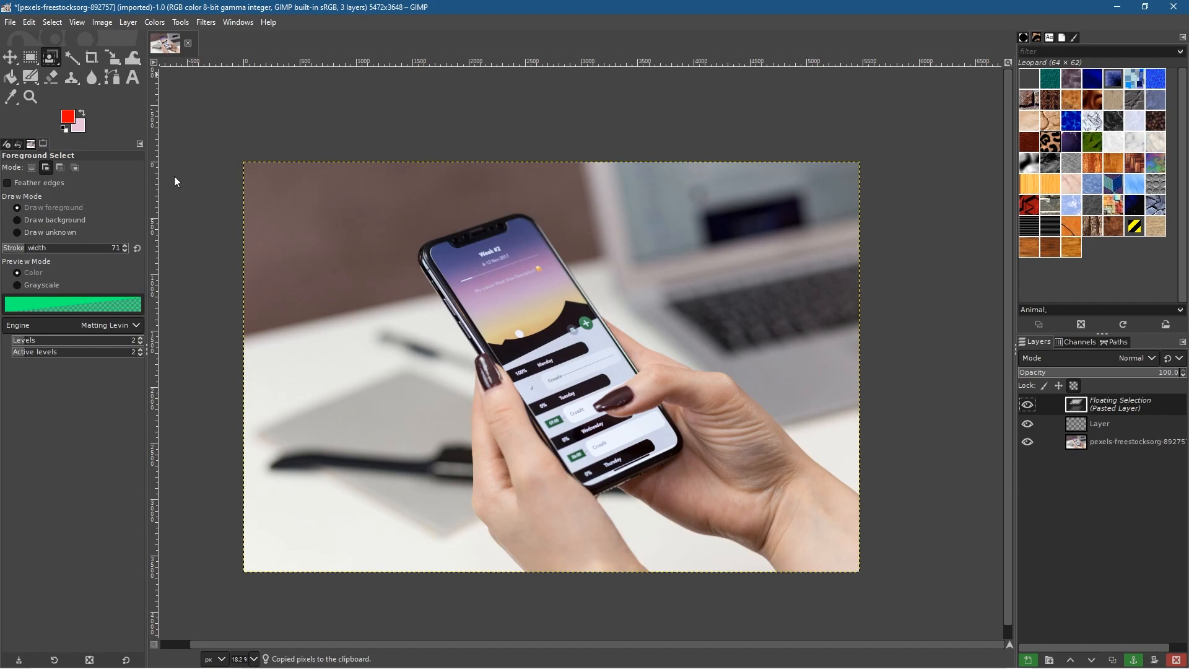
click(1135, 659)
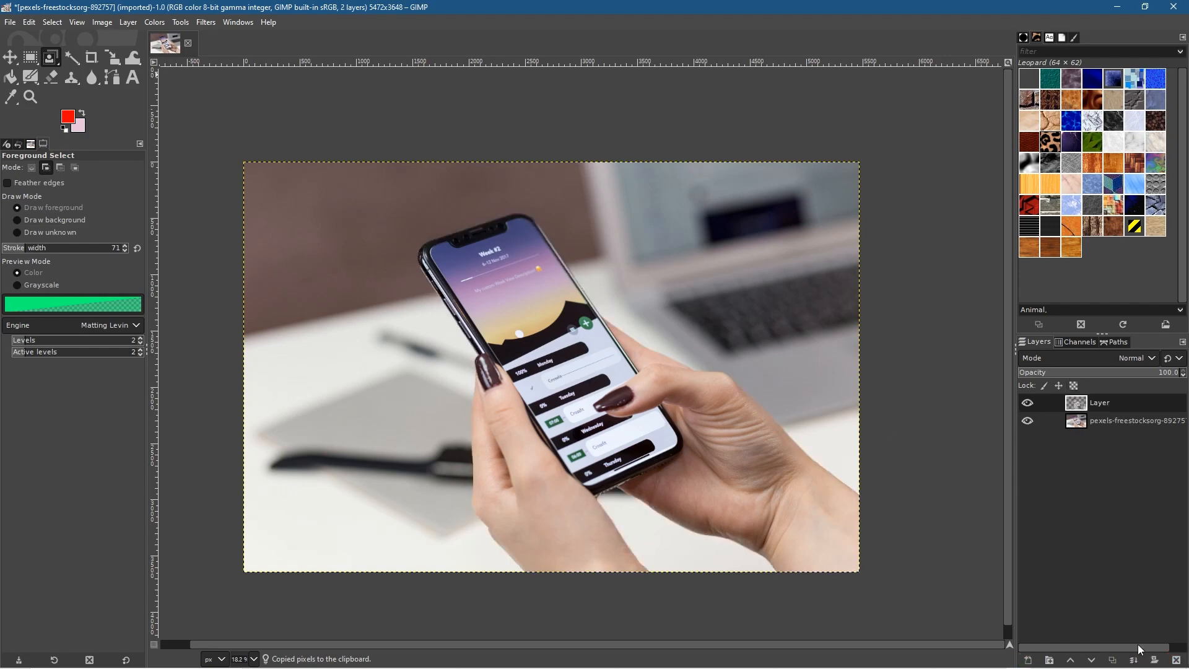
click(1028, 422)
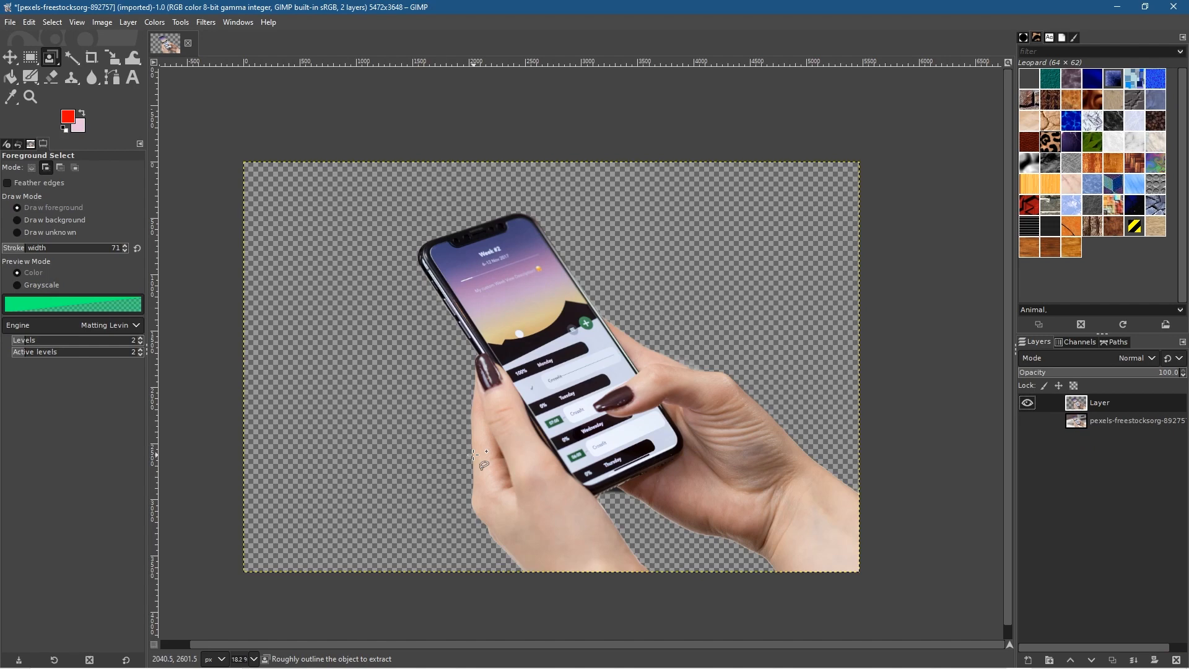
Step: Undo the pasted cutout and the creation of the new layer, keeping the phone and hands selection
key(ctrl+z)
key(ctrl+z)
key(ctrl+y)
key(ctrl+z)
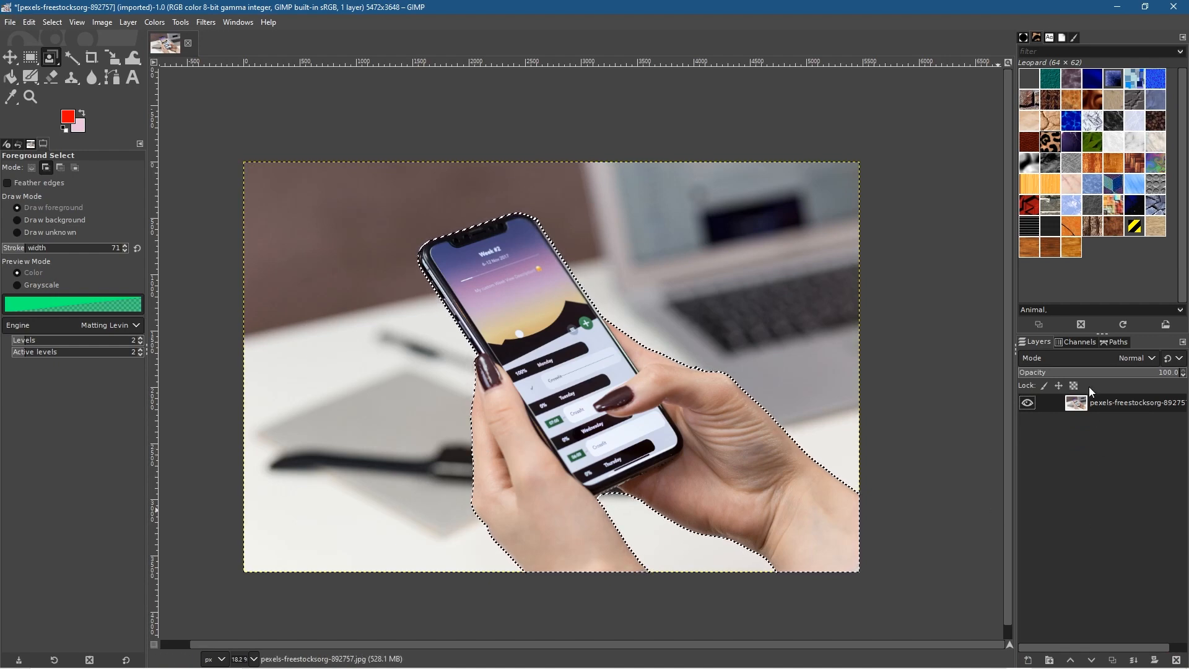
Step: Create a new 5472 × 3648 px layer with transparency fill above the photo and make it the active layer
click(1028, 662)
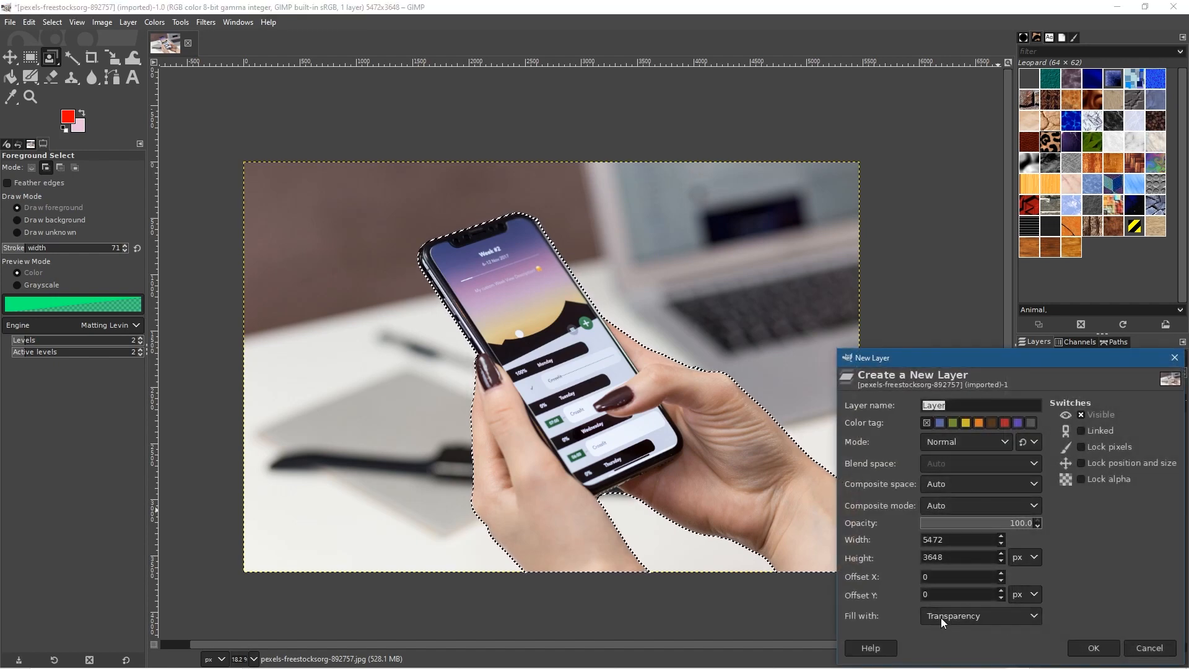
click(1086, 648)
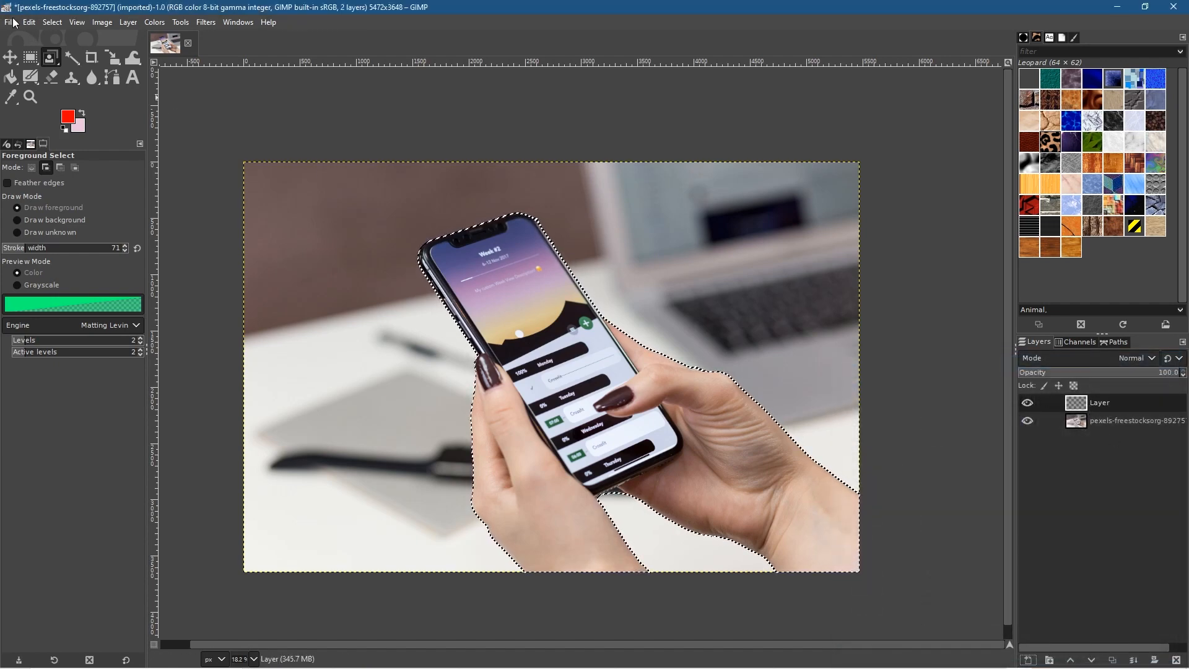
click(1096, 404)
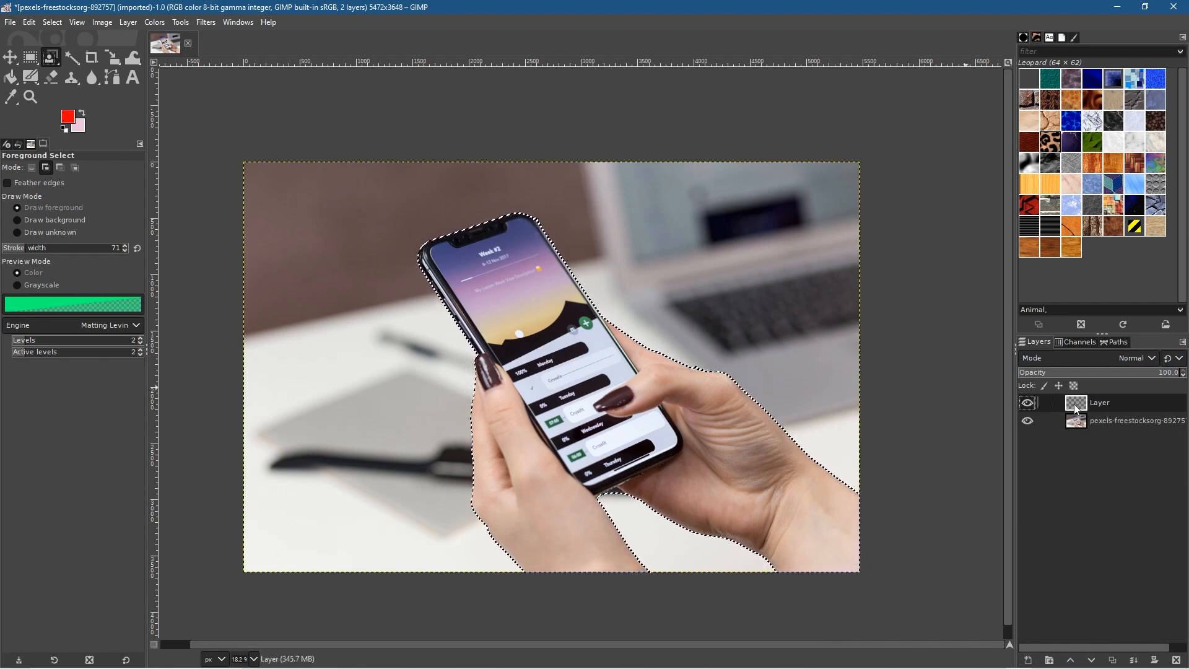
click(29, 22)
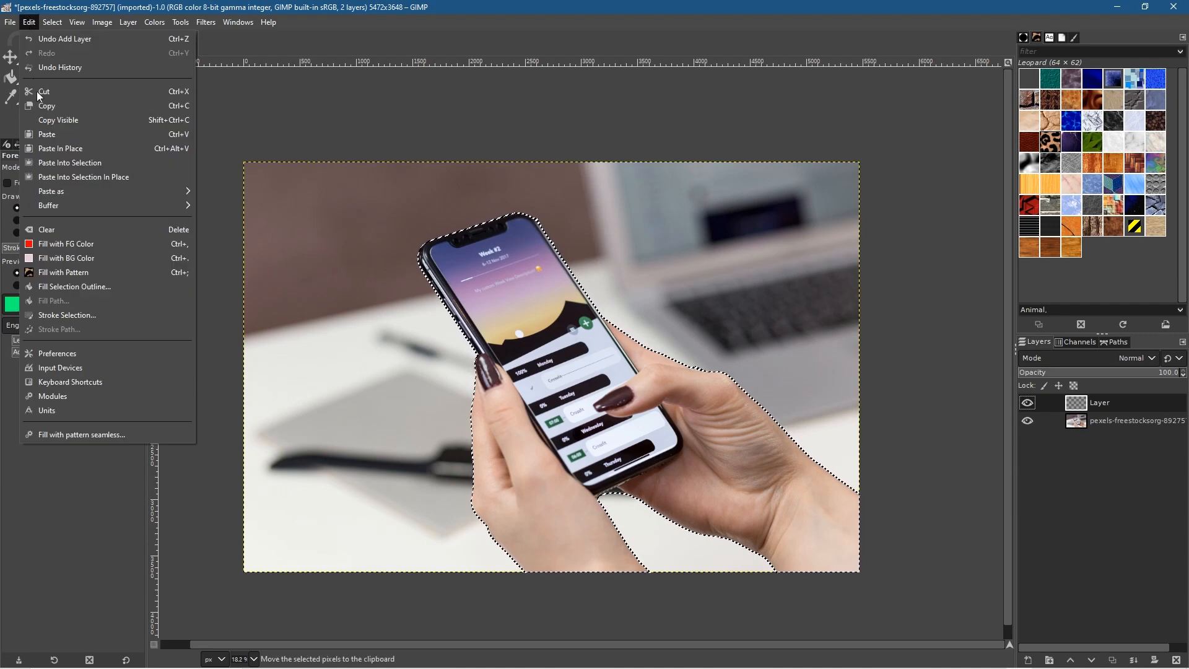
click(1109, 399)
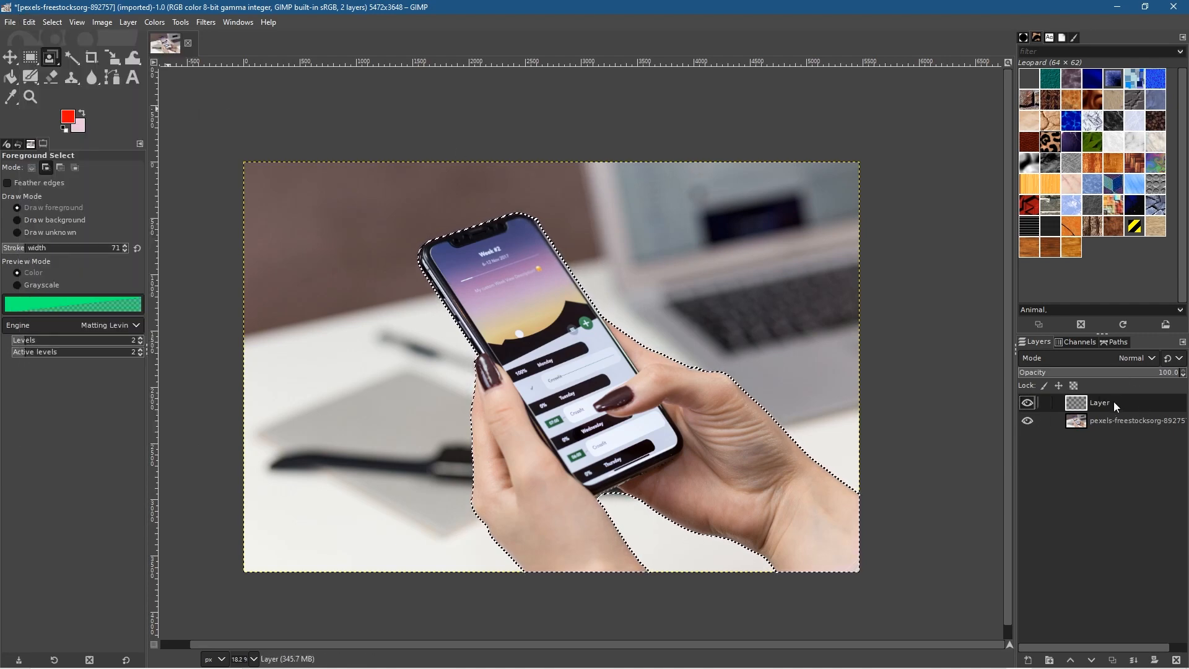
Step: Copy the selected phone and hands from the photo layer and paste them as a floating selection above the new layer
click(1070, 425)
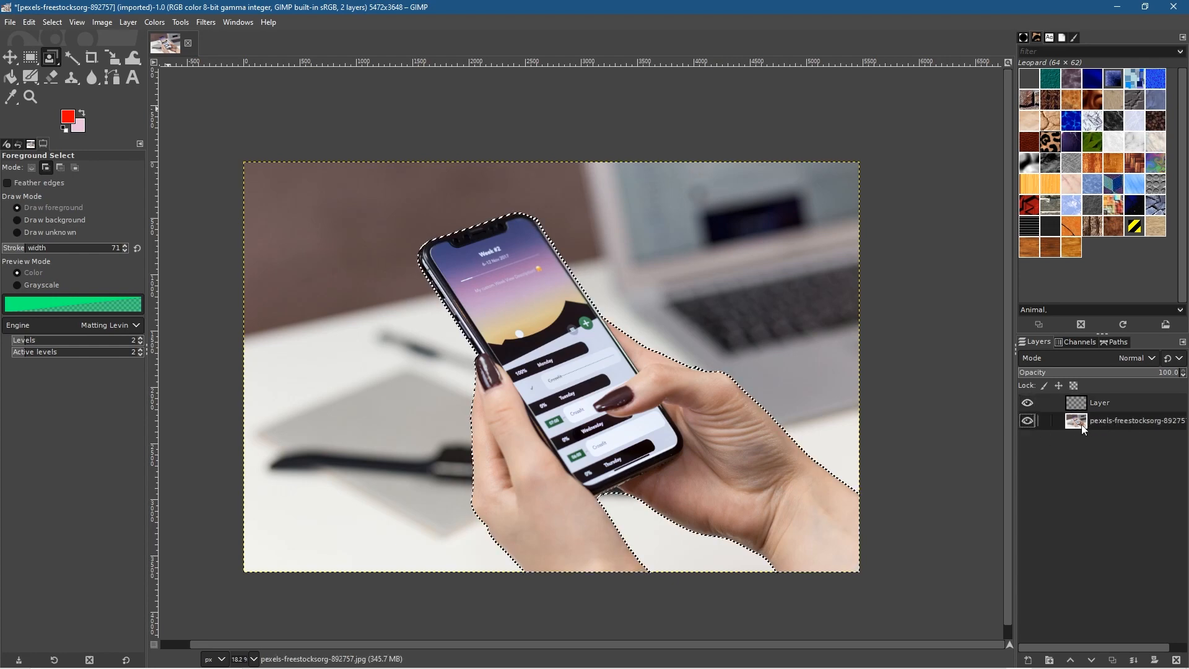
click(52, 23)
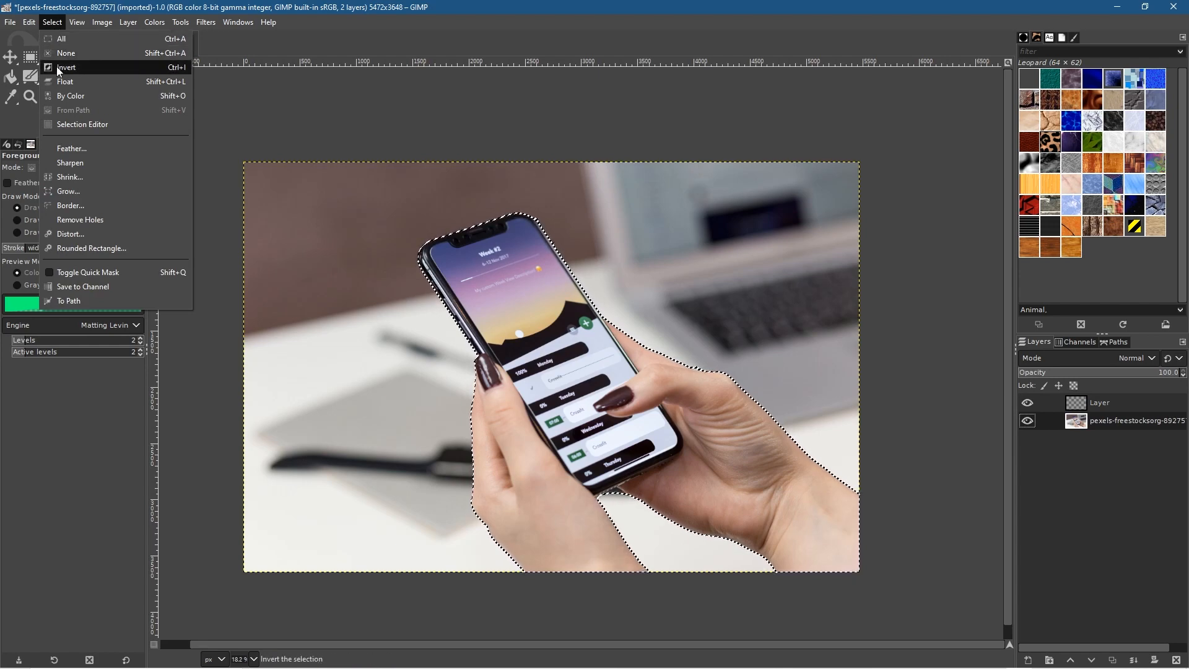
click(54, 22)
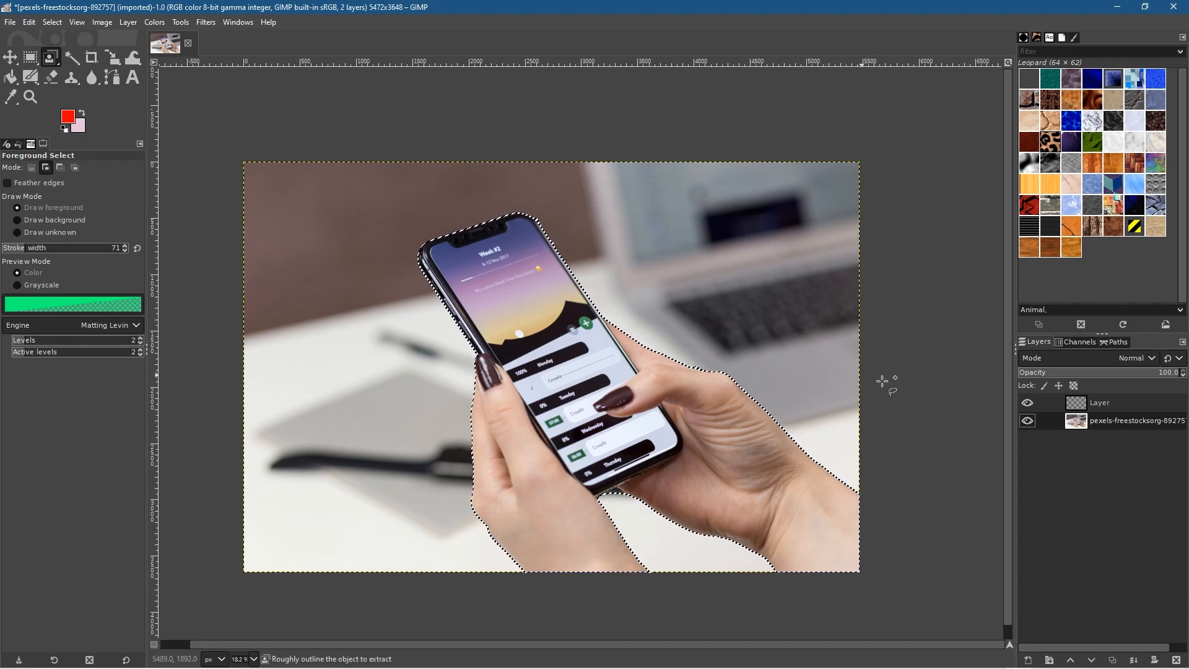
click(30, 23)
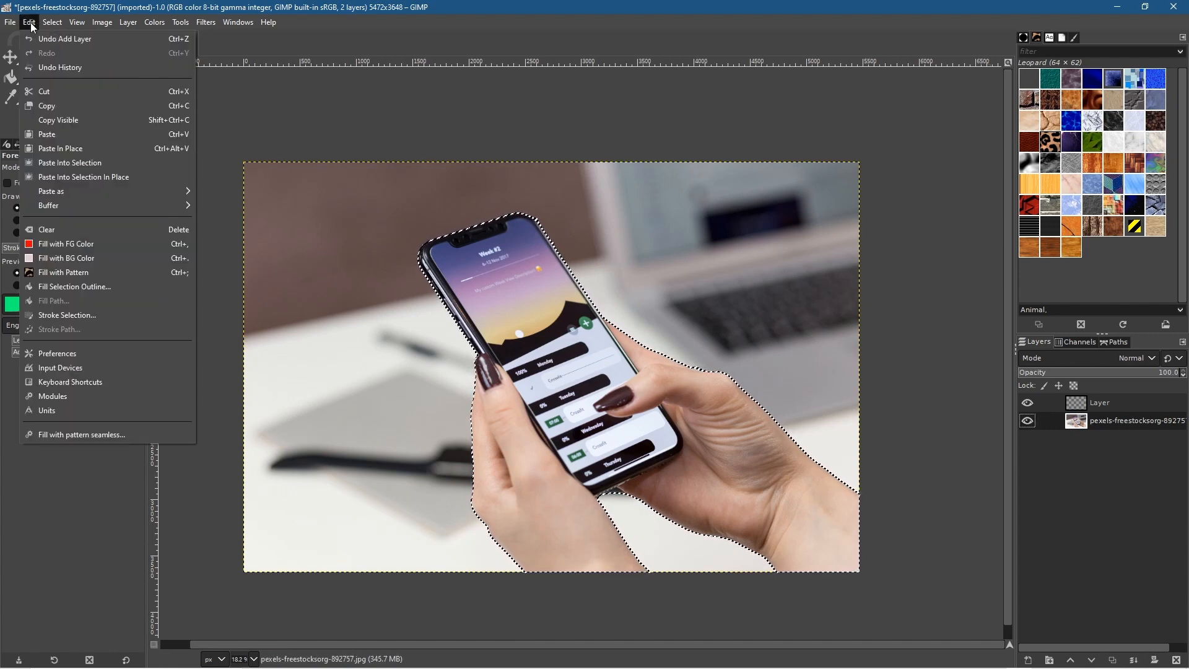
click(47, 106)
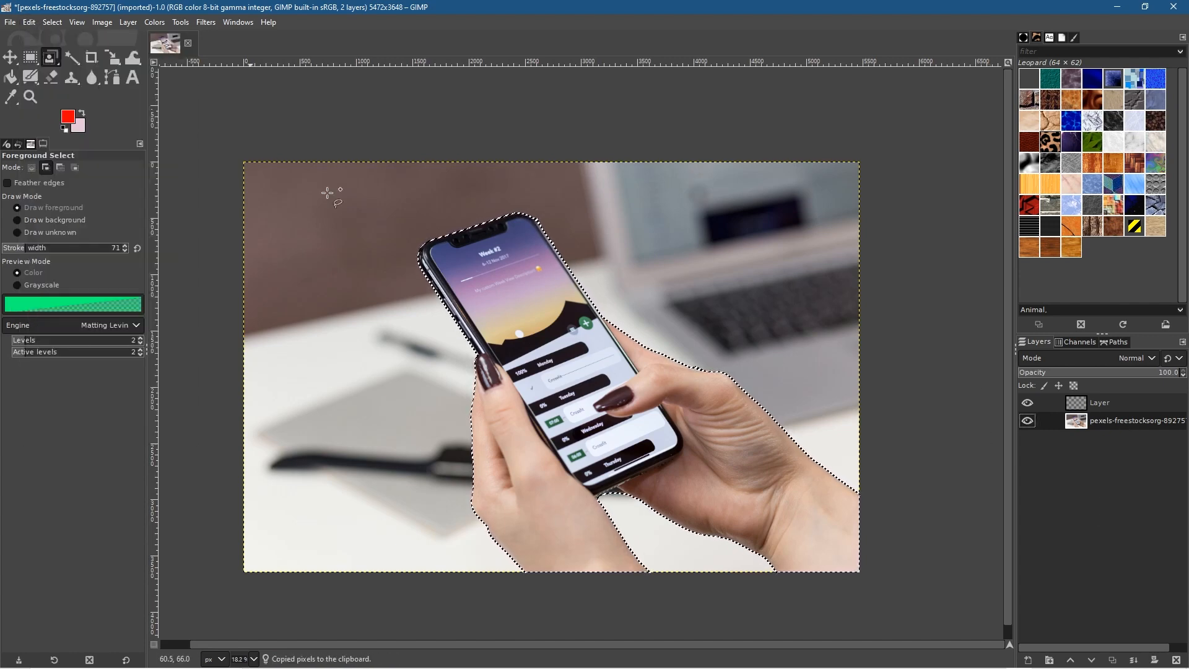
click(1094, 403)
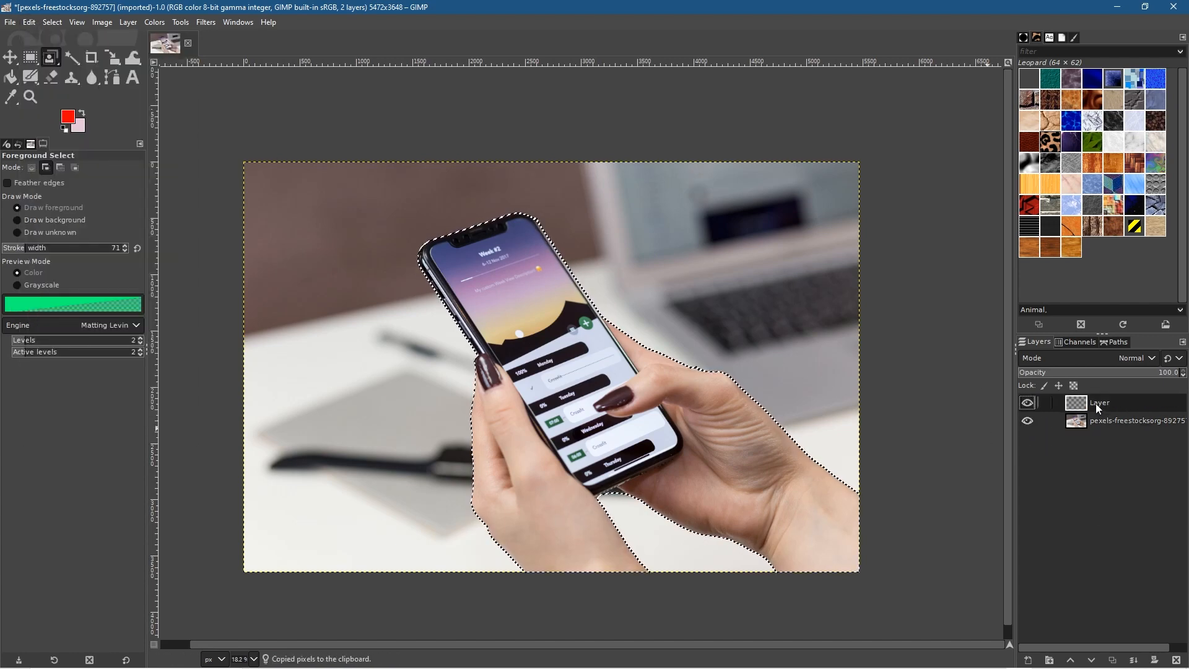
click(29, 23)
click(47, 133)
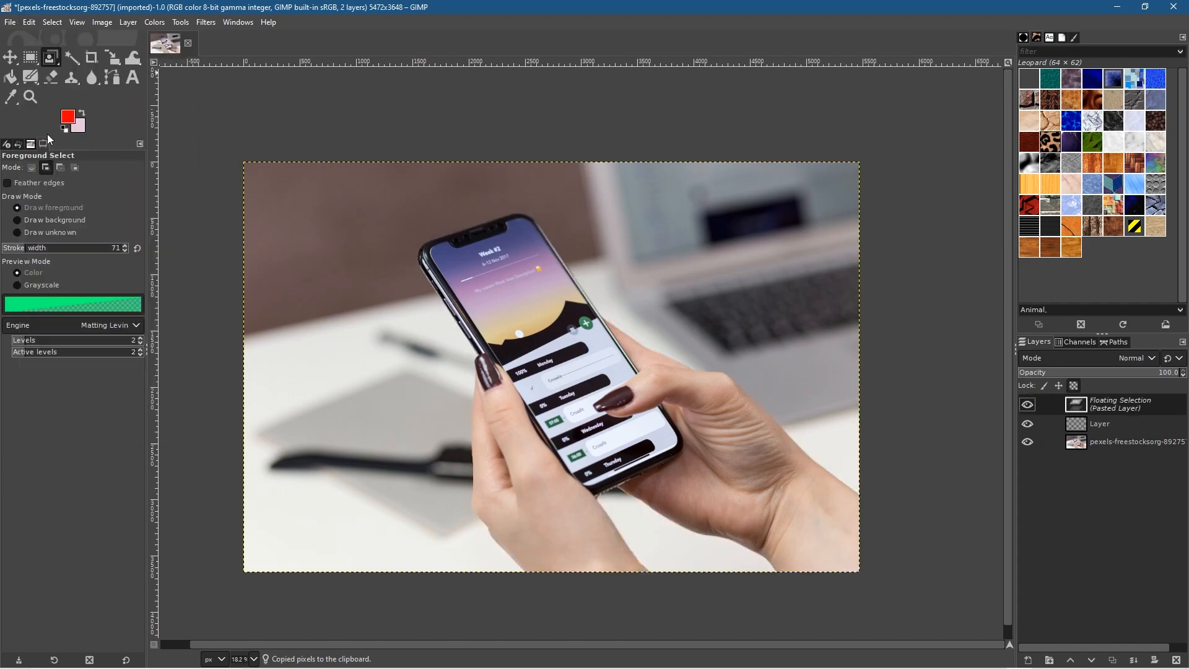
Step: Anchor the floating phone and hands onto the transparent layer, and hide the photo layer beneath it
click(1134, 660)
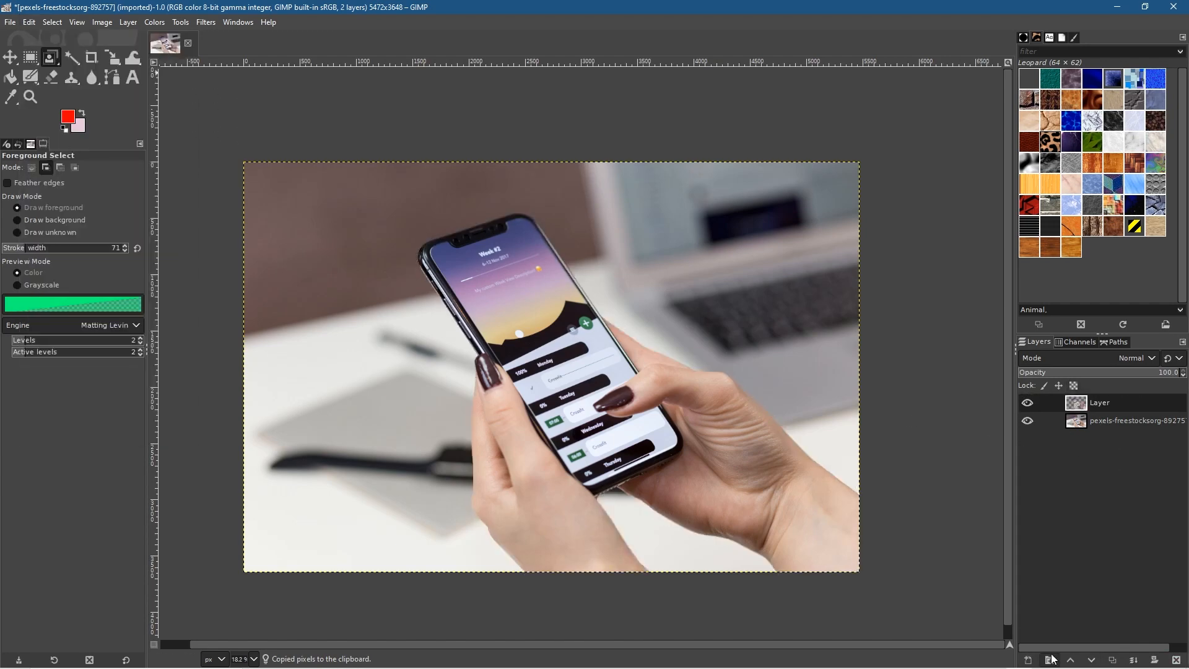
click(1029, 660)
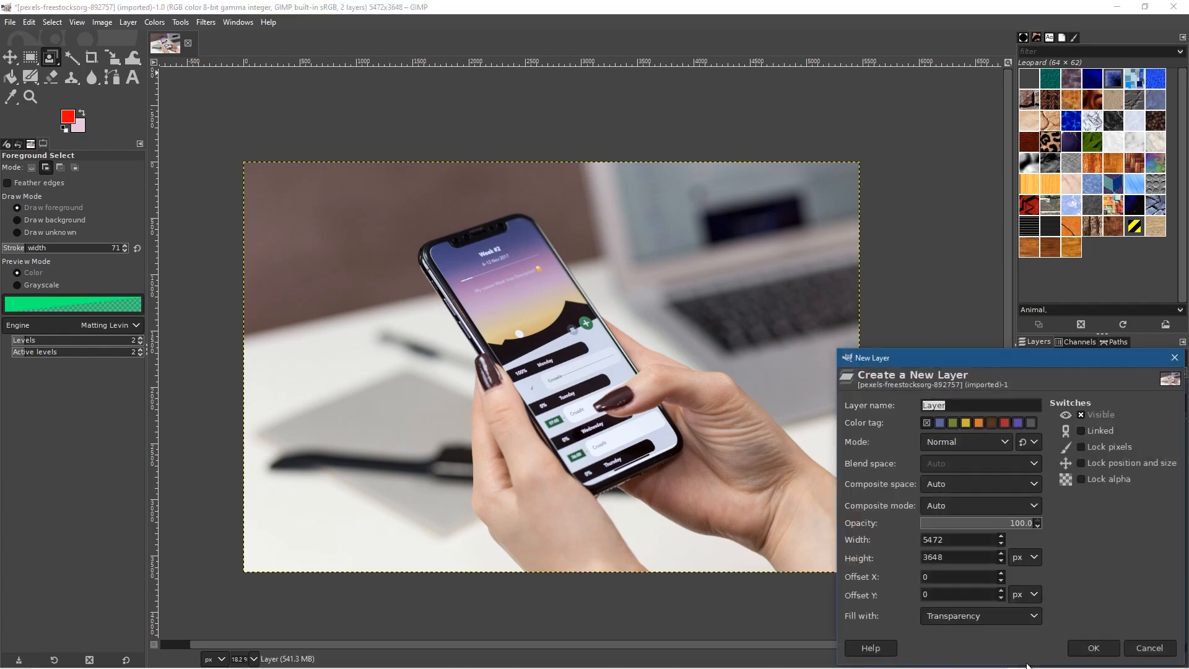
click(1109, 654)
click(1028, 421)
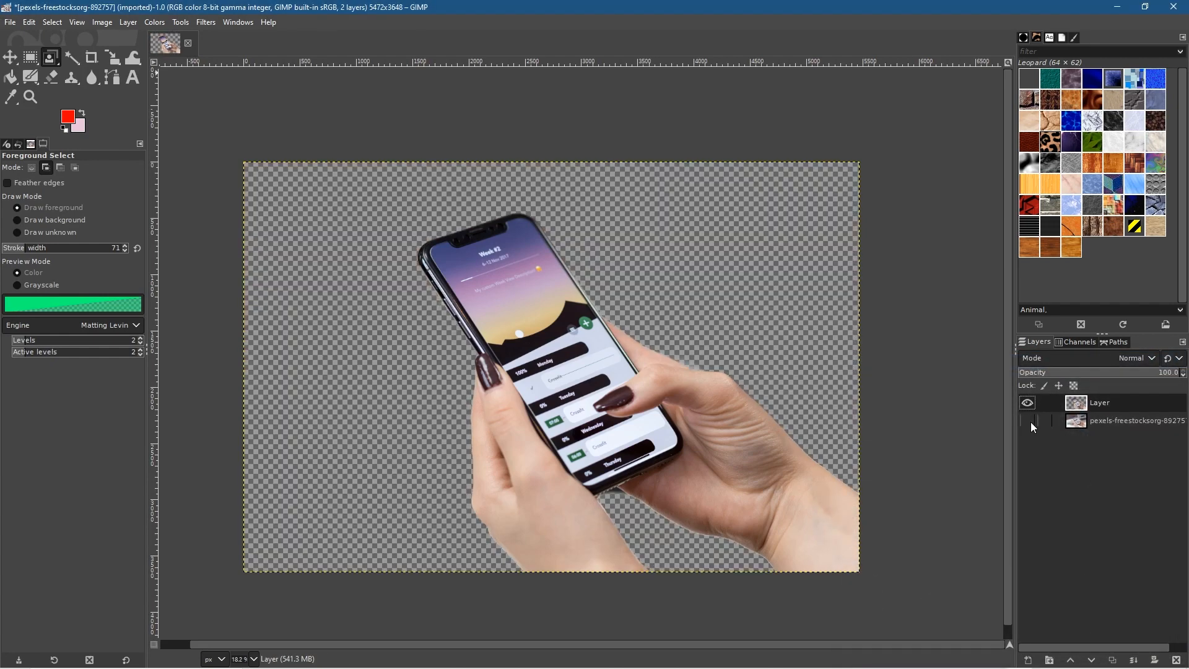
Step: Toggle the cutout layer's visibility, and shift the layer up and to the left on the canvas
scroll(592, 477, up, 4)
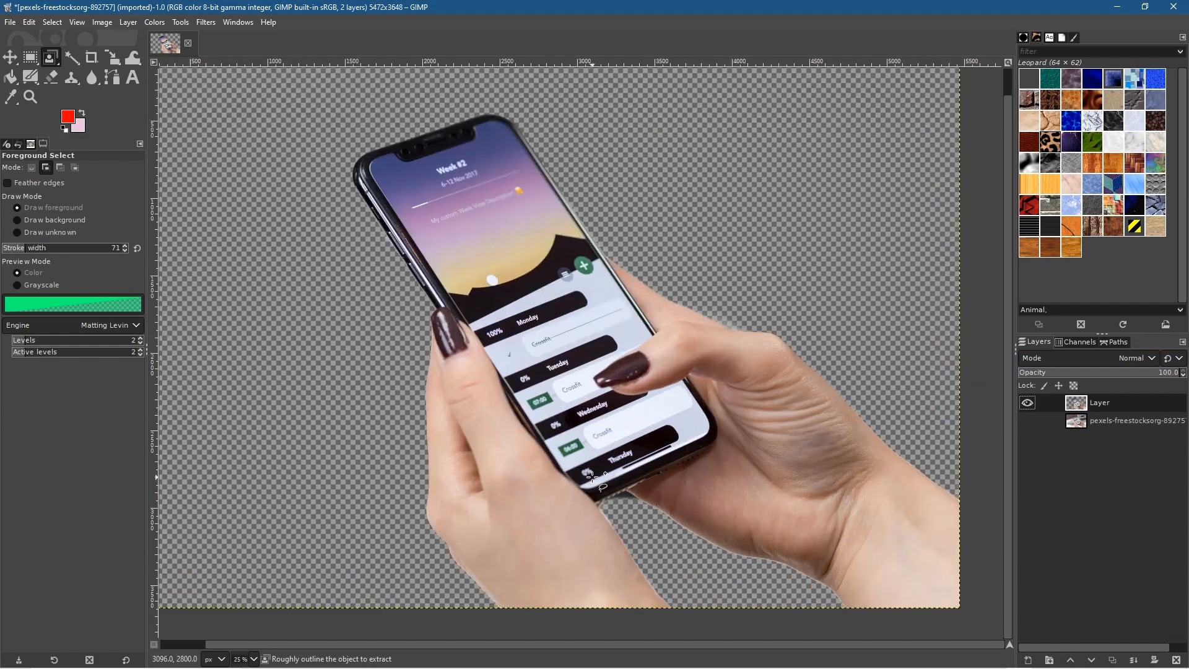
scroll(592, 477, up, 2)
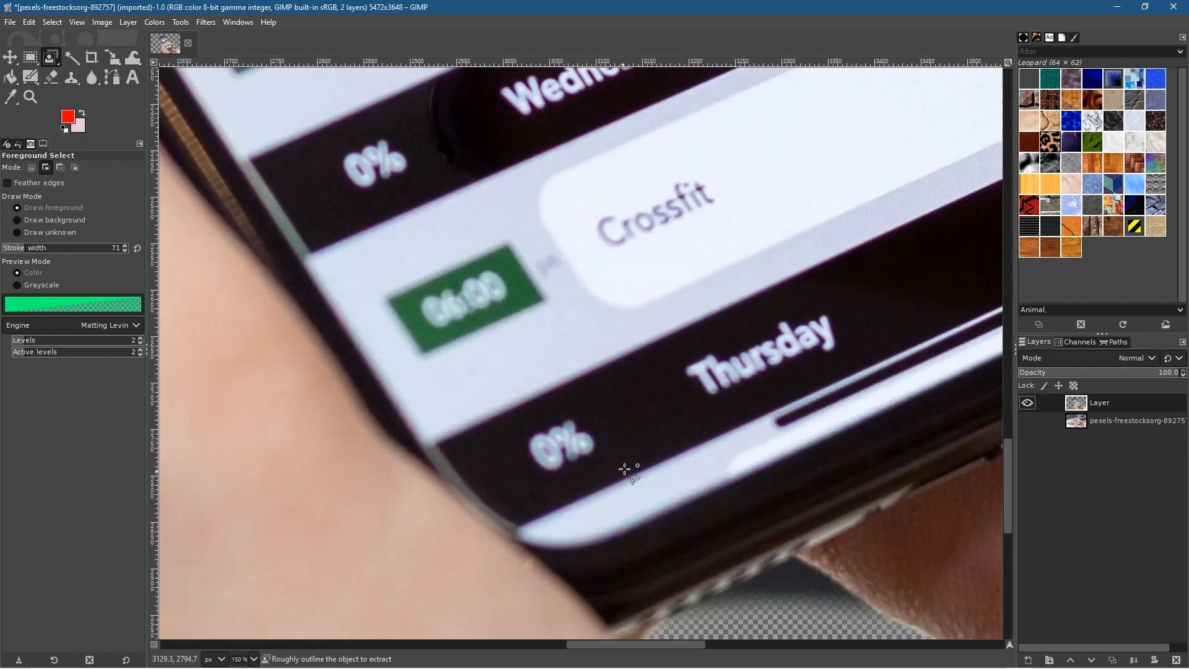
key(space)
key(space)
key(space)
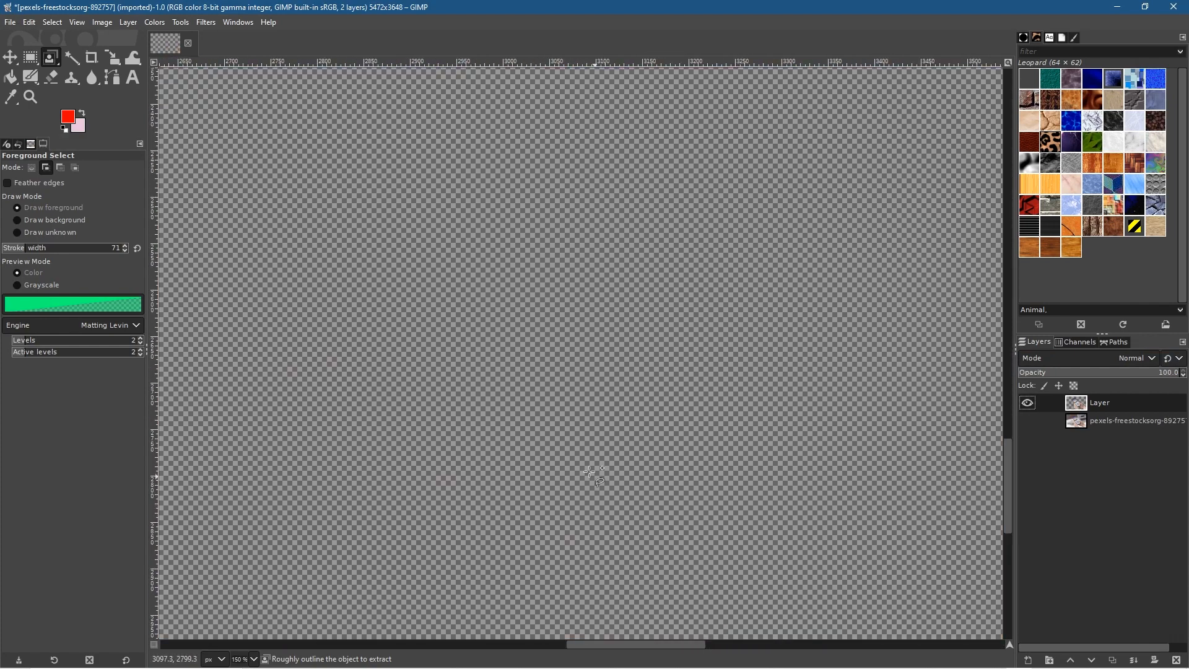
click(9, 58)
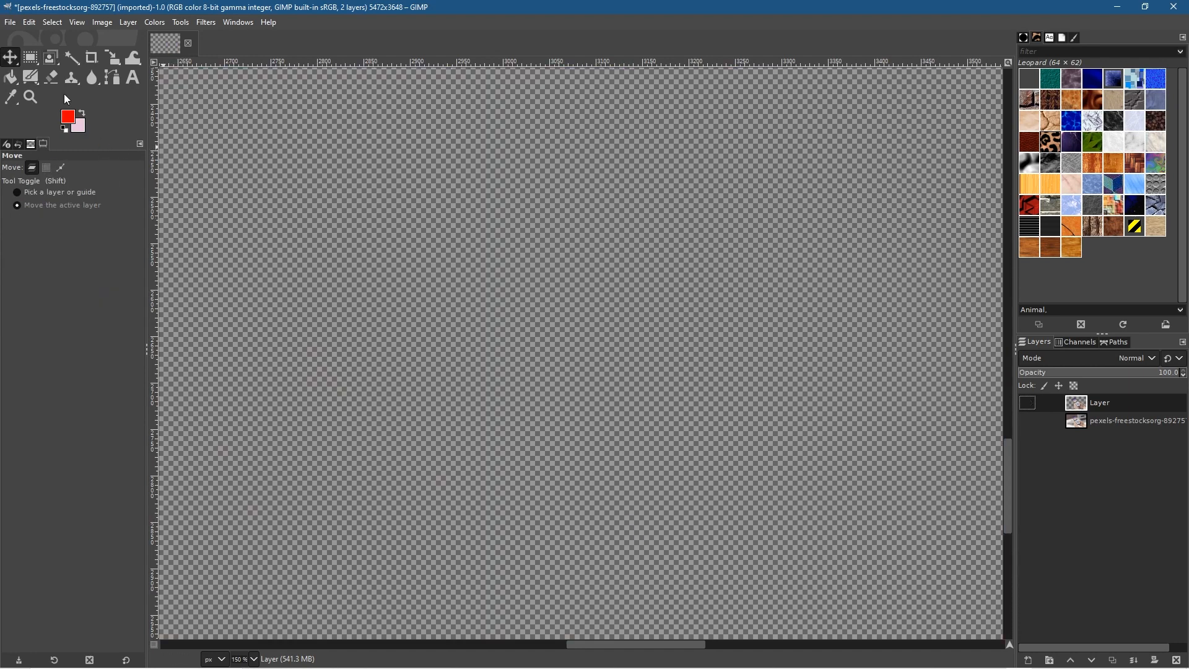
scroll(564, 407, down, 3)
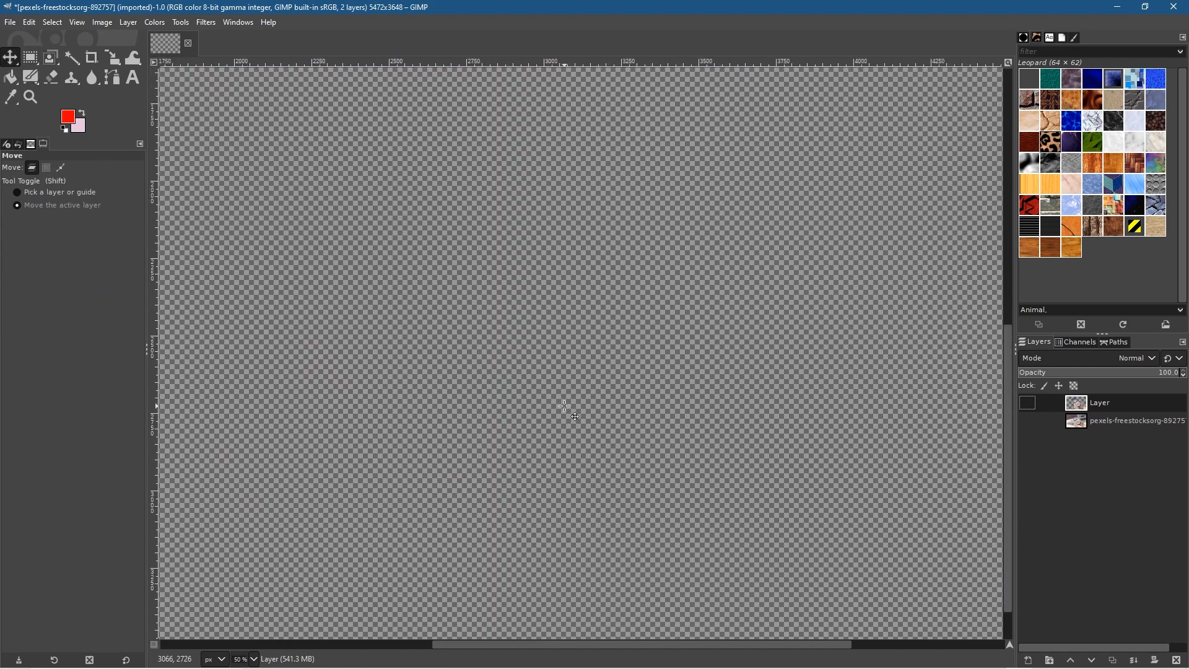
key(space)
key(space)
key(space)
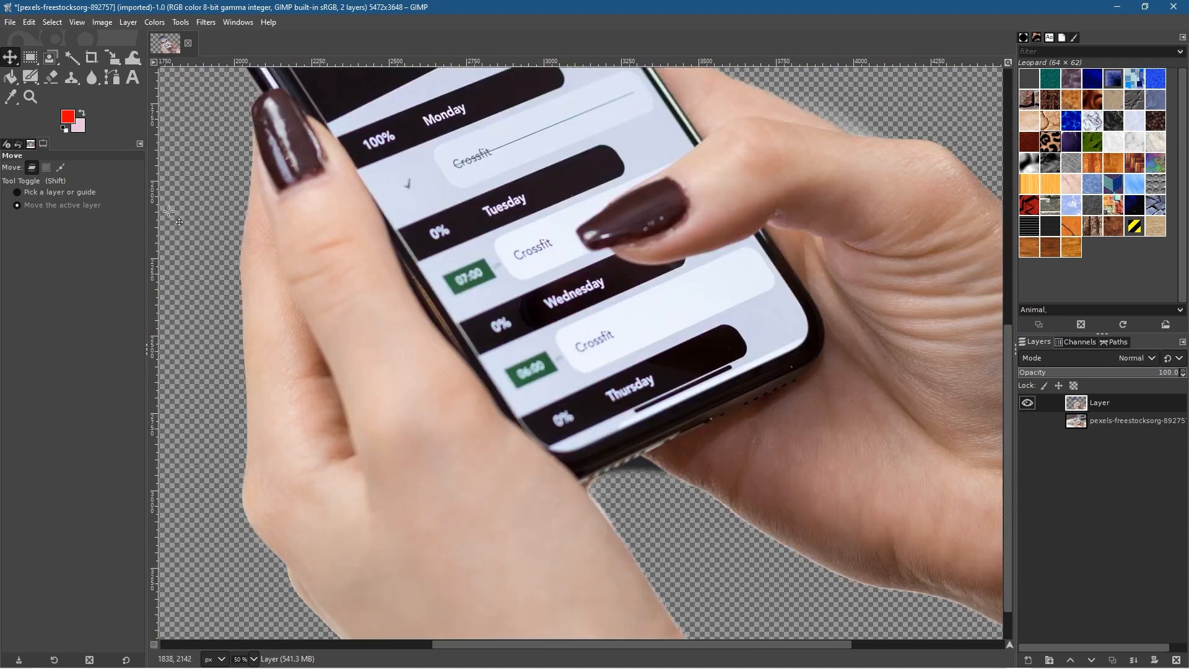
drag(592, 498, 472, 329)
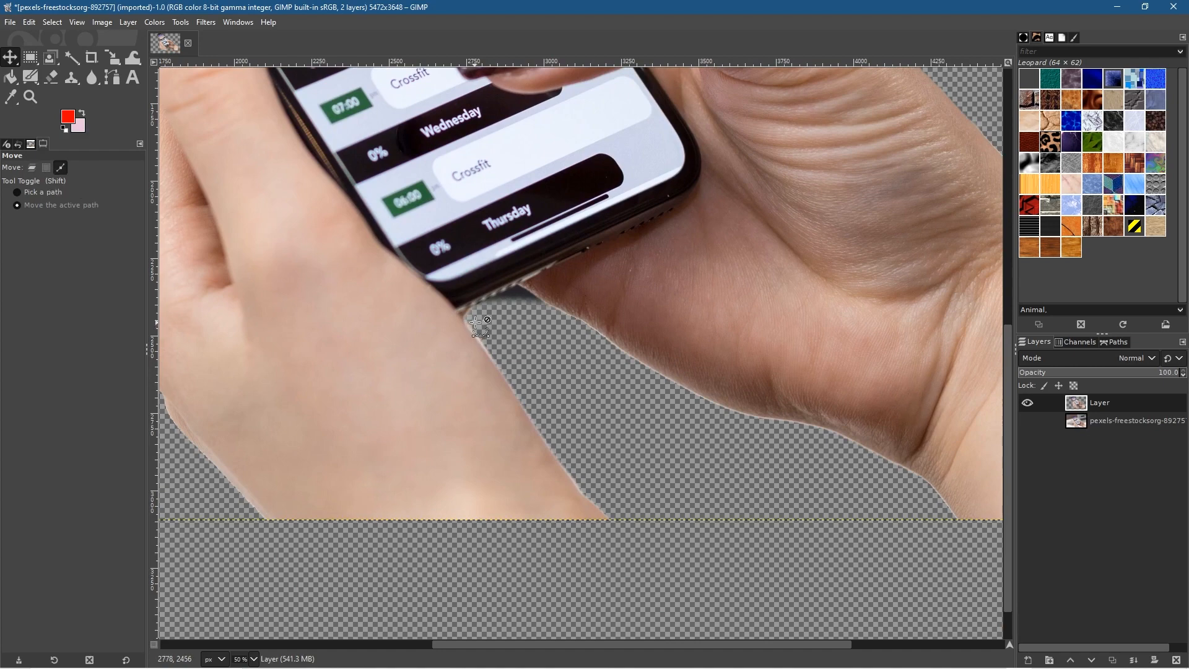
Step: Erase the leftover fringe between the phone's lower corner and the left hand, using the 2. Hardness 050 brush at size 51
scroll(472, 329, up, 6)
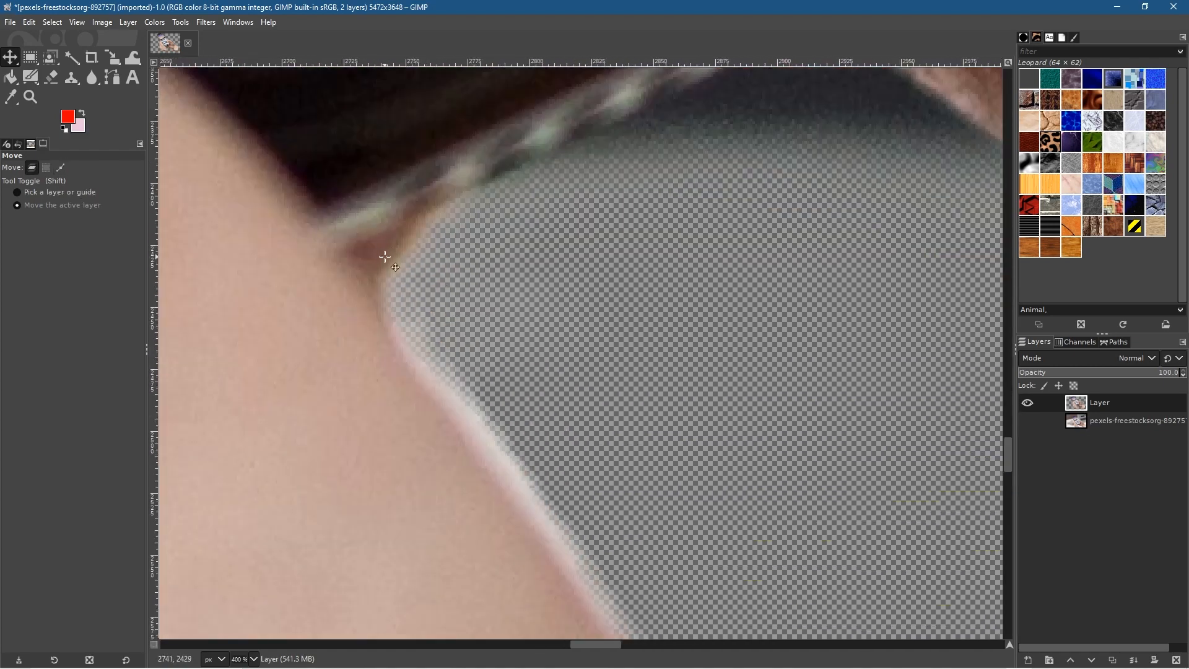
click(51, 77)
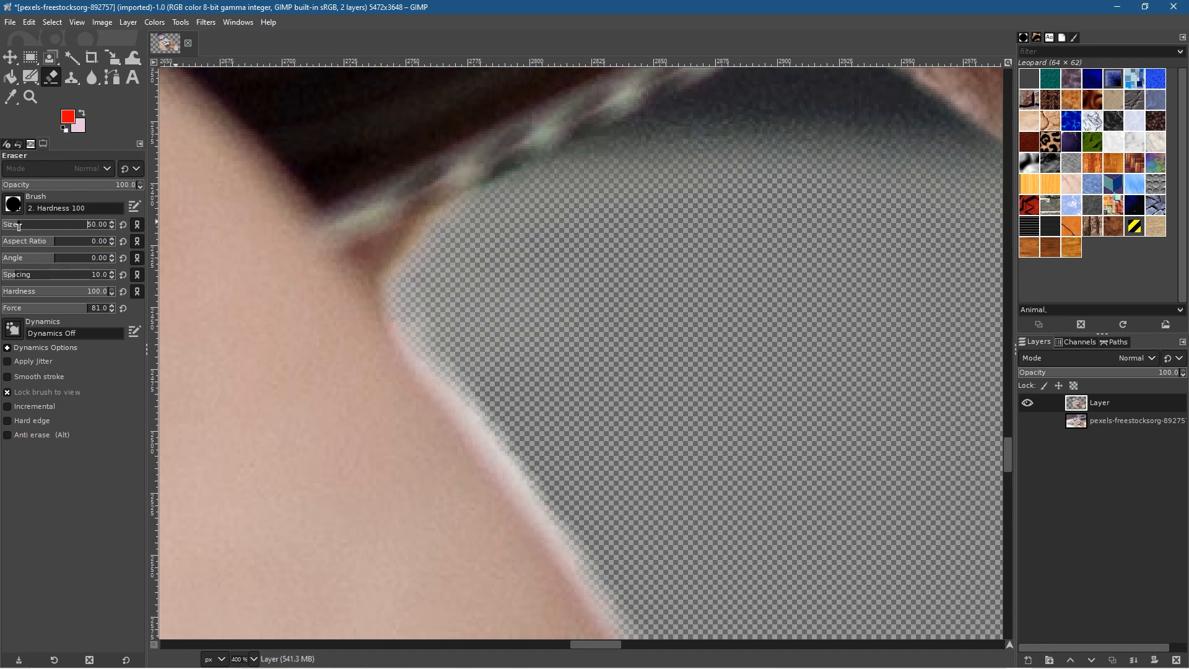
click(17, 205)
click(28, 241)
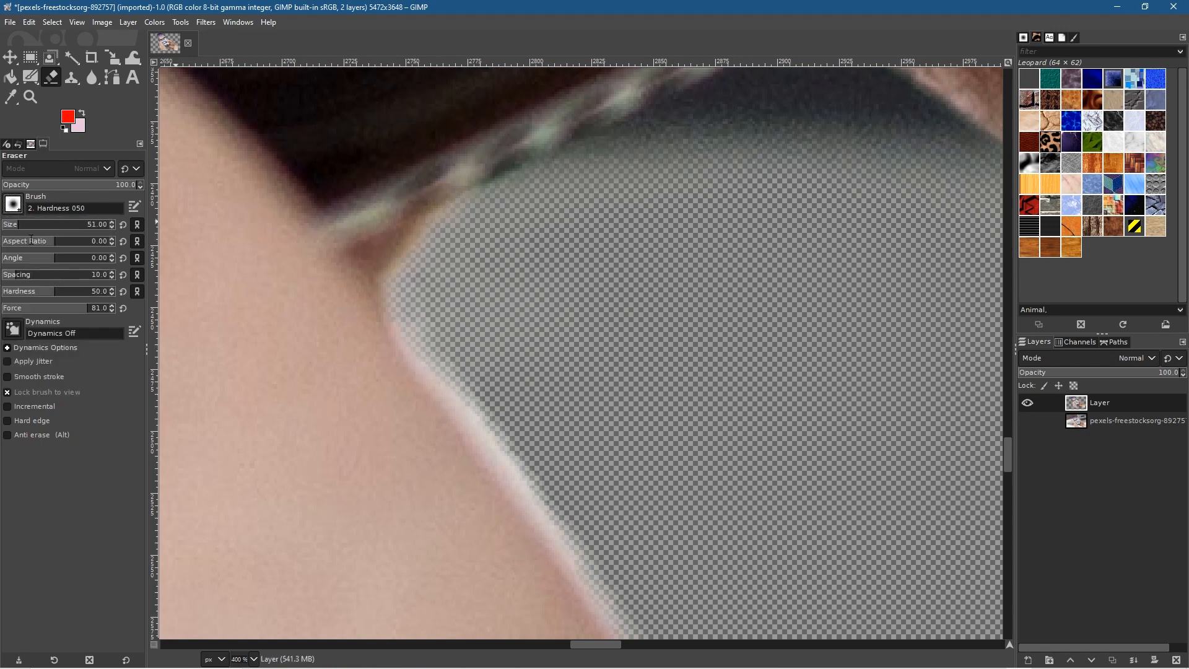
mouse_move(457, 228)
mouse_down()
mouse_move(373, 252)
mouse_move(393, 303)
mouse_move(393, 264)
mouse_move(425, 250)
mouse_move(412, 300)
mouse_move(427, 299)
mouse_move(496, 252)
mouse_move(407, 294)
mouse_move(426, 332)
mouse_move(408, 320)
mouse_move(443, 340)
mouse_move(470, 282)
mouse_move(564, 310)
mouse_move(513, 248)
mouse_move(486, 239)
mouse_move(522, 216)
mouse_move(519, 189)
mouse_move(546, 187)
mouse_up()
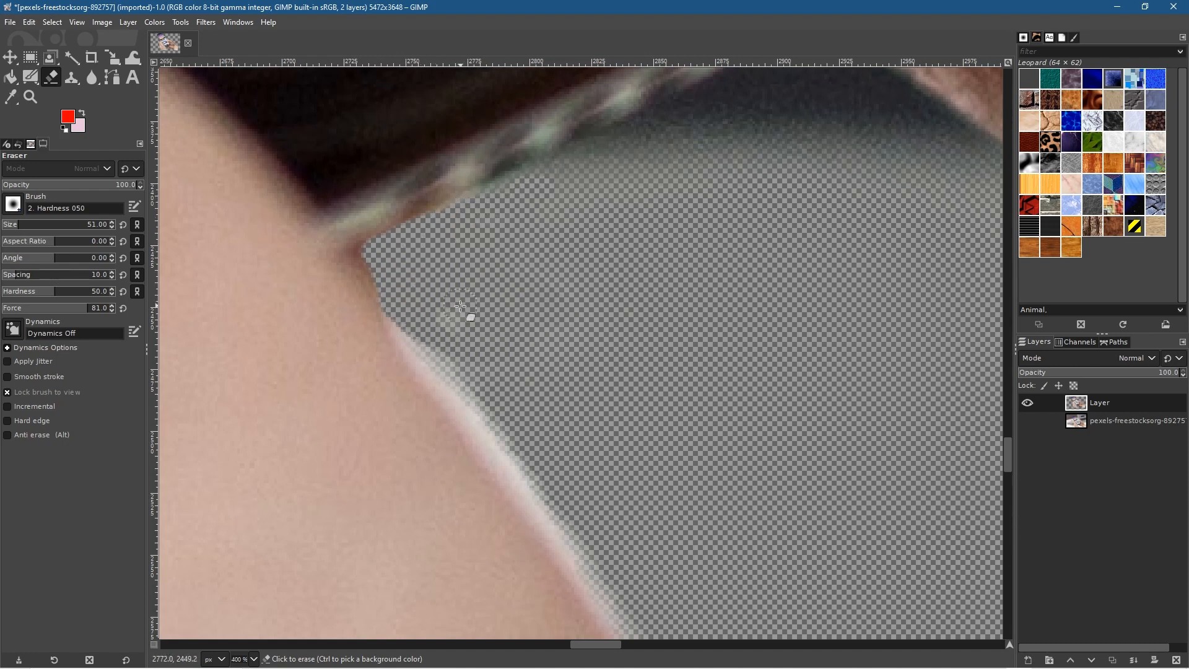
ctrl+scroll(677, 393, down, 7)
ctrl+scroll(673, 391, down, 1)
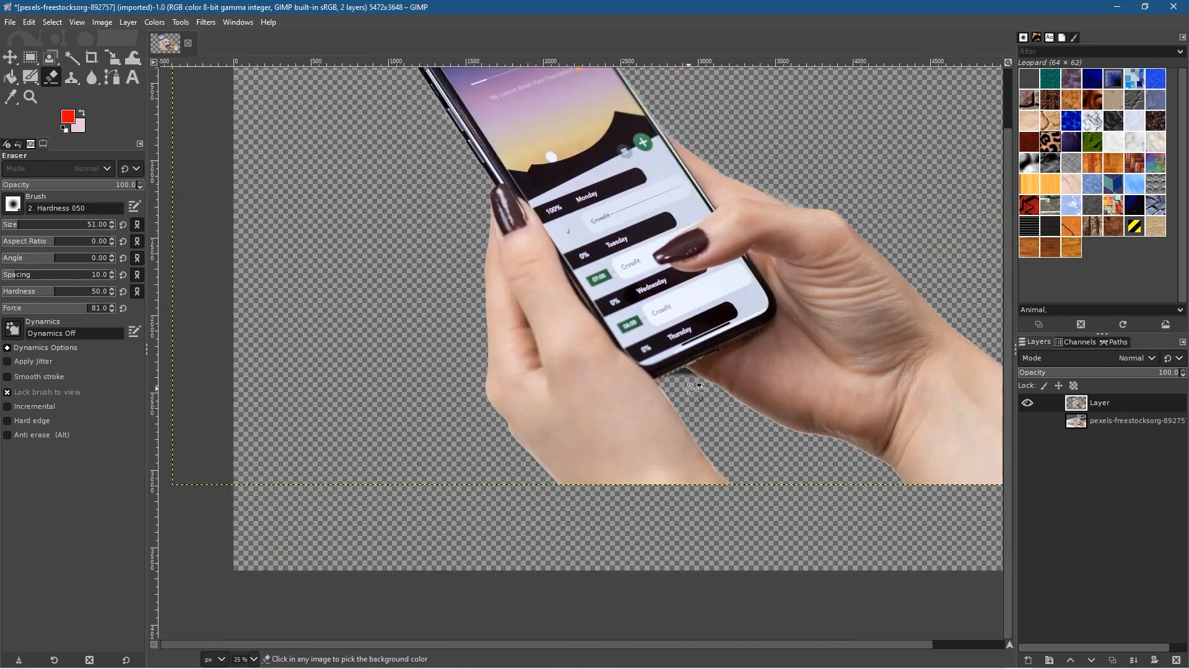
ctrl+scroll(672, 390, down, 2)
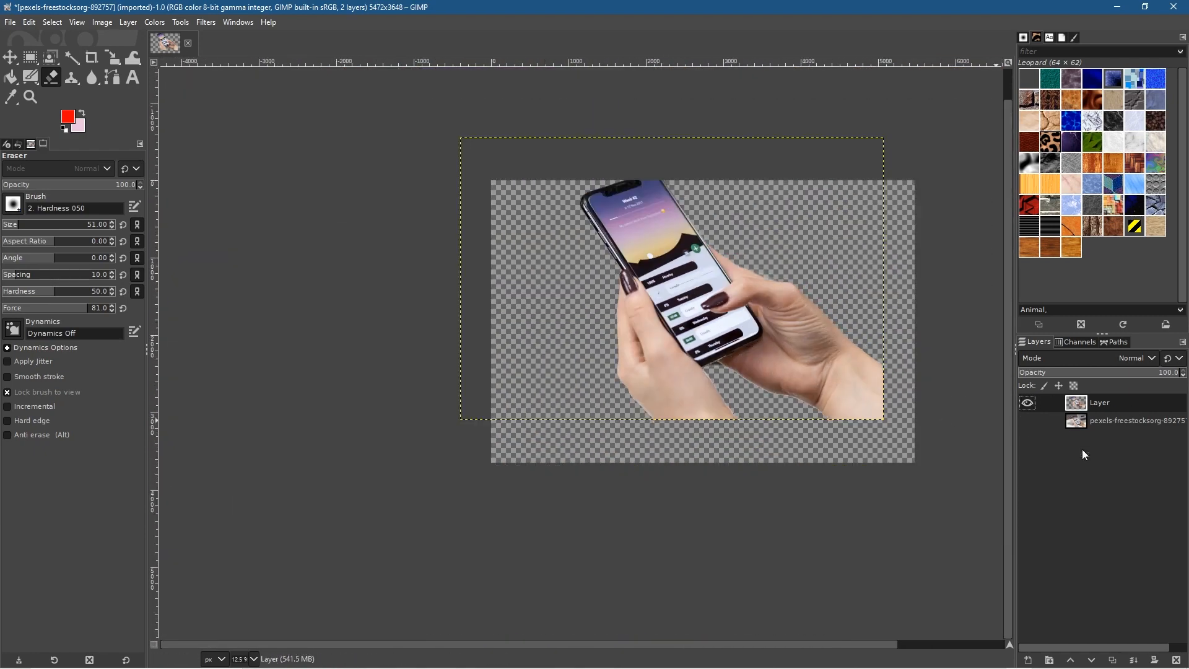
Step: Create a new 5472 × 3648 px layer with transparency fill and place it directly below the cutout layer
click(1029, 661)
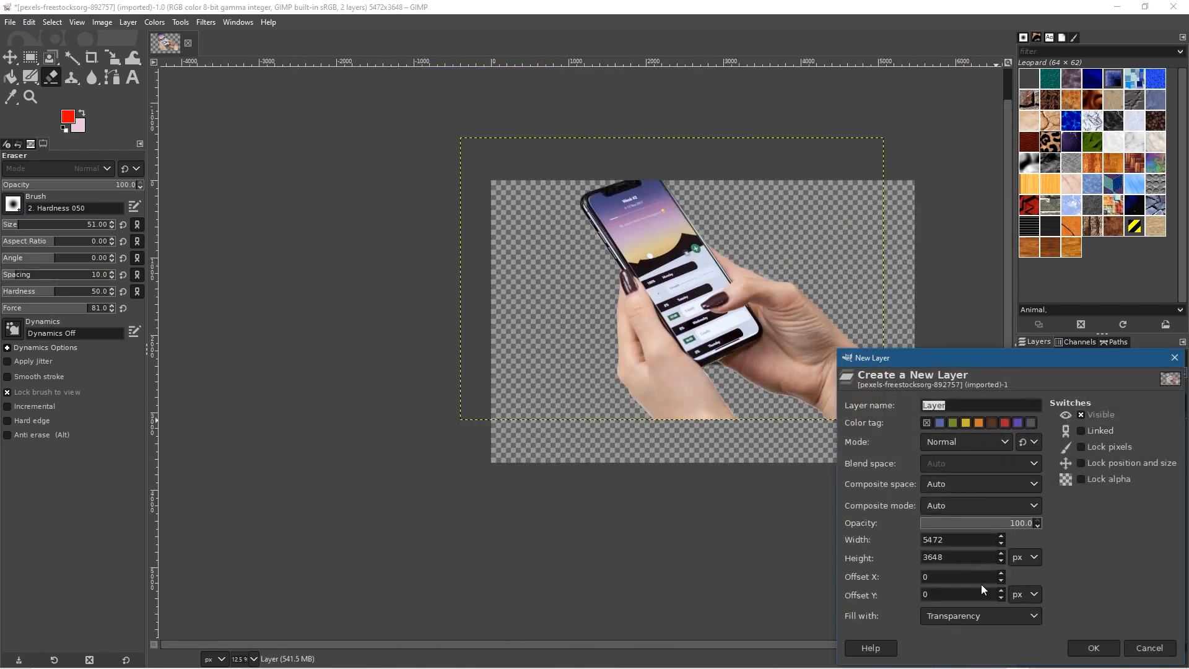
click(1092, 648)
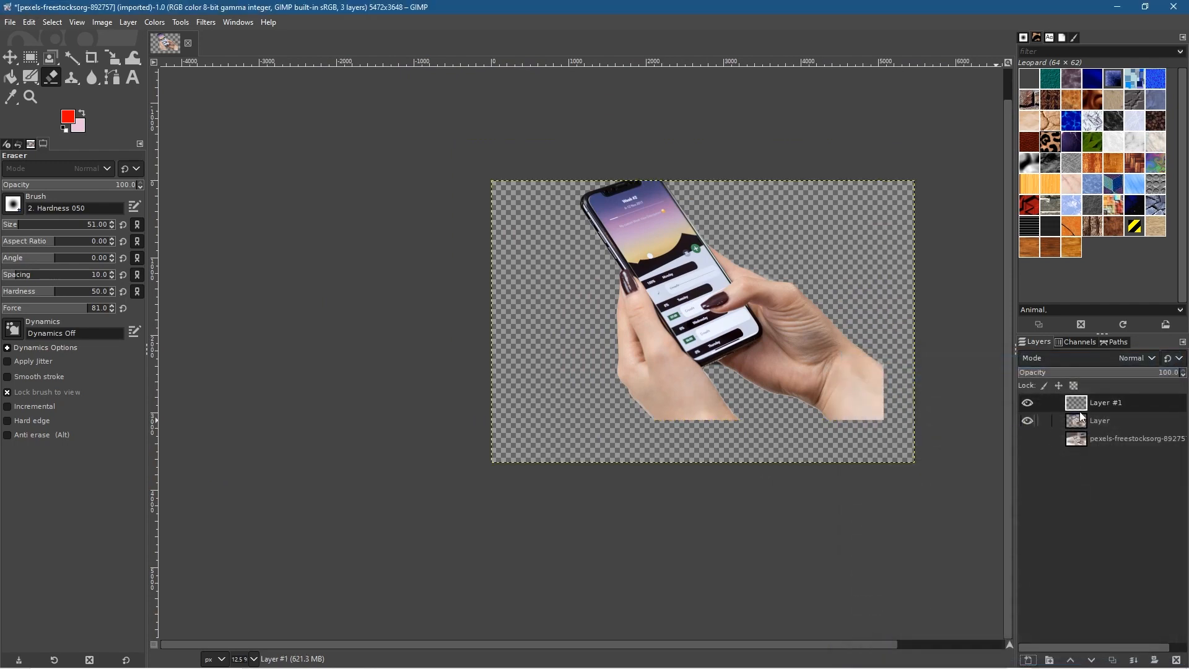
drag(1099, 404, 1099, 426)
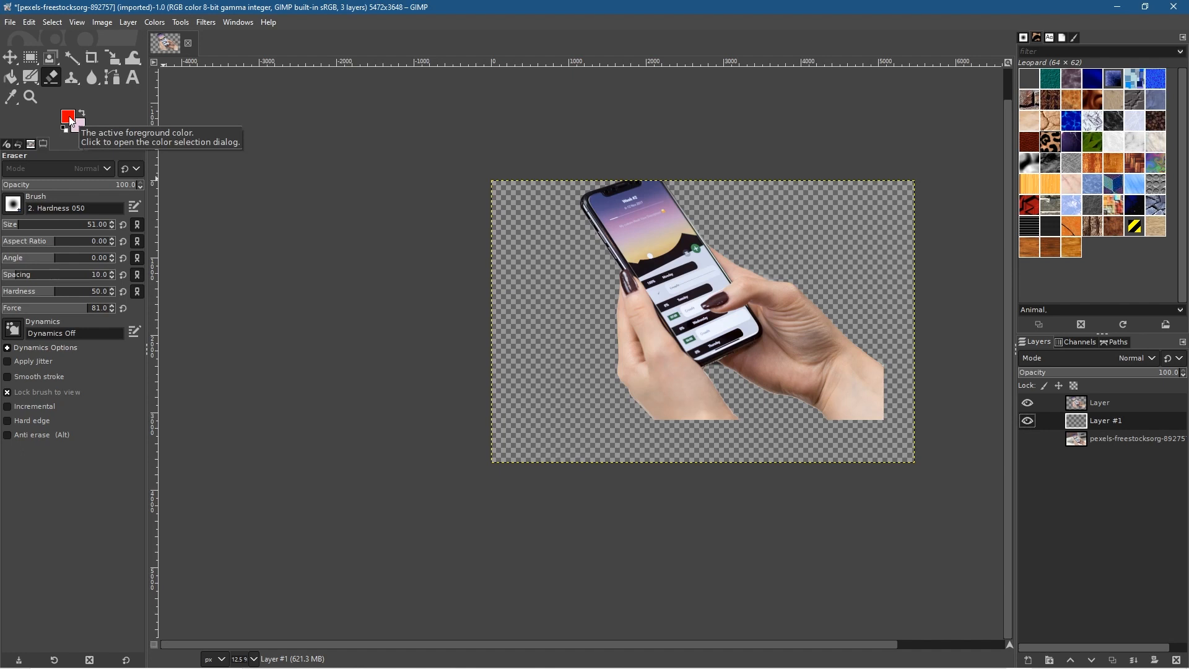
Step: Move the cutout layer back so that its boundary lines up with the canvas edges
click(1115, 406)
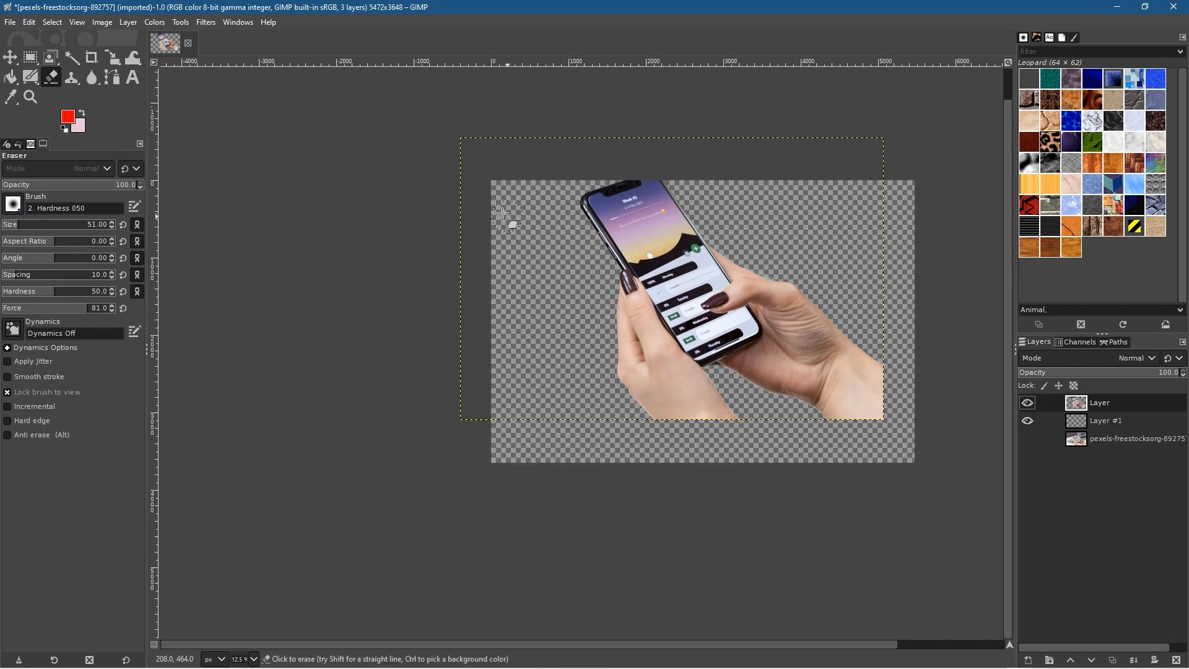
click(10, 58)
mouse_move(662, 273)
mouse_down()
mouse_move(688, 319)
mouse_move(679, 306)
mouse_up()
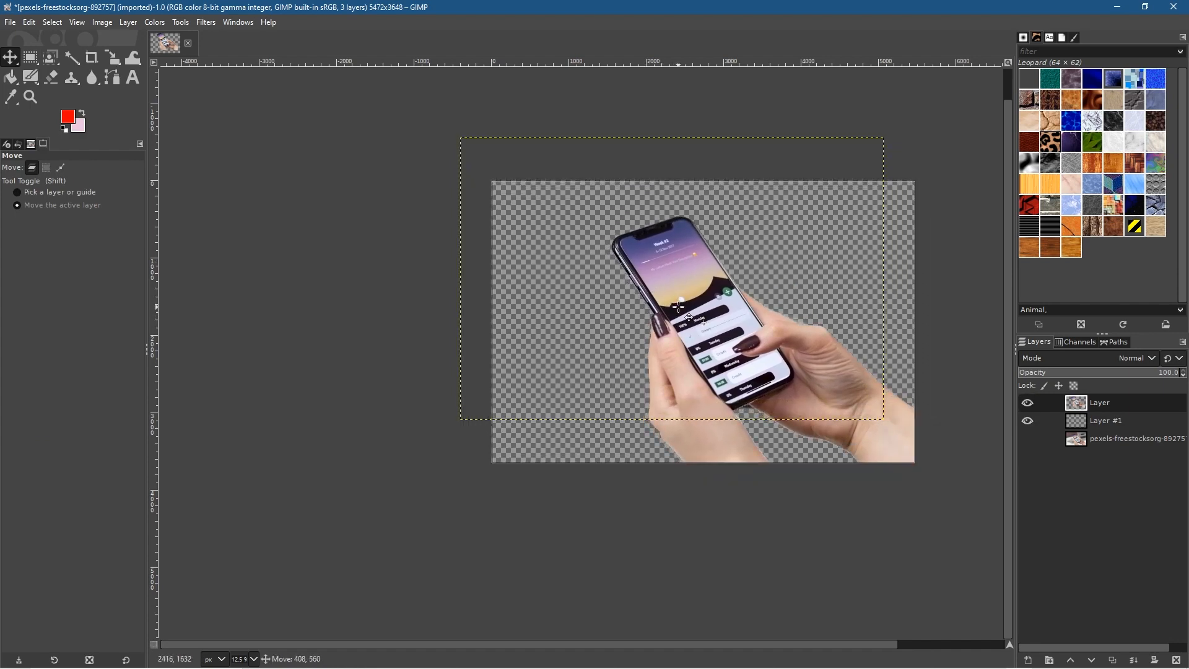
key(ctrl+z)
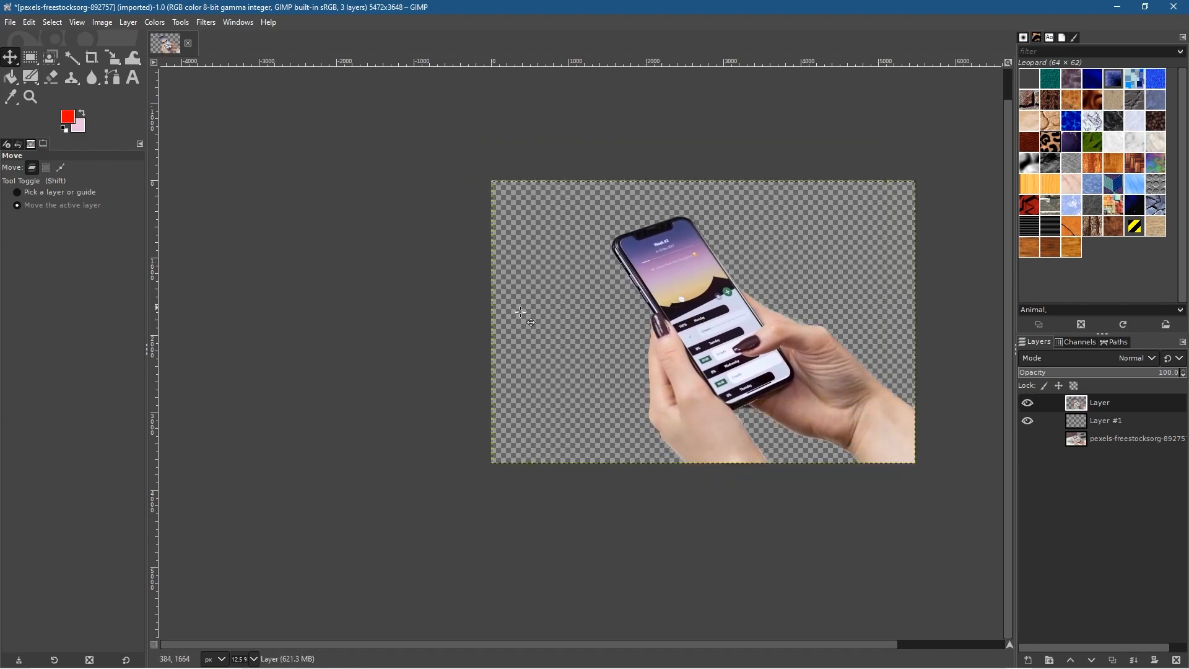
Step: Bucket-fill the empty layer below the cutout with the red foreground color
click(1091, 423)
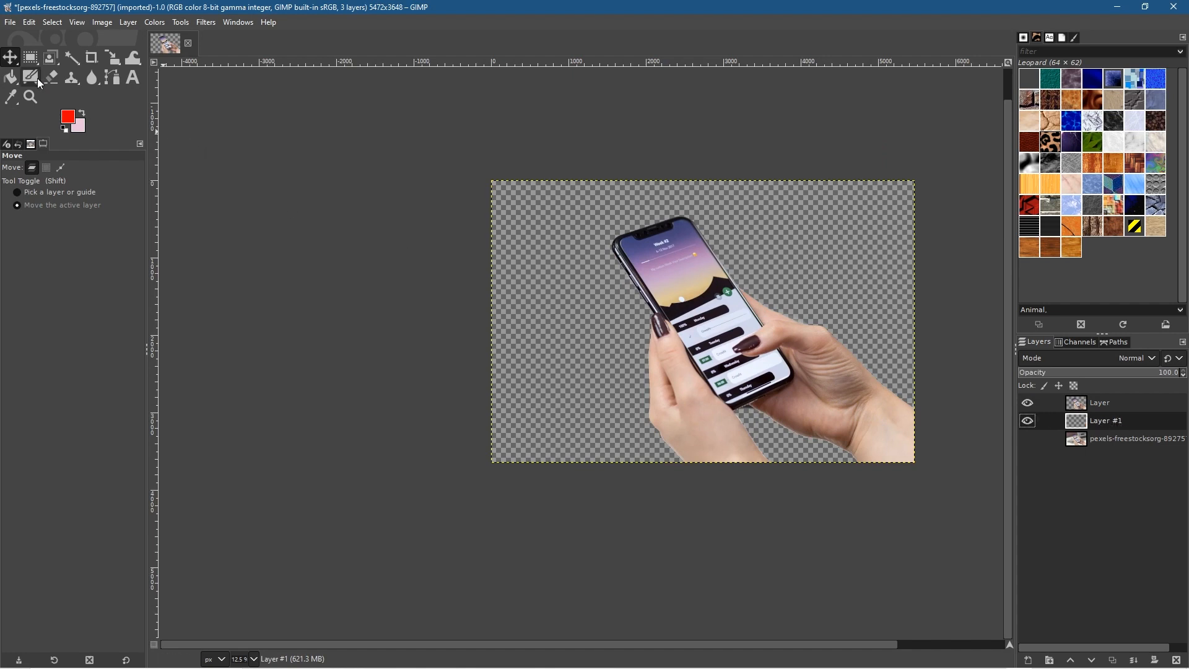
click(11, 76)
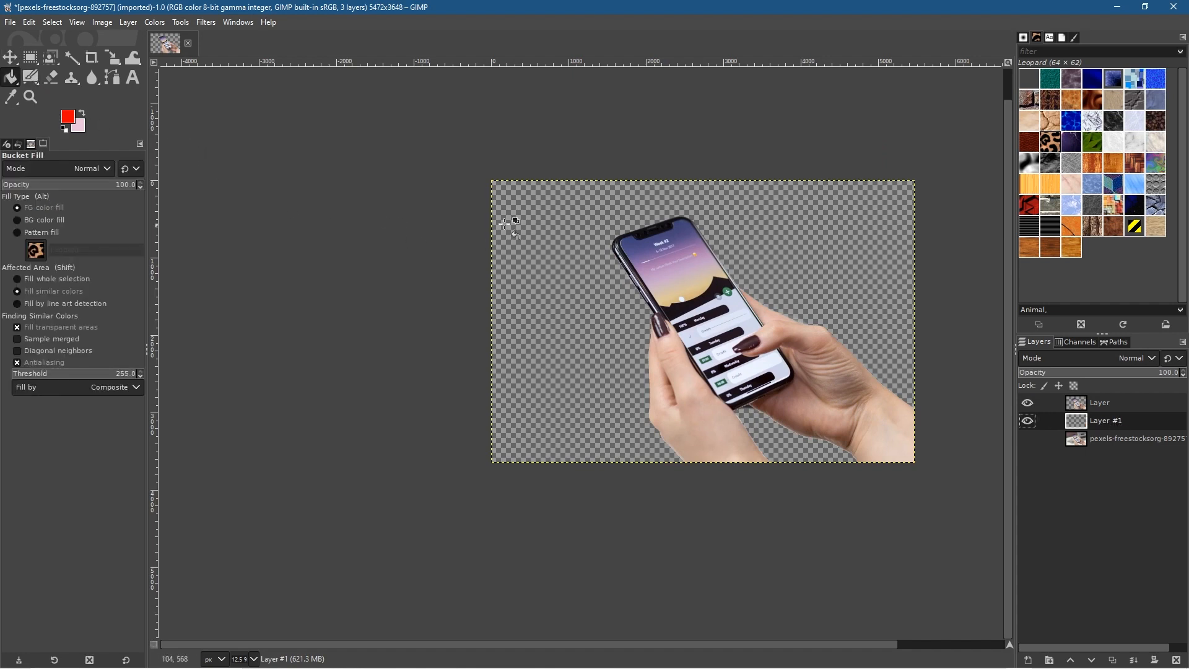
click(536, 221)
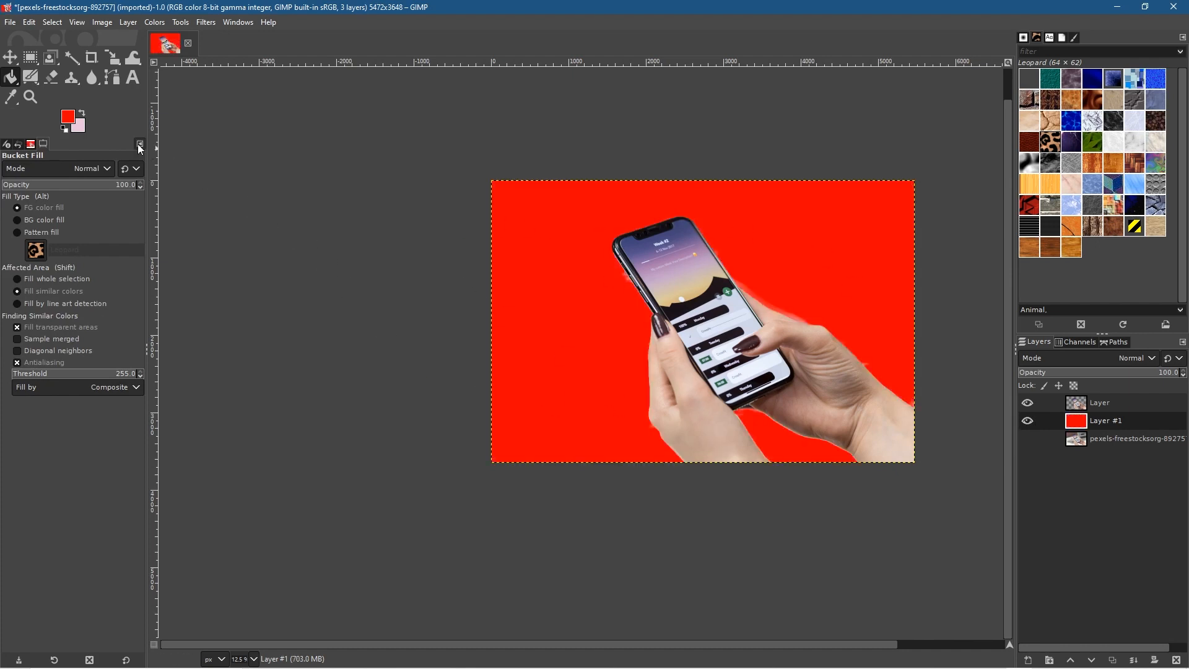
Step: Erase the pale residue beside the phone's left edge near the side buttons on the cutout layer, with an eraser size of 115
click(10, 57)
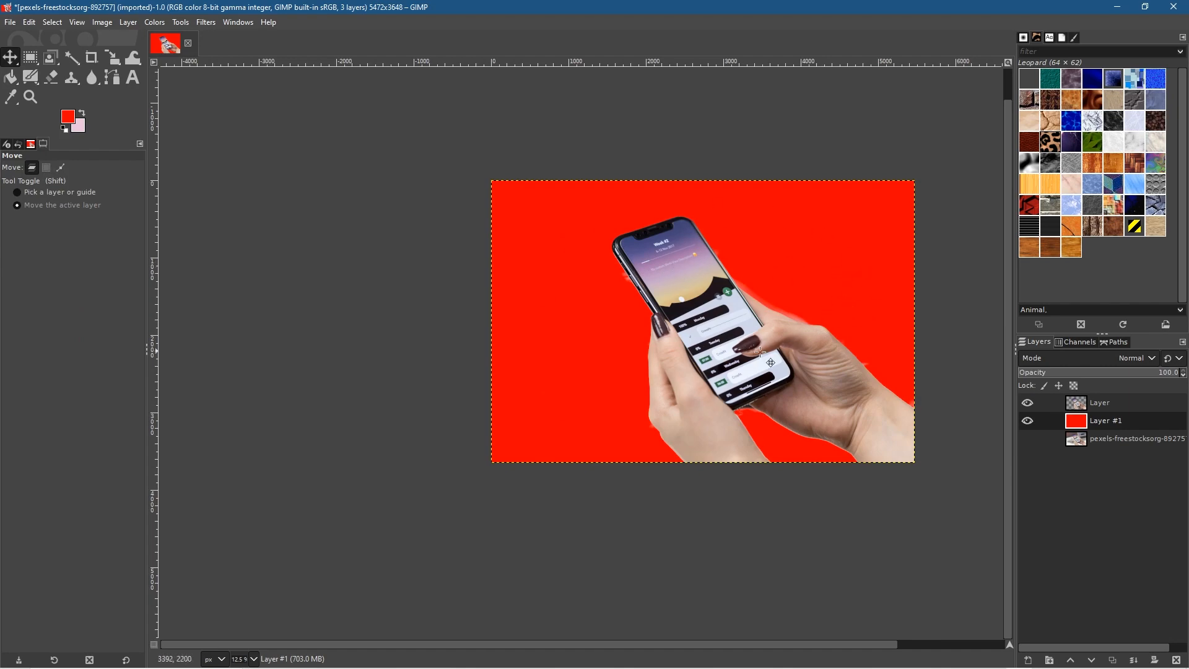
scroll(722, 259, up, 3)
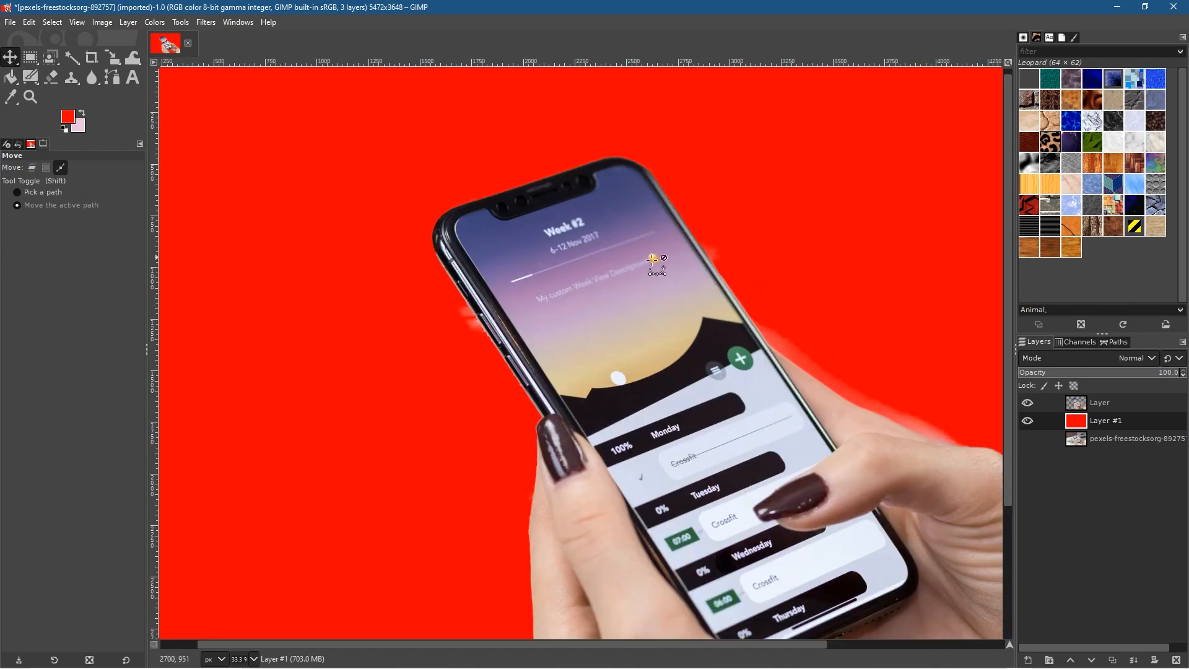
scroll(706, 257, up, 6)
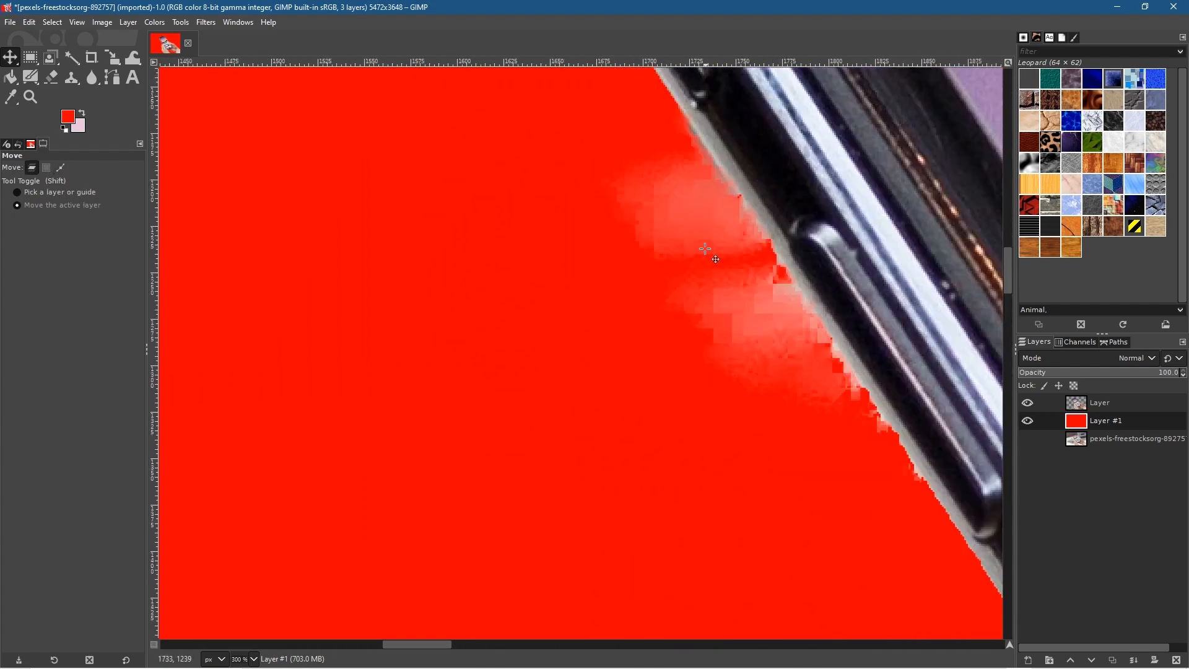
scroll(748, 374, down, 1)
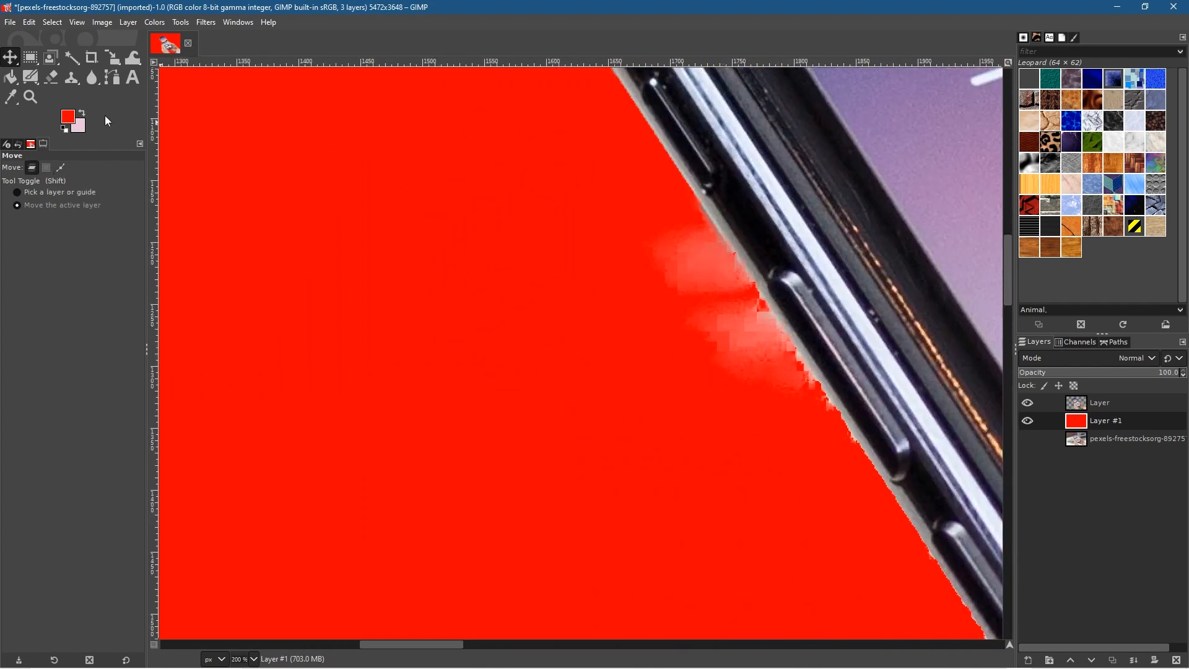
click(54, 79)
click(1112, 403)
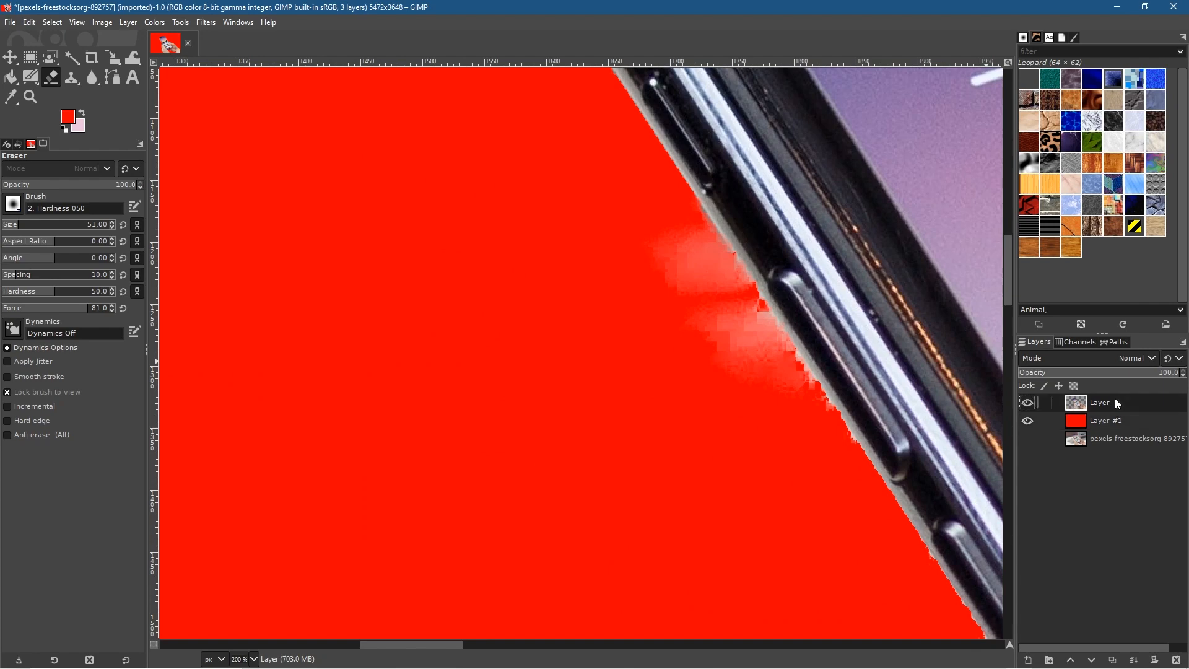
mouse_move(689, 234)
mouse_down()
mouse_move(790, 374)
mouse_move(677, 259)
mouse_move(729, 367)
mouse_move(728, 323)
mouse_move(700, 257)
mouse_up()
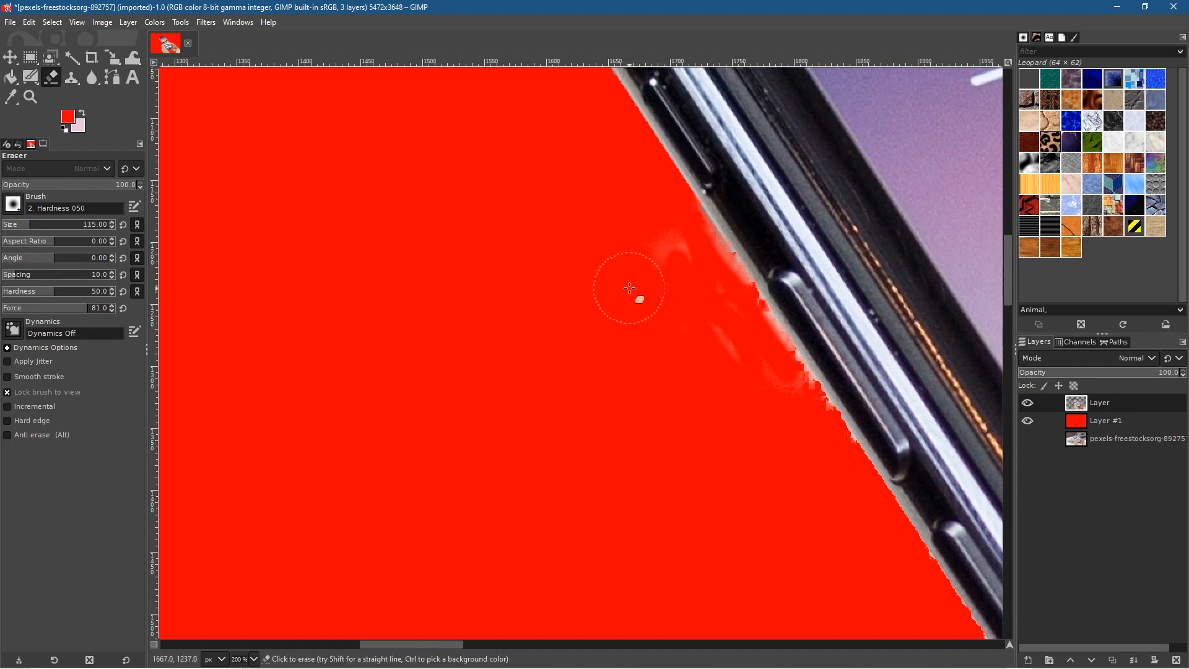
mouse_move(682, 247)
mouse_down()
mouse_move(796, 400)
mouse_move(676, 232)
mouse_move(824, 436)
mouse_move(748, 350)
mouse_move(689, 241)
mouse_move(770, 357)
mouse_move(766, 419)
mouse_up()
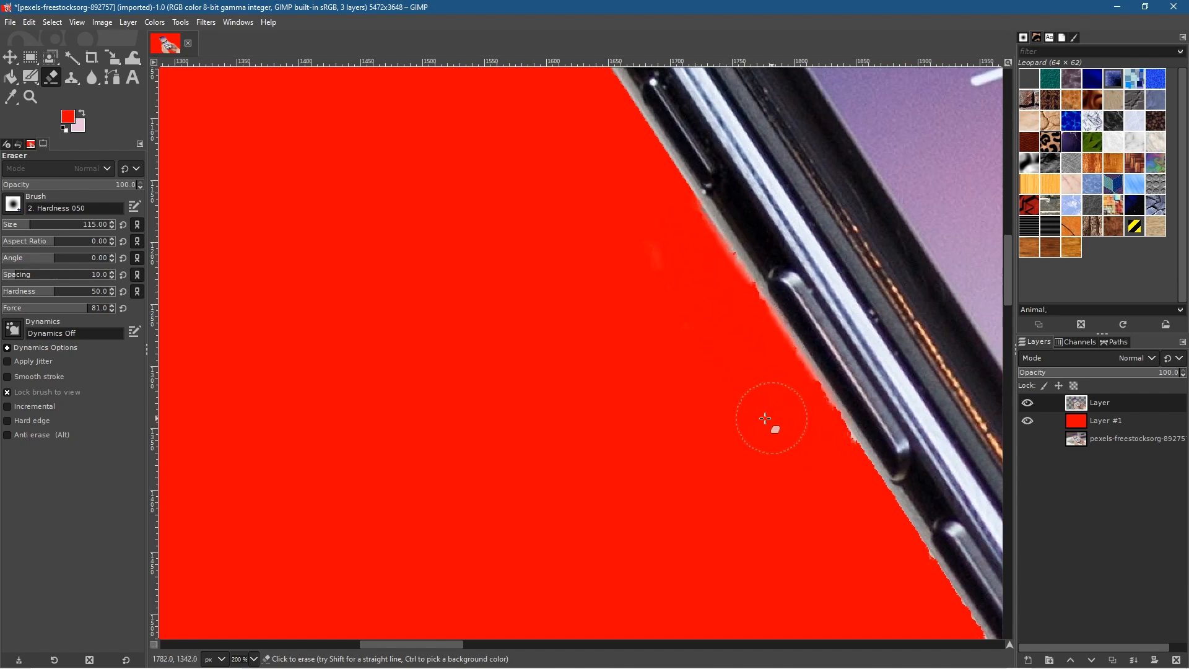
Step: Erase the pale halo along the upper edge of the right hand, between the phone and the thumb knuckle, on the cutout layer
ctrl+scroll(678, 380, down, 5)
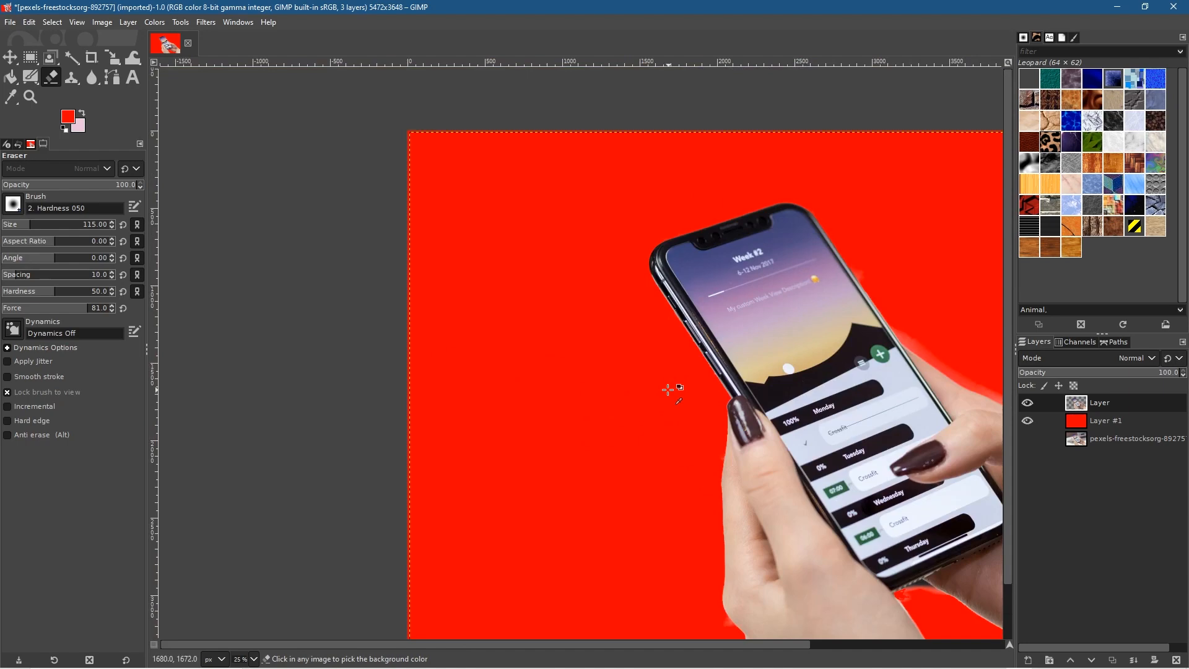
ctrl+scroll(907, 369, down, 2)
scroll(862, 358, left, 3)
ctrl+scroll(788, 377, up, 6)
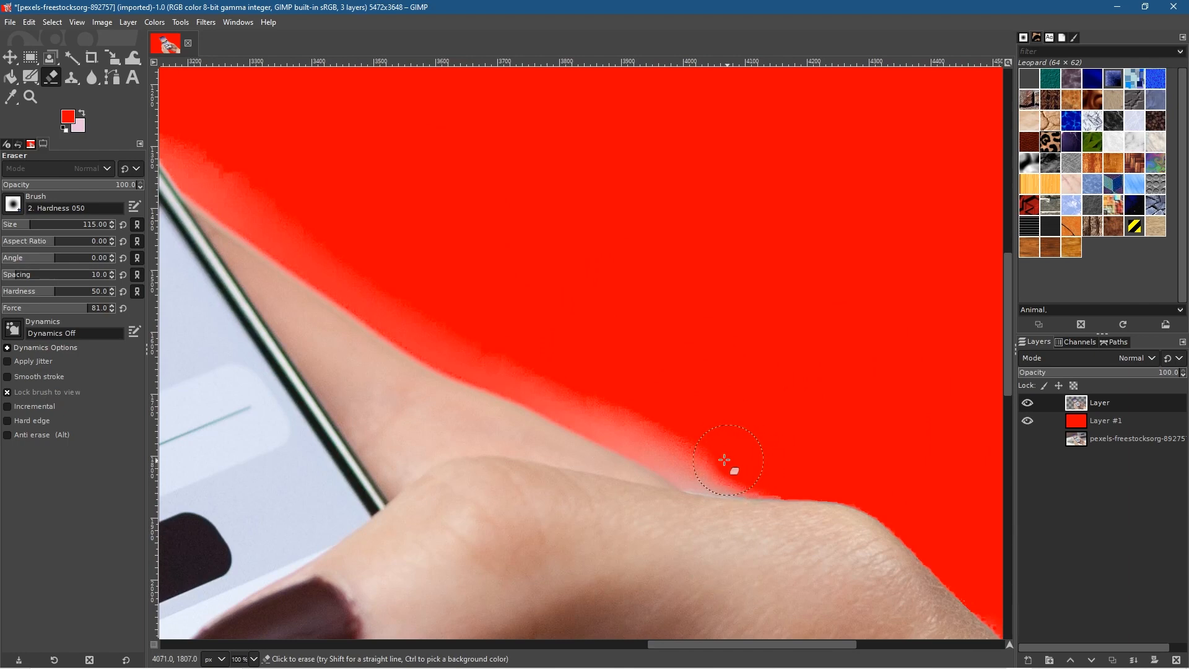
mouse_move(688, 450)
mouse_down()
mouse_move(749, 470)
mouse_move(744, 481)
mouse_move(688, 467)
mouse_move(645, 430)
mouse_move(511, 369)
mouse_up()
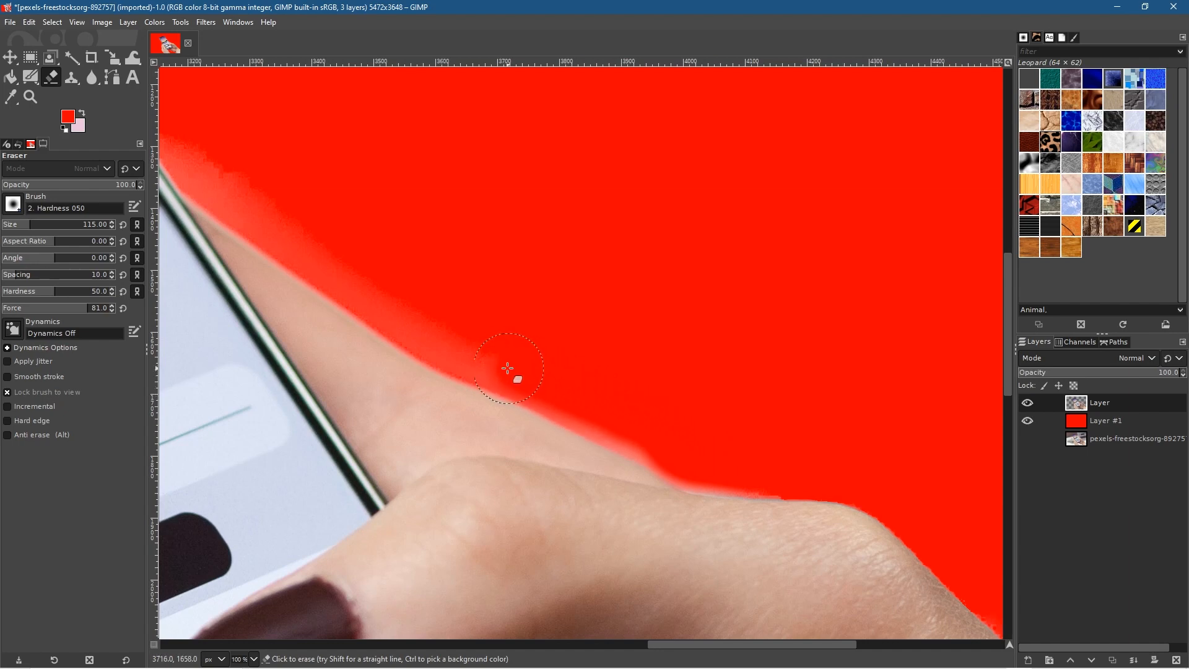
mouse_move(670, 444)
mouse_down()
mouse_move(552, 390)
mouse_move(651, 439)
mouse_move(564, 392)
mouse_up()
mouse_move(790, 477)
mouse_down()
mouse_move(751, 478)
mouse_move(665, 444)
mouse_up()
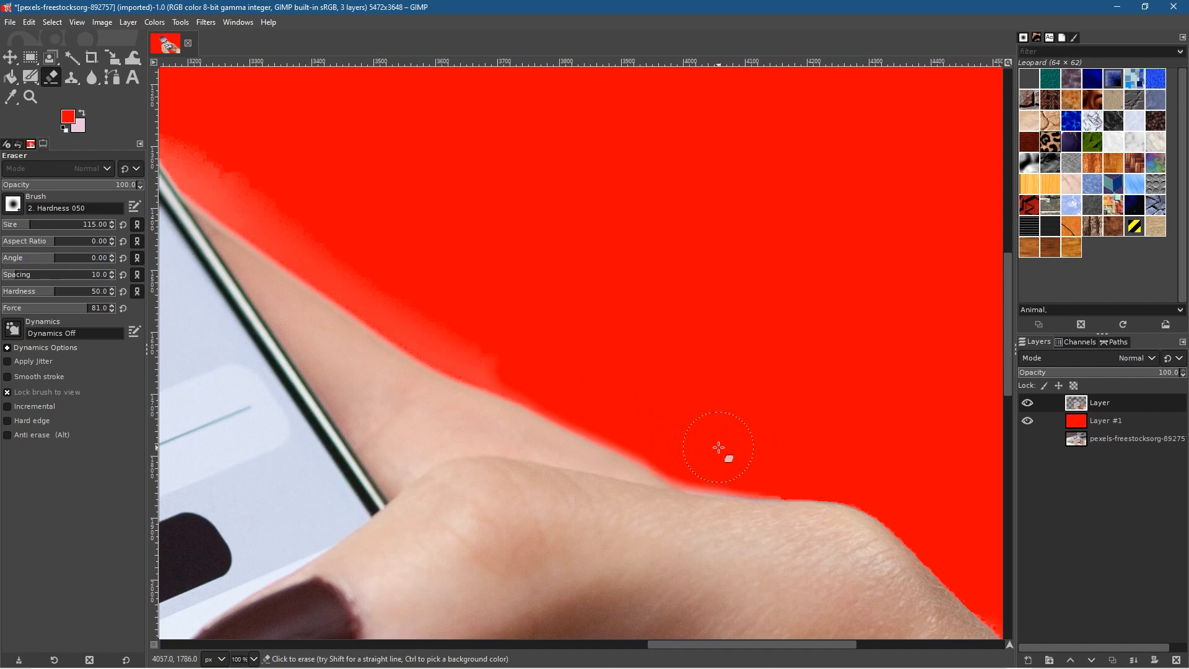
Step: Erase the dark and pale background leftovers in the gap between the phone's lower edge and the two wrists
scroll(570, 342, down, 7)
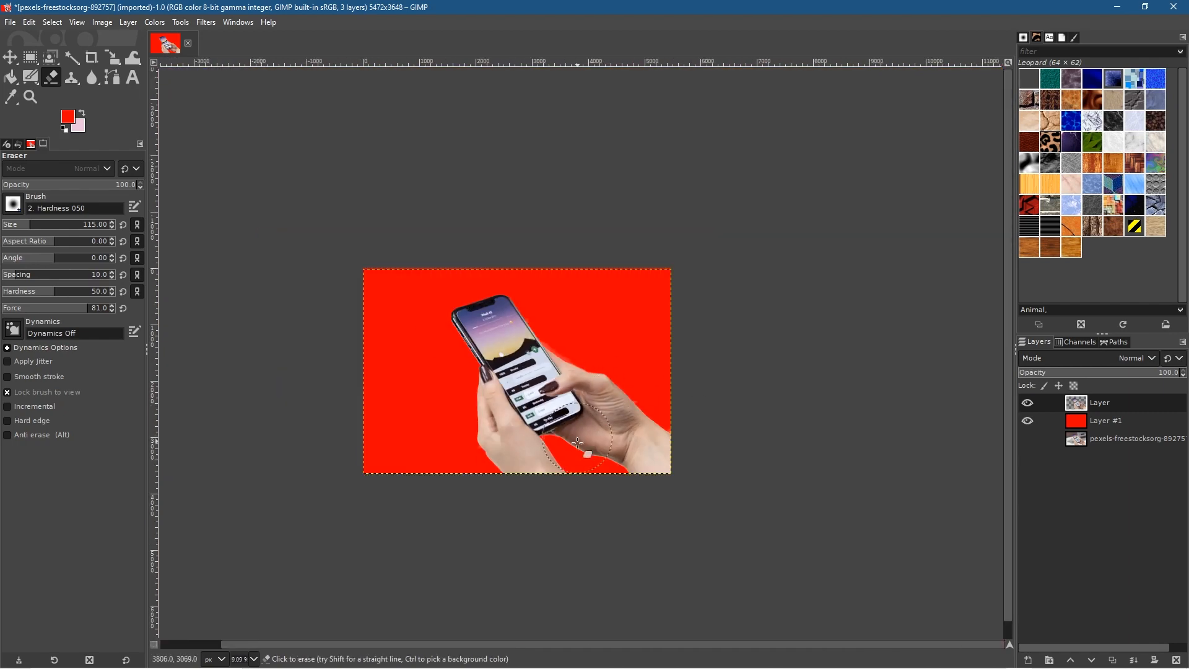
scroll(565, 451, up, 6)
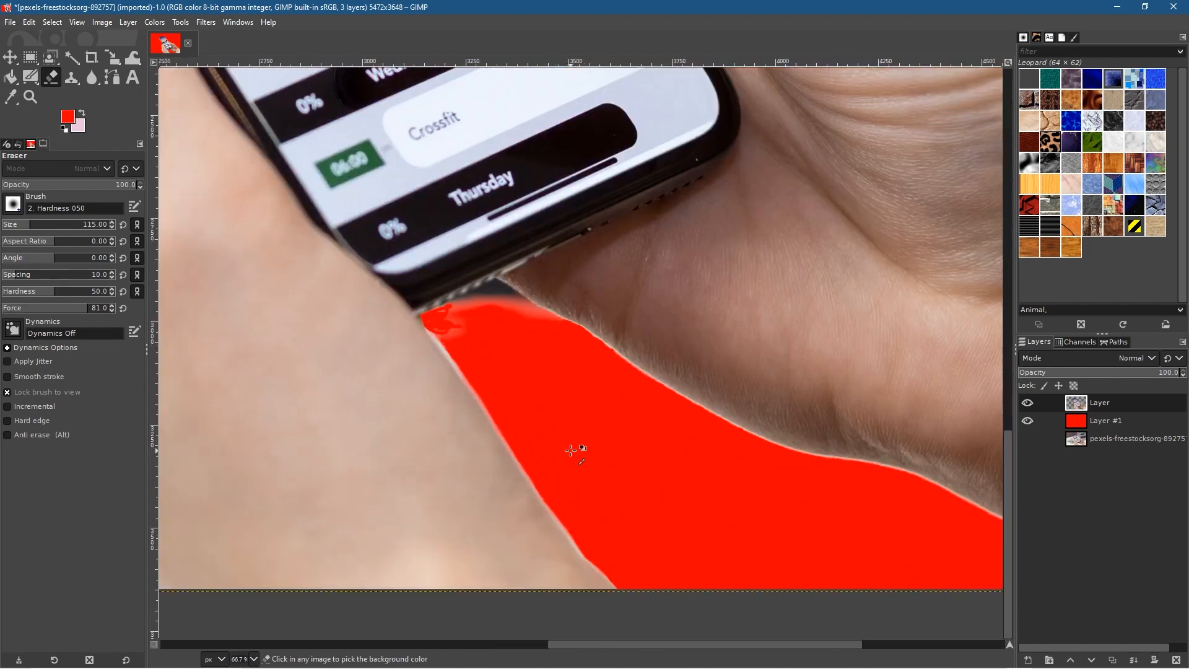
scroll(474, 350, up, 4)
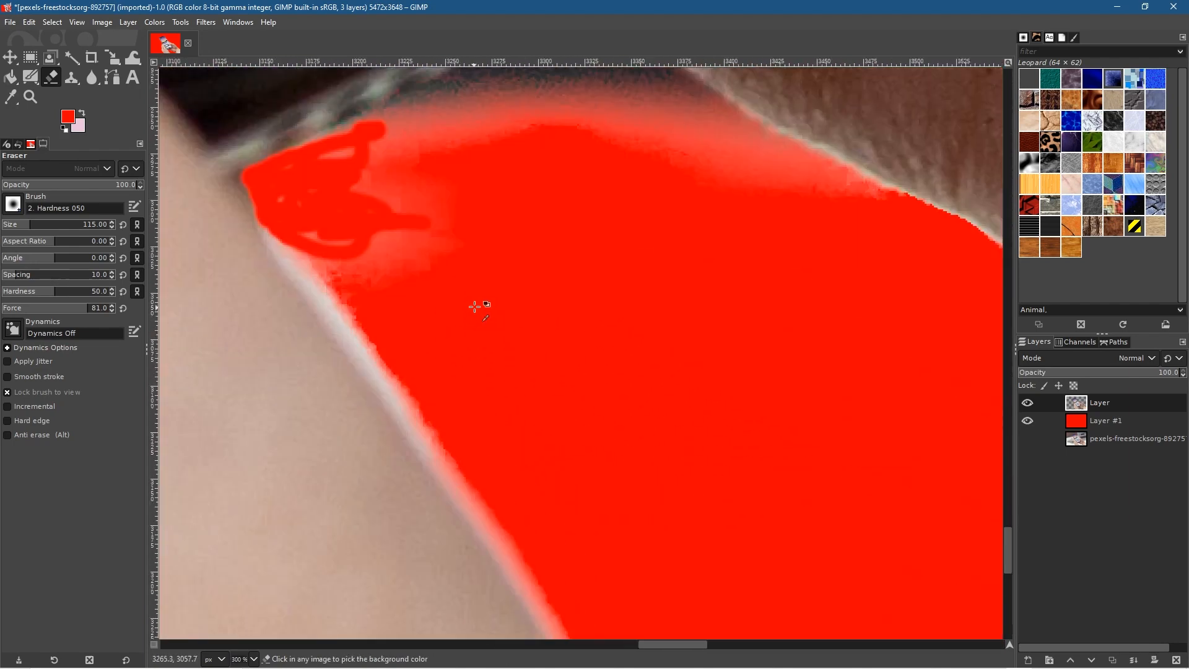
scroll(446, 191, down, 1)
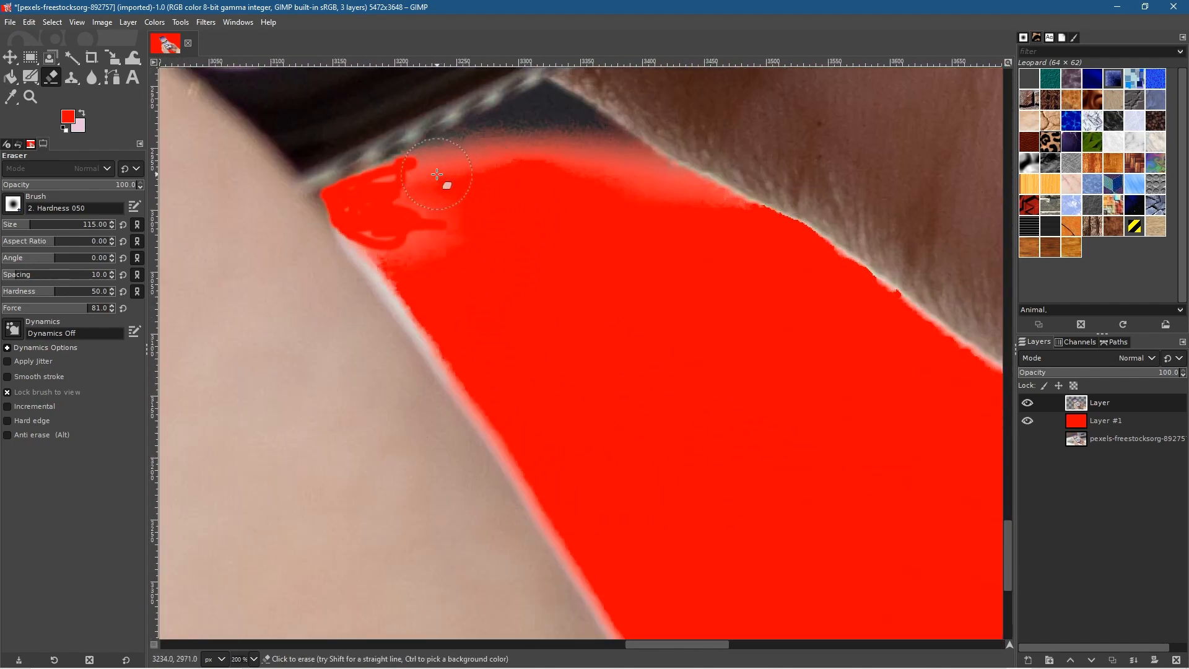
mouse_move(458, 164)
mouse_down()
mouse_move(521, 124)
mouse_move(565, 115)
mouse_move(645, 181)
mouse_move(504, 155)
mouse_move(419, 177)
mouse_move(457, 169)
mouse_move(399, 207)
mouse_move(440, 265)
mouse_move(386, 227)
mouse_move(398, 263)
mouse_move(462, 332)
mouse_move(500, 398)
mouse_move(417, 249)
mouse_move(562, 485)
mouse_move(536, 418)
mouse_up()
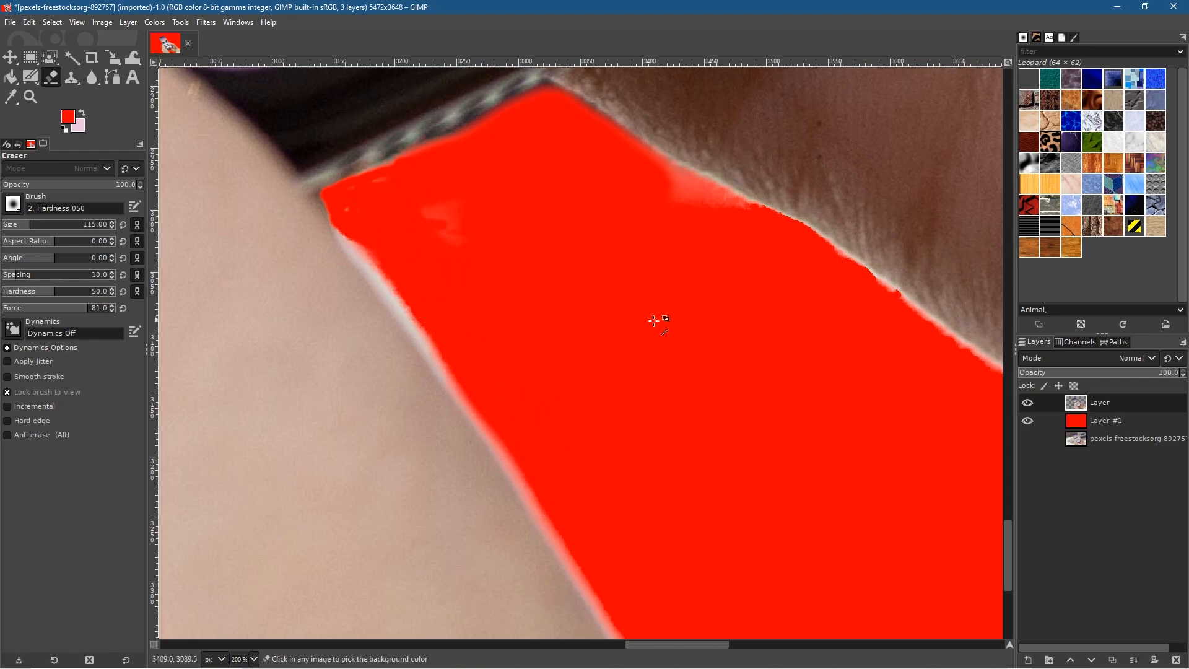
Step: Erase the faint smudges along the outer edge of the right hand, using the eraser at size 115
key(shift+ctrl+j)
scroll(524, 332, down, 1)
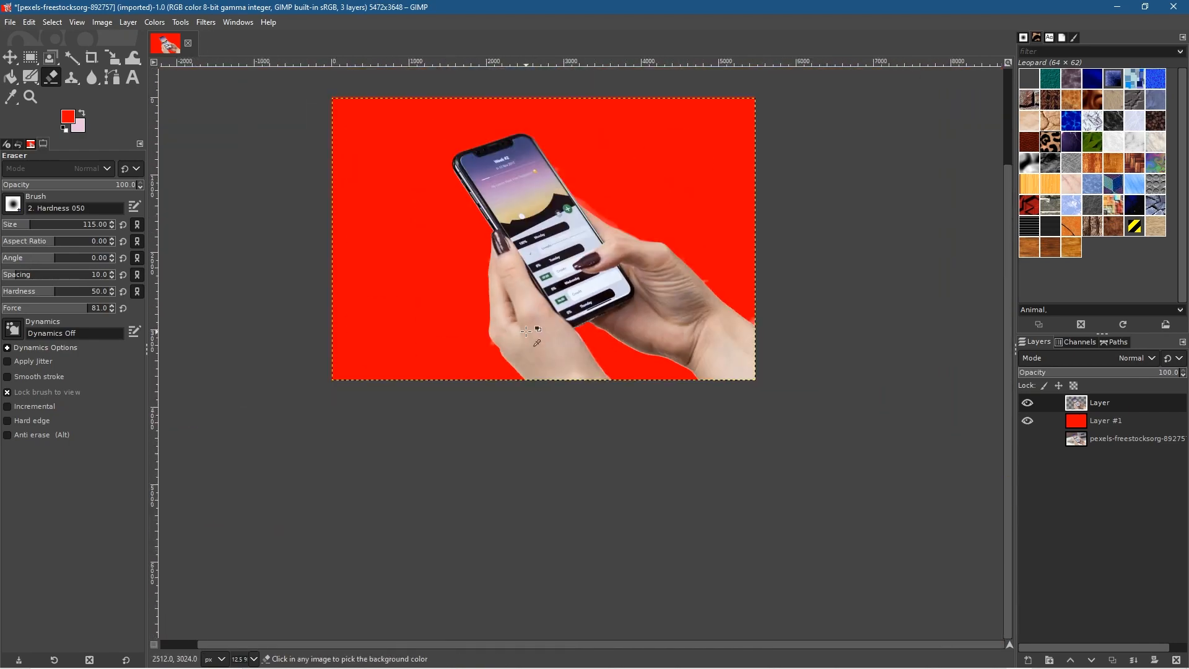
click(10, 58)
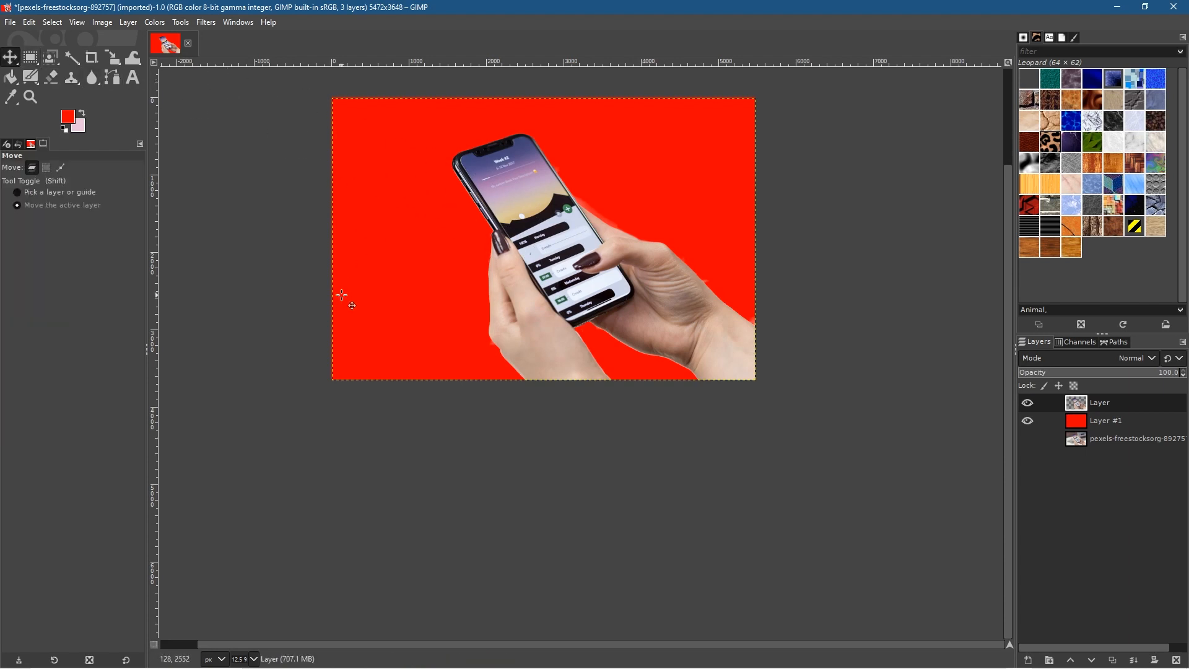
scroll(519, 466, up, 1)
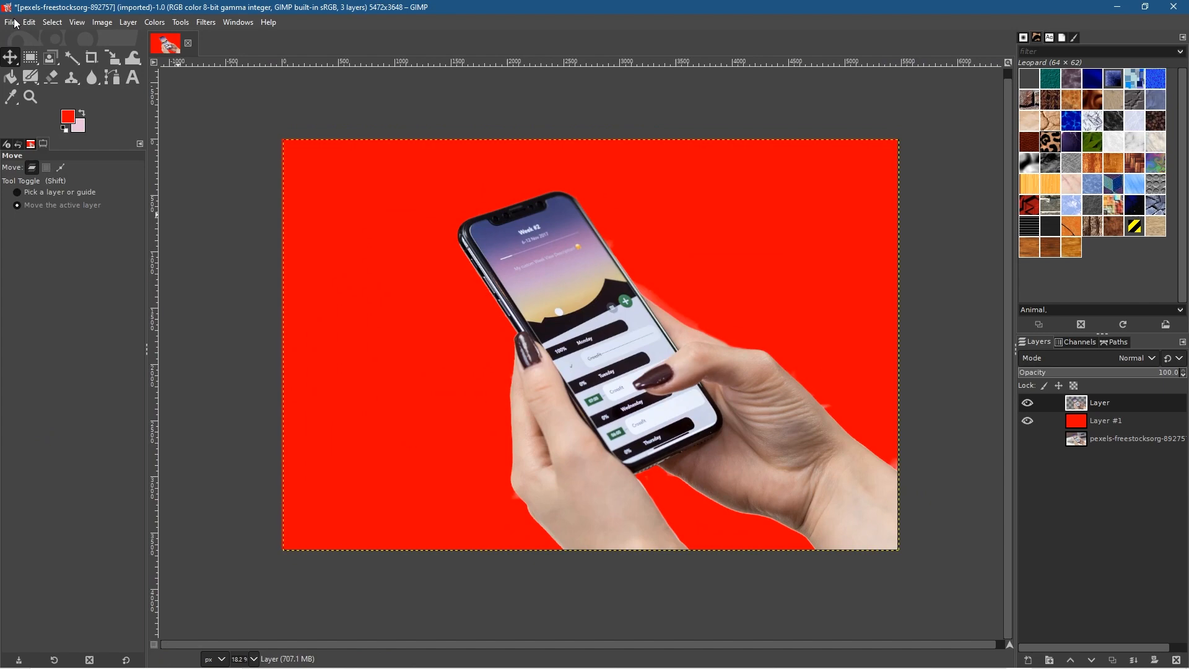
scroll(836, 398, up, 5)
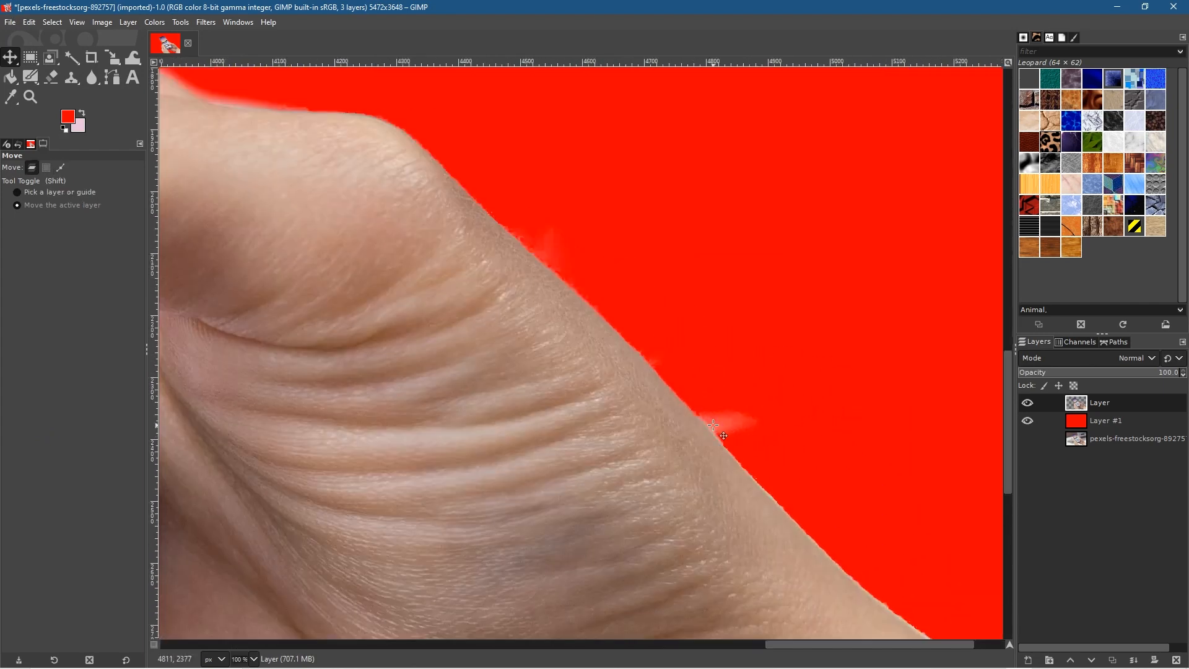
key(e)
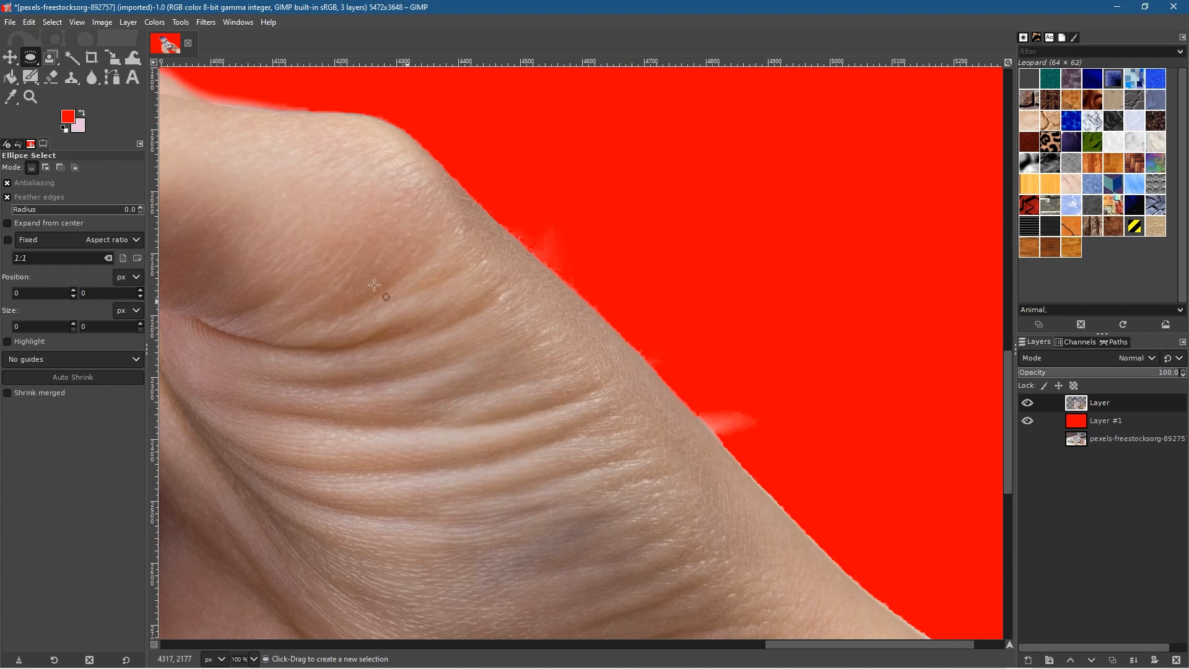
click(44, 75)
mouse_move(768, 444)
mouse_down()
mouse_move(714, 389)
mouse_move(770, 424)
mouse_up()
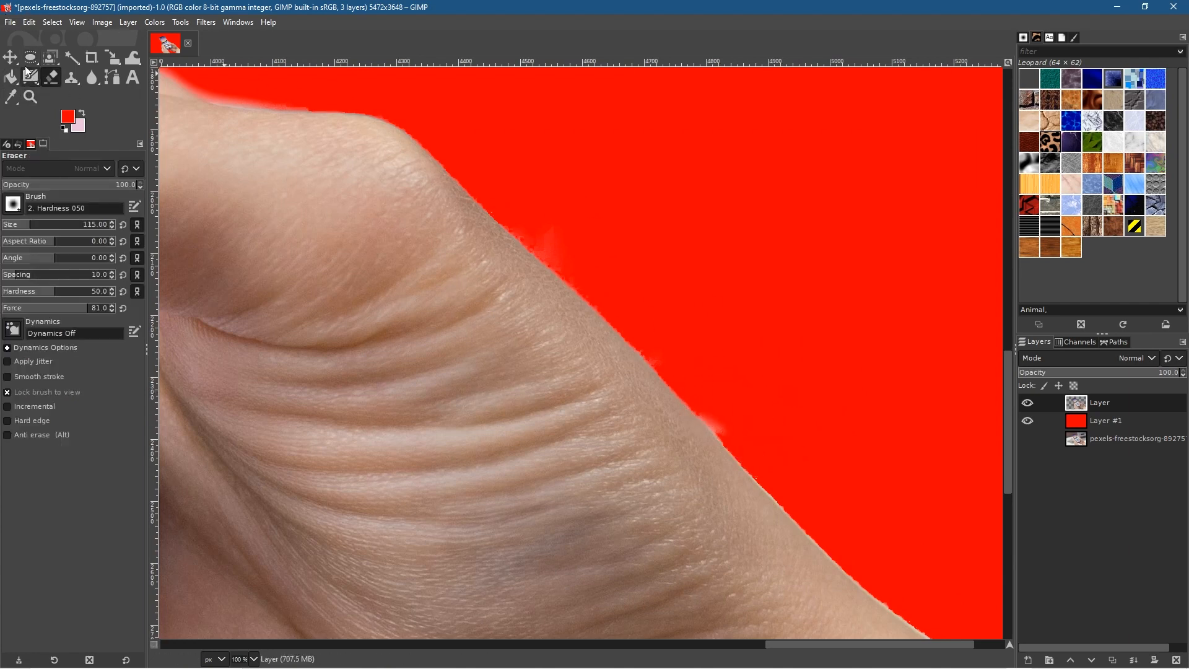
click(10, 57)
click(13, 26)
click(517, 3)
scroll(540, 241, down, 4)
drag(488, 266, 833, 417)
scroll(797, 413, down, 1)
drag(540, 255, 440, 248)
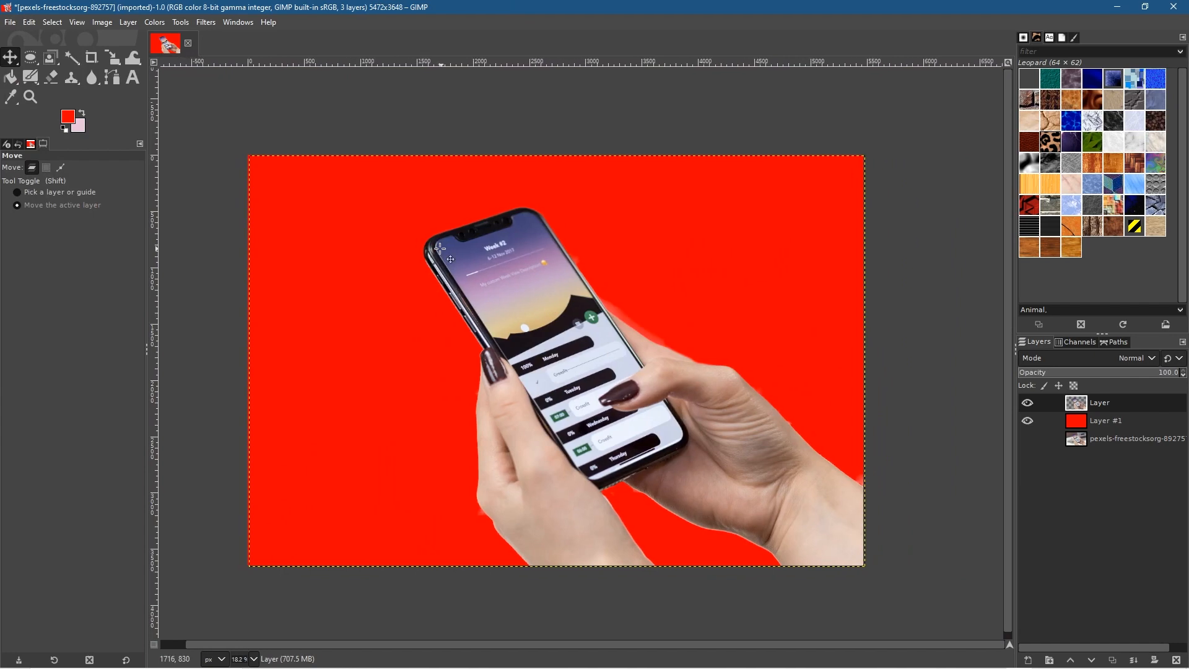
Step: Save the project as an XCF file named "Foreground Select Tool Image" in the Foreground Select Tool Image folder
click(10, 23)
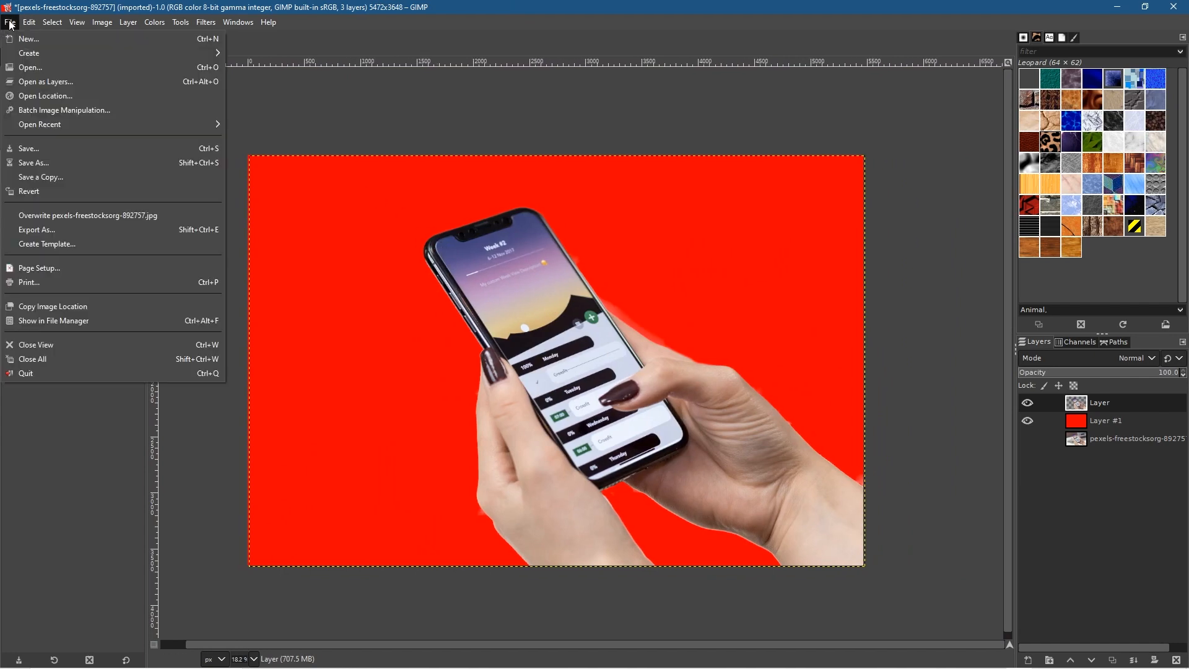
click(41, 162)
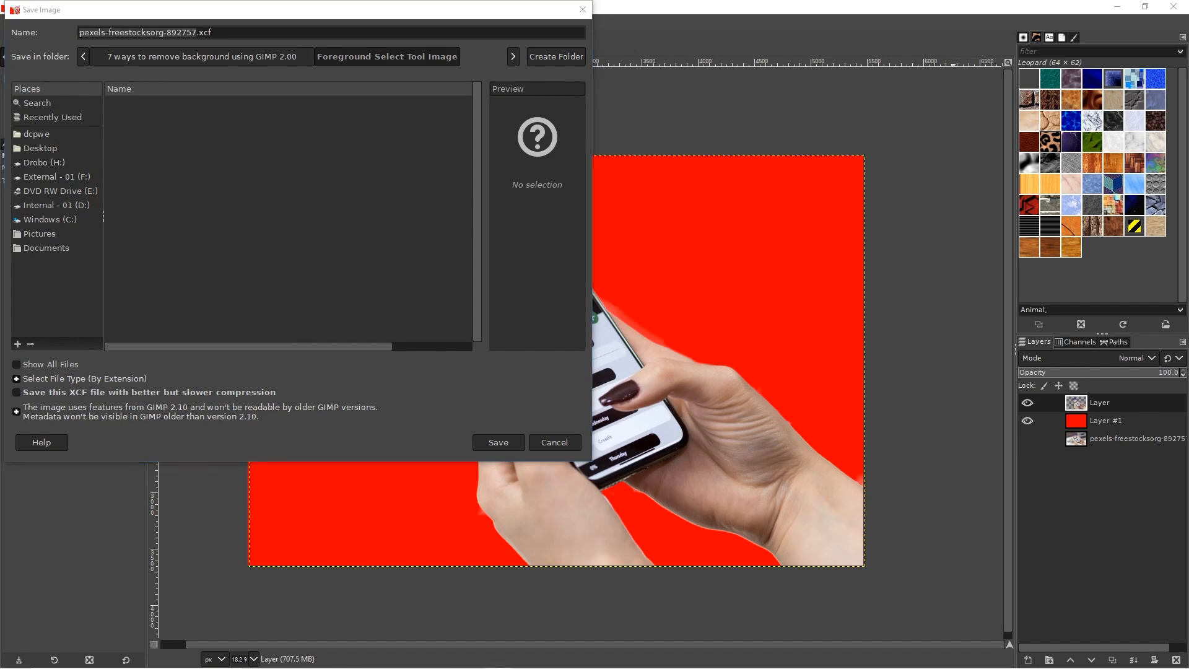
click(151, 32)
key(shift+End)
text(Foreground Select Tool Image)
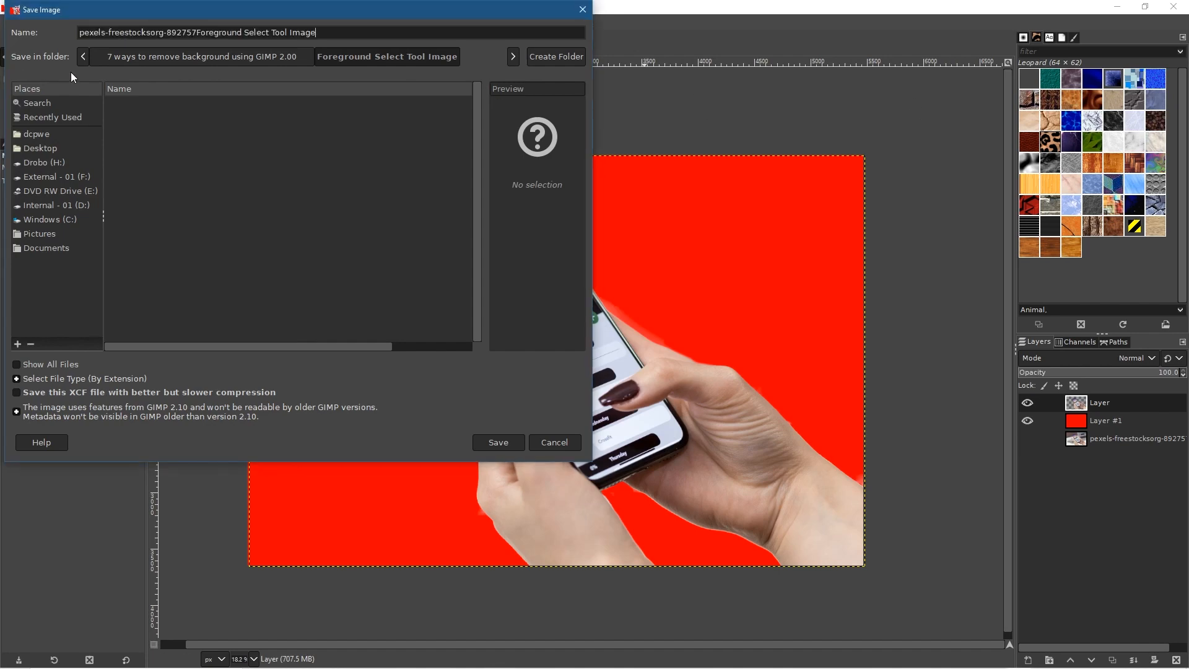
key(ctrl+a)
text(Foreground Select Tool Image)
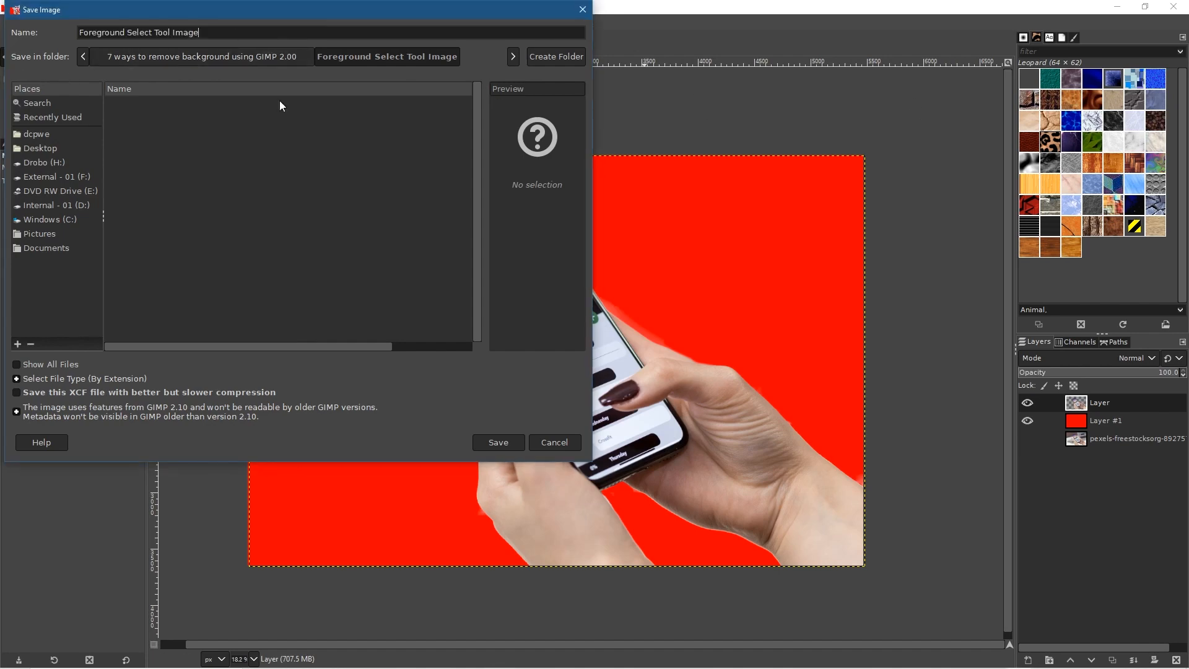
click(505, 442)
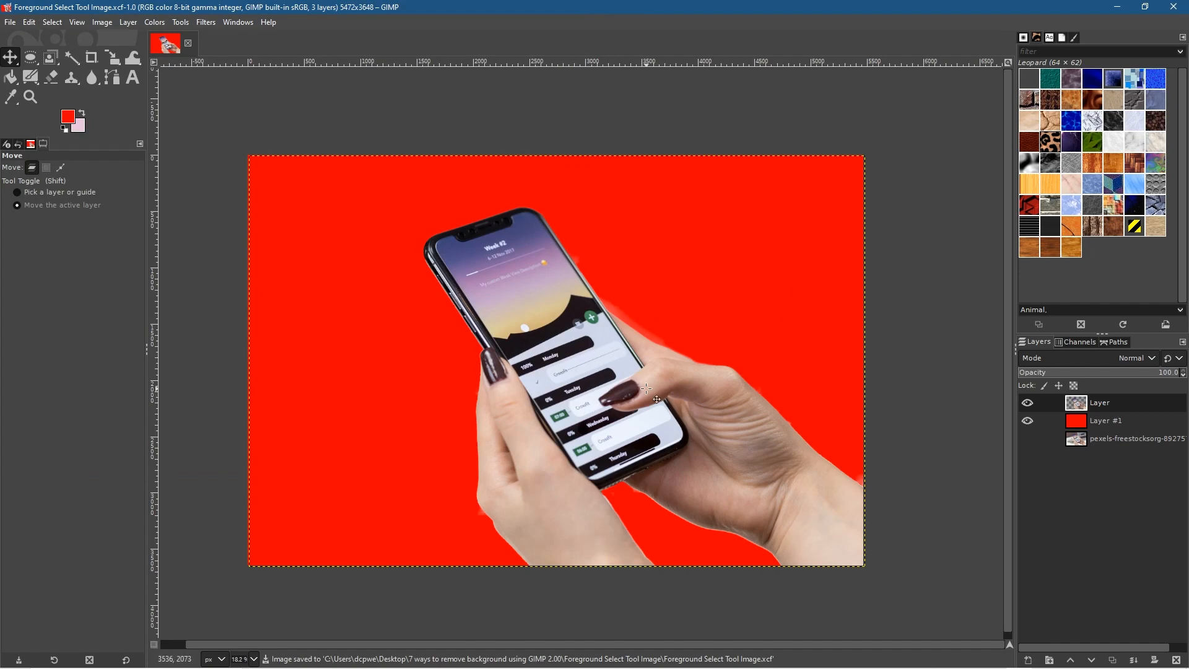
Step: Switch to the browser and search Pexels for "office" photos
key(super)
click(967, 658)
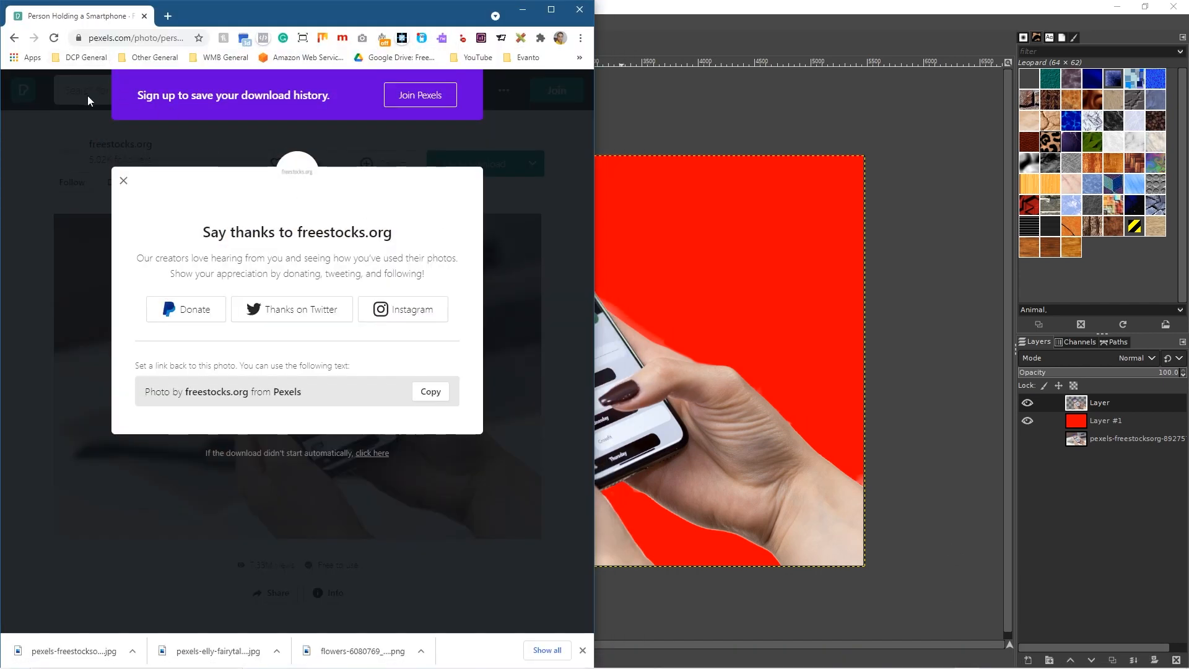
click(58, 101)
click(150, 88)
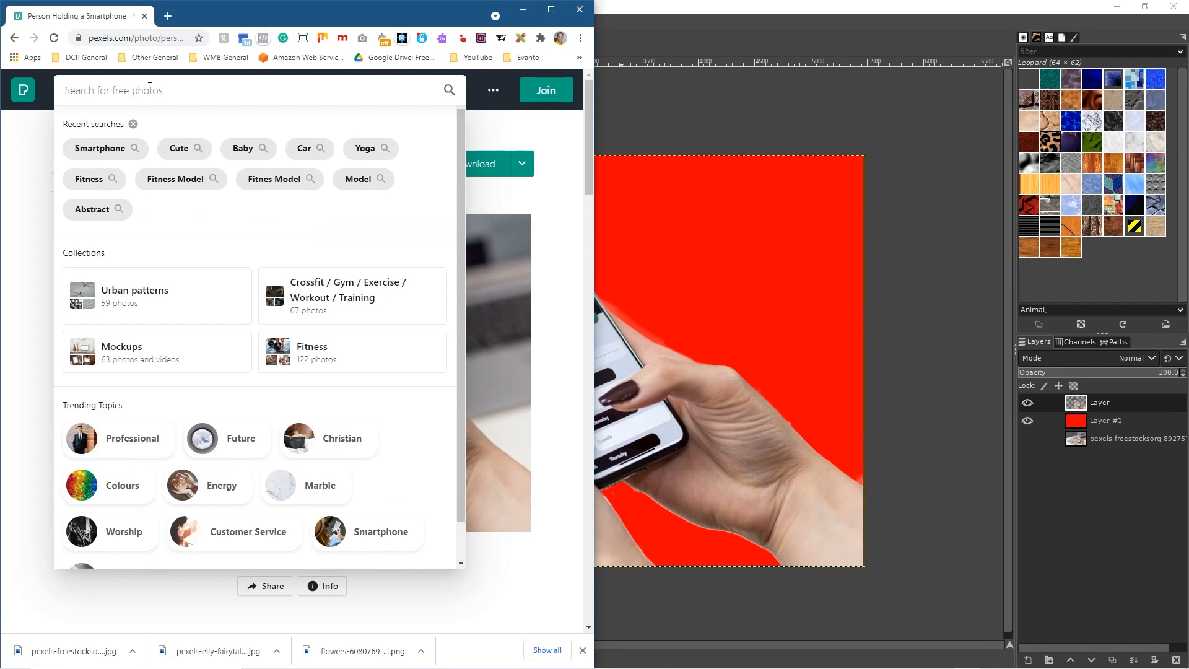
text(office)
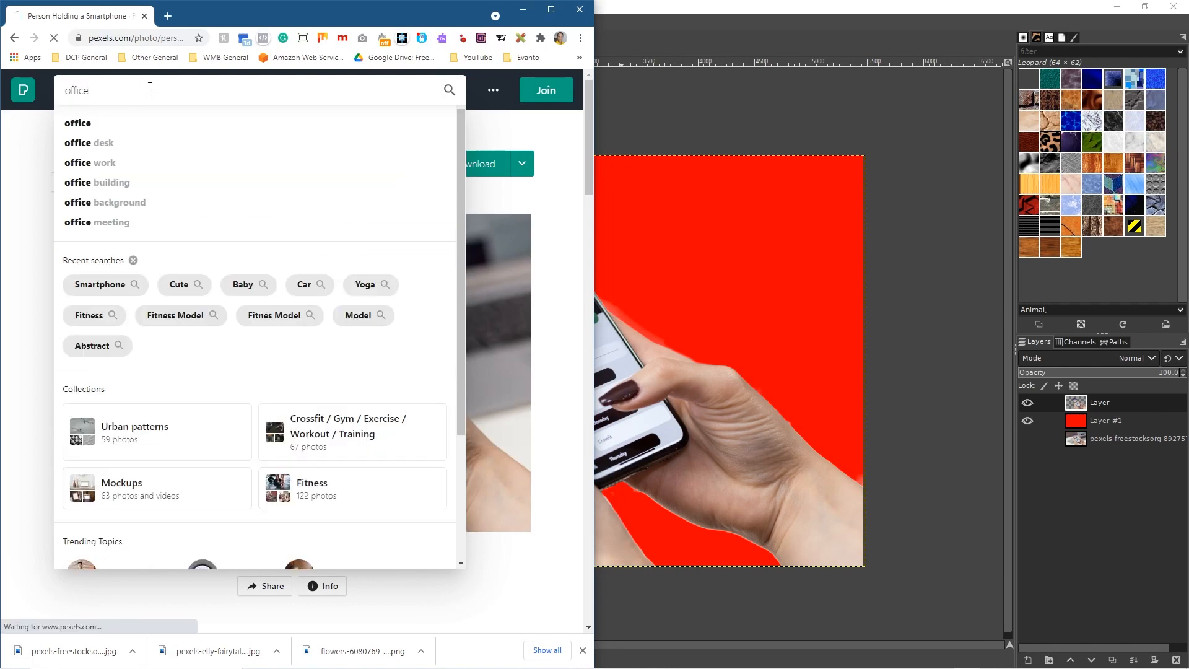
key(Return)
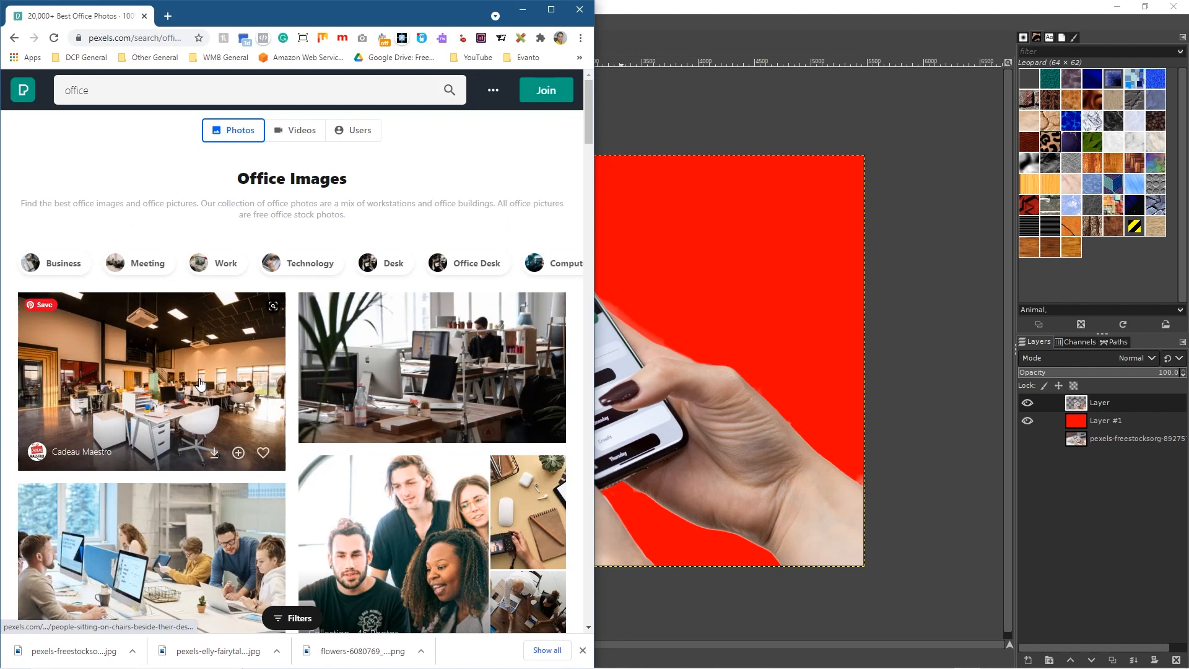
Step: Open the first office photo with the white desks and chair and download it
click(199, 383)
click(463, 111)
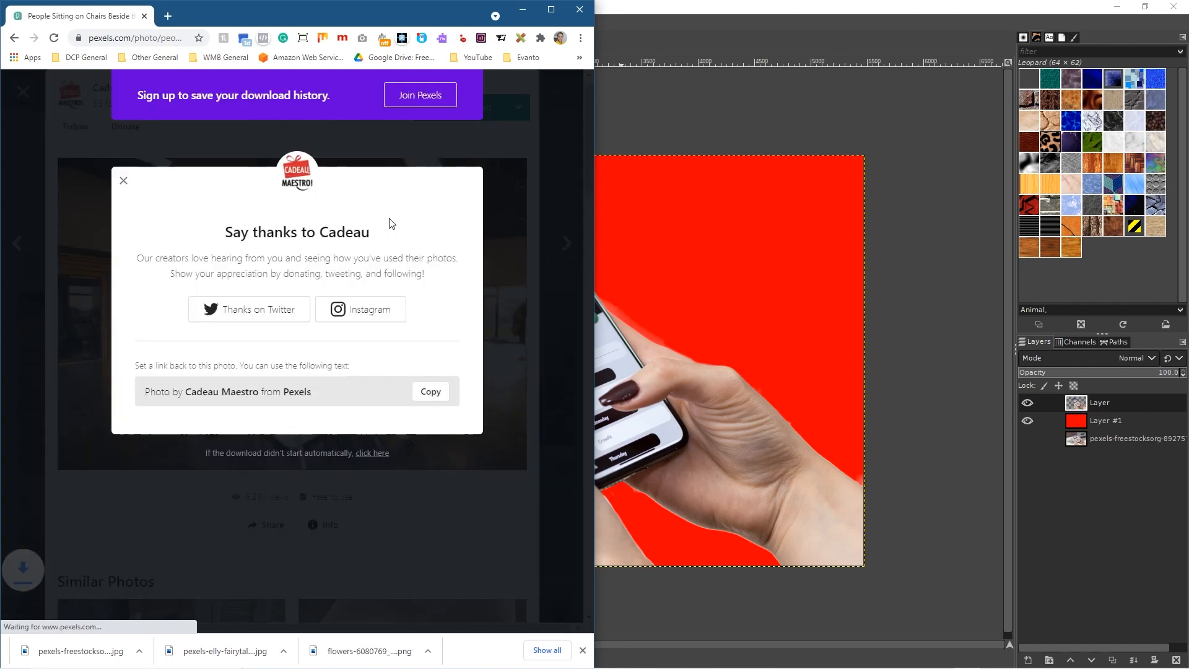
click(133, 38)
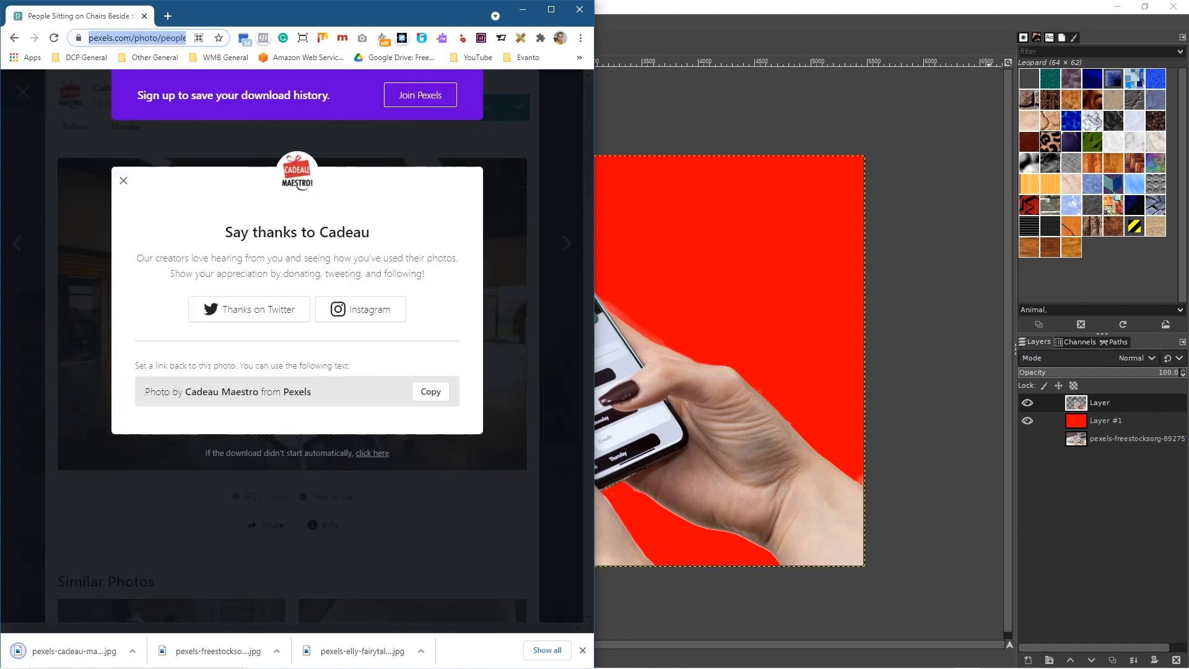
Step: Switch to File Explorer and place the downloaded office photo in the Foreground Select Tool Image folder
key(alt+Tab)
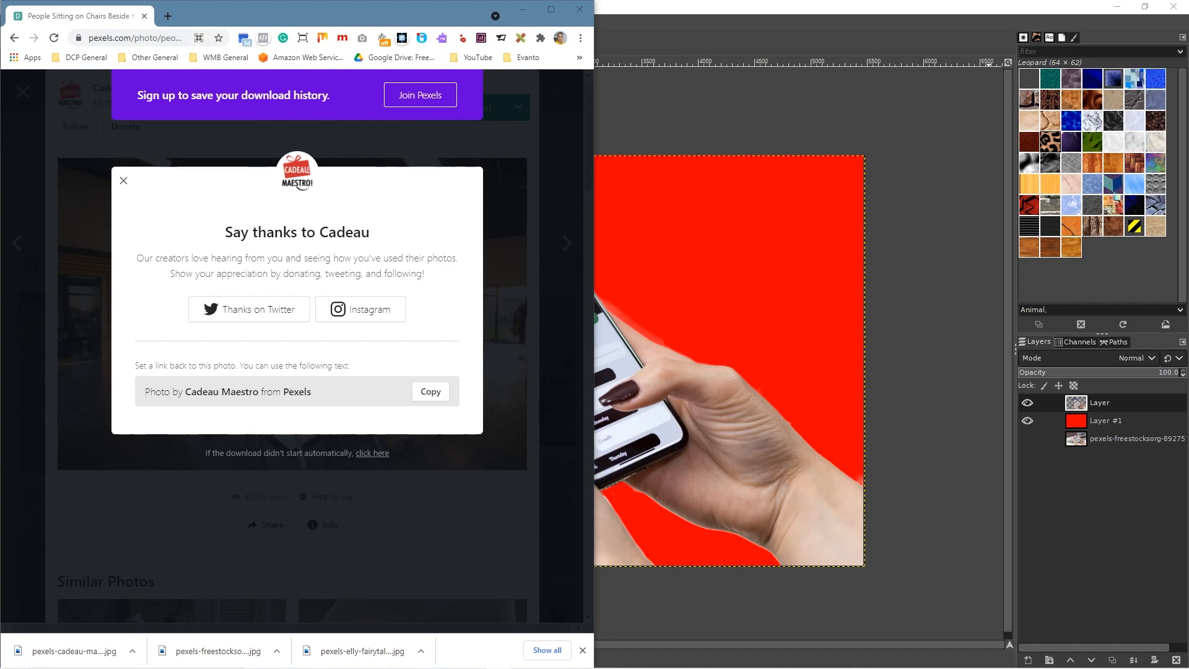
key(alt+Tab)
key(alt+Tab)
key(alt+Tab)
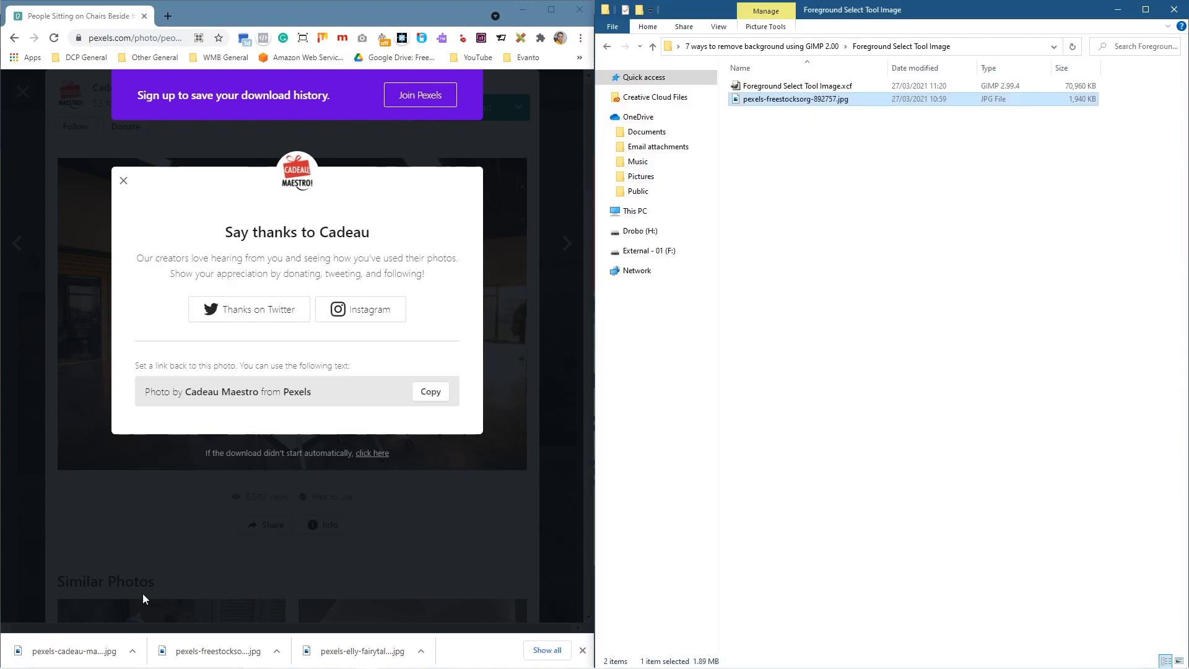
click(62, 656)
drag(62, 657, 838, 138)
Step: Switch back to GIMP and open pexels-cadeau-maestro-1170412.jpg as a separate image
click(147, 40)
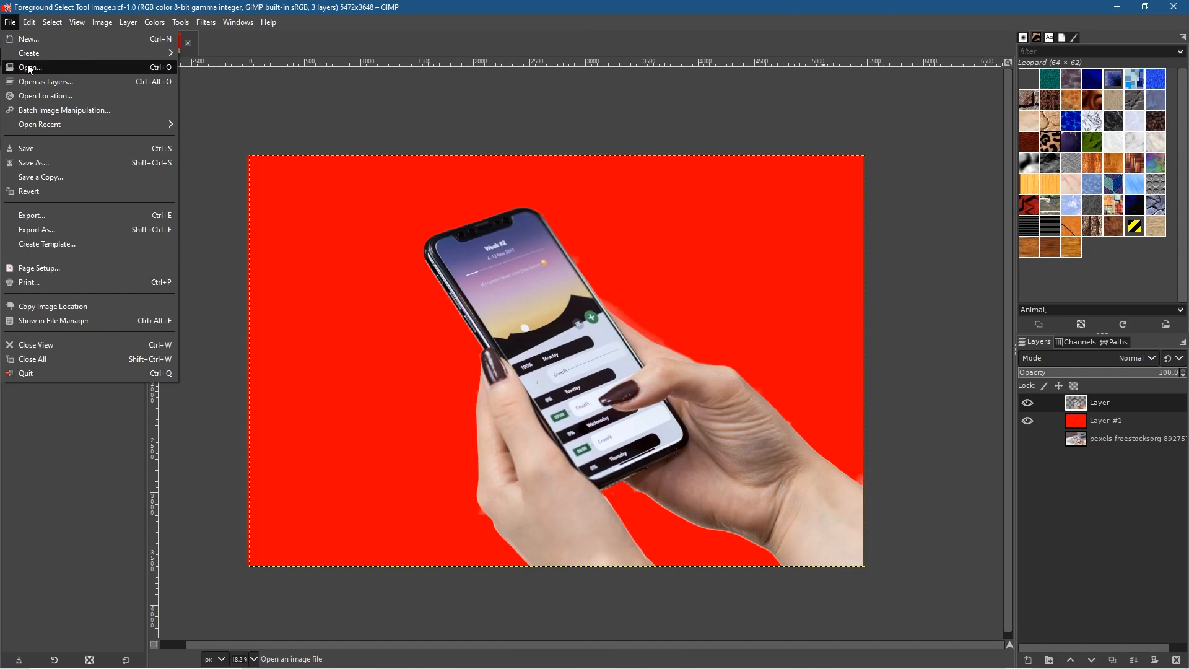
click(30, 68)
click(384, 197)
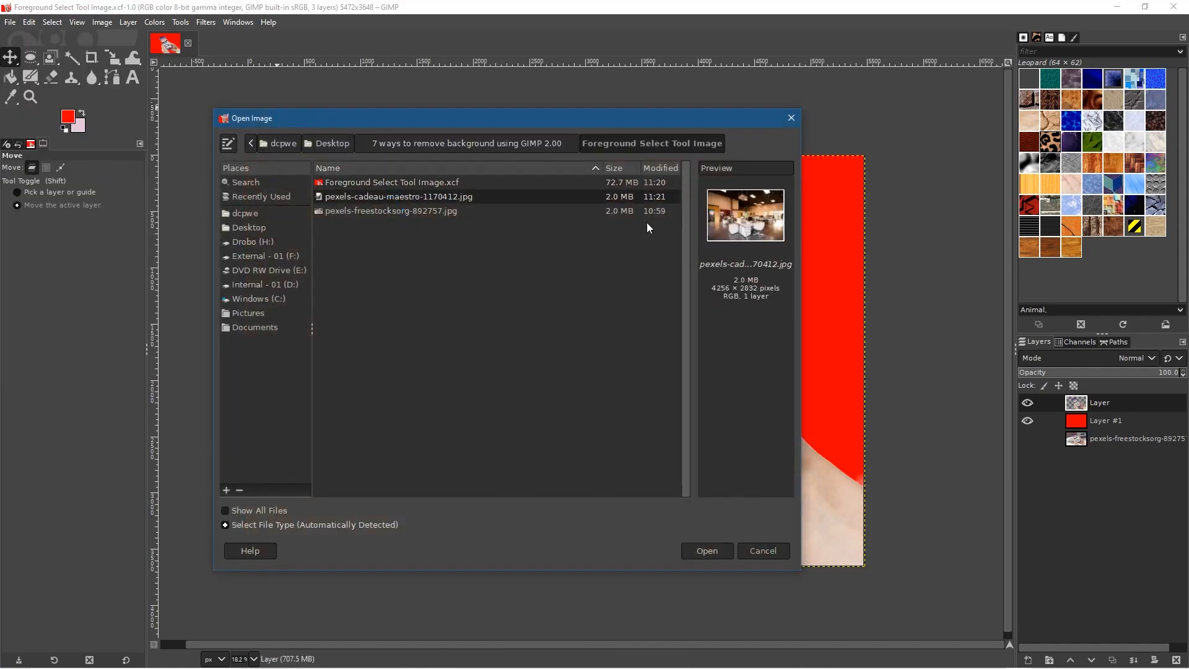
click(707, 551)
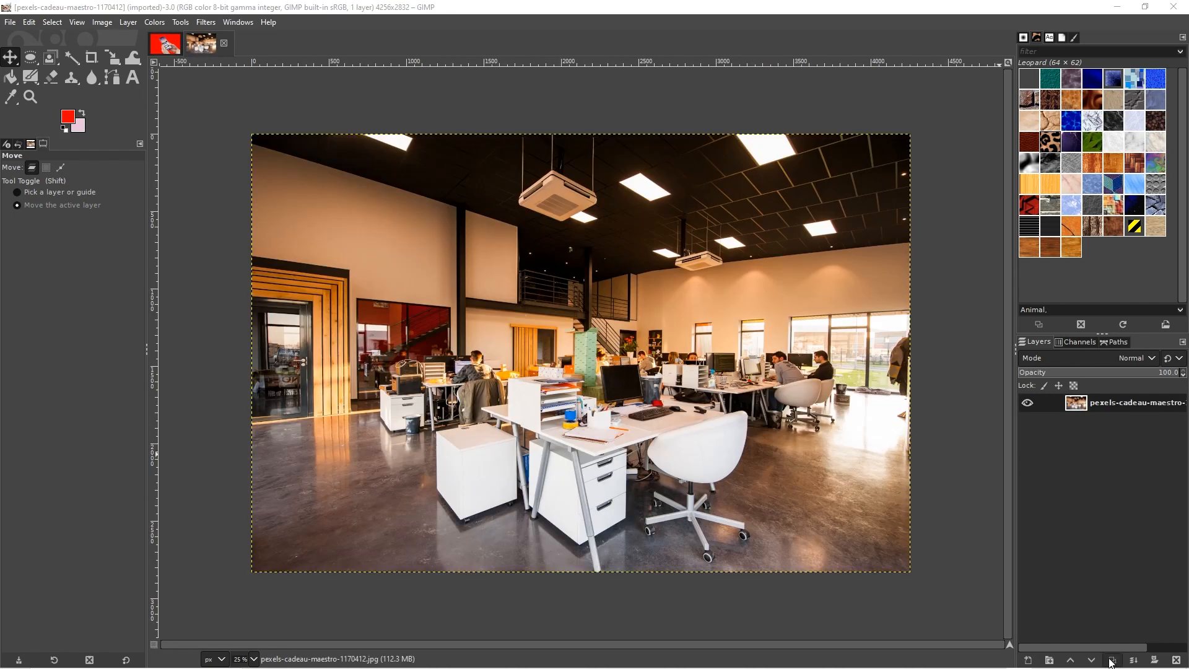
Step: Create a new 4256 × 2832 px layer with transparency fill above the office photo
click(1028, 661)
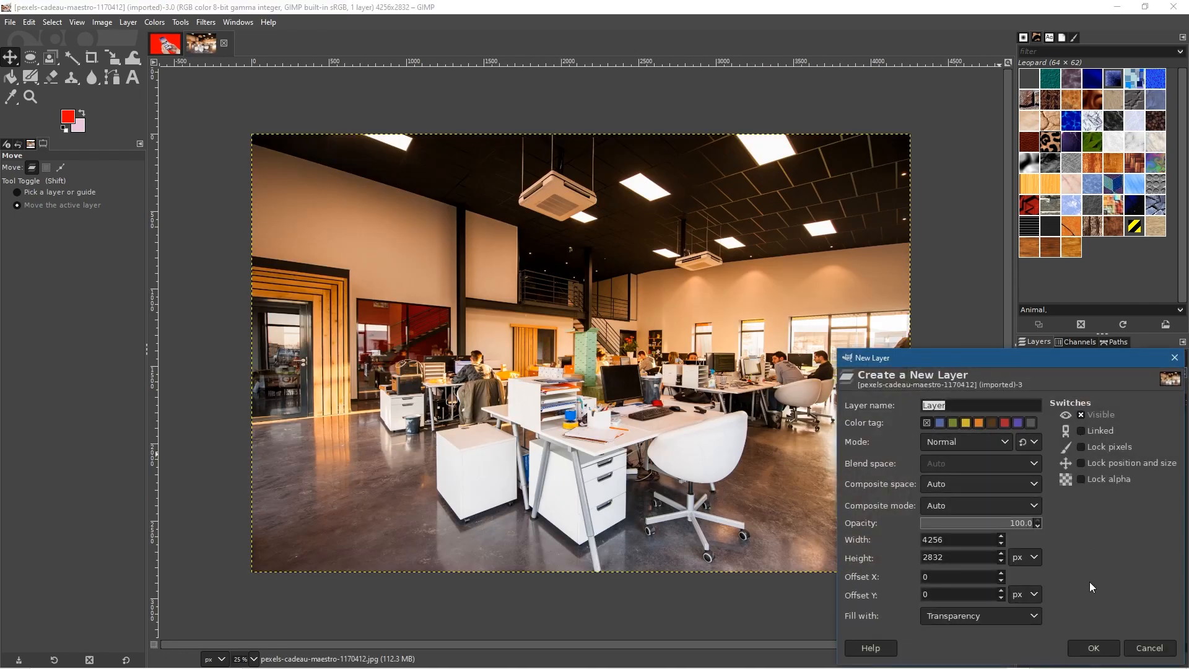
click(962, 618)
click(961, 618)
click(1094, 646)
Step: Copy the phone-and-hands layer from the Foreground Select Tool Image file and anchor it onto the new transparent layer above the office photo
click(175, 50)
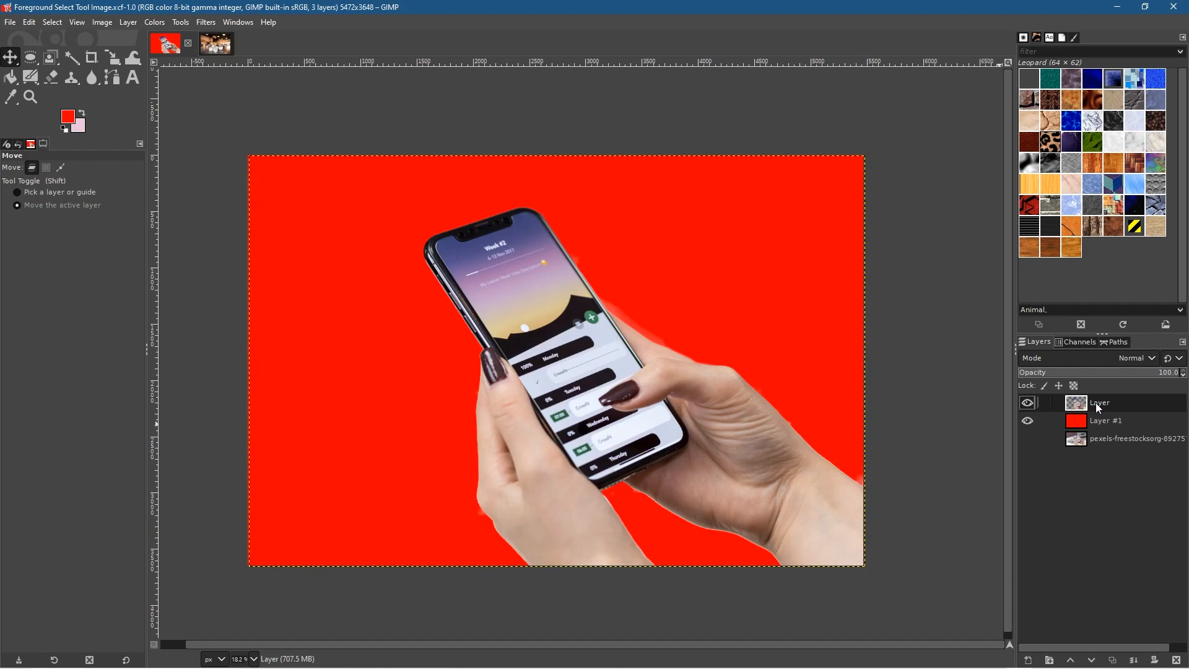
key(ctrl+c)
click(217, 43)
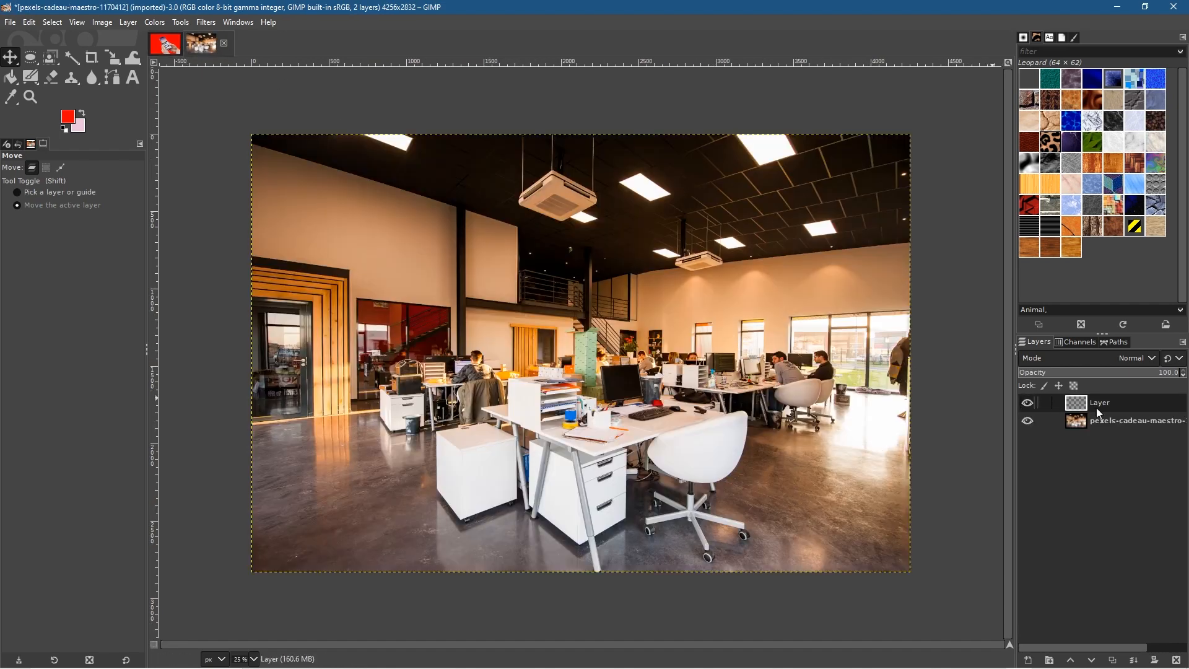
key(ctrl+v)
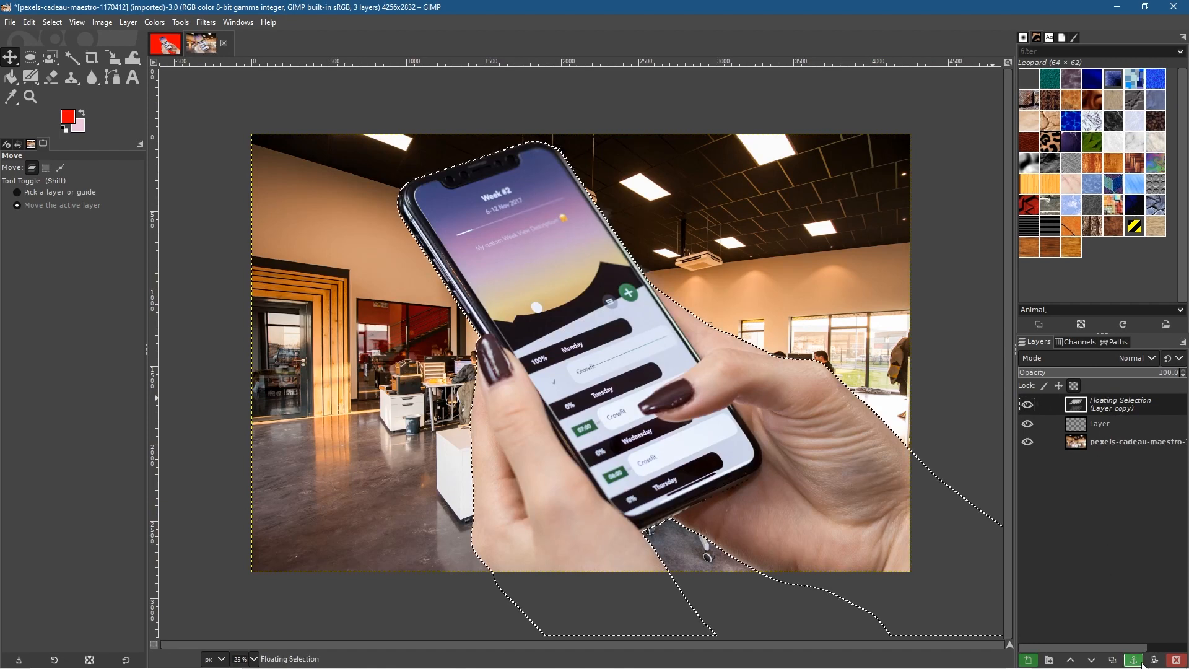
click(1139, 660)
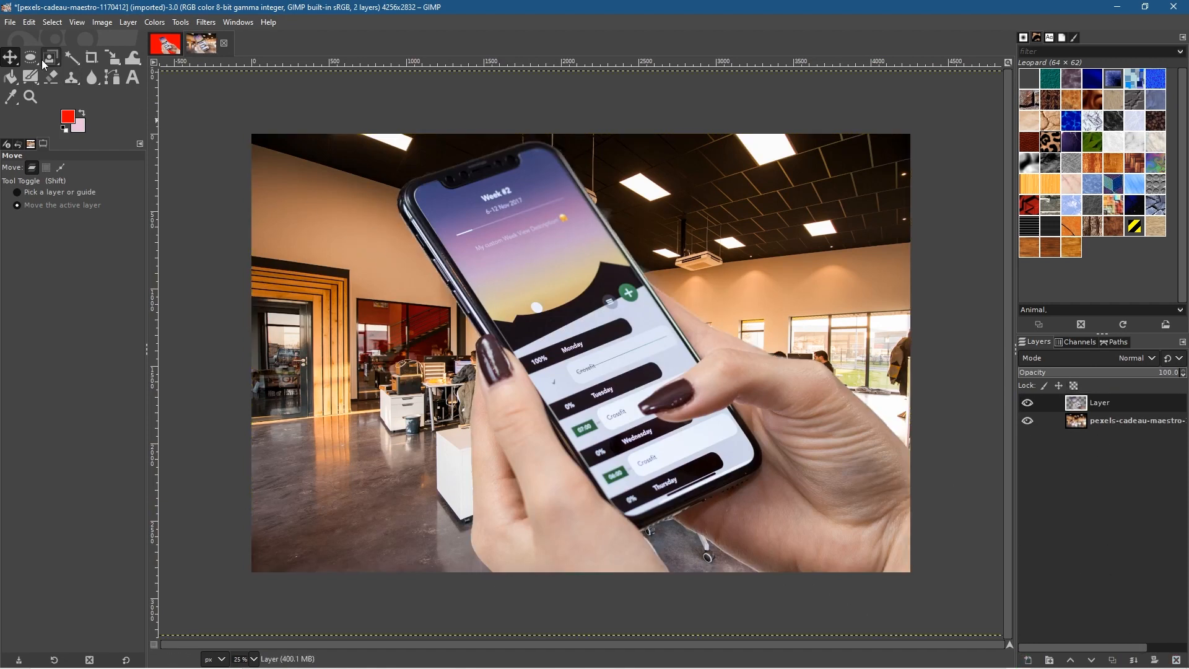
Step: Scale the phone-and-hands layer to 2862 × 1908 px and place it in the lower-right corner of the office photo
click(112, 57)
click(460, 204)
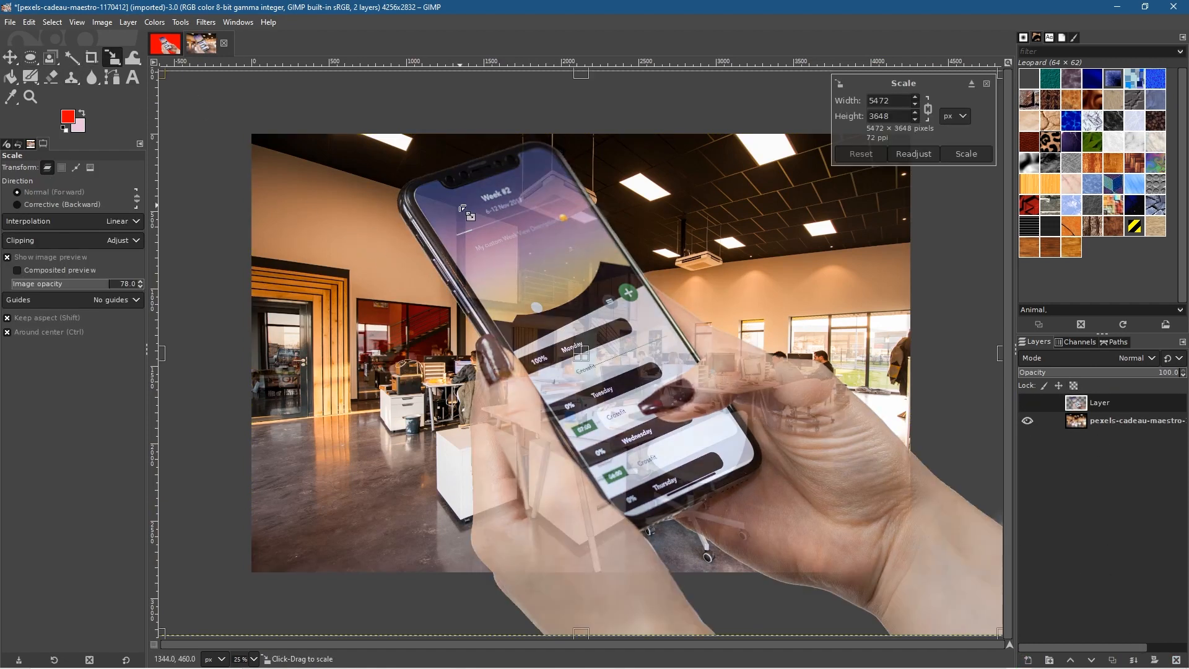
drag(308, 145, 600, 297)
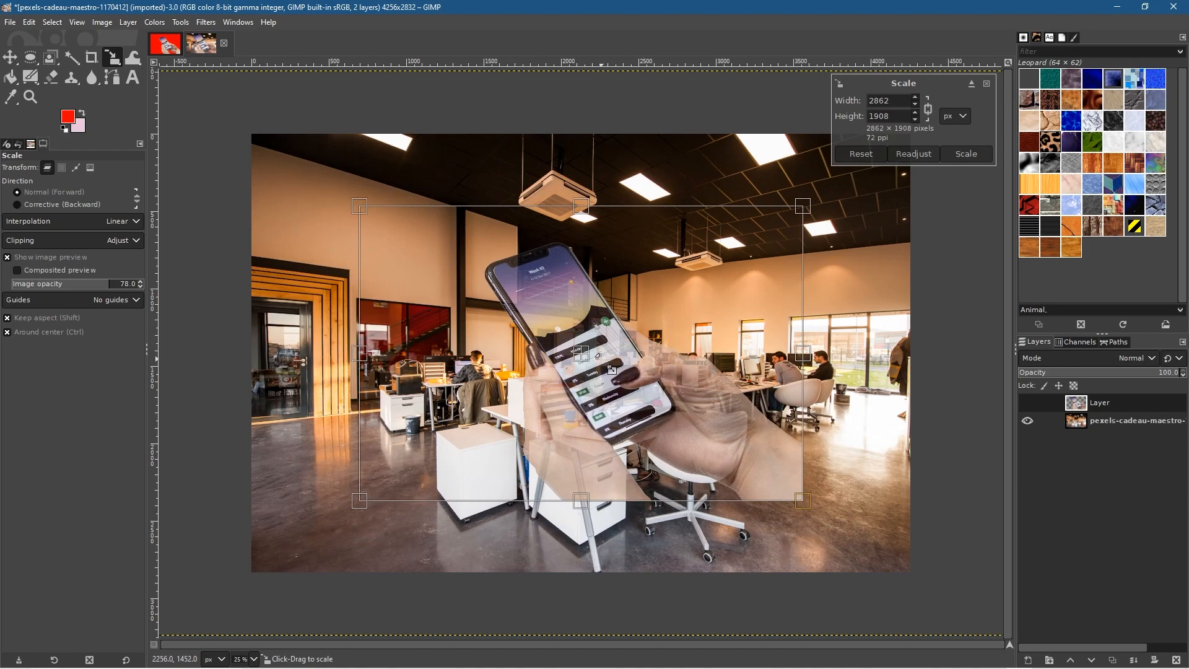
drag(596, 366, 707, 438)
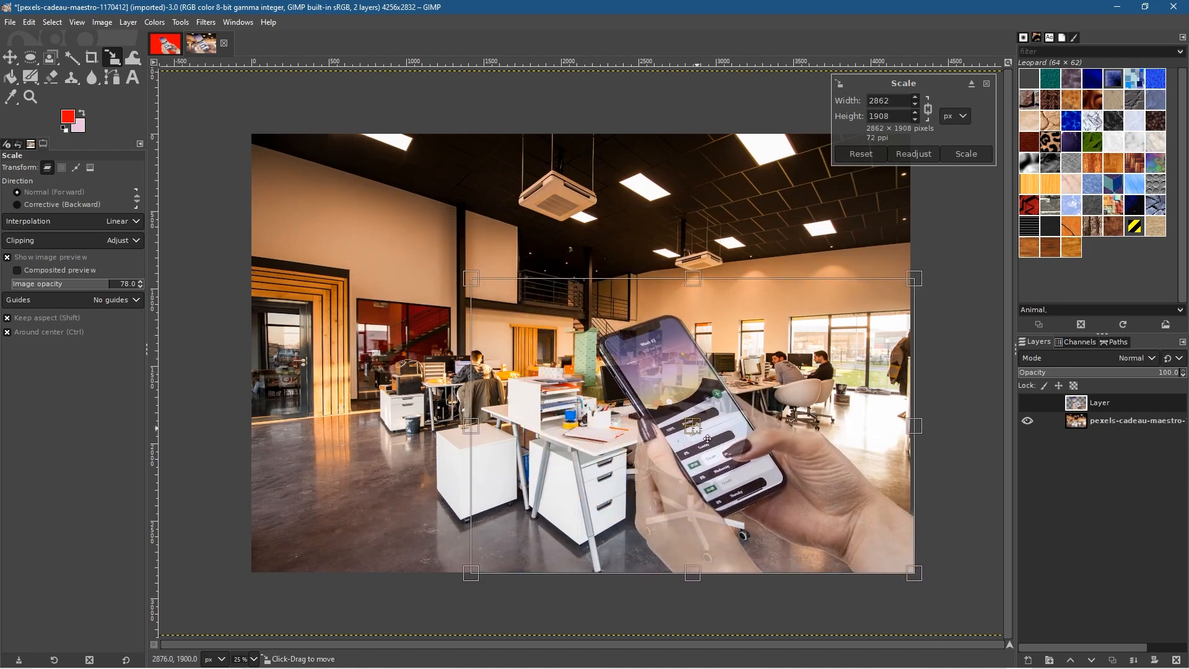
drag(113, 288, 159, 297)
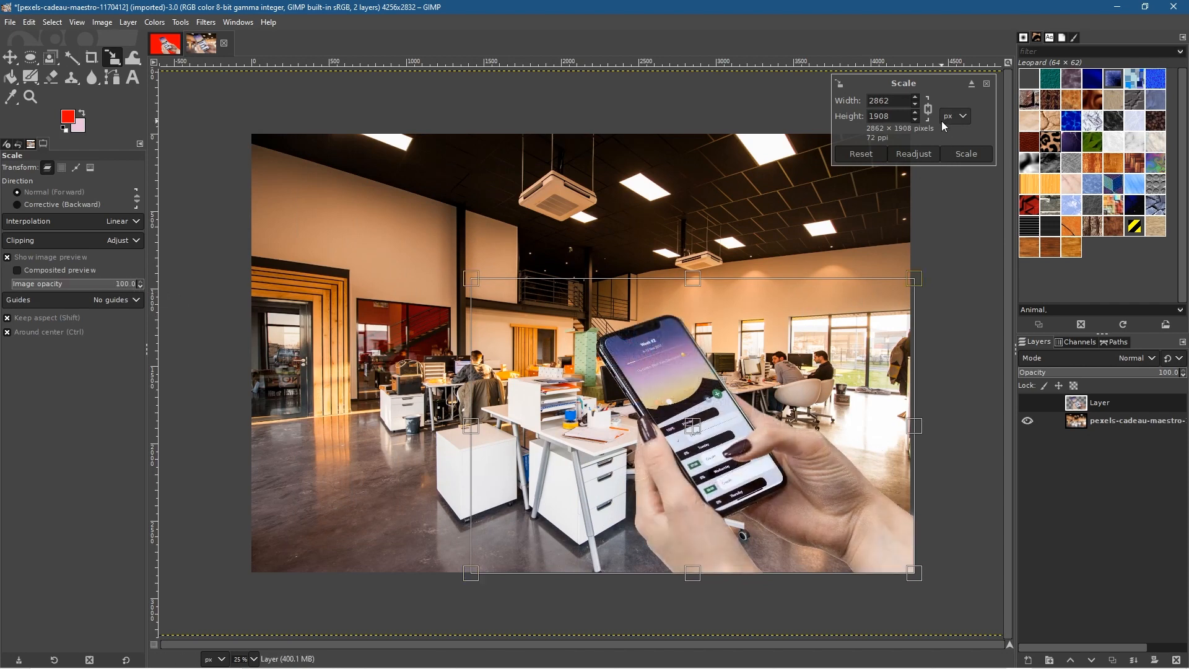
click(966, 155)
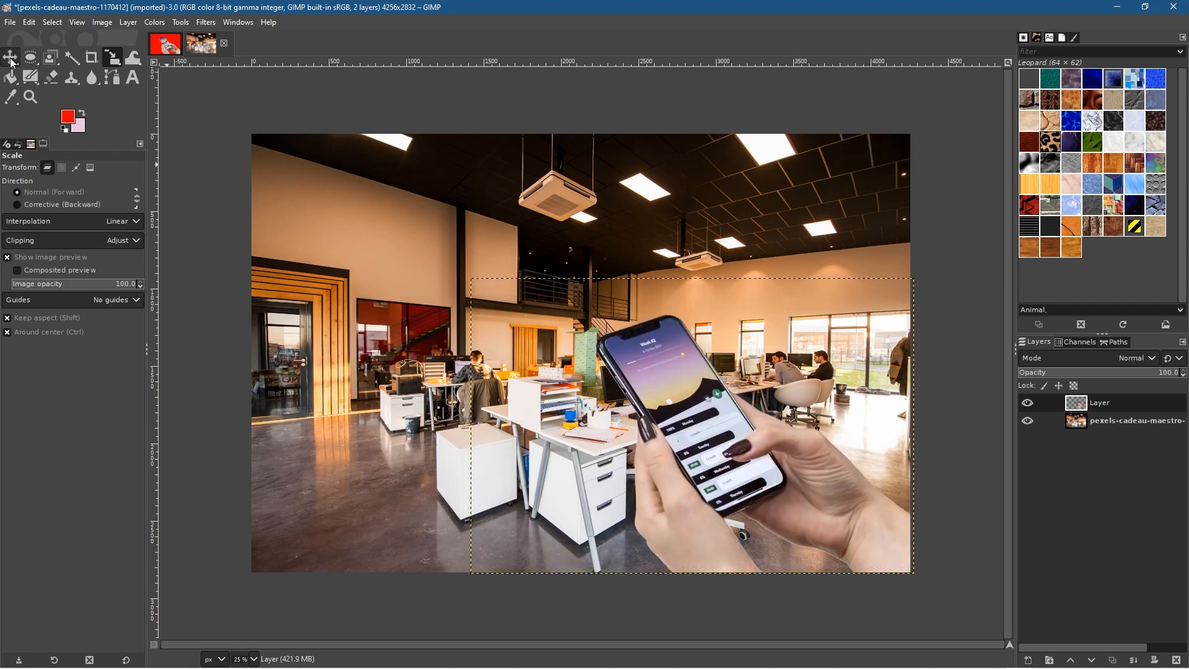
Step: Save the composite as Foreground Select Tool Image example.xcf in the Foreground Select Tool Image folder and close both open images
click(1094, 422)
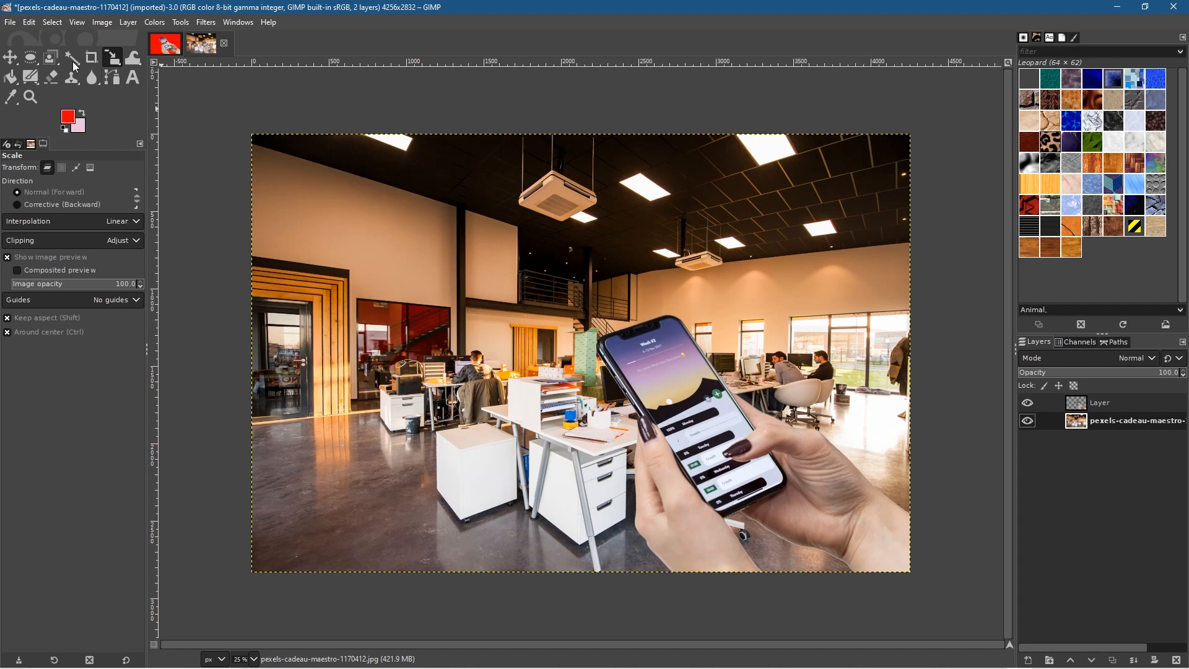
click(10, 25)
click(238, 22)
click(11, 22)
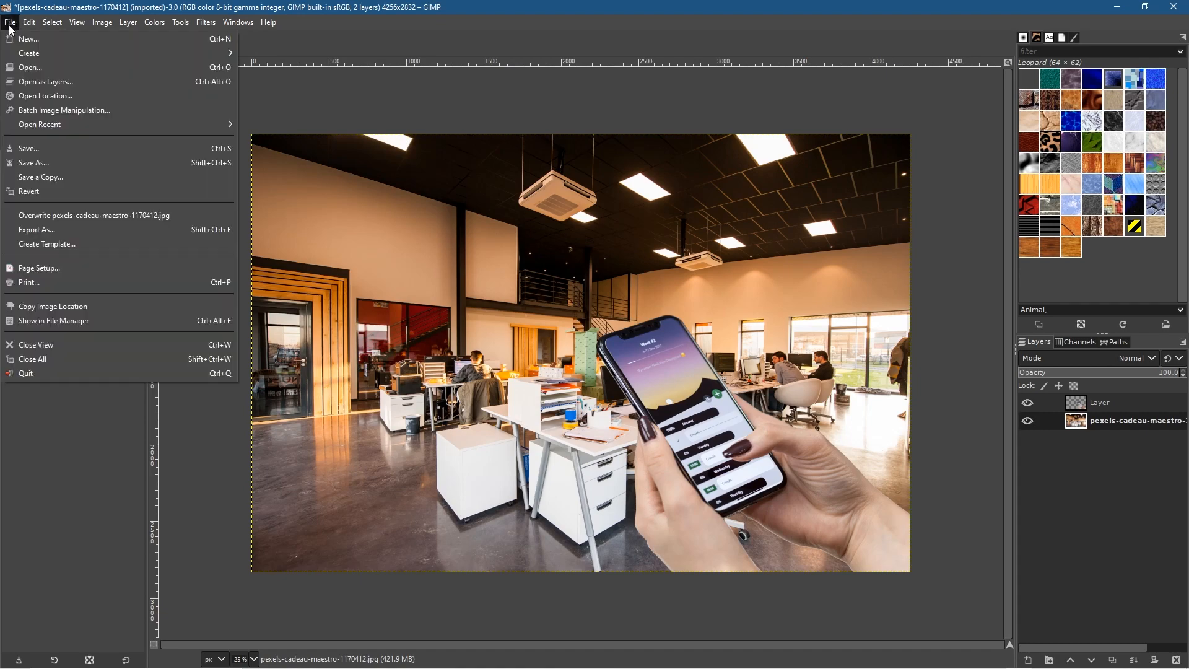
click(37, 161)
click(192, 32)
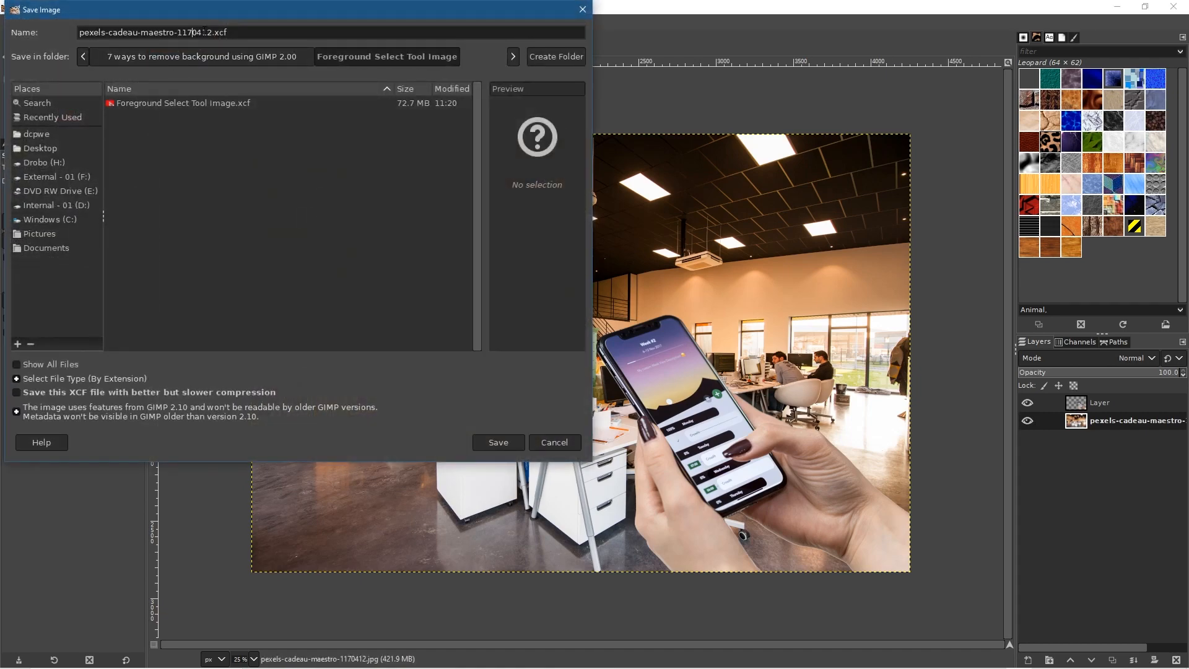
drag(213, 33, 20, 34)
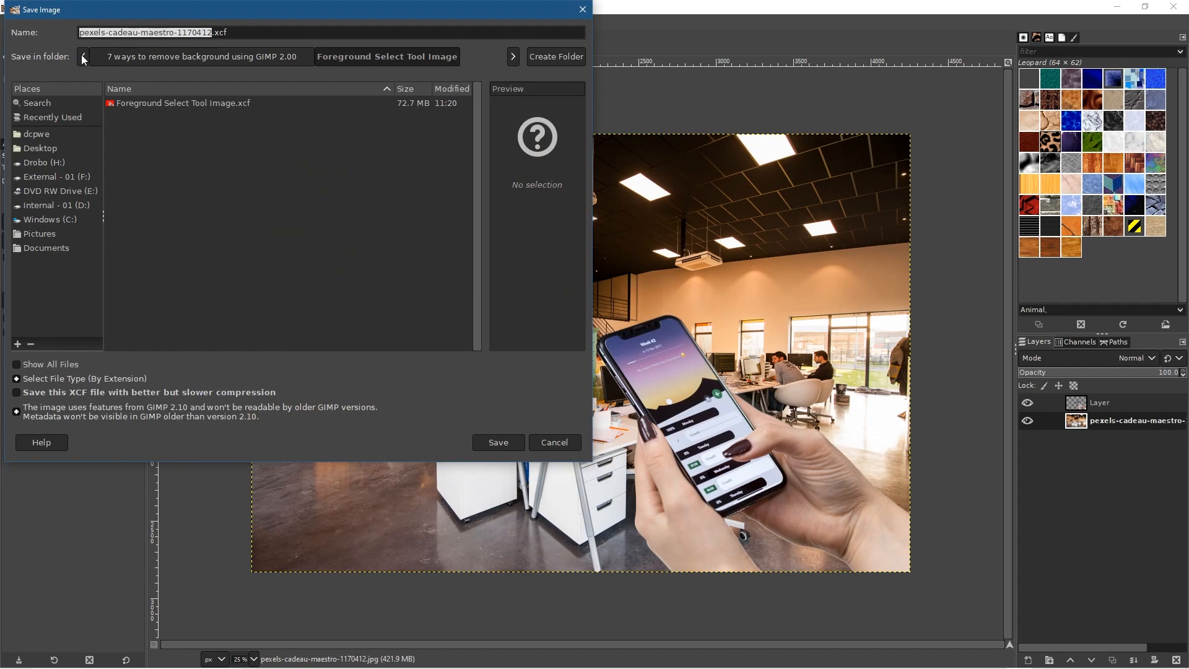
click(183, 101)
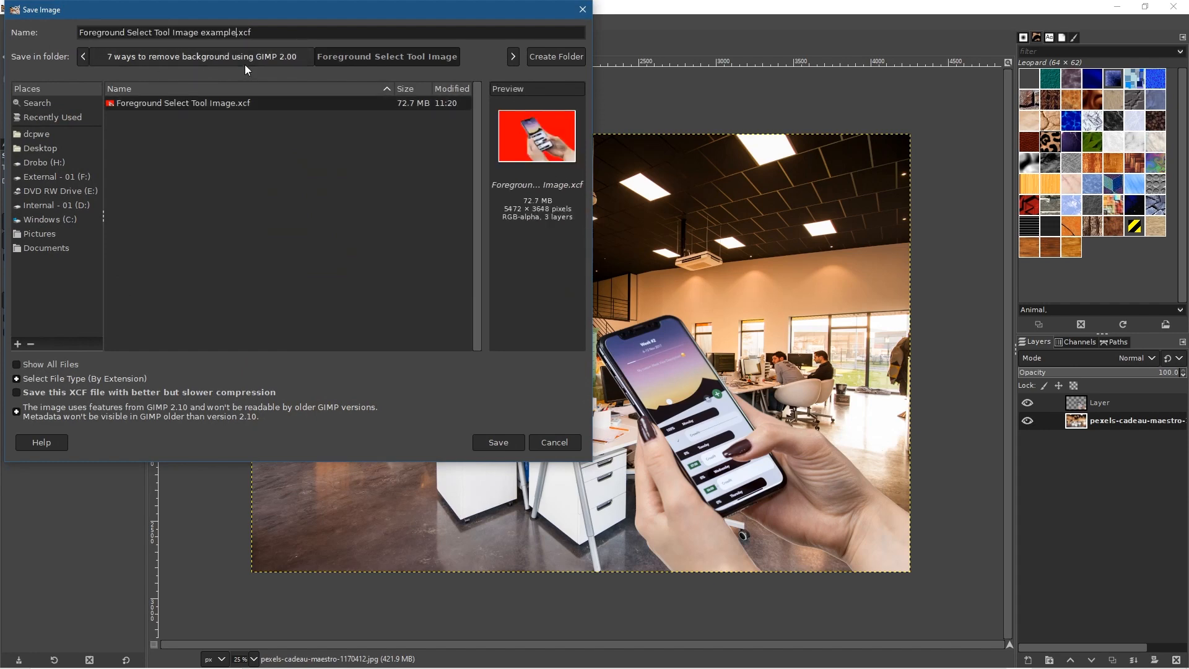
key(Return)
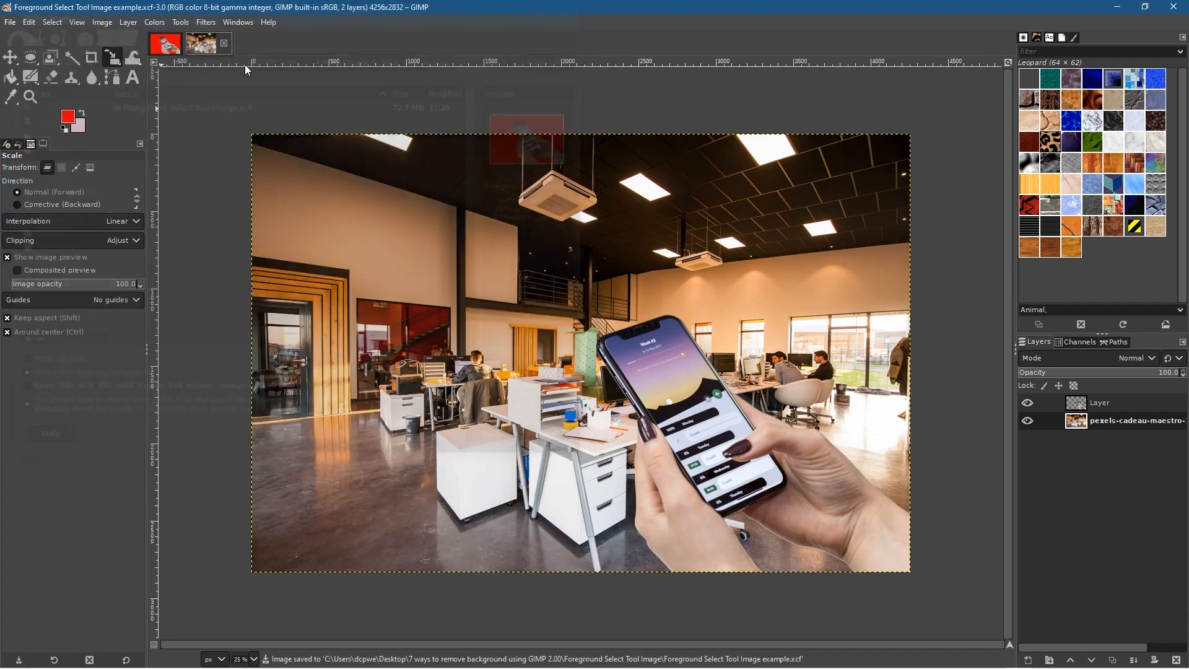
click(224, 43)
click(184, 43)
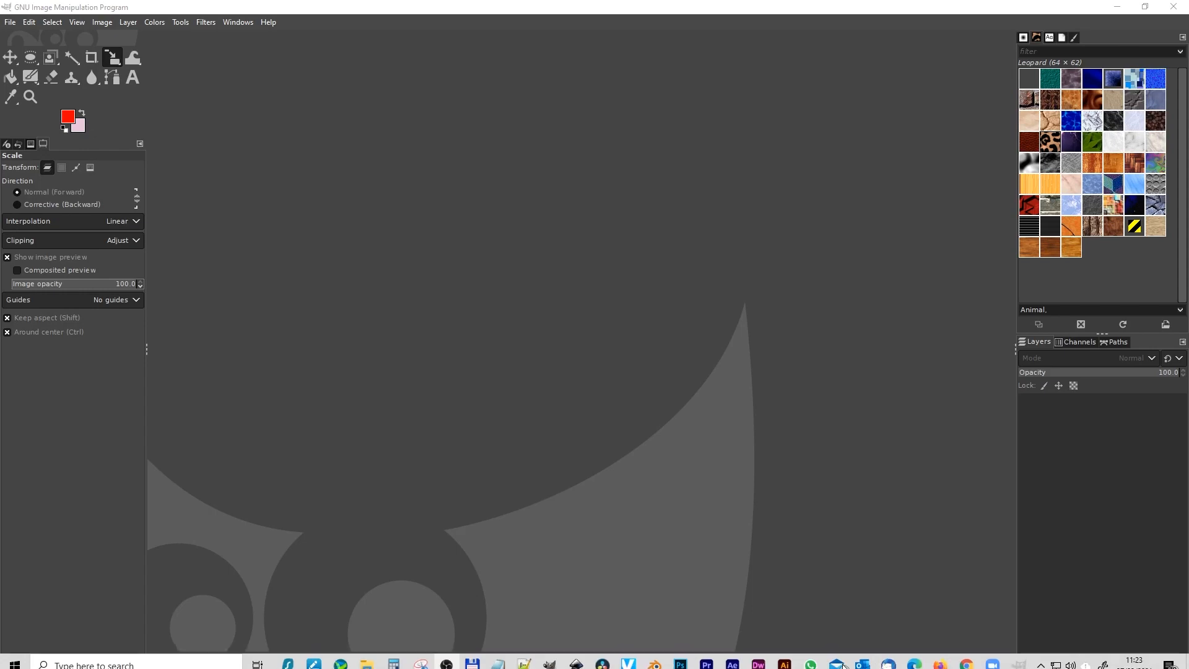
Step: Switch to the browser, open the Pexels photo of the Super Mario figures and download it
click(963, 658)
key(ctrl+v)
key(Return)
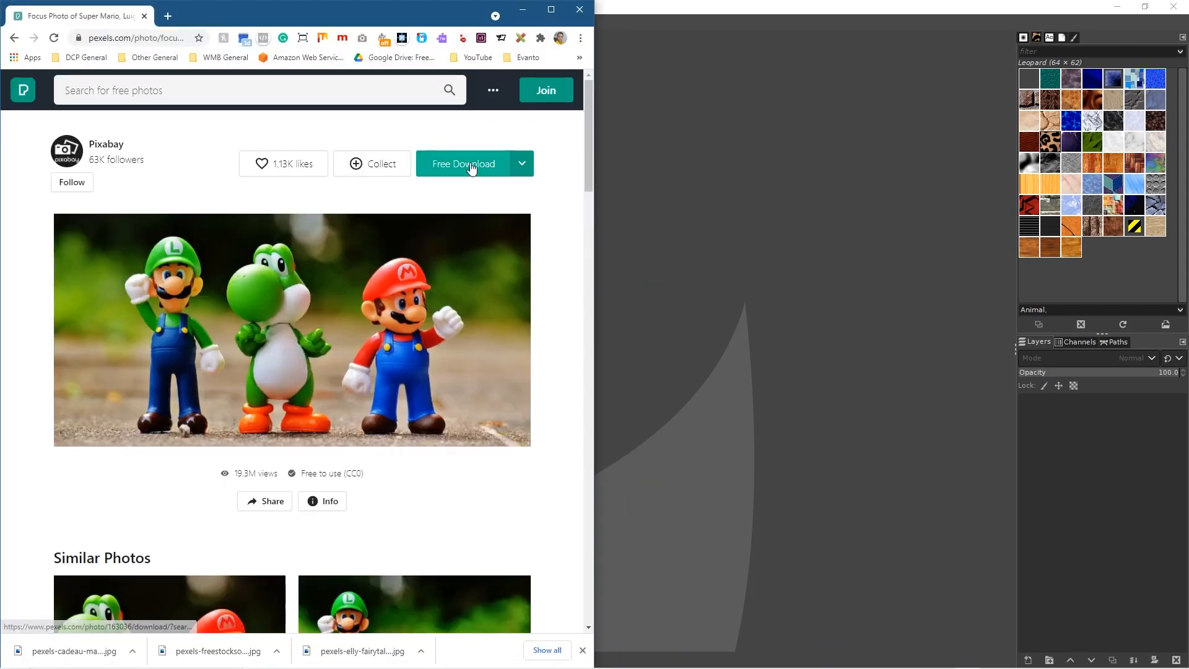
click(471, 168)
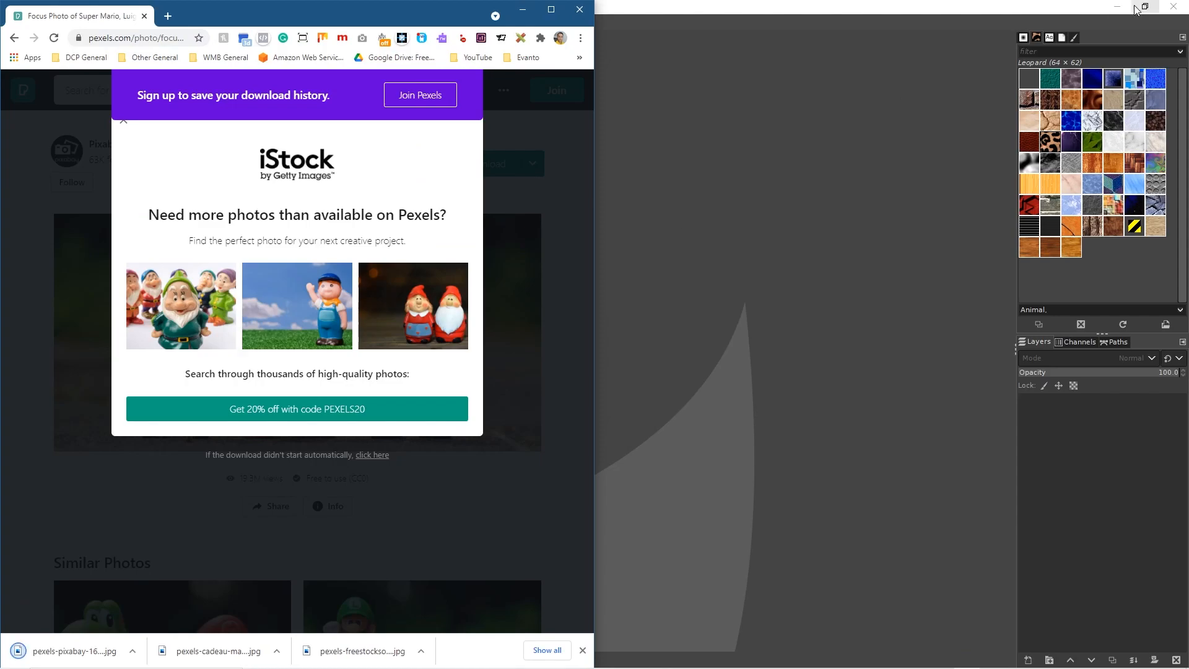
Step: Switch to File Explorer and create a folder named Layer Mask Image
click(1117, 7)
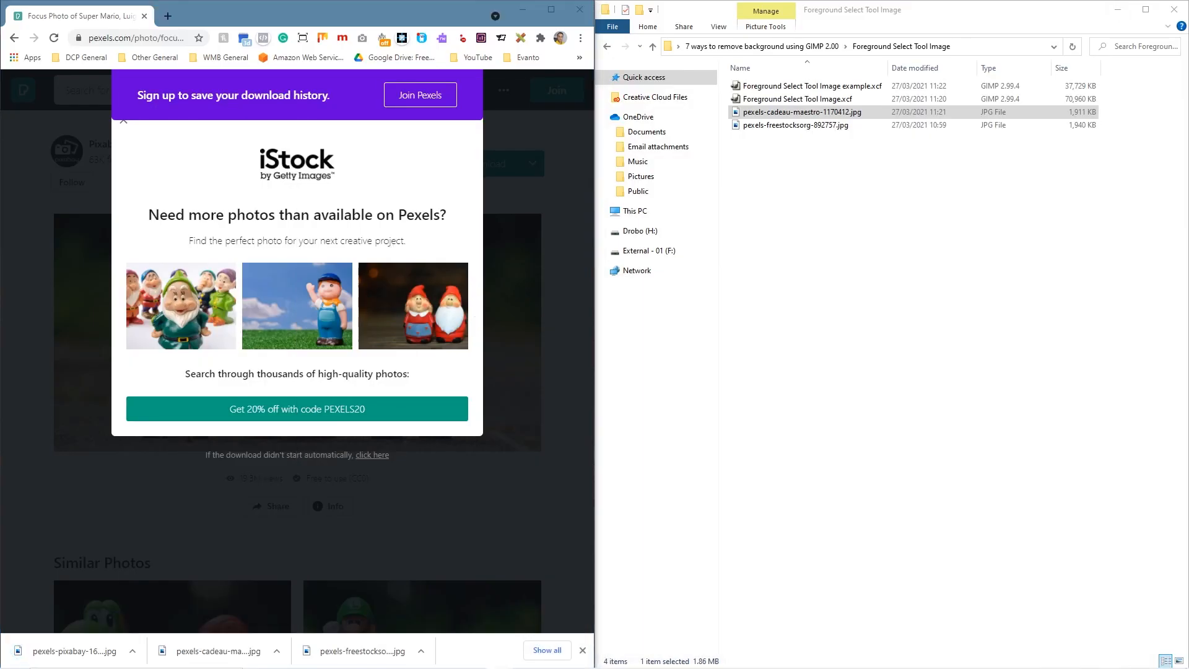
right_click(790, 228)
mouse_move(767, 389)
click(811, 391)
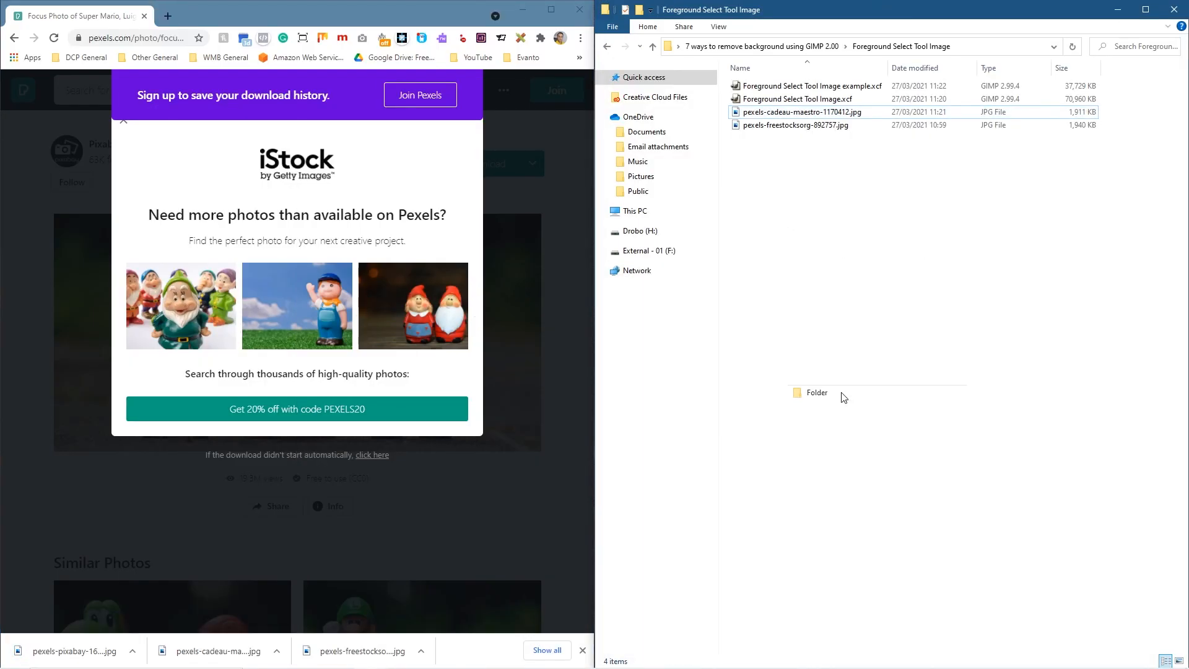
text(Layer Mask Image)
key(Return)
Step: Move the Layer Mask Image folder up into the 7 ways to remove background using GIMP 2.00 folder
click(777, 89)
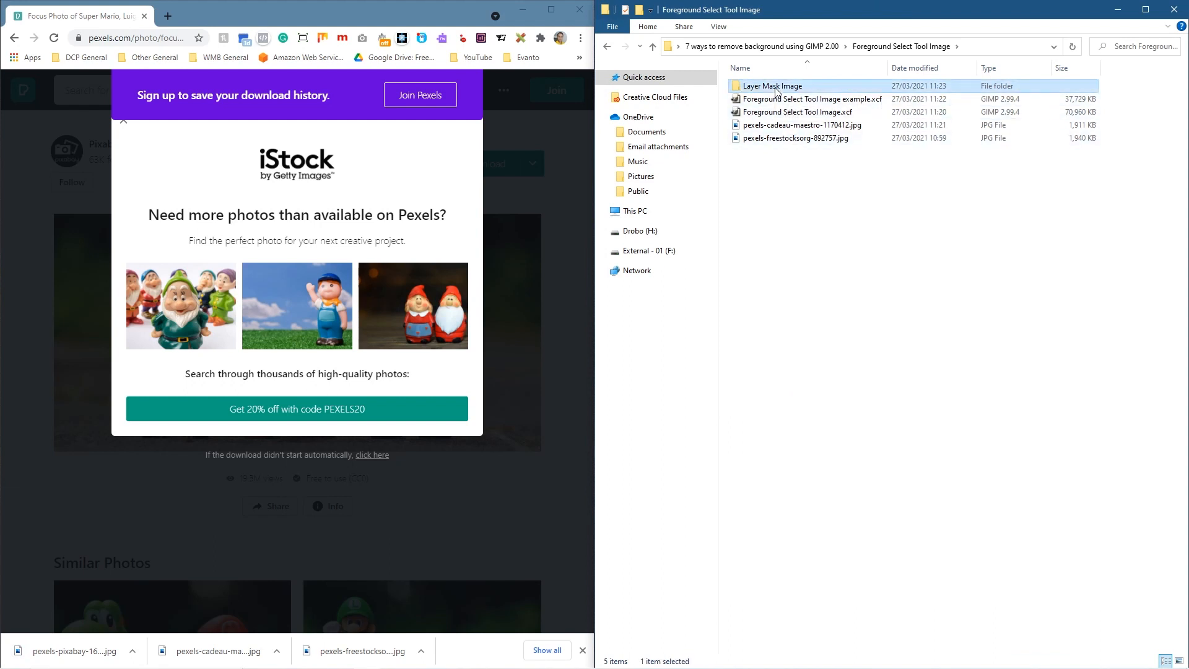
click(606, 47)
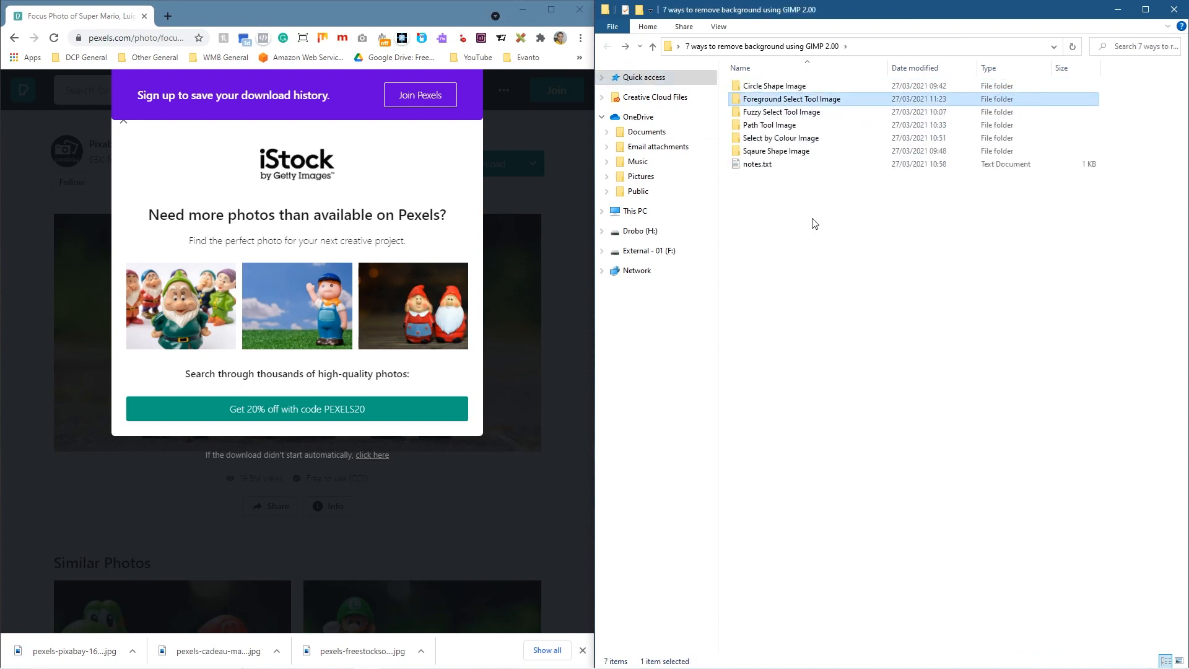
key(ctrl+v)
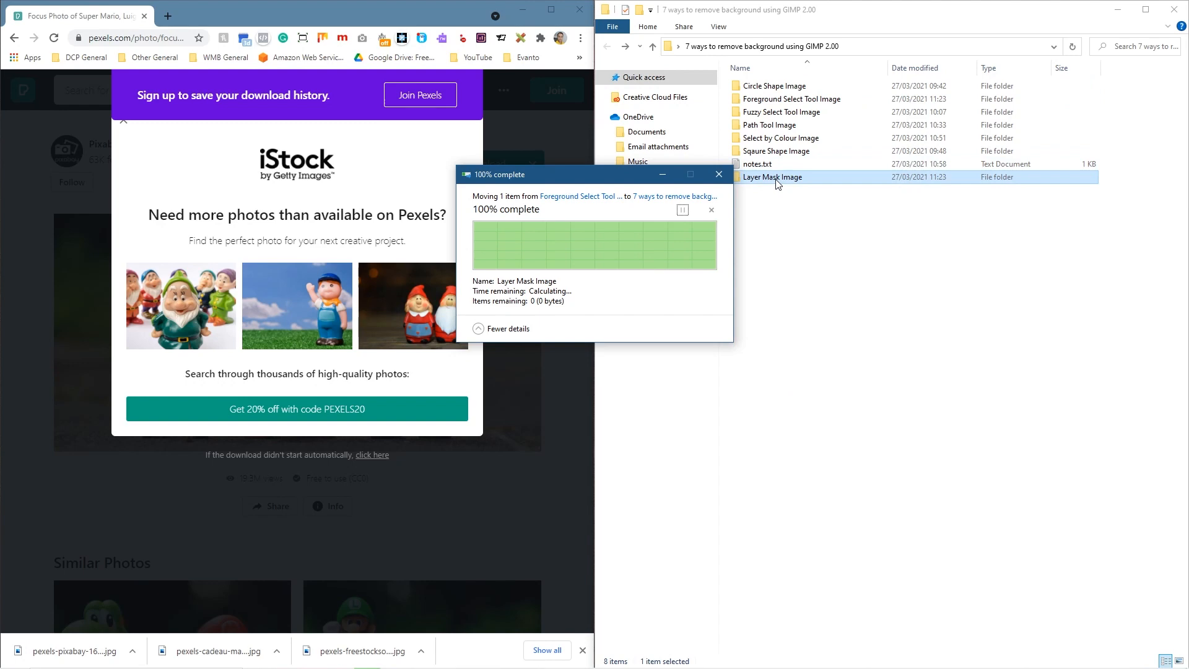
Step: Place the downloaded pexels-pixabay-163036.jpg in the Layer Mask Image folder and open it in GIMP
double_click(777, 180)
drag(75, 650, 852, 247)
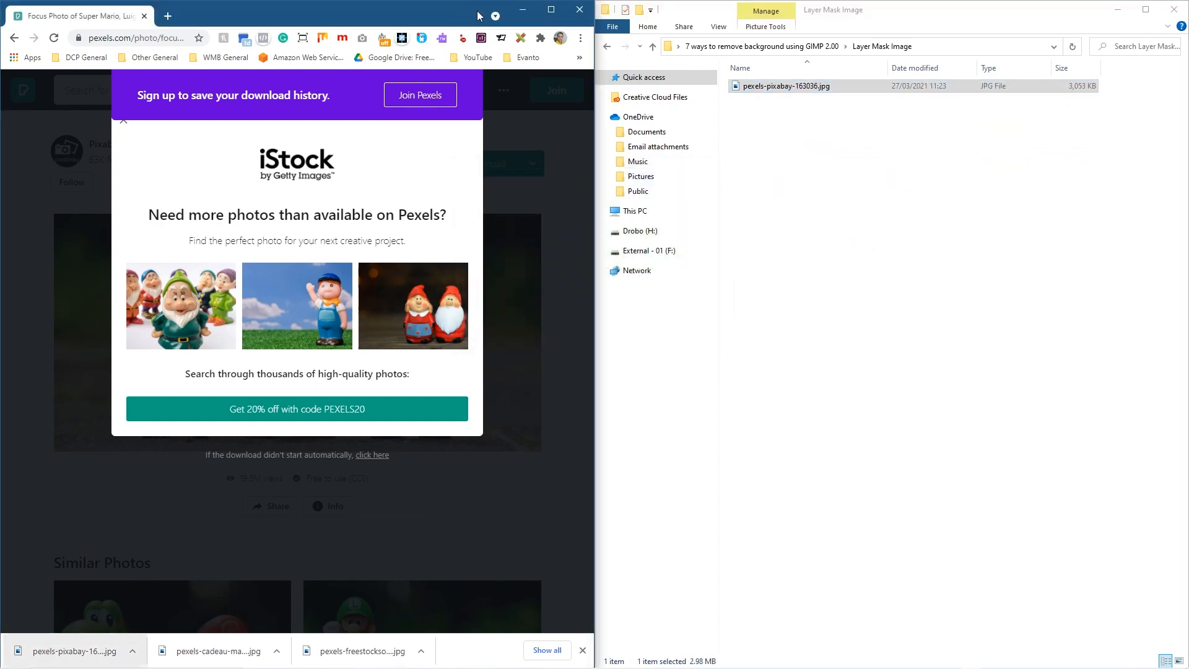
click(522, 9)
key(alt+Tab)
key(alt+Tab)
key(alt+Tab)
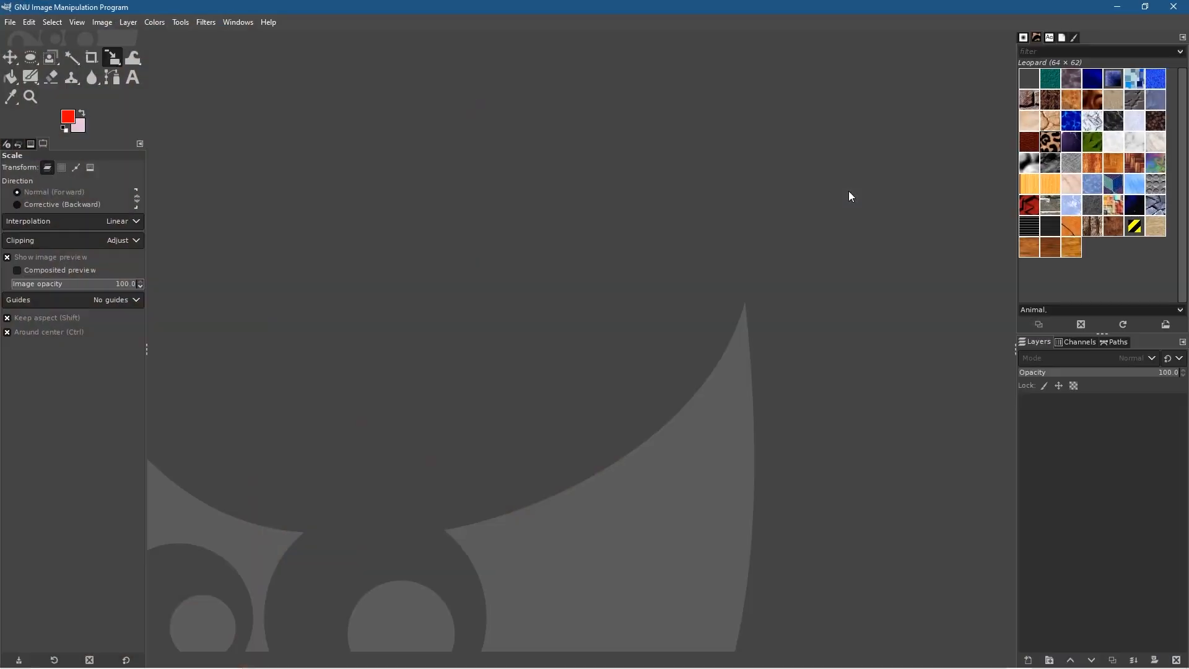
key(alt+Tab)
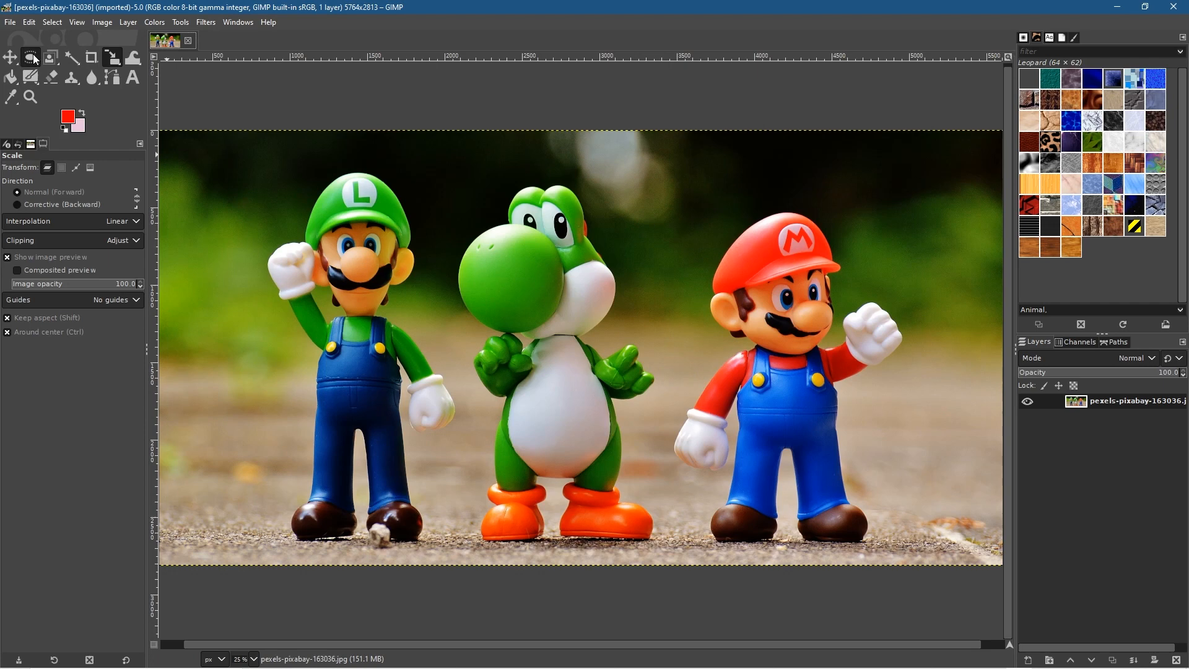
Step: Draw a rectangular selection of about 1752 × 2344 px around the red-capped Mario figure
key(r)
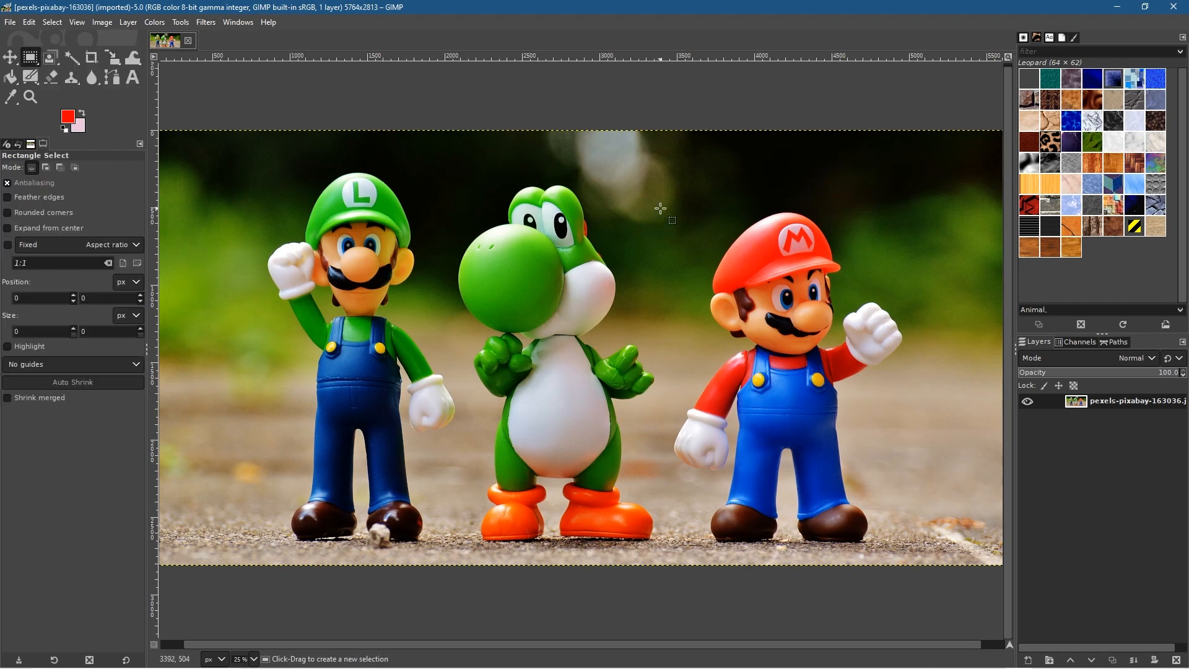
drag(656, 193, 925, 556)
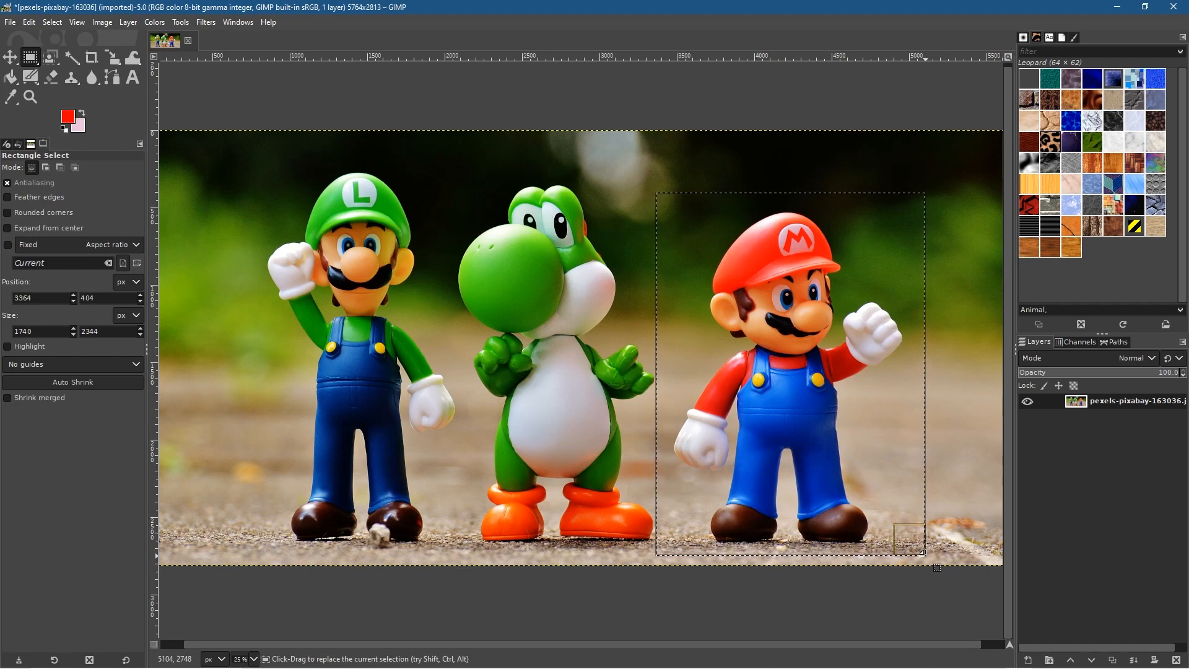
key(Right)
key(Right)
key(Right)
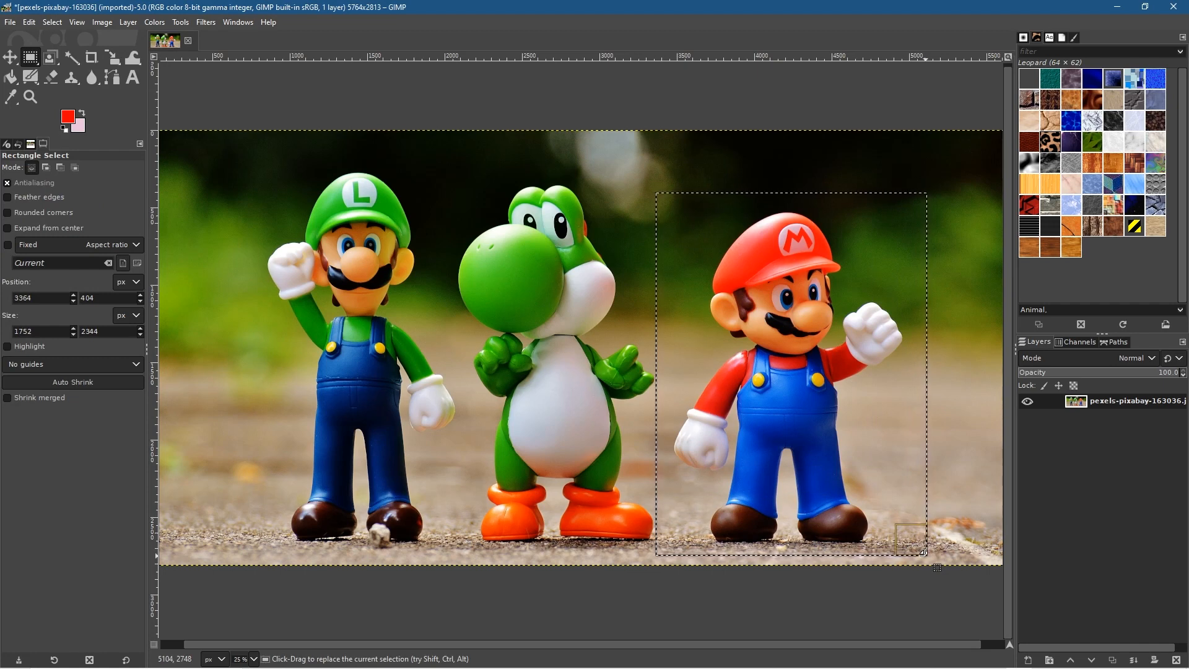
Step: Tighten the rectangular selection around Mario to about 1616 × 2248 px, starting at position 3424, 476
drag(671, 219, 682, 221)
drag(918, 530, 905, 521)
drag(688, 211, 688, 216)
key(Return)
drag(695, 533, 691, 541)
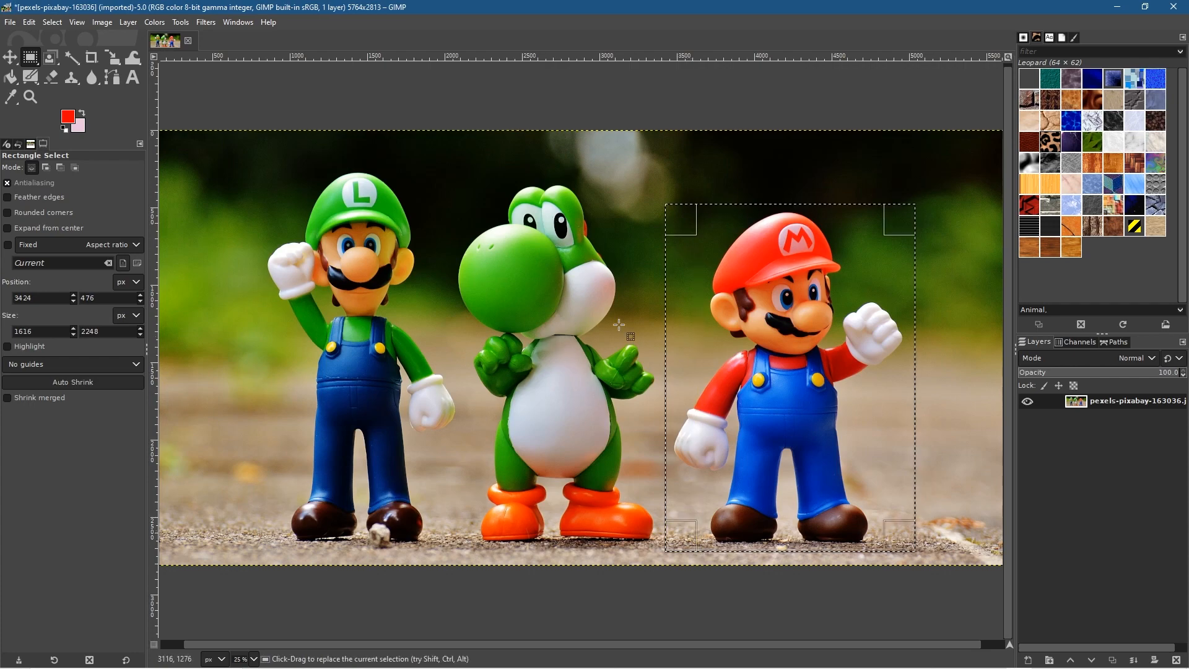
Step: Crop the photo layer to the rectangular selection around Mario
click(129, 23)
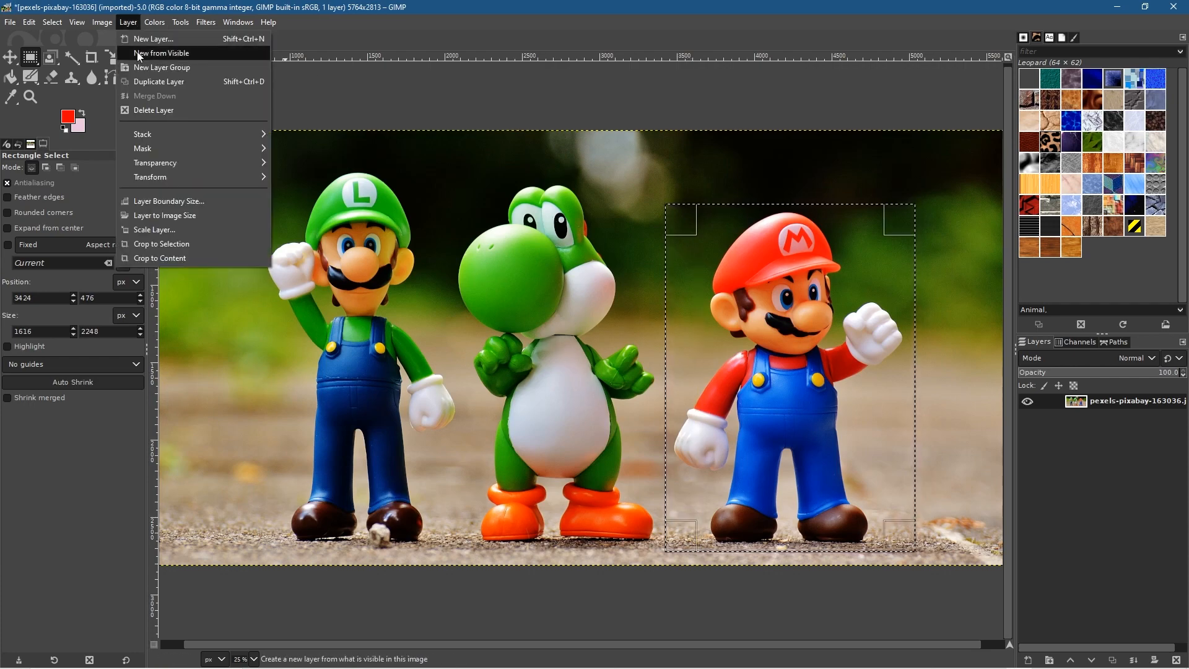
click(147, 245)
Step: Move the cropped Mario layer to about the middle of the canvas and clear the selection
key(m)
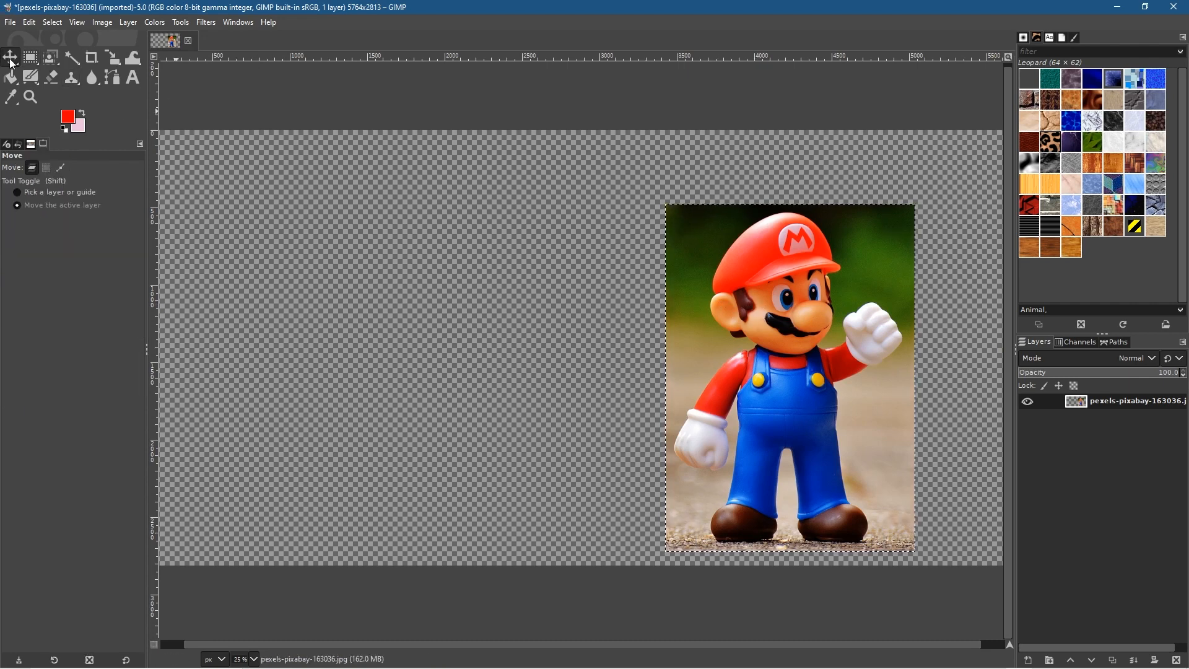
drag(752, 304, 619, 302)
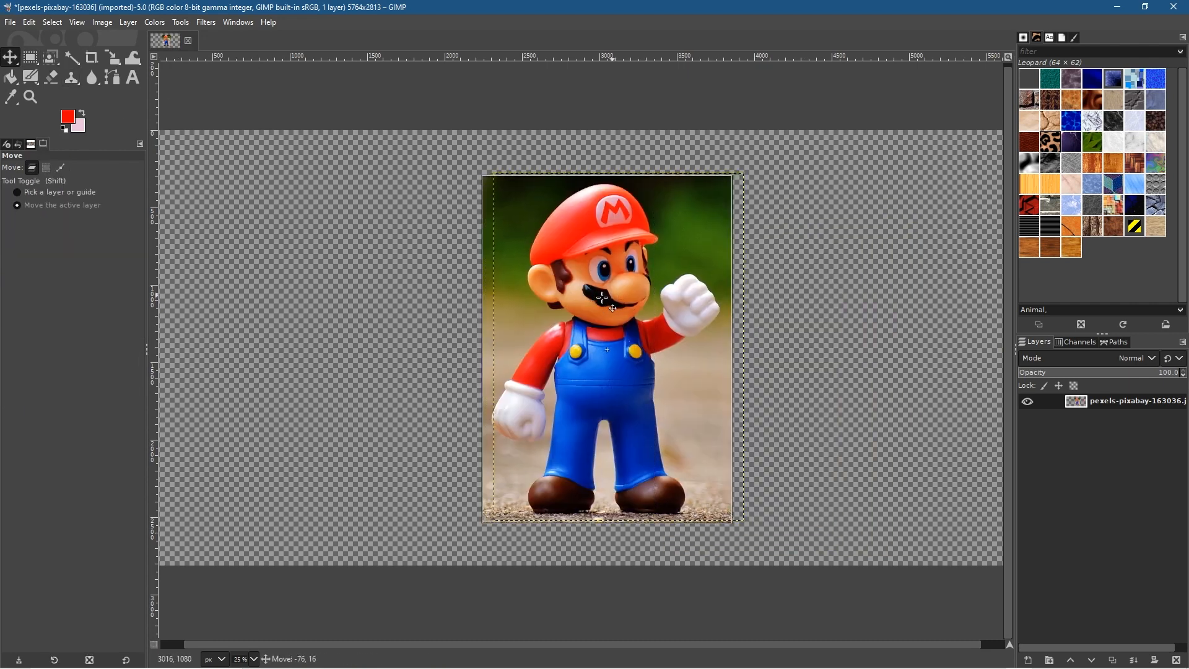
click(52, 22)
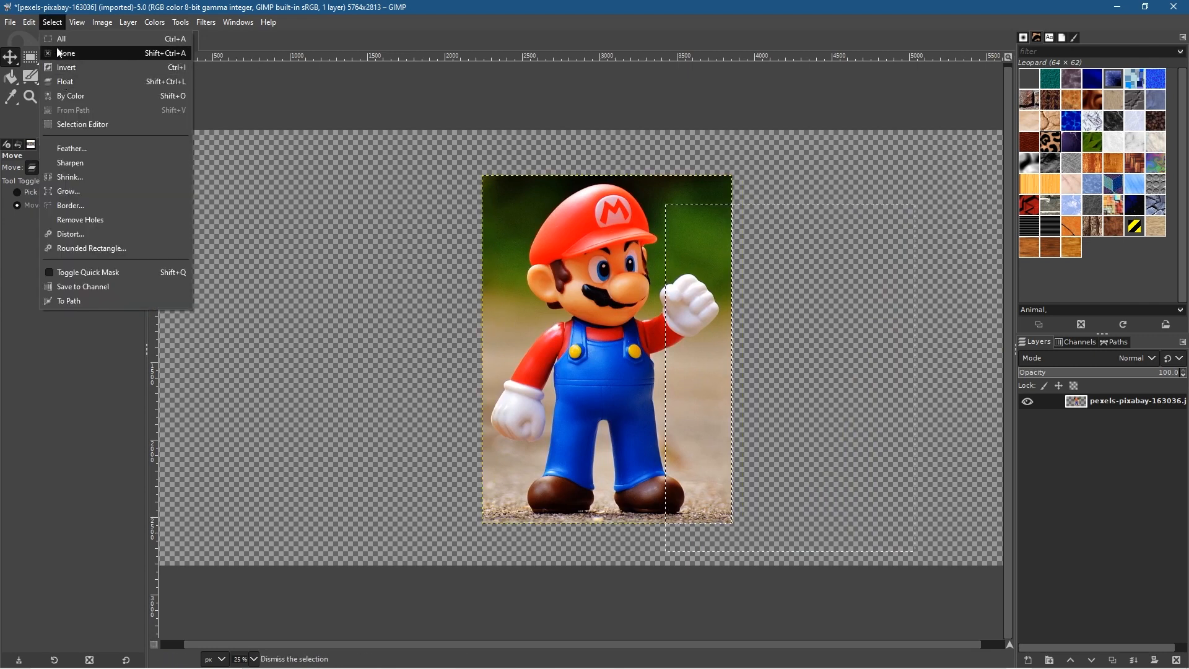
click(68, 57)
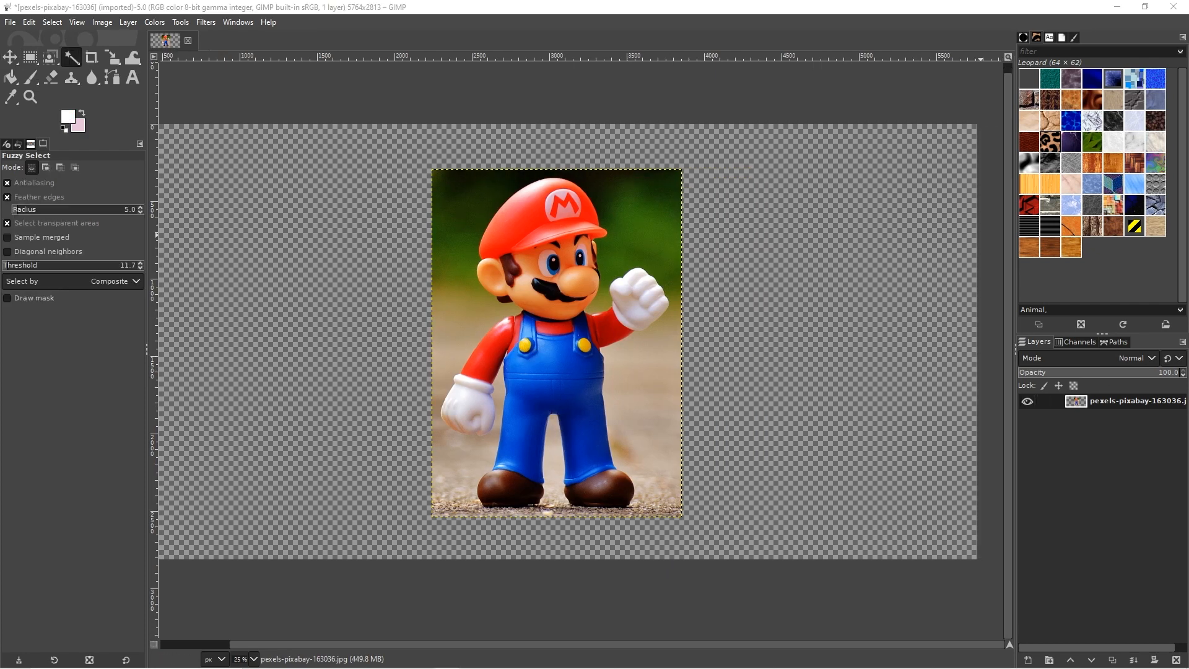
Step: Add an alpha channel to the Mario photo layer and duplicate the layer
right_click(1074, 402)
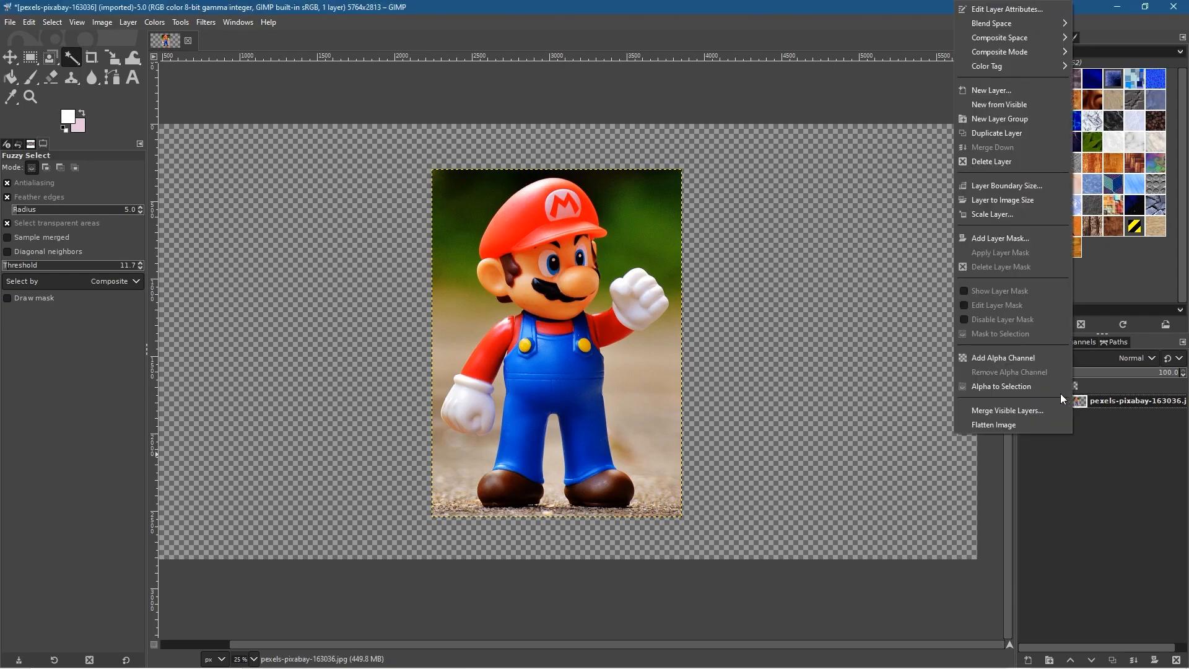
click(1020, 359)
right_click(1100, 400)
click(1100, 399)
right_click(1100, 400)
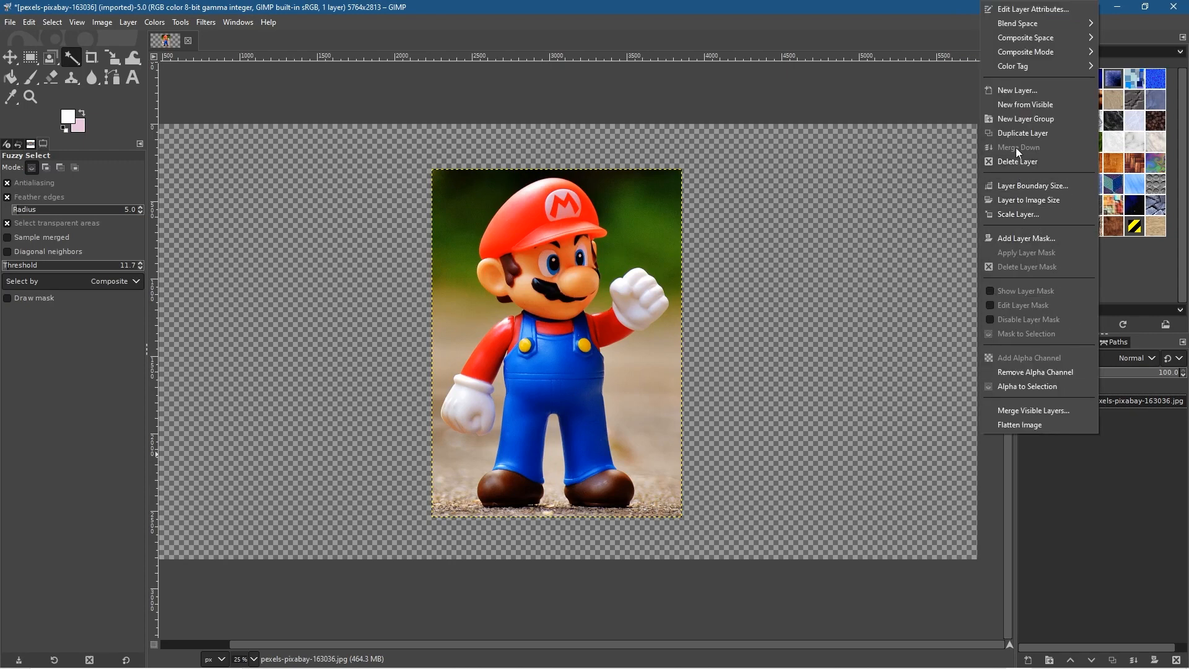
click(1019, 134)
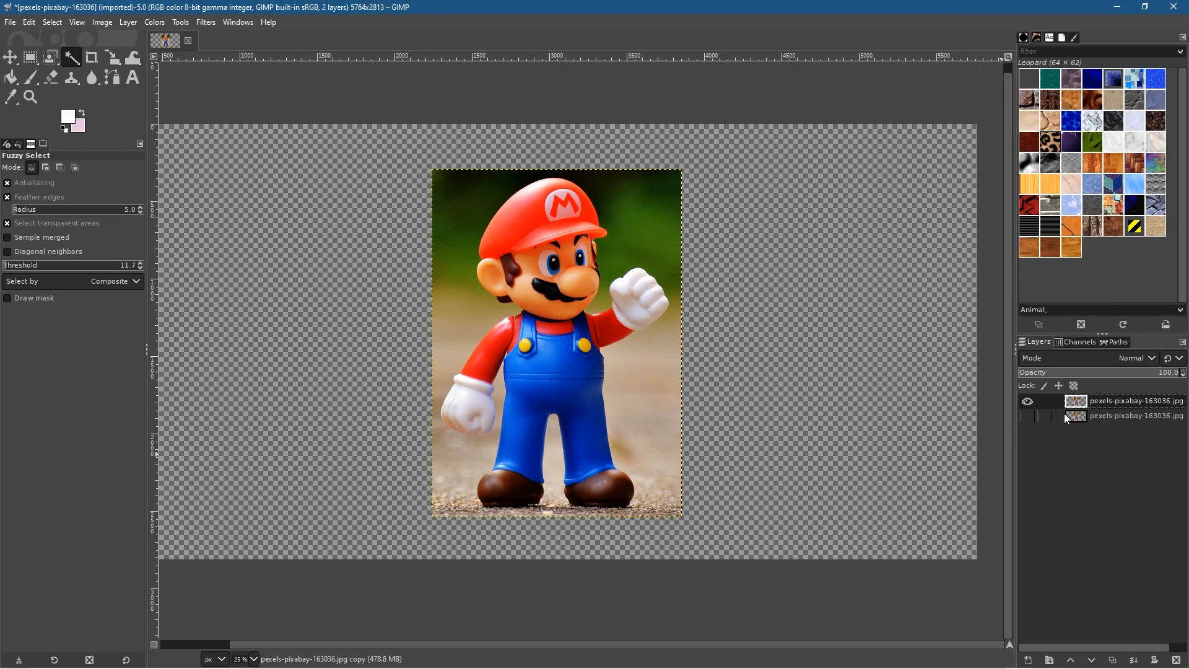
Step: Invert the duplicate layer's colours and paint white over the inside of the figure's head, torso, raised arm and legs with a size 50 brush
click(155, 22)
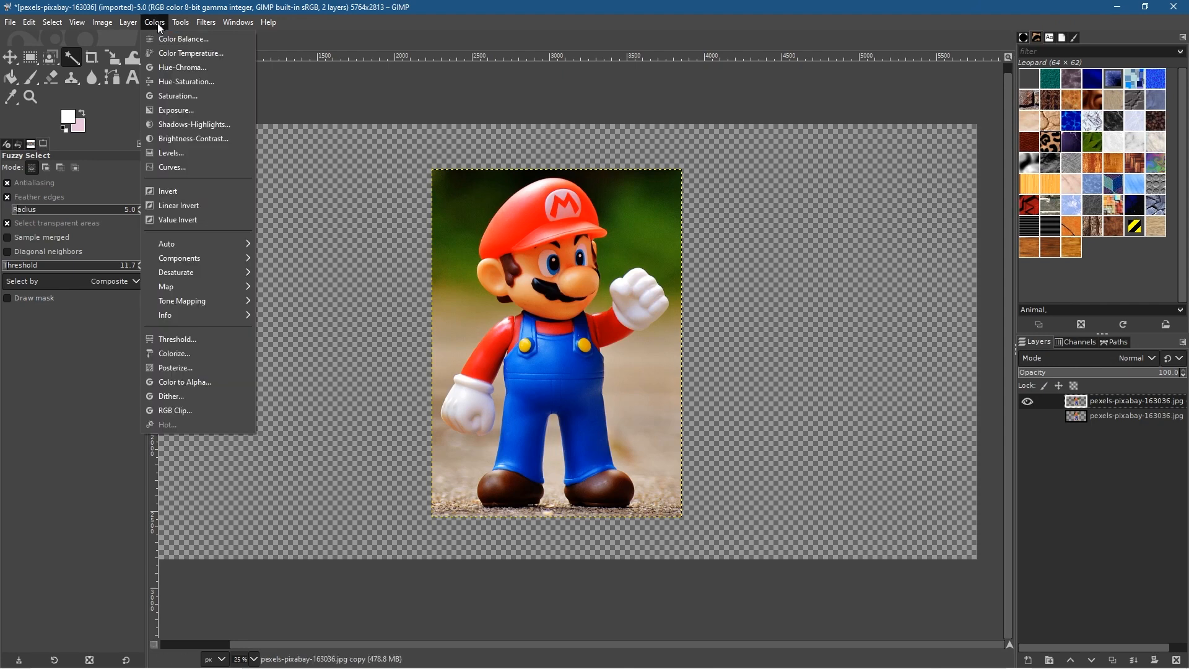
click(168, 190)
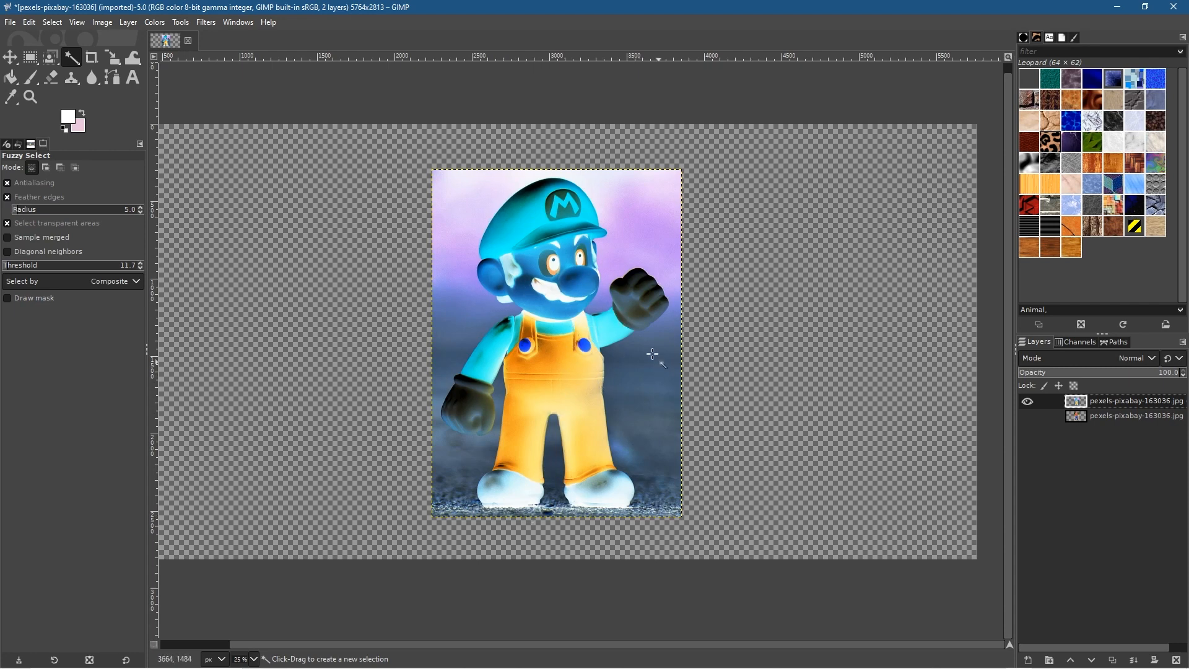
click(25, 81)
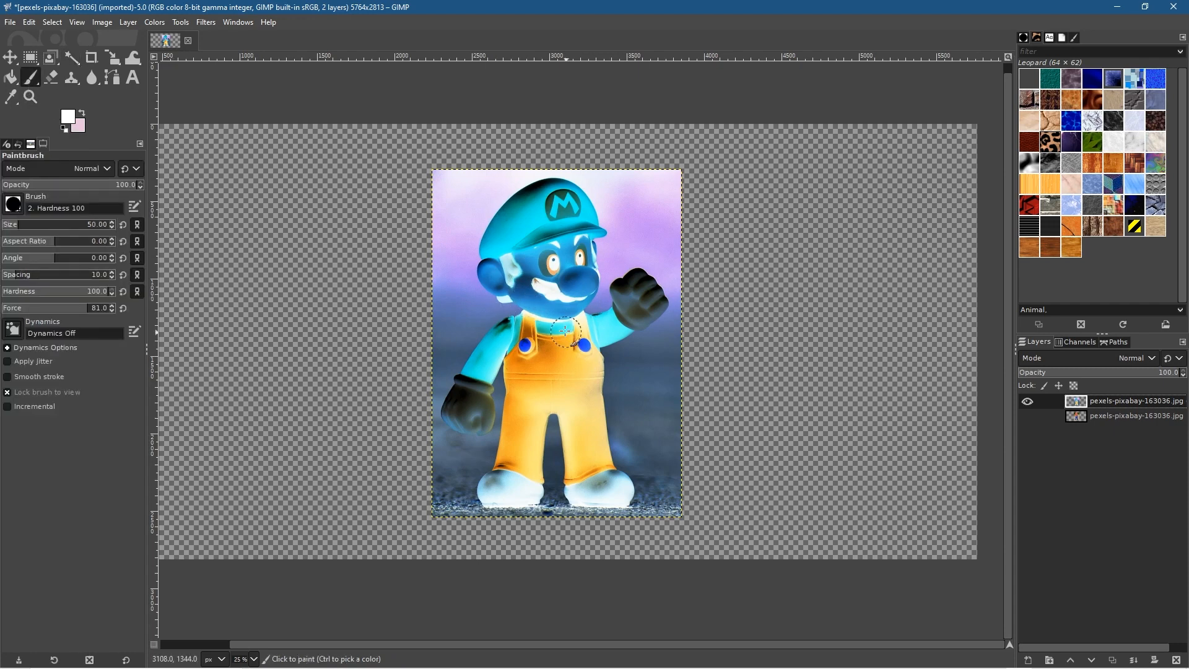
mouse_move(549, 199)
mouse_down()
mouse_move(560, 208)
mouse_move(561, 279)
mouse_move(516, 493)
mouse_up()
mouse_move(597, 491)
mouse_down()
mouse_move(616, 495)
mouse_move(592, 464)
mouse_move(565, 325)
mouse_move(589, 332)
mouse_move(539, 276)
mouse_move(533, 202)
mouse_move(499, 254)
mouse_move(505, 278)
mouse_move(538, 290)
mouse_move(526, 270)
mouse_move(551, 263)
mouse_move(581, 280)
mouse_move(567, 301)
mouse_move(572, 210)
mouse_up()
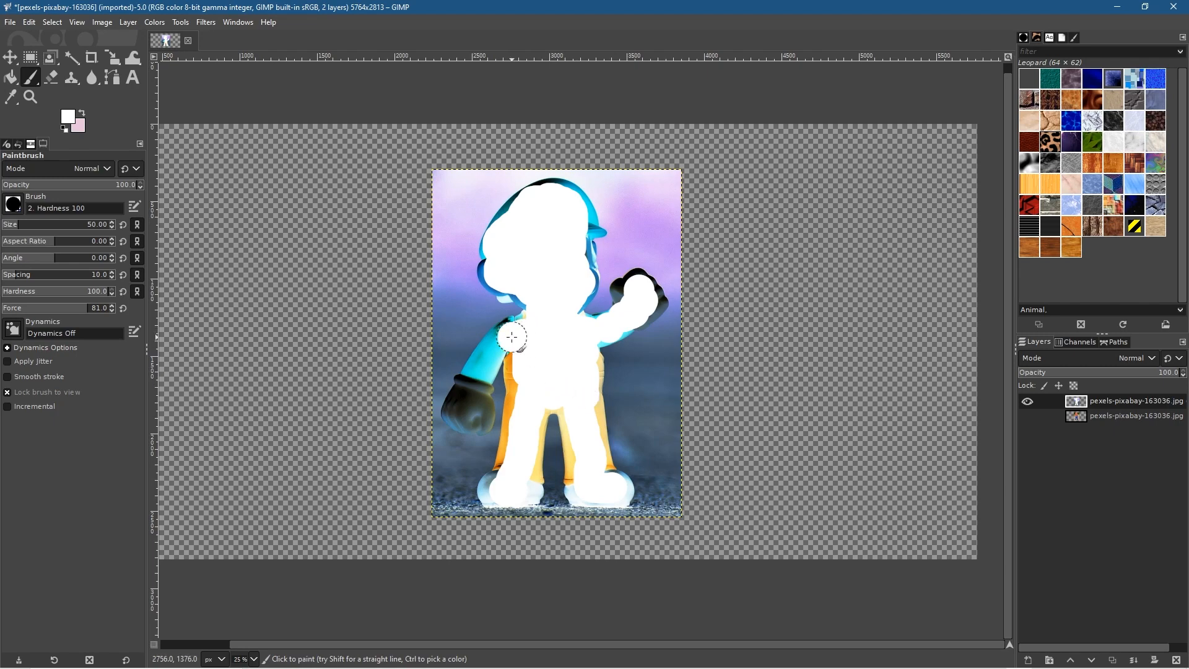
Step: Paint white over the lowered arm and its glove, enlarging the Paintbrush from 50 to size 123
scroll(516, 409, up, 4)
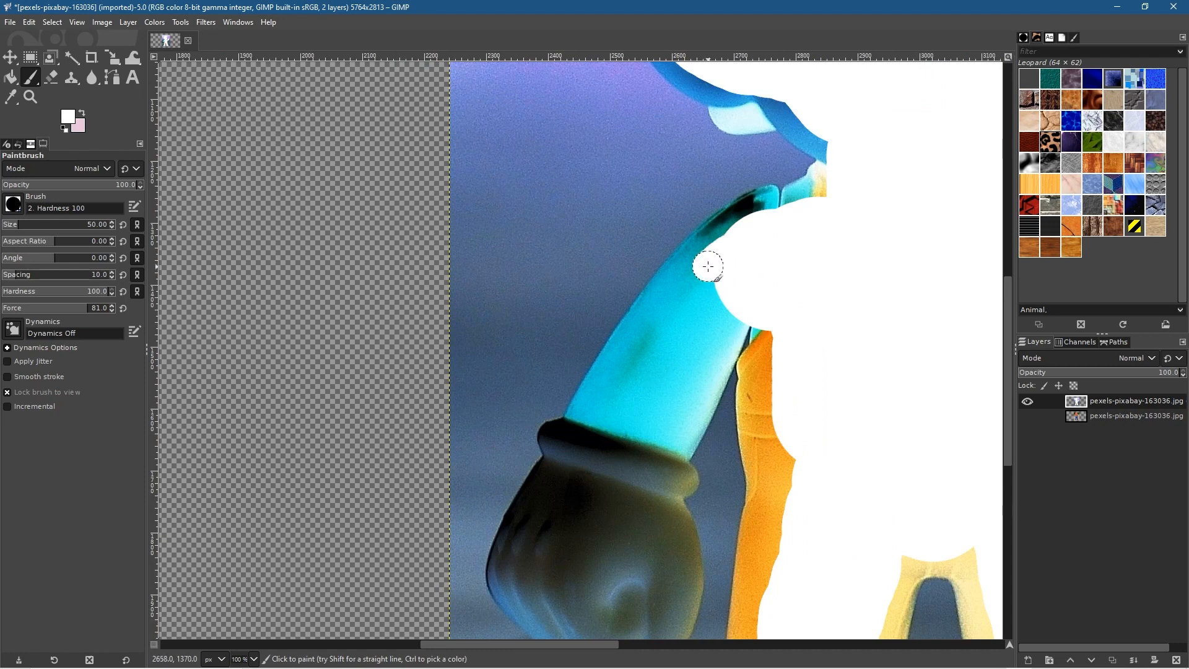
mouse_move(708, 267)
mouse_down()
mouse_move(646, 340)
mouse_move(522, 574)
mouse_move(610, 617)
mouse_move(585, 553)
mouse_up()
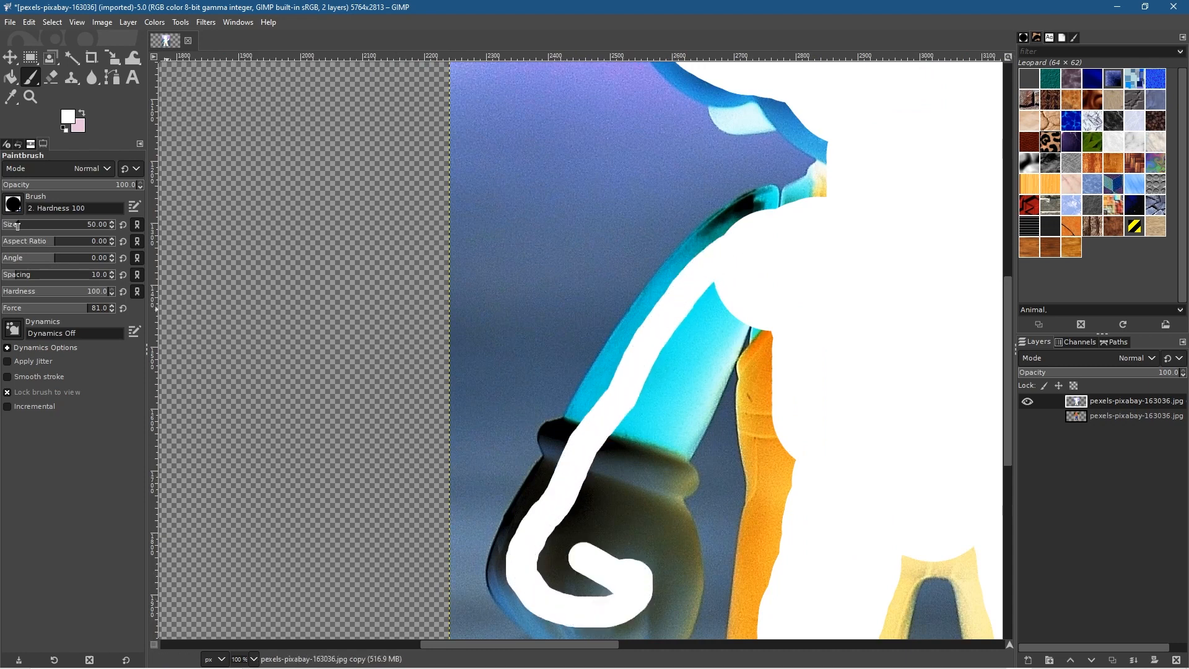
mouse_move(690, 331)
mouse_down()
mouse_move(704, 311)
mouse_move(613, 494)
mouse_move(624, 498)
mouse_move(640, 473)
mouse_move(627, 513)
mouse_move(648, 577)
mouse_move(566, 529)
mouse_up()
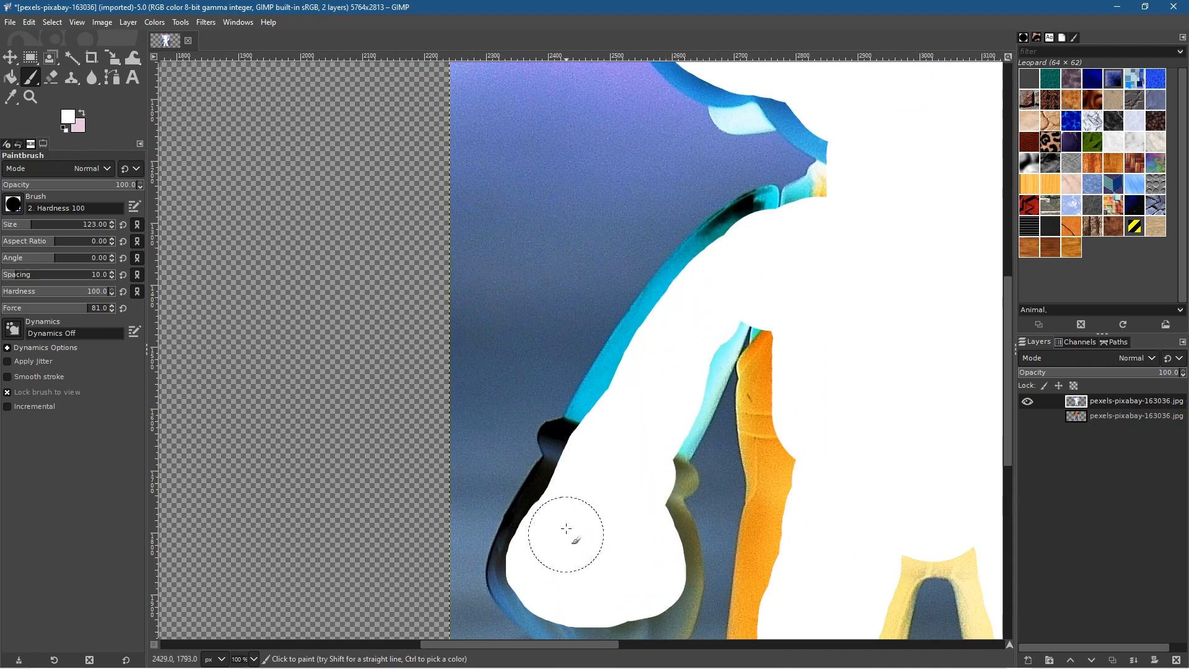
scroll(614, 562, down, 5)
mouse_move(656, 379)
mouse_down()
mouse_move(650, 434)
mouse_move(605, 454)
mouse_up()
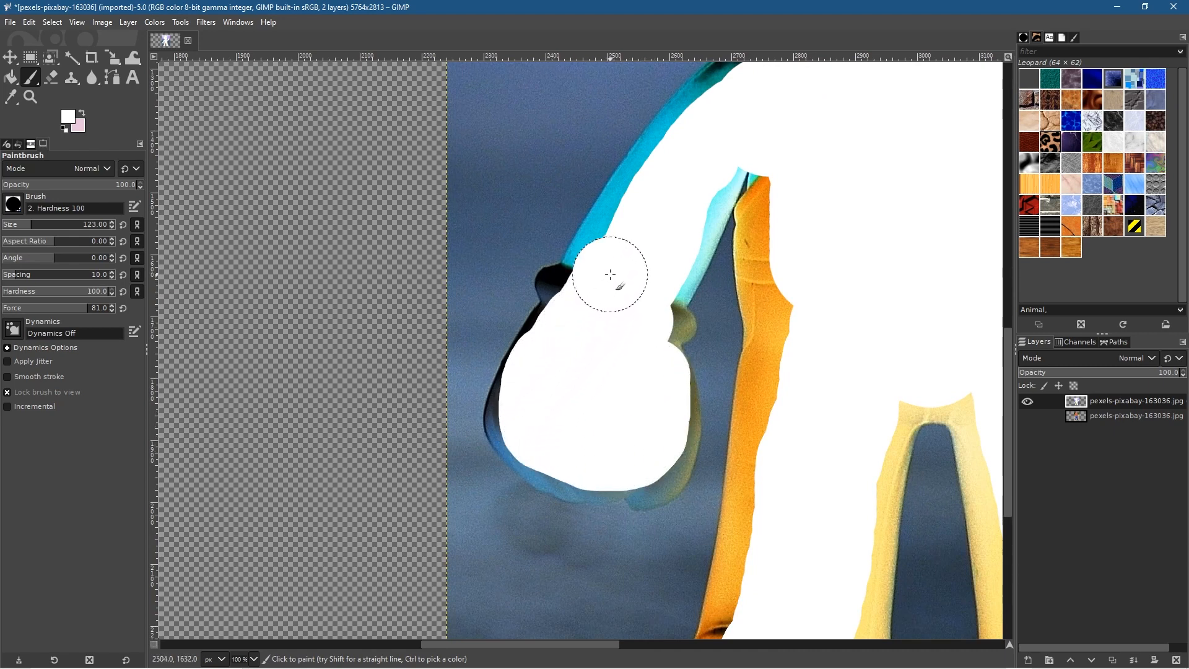
Step: Paint white over the inside of the leg below the lowered arm and its shoe
mouse_move(803, 216)
mouse_down()
mouse_move(780, 234)
mouse_move(796, 384)
mouse_move(756, 571)
mouse_up()
scroll(824, 318, down, 5)
scroll(823, 319, left, 1)
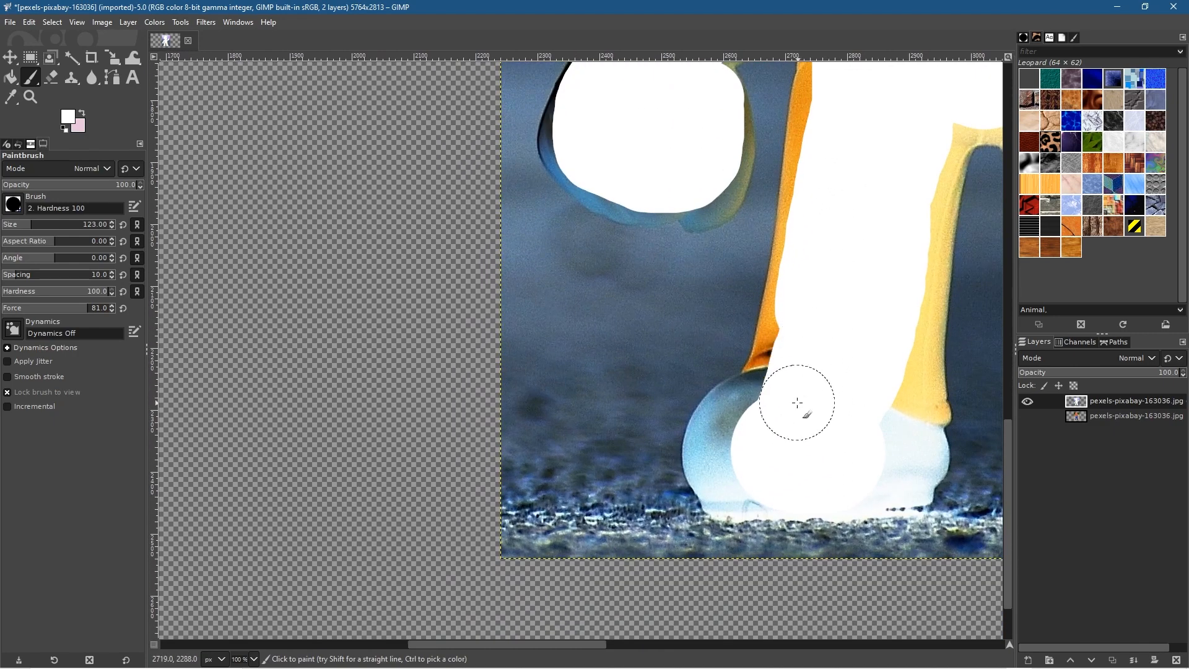
drag(750, 419, 737, 461)
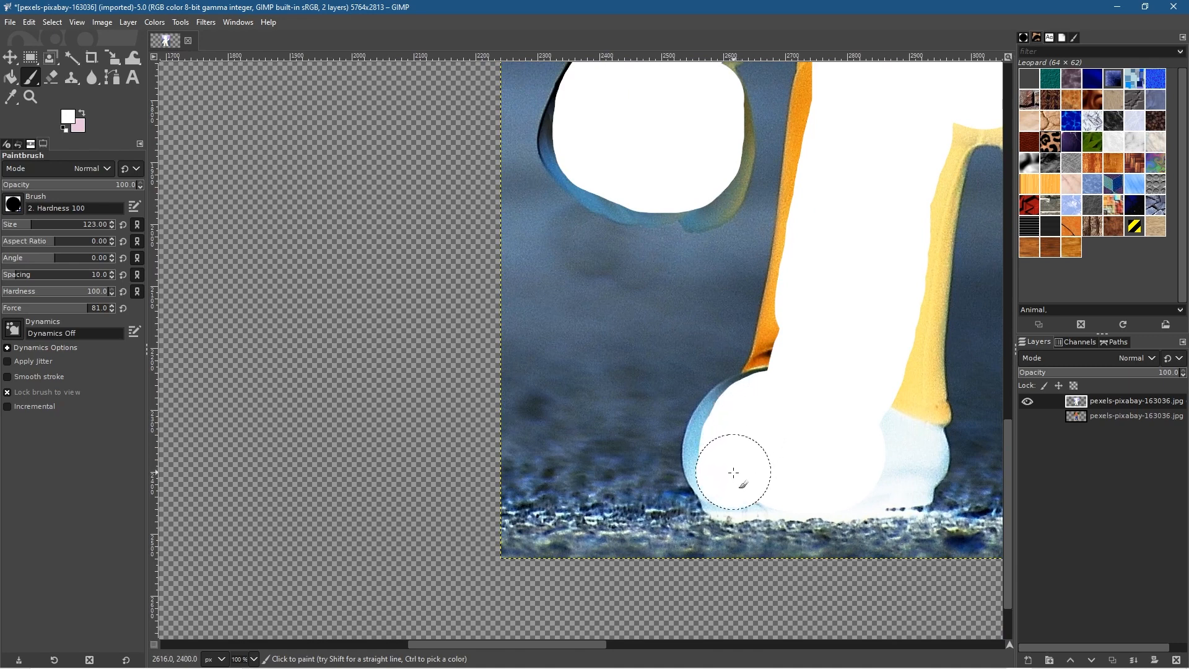
mouse_move(869, 474)
mouse_down()
mouse_move(909, 440)
mouse_move(901, 414)
mouse_up()
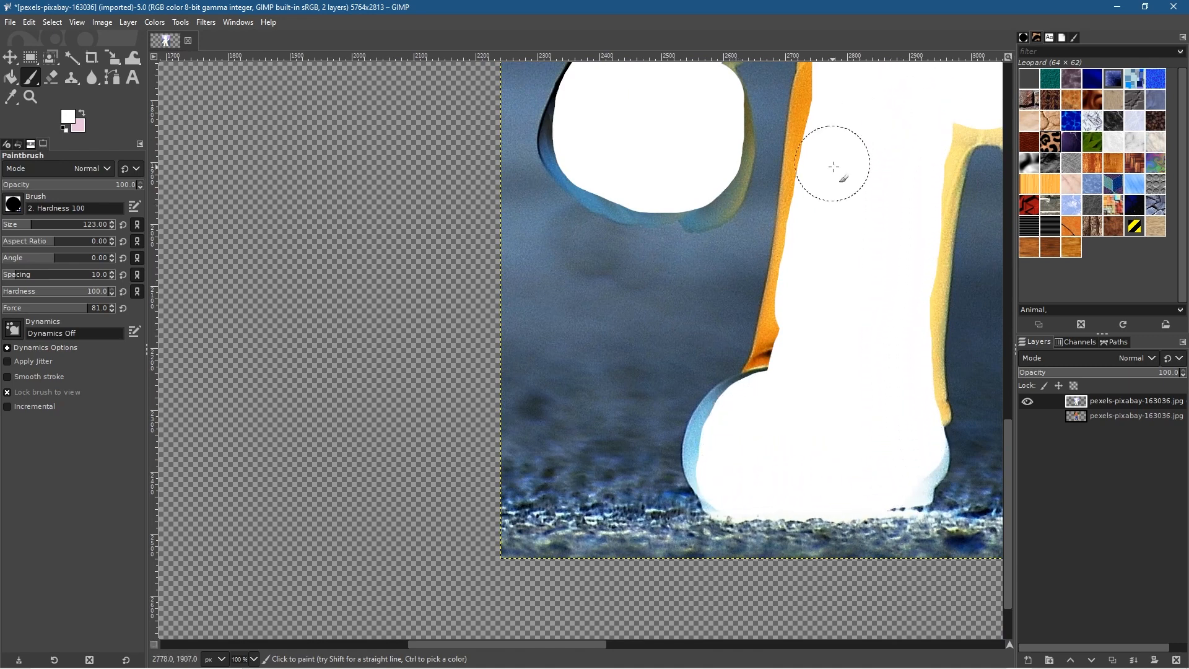
Step: Paint white over the inside of the leg and shoe on the raised-arm side
scroll(833, 154, up, 4)
scroll(696, 364, right, 6)
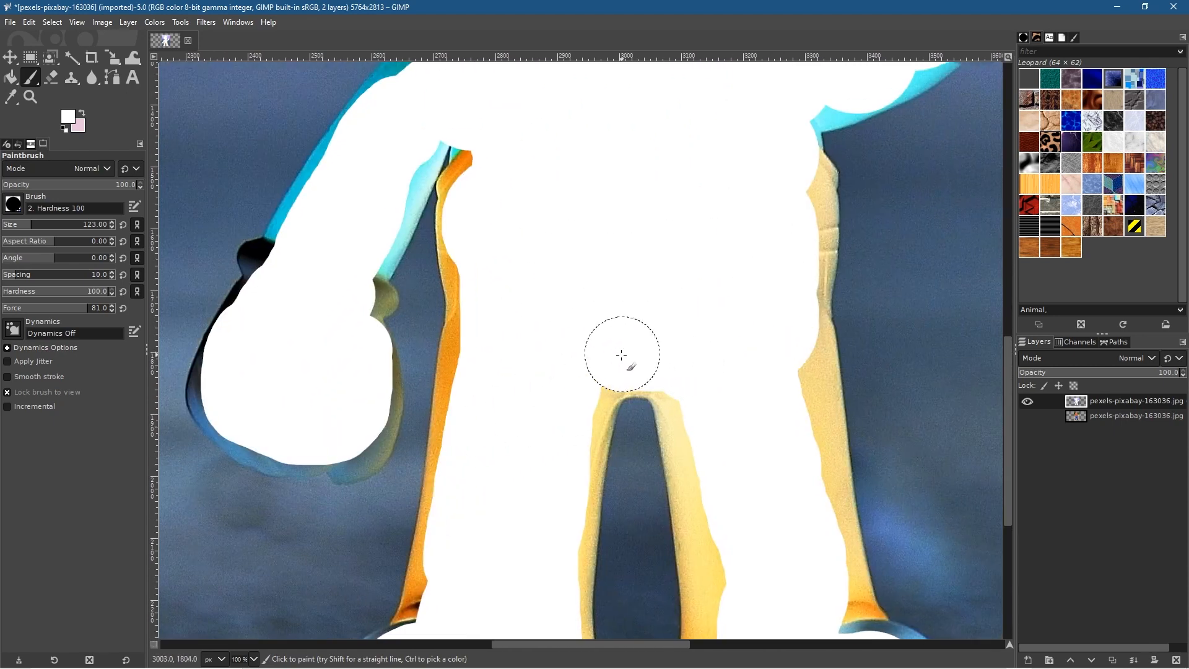
drag(777, 360, 805, 545)
scroll(783, 492, down, 5)
scroll(700, 307, right, 3)
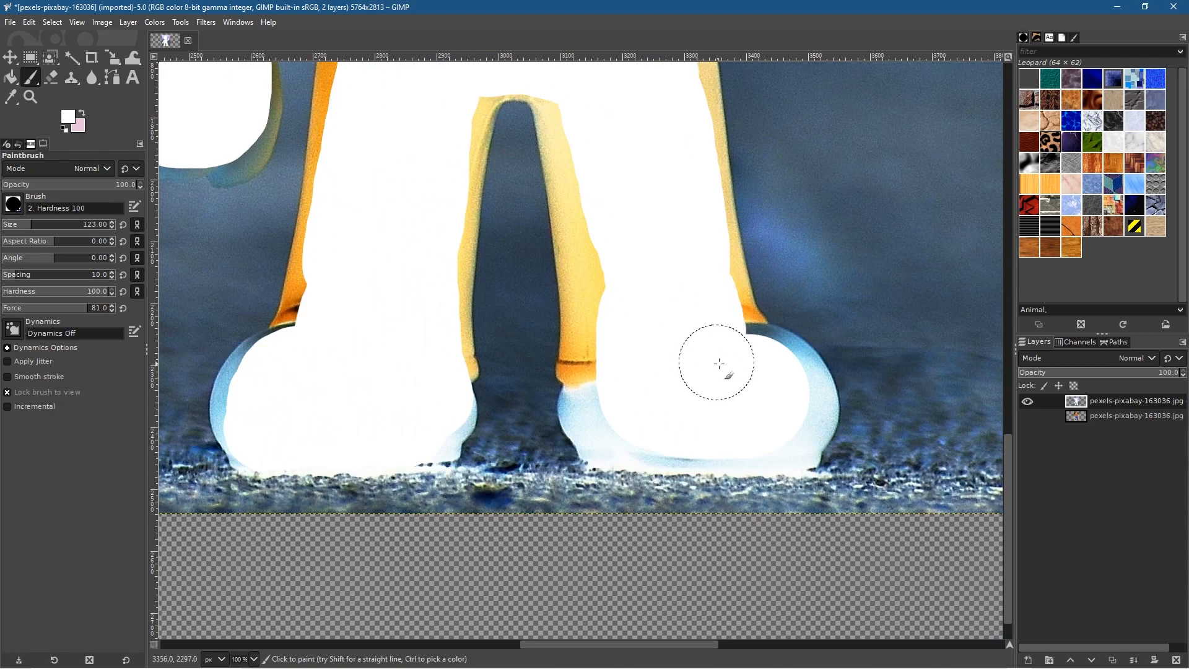
drag(768, 379, 796, 410)
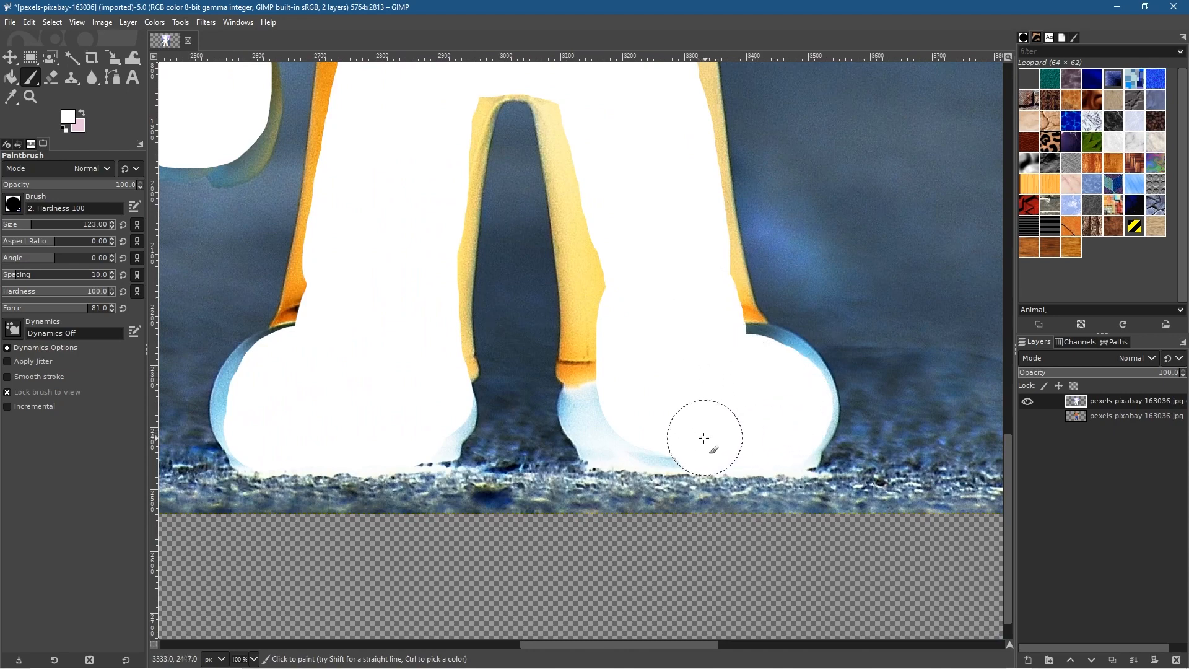
mouse_move(613, 407)
mouse_down()
mouse_move(610, 295)
mouse_move(583, 125)
mouse_up()
Step: Set the brush size to 281 and paint white along the top edge of the cap
mouse_move(760, 175)
mouse_down()
mouse_move(547, 613)
mouse_move(666, 438)
mouse_up()
drag(708, 131, 547, 382)
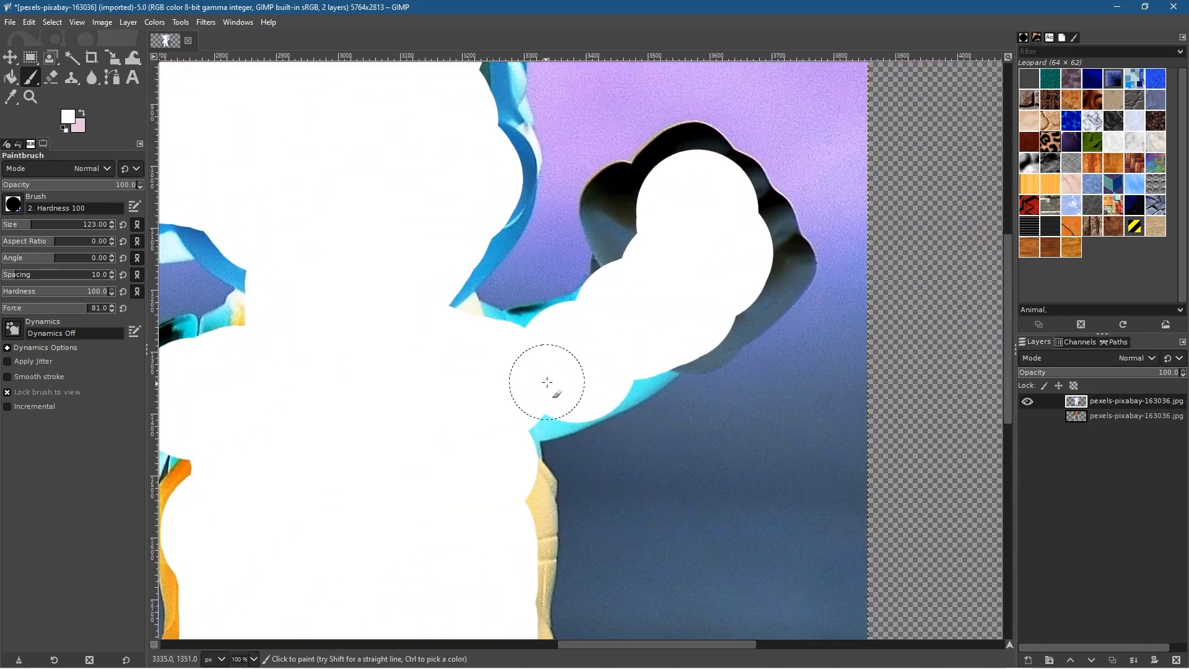
drag(680, 169, 599, 391)
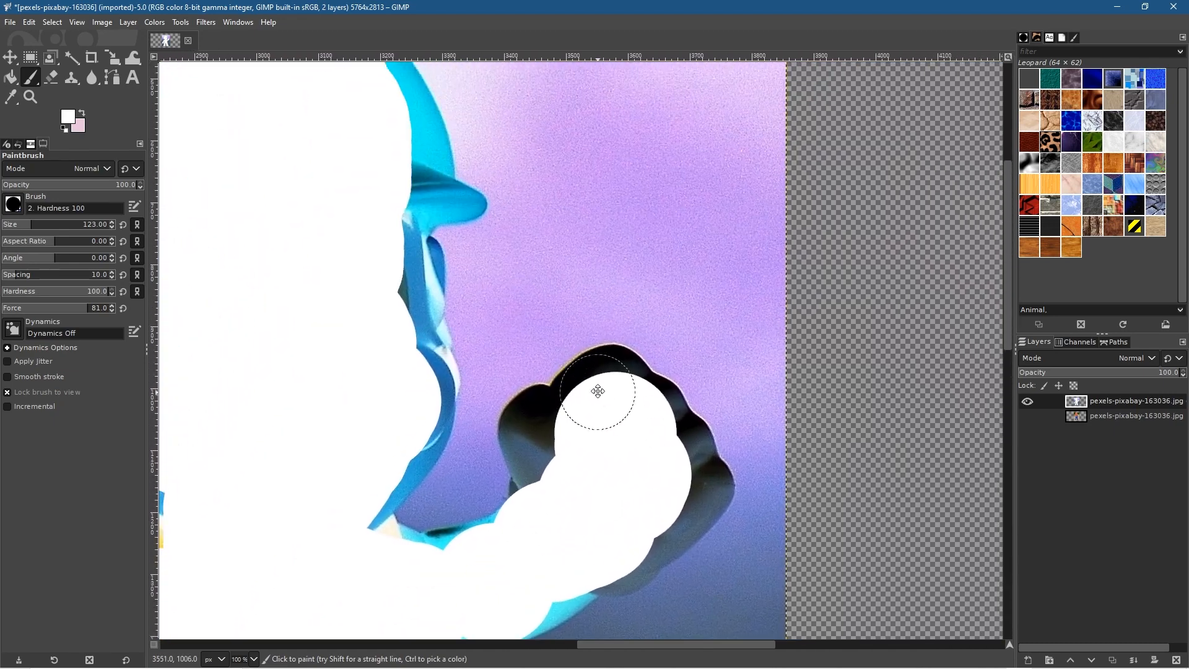
drag(259, 72, 604, 454)
drag(589, 387, 611, 374)
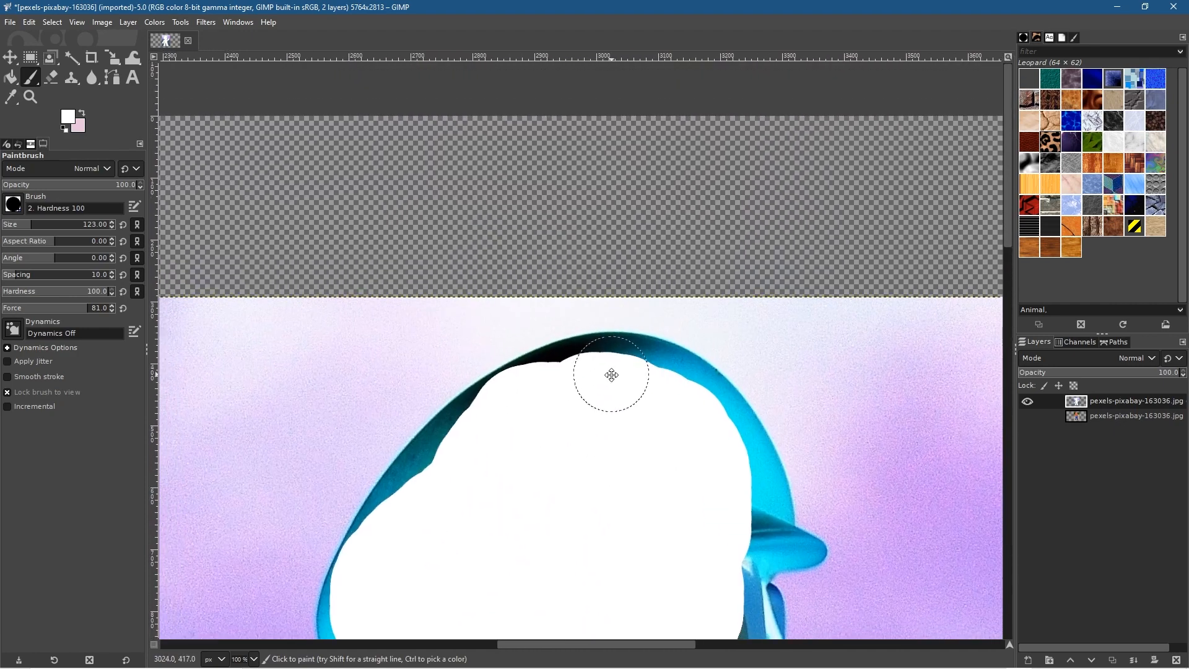
scroll(612, 375, up, 3)
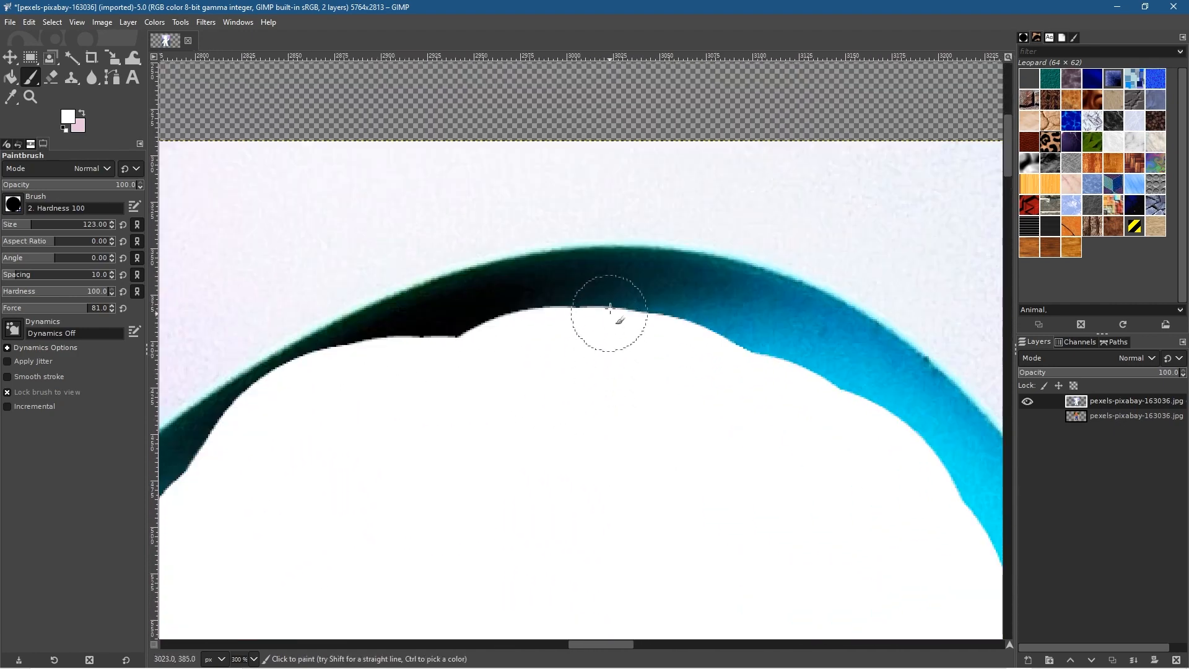
drag(48, 225, 52, 225)
mouse_move(601, 333)
mouse_down()
mouse_move(735, 348)
mouse_move(848, 402)
mouse_move(858, 417)
mouse_move(830, 478)
mouse_up()
scroll(685, 345, down, 2)
scroll(685, 345, right, 2)
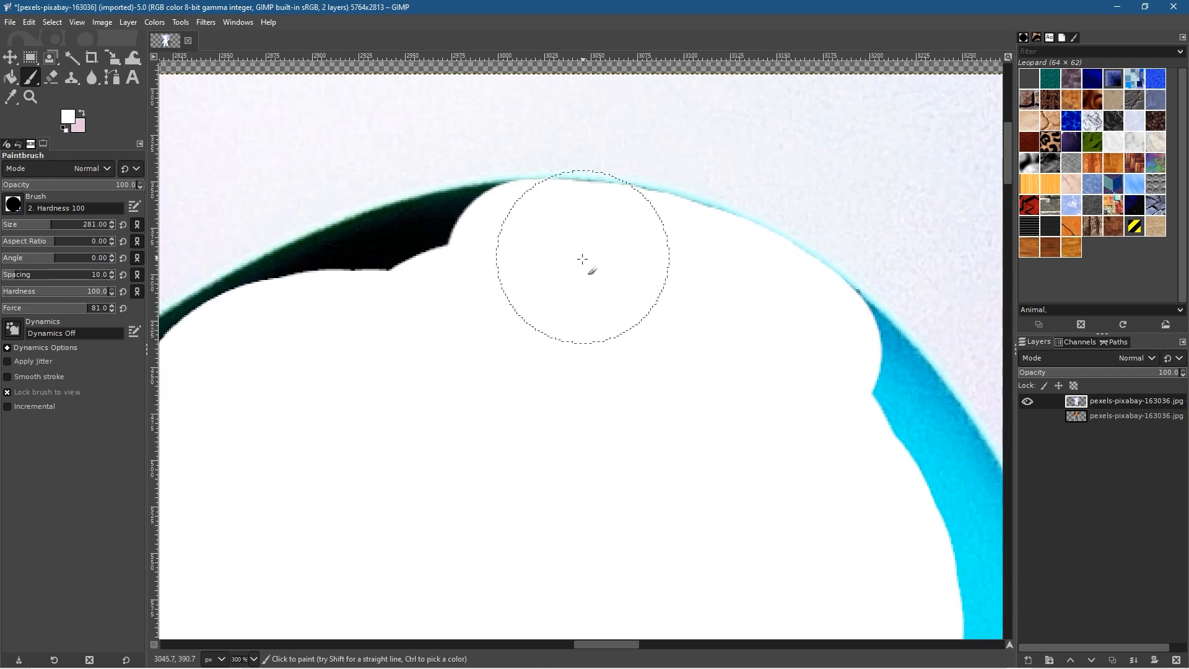
Step: Extend the white paint along the front curve of the cap down to where the brim starts
mouse_move(642, 278)
mouse_down()
mouse_move(733, 319)
mouse_move(830, 384)
mouse_move(807, 364)
mouse_up()
scroll(654, 419, down, 1)
scroll(654, 420, right, 2)
drag(654, 419, 410, 285)
mouse_move(520, 205)
mouse_down()
mouse_move(592, 284)
mouse_move(595, 338)
mouse_move(606, 293)
mouse_move(568, 263)
mouse_move(560, 239)
mouse_move(587, 293)
mouse_move(609, 307)
mouse_move(673, 440)
mouse_move(594, 276)
mouse_move(510, 187)
mouse_move(387, 127)
mouse_up()
drag(589, 420, 407, 211)
mouse_move(489, 220)
mouse_down()
mouse_move(519, 355)
mouse_move(515, 411)
mouse_move(419, 471)
mouse_up()
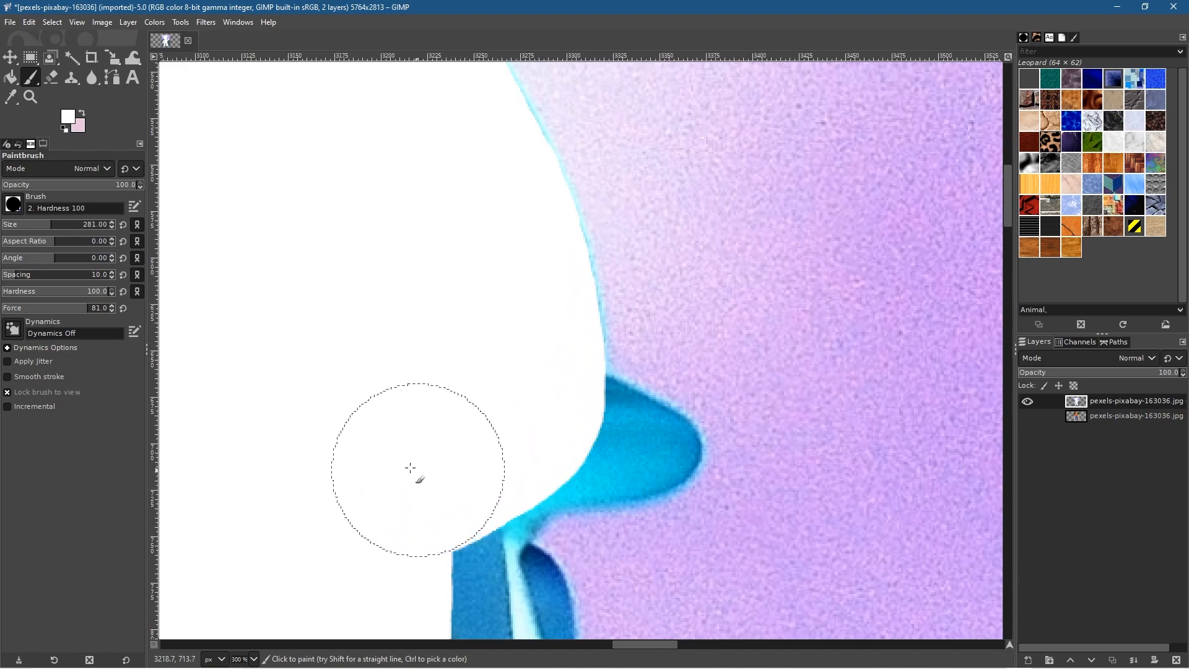
Step: Paint white along the face profile from below the cap brim down to the nose
drag(270, 473, 508, 172)
mouse_move(693, 194)
mouse_down()
mouse_move(672, 291)
mouse_move(725, 317)
mouse_move(729, 335)
mouse_move(722, 308)
mouse_move(728, 345)
mouse_move(733, 326)
mouse_move(709, 503)
mouse_up()
mouse_move(552, 499)
mouse_down()
mouse_move(504, 470)
mouse_move(318, 256)
mouse_up()
mouse_move(481, 296)
mouse_down()
mouse_move(502, 308)
mouse_move(491, 346)
mouse_move(536, 426)
mouse_move(516, 515)
mouse_up()
mouse_move(487, 341)
mouse_down()
mouse_move(641, 132)
mouse_move(712, 67)
mouse_up()
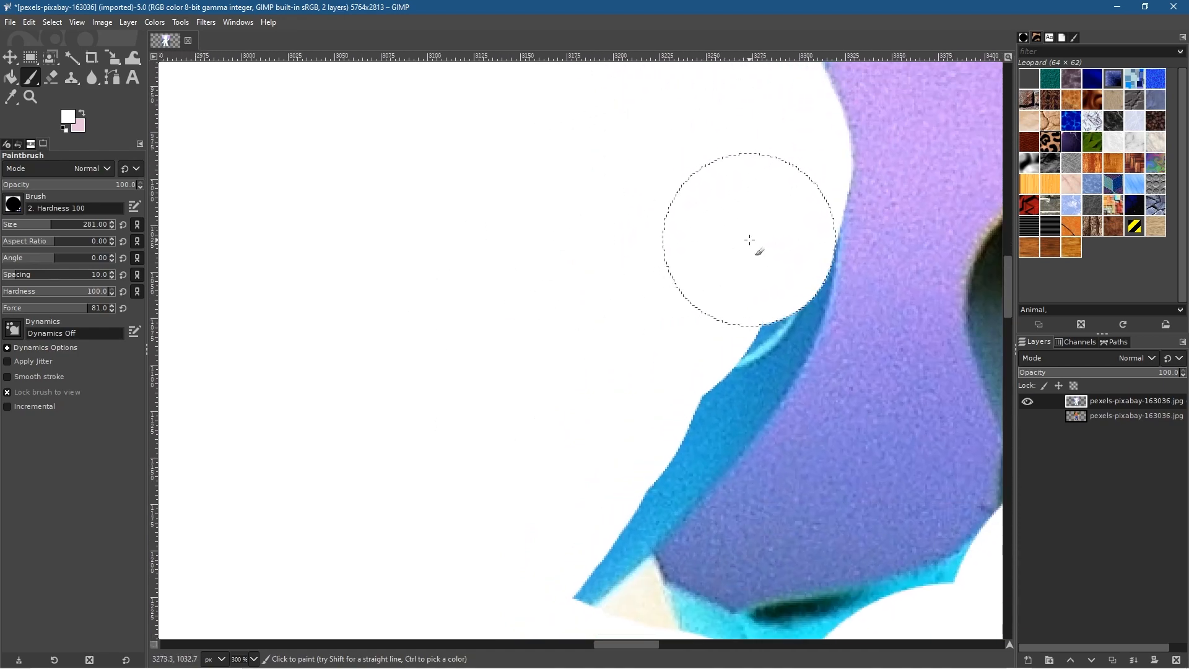
Step: Paint white along the jaw down to the neck and along the upper edge of the raised arm
mouse_move(756, 235)
mouse_down()
mouse_move(743, 306)
mouse_move(713, 359)
mouse_move(547, 538)
mouse_up()
mouse_move(479, 552)
mouse_down()
mouse_move(454, 542)
mouse_move(382, 232)
mouse_up()
mouse_move(433, 291)
mouse_down()
mouse_move(484, 304)
mouse_move(483, 276)
mouse_move(510, 348)
mouse_move(558, 353)
mouse_move(544, 340)
mouse_move(603, 374)
mouse_move(663, 378)
mouse_move(757, 353)
mouse_move(669, 368)
mouse_up()
drag(849, 392, 519, 428)
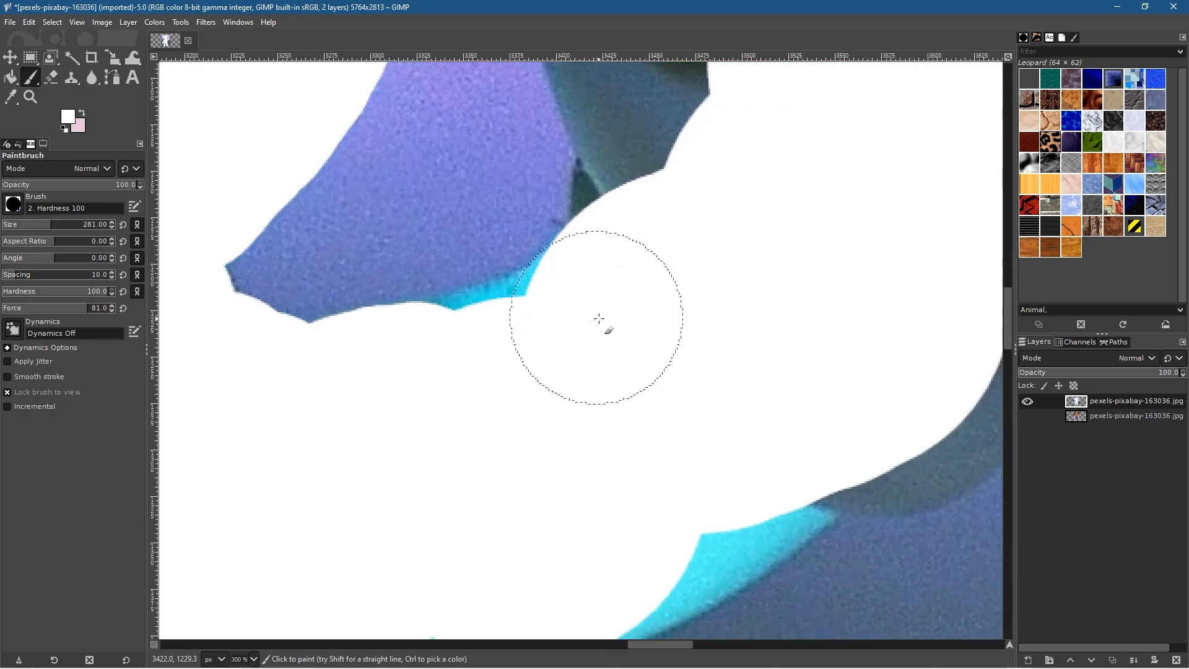
mouse_move(617, 308)
mouse_down()
mouse_move(452, 380)
mouse_move(573, 343)
mouse_move(592, 313)
mouse_up()
scroll(697, 244, up, 5)
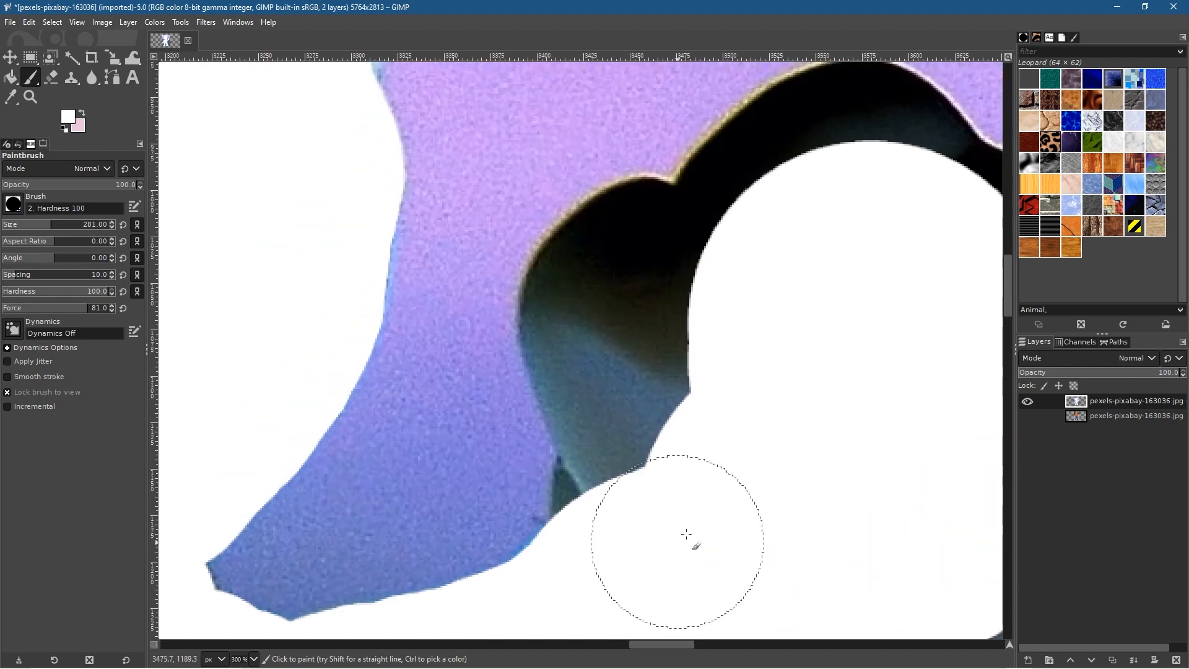
Step: Paint white over the raised glove's face-side edge and its top knuckle
mouse_move(677, 545)
mouse_down()
mouse_move(723, 340)
mouse_move(704, 292)
mouse_move(639, 262)
mouse_move(607, 322)
mouse_move(658, 459)
mouse_move(652, 388)
mouse_up()
drag(732, 354, 513, 530)
mouse_move(658, 340)
mouse_down()
mouse_move(638, 319)
mouse_move(546, 371)
mouse_move(523, 398)
mouse_move(655, 300)
mouse_move(637, 273)
mouse_up()
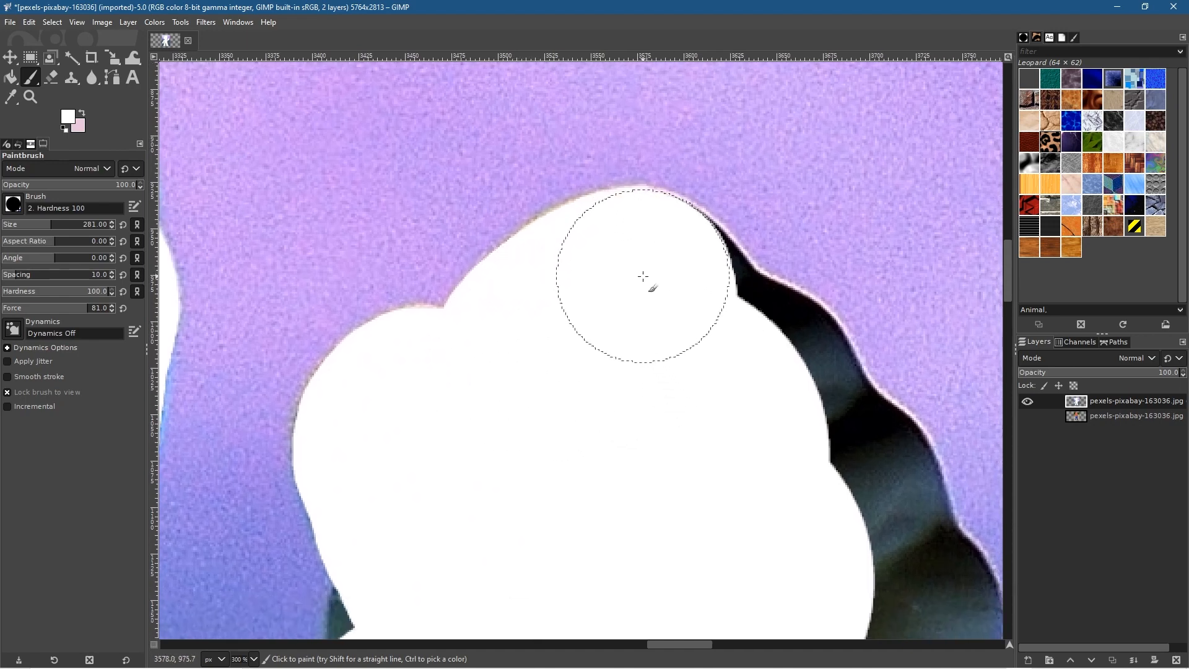
mouse_move(658, 280)
mouse_down()
mouse_move(692, 326)
mouse_move(724, 338)
mouse_up()
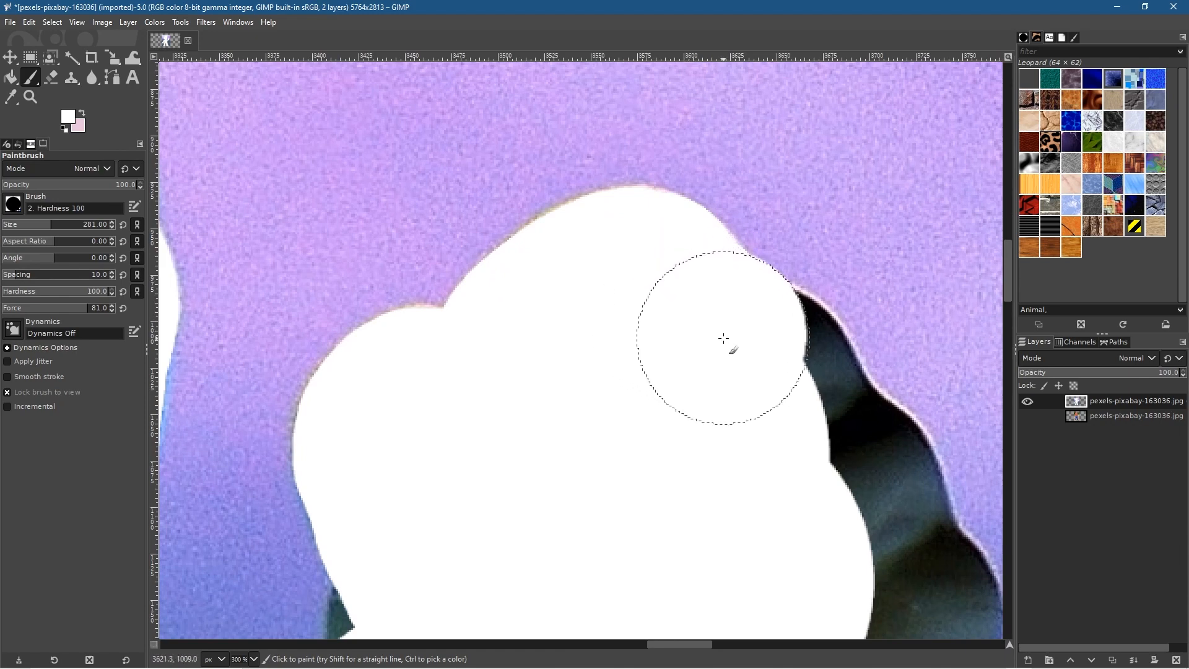
key(ctrl+z)
key(ctrl+z)
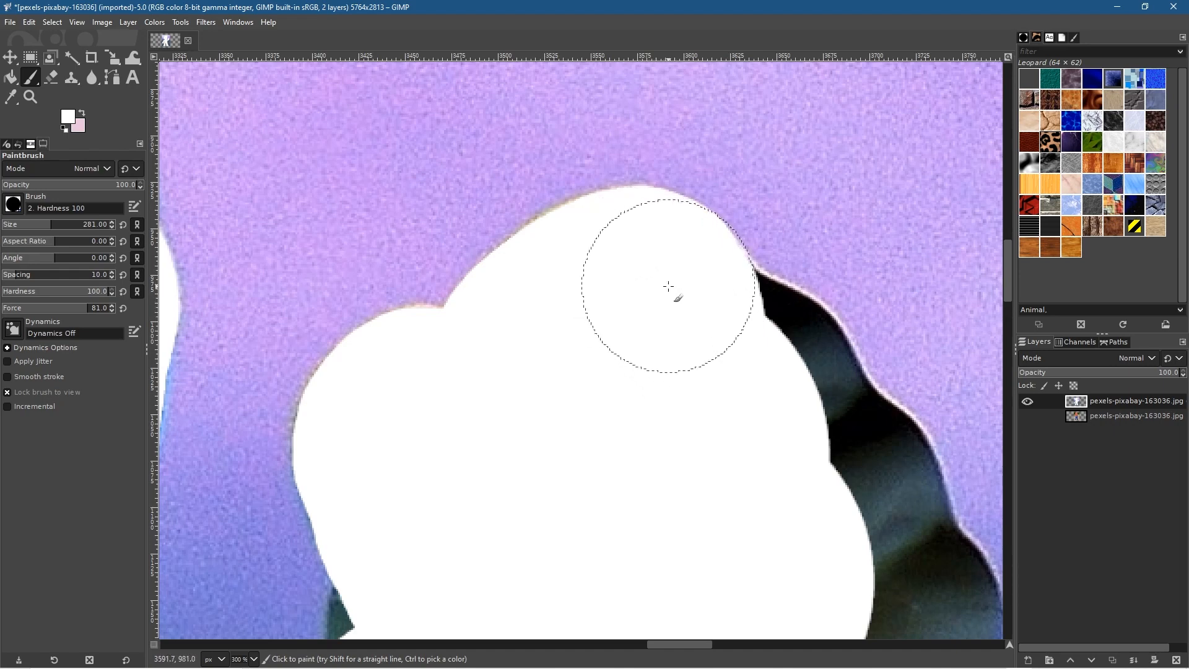
Step: Paint white along the raised glove's outer knuckles and down around its lower edge
drag(670, 298, 714, 346)
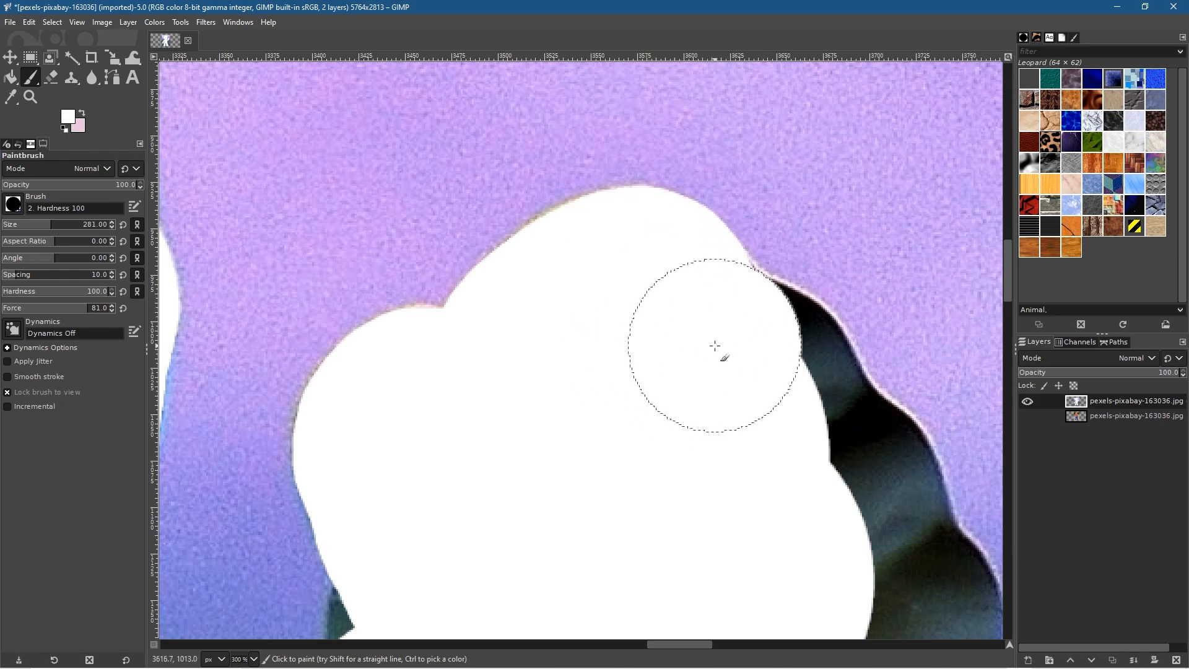
mouse_move(729, 355)
mouse_down()
mouse_move(771, 374)
mouse_move(786, 407)
mouse_move(830, 539)
mouse_up()
key(space)
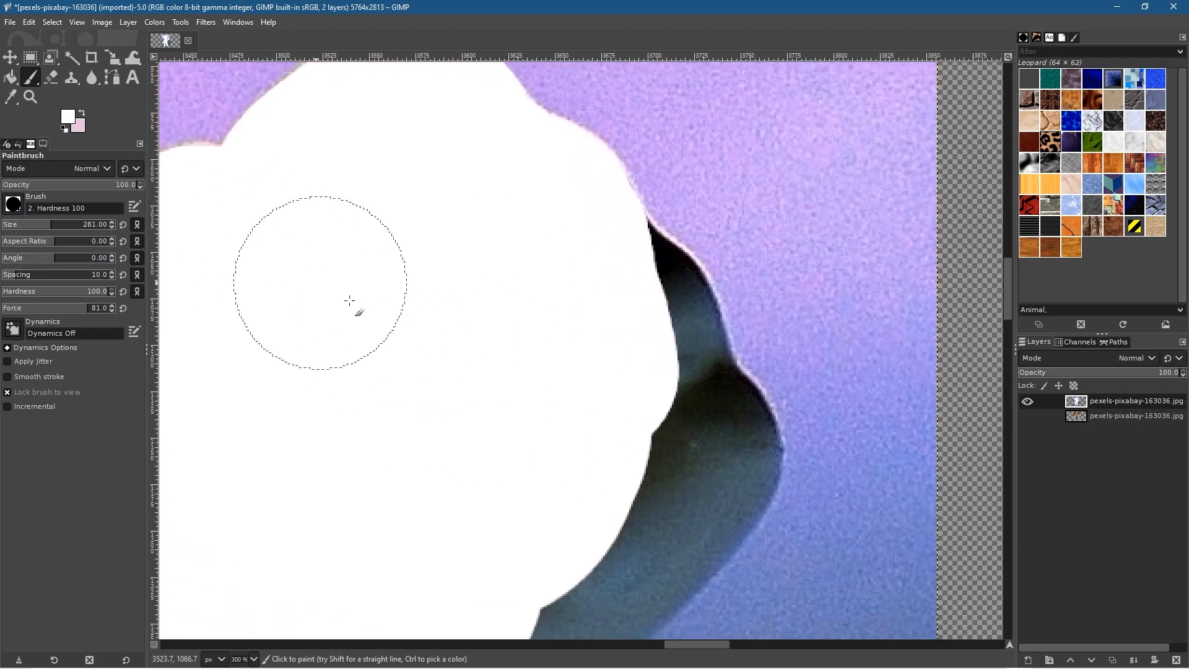
mouse_move(630, 313)
mouse_down()
mouse_move(595, 282)
mouse_move(639, 328)
mouse_move(642, 403)
mouse_move(665, 417)
mouse_move(660, 397)
mouse_move(696, 454)
mouse_move(692, 443)
mouse_move(663, 503)
mouse_up()
mouse_move(600, 450)
mouse_down()
mouse_move(862, 193)
mouse_move(869, 209)
mouse_up()
scroll(619, 271, right, 5)
mouse_move(700, 264)
mouse_down()
mouse_move(465, 464)
mouse_move(368, 461)
mouse_up()
Step: Paint white along the underside of the raised arm from below the glove to the armpit
scroll(418, 377, down, 4)
drag(400, 396, 639, 358)
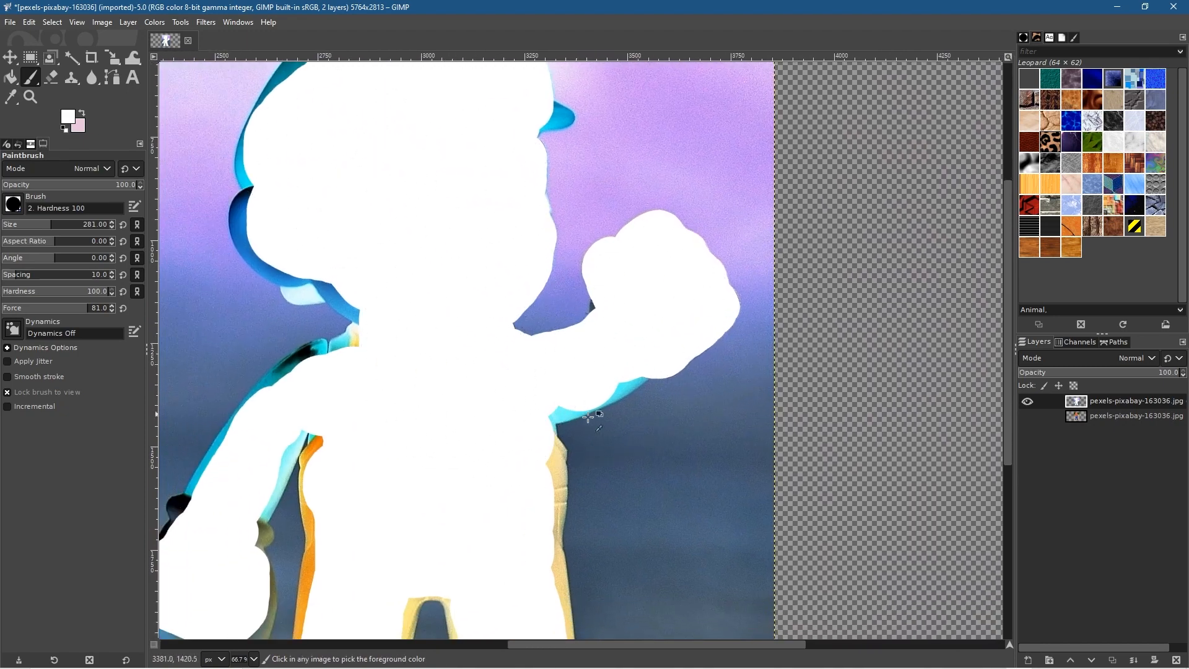
scroll(616, 390, up, 4)
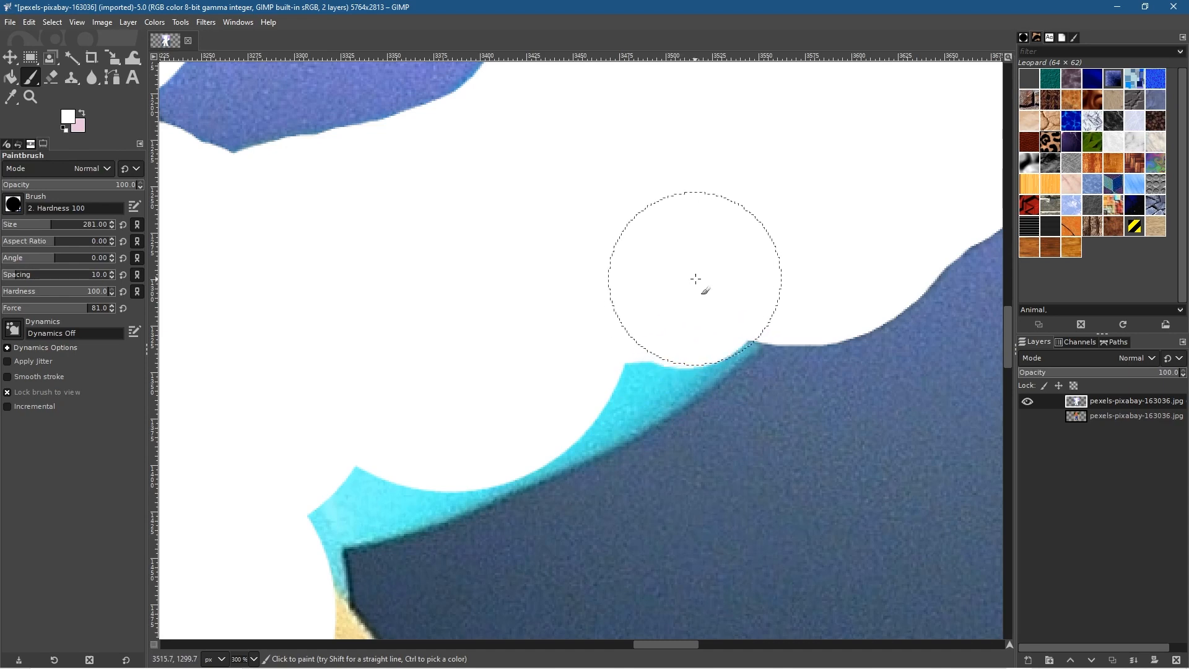
mouse_move(706, 284)
mouse_down()
mouse_move(572, 375)
mouse_move(406, 446)
mouse_move(318, 467)
mouse_move(425, 446)
mouse_move(411, 447)
mouse_move(465, 412)
mouse_move(499, 414)
mouse_move(313, 467)
mouse_up()
Step: Paint white over the leftover strip along the torso's side, from the raised arm's armpit down past the hip
drag(225, 453, 687, 213)
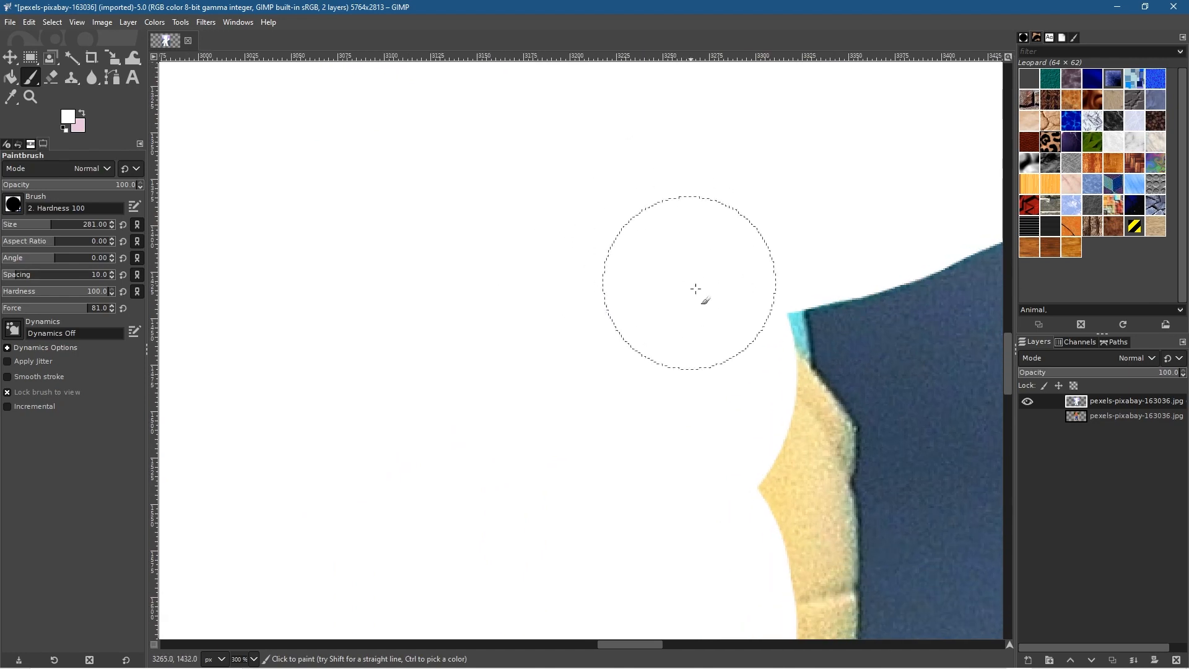
mouse_move(714, 332)
mouse_down()
mouse_move(729, 437)
mouse_move(758, 442)
mouse_up()
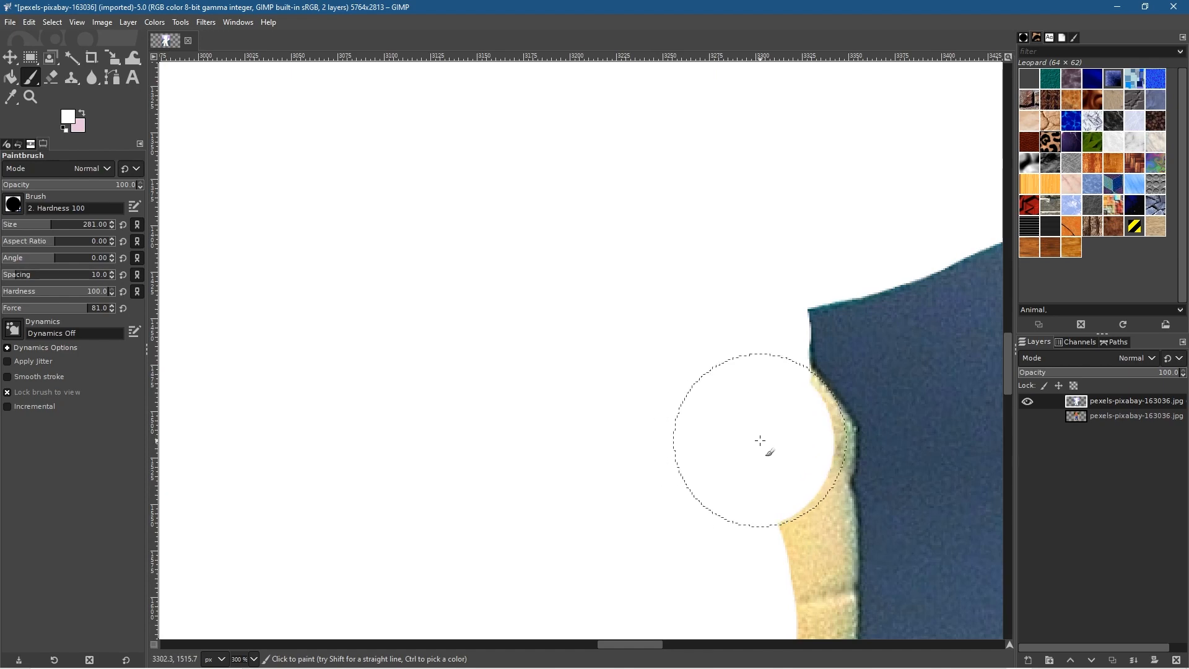
drag(764, 442, 773, 573)
scroll(562, 239, down, 3)
scroll(562, 240, down, 3)
drag(605, 318, 656, 324)
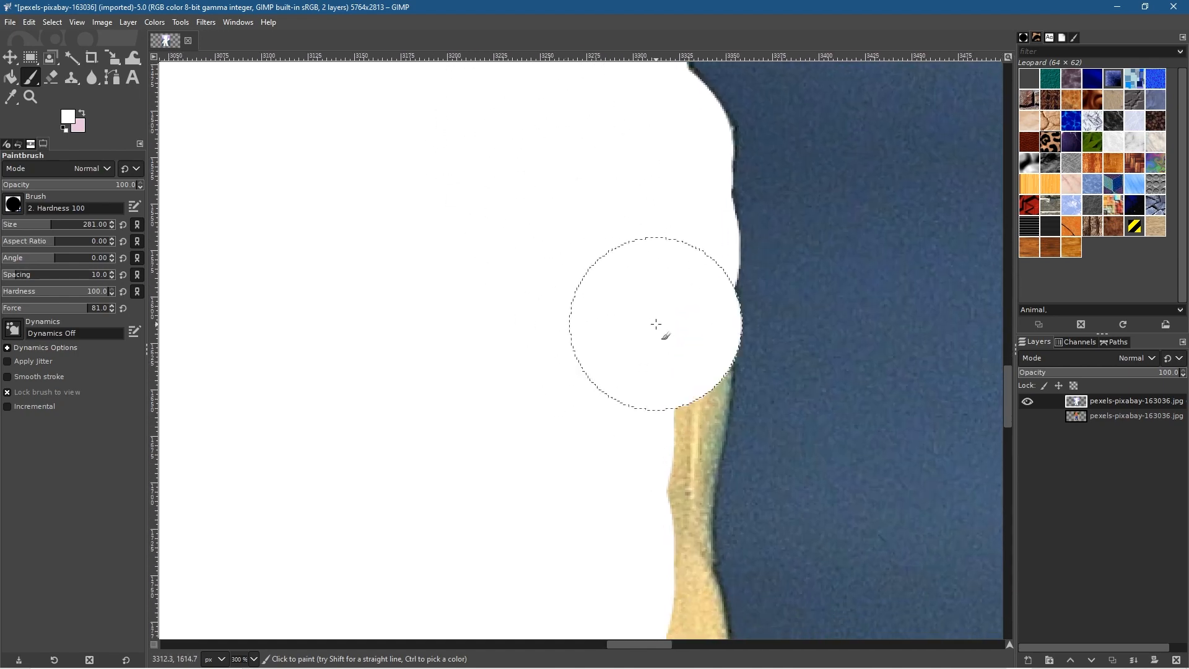
key(ctrl+z)
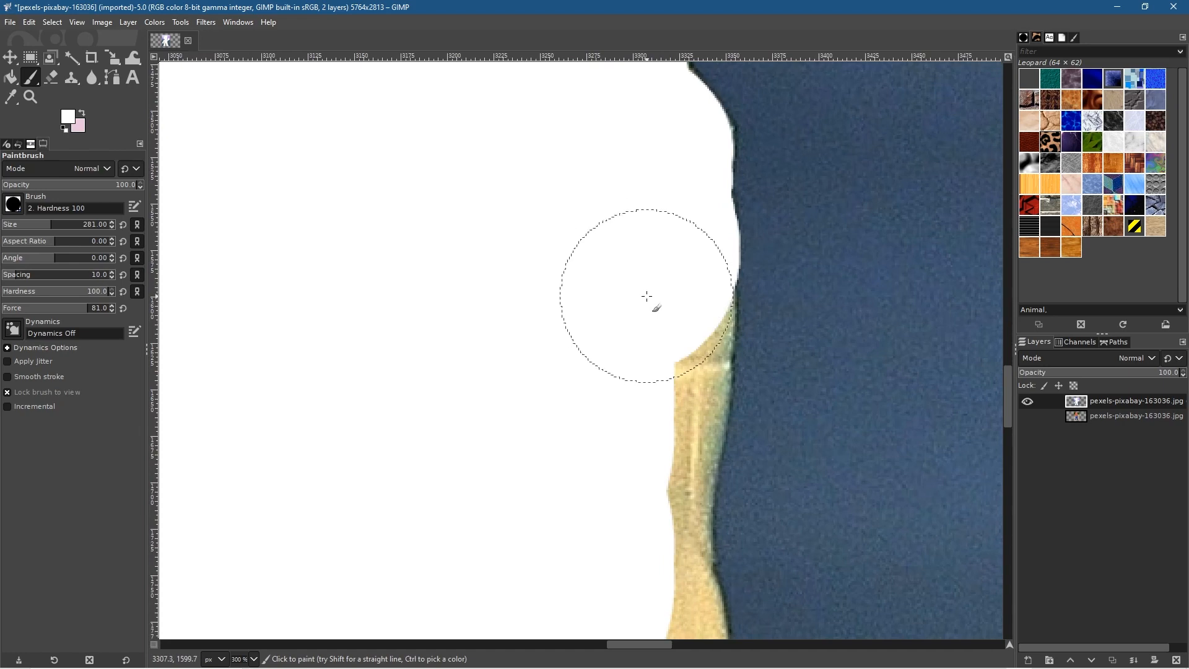
drag(650, 314, 629, 539)
Step: Paint white down the outer edge of the upper leg on the raised-arm side
scroll(426, 476, down, 5)
mouse_move(667, 301)
mouse_down()
mouse_move(651, 261)
mouse_move(685, 394)
mouse_move(698, 558)
mouse_up()
mouse_move(628, 469)
mouse_down()
mouse_move(515, 198)
mouse_move(573, 274)
mouse_move(582, 324)
mouse_move(576, 273)
mouse_move(585, 280)
mouse_move(596, 327)
mouse_up()
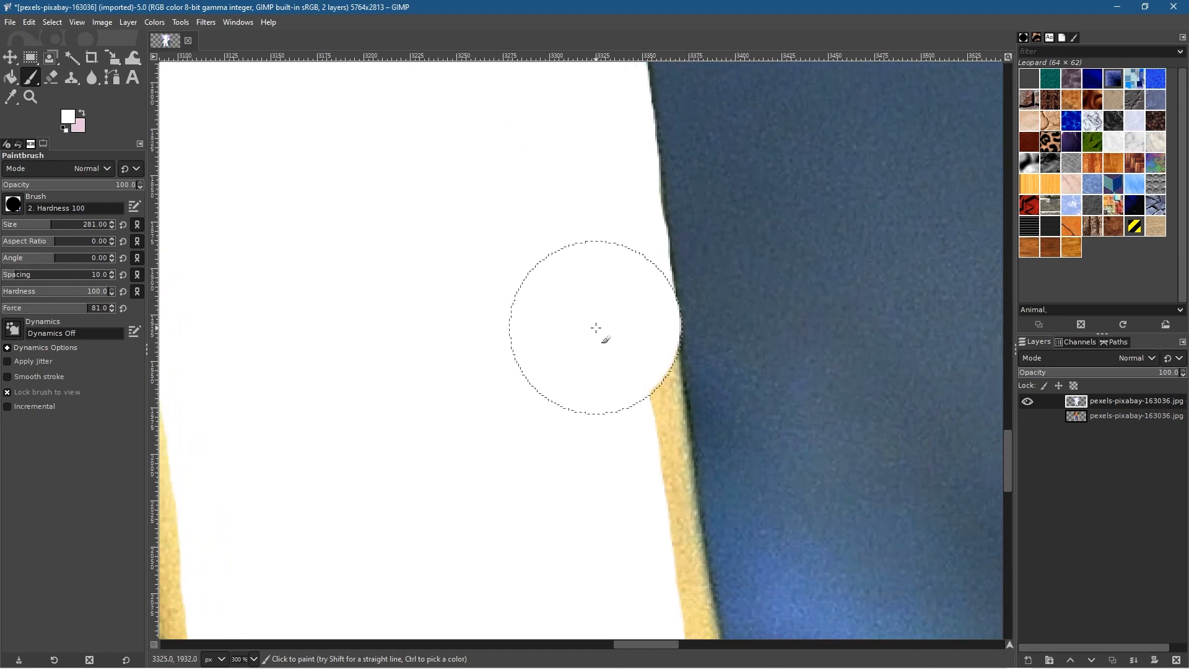
key(ctrl+z)
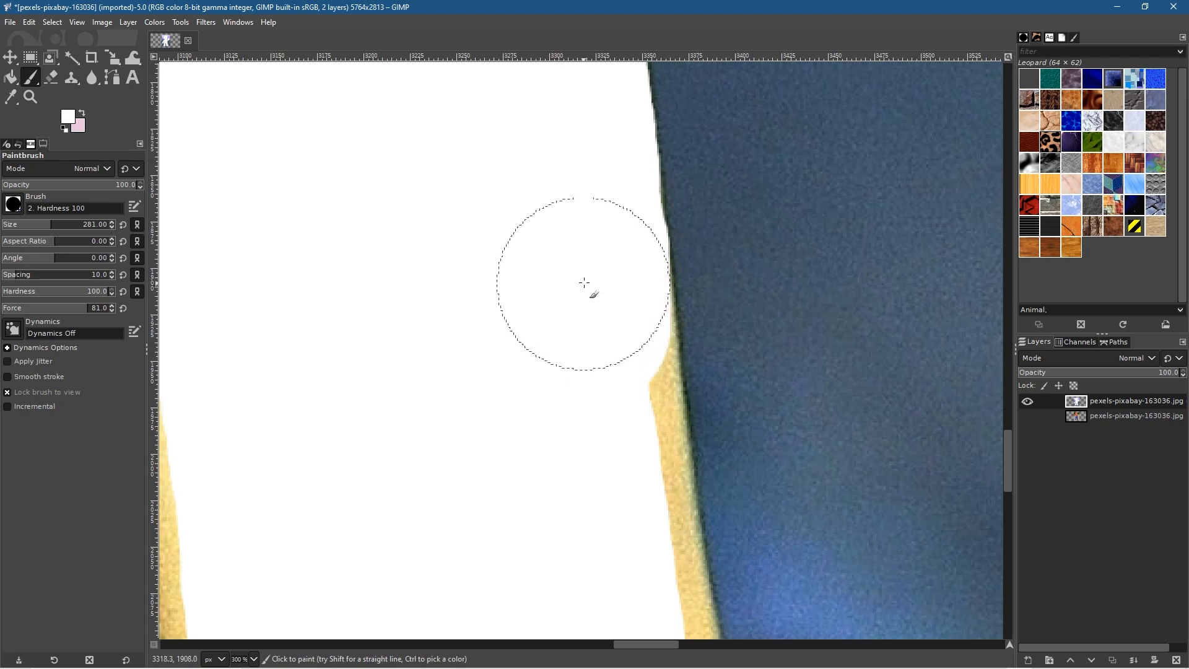
drag(590, 297, 612, 564)
Step: Paint white down the same leg's outer edge to just above the trouser cuff, redoing strokes that cross the outline
drag(478, 430, 390, 165)
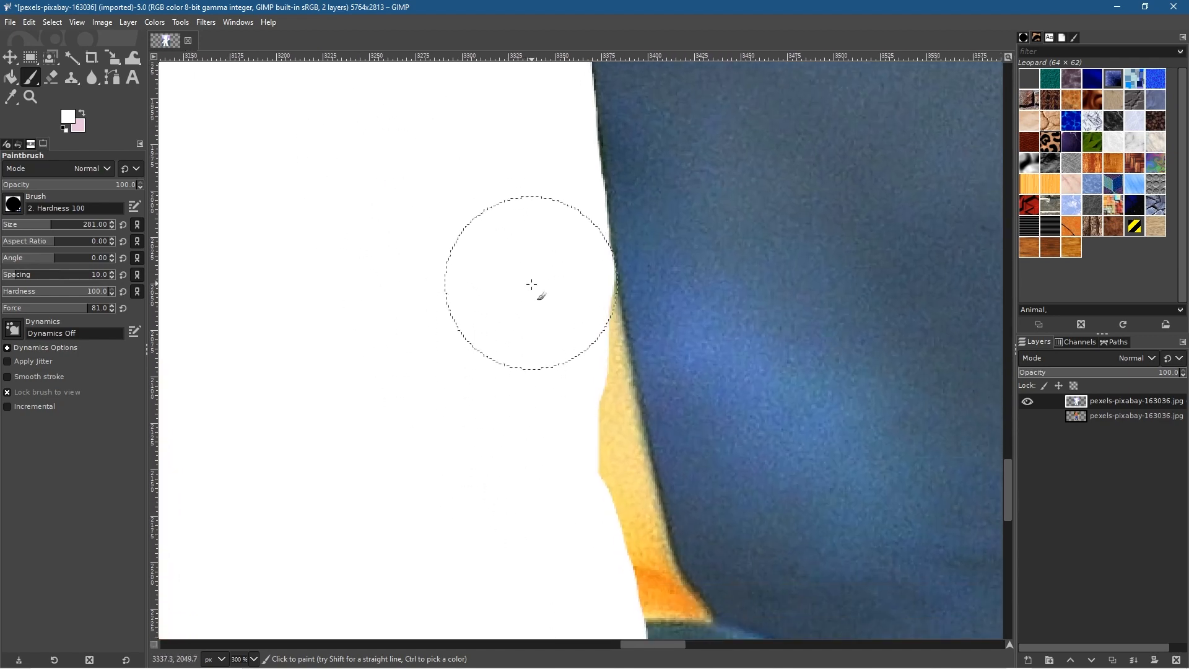
drag(541, 354, 553, 396)
key(ctrl+z)
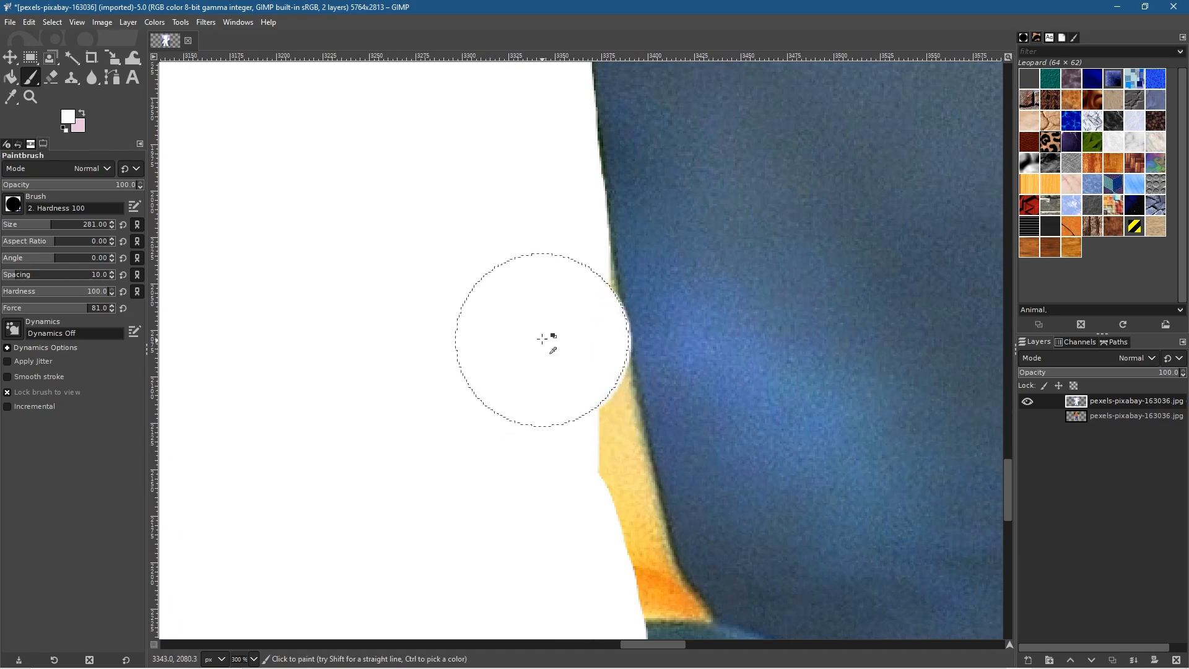
key(ctrl+z)
mouse_move(526, 269)
mouse_down()
mouse_move(557, 452)
mouse_move(540, 376)
mouse_up()
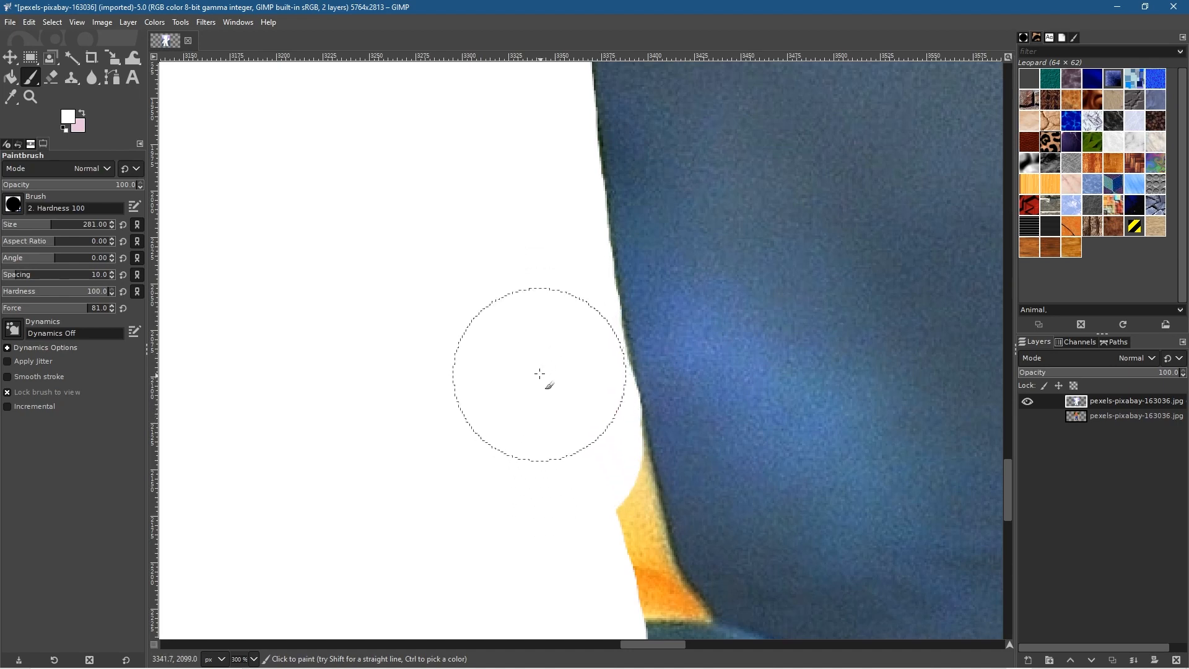
mouse_move(558, 455)
mouse_down()
mouse_move(576, 547)
mouse_move(575, 456)
mouse_up()
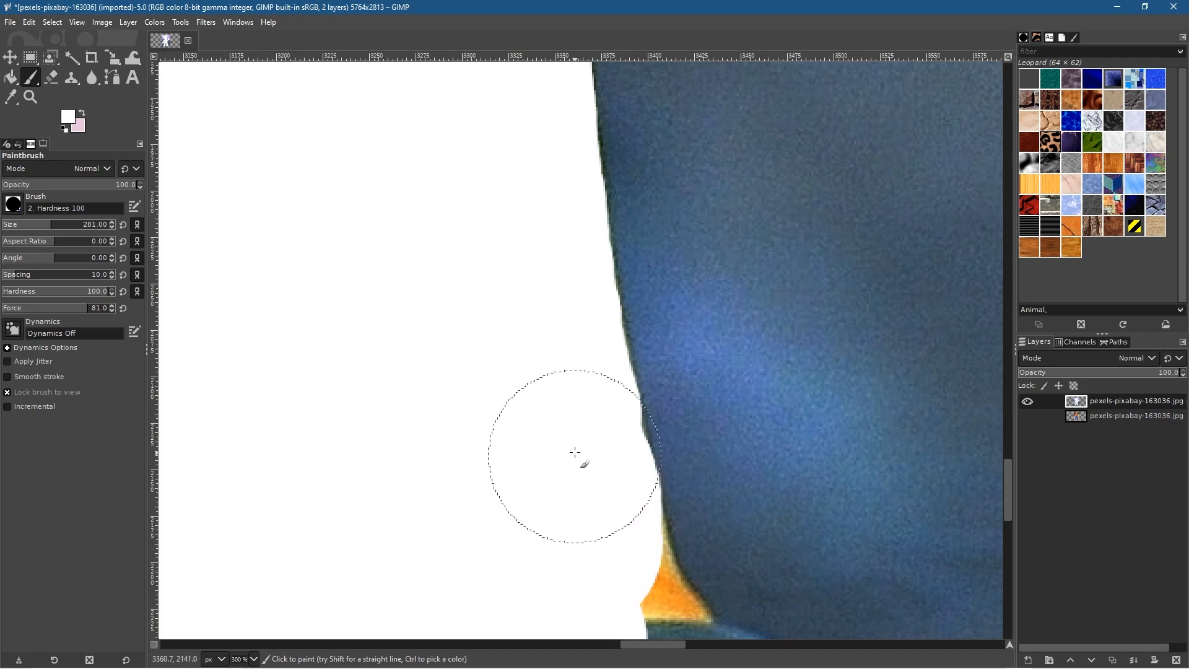
Step: Paint white over the outer trouser cuff and around the outer curve of the shoe on the raised-arm side
scroll(440, 136, down, 5)
scroll(440, 136, right, 1)
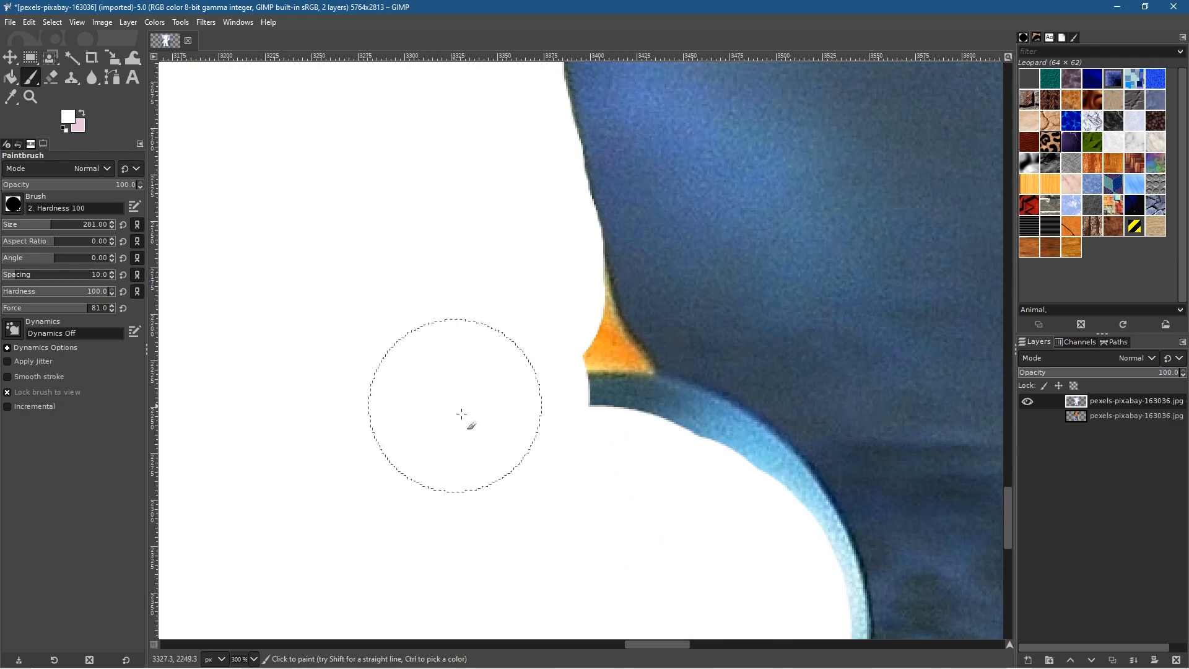
mouse_move(548, 395)
mouse_down()
mouse_move(571, 417)
mouse_move(517, 278)
mouse_move(566, 431)
mouse_move(591, 452)
mouse_move(693, 471)
mouse_move(747, 525)
mouse_move(768, 574)
mouse_move(599, 459)
mouse_move(472, 223)
mouse_up()
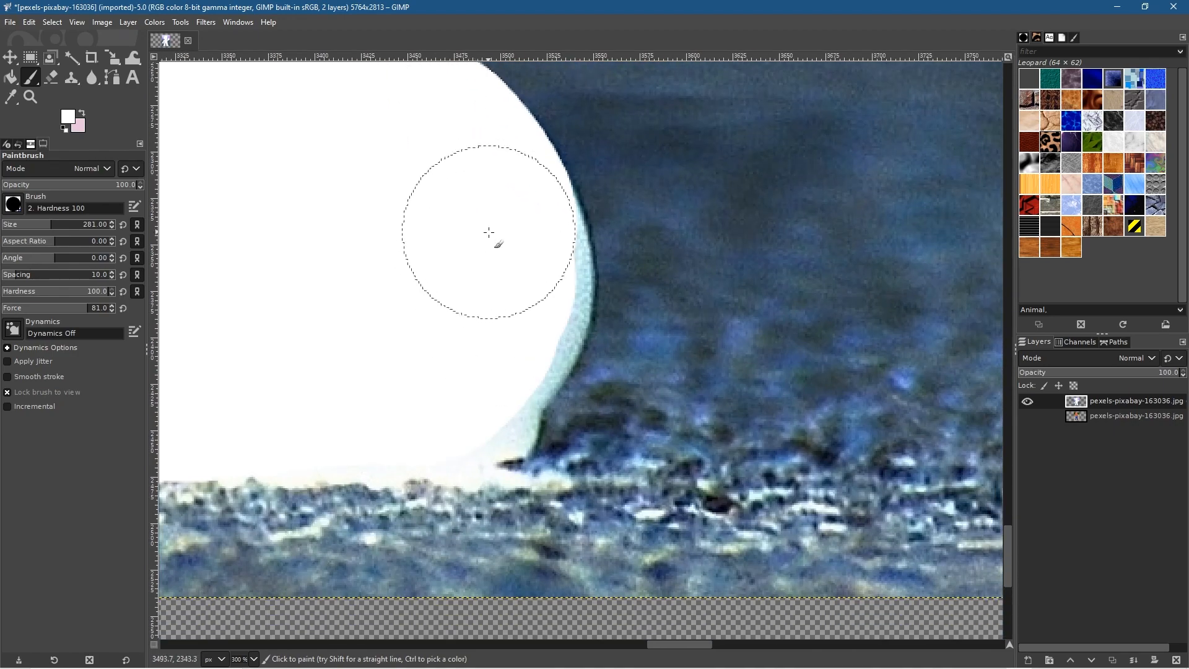
mouse_move(487, 209)
mouse_down()
mouse_move(510, 299)
mouse_move(468, 381)
mouse_move(326, 397)
mouse_up()
Step: Paint white along the same shoe's sole and up its inner side to the trouser cuff
mouse_move(326, 390)
mouse_down()
mouse_move(361, 369)
mouse_move(806, 332)
mouse_up()
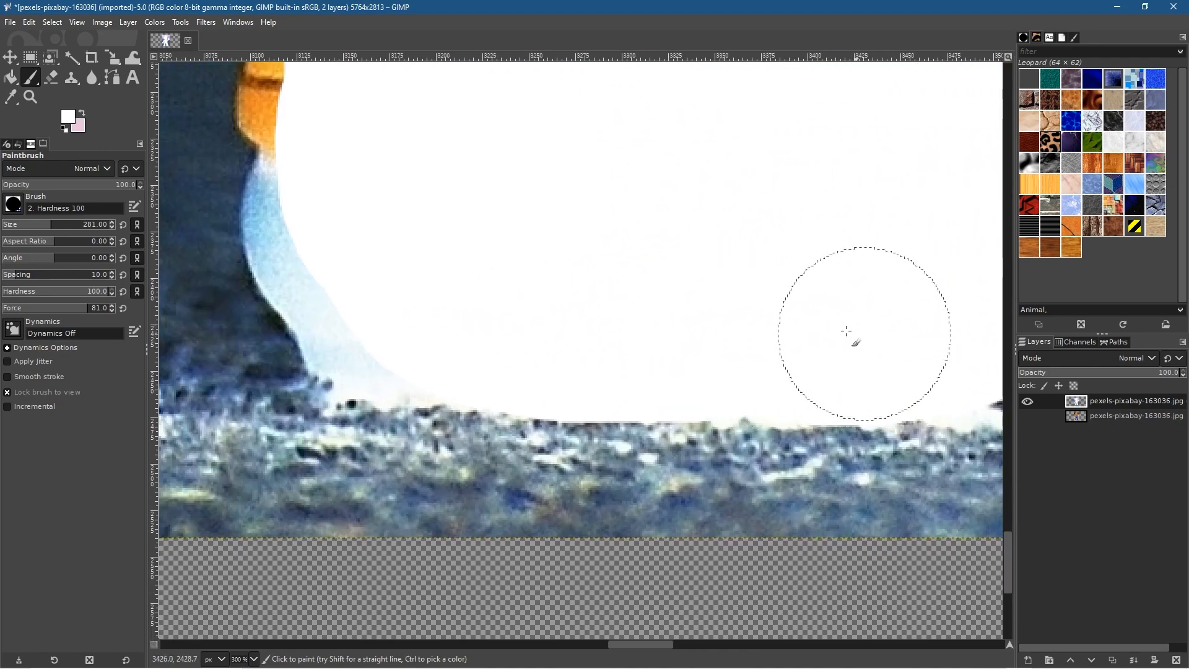
drag(384, 285, 345, 272)
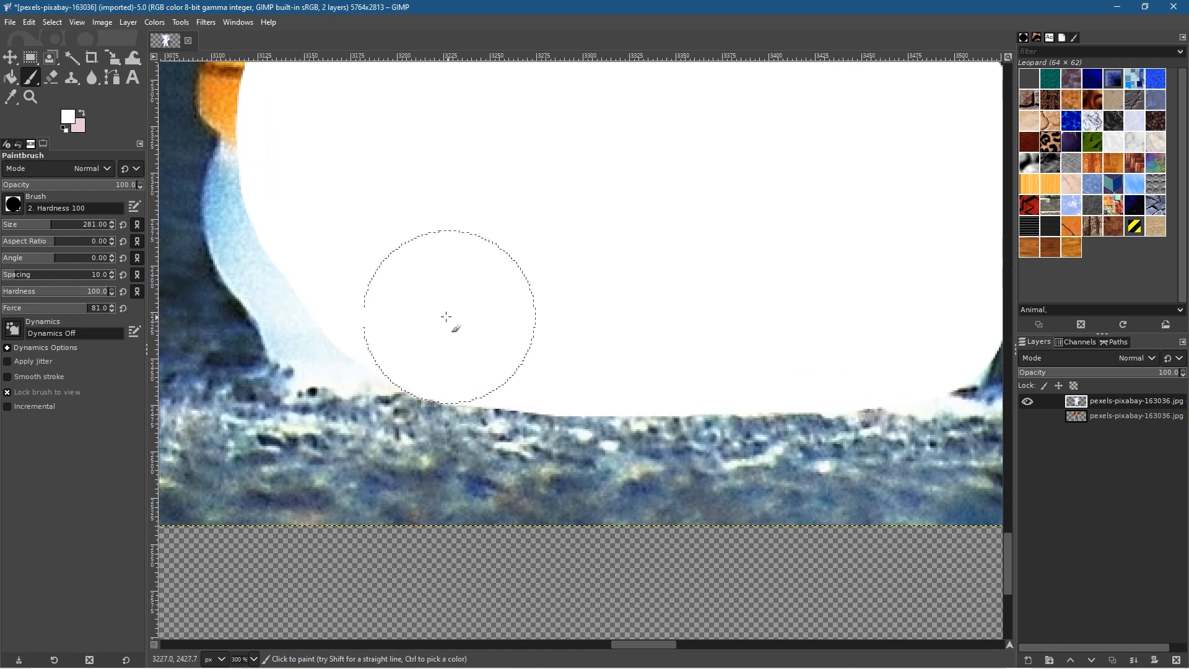
mouse_move(359, 302)
mouse_down()
mouse_move(332, 287)
mouse_move(288, 217)
mouse_move(285, 196)
mouse_move(306, 174)
mouse_up()
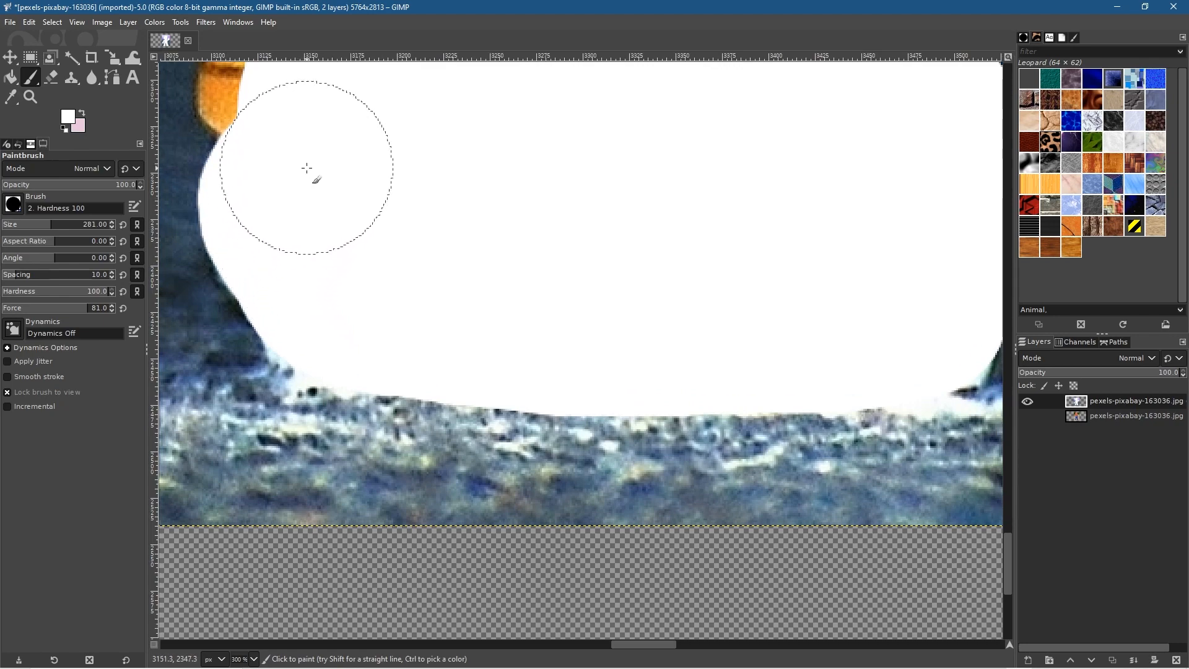
Step: Paint white down the inner edge of the leg on the raised-arm side
drag(490, 490, 489, 420)
mouse_move(339, 228)
mouse_down()
mouse_move(364, 334)
mouse_move(636, 595)
mouse_up()
drag(585, 230, 631, 515)
drag(605, 163, 639, 533)
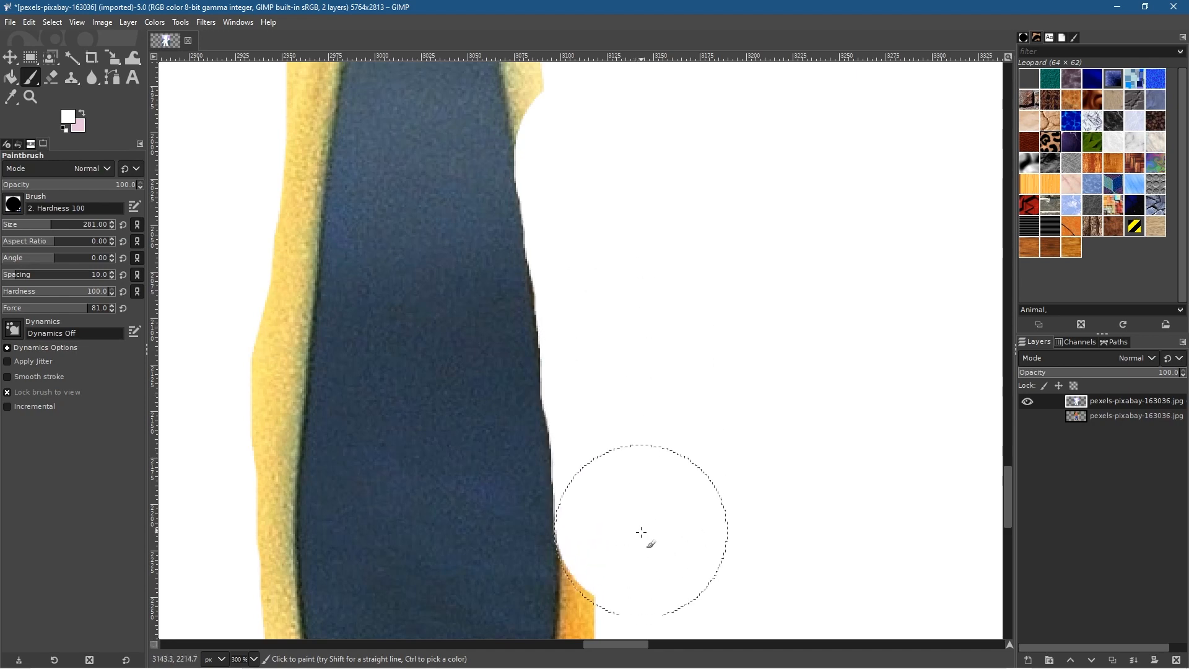
Step: Paint white over the same leg's inner trouser cuff, reducing the brush size to 107 for its notch
scroll(661, 324, down, 5)
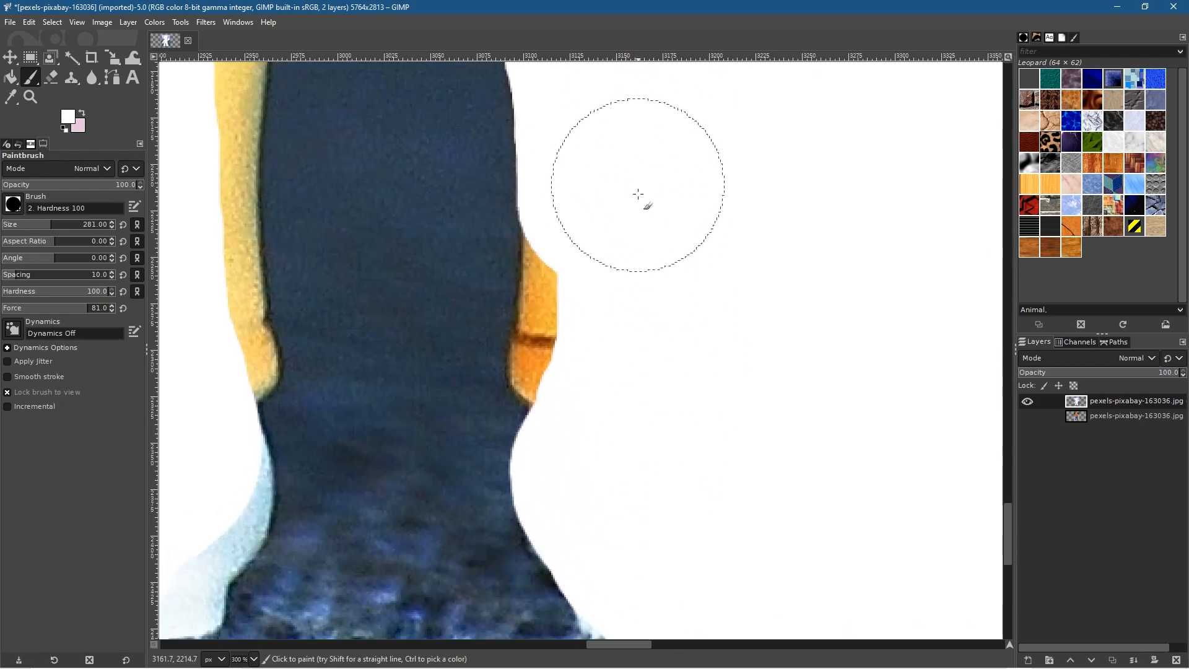
drag(607, 233, 602, 349)
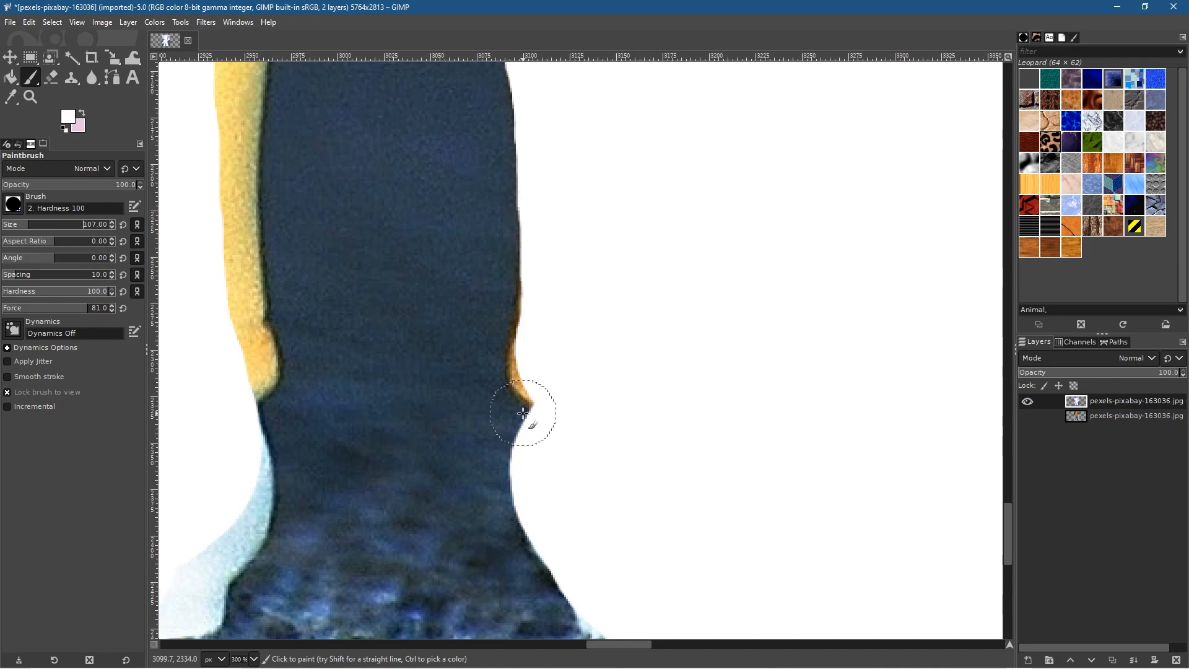
scroll(523, 413, up, 6)
mouse_move(449, 602)
mouse_down()
mouse_move(355, 486)
mouse_move(421, 604)
mouse_move(305, 466)
mouse_move(249, 305)
mouse_move(276, 154)
mouse_move(306, 274)
mouse_up()
scroll(367, 285, down, 6)
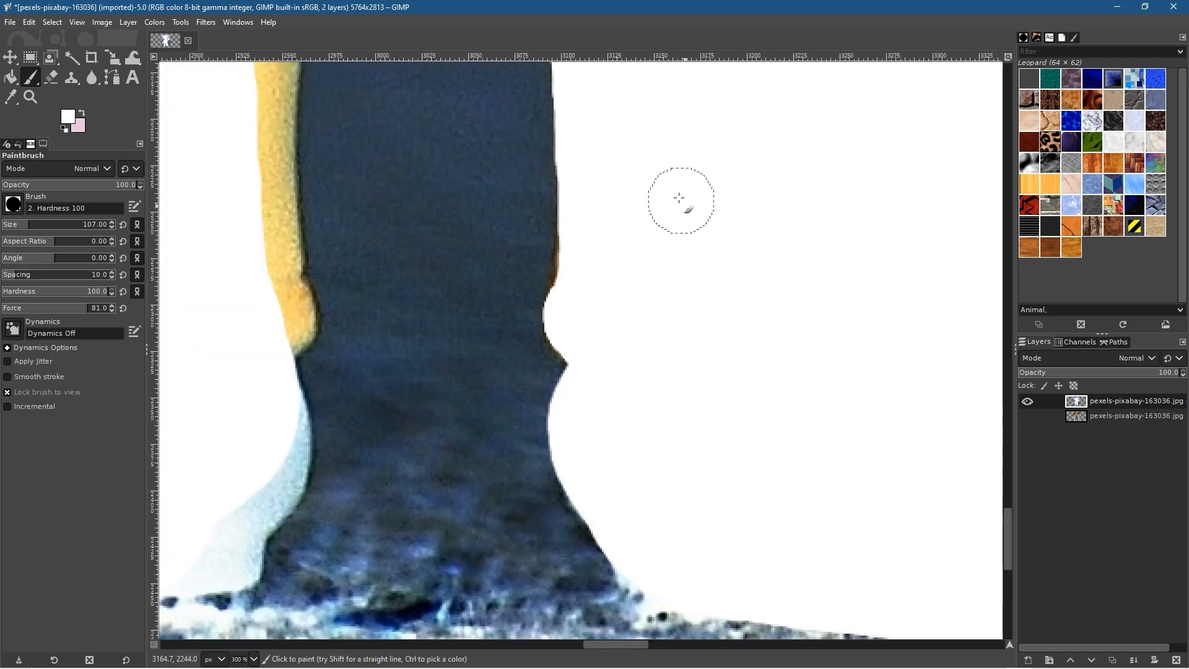
Step: Paint white around the top of the gap between the legs and, with the brush size at 242, down the other leg's inner edge
scroll(689, 213, up, 10)
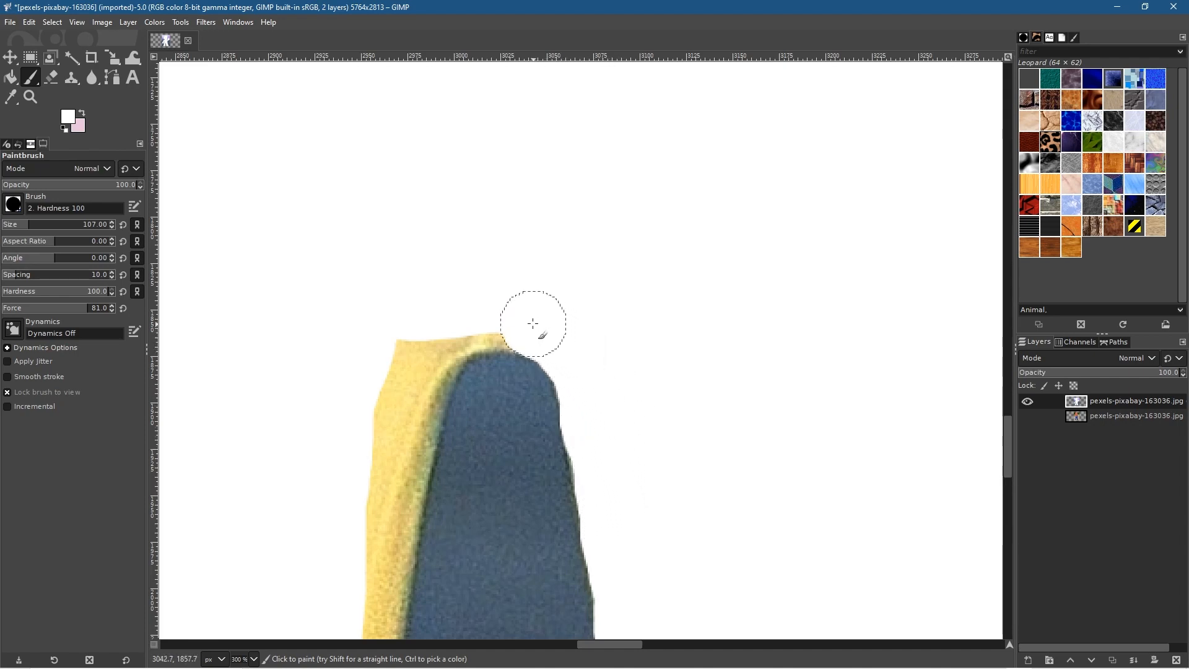
drag(434, 348, 396, 472)
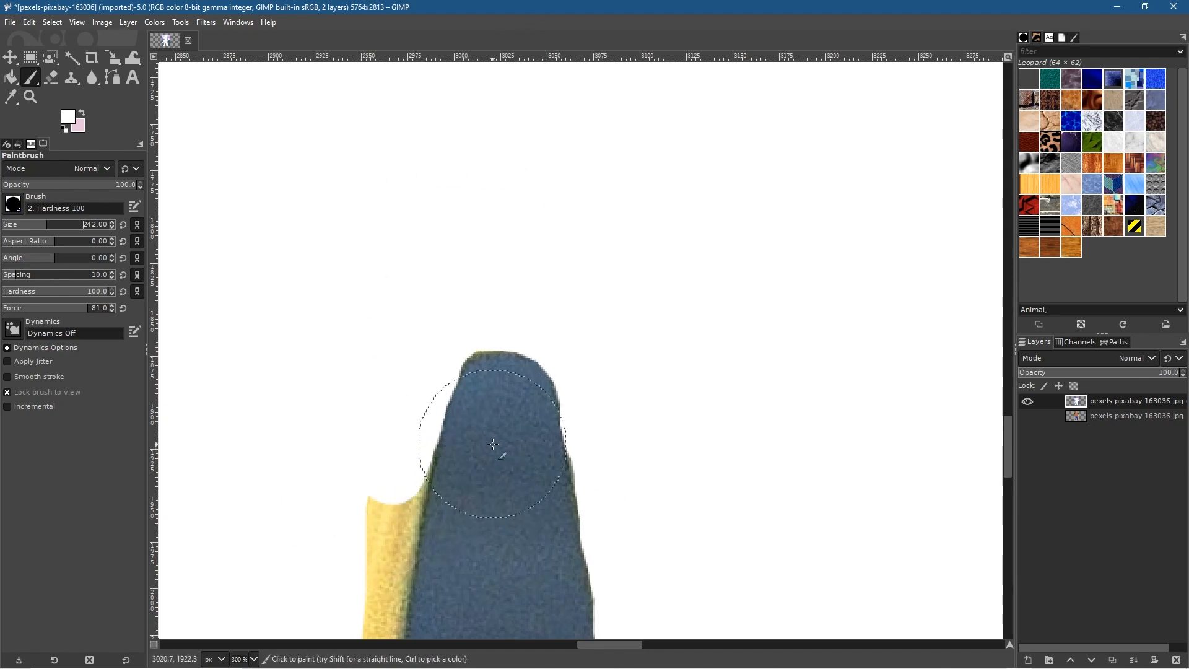
drag(459, 416, 705, 263)
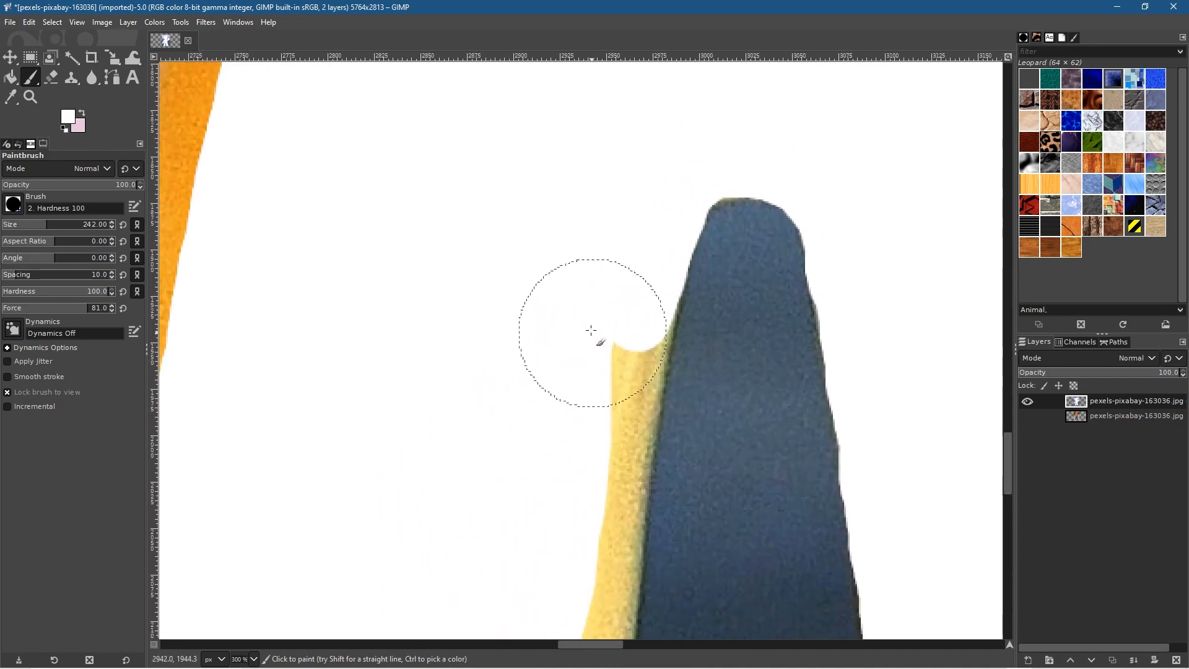
mouse_move(591, 330)
mouse_down()
mouse_move(579, 351)
mouse_move(594, 316)
mouse_up()
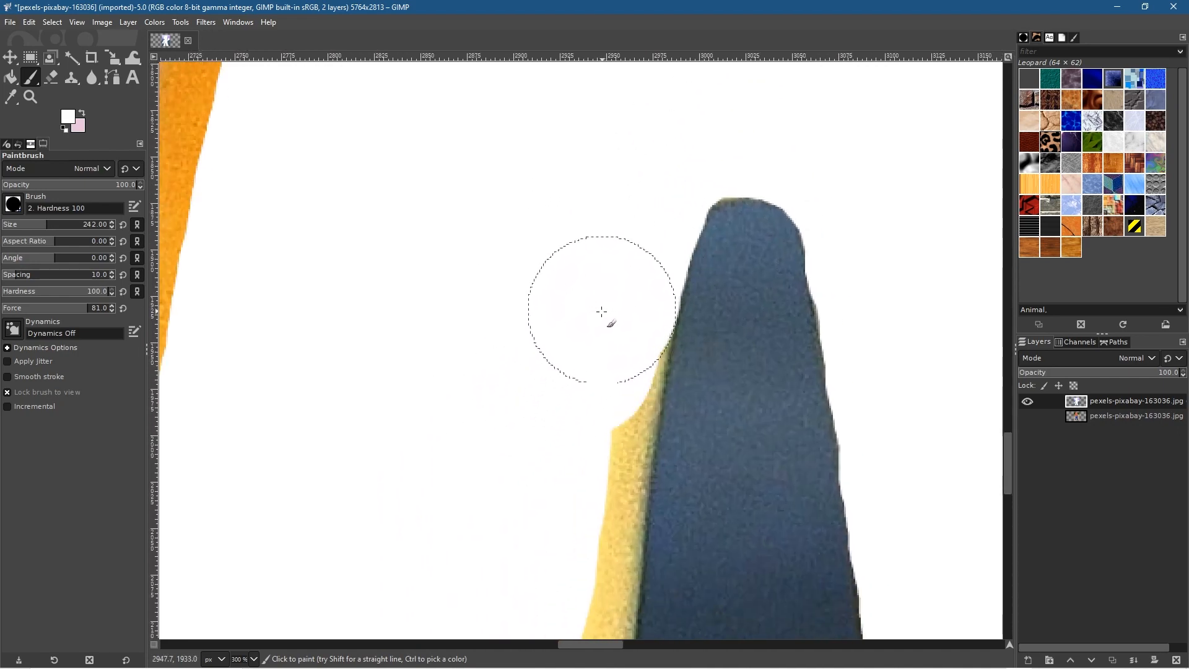
mouse_move(593, 362)
mouse_down()
mouse_move(570, 556)
mouse_move(477, 533)
mouse_move(499, 570)
mouse_move(516, 558)
mouse_move(535, 195)
mouse_up()
mouse_move(574, 248)
mouse_down()
mouse_move(570, 296)
mouse_move(585, 198)
mouse_move(589, 274)
mouse_up()
mouse_move(596, 208)
mouse_down()
mouse_move(555, 525)
mouse_move(534, 531)
mouse_move(544, 269)
mouse_move(565, 302)
mouse_up()
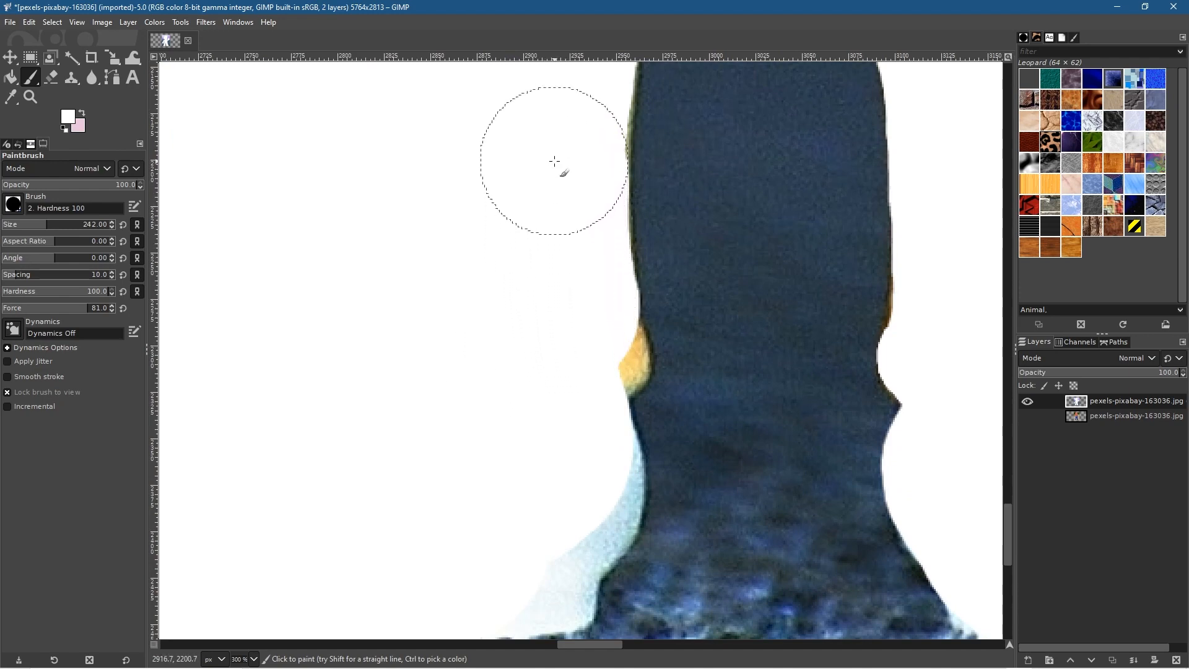
Step: Paint white over the remaining yellow patch at the inner trouser cuff of the leg on the lowered-arm side
ctrl+scroll(486, 363, down, 7)
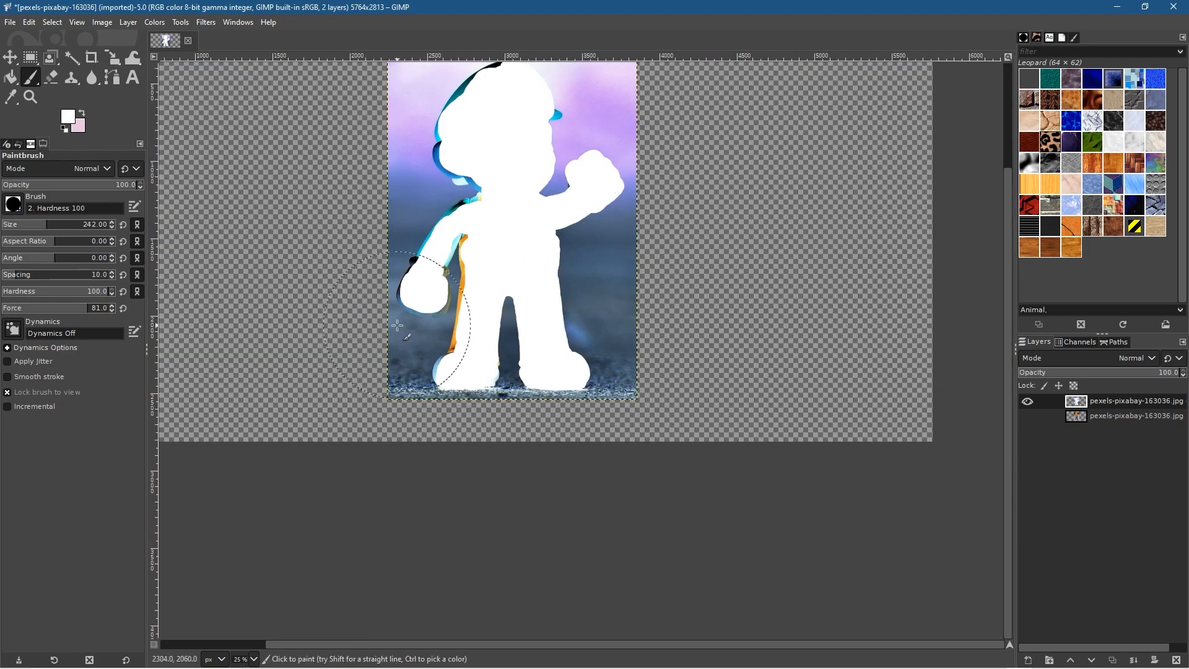
ctrl+scroll(413, 329, up, 6)
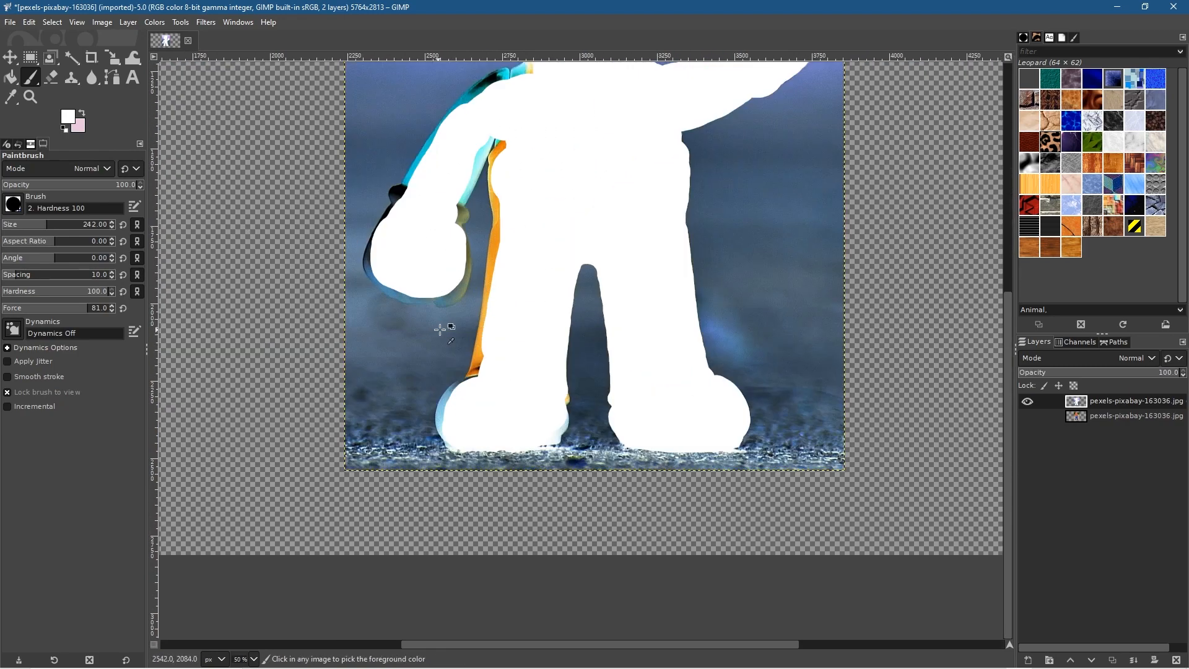
scroll(455, 149, up, 3)
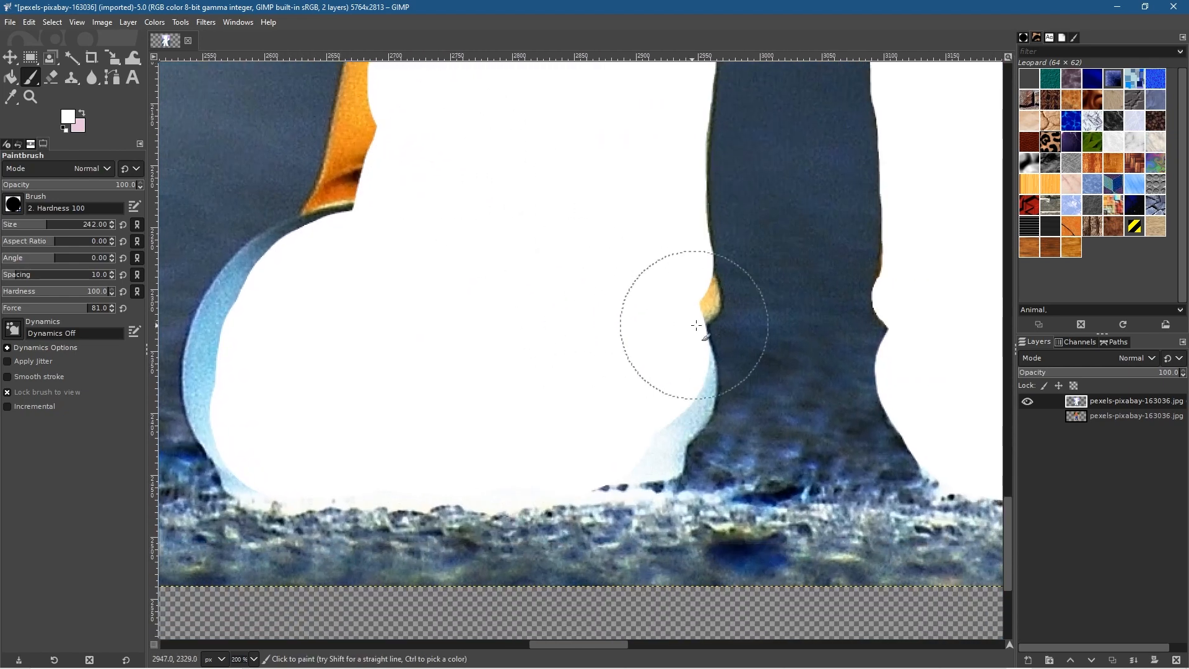
ctrl+scroll(694, 319, up, 3)
ctrl+scroll(702, 250, up, 3)
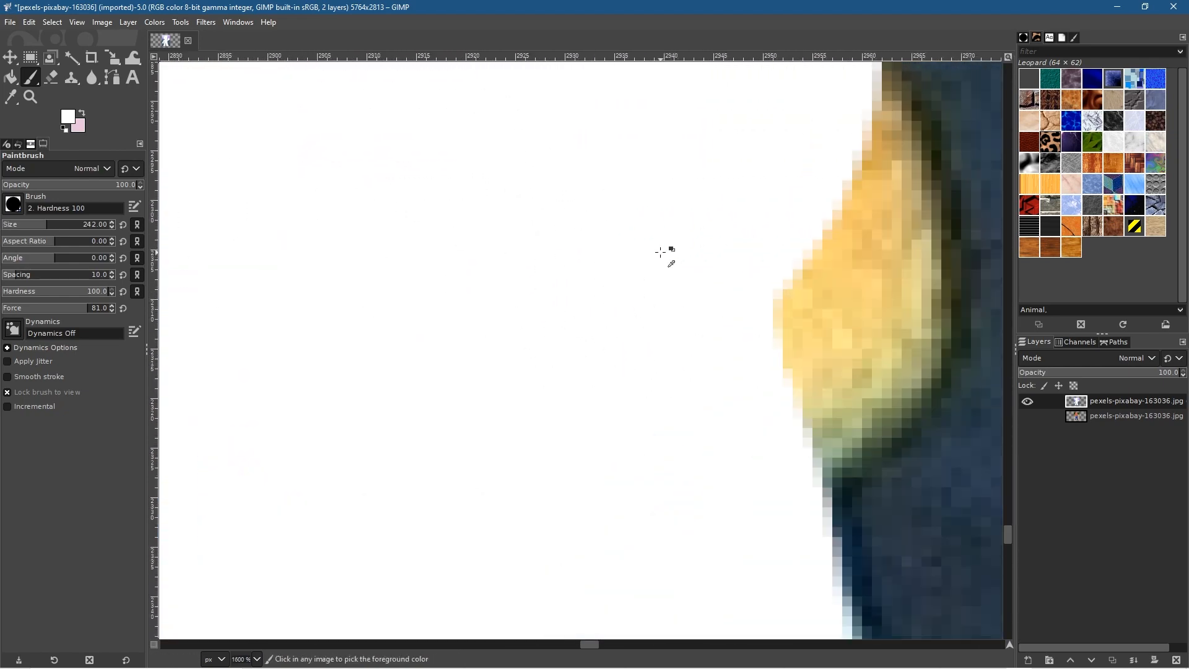
ctrl+scroll(448, 279, down, 4)
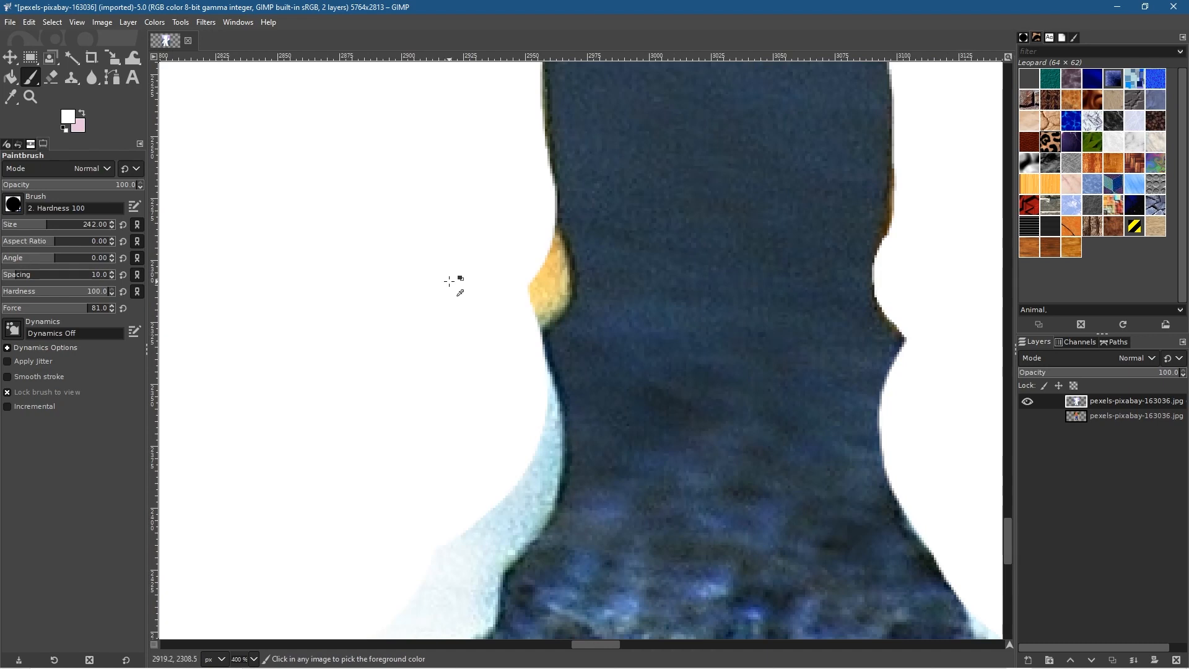
ctrl+scroll(587, 265, up, 4)
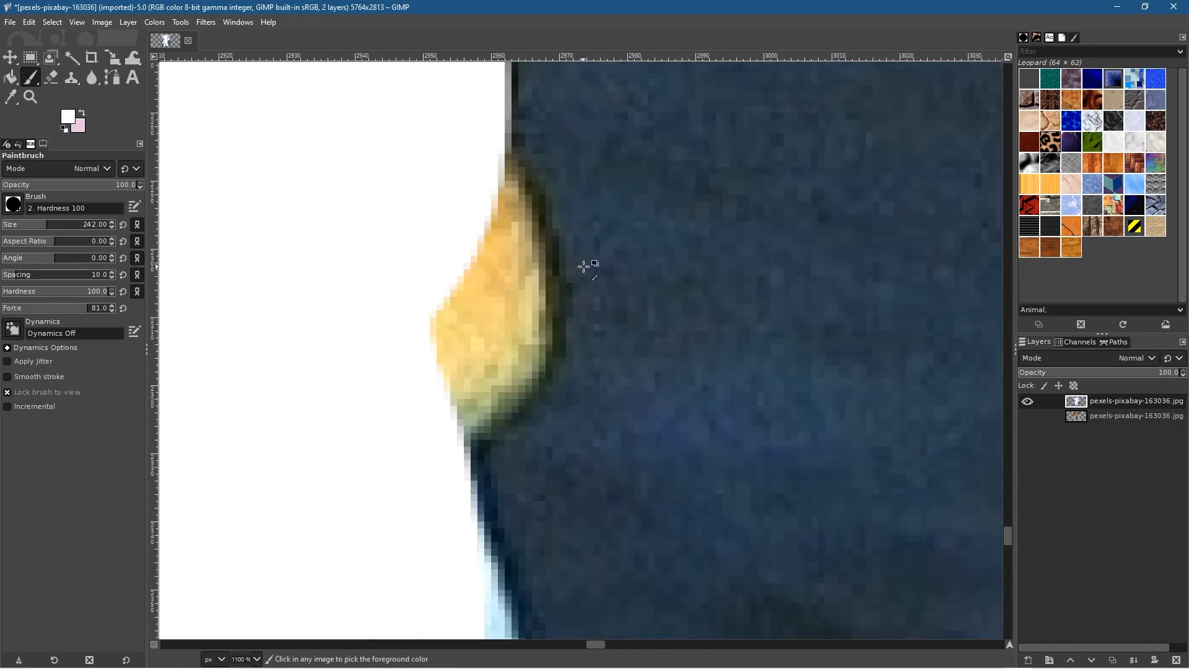
mouse_move(382, 239)
mouse_down()
mouse_move(437, 246)
mouse_move(420, 156)
mouse_move(447, 216)
mouse_move(466, 316)
mouse_move(432, 421)
mouse_move(386, 368)
mouse_up()
Step: Paint white over the inner side of the shoe on the lowered-arm side, down to its sole
ctrl+scroll(315, 400, down, 5)
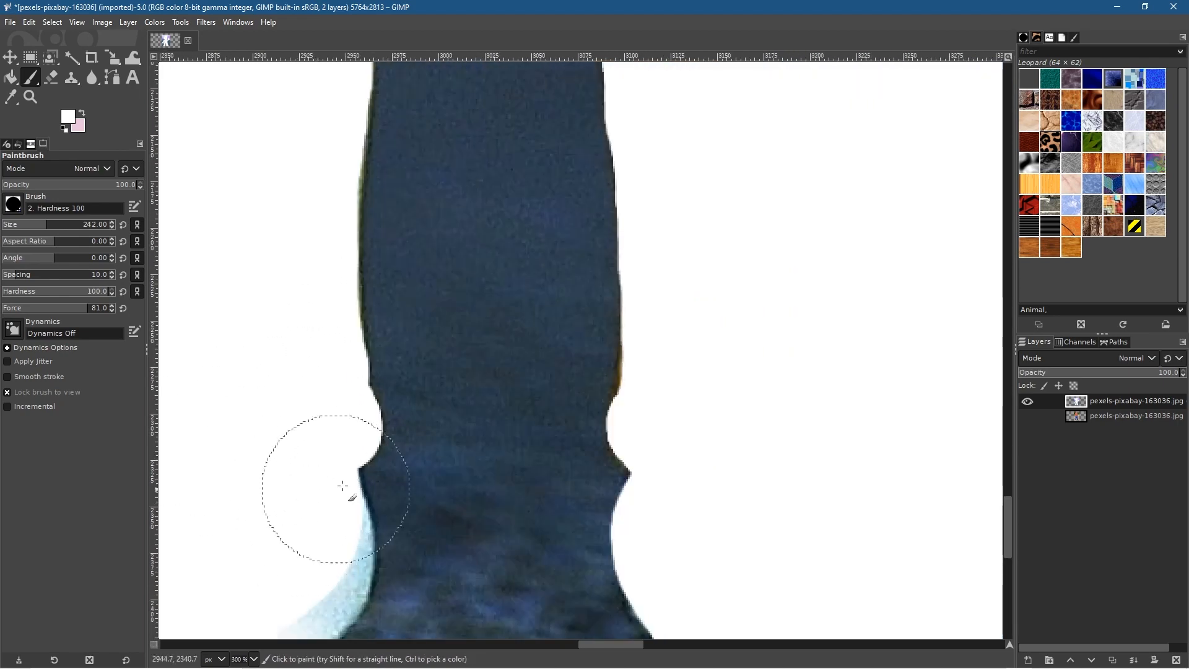
ctrl+scroll(372, 478, up, 4)
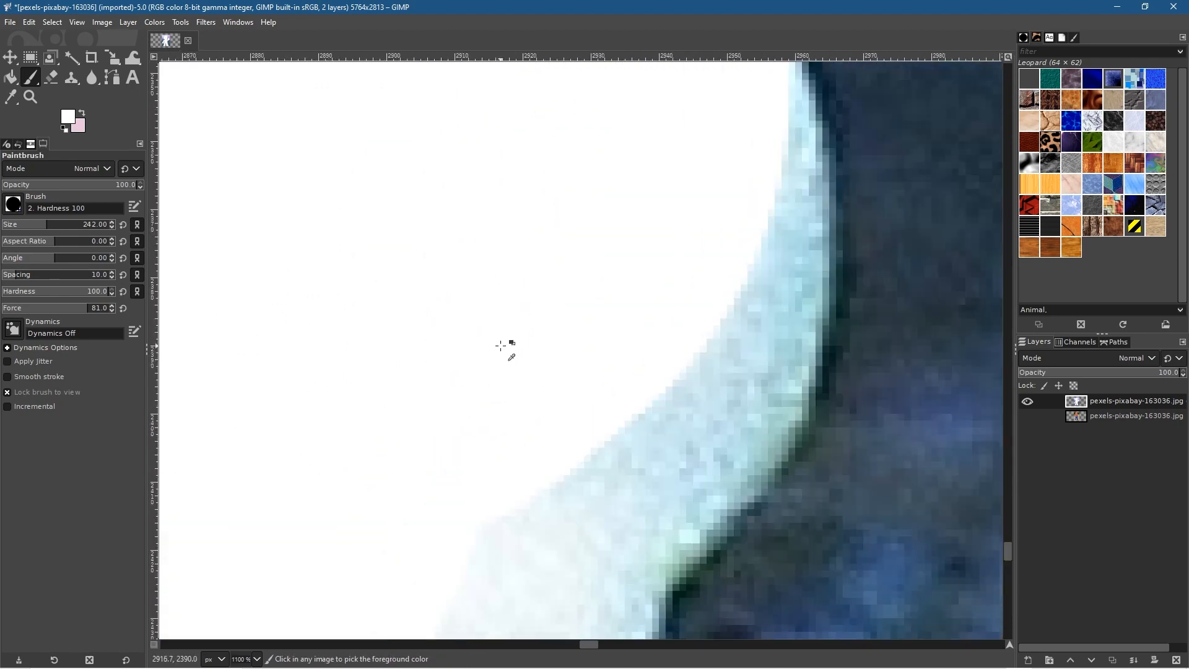
ctrl+scroll(499, 344, down, 1)
mouse_move(549, 311)
mouse_down()
mouse_move(645, 253)
mouse_move(644, 157)
mouse_up()
mouse_move(655, 196)
mouse_down()
mouse_move(669, 310)
mouse_move(647, 368)
mouse_move(630, 401)
mouse_move(638, 388)
mouse_move(504, 508)
mouse_move(477, 337)
mouse_move(555, 214)
mouse_move(576, 279)
mouse_move(366, 325)
mouse_move(224, 327)
mouse_move(452, 331)
mouse_up()
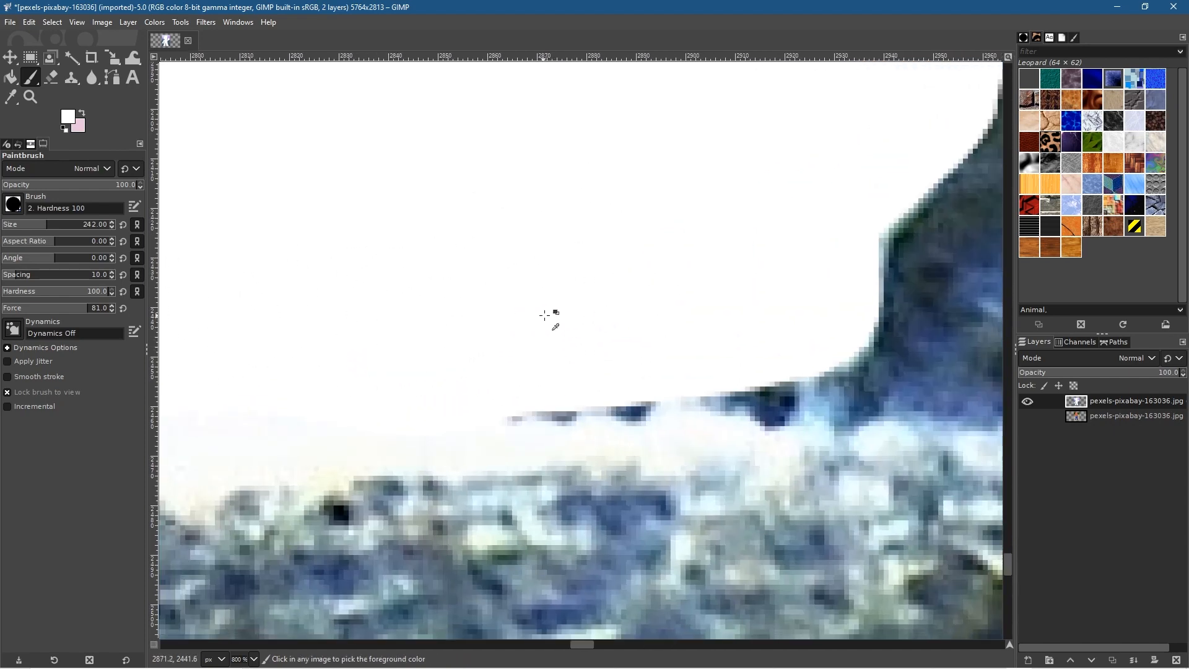
Step: Paint white over the outer side of the shoe on the lowered-arm side and up the orange outer edge of its lower trouser leg
scroll(542, 316, down, 5)
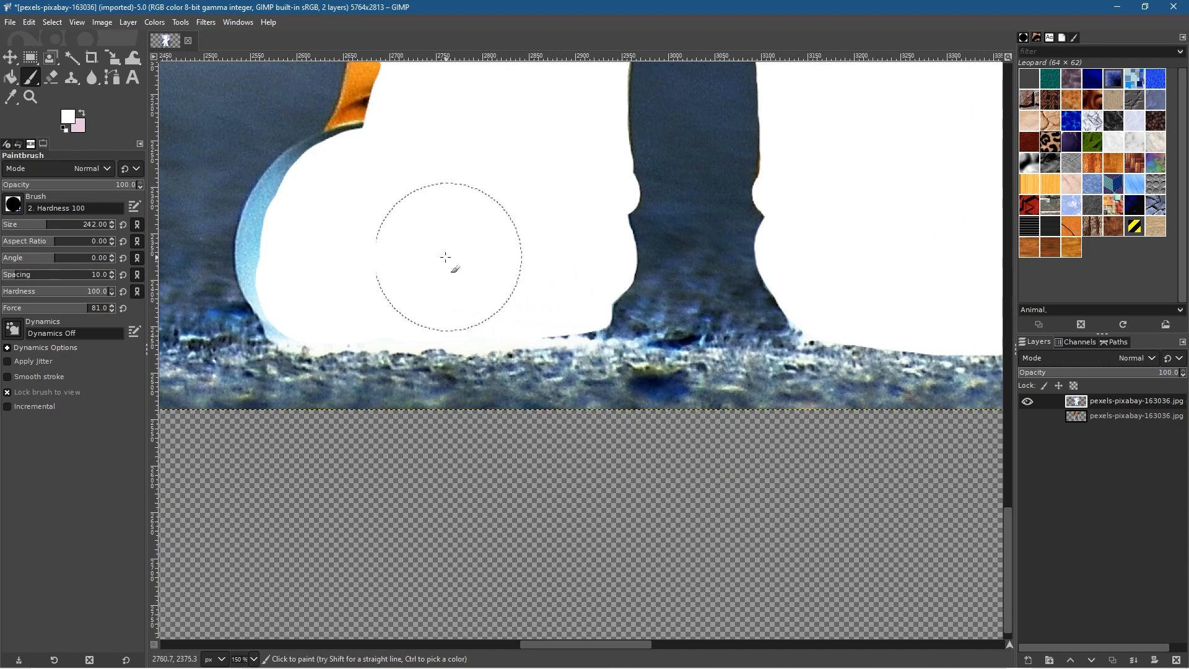
mouse_move(391, 269)
mouse_down()
mouse_move(329, 264)
mouse_move(319, 243)
mouse_move(336, 208)
mouse_move(367, 196)
mouse_move(319, 222)
mouse_move(326, 272)
mouse_up()
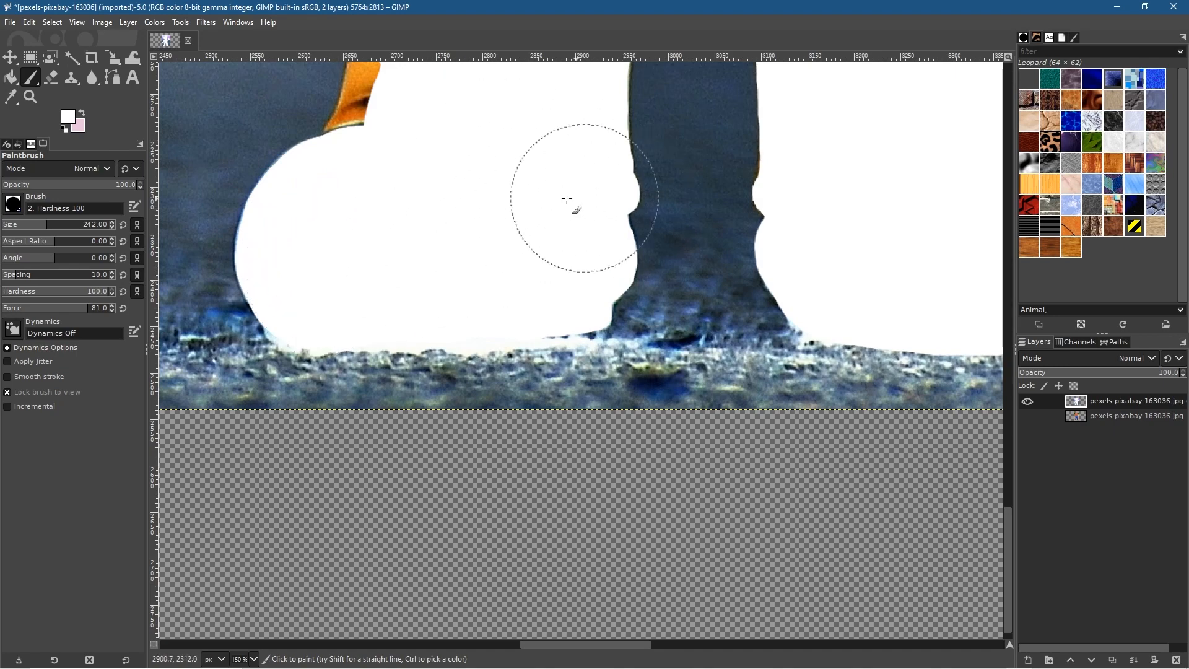
key(space)
mouse_move(552, 313)
mouse_down()
mouse_move(531, 388)
mouse_move(505, 417)
mouse_up()
key(space)
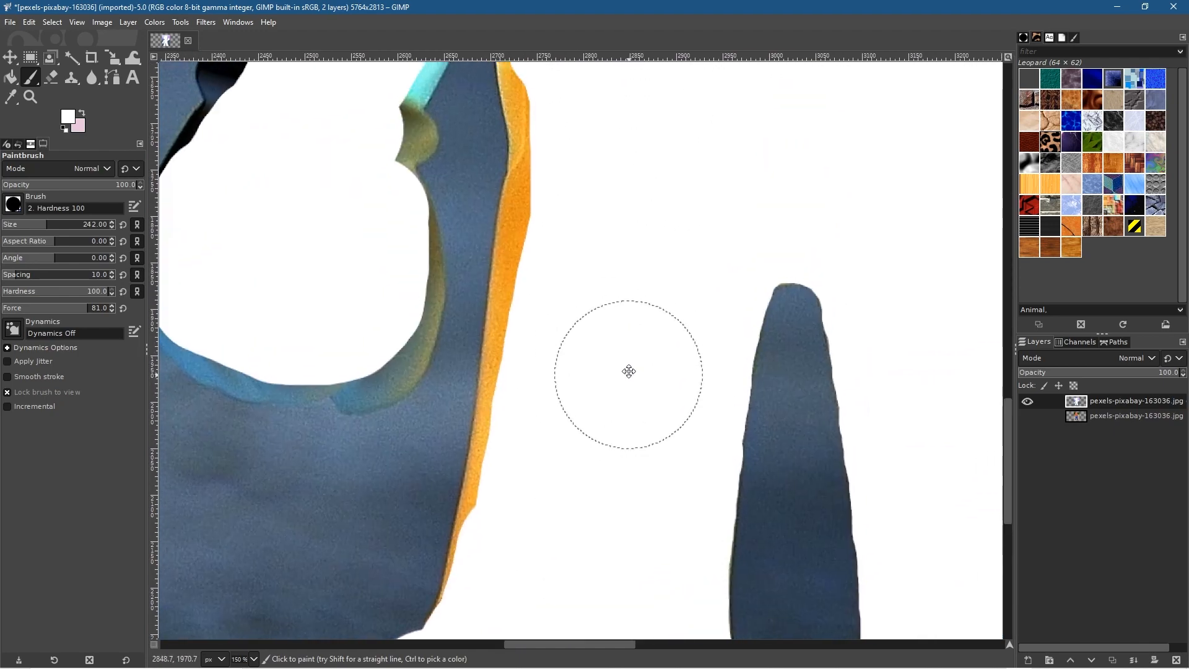
drag(573, 204, 537, 500)
drag(605, 443, 717, 232)
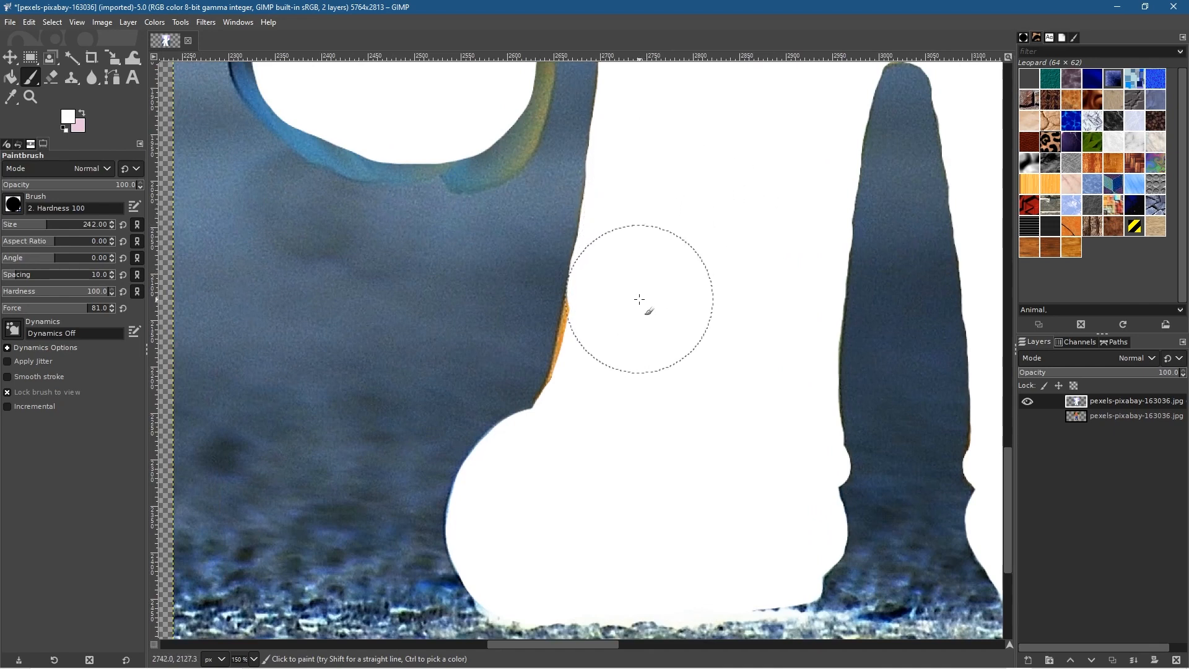
drag(631, 334, 626, 357)
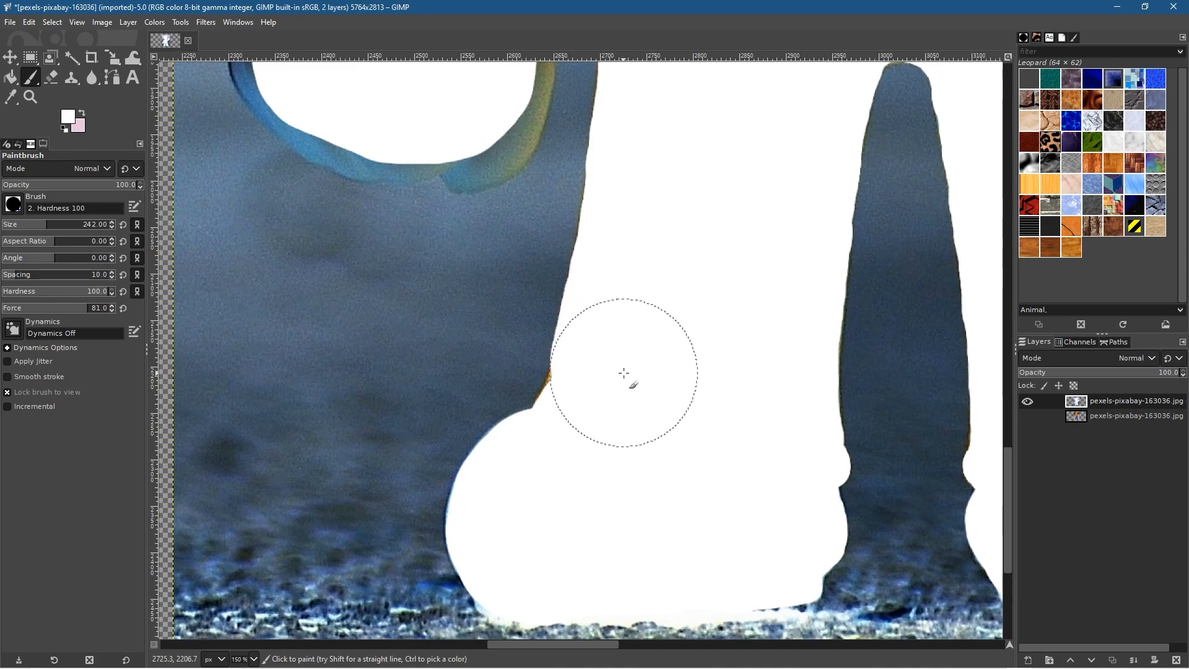
Step: Paint white over the orange strip along the same leg's upper outer edge, beside the lowered arm
drag(752, 151, 672, 547)
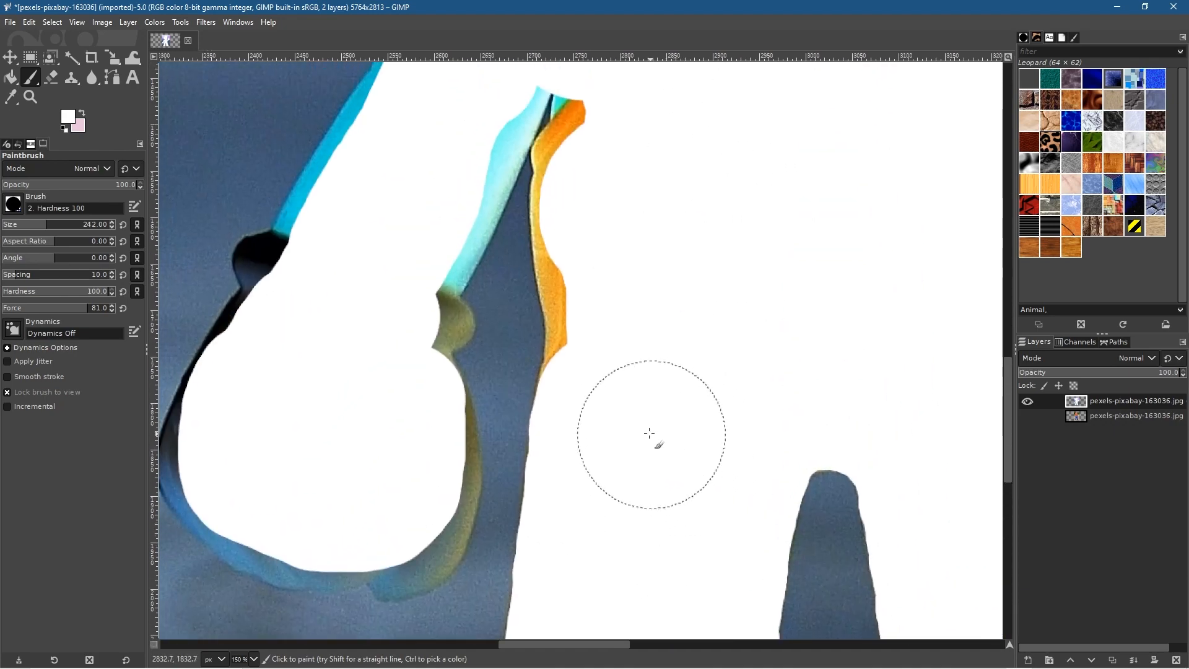
mouse_move(627, 213)
mouse_down()
mouse_move(637, 165)
mouse_move(619, 165)
mouse_move(617, 186)
mouse_up()
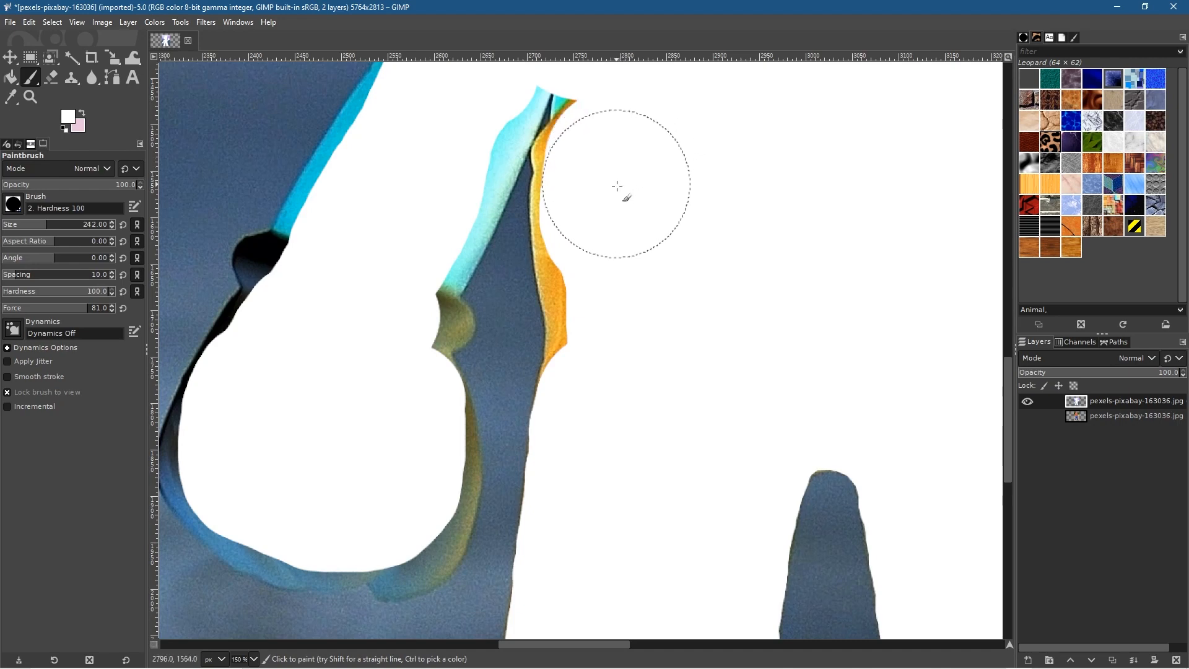
mouse_move(617, 231)
mouse_down()
mouse_move(626, 365)
mouse_move(619, 332)
mouse_move(613, 391)
mouse_move(632, 247)
mouse_up()
scroll(632, 247, up, 6)
drag(555, 287, 895, 315)
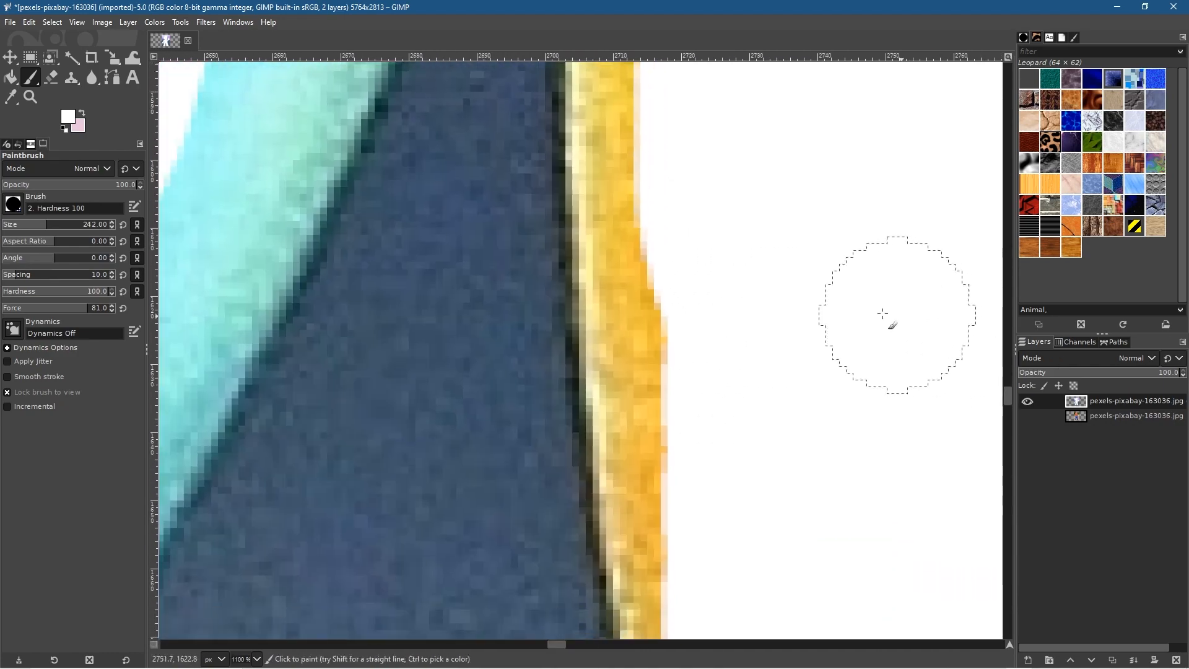
Step: Paint white over the yellow and orange strip along the right edge of the dark blue peak, up to its tip
mouse_move(676, 190)
mouse_down()
mouse_move(677, 271)
mouse_move(645, 285)
mouse_move(680, 456)
mouse_move(680, 548)
mouse_move(705, 337)
mouse_up()
mouse_move(675, 161)
mouse_down()
mouse_move(728, 498)
mouse_move(770, 440)
mouse_move(705, 147)
mouse_up()
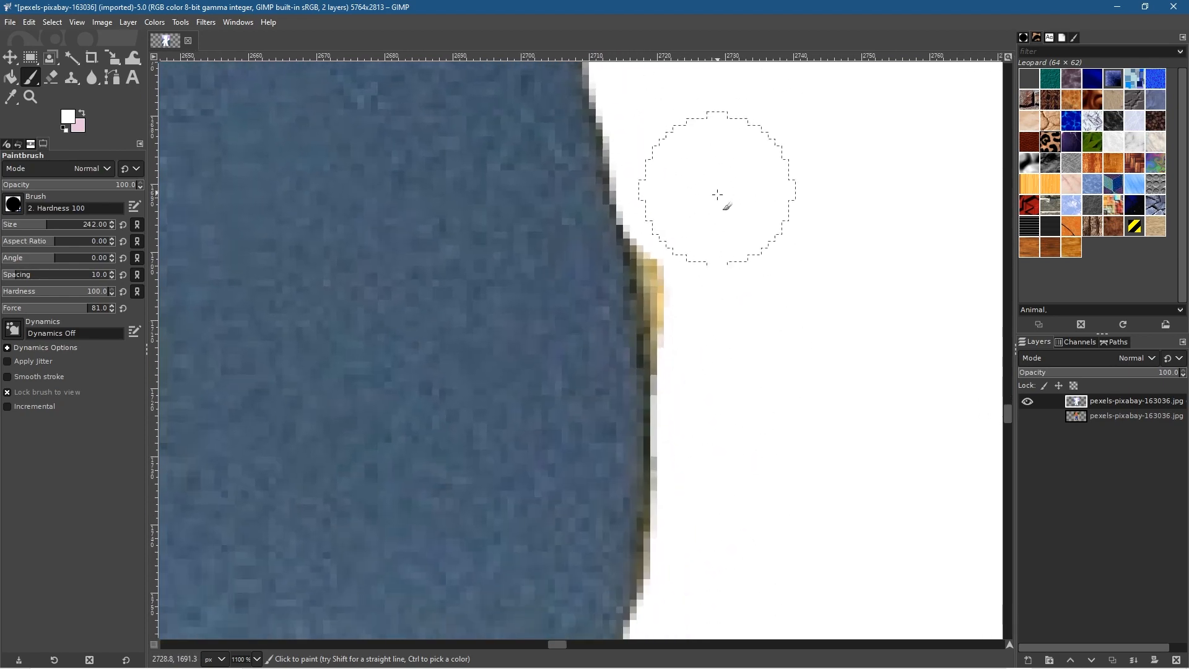
mouse_move(725, 289)
mouse_down()
mouse_move(719, 244)
mouse_move(748, 376)
mouse_up()
scroll(804, 504, up, 5)
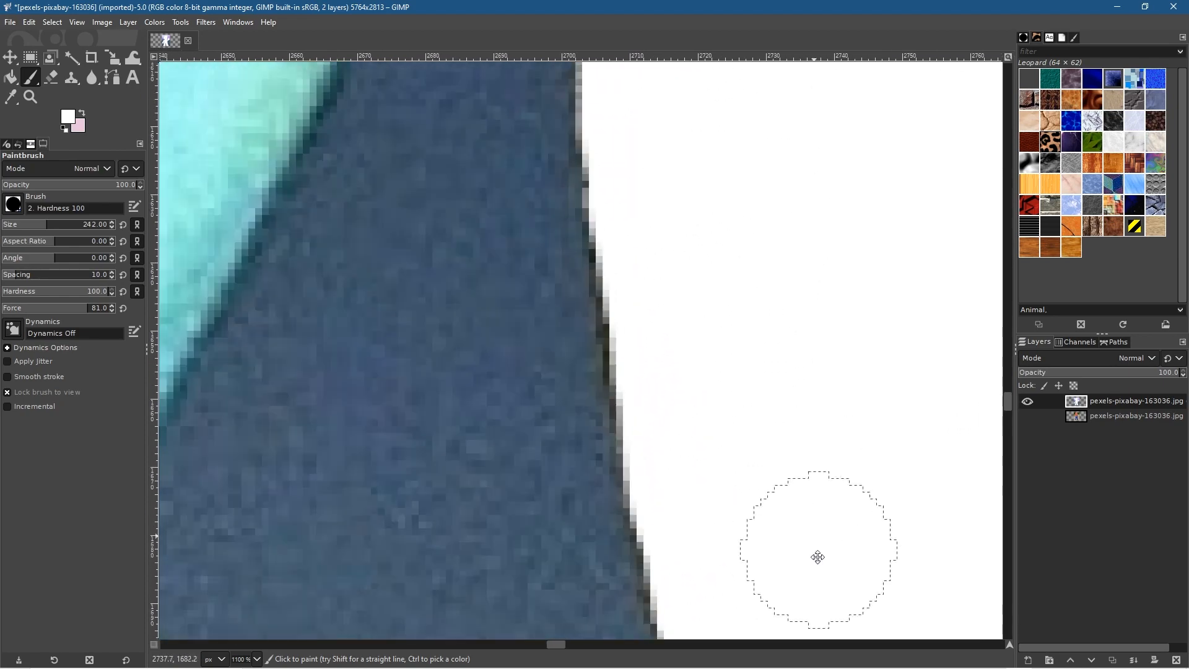
drag(742, 159, 738, 630)
drag(706, 376, 670, 530)
mouse_move(701, 331)
mouse_down()
mouse_move(693, 220)
mouse_move(677, 351)
mouse_up()
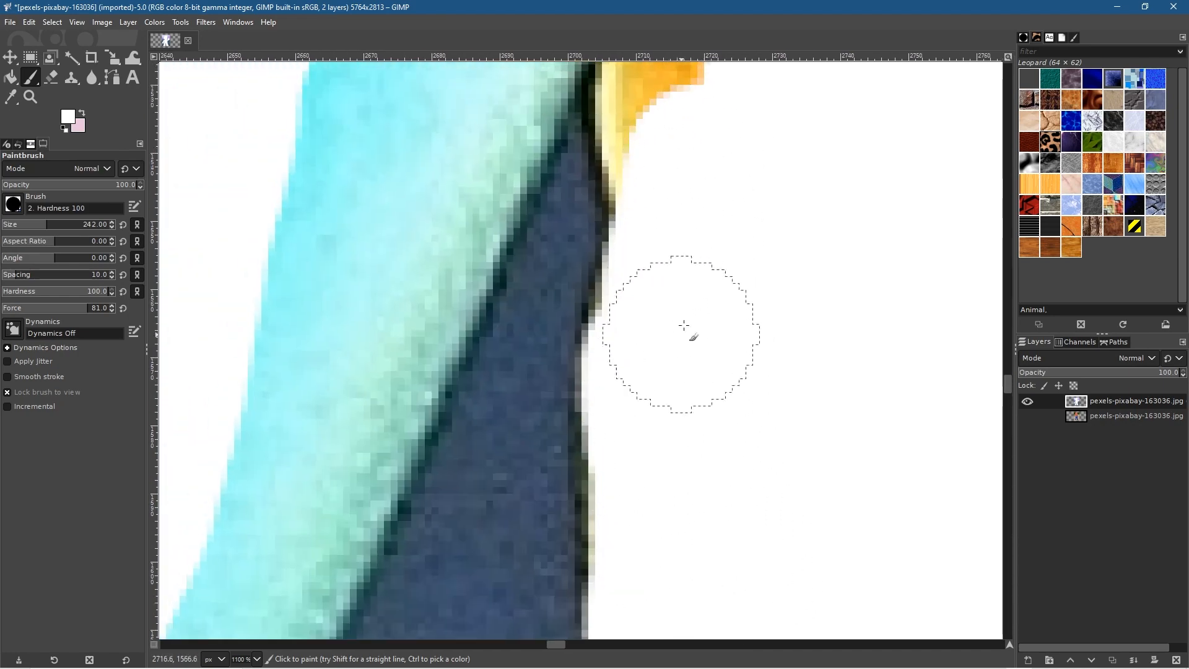
drag(730, 212, 817, 666)
mouse_move(866, 341)
mouse_down()
mouse_move(842, 460)
mouse_move(889, 217)
mouse_move(955, 180)
mouse_move(810, 118)
mouse_move(795, 133)
mouse_move(769, 303)
mouse_move(762, 481)
mouse_move(797, 545)
mouse_move(771, 549)
mouse_move(759, 514)
mouse_move(752, 554)
mouse_up()
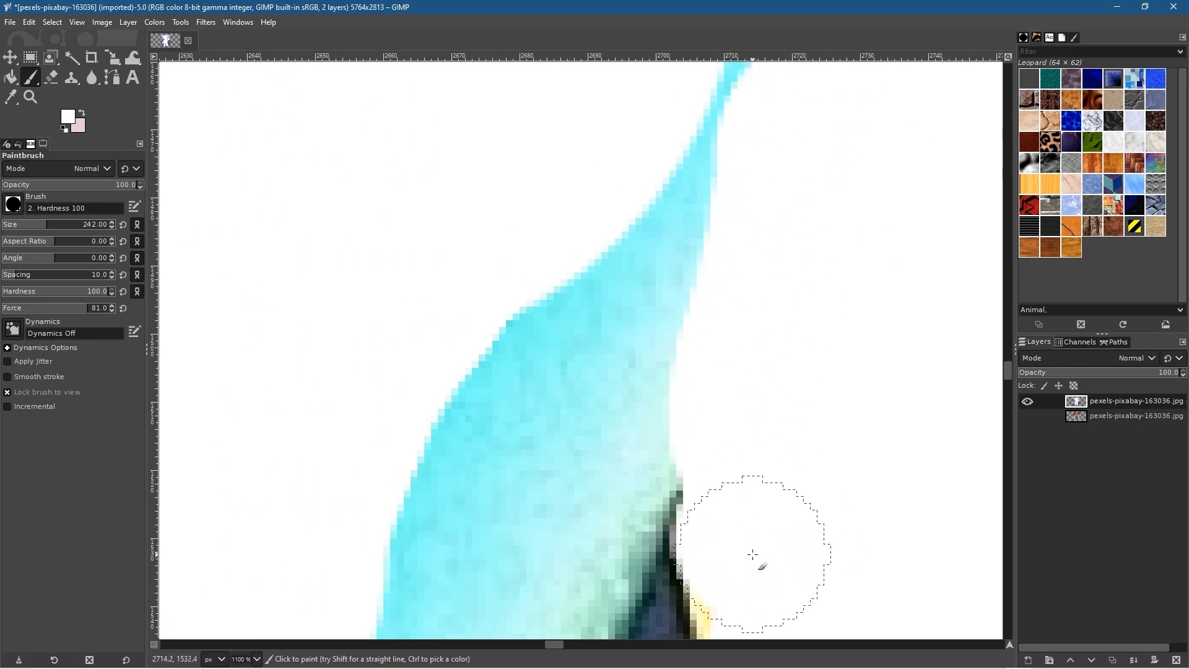
Step: Paint white over the light cyan strip, from its pointed tip down the left side of the dark blue peak
scroll(810, 441, down, 2)
drag(854, 399, 837, 250)
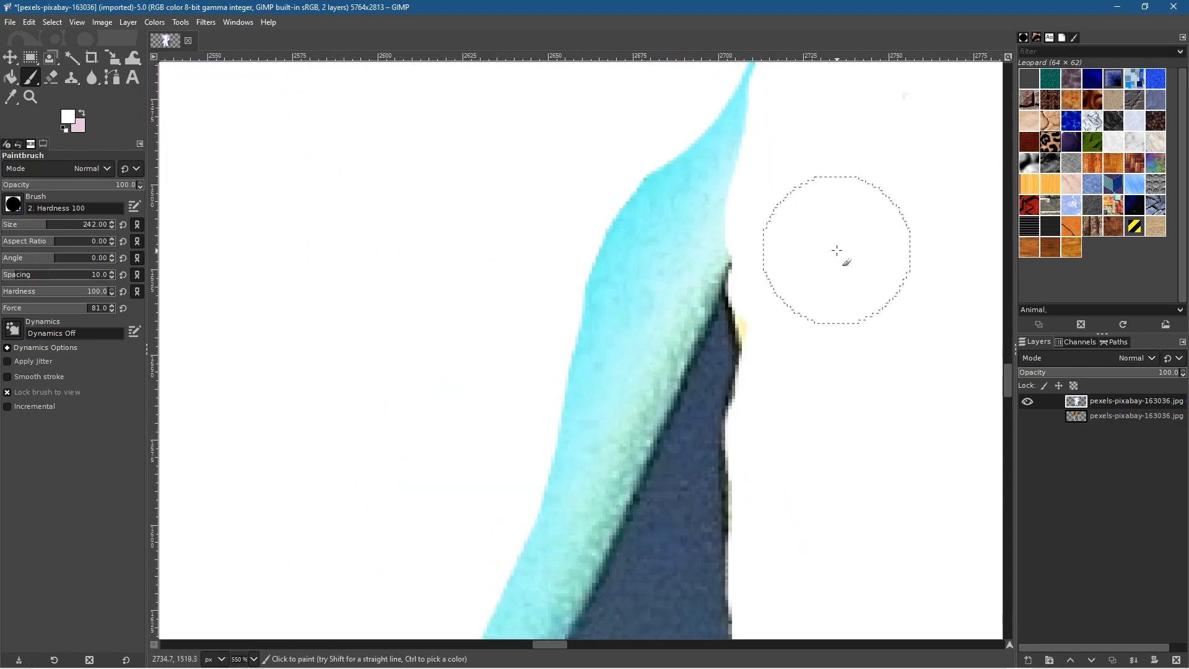
drag(761, 88, 765, 101)
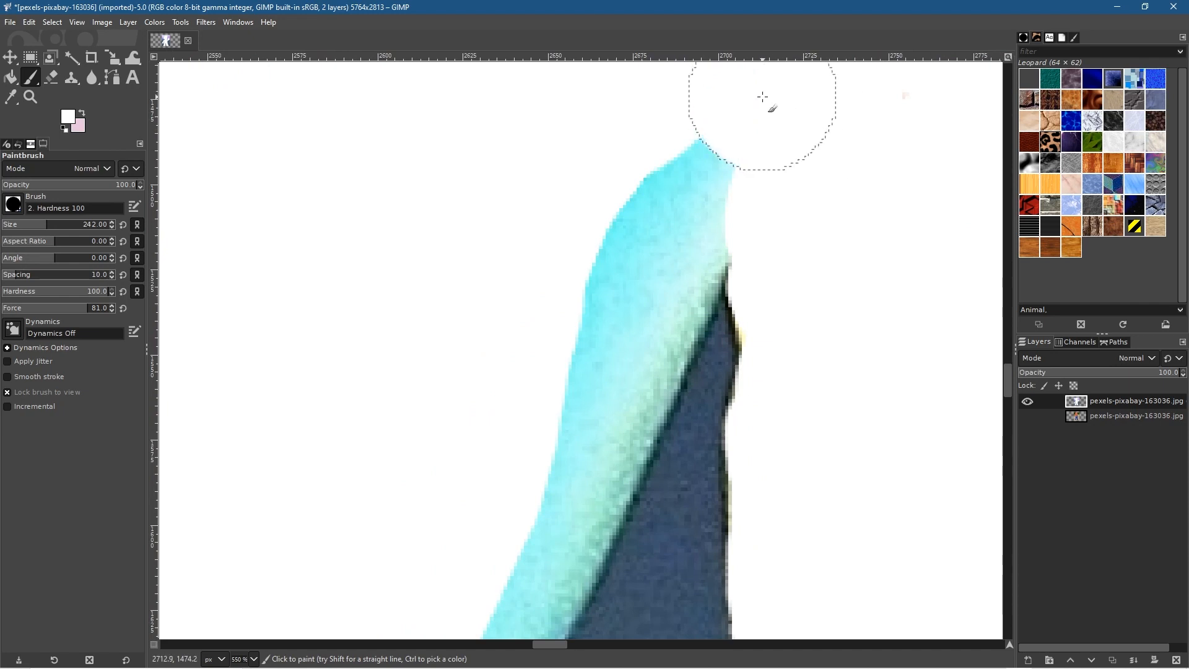
scroll(866, 285, up, 5)
mouse_move(526, 279)
mouse_down()
mouse_move(526, 188)
mouse_move(644, 60)
mouse_up()
mouse_move(808, 246)
mouse_down()
mouse_move(761, 274)
mouse_move(781, 296)
mouse_move(677, 553)
mouse_move(663, 531)
mouse_move(784, 119)
mouse_up()
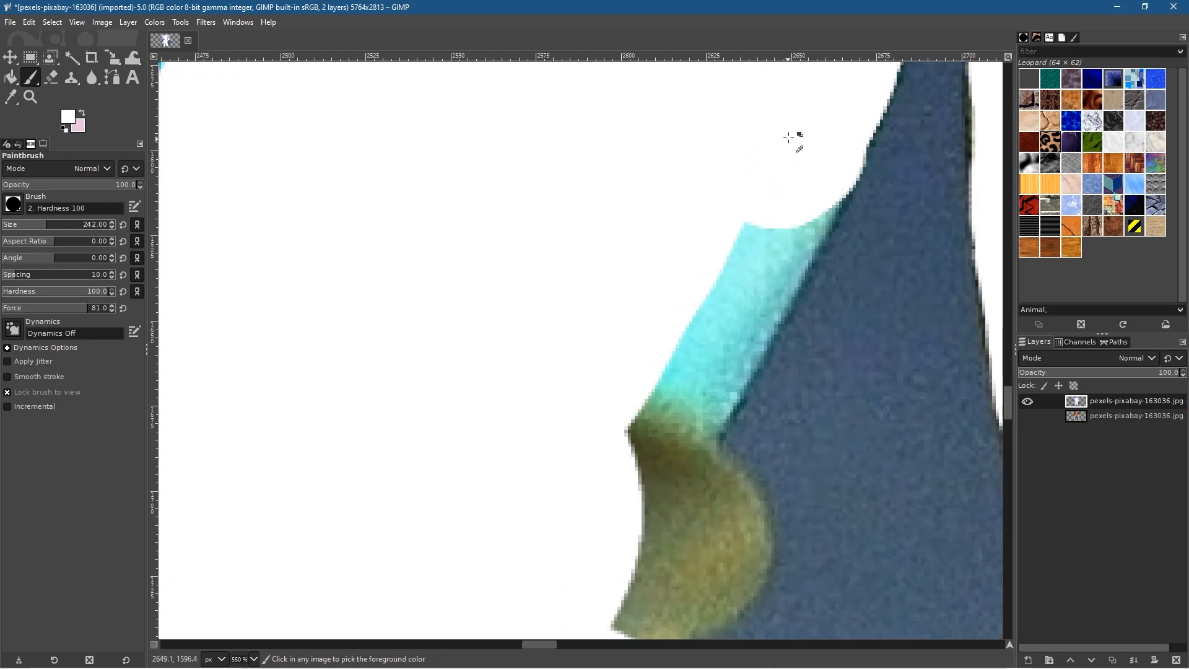
Step: Paint out the cyan strip's lower end and the olive patches below it along the blue shape's left edge
mouse_move(784, 164)
mouse_down()
mouse_move(645, 403)
mouse_move(597, 523)
mouse_move(645, 483)
mouse_move(676, 495)
mouse_move(701, 528)
mouse_move(690, 565)
mouse_move(496, 507)
mouse_up()
drag(601, 555, 755, 299)
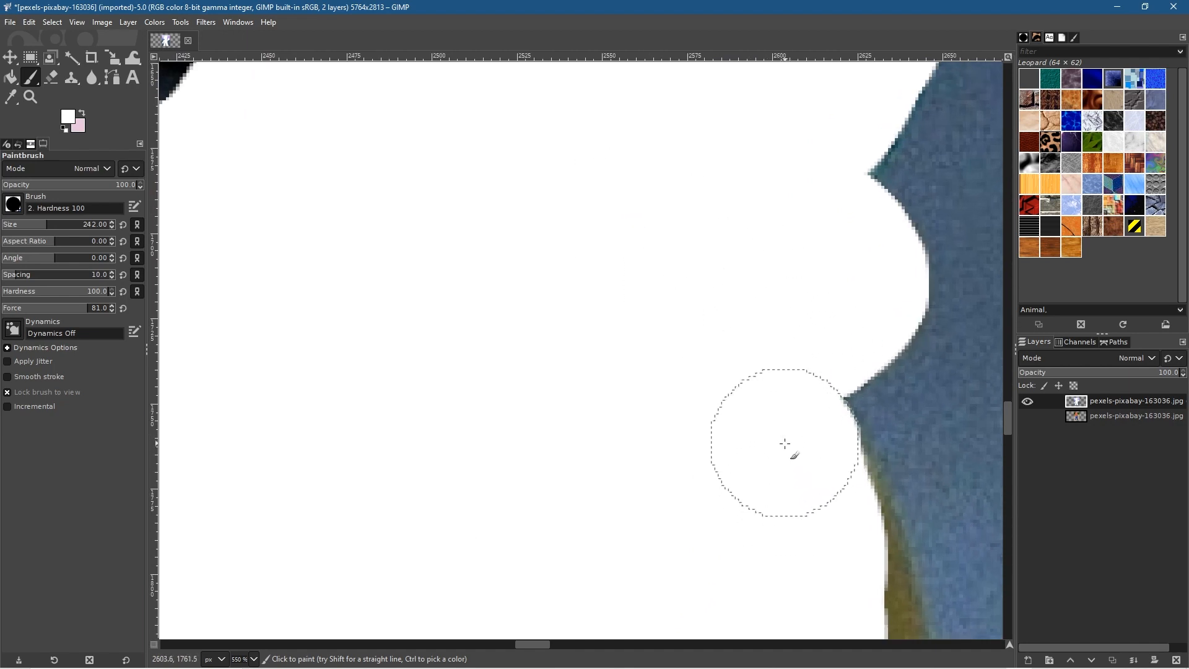
mouse_move(821, 532)
mouse_down()
mouse_move(839, 589)
mouse_move(858, 598)
mouse_up()
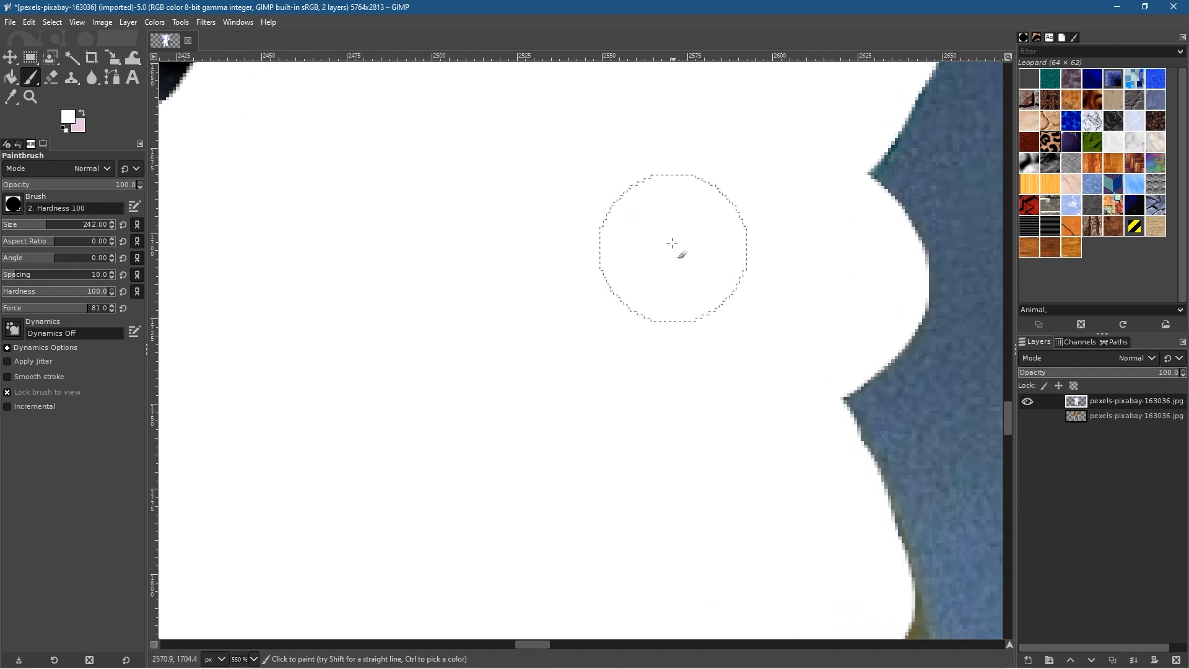
mouse_move(646, 486)
mouse_down()
mouse_move(502, 204)
mouse_move(515, 87)
mouse_up()
mouse_move(712, 196)
mouse_down()
mouse_move(732, 354)
mouse_move(723, 270)
mouse_up()
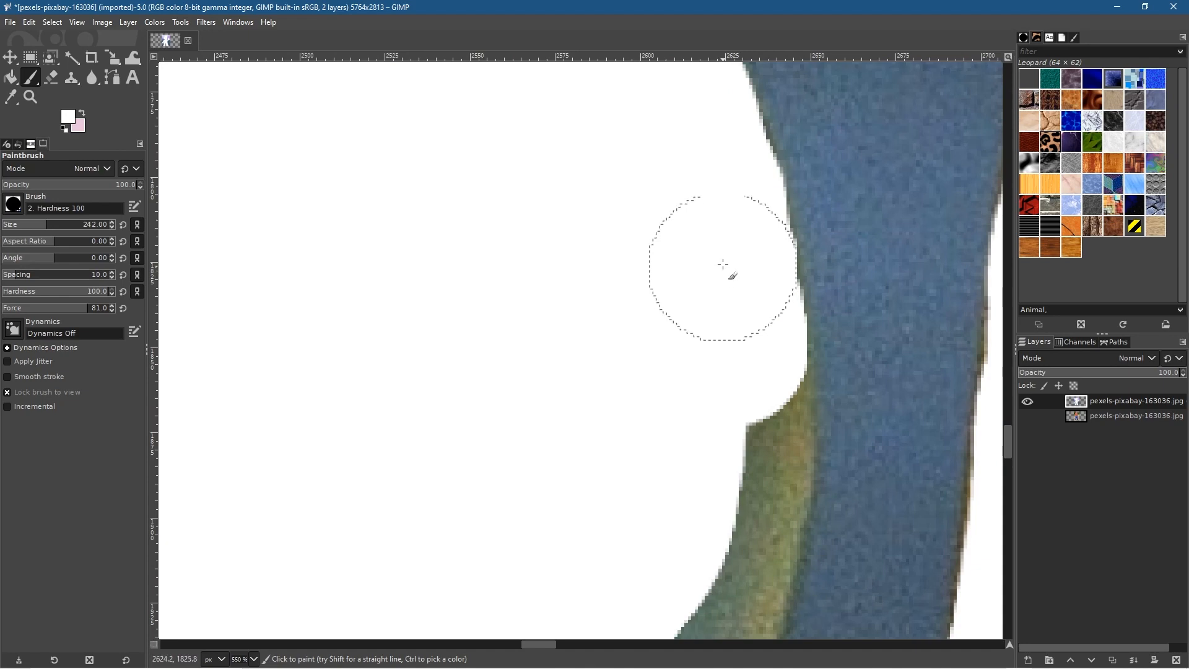
Step: Paint white over the olive-green strip following the blue shape's edge down into the curved bottom of the white area
mouse_move(738, 341)
mouse_down()
mouse_move(736, 500)
mouse_move(710, 585)
mouse_up()
mouse_move(709, 586)
mouse_down()
mouse_move(701, 388)
mouse_move(803, 183)
mouse_up()
mouse_move(797, 140)
mouse_down()
mouse_move(736, 313)
mouse_move(690, 374)
mouse_move(631, 410)
mouse_move(538, 423)
mouse_move(579, 400)
mouse_up()
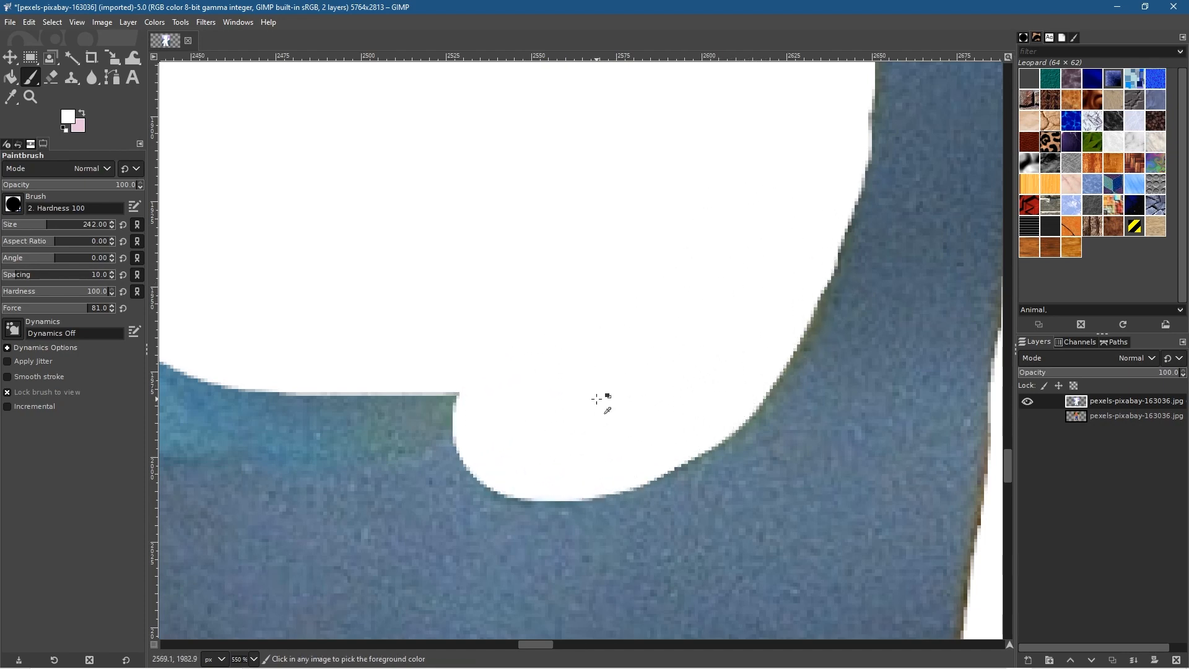
Step: Paint white over the teal strip along the bottom curve of the white area, undoing and repainting one stroke
ctrl+scroll(603, 401, down, 6)
ctrl+scroll(520, 407, up, 4)
mouse_move(712, 348)
mouse_down()
mouse_move(746, 340)
mouse_move(699, 364)
mouse_move(643, 369)
mouse_move(549, 332)
mouse_move(456, 226)
mouse_move(476, 286)
mouse_up()
key(ctrl+z)
mouse_move(739, 344)
mouse_down()
mouse_move(672, 355)
mouse_move(565, 337)
mouse_move(456, 206)
mouse_up()
Step: Paint out the black and bright blue band along the left boundary of the white area
key(space)
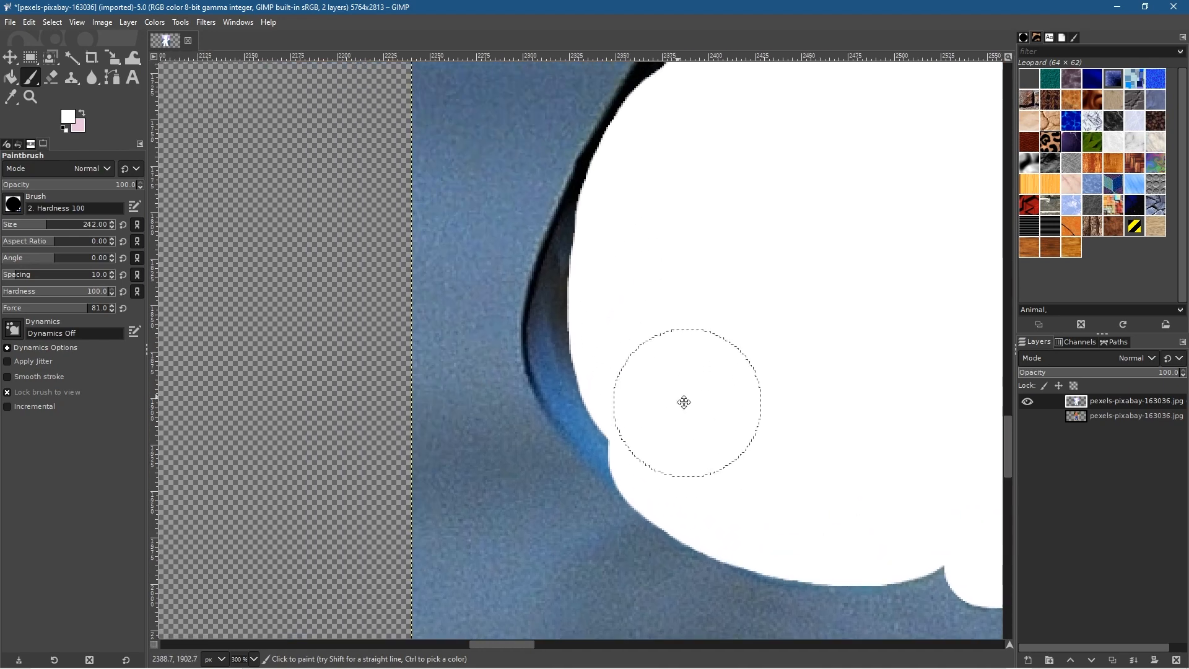
mouse_move(657, 236)
mouse_down()
mouse_move(622, 284)
mouse_move(619, 384)
mouse_move(663, 451)
mouse_move(722, 490)
mouse_up()
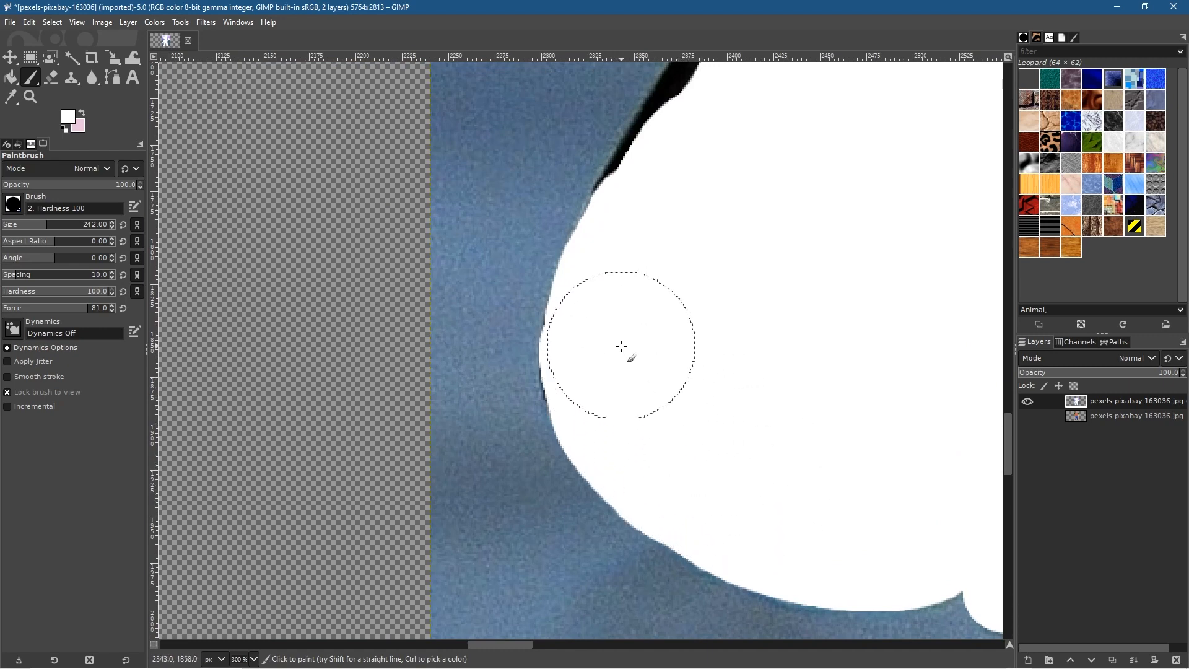
mouse_move(742, 237)
mouse_down()
mouse_move(666, 584)
mouse_move(679, 569)
mouse_up()
drag(746, 302, 717, 296)
mouse_move(722, 348)
mouse_down()
mouse_move(650, 502)
mouse_move(675, 409)
mouse_move(670, 426)
mouse_up()
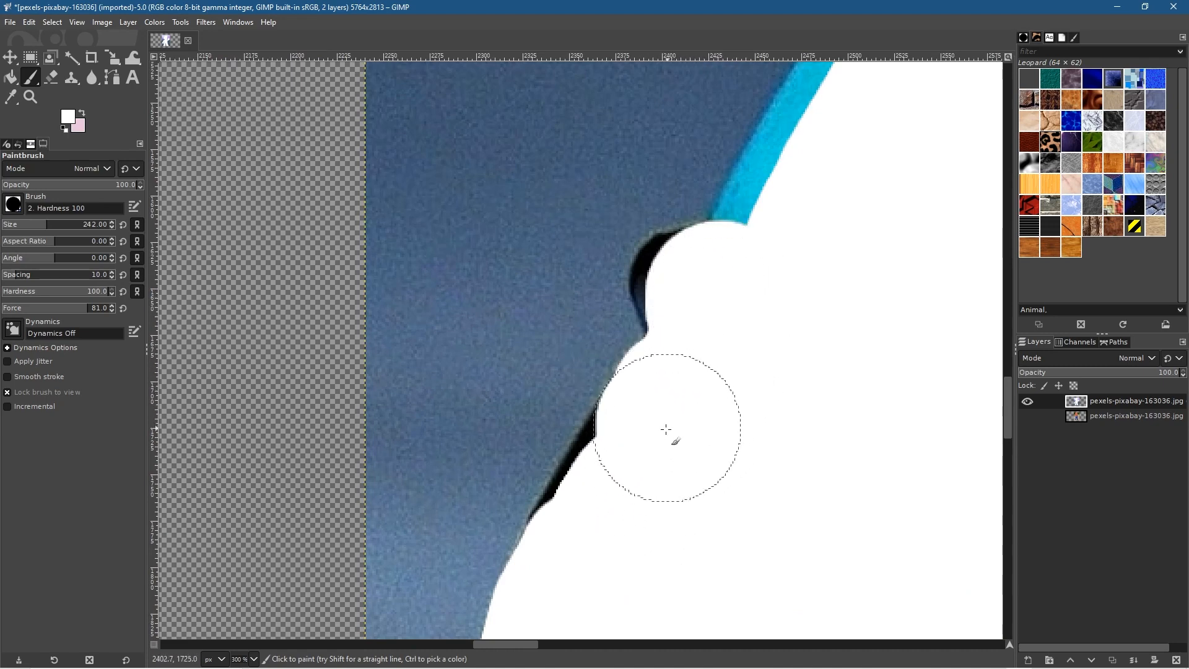
drag(597, 566, 625, 494)
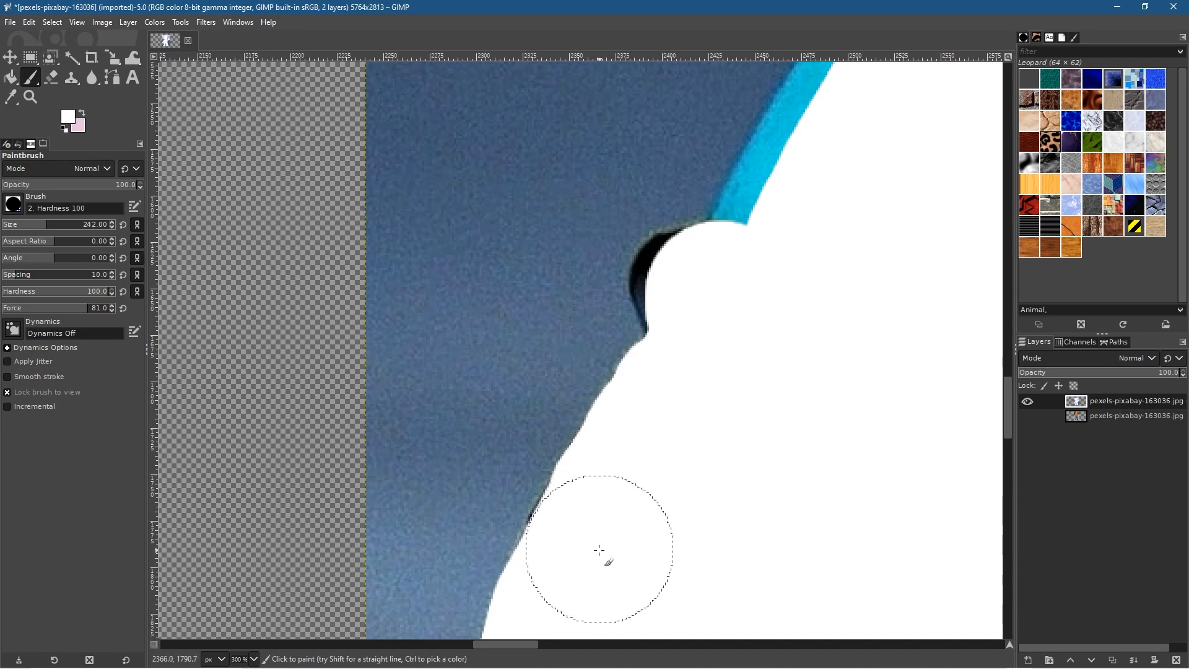
Step: Paint white over the black crescent in the notch just below the bright cyan strip
scroll(745, 338, up, 7)
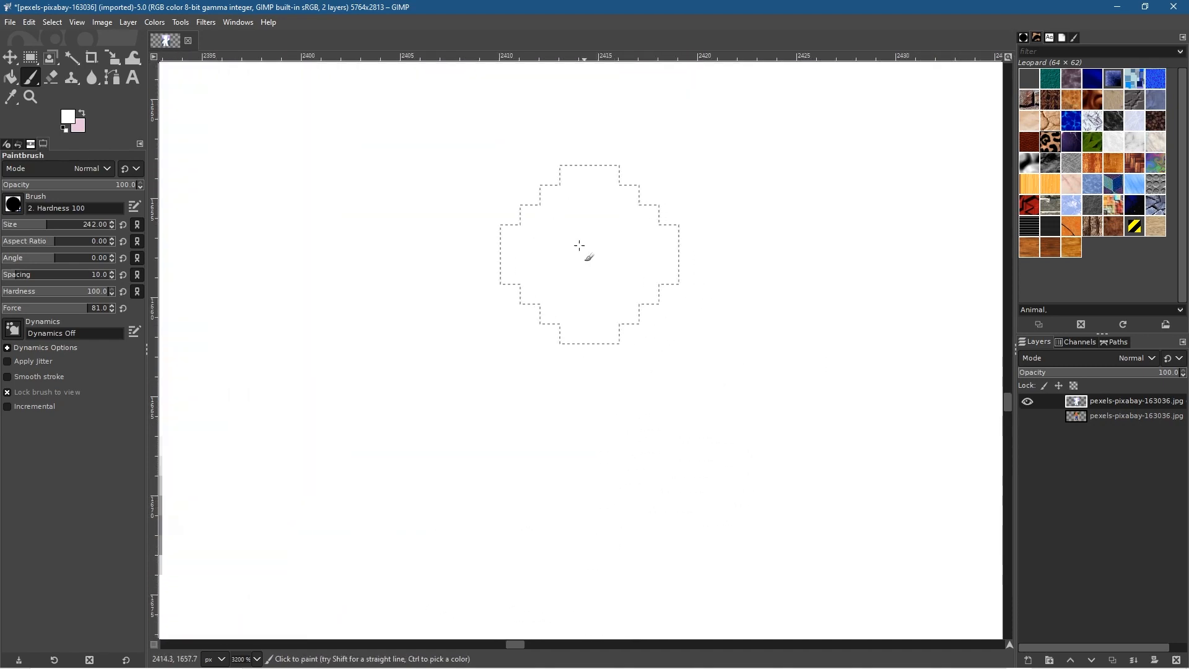
scroll(804, 474, down, 1)
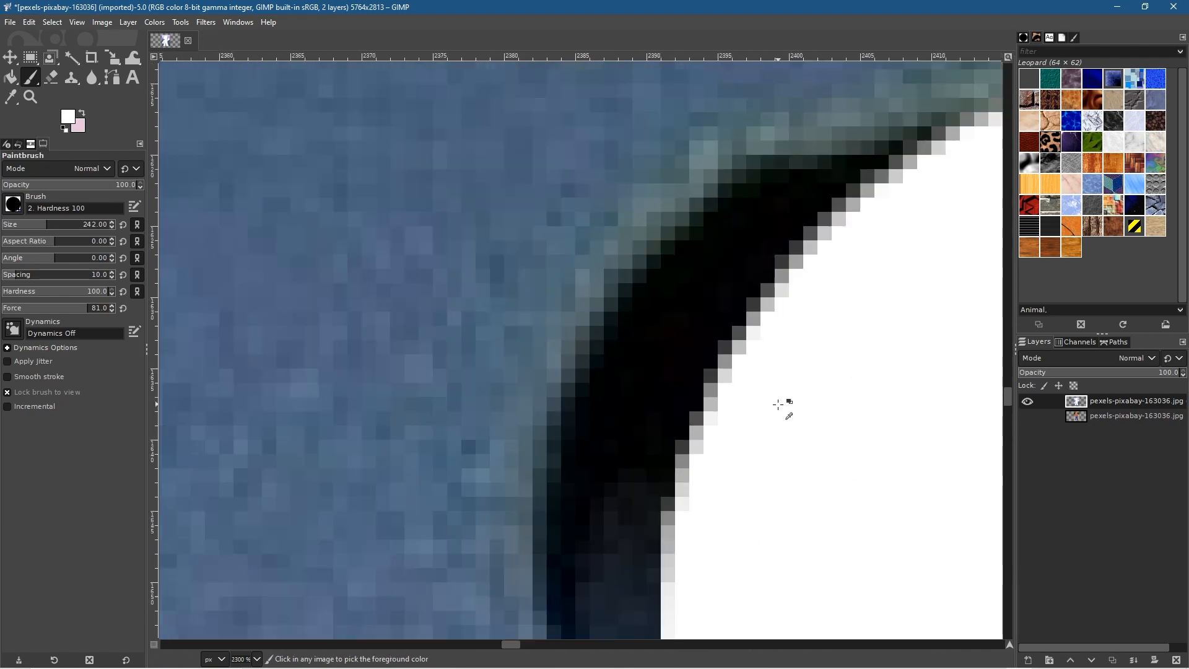
scroll(777, 369, down, 2)
mouse_move(882, 325)
mouse_down()
mouse_move(782, 359)
mouse_move(754, 411)
mouse_move(745, 483)
mouse_move(775, 560)
mouse_up()
drag(792, 352, 236, 472)
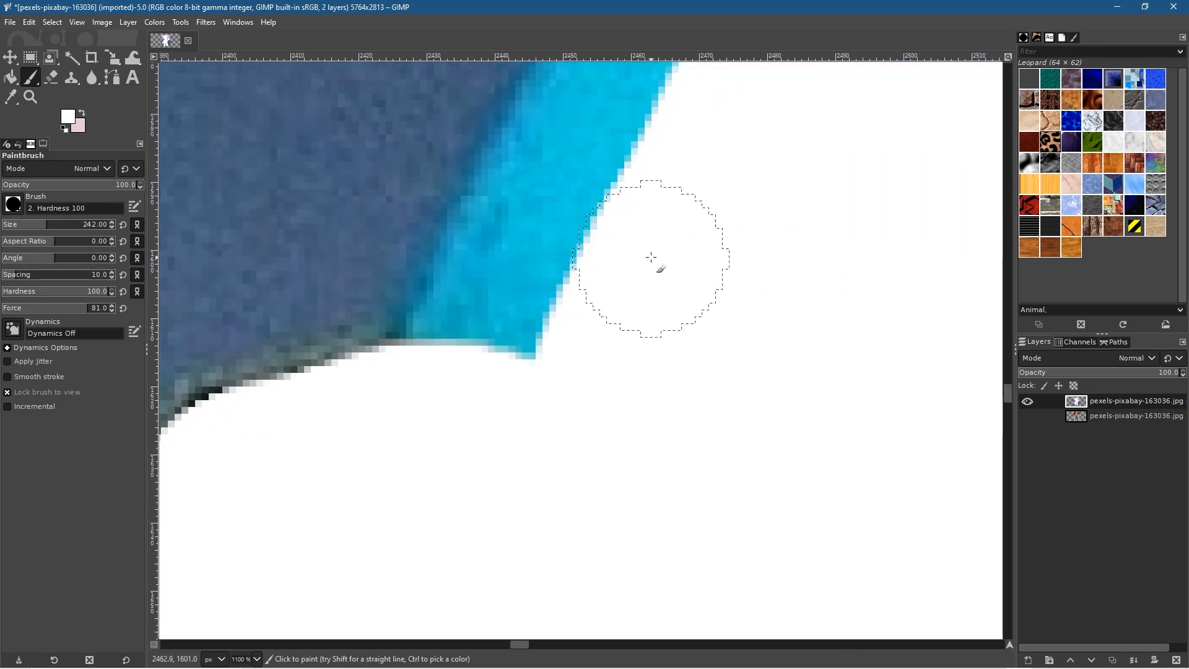
Step: Paint white over the lower stretch of the bright cyan strip, following the edge of the blue background
drag(775, 588, 796, 668)
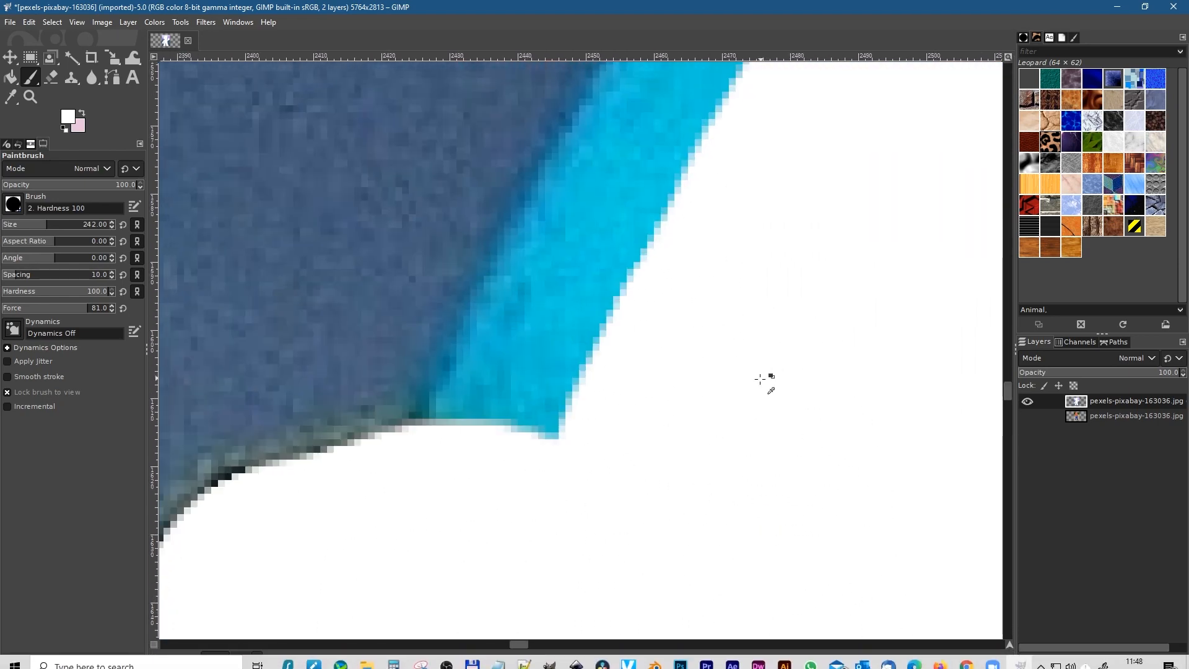
scroll(763, 380, down, 3)
drag(767, 273, 789, 576)
mouse_move(869, 417)
mouse_down()
mouse_move(624, 314)
mouse_move(433, 271)
mouse_up()
mouse_move(509, 208)
mouse_down()
mouse_move(452, 263)
mouse_move(294, 553)
mouse_up()
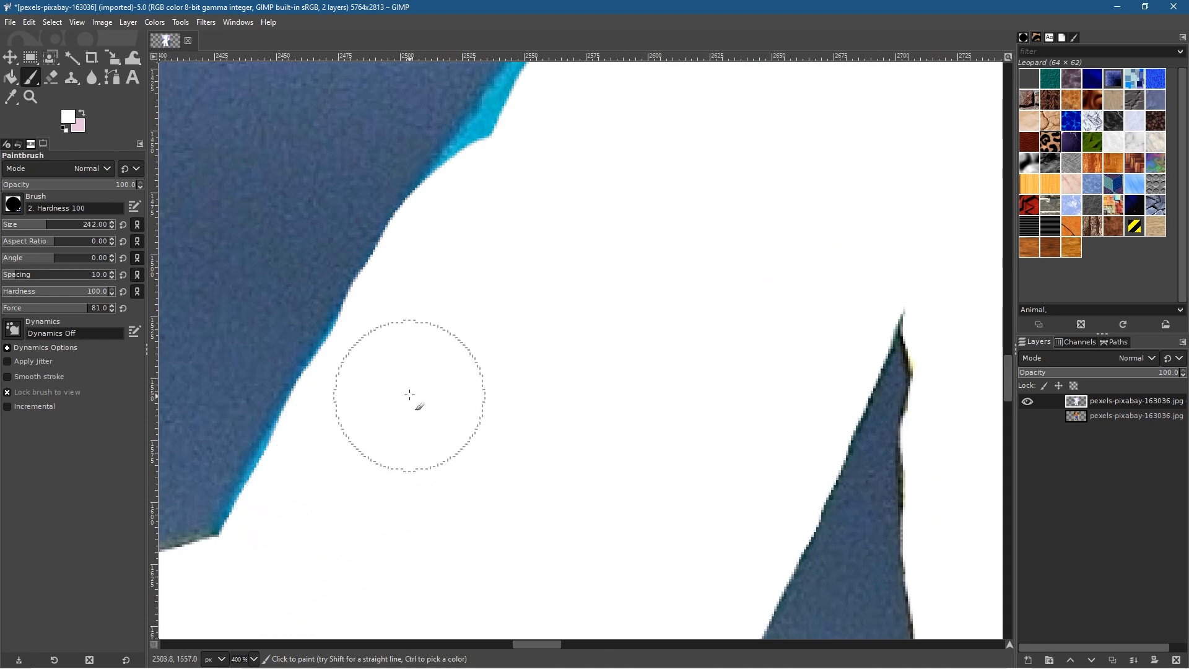
drag(393, 361, 361, 412)
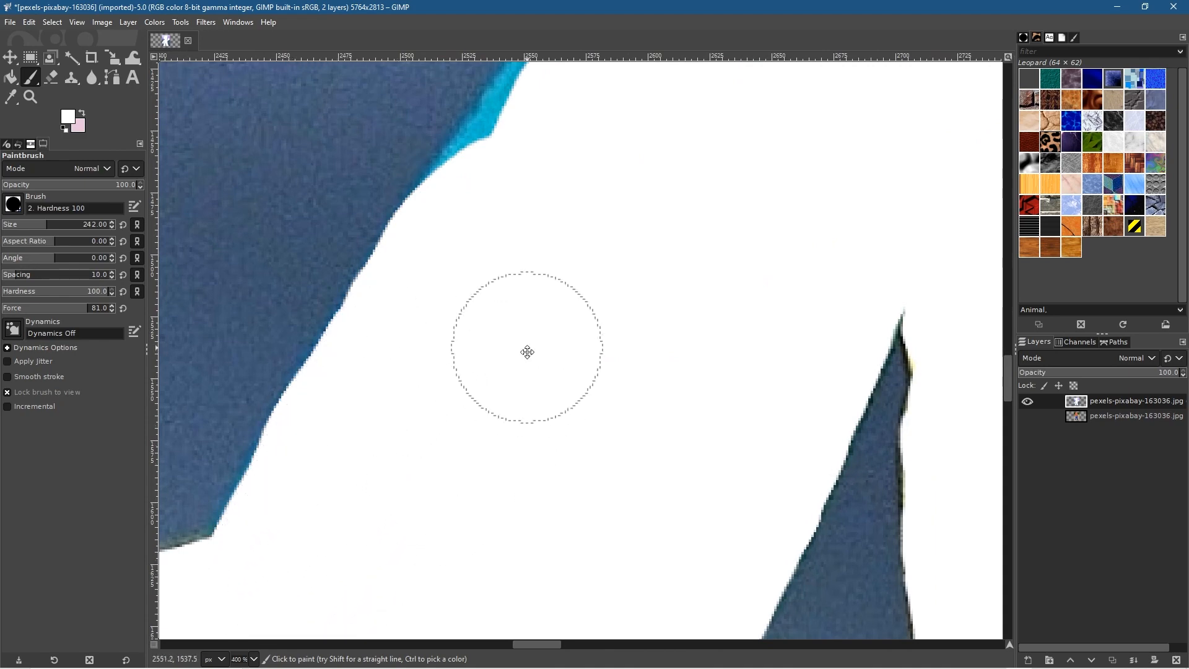
Step: Paint out the upper cyan strip and the black and teal band that continues it along the blue background's edge
drag(528, 348, 843, 520)
scroll(871, 301, up, 2)
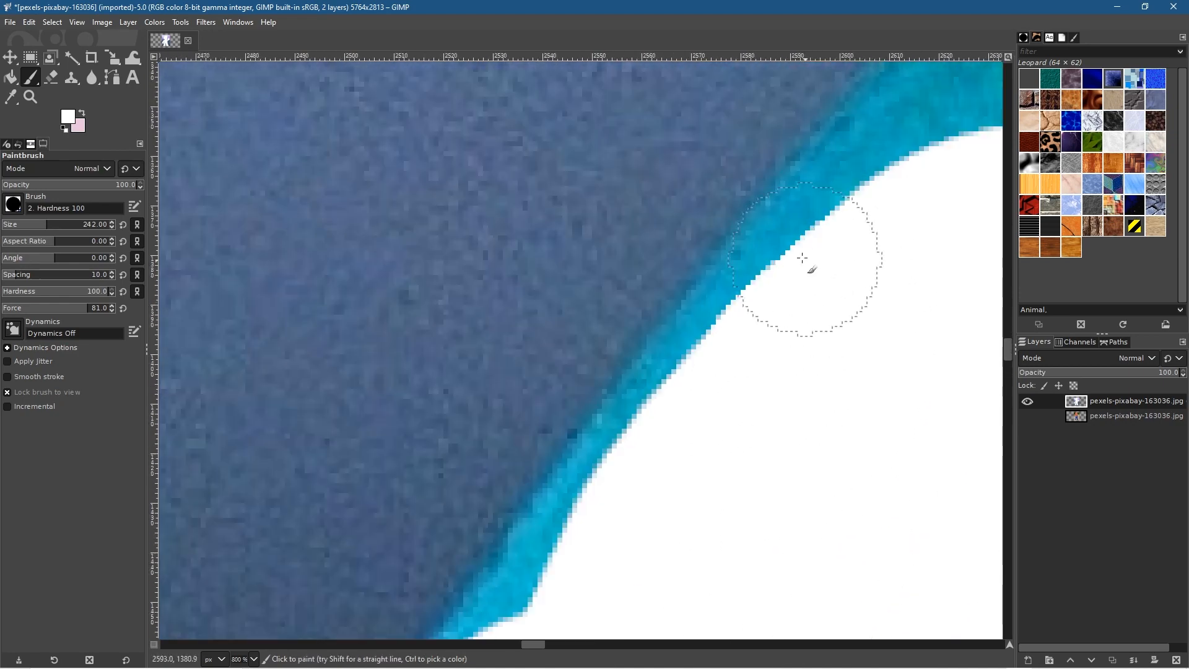
mouse_move(803, 254)
mouse_down()
mouse_move(626, 503)
mouse_move(784, 359)
mouse_move(852, 214)
mouse_move(672, 491)
mouse_up()
drag(898, 175, 360, 606)
mouse_move(792, 173)
mouse_down()
mouse_move(760, 172)
mouse_move(603, 337)
mouse_move(726, 162)
mouse_move(516, 382)
mouse_up()
mouse_move(738, 174)
mouse_down()
mouse_move(638, 247)
mouse_move(452, 483)
mouse_up()
mouse_move(725, 347)
mouse_down()
mouse_move(492, 581)
mouse_move(360, 668)
mouse_up()
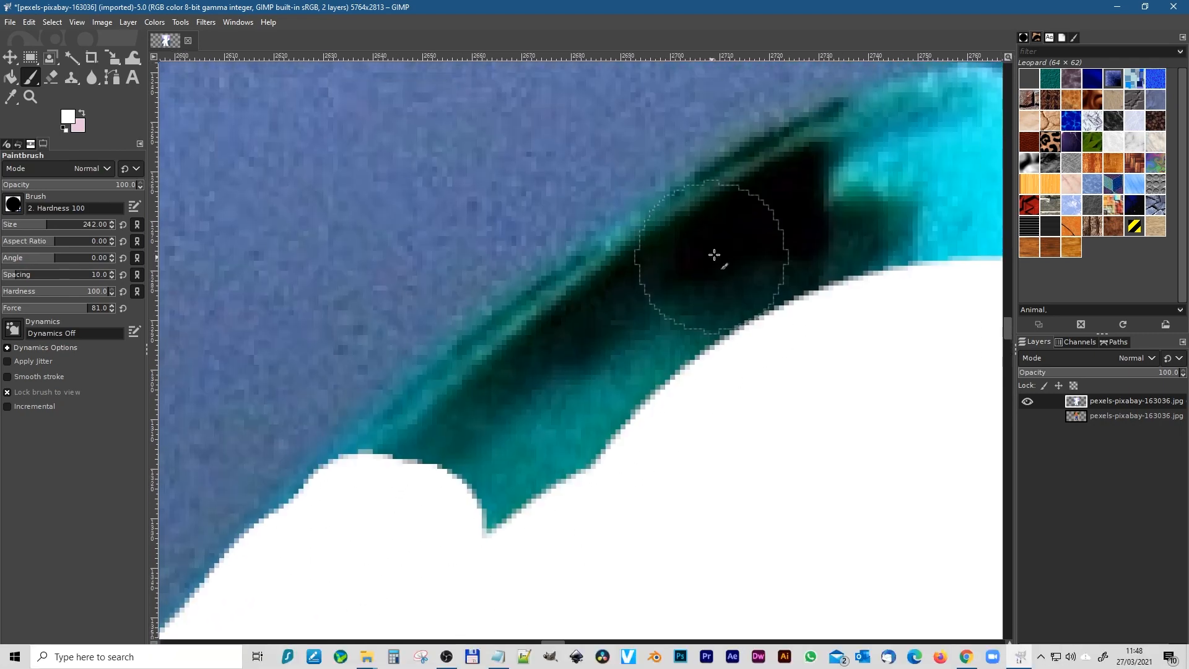
mouse_move(809, 212)
mouse_down()
mouse_move(535, 383)
mouse_move(426, 463)
mouse_move(355, 541)
mouse_move(537, 491)
mouse_move(686, 414)
mouse_move(515, 400)
mouse_up()
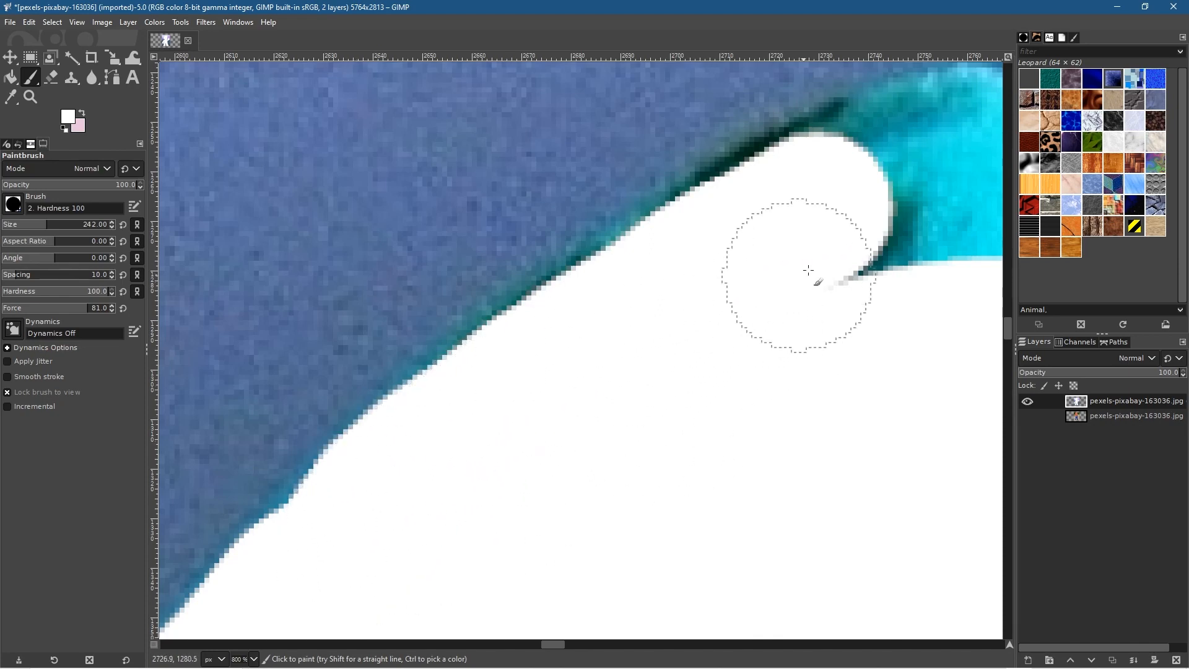
Step: Paint white over the turquoise, cream and yellow shapes beneath the blue background's edge, undoing one stroke on the way
scroll(502, 465, up, 3)
scroll(366, 549, right, 8)
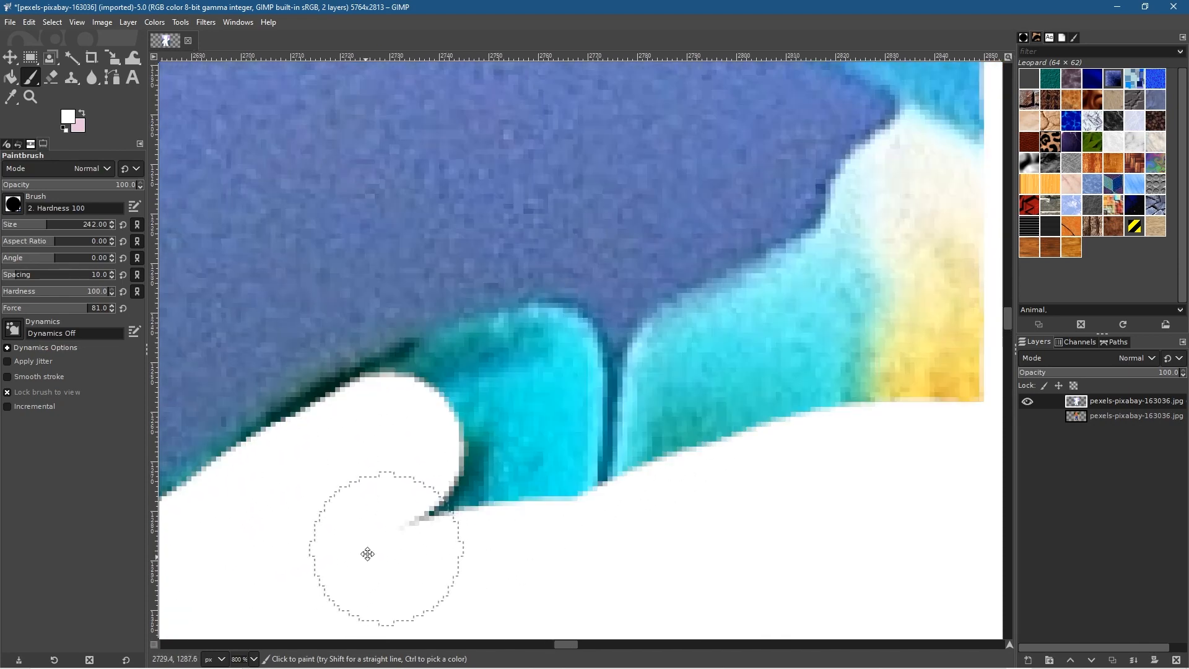
mouse_move(335, 424)
mouse_down()
mouse_move(364, 398)
mouse_move(237, 446)
mouse_up()
mouse_move(237, 450)
mouse_down()
mouse_move(606, 292)
mouse_move(481, 345)
mouse_move(446, 337)
mouse_up()
key(ctrl+z)
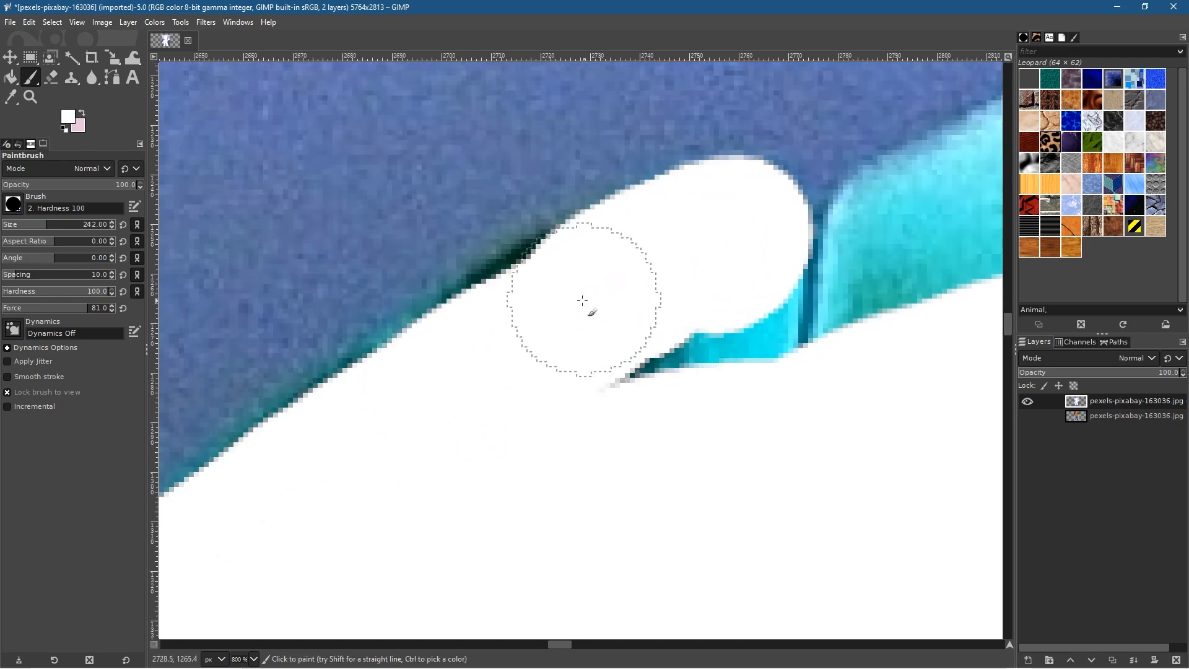
mouse_move(523, 329)
mouse_down()
mouse_move(425, 462)
mouse_move(874, 302)
mouse_move(759, 306)
mouse_move(160, 505)
mouse_up()
mouse_move(433, 434)
mouse_down()
mouse_move(505, 406)
mouse_move(663, 403)
mouse_move(591, 337)
mouse_move(663, 257)
mouse_move(614, 208)
mouse_move(567, 221)
mouse_move(555, 283)
mouse_move(534, 308)
mouse_move(344, 415)
mouse_move(443, 478)
mouse_up()
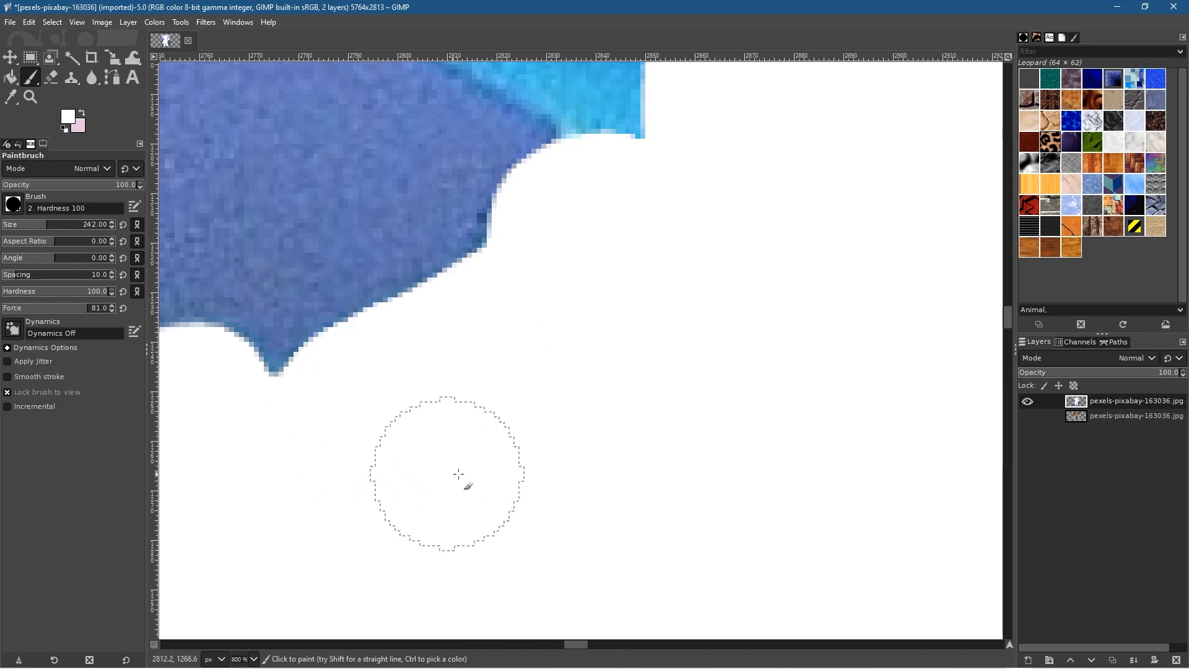
Step: Paint white over the bright blue band above the pointed corner of the blue-violet background
scroll(586, 579, up, 5)
scroll(587, 579, up, 2)
mouse_move(643, 457)
mouse_down()
mouse_move(597, 384)
mouse_move(581, 457)
mouse_move(446, 351)
mouse_move(505, 389)
mouse_up()
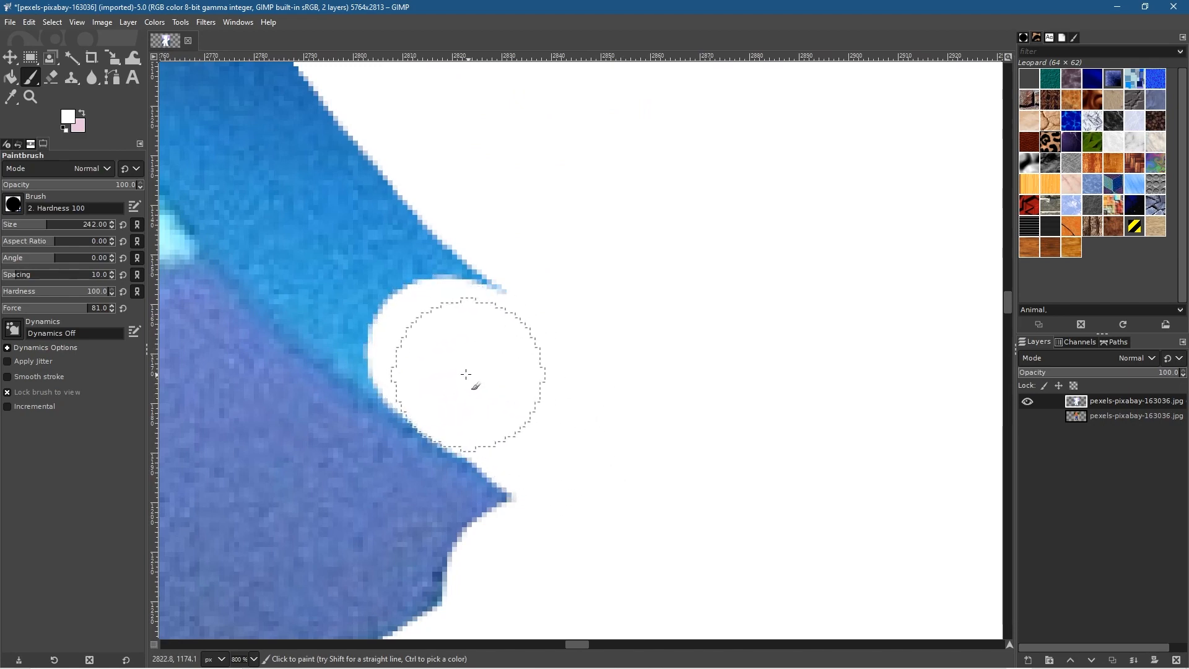
mouse_move(436, 348)
mouse_down()
mouse_move(333, 264)
mouse_move(332, 223)
mouse_move(495, 301)
mouse_up()
mouse_move(632, 280)
mouse_down()
mouse_move(415, 230)
mouse_move(914, 375)
mouse_up()
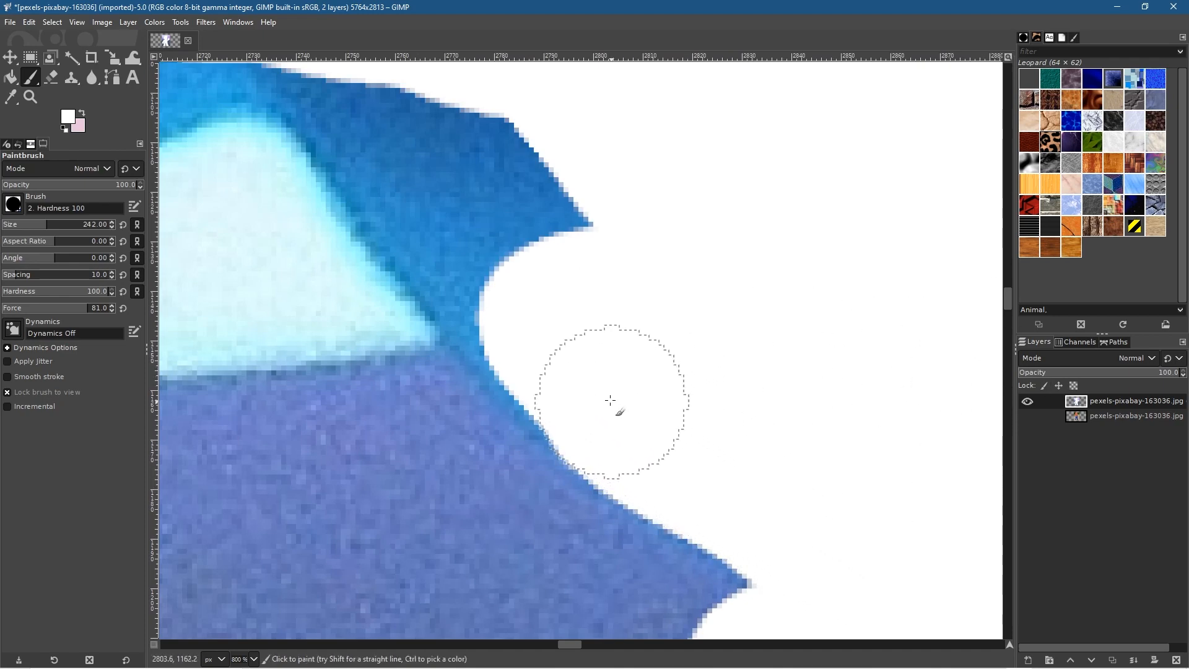
mouse_move(577, 371)
mouse_down()
mouse_move(411, 192)
mouse_move(520, 218)
mouse_up()
Step: Paint out most of the pale cyan shape and the blue band curving up from the background's pointed corner
scroll(520, 217, down, 5)
mouse_move(615, 219)
mouse_down()
mouse_move(579, 223)
mouse_move(555, 180)
mouse_move(486, 124)
mouse_up()
drag(624, 256, 656, 311)
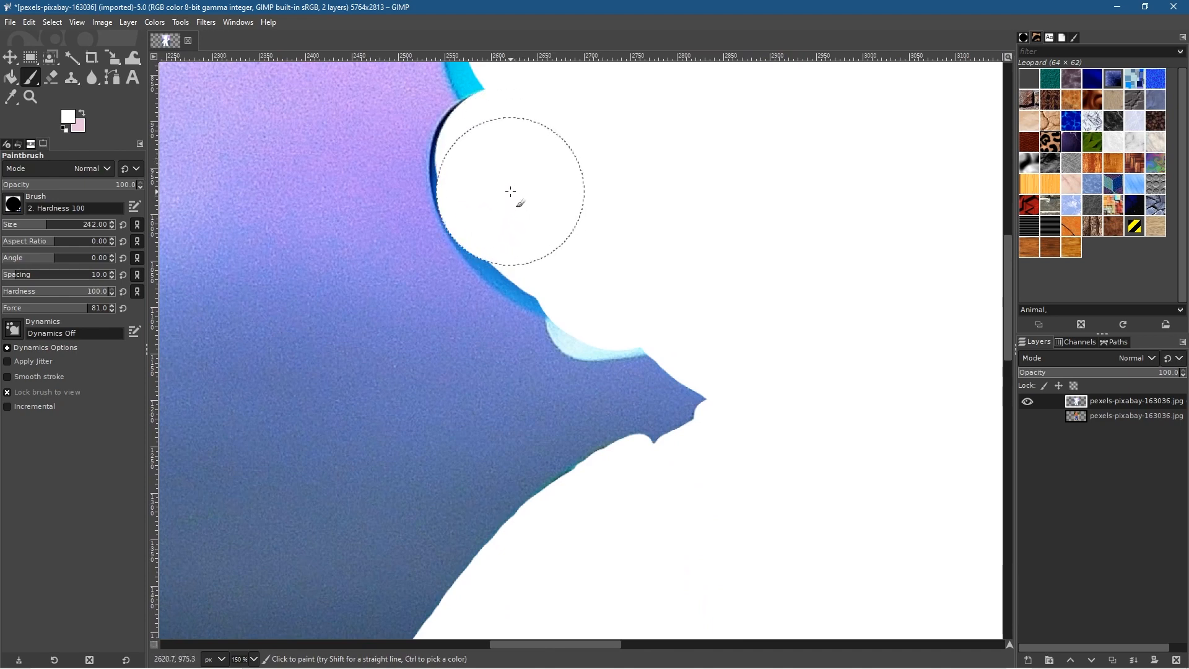
drag(534, 215, 561, 236)
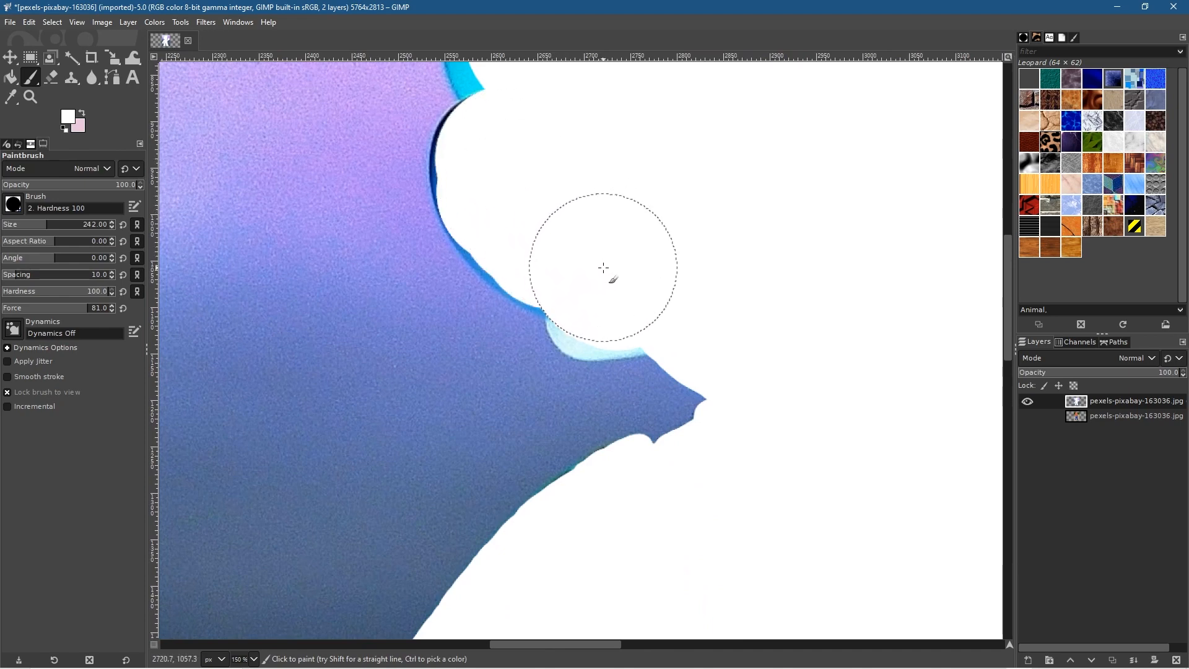
Step: Paint white over the leftover pale cyan sliver above the pointed corner, close to the blue-violet edge
ctrl+scroll(648, 345, up, 6)
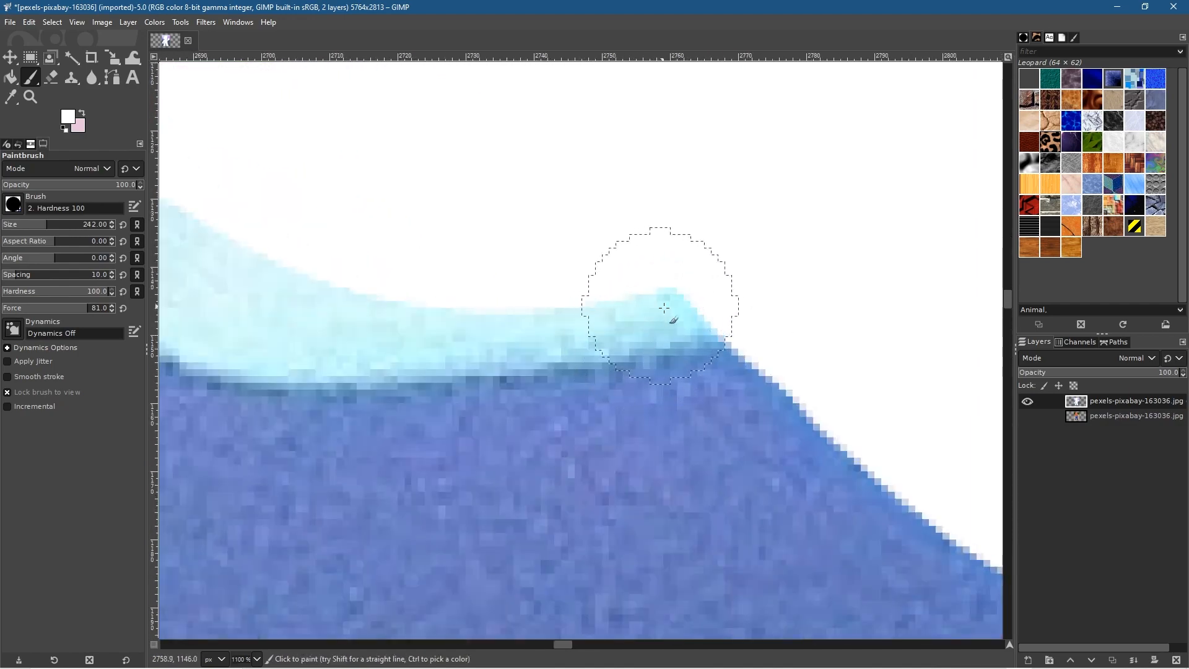
mouse_move(656, 258)
mouse_down()
mouse_move(905, 300)
mouse_move(908, 311)
mouse_move(722, 345)
mouse_move(446, 337)
mouse_move(368, 283)
mouse_move(318, 217)
mouse_move(300, 156)
mouse_up()
mouse_move(459, 209)
mouse_down()
mouse_move(995, 528)
mouse_move(982, 508)
mouse_up()
mouse_move(791, 319)
mouse_down()
mouse_move(694, 266)
mouse_move(753, 286)
mouse_move(585, 221)
mouse_move(446, 125)
mouse_move(927, 584)
mouse_move(839, 523)
mouse_move(601, 224)
mouse_up()
Step: Paint out the blue and black crescent and the cyan strip above it along the purple background's curved edge
drag(549, 116, 792, 547)
mouse_move(741, 466)
mouse_down()
mouse_move(658, 191)
mouse_move(656, 144)
mouse_move(721, 582)
mouse_up()
mouse_move(840, 235)
mouse_down()
mouse_move(786, 266)
mouse_move(739, 362)
mouse_move(723, 566)
mouse_up()
drag(849, 190, 549, 436)
mouse_move(632, 393)
mouse_down()
mouse_move(669, 353)
mouse_move(538, 457)
mouse_up()
mouse_move(665, 338)
mouse_down()
mouse_move(567, 409)
mouse_move(501, 487)
mouse_up()
mouse_move(748, 268)
mouse_down()
mouse_move(794, 599)
mouse_move(731, 464)
mouse_move(727, 600)
mouse_move(640, 468)
mouse_move(678, 607)
mouse_move(638, 517)
mouse_move(557, 253)
mouse_move(605, 138)
mouse_move(716, 417)
mouse_up()
Step: Paint white over the bright blue strip beside the pointed notch at the back of the head, redoing the first stroke further from the purple edge
scroll(712, 414, down, 6)
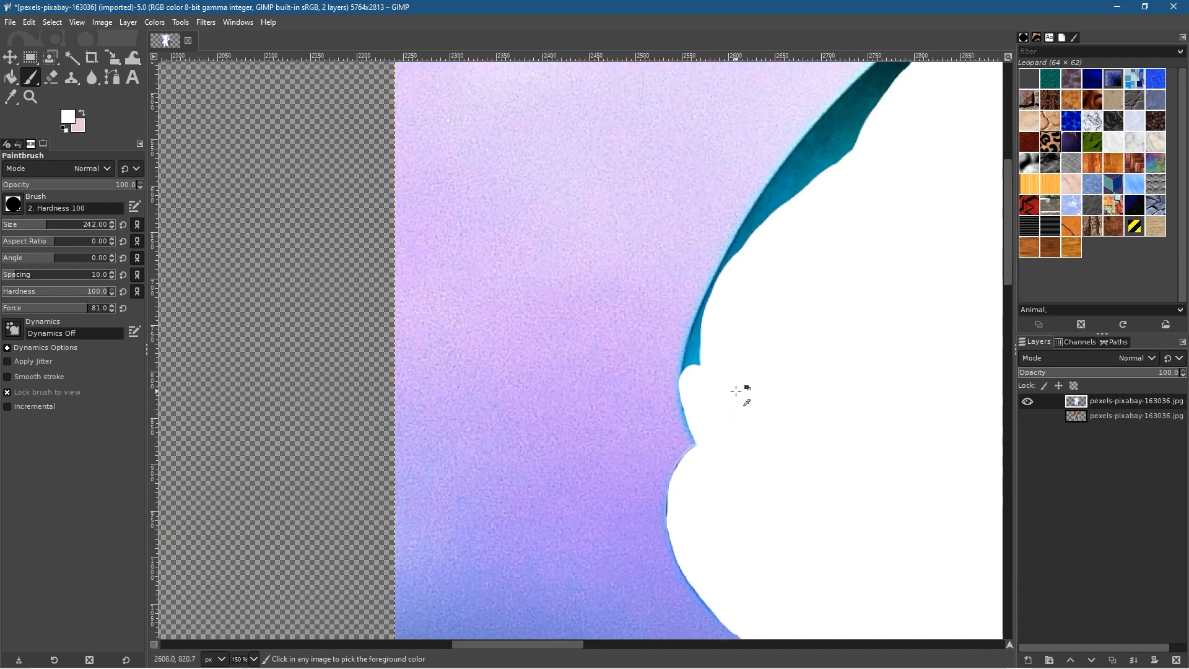
scroll(736, 391, up, 1)
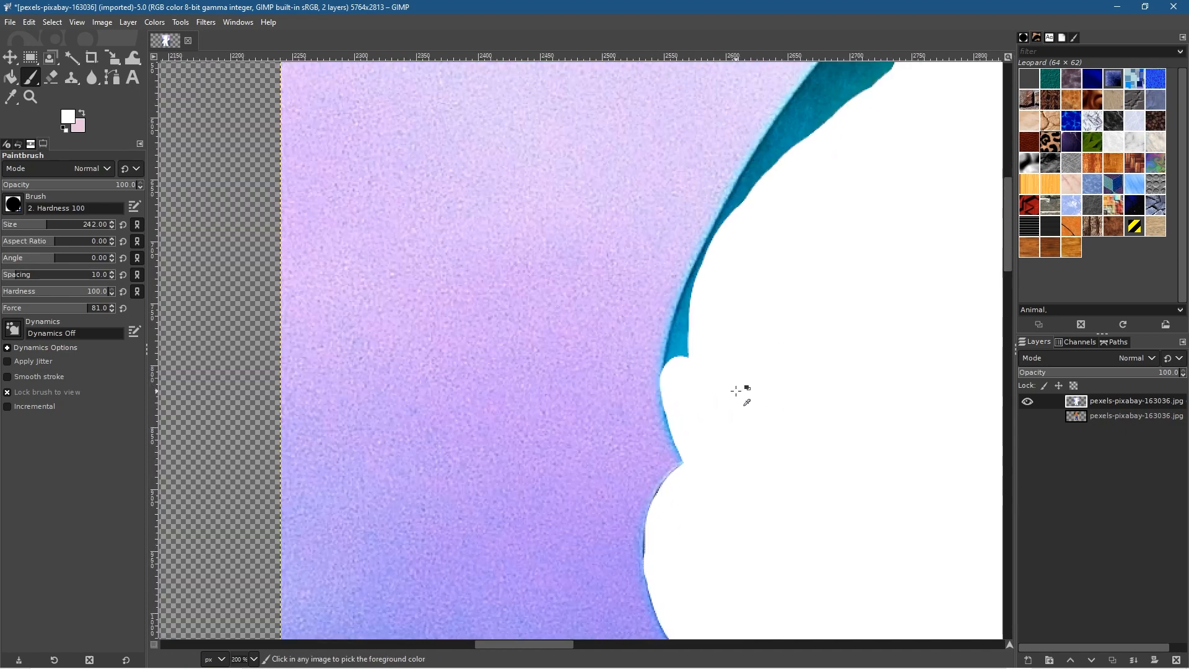
scroll(736, 391, up, 4)
mouse_move(519, 409)
mouse_down()
mouse_move(648, 228)
mouse_move(612, 141)
mouse_move(597, 258)
mouse_up()
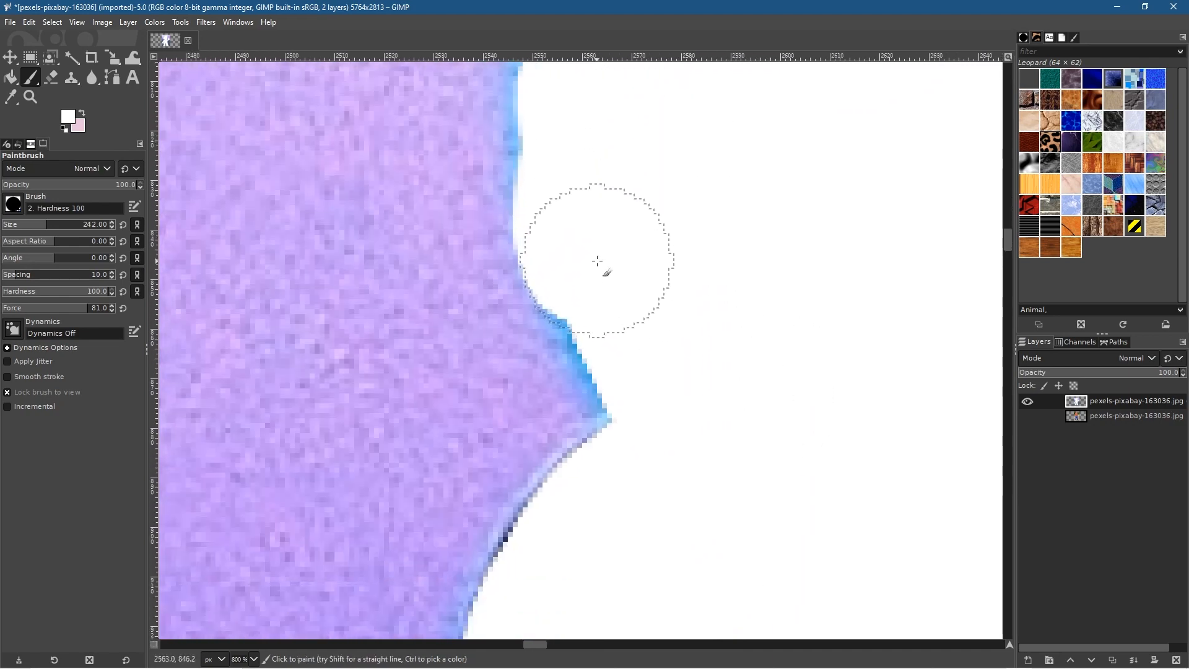
key(ctrl+z)
drag(597, 151, 612, 268)
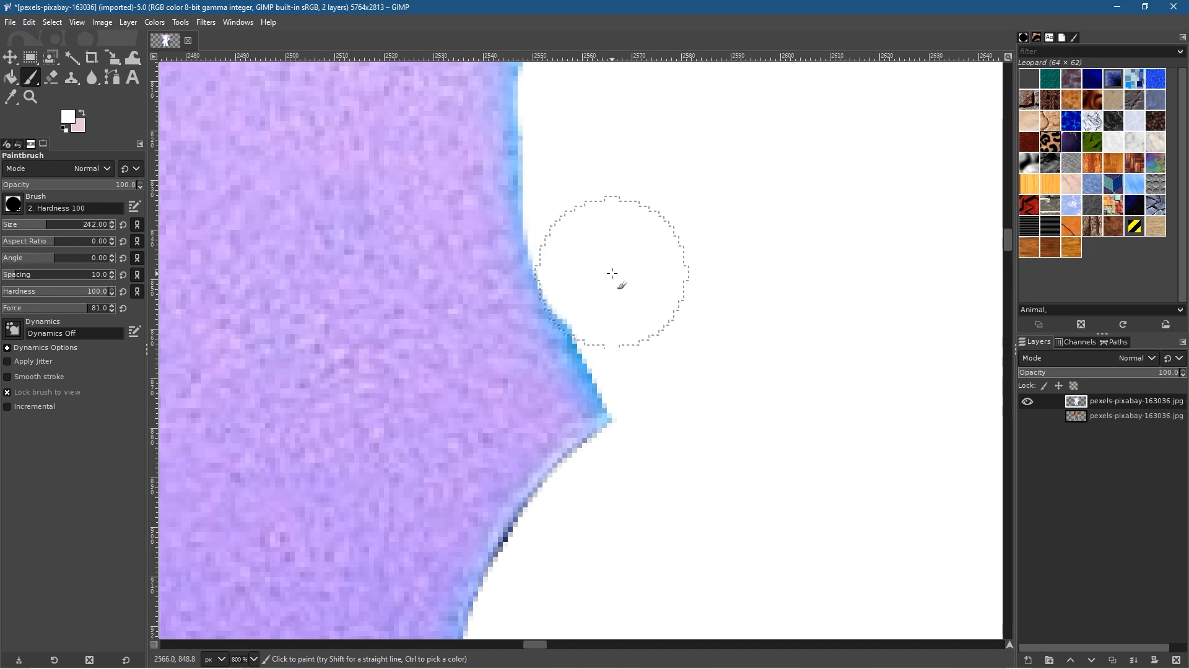
mouse_move(639, 339)
mouse_down()
mouse_move(690, 459)
mouse_move(604, 549)
mouse_move(759, 350)
mouse_up()
Step: Paint out the tapering teal strip above the notch, following the steep purple background edge upward
drag(863, 218, 686, 668)
mouse_move(708, 111)
mouse_down()
mouse_move(640, 388)
mouse_move(639, 365)
mouse_up()
drag(643, 232, 553, 561)
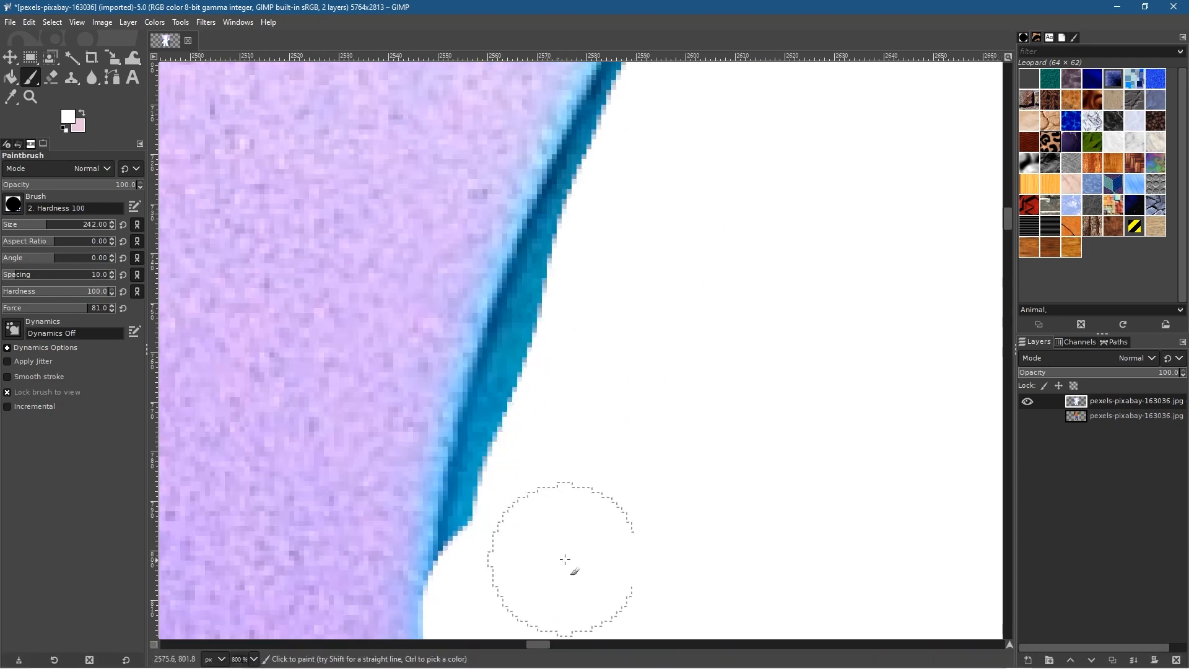
mouse_move(649, 190)
mouse_down()
mouse_move(561, 395)
mouse_move(508, 575)
mouse_up()
mouse_move(552, 445)
mouse_down()
mouse_move(632, 191)
mouse_move(582, 285)
mouse_move(520, 510)
mouse_move(520, 555)
mouse_up()
drag(634, 233, 538, 621)
mouse_move(784, 156)
mouse_down()
mouse_move(726, 239)
mouse_move(615, 453)
mouse_up()
mouse_move(747, 159)
mouse_down()
mouse_move(706, 262)
mouse_move(651, 340)
mouse_move(530, 586)
mouse_up()
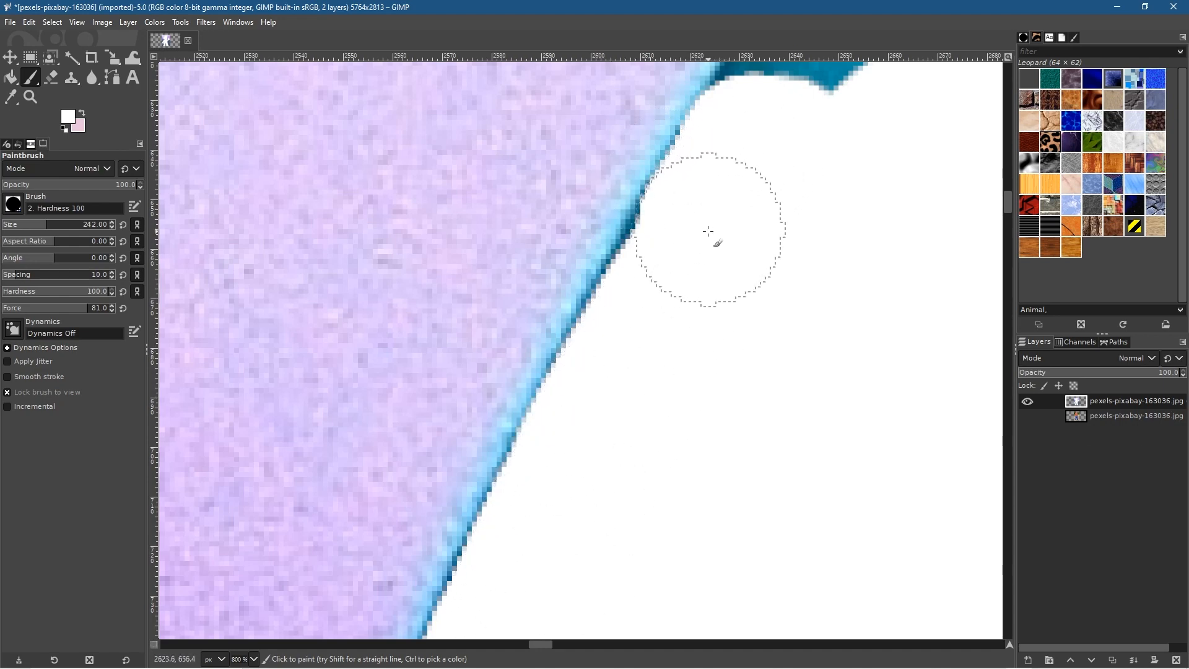
Step: Paint white over the wider teal band along the diagonal edge of the lilac background, up to the dark area of the cap
drag(708, 231, 617, 406)
drag(831, 229, 412, 642)
mouse_move(712, 210)
mouse_down()
mouse_move(580, 405)
mouse_move(520, 466)
mouse_up()
drag(787, 171, 760, 246)
mouse_move(827, 146)
mouse_down()
mouse_move(585, 321)
mouse_move(653, 202)
mouse_move(444, 411)
mouse_move(646, 155)
mouse_move(470, 358)
mouse_move(329, 556)
mouse_up()
mouse_move(702, 218)
mouse_down()
mouse_move(521, 438)
mouse_move(404, 543)
mouse_move(464, 503)
mouse_move(616, 253)
mouse_move(618, 180)
mouse_move(425, 359)
mouse_move(278, 533)
mouse_move(328, 662)
mouse_up()
mouse_move(692, 291)
mouse_down()
mouse_move(537, 441)
mouse_move(689, 269)
mouse_move(598, 319)
mouse_move(355, 497)
mouse_move(273, 578)
mouse_up()
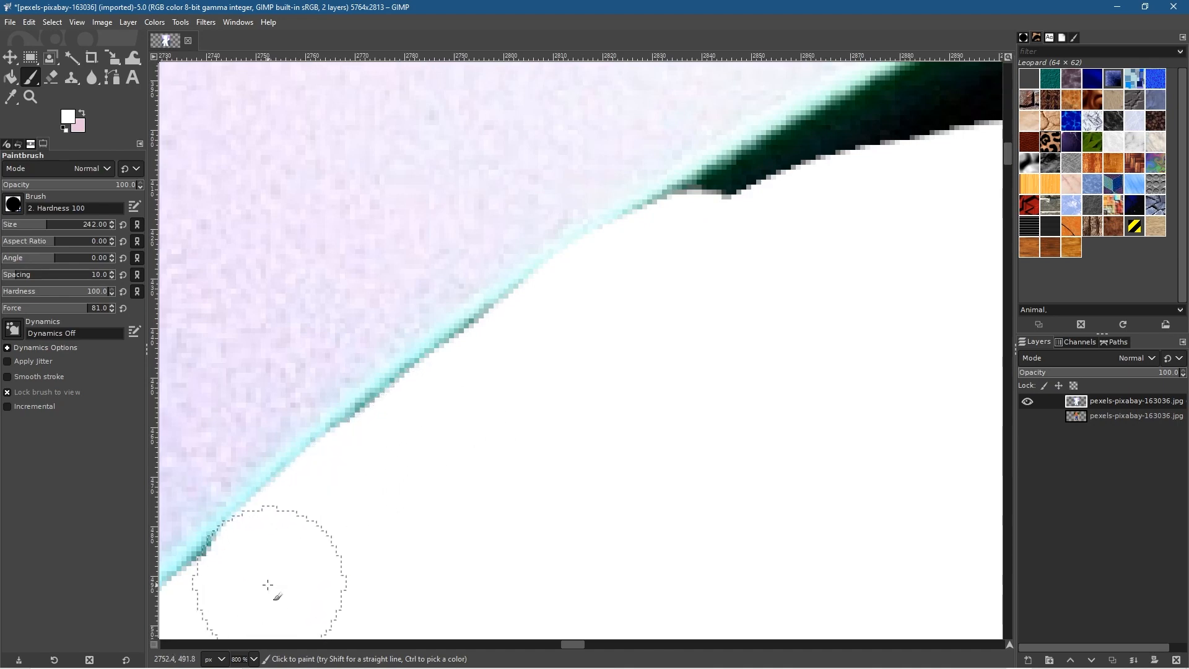
Step: Paint out the black and dark green shape below the cap's upper outline, and undo the last misplaced stroke
drag(697, 319, 331, 557)
mouse_move(808, 273)
mouse_down()
mouse_move(669, 319)
mouse_move(353, 489)
mouse_move(310, 495)
mouse_up()
mouse_move(614, 450)
mouse_down()
mouse_move(180, 486)
mouse_move(300, 414)
mouse_move(387, 324)
mouse_move(601, 255)
mouse_move(306, 322)
mouse_move(512, 287)
mouse_move(600, 239)
mouse_move(578, 268)
mouse_move(335, 377)
mouse_move(645, 245)
mouse_move(446, 274)
mouse_move(212, 349)
mouse_up()
key(ctrl+z)
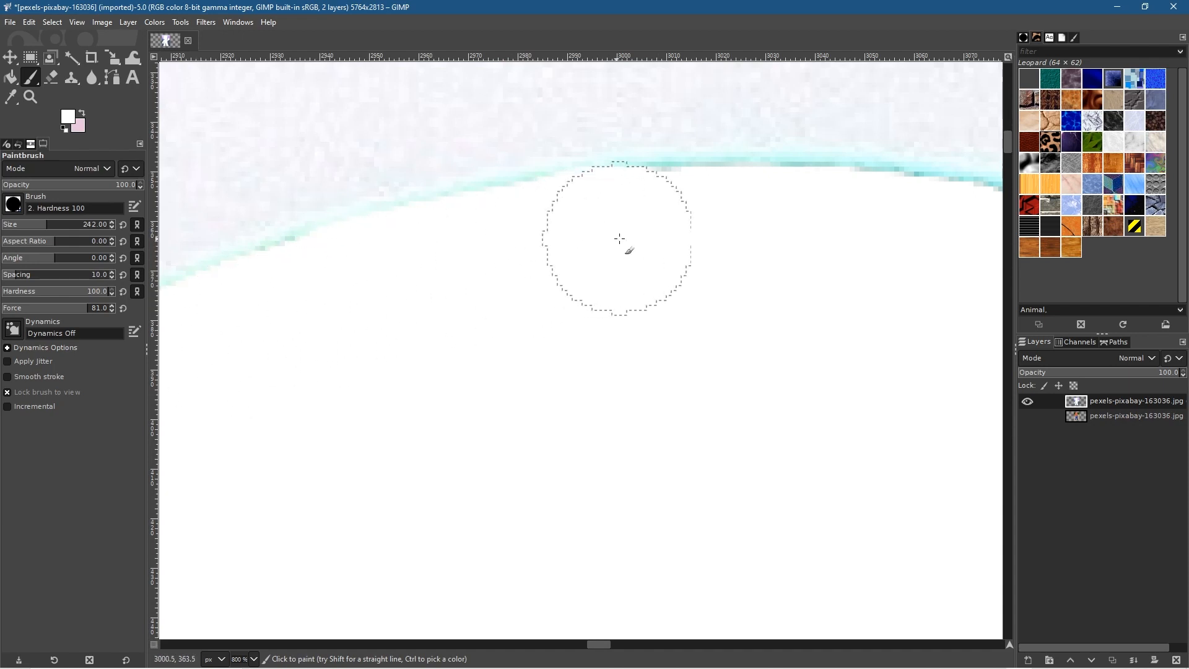
Step: Paint the remaining cyan edge pixels white over the crown of the cap and down its front curve
drag(890, 242, 942, 264)
drag(533, 311, 169, 224)
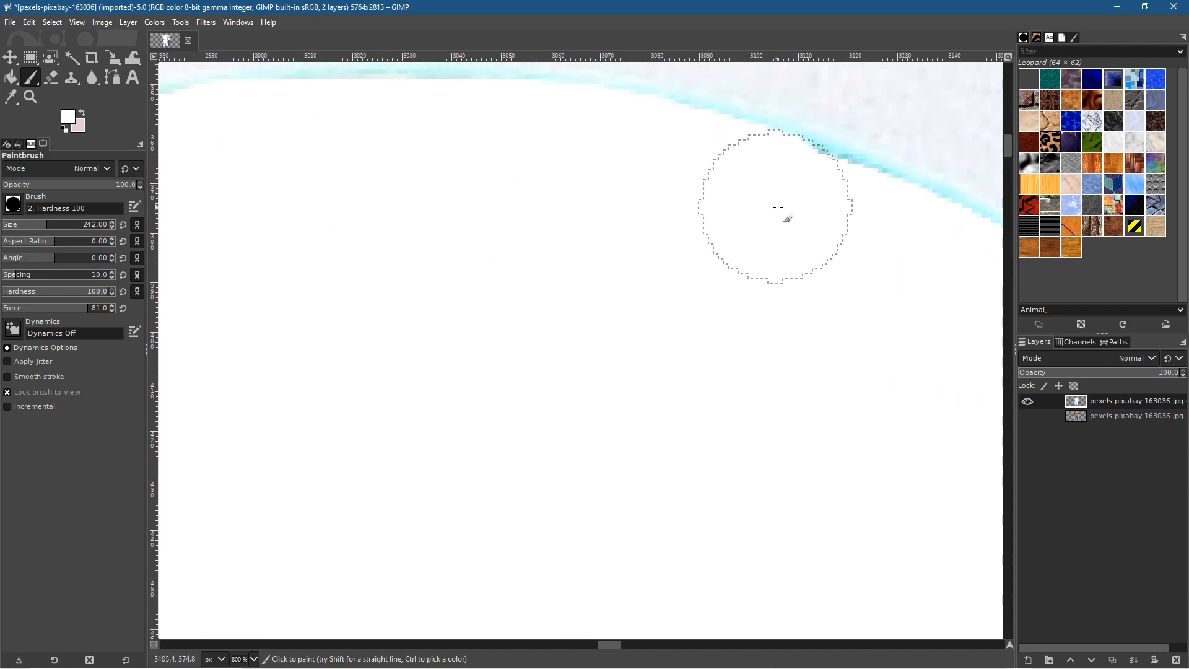
drag(825, 226, 930, 276)
drag(798, 319, 80, 247)
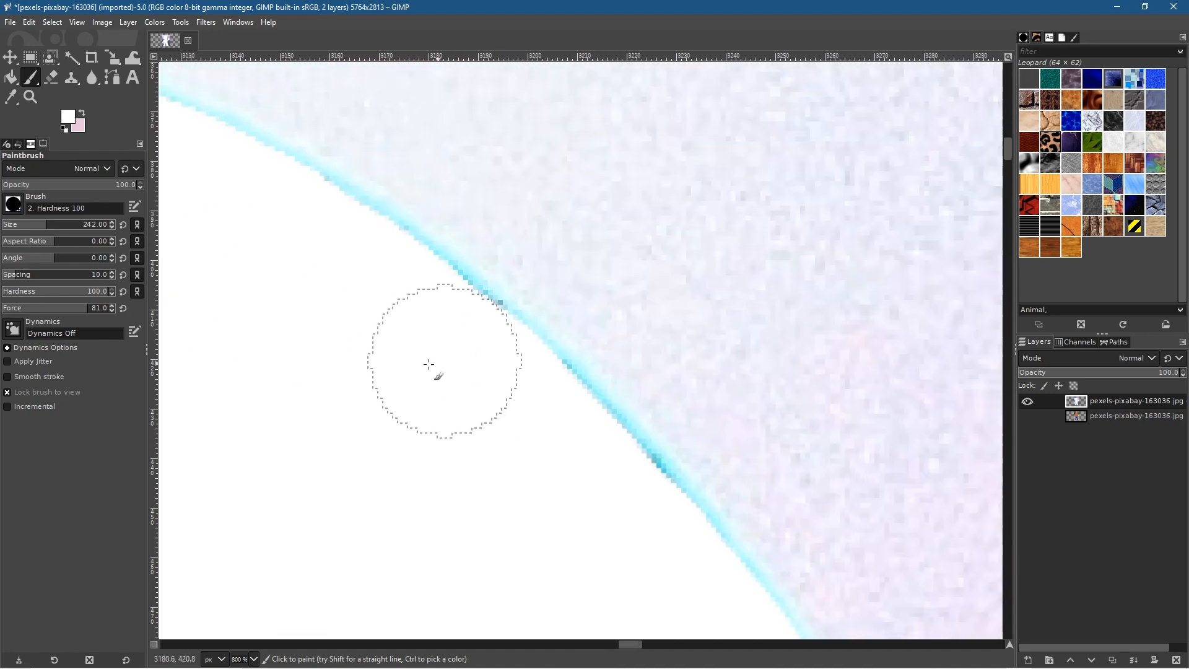
Step: Paint out the dark green triangle in the gap between the face and the raised hand
scroll(558, 493, down, 6)
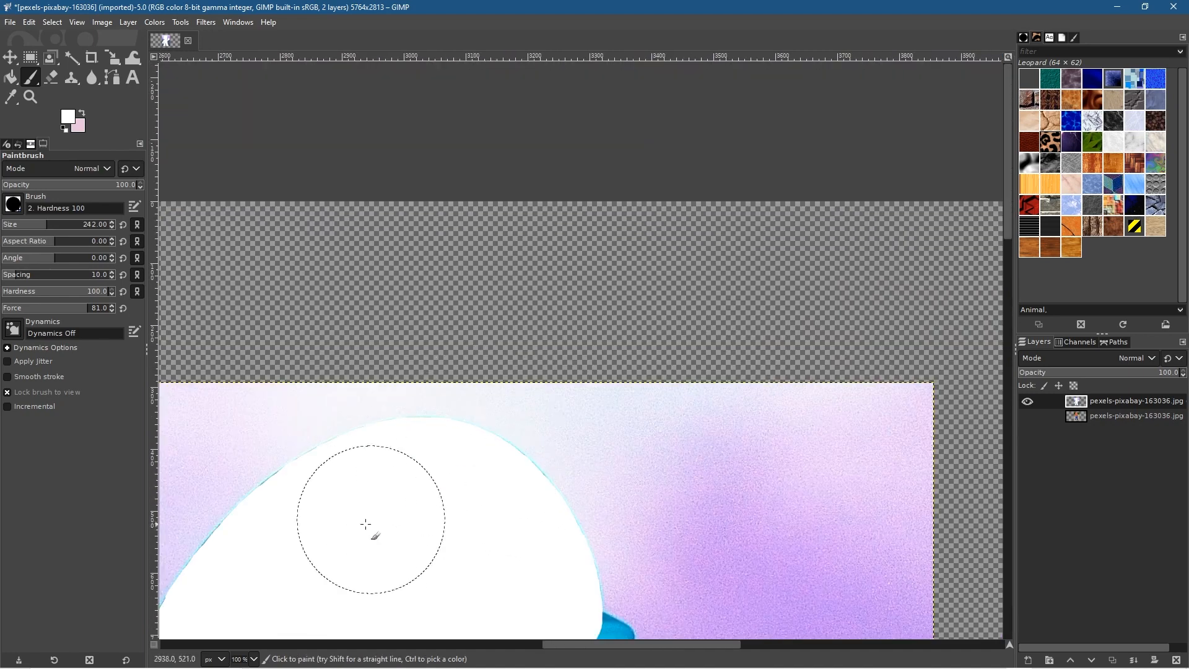
drag(445, 523, 469, 518)
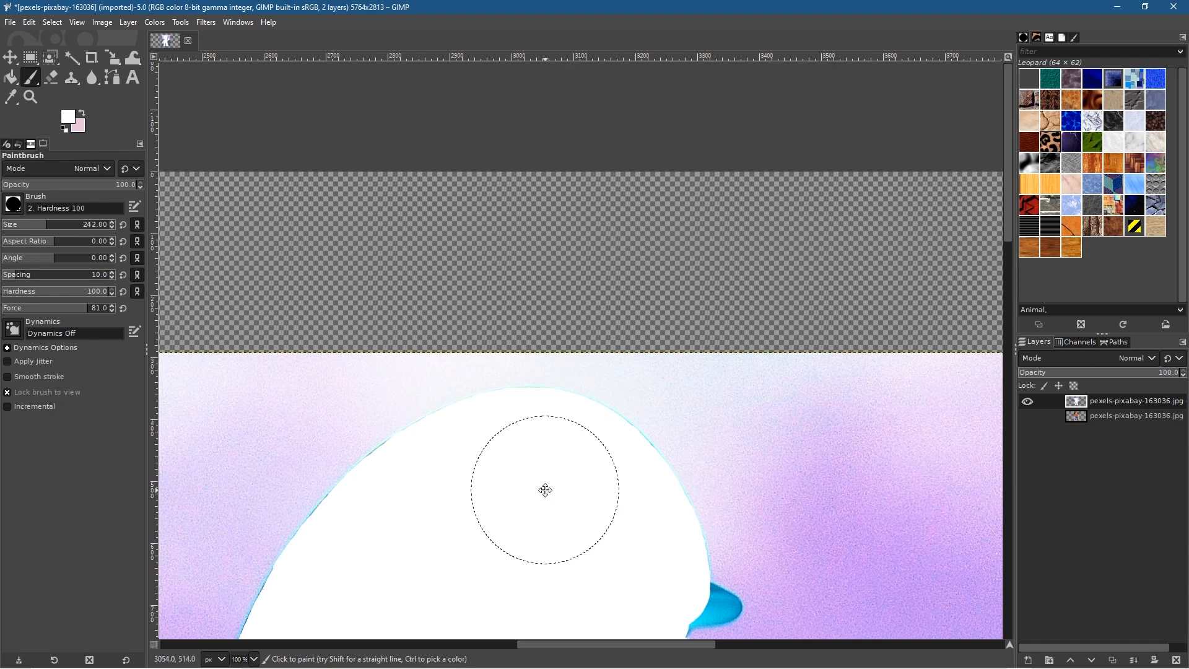
scroll(546, 490, down, 4)
drag(649, 545, 606, 384)
scroll(632, 570, down, 3)
scroll(605, 384, up, 3)
scroll(605, 384, up, 10)
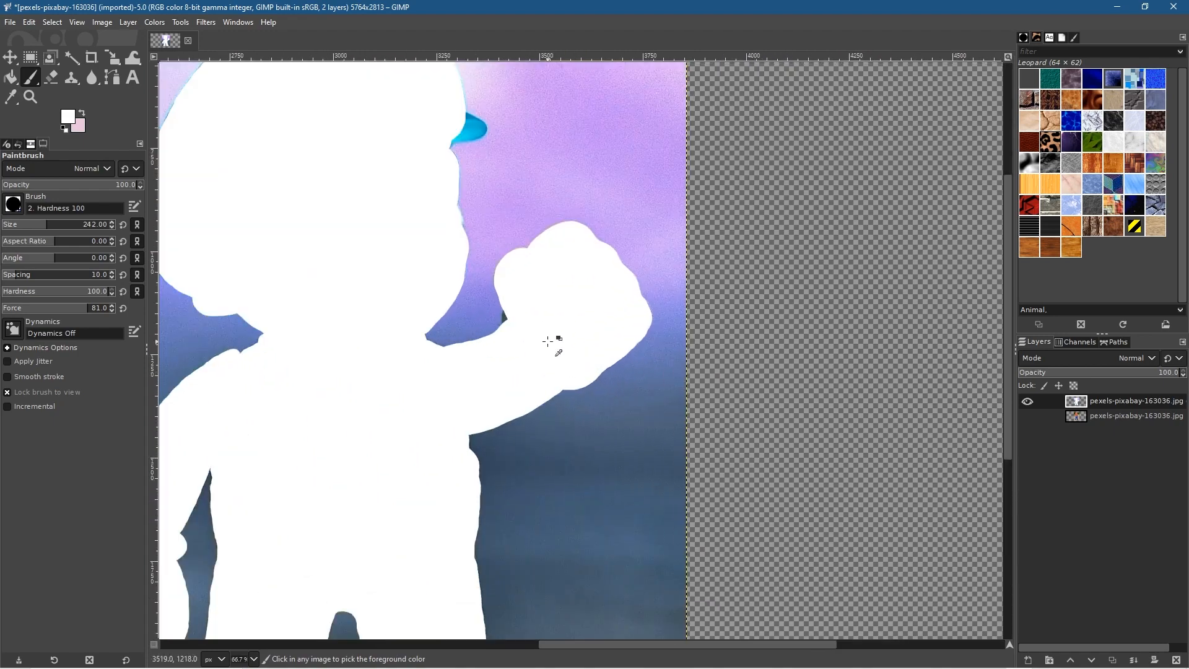
scroll(659, 324, up, 1)
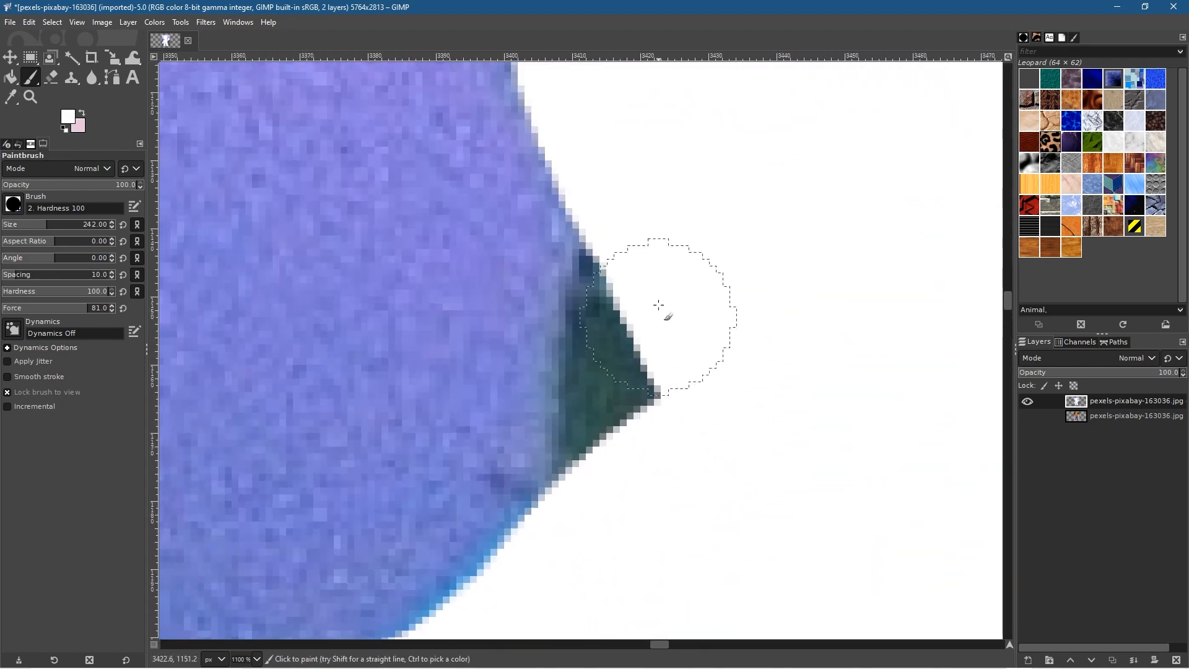
scroll(639, 376, down, 8)
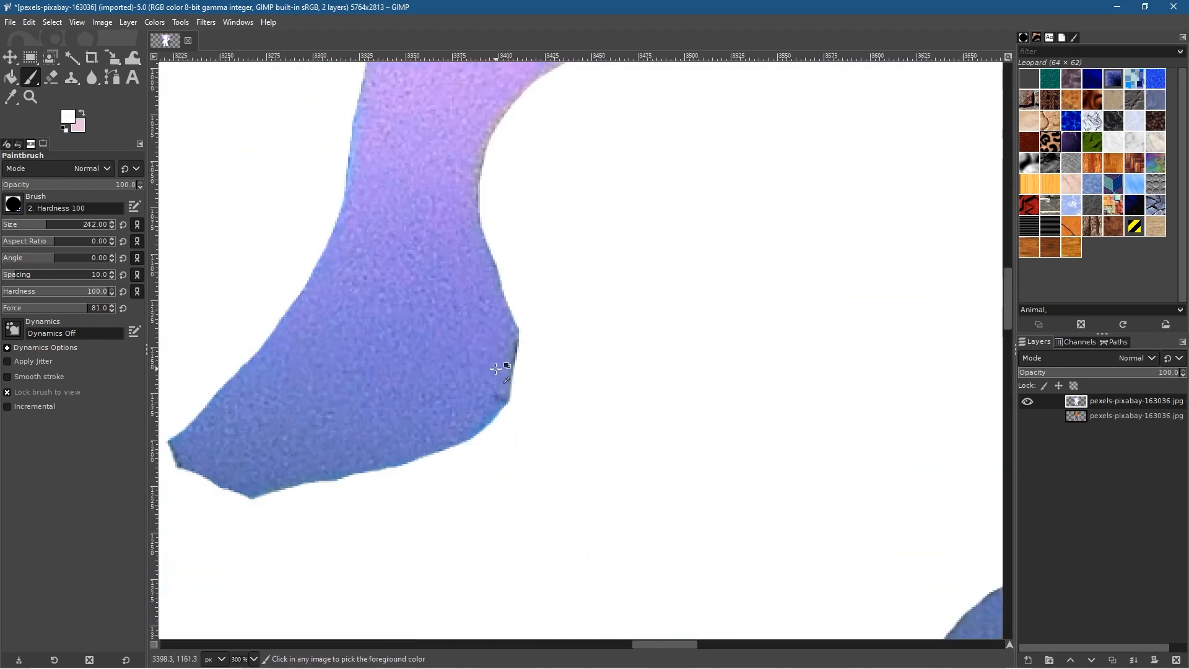
scroll(445, 211, down, 2)
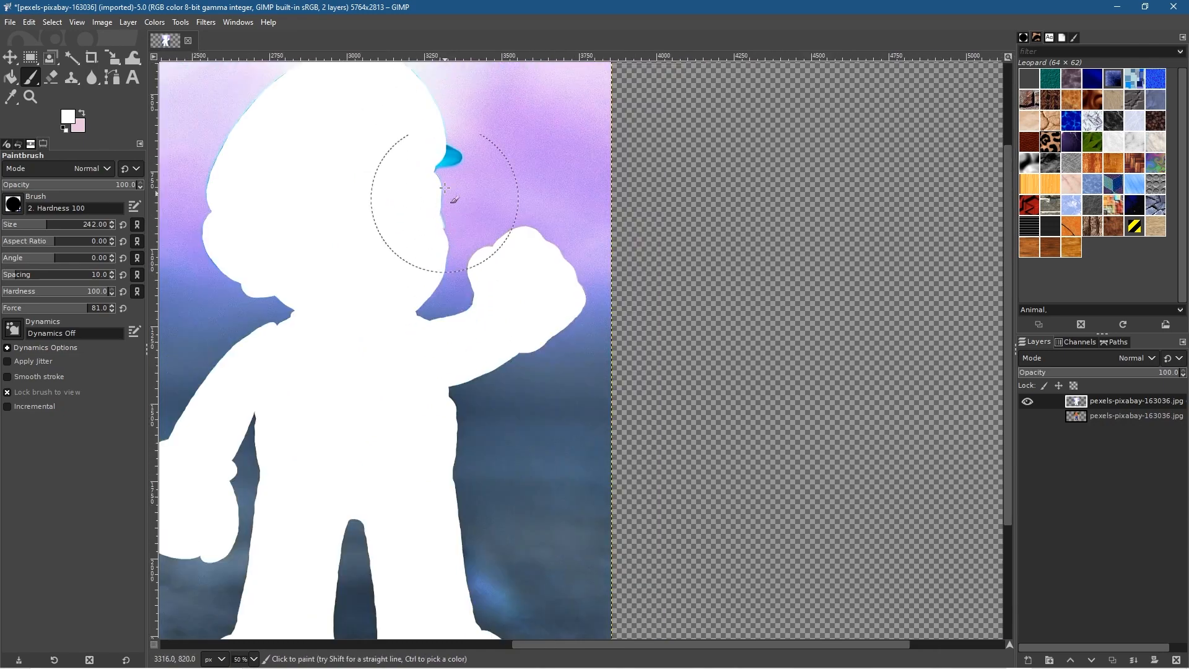
Step: Paint the bright blue cap brim white out to its light blue outline
scroll(449, 153, up, 8)
mouse_move(452, 204)
mouse_down()
mouse_move(454, 236)
mouse_move(523, 345)
mouse_up()
mouse_move(468, 238)
mouse_down()
mouse_move(462, 213)
mouse_move(585, 288)
mouse_move(504, 320)
mouse_move(394, 332)
mouse_up()
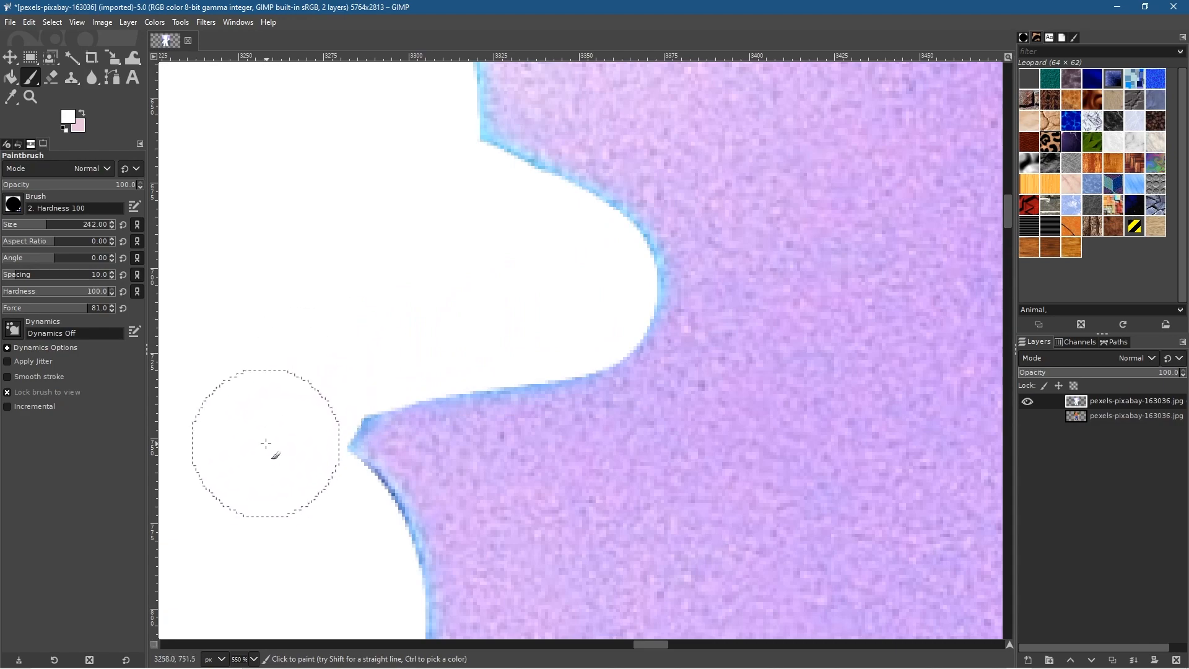
scroll(603, 518, down, 7)
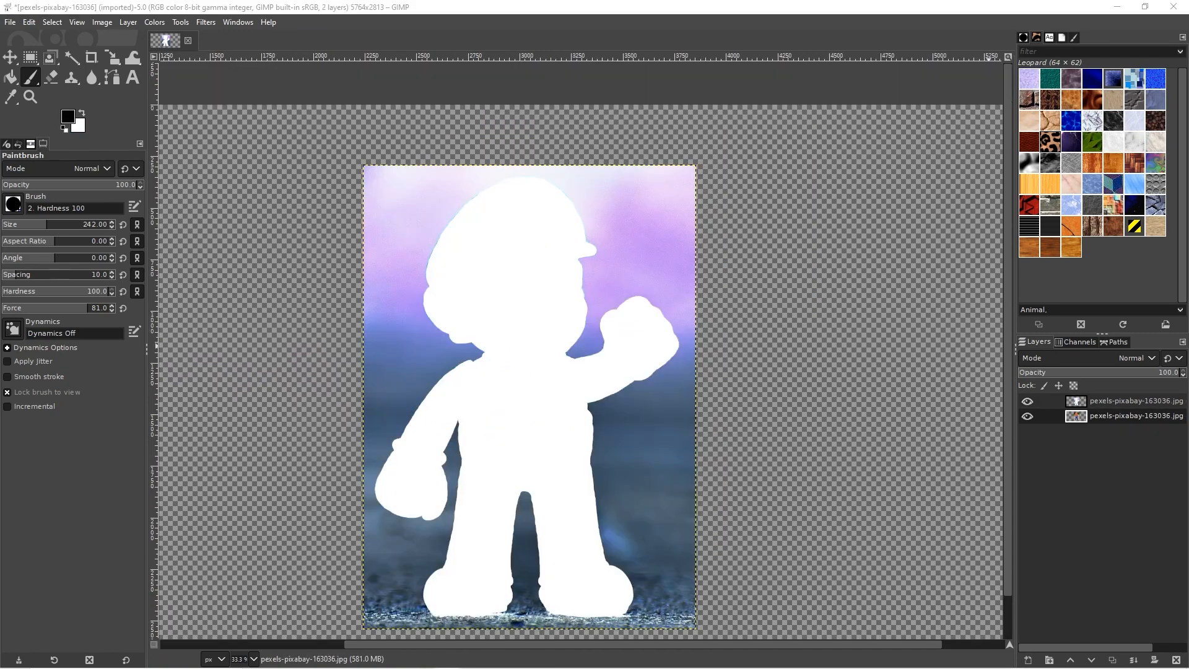
Step: Select the white-silhouette layer at the top of the stack and copy it to the clipboard
click(1108, 404)
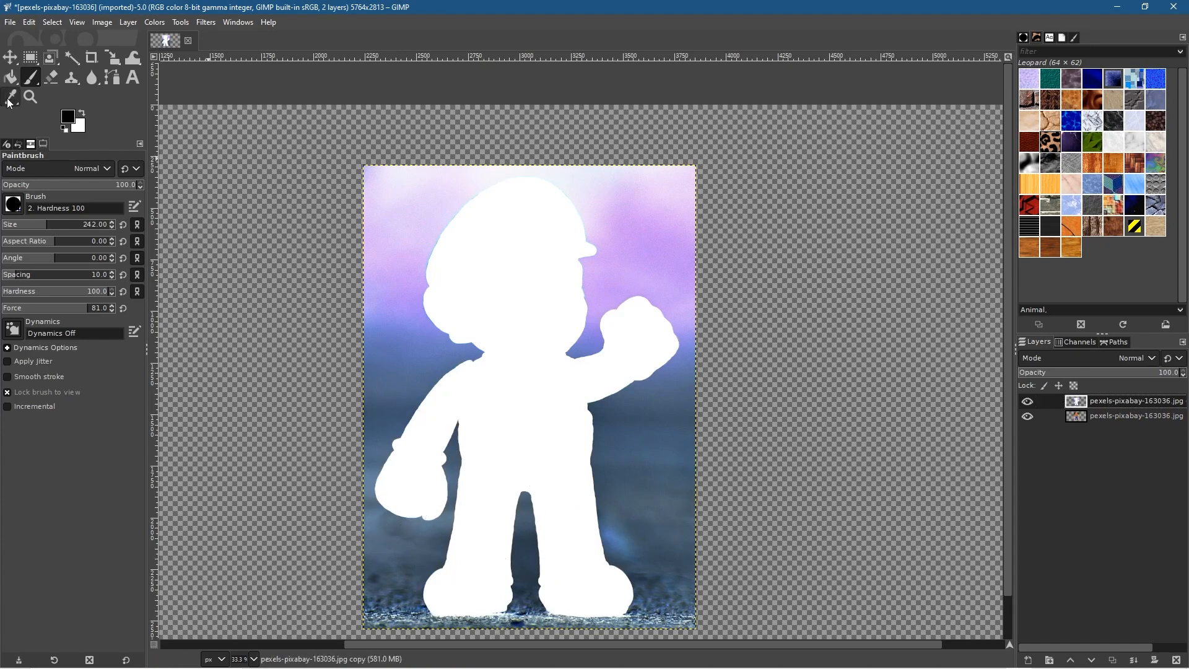
click(29, 22)
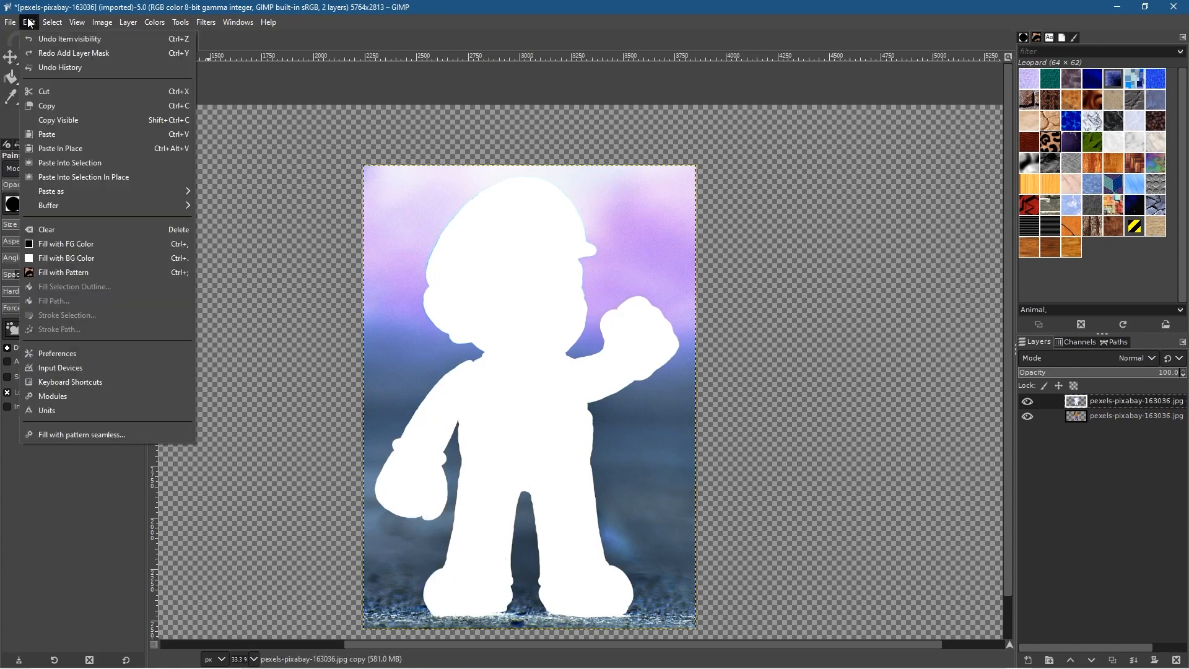
click(57, 103)
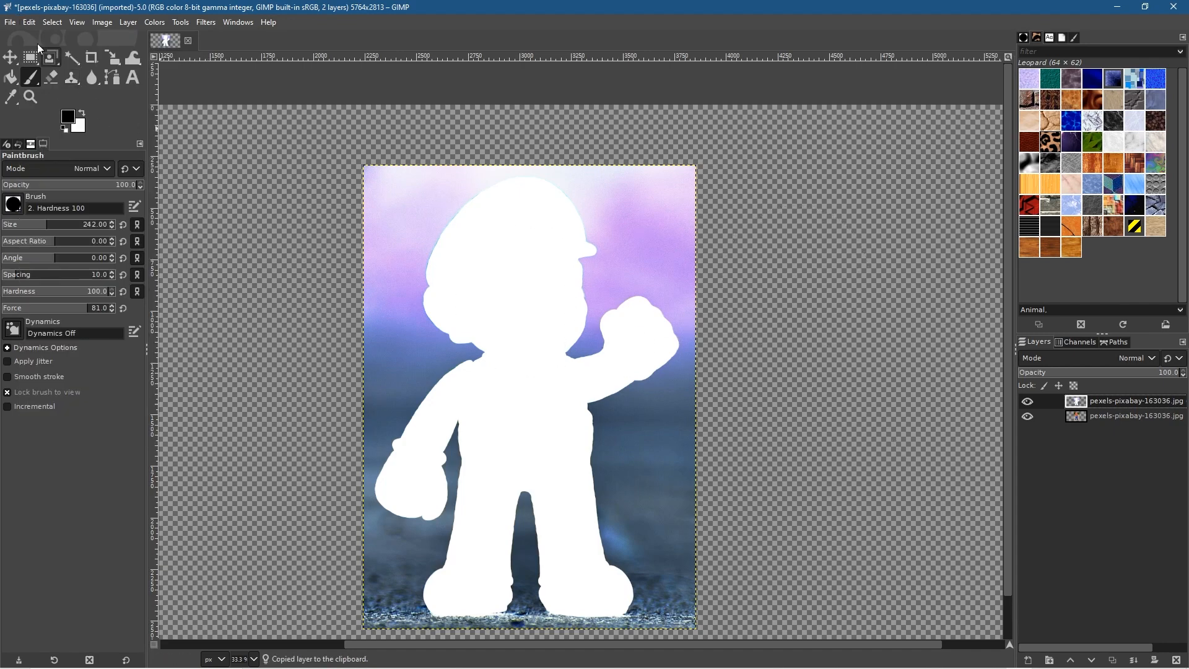
Step: Save the image as layer mask.xcf in the Layer Mask Image folder
click(10, 22)
click(51, 159)
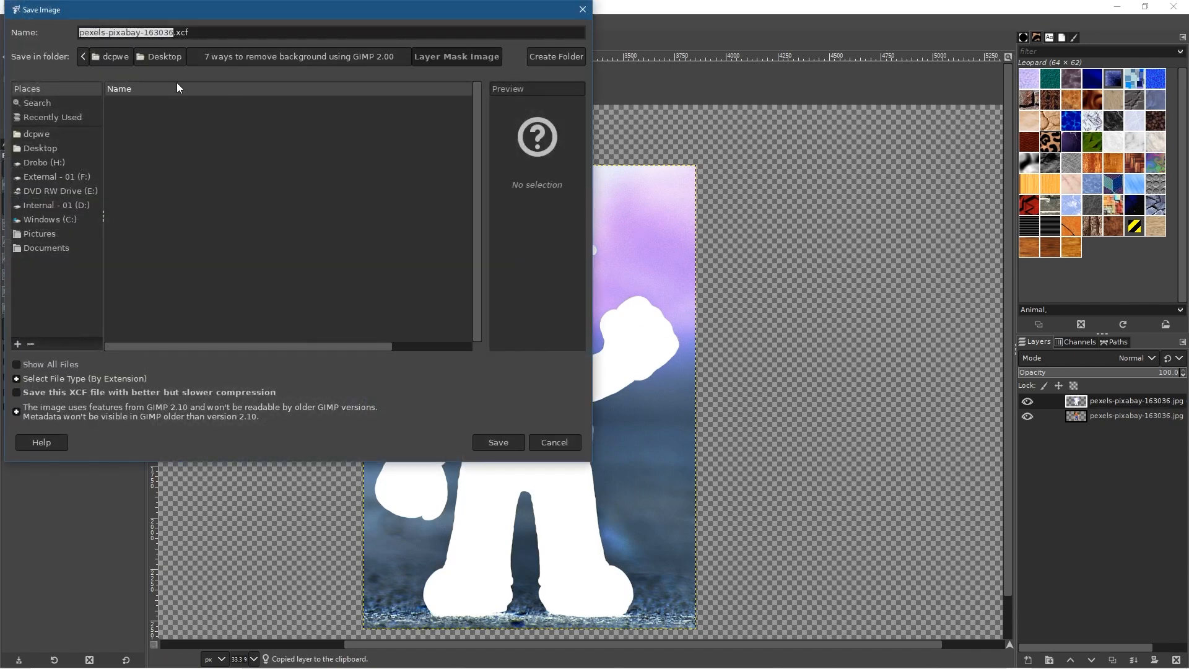
click(145, 33)
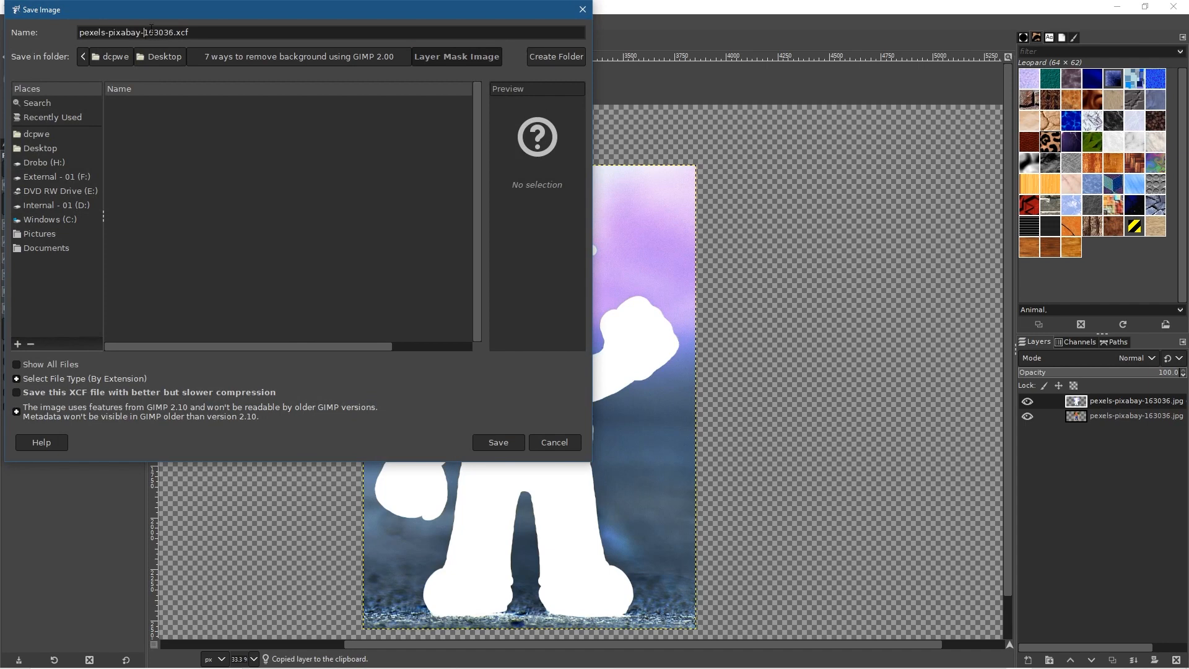
drag(177, 32, 79, 32)
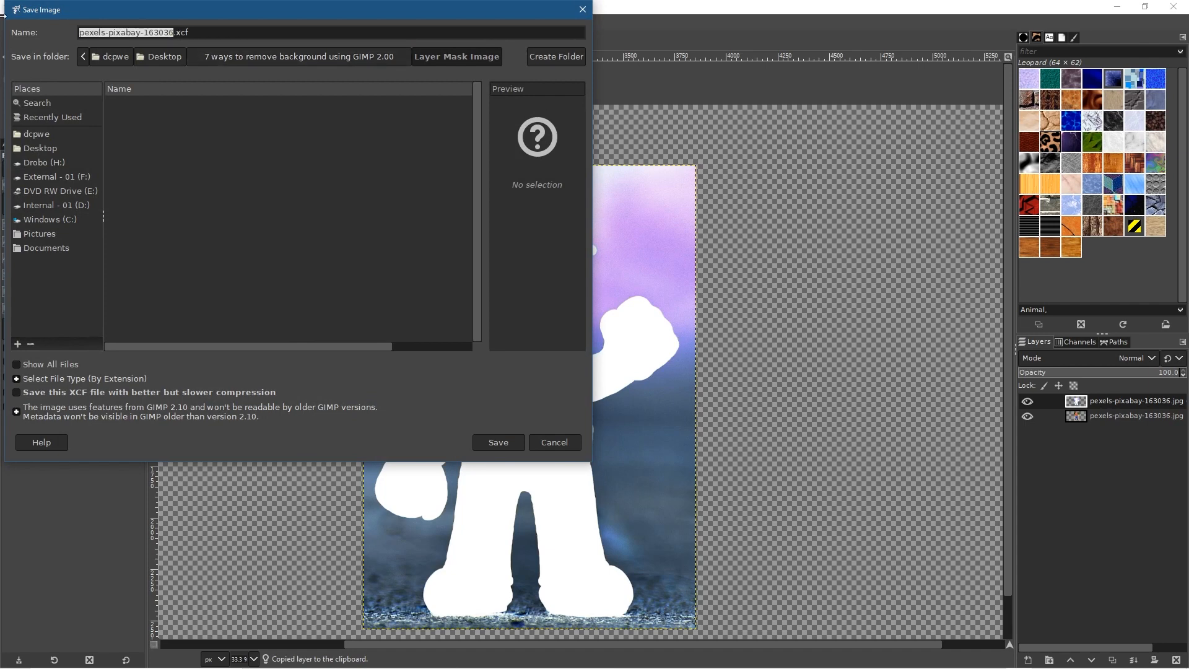
text(layer)
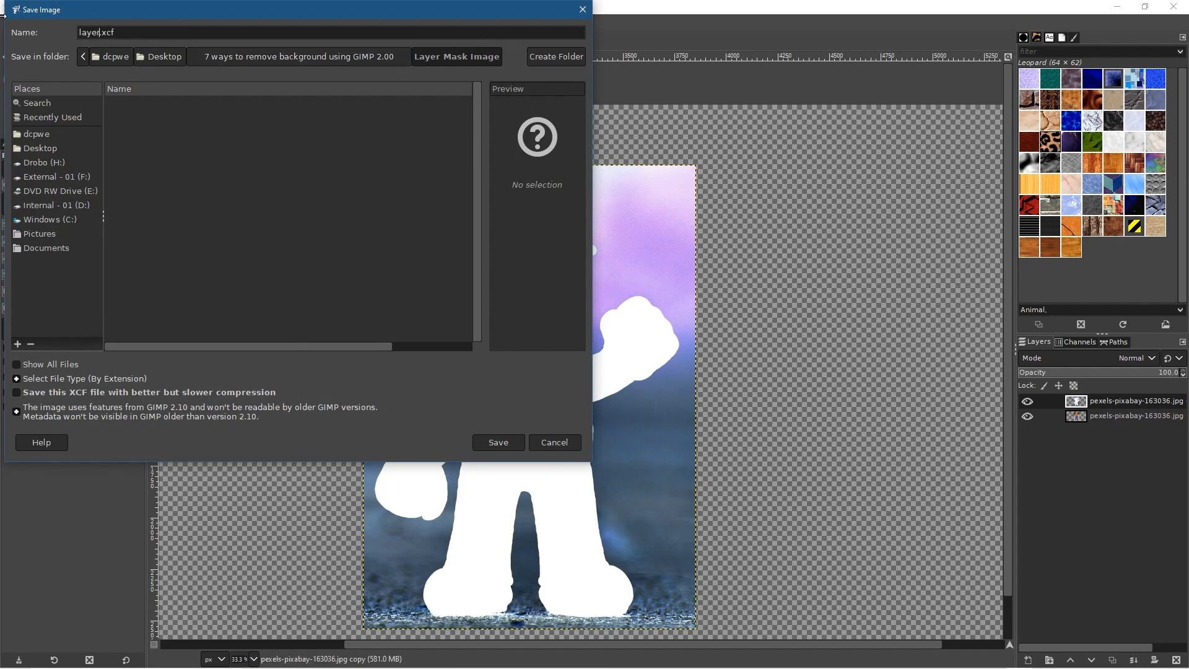
text( mask)
click(499, 443)
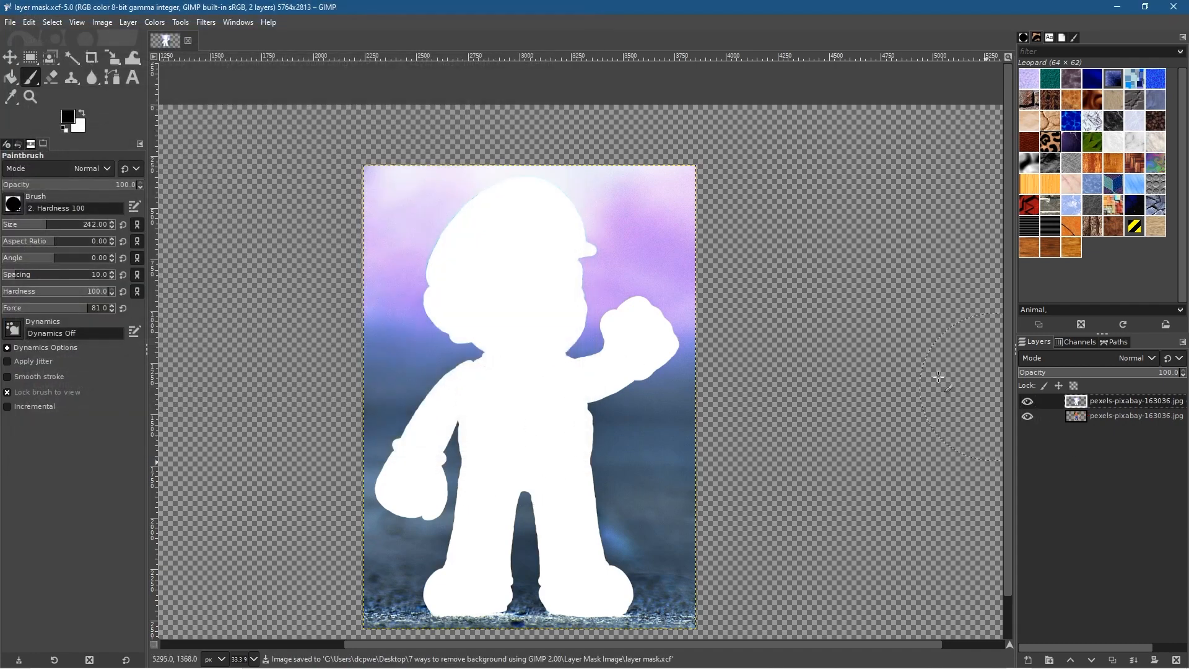
Step: Copy the white-silhouette layer again and switch to the Move tool
click(29, 22)
click(50, 121)
click(10, 58)
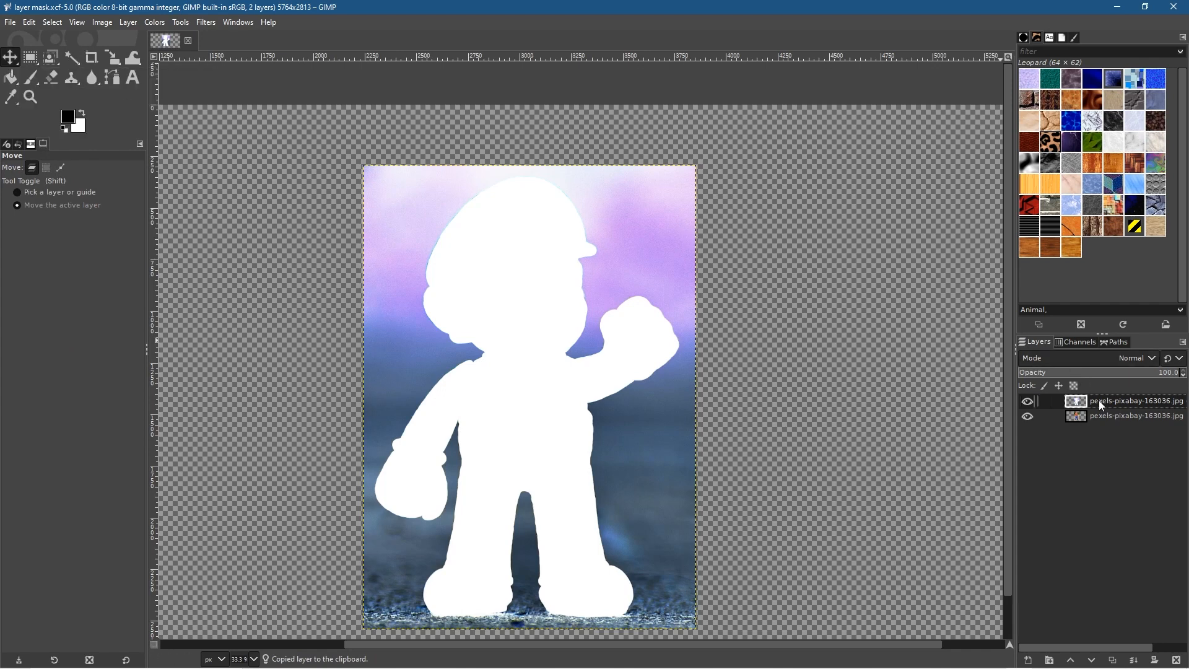
Step: Duplicate the original photo layer and hide the original at the bottom of the stack
click(1107, 421)
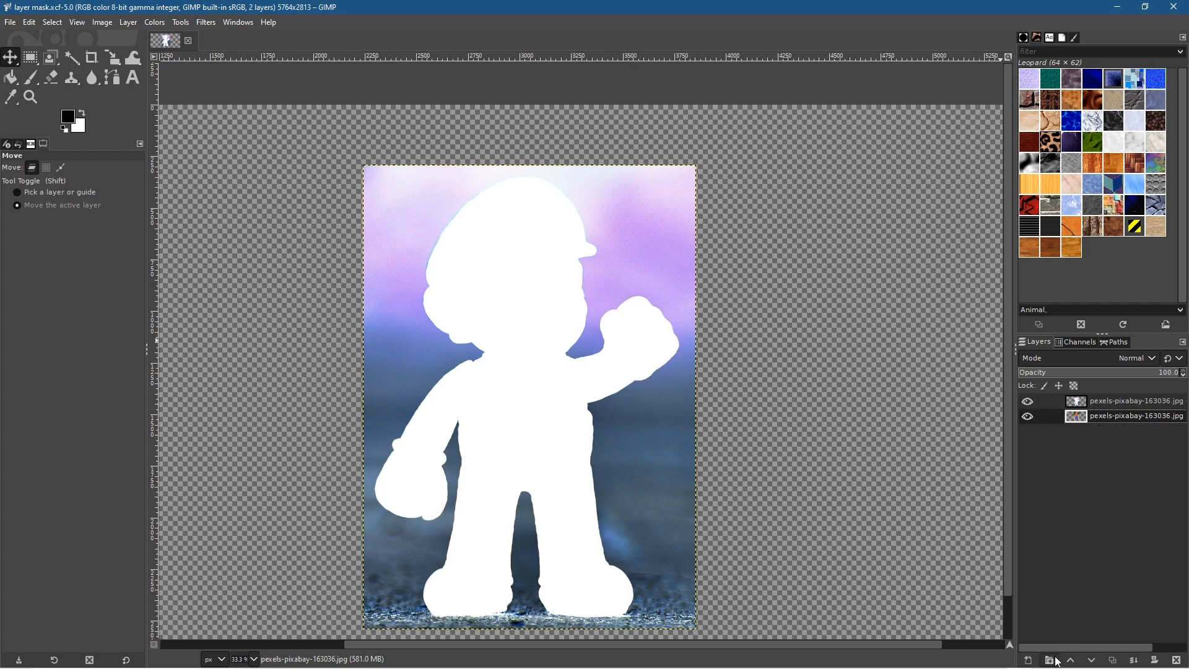
click(1113, 661)
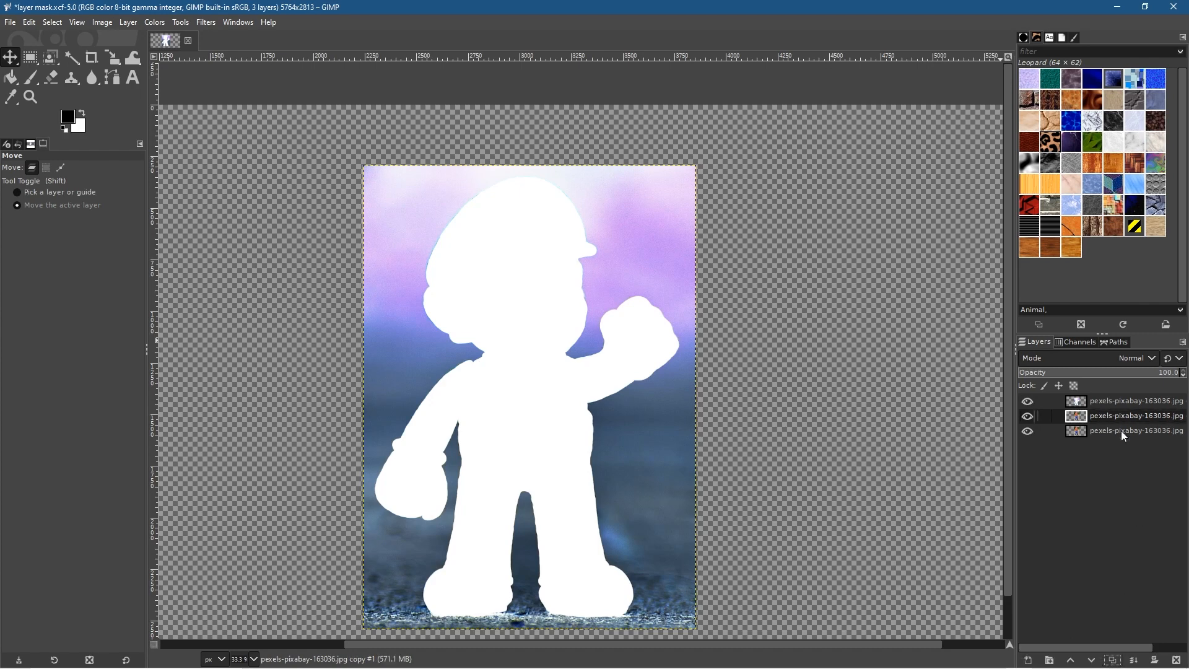
click(1028, 431)
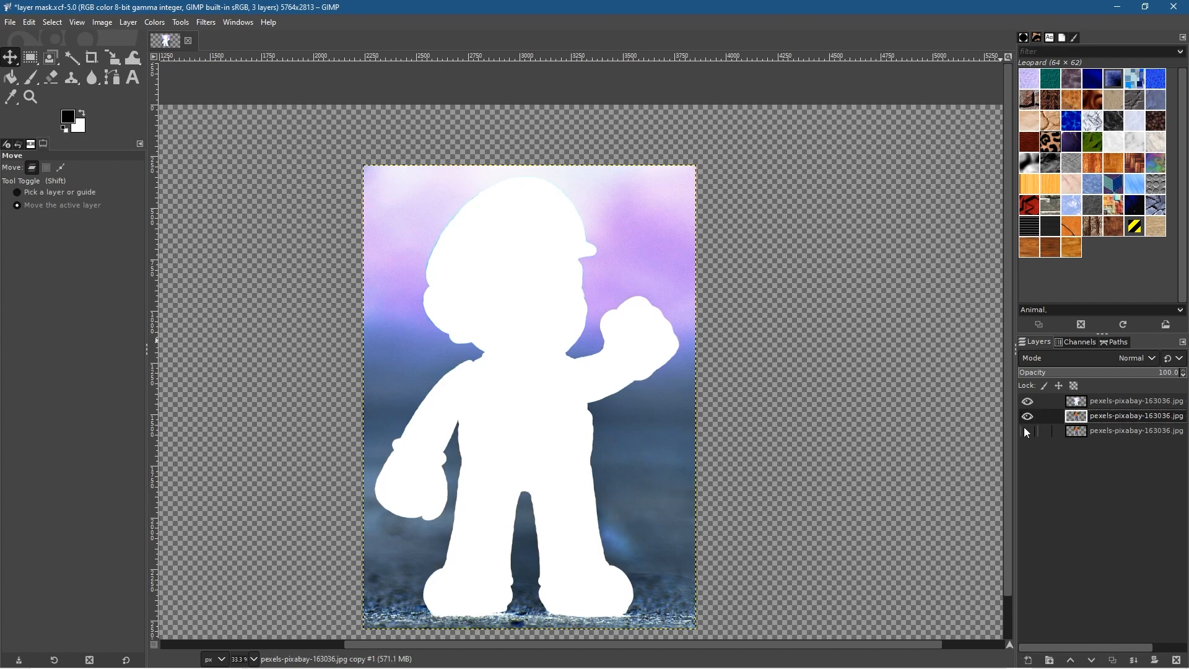
Step: Add a layer mask initialized to Black (full transparency) to the duplicated photo layer
right_click(1117, 417)
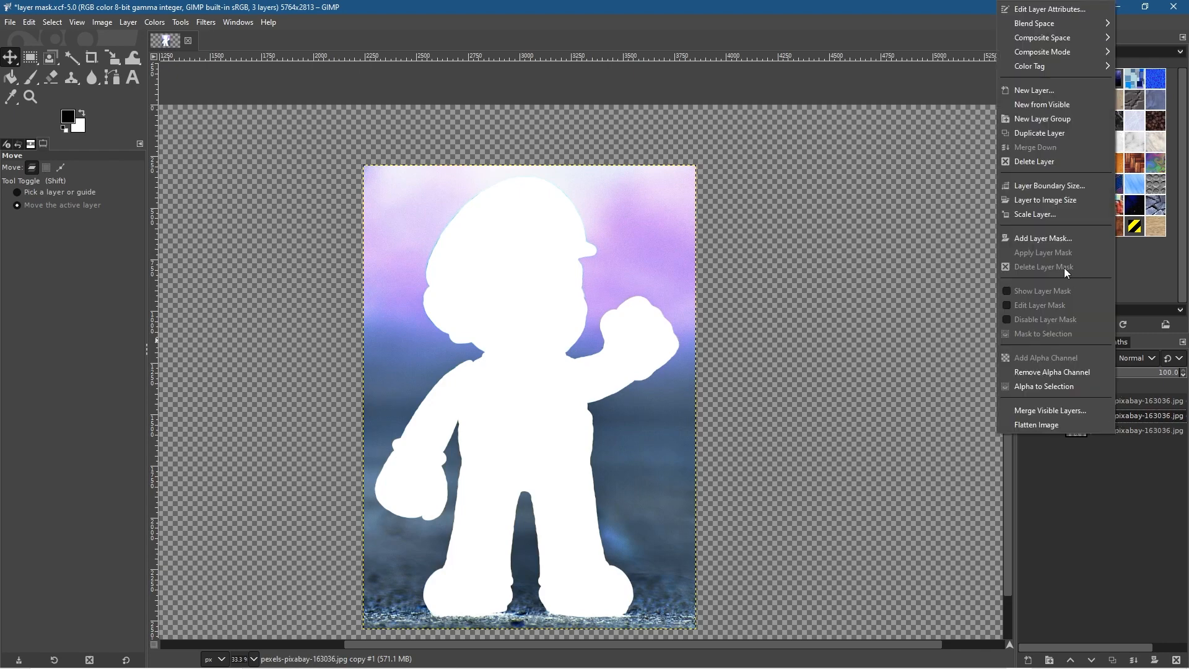
click(1034, 239)
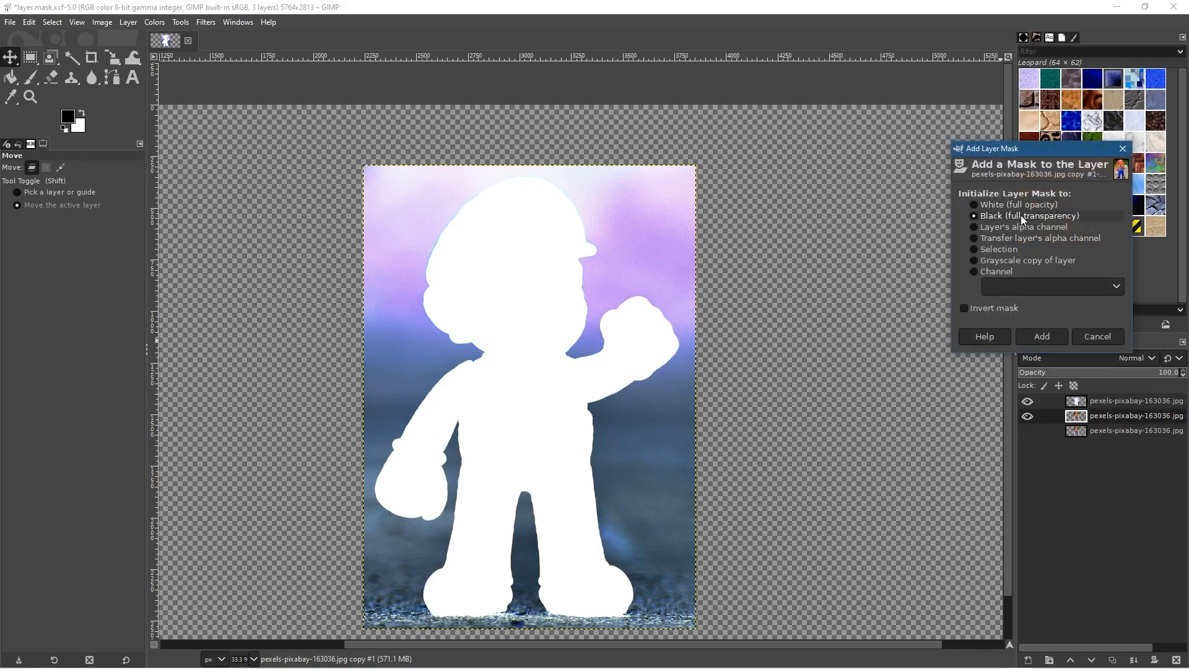
click(1042, 337)
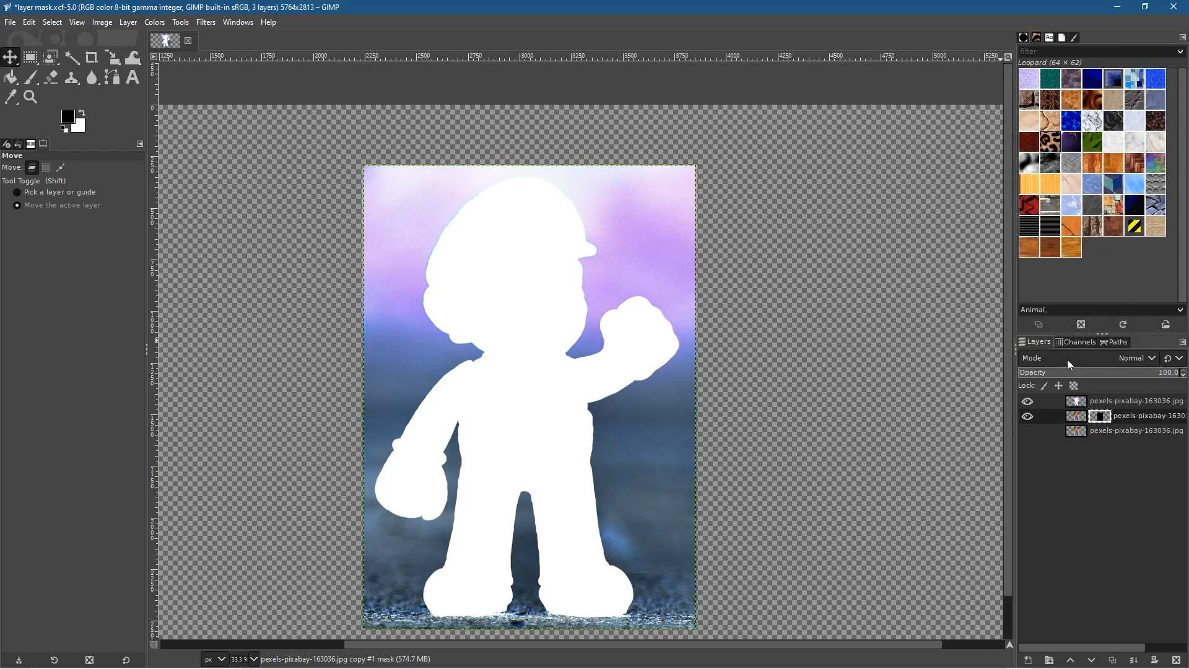
Step: Paste the copied silhouette in place into the duplicated photo layer's mask, anchor it, and hide the white-silhouette layer
click(35, 23)
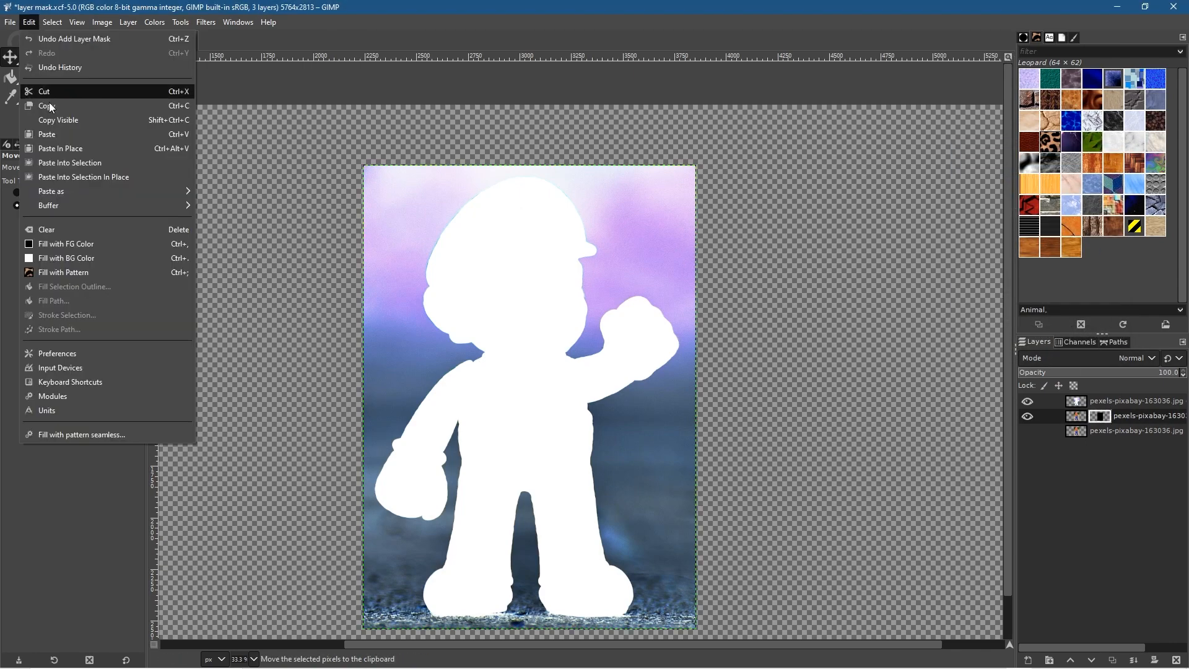
click(73, 149)
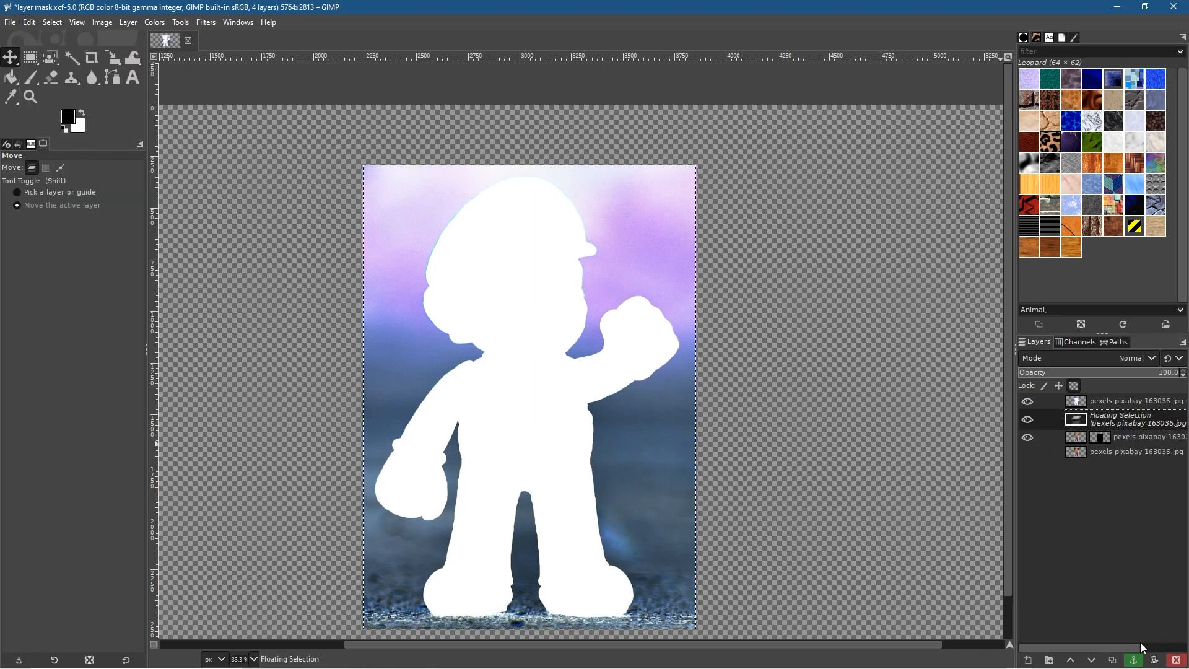
click(1134, 660)
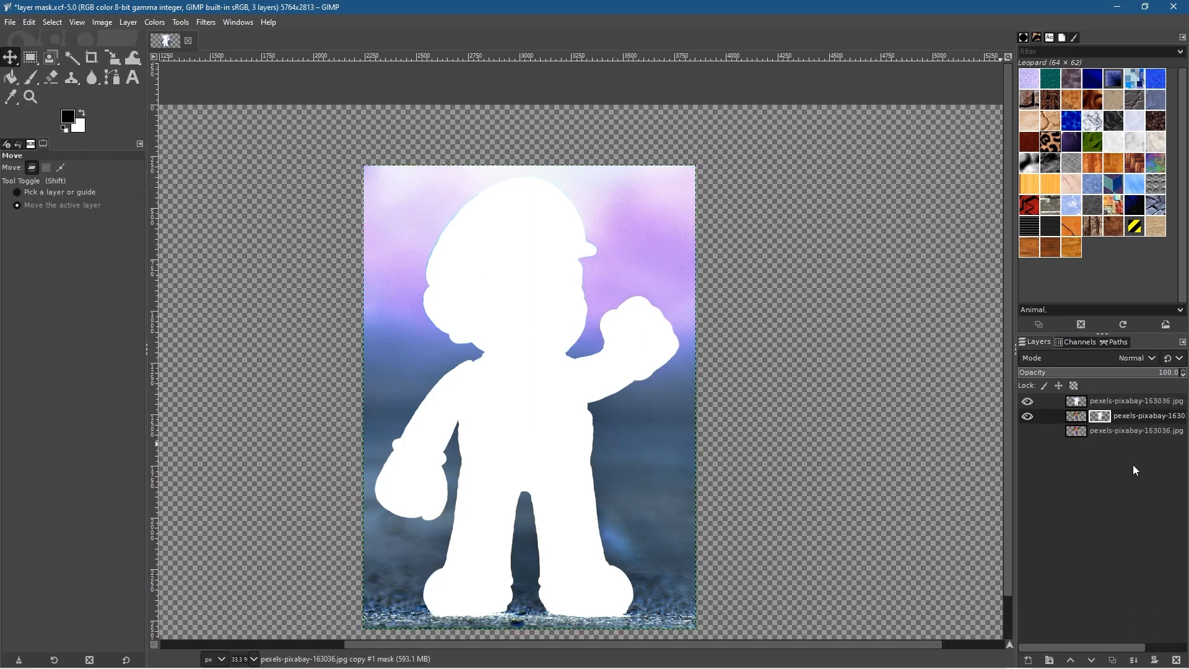
click(1027, 402)
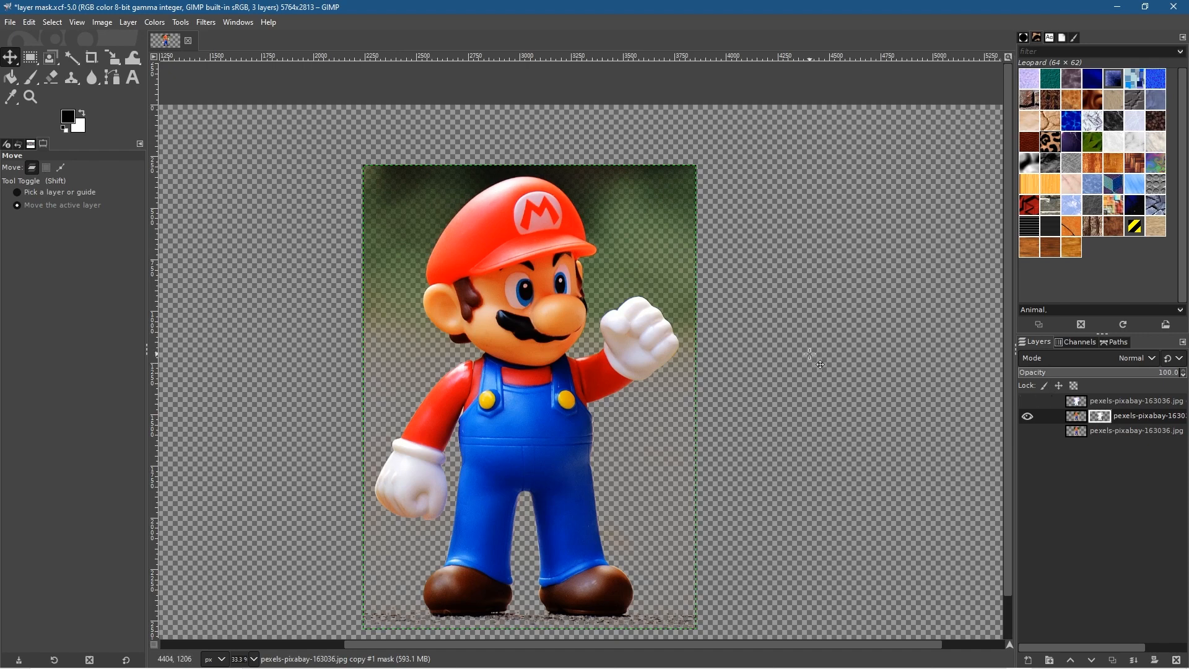
Step: Switch to the Paintbrush tool with black (000000) as the foreground color
click(29, 78)
key(x)
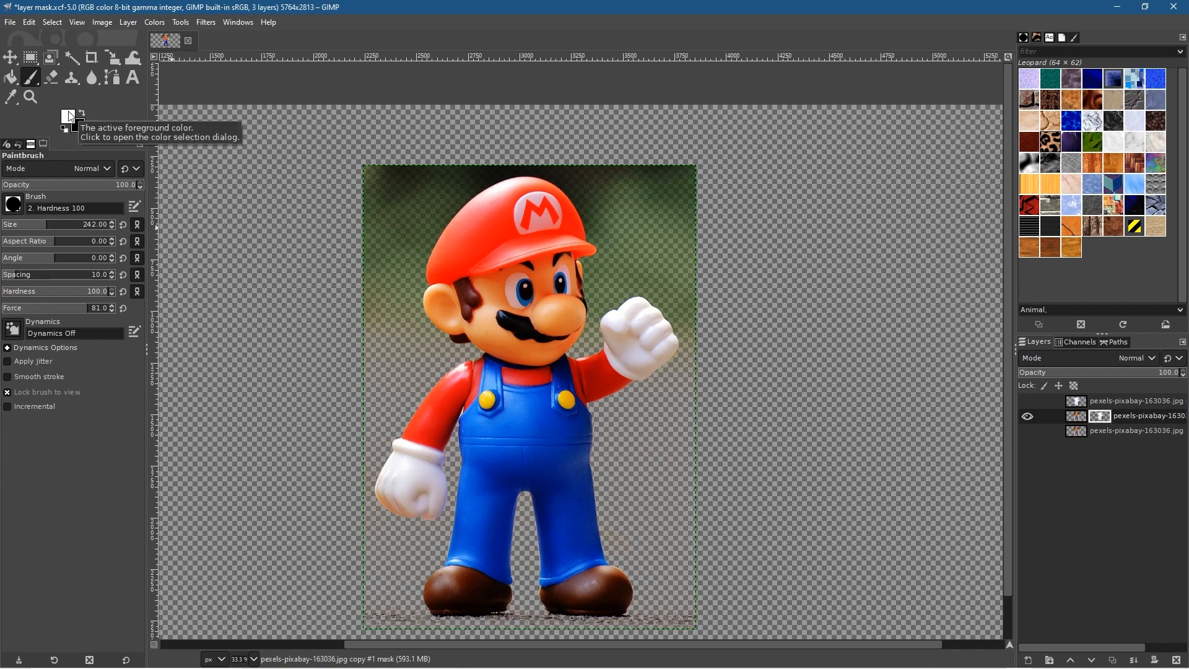
click(83, 114)
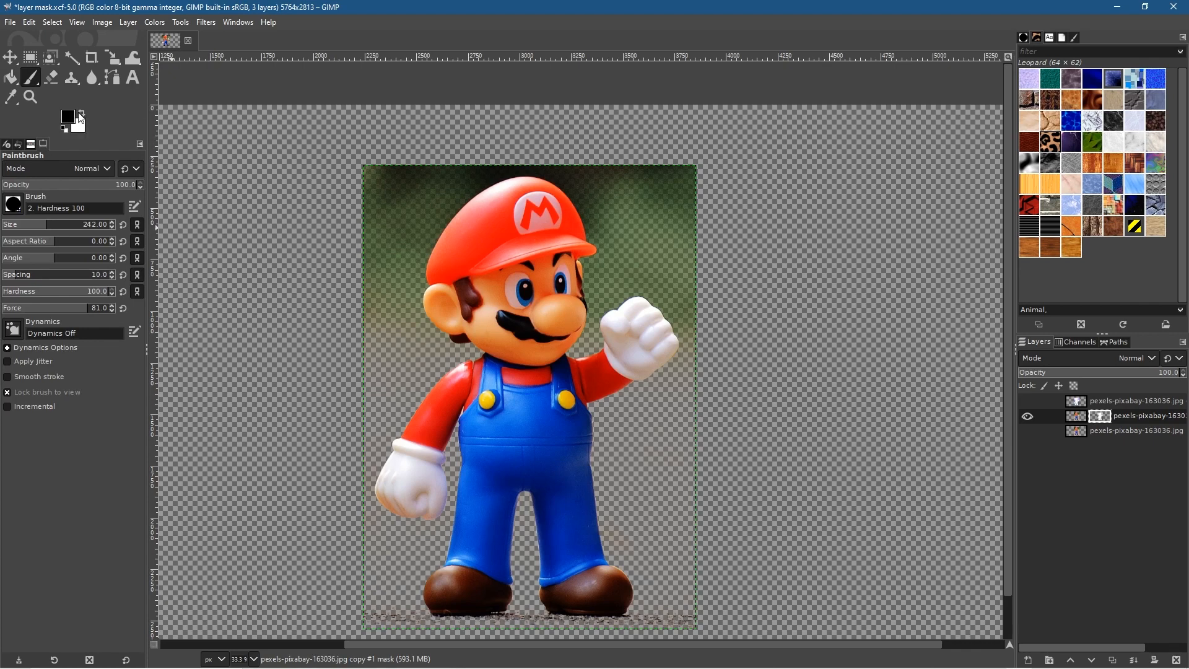
click(82, 114)
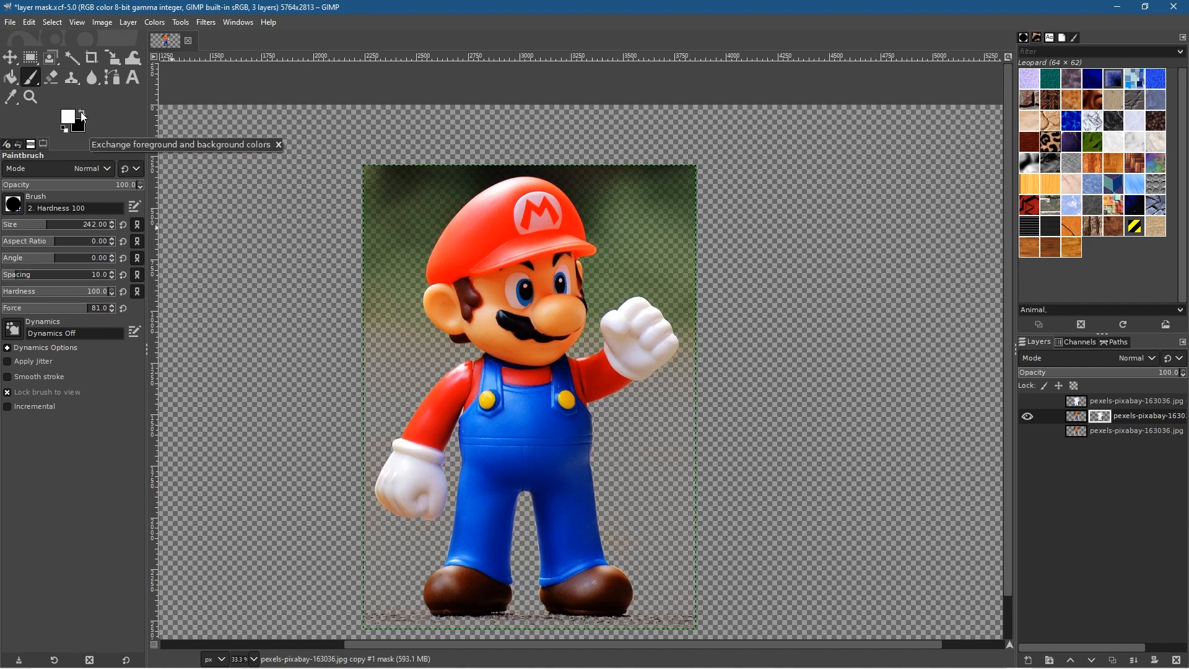
click(83, 116)
click(68, 117)
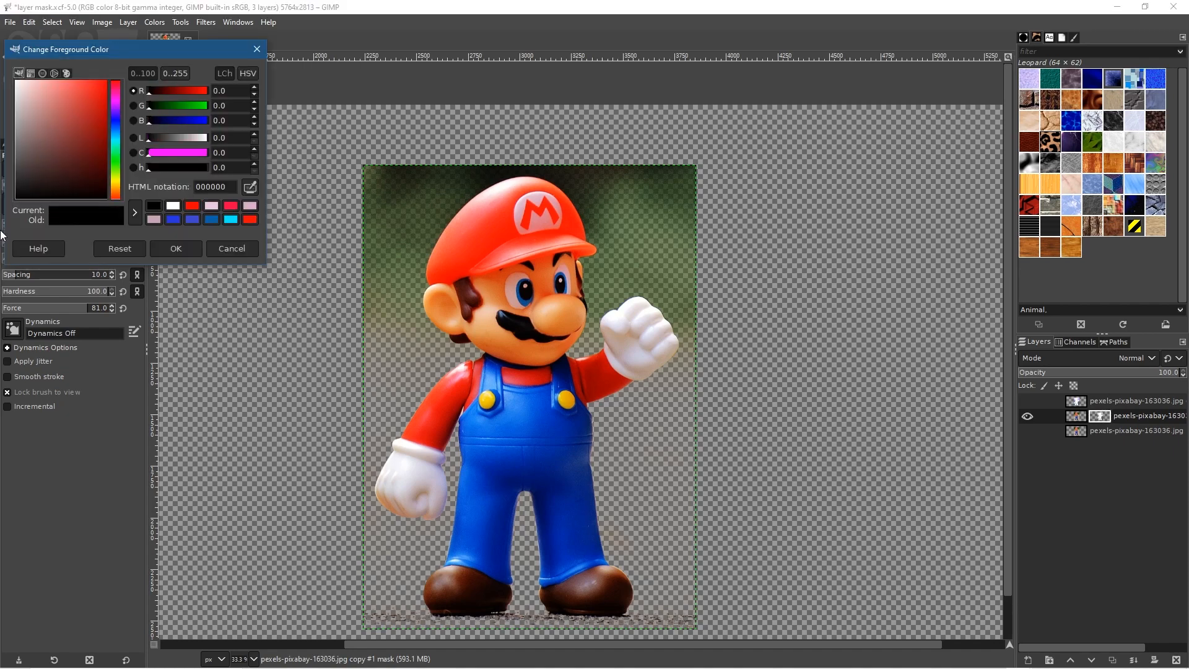
click(173, 249)
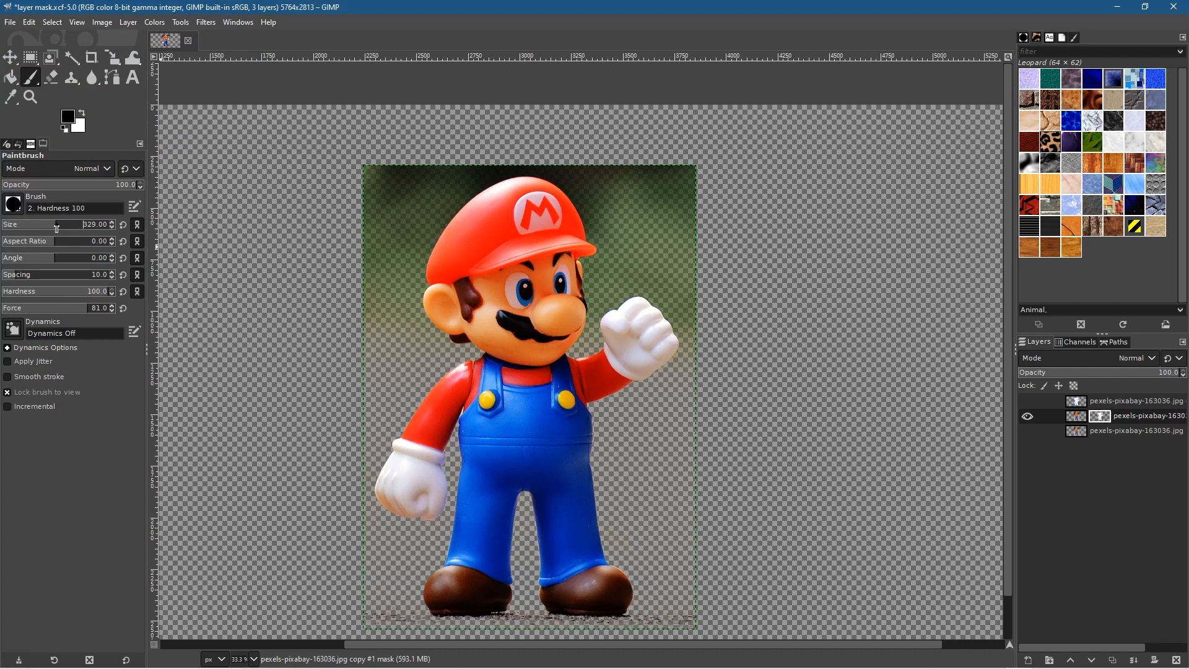
Step: Set the brush to Hardness 075 at size 211 and paint black on the mask over the faint background around the figure's head
click(13, 204)
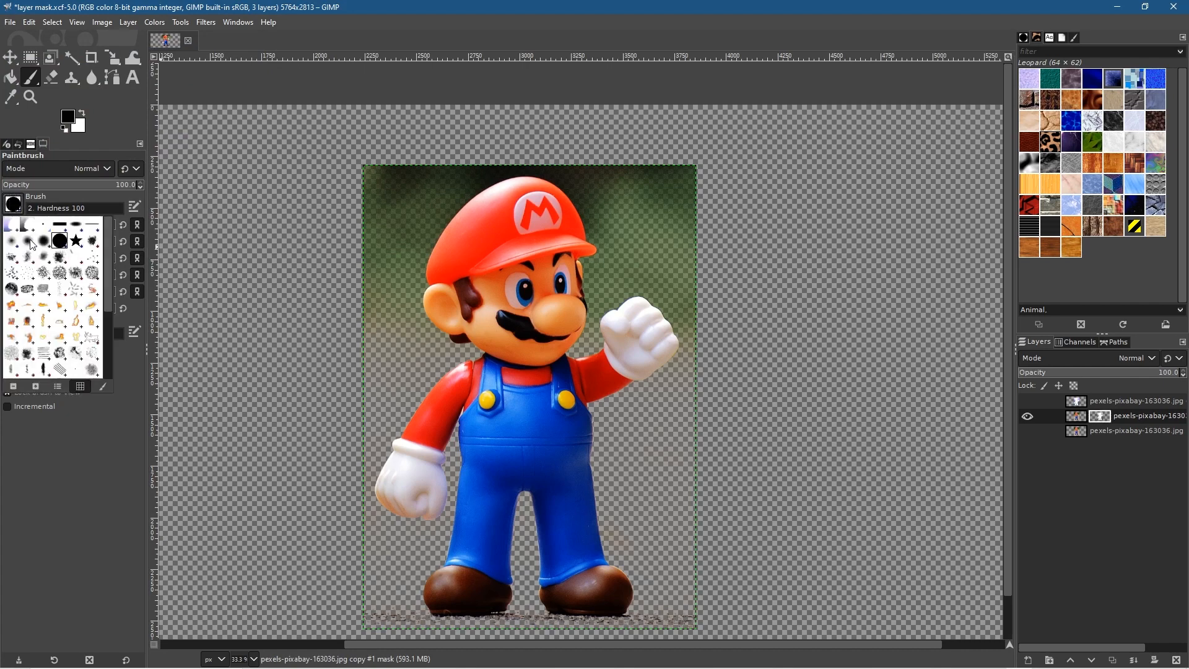
click(46, 243)
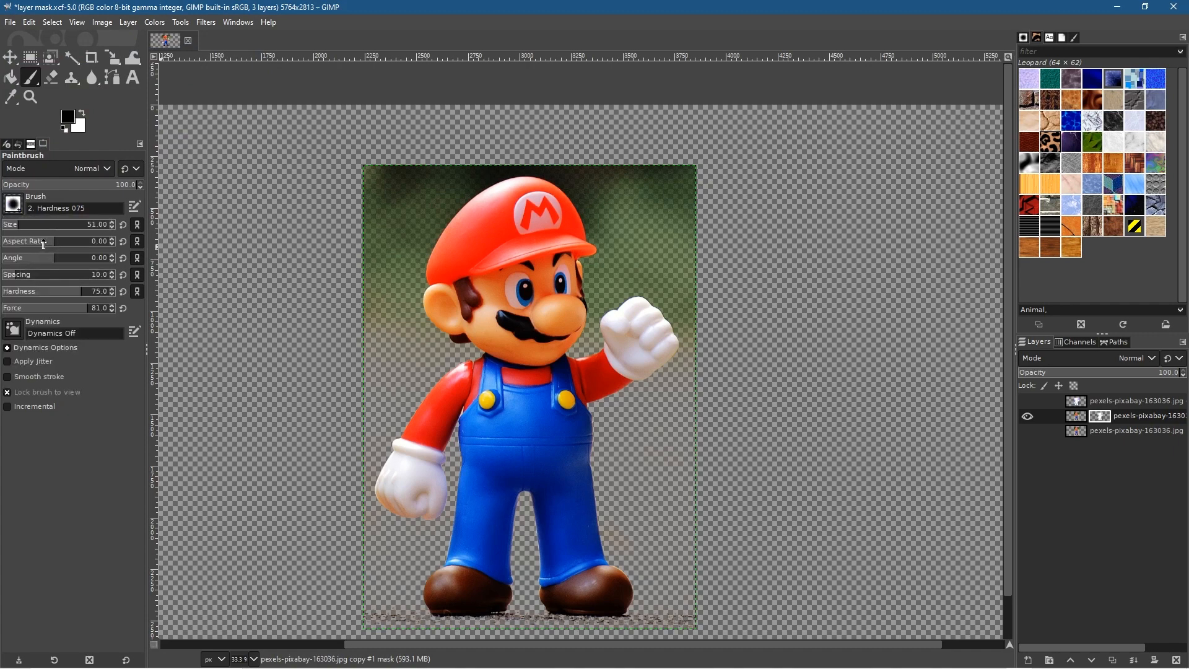
click(13, 204)
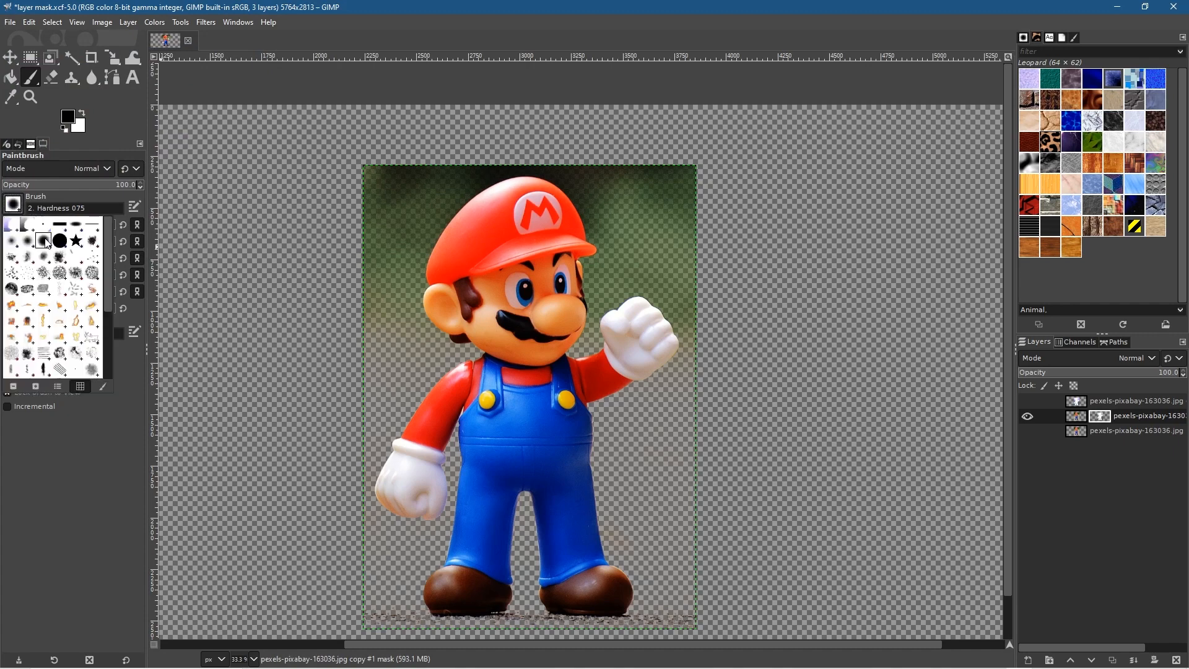
click(47, 243)
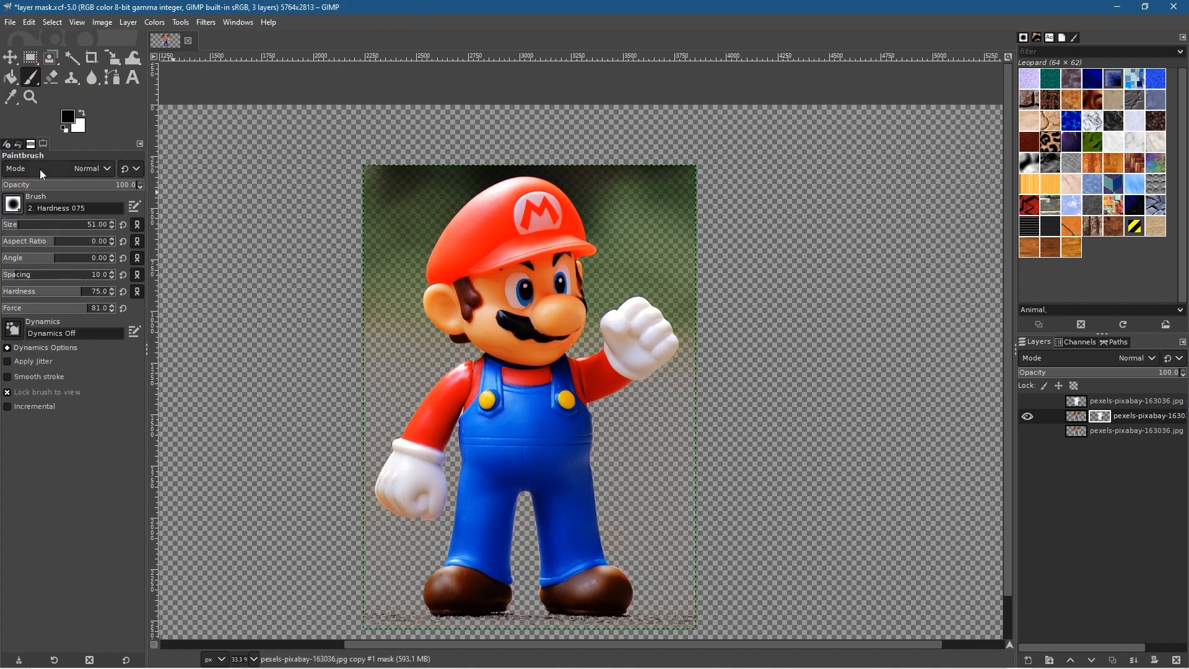
drag(40, 229, 53, 225)
mouse_move(371, 204)
mouse_down()
mouse_move(381, 247)
mouse_move(403, 205)
mouse_move(376, 183)
mouse_move(381, 242)
mouse_move(384, 192)
mouse_move(458, 87)
mouse_move(615, 122)
mouse_move(705, 207)
mouse_move(660, 186)
mouse_move(617, 132)
mouse_move(576, 130)
mouse_move(672, 214)
mouse_move(772, 411)
mouse_up()
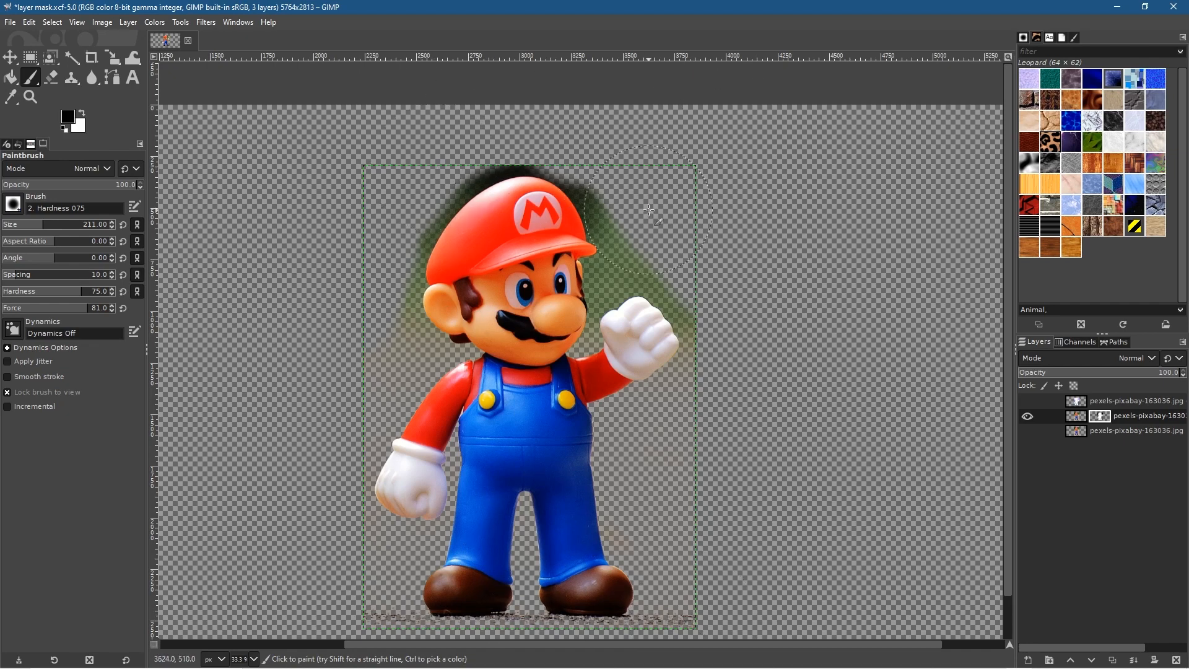
Step: Create a new transparent layer of 5764 x 2813 px directly above the hidden original photo layer
scroll(705, 238, up, 4)
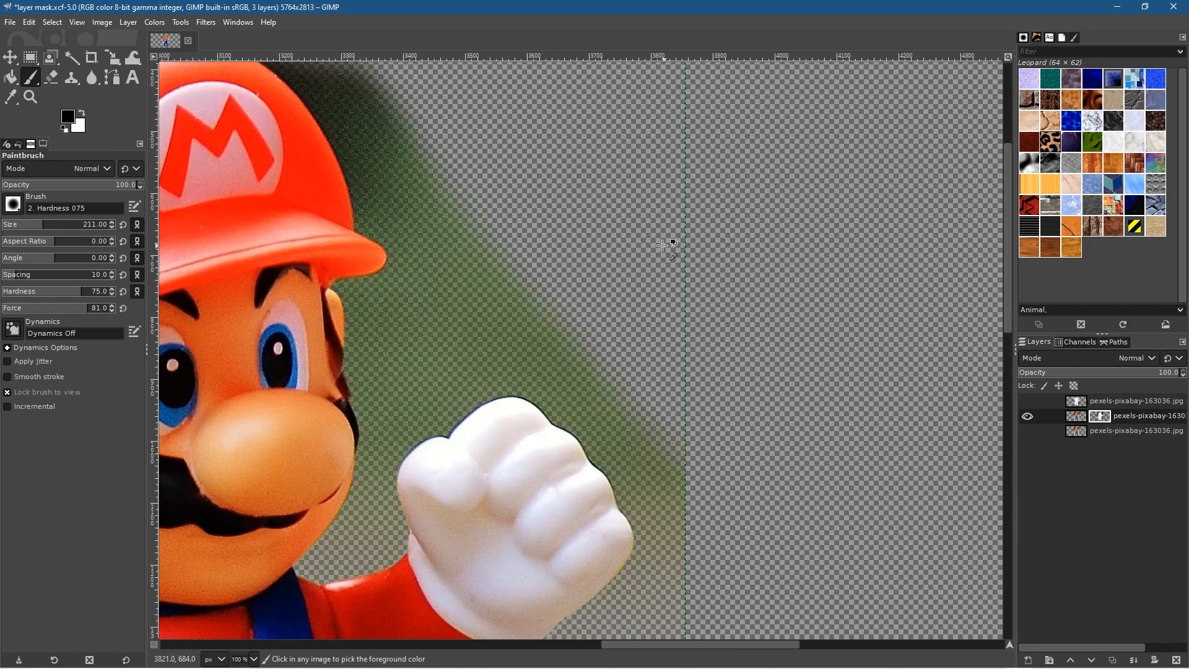
scroll(364, 306, up, 1)
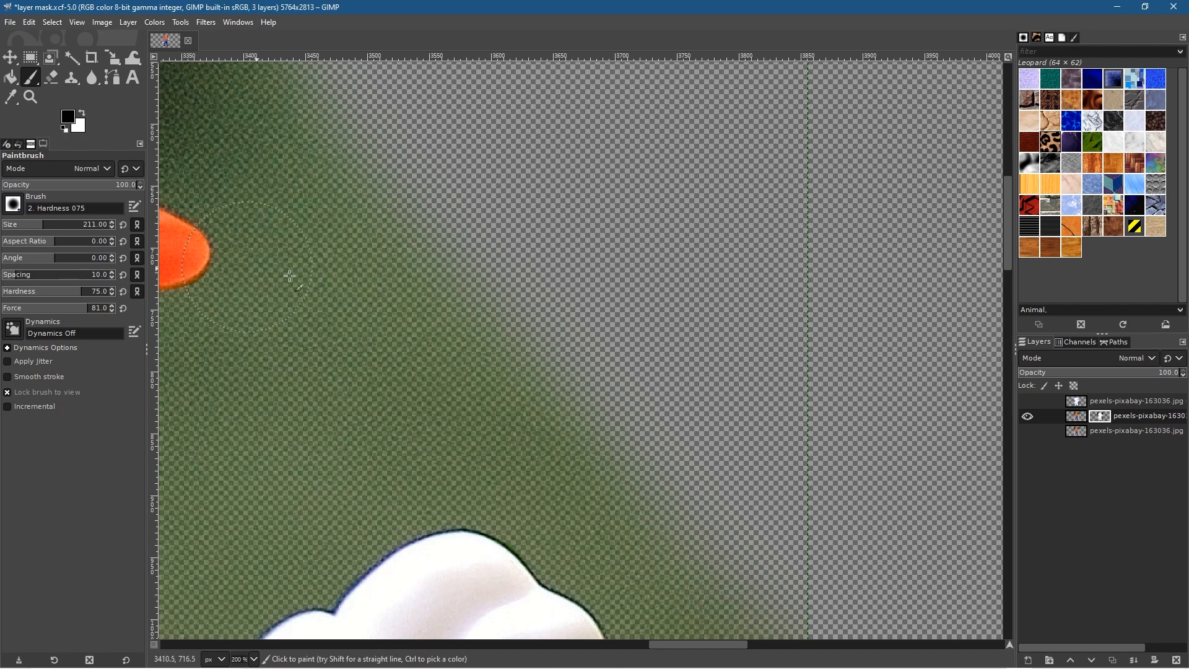
click(1152, 432)
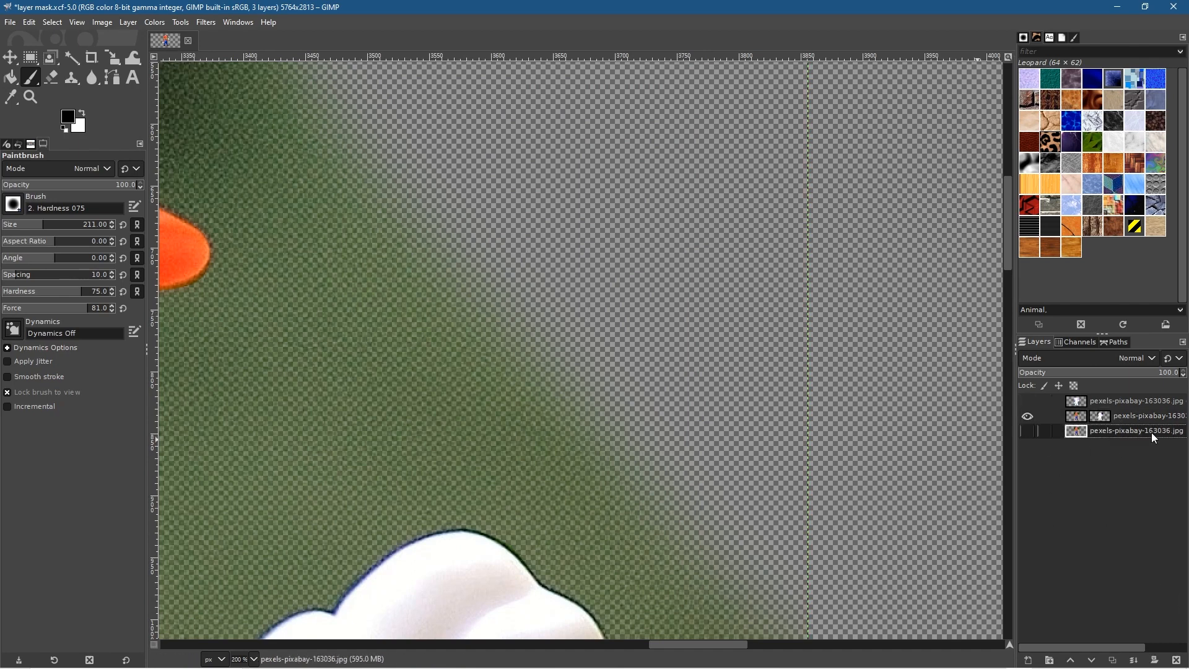
click(1028, 661)
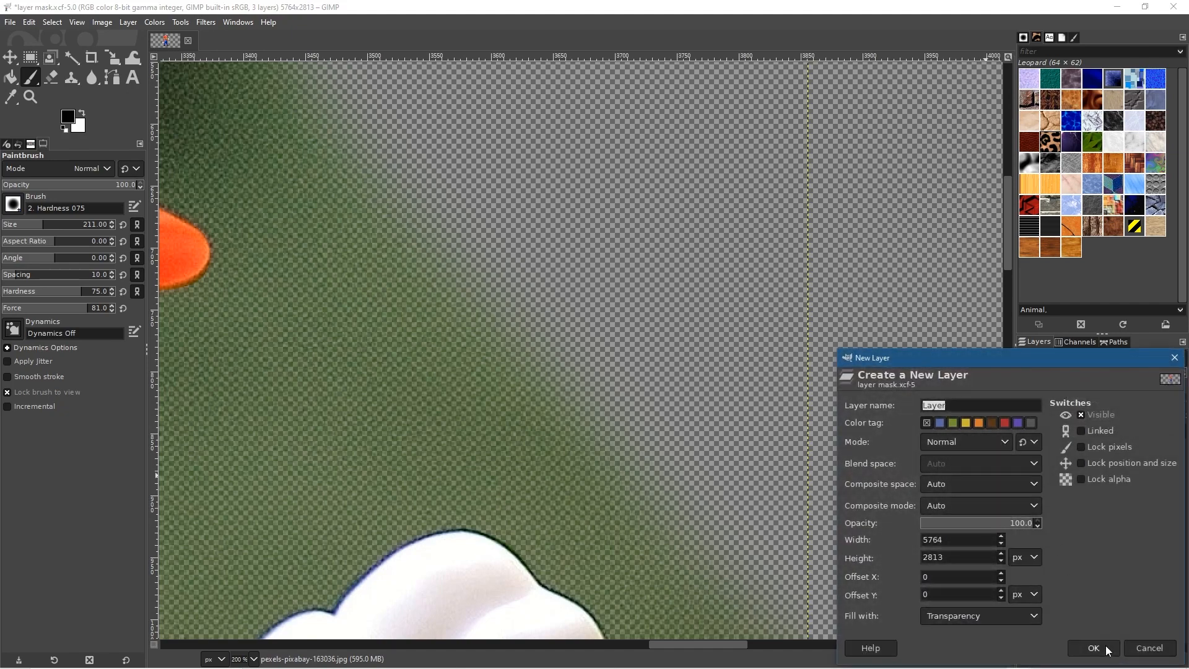
click(1094, 648)
click(1114, 430)
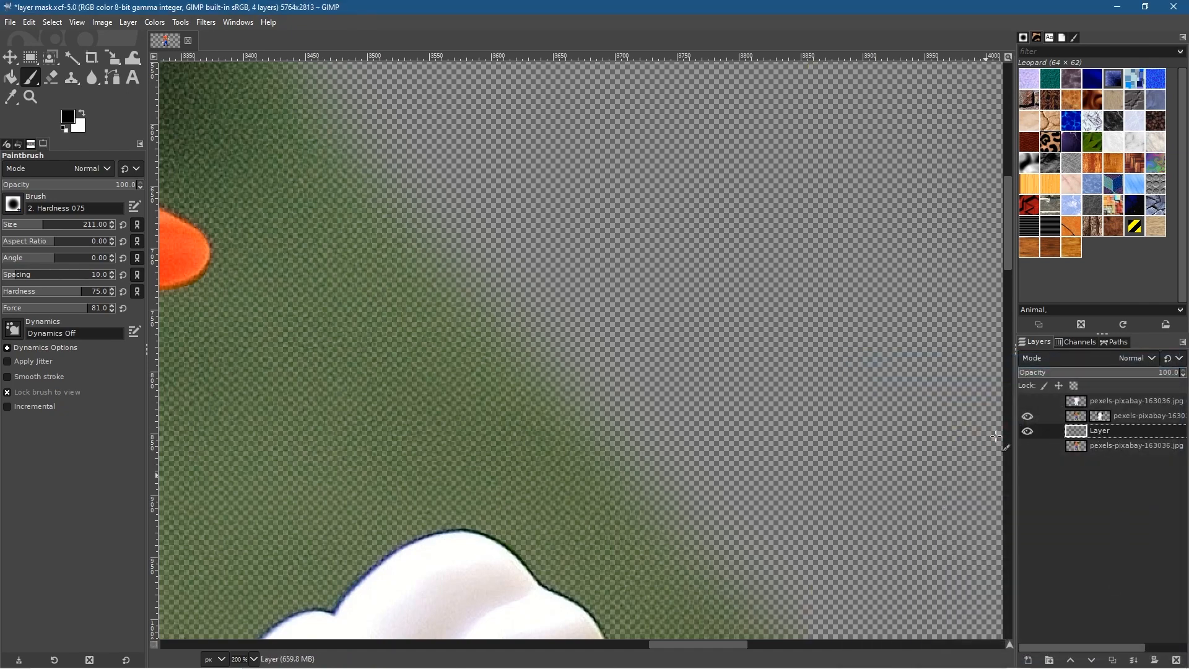
Step: Change the foreground color from the swapped white to bright yellow (fff600)
click(83, 112)
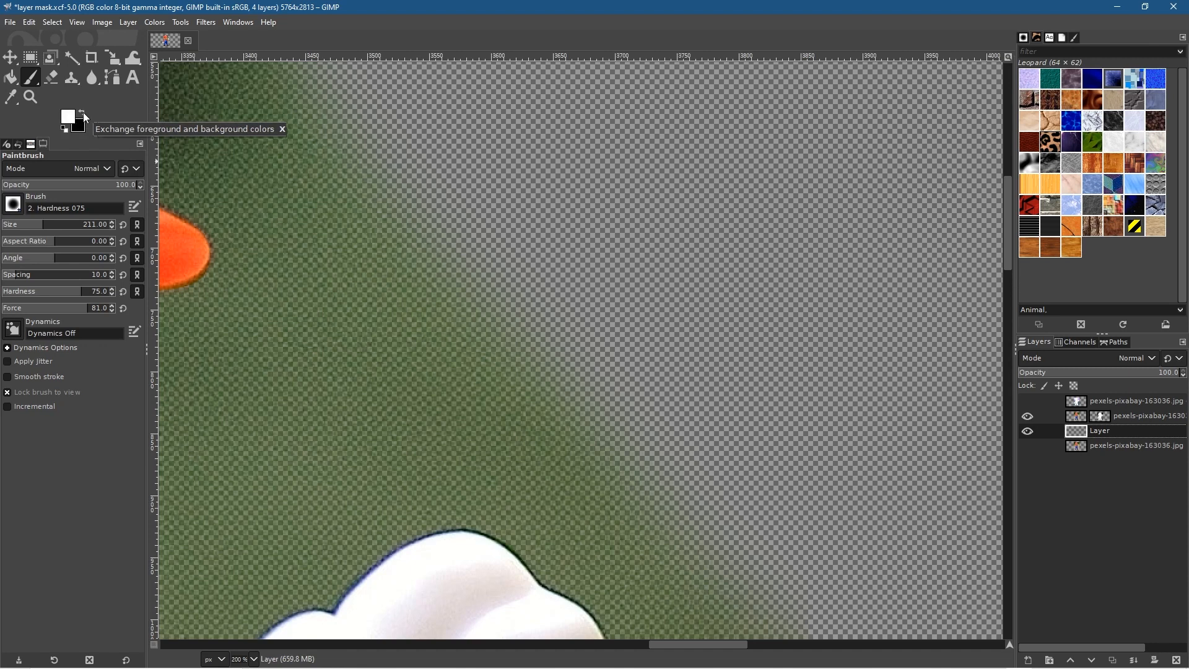
click(67, 116)
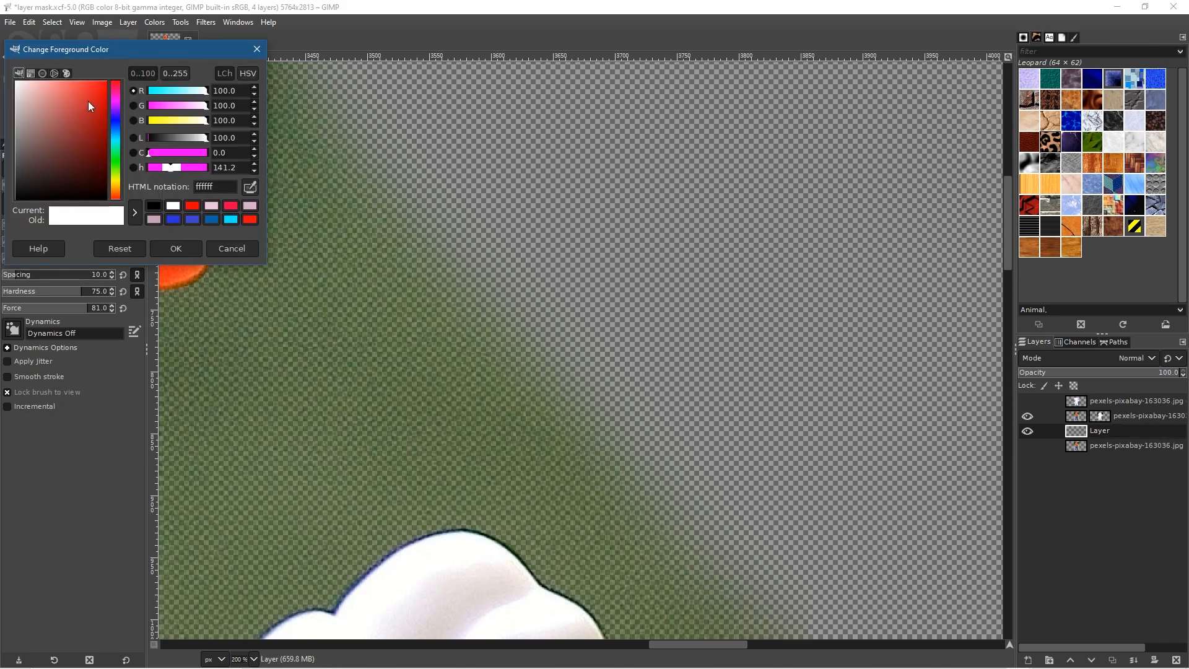
click(117, 181)
drag(93, 106, 111, 63)
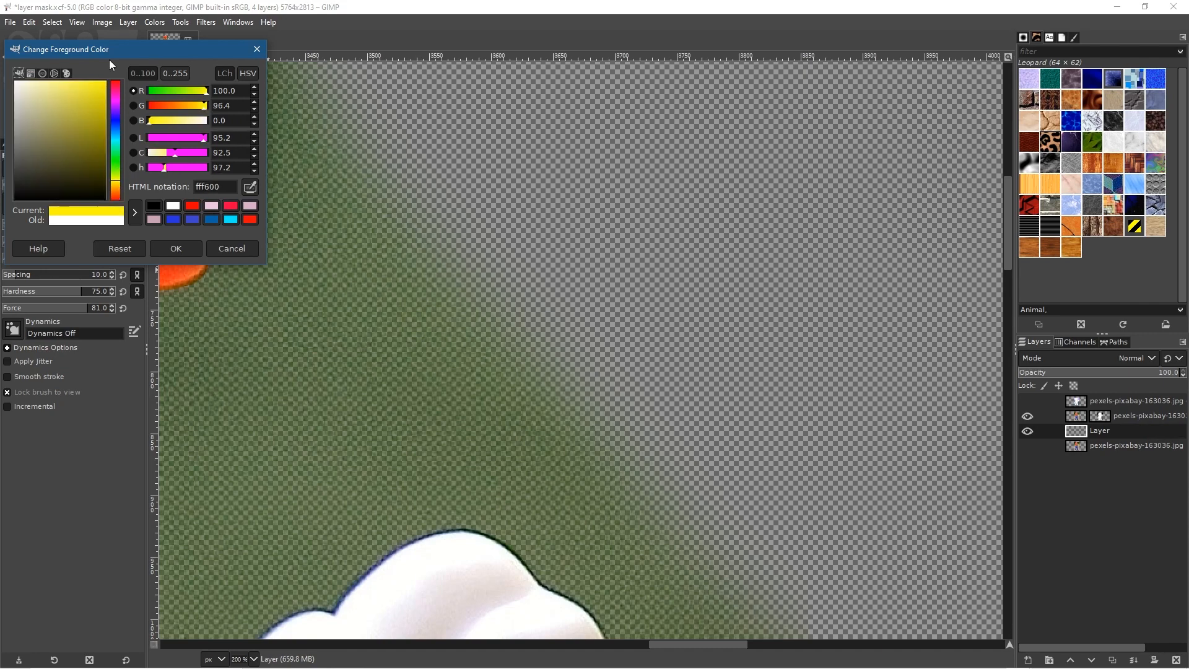
click(177, 248)
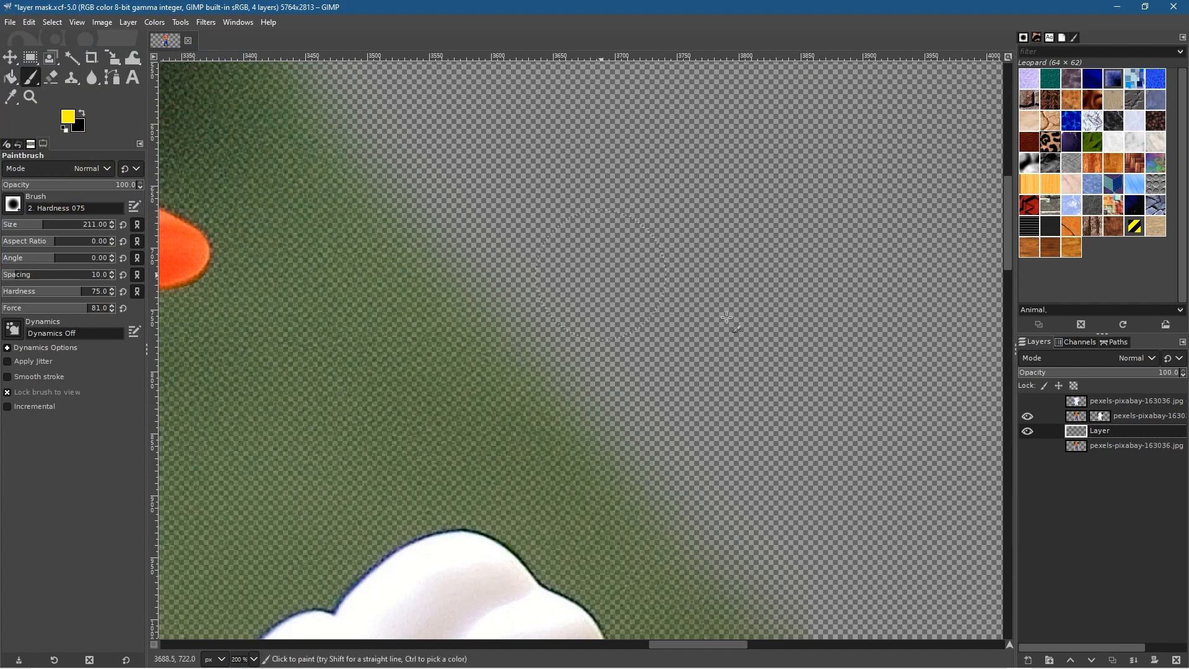
Step: Bucket-fill the new layer with the yellow foreground color as a solid backdrop behind the figure
click(10, 78)
click(765, 204)
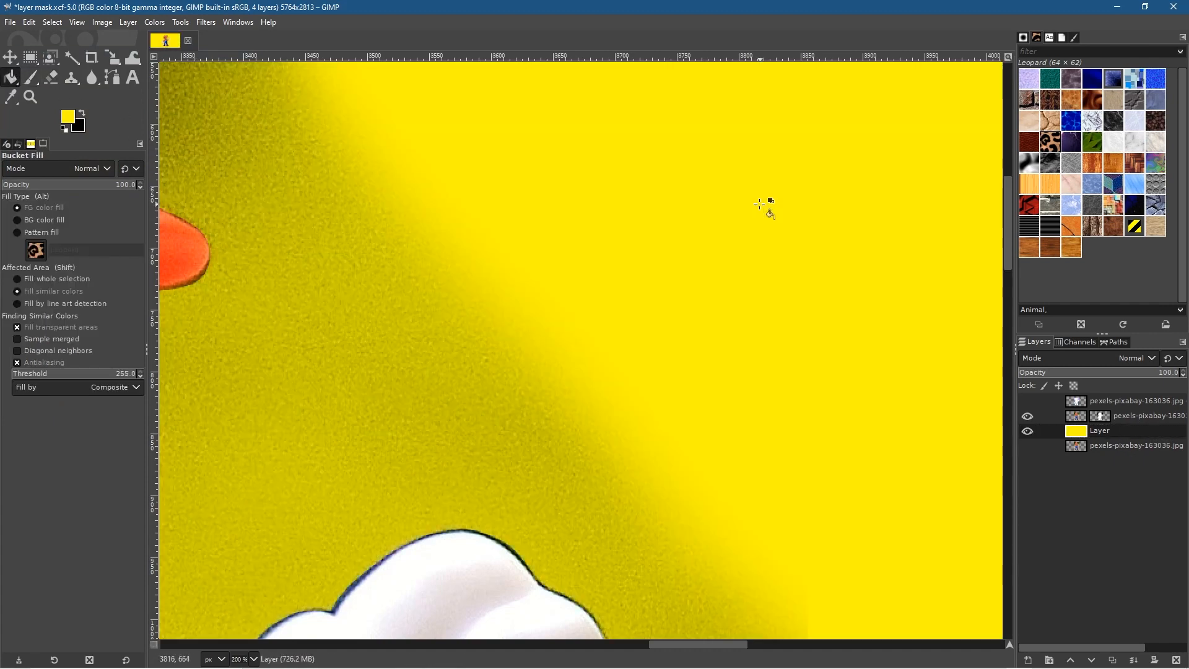
key(shift+ctrl+j)
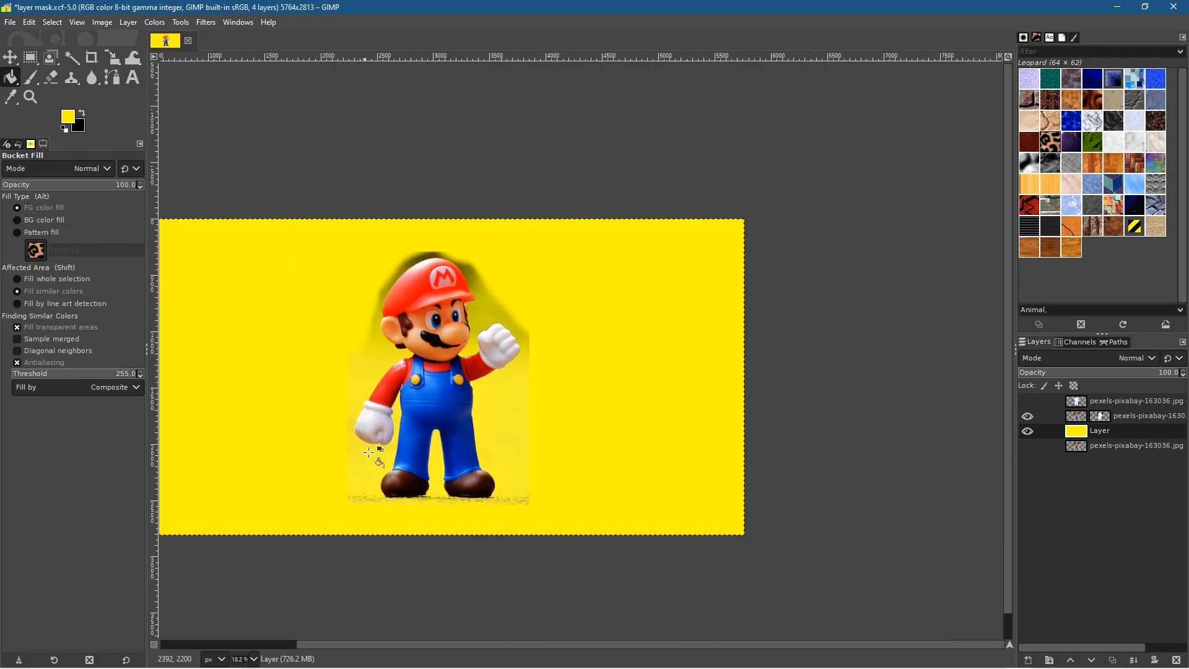
Step: Return to the duplicated photo layer's mask and set up a black Paintbrush with Hardness 050 at size 232
ctrl+scroll(509, 397, up, 3)
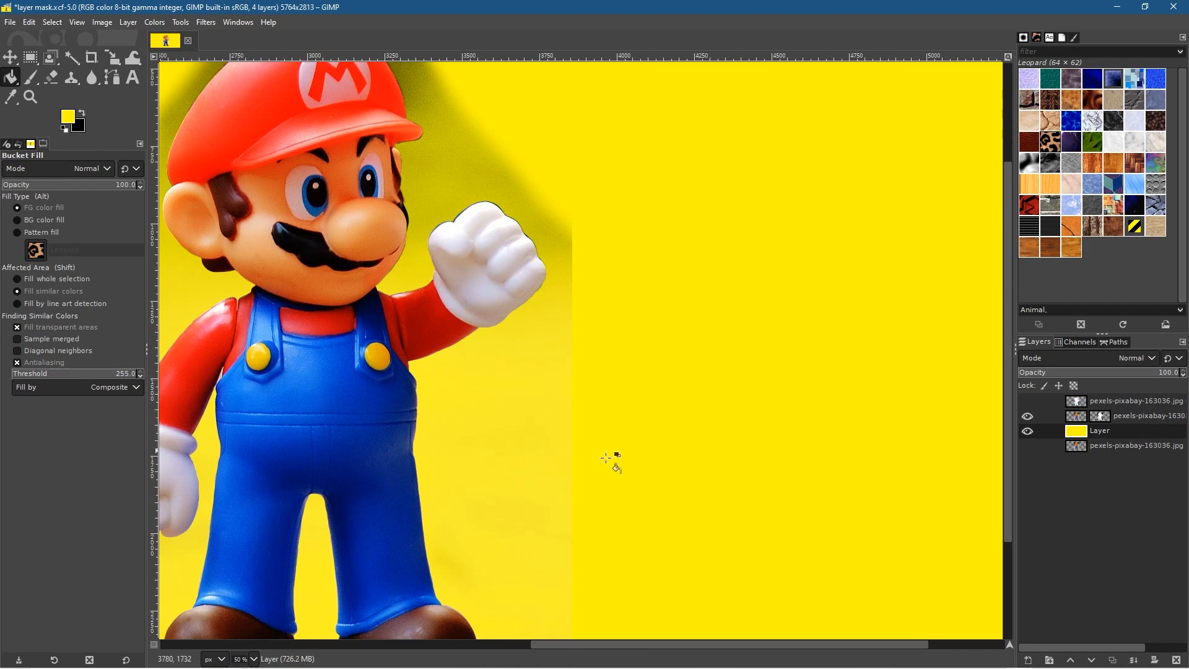
click(1109, 417)
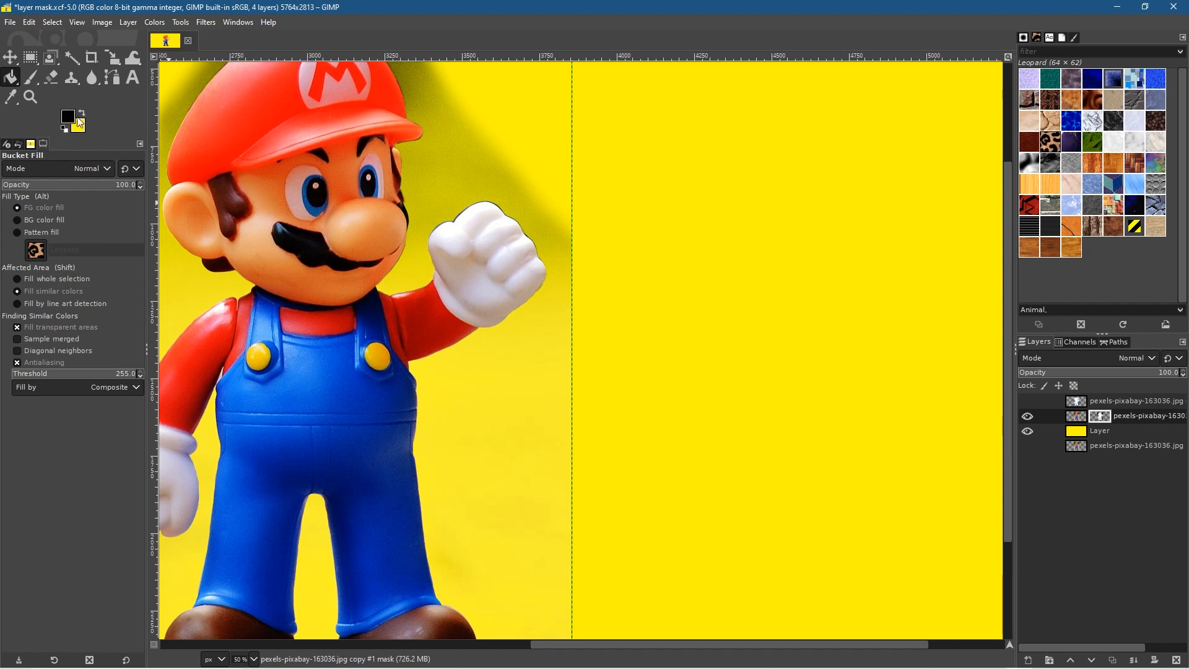
click(30, 77)
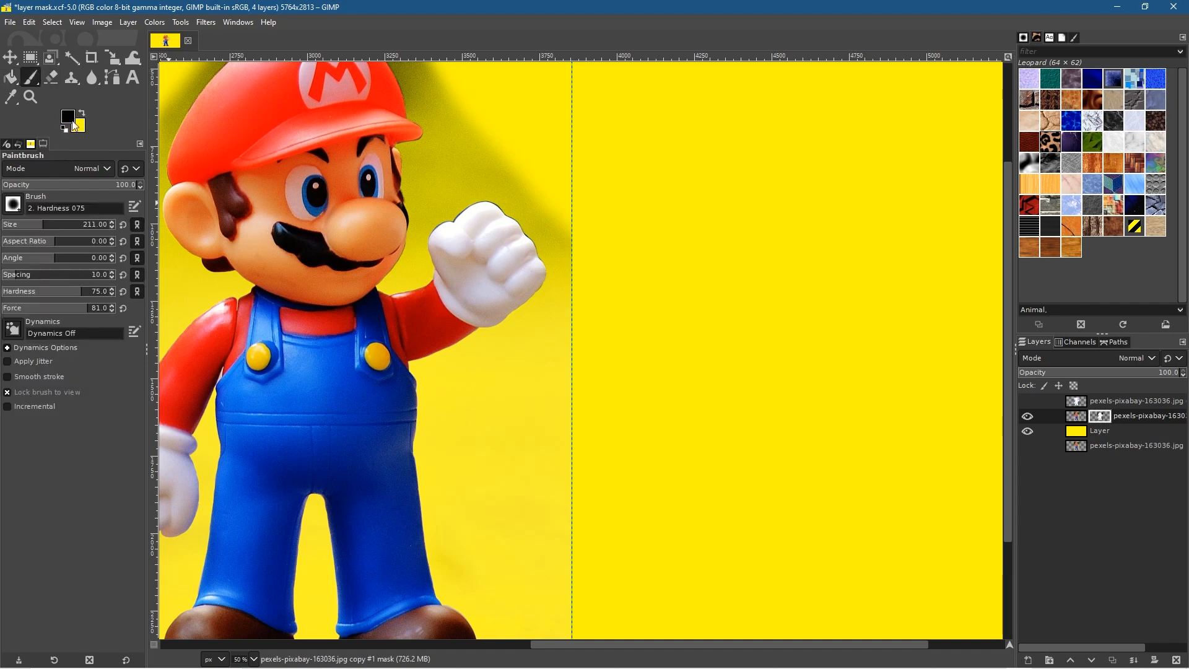
click(15, 206)
click(59, 239)
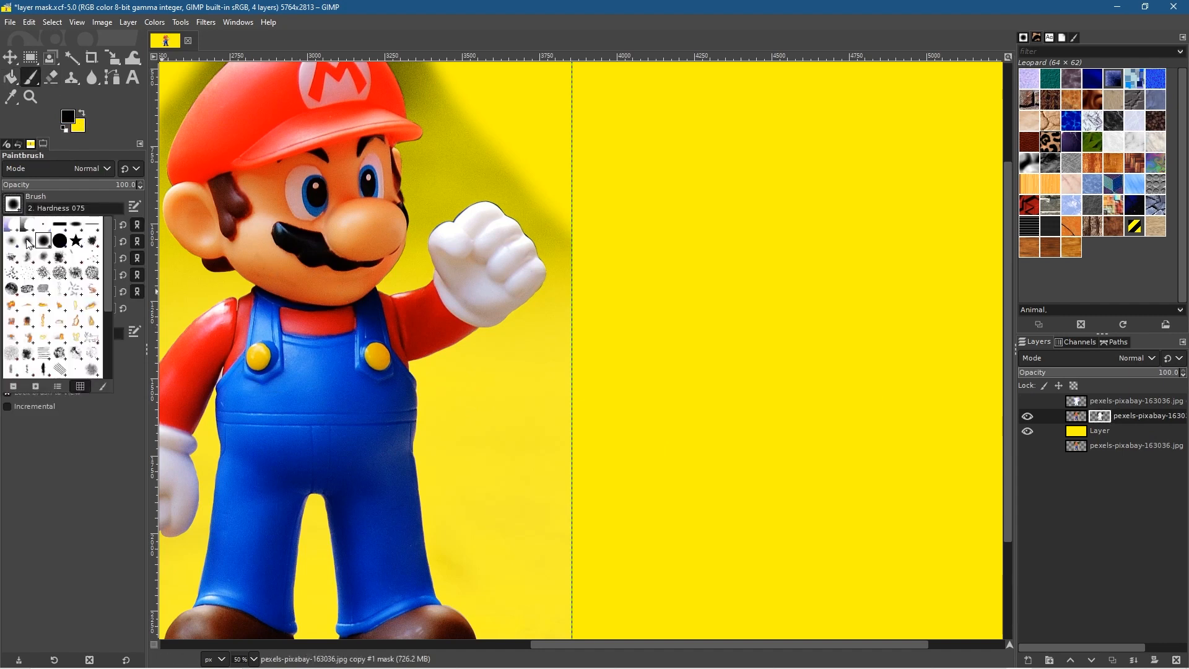
click(18, 206)
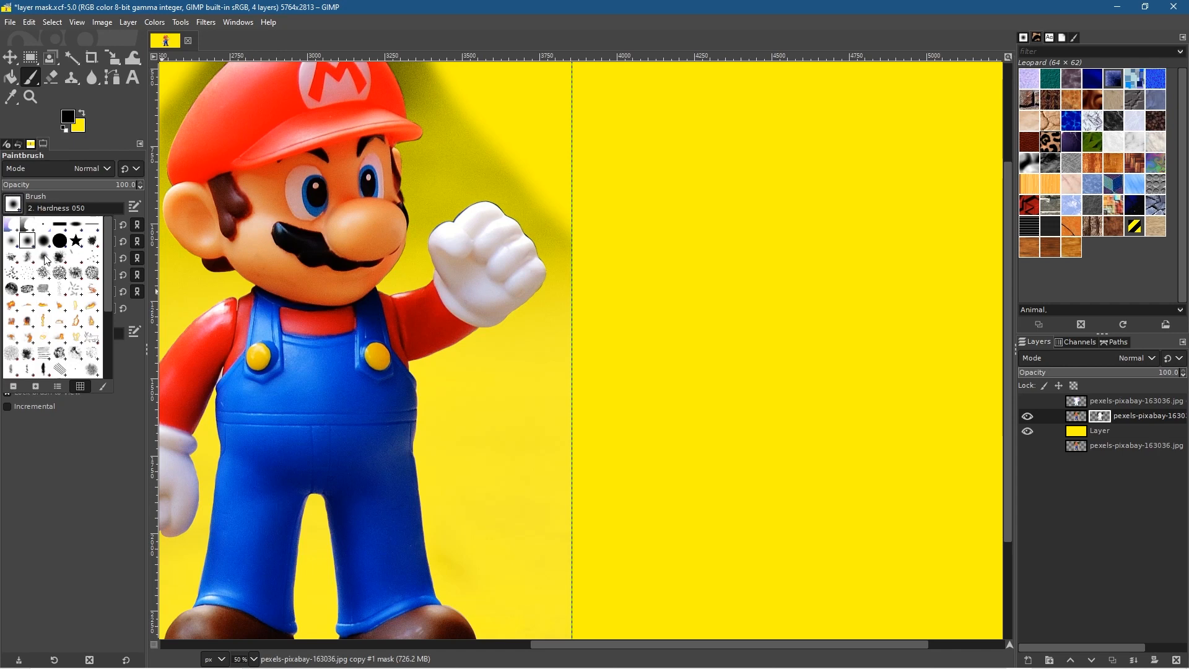
click(567, 366)
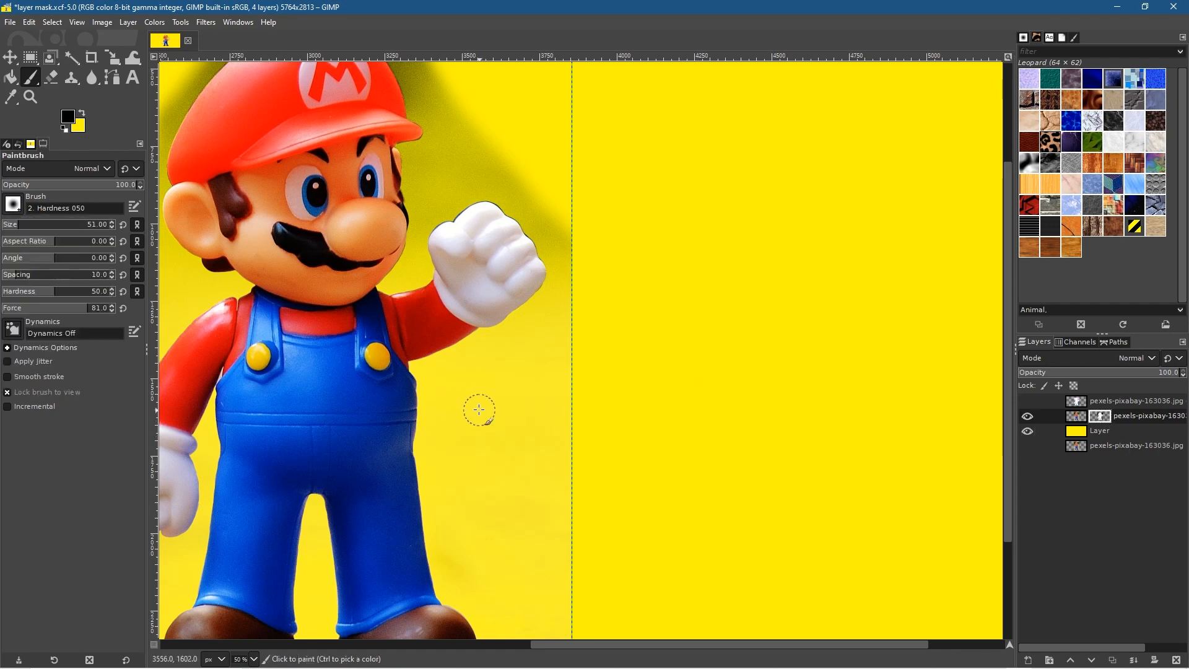
drag(42, 228, 46, 226)
Step: Paint black on the mask over the leftover background around the raised fist, beside the legs and along the lowered arm
mouse_move(510, 428)
mouse_down()
mouse_move(520, 404)
mouse_move(502, 472)
mouse_move(554, 569)
mouse_move(571, 526)
mouse_up()
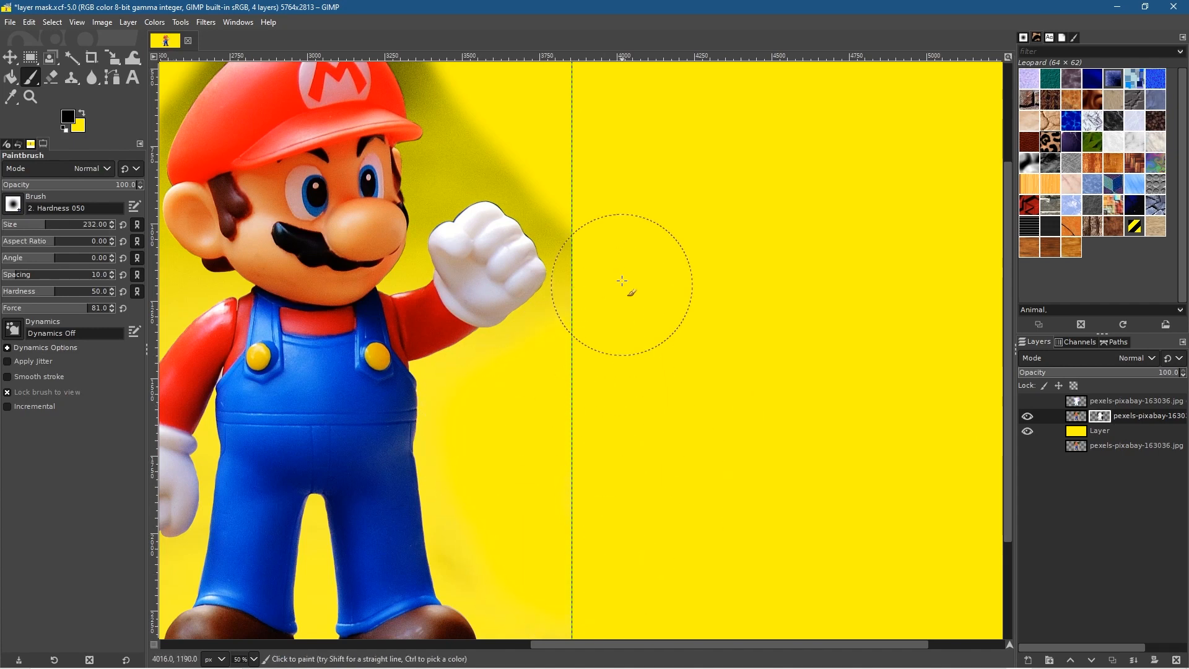
mouse_move(620, 231)
mouse_down()
mouse_move(605, 202)
mouse_move(619, 265)
mouse_move(592, 199)
mouse_move(618, 245)
mouse_move(595, 225)
mouse_move(585, 190)
mouse_move(549, 165)
mouse_move(575, 209)
mouse_up()
drag(535, 140, 564, 180)
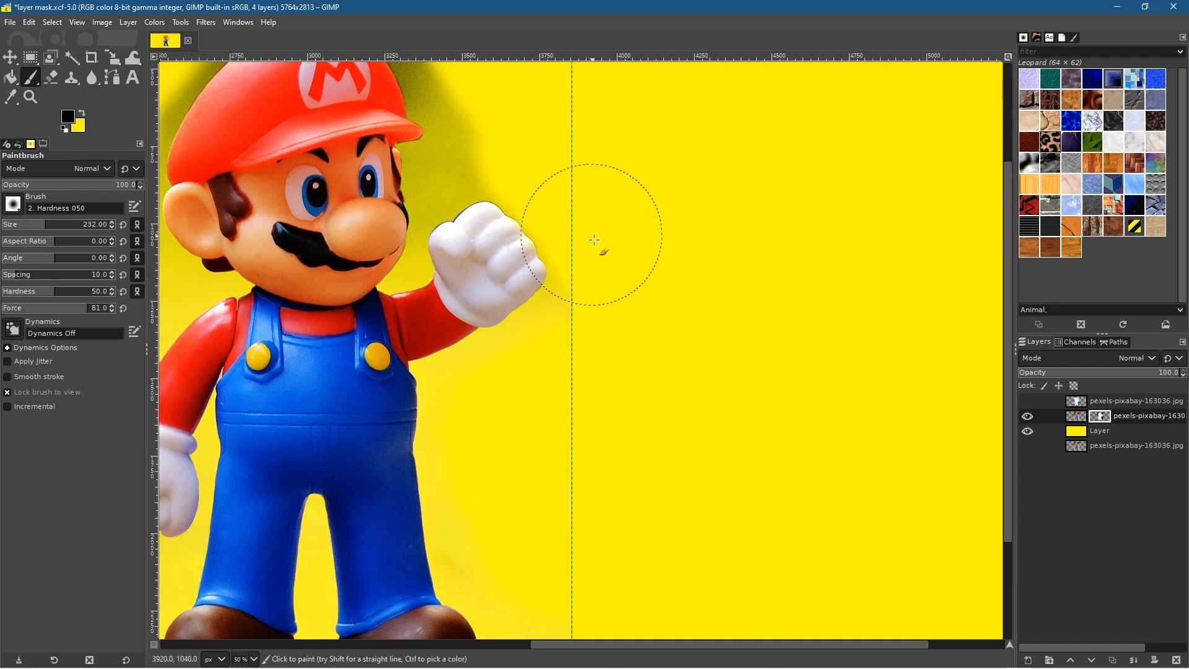
drag(607, 341, 991, 539)
mouse_move(833, 310)
mouse_down()
mouse_move(783, 233)
mouse_move(806, 255)
mouse_move(783, 239)
mouse_up()
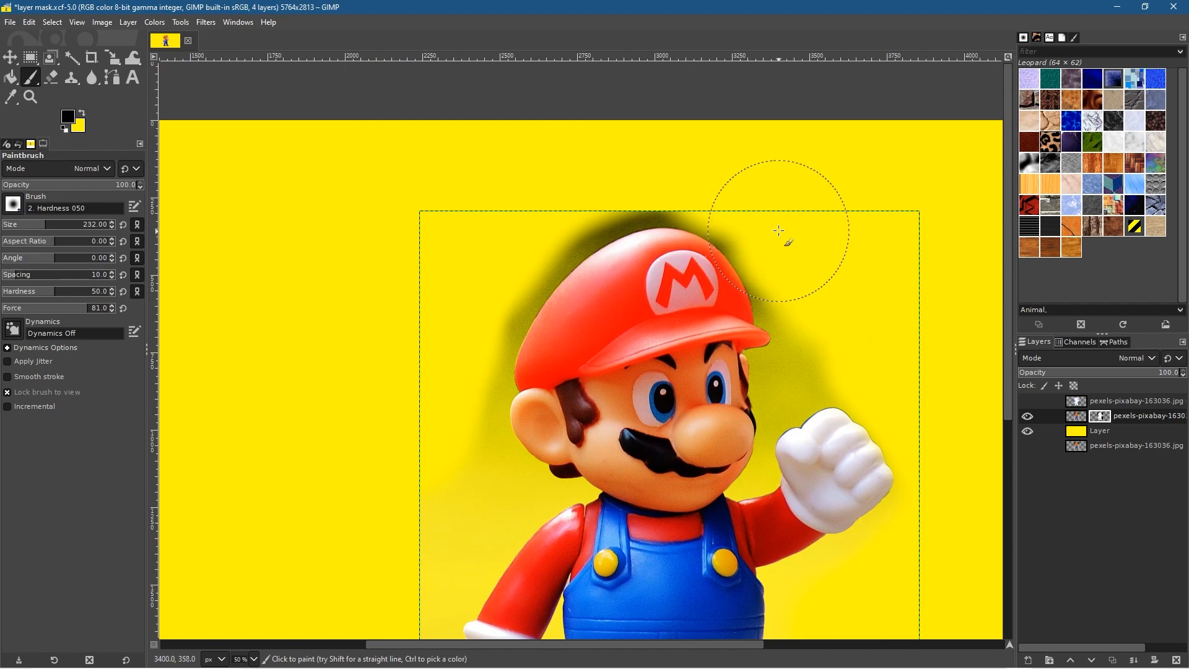
key(ctrl+z)
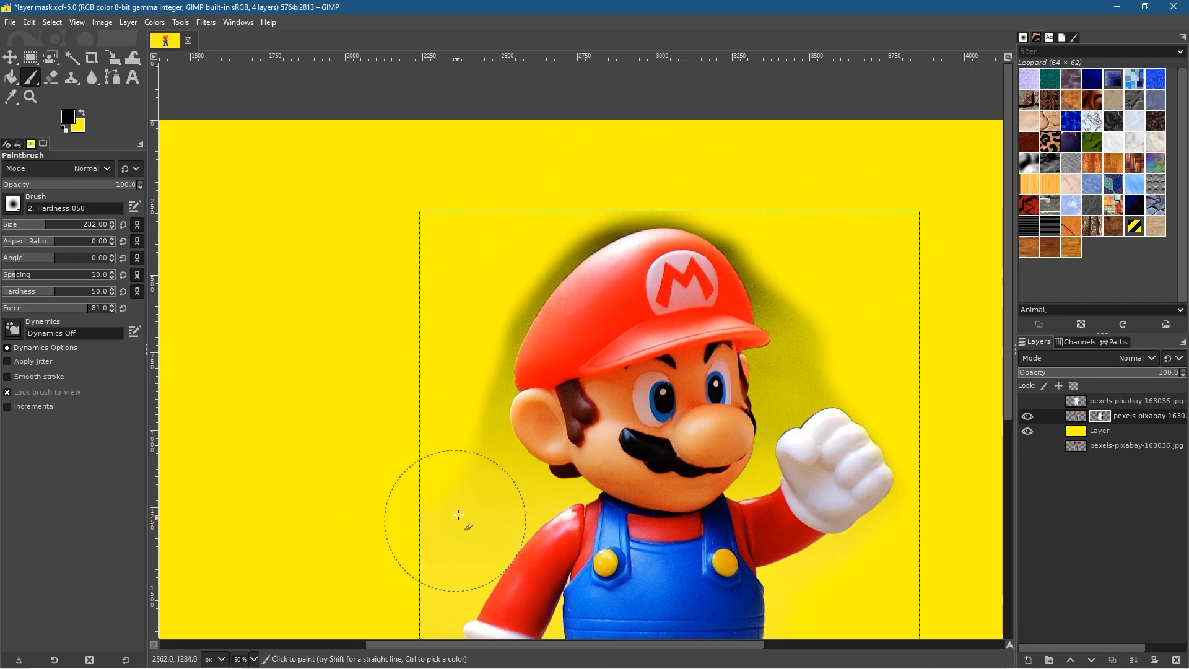
scroll(459, 515, down, 2)
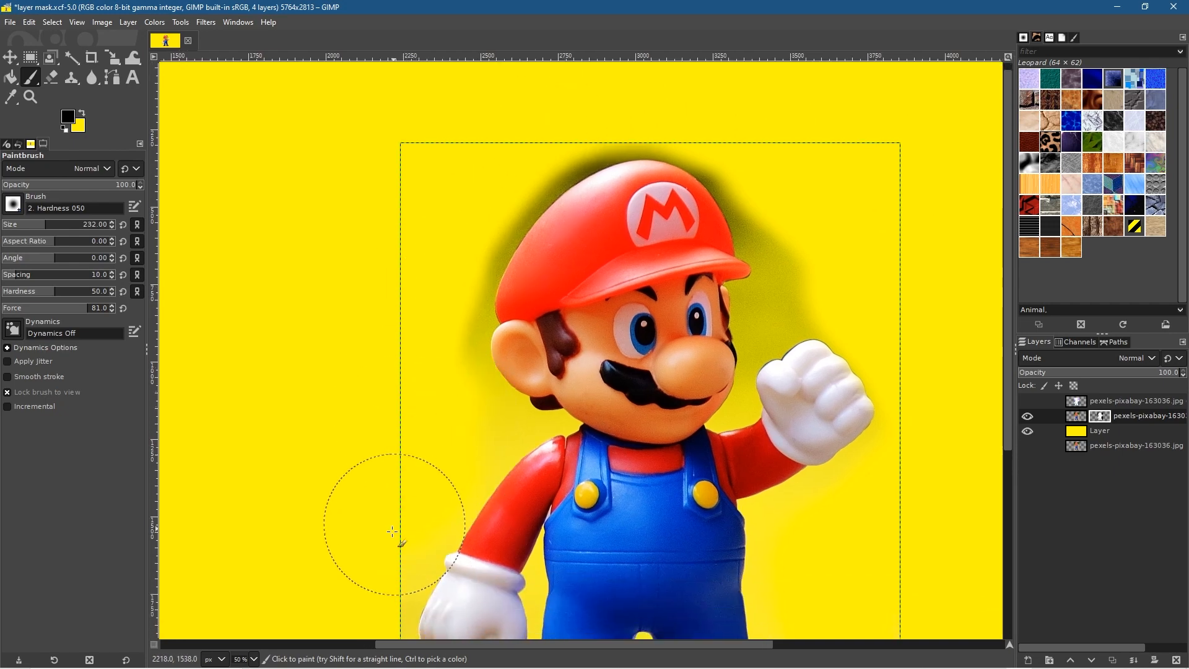
scroll(345, 189, down, 10)
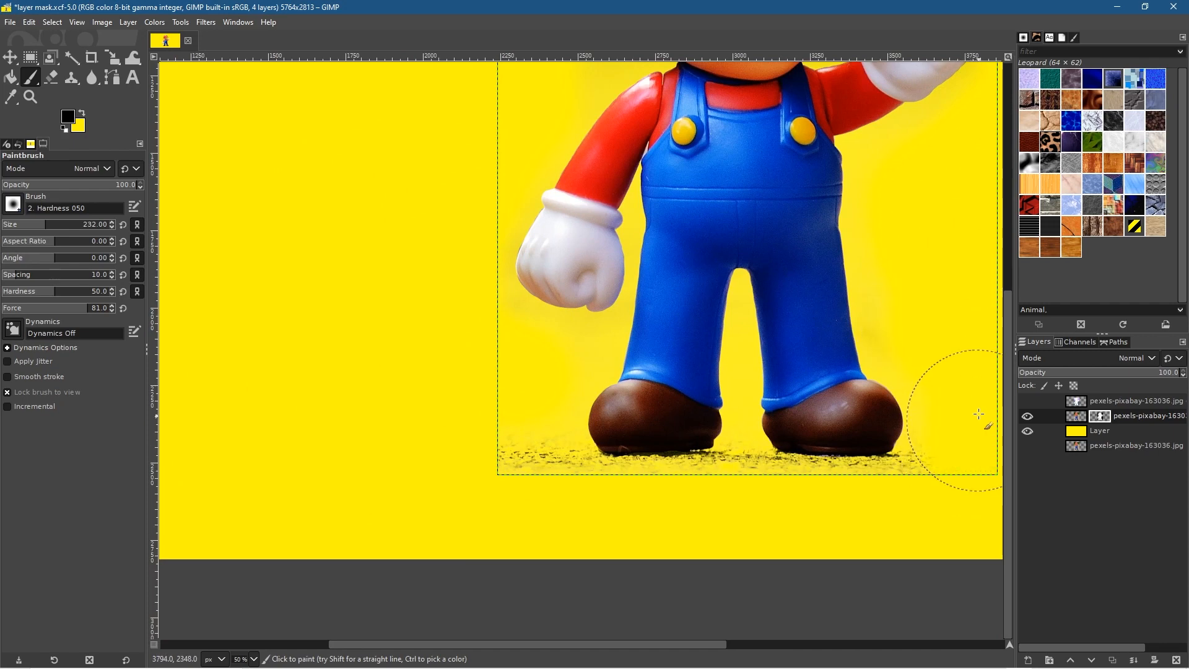
mouse_move(737, 518)
mouse_down()
mouse_move(753, 498)
mouse_move(598, 533)
mouse_move(511, 472)
mouse_move(516, 455)
mouse_move(545, 491)
mouse_move(685, 529)
mouse_up()
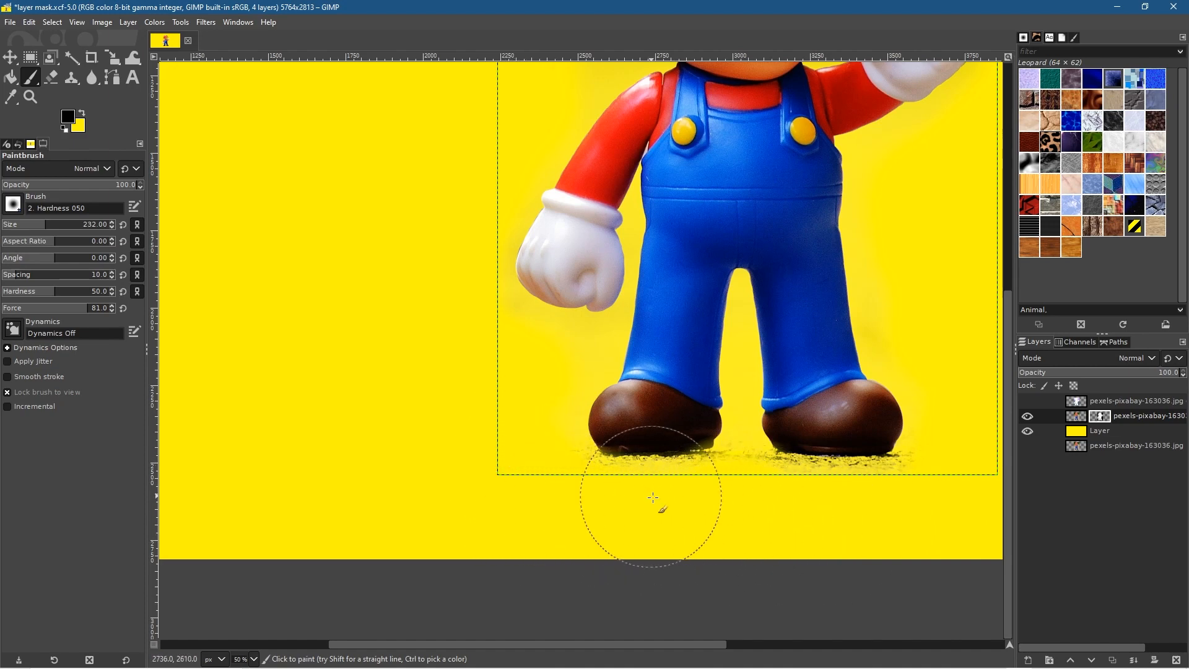
key(ctrl+z)
key(ctrl+z)
Step: Paint black on the mask with the size 232 brush to clear the background between the cap brim and the raised fist
scroll(550, 425, up, 2)
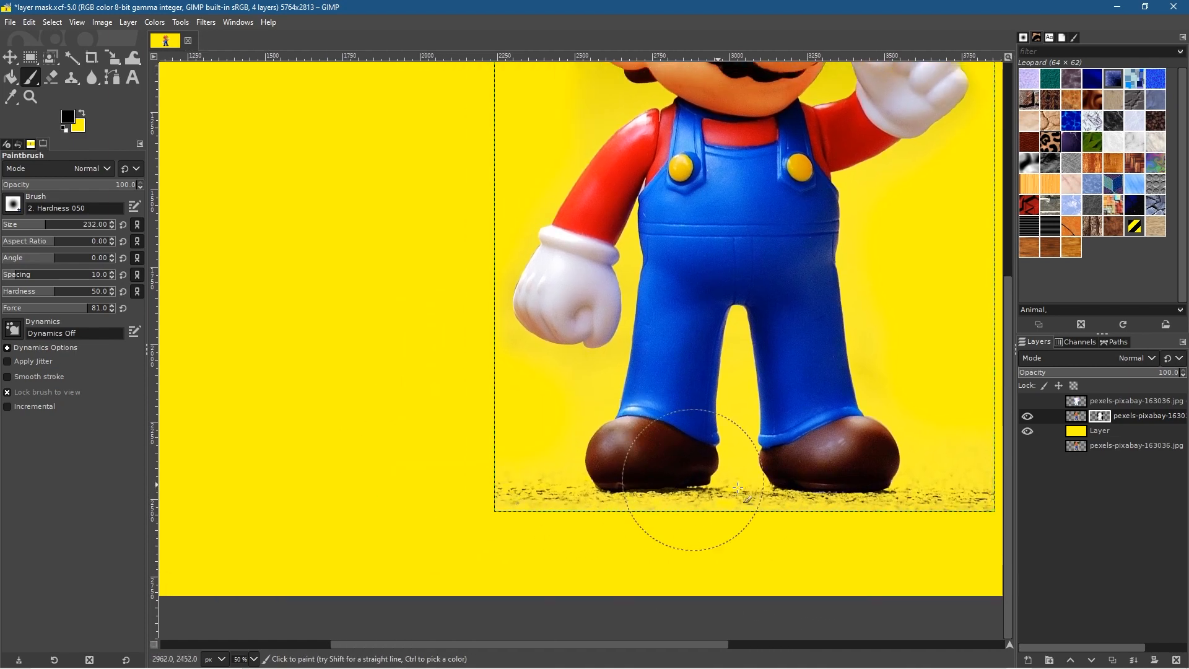
scroll(588, 319, up, 10)
scroll(589, 319, right, 8)
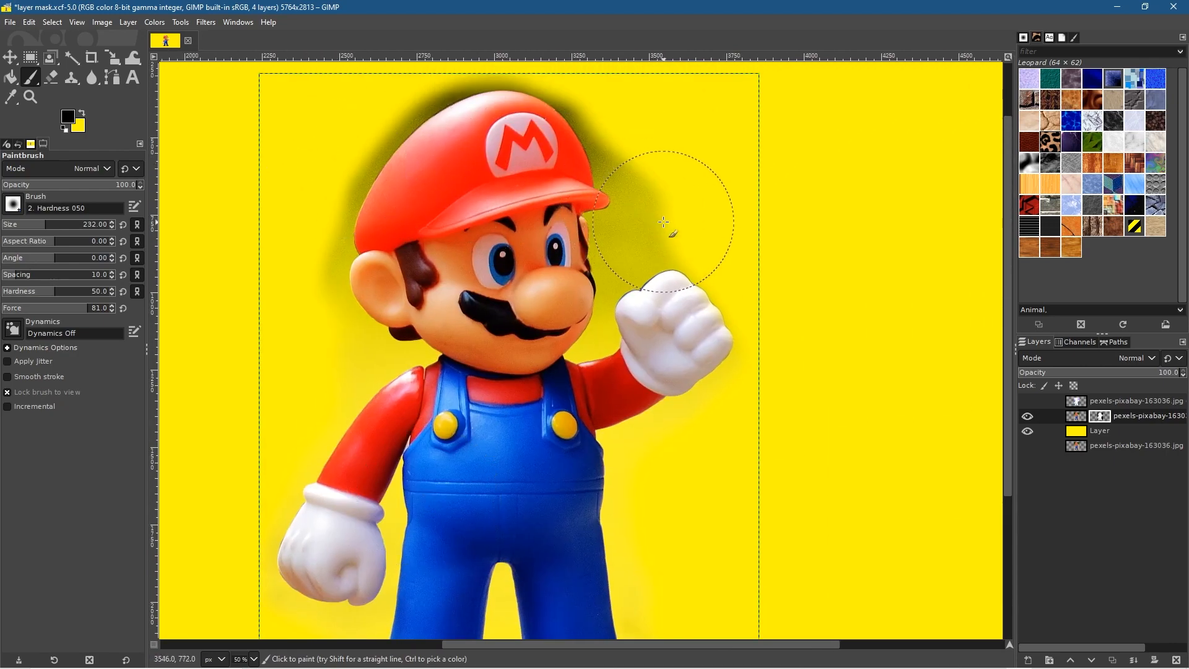
scroll(638, 229, up, 5)
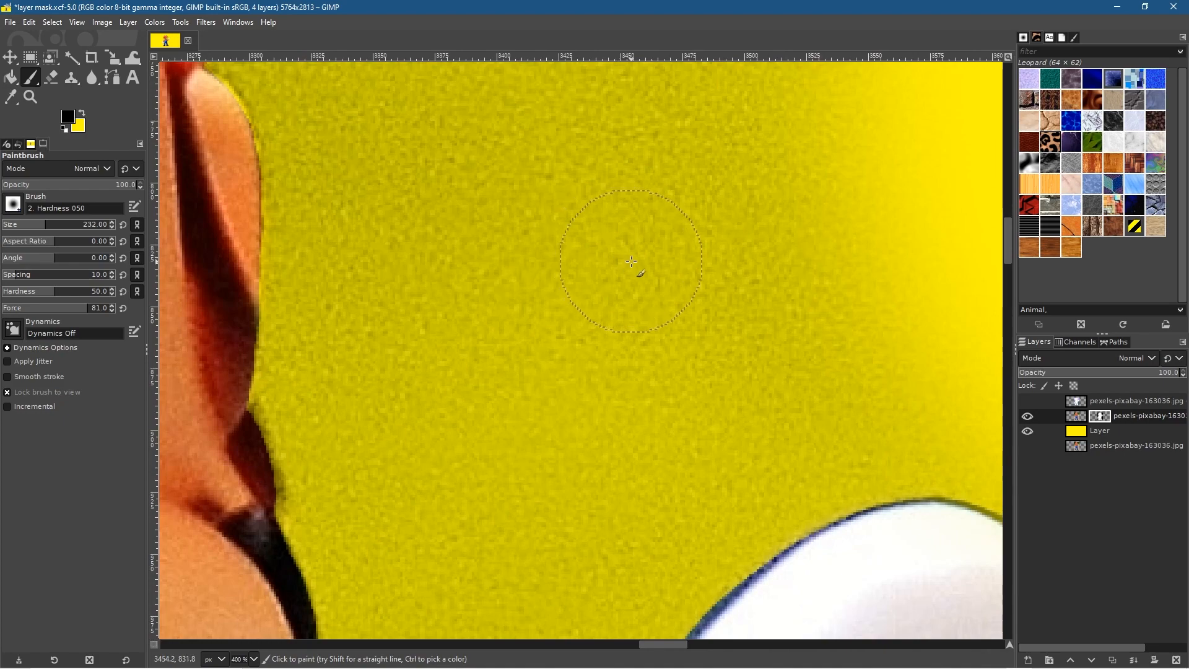
scroll(626, 273, down, 1)
scroll(661, 272, down, 2)
mouse_move(647, 265)
mouse_down()
mouse_move(609, 280)
mouse_move(679, 219)
mouse_move(639, 230)
mouse_move(650, 206)
mouse_move(641, 157)
mouse_move(599, 111)
mouse_move(653, 219)
mouse_up()
mouse_move(606, 274)
mouse_down()
mouse_move(657, 292)
mouse_move(685, 273)
mouse_move(746, 279)
mouse_up()
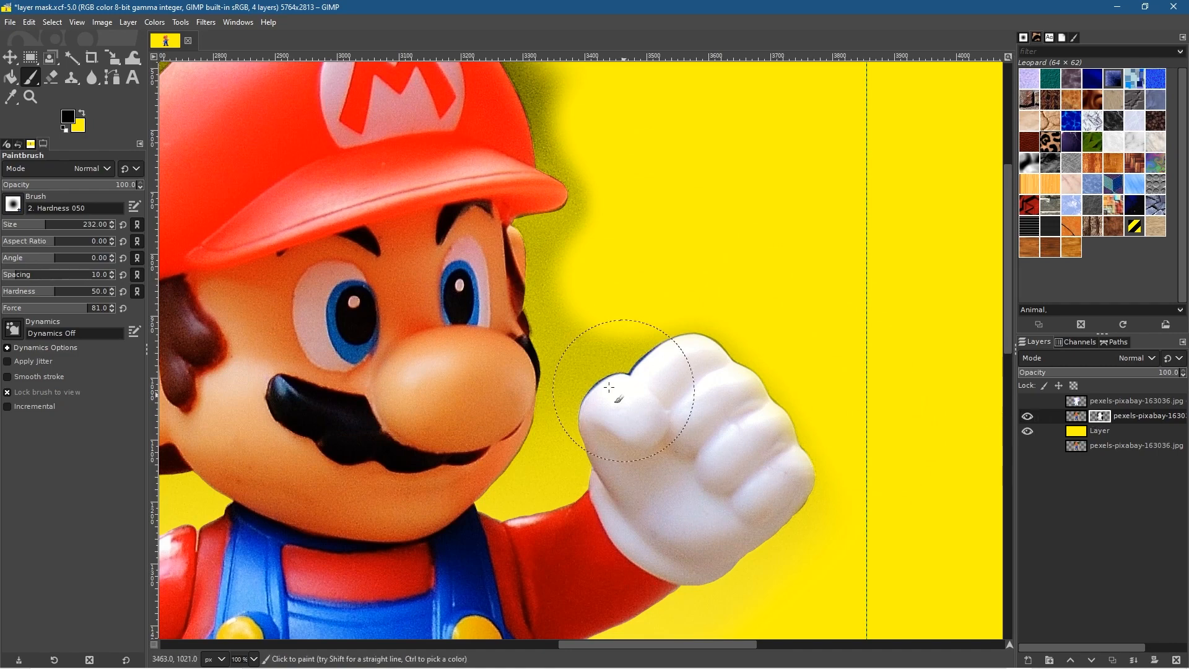
Step: Reduce the brush size to 162 and paint black on the mask closer to the face and along the fist's upper edge
ctrl+scroll(583, 307, up, 2)
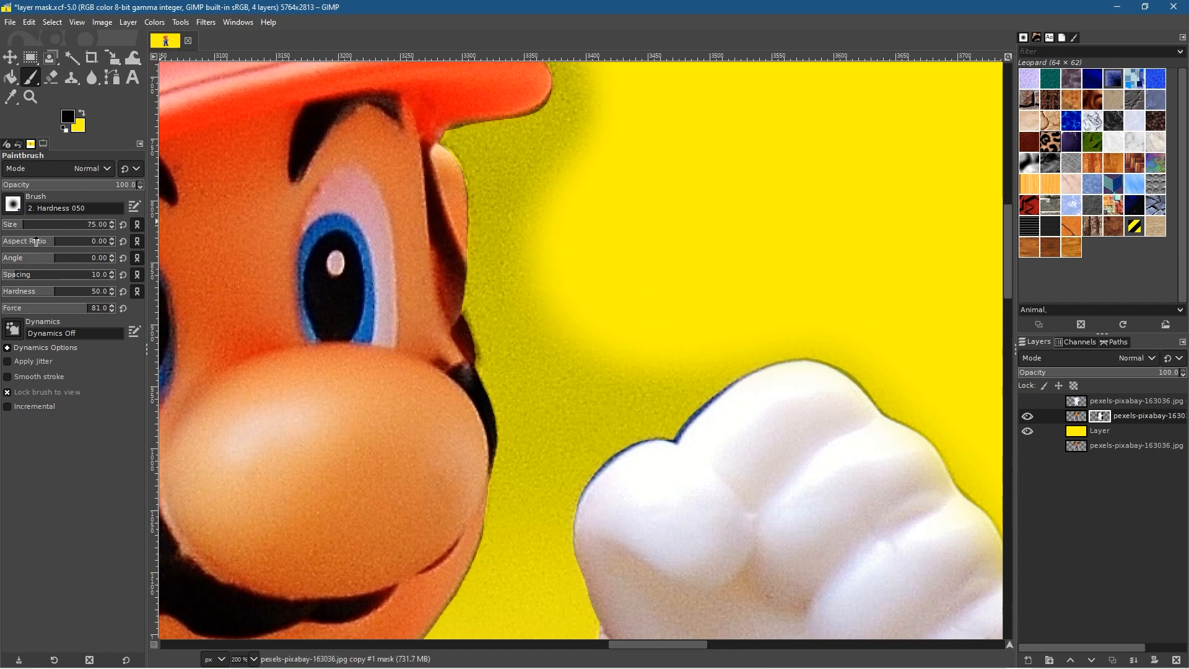
mouse_move(547, 210)
mouse_down()
mouse_move(538, 321)
mouse_move(539, 212)
mouse_move(525, 206)
mouse_move(513, 289)
mouse_move(519, 176)
mouse_move(522, 251)
mouse_up()
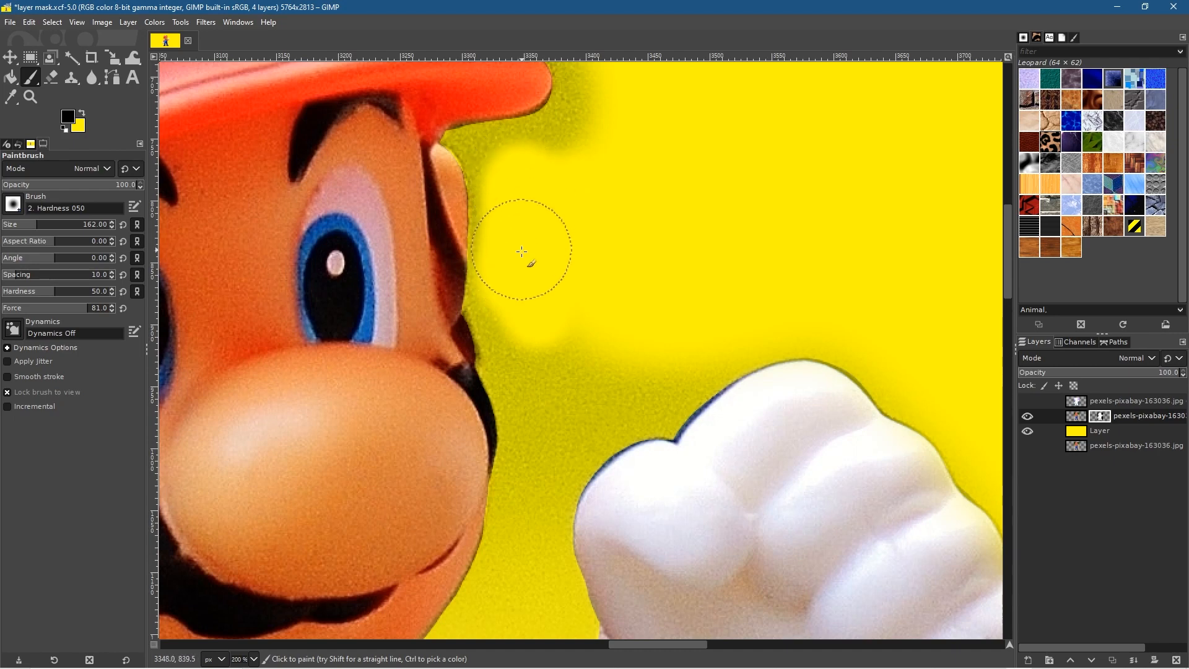
mouse_move(522, 174)
mouse_down()
mouse_move(511, 249)
mouse_move(510, 199)
mouse_move(510, 323)
mouse_move(538, 467)
mouse_up()
key(ctrl+z)
mouse_move(578, 425)
mouse_down()
mouse_move(550, 346)
mouse_move(559, 392)
mouse_move(687, 337)
mouse_up()
mouse_move(770, 322)
mouse_down()
mouse_move(674, 366)
mouse_move(648, 402)
mouse_move(608, 407)
mouse_move(645, 407)
mouse_move(767, 332)
mouse_move(817, 331)
mouse_up()
key(ctrl+z)
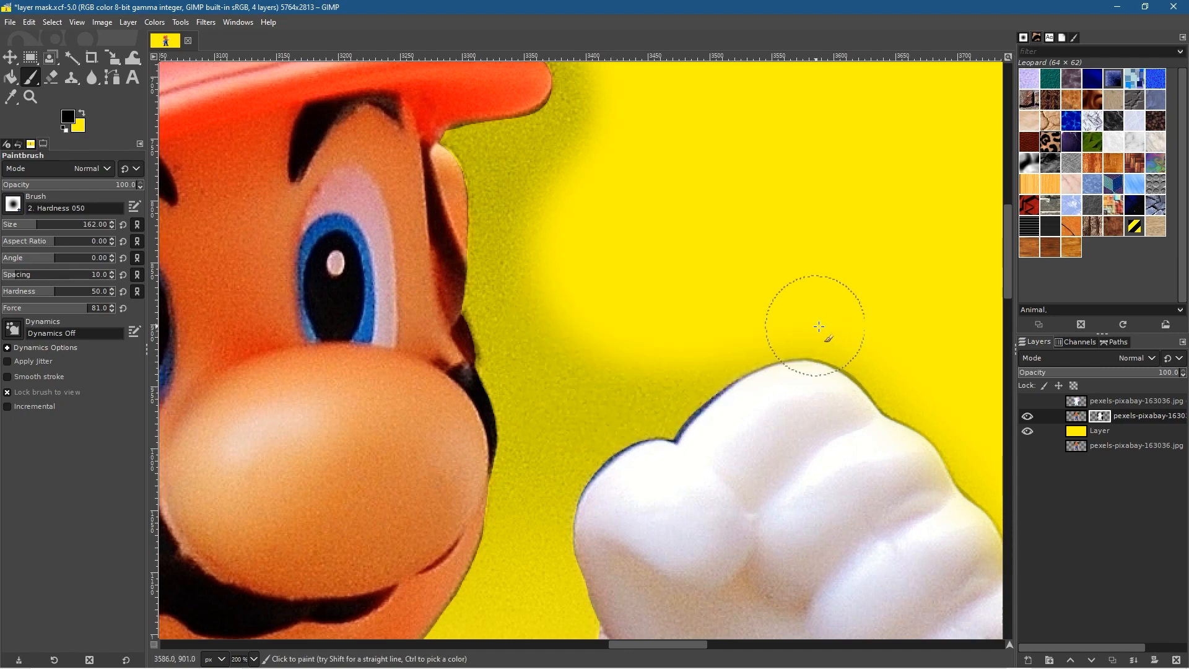
mouse_move(880, 345)
mouse_down()
mouse_move(741, 333)
mouse_move(678, 361)
mouse_move(637, 400)
mouse_move(648, 400)
mouse_move(711, 352)
mouse_move(608, 401)
mouse_move(580, 345)
mouse_move(551, 379)
mouse_move(529, 285)
mouse_move(528, 324)
mouse_move(527, 191)
mouse_move(585, 140)
mouse_move(545, 331)
mouse_move(554, 404)
mouse_move(593, 400)
mouse_up()
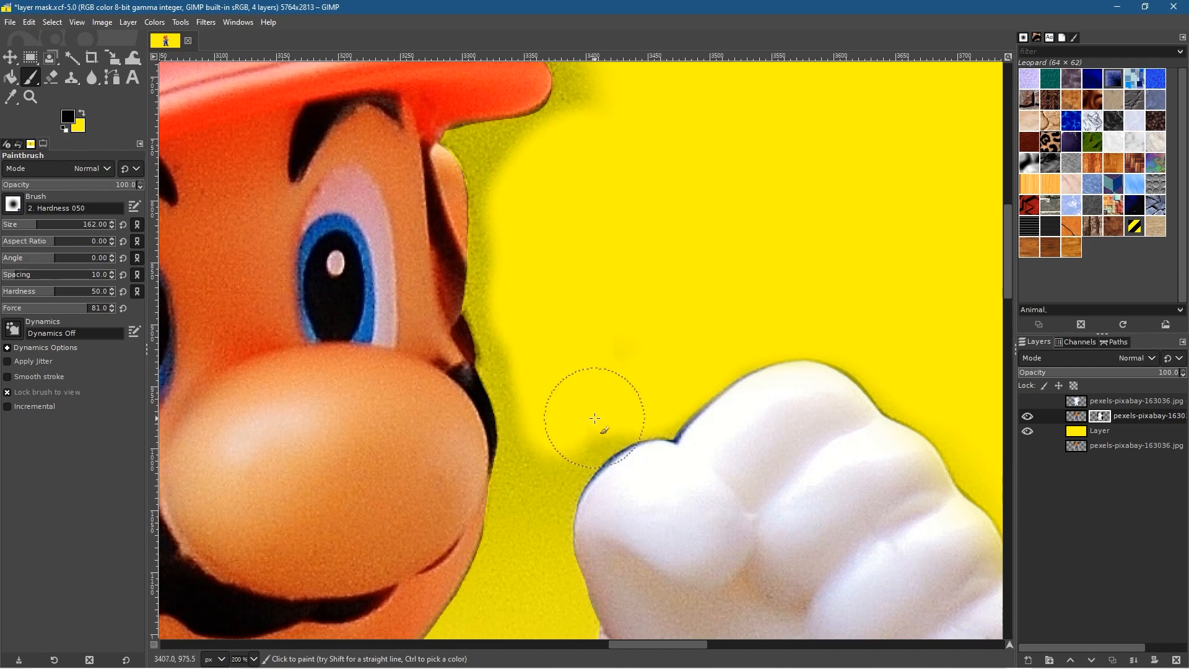
Step: Erase a spot inside the fist with black on the mask and change the yellow swatch to white as foreground color
drag(685, 508, 719, 533)
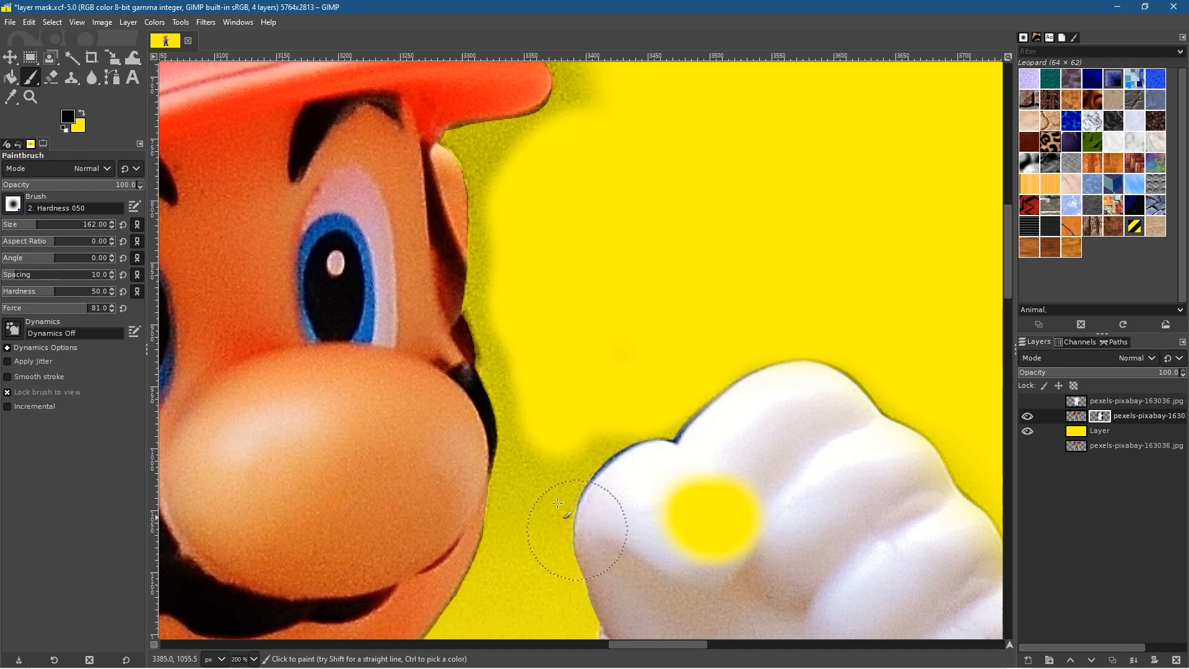
click(69, 119)
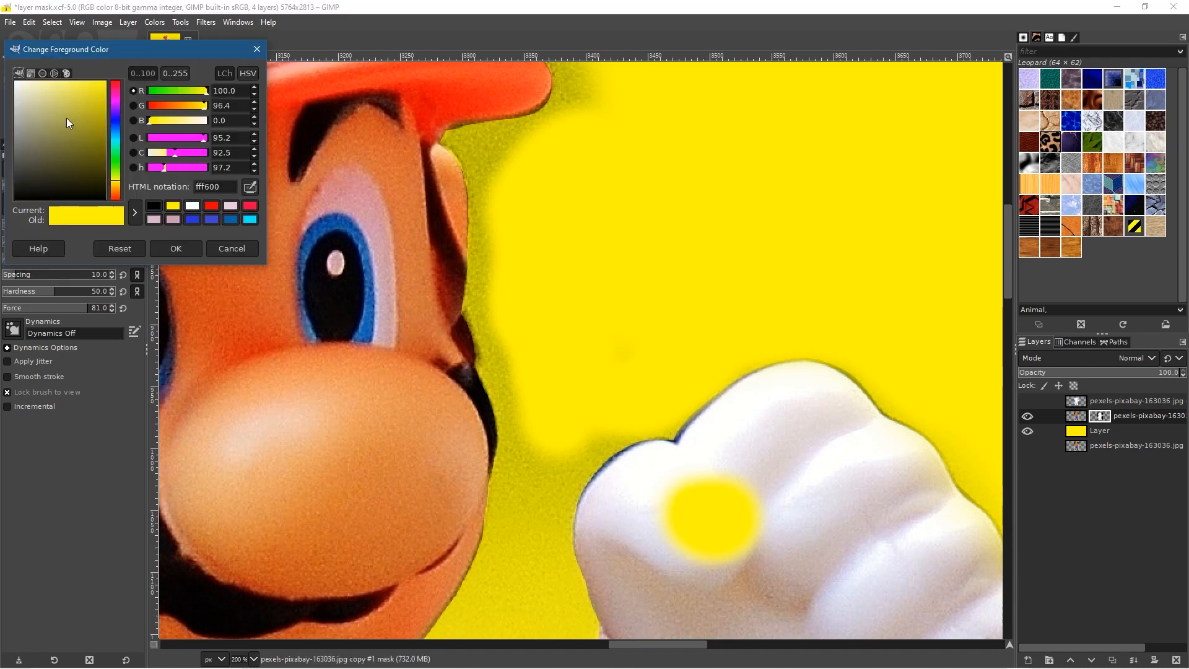
drag(45, 105, 2, 69)
click(176, 248)
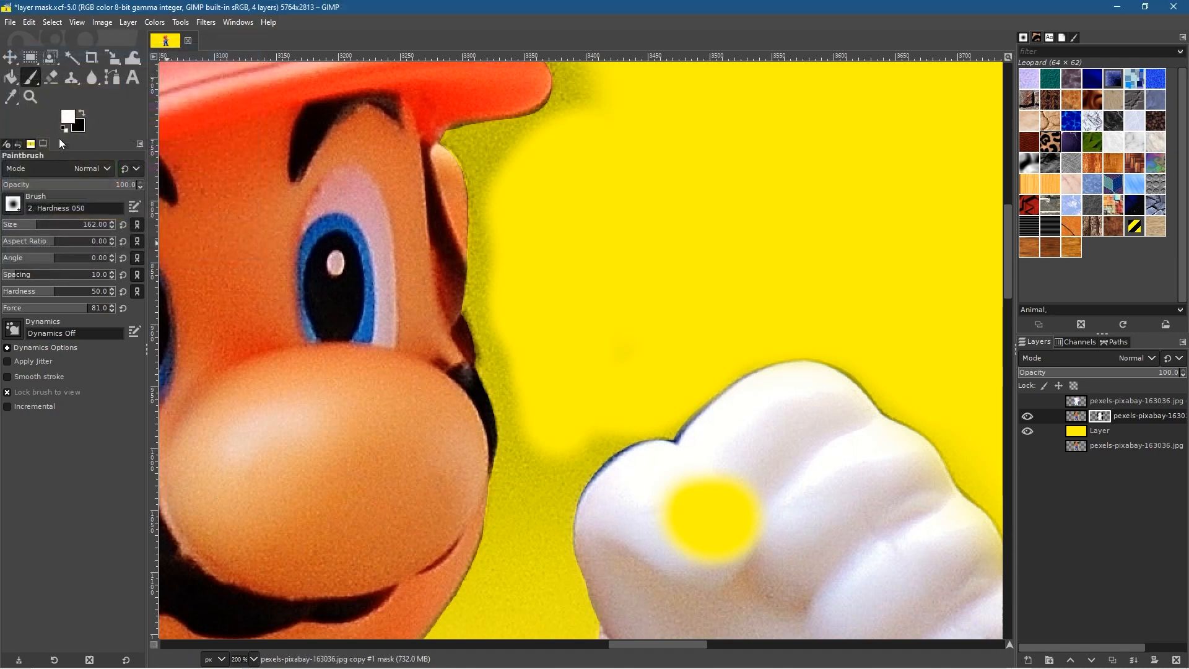
Step: Restore the fist by painting white on the mask, and erase and restore a patch of the nose using black and white
mouse_move(751, 518)
mouse_down()
mouse_move(726, 535)
mouse_move(719, 513)
mouse_move(746, 550)
mouse_up()
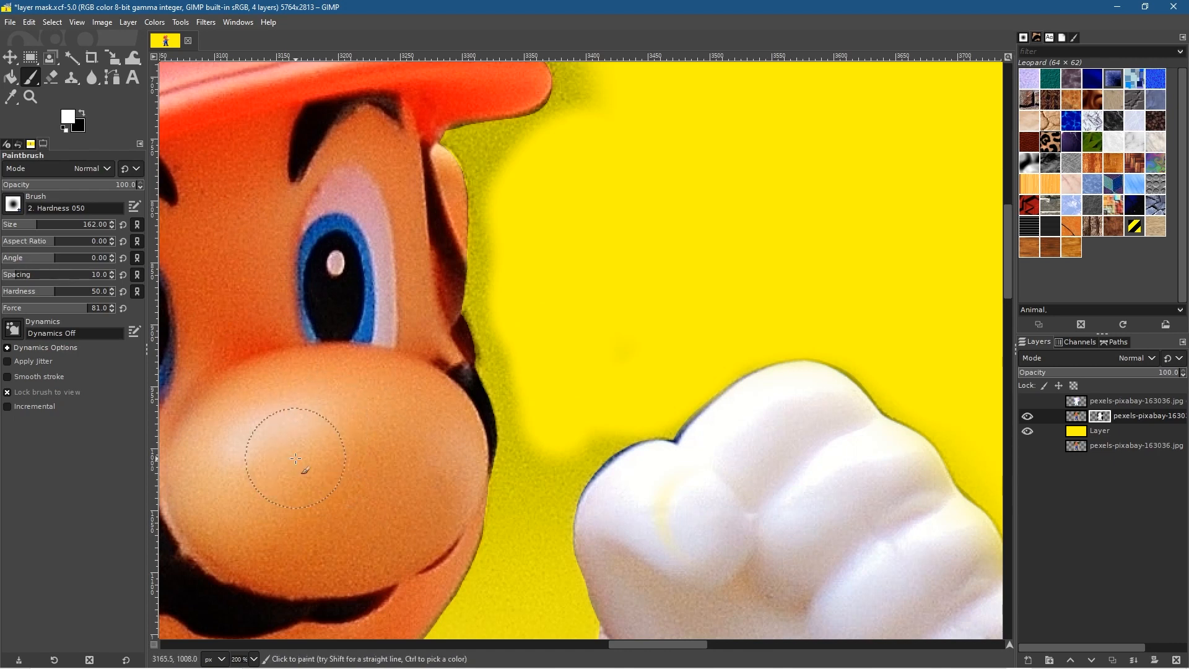
mouse_move(313, 495)
mouse_down()
mouse_move(325, 489)
mouse_move(297, 451)
mouse_up()
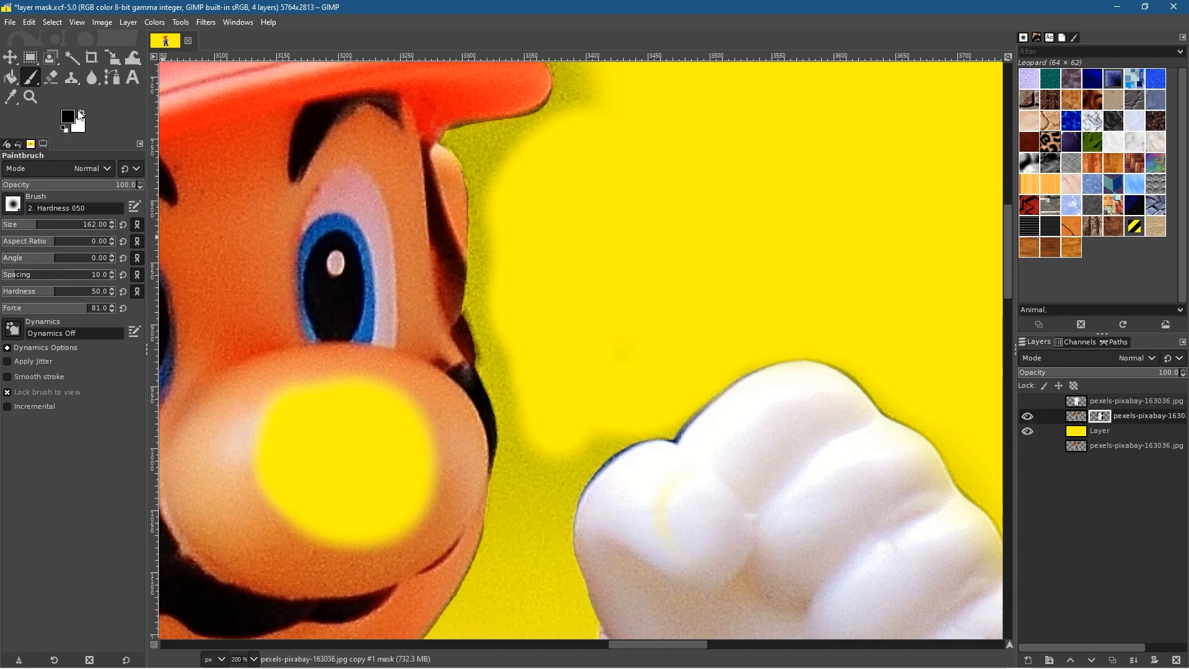
mouse_move(289, 405)
mouse_down()
mouse_move(318, 500)
mouse_move(359, 398)
mouse_move(371, 471)
mouse_move(301, 430)
mouse_move(384, 532)
mouse_move(380, 431)
mouse_up()
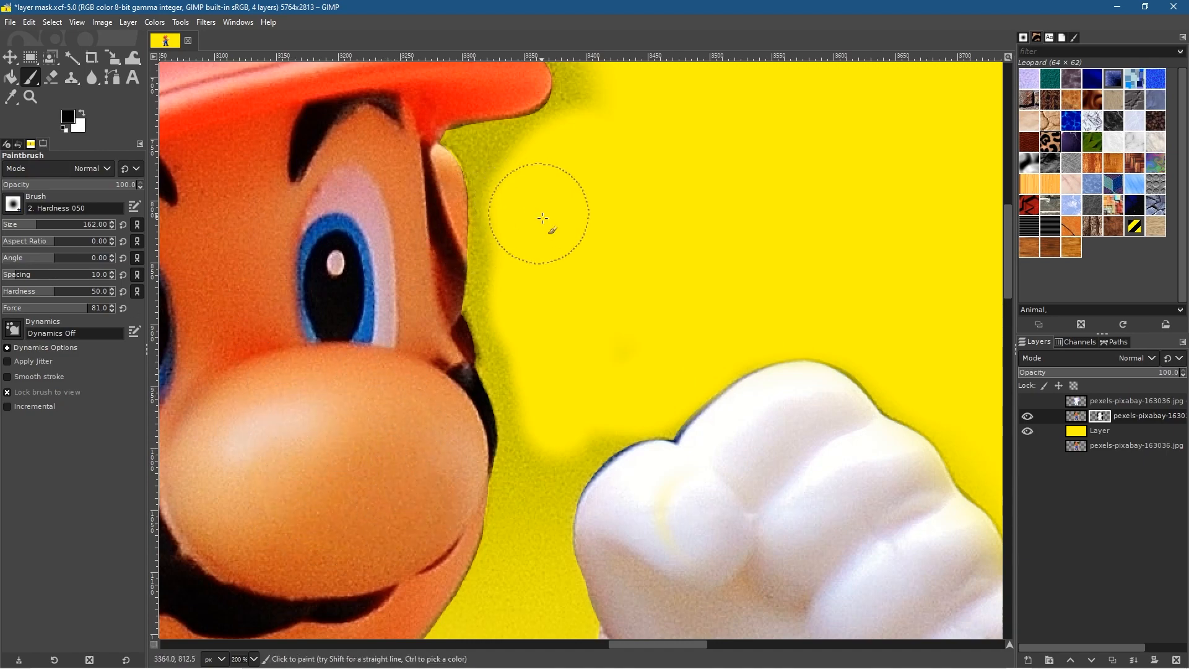
Step: Paint black along the face's edge near the eye and switch the Paintbrush to Hardness 025 at size 136
scroll(543, 218, up, 3)
mouse_move(365, 174)
mouse_down()
mouse_move(381, 427)
mouse_move(369, 462)
mouse_up()
click(14, 206)
click(13, 243)
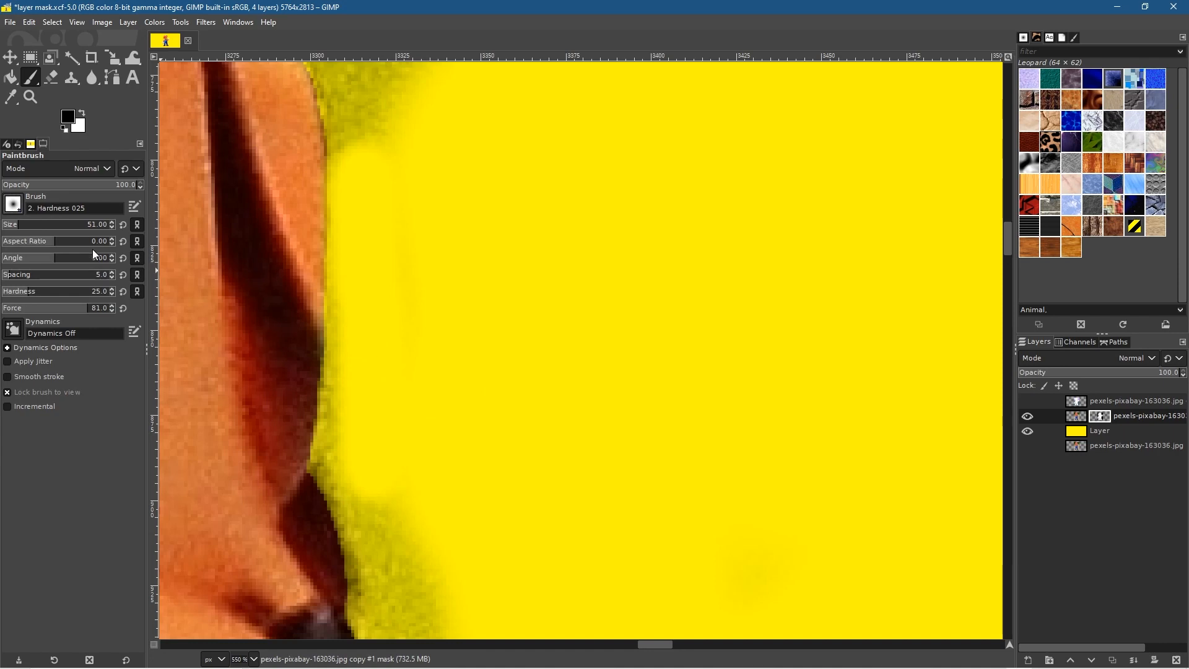
drag(22, 220, 33, 223)
Step: Paint black on the mask along the sideburn, mustache tip and nose to clear the background fringe facing the fist
drag(384, 327, 368, 409)
mouse_move(366, 345)
mouse_down()
mouse_move(352, 476)
mouse_move(410, 587)
mouse_up()
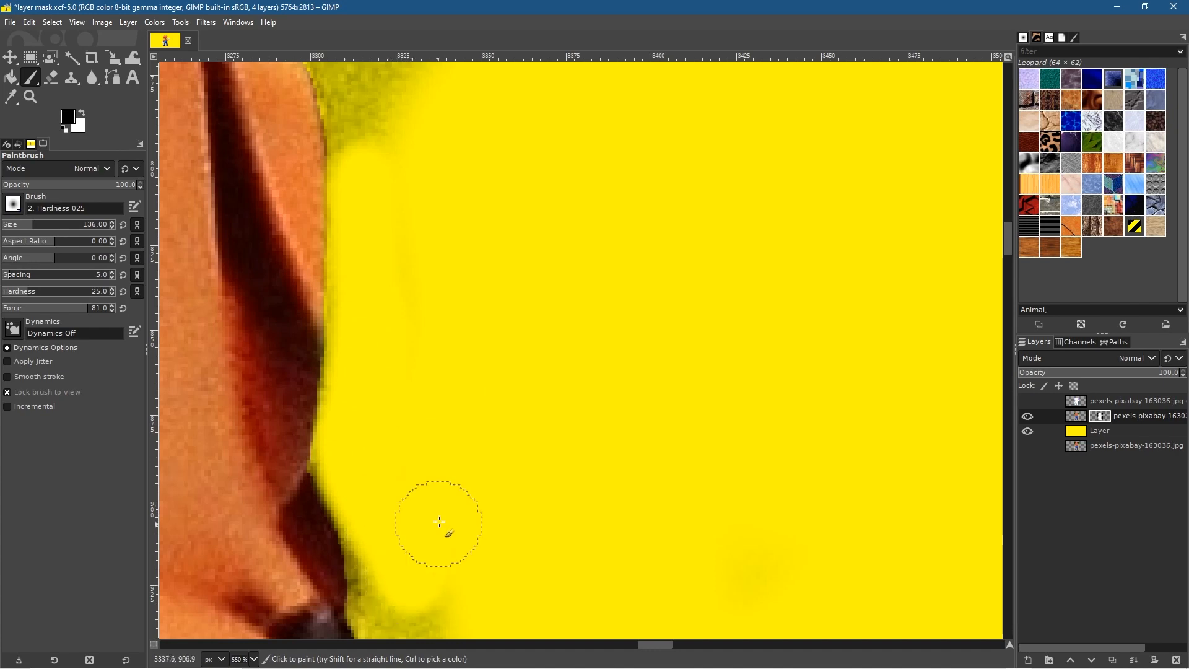
mouse_move(383, 498)
mouse_down()
mouse_move(372, 526)
mouse_move(403, 594)
mouse_up()
mouse_move(493, 542)
mouse_down()
mouse_move(515, 307)
mouse_move(474, 259)
mouse_up()
mouse_move(417, 324)
mouse_down()
mouse_move(411, 373)
mouse_move(374, 326)
mouse_move(411, 476)
mouse_move(411, 565)
mouse_move(457, 485)
mouse_move(627, 536)
mouse_move(731, 505)
mouse_move(615, 578)
mouse_move(830, 254)
mouse_move(770, 534)
mouse_move(758, 270)
mouse_move(799, 274)
mouse_move(658, 417)
mouse_move(638, 319)
mouse_up()
mouse_move(629, 273)
mouse_down()
mouse_move(627, 322)
mouse_move(631, 256)
mouse_up()
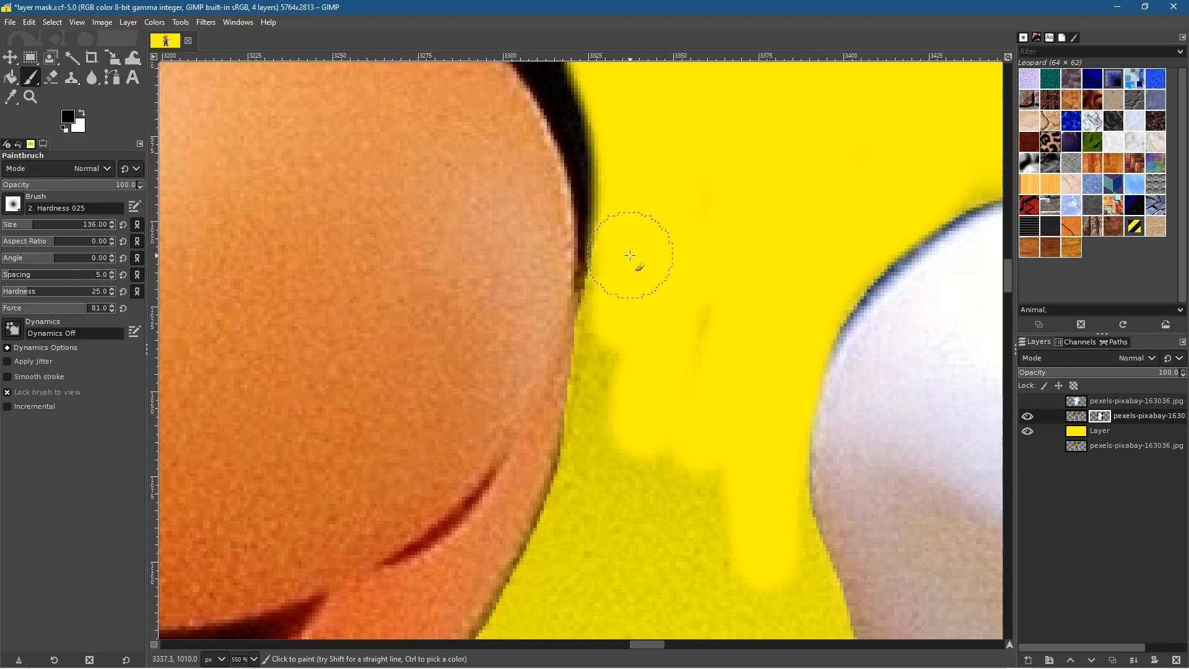
mouse_move(616, 327)
mouse_down()
mouse_move(611, 422)
mouse_move(608, 319)
mouse_move(591, 495)
mouse_move(562, 596)
mouse_move(742, 246)
mouse_move(680, 346)
mouse_move(696, 279)
mouse_up()
key(ctrl+z)
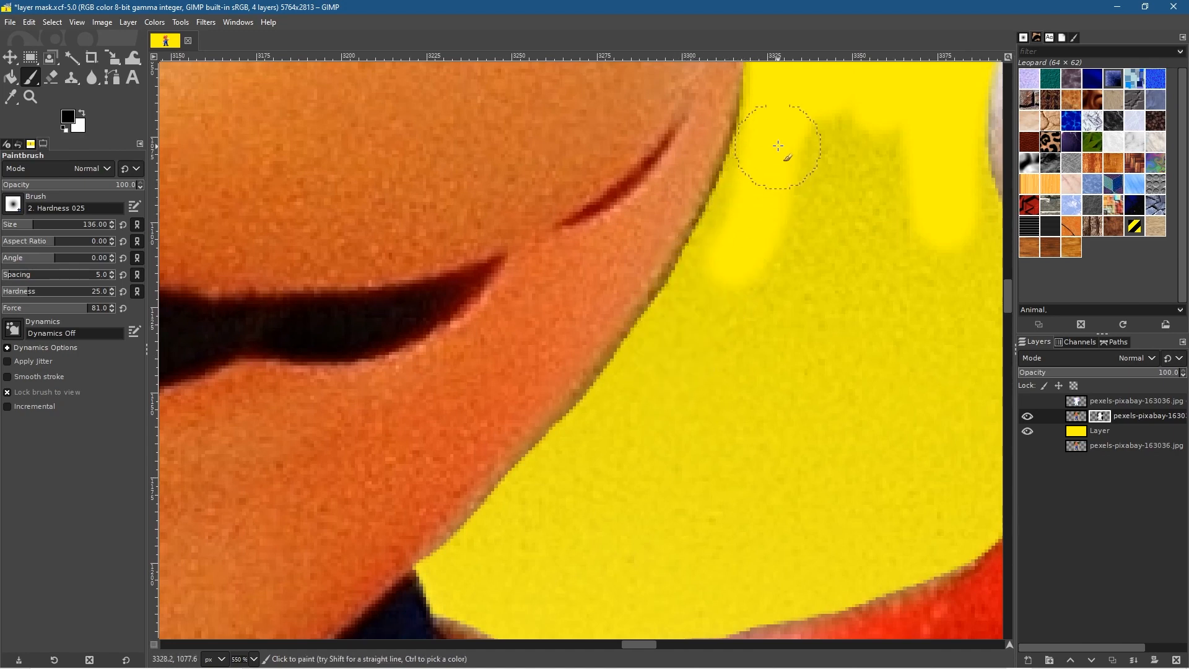
Step: Paint black on the mask to clear the whole gap between the jaw, the raised glove and the red sleeve
mouse_move(757, 188)
mouse_down()
mouse_move(643, 380)
mouse_move(449, 577)
mouse_move(544, 604)
mouse_move(638, 527)
mouse_move(782, 364)
mouse_move(906, 185)
mouse_move(899, 162)
mouse_move(856, 145)
mouse_move(810, 194)
mouse_move(860, 137)
mouse_move(810, 181)
mouse_move(842, 184)
mouse_move(847, 224)
mouse_move(620, 439)
mouse_move(522, 561)
mouse_move(761, 325)
mouse_move(873, 178)
mouse_up()
mouse_move(688, 391)
mouse_down()
mouse_move(475, 210)
mouse_move(485, 223)
mouse_up()
drag(706, 124, 612, 324)
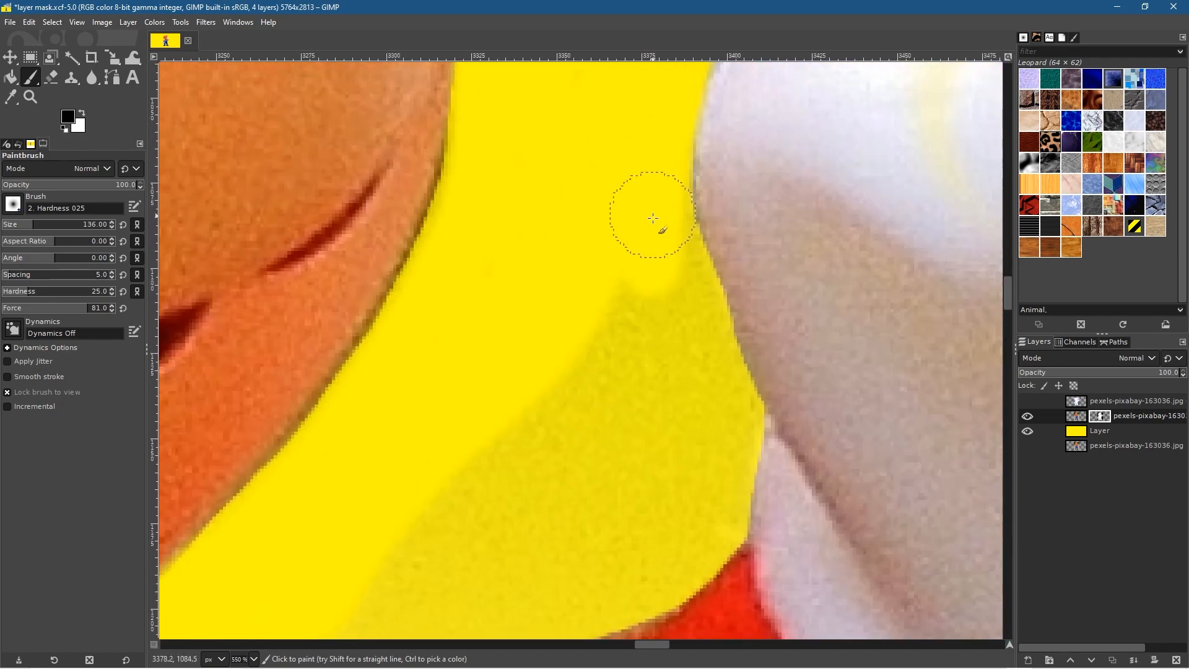
mouse_move(665, 260)
mouse_down()
mouse_move(715, 387)
mouse_move(722, 477)
mouse_move(711, 522)
mouse_move(591, 589)
mouse_up()
drag(601, 438, 809, 200)
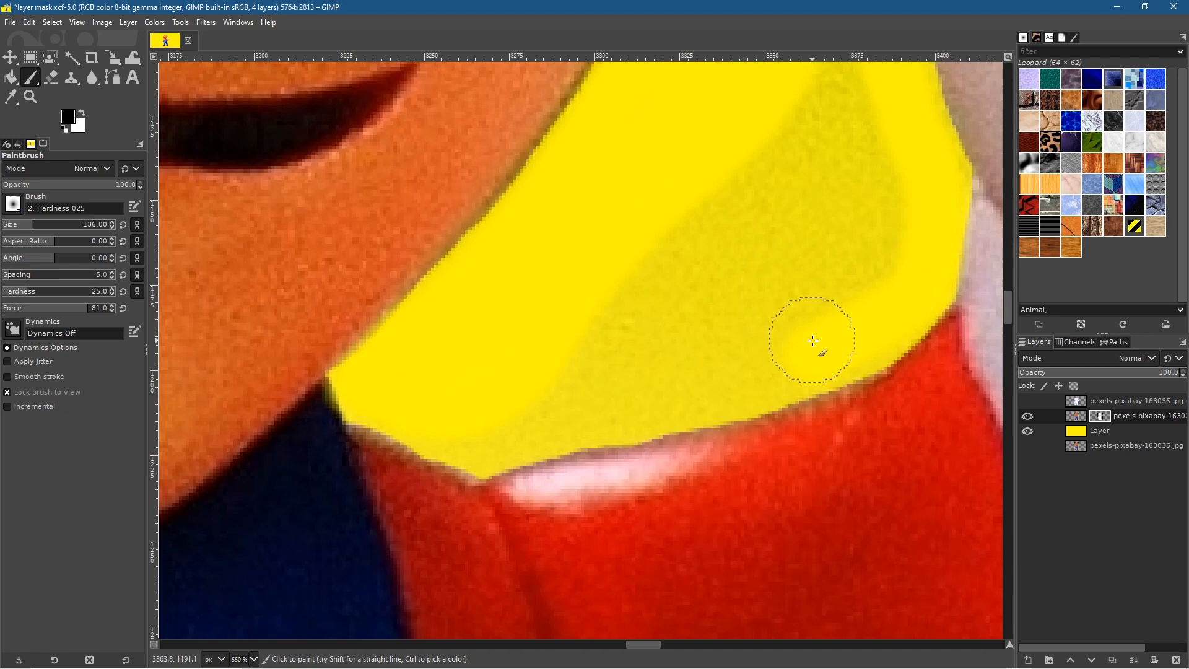
drag(792, 377, 542, 428)
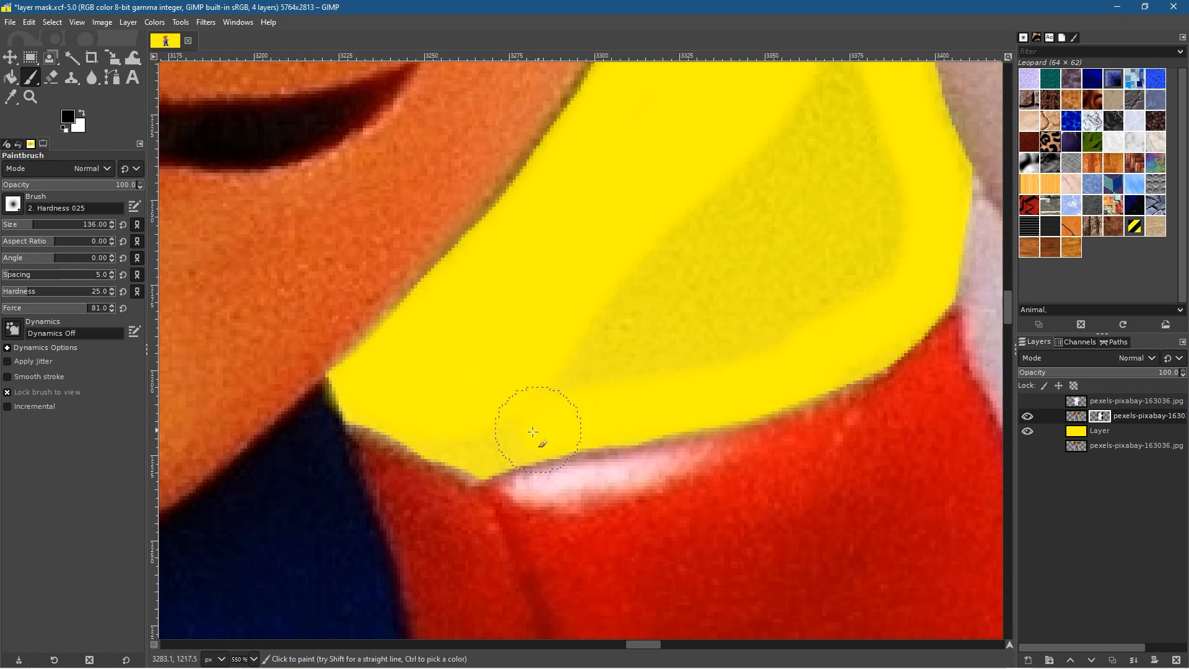
mouse_move(512, 355)
mouse_down()
mouse_move(729, 283)
mouse_move(842, 221)
mouse_move(873, 246)
mouse_move(782, 319)
mouse_move(563, 368)
mouse_move(841, 70)
mouse_move(871, 130)
mouse_move(781, 171)
mouse_up()
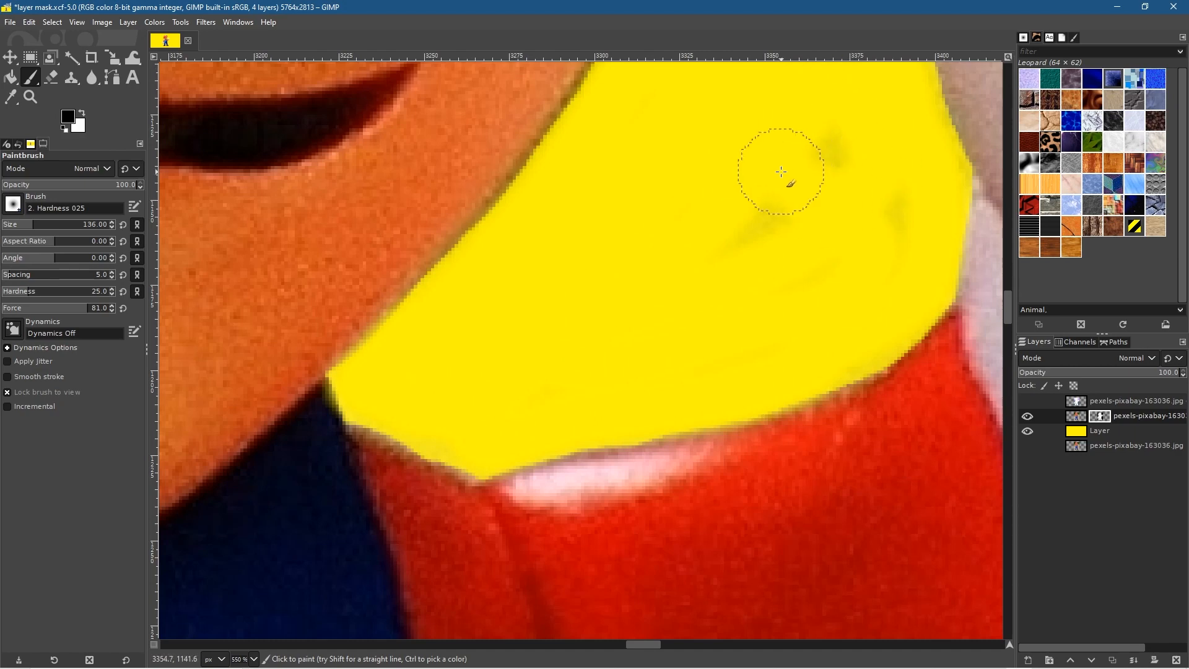
mouse_move(762, 140)
mouse_down()
mouse_move(698, 165)
mouse_move(528, 498)
mouse_up()
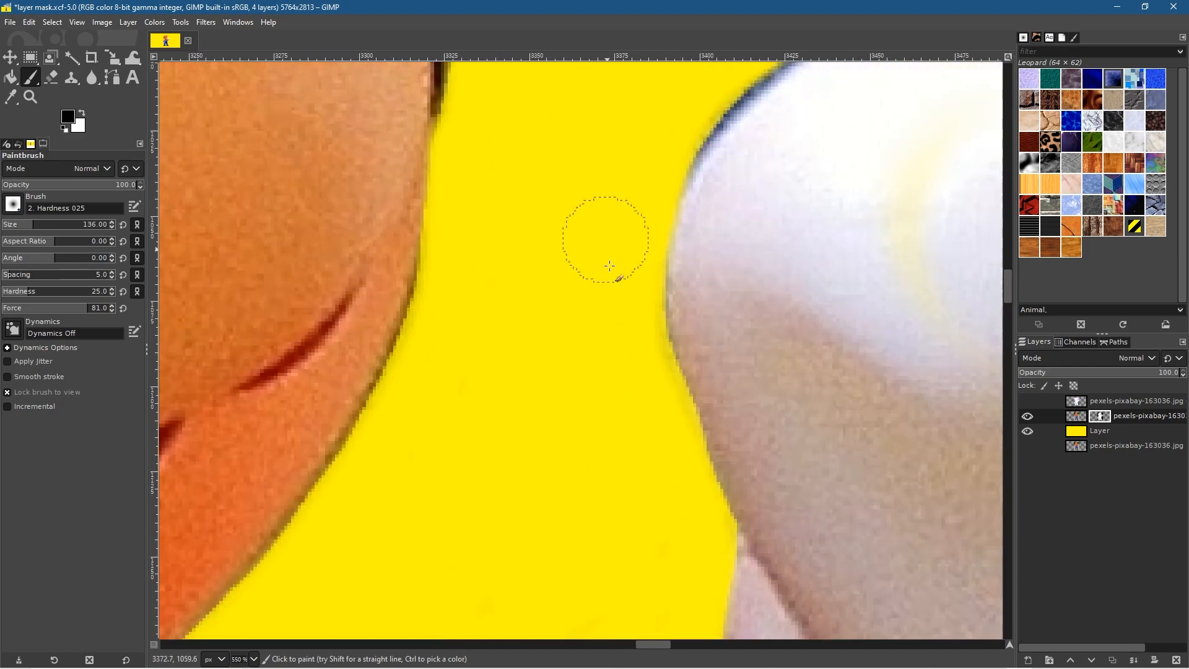
mouse_move(518, 173)
mouse_down()
mouse_move(528, 601)
mouse_move(545, 604)
mouse_up()
drag(522, 163, 621, 408)
Step: Paint black on the mask above the ear, under the cap brim and around the brim's tip
mouse_move(859, 320)
mouse_down()
mouse_move(624, 470)
mouse_move(519, 351)
mouse_move(499, 228)
mouse_move(504, 340)
mouse_move(477, 230)
mouse_move(416, 174)
mouse_move(476, 266)
mouse_up()
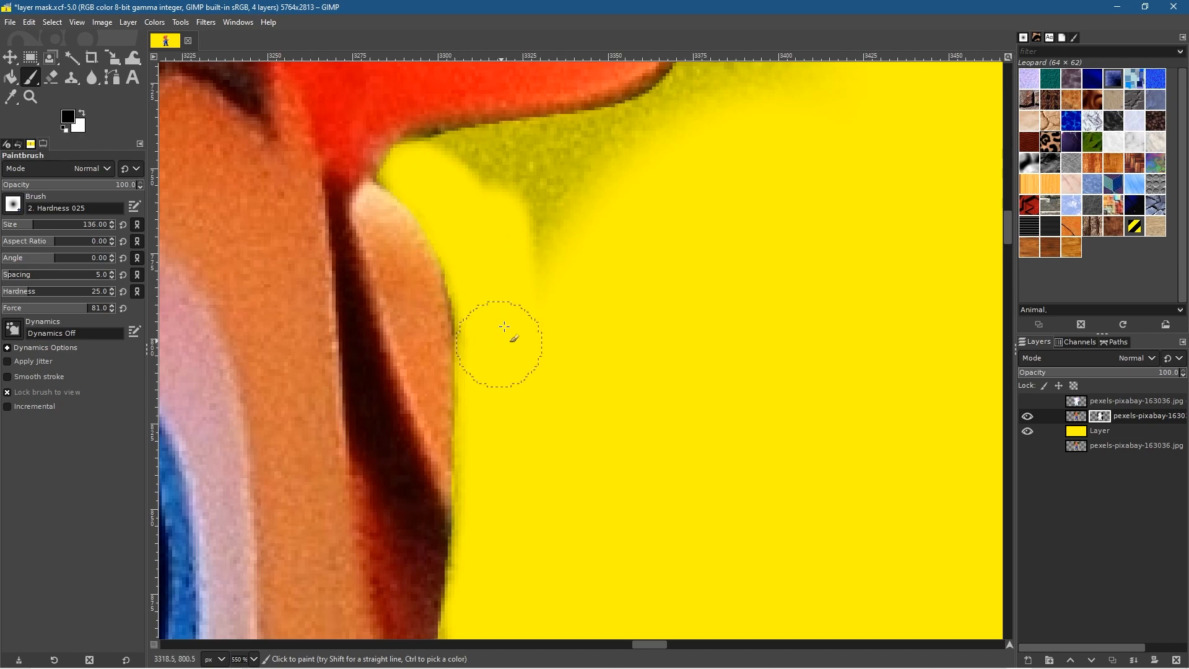
drag(513, 202, 408, 431)
mouse_move(575, 354)
mouse_down()
mouse_move(659, 280)
mouse_move(695, 174)
mouse_move(623, 329)
mouse_move(630, 217)
mouse_move(617, 278)
mouse_up()
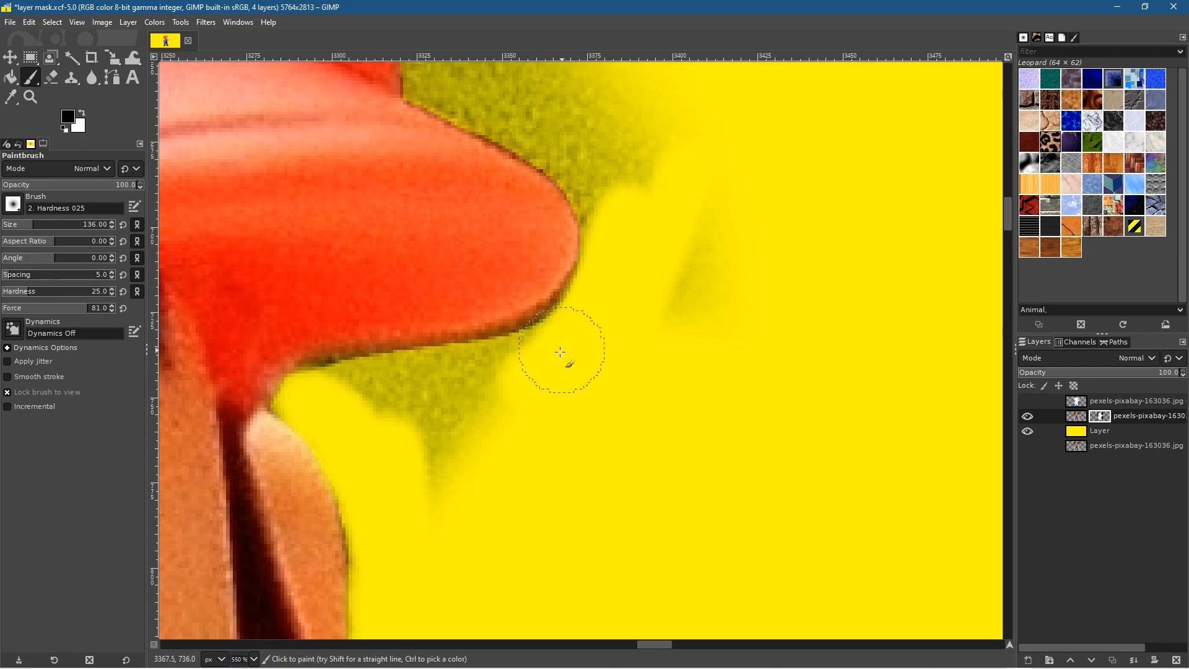
mouse_move(560, 352)
mouse_down()
mouse_move(515, 388)
mouse_move(337, 396)
mouse_move(464, 376)
mouse_up()
drag(478, 418, 438, 479)
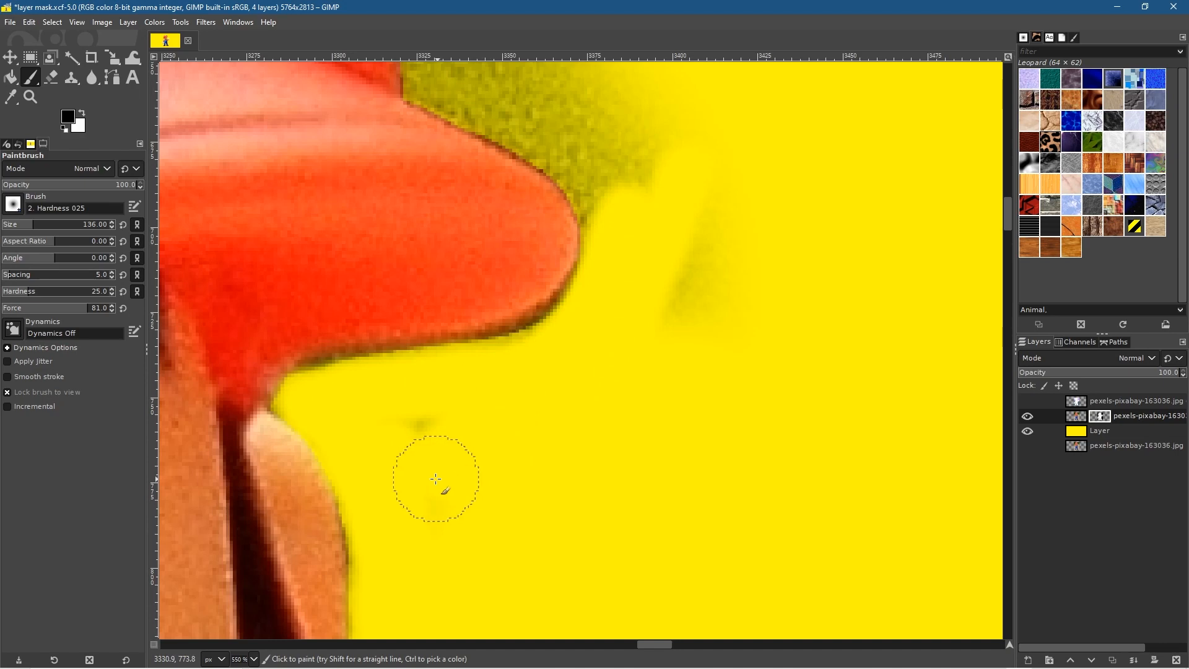
drag(736, 392, 674, 304)
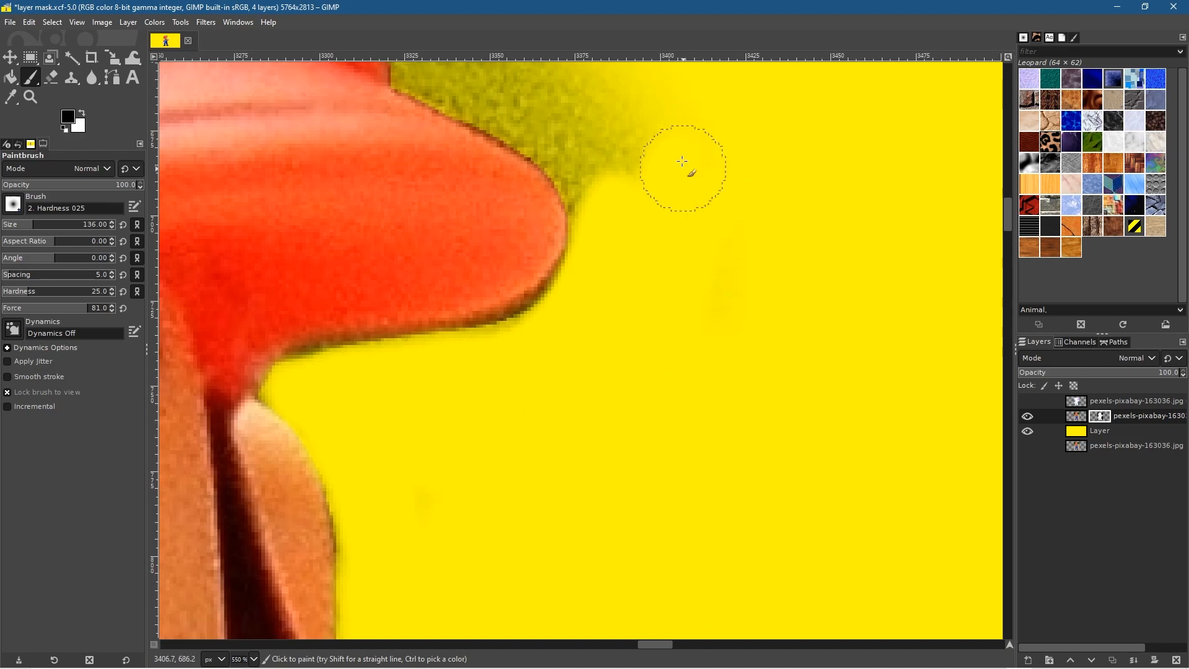
Step: Paint black on the mask above the brim's tip and up to where the brim meets the cap's front edge
scroll(686, 197, up, 5)
mouse_move(658, 414)
mouse_down()
mouse_move(603, 351)
mouse_move(642, 493)
mouse_move(565, 353)
mouse_move(561, 380)
mouse_move(607, 497)
mouse_move(539, 380)
mouse_move(589, 491)
mouse_move(534, 384)
mouse_up()
mouse_move(564, 449)
mouse_down()
mouse_move(518, 398)
mouse_move(434, 353)
mouse_move(530, 419)
mouse_up()
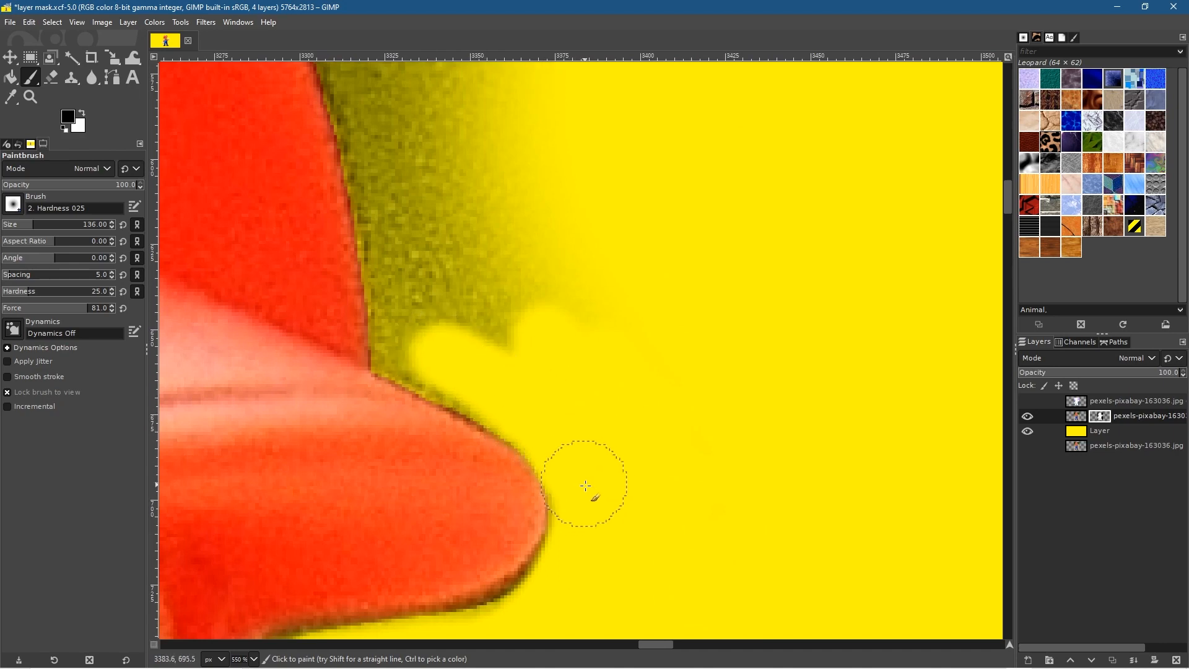
mouse_move(476, 374)
mouse_down()
mouse_move(411, 351)
mouse_move(537, 420)
mouse_move(471, 272)
mouse_move(554, 354)
mouse_up()
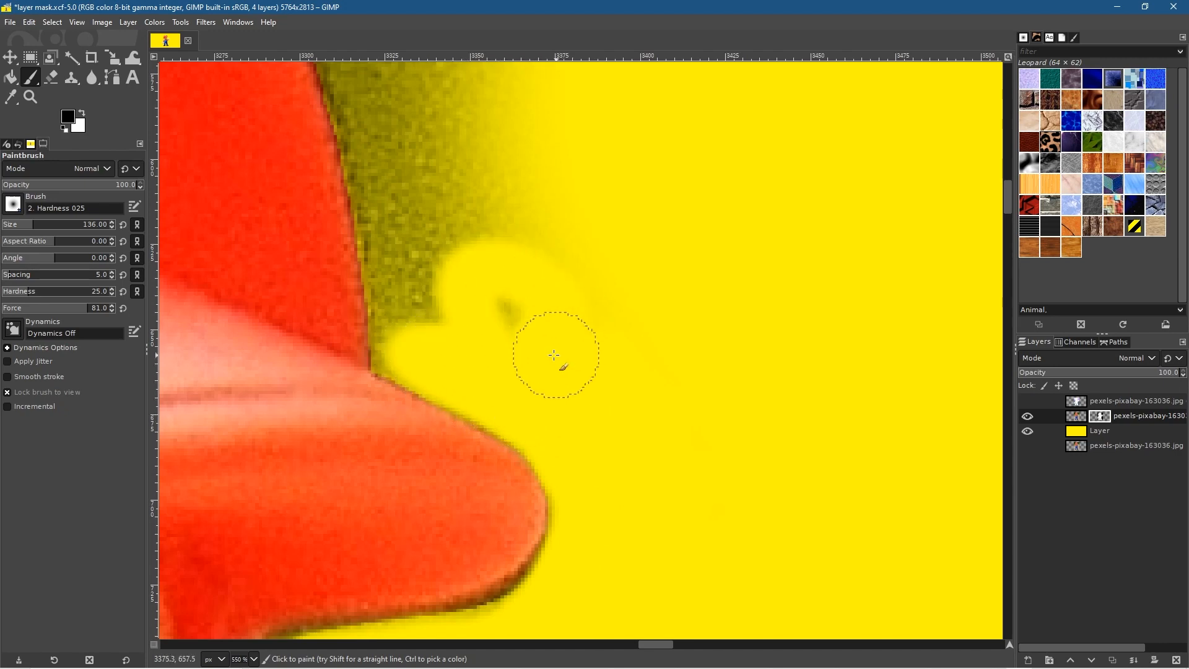
mouse_move(484, 280)
mouse_down()
mouse_move(514, 166)
mouse_move(571, 282)
mouse_move(516, 181)
mouse_move(433, 343)
mouse_move(432, 195)
mouse_move(430, 316)
mouse_move(421, 203)
mouse_move(411, 326)
mouse_move(392, 170)
mouse_move(405, 246)
mouse_up()
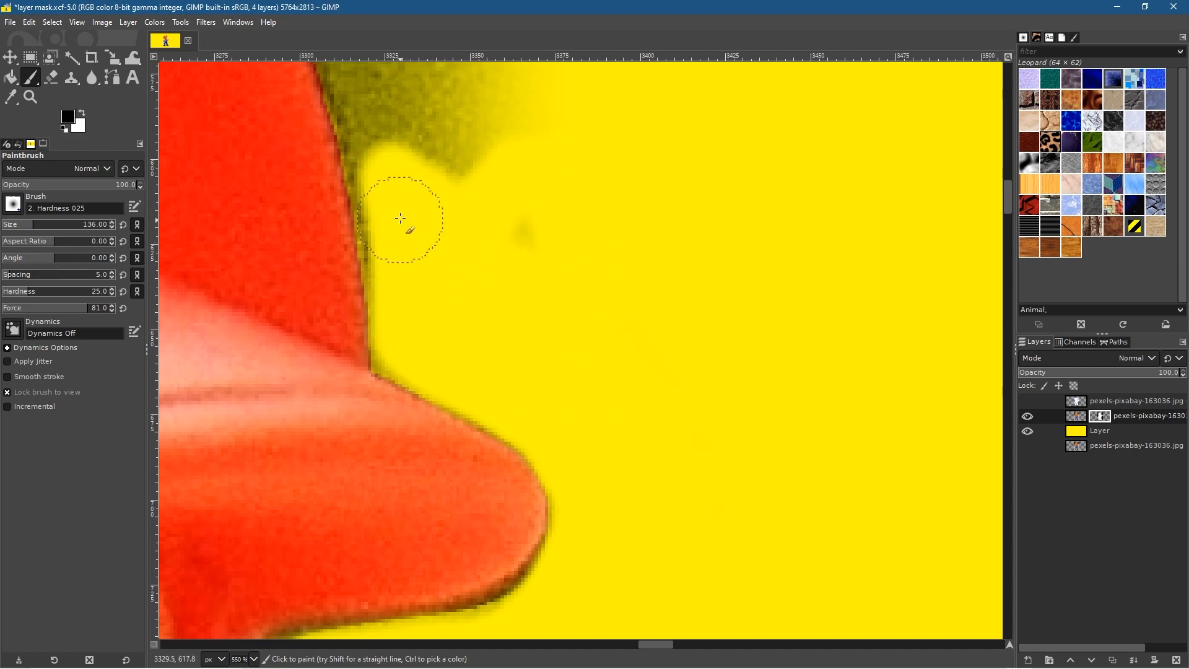
mouse_move(399, 289)
mouse_down()
mouse_move(381, 142)
mouse_move(404, 329)
mouse_up()
drag(533, 299, 639, 520)
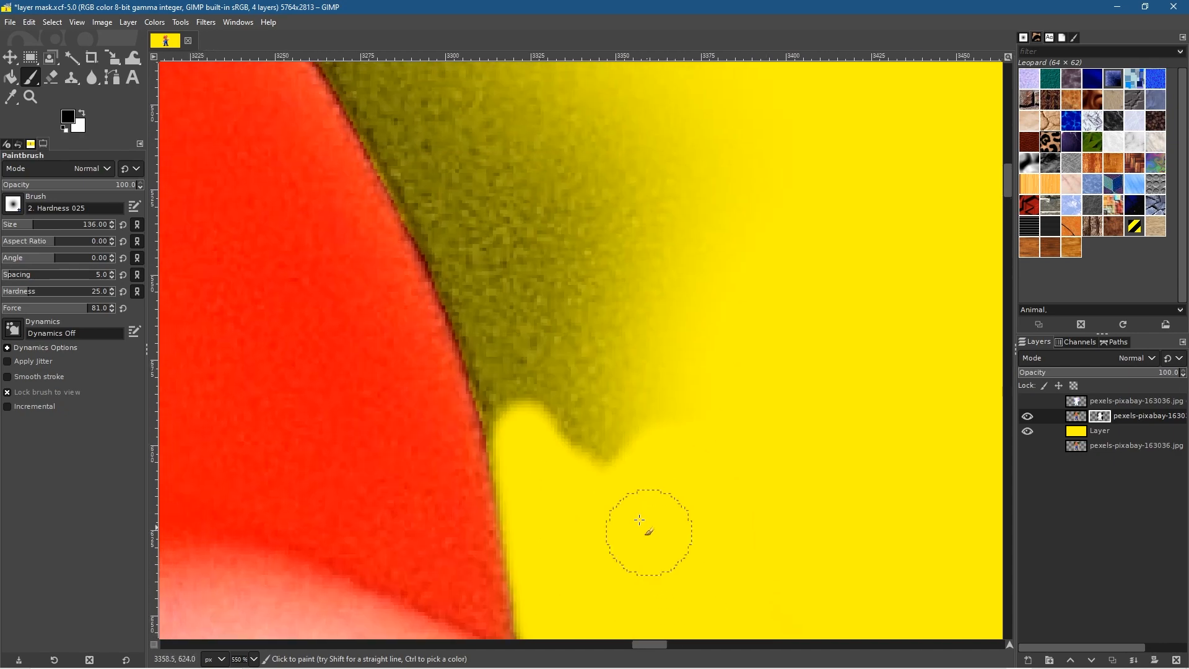
Step: Enlarge the brush to size 305 and paint black on the mask along the cap's front curve to clear the dark background
mouse_move(458, 97)
mouse_down()
mouse_move(650, 508)
mouse_move(746, 372)
mouse_up()
mouse_move(403, 137)
mouse_down()
mouse_move(452, 199)
mouse_move(497, 326)
mouse_up()
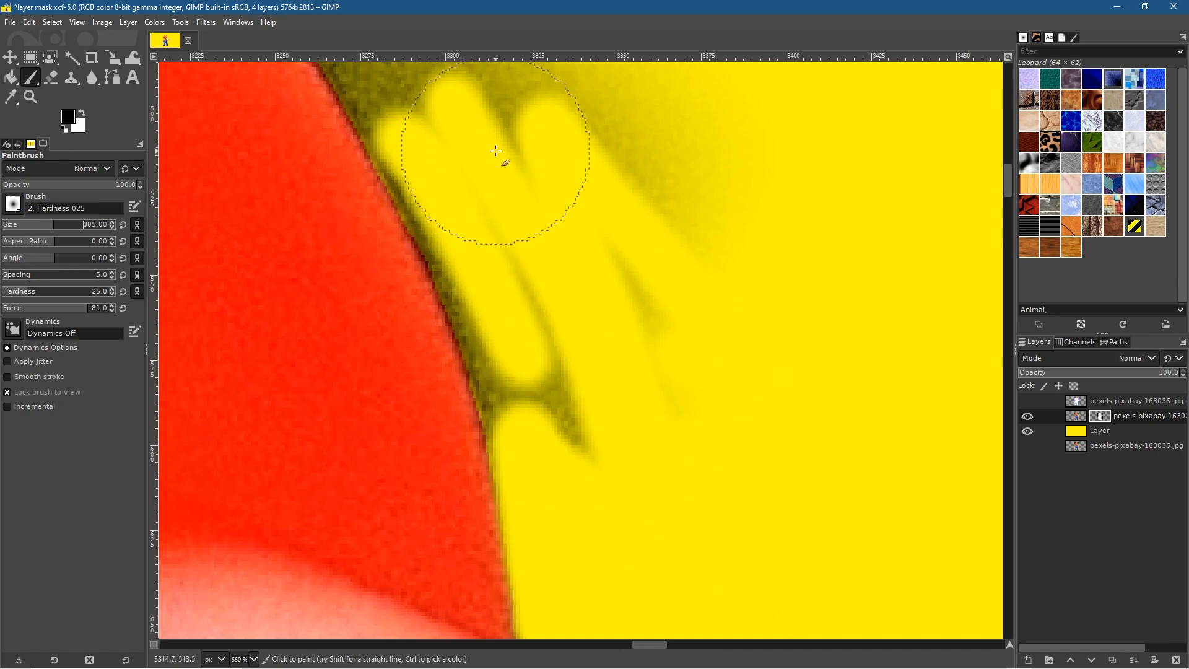
mouse_move(496, 150)
mouse_down()
mouse_move(485, 171)
mouse_move(497, 229)
mouse_move(576, 430)
mouse_move(531, 273)
mouse_move(552, 403)
mouse_move(568, 416)
mouse_up()
mouse_move(502, 205)
mouse_down()
mouse_move(472, 165)
mouse_move(545, 353)
mouse_move(738, 199)
mouse_move(645, 161)
mouse_up()
key(space)
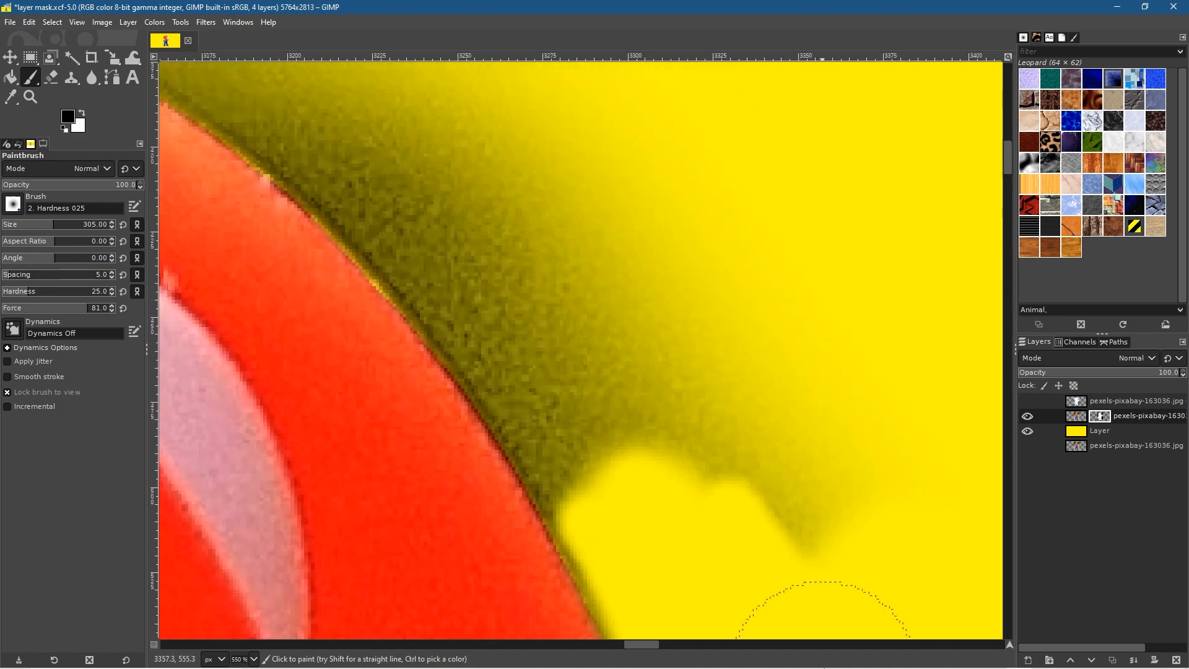
mouse_move(489, 144)
mouse_down()
mouse_move(777, 421)
mouse_move(592, 186)
mouse_move(720, 216)
mouse_move(905, 508)
mouse_move(817, 480)
mouse_move(516, 213)
mouse_move(682, 485)
mouse_move(577, 301)
mouse_up()
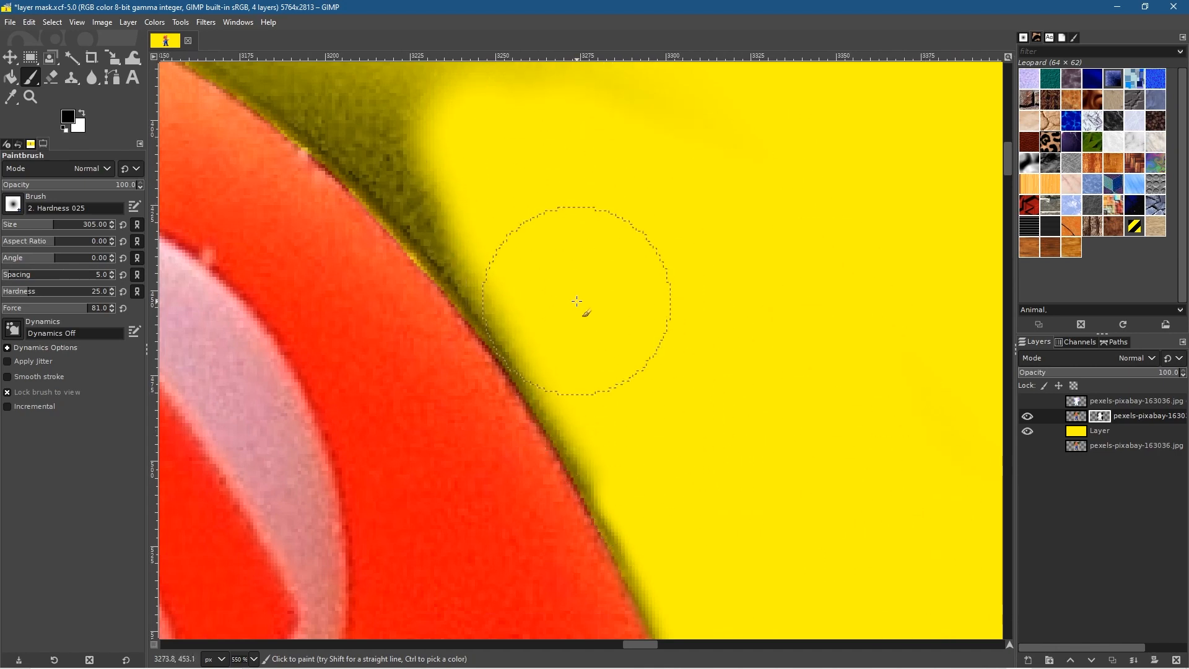
mouse_move(623, 384)
mouse_down()
mouse_move(645, 457)
mouse_move(720, 571)
mouse_up()
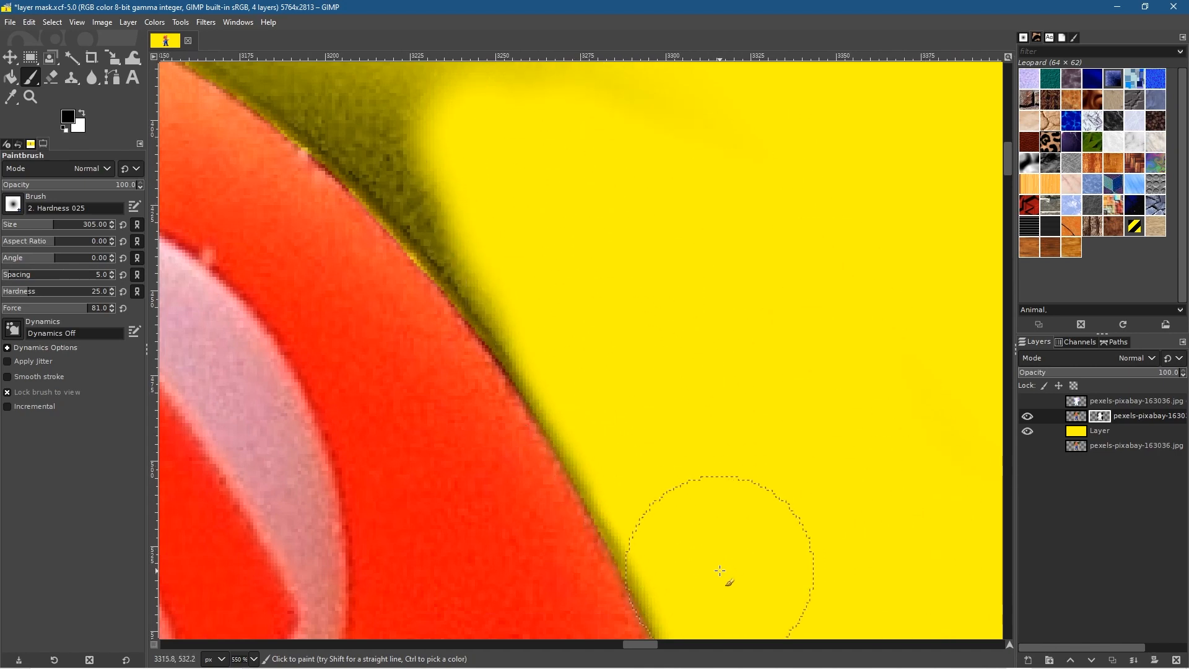
mouse_move(604, 350)
mouse_down()
mouse_move(477, 169)
mouse_move(437, 129)
mouse_move(592, 341)
mouse_move(419, 122)
mouse_move(691, 525)
mouse_up()
Step: Paint black on the mask along the cap's upper front curve above the M emblem, up towards the crown
mouse_move(611, 292)
mouse_down()
mouse_move(977, 518)
mouse_move(958, 501)
mouse_up()
mouse_move(839, 403)
mouse_down()
mouse_move(636, 272)
mouse_move(787, 359)
mouse_move(827, 404)
mouse_move(807, 406)
mouse_move(725, 352)
mouse_move(692, 311)
mouse_up()
mouse_move(882, 442)
mouse_down()
mouse_move(605, 218)
mouse_move(903, 321)
mouse_move(397, 162)
mouse_up()
mouse_move(442, 175)
mouse_down()
mouse_move(384, 157)
mouse_move(833, 297)
mouse_move(327, 258)
mouse_move(885, 243)
mouse_move(396, 279)
mouse_move(276, 321)
mouse_move(272, 351)
mouse_move(426, 317)
mouse_move(522, 312)
mouse_move(730, 306)
mouse_move(881, 323)
mouse_move(687, 307)
mouse_move(476, 310)
mouse_move(254, 358)
mouse_move(482, 317)
mouse_move(586, 313)
mouse_move(718, 313)
mouse_move(914, 342)
mouse_move(478, 293)
mouse_up()
mouse_move(391, 272)
mouse_down()
mouse_move(555, 330)
mouse_move(531, 347)
mouse_move(343, 272)
mouse_move(210, 241)
mouse_up()
mouse_move(802, 537)
mouse_down()
mouse_move(656, 425)
mouse_move(451, 297)
mouse_up()
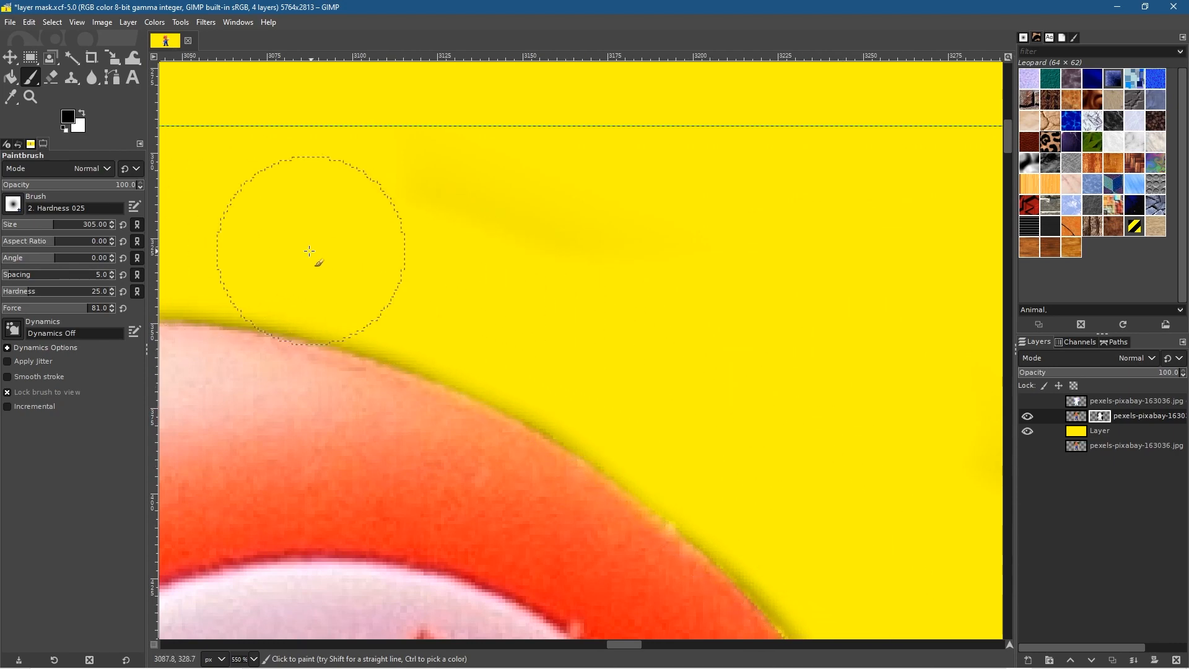
Step: Paint black on the mask across the cap's crown and over the start of its rear slope
drag(321, 254, 992, 319)
mouse_move(631, 318)
mouse_down()
mouse_move(442, 350)
mouse_move(255, 422)
mouse_move(493, 350)
mouse_move(778, 314)
mouse_up()
scroll(706, 287, left, 5)
mouse_move(336, 299)
mouse_down()
mouse_move(568, 257)
mouse_move(465, 403)
mouse_move(269, 452)
mouse_move(320, 409)
mouse_move(589, 298)
mouse_up()
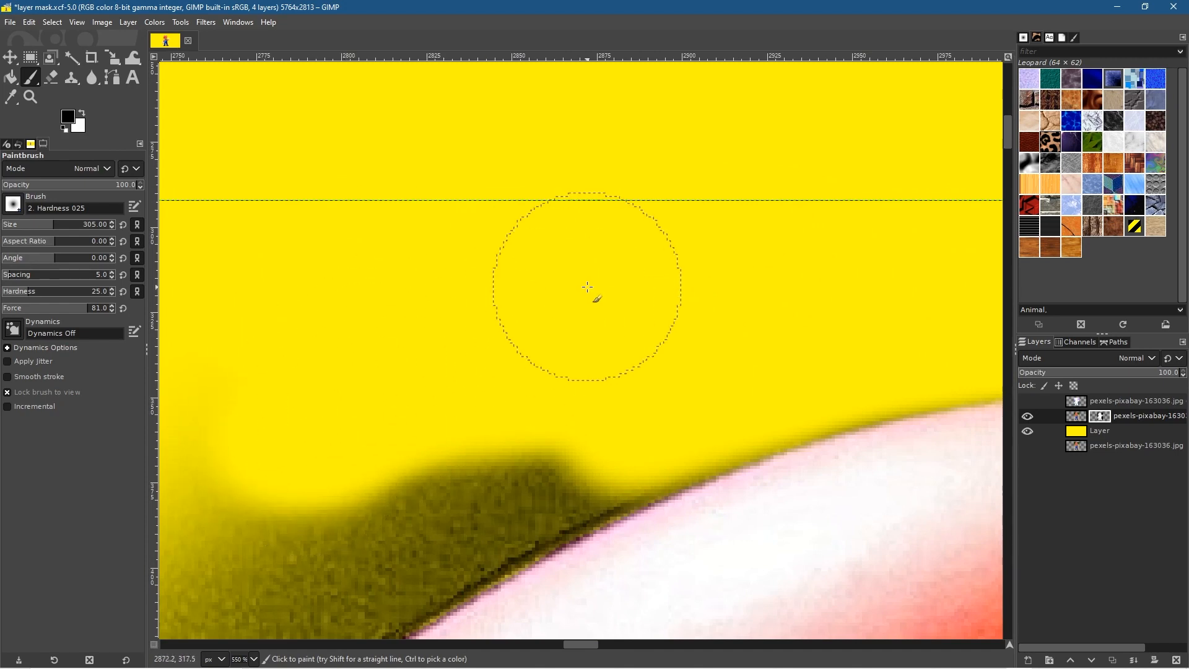
scroll(451, 322, down, 4)
scroll(451, 321, left, 5)
mouse_move(787, 234)
mouse_down()
mouse_move(843, 222)
mouse_move(560, 358)
mouse_move(941, 214)
mouse_move(821, 269)
mouse_move(701, 348)
mouse_move(829, 274)
mouse_move(979, 213)
mouse_up()
Step: Paint black on the mask down the cap's rear slope to clear the dark background beside it
mouse_move(768, 279)
mouse_down()
mouse_move(512, 481)
mouse_move(923, 247)
mouse_move(644, 393)
mouse_move(361, 601)
mouse_move(619, 246)
mouse_move(494, 183)
mouse_move(343, 452)
mouse_move(366, 427)
mouse_up()
mouse_move(428, 352)
mouse_down()
mouse_move(660, 189)
mouse_move(753, 102)
mouse_up()
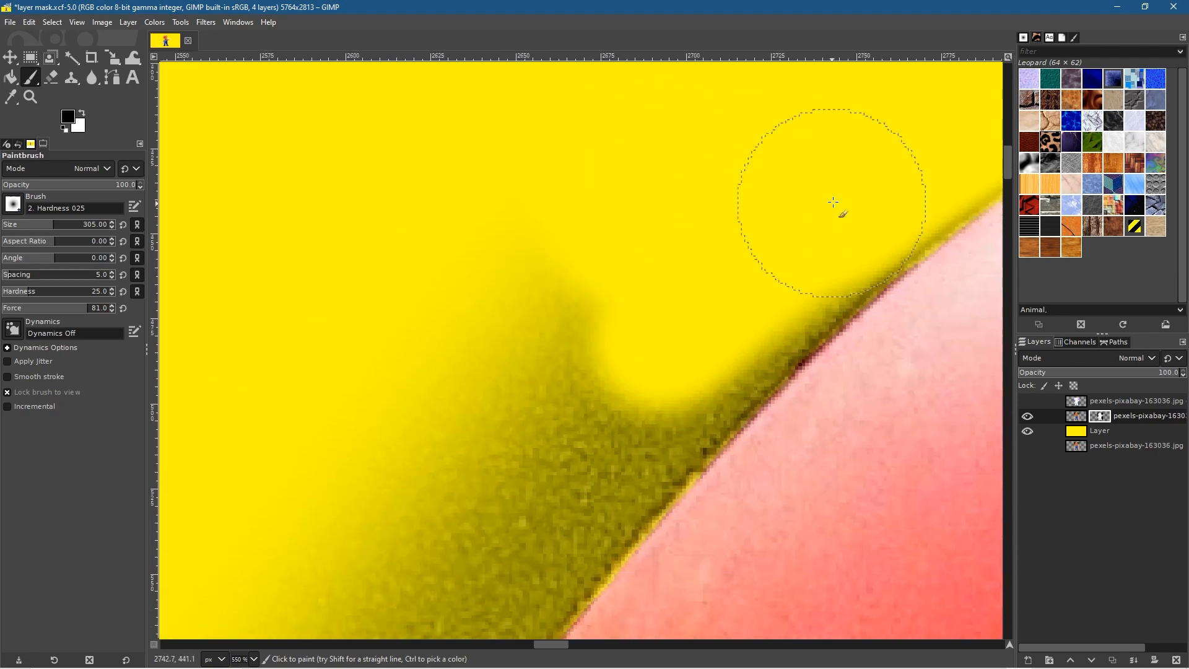
mouse_move(928, 152)
mouse_down()
mouse_move(888, 185)
mouse_move(941, 137)
mouse_move(729, 306)
mouse_move(779, 292)
mouse_move(892, 183)
mouse_up()
mouse_move(720, 324)
mouse_down()
mouse_move(596, 469)
mouse_move(788, 281)
mouse_move(682, 361)
mouse_move(500, 602)
mouse_move(587, 259)
mouse_move(461, 403)
mouse_move(376, 433)
mouse_move(396, 547)
mouse_up()
drag(447, 453, 742, 103)
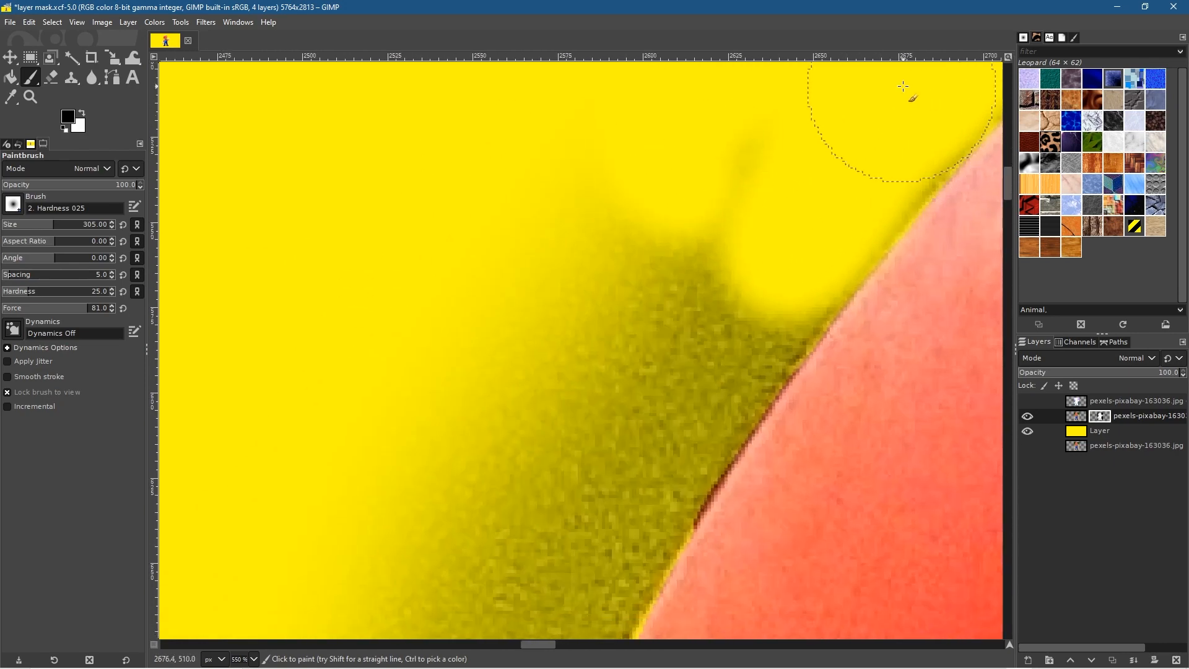
mouse_move(853, 175)
mouse_down()
mouse_move(579, 582)
mouse_move(738, 167)
mouse_move(515, 408)
mouse_move(700, 133)
mouse_move(472, 331)
mouse_move(393, 569)
mouse_move(602, 446)
mouse_up()
drag(651, 396, 763, 254)
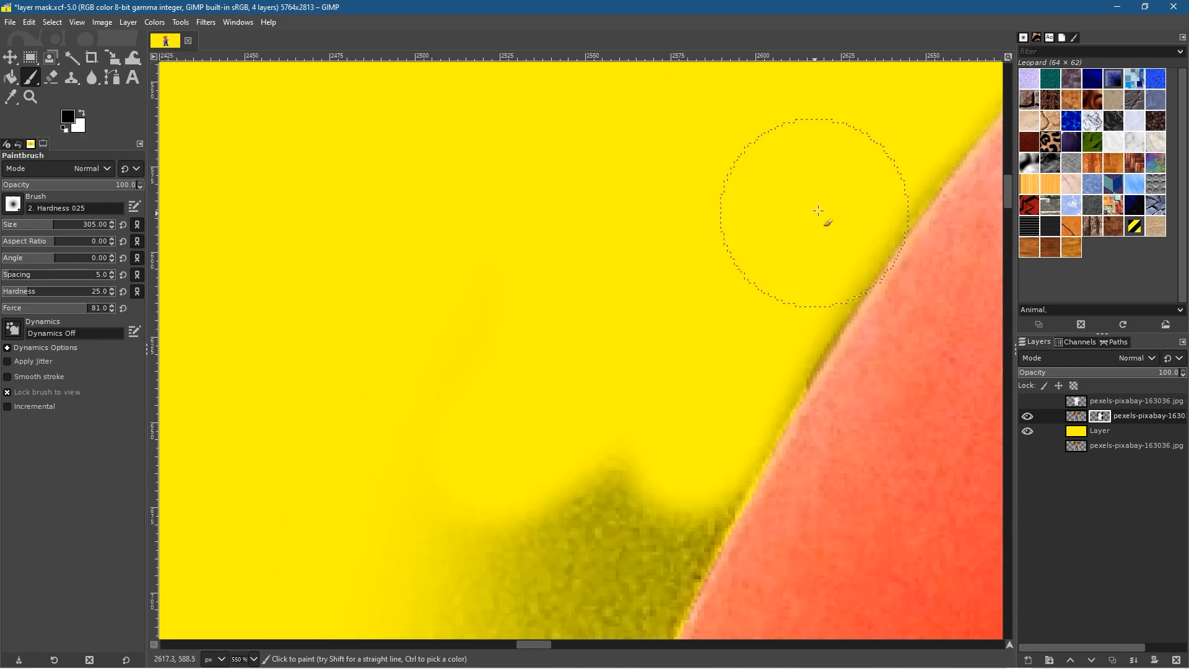
mouse_move(904, 148)
mouse_down()
mouse_move(661, 527)
mouse_move(588, 607)
mouse_move(645, 470)
mouse_up()
Step: Paint black on the mask along the lower part of the cap's rear edge to clear the remaining shadow
scroll(518, 467, up, 5)
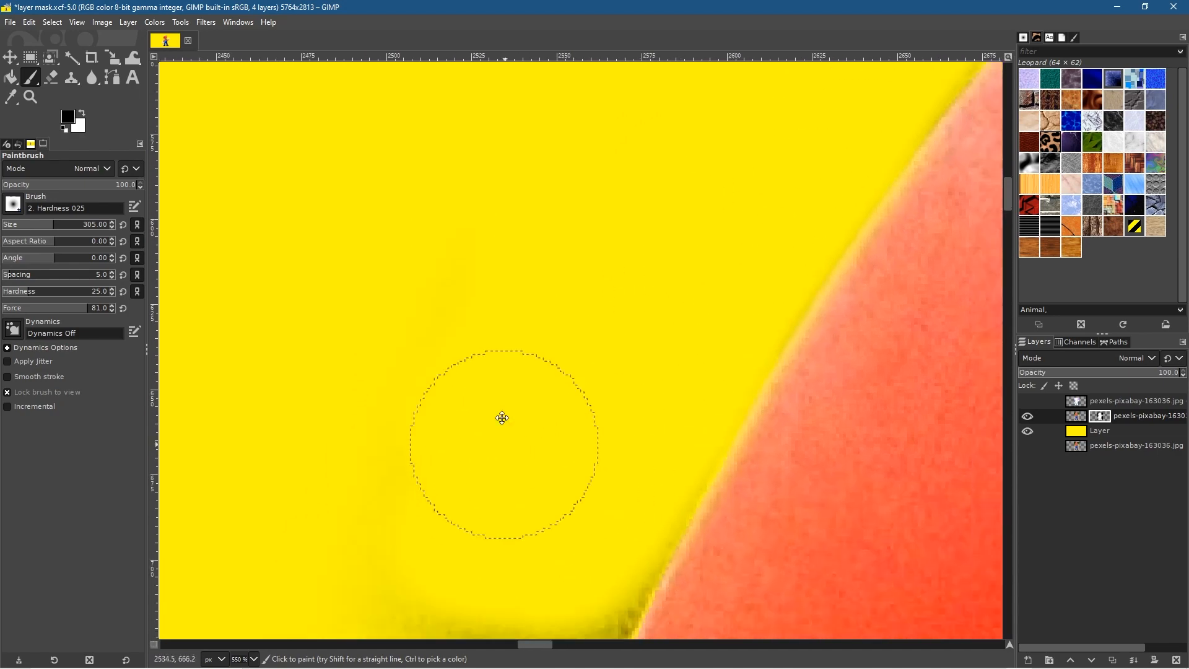
mouse_move(667, 172)
mouse_down()
mouse_move(645, 297)
mouse_move(682, 200)
mouse_up()
mouse_move(708, 160)
mouse_down()
mouse_move(593, 452)
mouse_move(415, 471)
mouse_move(545, 226)
mouse_up()
drag(602, 301, 602, 381)
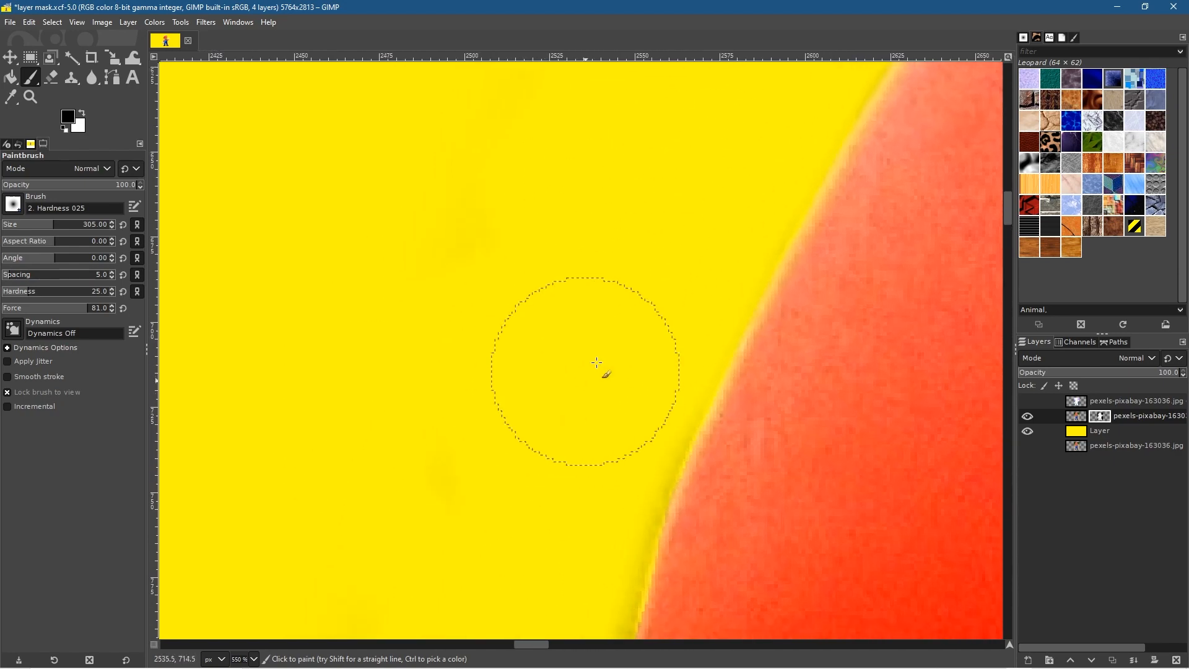
drag(570, 597, 652, 376)
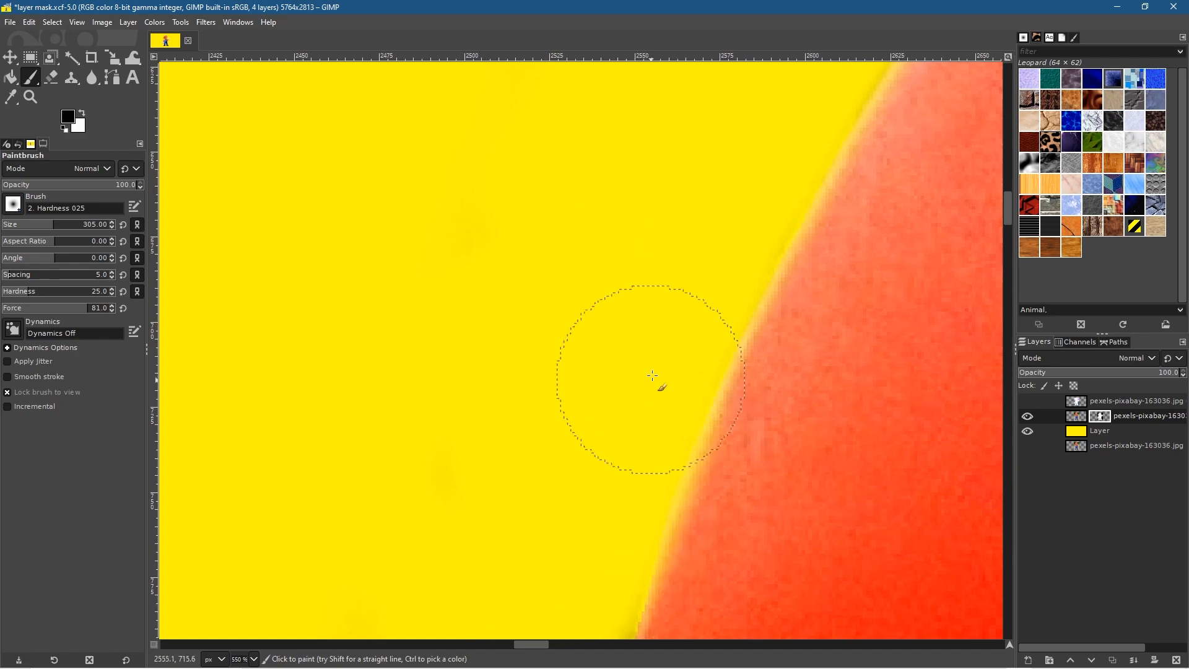
Step: Zoom in closer on the cap's crown and paint black over the thin dark fringe left along its top edge
scroll(527, 390, down, 6)
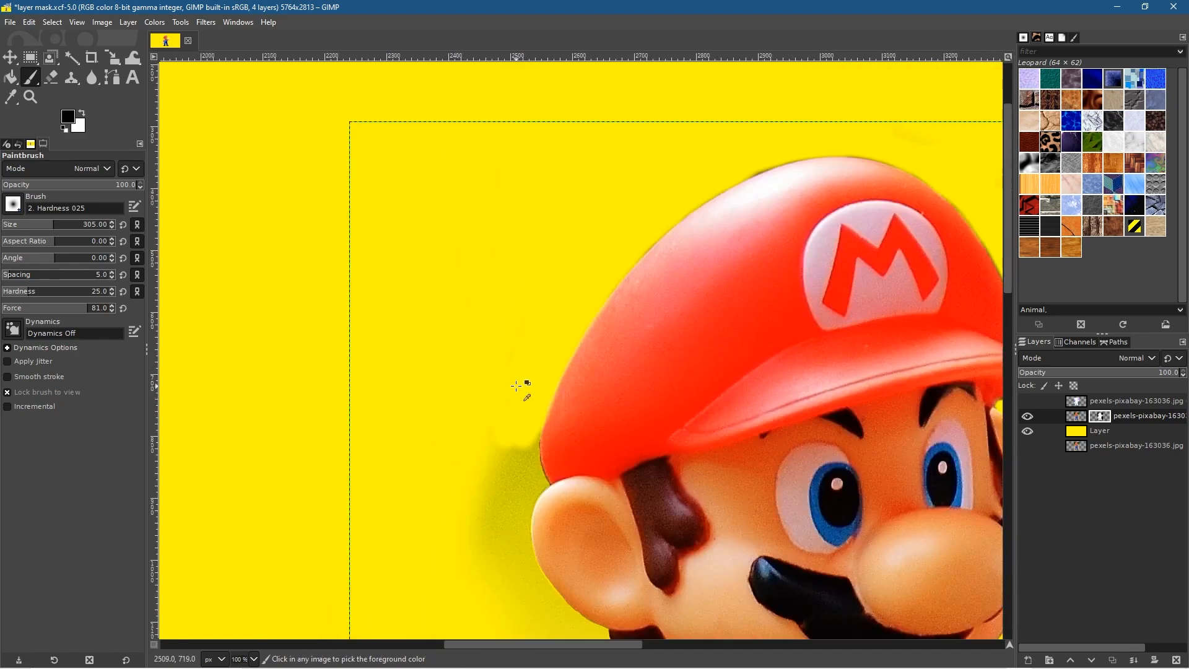
scroll(781, 427, down, 1)
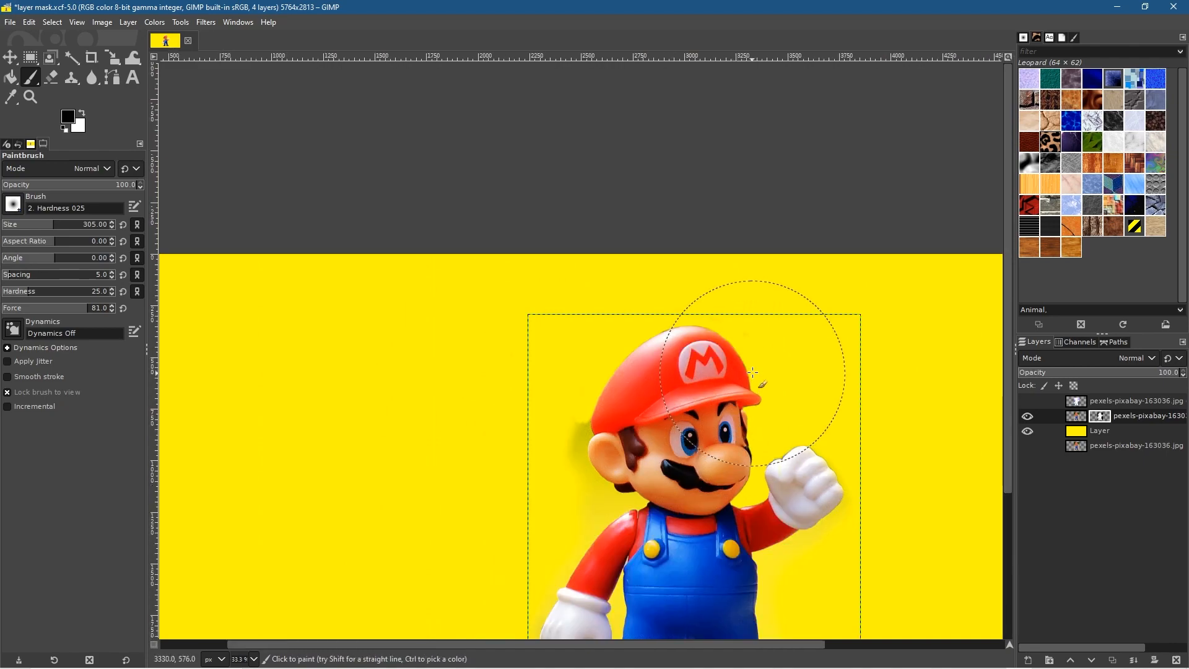
scroll(748, 528, down, 3)
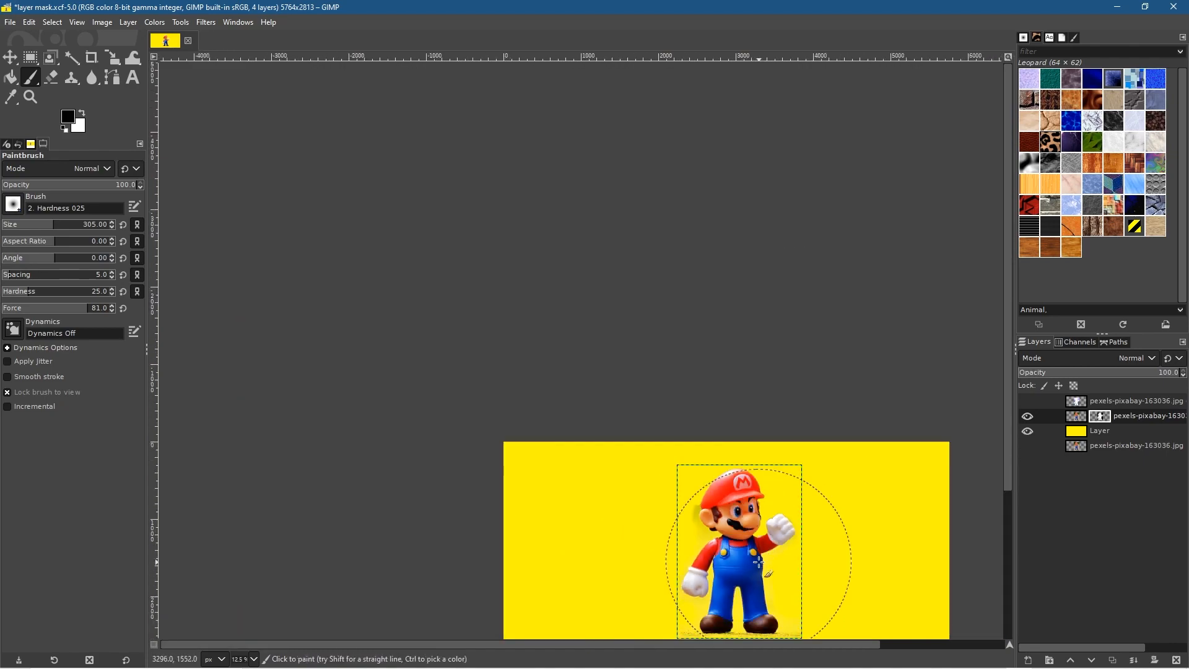
scroll(658, 347, up, 6)
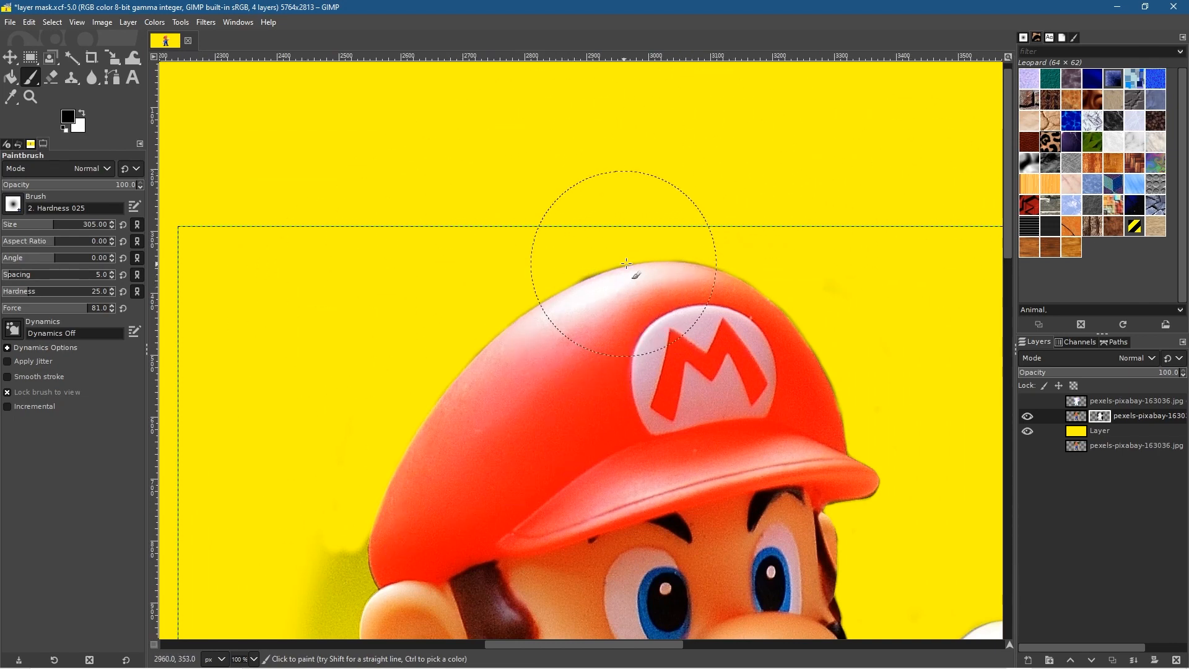
scroll(696, 271, up, 3)
scroll(696, 272, up, 3)
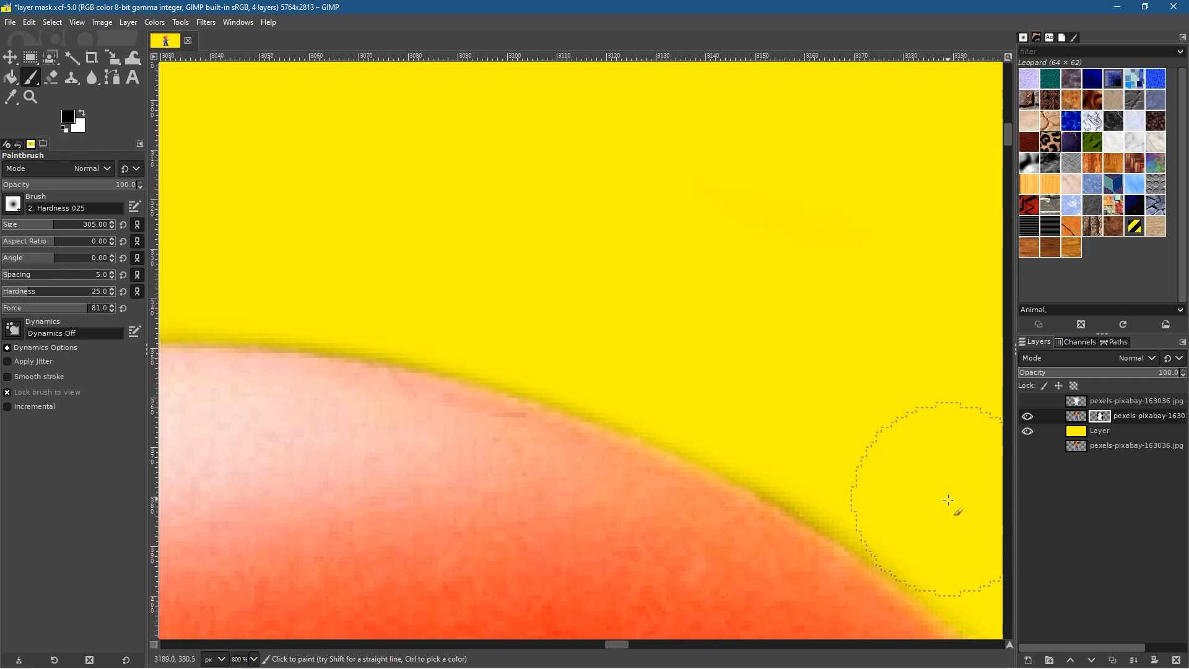
drag(897, 490, 795, 438)
drag(430, 295, 192, 277)
mouse_move(354, 279)
mouse_down()
mouse_move(827, 340)
mouse_move(729, 352)
mouse_up()
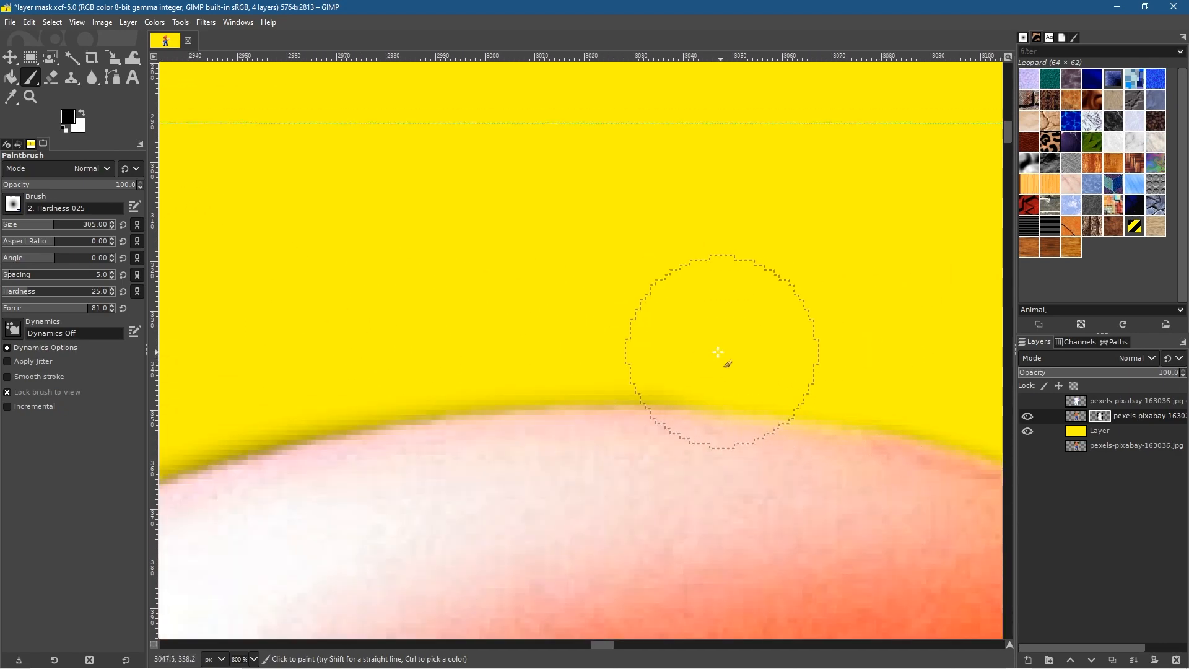
drag(298, 359, 277, 365)
mouse_move(562, 334)
mouse_down()
mouse_move(759, 255)
mouse_move(555, 277)
mouse_move(231, 371)
mouse_move(581, 270)
mouse_up()
Step: Paint black on the mask along the cap's highlighted upper rear slope to remove the thin dark fringe
mouse_move(287, 335)
mouse_down()
mouse_move(748, 119)
mouse_move(580, 199)
mouse_up()
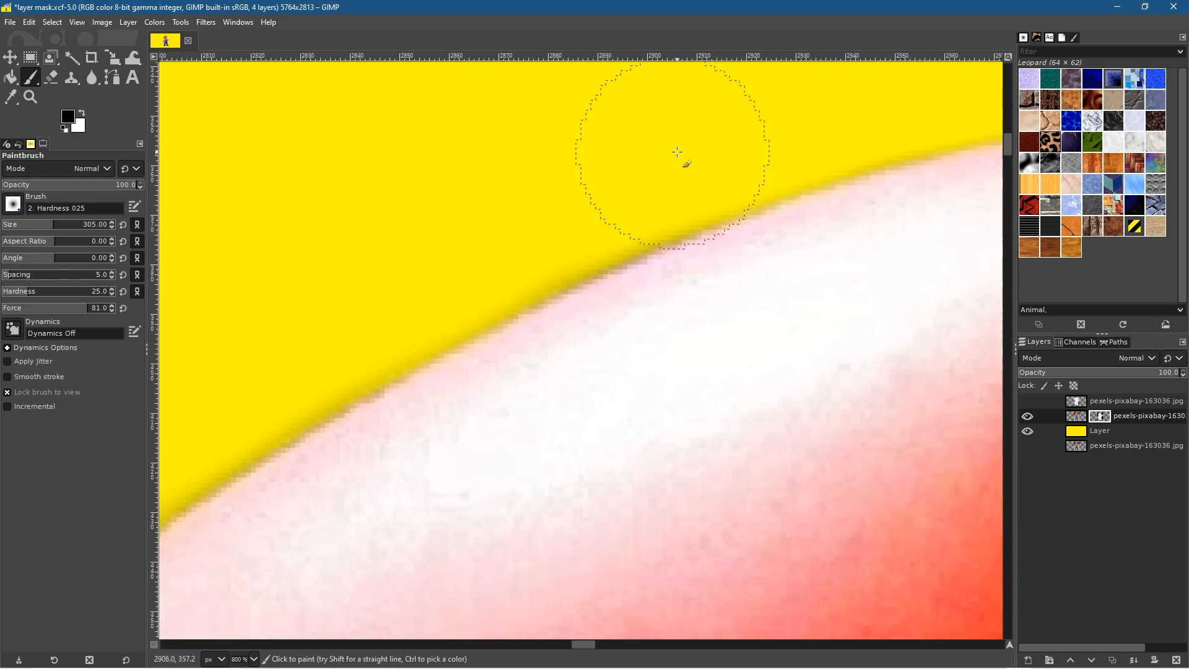
drag(487, 237, 616, 189)
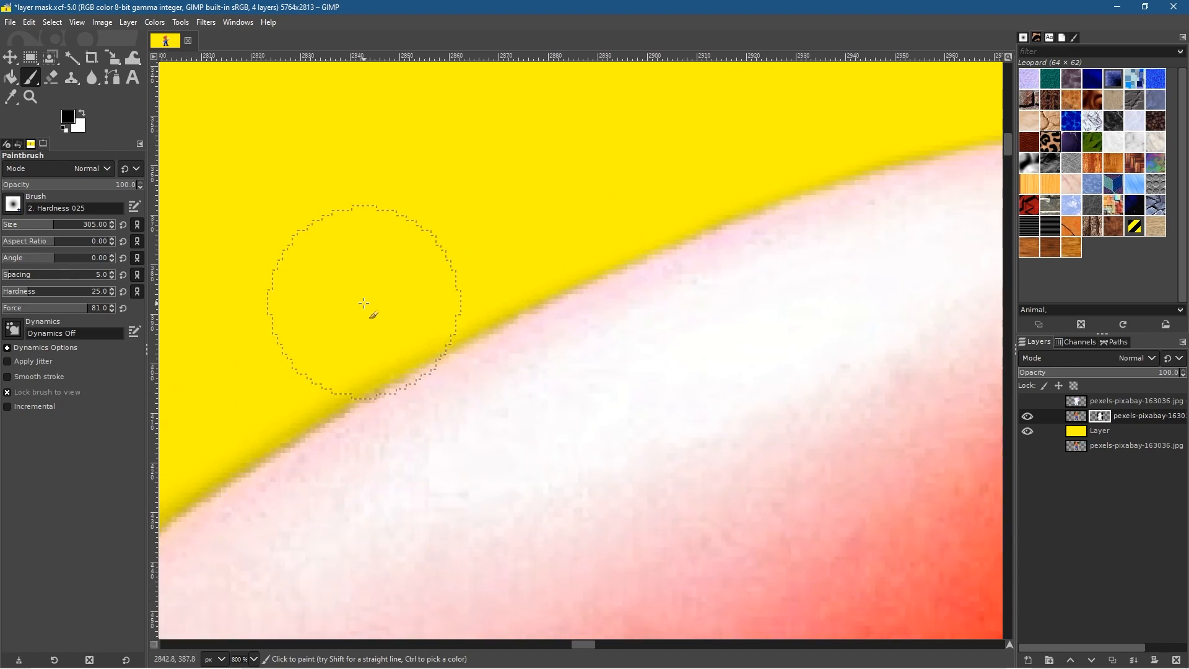
drag(212, 386, 405, 307)
mouse_move(232, 378)
mouse_down()
mouse_move(652, 97)
mouse_move(651, 131)
mouse_move(503, 213)
mouse_up()
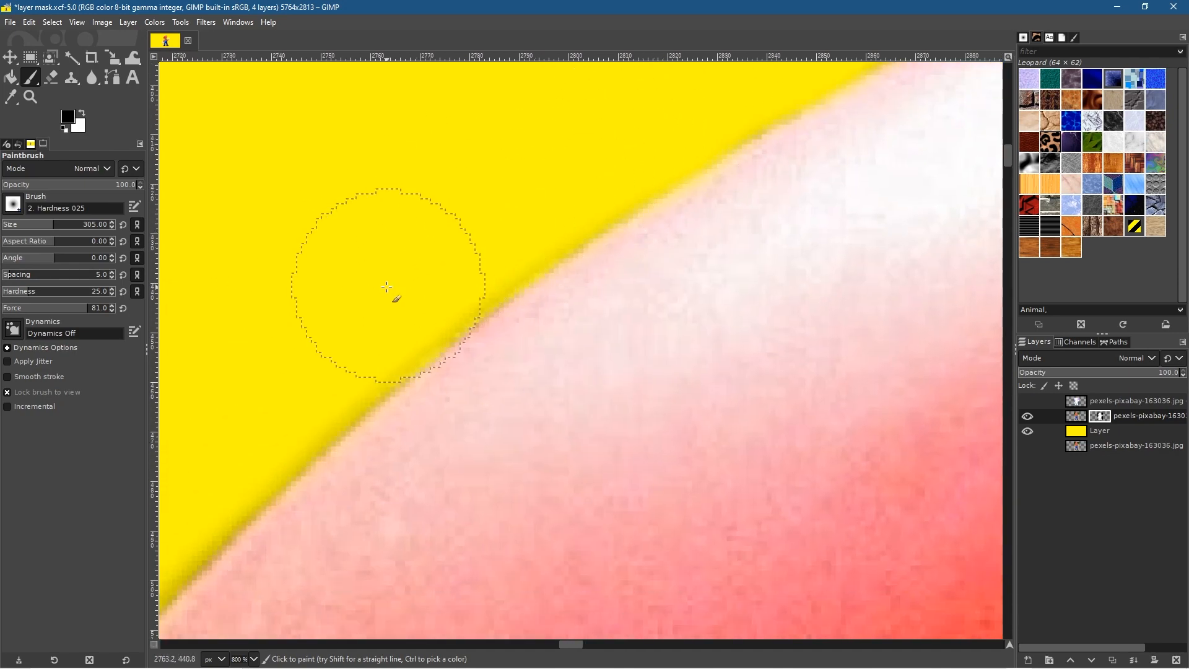
drag(232, 394, 589, 143)
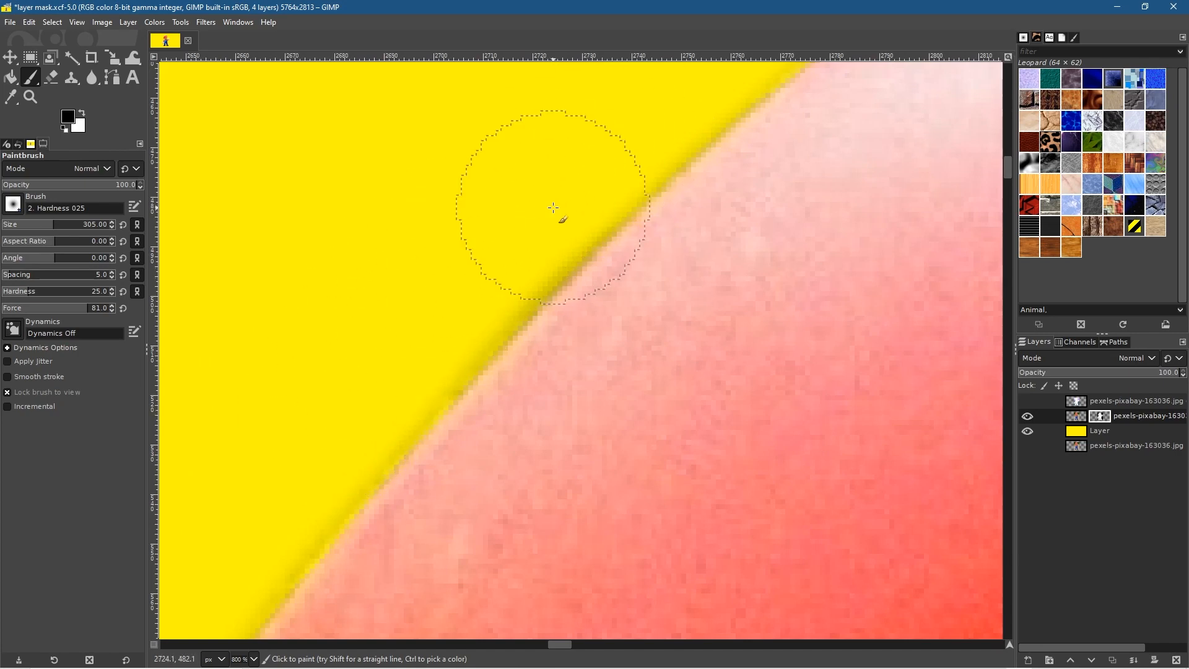
Step: Paint black on the mask along the middle of the cap's rear slope to remove its remaining edge fringe
drag(553, 208, 461, 293)
drag(261, 502, 656, 117)
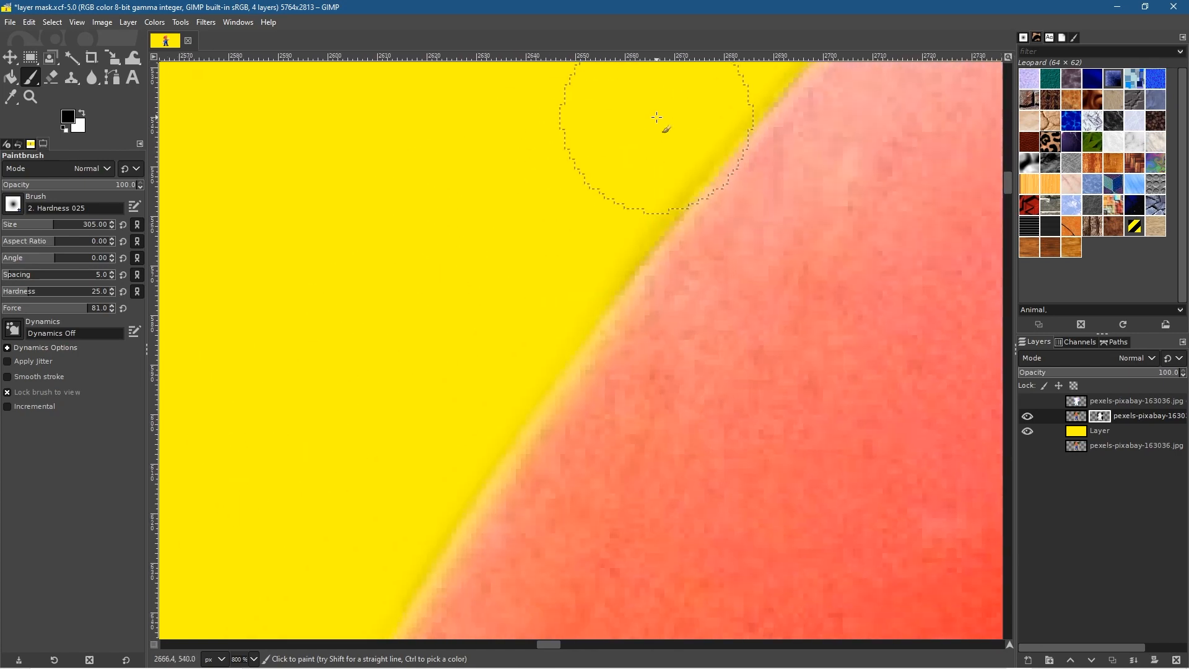
drag(380, 396, 601, 59)
drag(412, 353, 561, 139)
drag(469, 424, 601, 3)
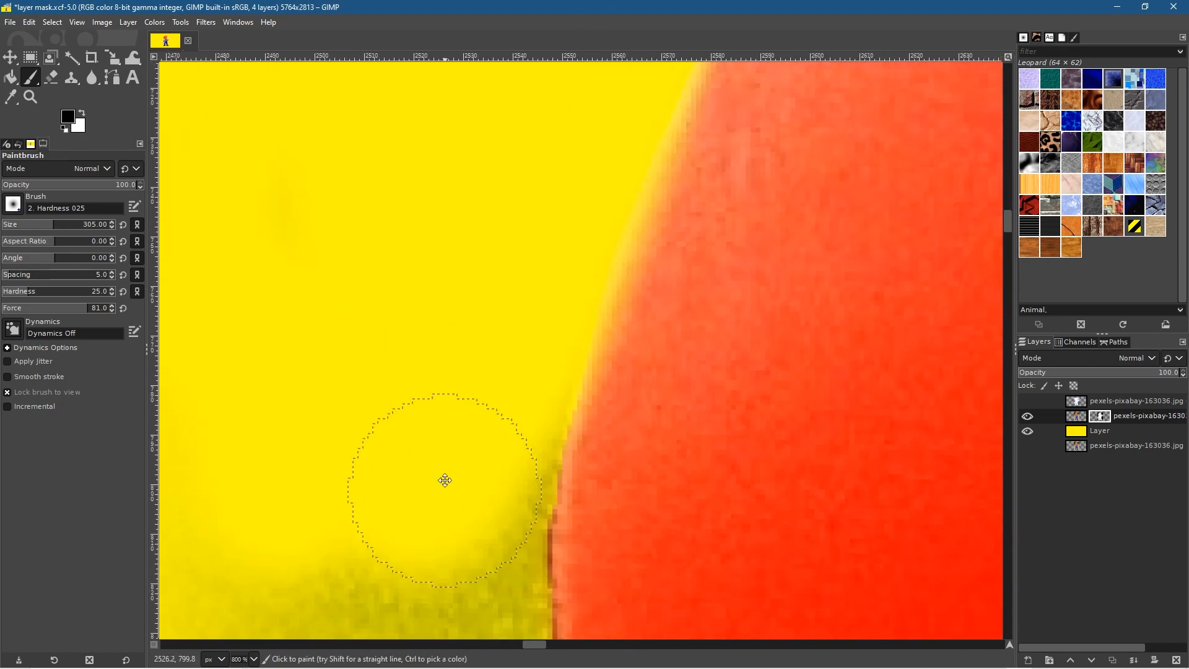
Step: Paint black on the mask beside the cap's lowest rear edge and the top of the ear to clear the background
drag(446, 493, 508, 195)
drag(492, 246, 549, 132)
mouse_move(534, 194)
mouse_down()
mouse_move(503, 379)
mouse_move(523, 316)
mouse_move(523, 241)
mouse_move(562, 577)
mouse_move(362, 250)
mouse_move(286, 458)
mouse_move(319, 476)
mouse_up()
mouse_move(428, 475)
mouse_down()
mouse_move(541, 275)
mouse_move(543, 190)
mouse_up()
mouse_move(458, 304)
mouse_down()
mouse_move(407, 406)
mouse_move(306, 246)
mouse_move(345, 176)
mouse_move(379, 282)
mouse_move(266, 209)
mouse_move(284, 592)
mouse_move(588, 313)
mouse_move(647, 317)
mouse_move(638, 416)
mouse_move(582, 566)
mouse_move(534, 602)
mouse_up()
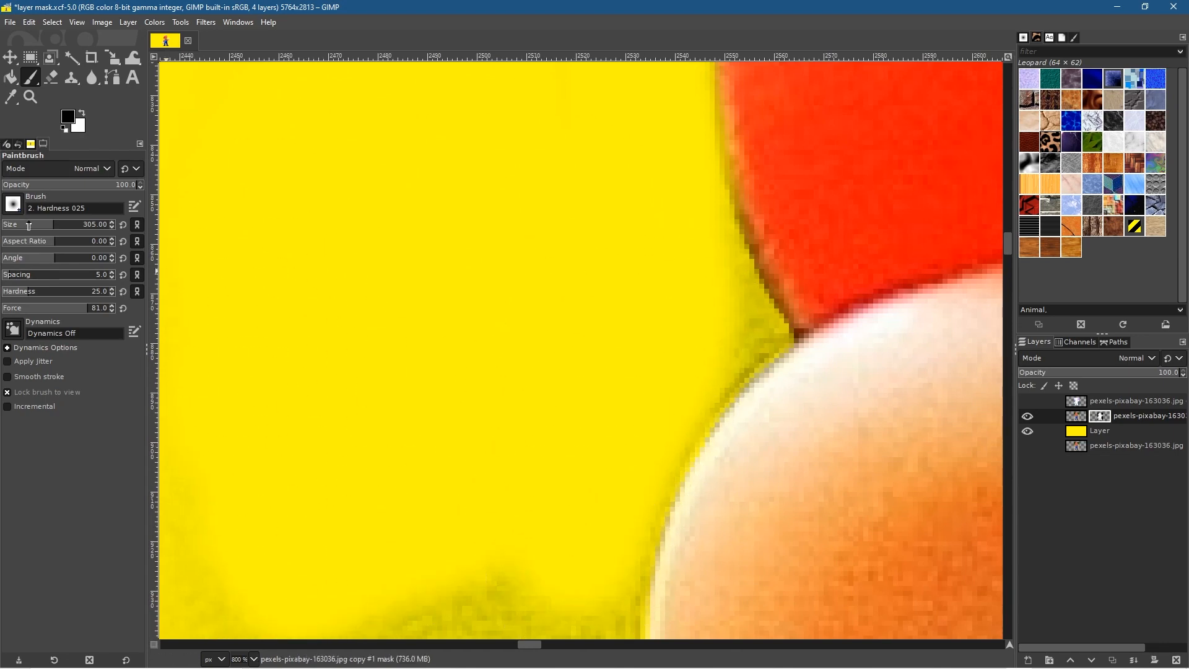
Step: Paint black on the mask inside the notch where the cap's rear edge meets the ear
scroll(737, 307, up, 5)
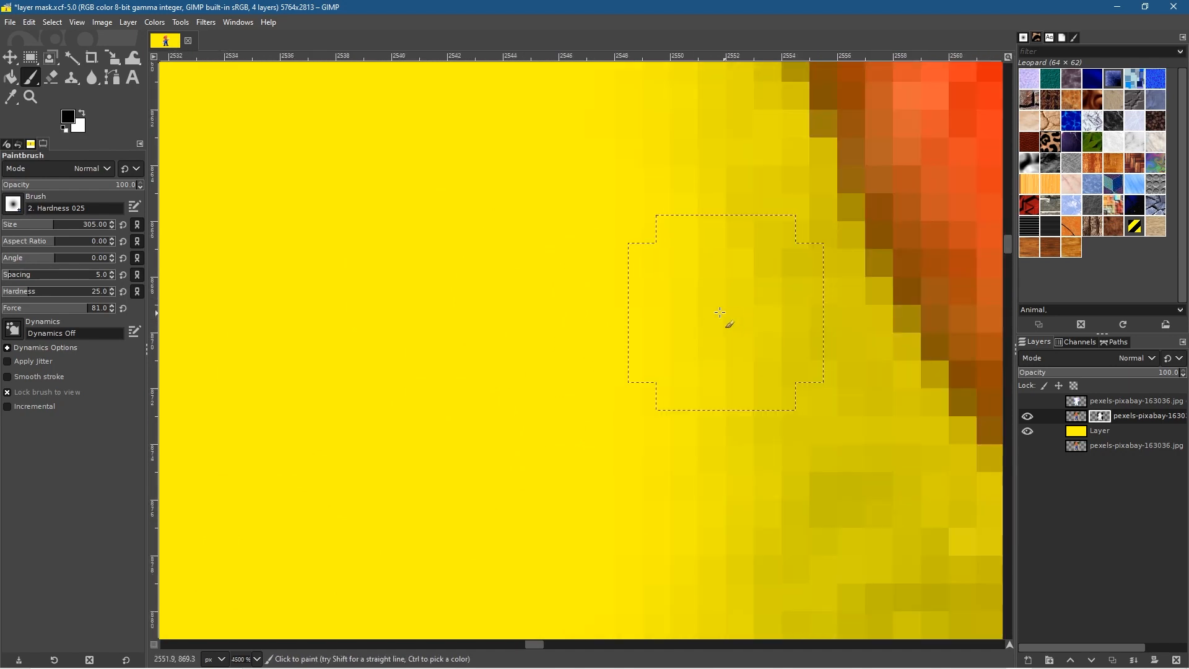
scroll(633, 308, down, 3)
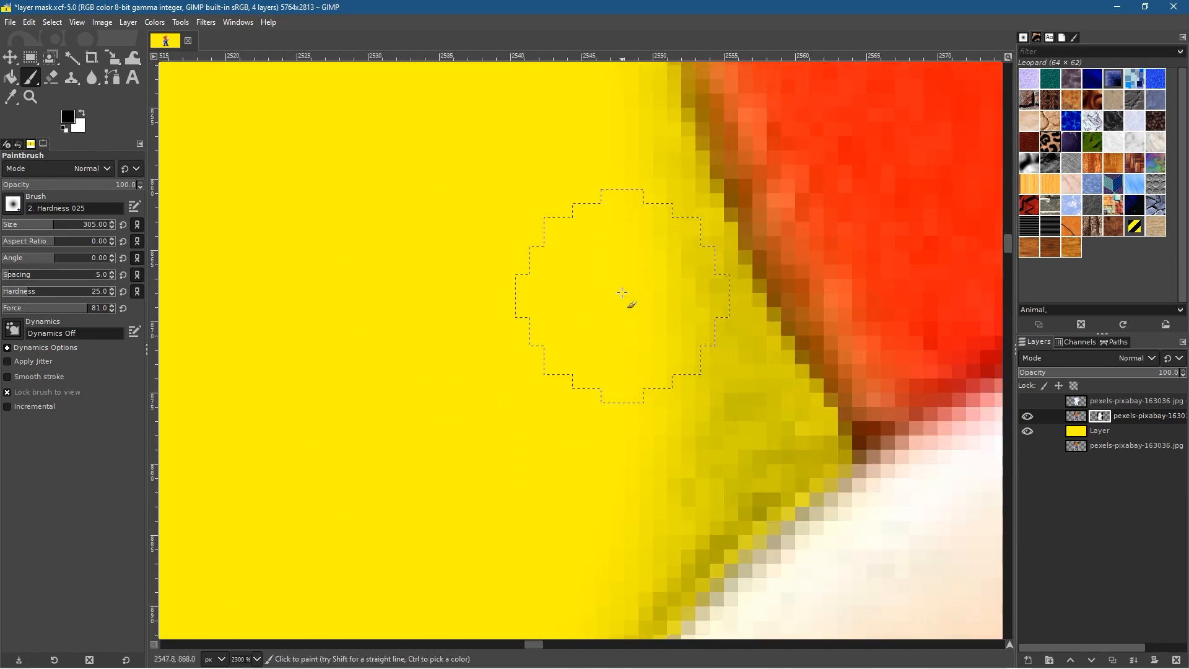
mouse_move(615, 206)
mouse_down()
mouse_move(722, 412)
mouse_move(723, 364)
mouse_move(601, 132)
mouse_up()
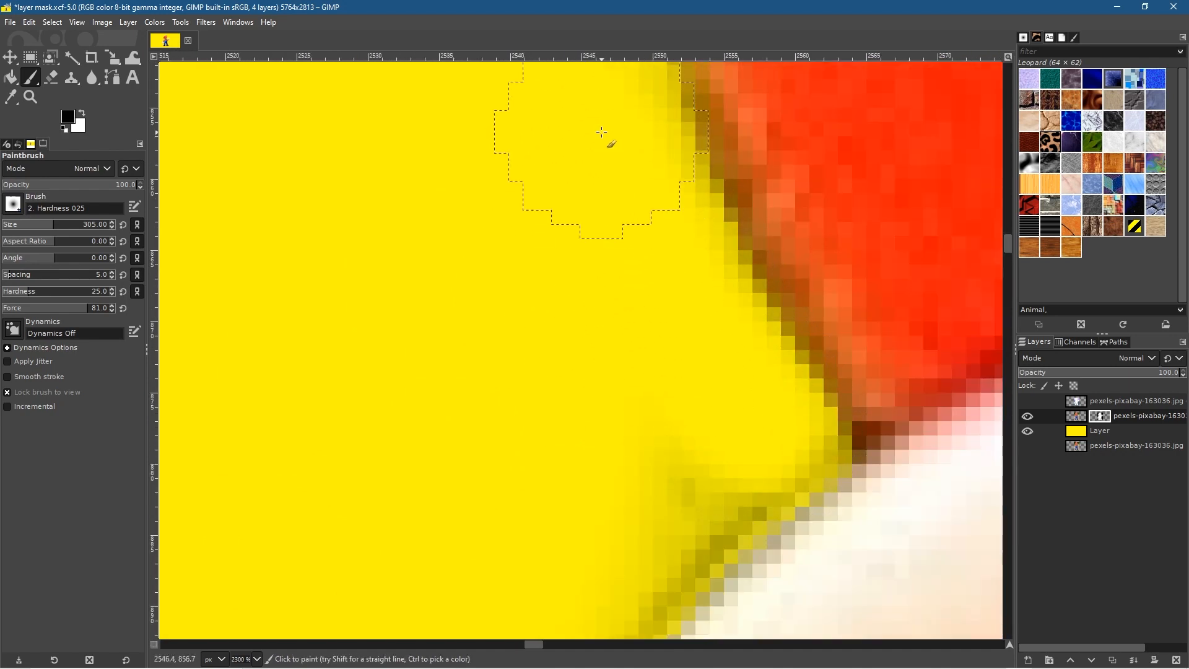
mouse_move(748, 411)
mouse_down()
mouse_move(669, 505)
mouse_move(725, 433)
mouse_move(722, 324)
mouse_move(605, 129)
mouse_up()
scroll(506, 450, down, 4)
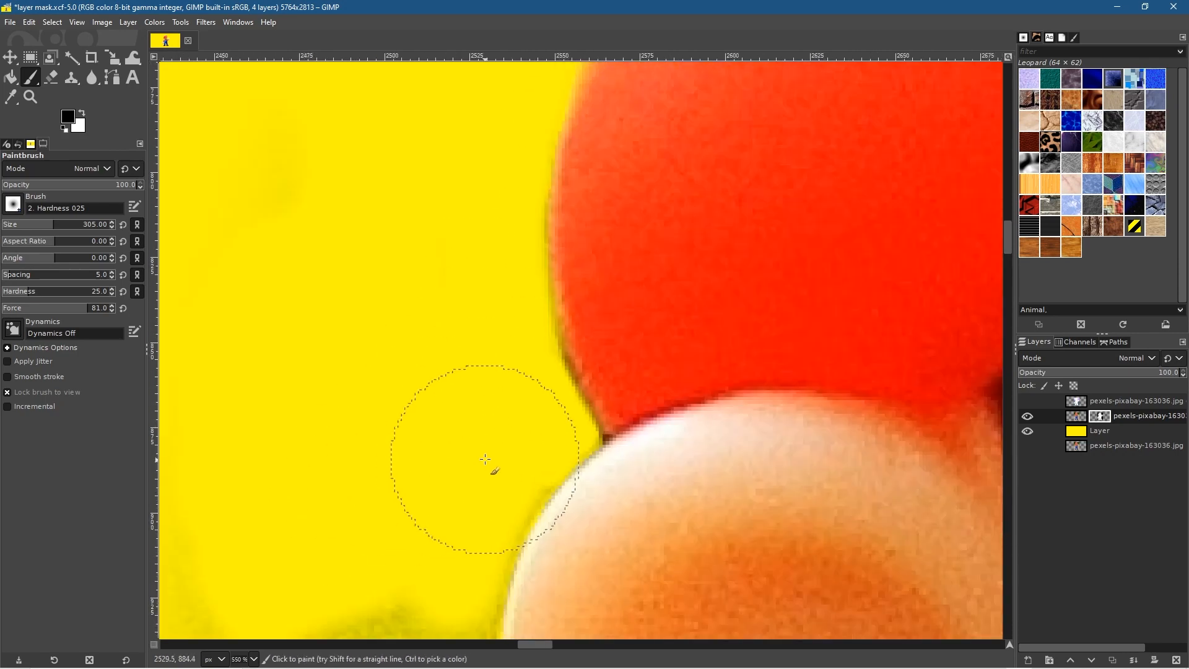
Step: Paint black on the mask along the ear's upper outer edge and over the leftover patch beside it
scroll(472, 445, up, 2)
drag(547, 309, 616, 204)
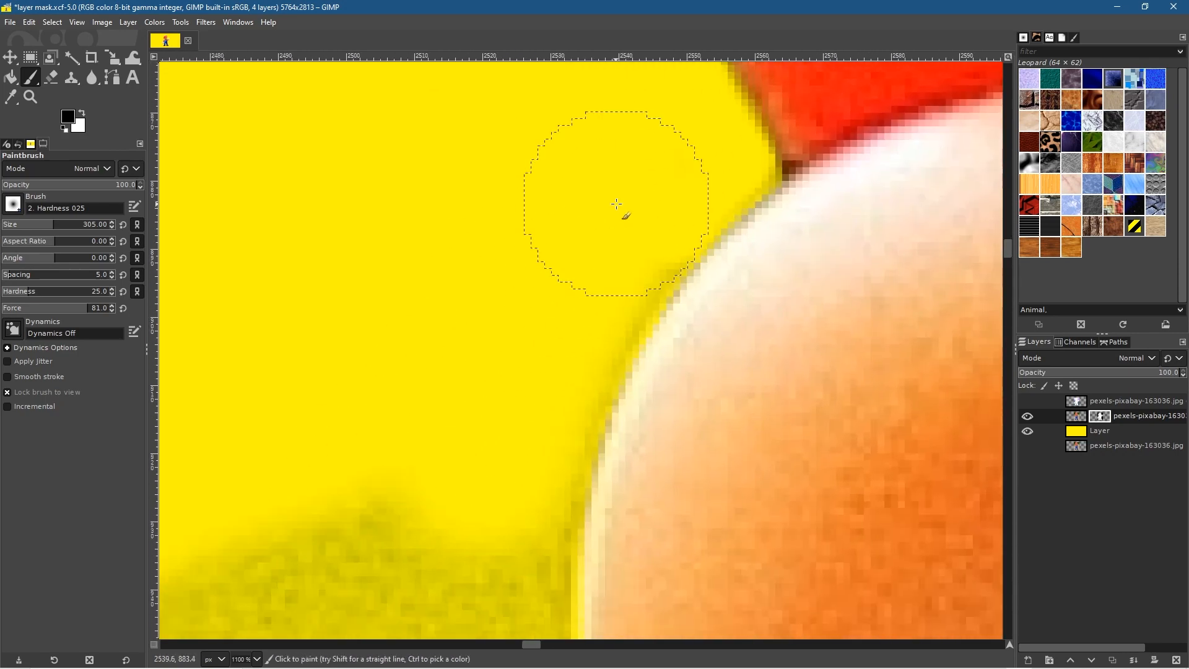
mouse_move(590, 293)
mouse_down()
mouse_move(509, 512)
mouse_move(446, 573)
mouse_move(396, 513)
mouse_up()
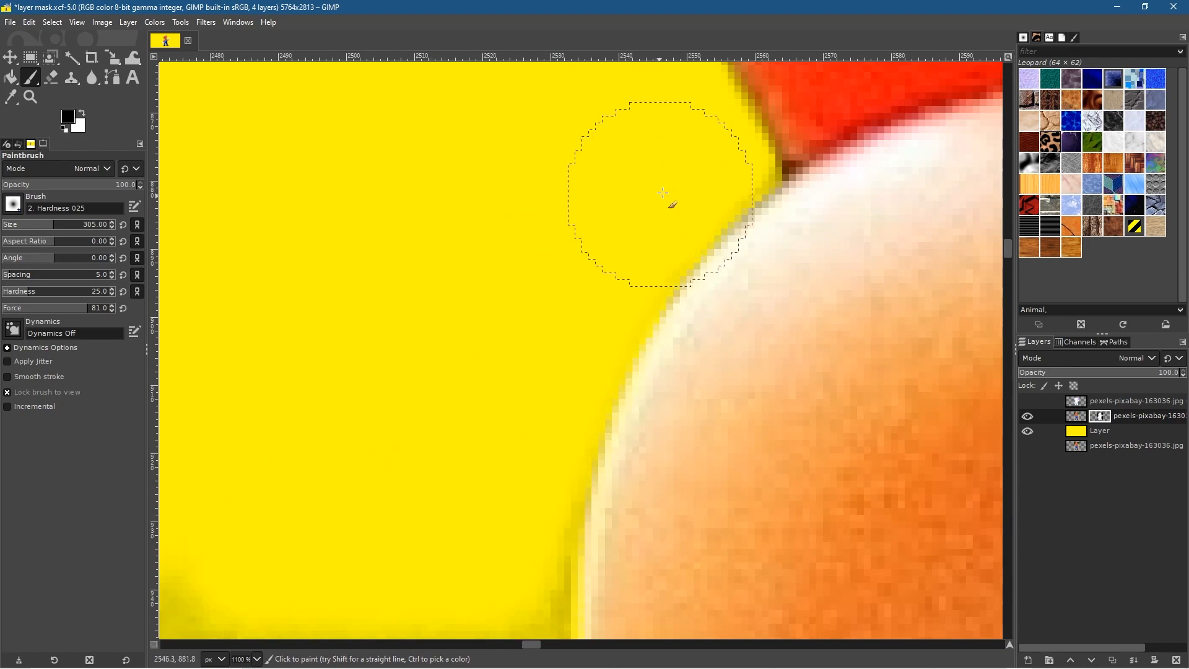
Step: Paint black on the mask along the ear's middle outer edge and over the leftover background patch behind it
mouse_move(378, 489)
mouse_down()
mouse_move(443, 346)
mouse_move(526, 128)
mouse_up()
mouse_move(638, 199)
mouse_down()
mouse_move(638, 318)
mouse_move(644, 298)
mouse_up()
mouse_move(638, 380)
mouse_down()
mouse_move(666, 565)
mouse_move(365, 441)
mouse_move(556, 425)
mouse_move(360, 482)
mouse_up()
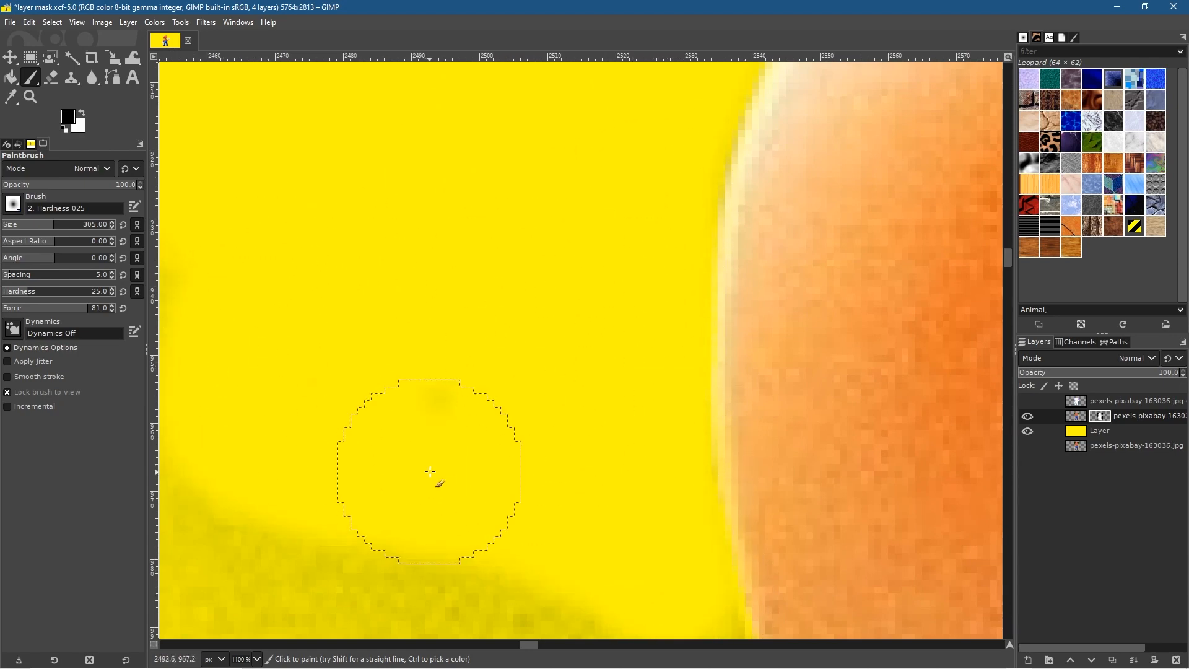
scroll(431, 459, down, 4)
mouse_move(311, 338)
mouse_down()
mouse_move(332, 492)
mouse_move(425, 579)
mouse_move(310, 378)
mouse_move(377, 342)
mouse_move(491, 624)
mouse_move(468, 265)
mouse_move(645, 549)
mouse_move(456, 393)
mouse_up()
key(space)
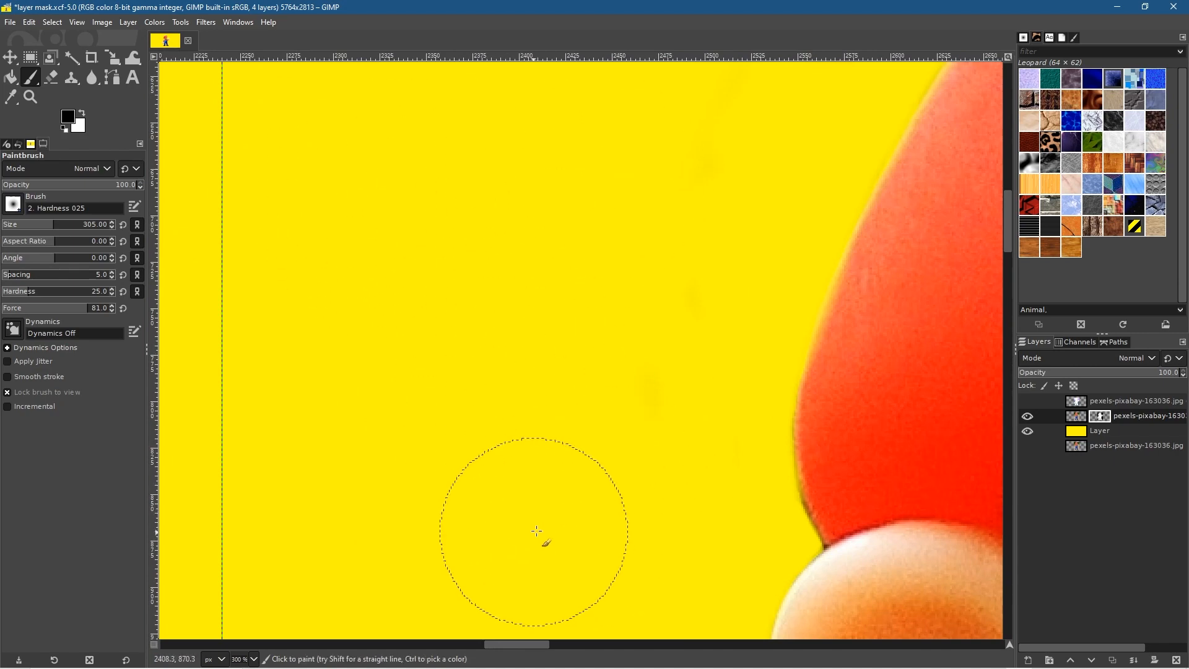
drag(594, 550, 414, 349)
Step: Paint black on the mask along the ear's lower rear curve to clear the background fringe
scroll(414, 349, up, 1)
scroll(457, 278, up, 1)
mouse_move(507, 178)
mouse_down()
mouse_move(533, 199)
mouse_move(560, 258)
mouse_move(535, 178)
mouse_move(526, 168)
mouse_move(558, 274)
mouse_move(681, 486)
mouse_up()
drag(585, 329, 830, 603)
key(ctrl+z)
mouse_move(539, 223)
mouse_down()
mouse_move(561, 285)
mouse_move(531, 178)
mouse_move(621, 387)
mouse_move(767, 607)
mouse_up()
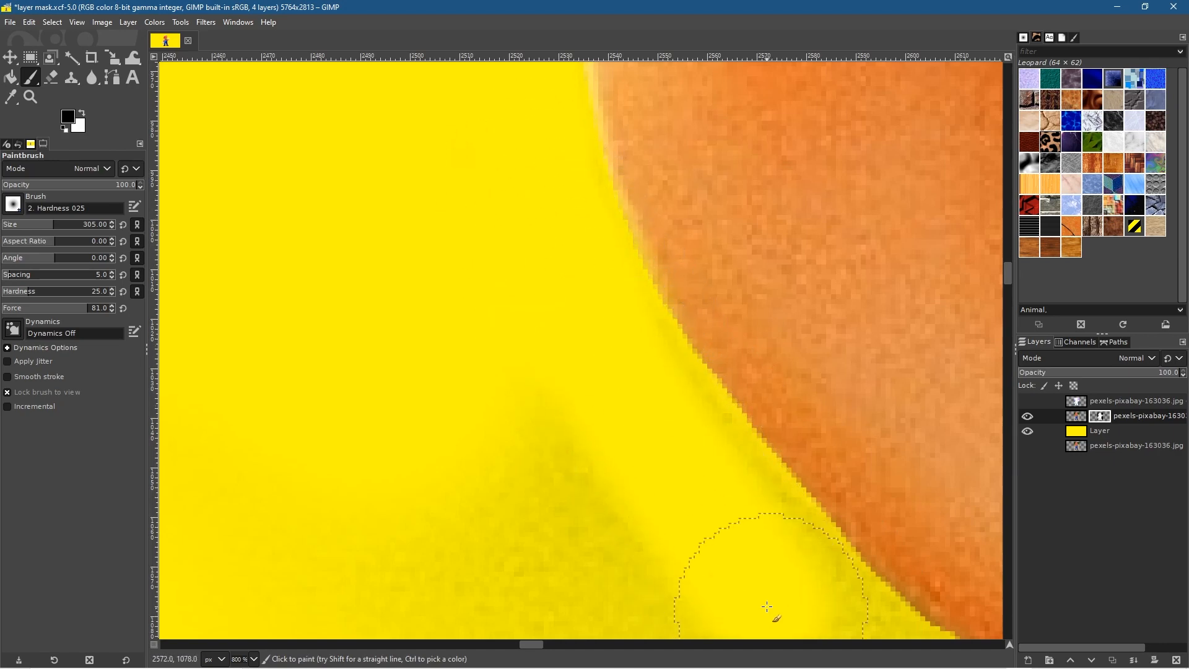
Step: Paint black on the mask along the ear's underside and the outer edge of the dark hair beneath it
mouse_move(623, 395)
mouse_down()
mouse_move(831, 616)
mouse_move(372, 483)
mouse_move(322, 584)
mouse_move(510, 563)
mouse_move(404, 318)
mouse_up()
mouse_move(345, 273)
mouse_down()
mouse_move(730, 505)
mouse_move(415, 447)
mouse_up()
mouse_move(588, 437)
mouse_down()
mouse_move(610, 409)
mouse_move(818, 534)
mouse_move(761, 477)
mouse_move(676, 424)
mouse_move(878, 498)
mouse_up()
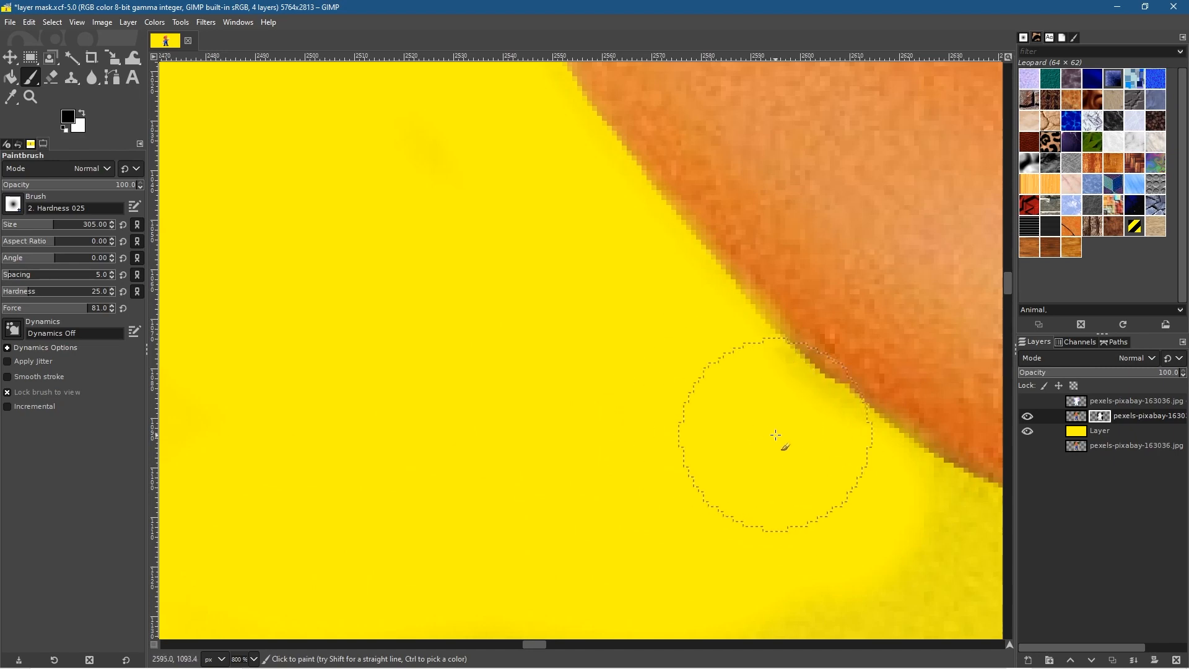
mouse_move(775, 435)
mouse_down()
mouse_move(752, 411)
mouse_move(913, 557)
mouse_up()
mouse_move(721, 546)
mouse_down()
mouse_move(249, 345)
mouse_move(276, 348)
mouse_up()
mouse_move(478, 395)
mouse_down()
mouse_move(457, 364)
mouse_move(509, 365)
mouse_up()
mouse_move(440, 331)
mouse_down()
mouse_move(582, 375)
mouse_move(582, 362)
mouse_move(589, 464)
mouse_move(655, 582)
mouse_move(576, 538)
mouse_move(173, 483)
mouse_up()
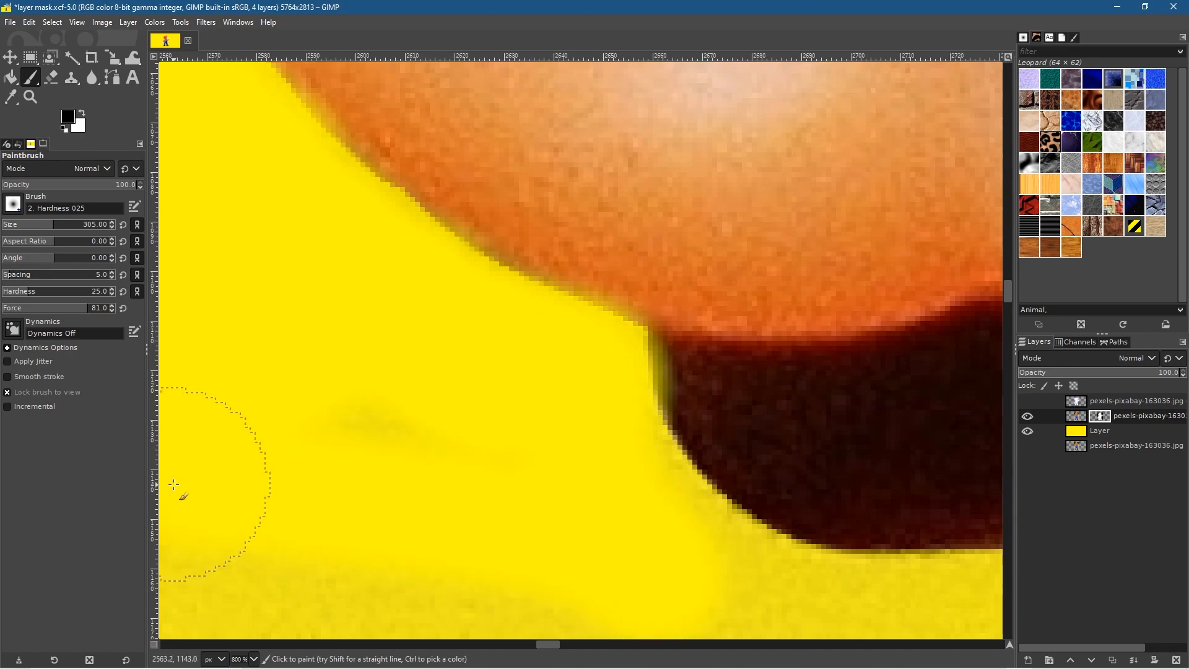
Step: Paint black on the mask over the broad background patch below the ear, towards the red shoulder
scroll(440, 438, down, 3)
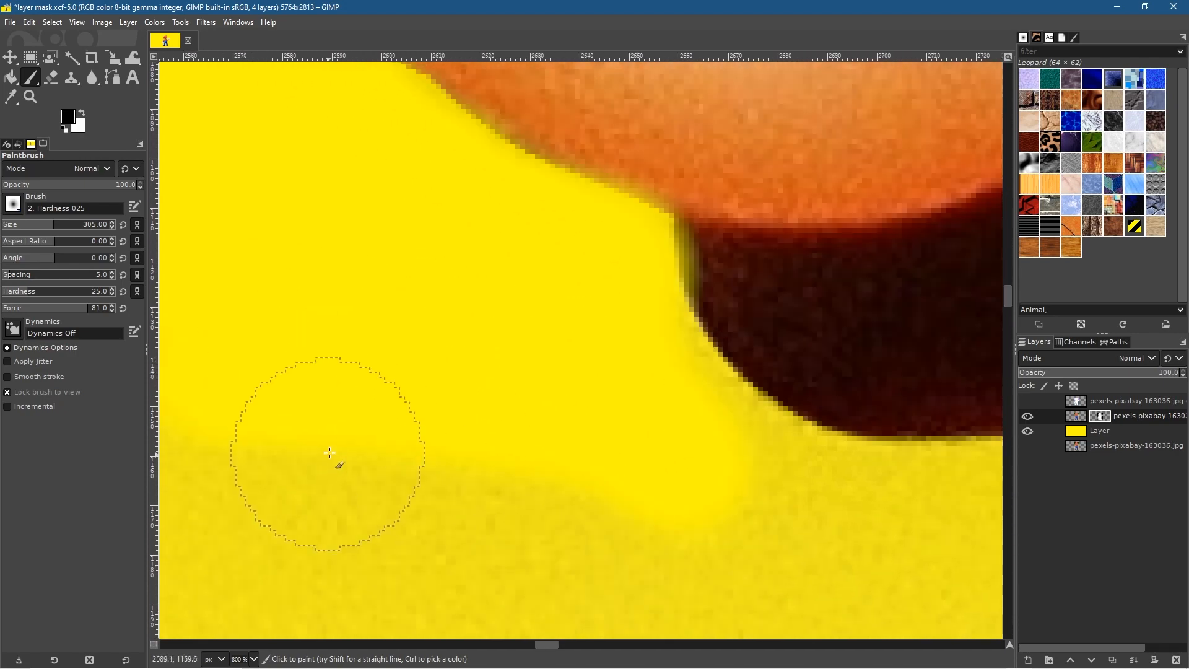
scroll(421, 434, down, 2)
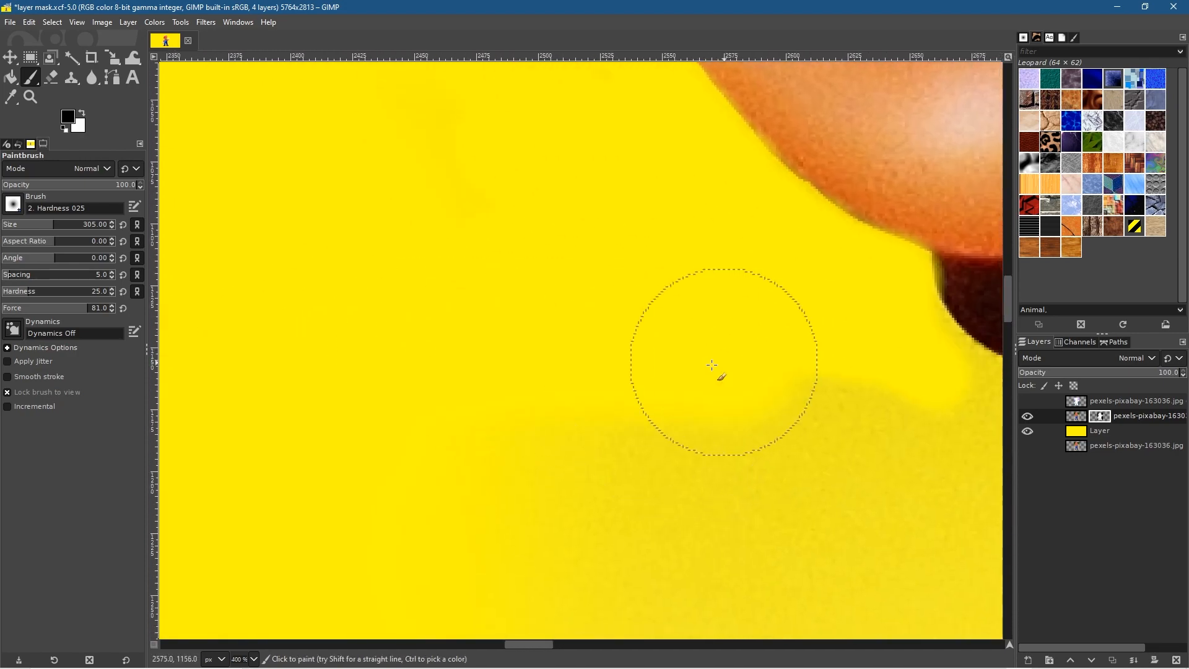
scroll(518, 438, down, 4)
scroll(518, 438, right, 8)
mouse_move(551, 338)
mouse_down()
mouse_move(645, 337)
mouse_move(592, 258)
mouse_move(523, 201)
mouse_move(653, 276)
mouse_move(815, 273)
mouse_move(633, 256)
mouse_up()
key(ctrl+z)
mouse_move(823, 266)
mouse_down()
mouse_move(401, 293)
mouse_move(674, 274)
mouse_move(483, 374)
mouse_move(465, 425)
mouse_move(723, 329)
mouse_move(621, 378)
mouse_move(487, 483)
mouse_move(622, 415)
mouse_move(330, 553)
mouse_move(221, 473)
mouse_move(436, 497)
mouse_move(521, 380)
mouse_move(743, 285)
mouse_move(816, 285)
mouse_move(601, 268)
mouse_move(513, 226)
mouse_move(569, 230)
mouse_move(527, 212)
mouse_move(543, 211)
mouse_move(632, 262)
mouse_move(711, 283)
mouse_move(674, 283)
mouse_move(643, 234)
mouse_up()
Step: Paint black on the mask along the bottom edge of the dark hair at 99% brush opacity
scroll(636, 195, down, 1)
scroll(606, 171, down, 1)
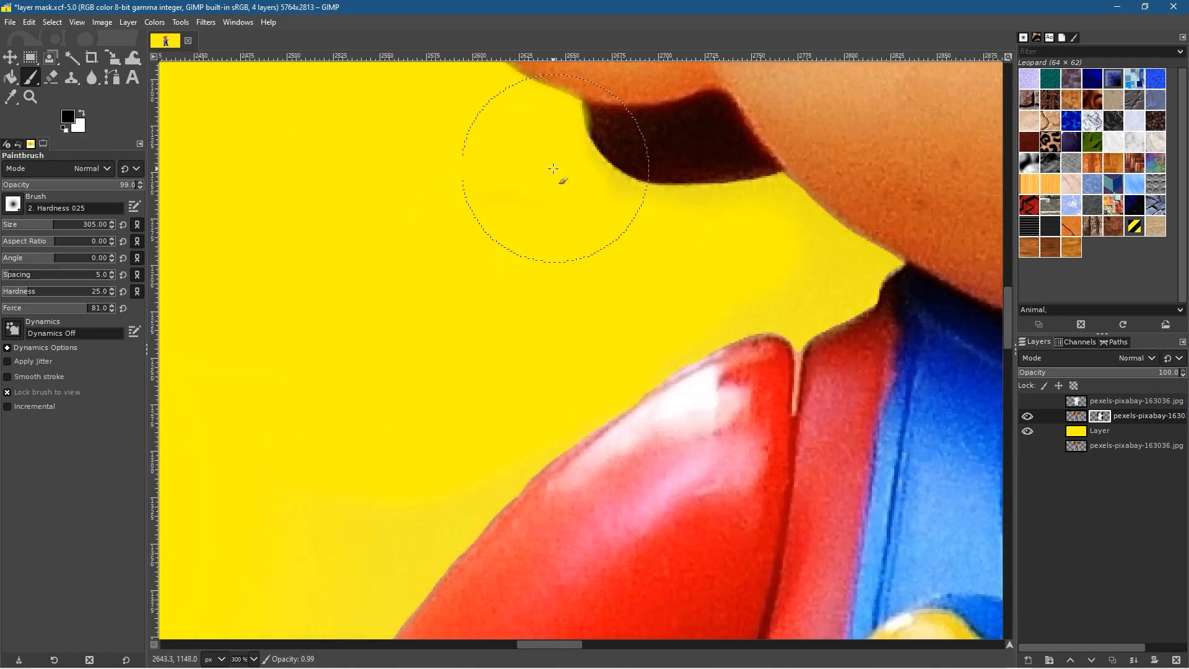
scroll(607, 167, up, 5)
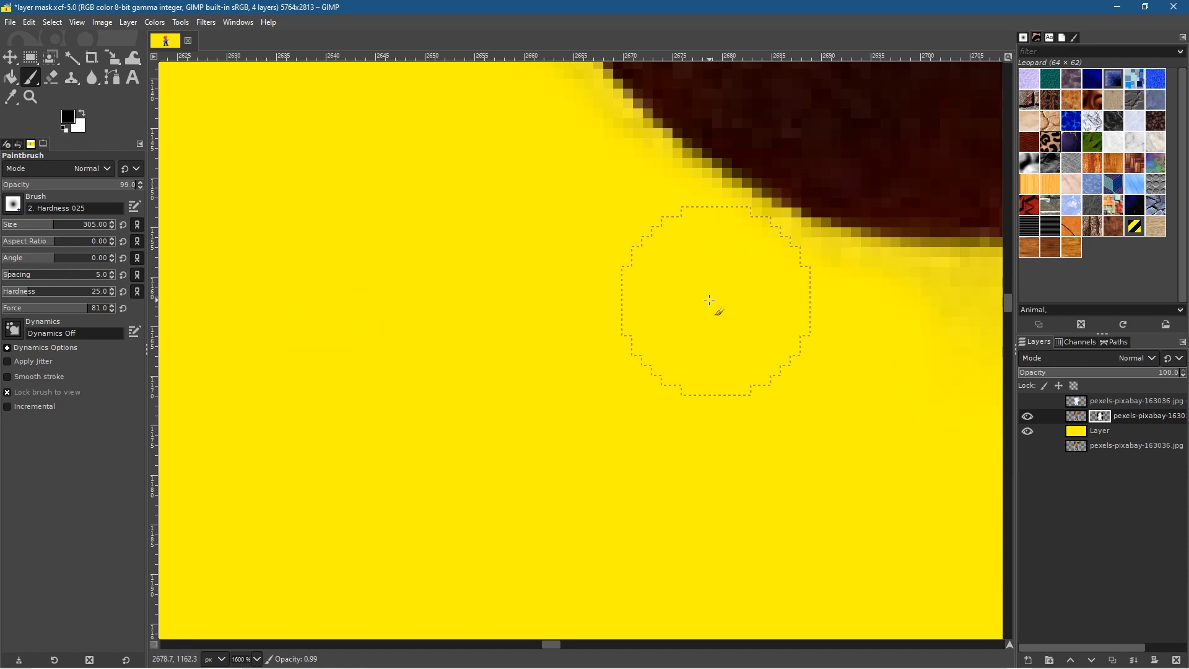
scroll(385, 327, right, 6)
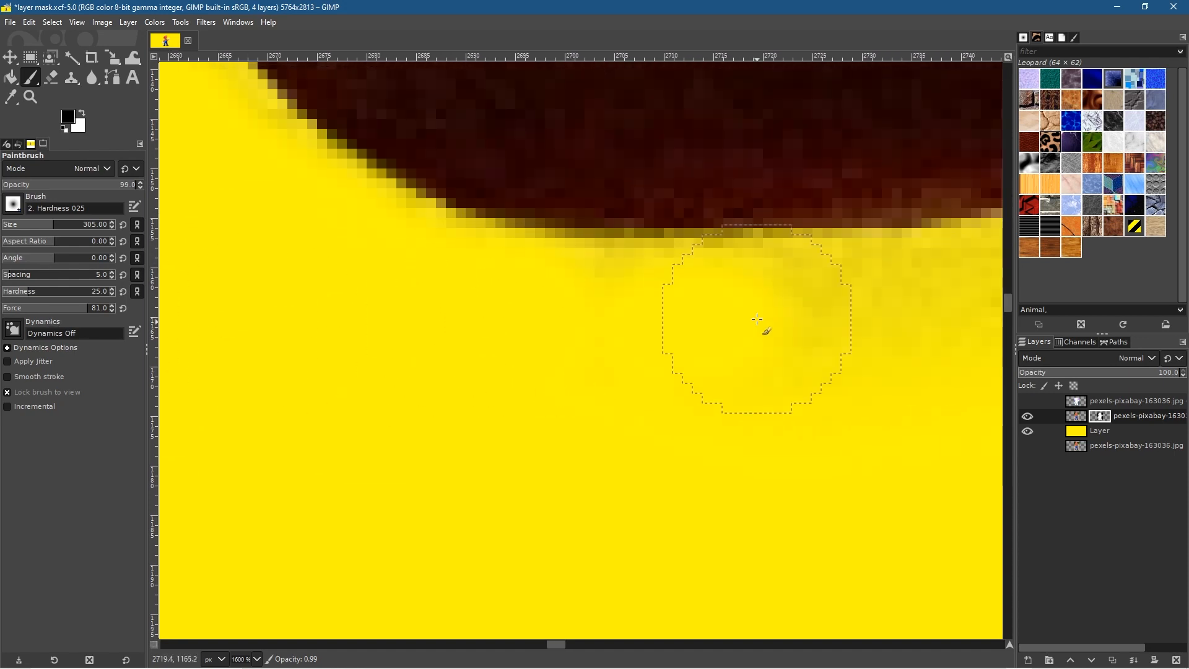
scroll(558, 316, right, 9)
mouse_move(340, 319)
mouse_down()
mouse_move(555, 314)
mouse_move(475, 300)
mouse_move(370, 322)
mouse_up()
Step: Paint black on the mask in the gap between the jaw and the top of the red shoulder
mouse_move(650, 283)
mouse_down()
mouse_move(740, 348)
mouse_move(868, 497)
mouse_up()
mouse_move(772, 496)
mouse_down()
mouse_move(291, 284)
mouse_move(501, 342)
mouse_move(500, 354)
mouse_move(682, 443)
mouse_move(738, 457)
mouse_move(699, 471)
mouse_move(446, 490)
mouse_move(452, 426)
mouse_up()
drag(369, 504, 690, 271)
mouse_move(382, 385)
mouse_down()
mouse_move(682, 345)
mouse_move(824, 367)
mouse_up()
mouse_move(556, 379)
mouse_down()
mouse_move(241, 353)
mouse_move(259, 349)
mouse_up()
Step: Paint black on the mask along the top of the red shoulder and down its outer slope
mouse_move(637, 316)
mouse_down()
mouse_move(636, 349)
mouse_move(673, 315)
mouse_move(684, 274)
mouse_move(655, 359)
mouse_move(335, 502)
mouse_up()
mouse_move(335, 502)
mouse_down()
mouse_move(642, 354)
mouse_move(596, 382)
mouse_up()
mouse_move(510, 325)
mouse_down()
mouse_move(393, 324)
mouse_move(809, 292)
mouse_move(622, 326)
mouse_move(482, 384)
mouse_up()
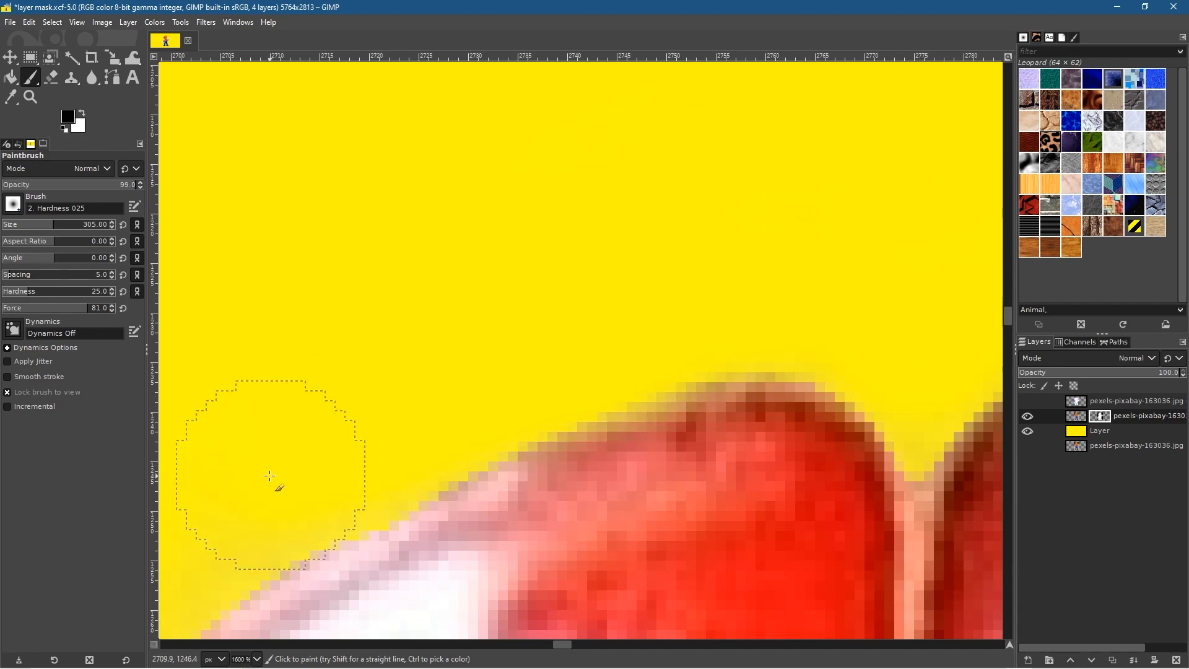
drag(404, 335, 774, 142)
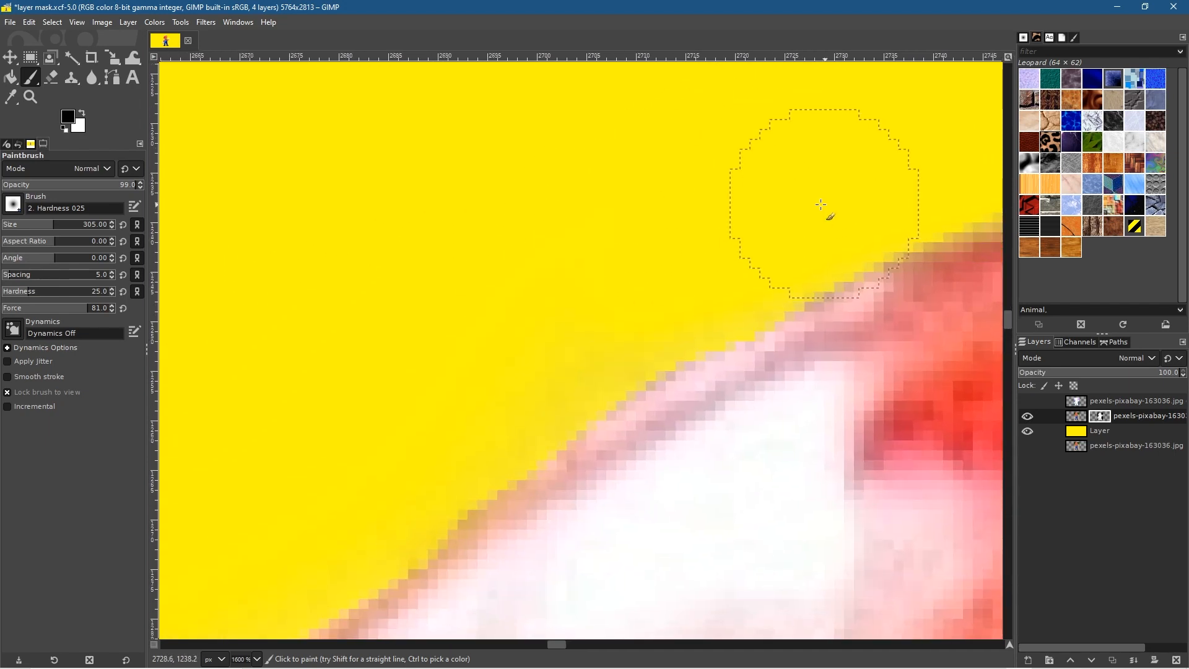
drag(533, 342, 493, 311)
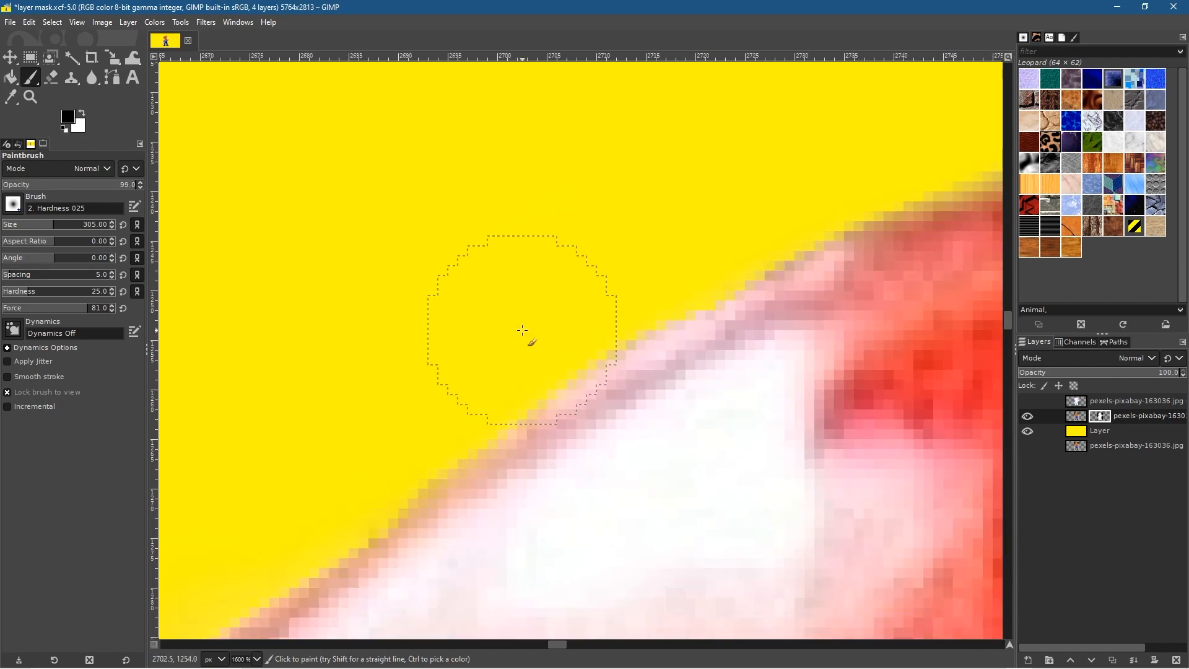
Step: Examine the whole cutout for leftover background, especially the ground texture around the shoes
scroll(433, 347, down, 5)
scroll(442, 432, down, 5)
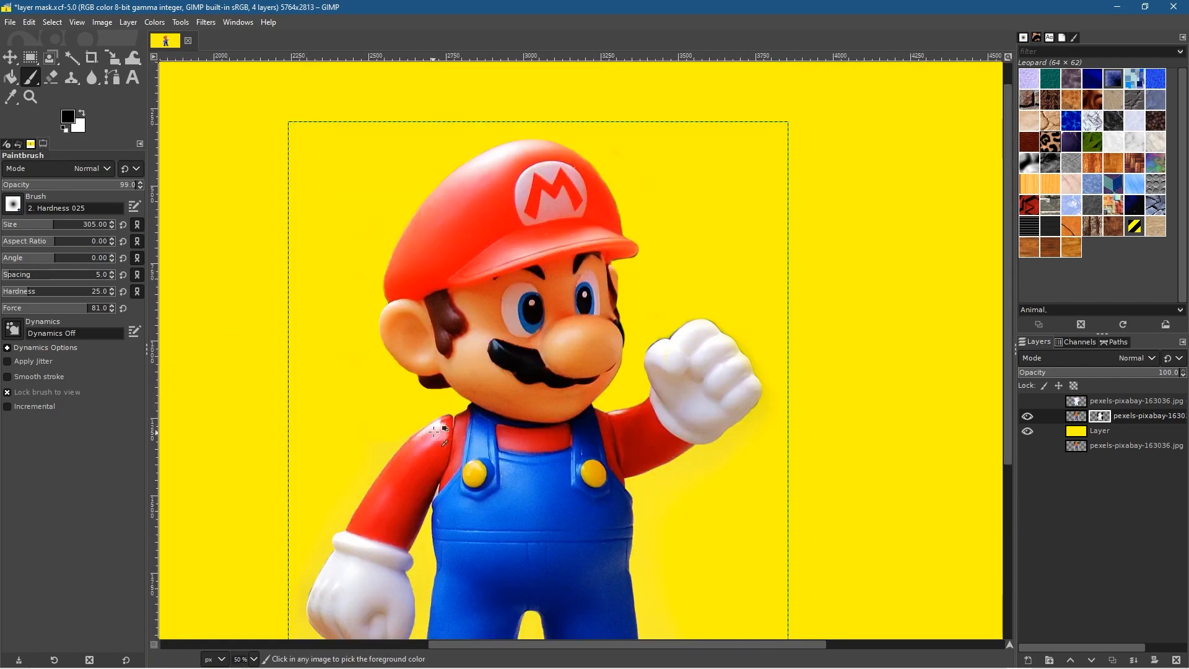
scroll(545, 437, down, 3)
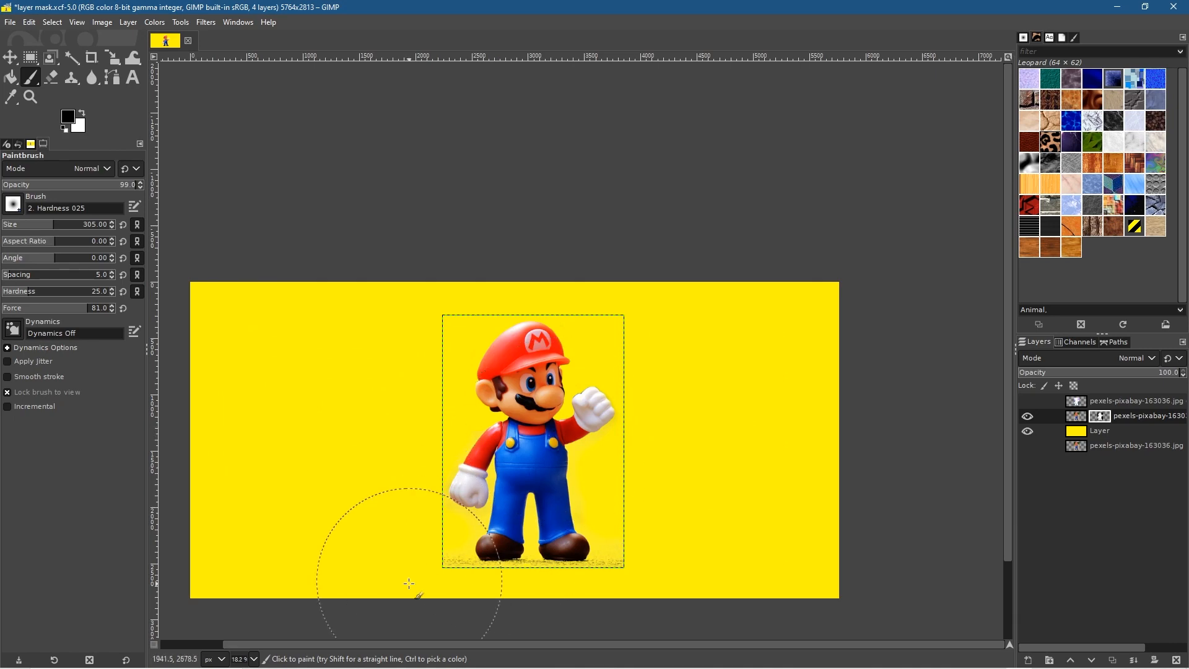
scroll(565, 554, up, 4)
scroll(563, 552, up, 1)
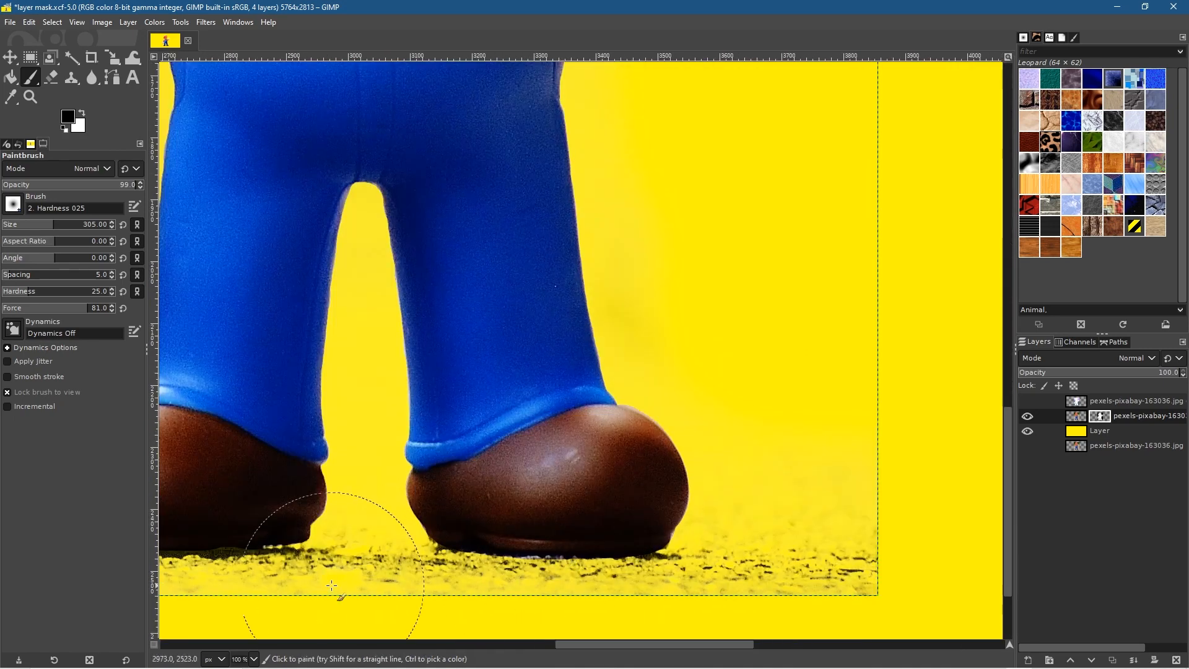
drag(379, 460, 642, 331)
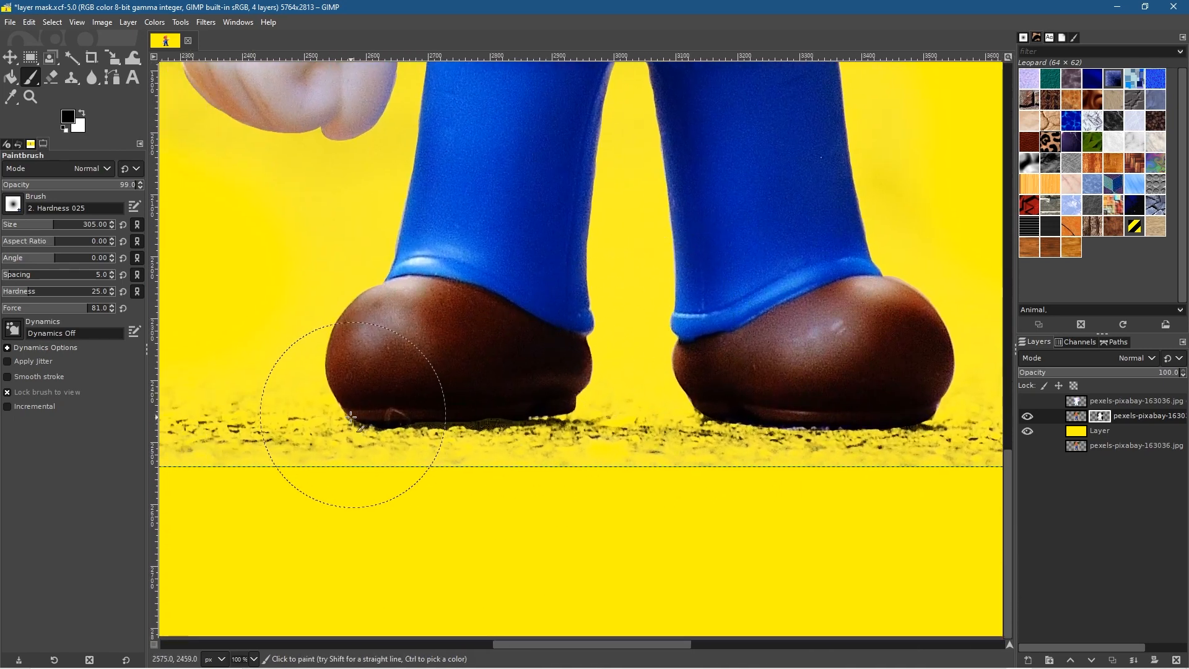
scroll(462, 446, down, 1)
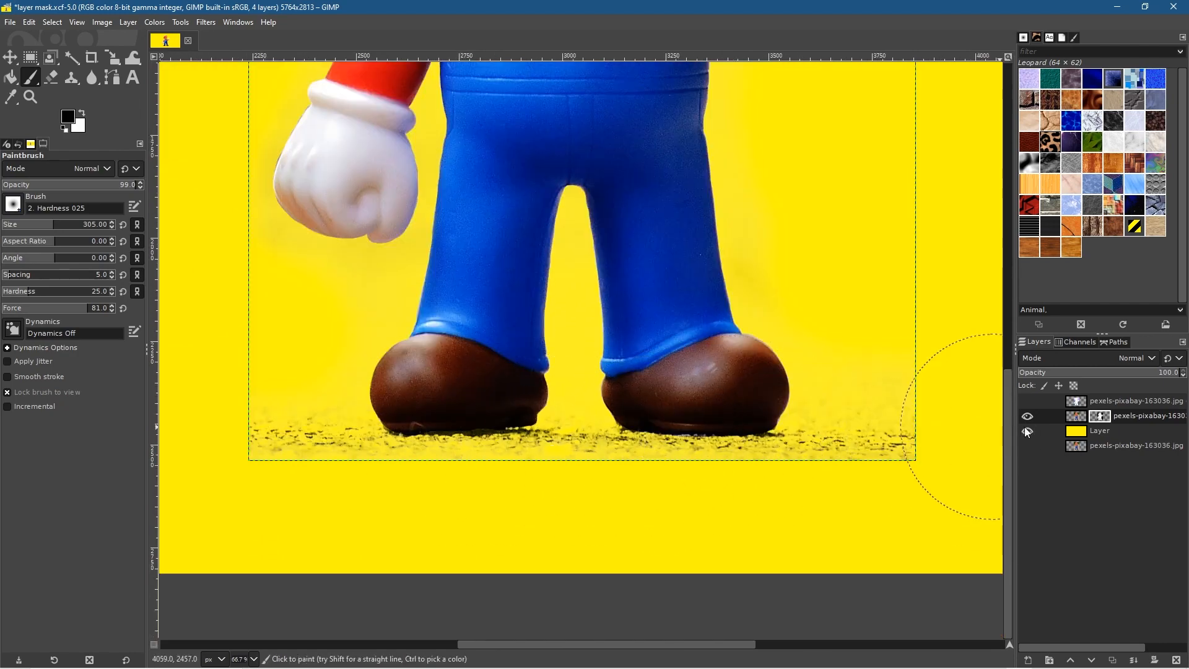
Step: Try duplicating the masked photo layer
right_click(1062, 413)
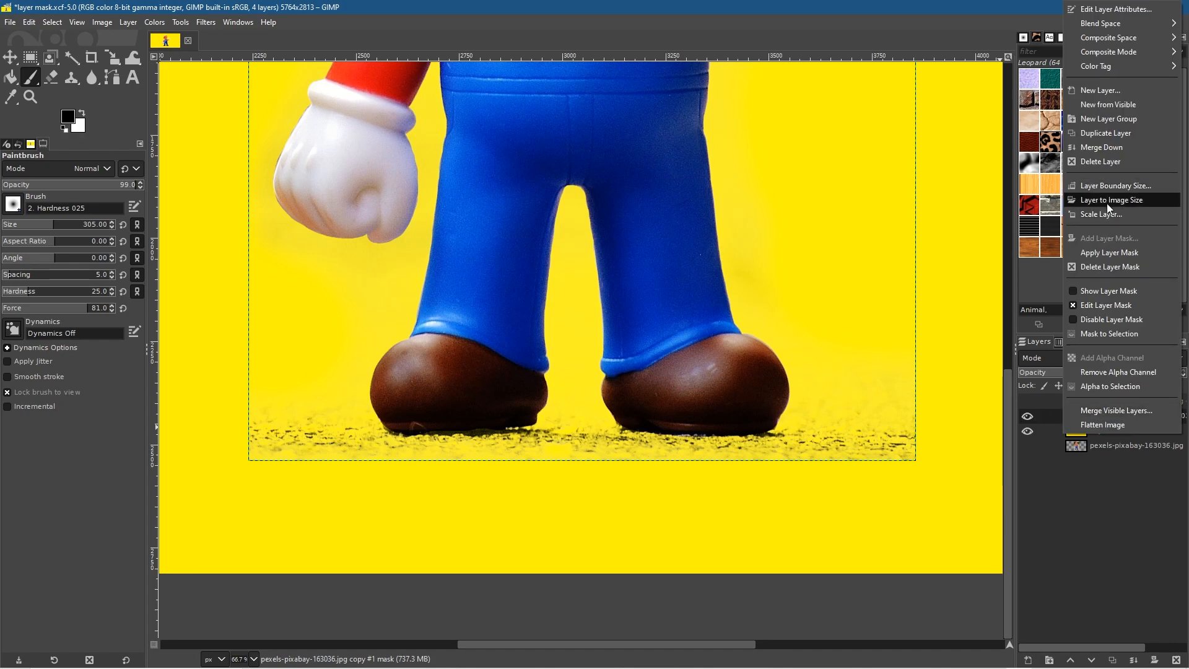
click(1103, 135)
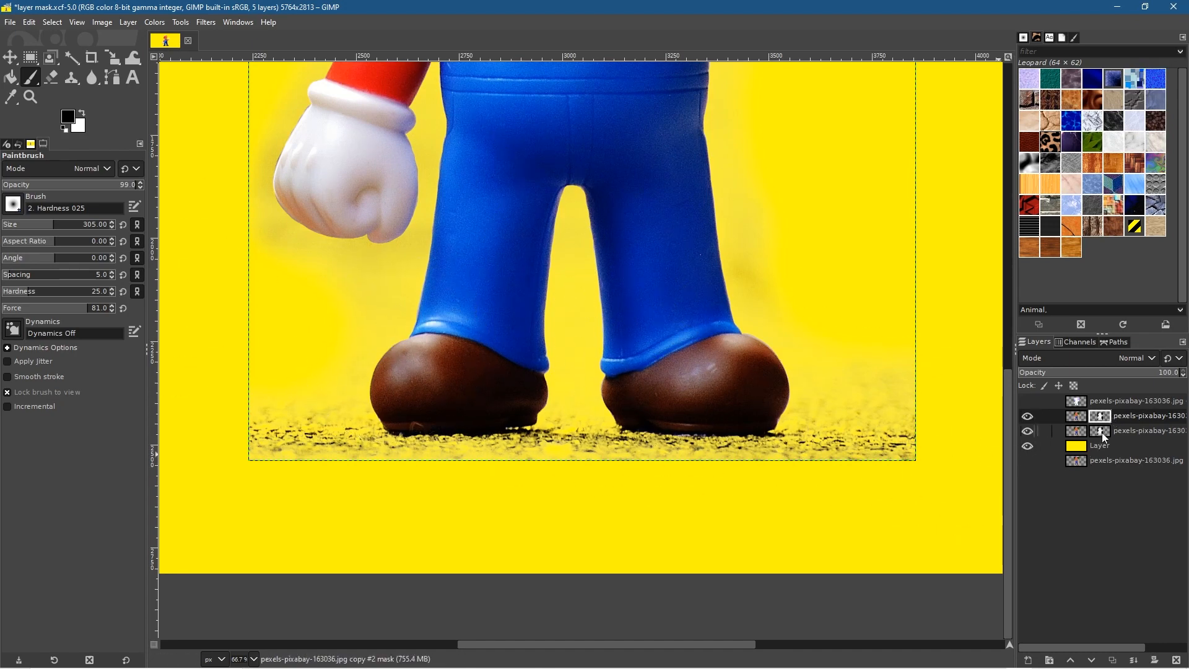
key(ctrl+z)
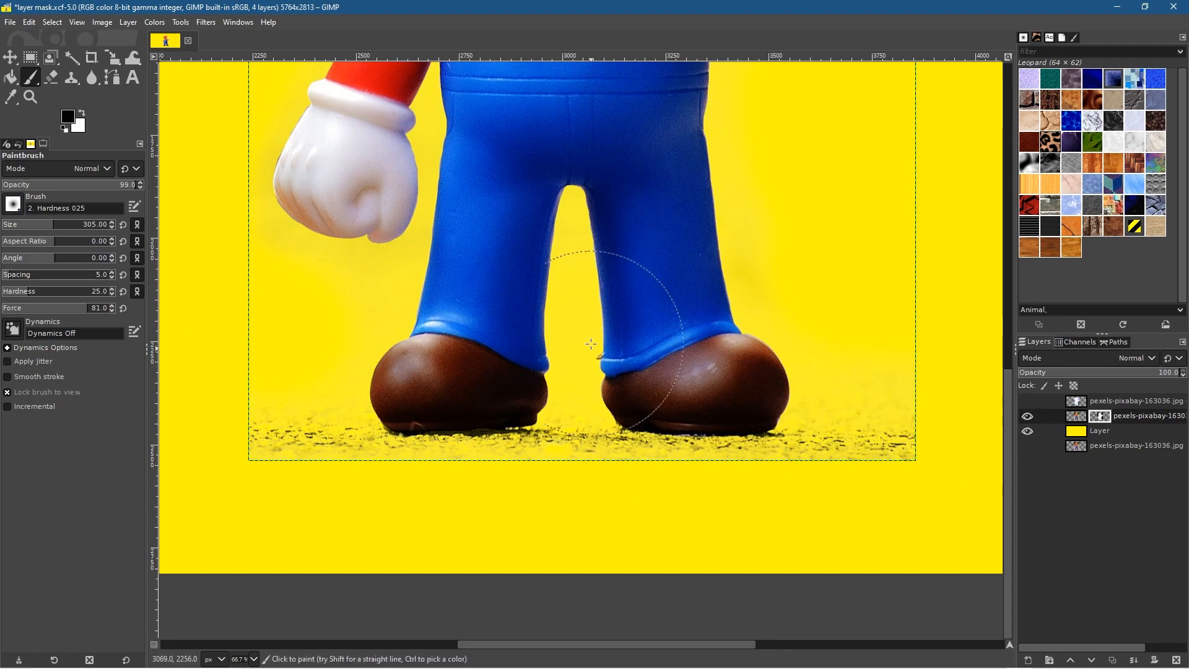
Step: Paint black on the mask around the lowered glove's outer and bottom edges, reducing the brush size to 186 for the underside
scroll(267, 236, up, 8)
scroll(421, 309, down, 7)
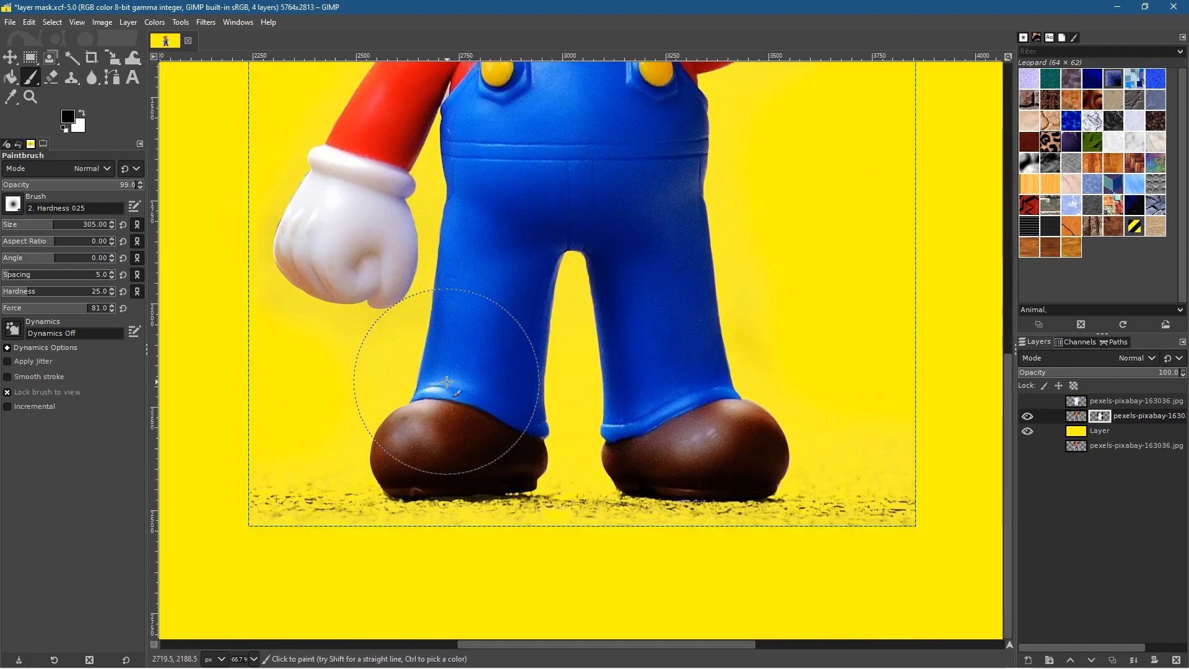
scroll(272, 310, up, 4)
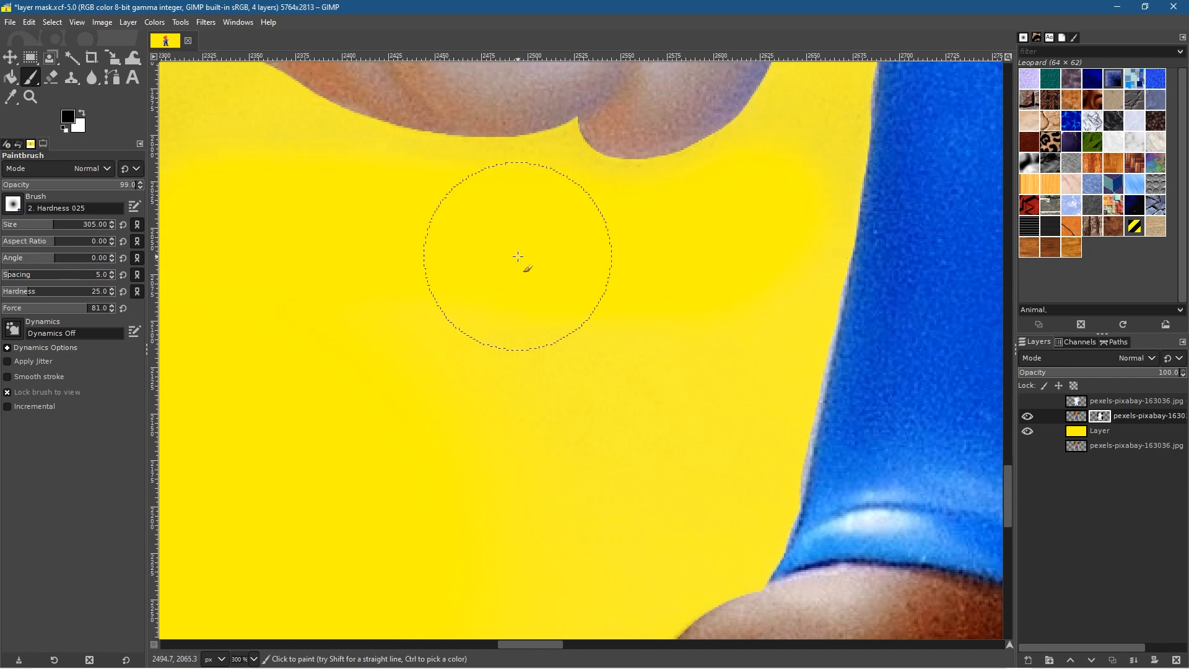
mouse_move(324, 261)
mouse_down()
mouse_move(853, 507)
mouse_move(611, 344)
mouse_move(832, 440)
mouse_move(645, 302)
mouse_move(578, 126)
mouse_up()
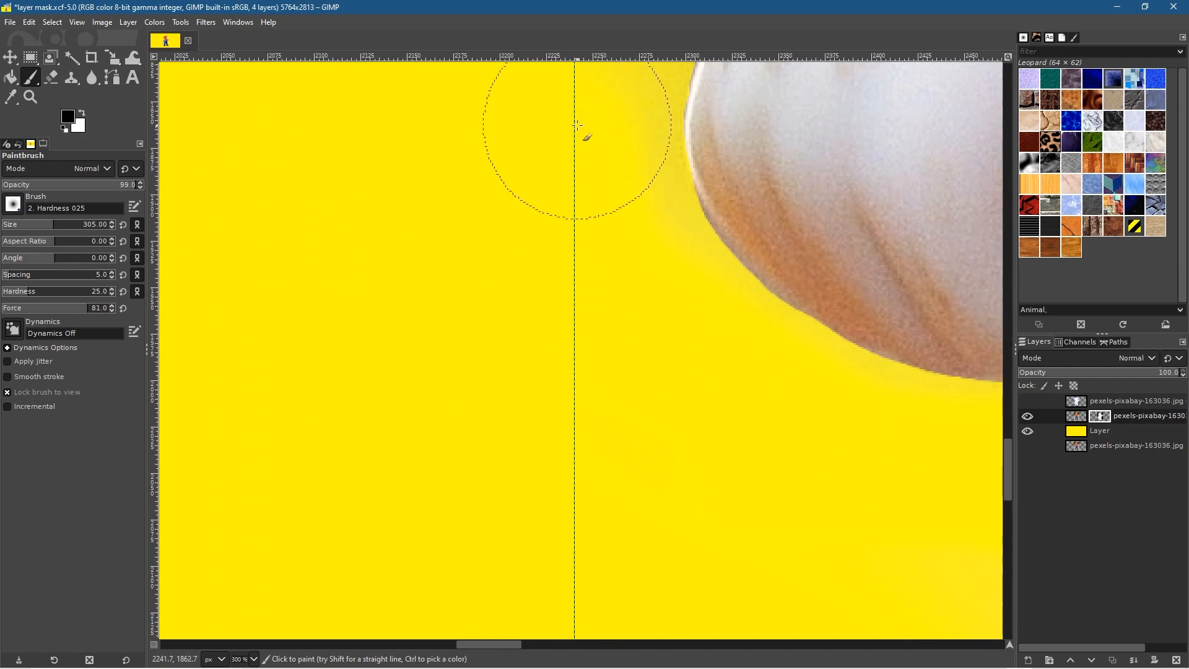
scroll(589, 496, up, 5)
mouse_move(649, 135)
mouse_down()
mouse_move(607, 284)
mouse_move(598, 382)
mouse_move(610, 477)
mouse_move(625, 298)
mouse_move(690, 88)
mouse_move(638, 202)
mouse_move(608, 386)
mouse_move(615, 579)
mouse_up()
mouse_move(546, 525)
mouse_down()
mouse_move(166, 312)
mouse_move(280, 345)
mouse_up()
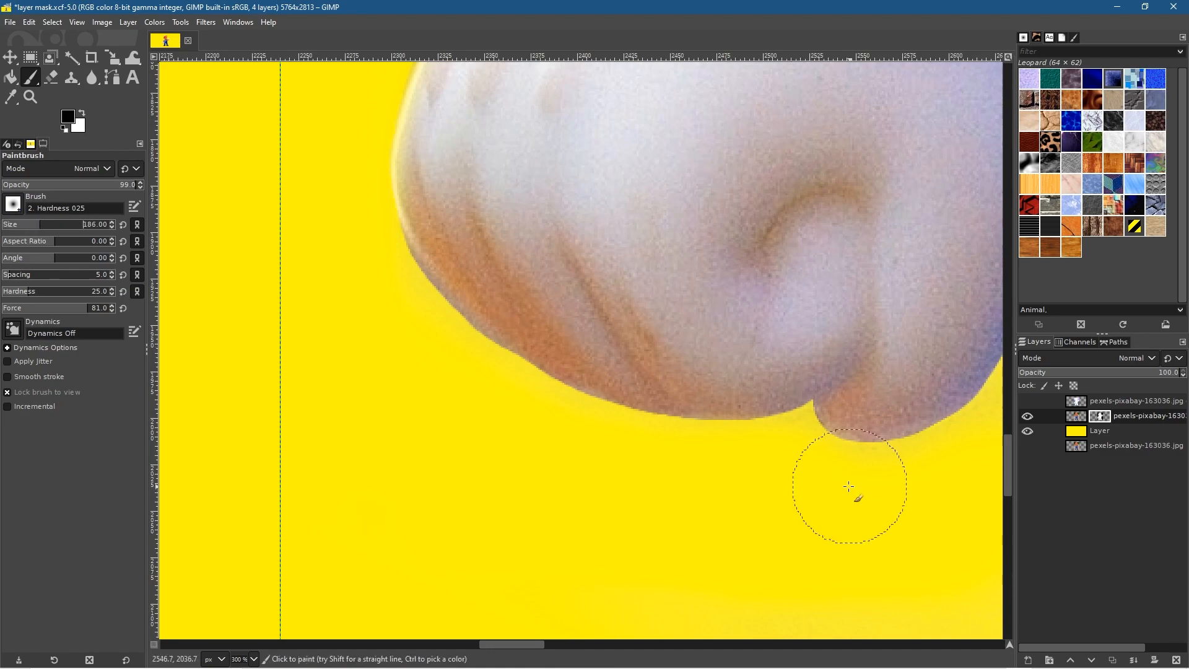
drag(835, 491, 373, 422)
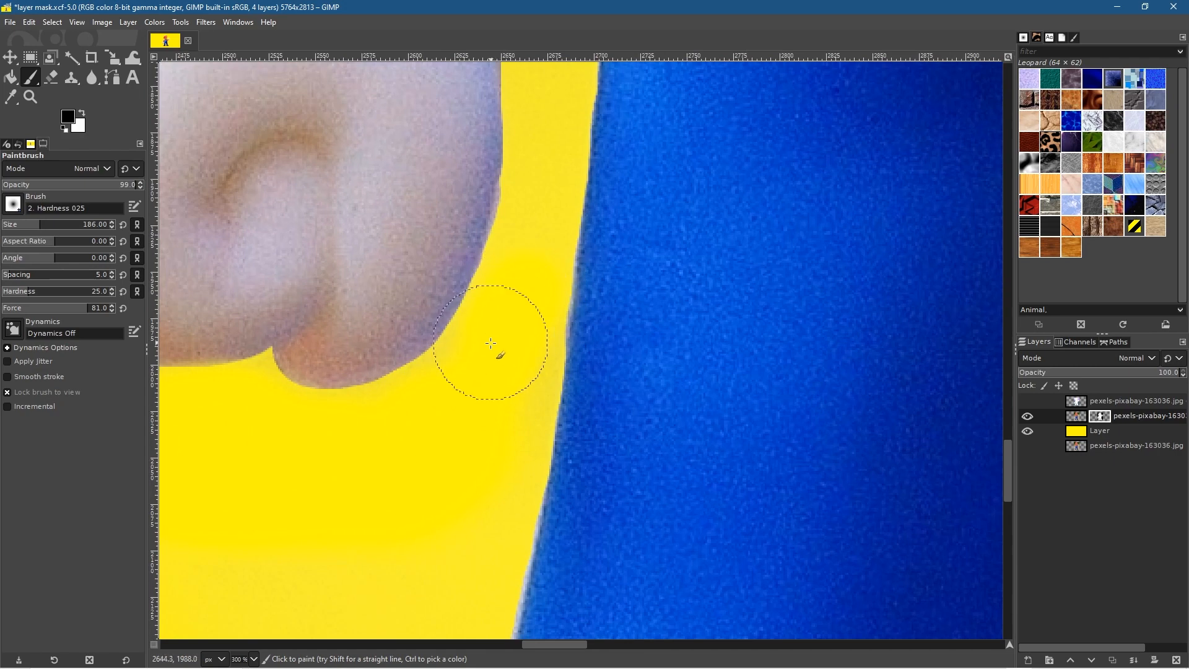
Step: Try to clear the background between the lowered glove's bottom corner and the blue trouser leg on the mask
mouse_move(524, 337)
mouse_down()
mouse_move(538, 251)
mouse_move(523, 326)
mouse_up()
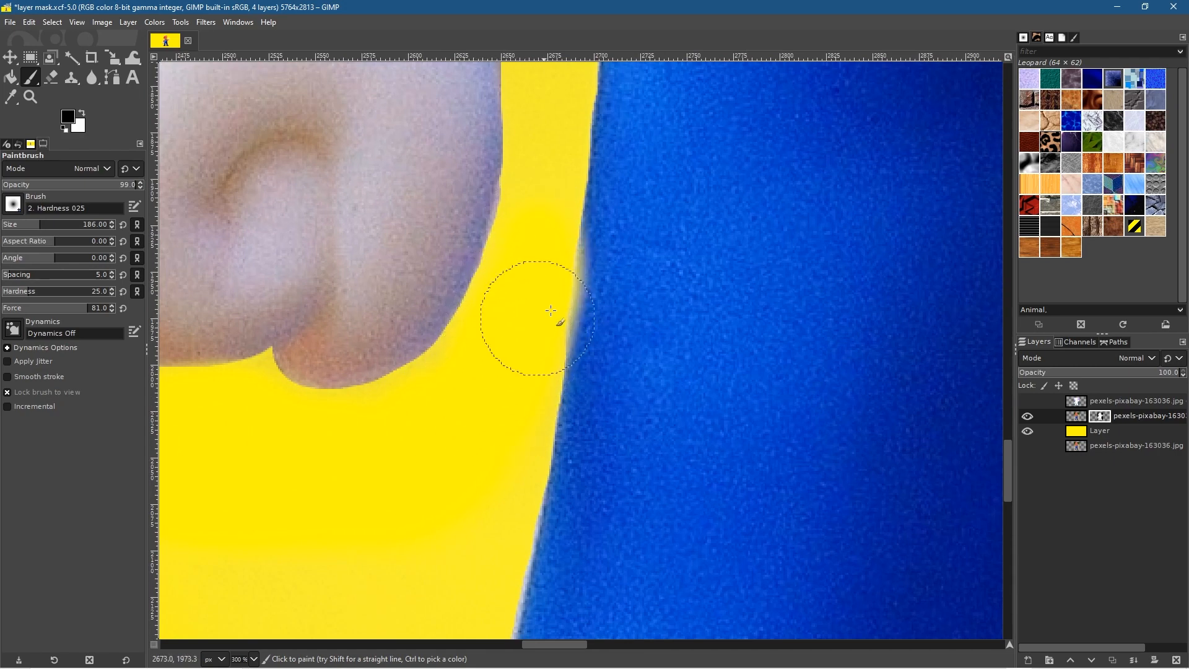
drag(596, 263, 658, 345)
key(ctrl+z)
key(z)
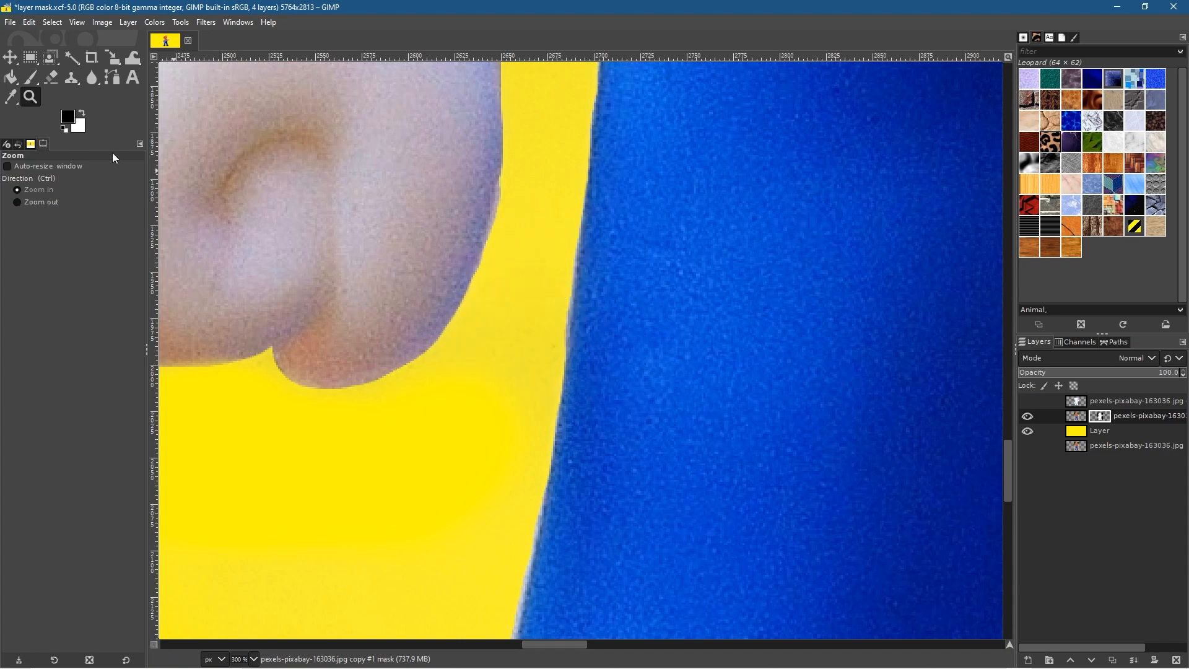
click(29, 74)
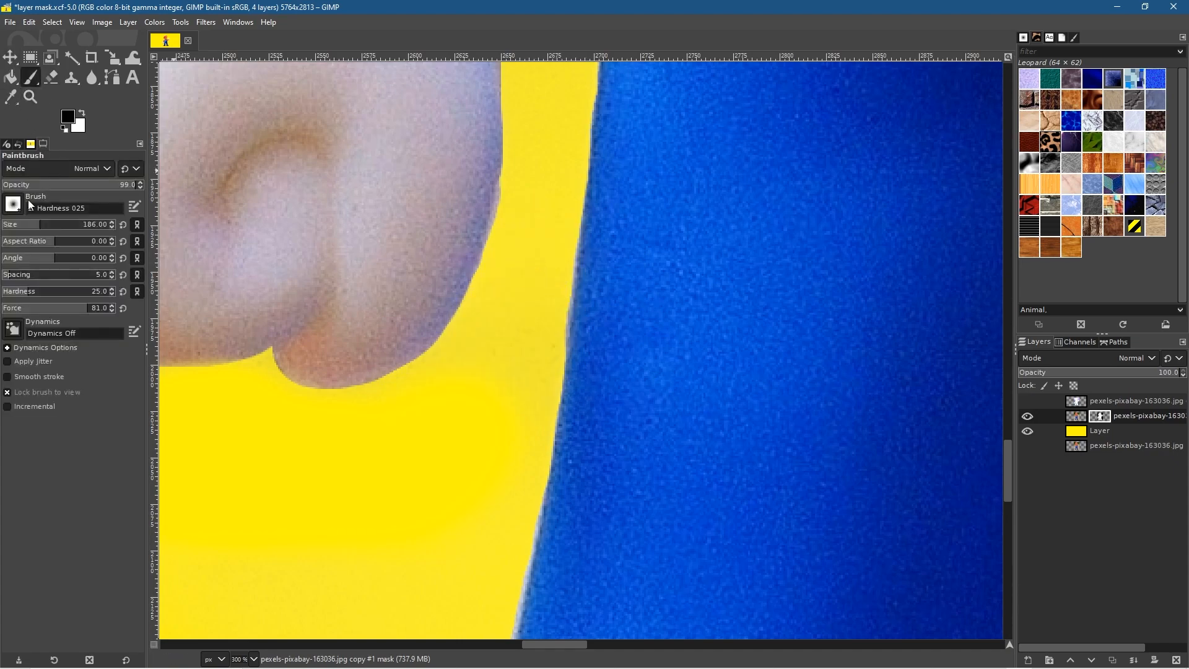
Step: Paint black on the mask through the narrow gap between the lowered glove and the blue overalls, up to the cuff
scroll(384, 348, up, 2)
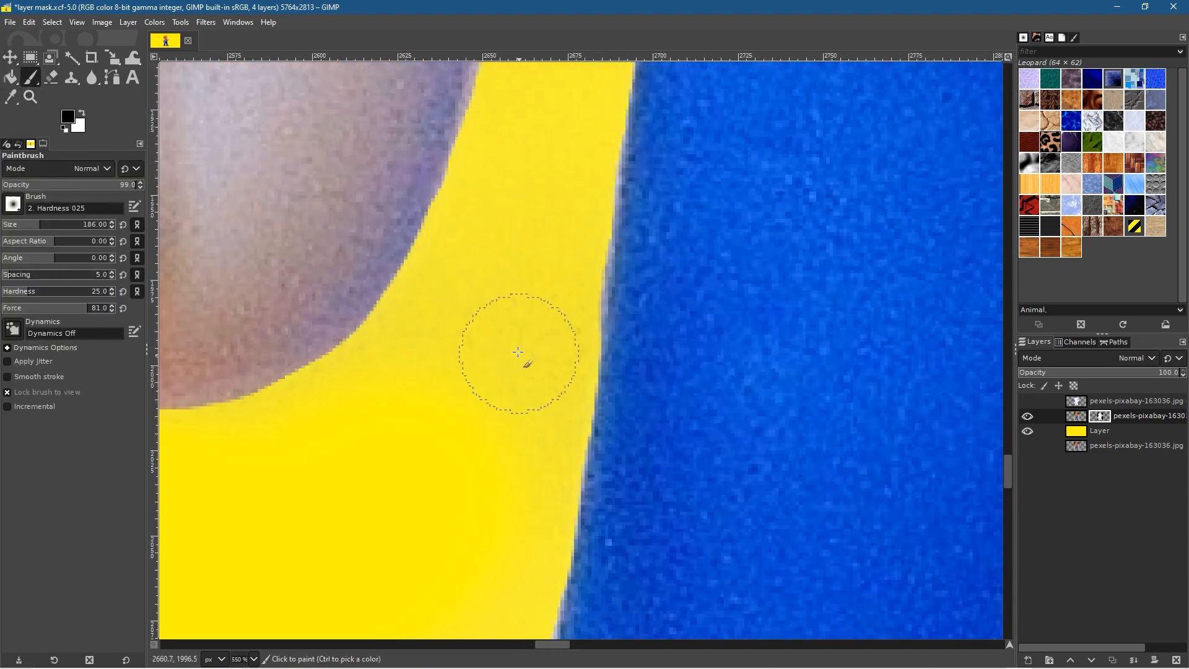
mouse_move(425, 349)
mouse_down()
mouse_move(575, 286)
mouse_move(556, 317)
mouse_up()
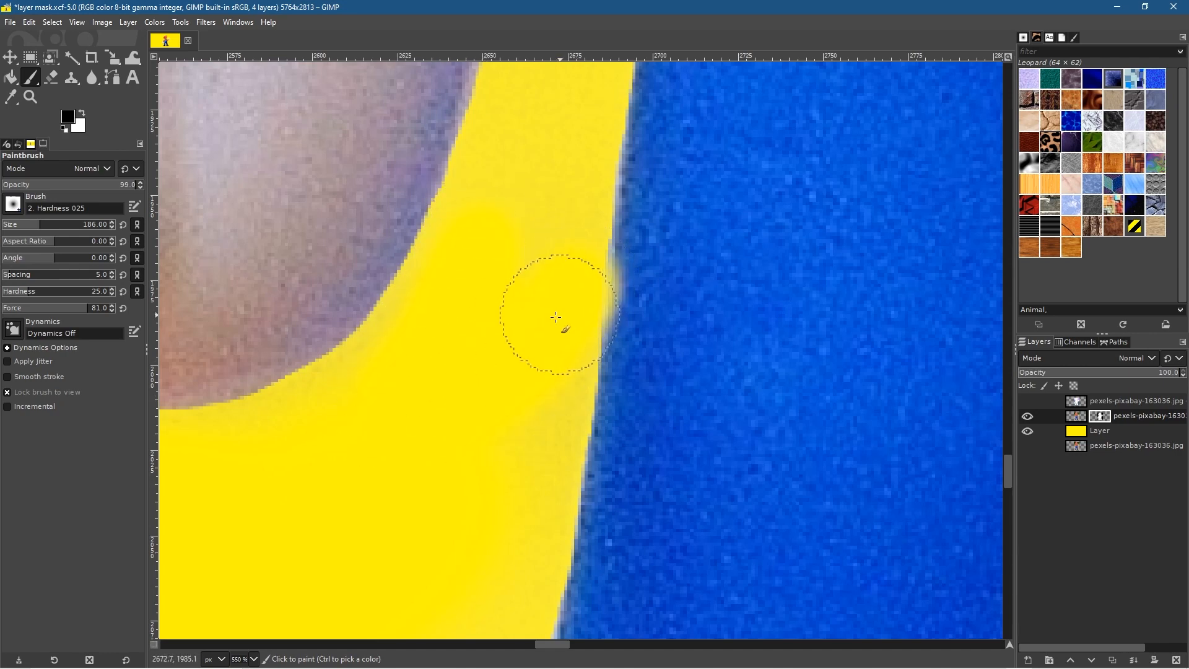
key(ctrl+z)
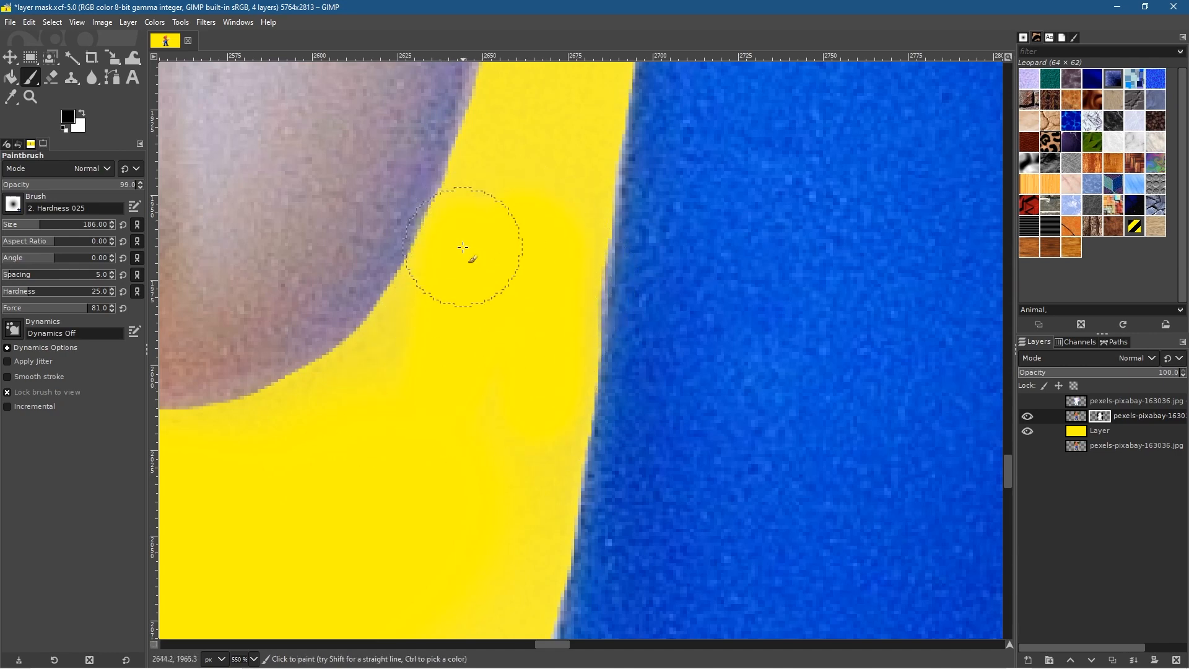
drag(534, 481, 549, 420)
key(ctrl+z)
drag(550, 232, 527, 450)
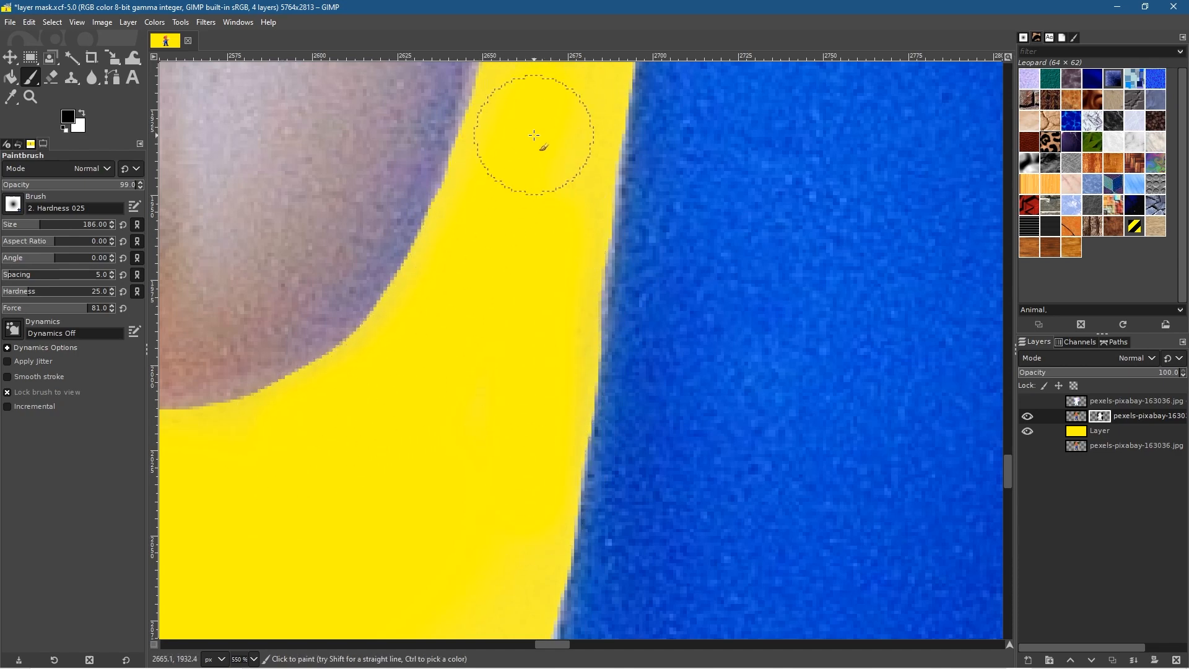
mouse_move(535, 289)
mouse_down()
mouse_move(529, 236)
mouse_move(524, 628)
mouse_up()
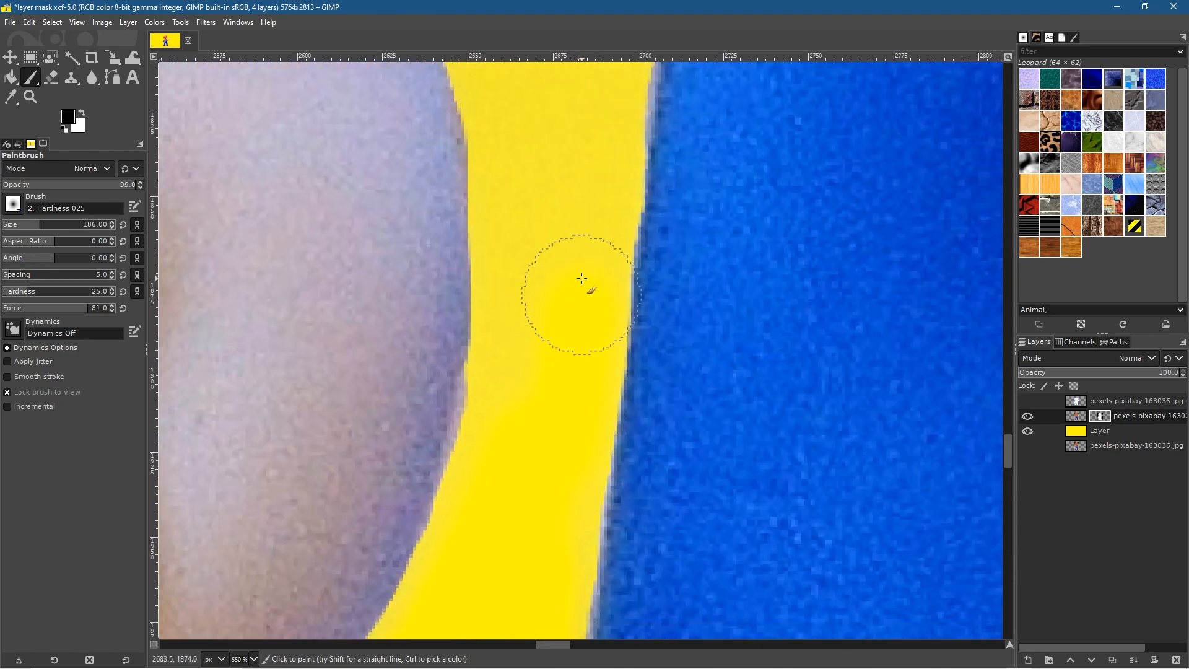
drag(517, 115, 552, 541)
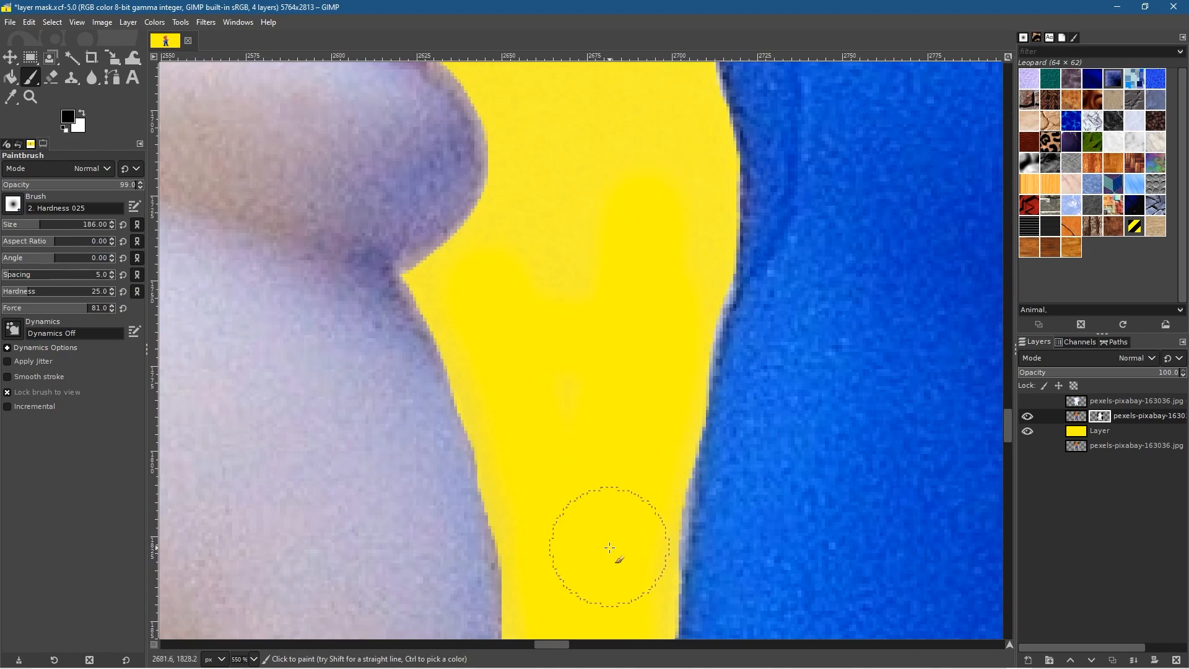
Step: Paint black on the mask over the background haze left between the red sleeve, the lowered glove and the overalls
drag(516, 279, 729, 652)
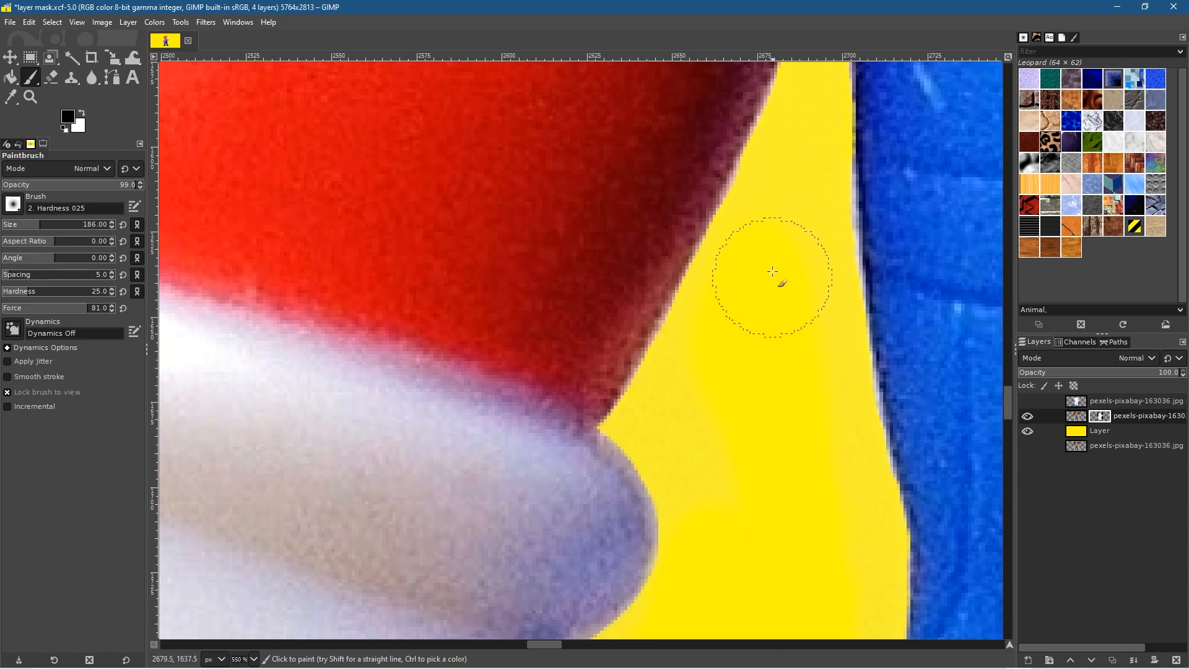
scroll(738, 480, down, 9)
drag(803, 467, 595, 359)
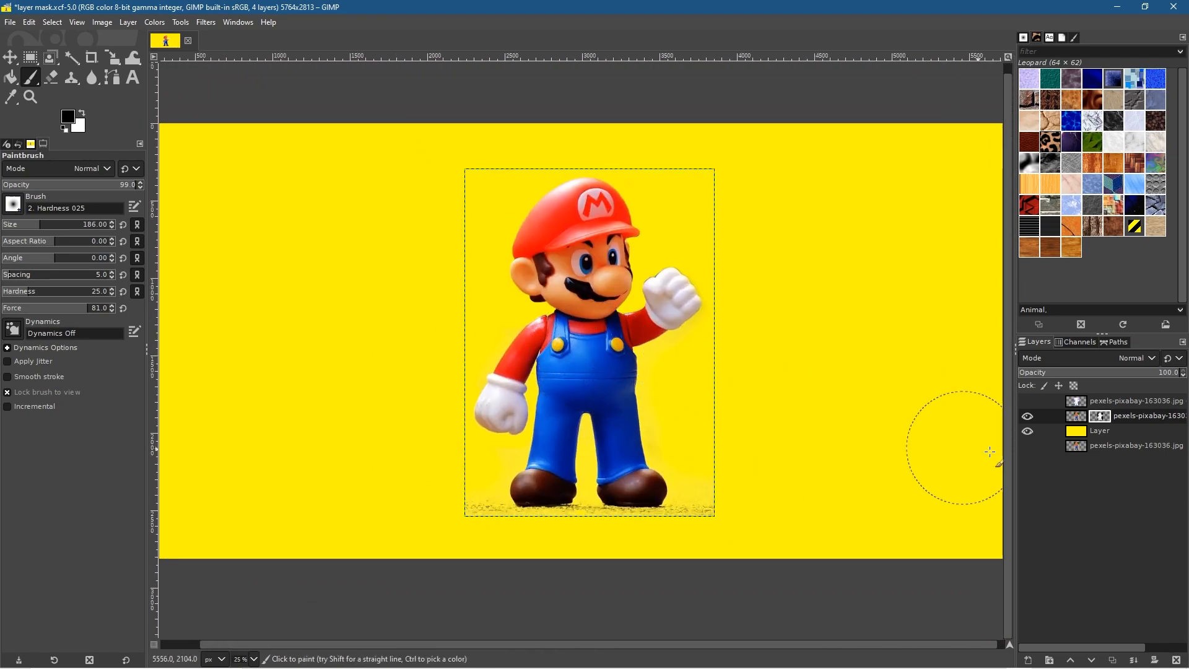
Step: Try to recolour the yellow layer by filling it with the foreground colour using Bucket Fill
click(1100, 432)
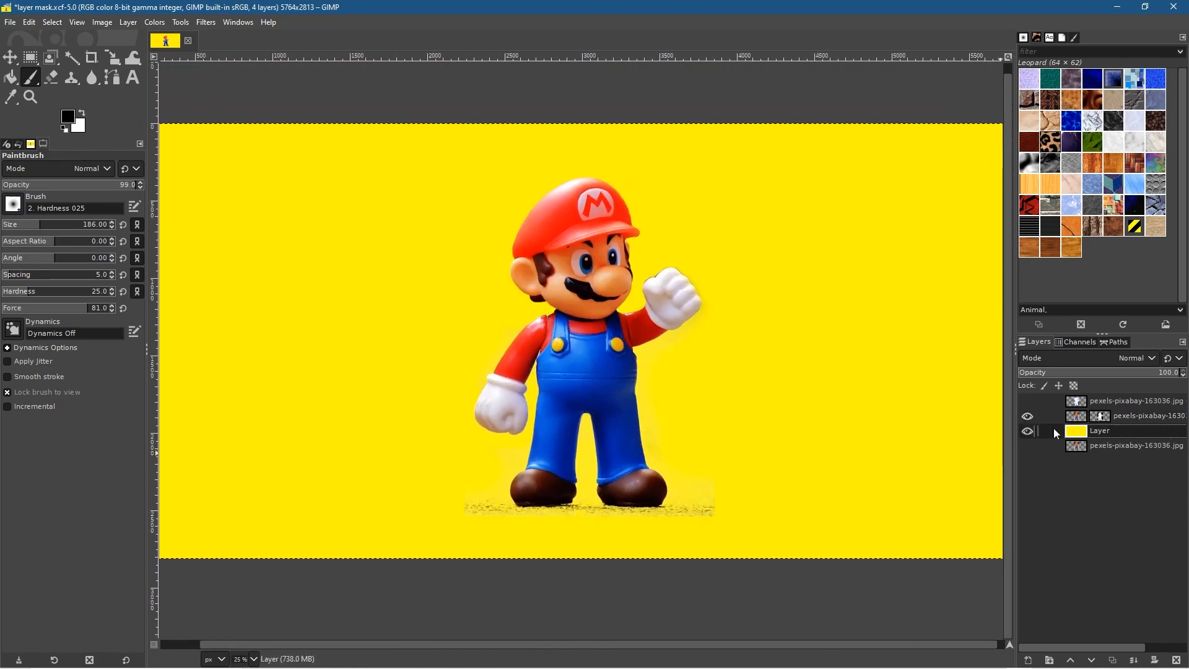
click(11, 79)
click(70, 119)
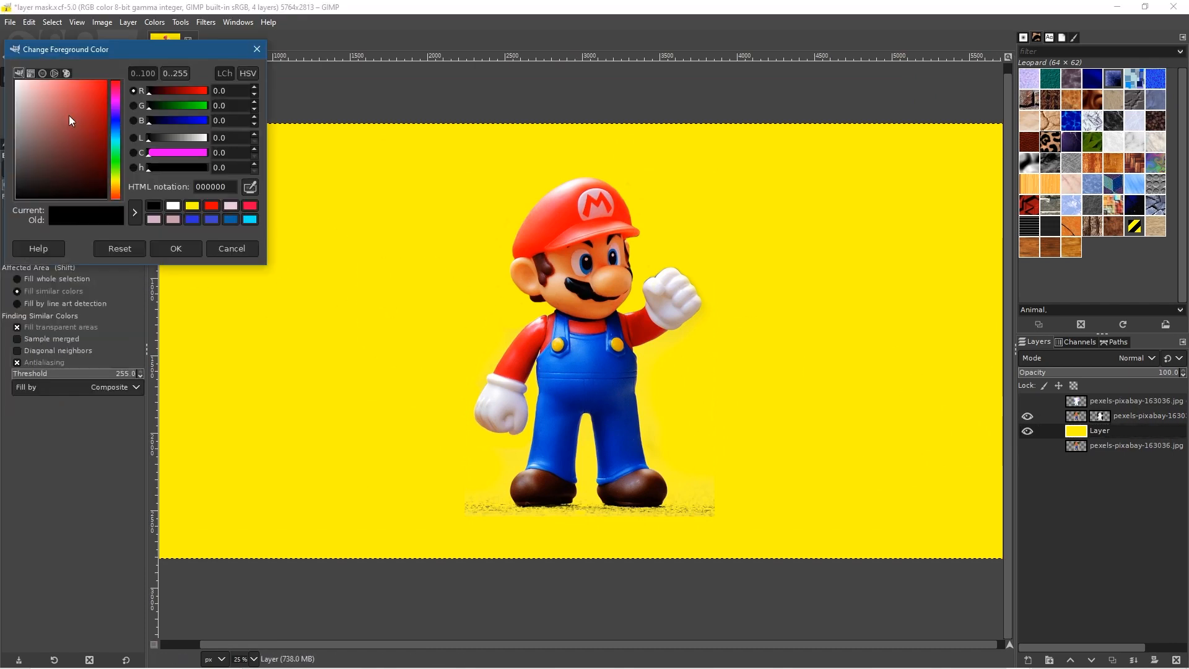
click(116, 163)
click(175, 249)
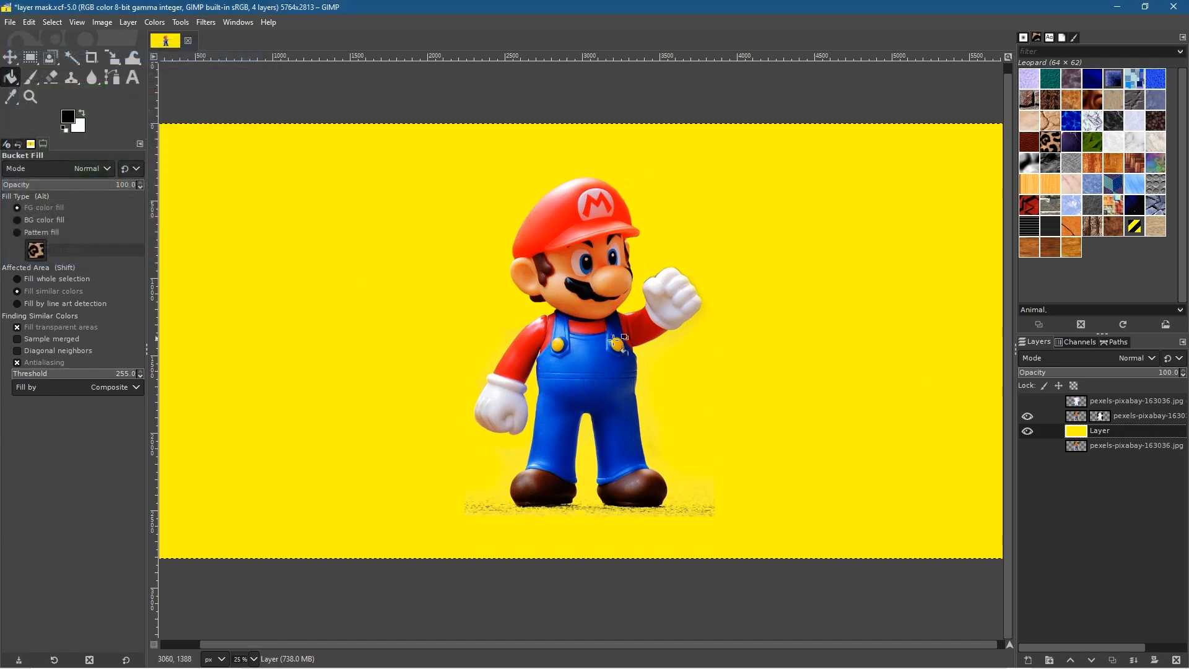
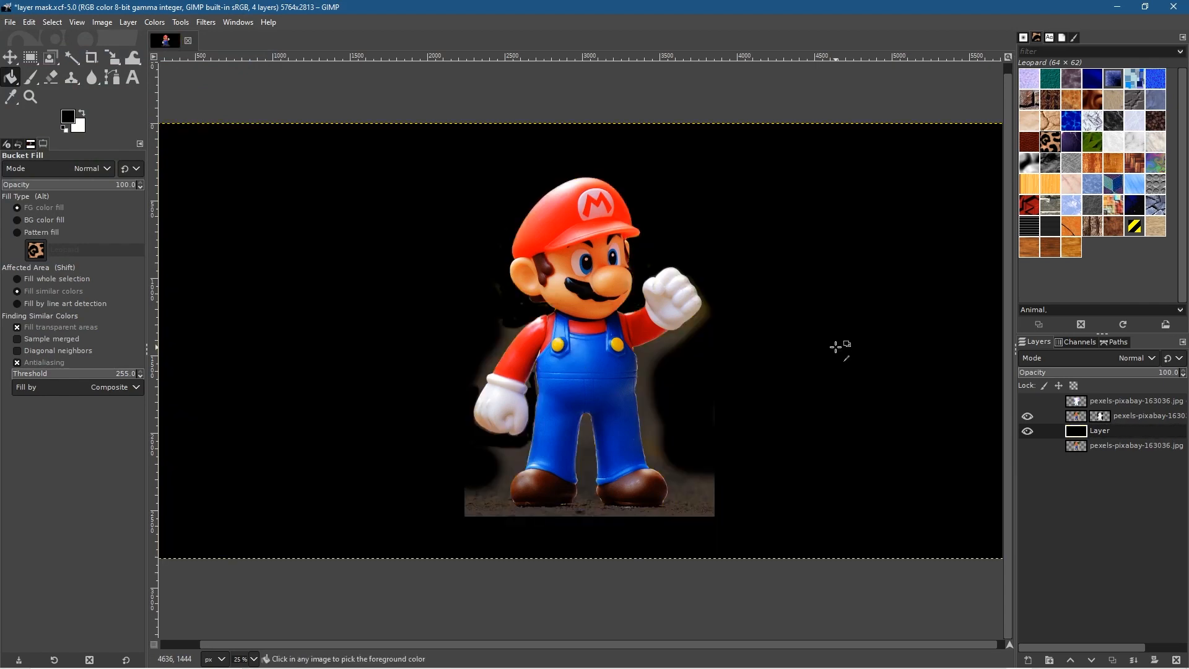
click(840, 346)
Step: Add a new transparent layer of 5764 × 2813 px directly above the yellow layer
click(1111, 431)
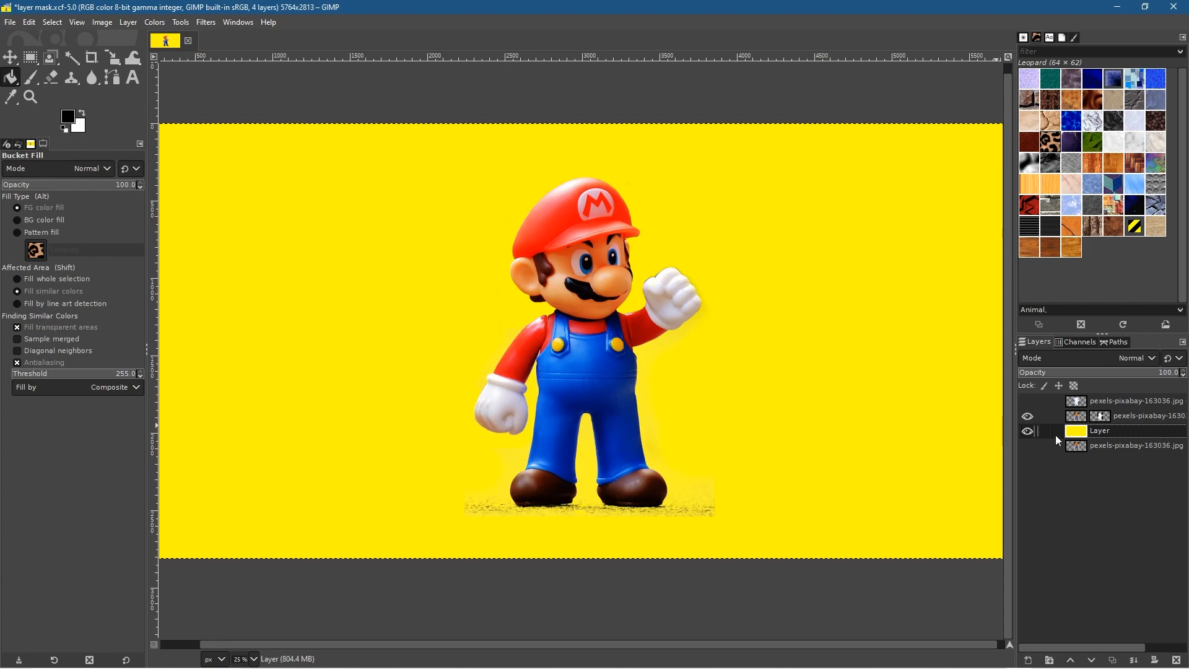
click(1028, 661)
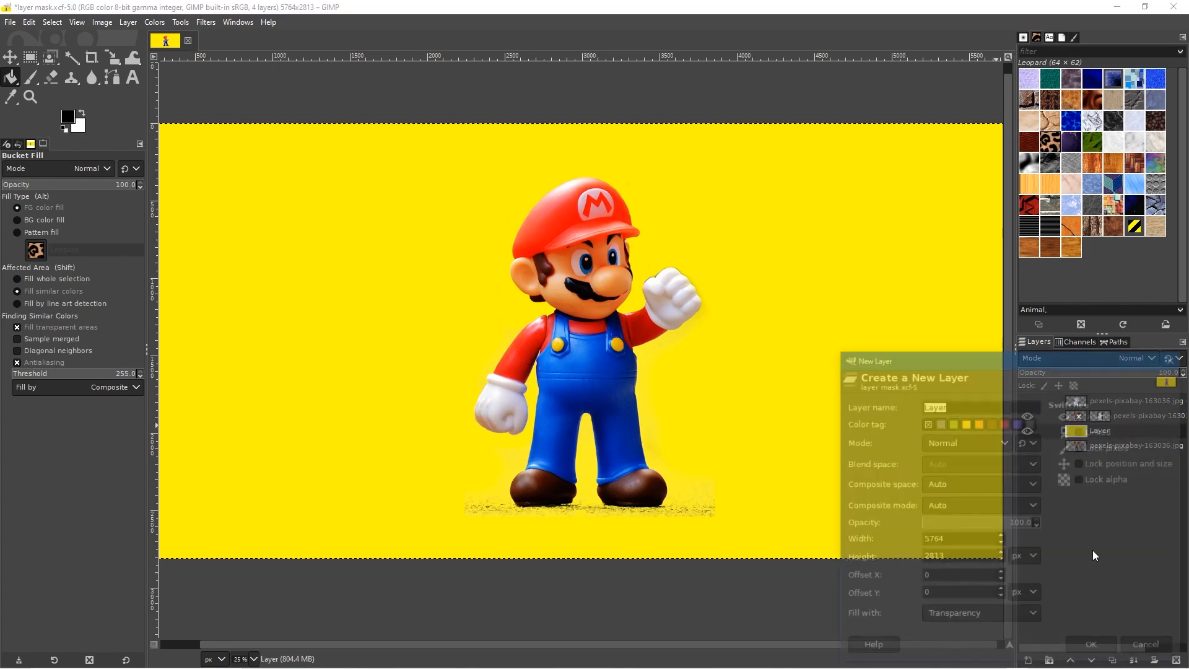
click(1095, 648)
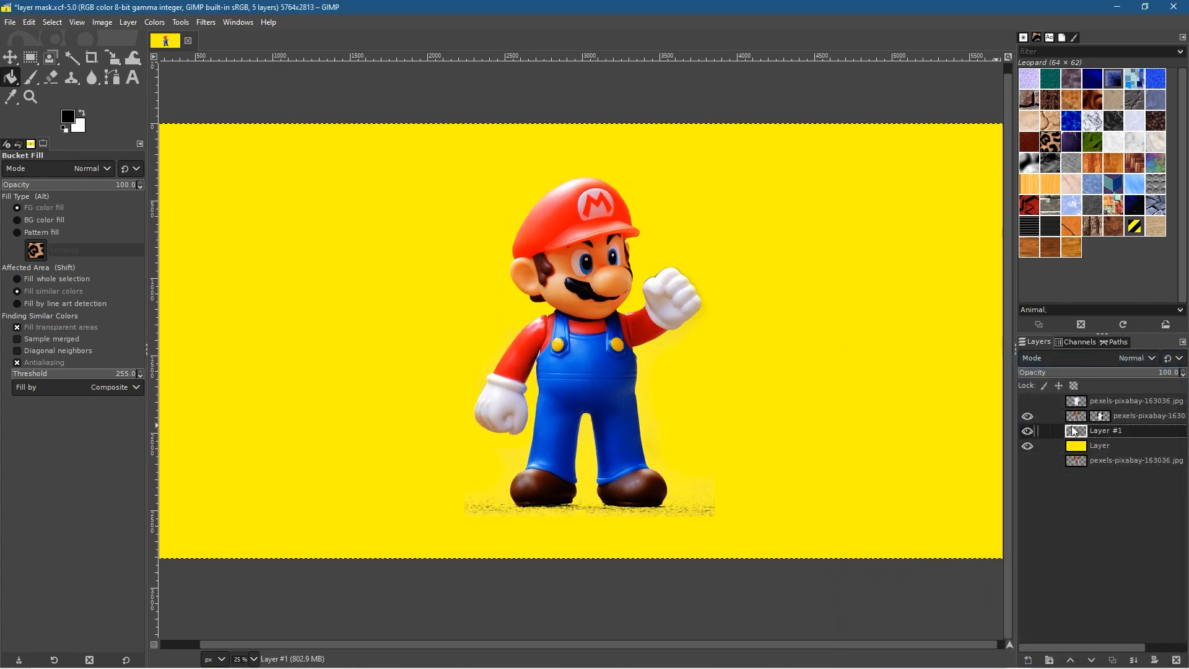
Step: Try filling the new layer with black, and undo that fill
click(884, 392)
key(ctrl)
key(ctrl+z)
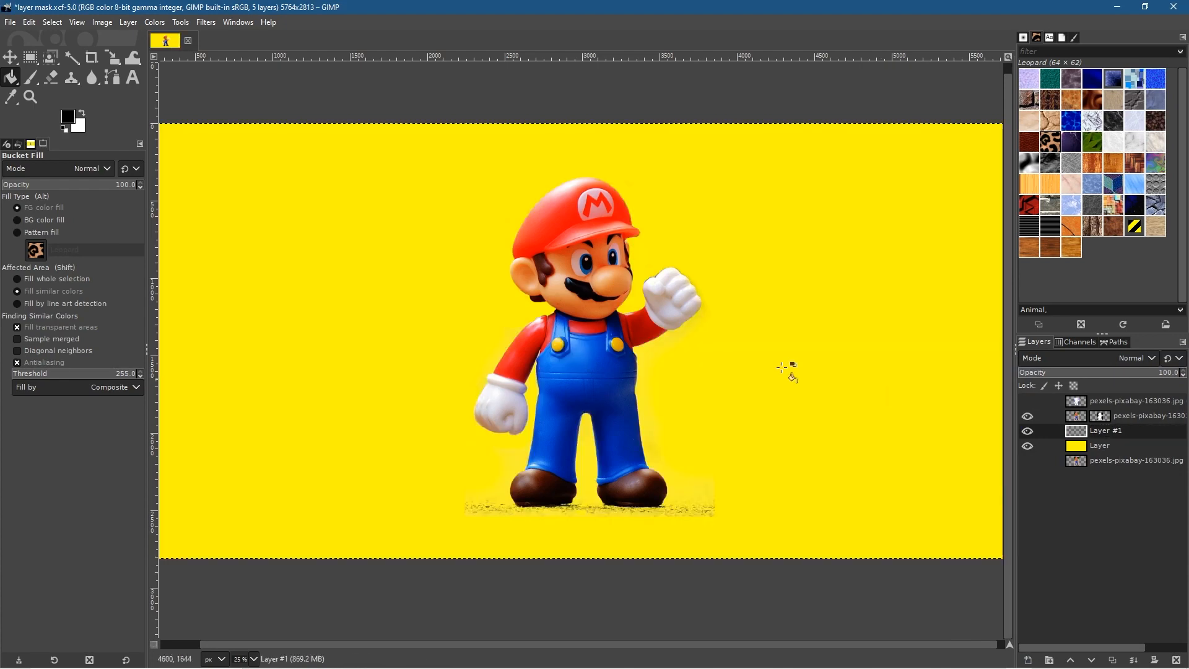
Step: Set the foreground colour to bright green and fill the new layer with it
click(1106, 433)
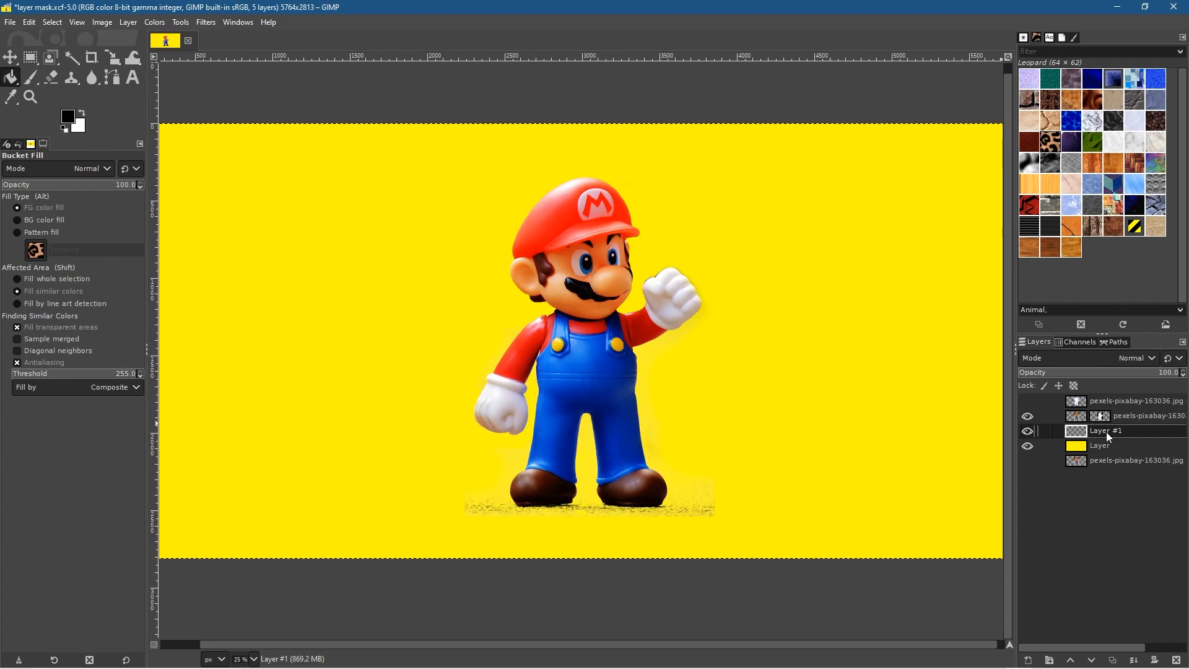
click(68, 118)
click(117, 166)
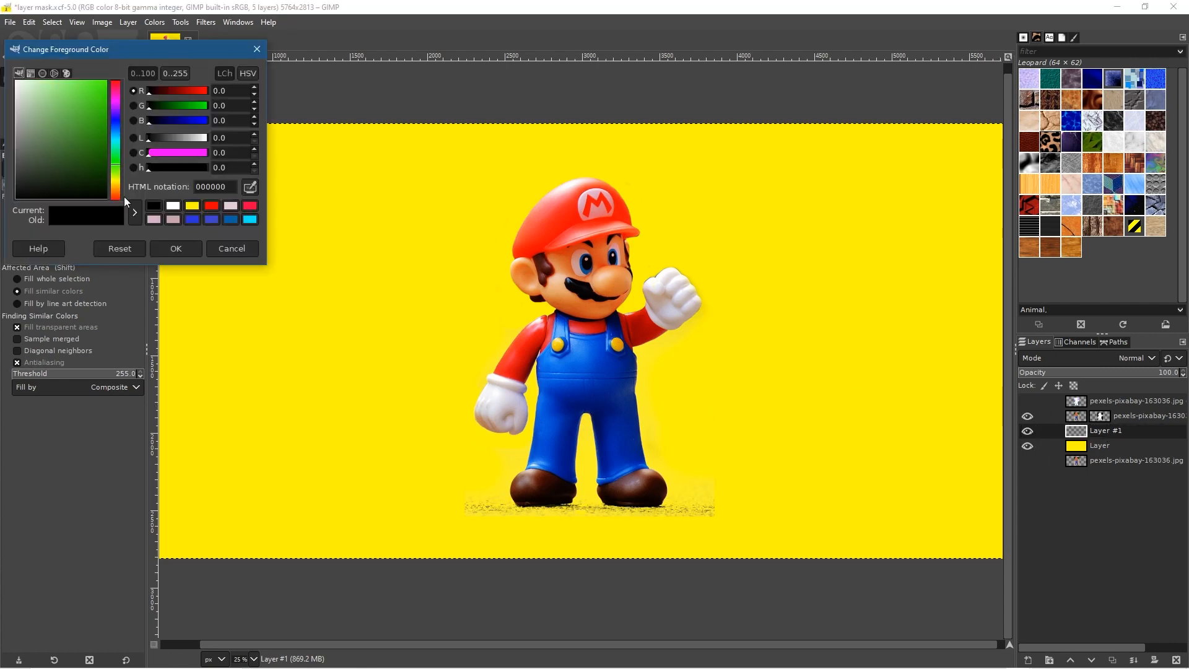
click(97, 125)
click(176, 249)
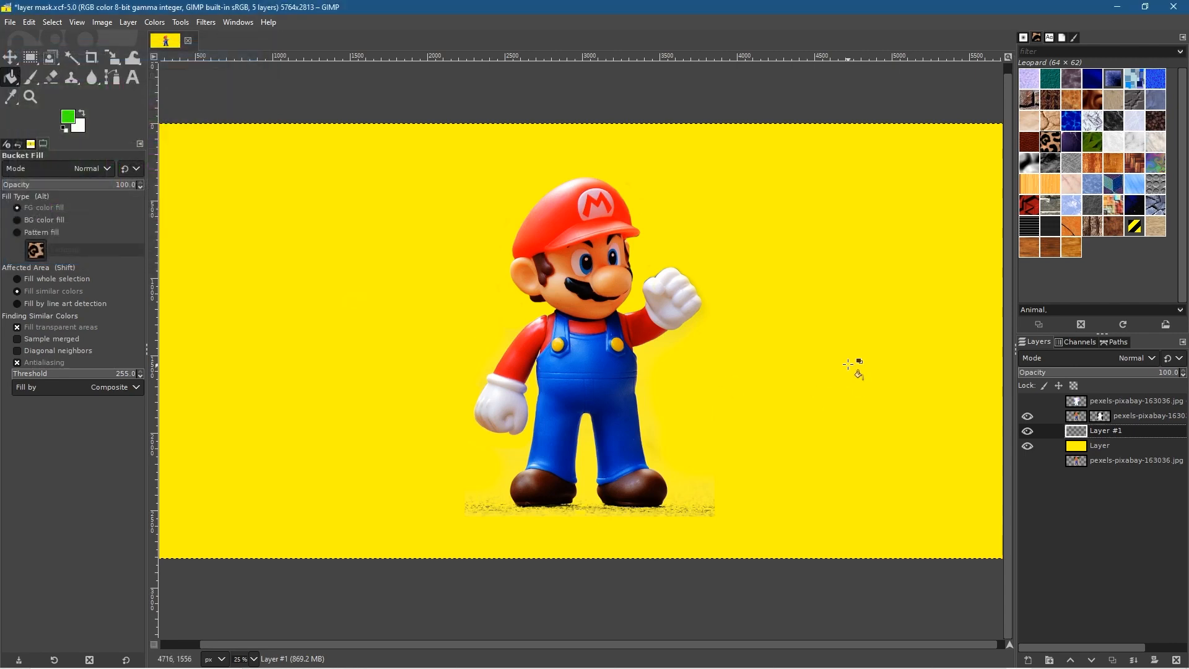
click(849, 361)
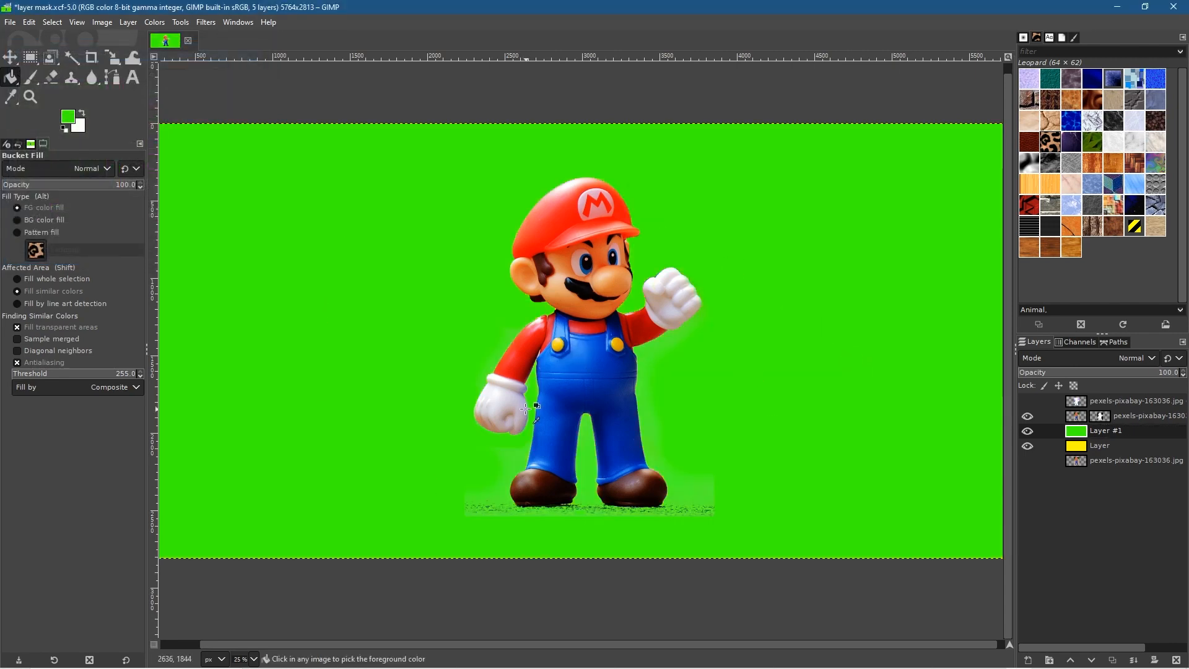
Step: Select the Paintbrush and the masked photo layer's mask, and try a stroke with the green foreground beside the right-hand shoe
ctrl+scroll(531, 406, up, 3)
ctrl+scroll(531, 406, down, 1)
ctrl+scroll(530, 406, down, 1)
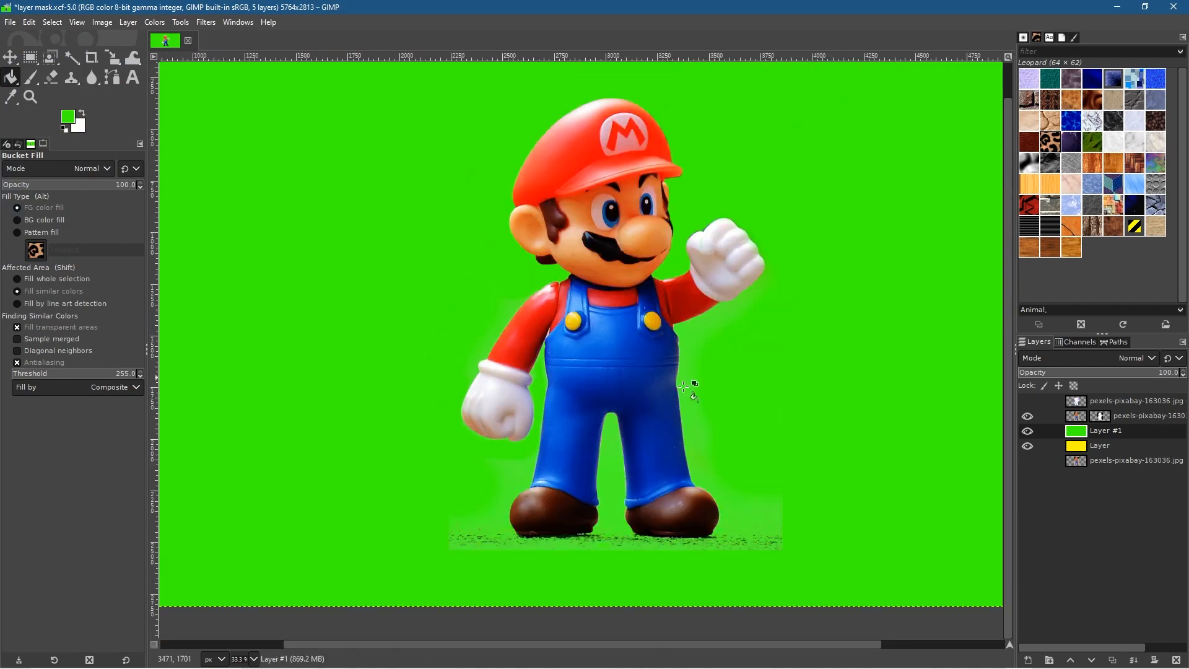
ctrl+scroll(788, 543, up, 3)
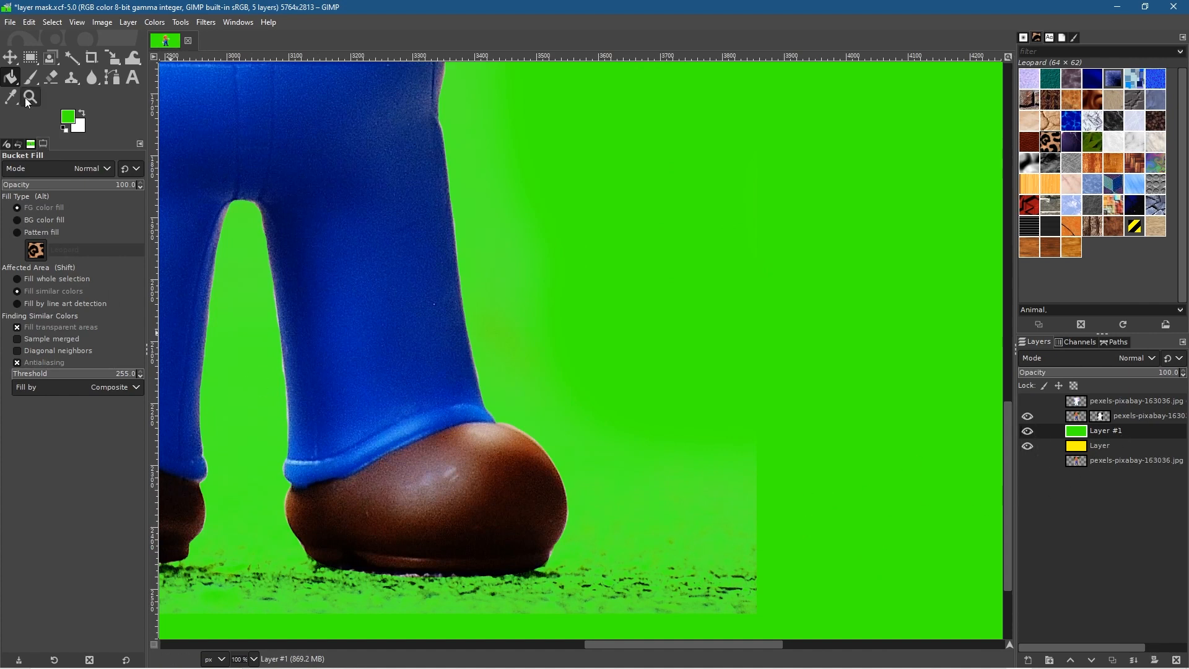
key(p)
click(1142, 417)
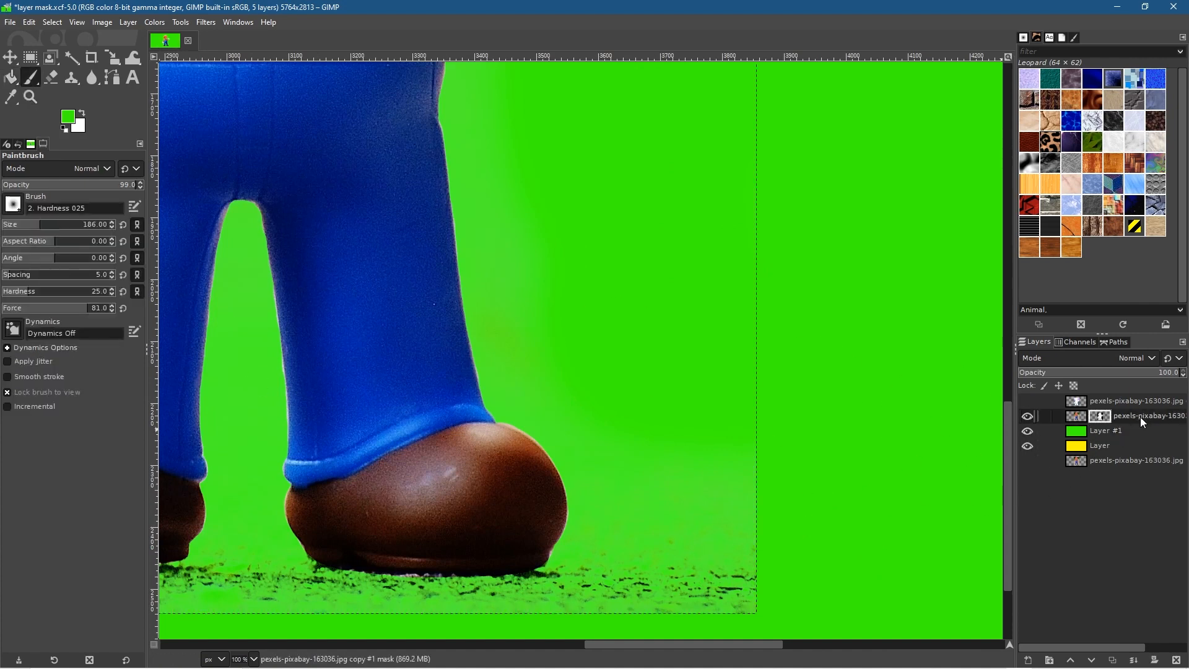
mouse_move(688, 496)
mouse_down()
mouse_move(760, 493)
mouse_move(747, 513)
mouse_move(686, 503)
mouse_up()
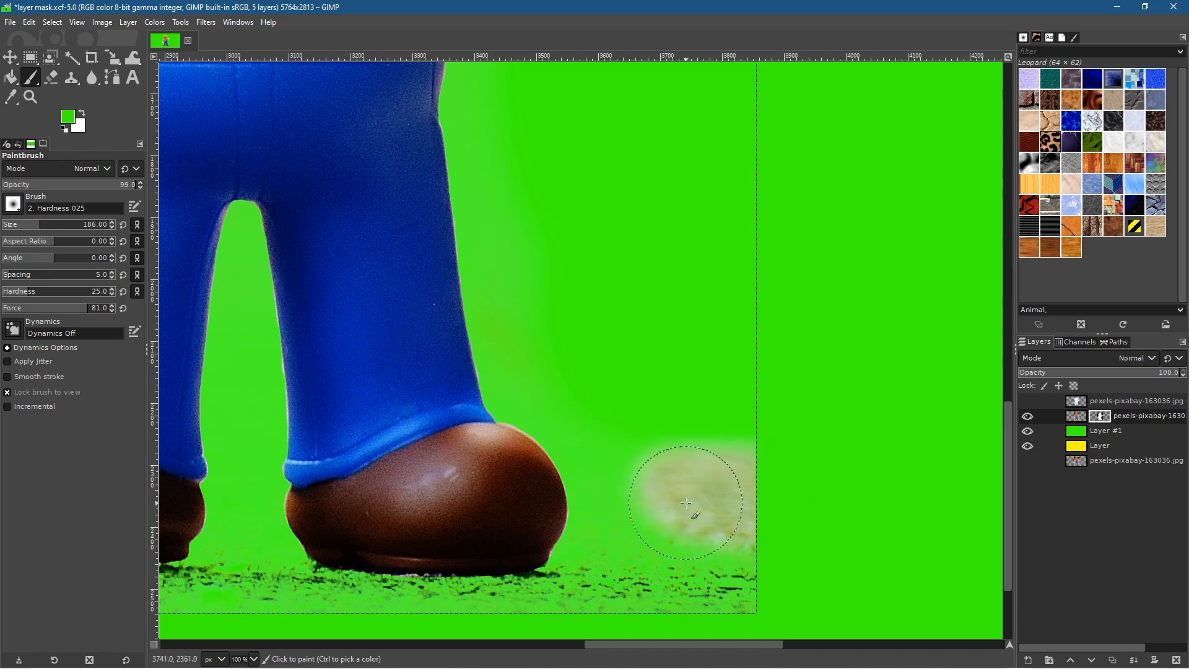
key(ctrl+z)
Step: Set the foreground colour to black and paint out the outer corners of the ground beside both shoes on the mask
click(73, 116)
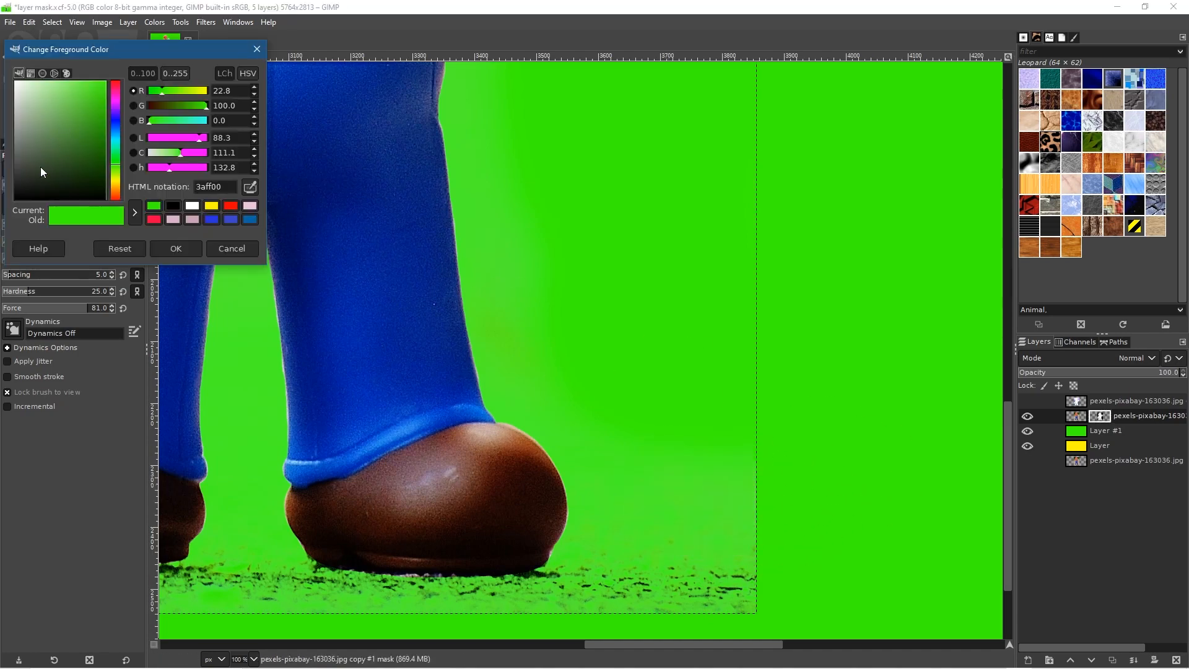
drag(40, 166, 2, 264)
click(155, 247)
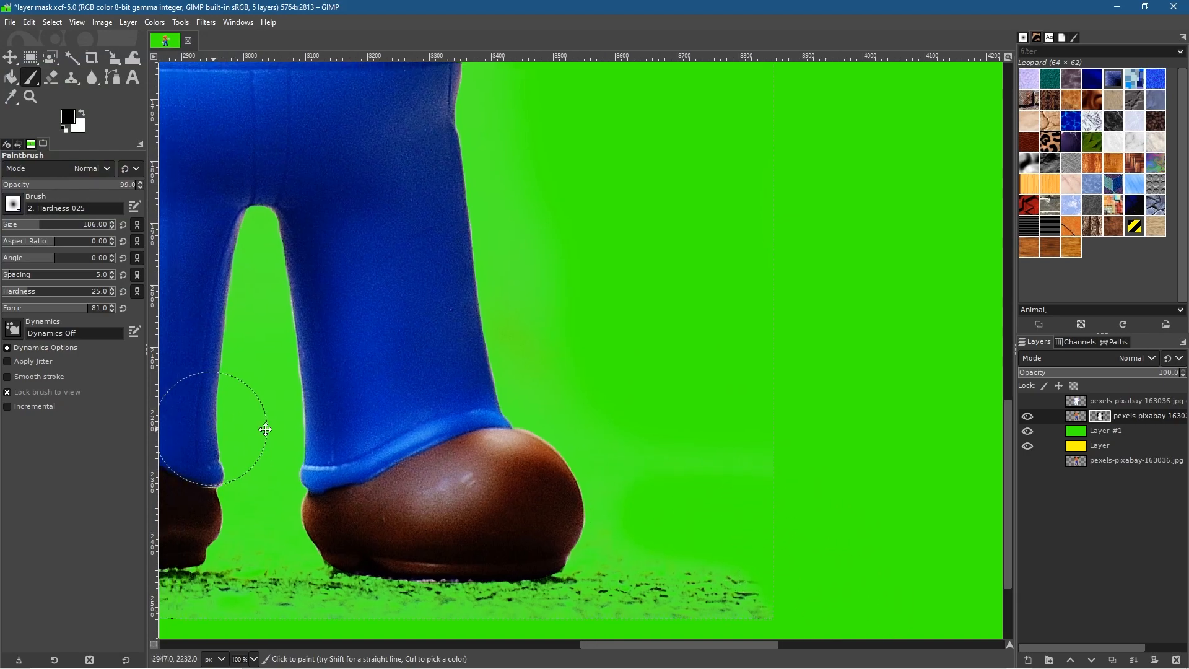
scroll(783, 505, left, 10)
scroll(682, 434, down, 3)
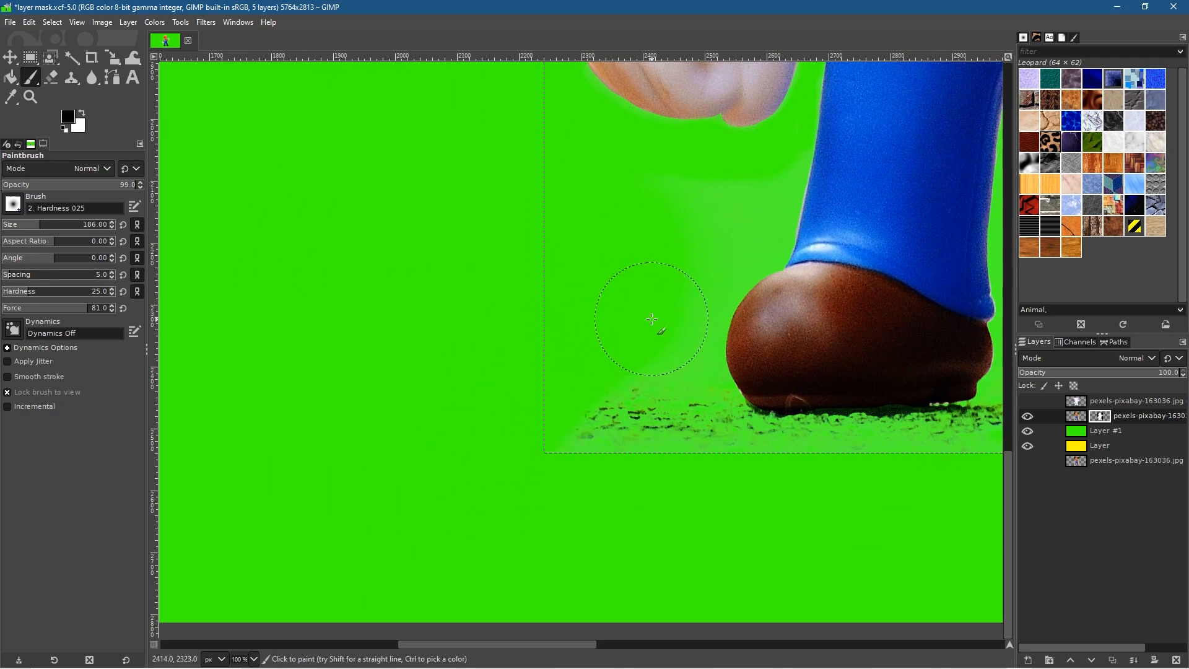
scroll(434, 434, down, 1)
scroll(434, 434, right, 8)
mouse_move(974, 399)
mouse_down()
mouse_move(799, 380)
mouse_move(836, 345)
mouse_move(964, 412)
mouse_up()
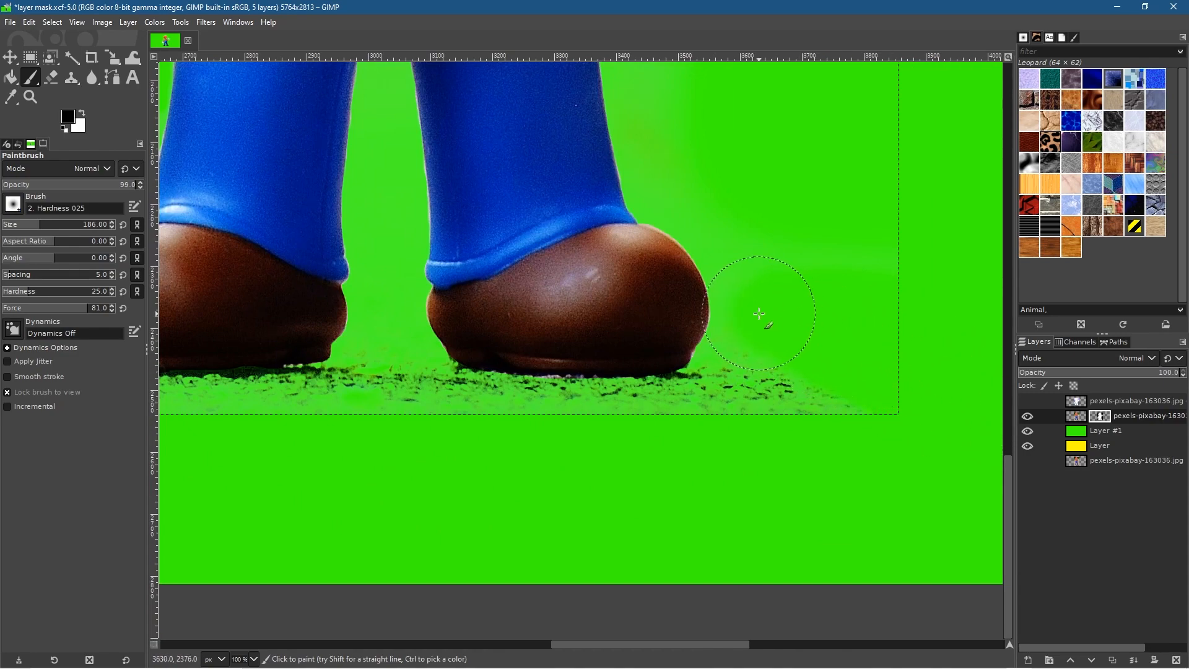
scroll(948, 419, left, 10)
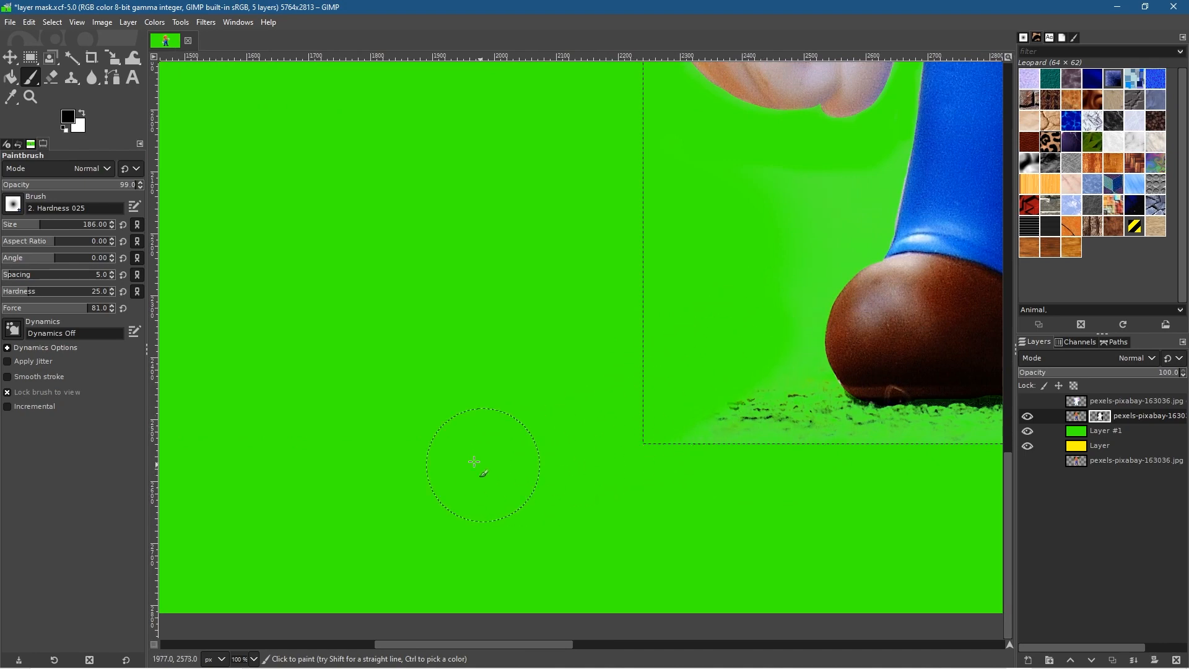
scroll(545, 448, down, 4)
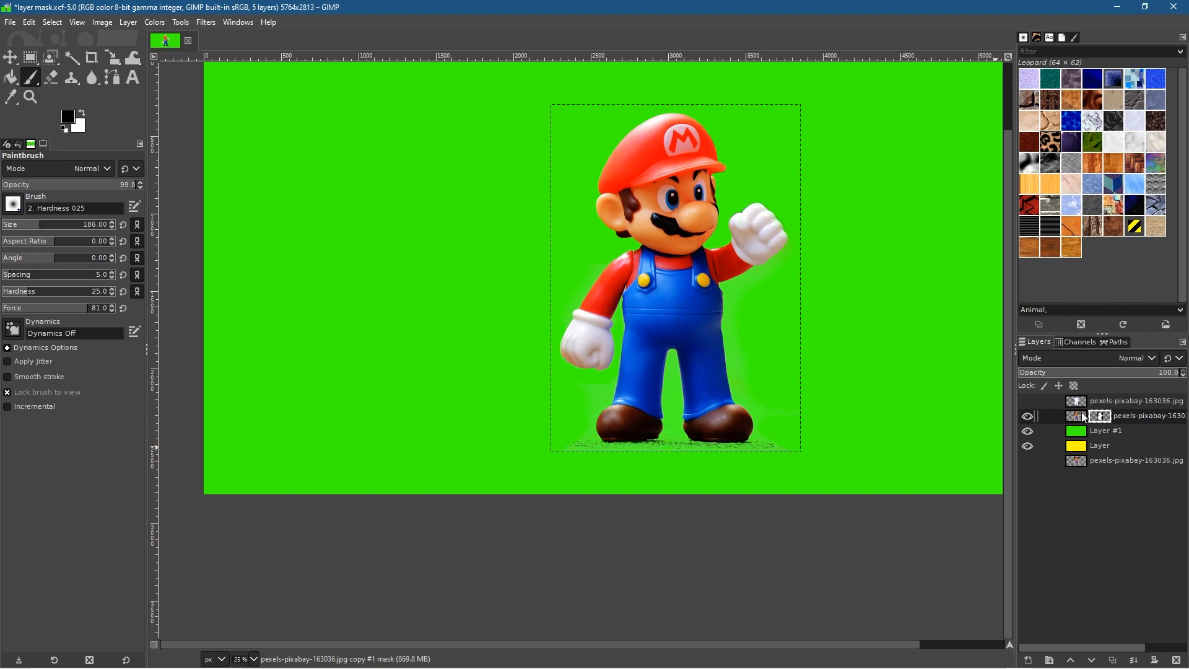
Step: Select the image content of the masked photo layer instead of its mask, and save the project
click(1083, 416)
click(10, 22)
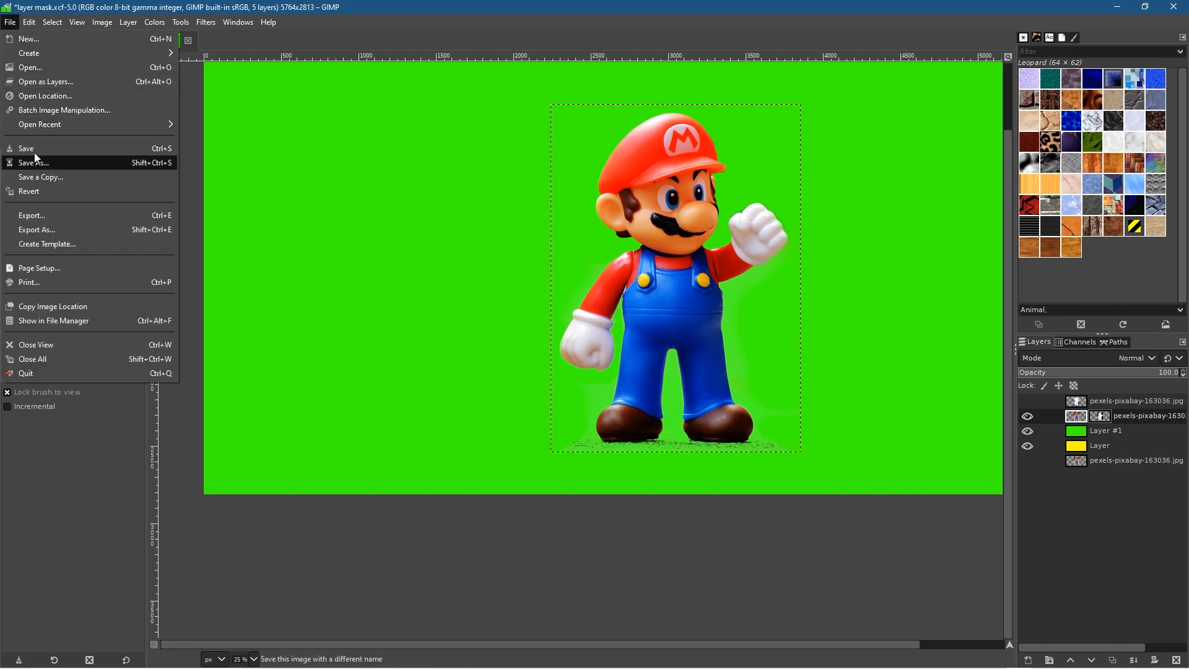
click(35, 154)
Step: Duplicate the masked photo layer and hide the original beneath the copy
right_click(1083, 420)
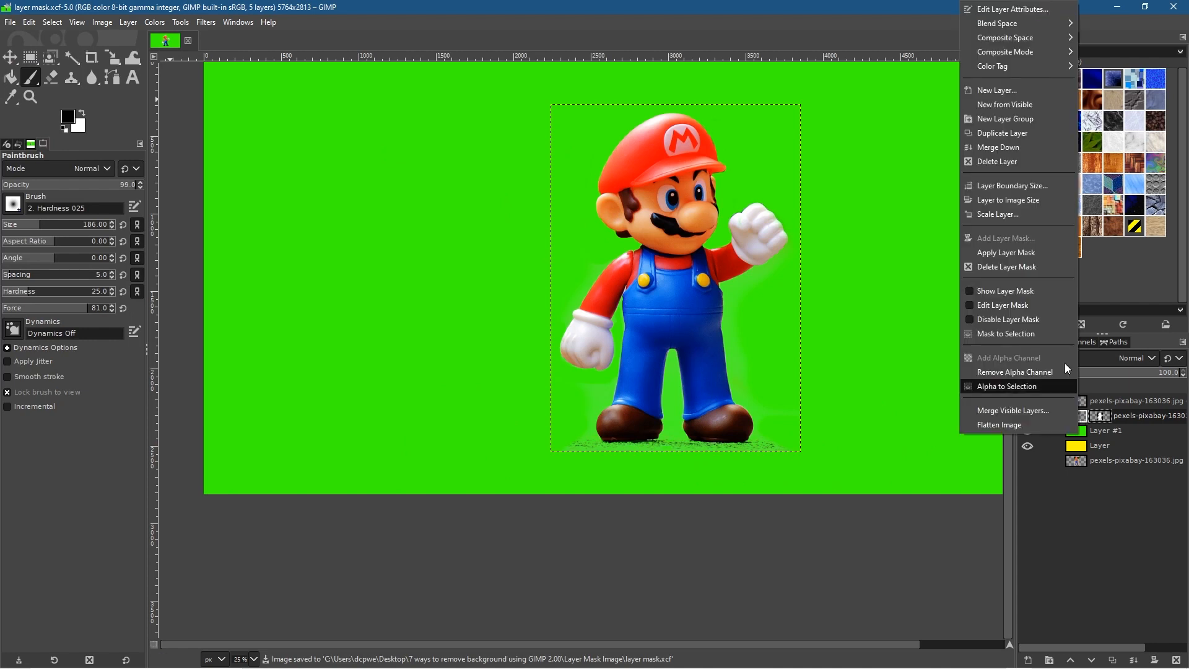
click(1002, 134)
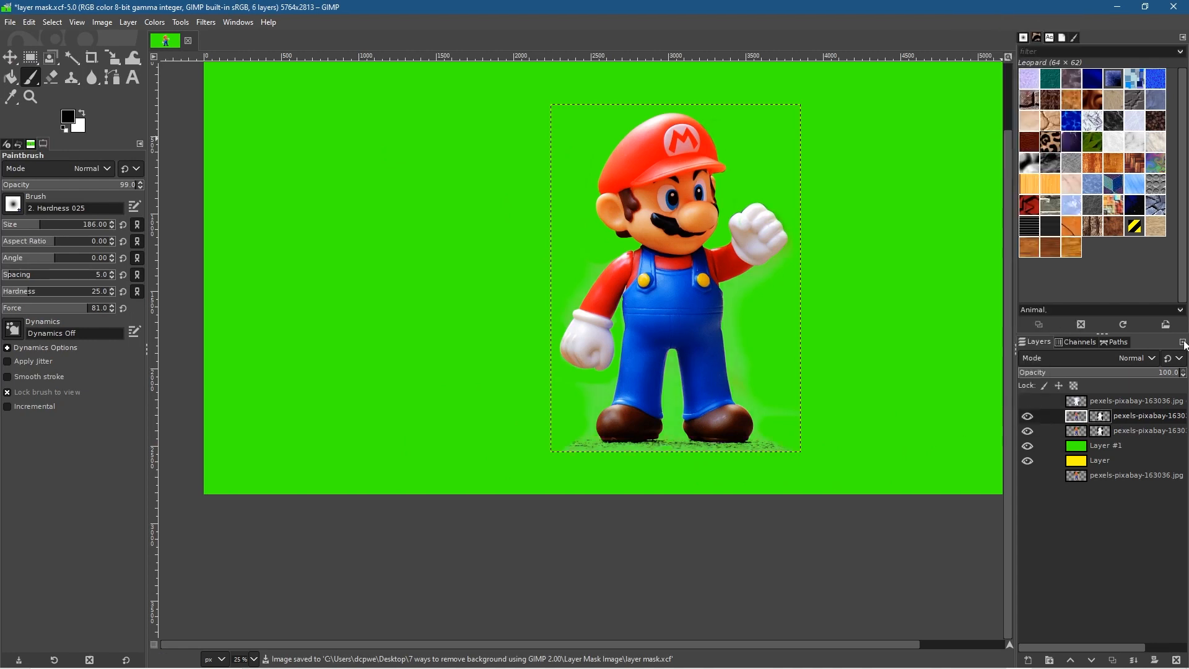
click(1028, 431)
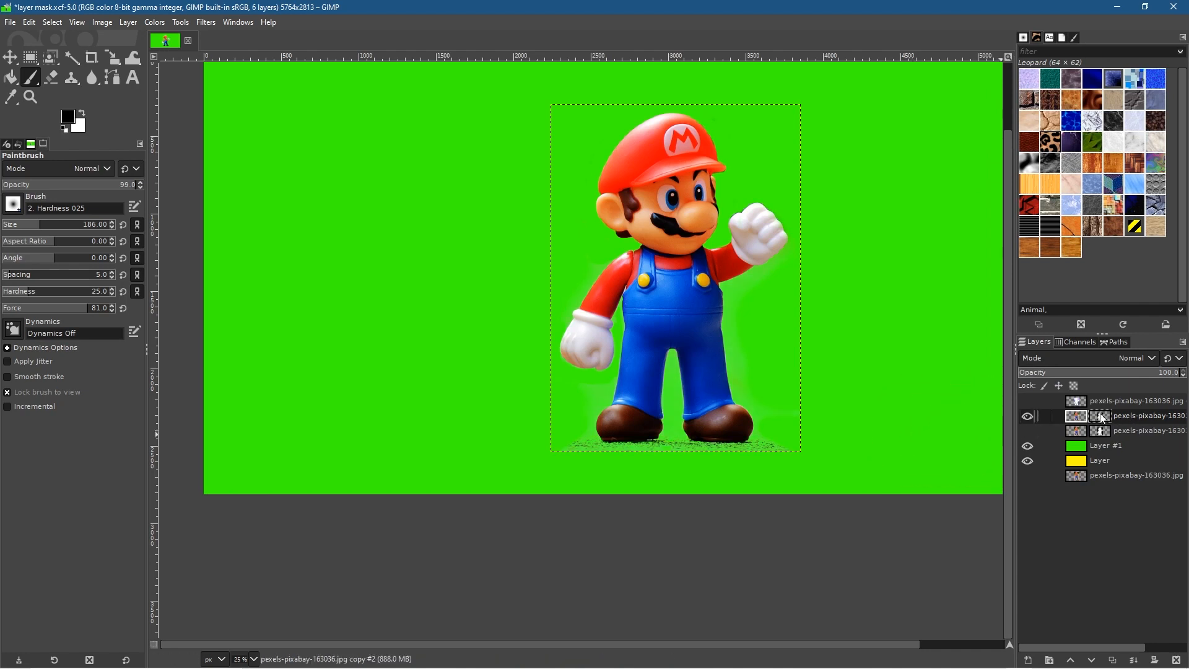
Step: Paint black on the duplicate's mask over the ground under the right-hand shoe's outer end, undoing the stroke that cuts into the sole
scroll(762, 446, up, 2)
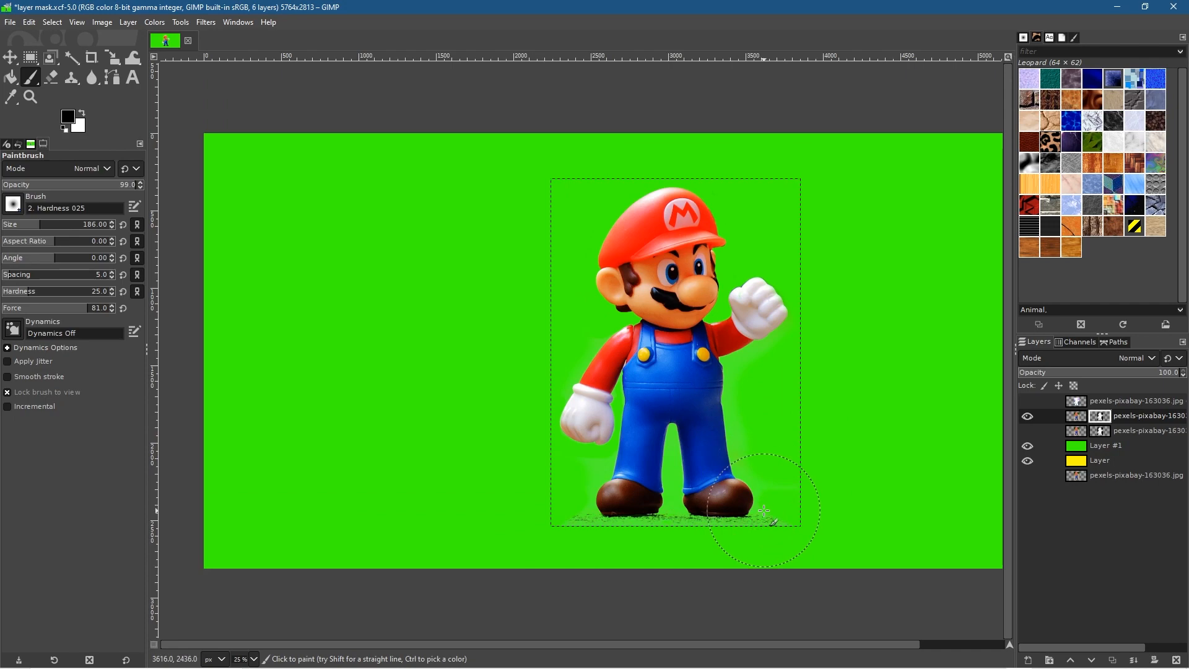
ctrl+scroll(713, 403, up, 6)
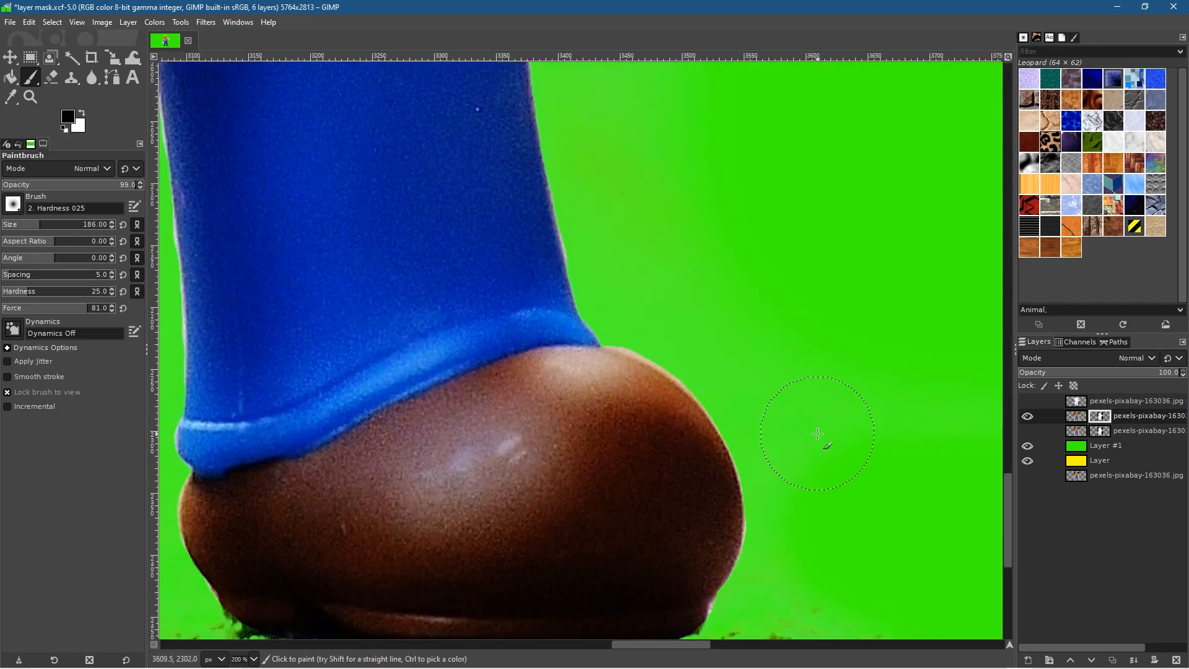
scroll(823, 349, down, 1)
scroll(823, 349, down, 6)
scroll(829, 205, up, 3)
mouse_move(835, 326)
mouse_down()
mouse_move(794, 433)
mouse_move(741, 487)
mouse_move(762, 460)
mouse_move(756, 436)
mouse_move(716, 491)
mouse_move(706, 493)
mouse_up()
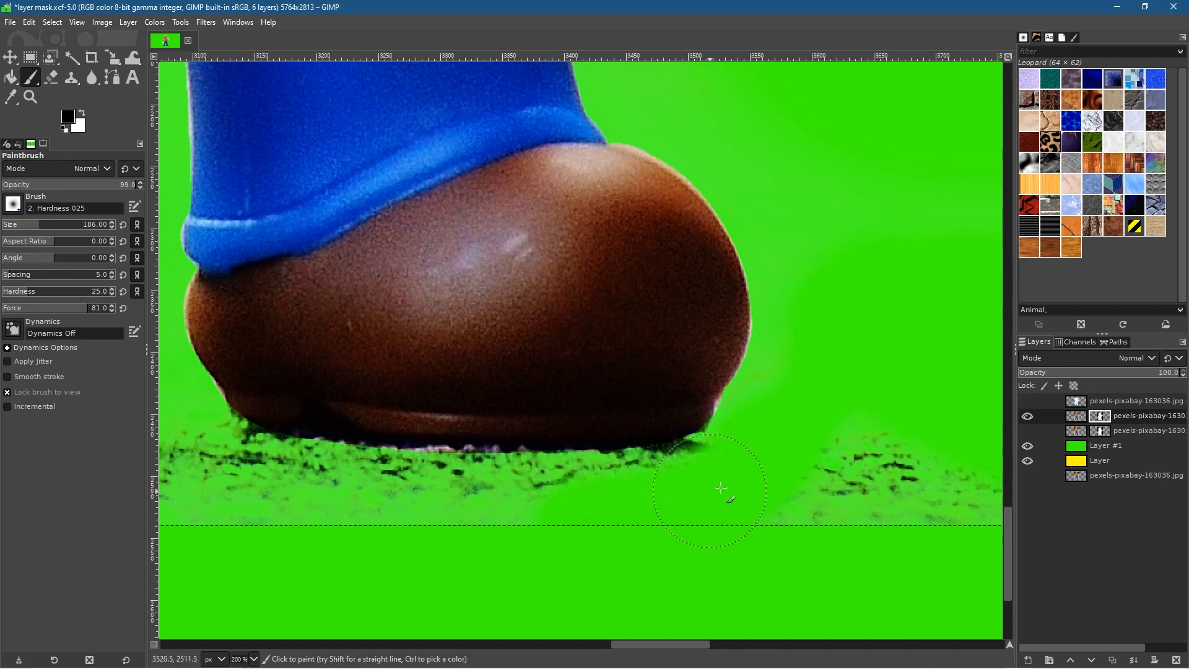
drag(750, 451, 696, 477)
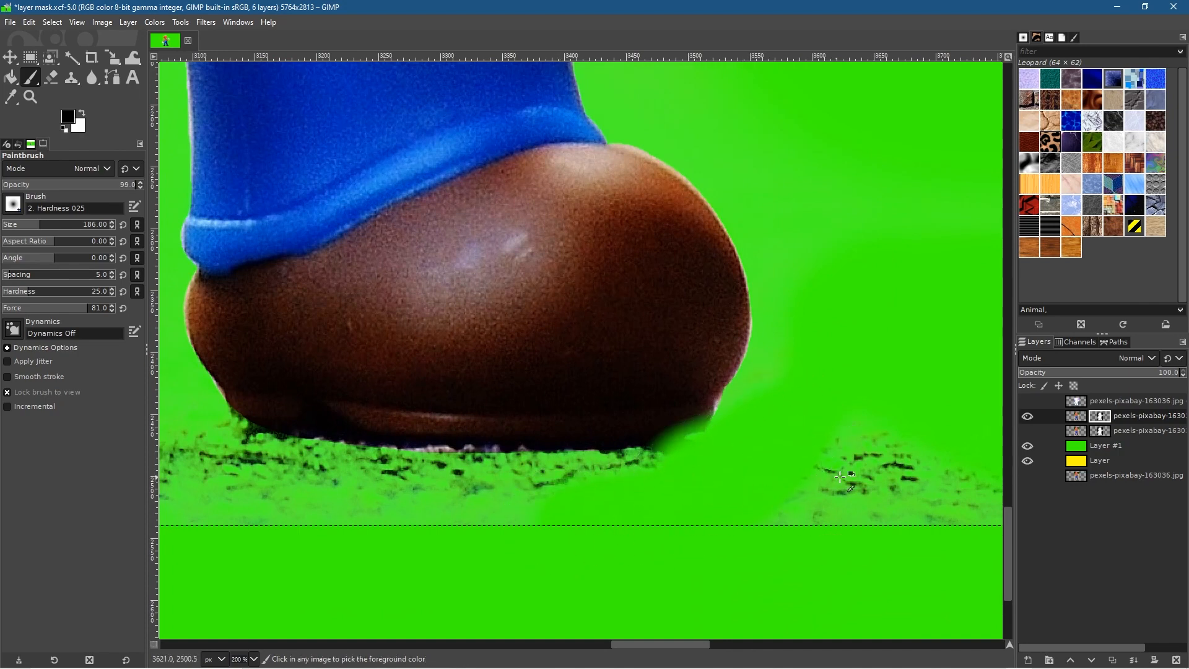
key(ctrl+z)
Step: Paint out the ground patch beyond the right-hand shoe's outer end on the mask, out to the layer's corner
mouse_move(802, 427)
mouse_down()
mouse_move(907, 474)
mouse_move(860, 476)
mouse_move(861, 450)
mouse_move(707, 413)
mouse_up()
drag(635, 376, 657, 462)
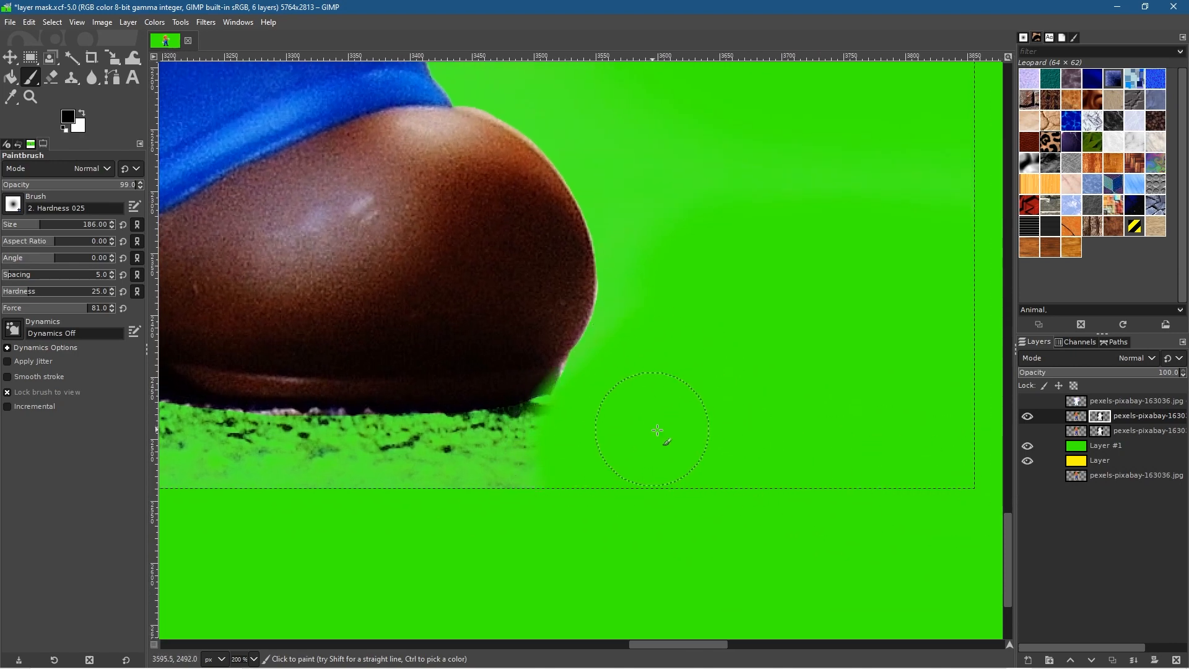
drag(631, 393, 548, 488)
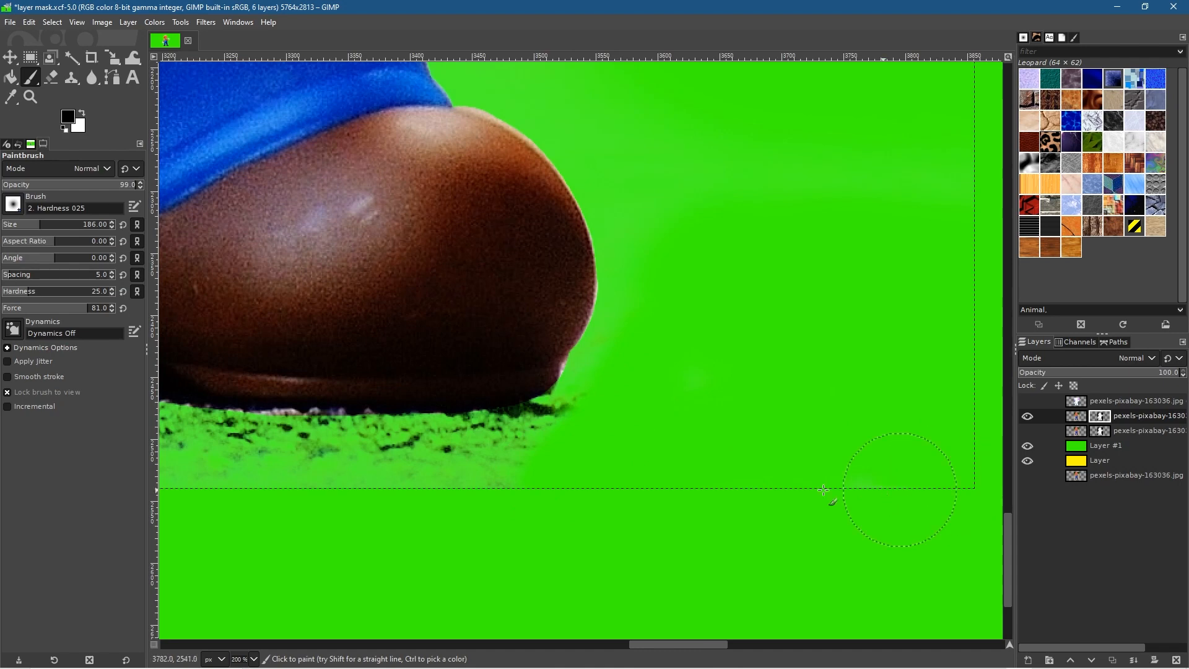
Step: Paint black on the mask over the ground patch beneath the right-hand shoe, down to the layer's lower edge, undoing one stroke
scroll(823, 490, left, 6)
drag(512, 460, 812, 466)
key(ctrl+z)
mouse_move(548, 467)
mouse_down()
mouse_move(842, 495)
mouse_move(541, 474)
mouse_move(392, 427)
mouse_move(484, 404)
mouse_move(463, 417)
mouse_move(392, 385)
mouse_move(333, 450)
mouse_move(228, 467)
mouse_up()
drag(461, 472, 808, 376)
drag(709, 388, 303, 398)
mouse_move(303, 397)
mouse_down()
mouse_move(756, 419)
mouse_move(428, 372)
mouse_move(558, 365)
mouse_move(543, 283)
mouse_up()
mouse_move(575, 330)
mouse_down()
mouse_move(629, 389)
mouse_move(274, 388)
mouse_move(315, 393)
mouse_up()
drag(457, 358, 140, 341)
drag(687, 304, 229, 291)
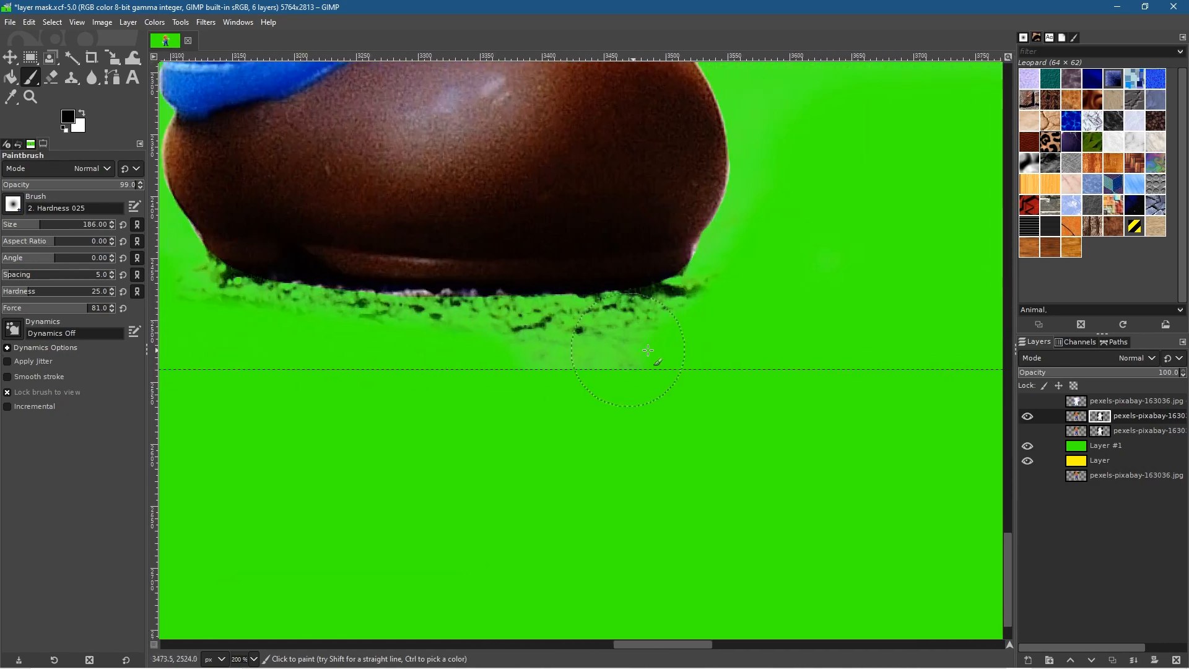
Step: Paint out the ground close under the outer half of the right-hand shoe's sole, undoing the last stroke at its corner
scroll(702, 317, up, 2)
scroll(702, 317, up, 1)
mouse_move(699, 270)
mouse_down()
mouse_move(680, 268)
mouse_move(686, 226)
mouse_move(644, 211)
mouse_move(489, 260)
mouse_move(194, 324)
mouse_move(311, 406)
mouse_up()
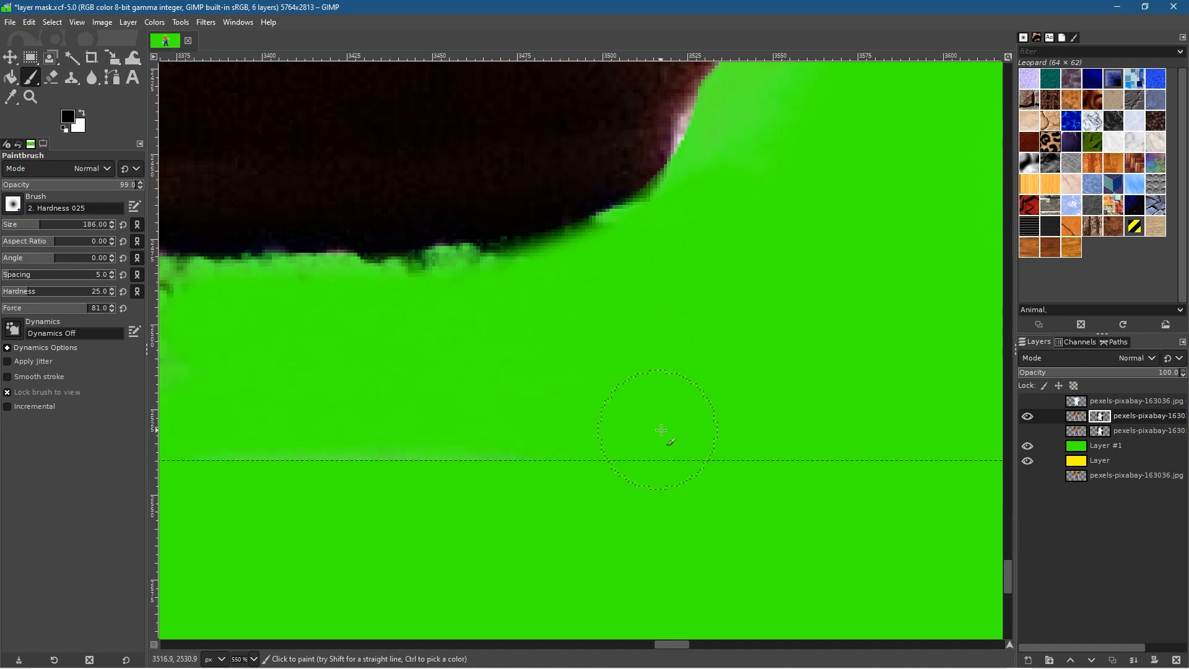
mouse_move(737, 174)
mouse_down()
mouse_move(638, 199)
mouse_move(610, 225)
mouse_move(604, 204)
mouse_up()
key(ctrl+z)
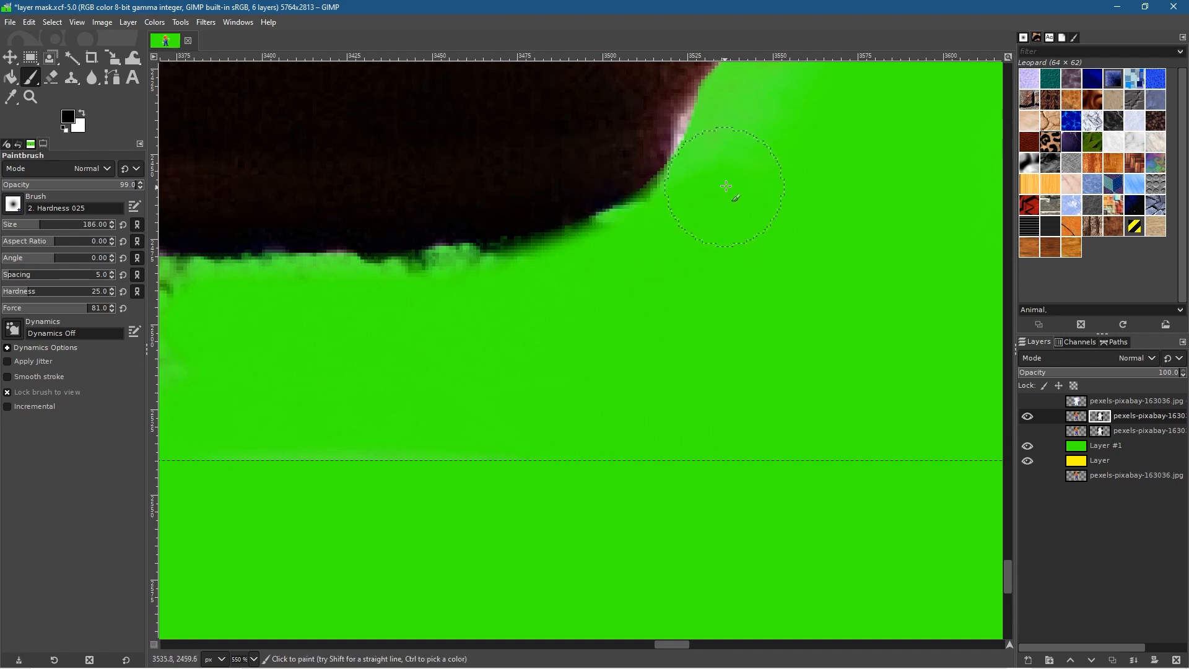
Step: With the Hardness 075 brush at size 119, paint a crisp mask edge around the outer corner of the right-hand shoe's sole
click(13, 204)
click(54, 242)
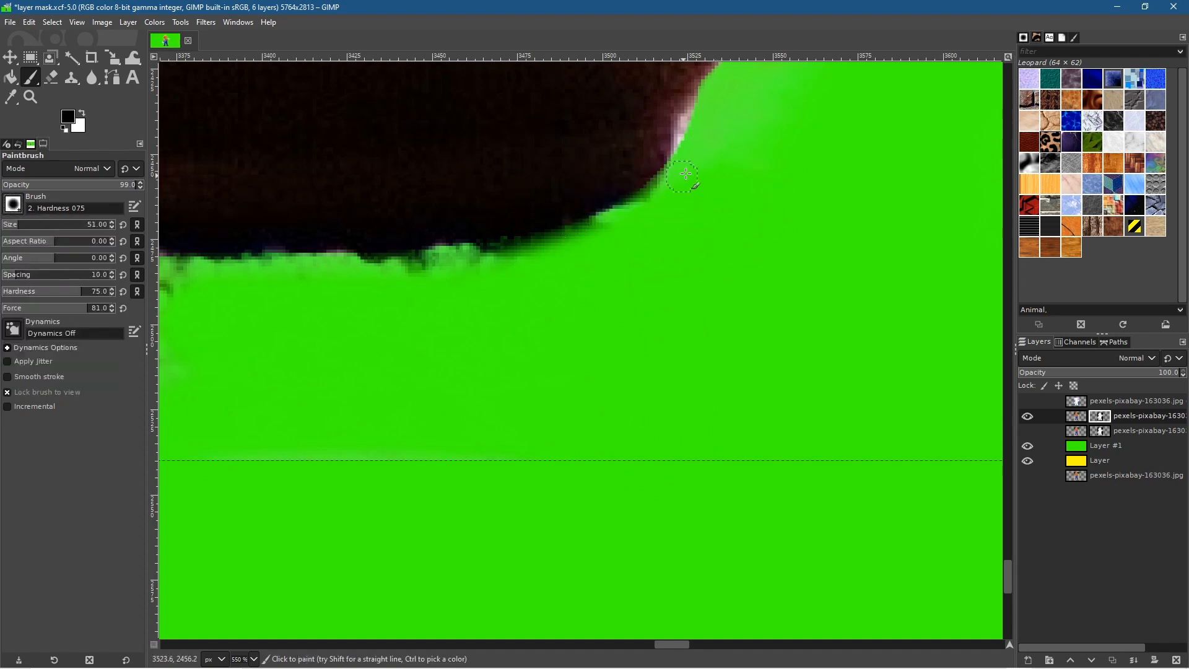
click(29, 224)
mouse_move(706, 173)
mouse_down()
mouse_move(583, 255)
mouse_move(478, 287)
mouse_move(382, 296)
mouse_up()
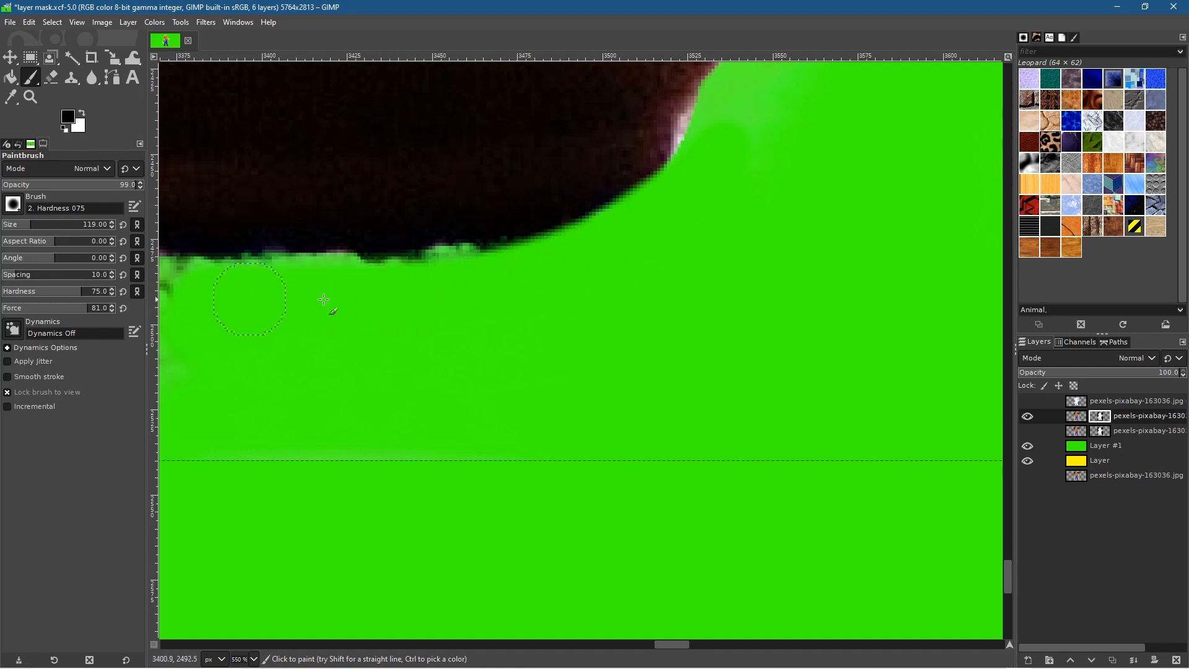
Step: Paint out the ground directly under the middle of the right-hand shoe's sole, clearing the remaining specks beneath it
scroll(226, 331, left, 6)
drag(400, 314, 709, 312)
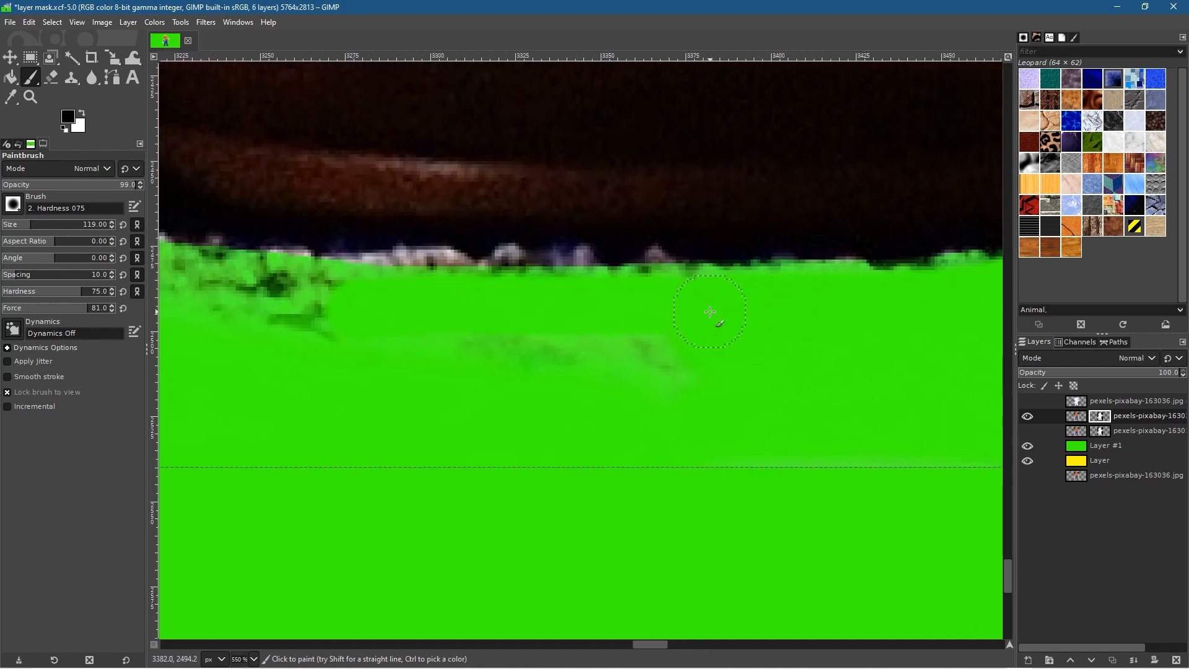
mouse_move(454, 304)
mouse_down()
mouse_move(297, 307)
mouse_move(210, 288)
mouse_move(198, 267)
mouse_move(470, 312)
mouse_move(1008, 288)
mouse_up()
drag(596, 376, 739, 350)
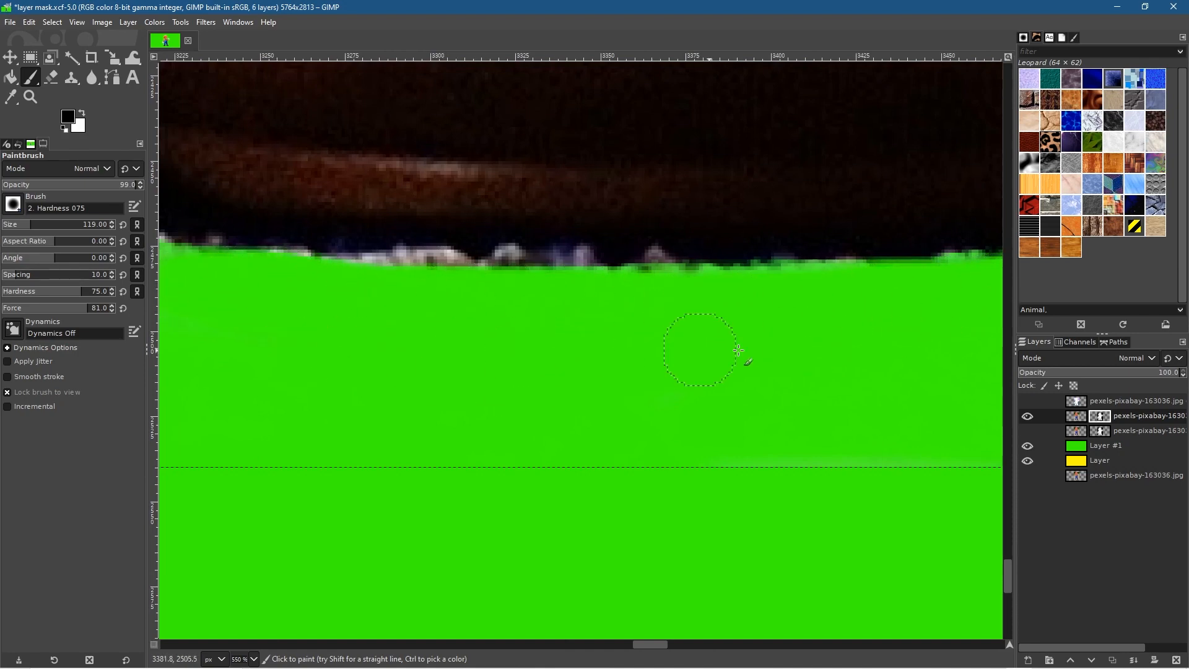
Step: Continue masking along the right-hand shoe's sole to its inner end, removing the leftover ground below and beside the corner
drag(211, 341, 780, 432)
mouse_move(537, 399)
mouse_down()
mouse_move(776, 398)
mouse_move(577, 366)
mouse_move(765, 363)
mouse_move(699, 372)
mouse_move(539, 338)
mouse_move(367, 267)
mouse_move(455, 276)
mouse_move(545, 340)
mouse_up()
drag(612, 358, 495, 321)
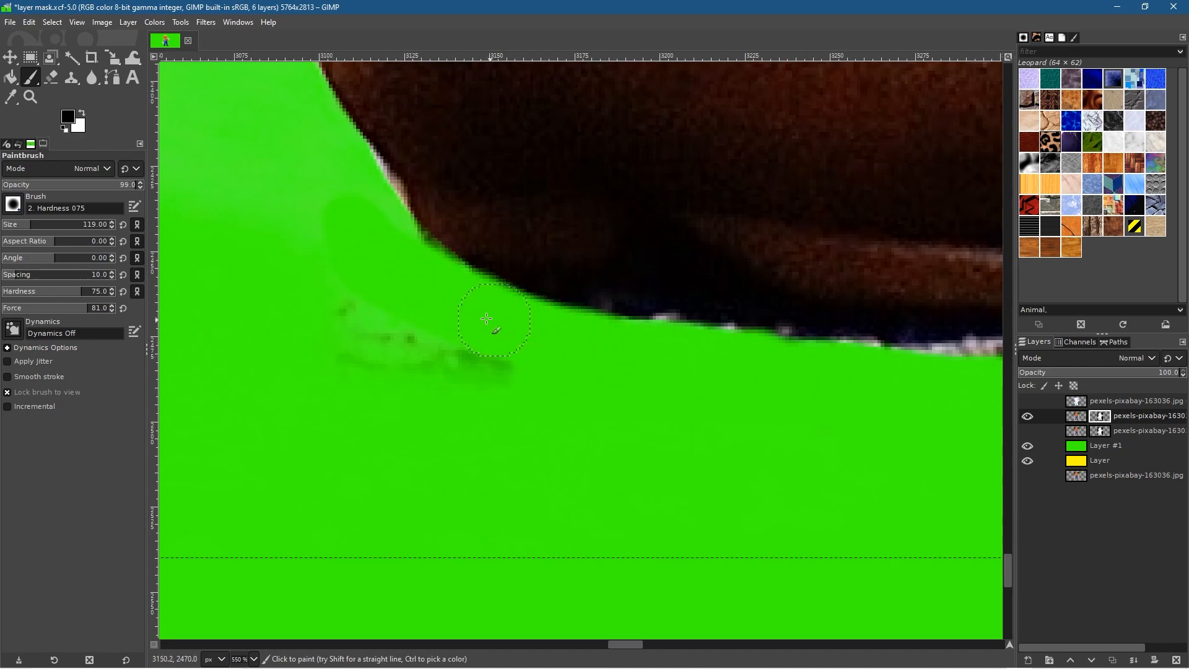
mouse_move(347, 219)
mouse_down()
mouse_move(446, 365)
mouse_move(369, 342)
mouse_up()
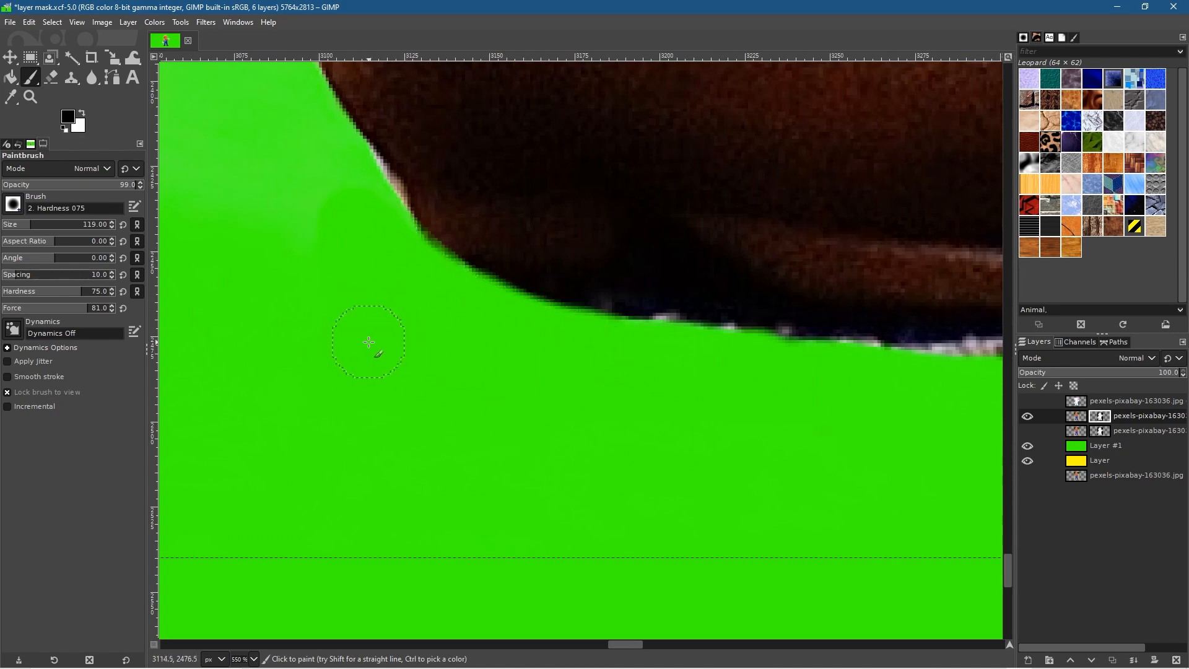
mouse_move(225, 384)
mouse_down()
mouse_move(175, 388)
mouse_move(786, 386)
mouse_up()
drag(636, 359, 1026, 339)
mouse_move(620, 279)
mouse_down()
mouse_move(547, 339)
mouse_move(524, 273)
mouse_move(601, 292)
mouse_up()
drag(419, 336, 853, 356)
Step: Paint black on the mask along the underside of the left-hand shoe to remove the ground strip beneath it
scroll(713, 333, down, 3)
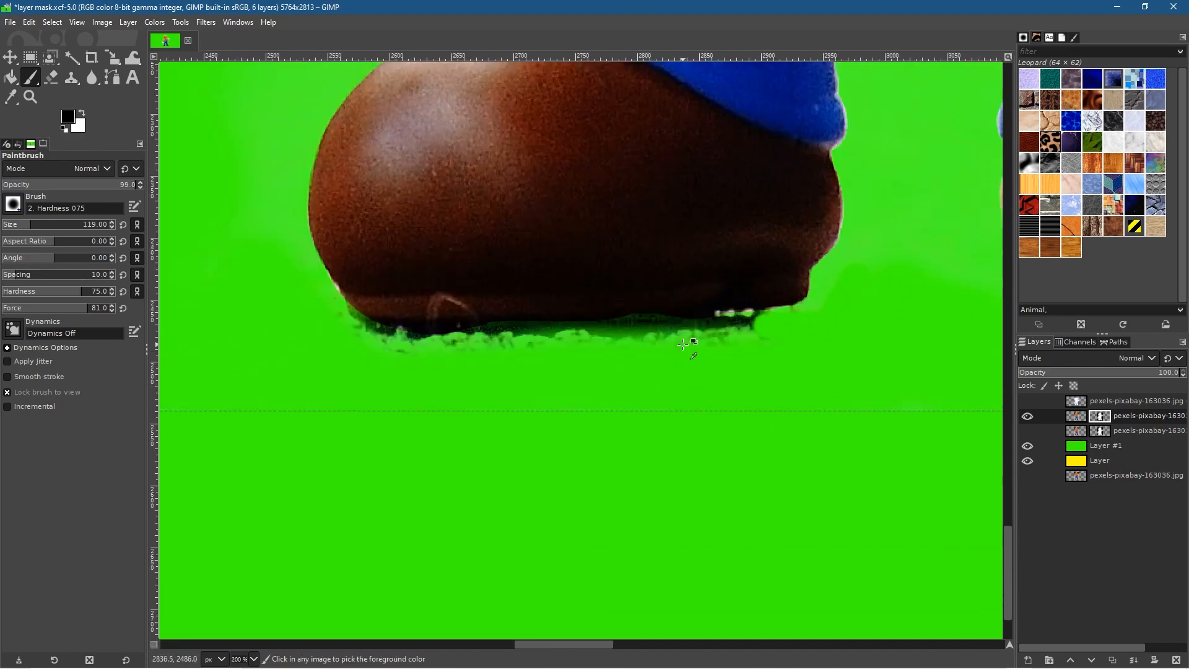
mouse_move(815, 333)
mouse_down()
mouse_move(684, 358)
mouse_move(372, 370)
mouse_up()
mouse_move(710, 360)
mouse_down()
mouse_move(616, 349)
mouse_move(448, 366)
mouse_up()
drag(834, 329, 642, 353)
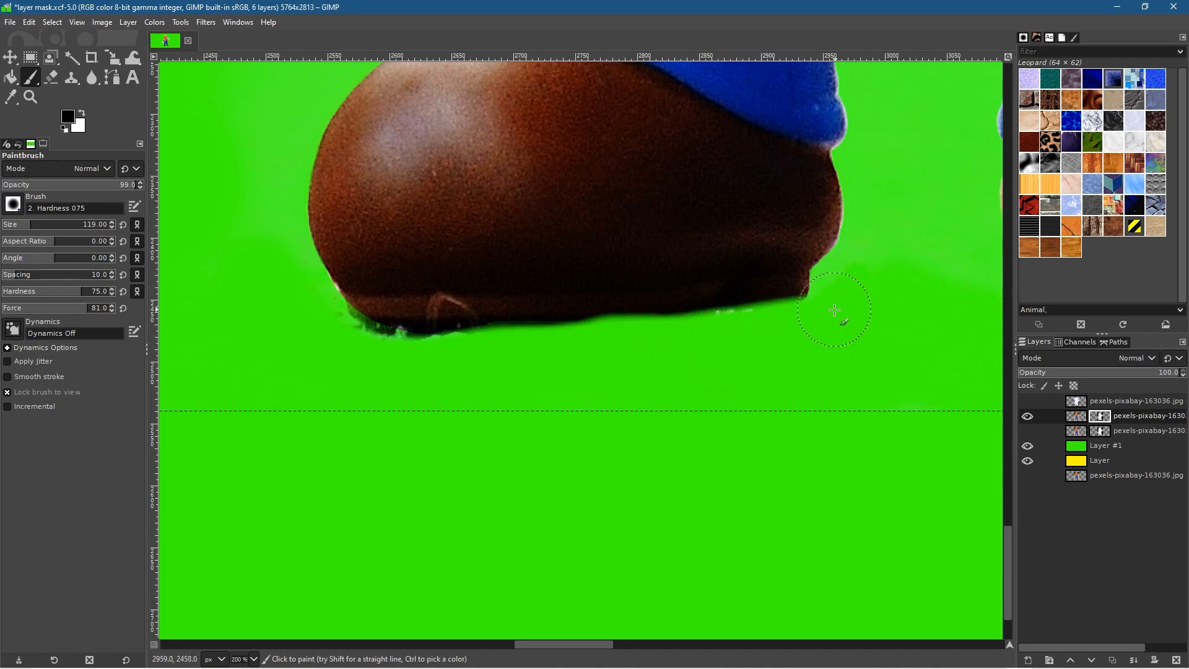
scroll(666, 431, down, 6)
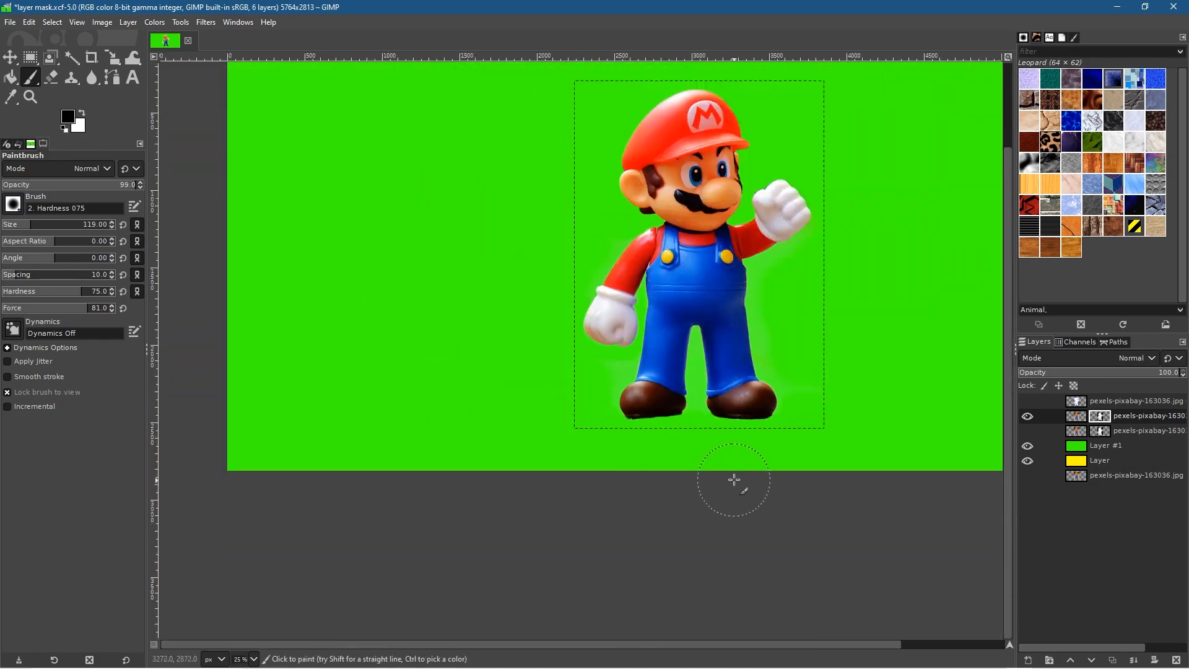
scroll(734, 483, up, 4)
drag(499, 324, 709, 388)
key(ctrl+z)
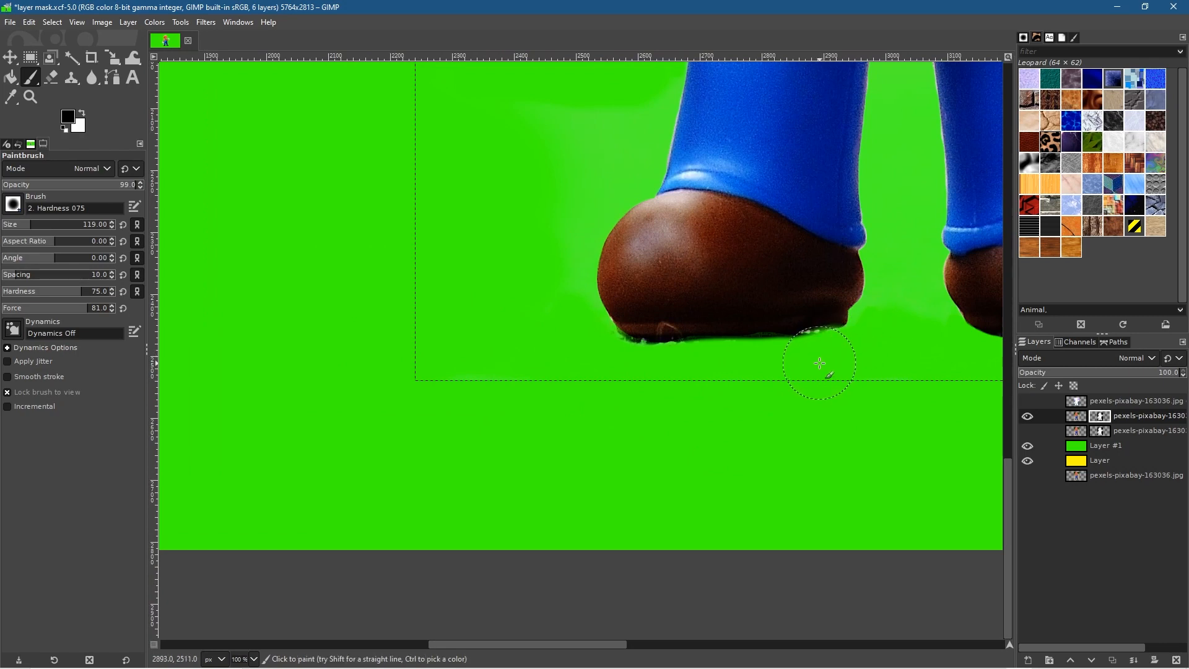
Step: With the Hardness 100 brush at size 68, paint out the light specks and dark fringe along the left-hand shoe's inner sole edge
click(23, 205)
click(62, 241)
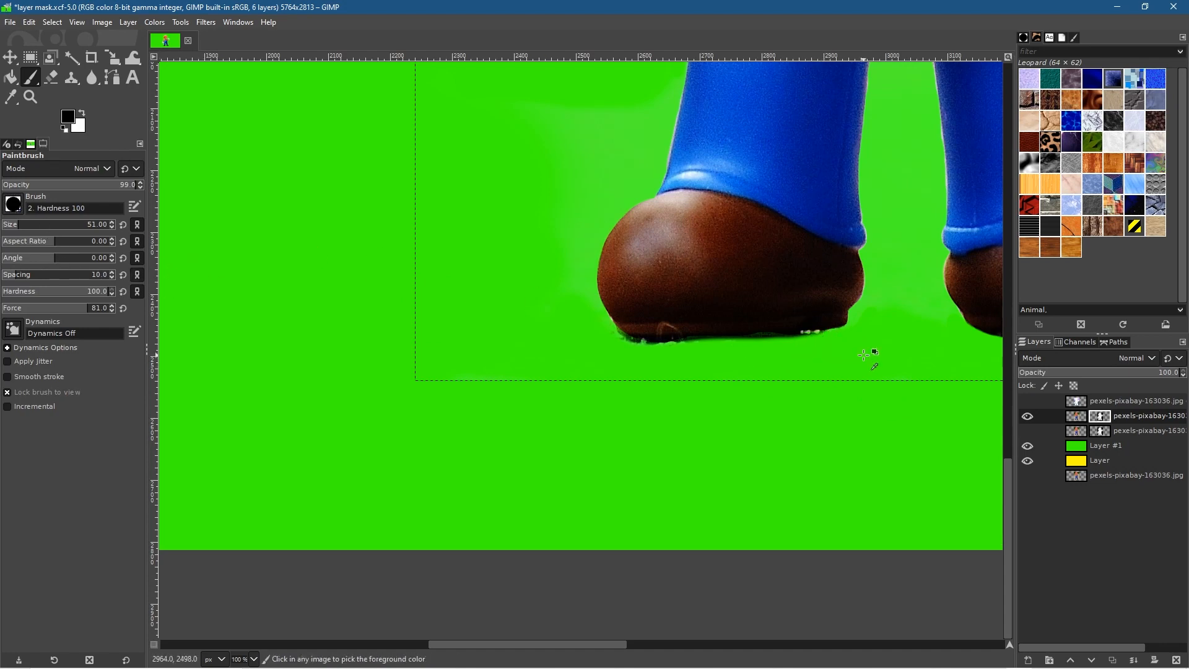
scroll(831, 356, up, 5)
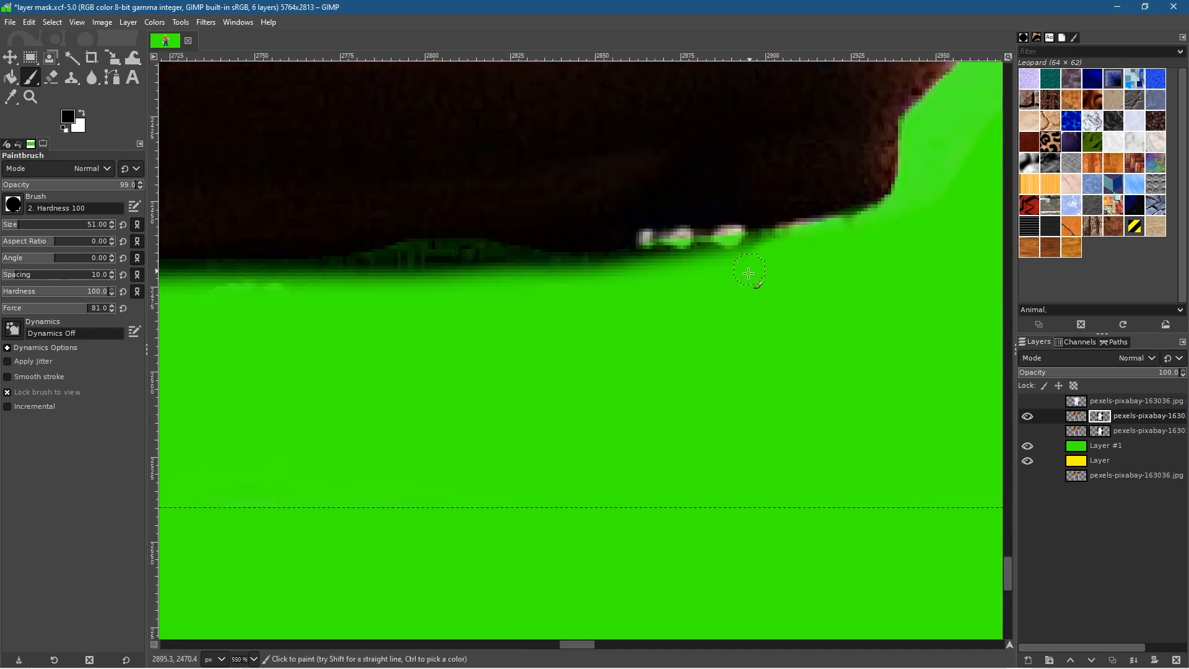
click(22, 225)
mouse_move(799, 255)
mouse_down()
mouse_move(321, 290)
mouse_move(166, 284)
mouse_up()
Step: Paint out the ground remnants around the outer corner of the left-hand shoe's sole
ctrl+scroll(579, 385, down, 7)
ctrl+scroll(497, 372, up, 6)
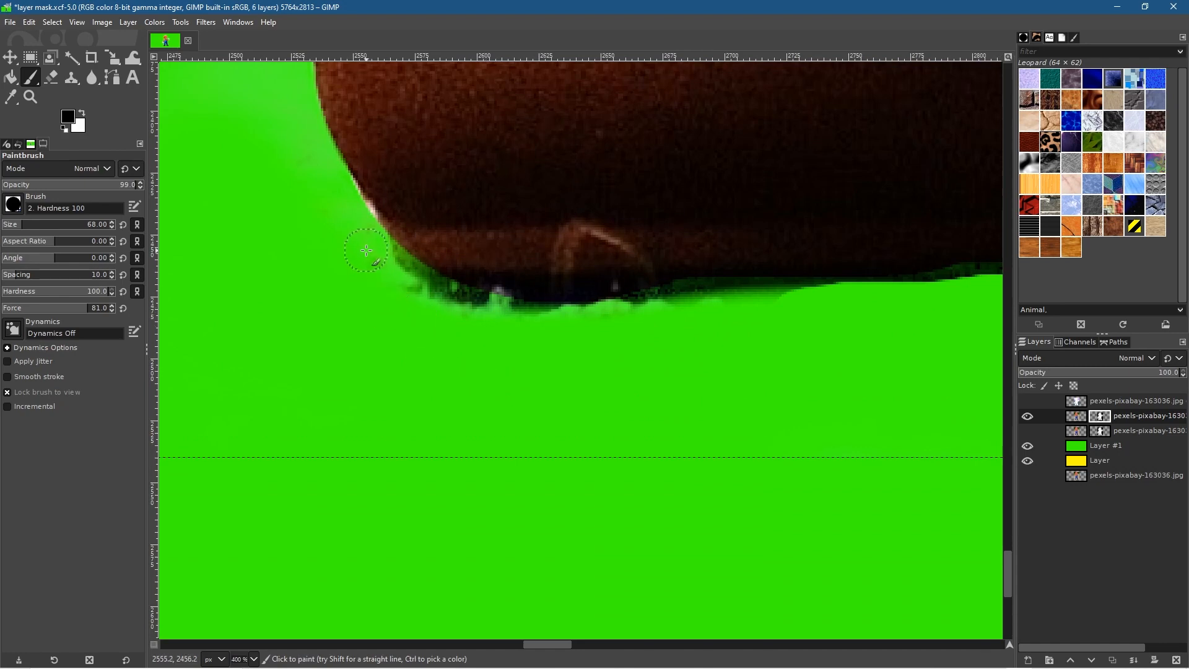
mouse_move(375, 260)
mouse_down()
mouse_move(464, 319)
mouse_move(565, 338)
mouse_up()
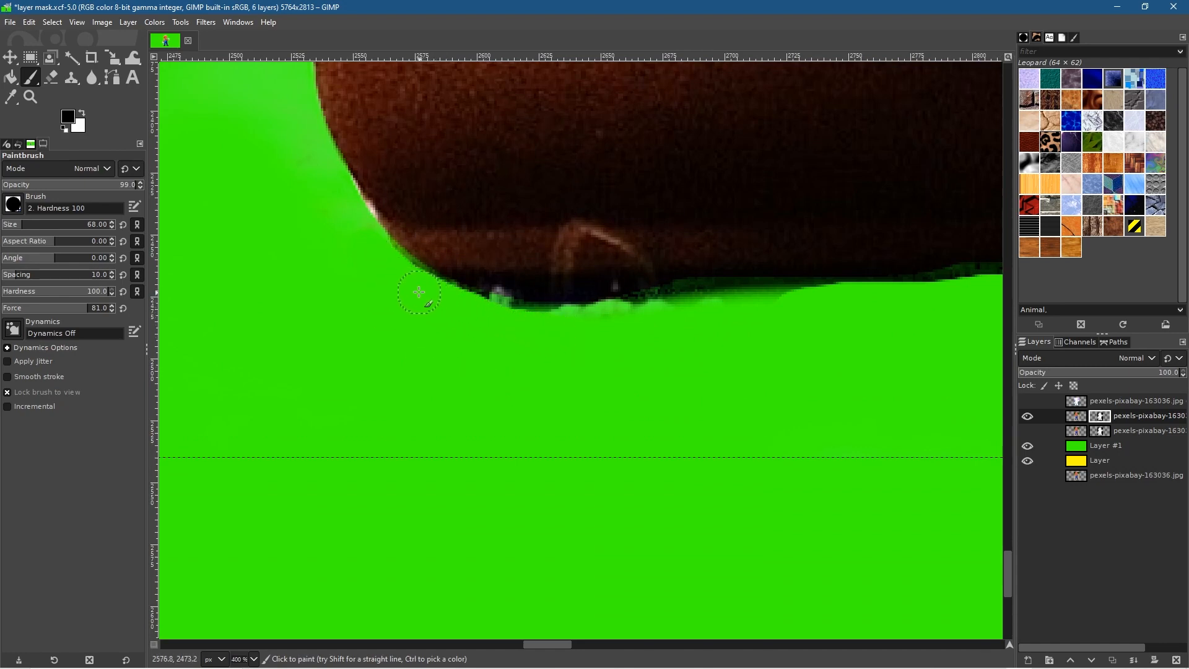
mouse_move(379, 251)
mouse_down()
mouse_move(449, 301)
mouse_move(513, 317)
mouse_move(845, 320)
mouse_move(731, 314)
mouse_move(627, 335)
mouse_move(569, 330)
mouse_up()
Step: Leave the brush for the Move tool and save the project
scroll(734, 353, down, 2)
scroll(734, 353, down, 7)
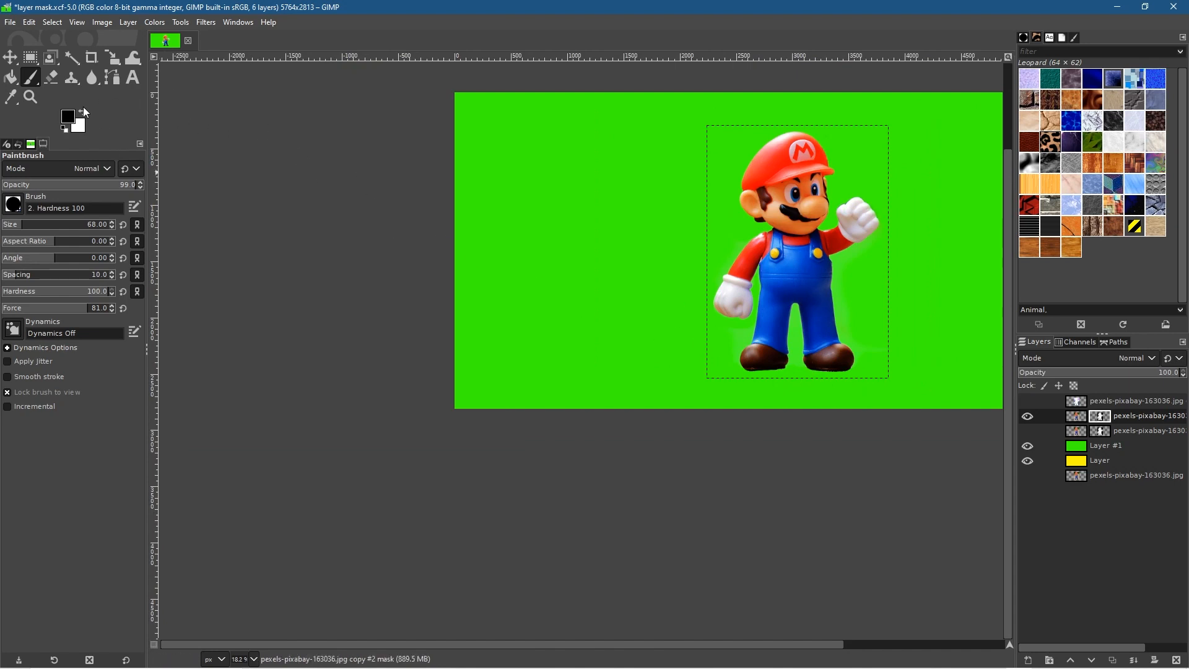
click(10, 57)
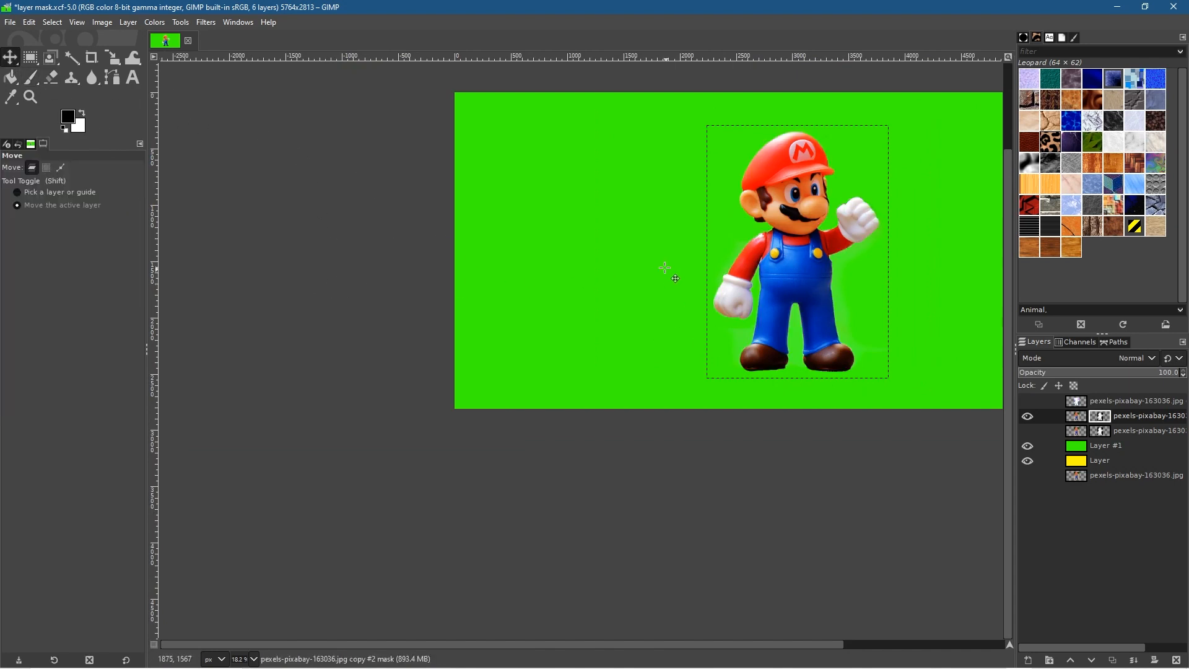
scroll(666, 270, down, 1)
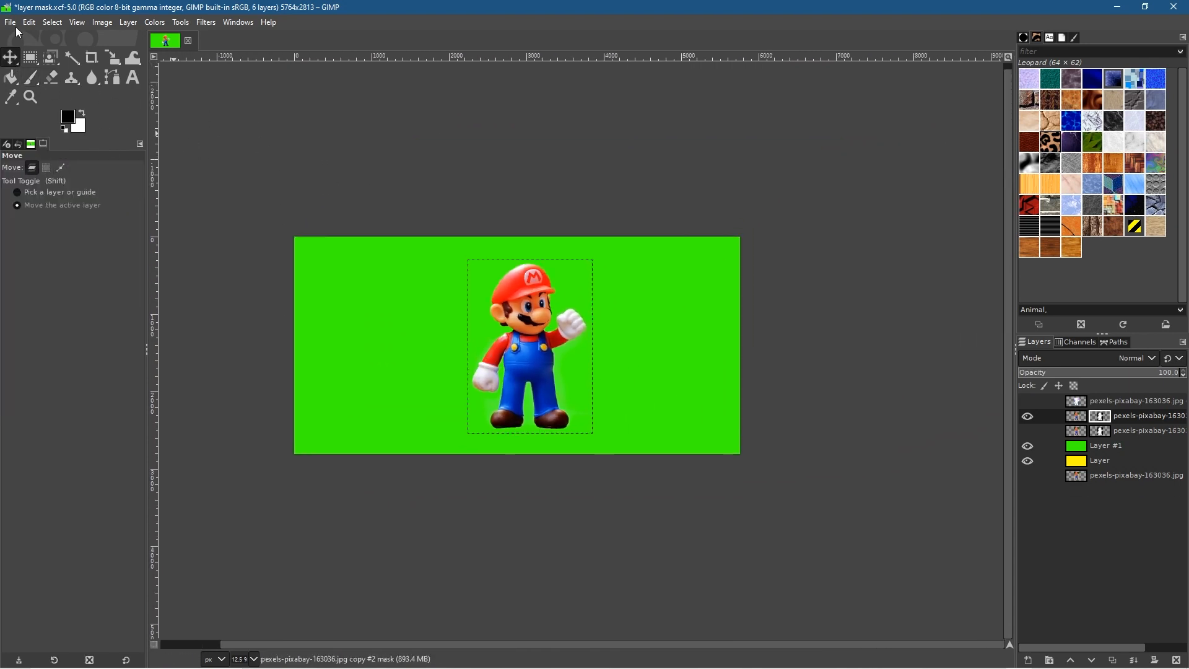
click(12, 23)
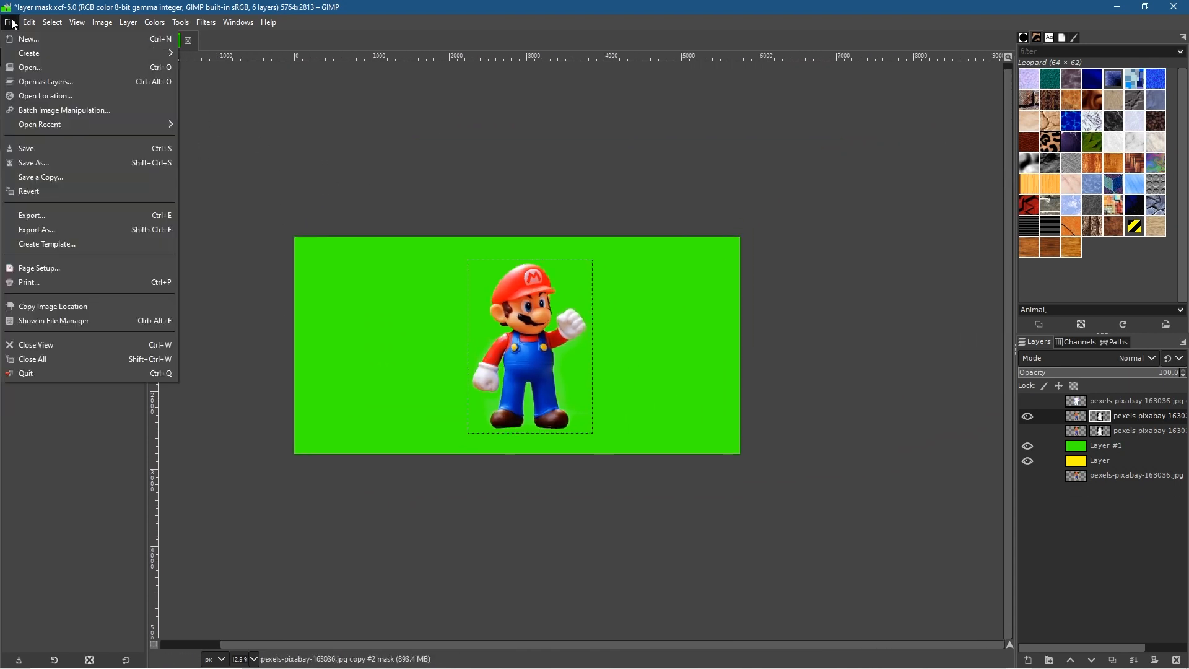
click(37, 150)
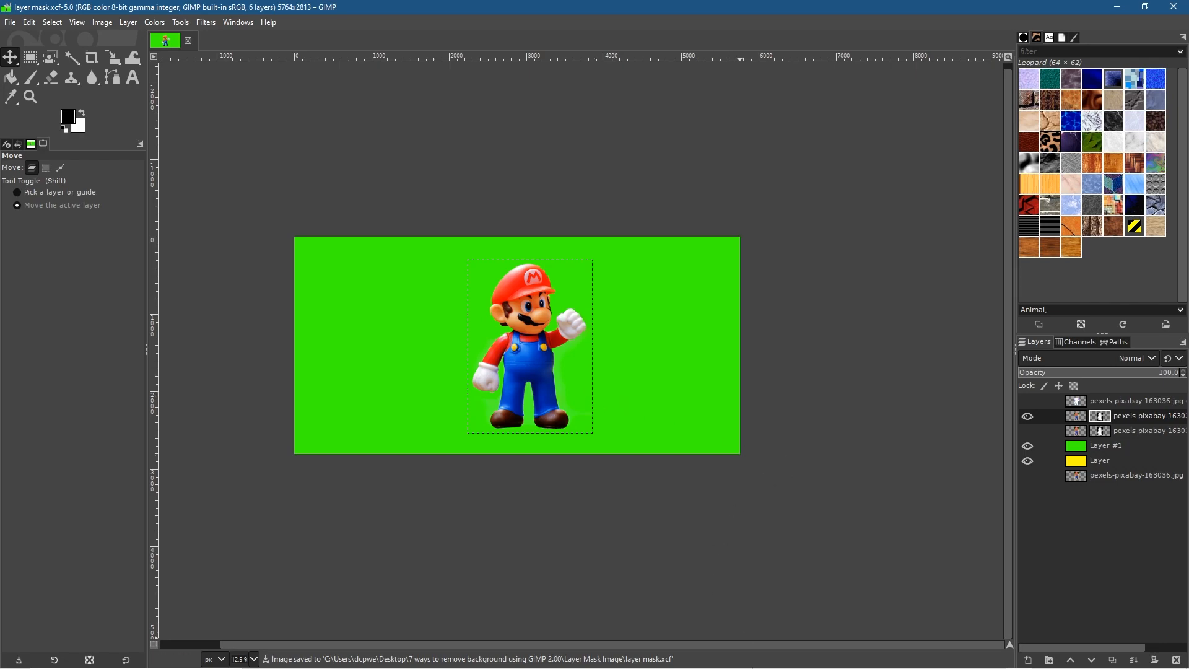
Step: Switch to the Pexels page in Chrome, dismiss the pop-up, and search for "coffee shop" photos
click(967, 658)
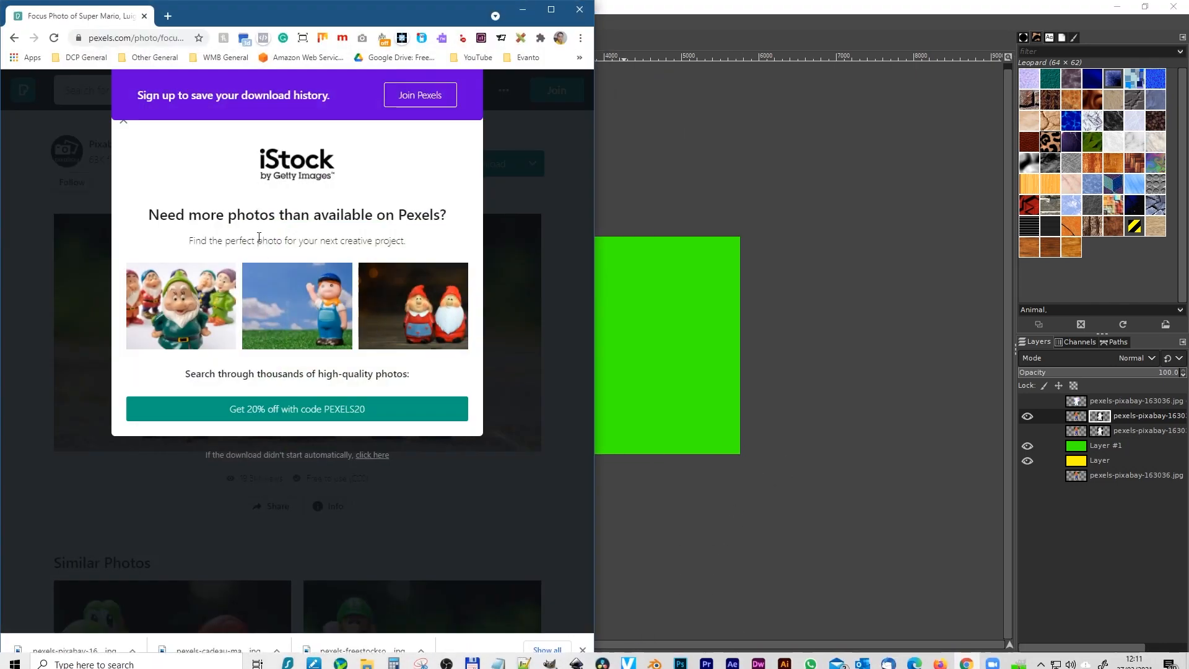
click(37, 144)
click(117, 93)
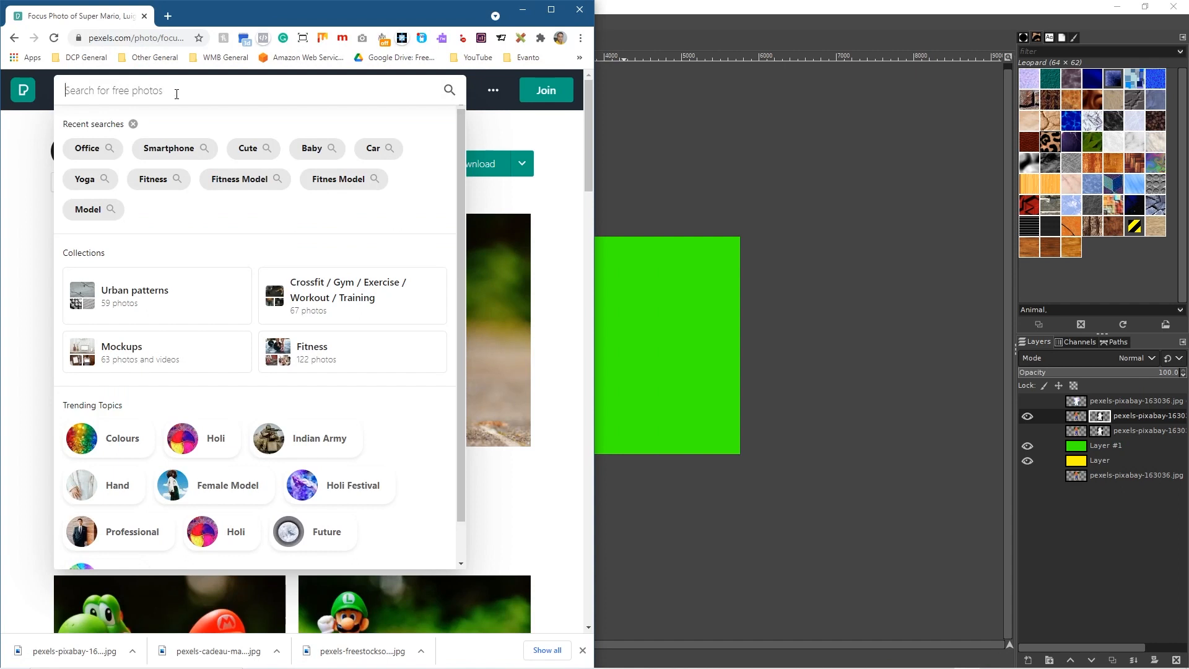
text(c)
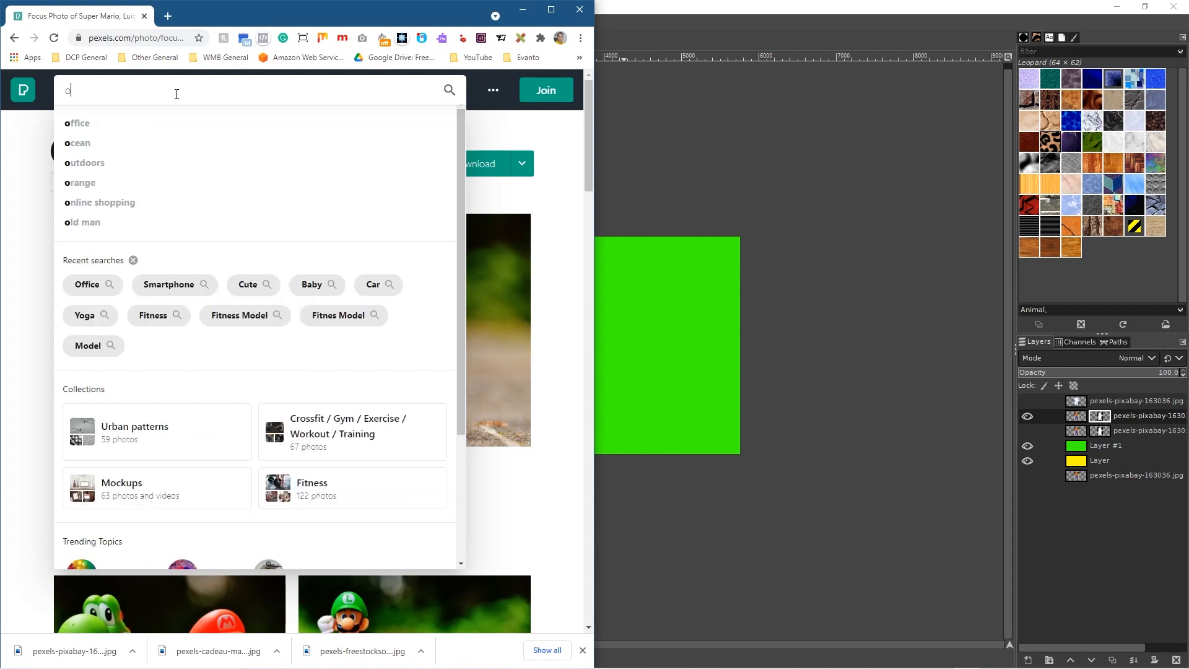
text(offee)
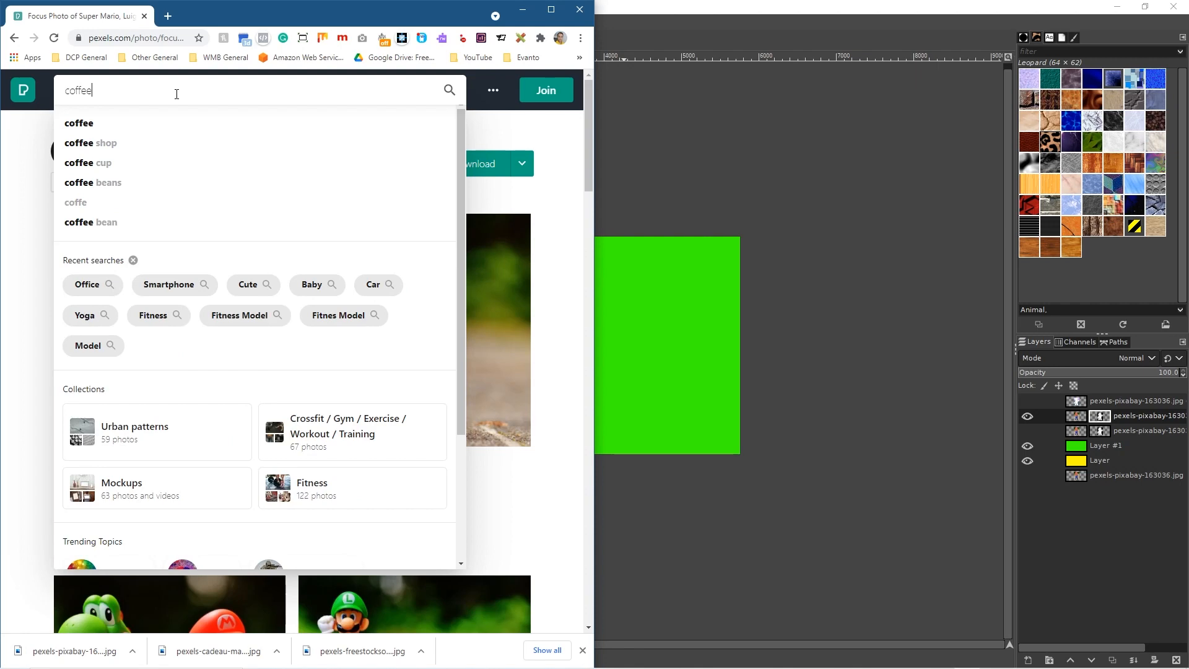
key(Down)
key(Down)
key(Return)
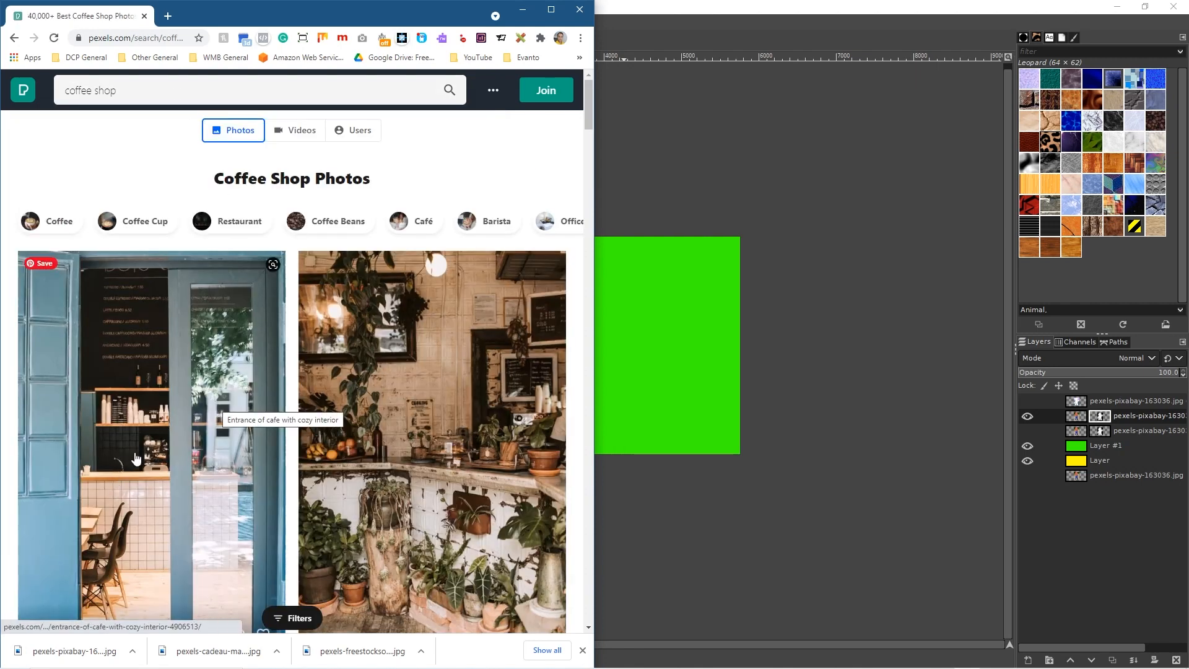
Step: Browse the coffee shop photos and download the one of the café entrance with the blue door
scroll(148, 447, down, 4)
scroll(154, 446, down, 5)
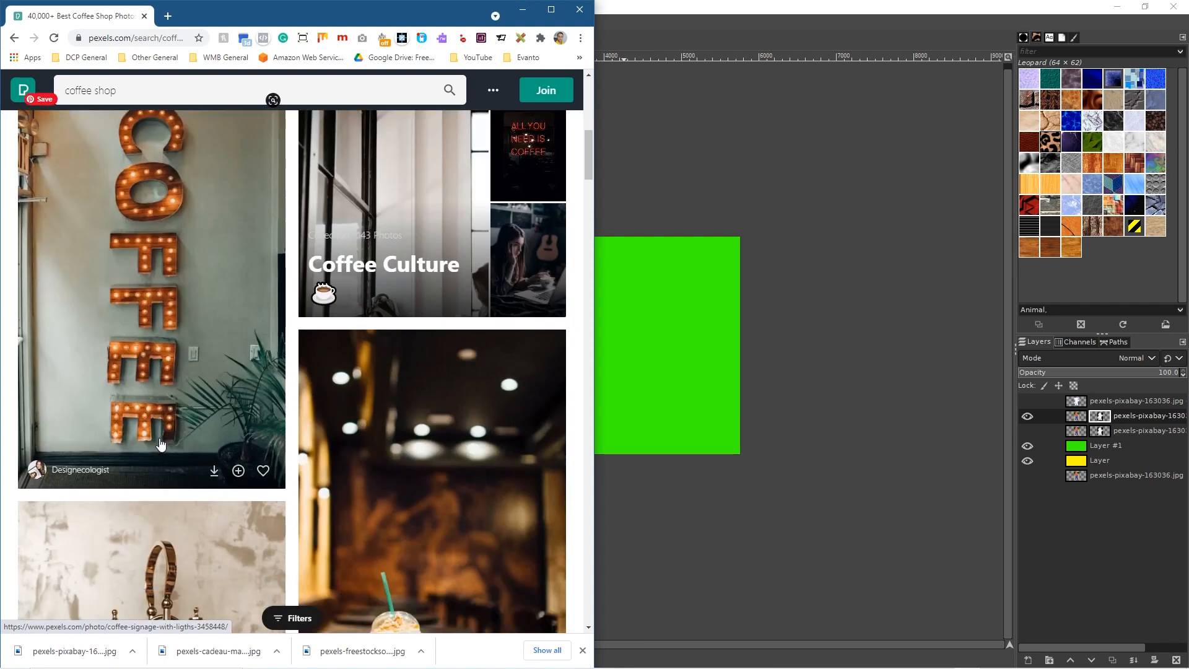
scroll(158, 443, down, 9)
scroll(160, 440, up, 9)
scroll(161, 440, up, 6)
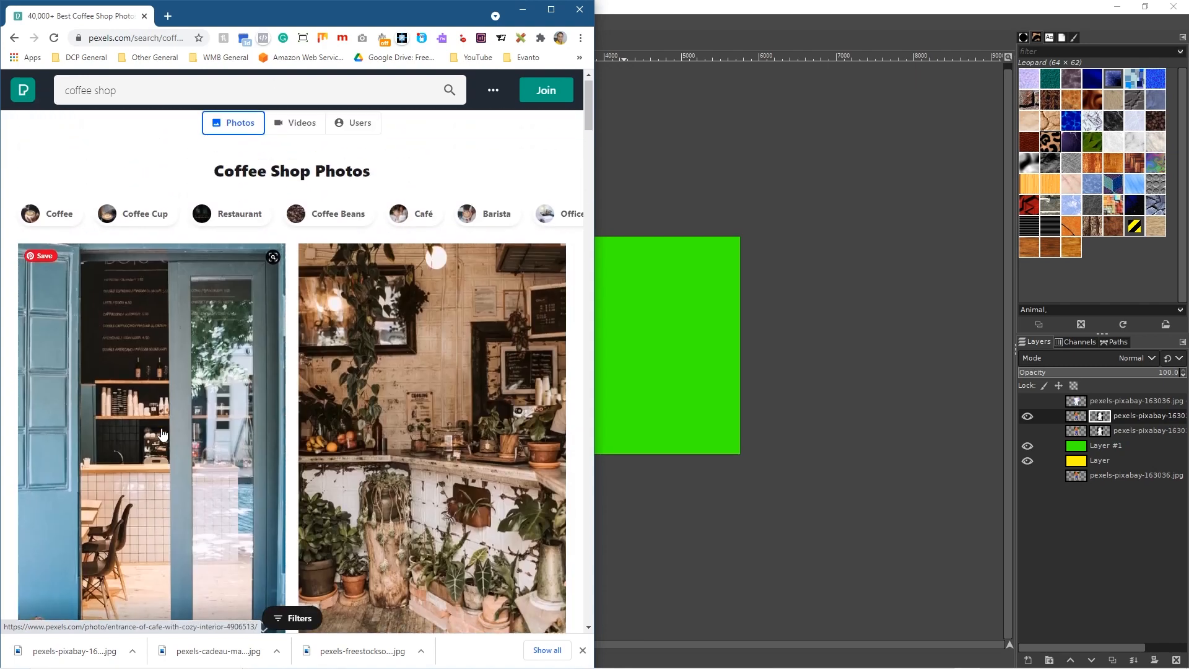
click(251, 515)
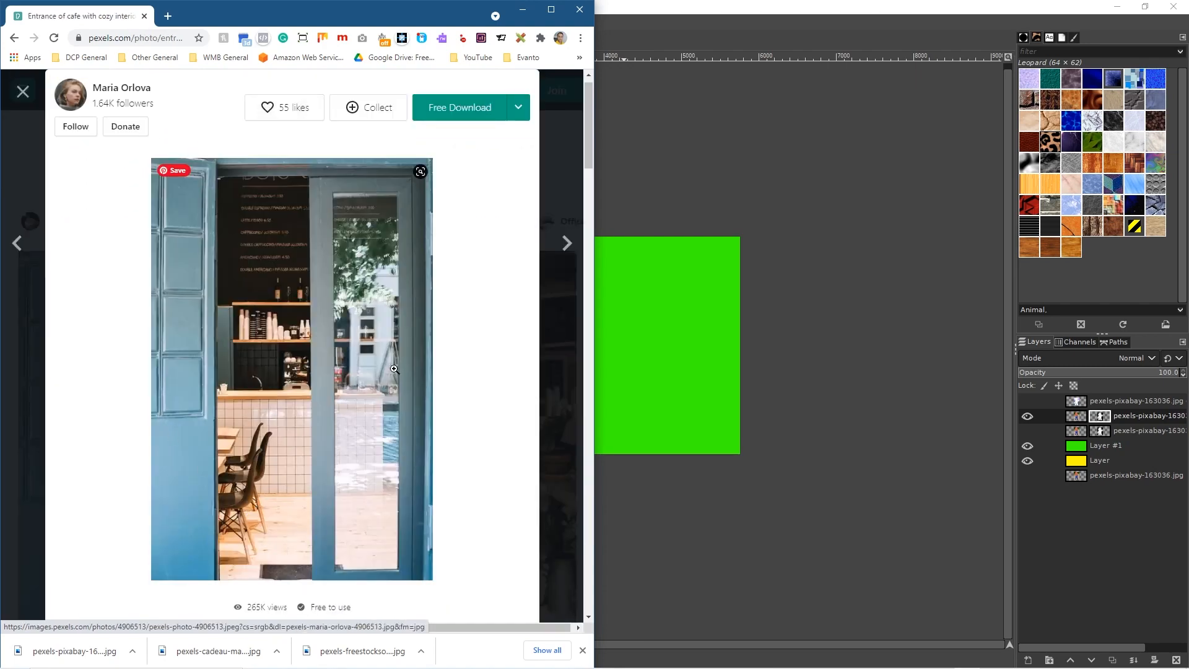
click(479, 118)
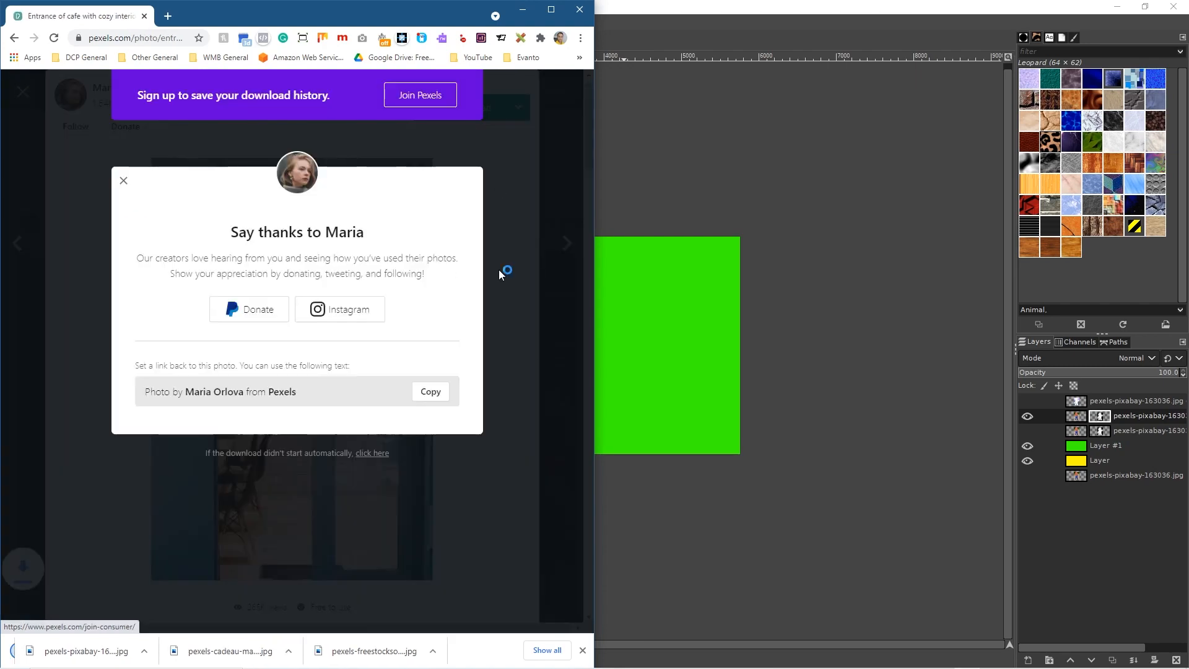
Step: Put the downloaded café photo into the Layer Mask Image folder, minimize the browser, and switch back to GIMP
click(1118, 6)
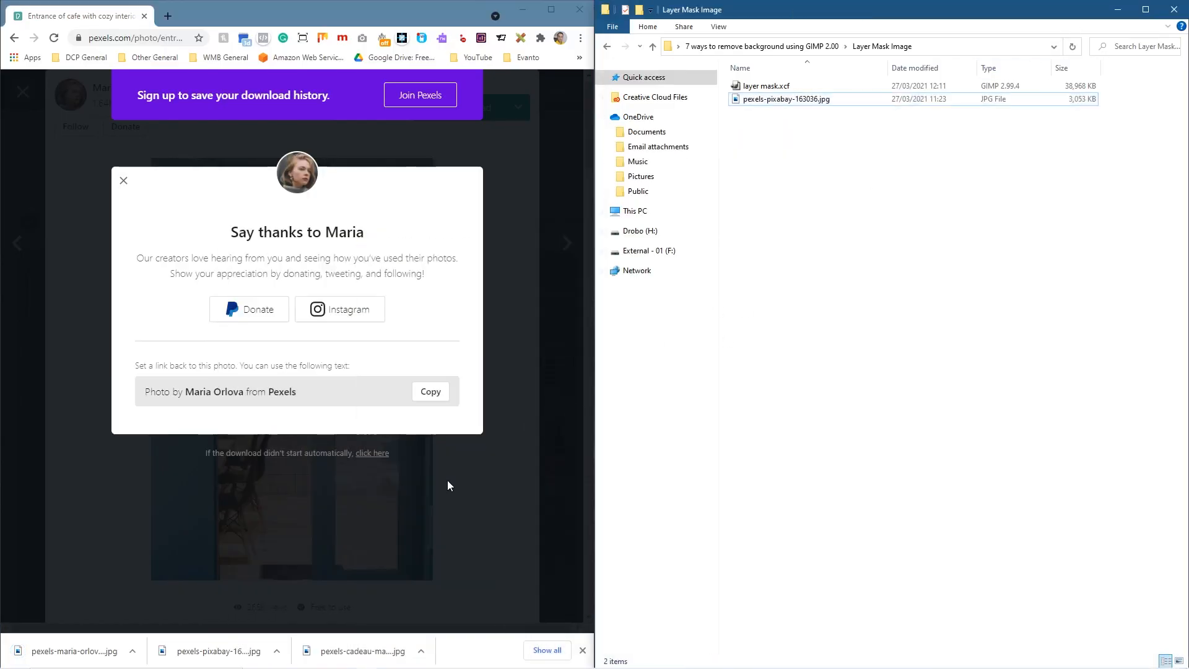
drag(98, 641, 882, 294)
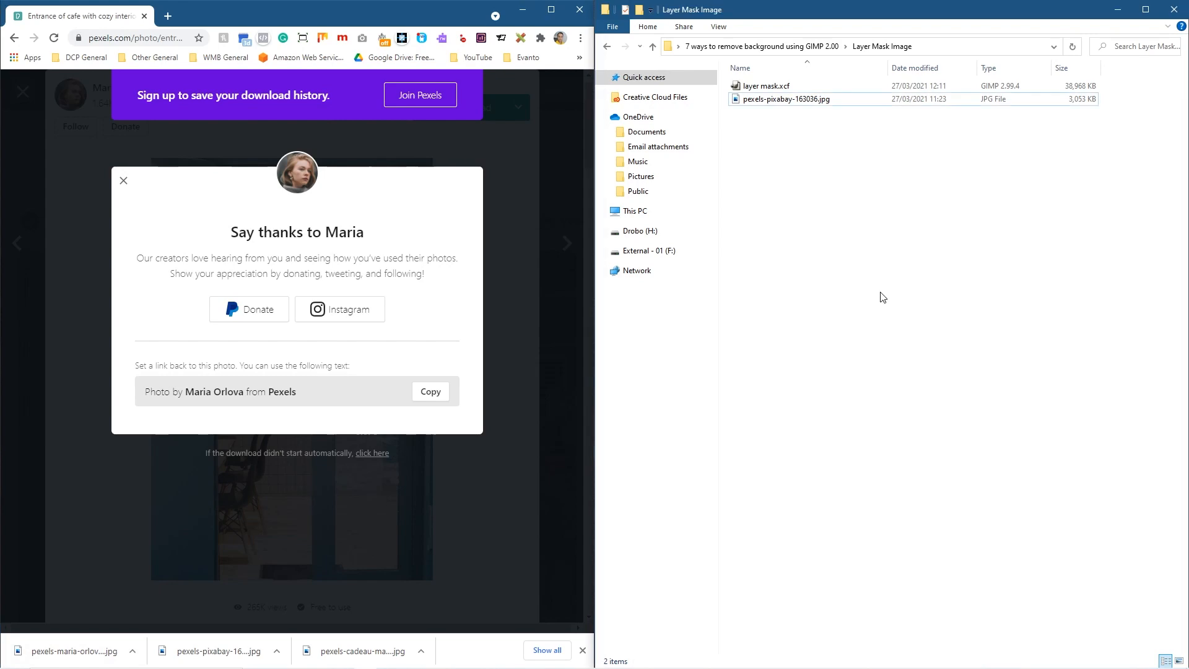
click(522, 10)
key(alt+Tab)
key(alt+Tab)
key(alt+Tab)
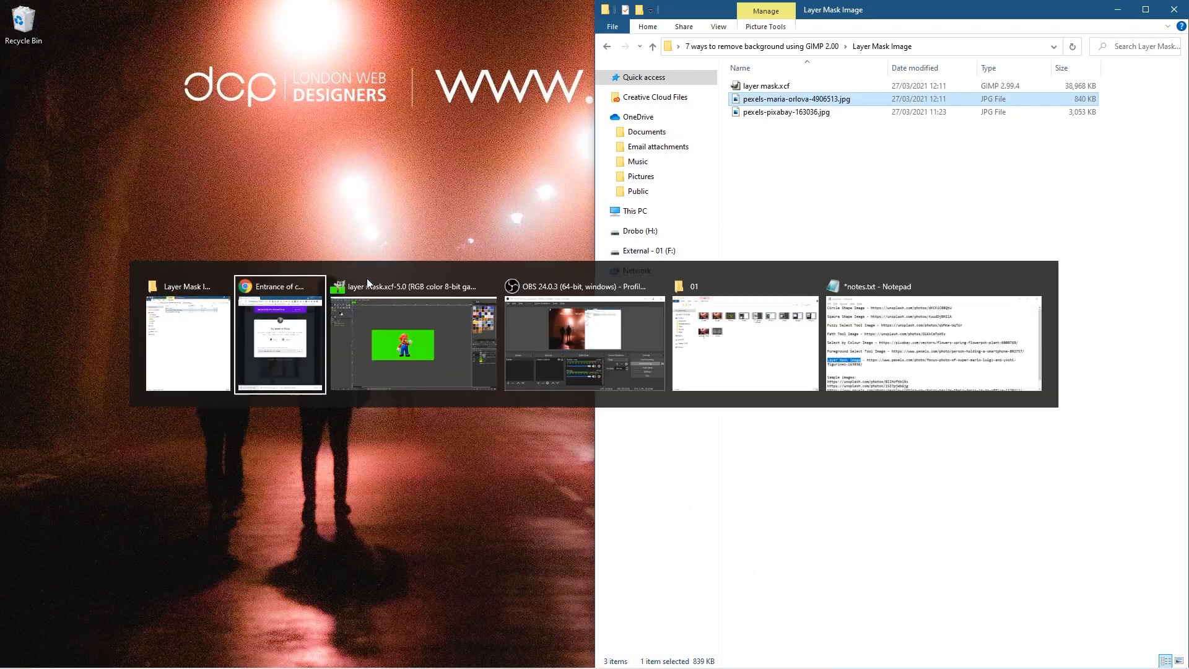
click(388, 380)
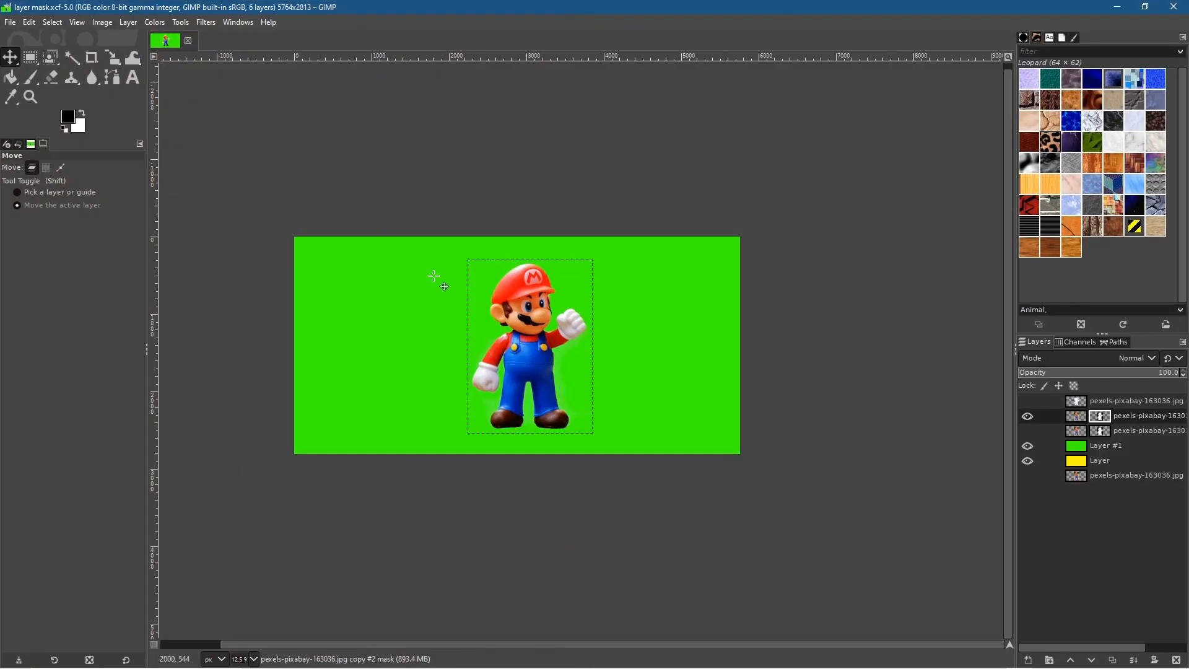
Step: Open the downloaded café photo from the Layer Mask Image folder as a separate image
click(11, 22)
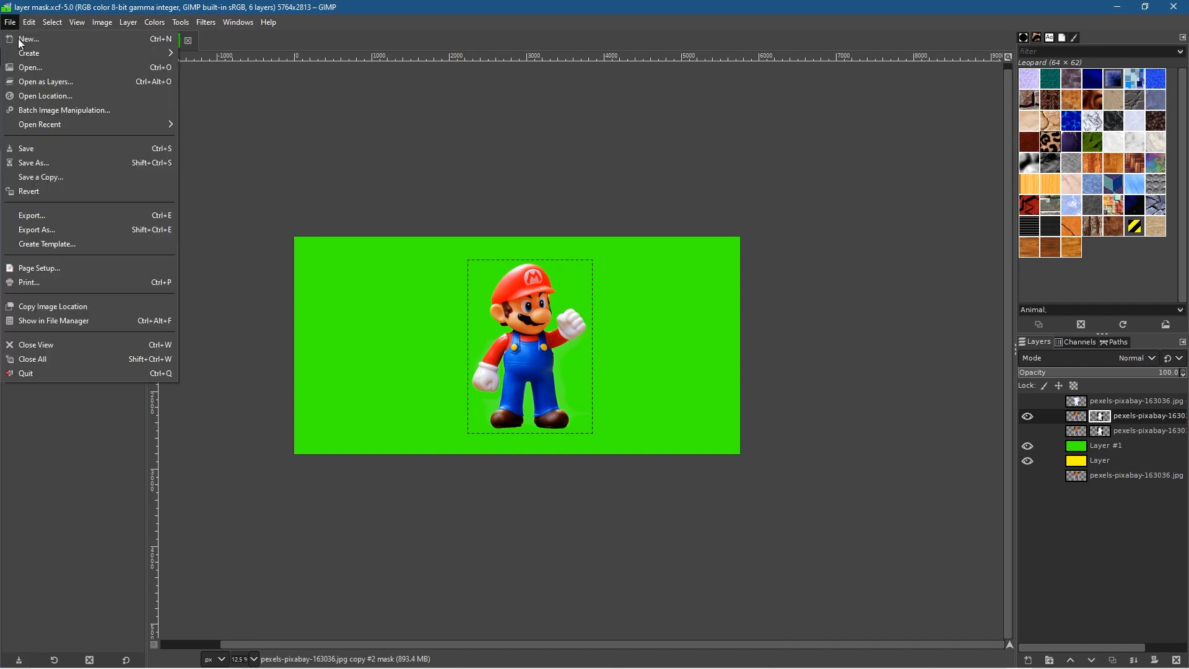
click(28, 70)
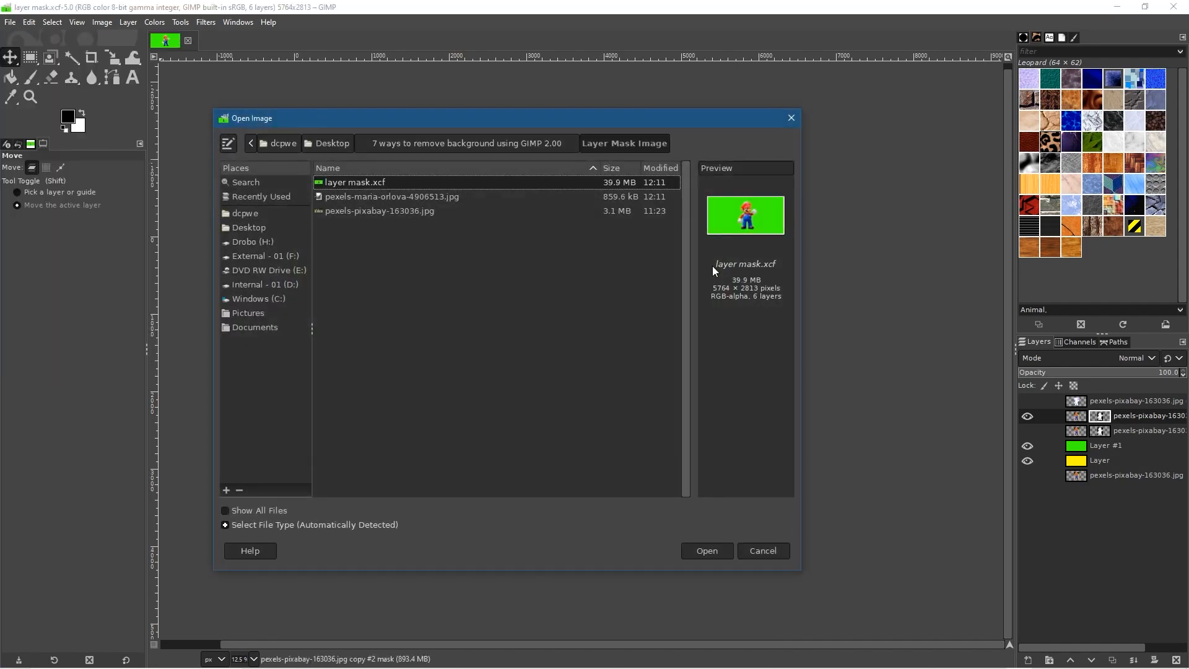
click(367, 211)
click(410, 195)
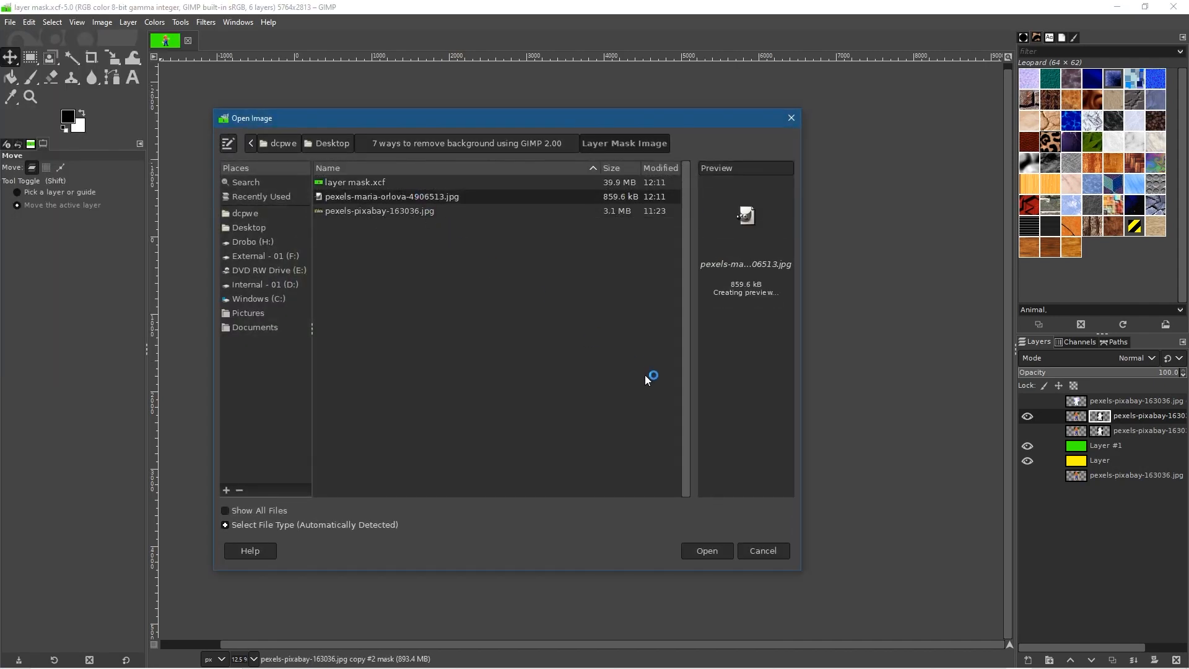
click(699, 551)
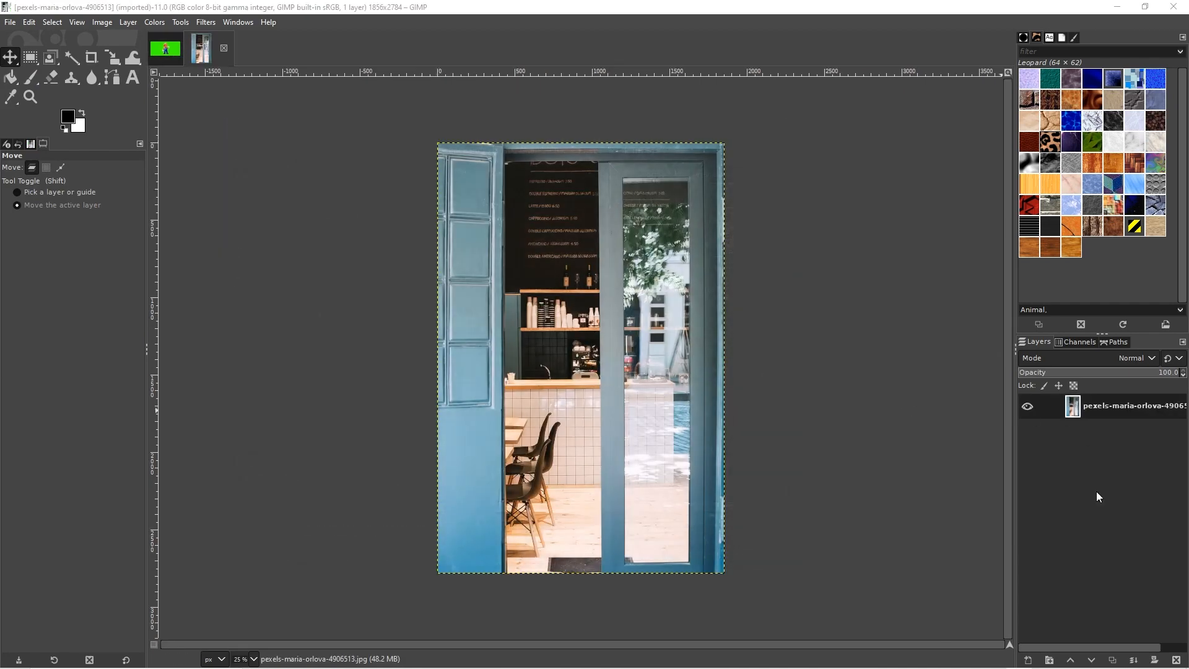
Step: Add a new layer filled with transparency above the café photo, at the full 1856 × 2784 px image size
click(1028, 661)
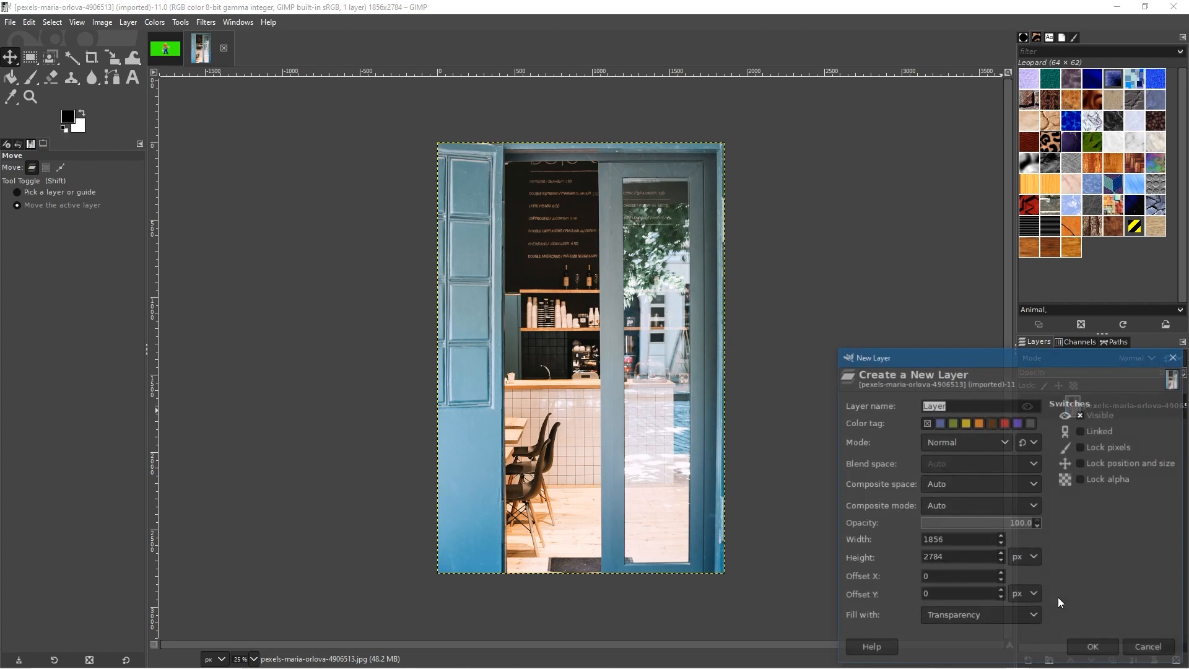
click(1009, 620)
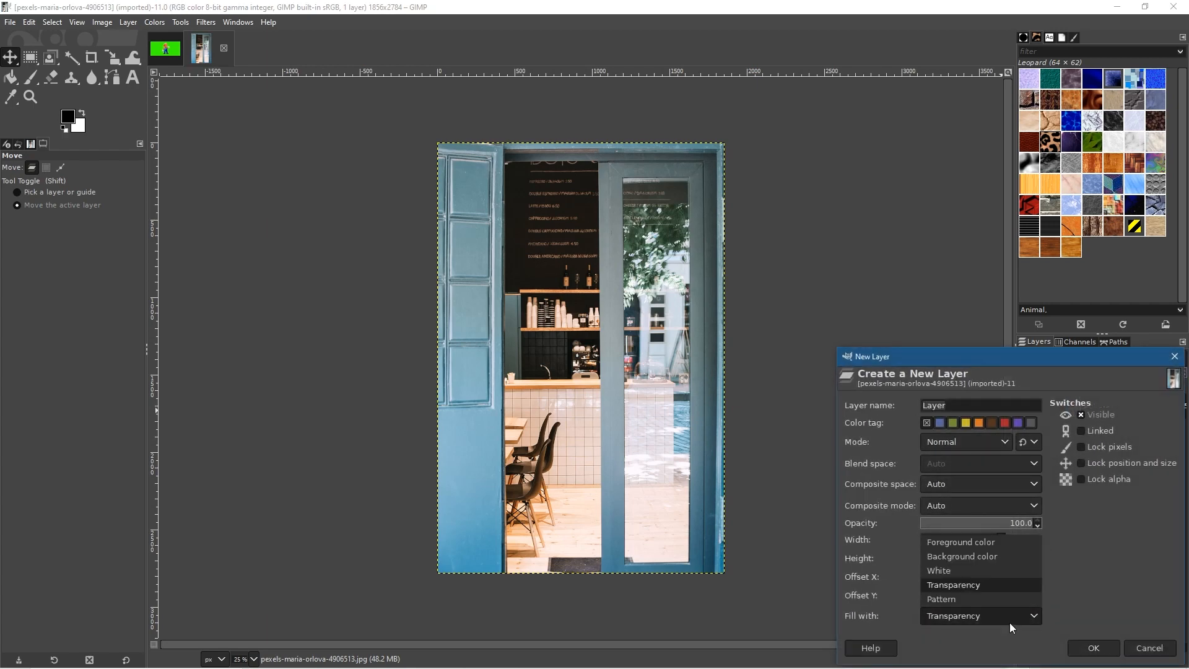
click(1010, 622)
click(1095, 648)
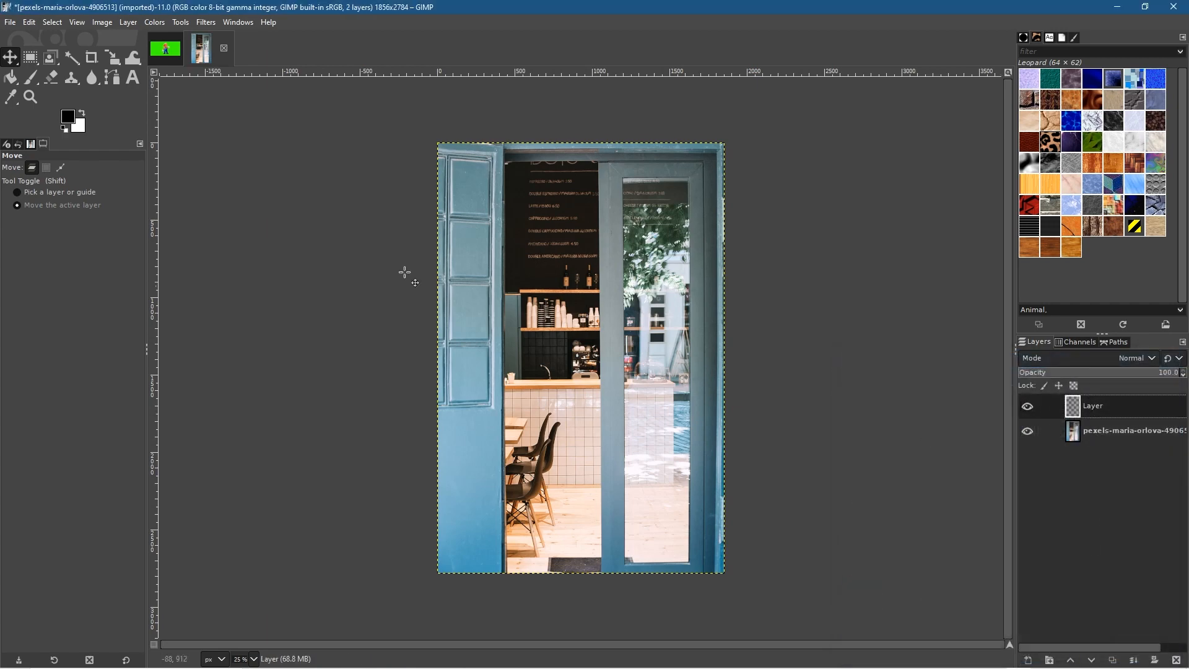
Step: In the layer mask project, copy the picture content of the visible masked Mario layer rather than its mask
click(164, 50)
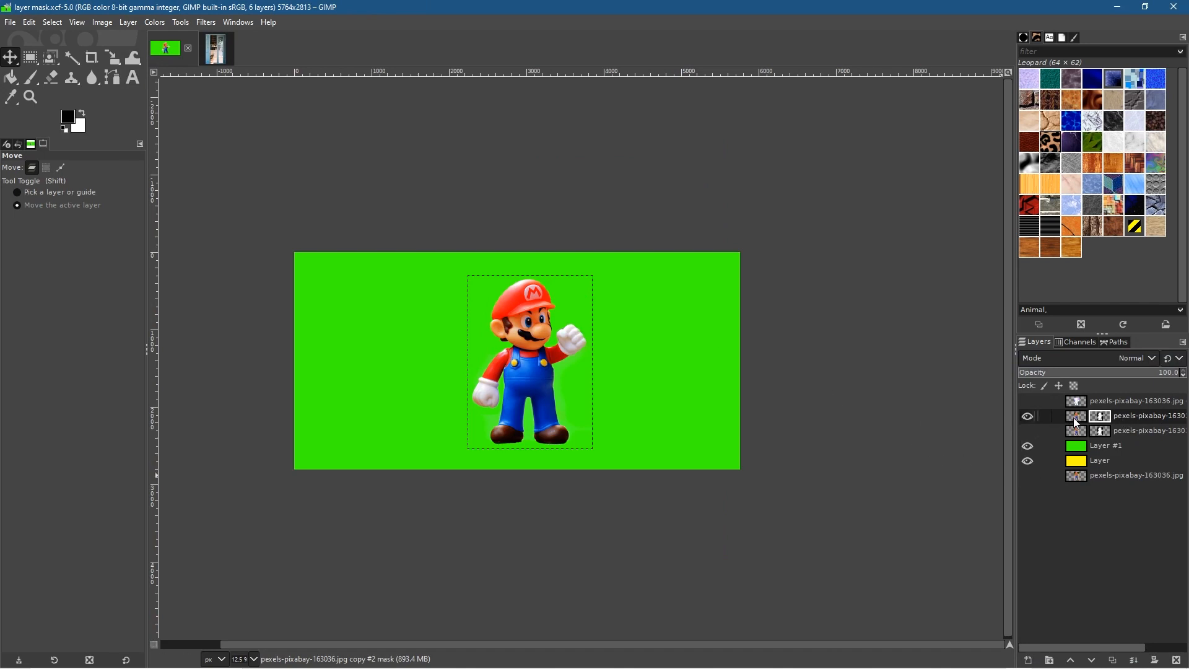
click(1078, 424)
click(1048, 417)
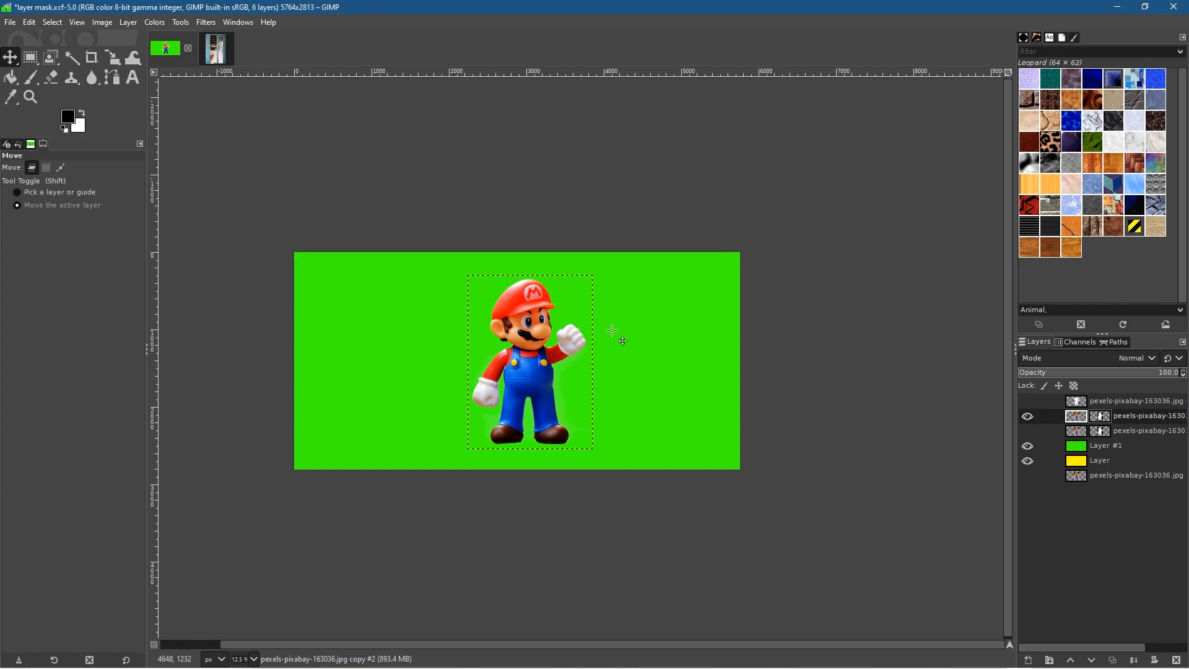
click(29, 23)
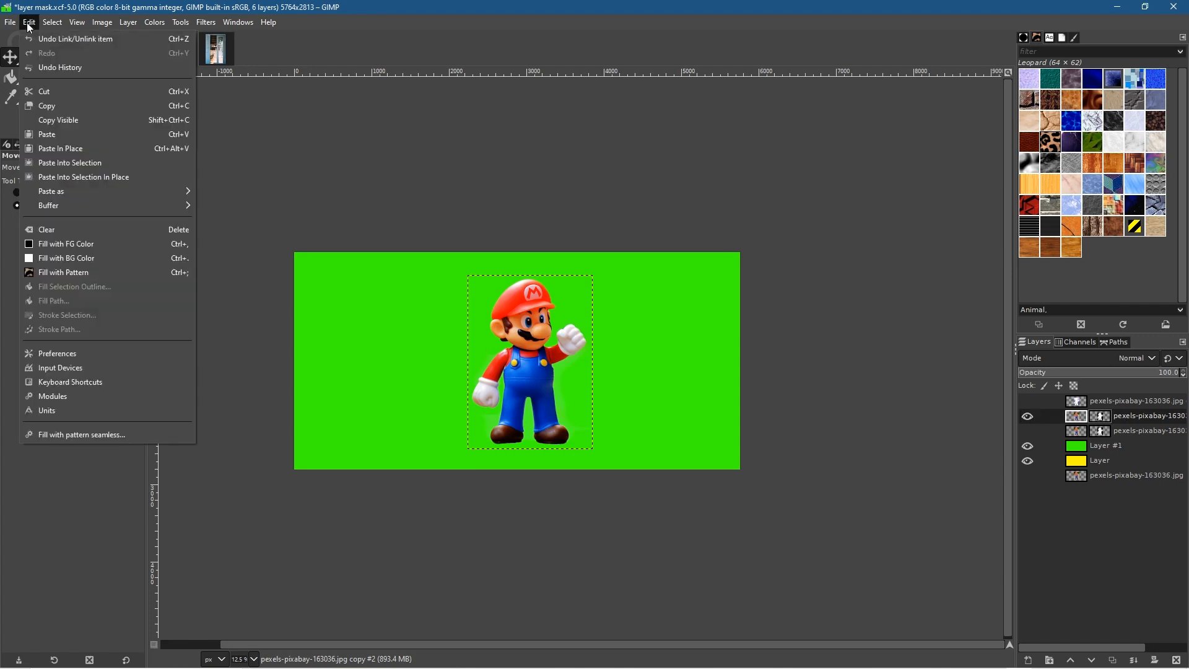
click(54, 109)
Step: Paste the copied Mario picture into the café image and anchor it to the empty new layer
click(214, 58)
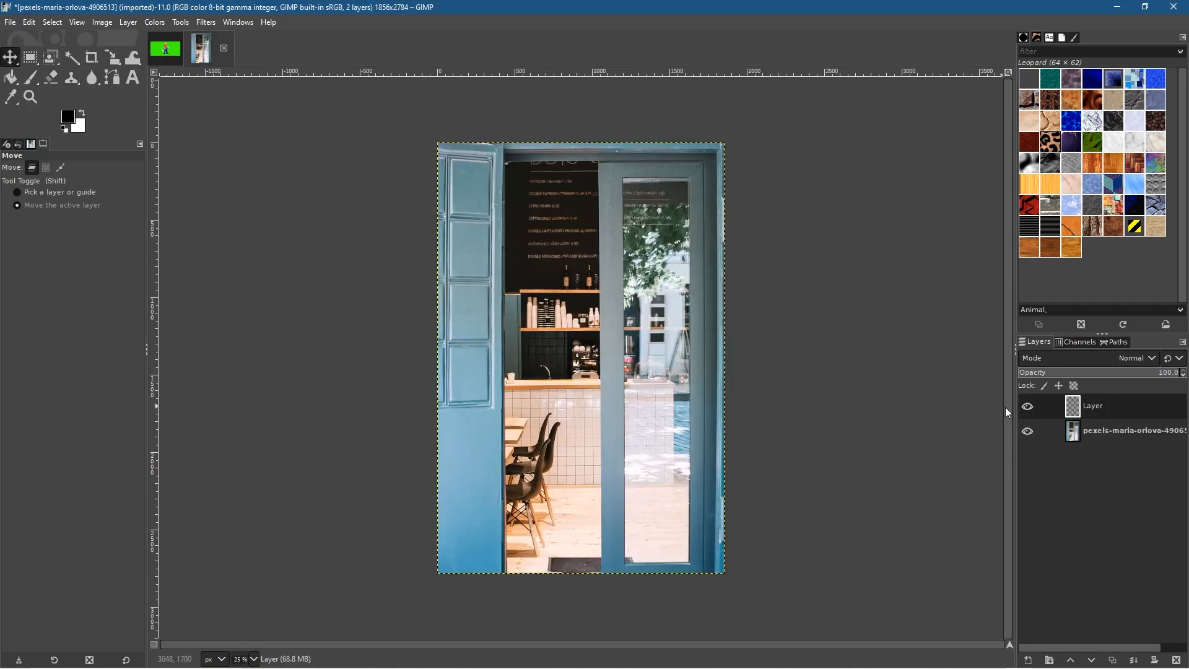
right_click(1096, 411)
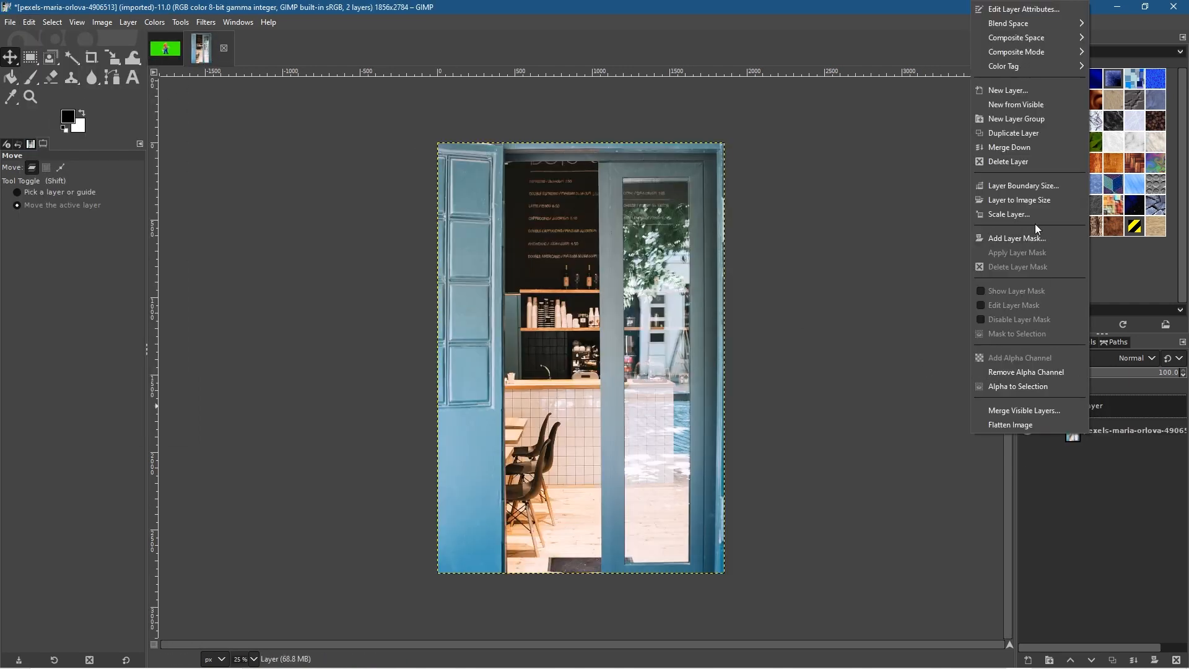
click(1133, 410)
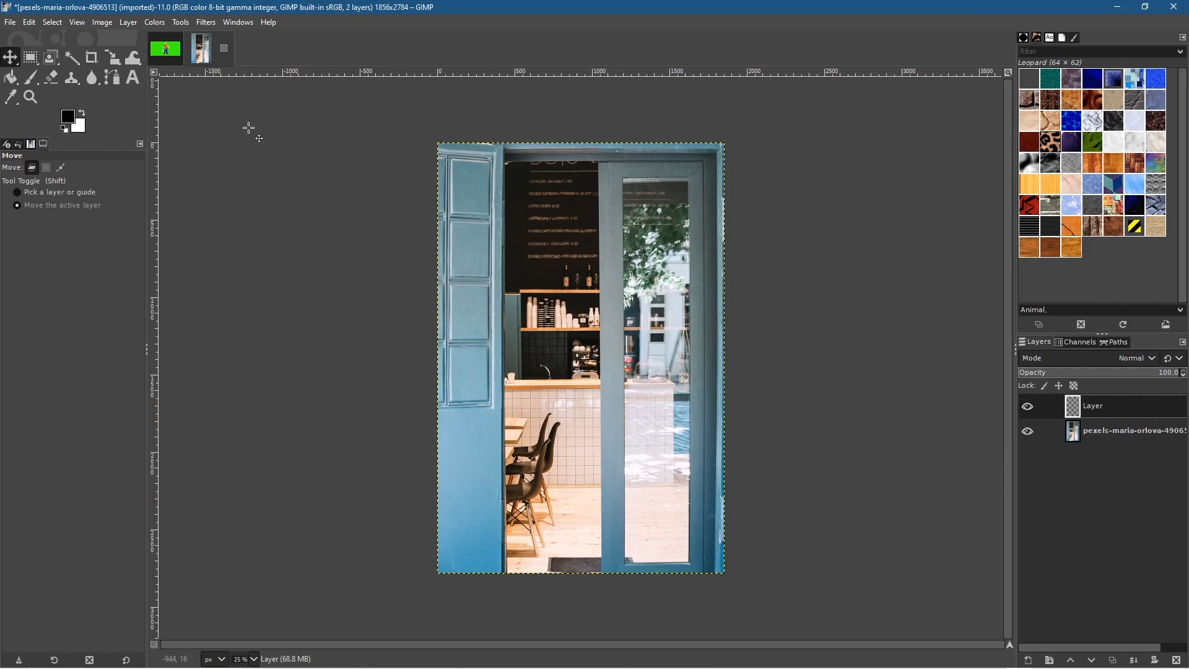
click(34, 25)
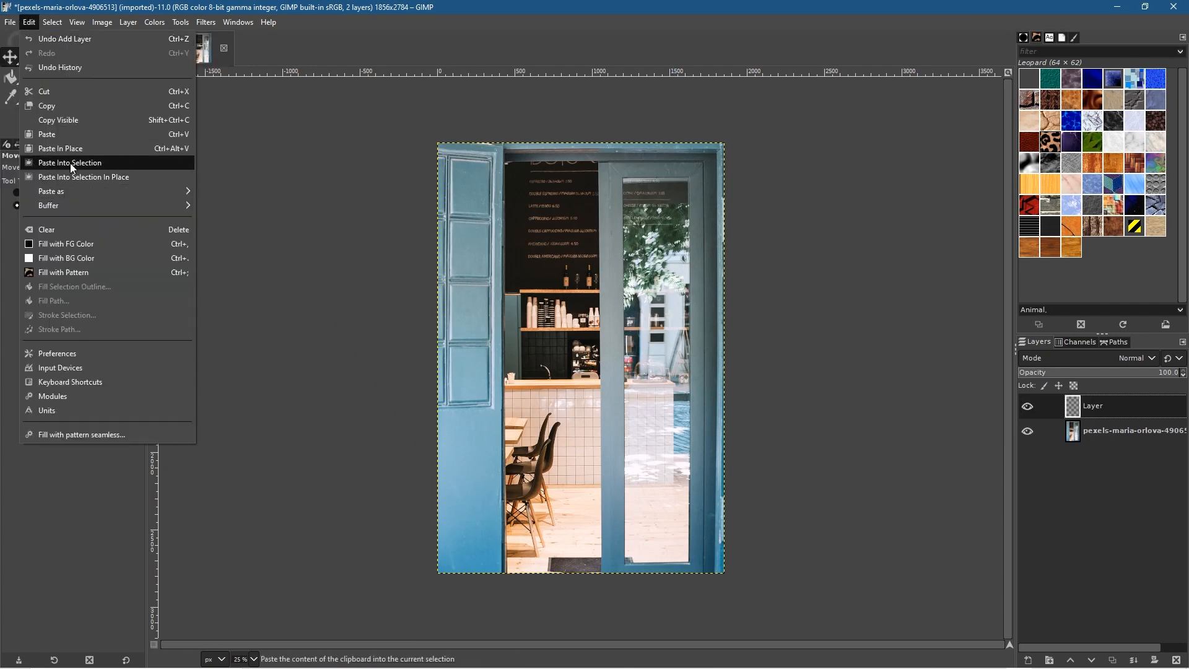
click(62, 136)
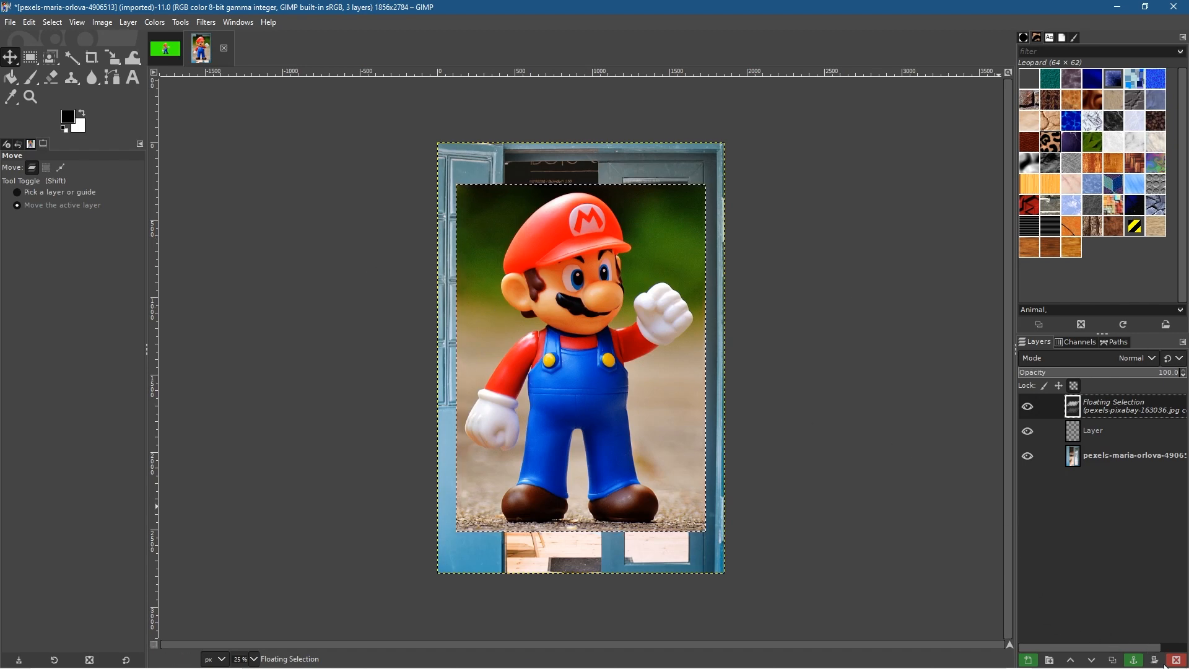
click(1135, 662)
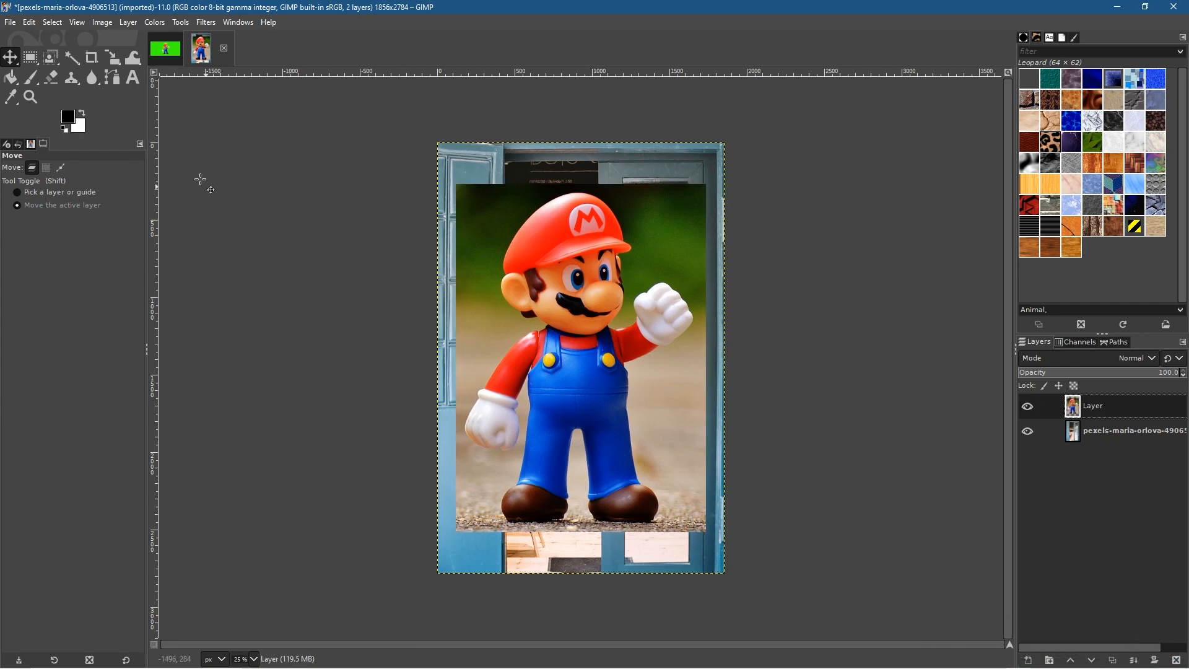
Step: In the layer mask project, select the visible Mario layer's mask and copy it
click(166, 48)
click(1102, 417)
right_click(1105, 420)
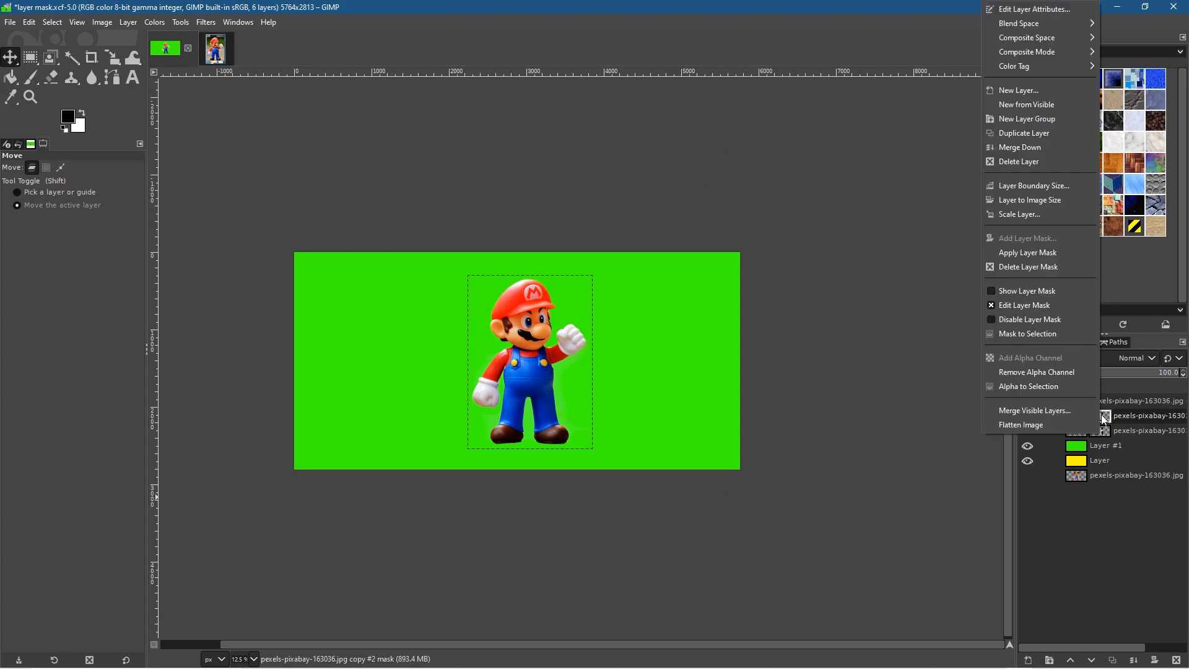
click(1102, 416)
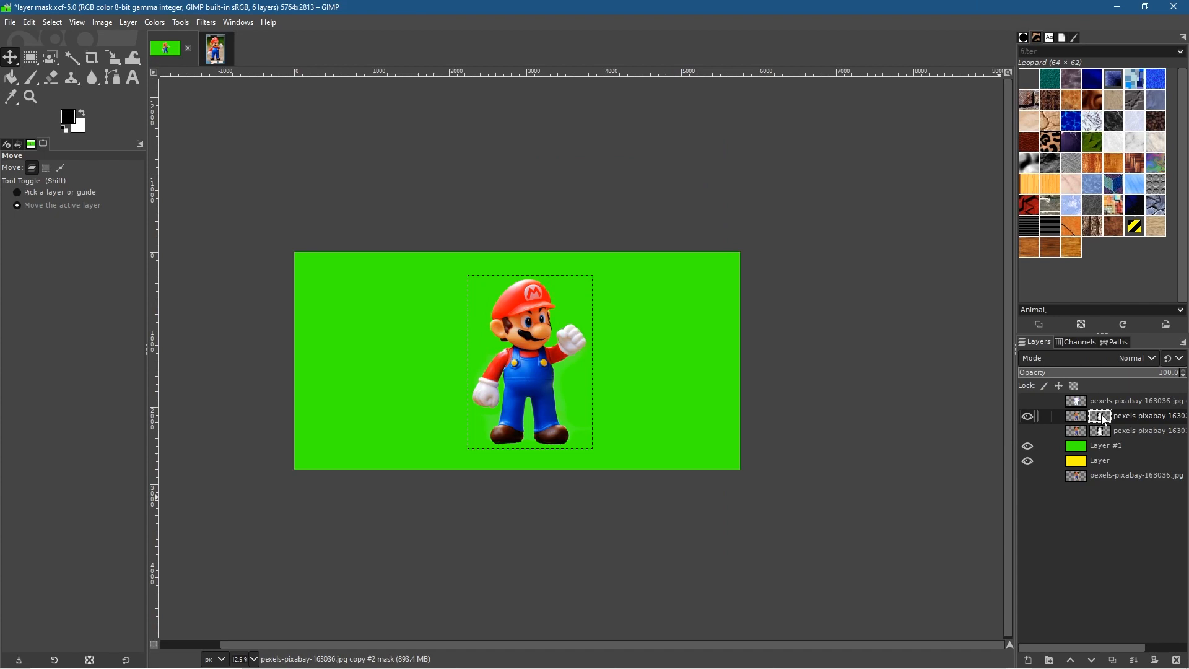
click(30, 22)
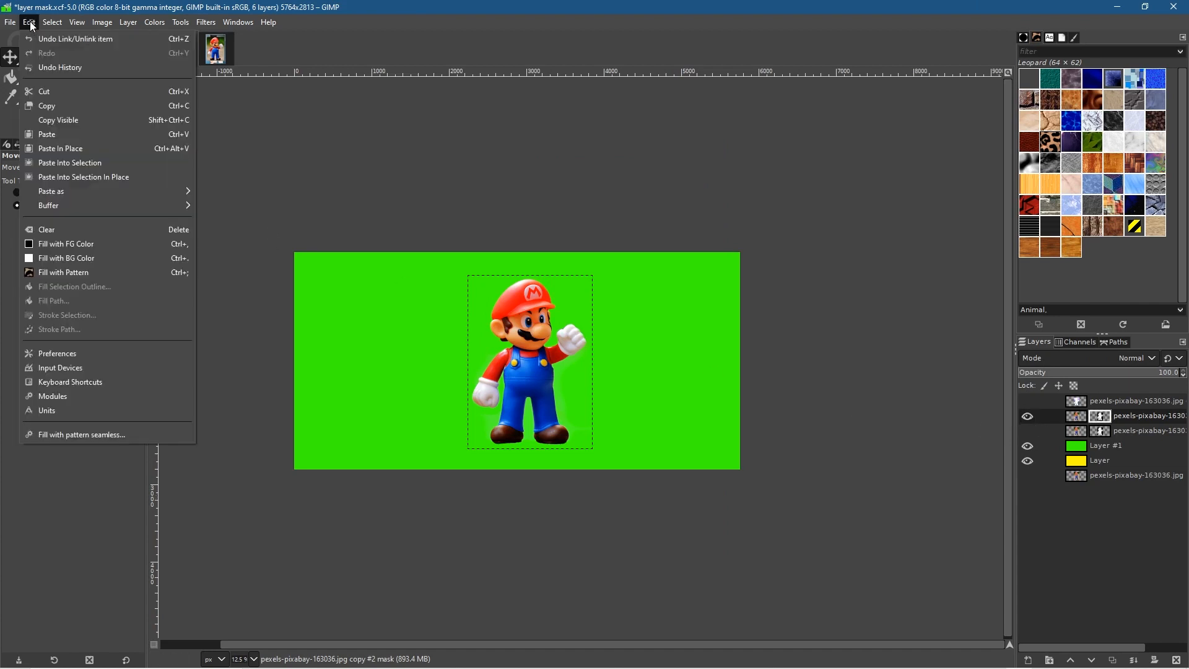
click(37, 105)
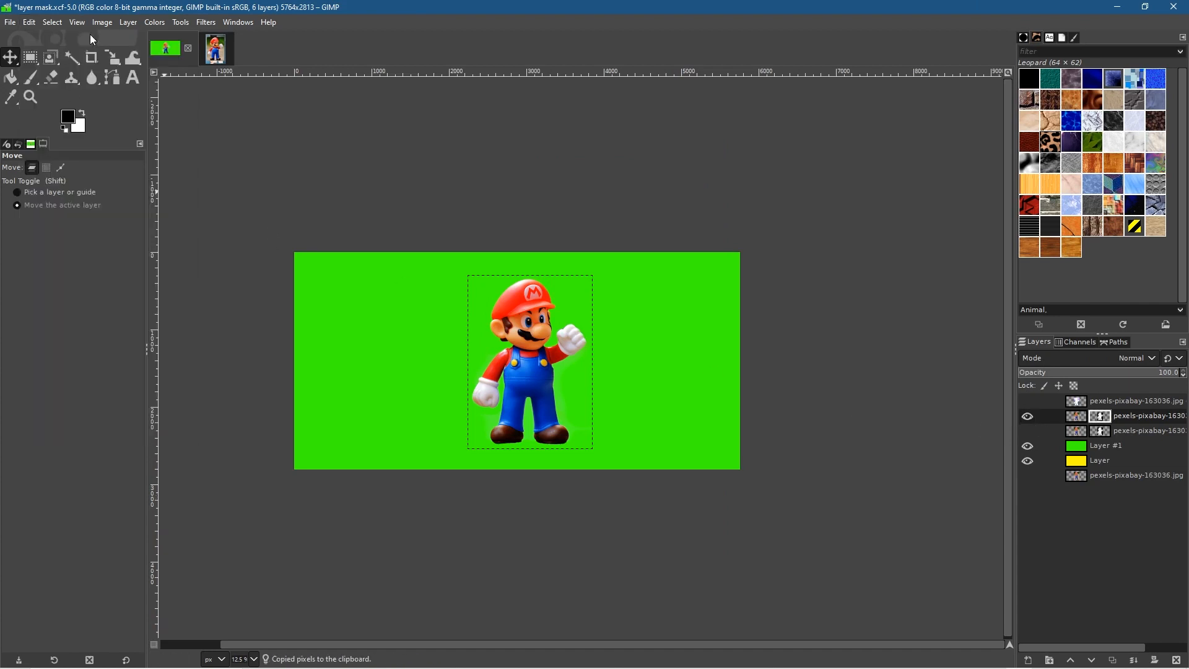
Step: Add a black layer mask to the café image's Mario layer, then paste the copied mask and anchor it there
click(226, 52)
right_click(1090, 403)
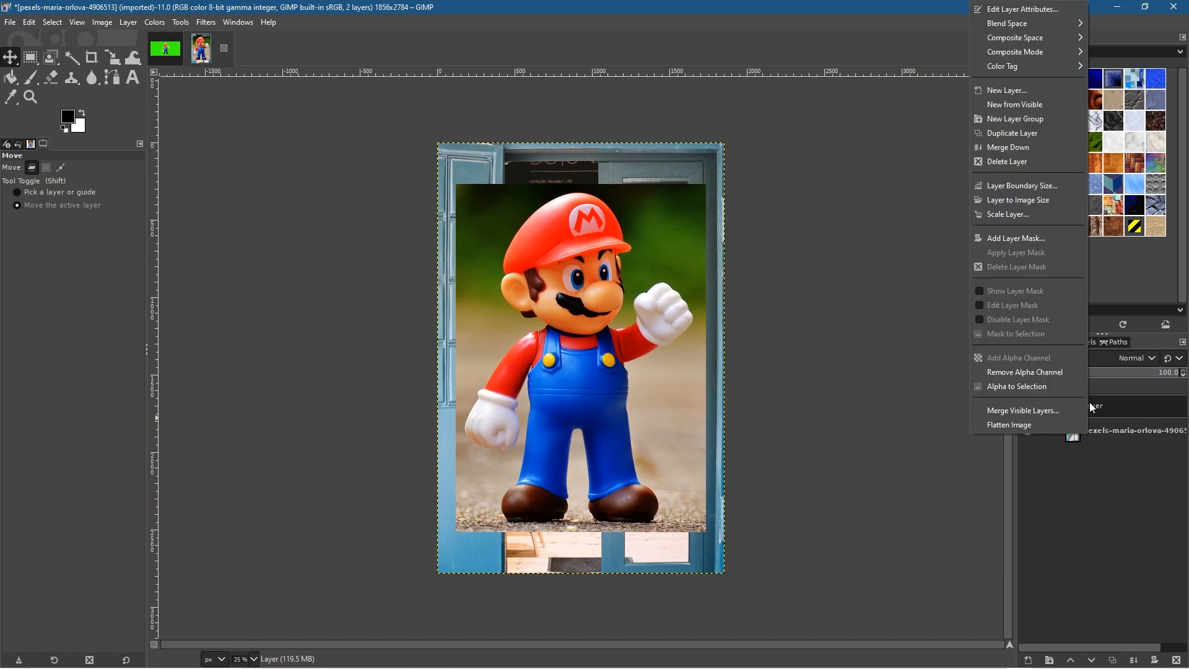
click(1026, 238)
click(1027, 332)
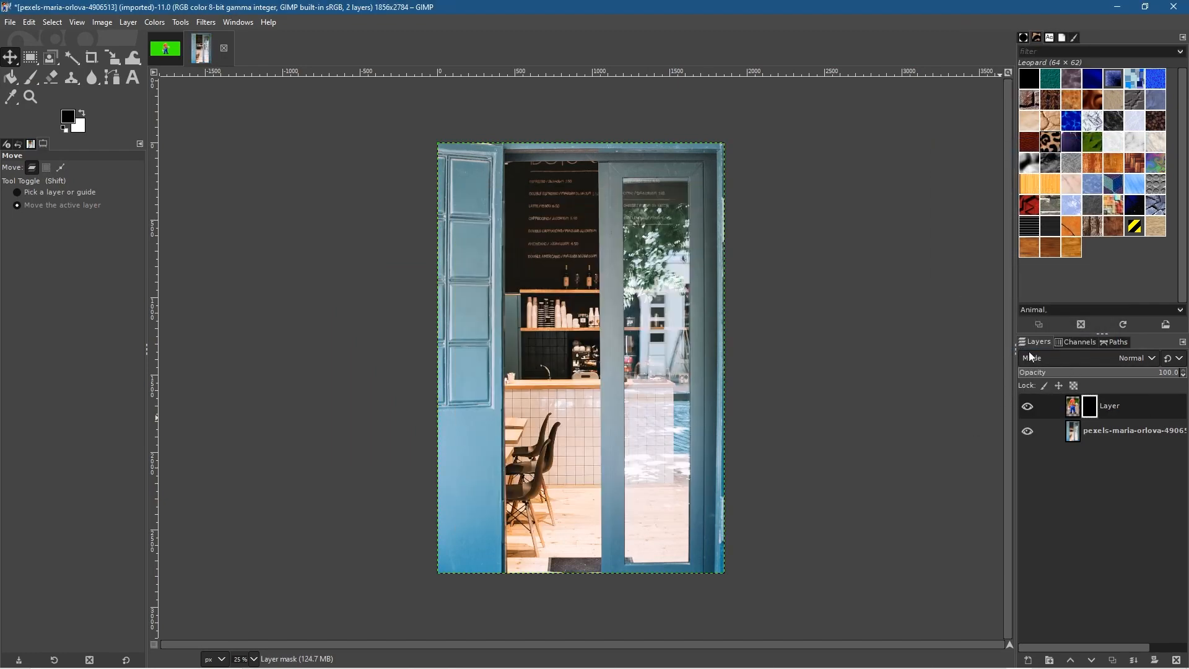
key(ctrl+v)
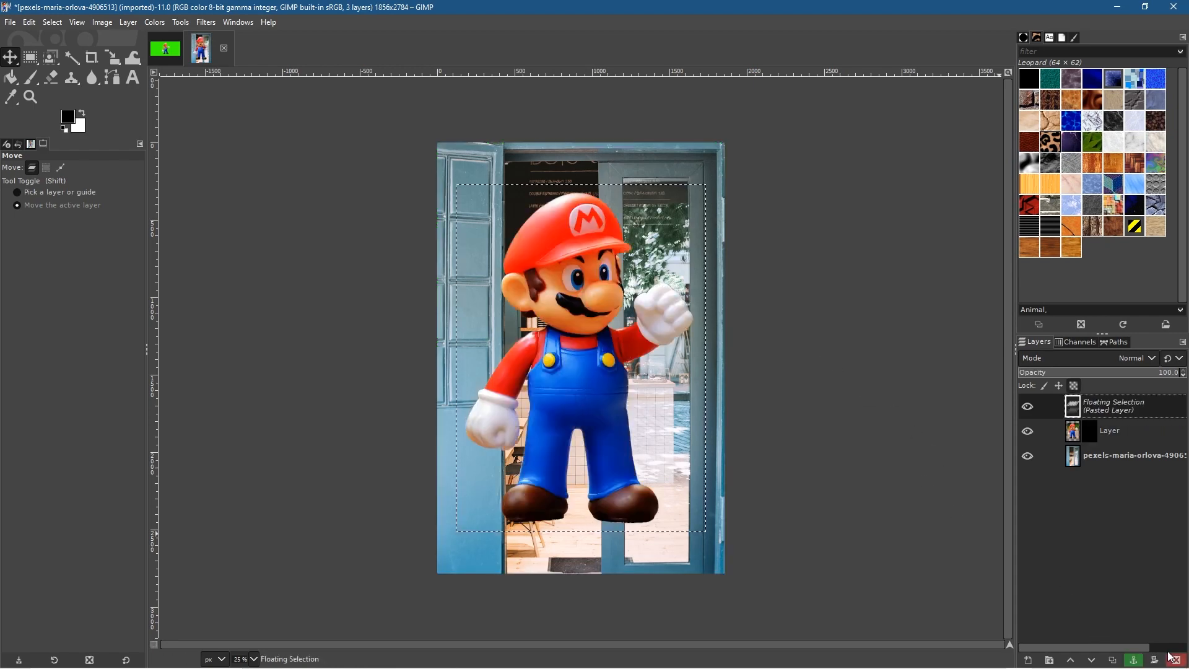
click(1137, 662)
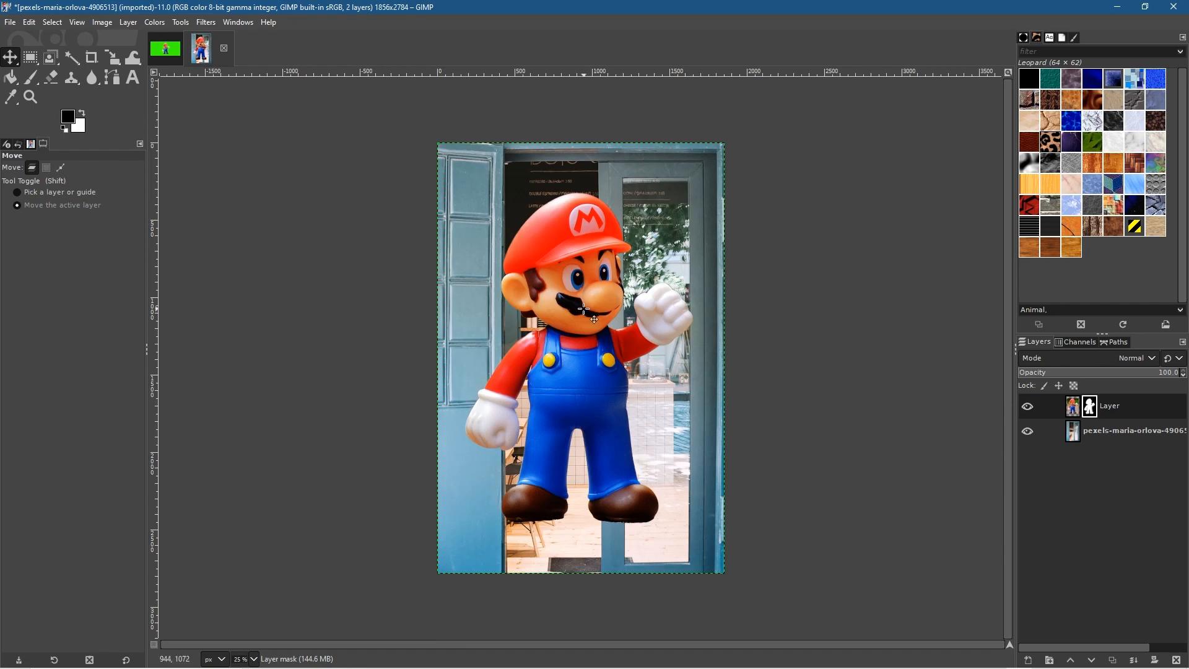
Step: Scale the Mario layer proportionally down to 277 × 415 px and stand the figure on the café counter
click(1075, 414)
click(112, 62)
click(603, 245)
drag(713, 150, 443, 484)
drag(592, 368, 549, 371)
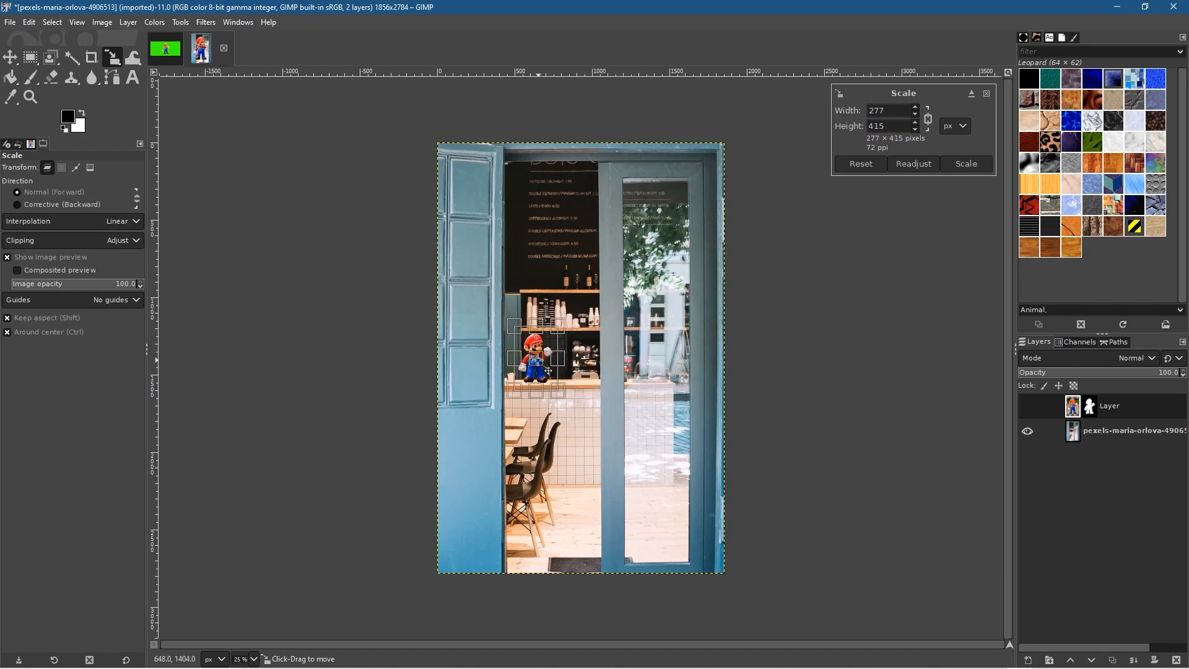
ctrl+scroll(507, 370, up, 1)
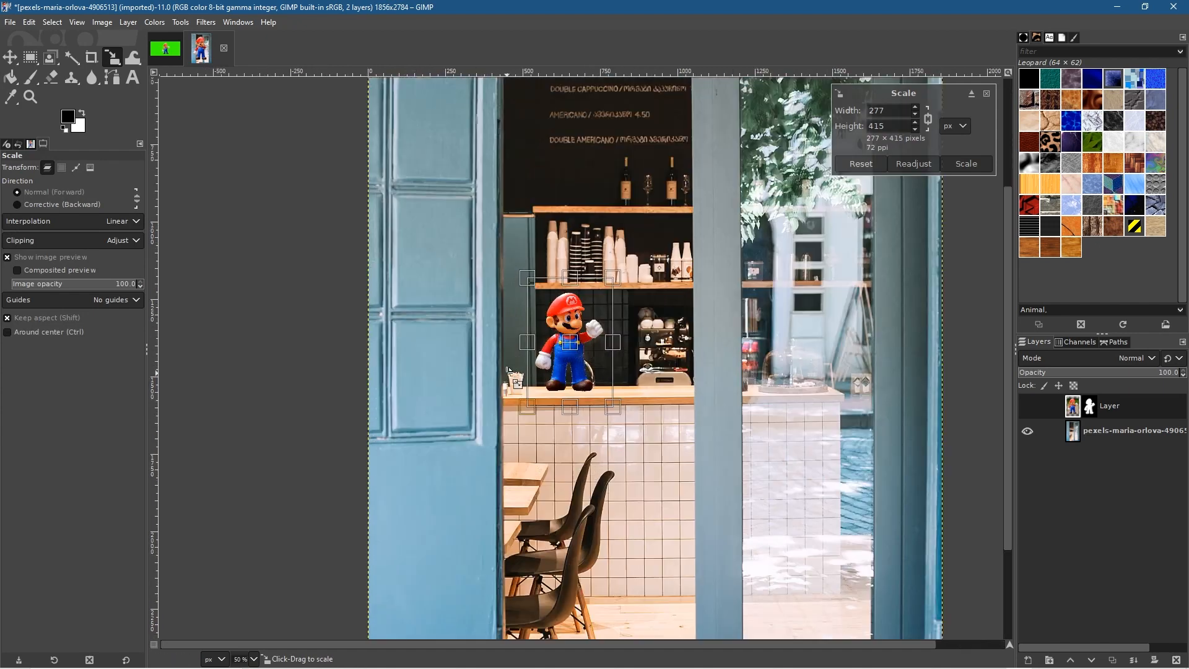
ctrl+scroll(508, 370, up, 3)
drag(689, 289, 680, 293)
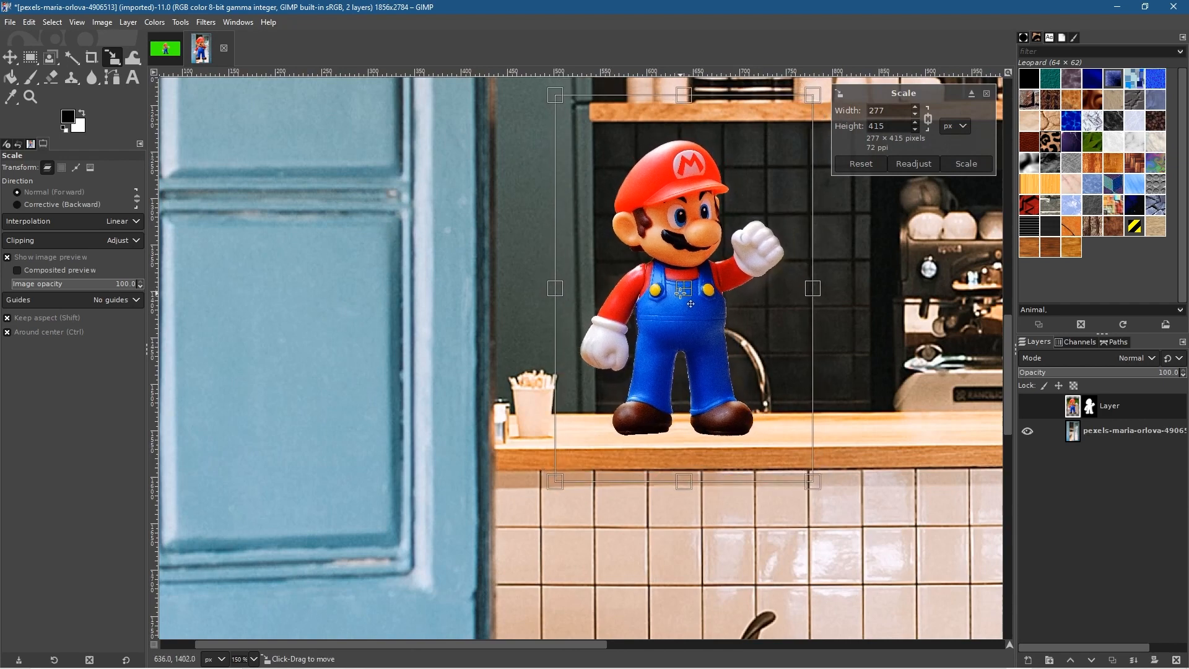
ctrl+scroll(723, 398, down, 3)
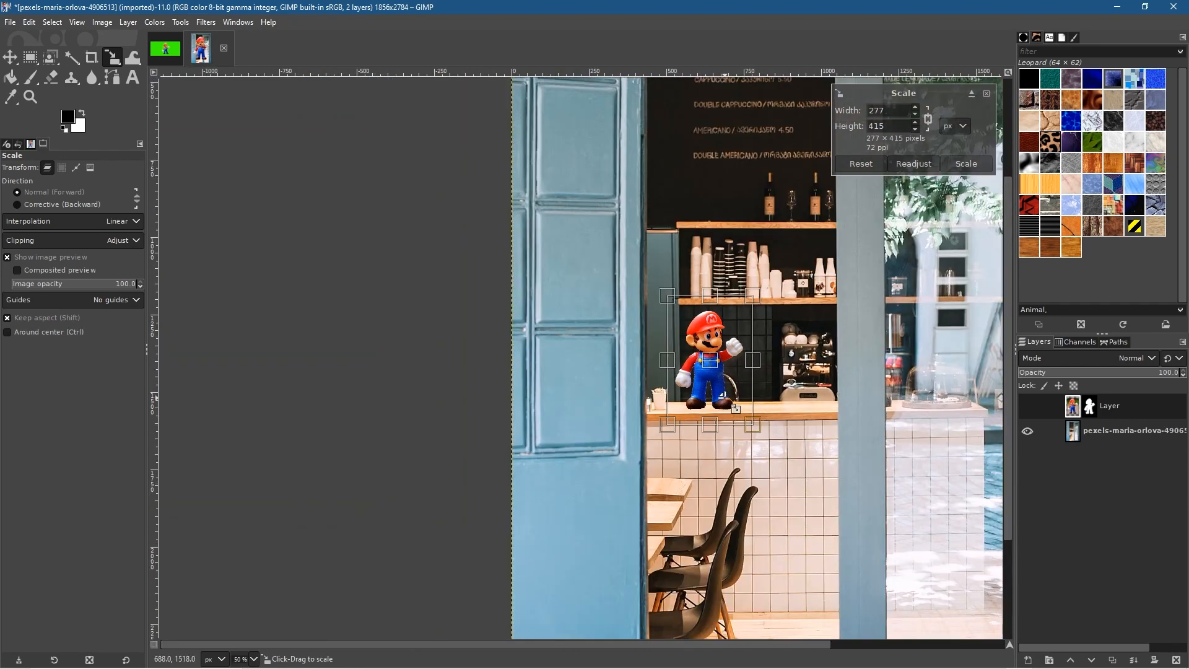
click(966, 164)
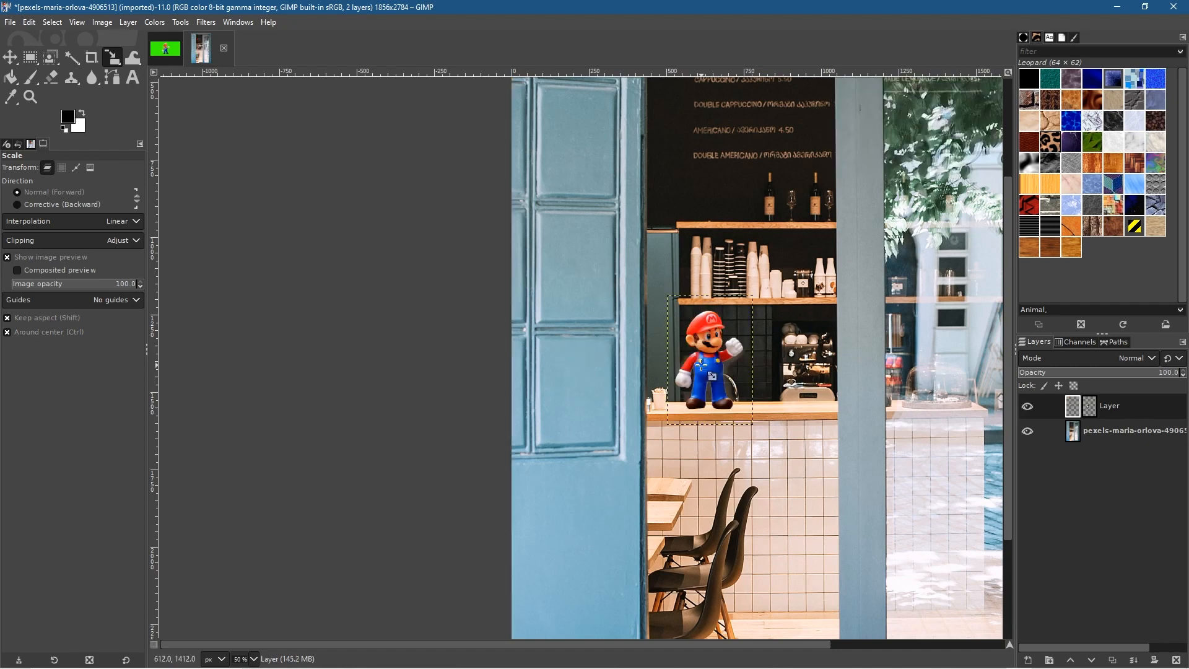
Step: Leave the Scale tool for the Move tool and make the café photo the active layer
ctrl+scroll(700, 391, down, 3)
ctrl+scroll(700, 394, up, 2)
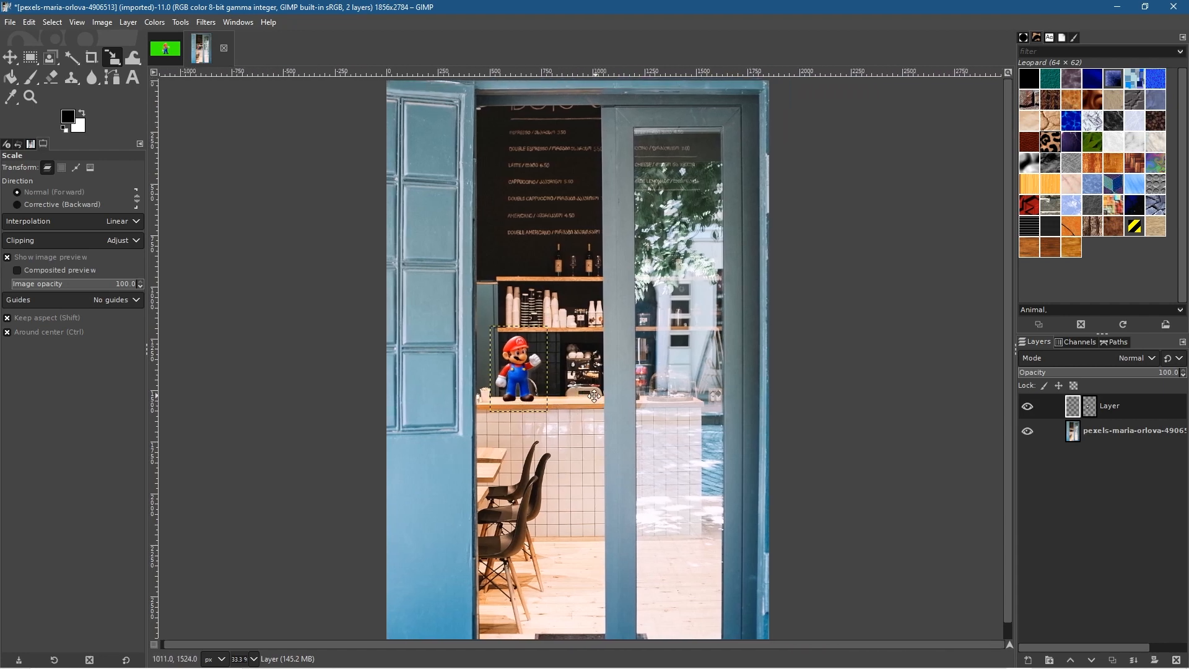
click(10, 57)
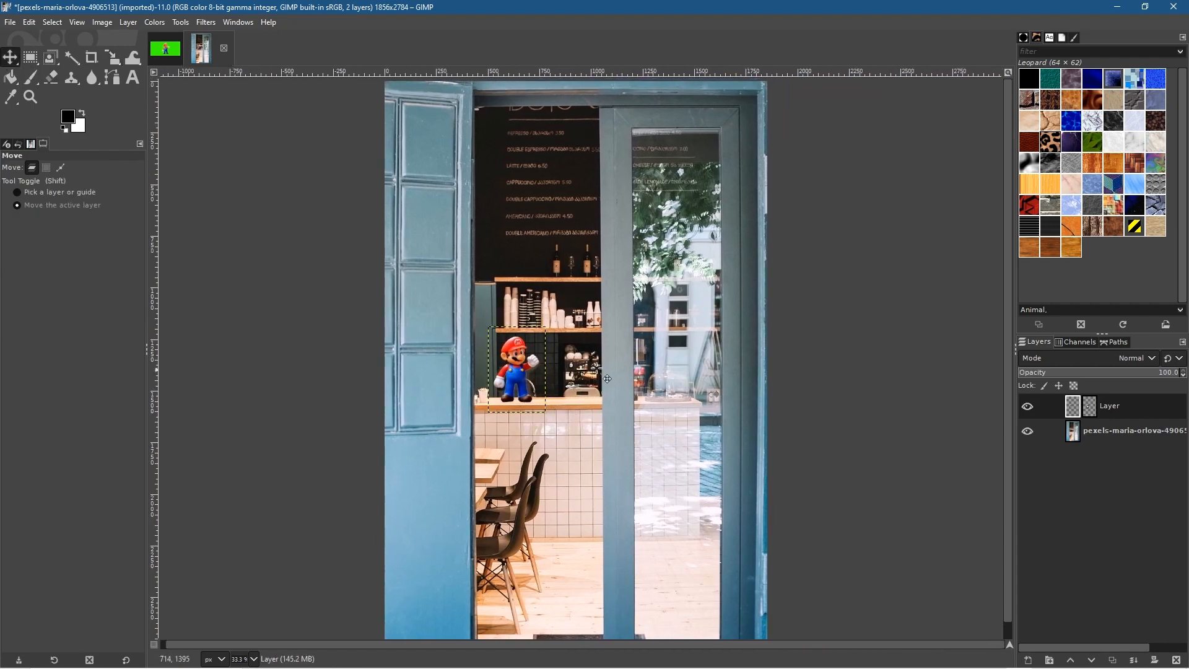
click(1115, 432)
mouse_move(337, 458)
mouse_down()
mouse_move(289, 461)
mouse_move(343, 459)
mouse_up()
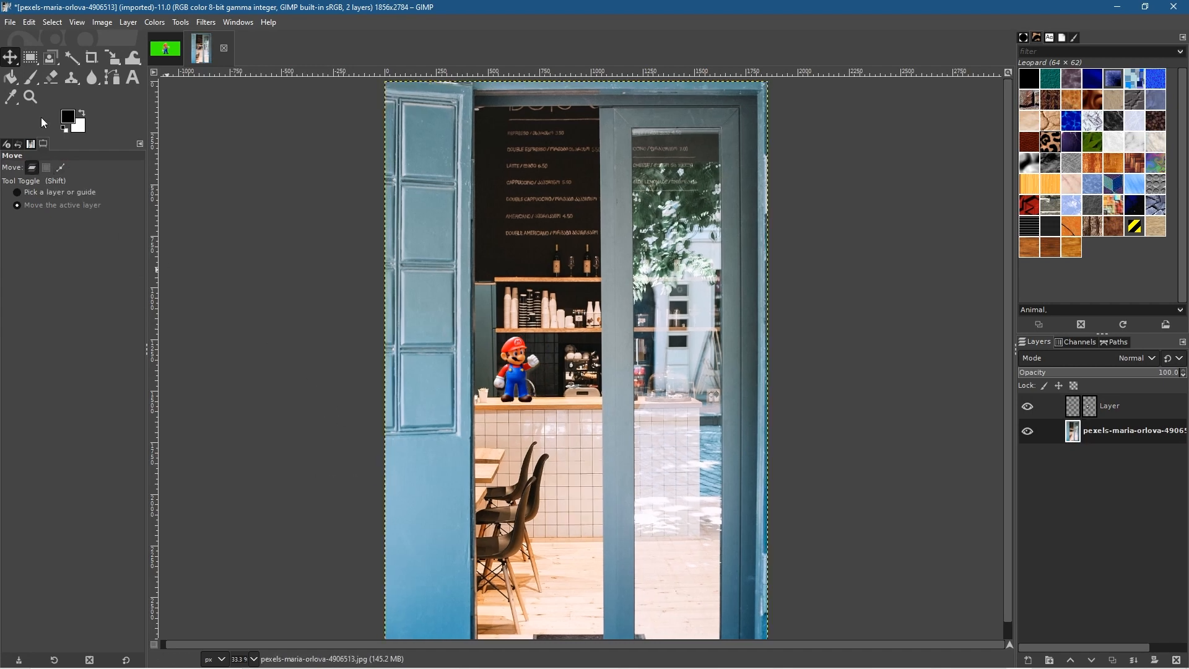
Step: Save the café composite as "layer mask example.xcf" in the Layer Mask Image folder
click(216, 61)
click(11, 22)
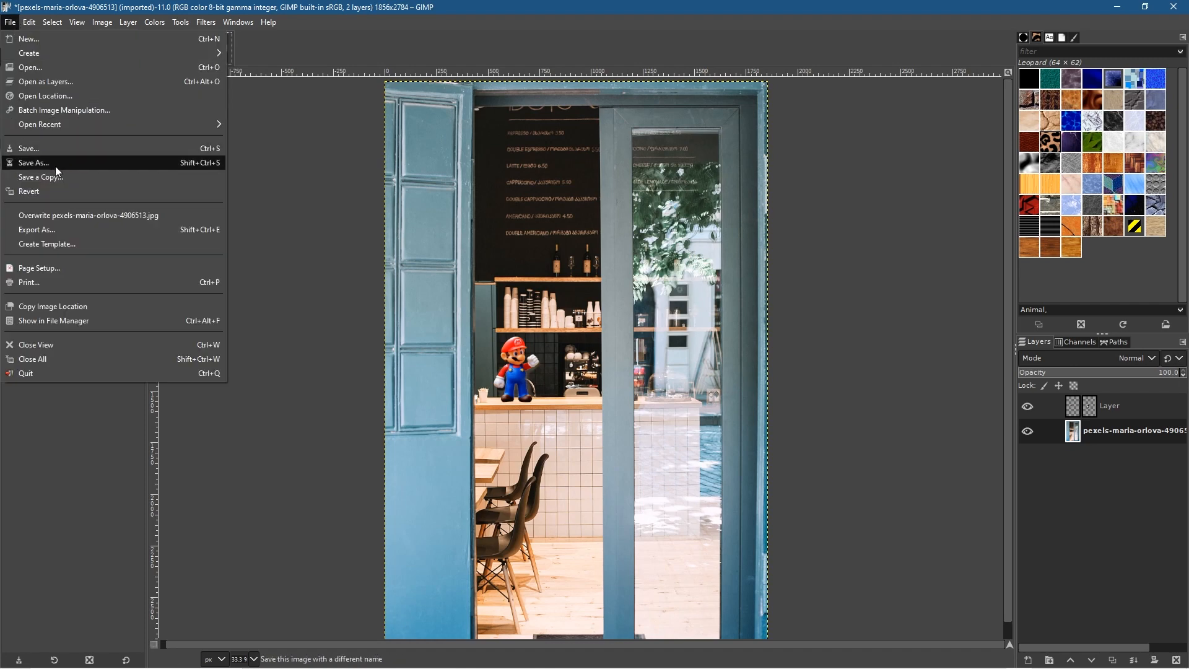
click(56, 168)
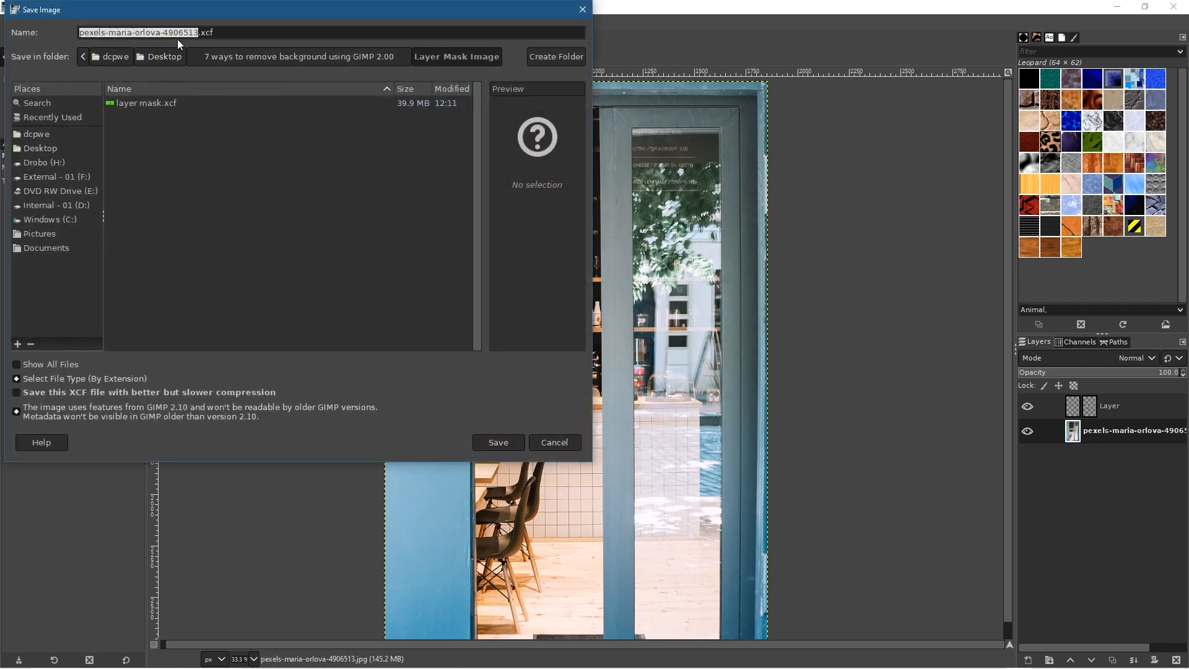
click(147, 103)
click(127, 31)
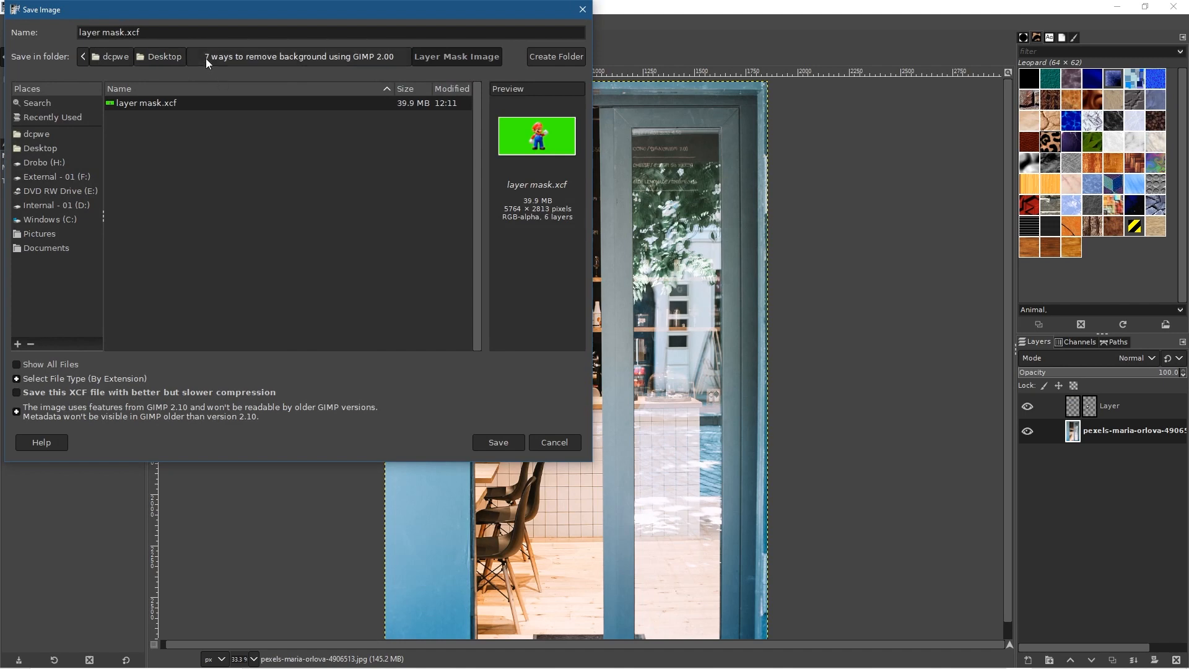
text(example)
key(Return)
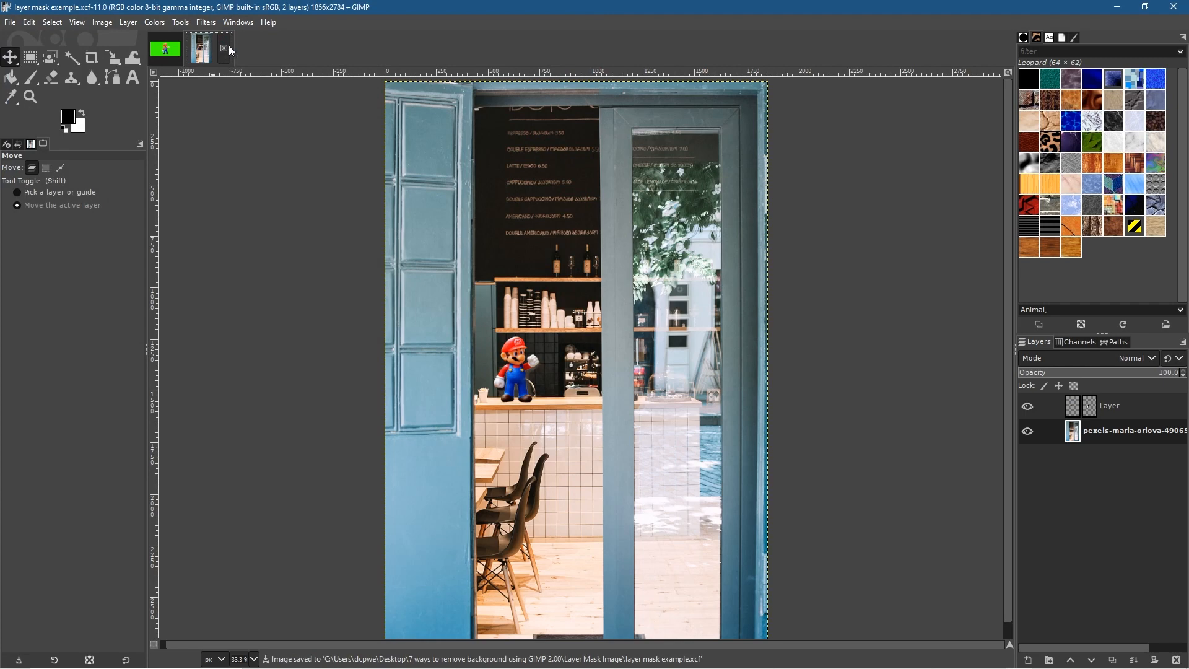
Step: Close the café composite and save the green-background Mario project over its existing layer mask.xcf file
click(224, 47)
click(10, 22)
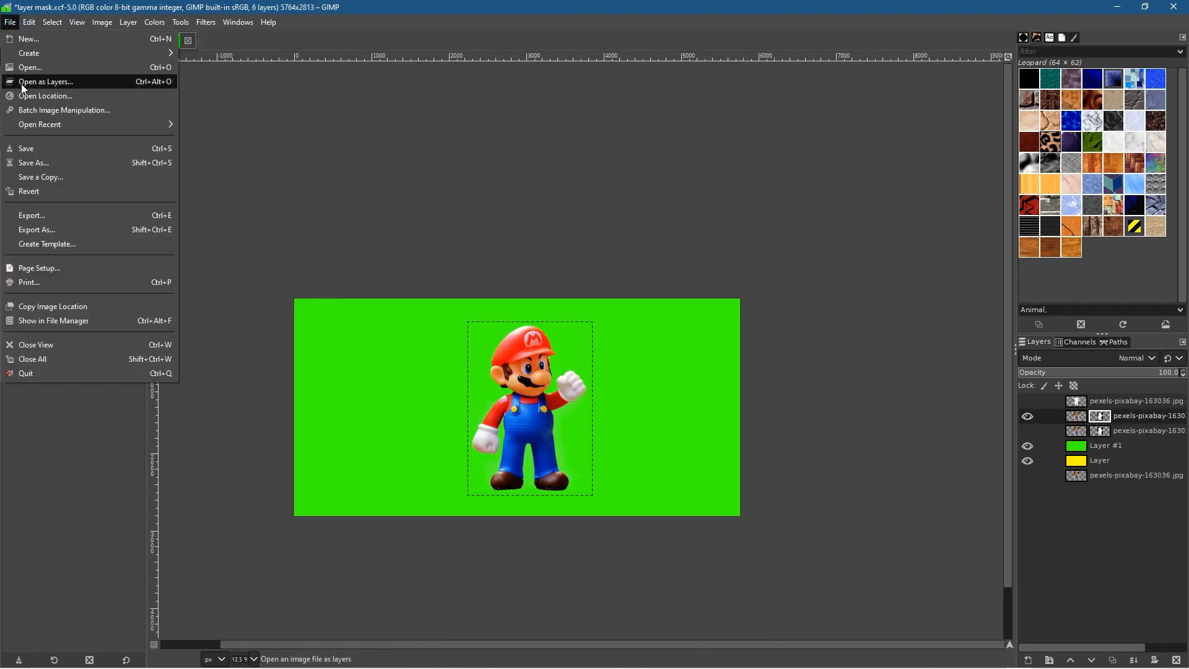
click(34, 148)
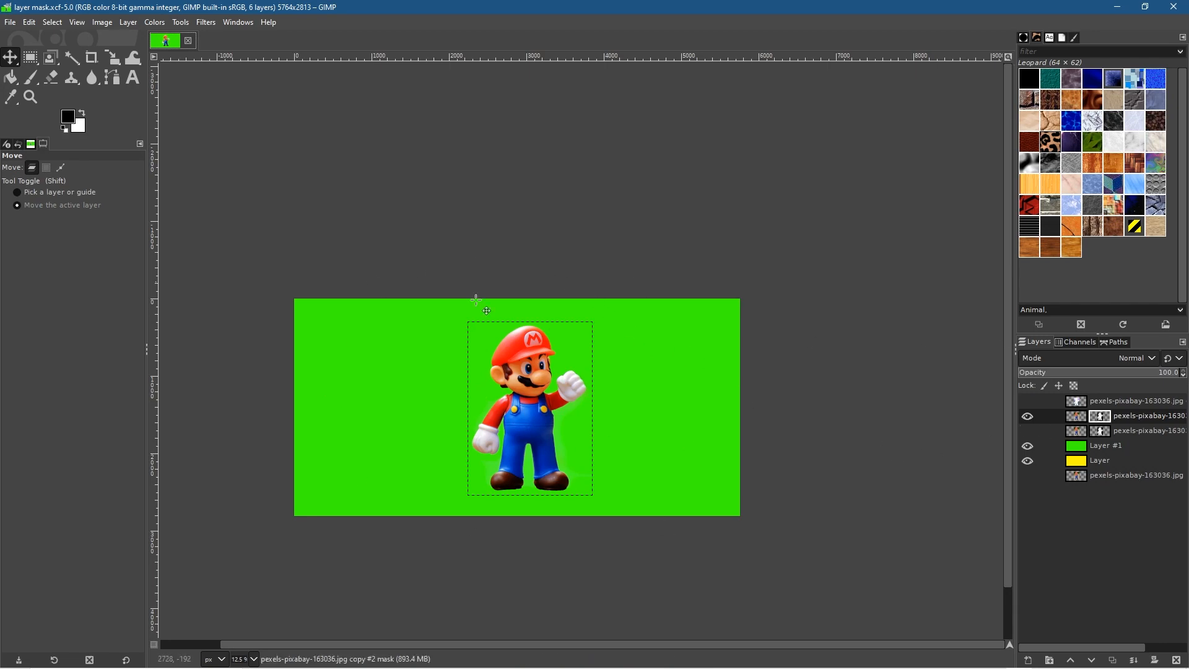
Step: Check the masked Mario figure up close, close the layer mask project and quit GIMP
scroll(545, 414, up, 7)
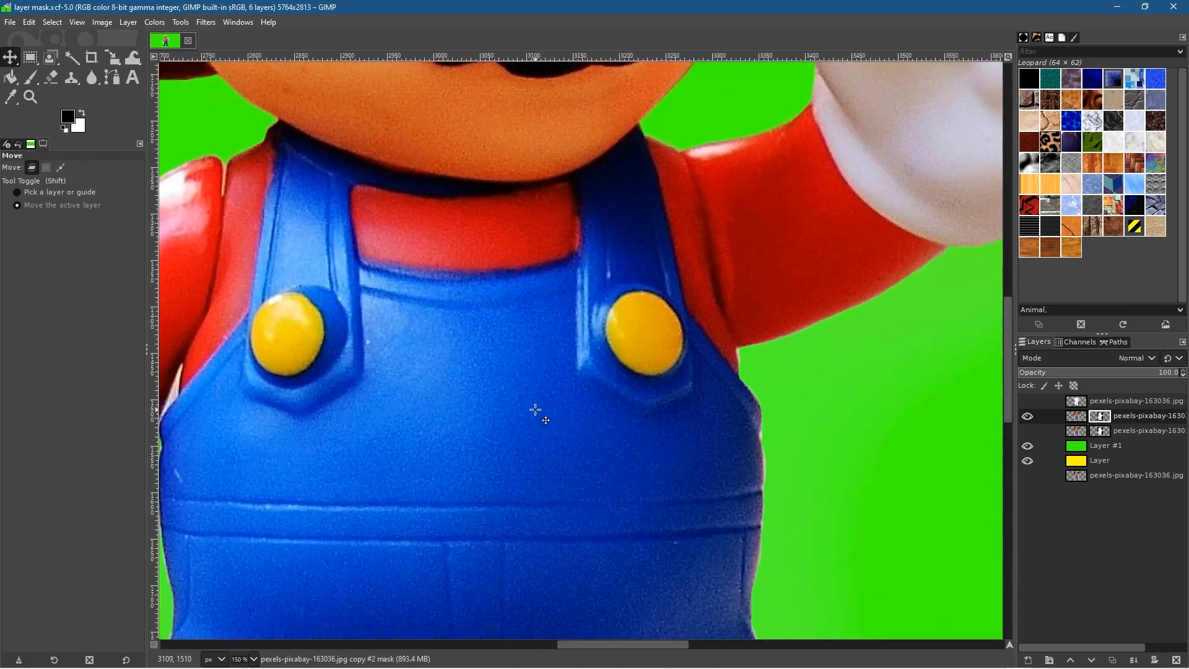
scroll(544, 402, down, 3)
scroll(544, 401, down, 3)
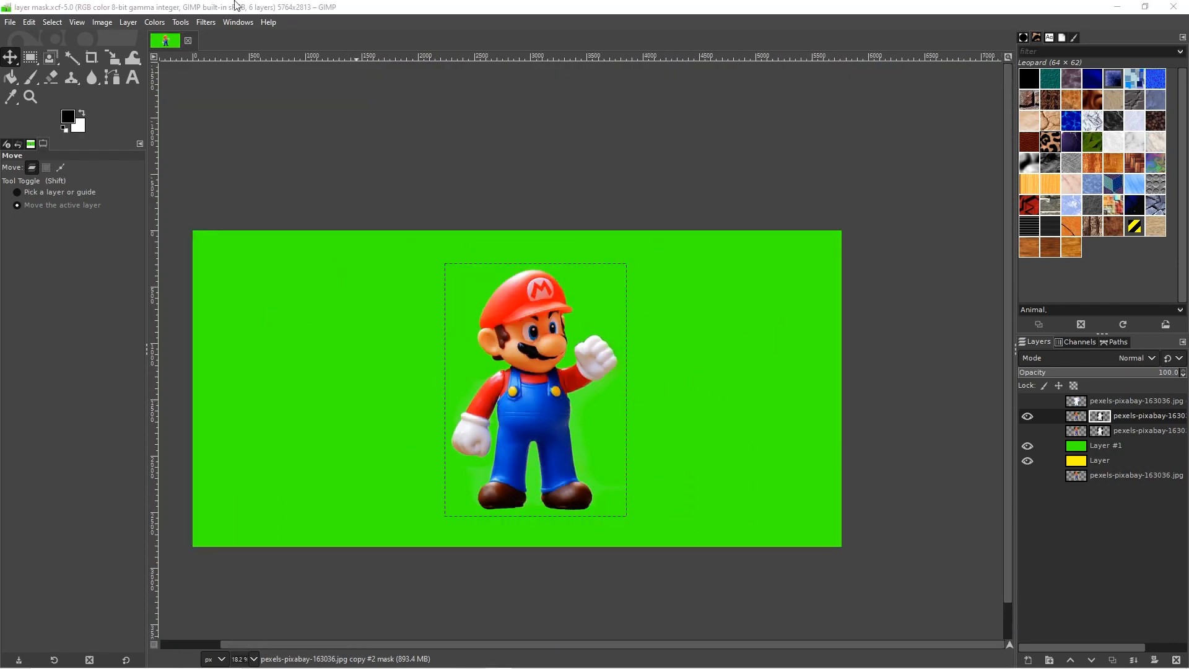
click(187, 40)
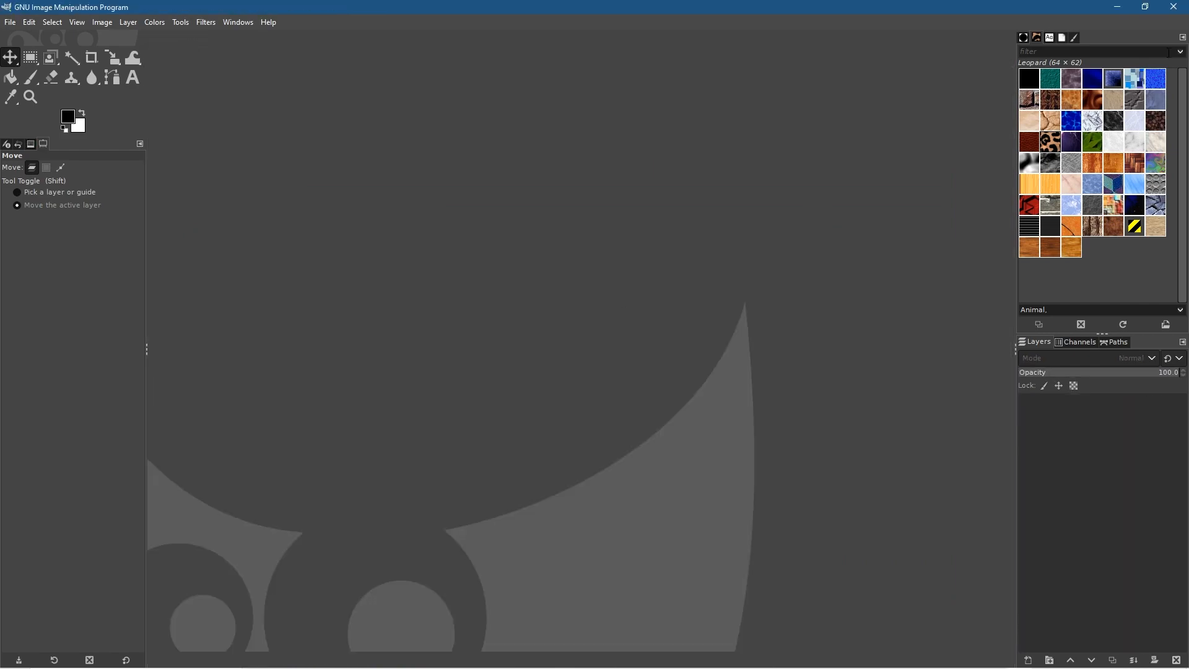
click(1174, 5)
Step: In File Explorer, open the Circle Shape Image folder from the parent folder and view its football photo
click(882, 345)
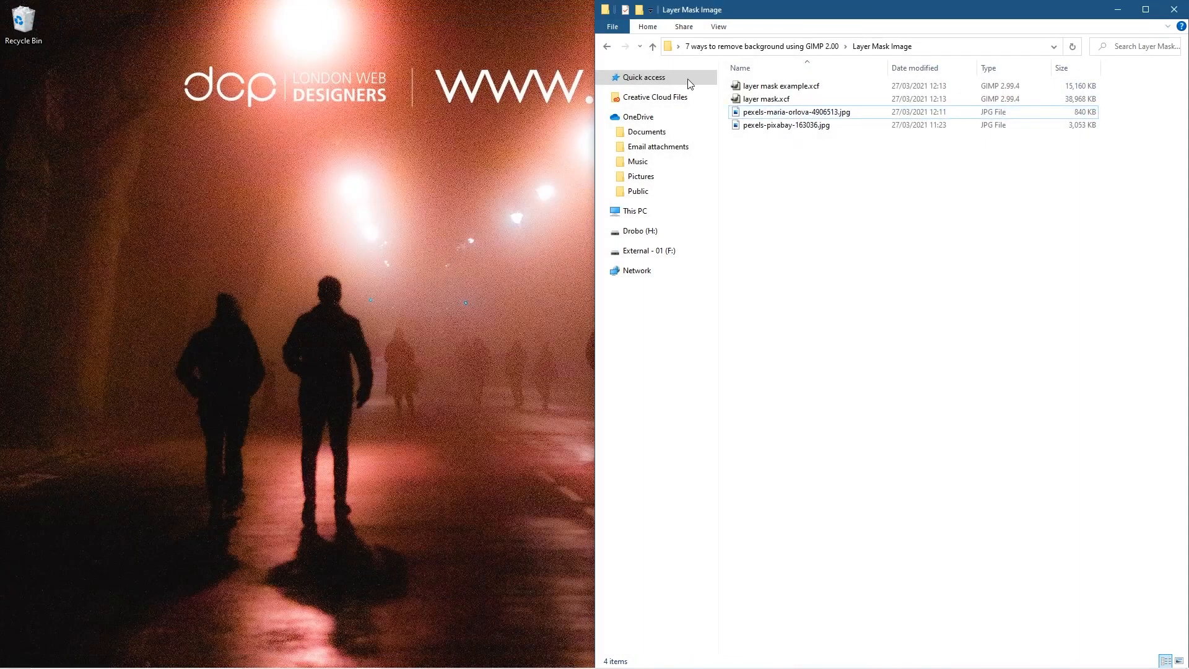
click(607, 47)
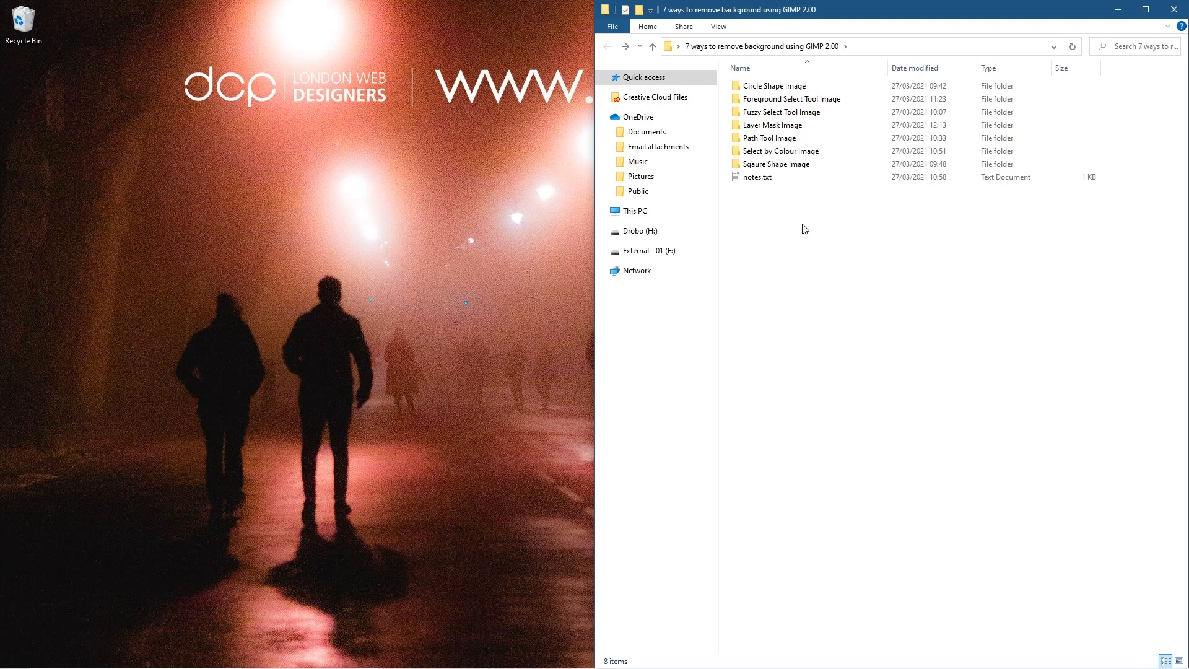
click(771, 91)
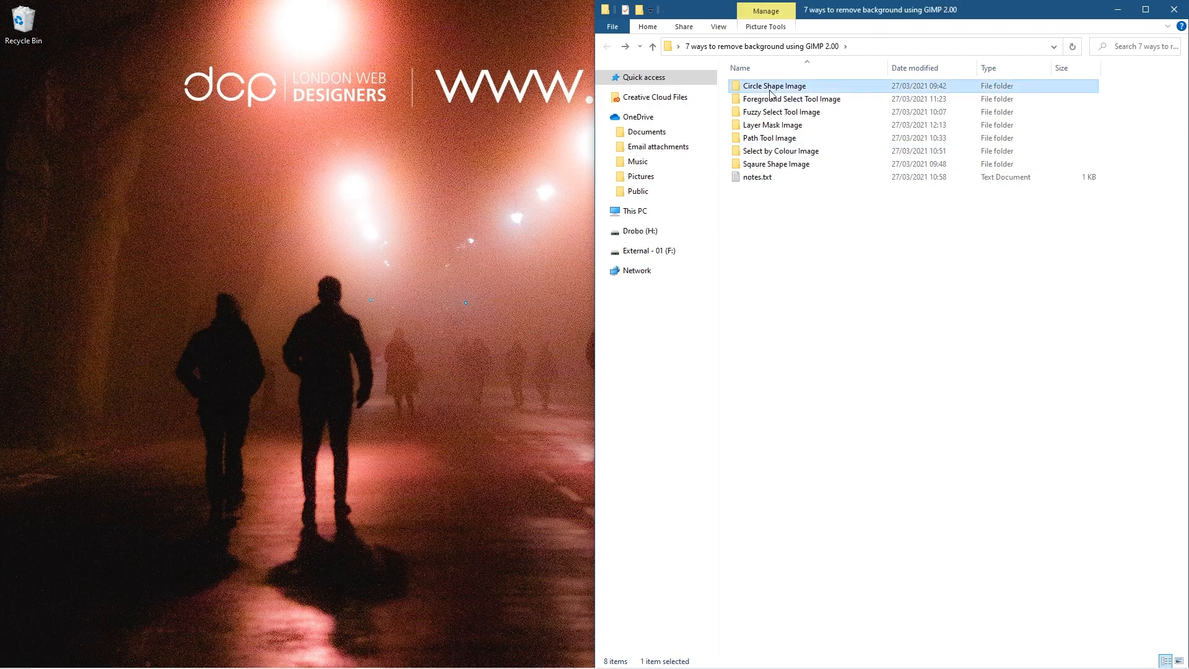
double_click(770, 93)
click(884, 116)
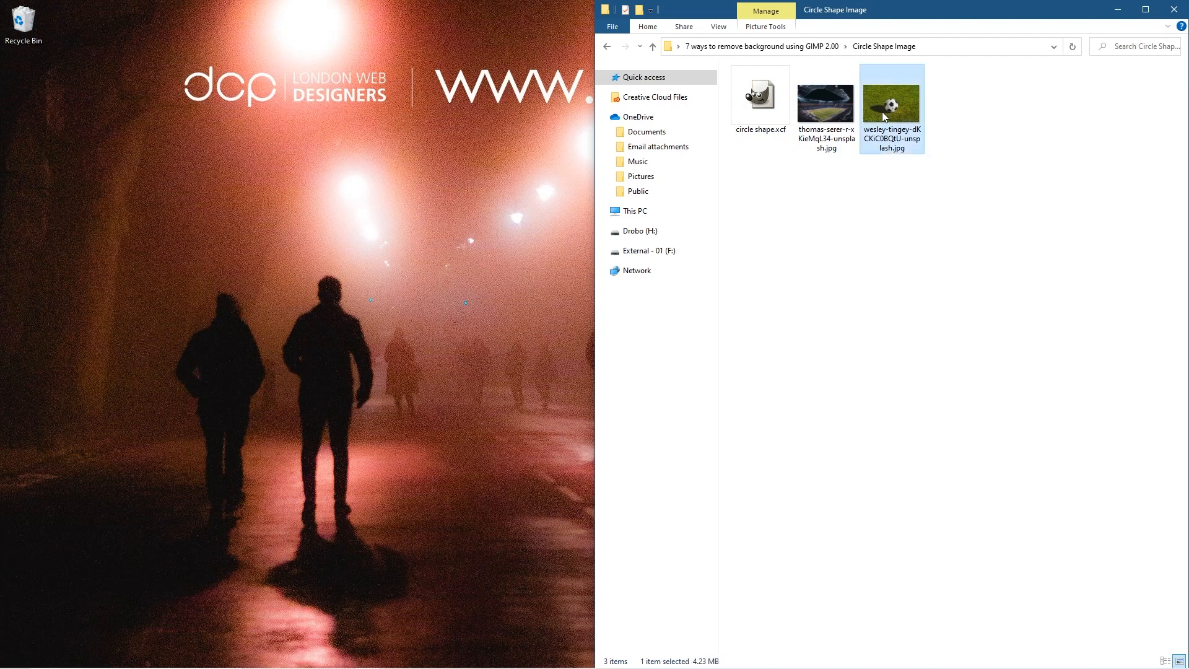
double_click(882, 112)
drag(747, 193, 253, 103)
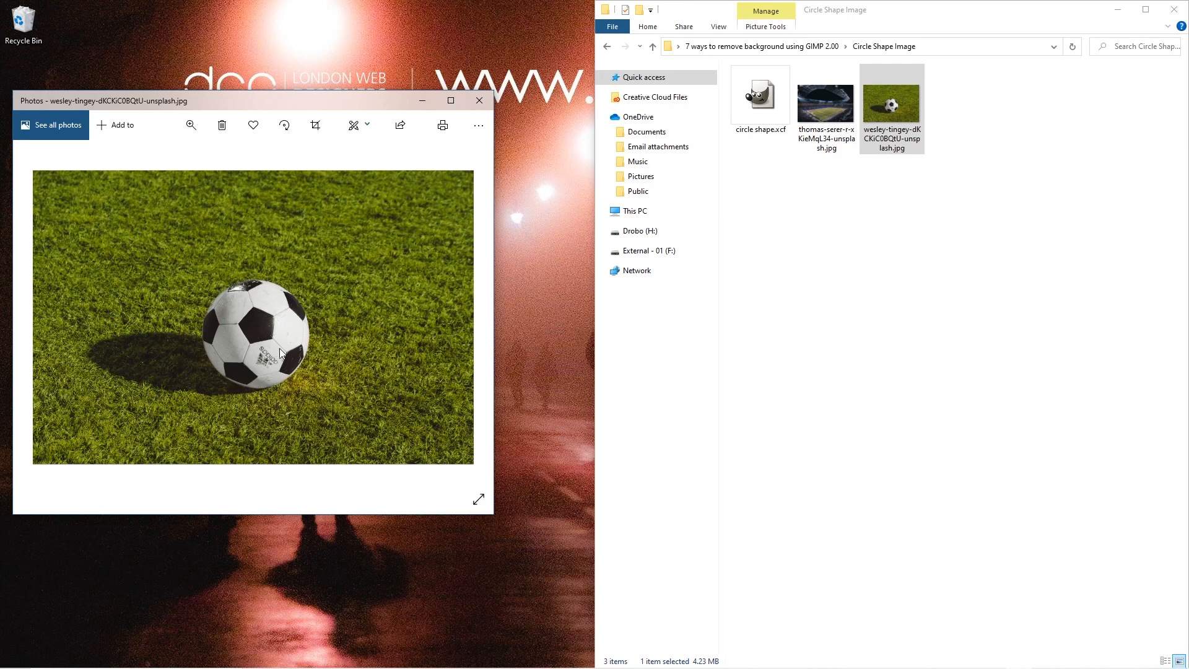
click(607, 46)
click(478, 101)
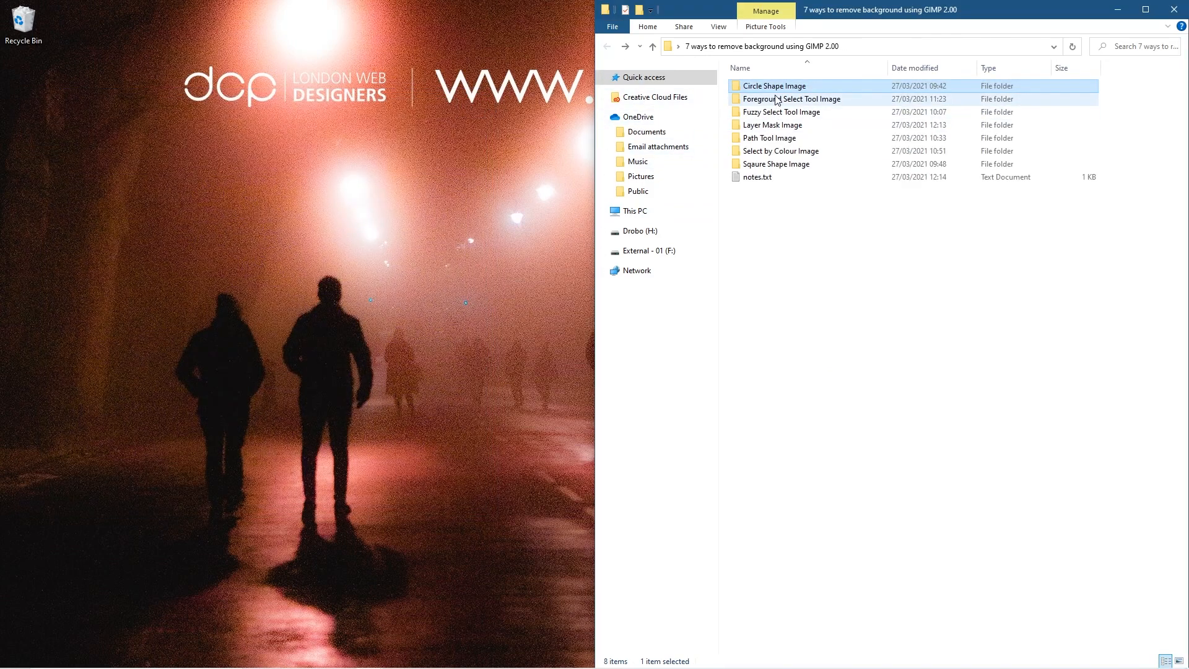
Step: View the hand-held phone photo and the office photo in the Foreground Select Tool Image folder
double_click(778, 100)
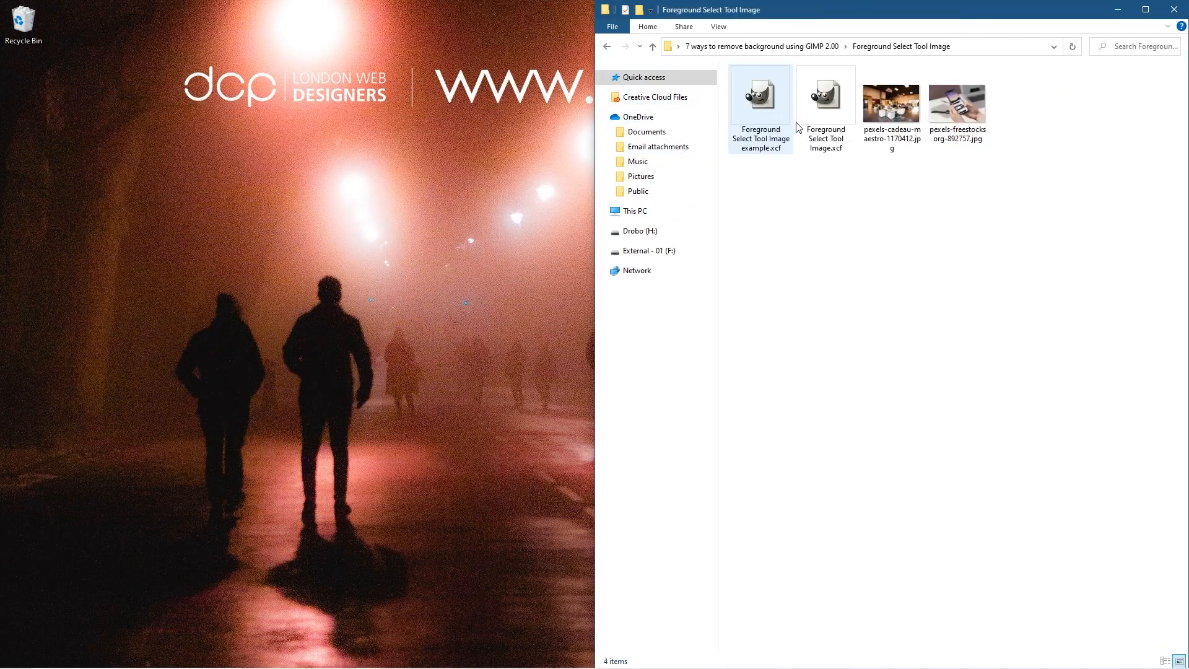
double_click(945, 103)
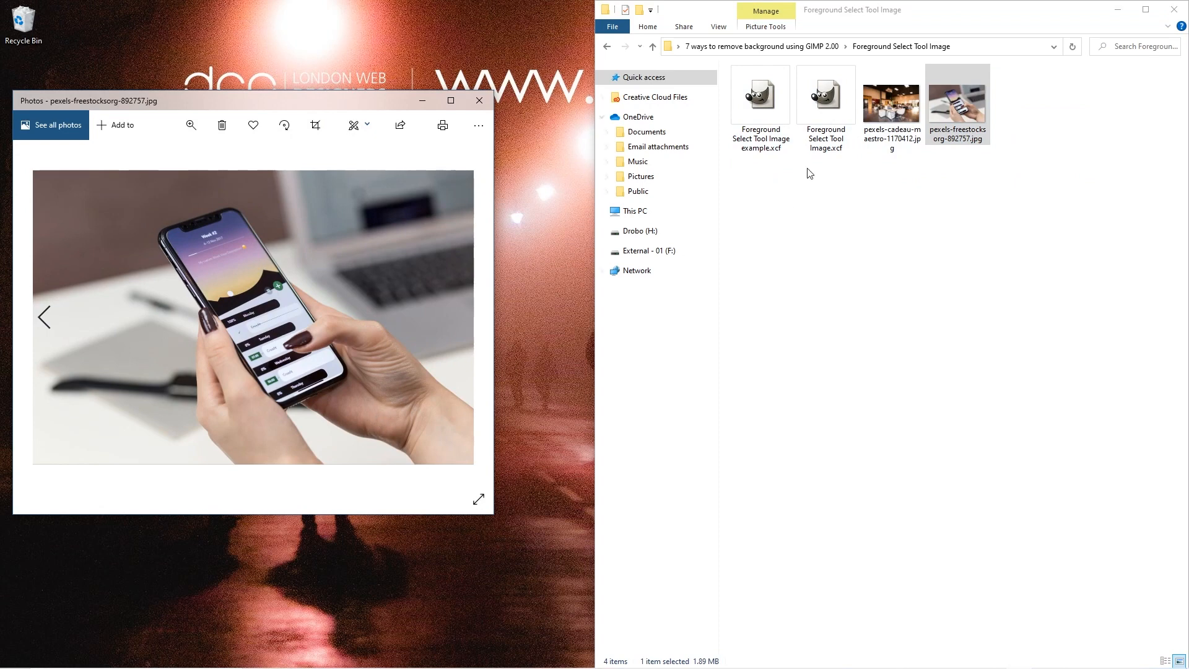
double_click(892, 103)
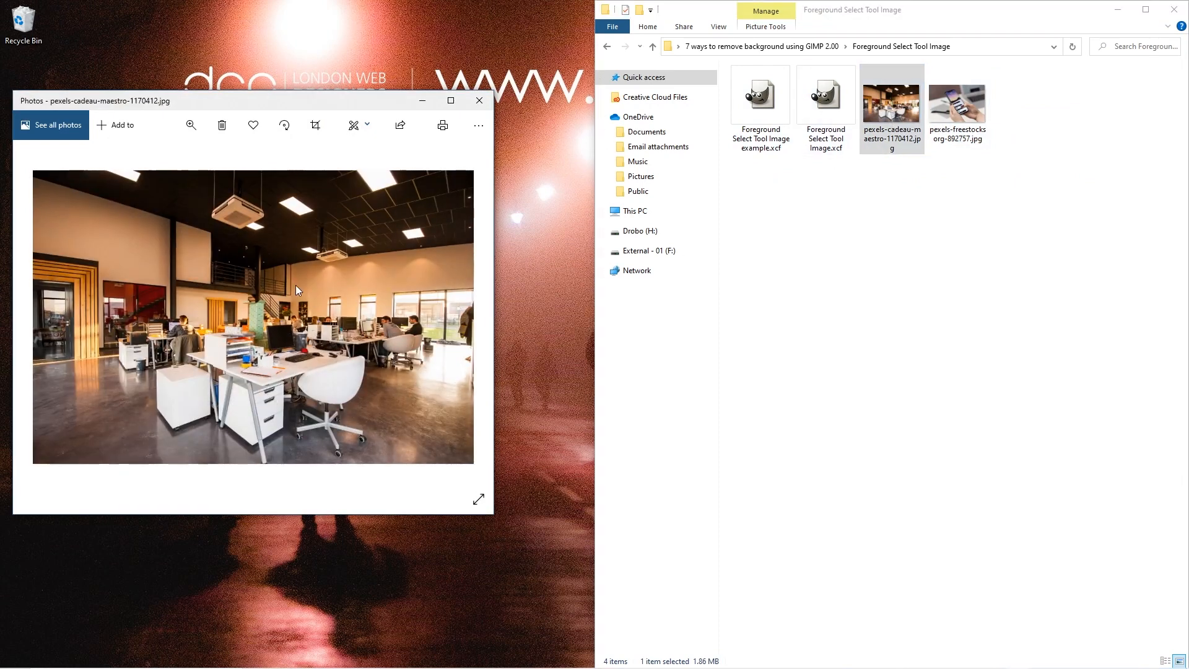
click(480, 100)
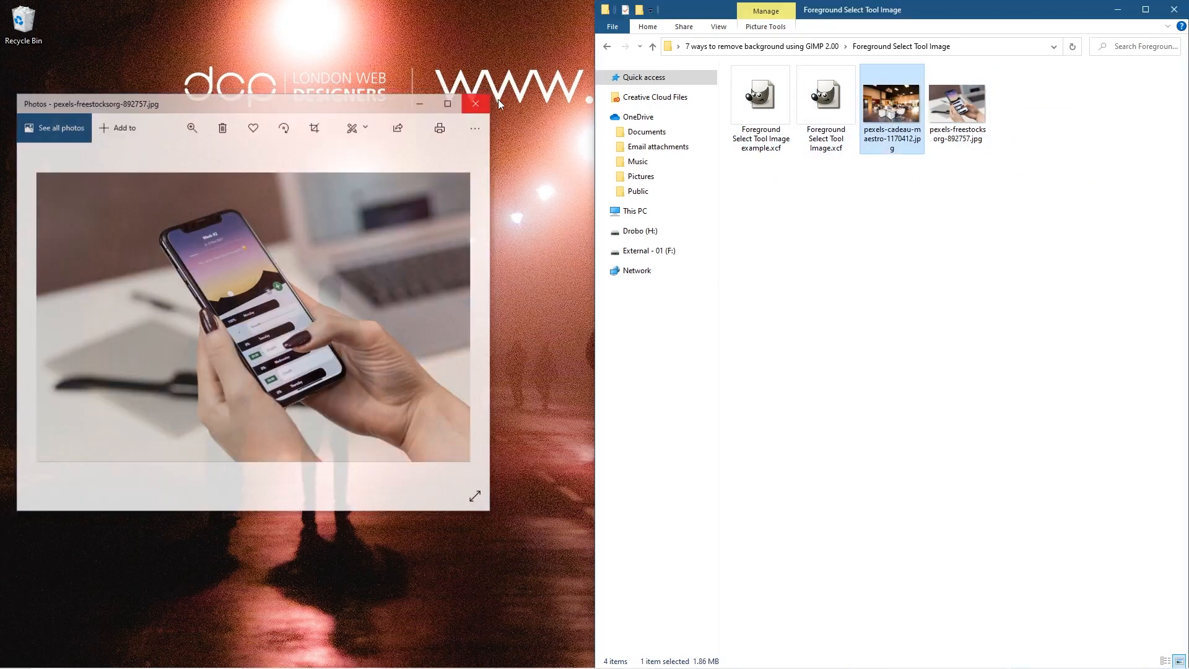
click(607, 47)
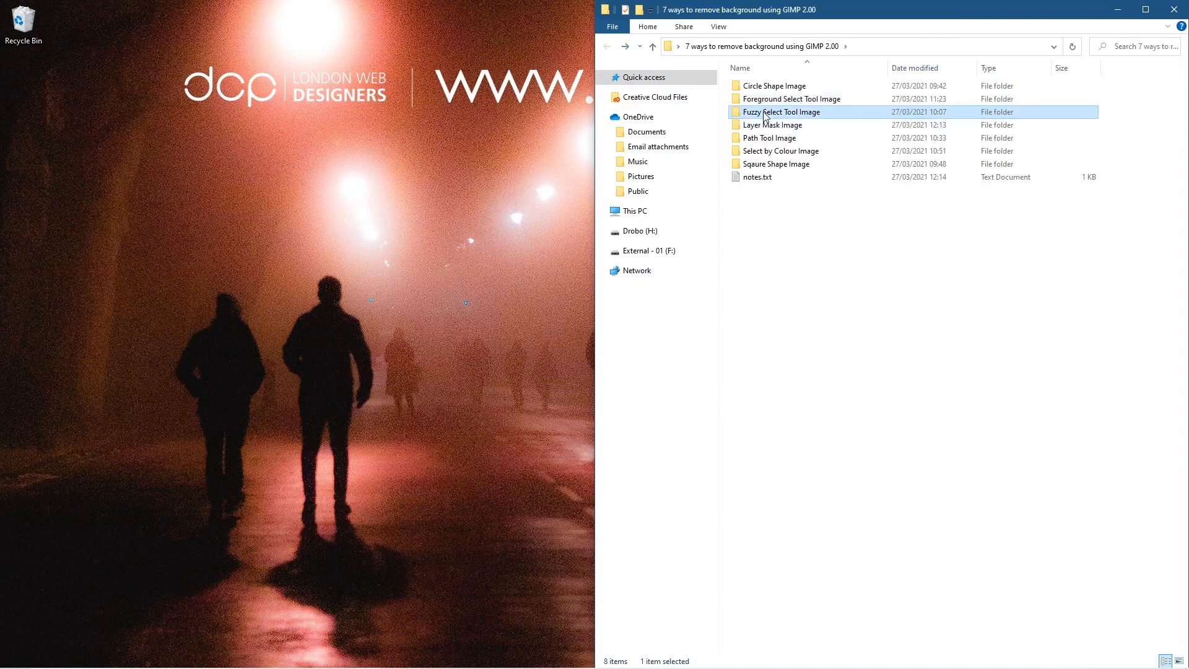
Step: View the portrait of the woman in black in the Fuzzy Select Tool Image folder, and return to the parent folder
double_click(675, 114)
double_click(894, 117)
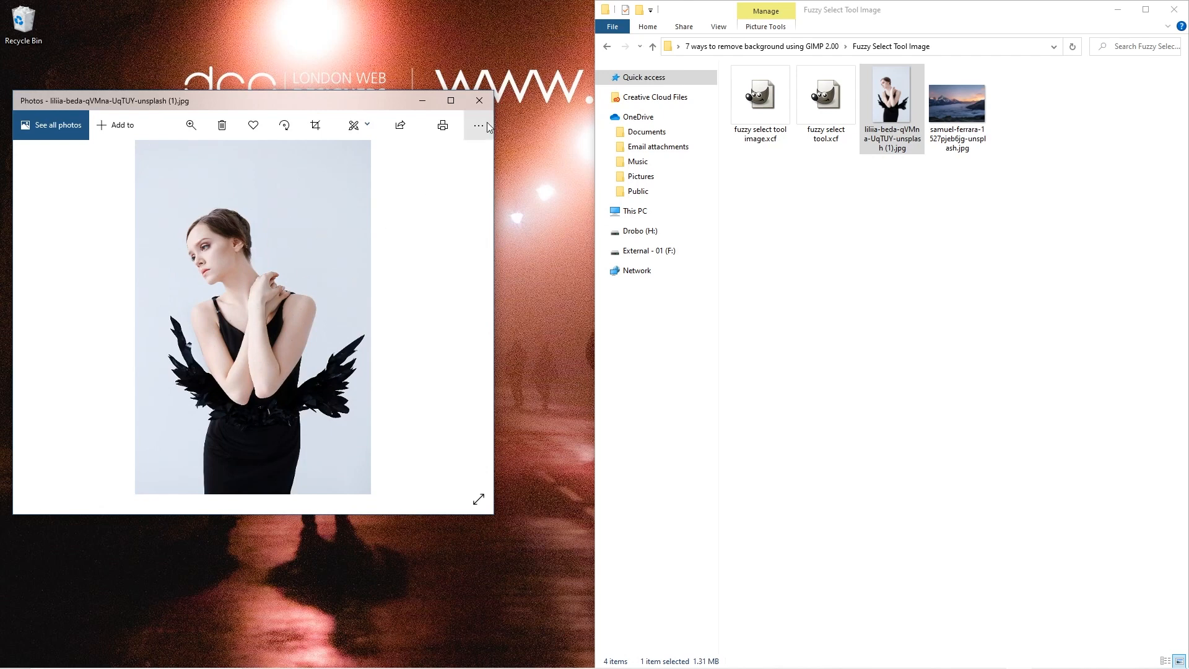
click(483, 99)
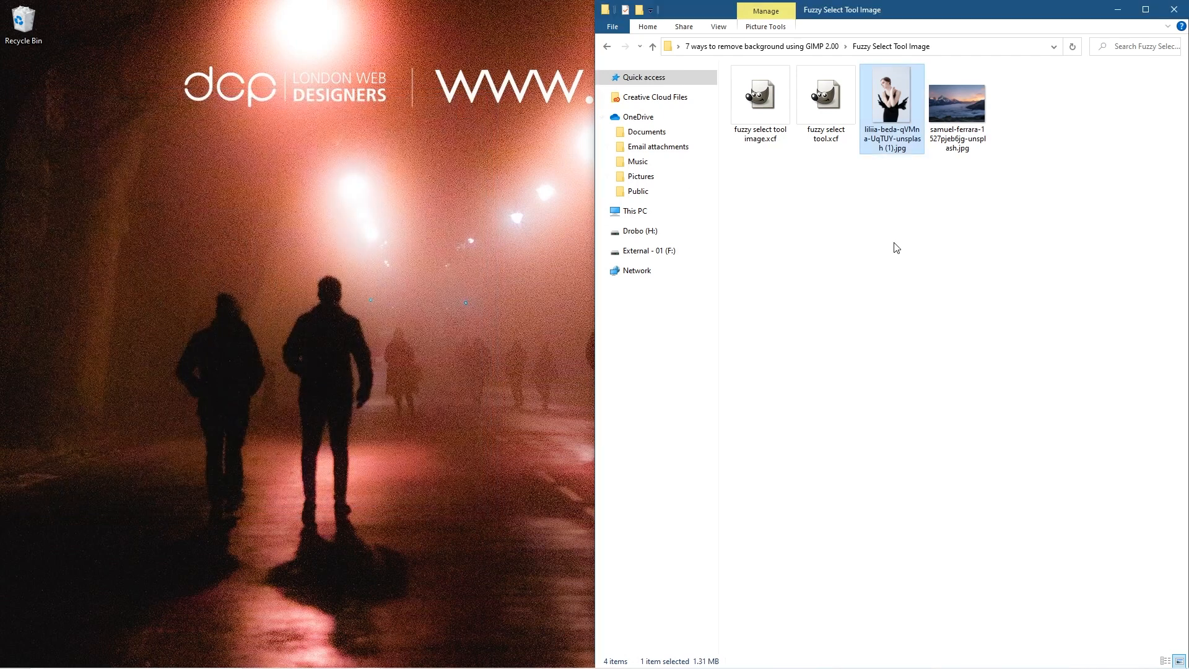
click(608, 48)
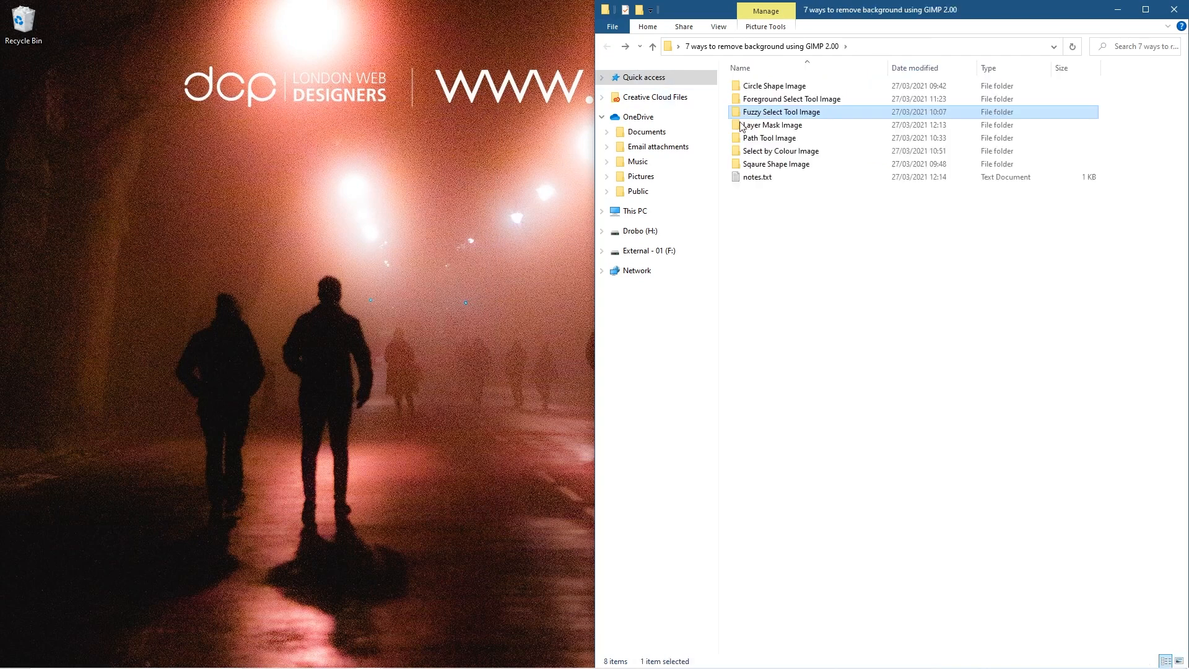
Step: View the Mario figures photo and the café doorway photo in the Layer Mask Image folder
double_click(784, 126)
click(958, 116)
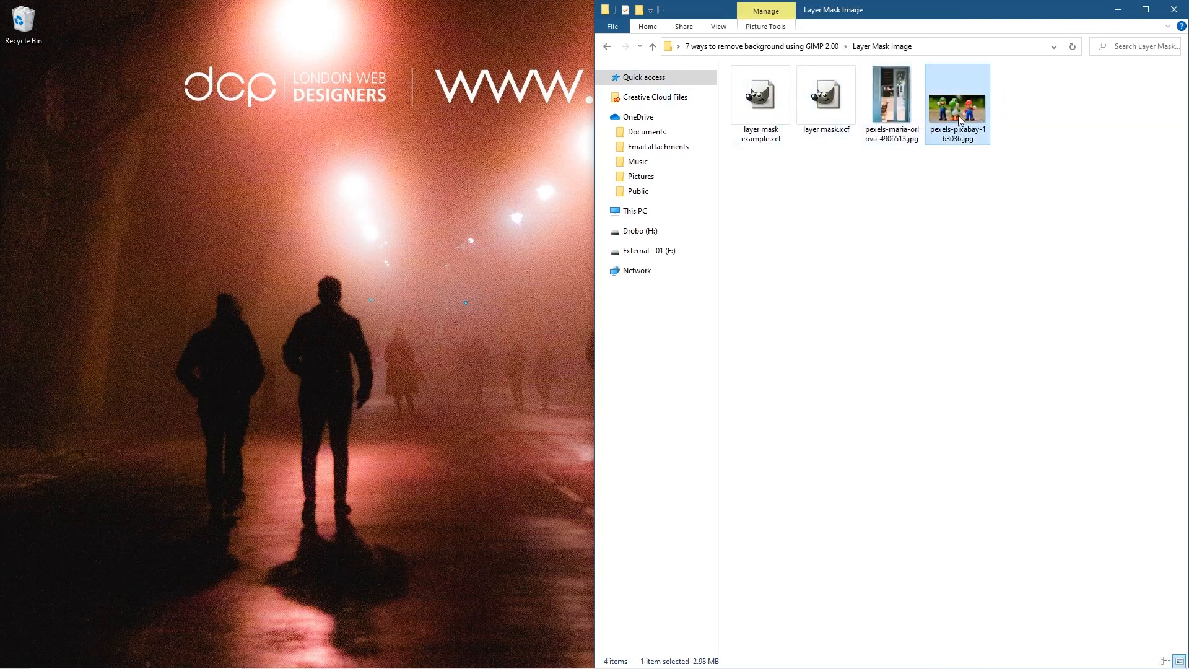
double_click(958, 117)
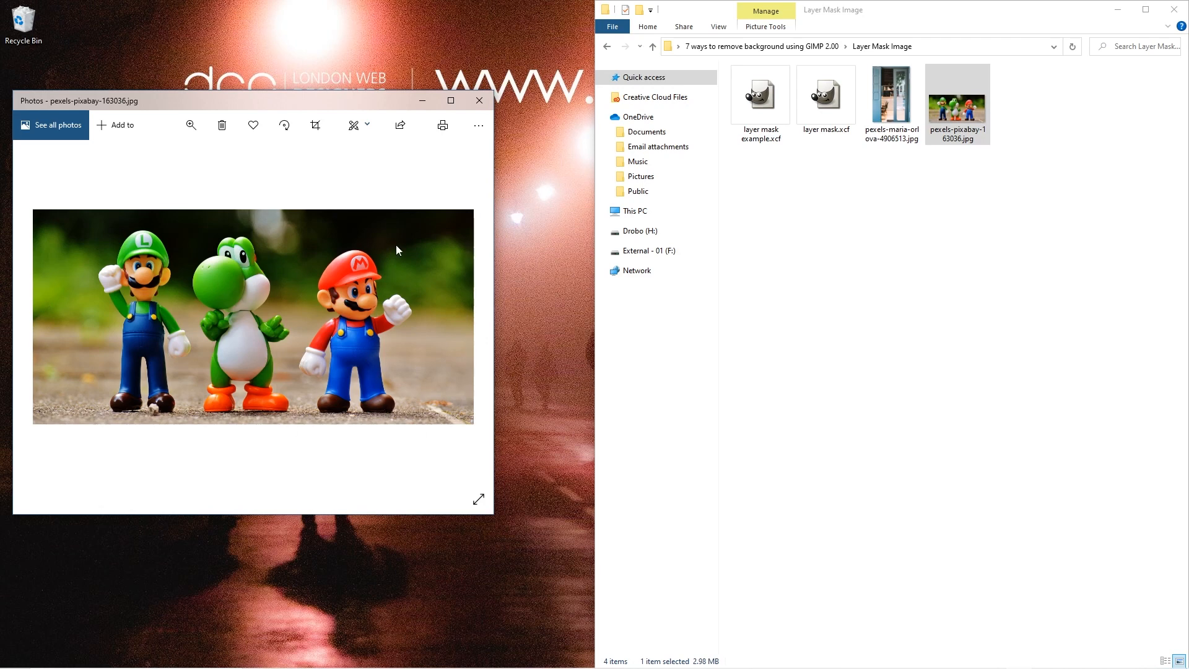
click(479, 101)
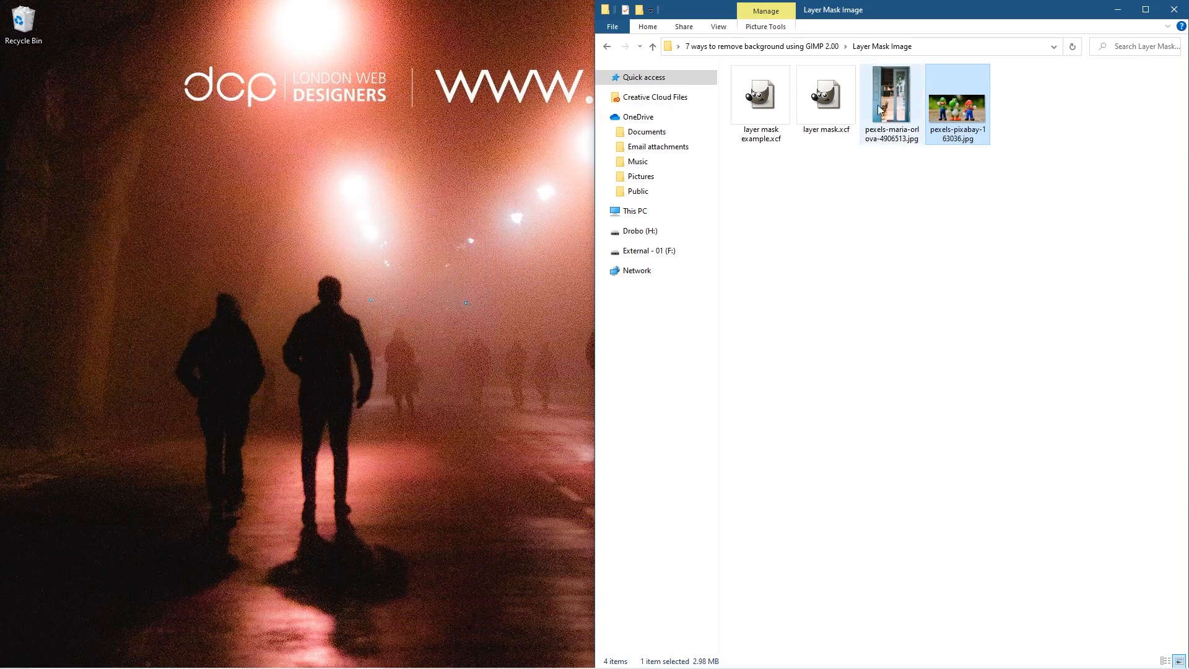
key(Left)
key(Return)
click(479, 99)
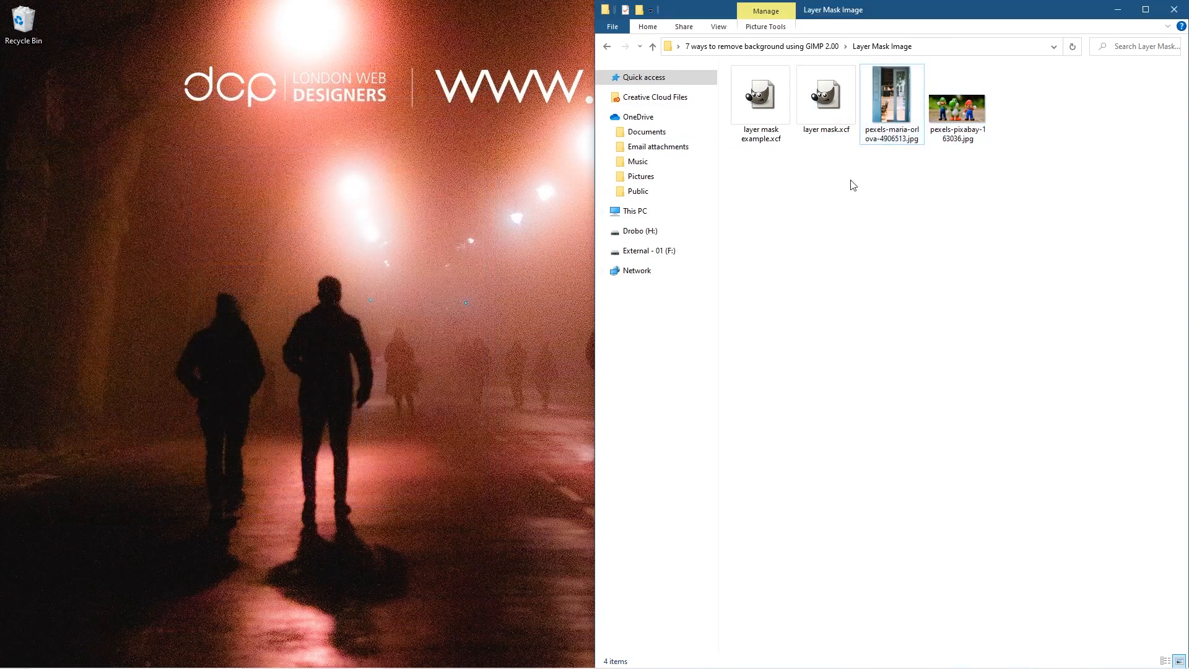
click(607, 48)
Step: View the green parrot photo and the tree photo in the Path Tool Image folder
double_click(768, 138)
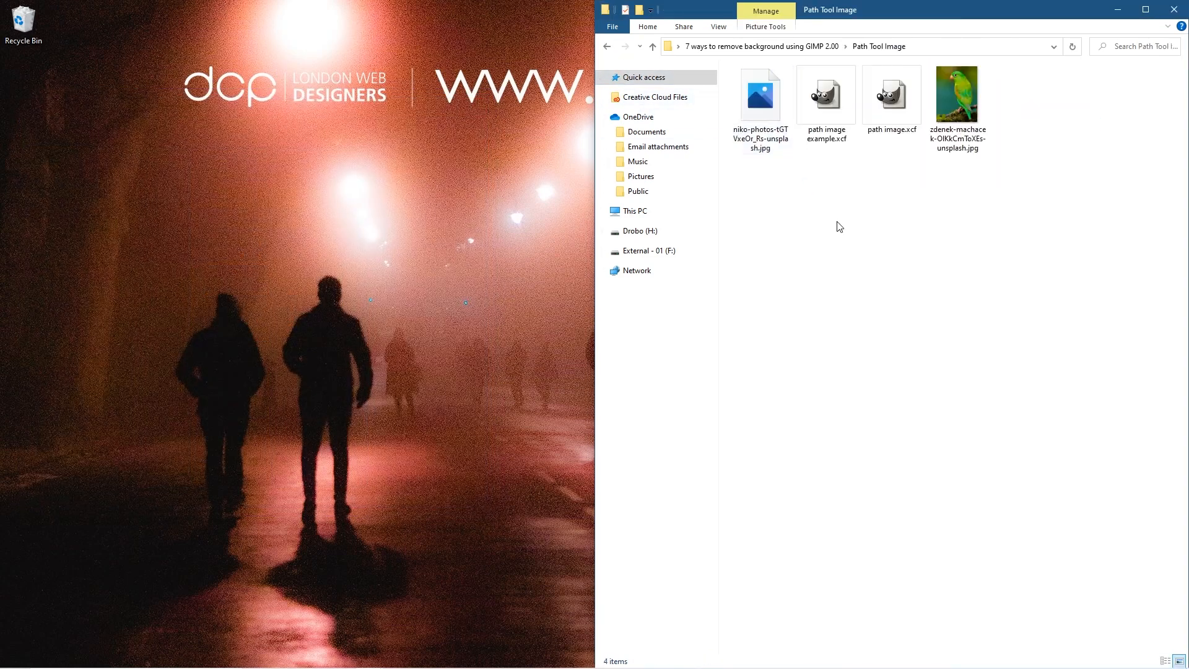
double_click(953, 93)
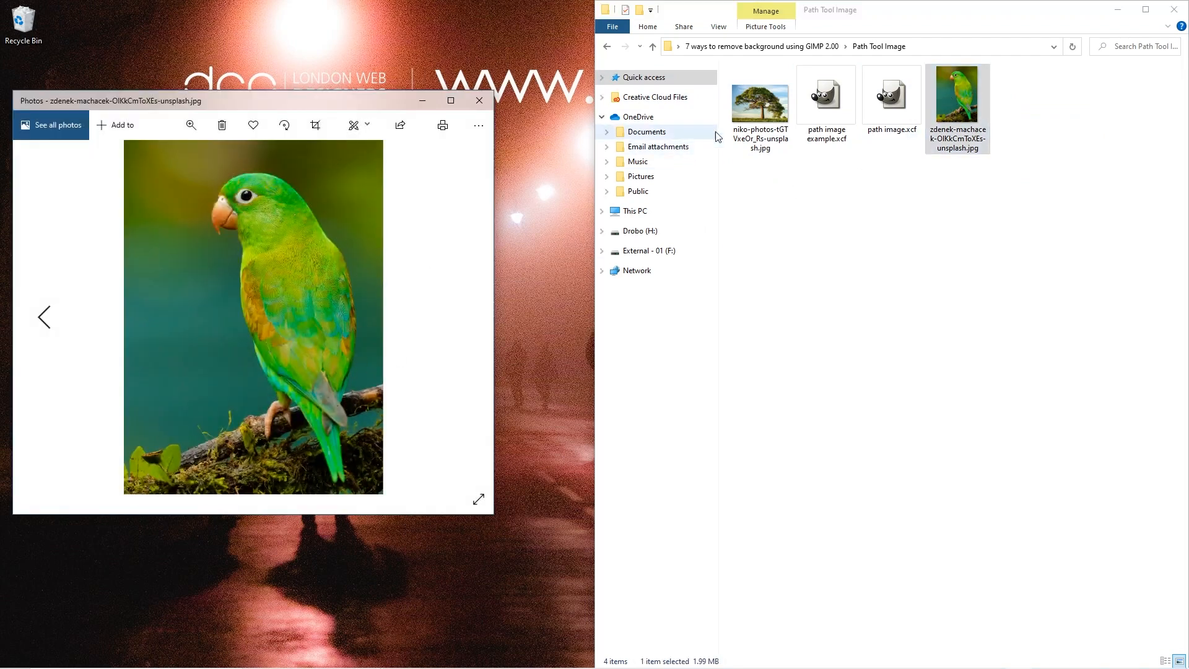
double_click(748, 111)
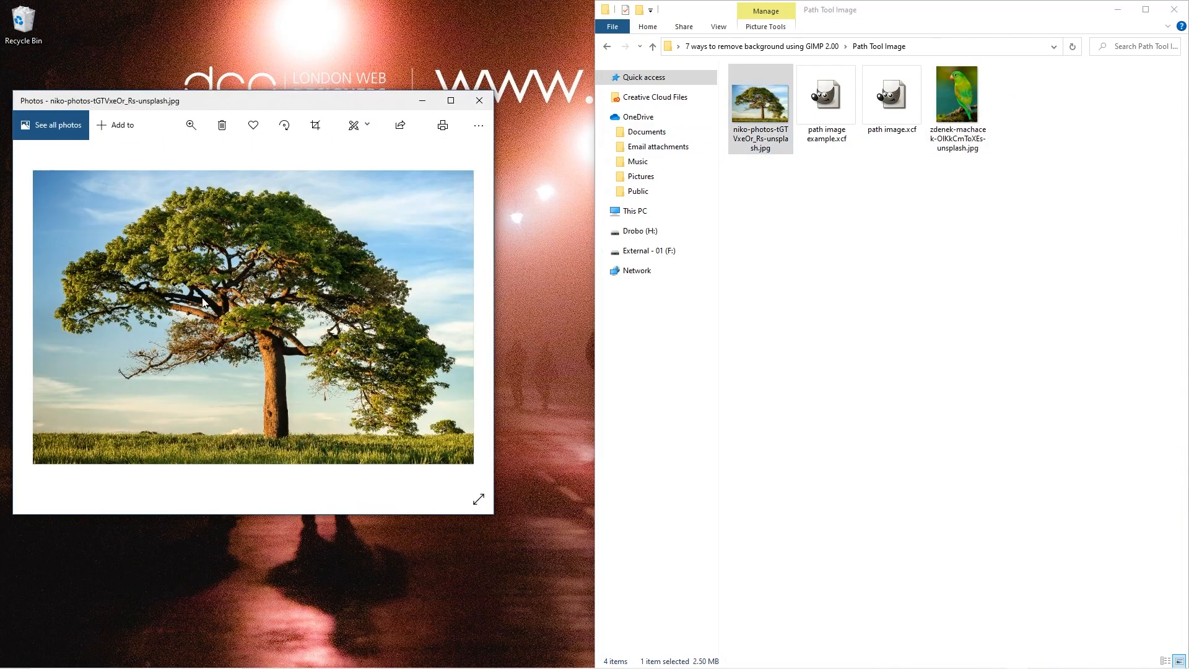
click(489, 102)
click(489, 103)
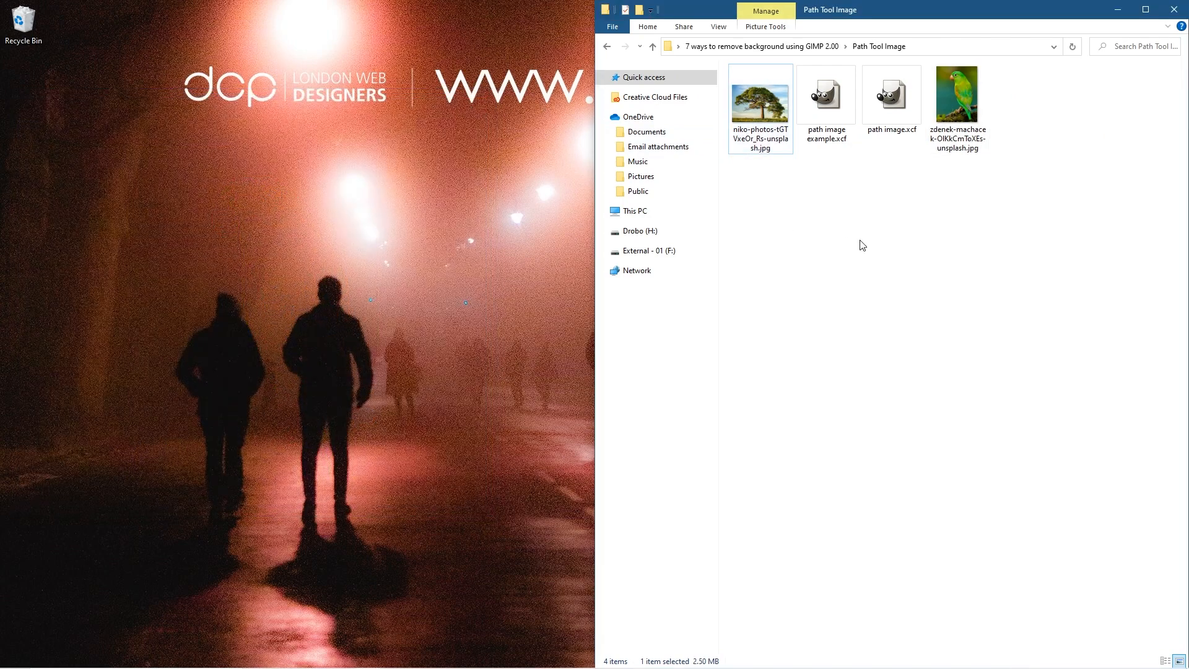
click(607, 46)
Step: View the flower pots illustration in the Select by Colour Image folder, and return to the parent folder
double_click(795, 152)
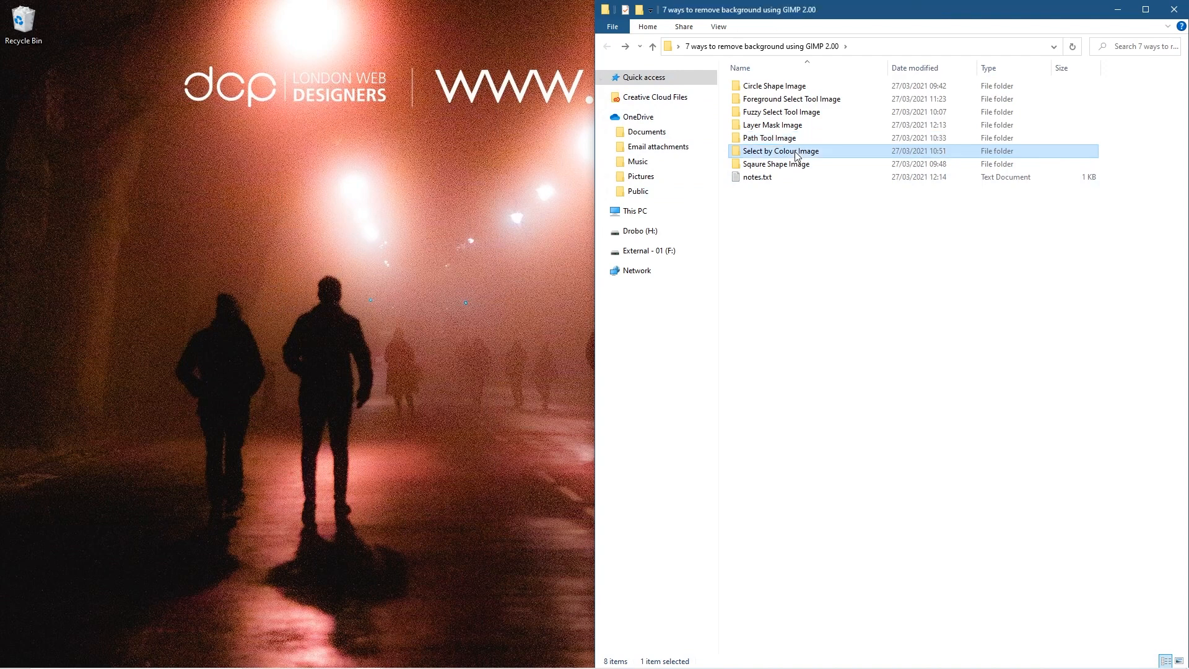
click(768, 106)
double_click(768, 106)
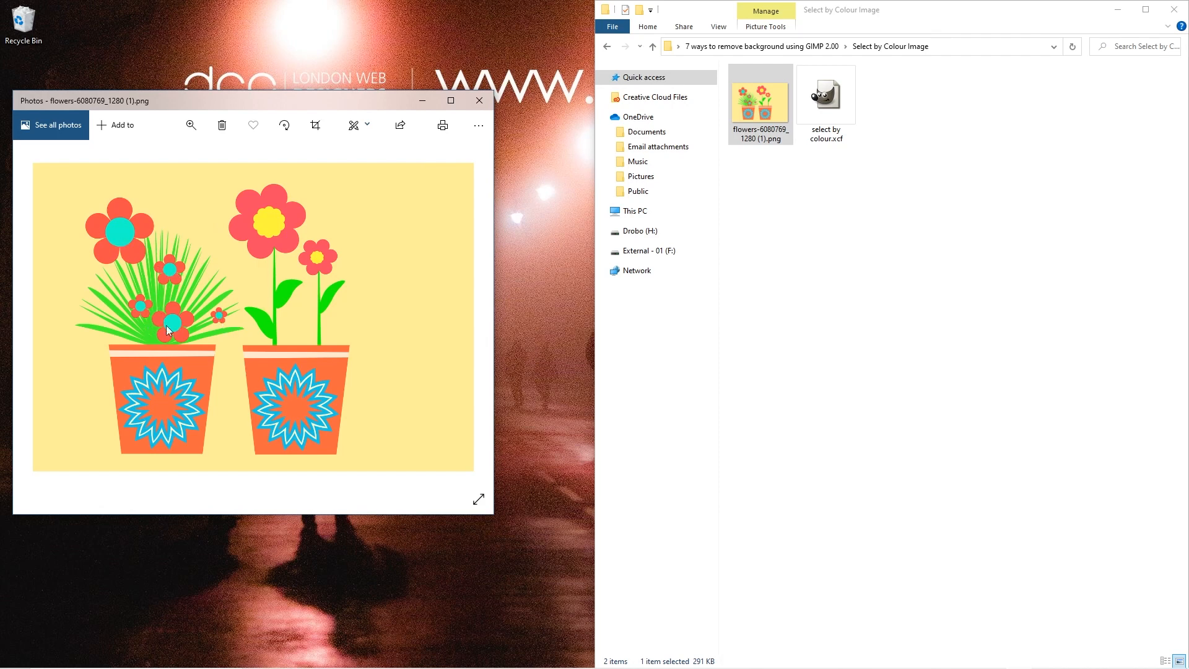
click(480, 101)
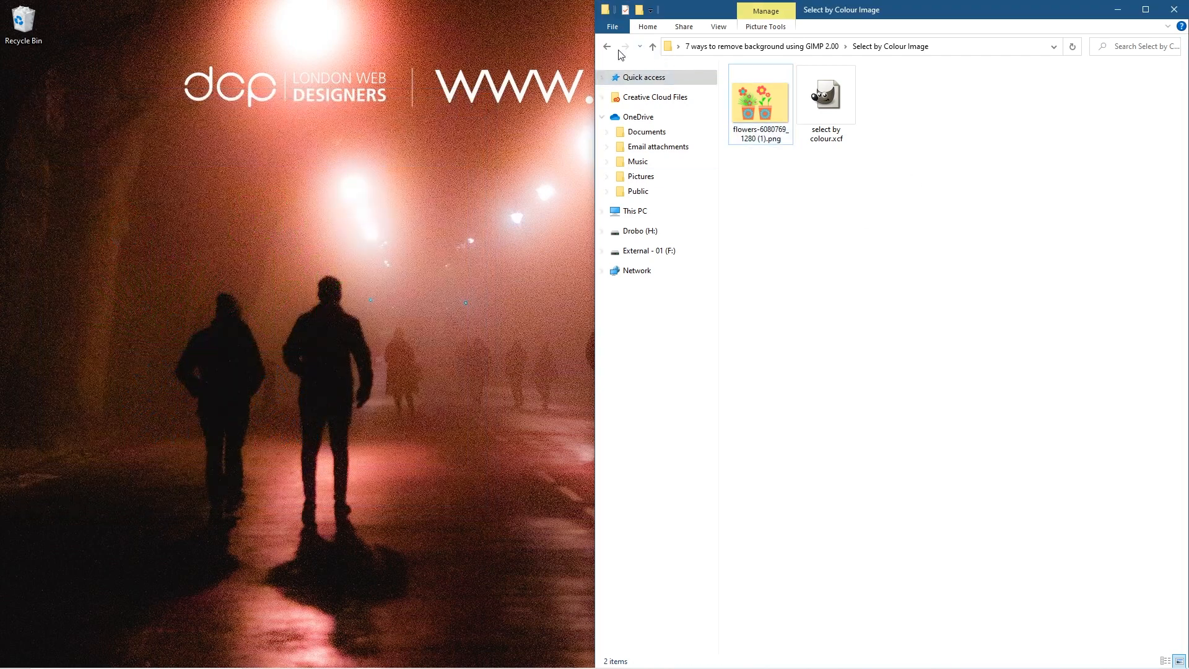
key(alt+Left)
Step: View the picture-frame wall and the clock-and-lamp photos in the Sqaure Shape Image folder, and close File Explorer
click(764, 166)
double_click(763, 165)
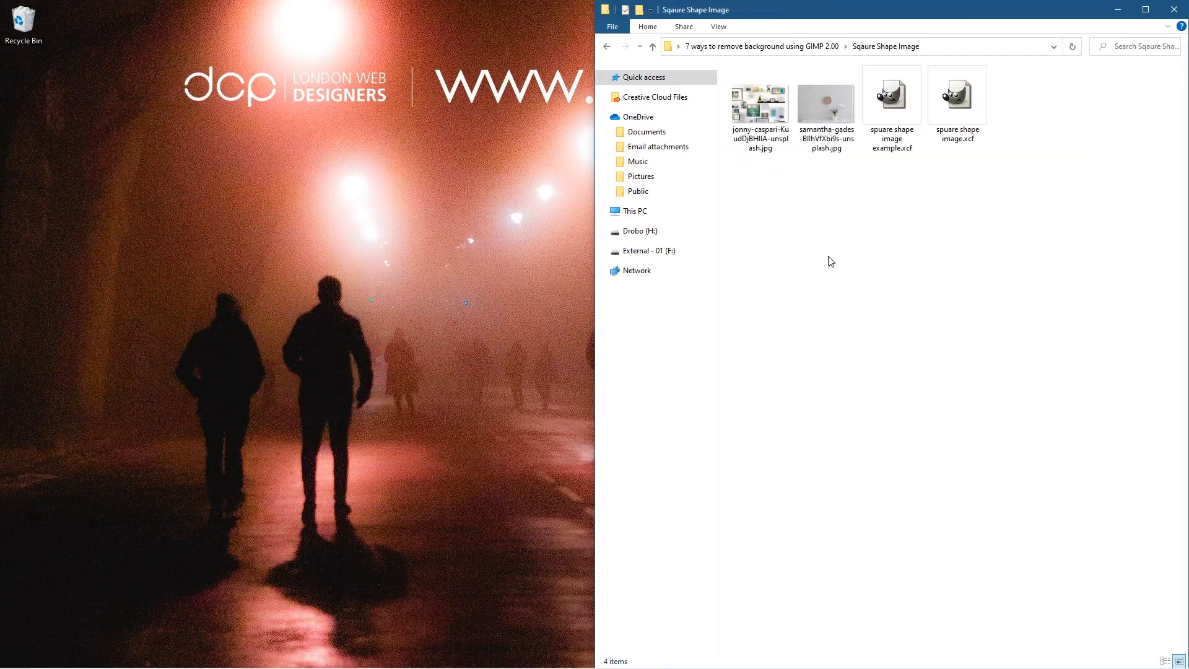
click(764, 104)
double_click(764, 103)
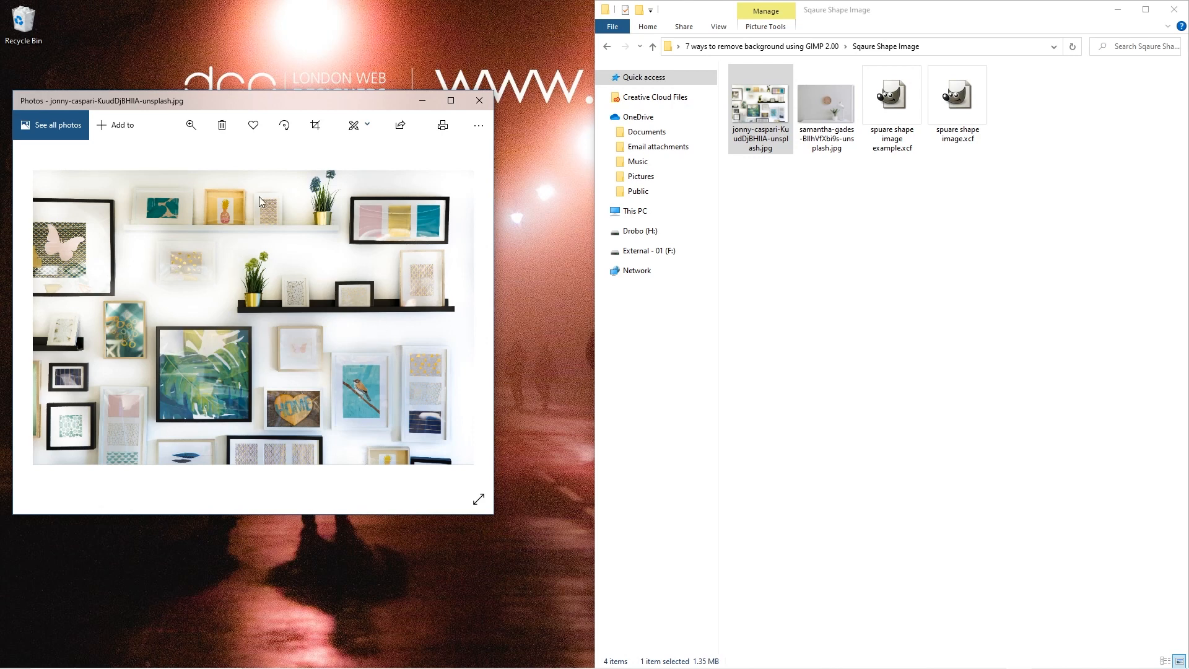
click(479, 109)
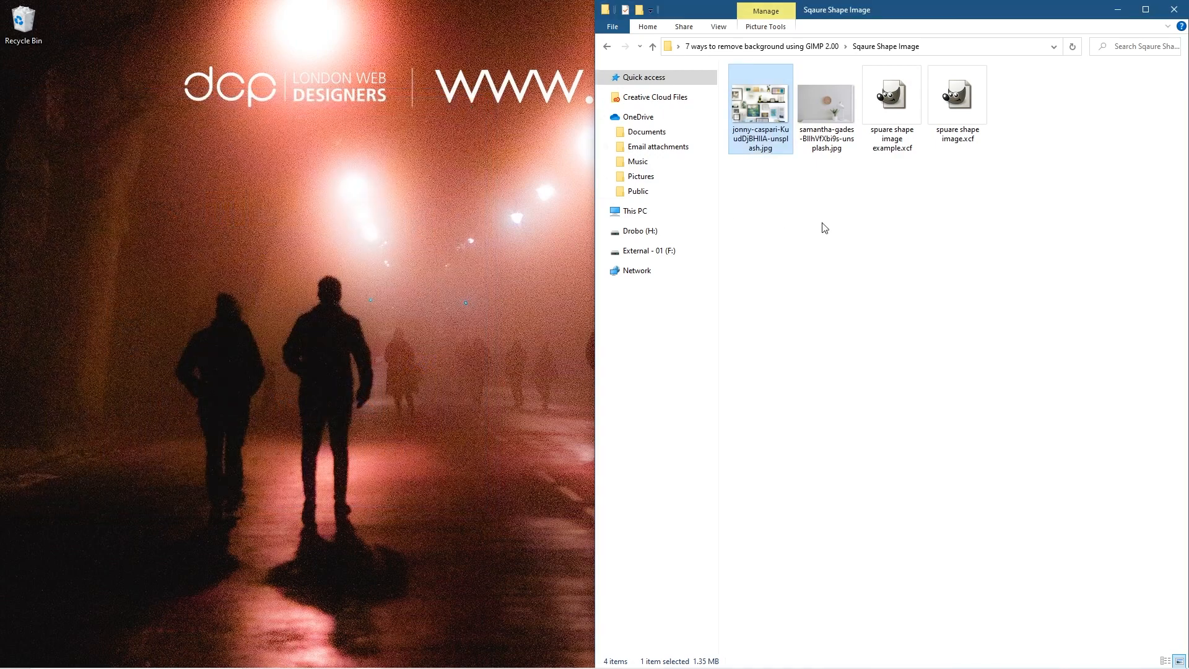
double_click(816, 116)
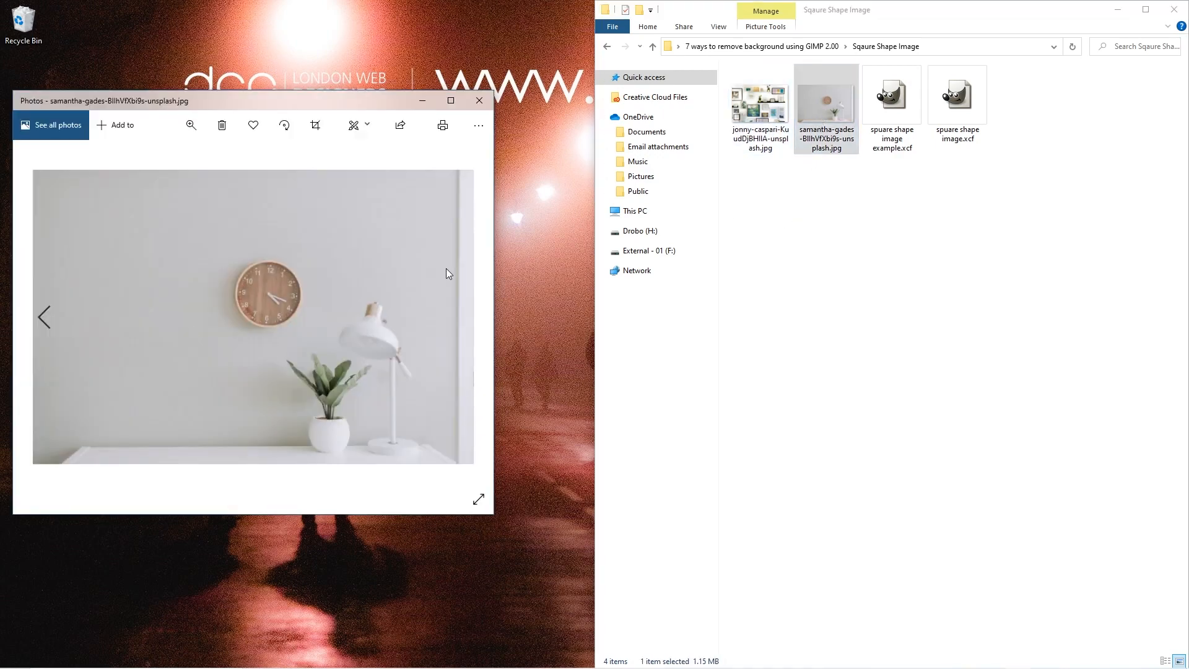
click(479, 100)
click(1171, 13)
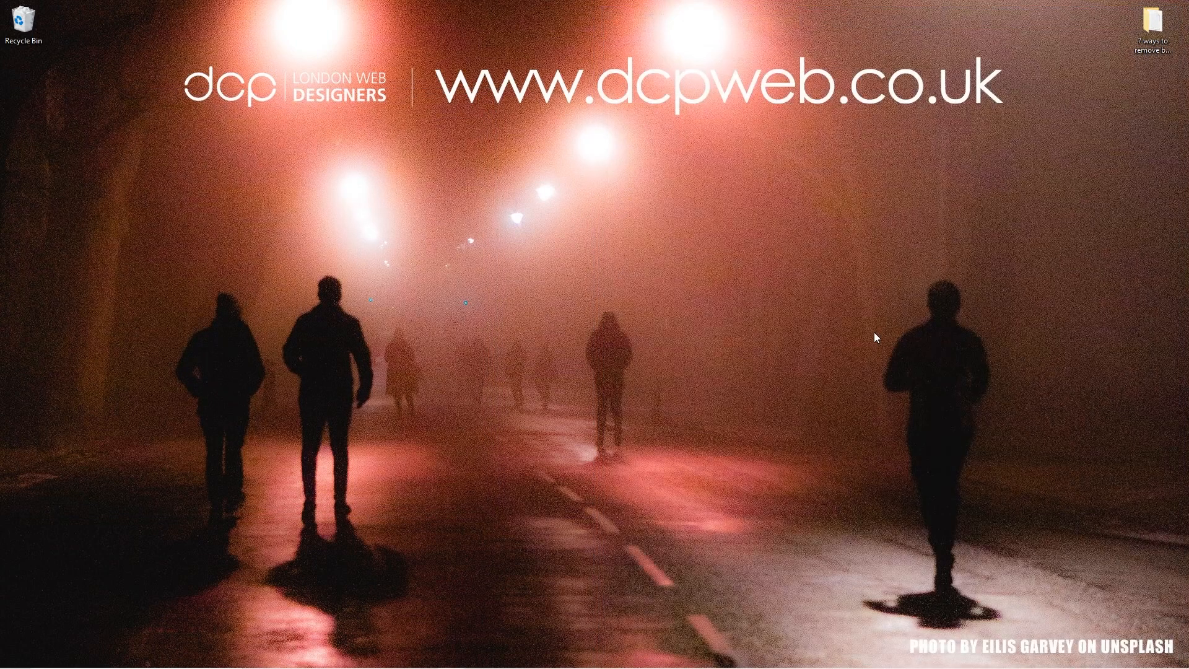